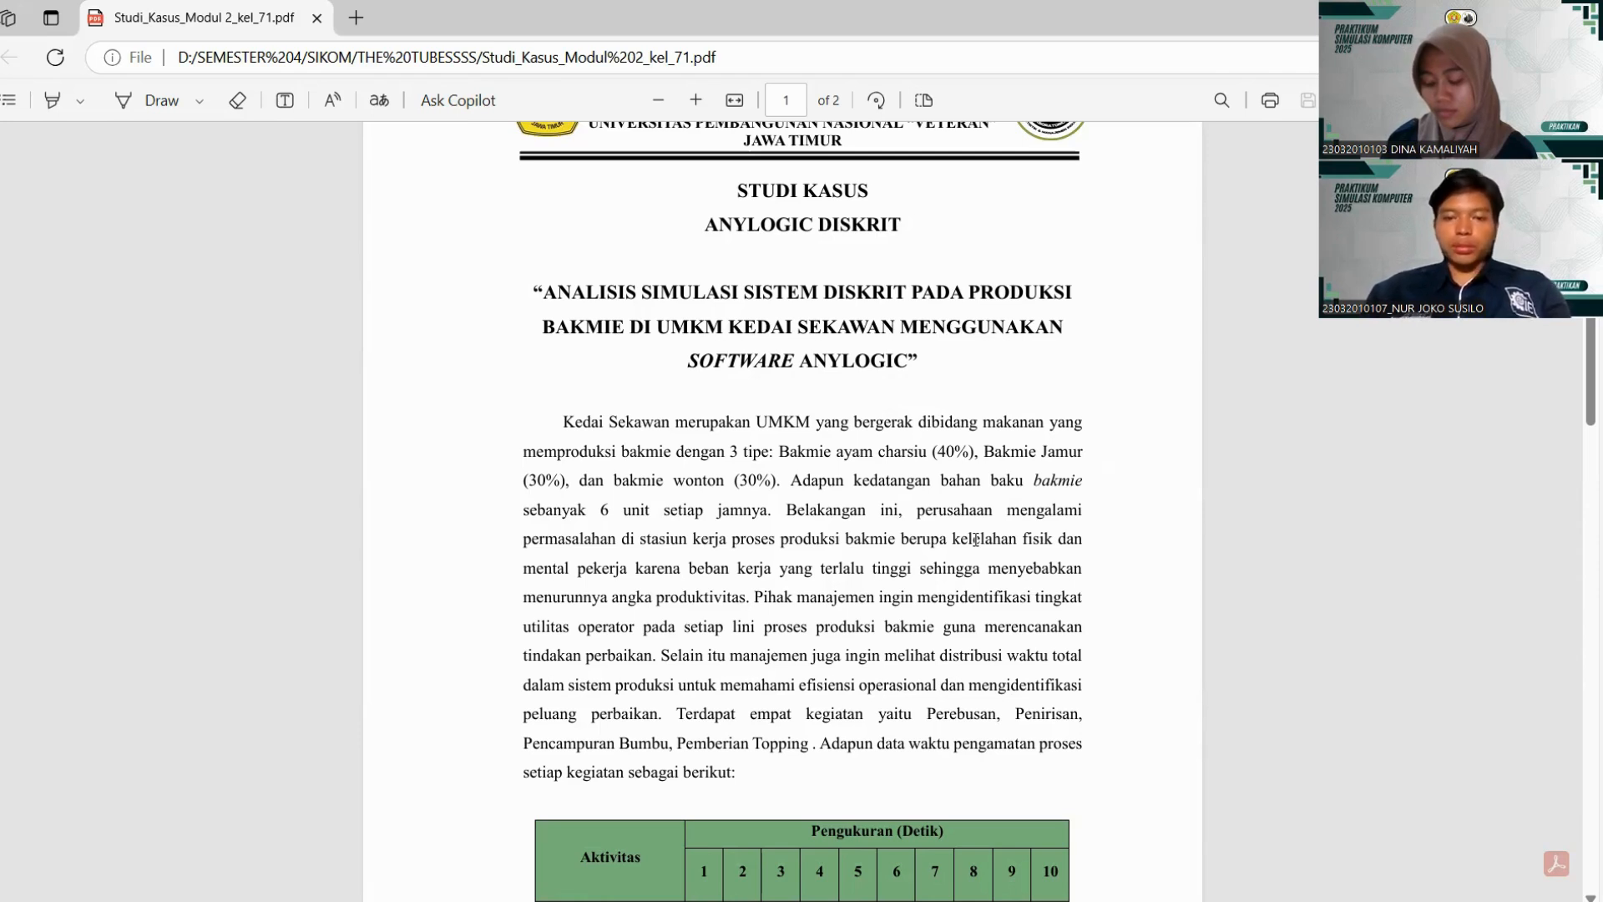
# Read the case study PDF for the product mix, activity time measurements, operating hours and required simulation duration.
pyautogui.scroll(-2, 975, 540)
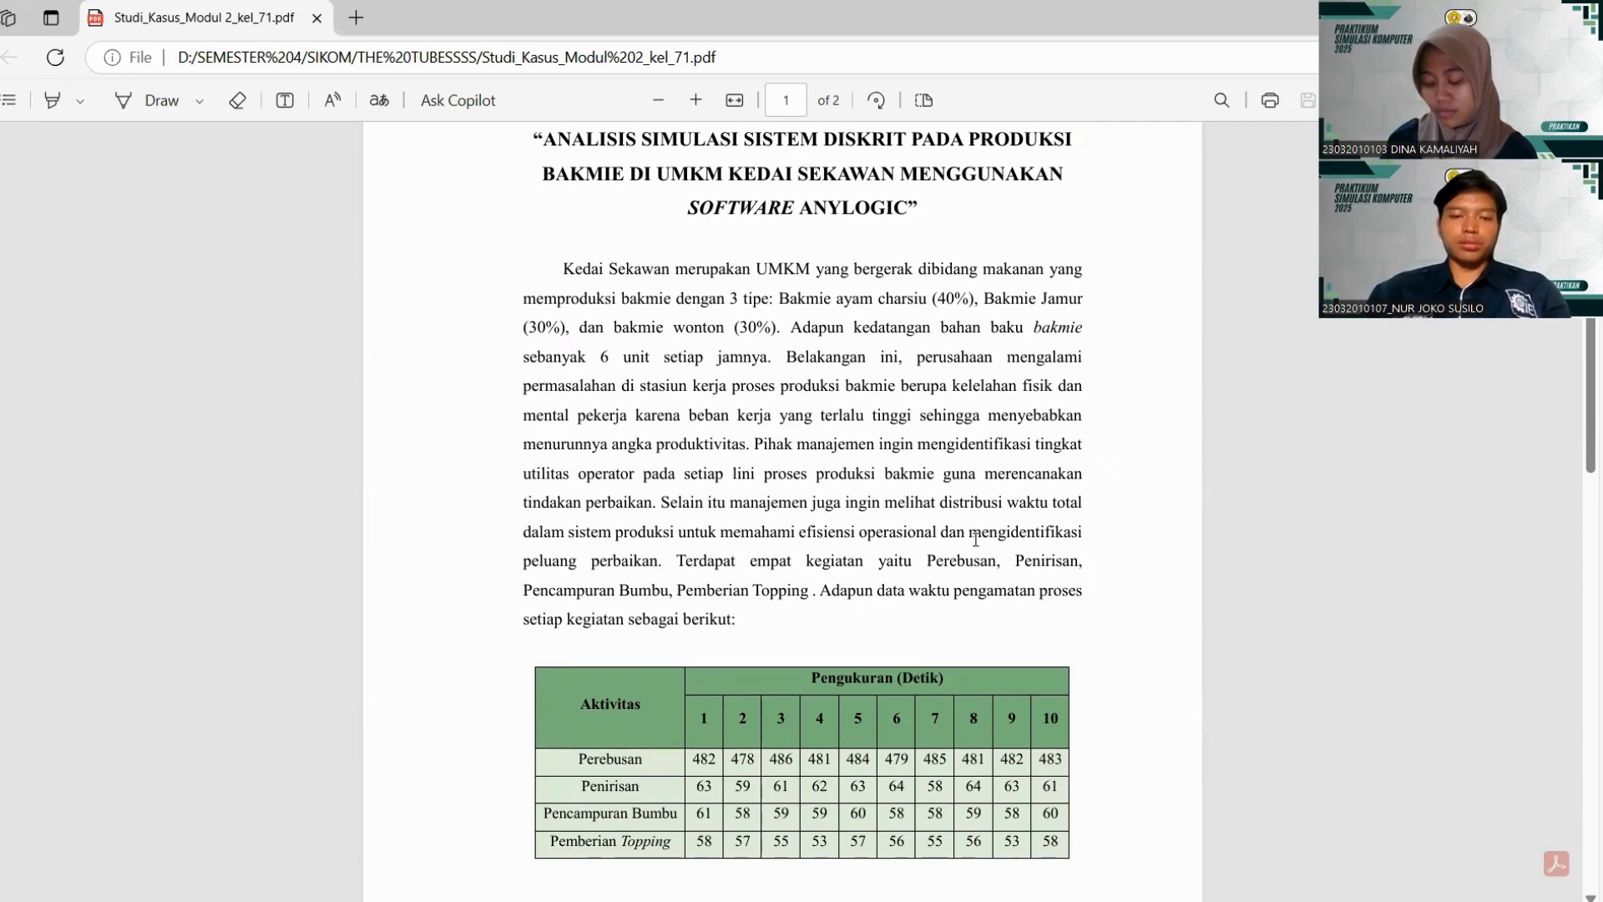
pyautogui.scroll(-4, 975, 540)
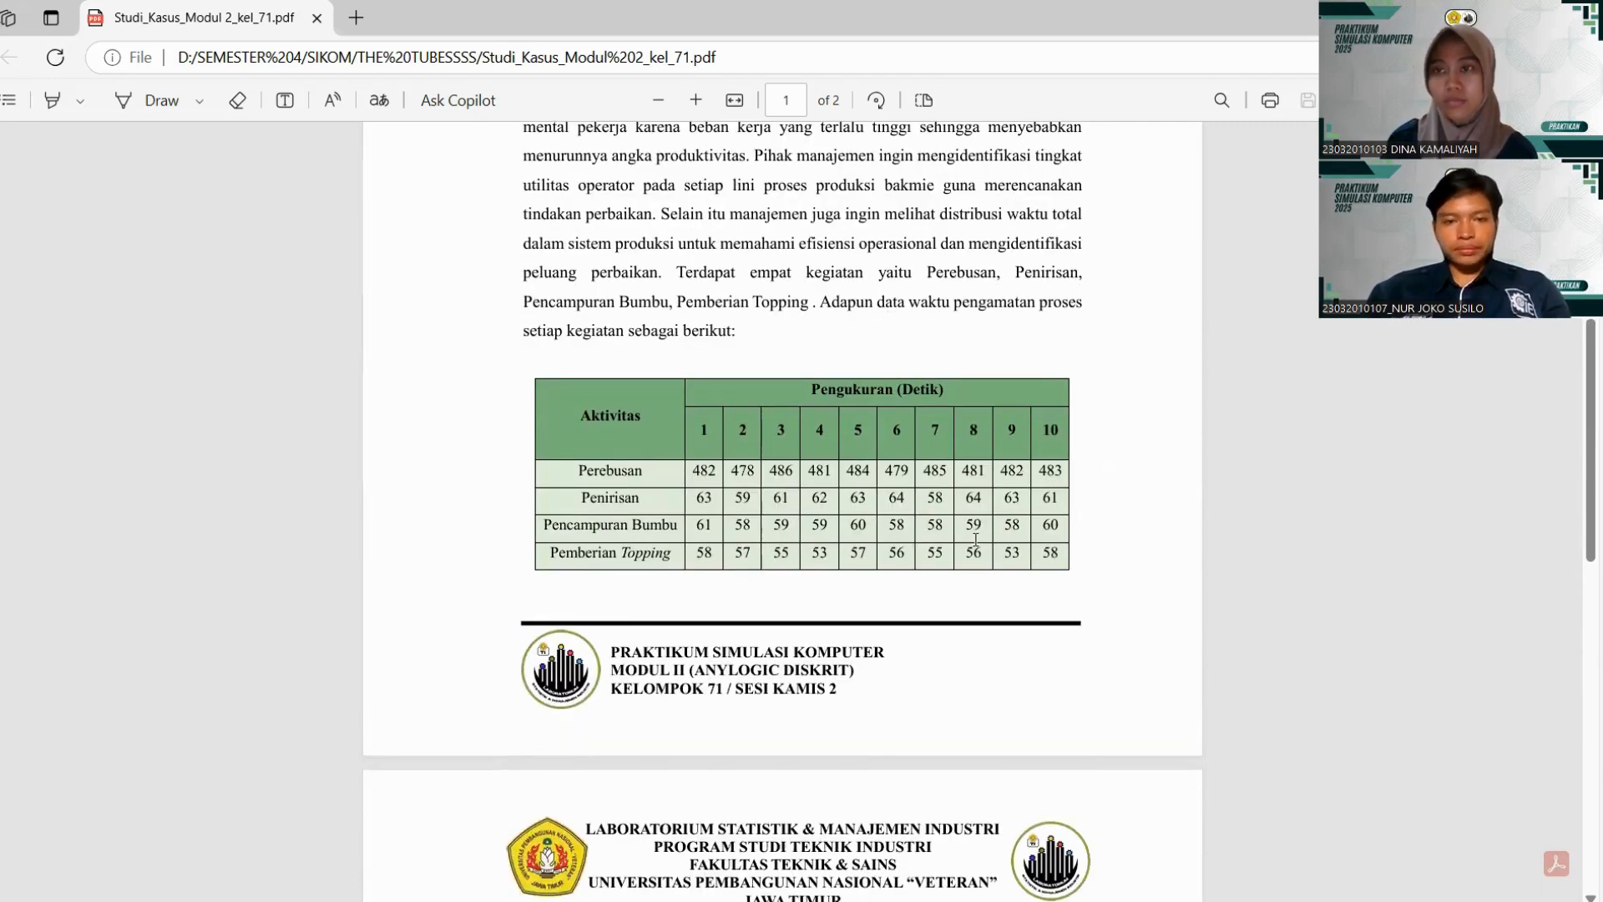
pyautogui.scroll(-5, 975, 539)
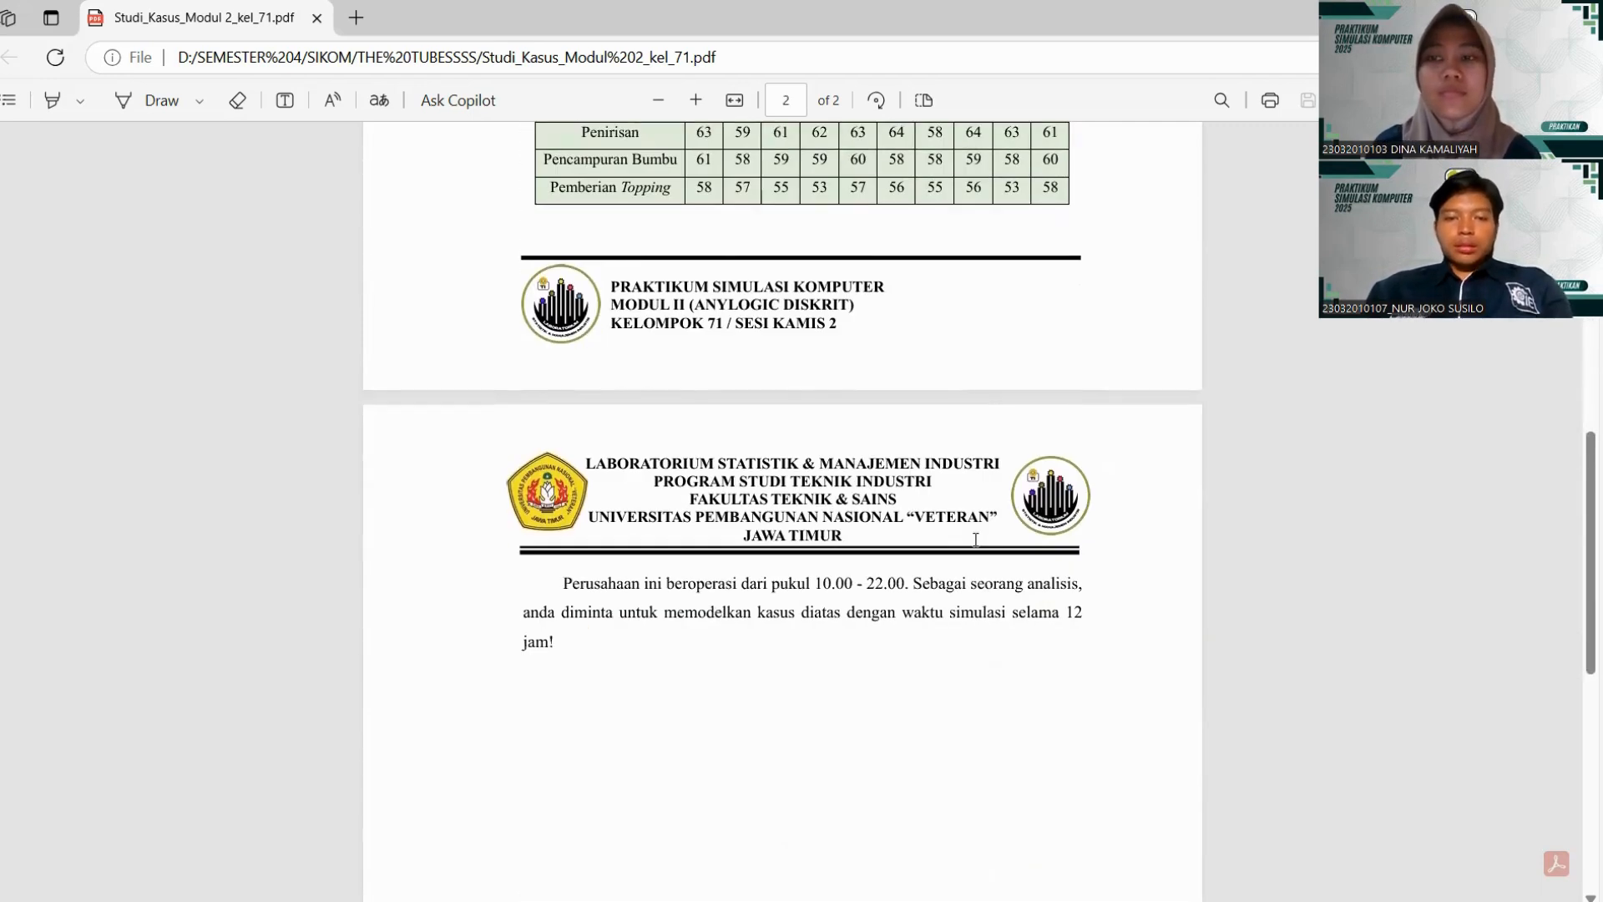
pyautogui.scroll(-1, 975, 539)
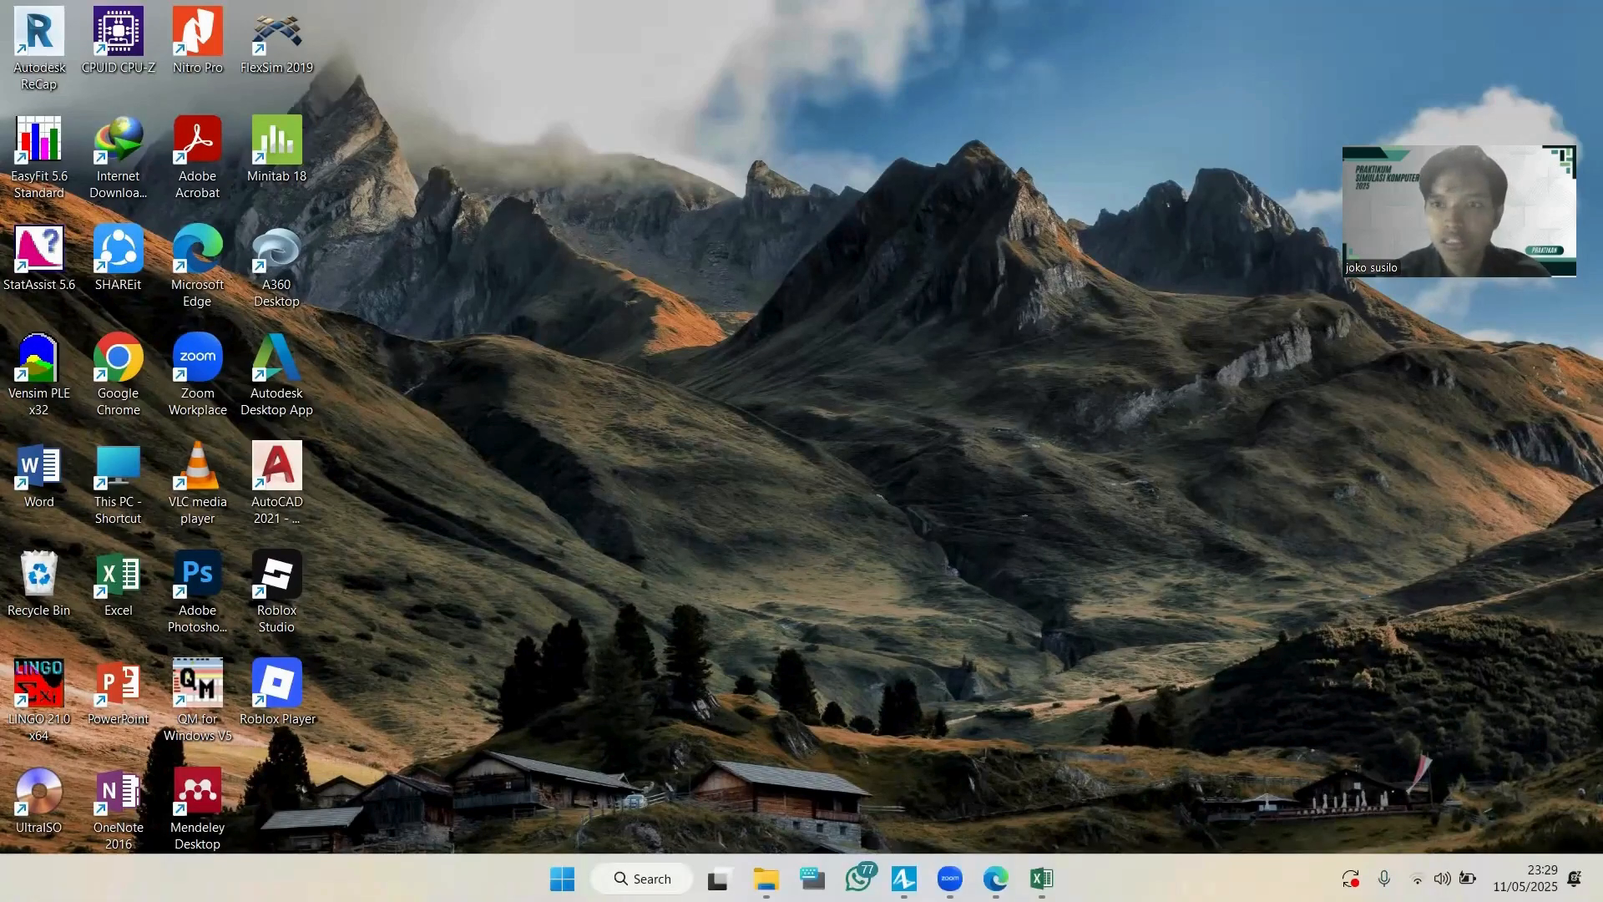
# Switch to AnyLogic and start a new model named Kedai Sekawan.
pyautogui.click(904, 878)
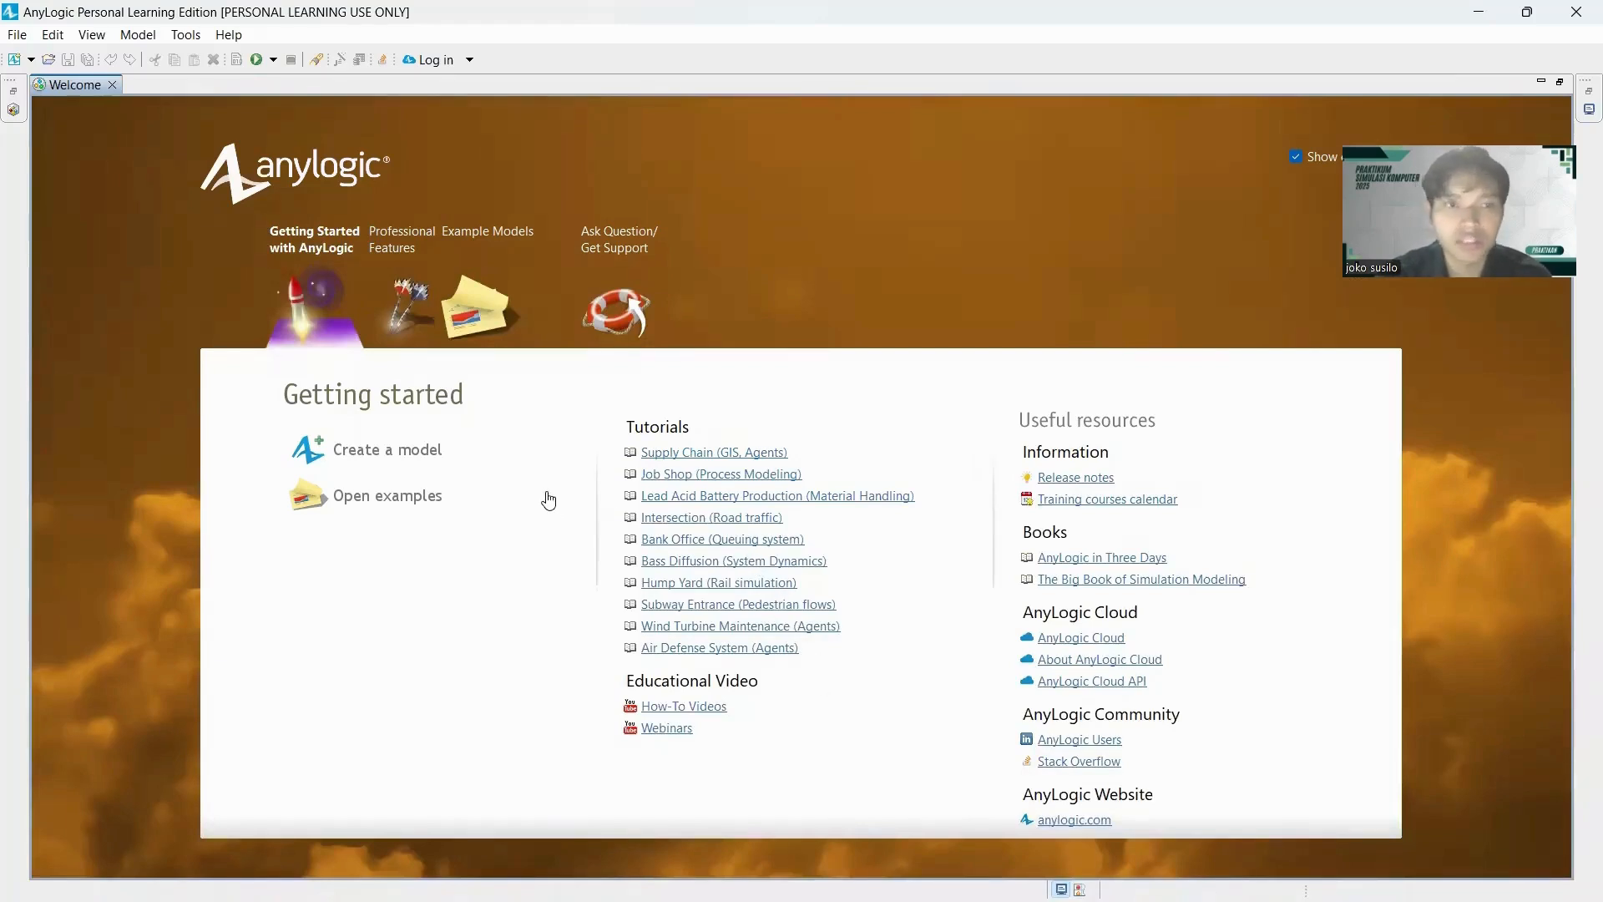
pyautogui.click(378, 452)
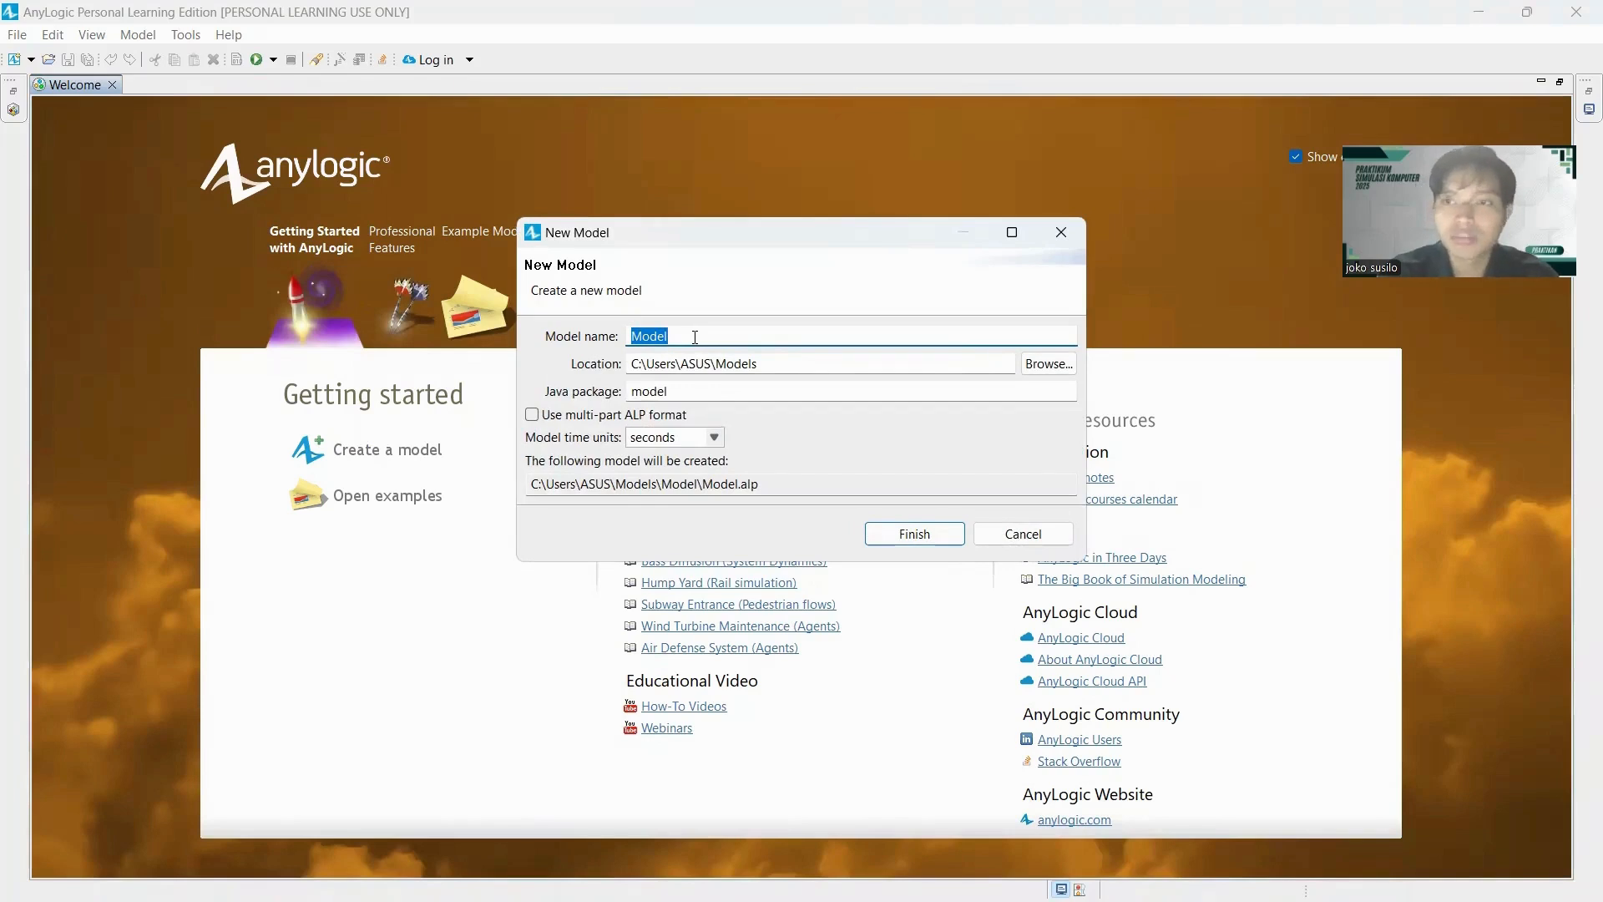
pyautogui.write('Kedai')
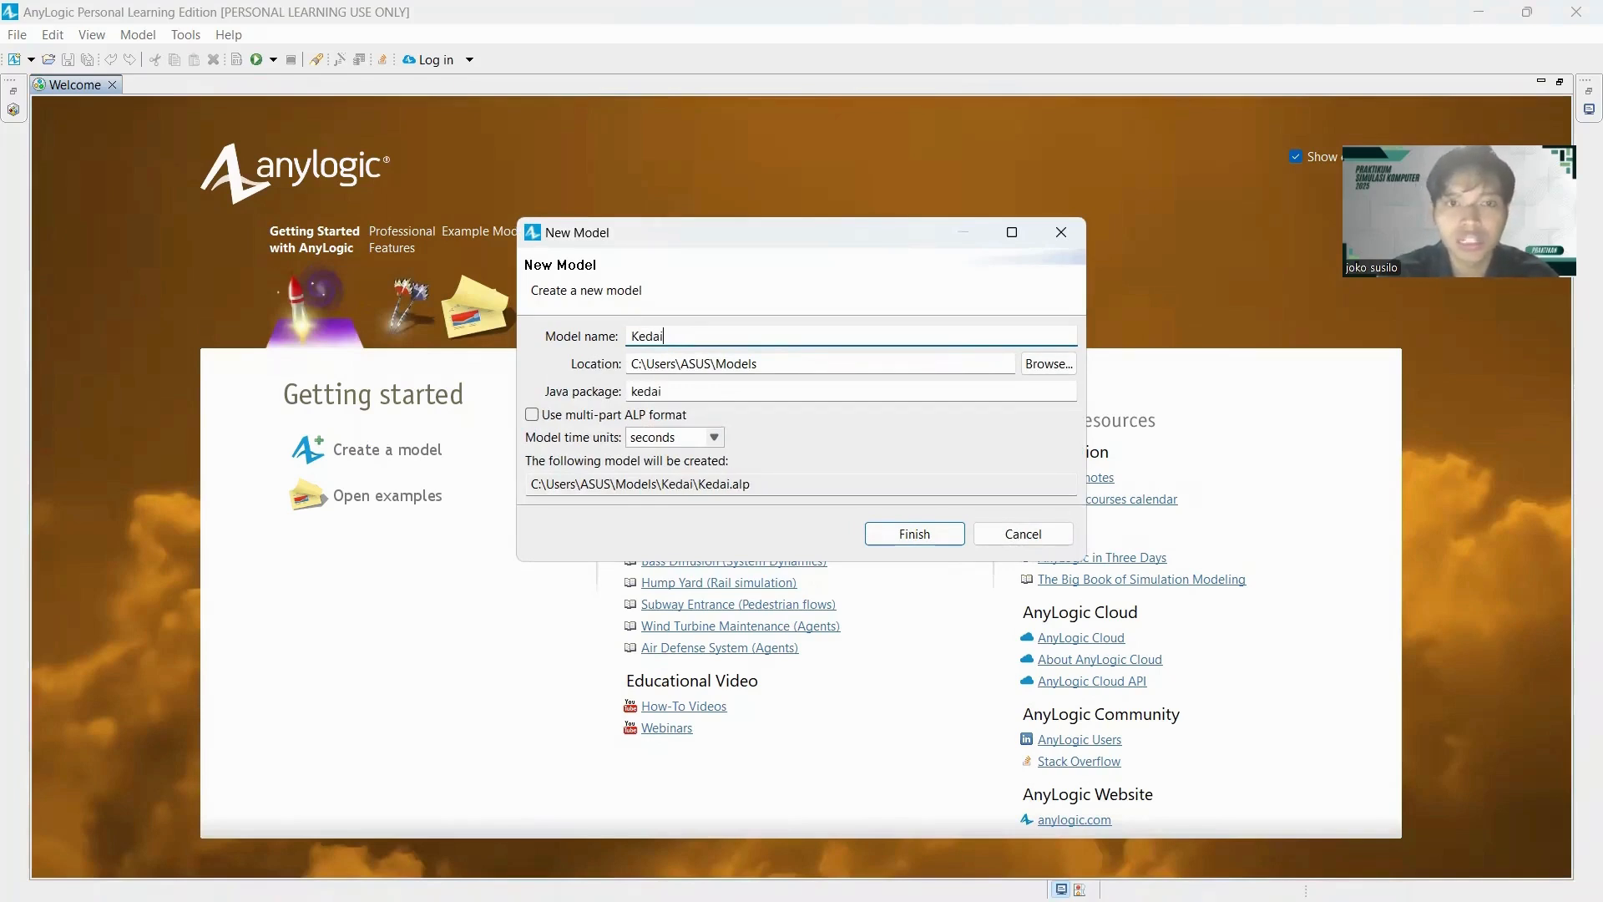
pyautogui.write(' Seka')
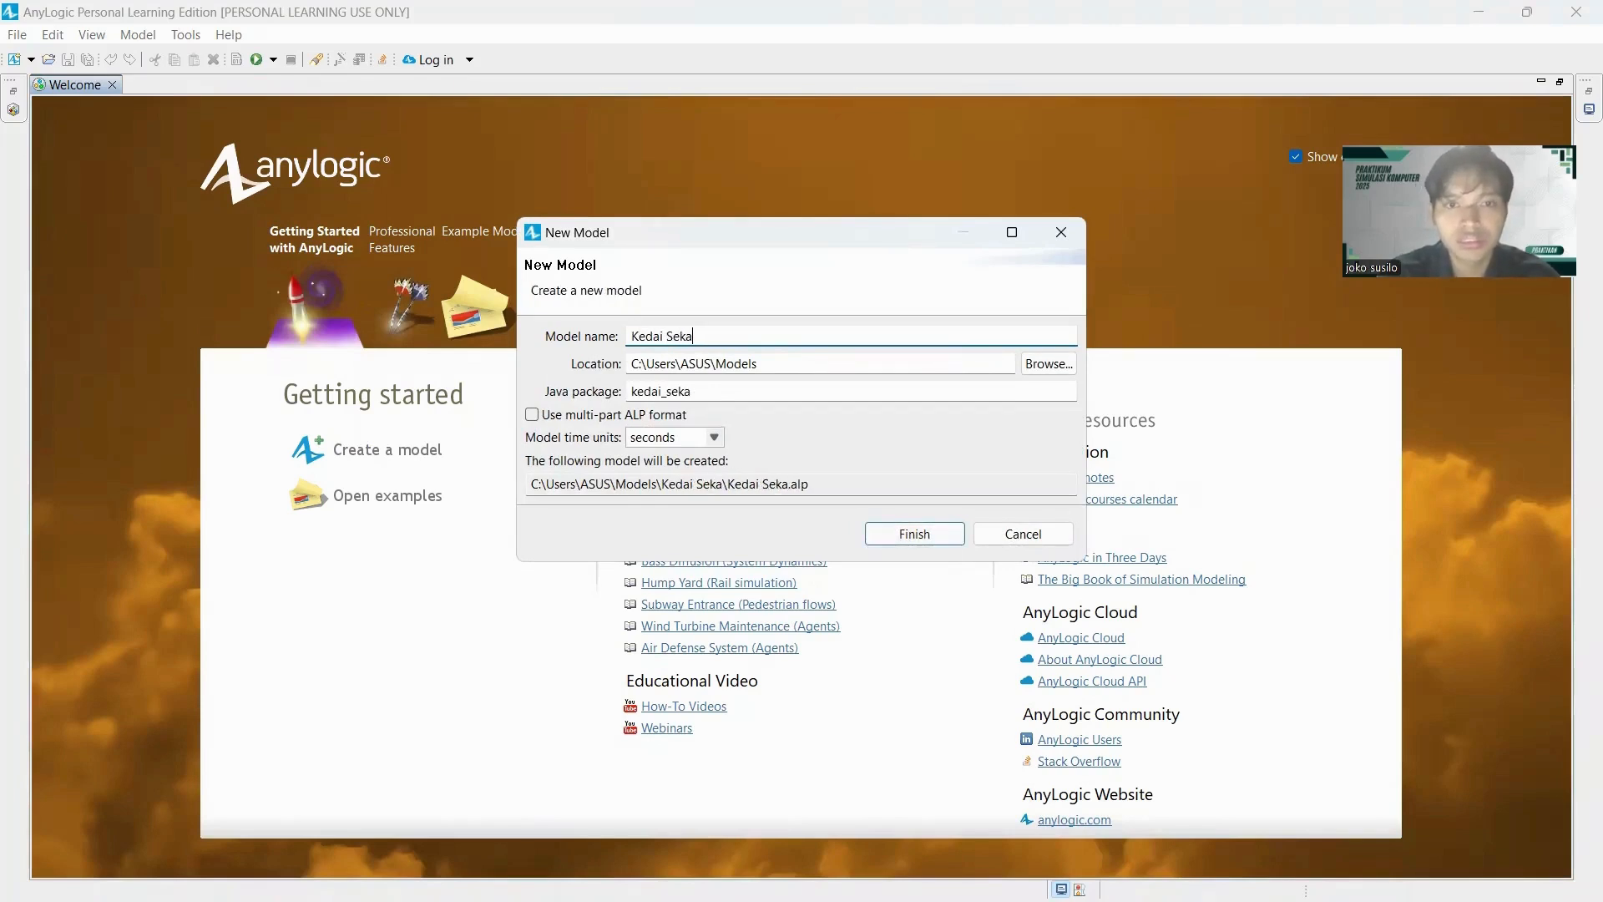
pyautogui.write('wan')
# Set the new model's location to the D: drive and create the model.
pyautogui.click(1049, 363)
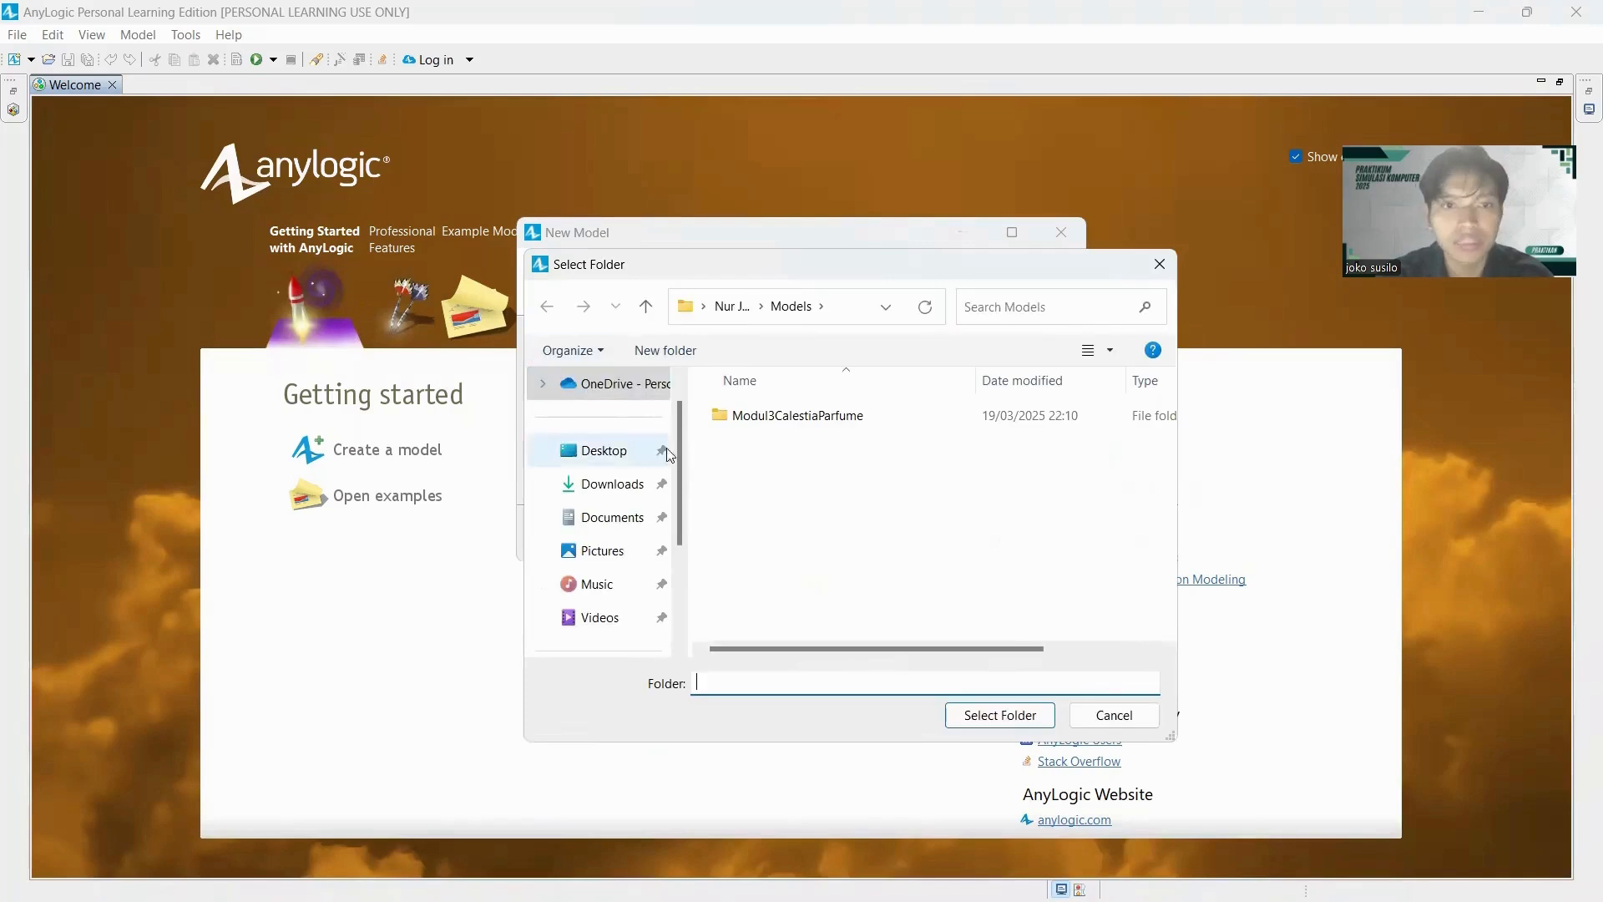
pyautogui.moveTo(679, 494); pyautogui.dragTo(676, 634)
pyautogui.click(622, 583)
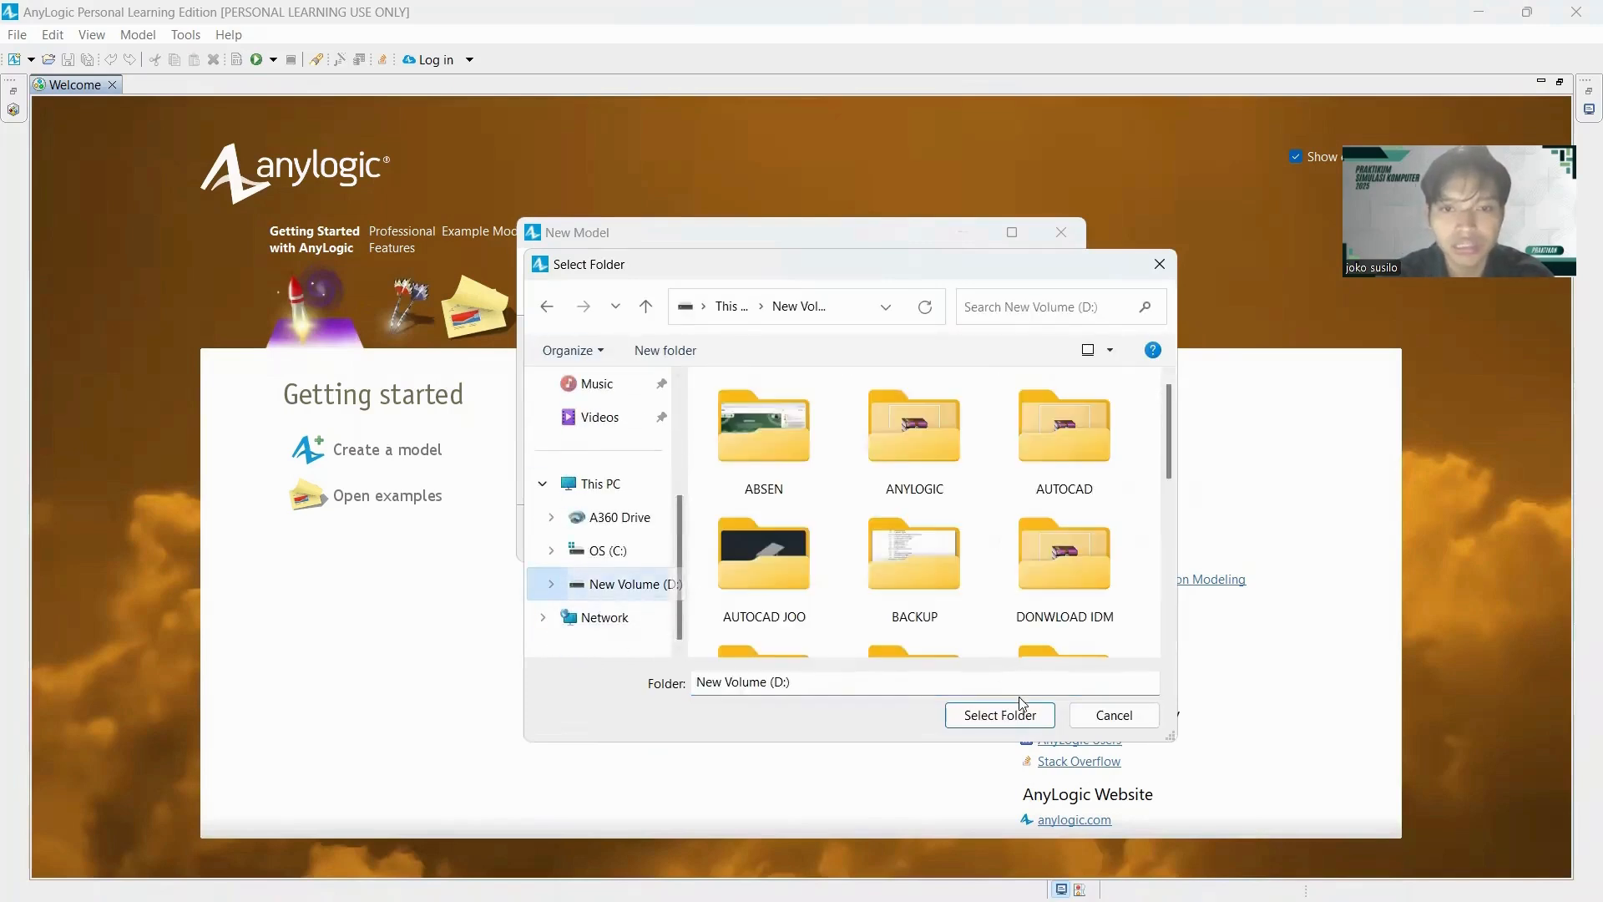
pyautogui.click(999, 714)
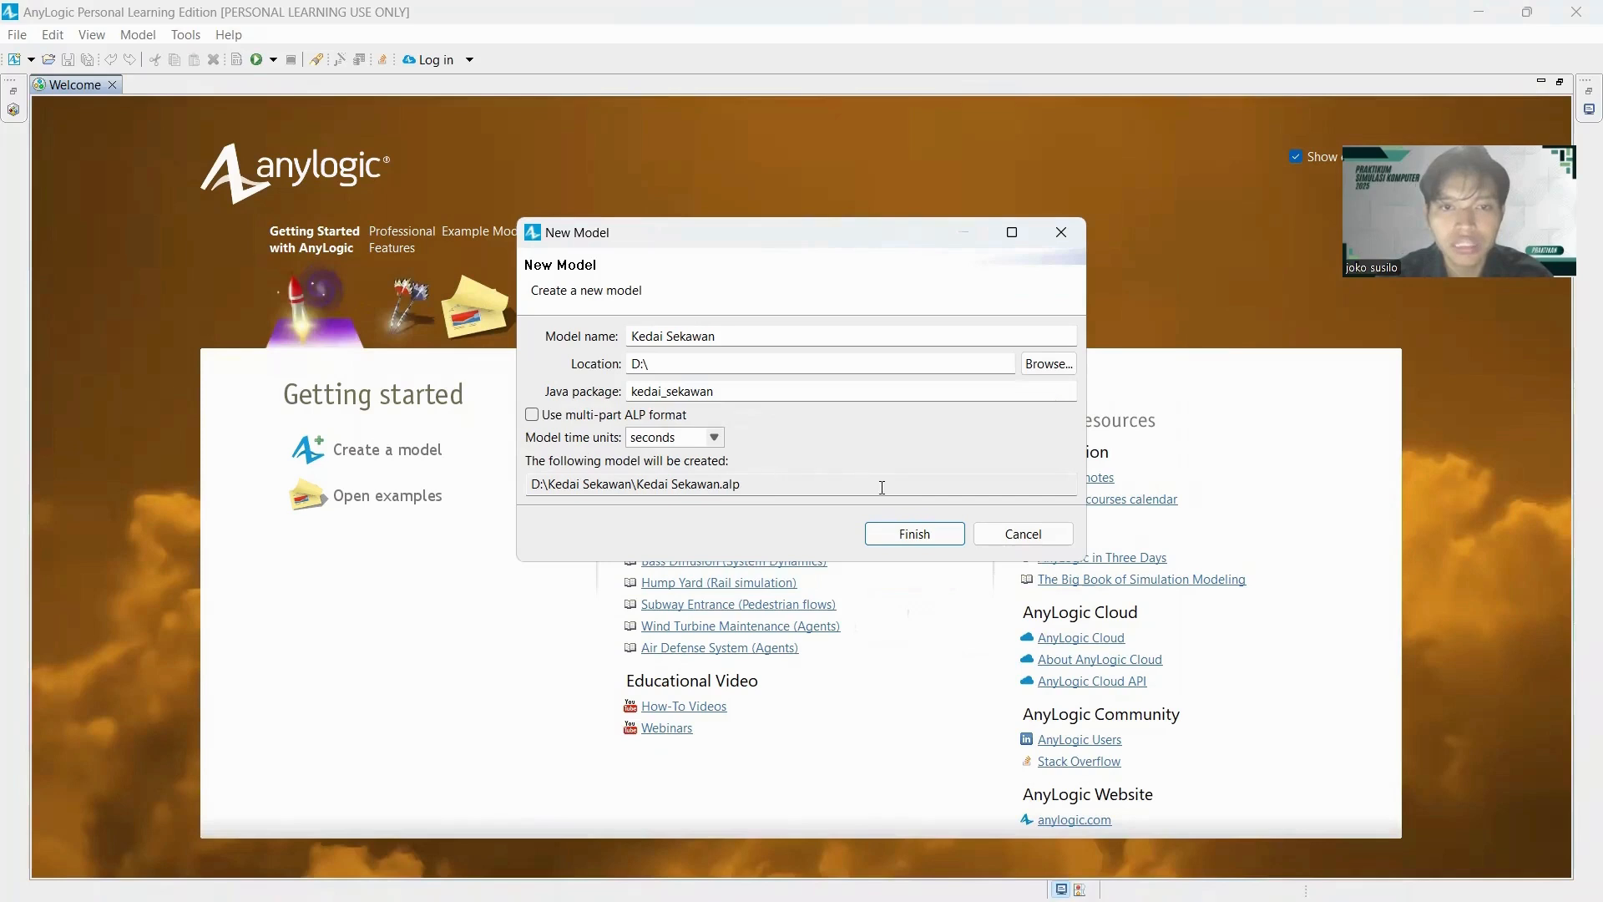
pyautogui.click(914, 534)
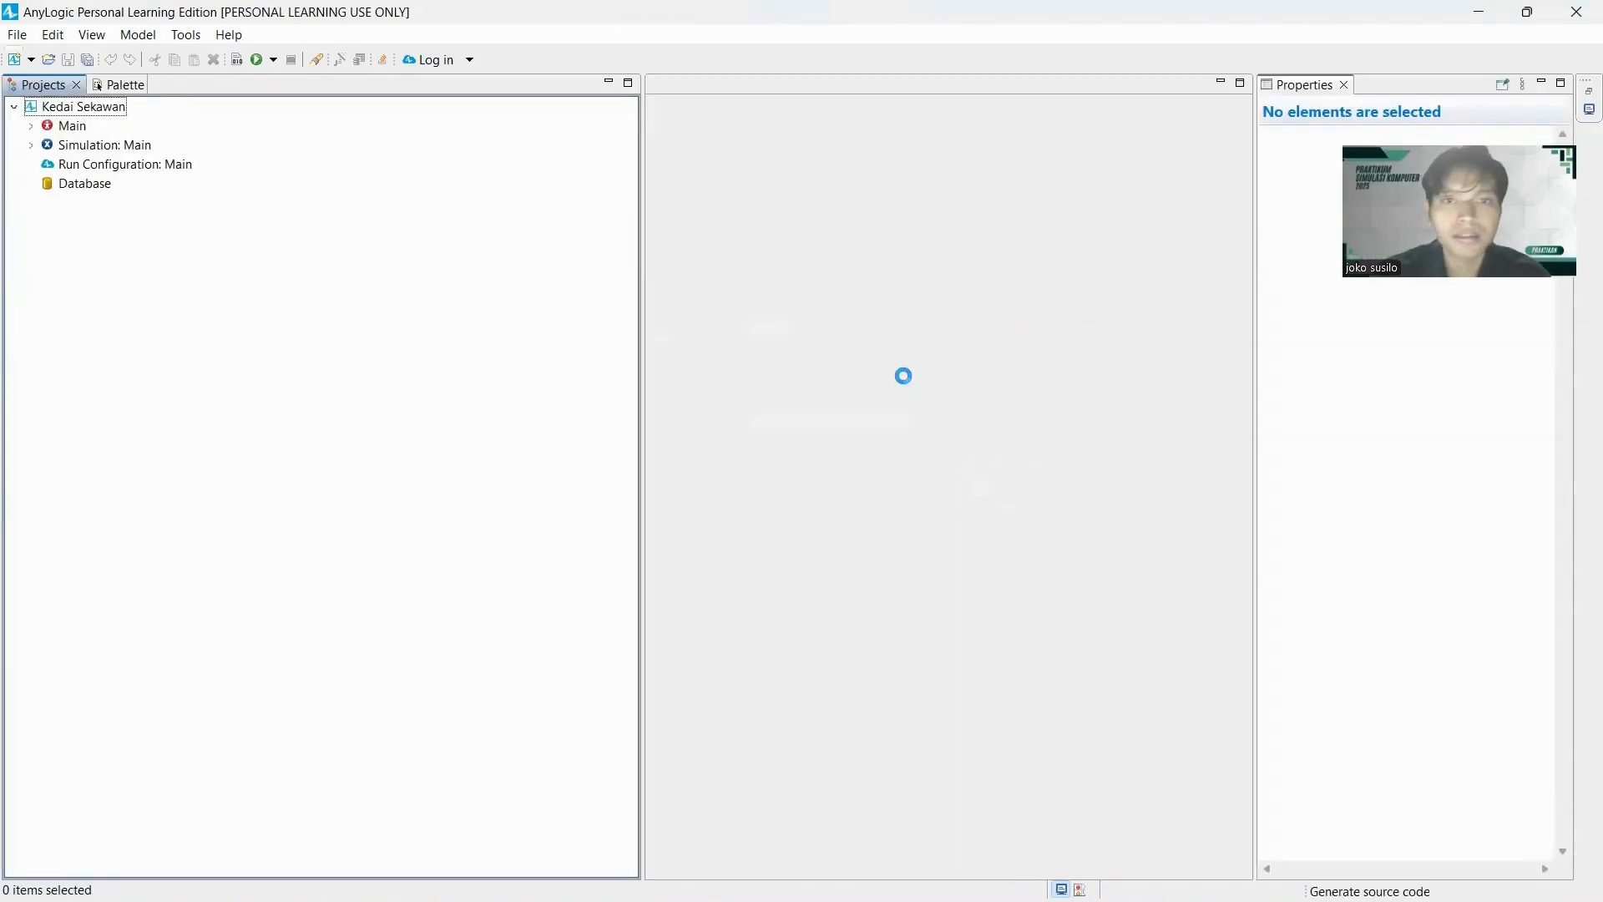
# Narrow the project and palette area, and set the Simulation experiment to stop at a specified date.
pyautogui.click(97, 86)
pyautogui.moveTo(346, 134); pyautogui.dragTo(221, 129)
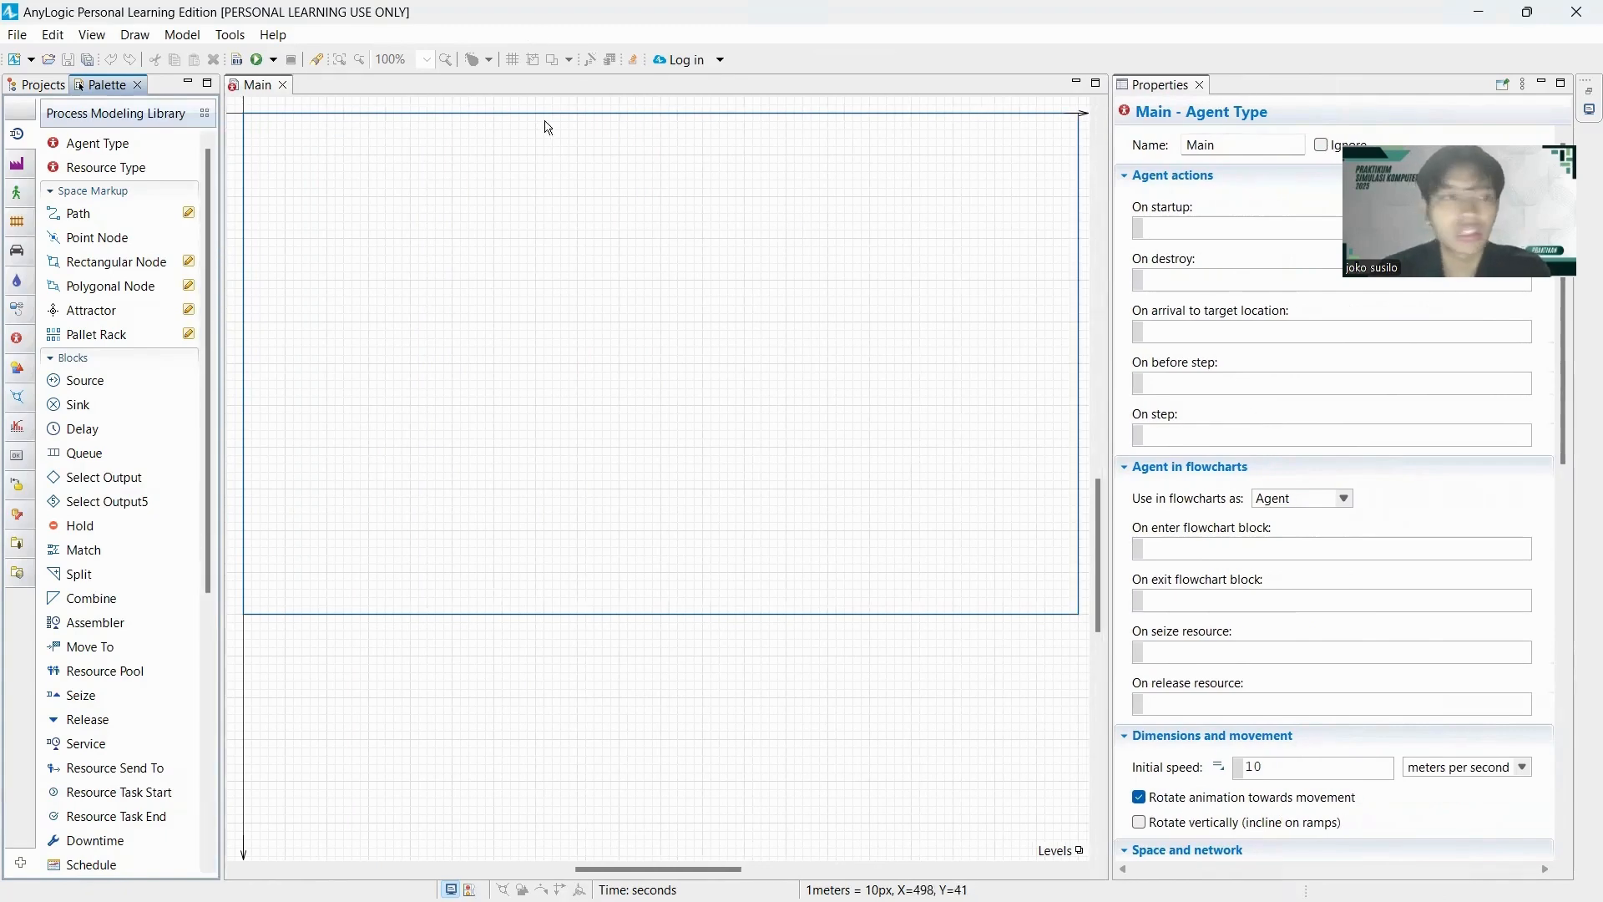
pyautogui.click(28, 86)
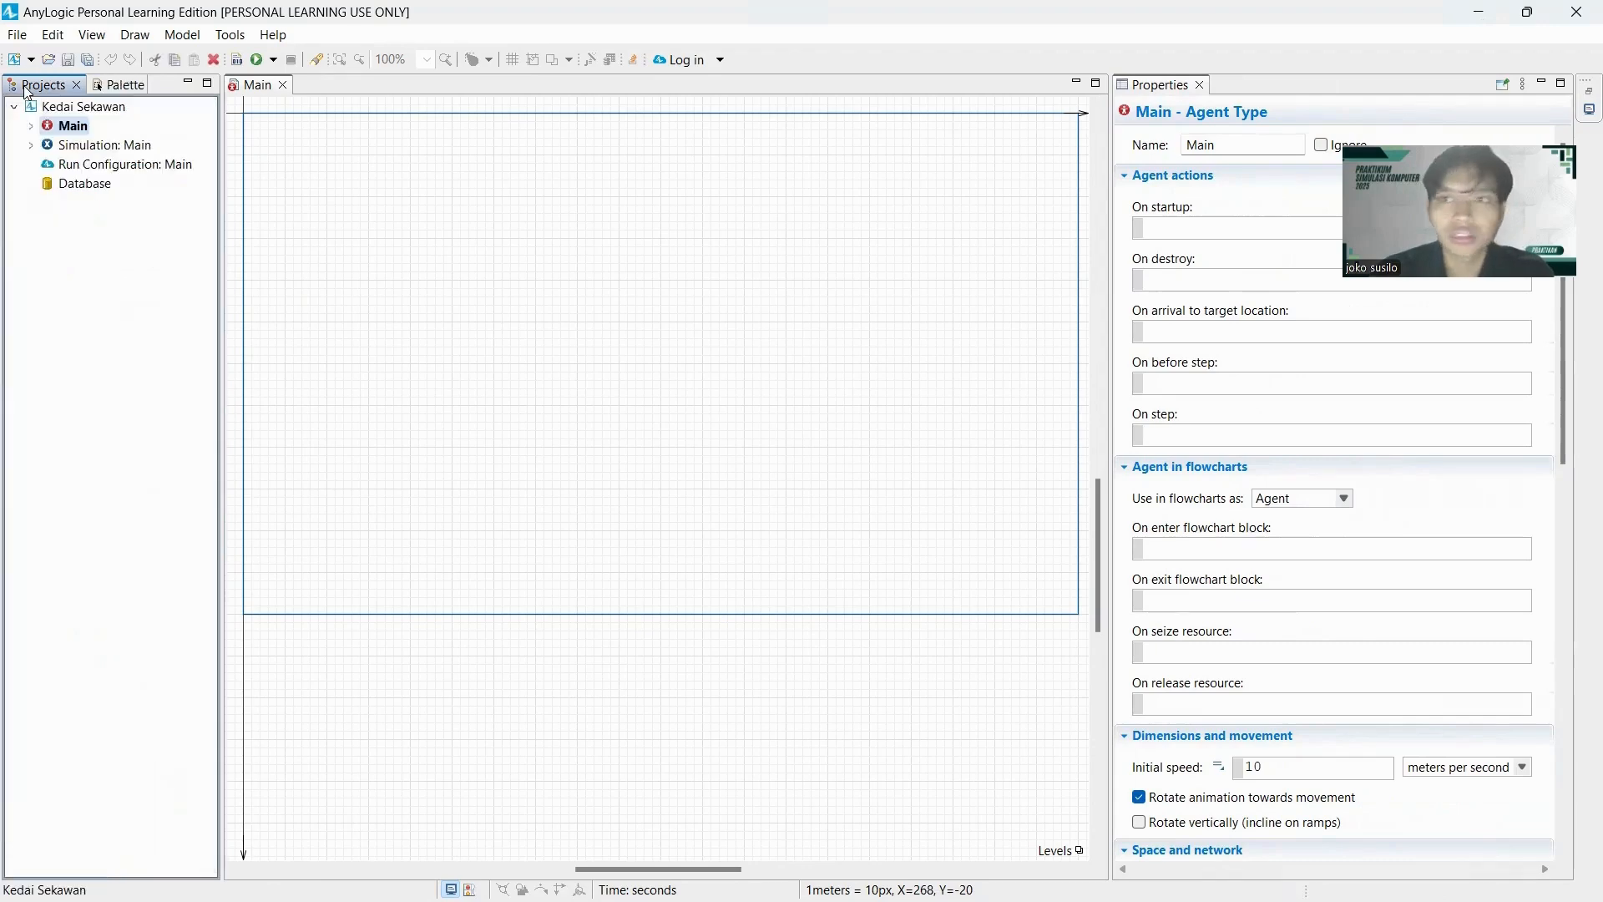
pyautogui.click(108, 149)
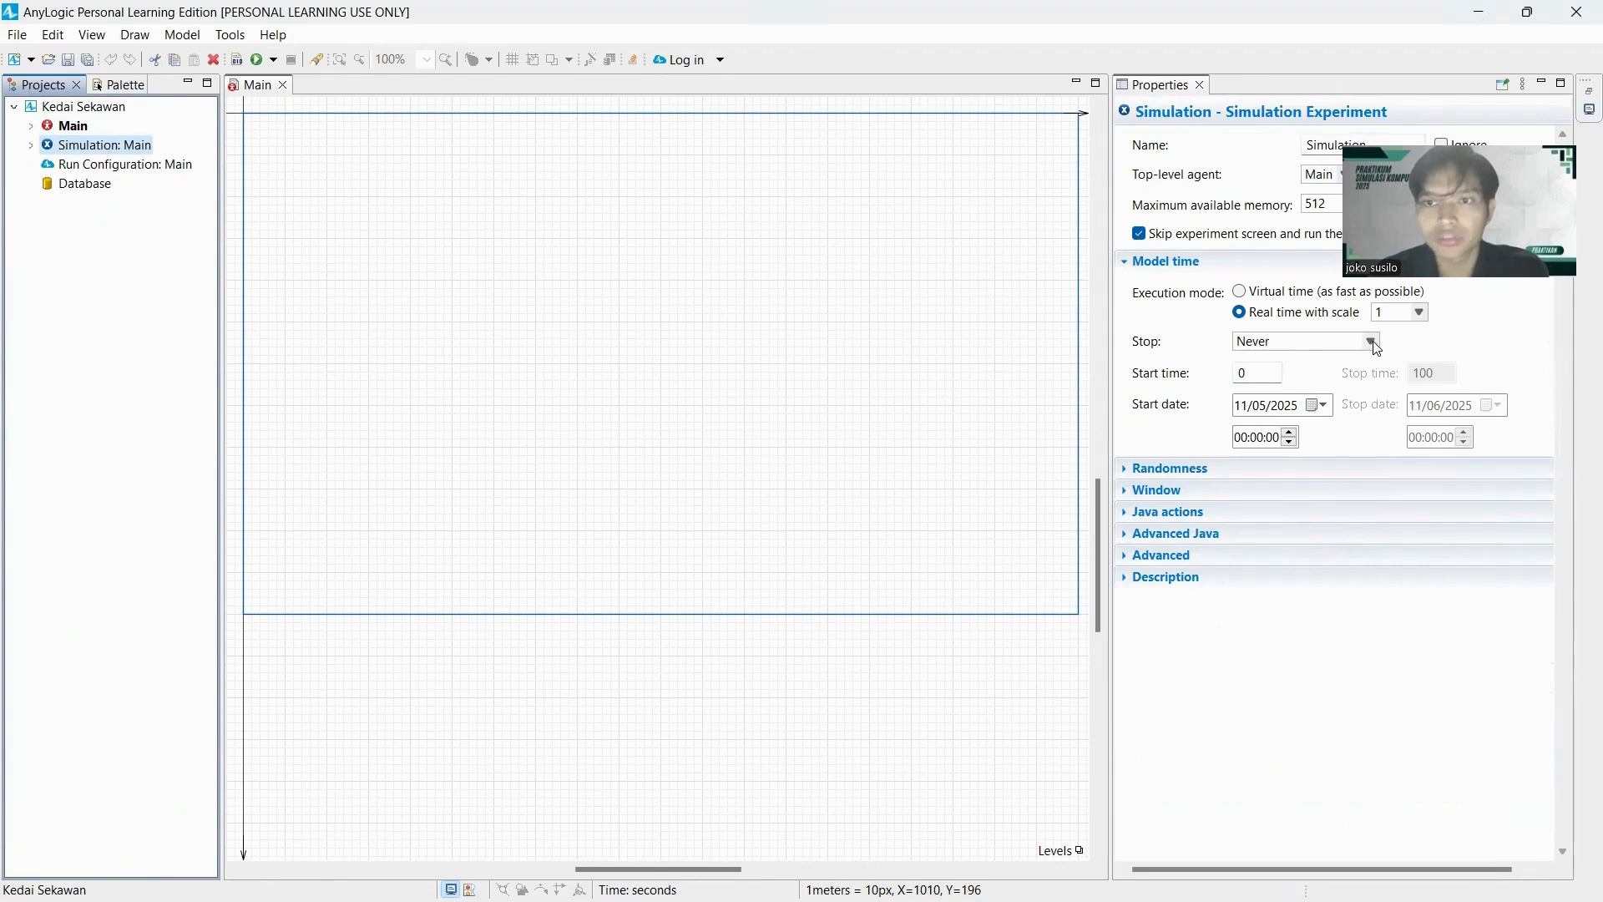
pyautogui.click(1370, 342)
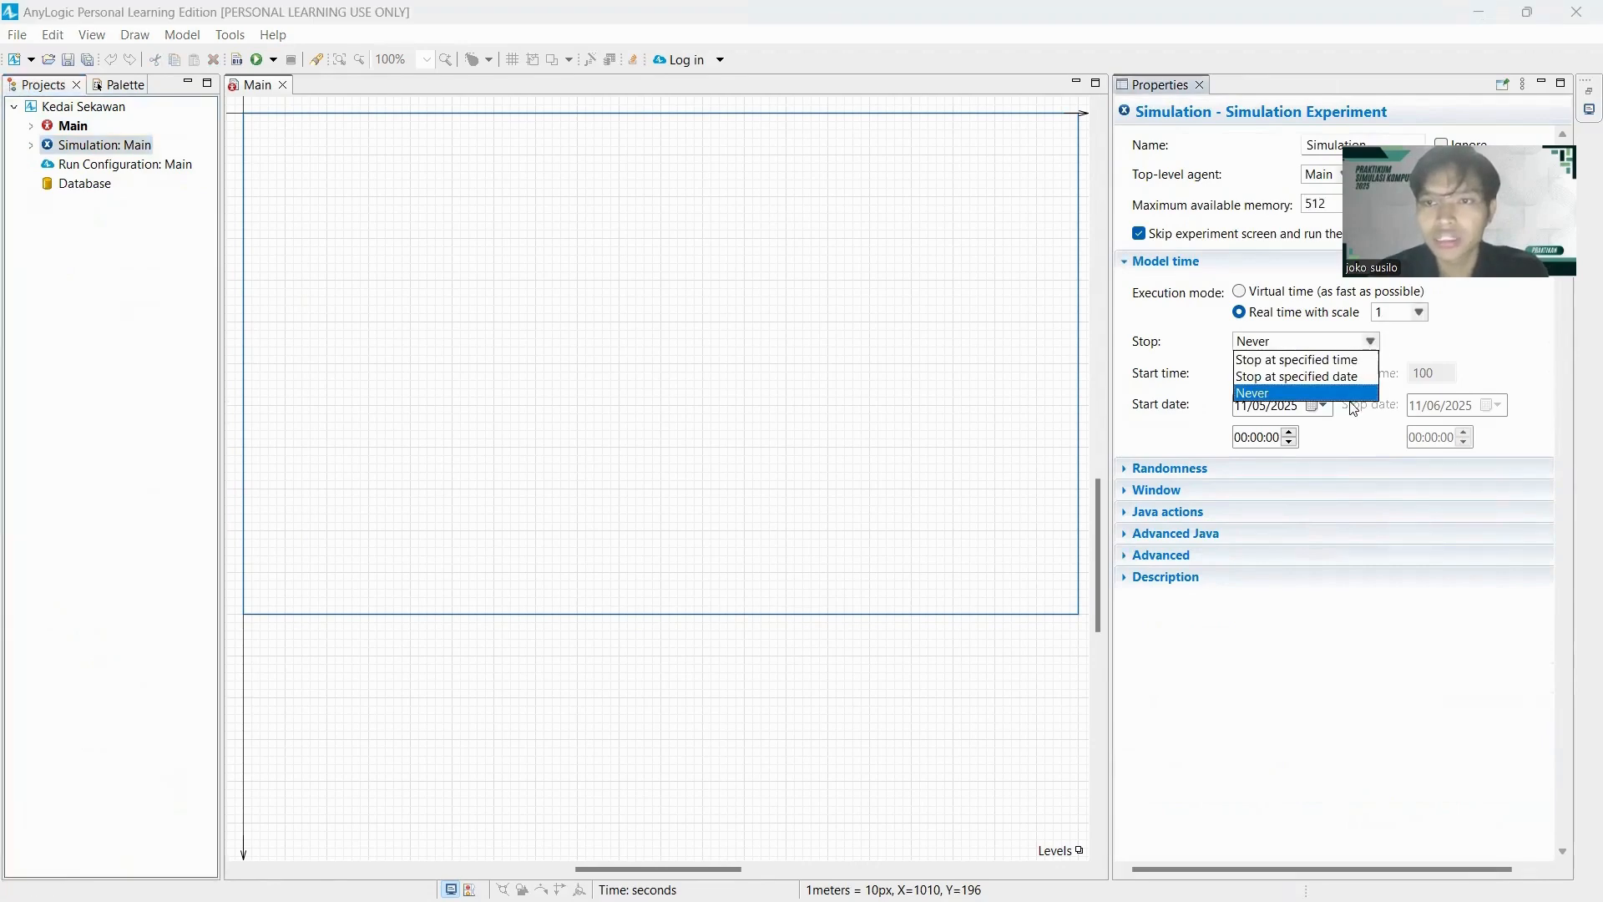
pyautogui.click(1336, 376)
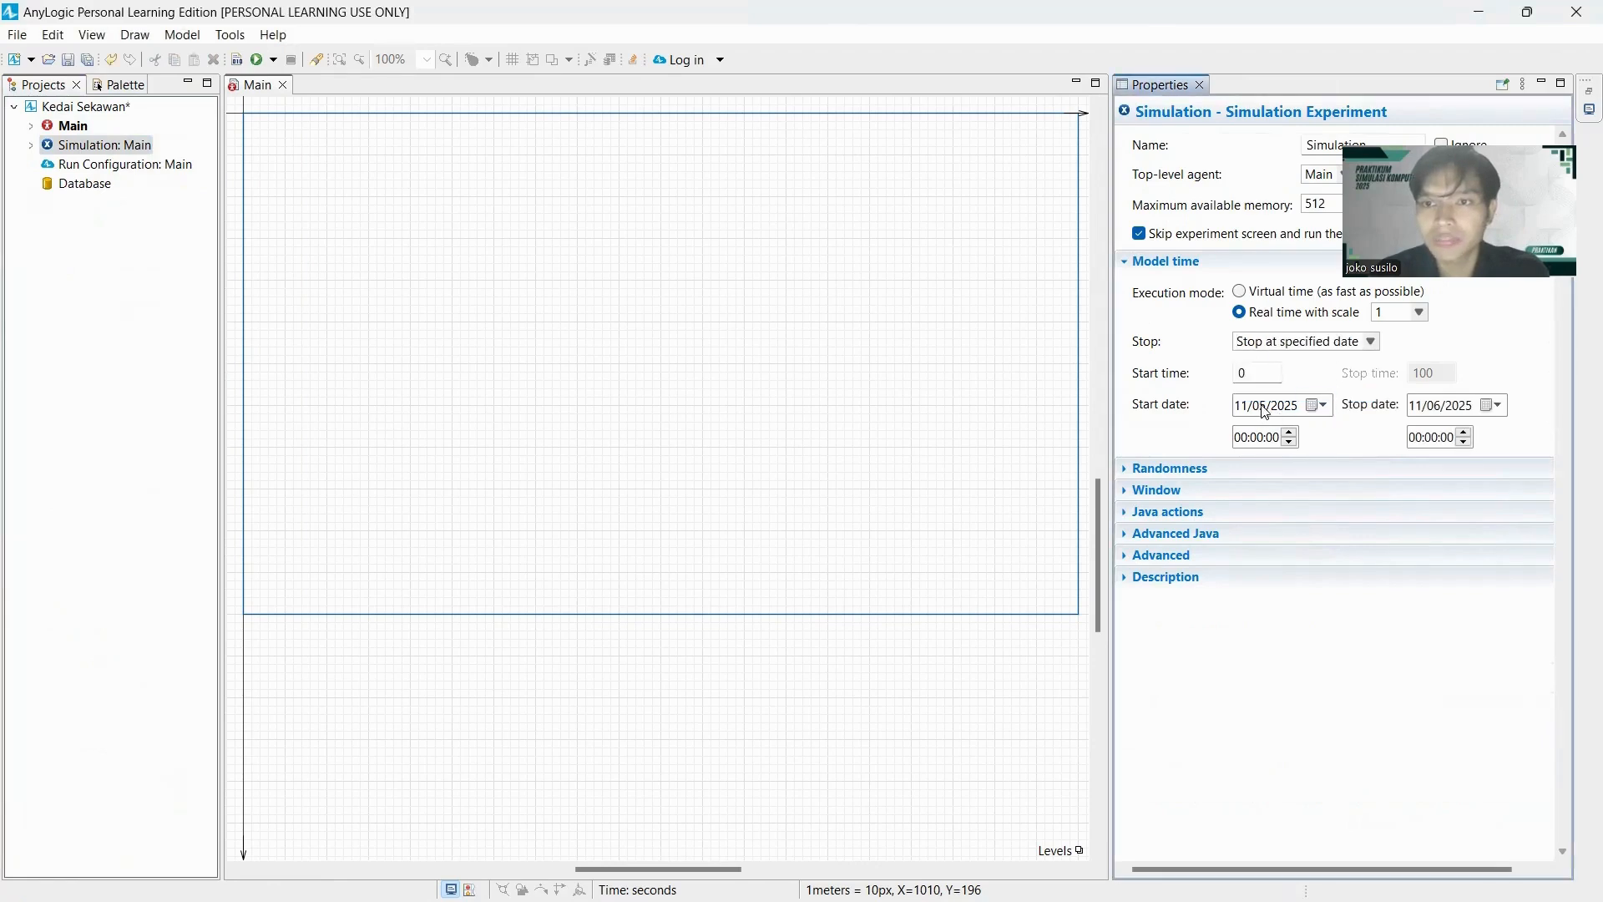
# Set the simulation's start time to 10:00:00 and its stop to 11/05/2025 at 22:00:00.
pyautogui.click(1253, 440)
pyautogui.write('10')
pyautogui.click(1417, 442)
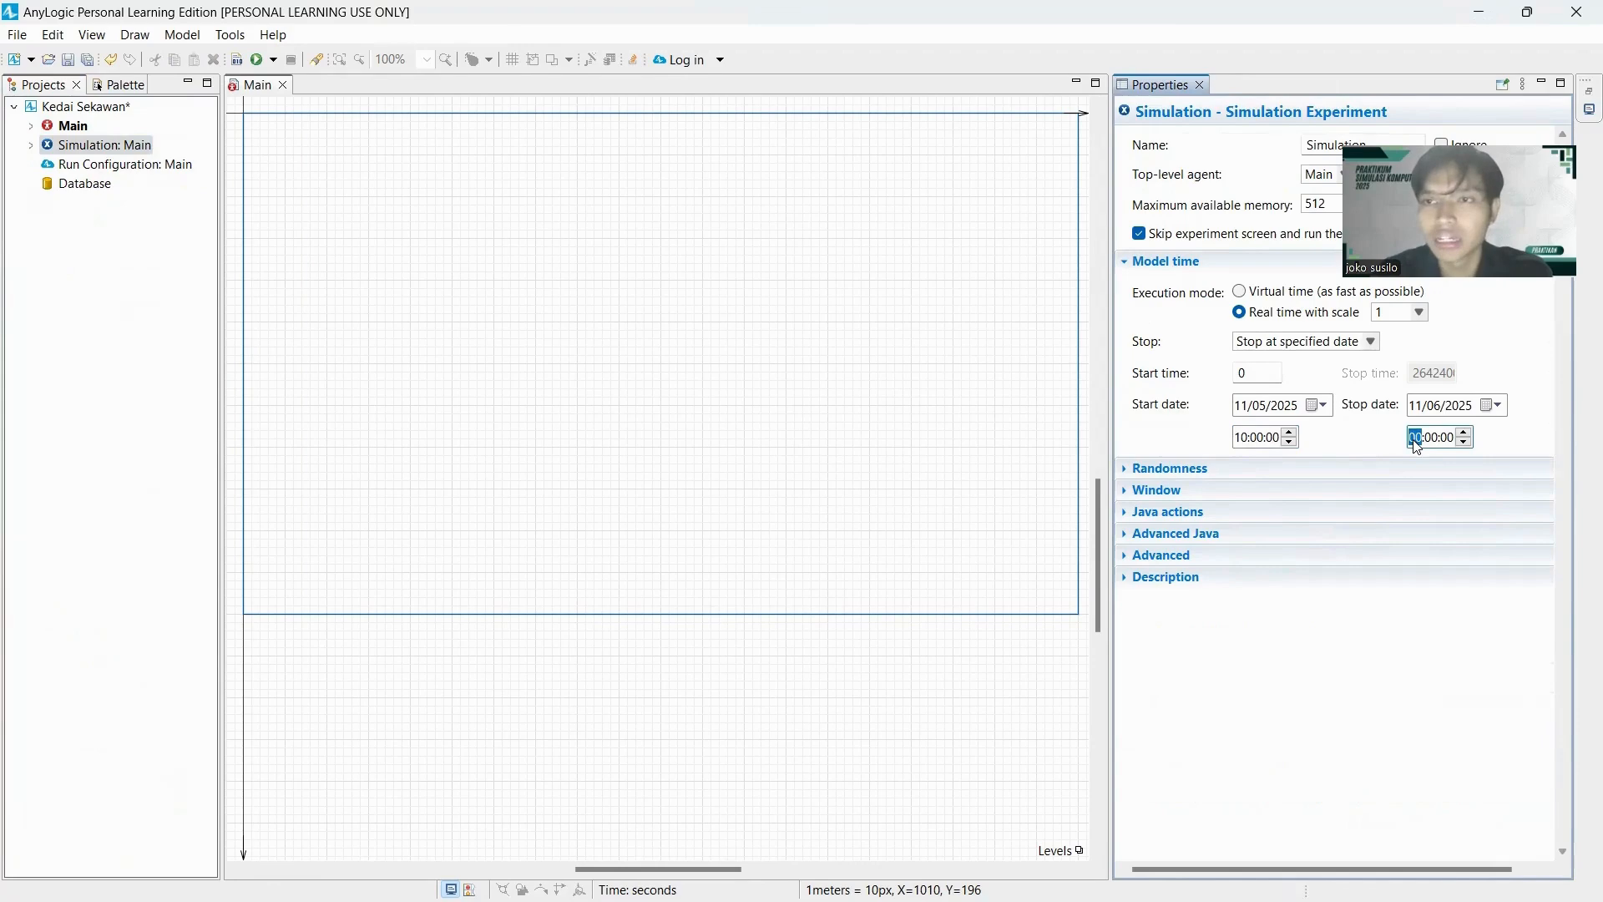
pyautogui.write('22')
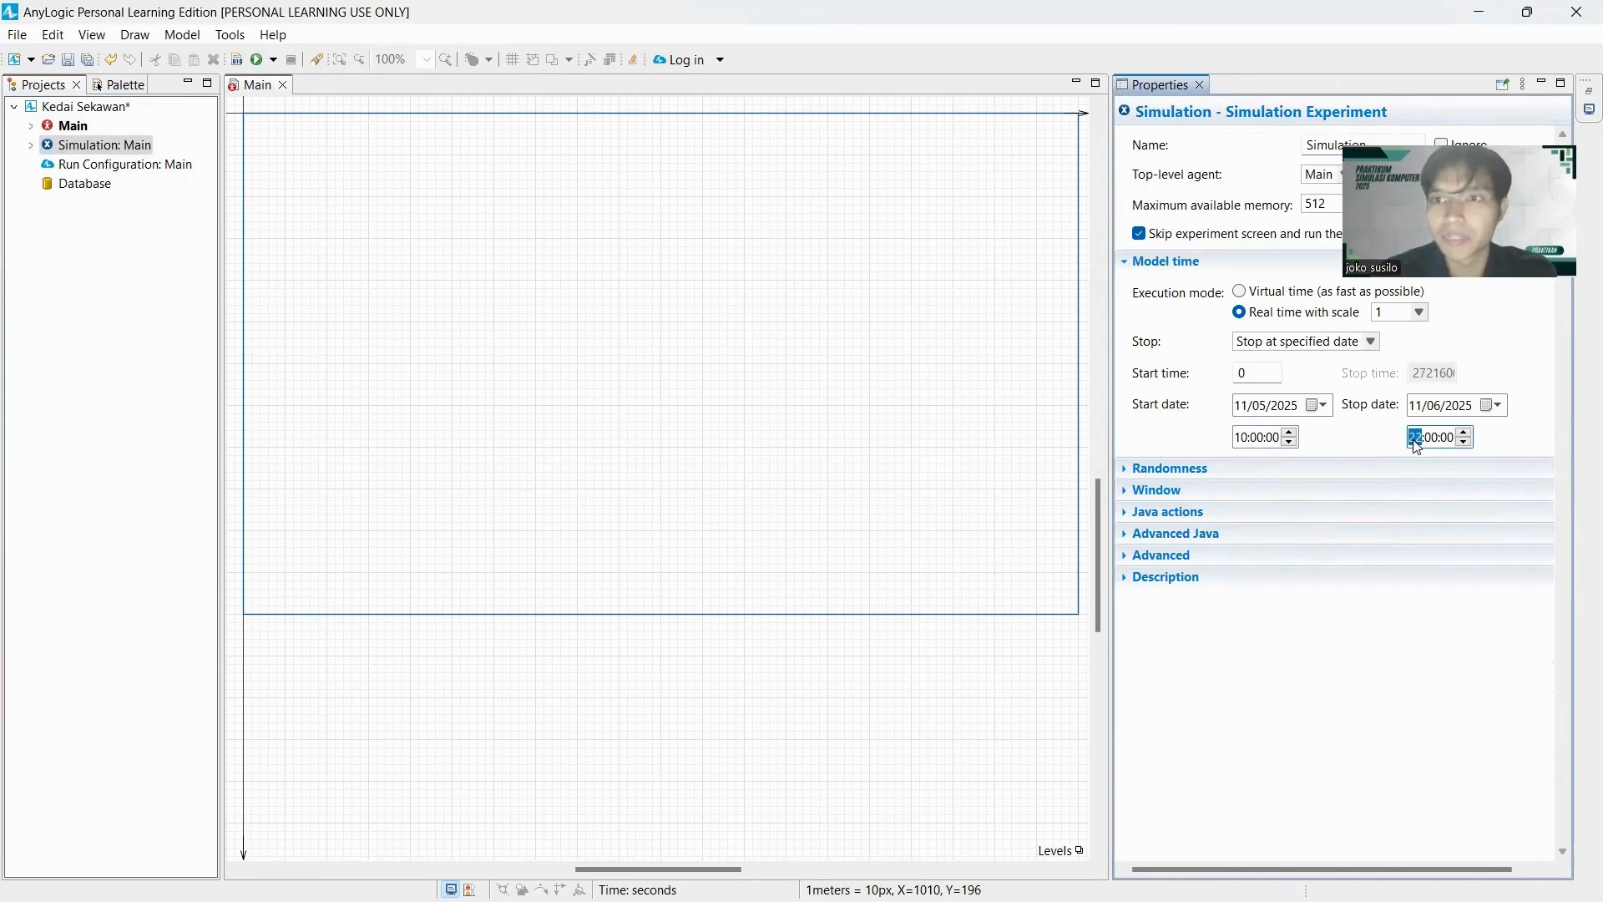
pyautogui.click(1500, 409)
pyautogui.click(1402, 435)
pyautogui.click(1405, 507)
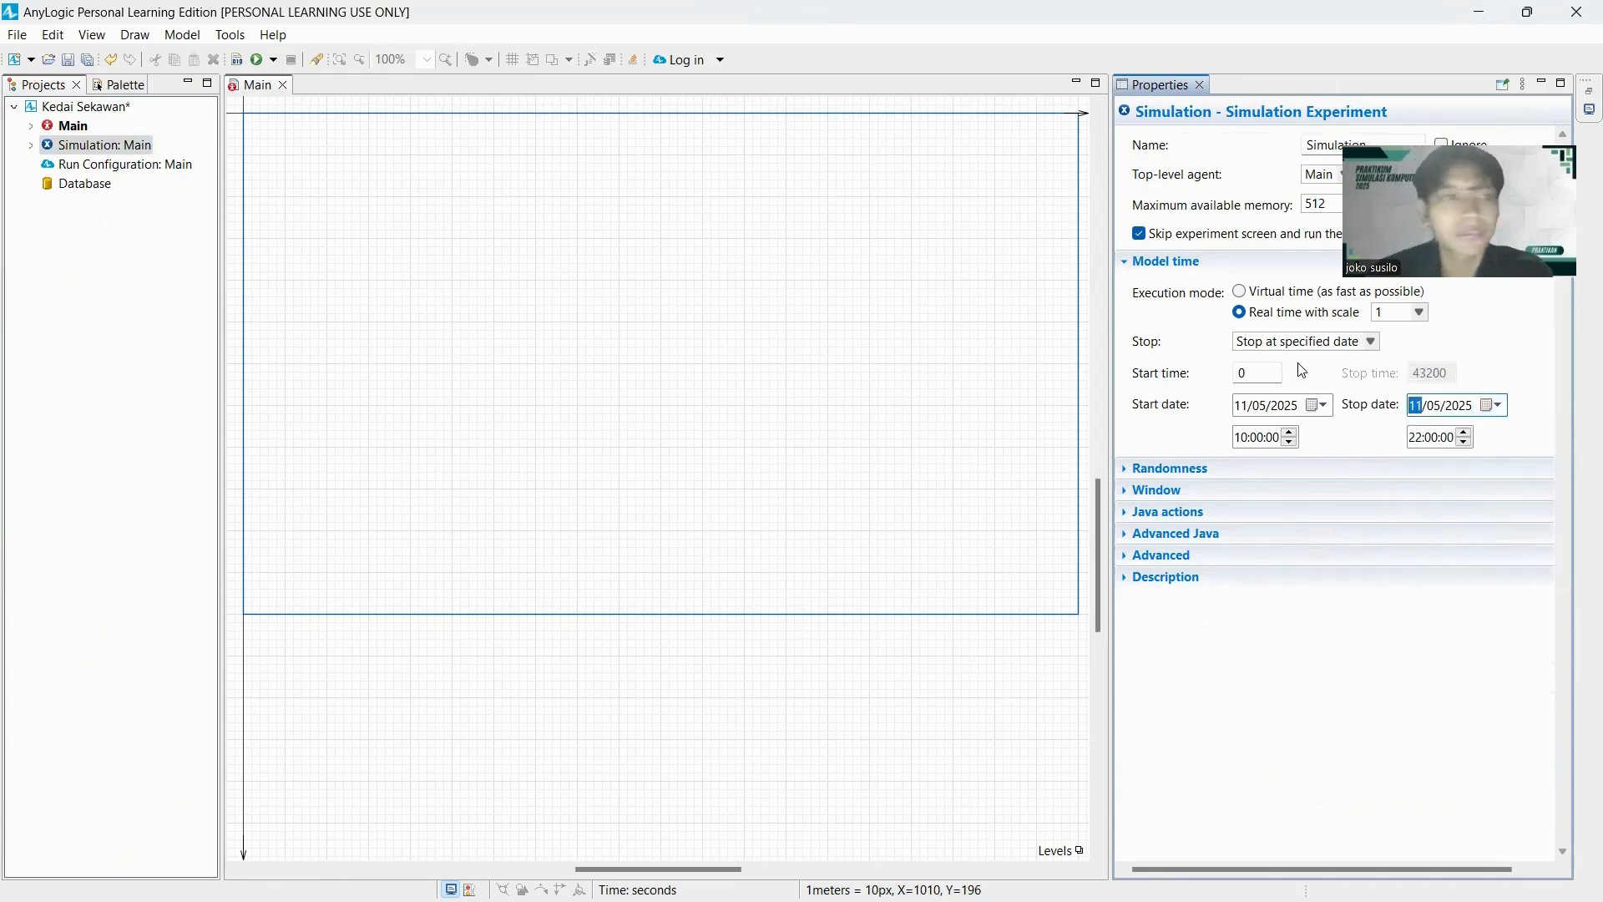
# Add an agent type named Operator to Main, created from scratch with the 3D Person animation.
pyautogui.click(71, 130)
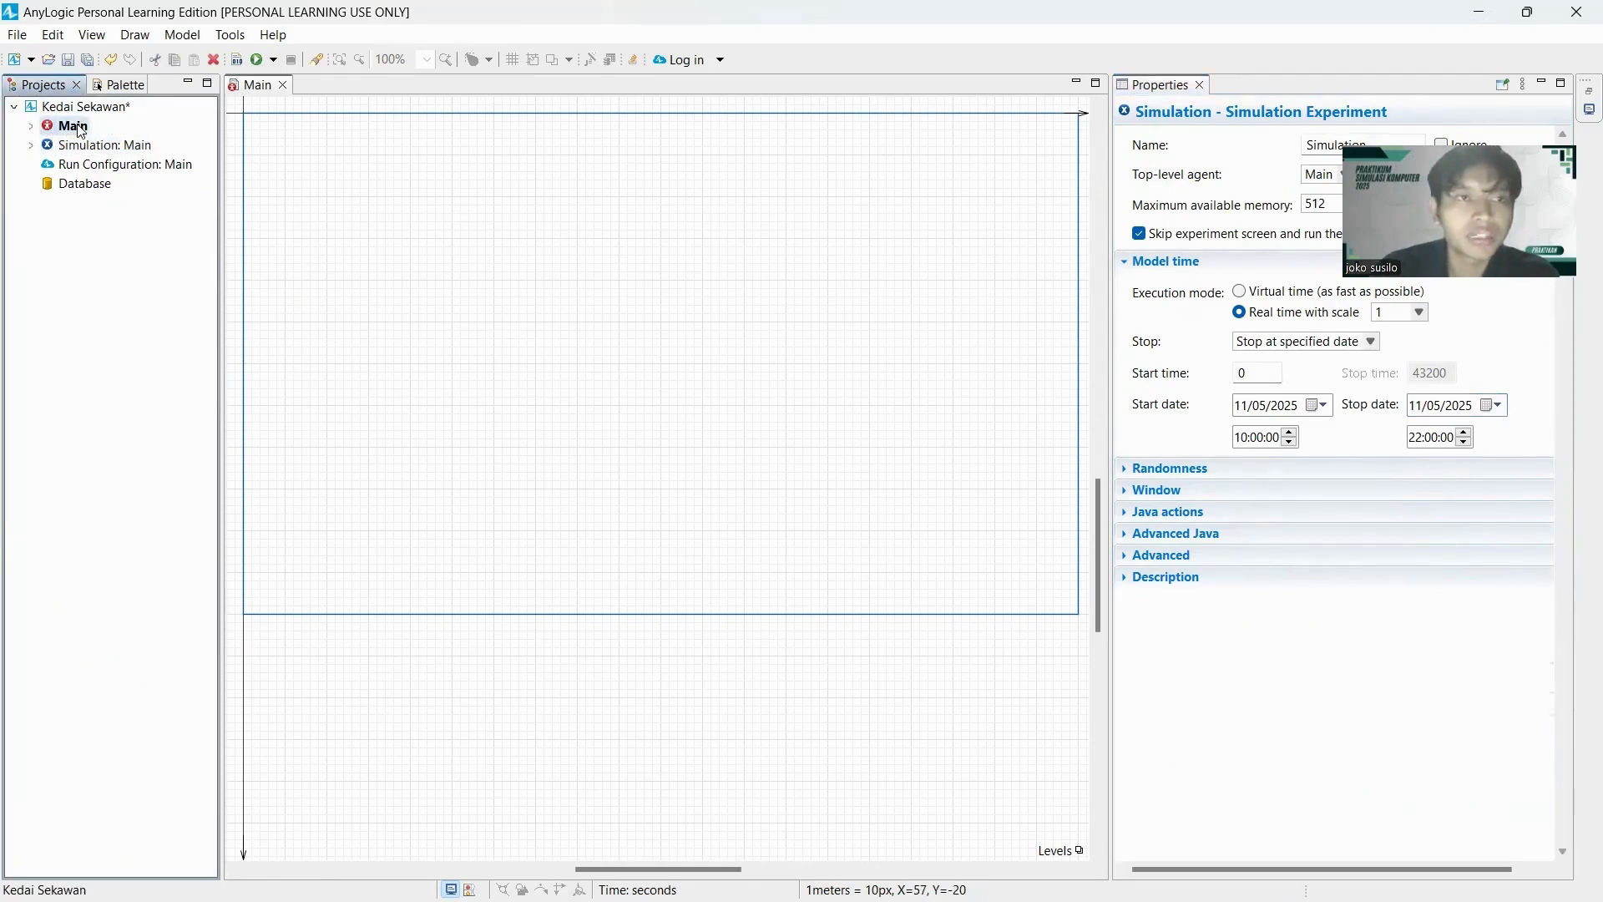
pyautogui.click(381, 222)
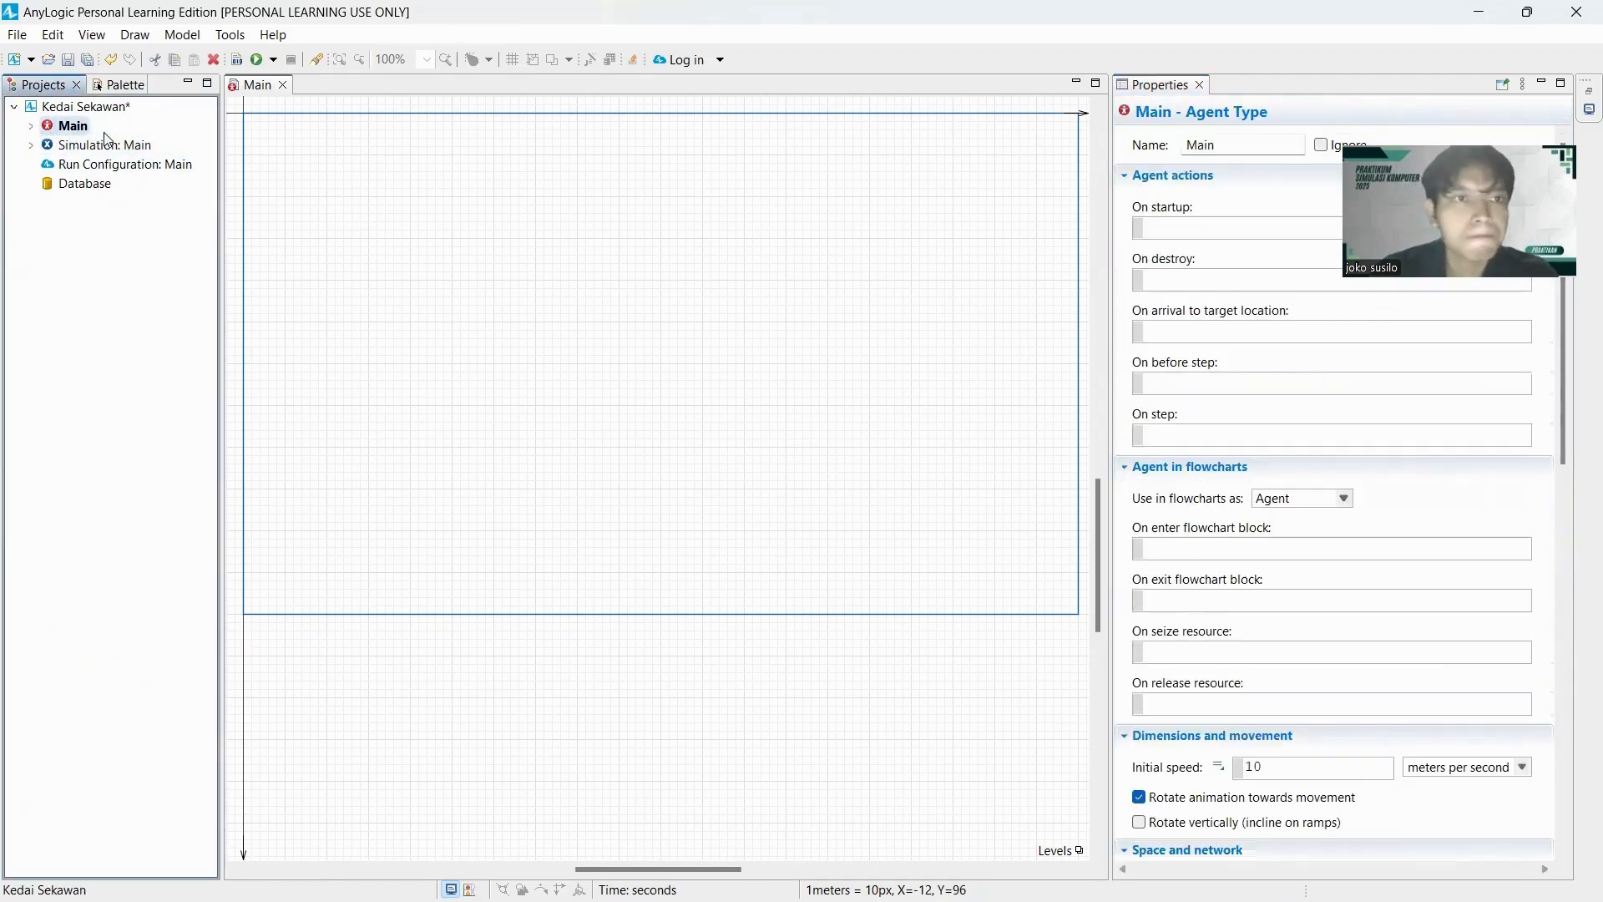
pyautogui.click(117, 86)
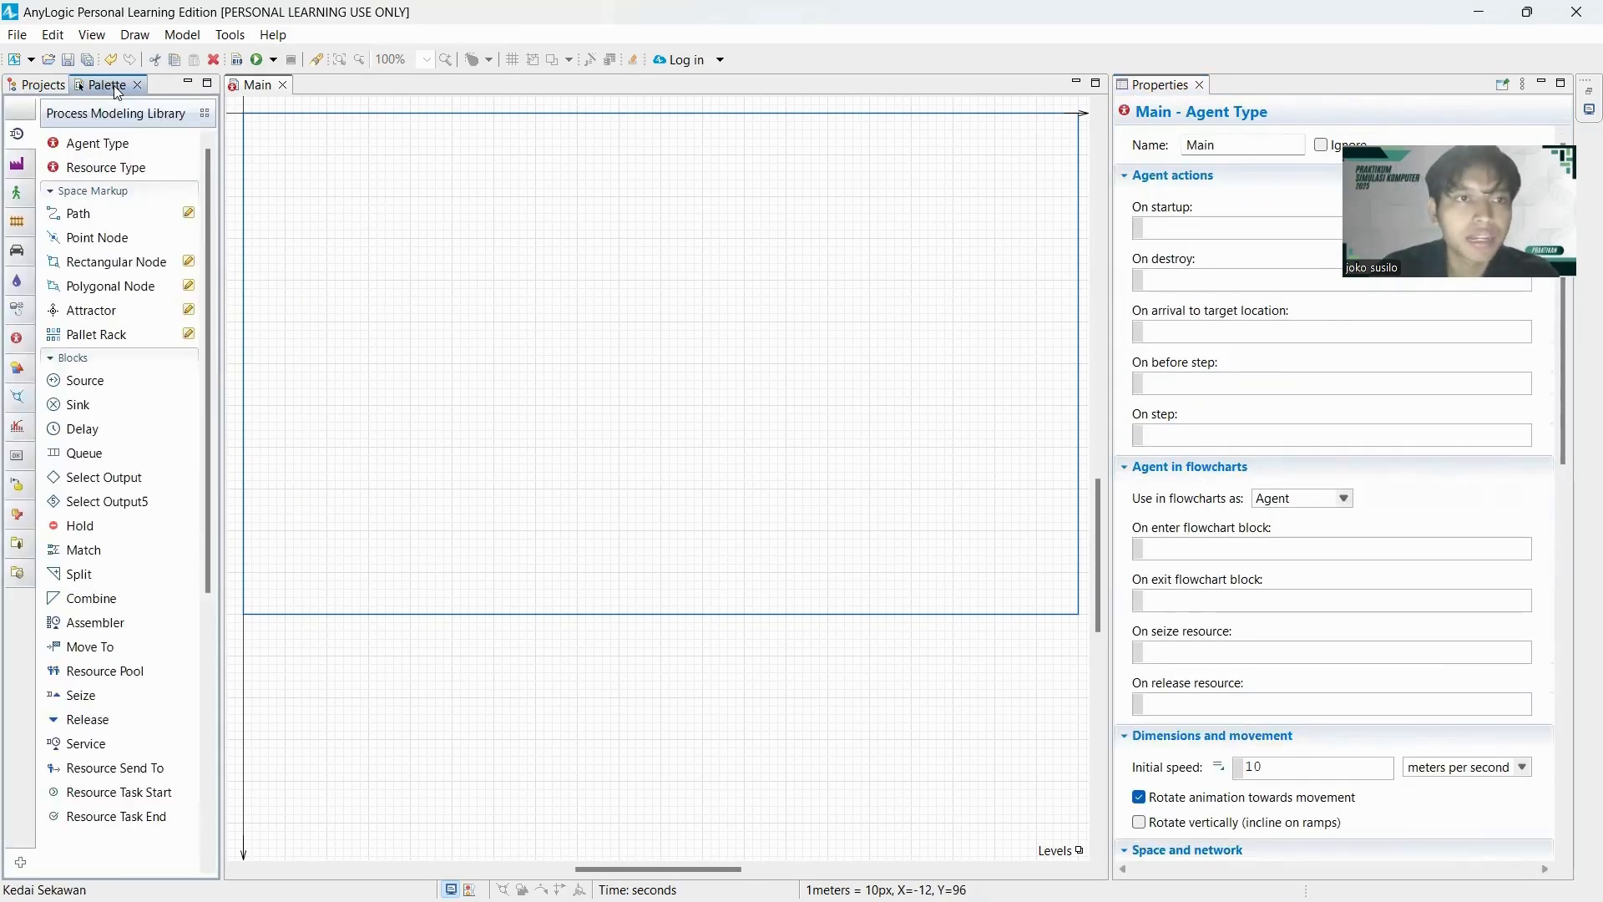
pyautogui.moveTo(98, 153); pyautogui.dragTo(295, 177)
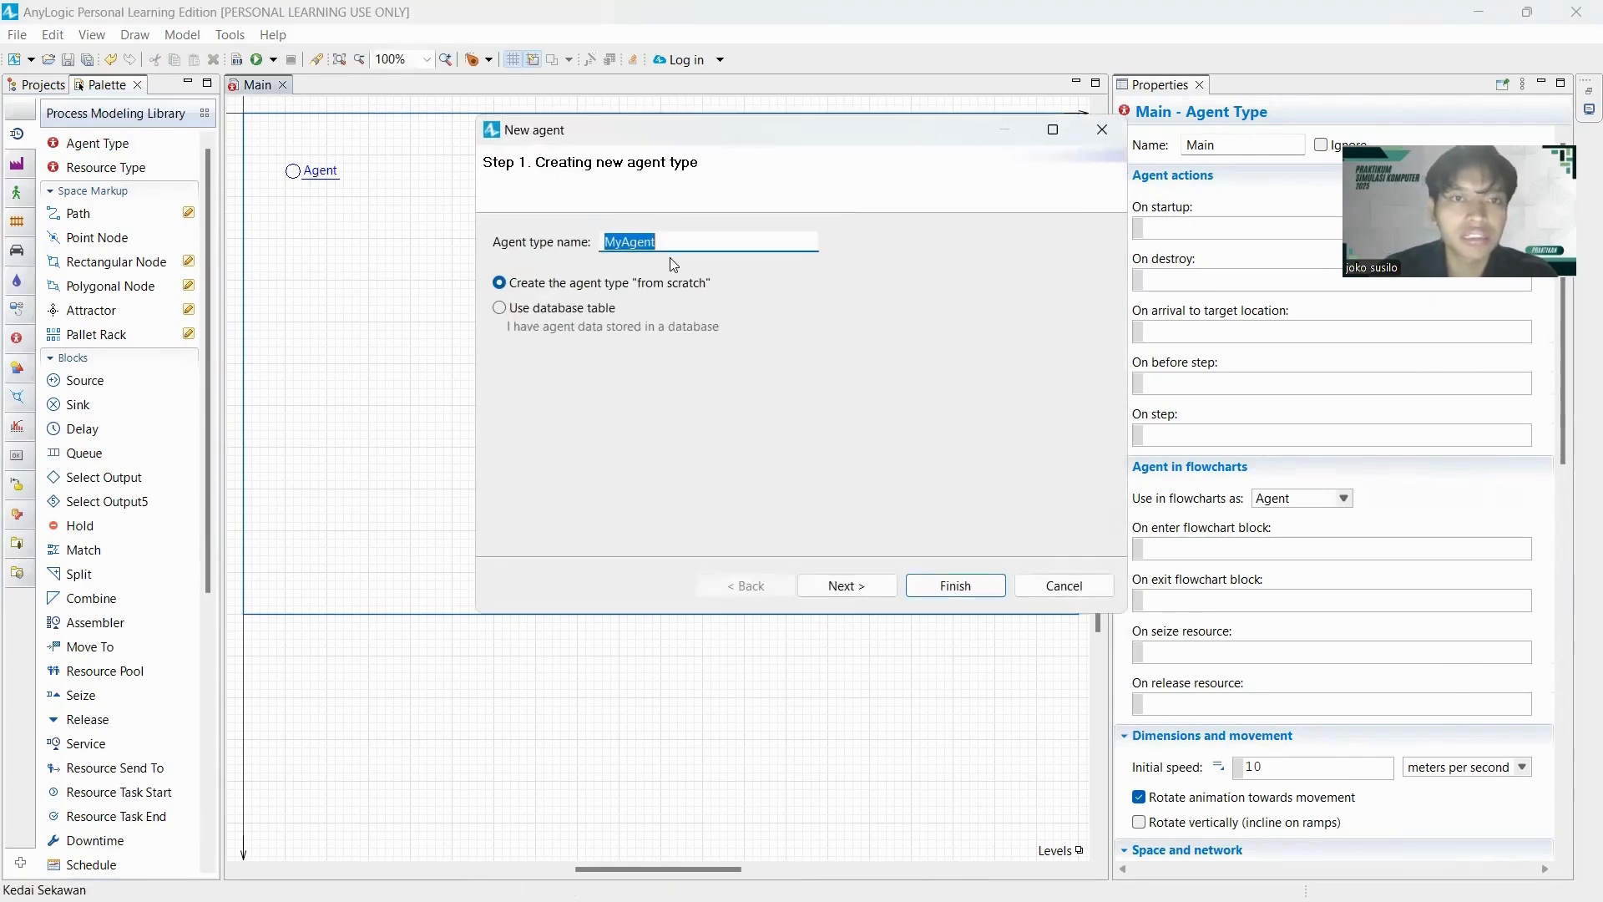
pyautogui.write('Oper')
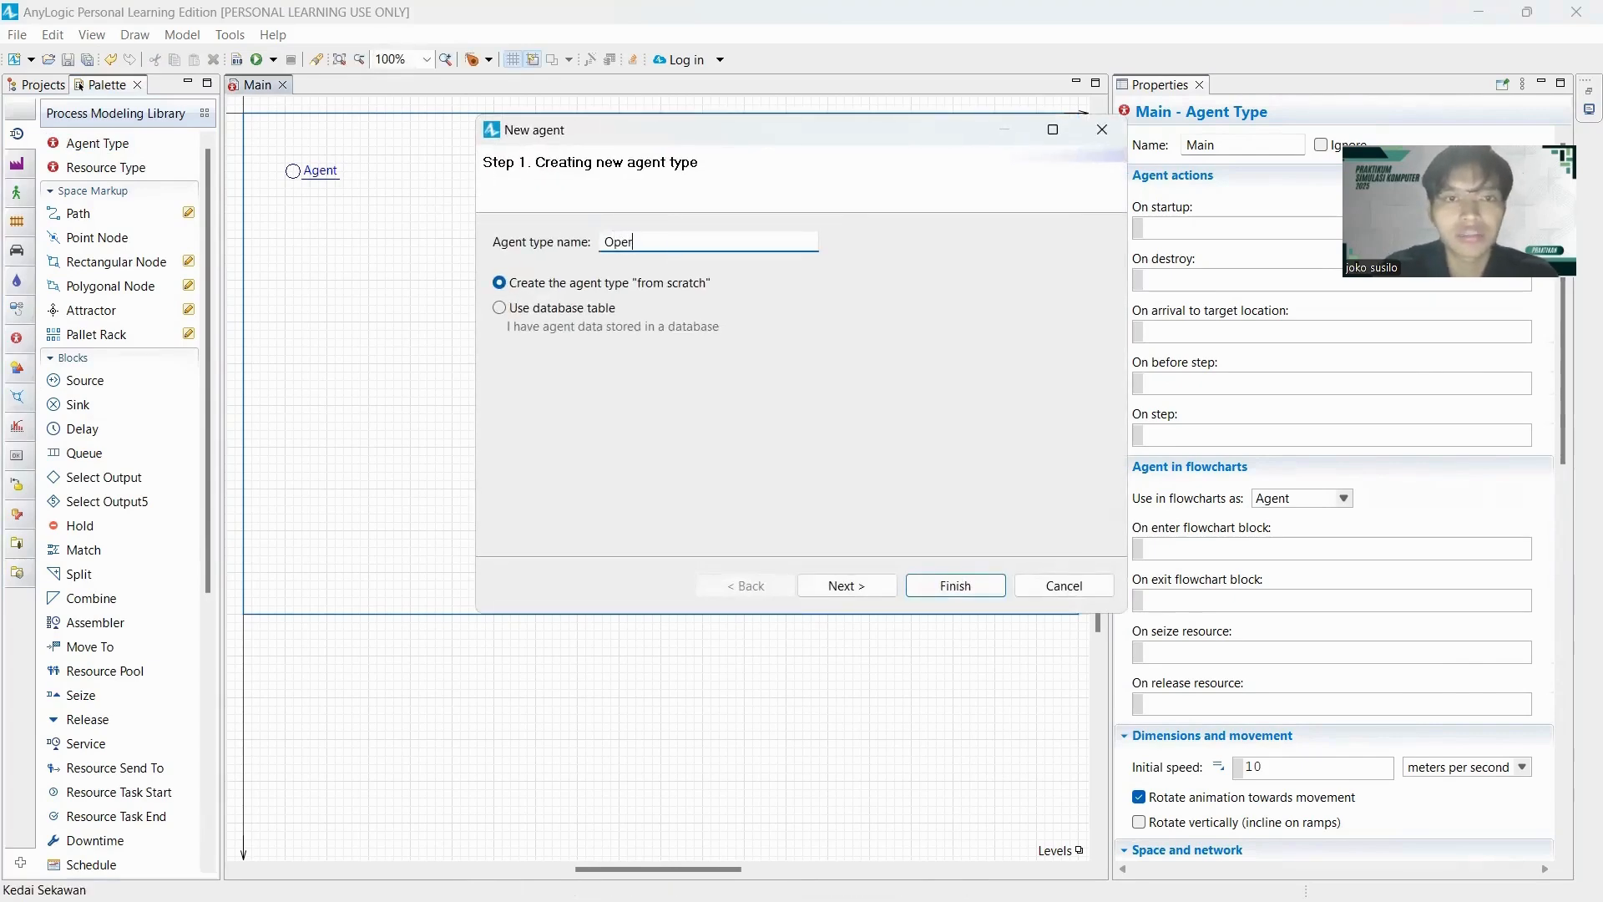
pyautogui.write('ator')
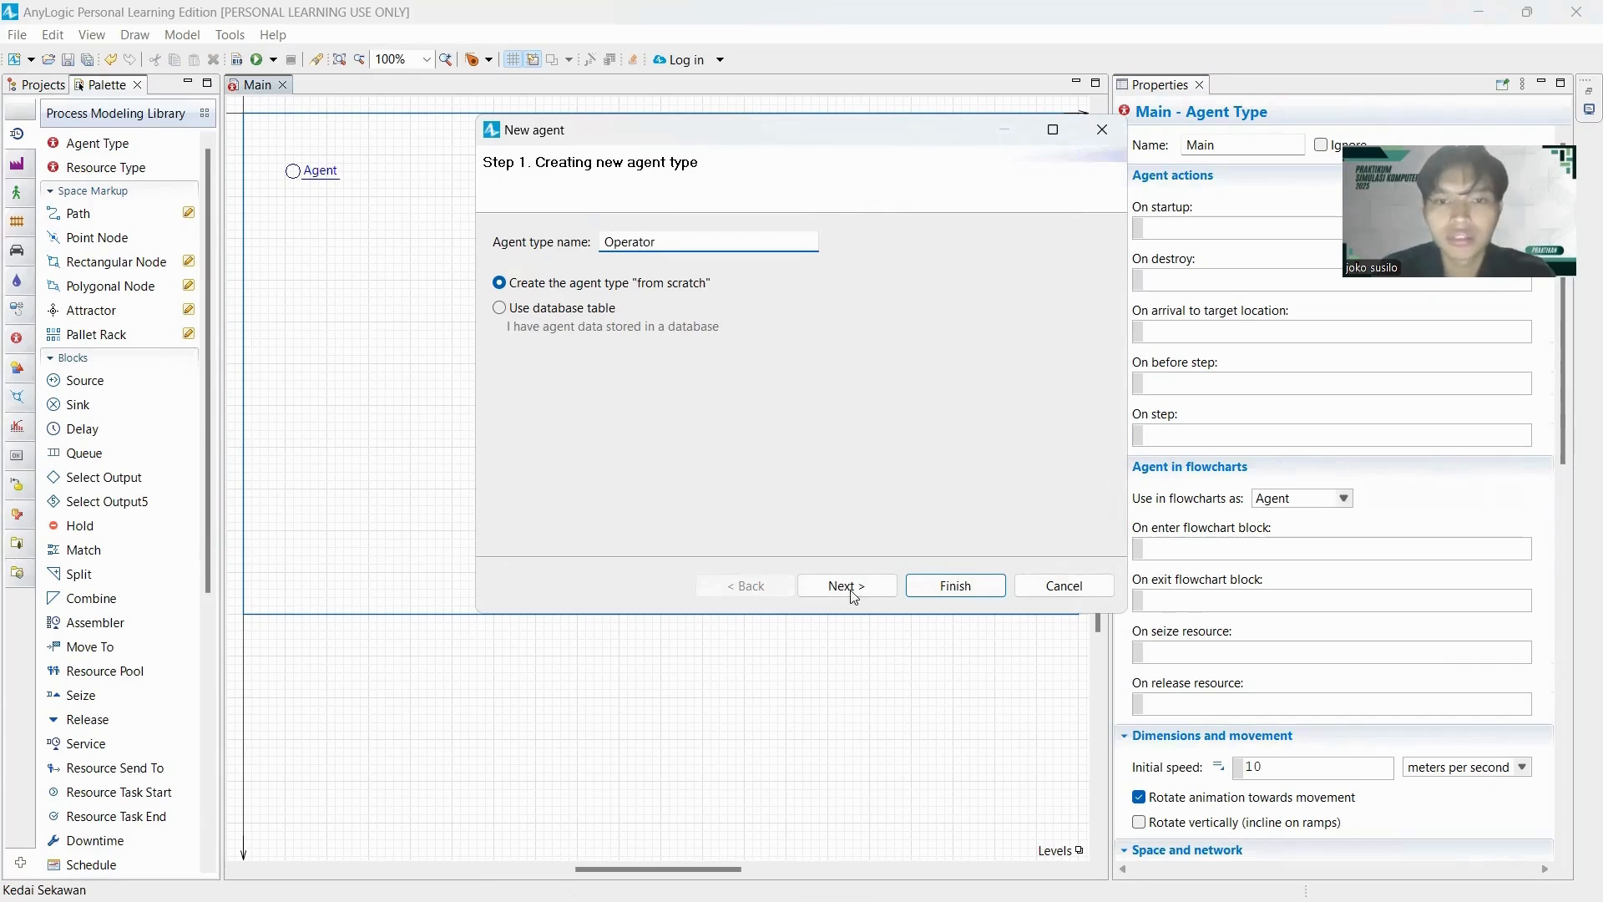
pyautogui.click(852, 587)
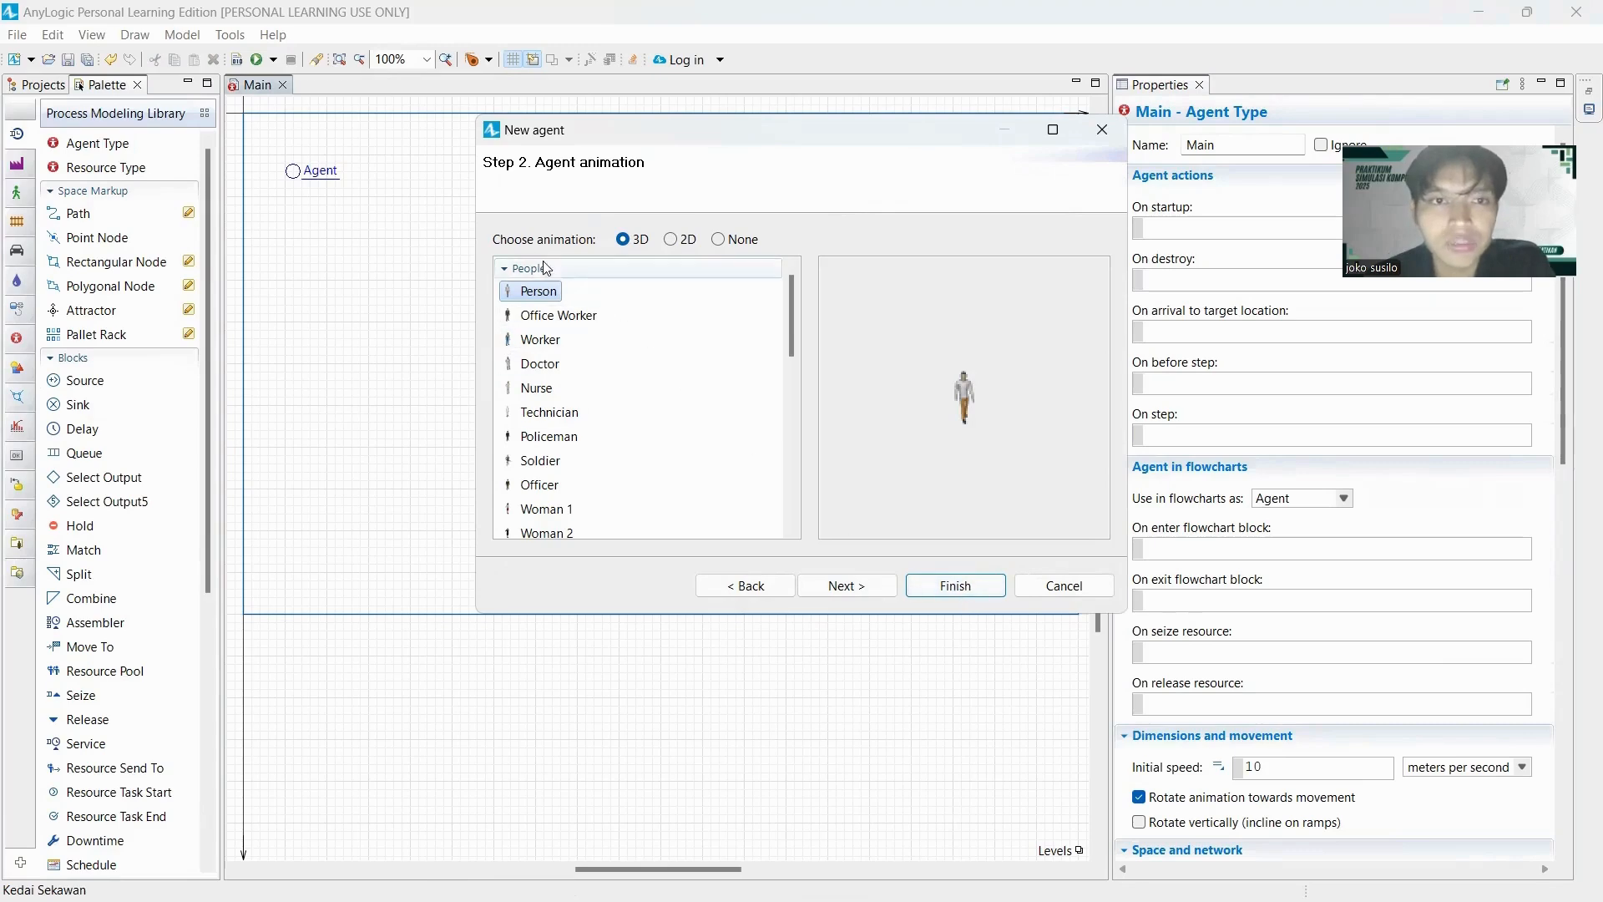
pyautogui.click(951, 584)
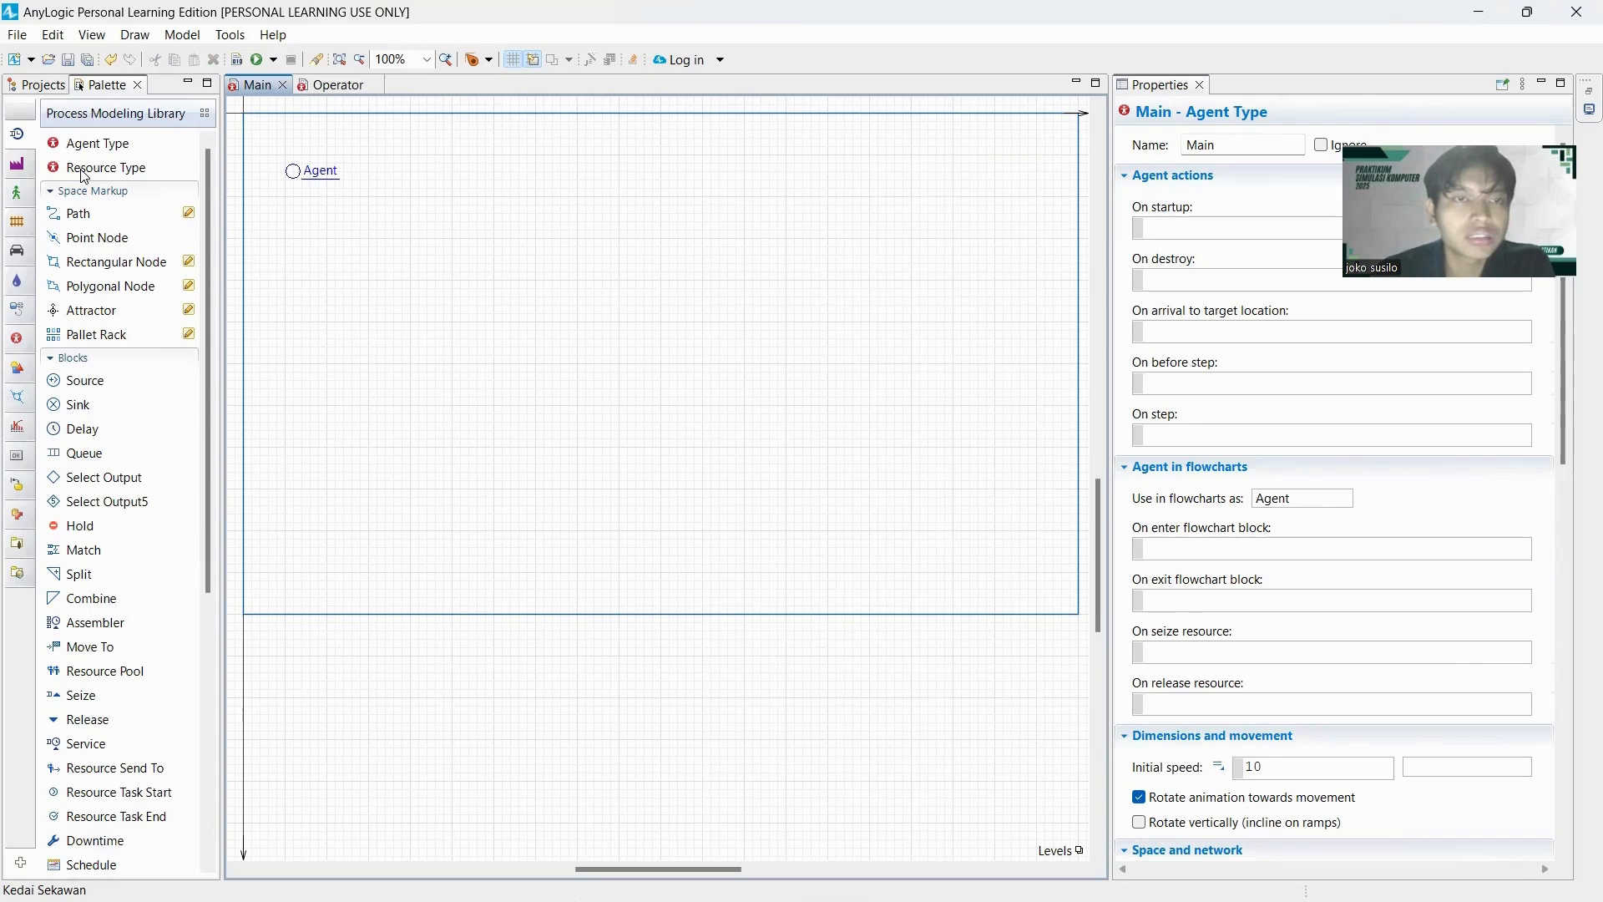
# Create a resource type named Bakmie with the 3D Box 1 Closed animation and close its editor.
pyautogui.moveTo(69, 175); pyautogui.dragTo(329, 200)
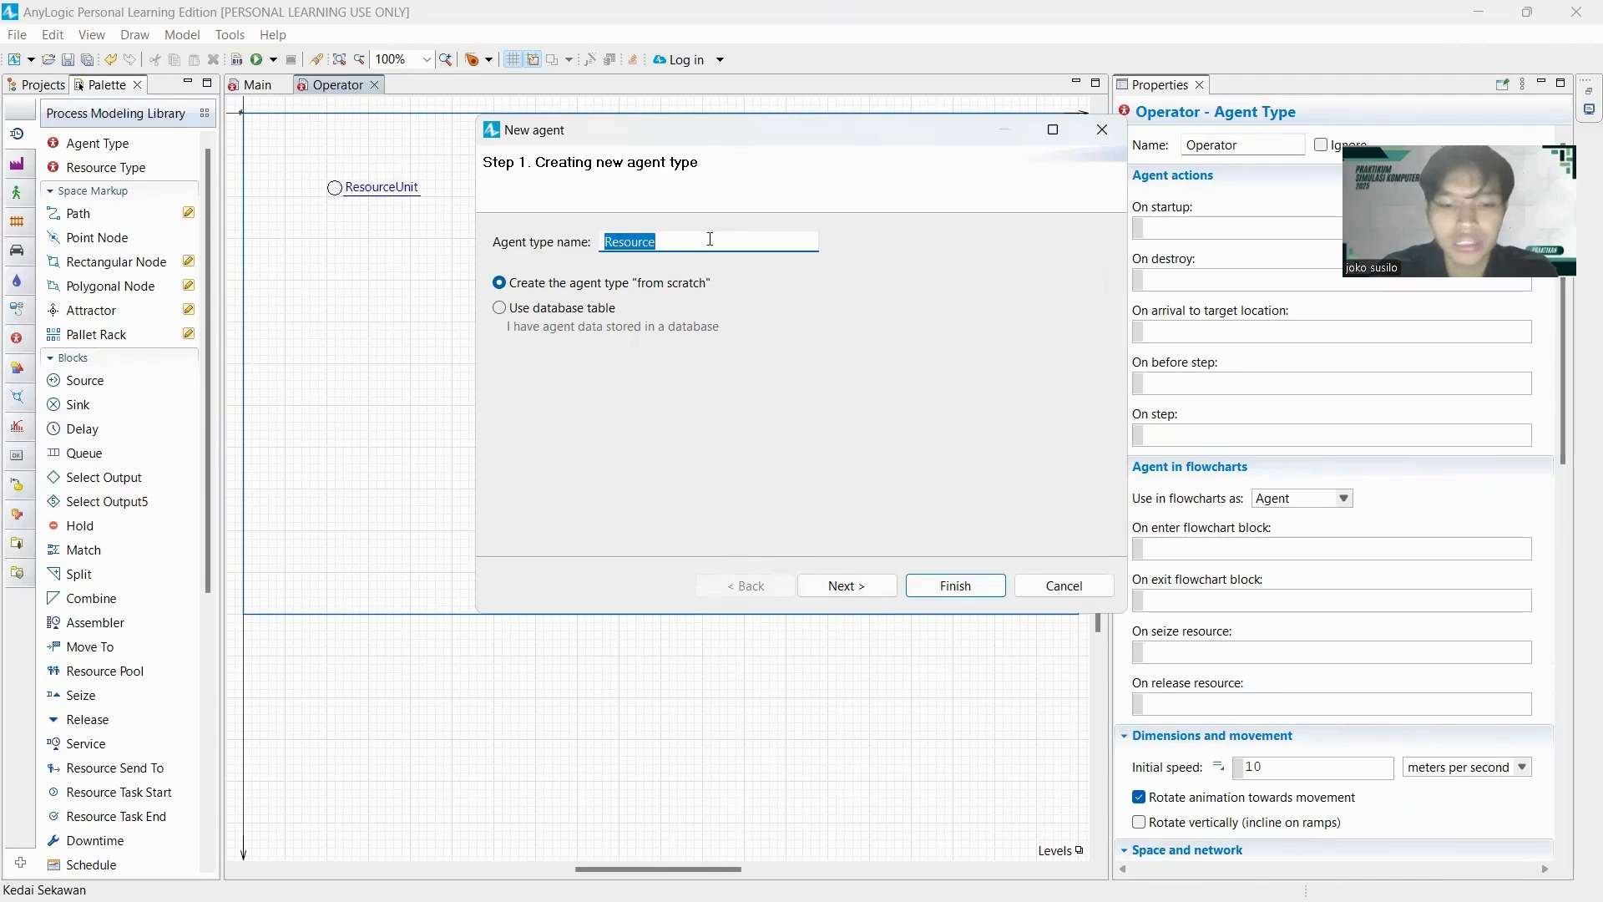
pyautogui.write('Bakmie')
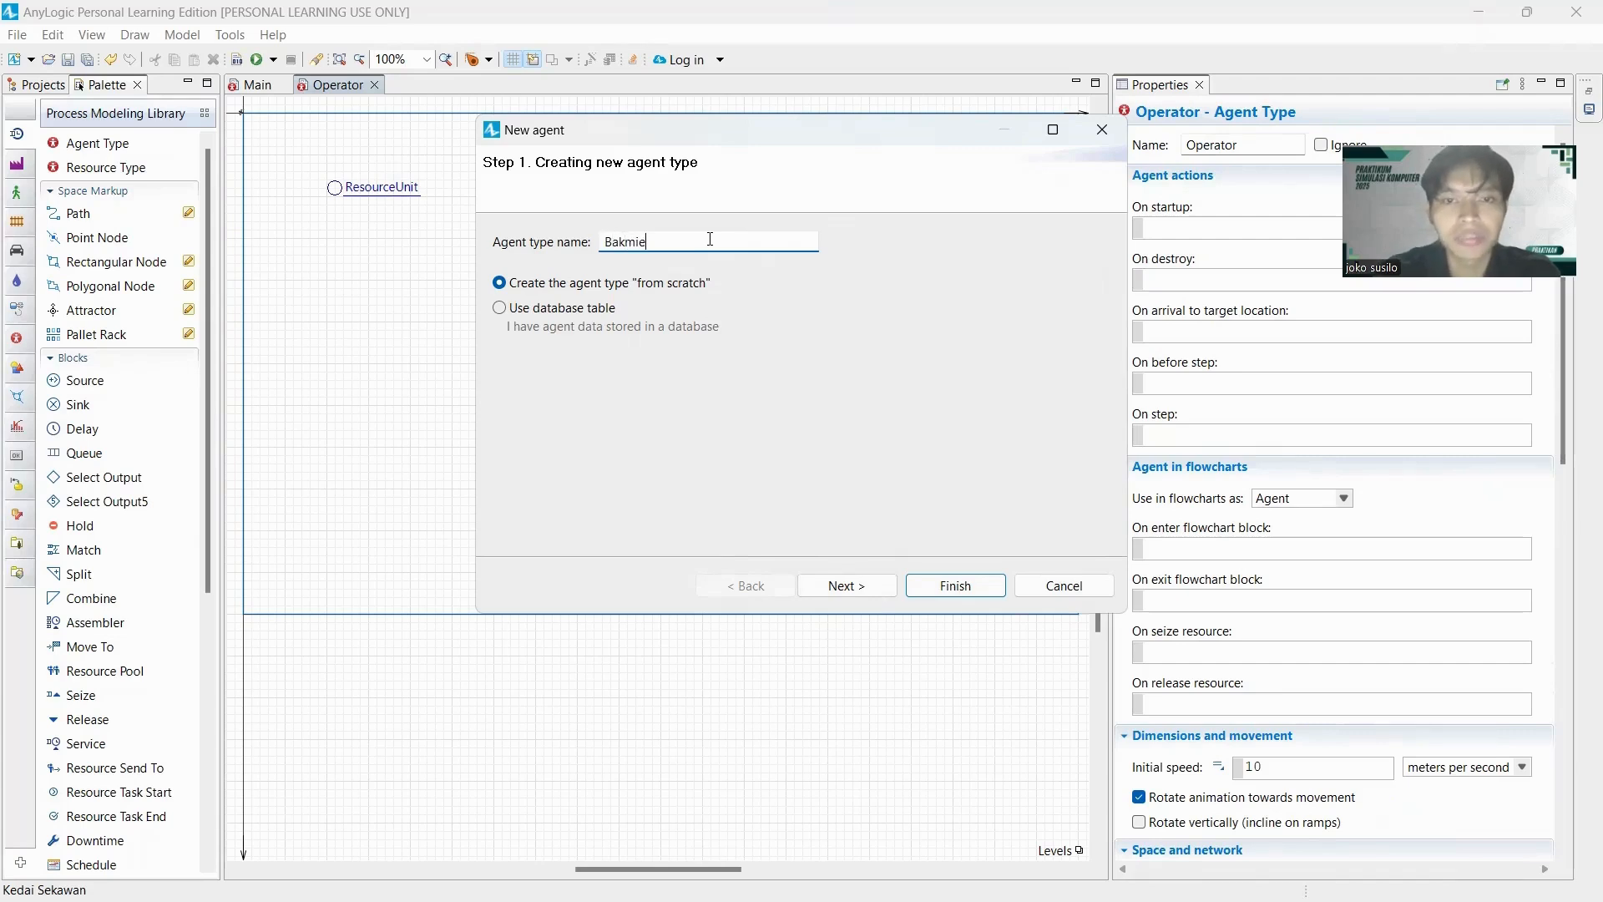
pyautogui.click(848, 586)
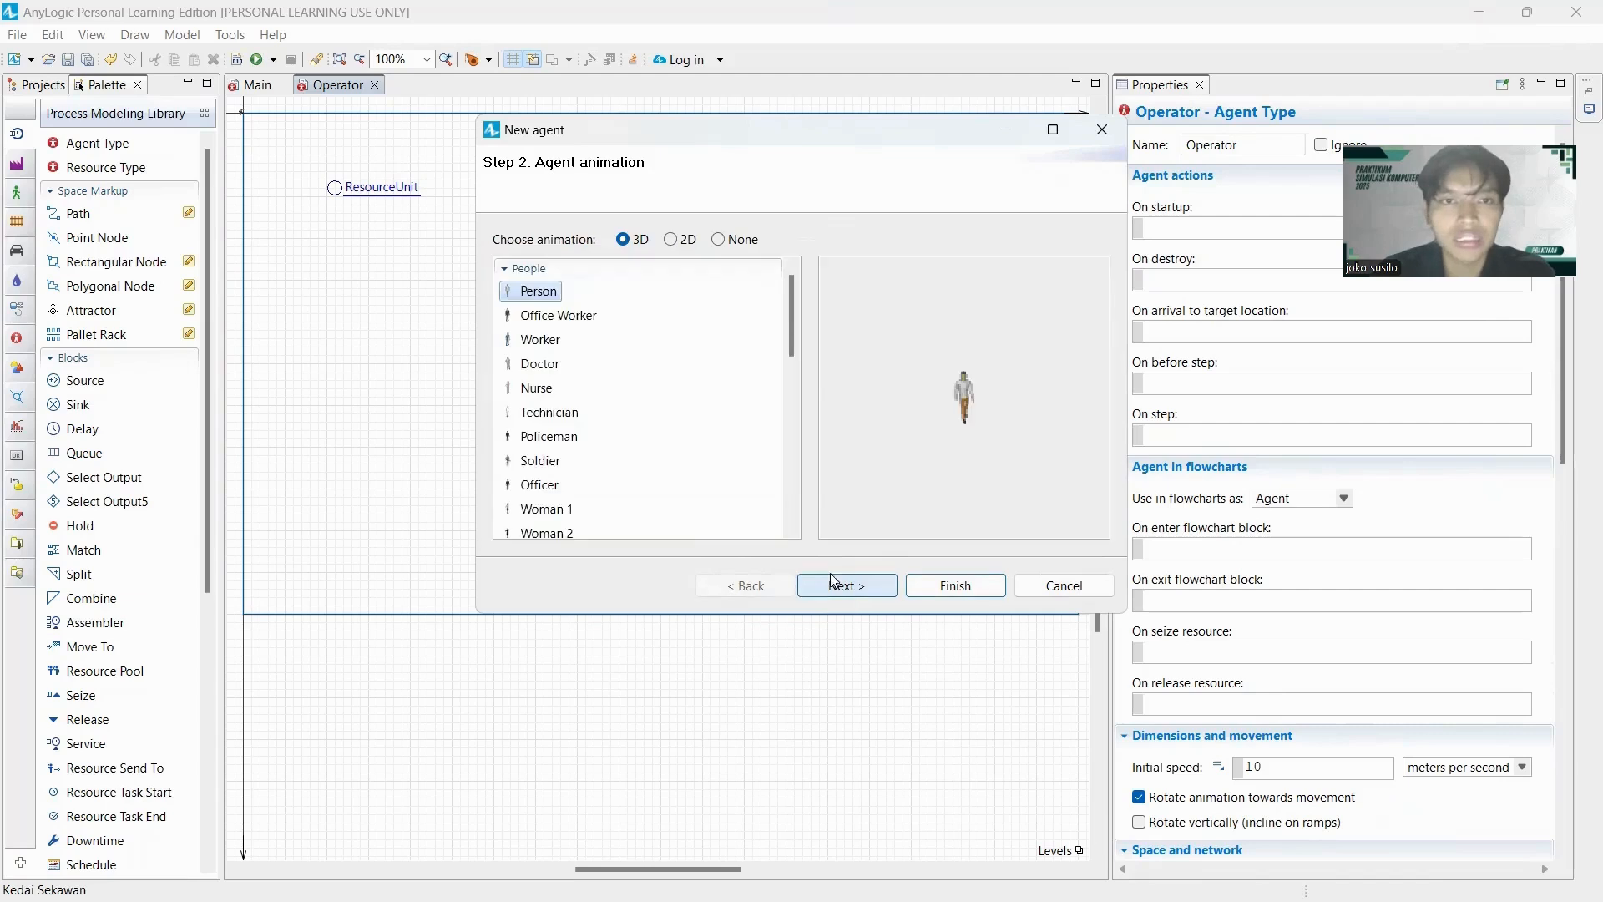
pyautogui.scroll(-10, 593, 349)
pyautogui.click(514, 419)
pyautogui.scroll(-2, 600, 425)
pyautogui.click(555, 417)
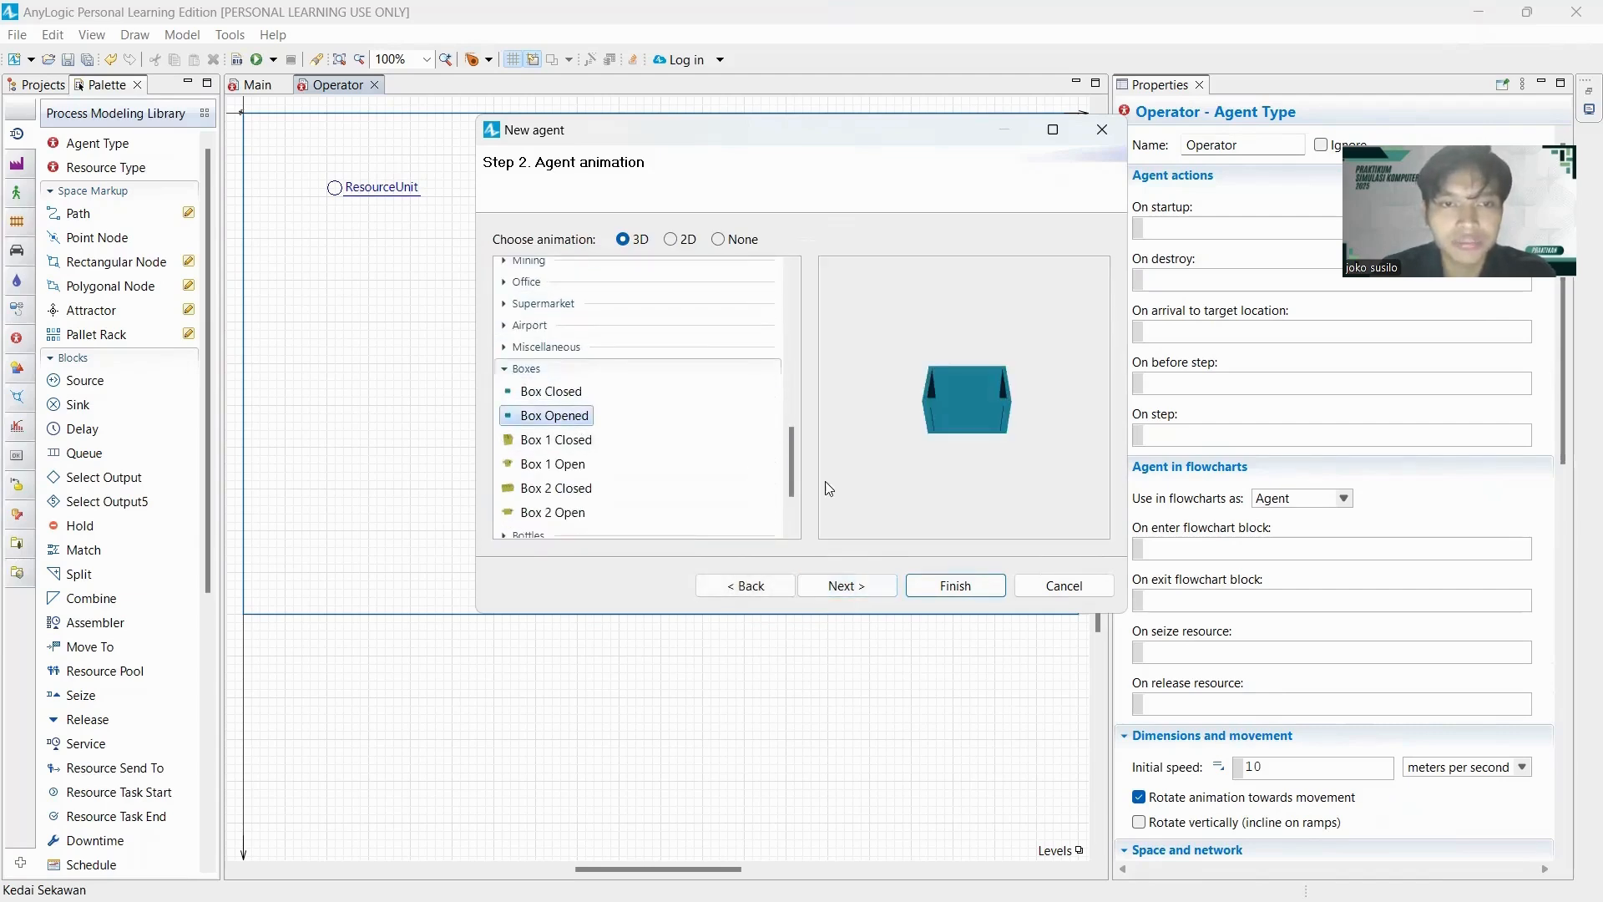
pyautogui.click(590, 440)
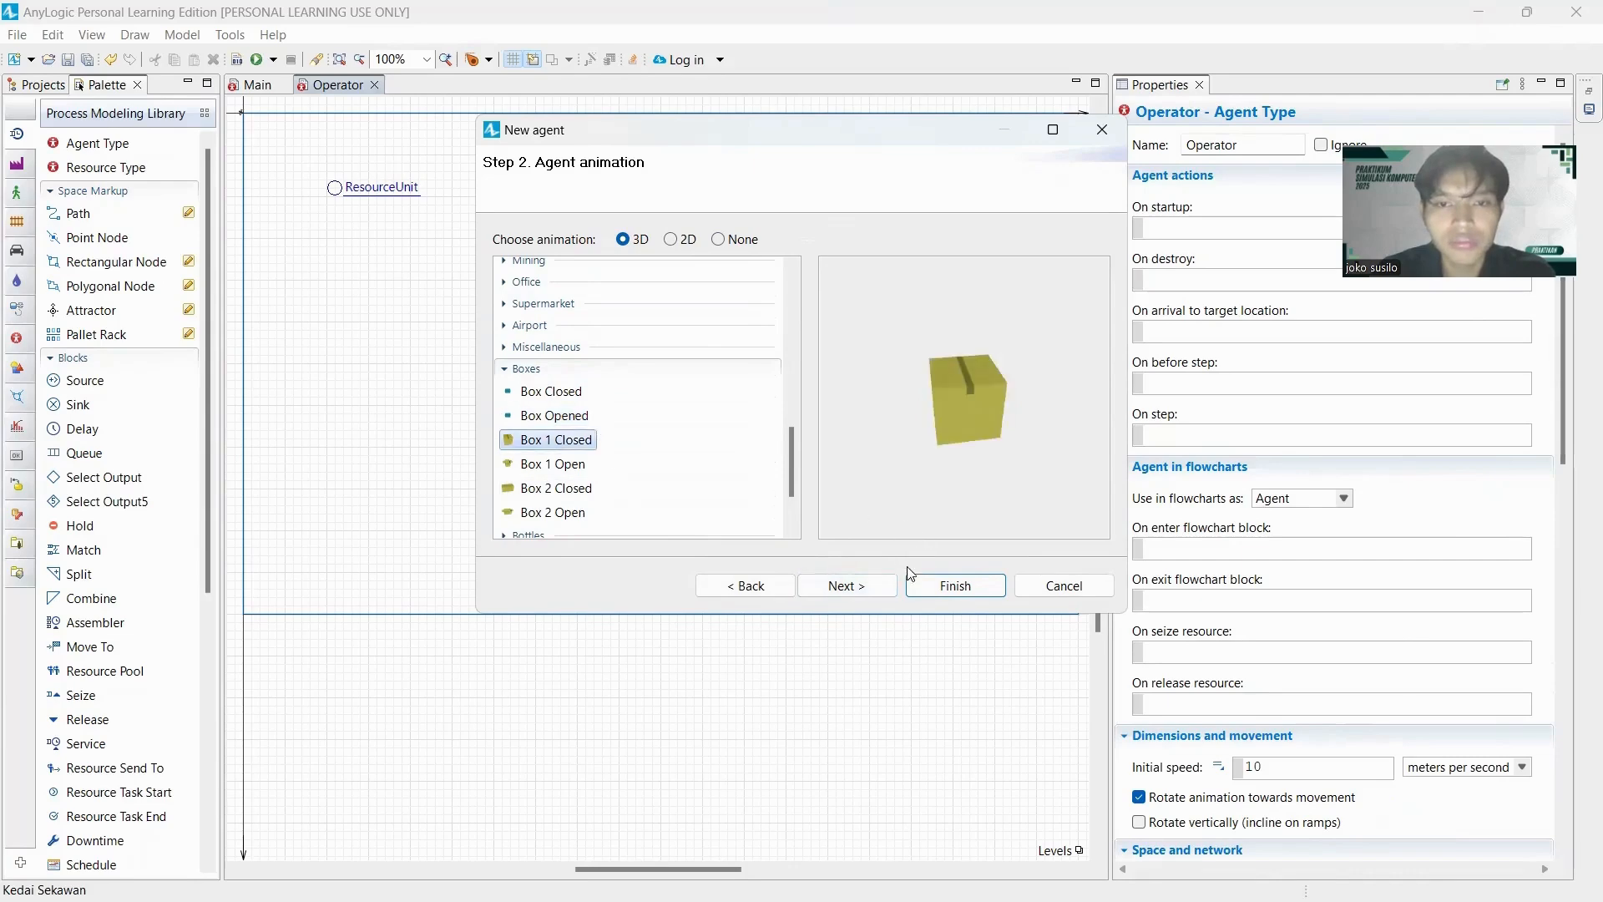
pyautogui.click(894, 588)
pyautogui.click(922, 587)
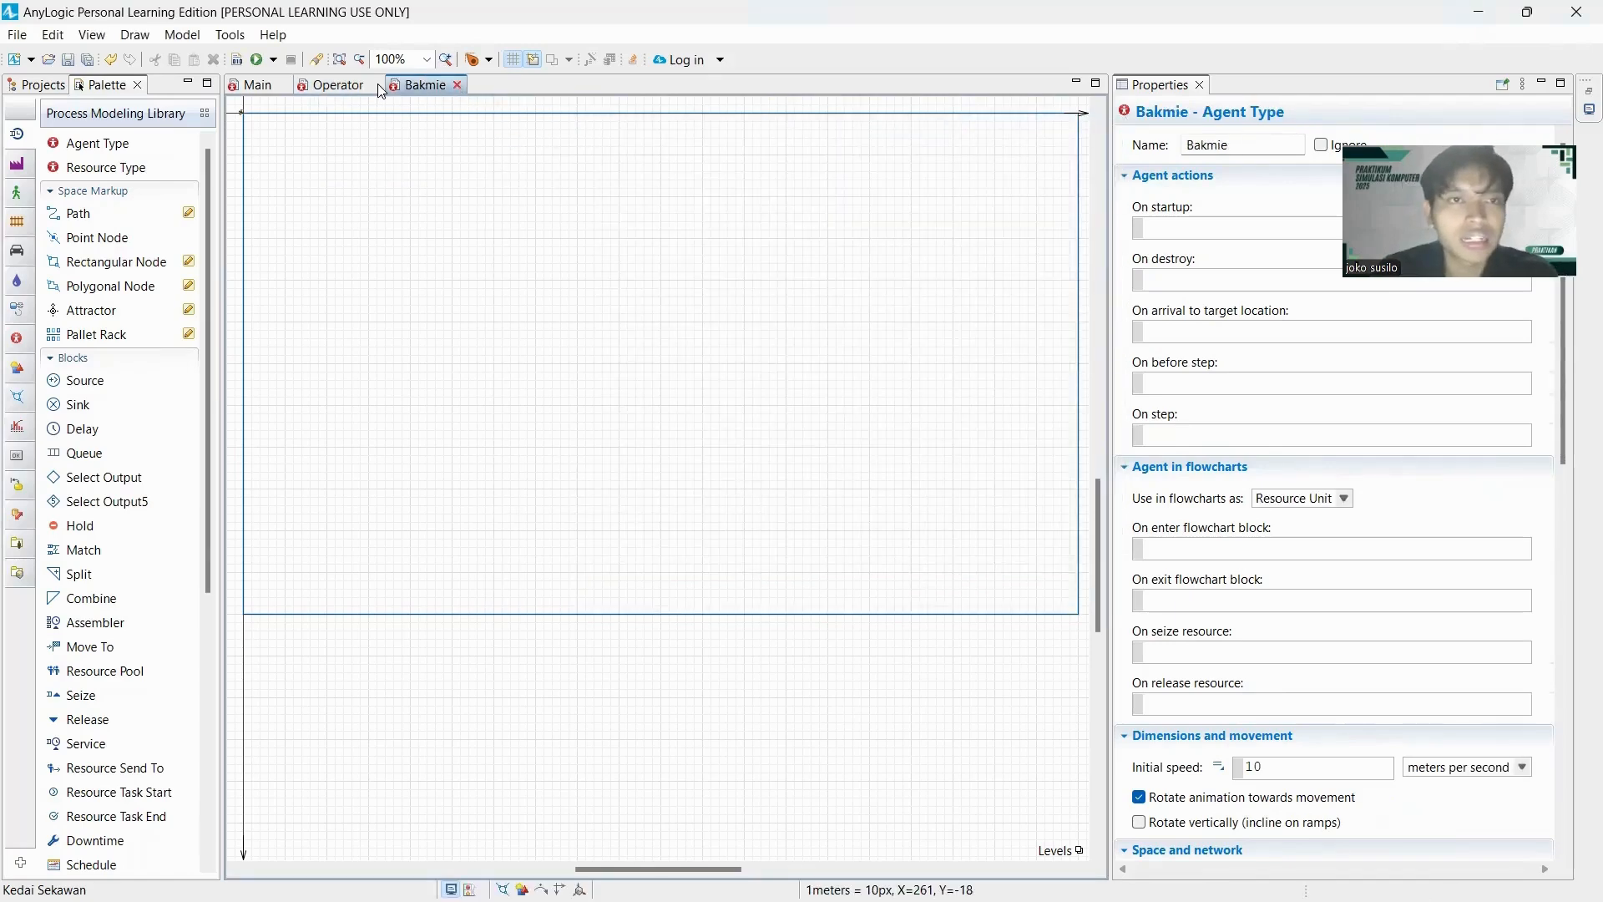
pyautogui.hotkey('ctrl', 'w')
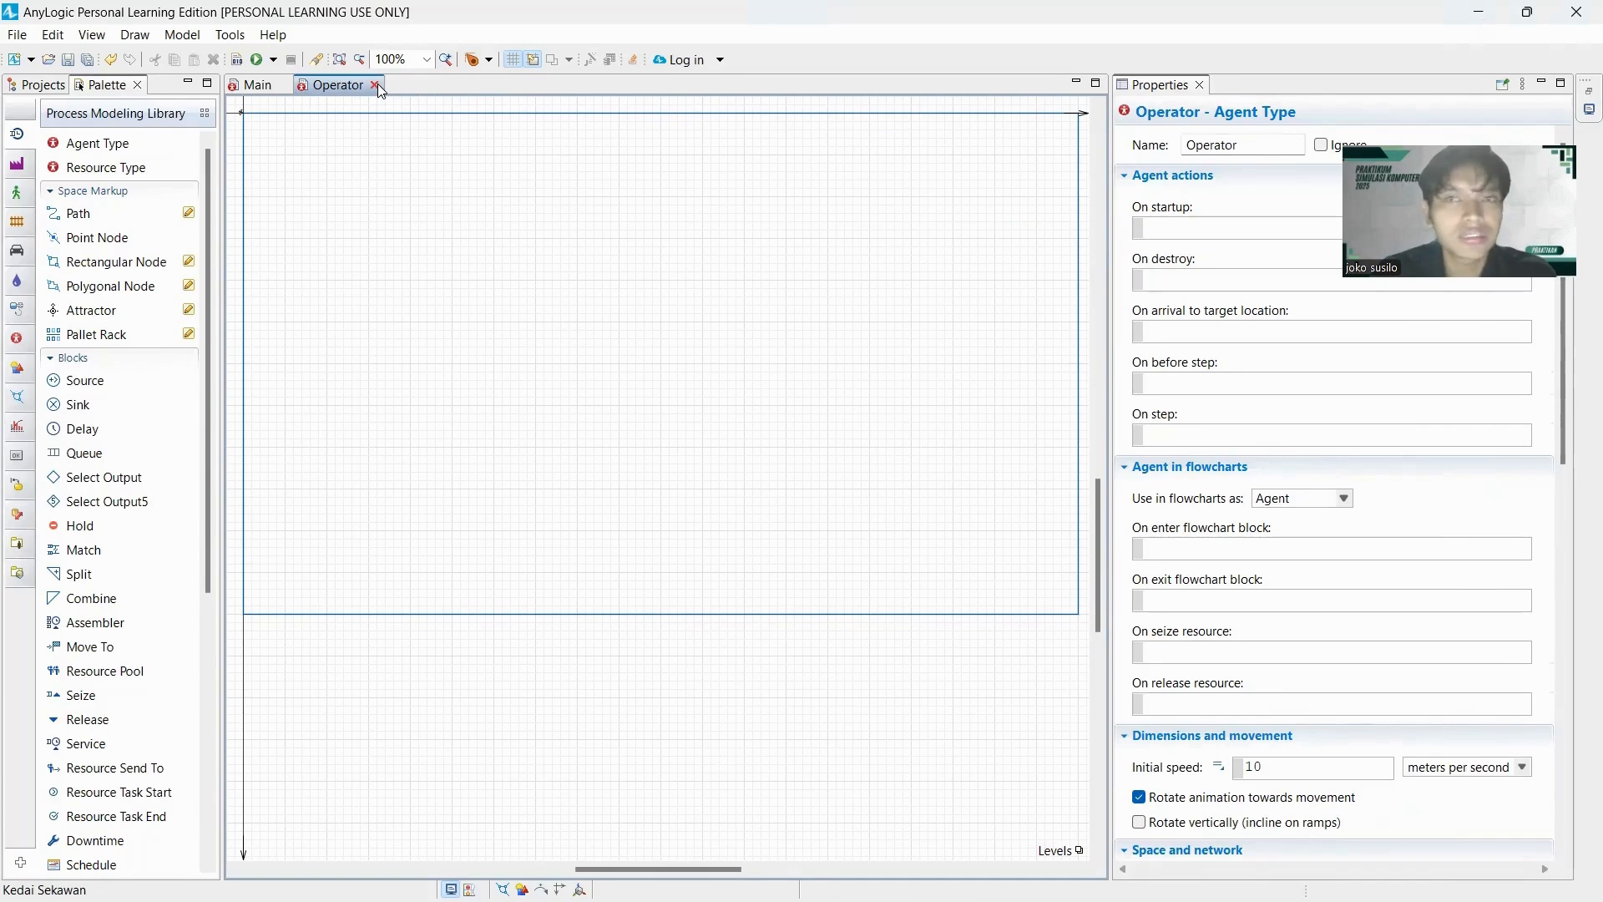
# Close the Operator editor and add a Source block named Kedatangan_bahan_baku to Main, with its label centred above it.
pyautogui.hotkey('ctrl', 'w')
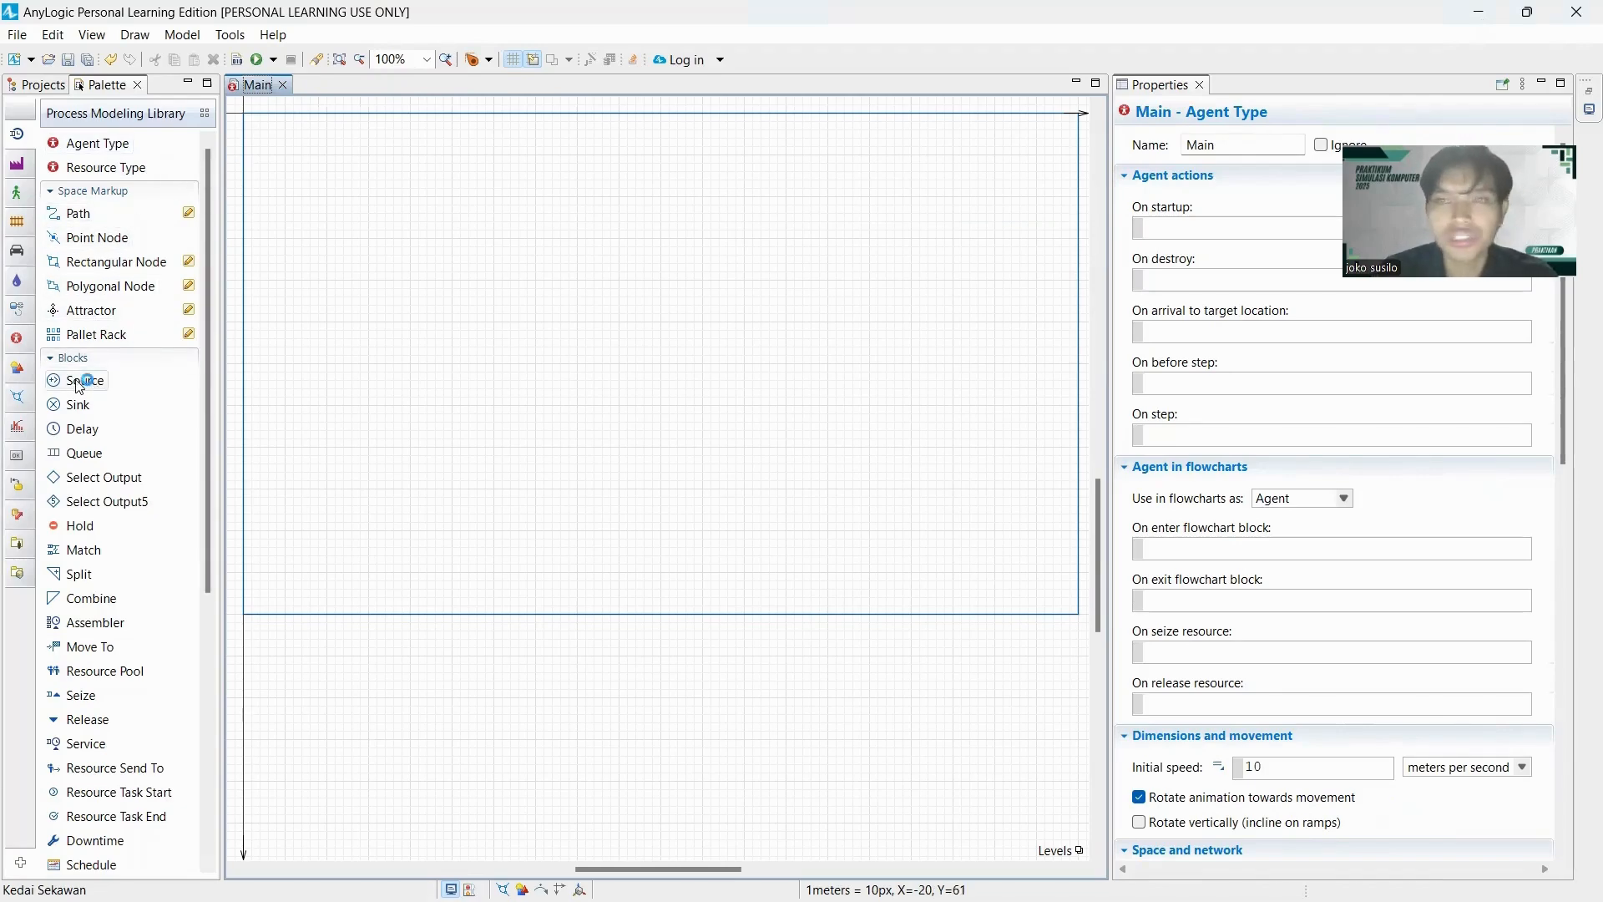
pyautogui.moveTo(80, 384); pyautogui.dragTo(343, 287)
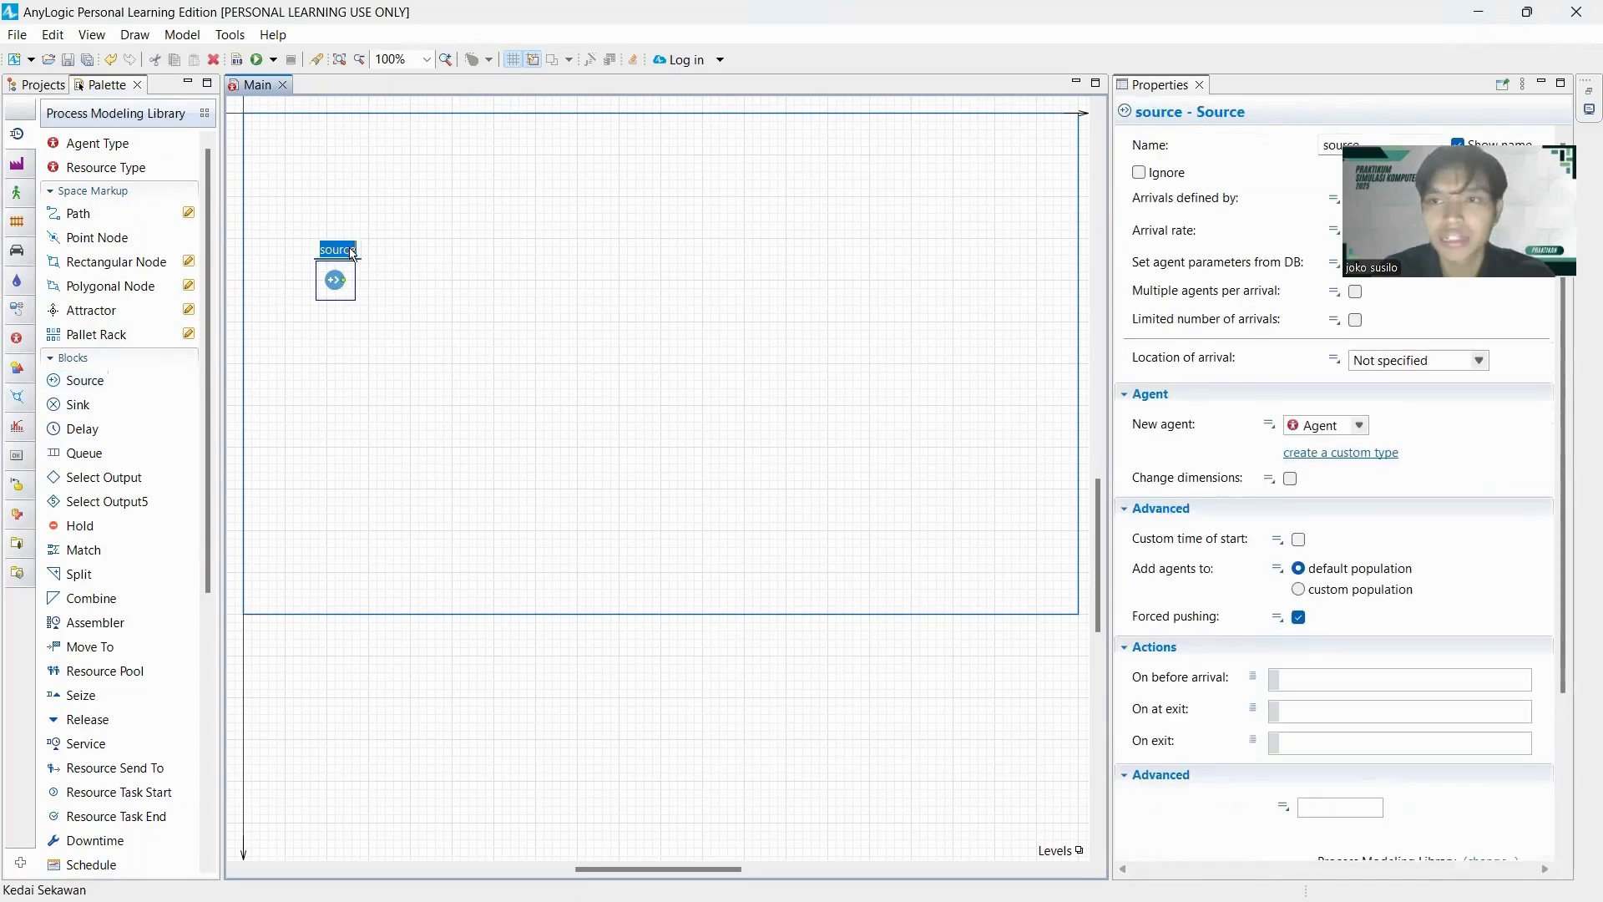
pyautogui.write('Kedatanga')
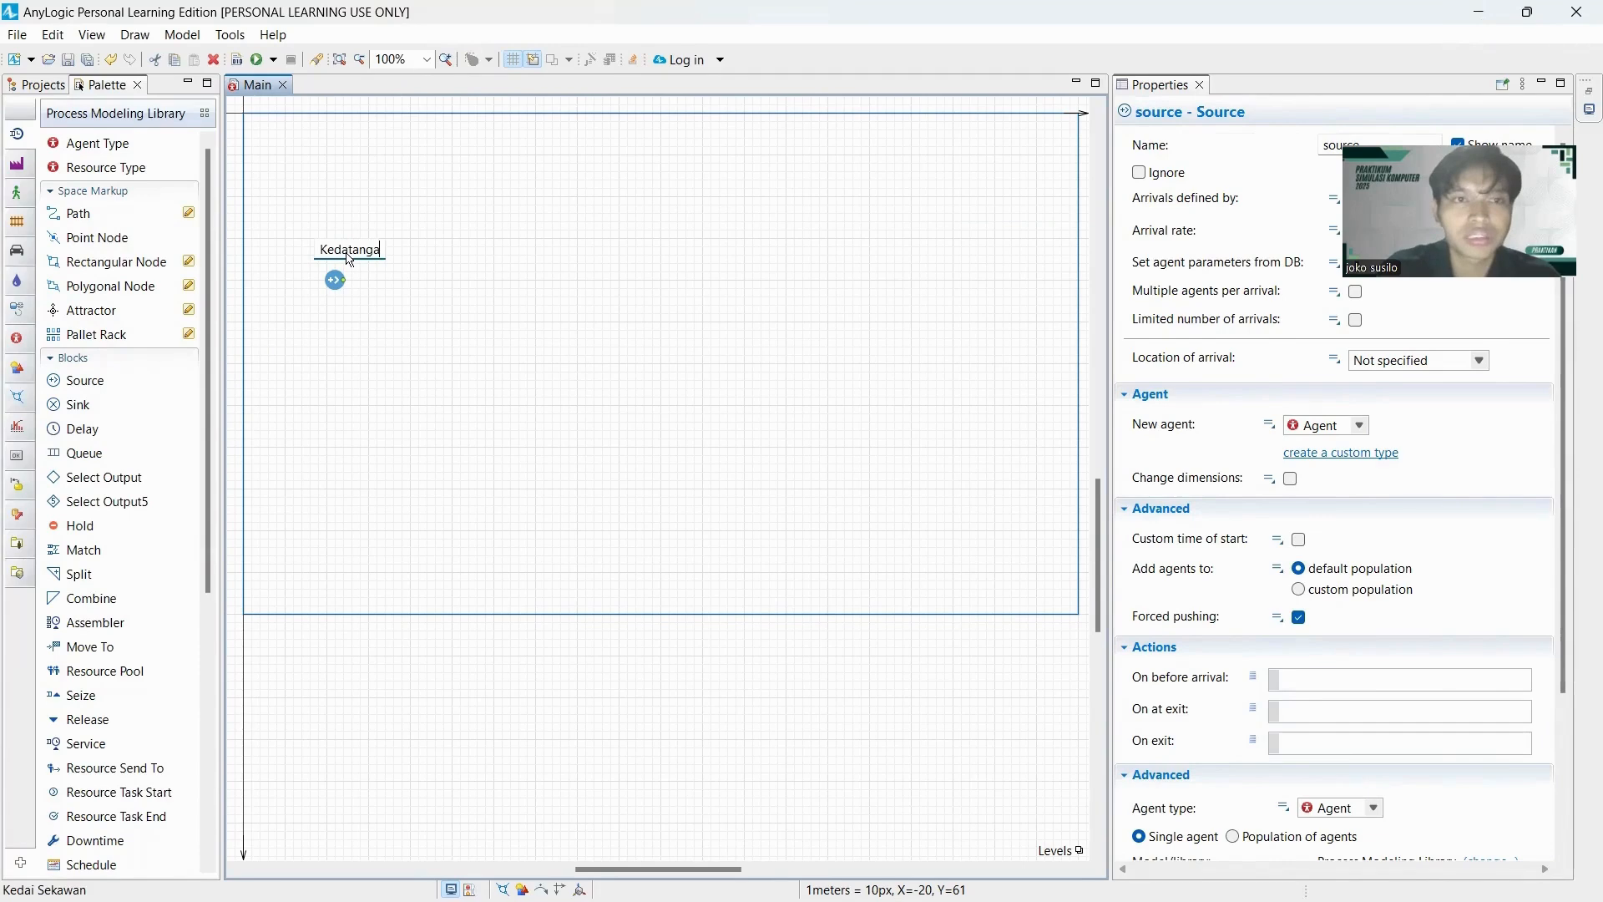
pyautogui.write('n-')
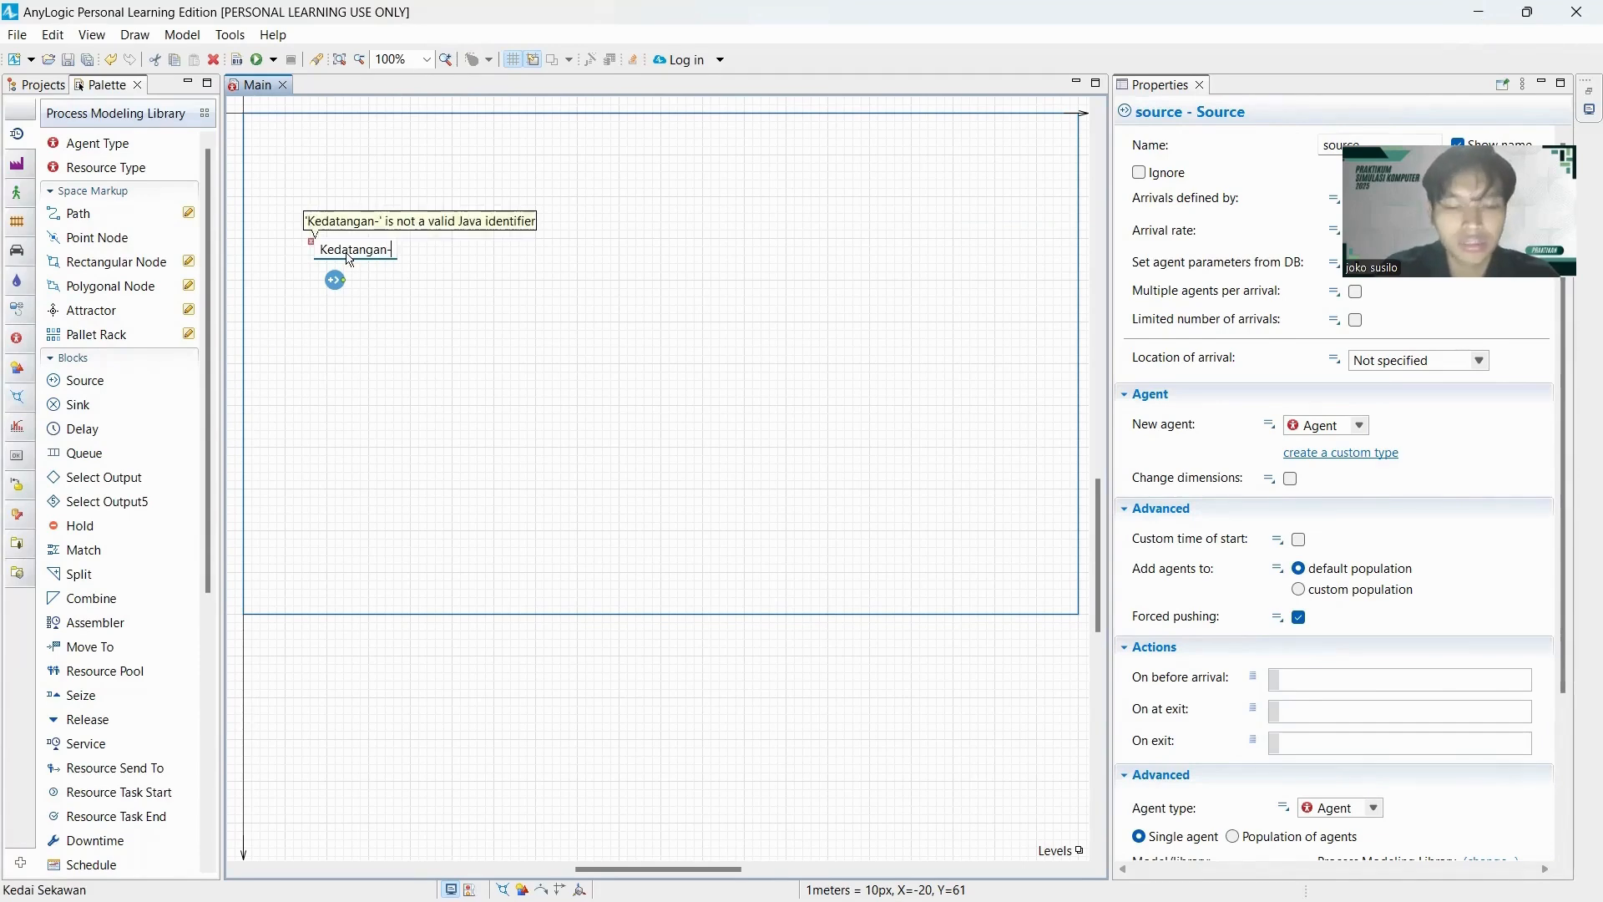
pyautogui.press('BackSpace')
pyautogui.write('_bahan')
pyautogui.press('BackSpace')
pyautogui.write('_baku')
pyautogui.press('Return')
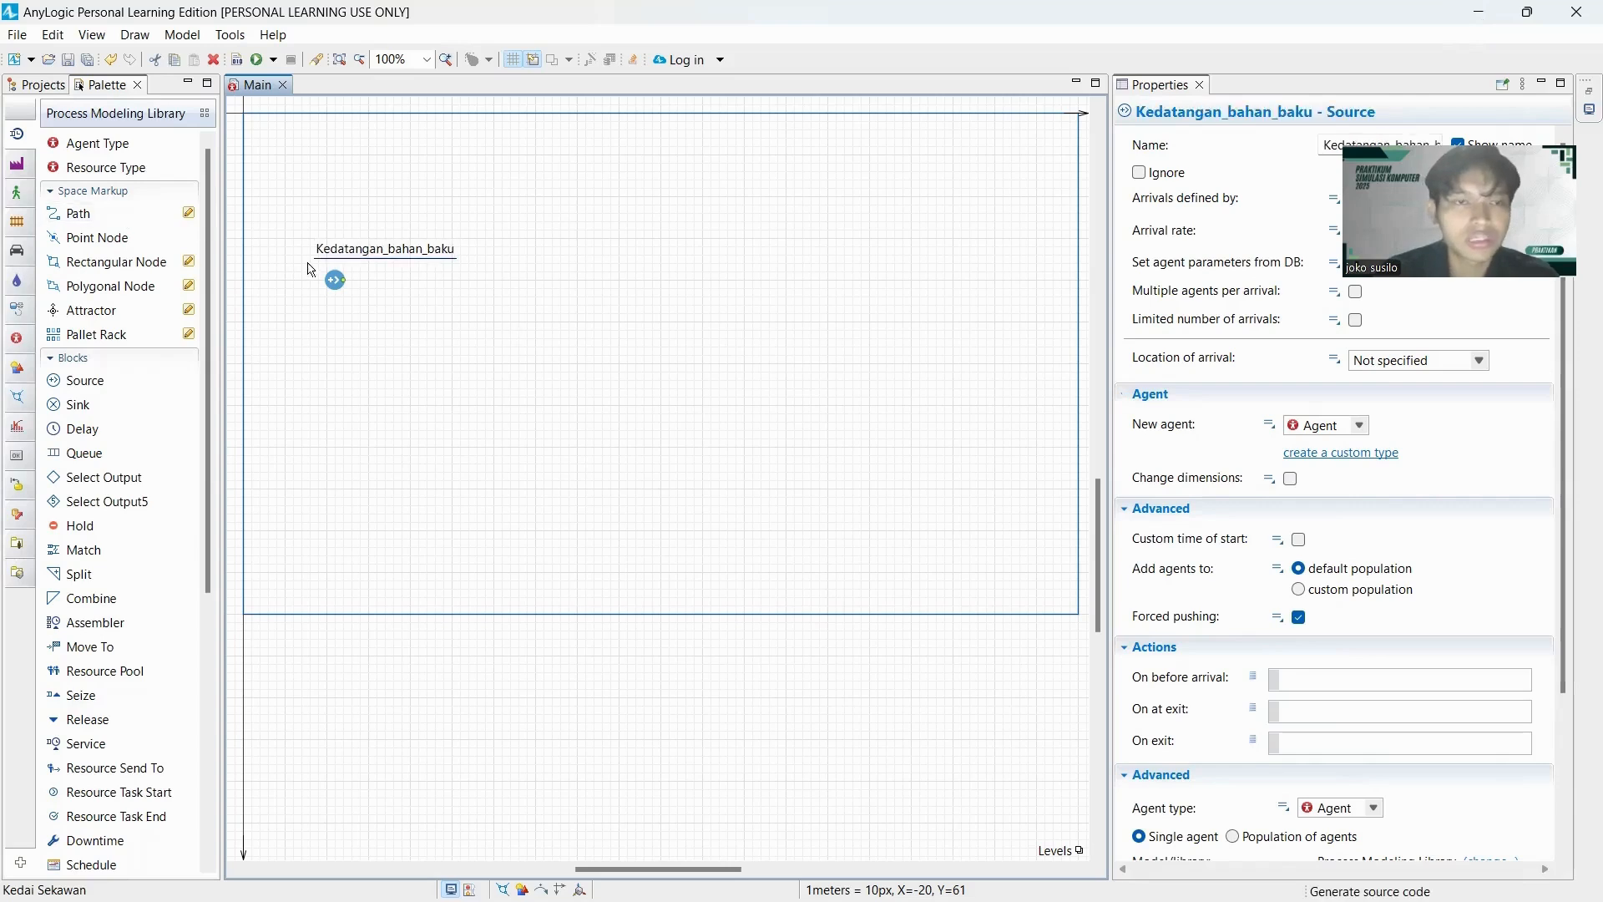
pyautogui.moveTo(353, 253); pyautogui.dragTo(311, 255)
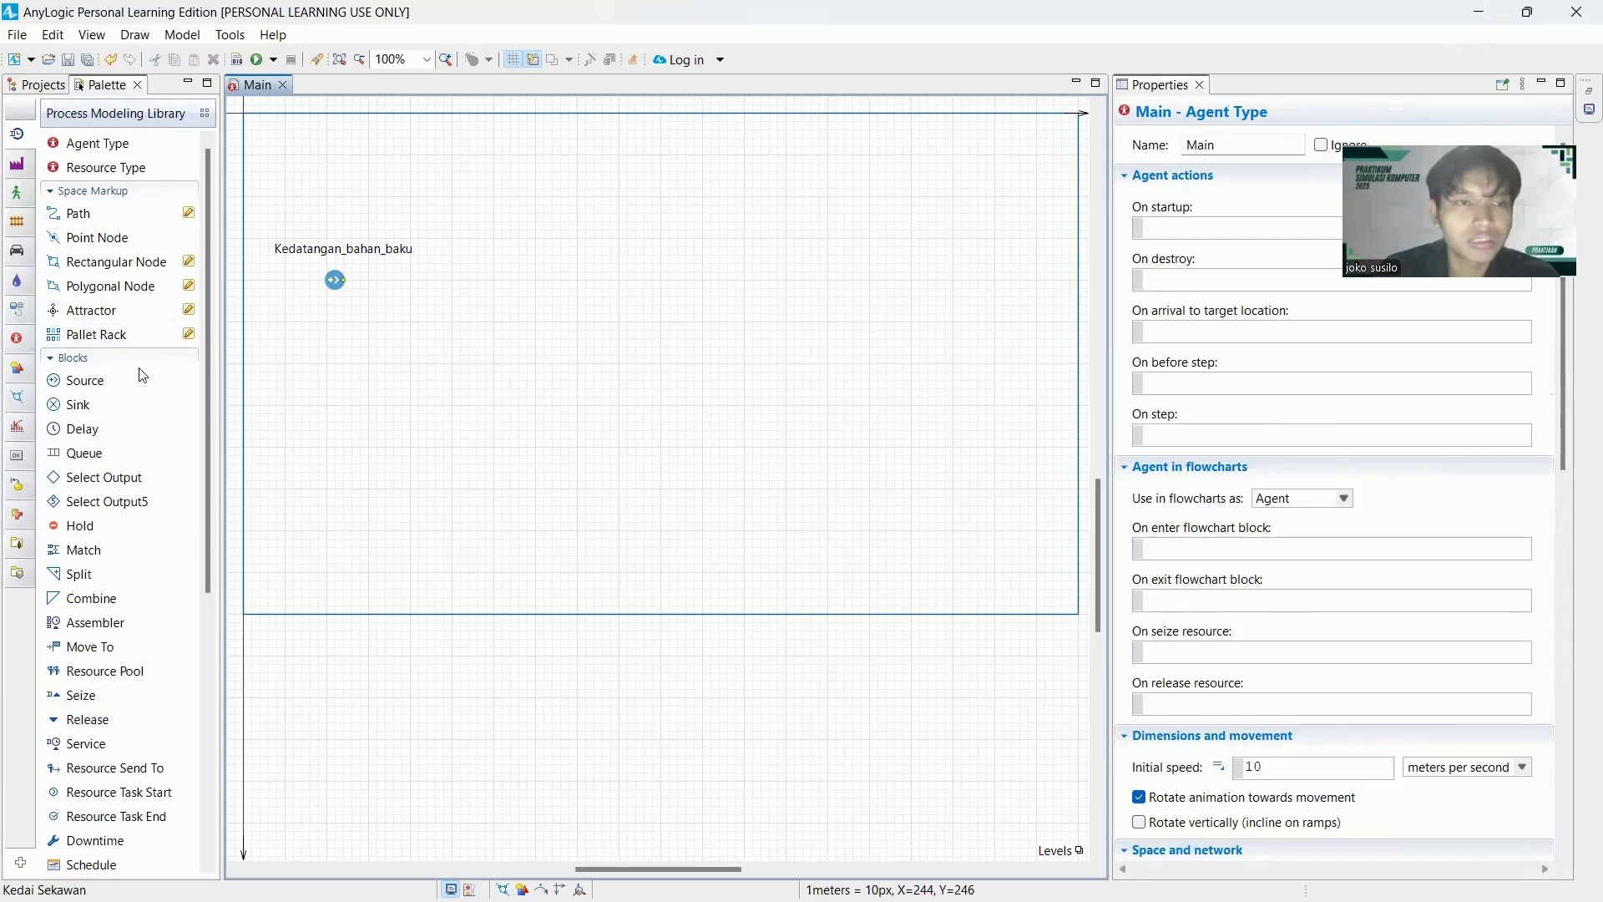
# Add a Select Output5 block connected to the Kedatangan_bahan_baku source and hide its name.
pyautogui.scroll(-2, 138, 386)
pyautogui.moveTo(84, 401); pyautogui.dragTo(399, 314)
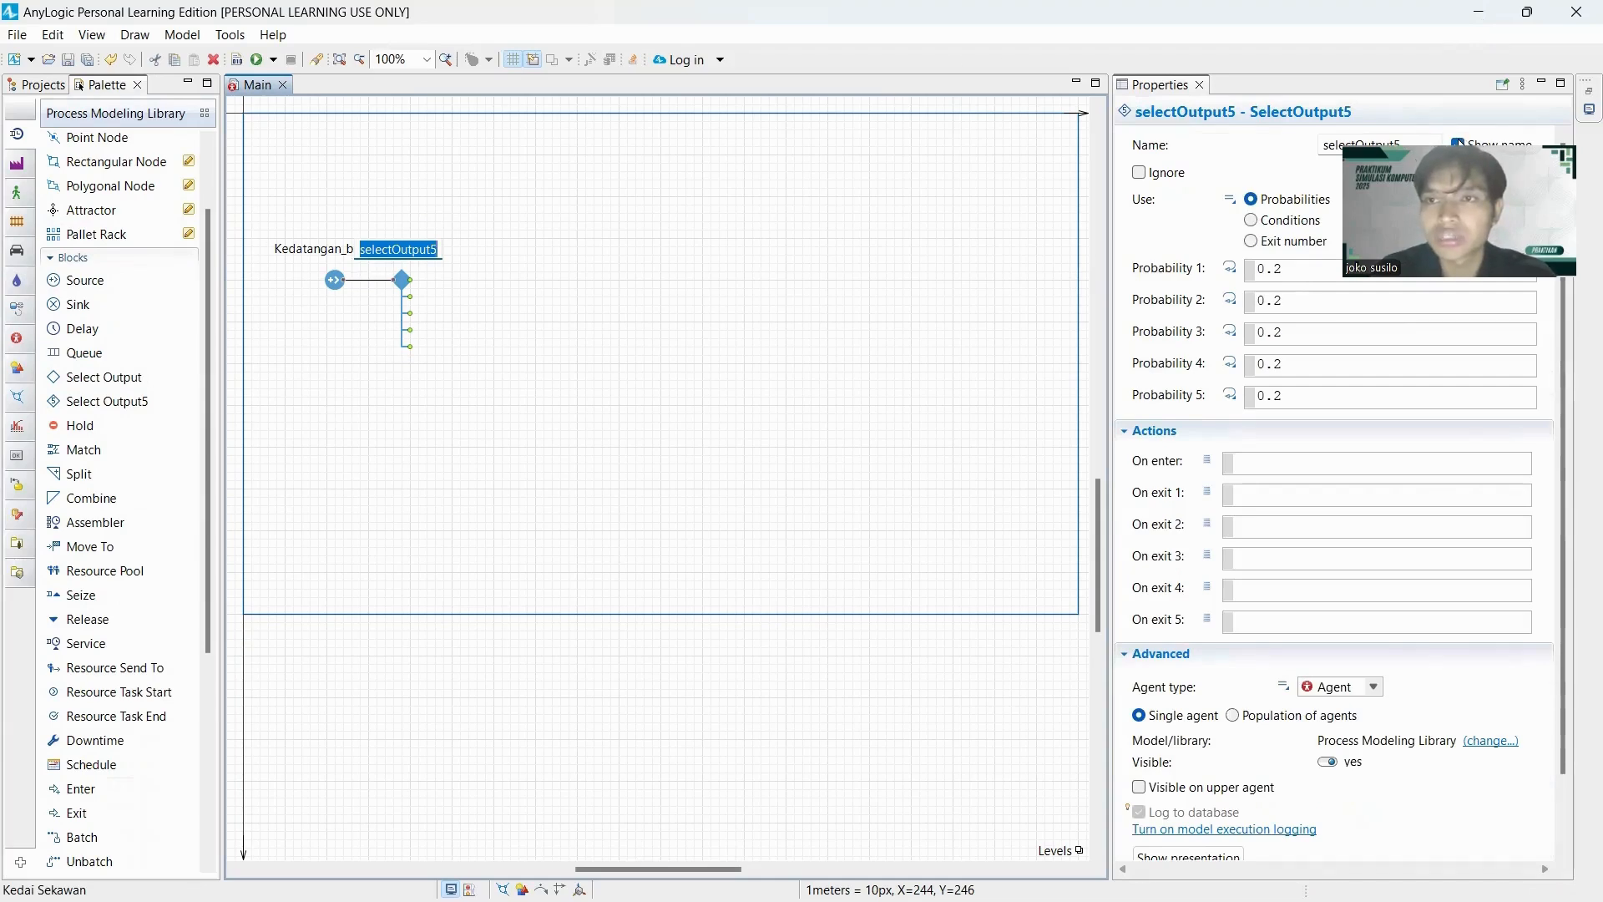
pyautogui.click(1459, 144)
pyautogui.press('space')
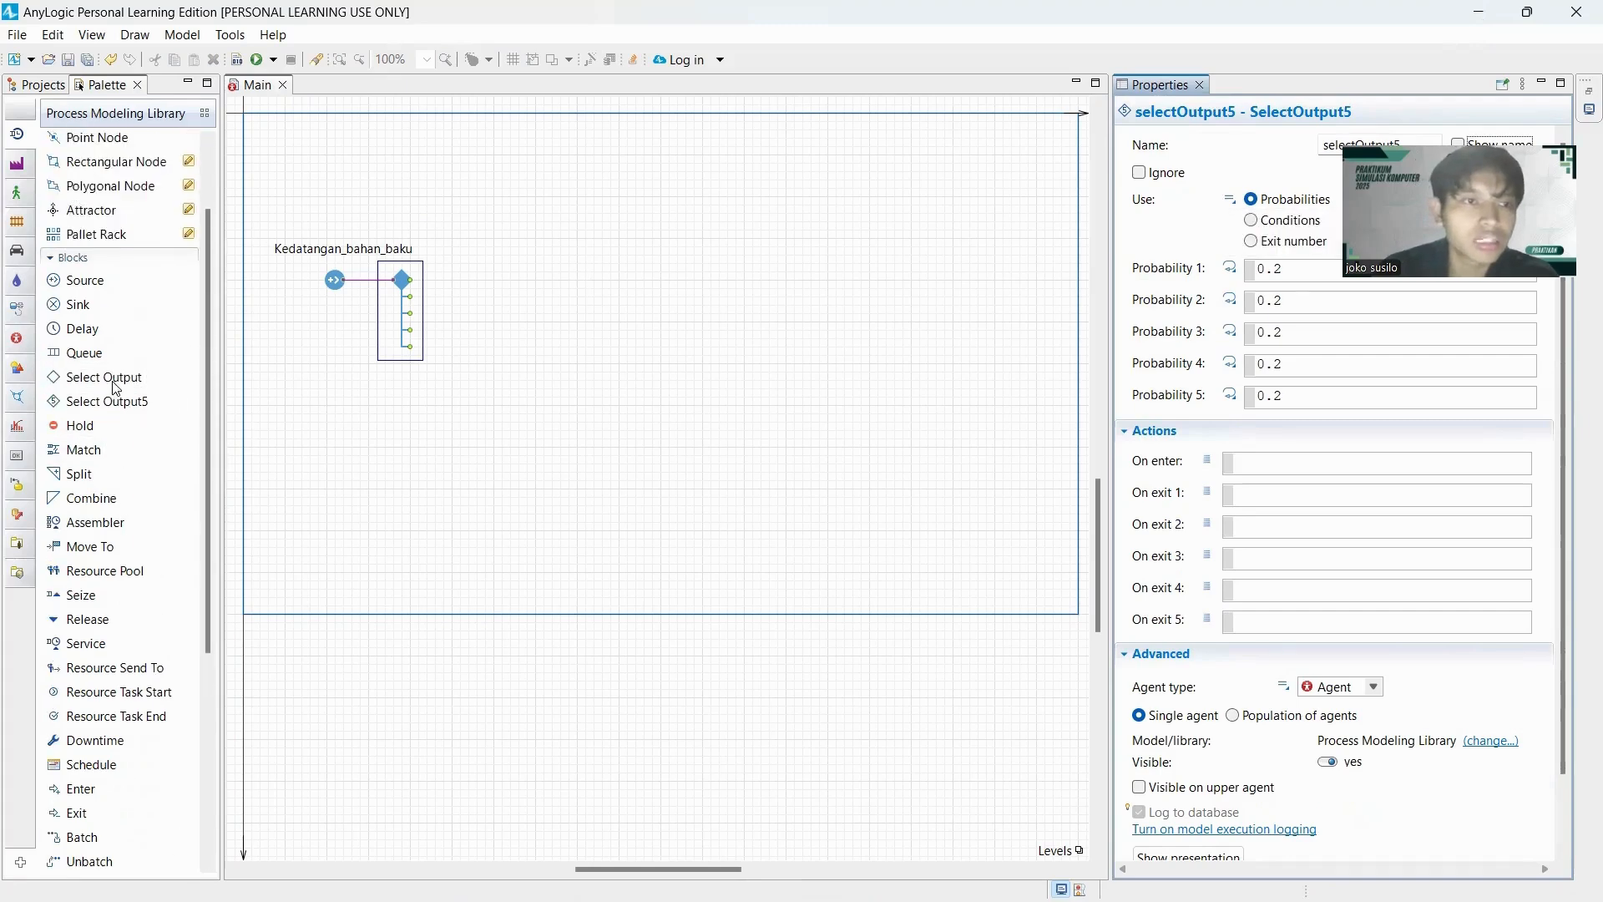
# Add three Queue blocks stacked vertically beyond the Select Output5 block.
pyautogui.moveTo(87, 355); pyautogui.dragTo(501, 245)
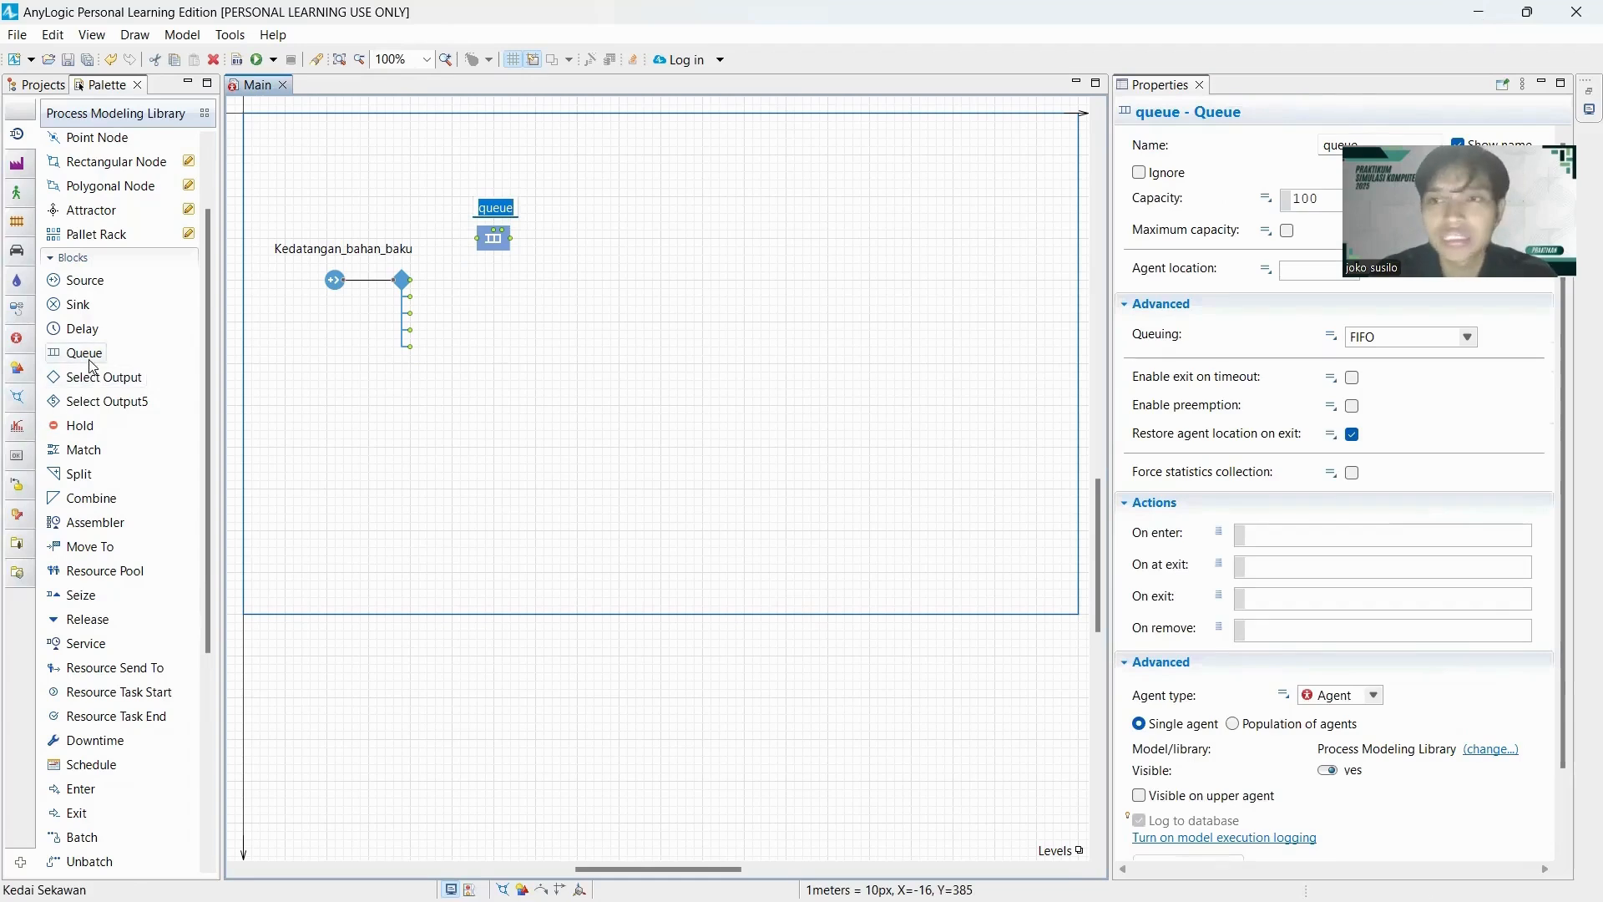
pyautogui.moveTo(93, 365)
pyautogui.moveTo(93, 366); pyautogui.dragTo(495, 312)
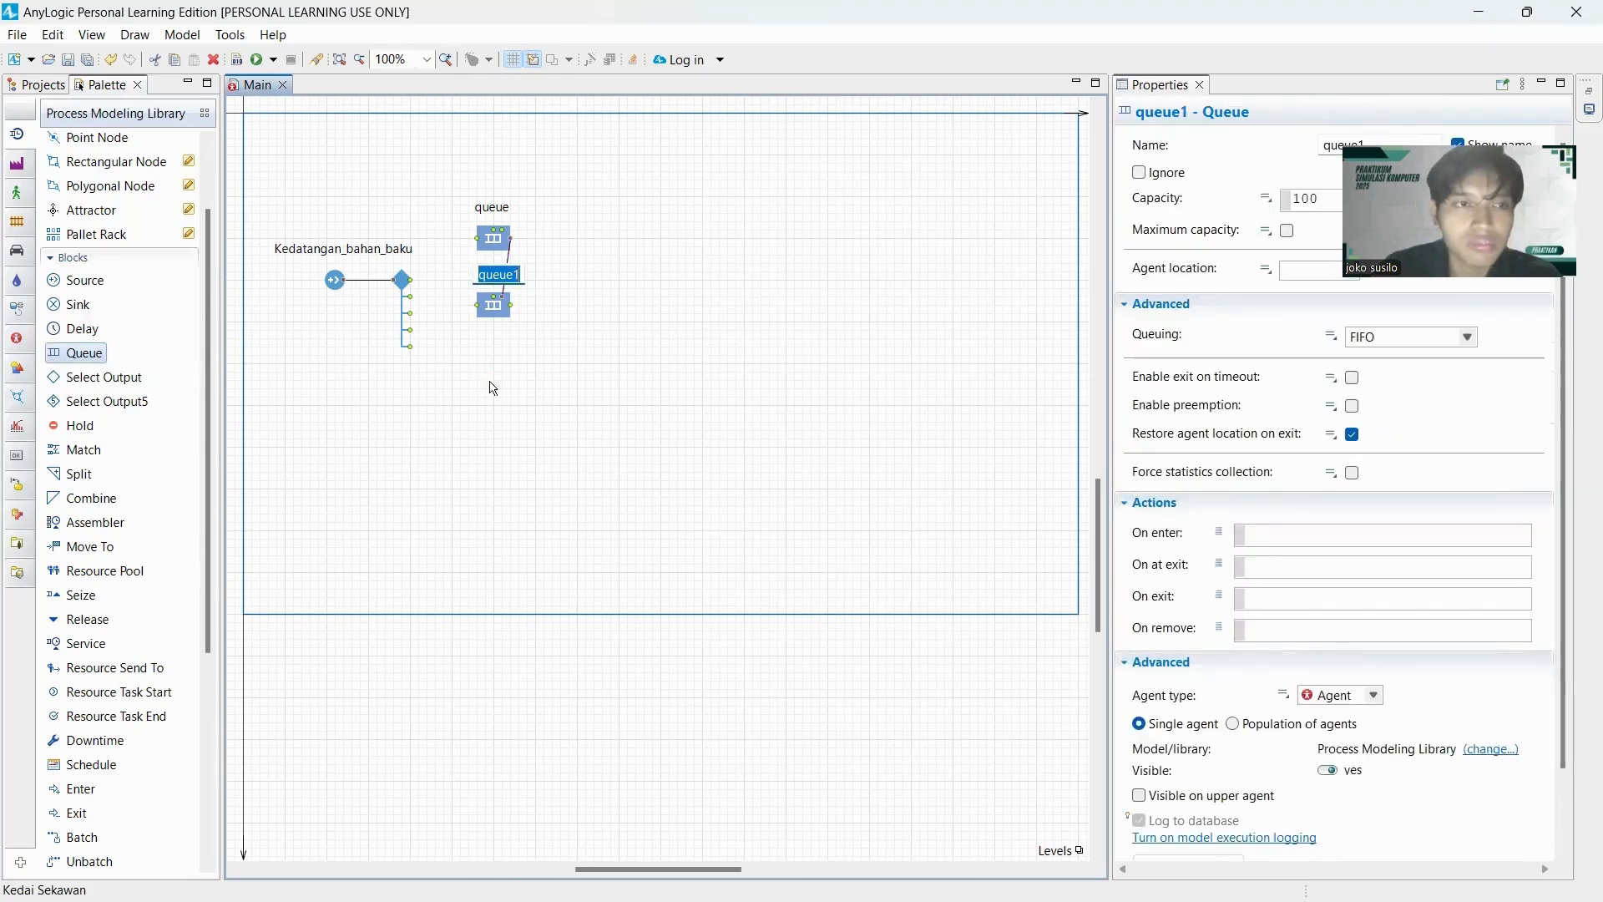
pyautogui.moveTo(92, 359); pyautogui.dragTo(497, 372)
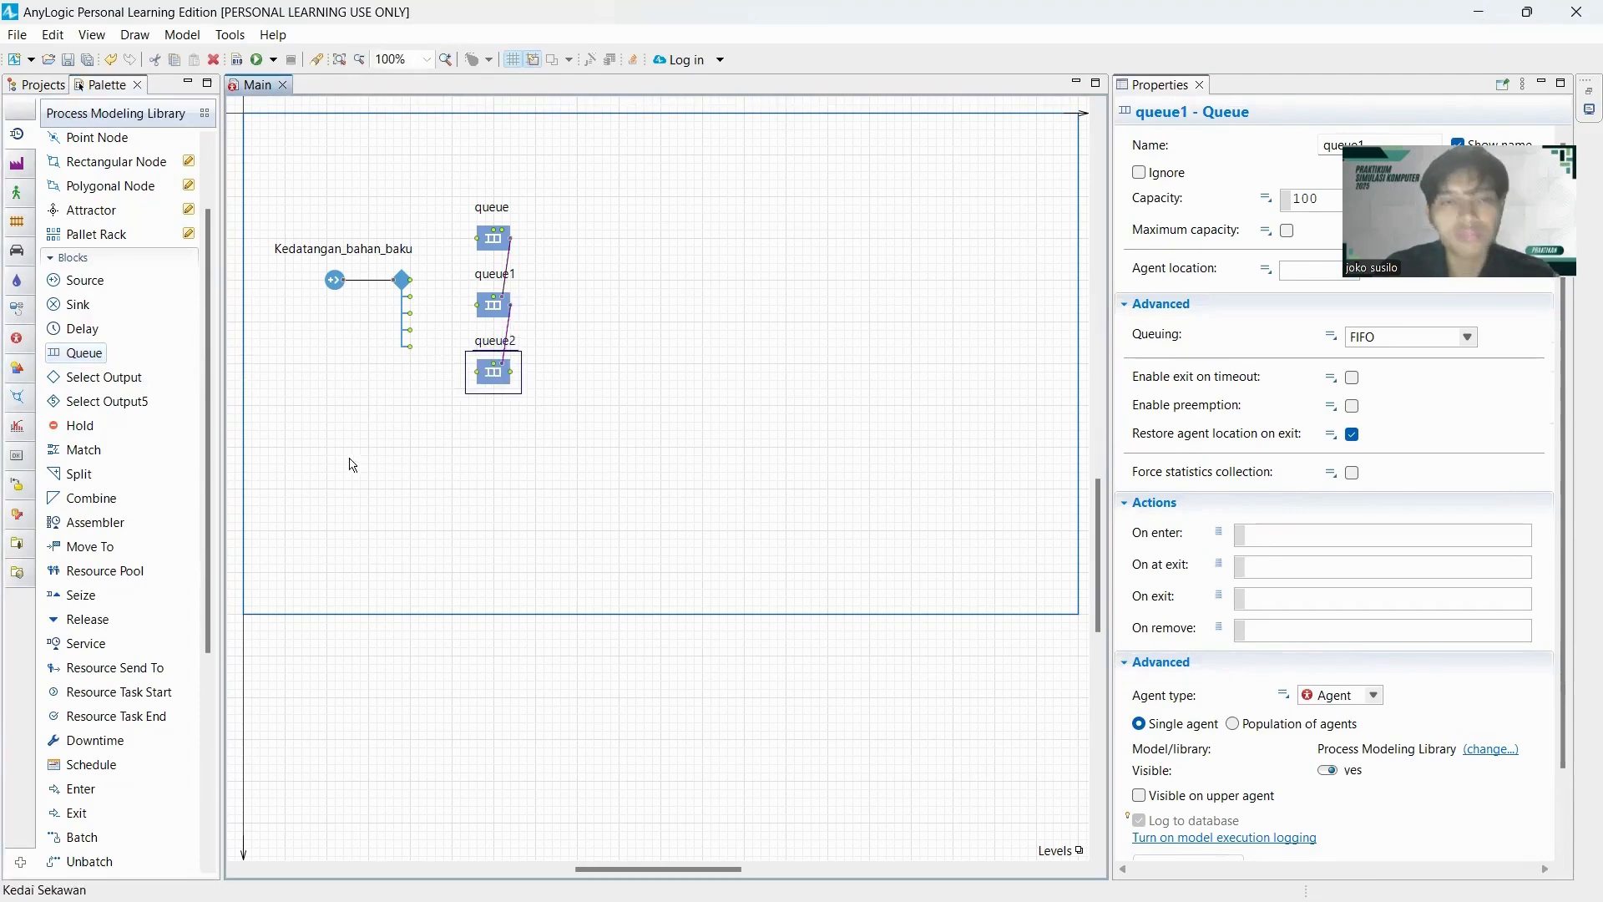
# Delete the two connectors that link the stacked queues to each other.
pyautogui.click(510, 268)
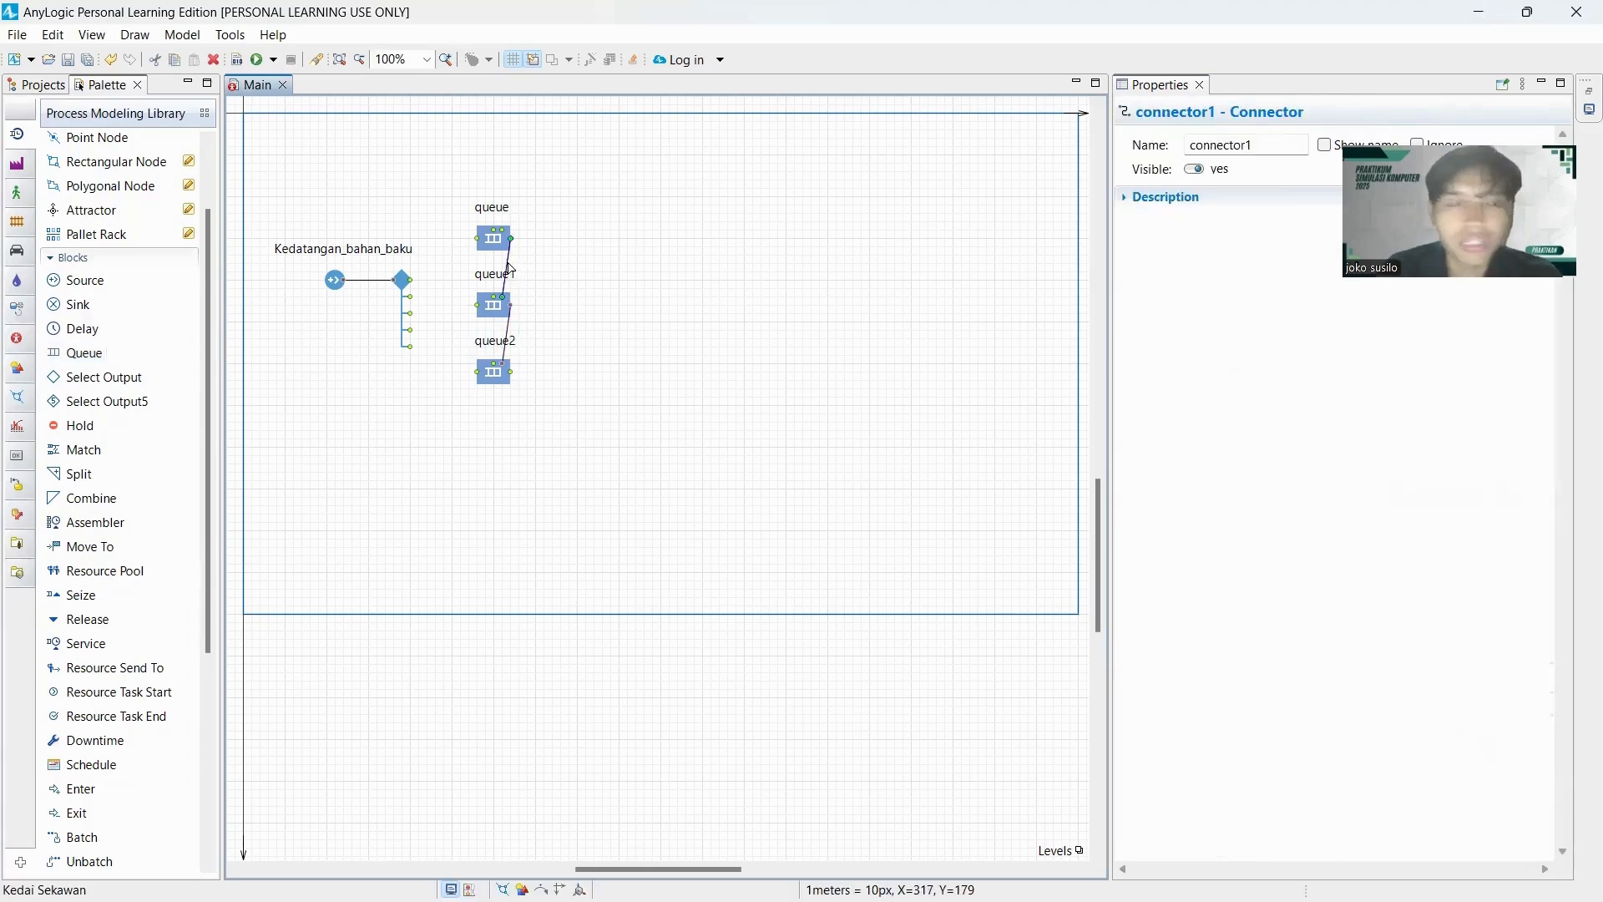
pyautogui.press('Delete')
pyautogui.click(511, 332)
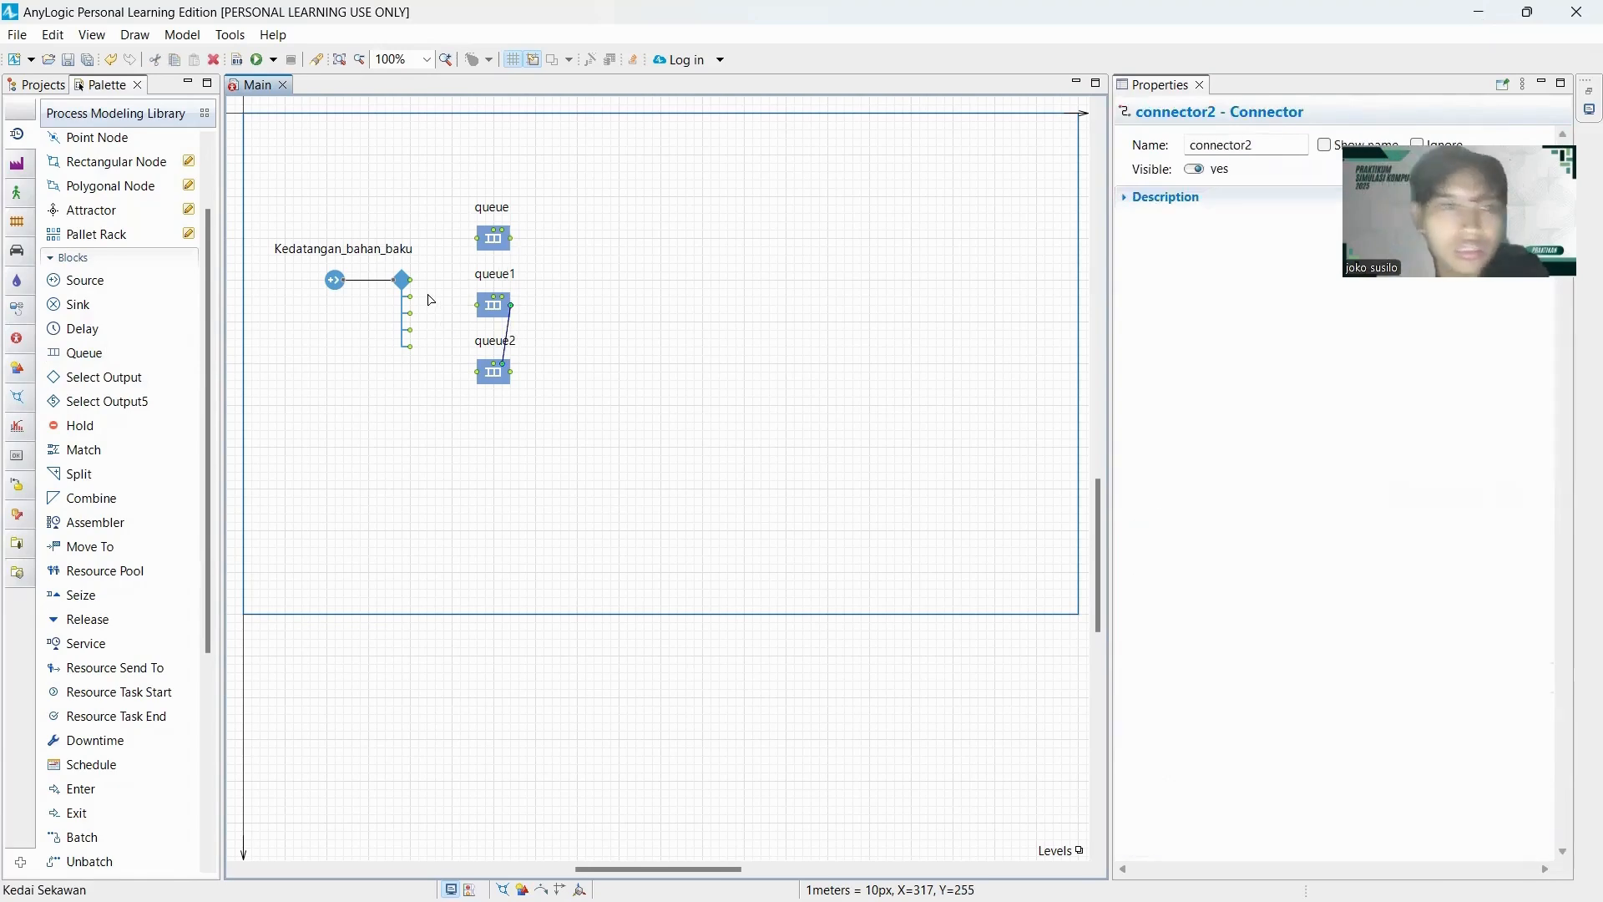
pyautogui.press('Delete')
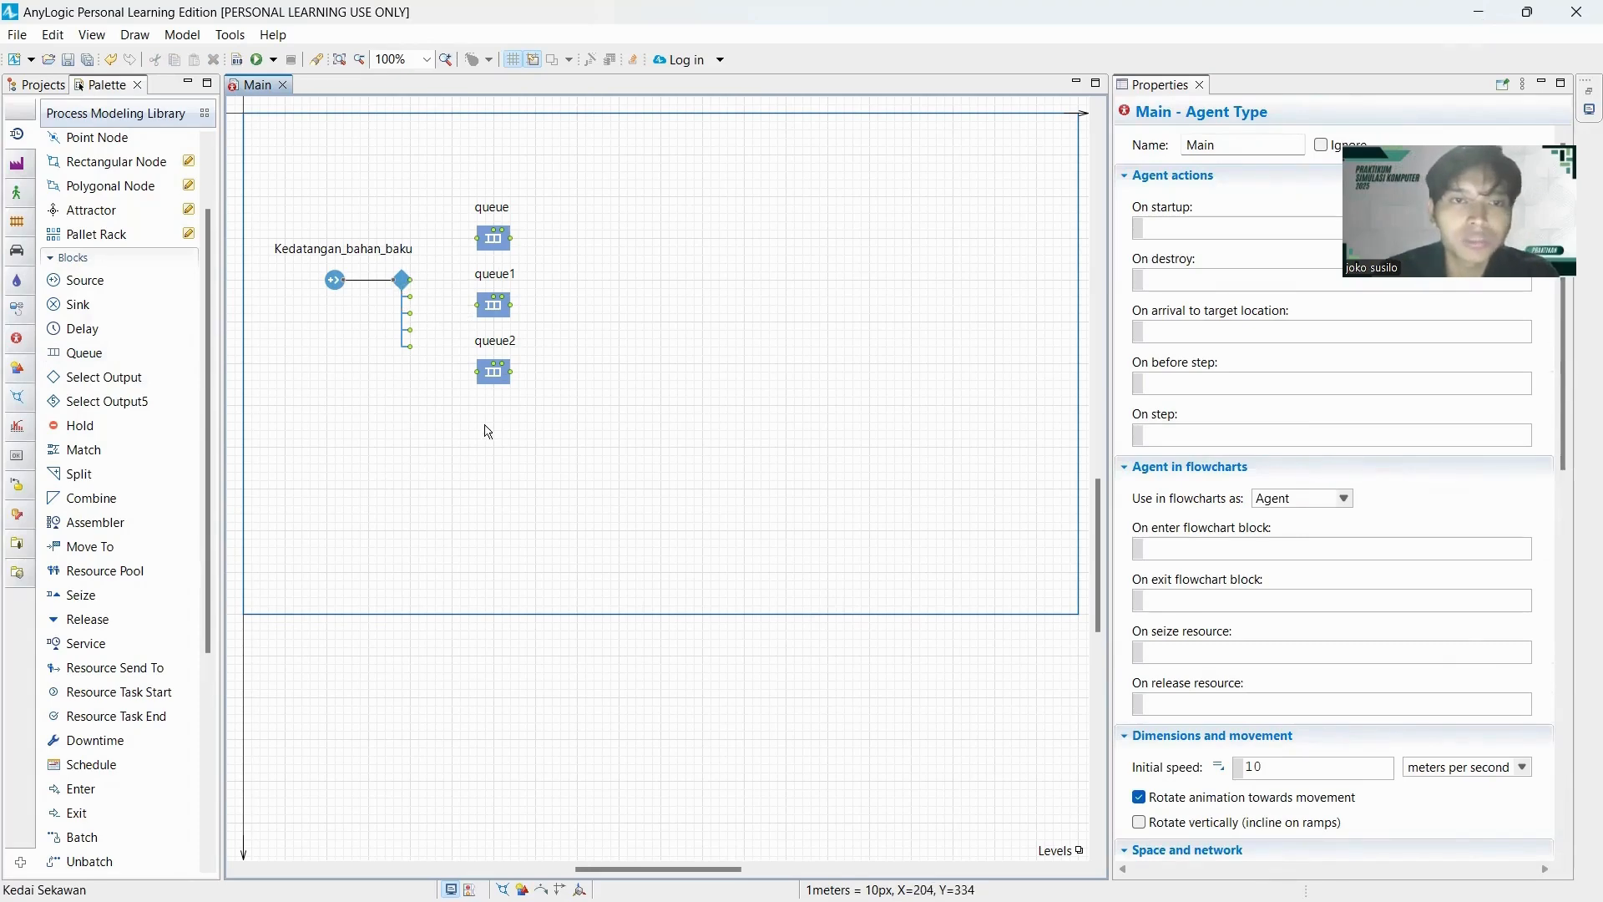
# Connect the first three outputs of the Select Output5 block to queue, queue1 and queue2 respectively.
pyautogui.click(415, 284)
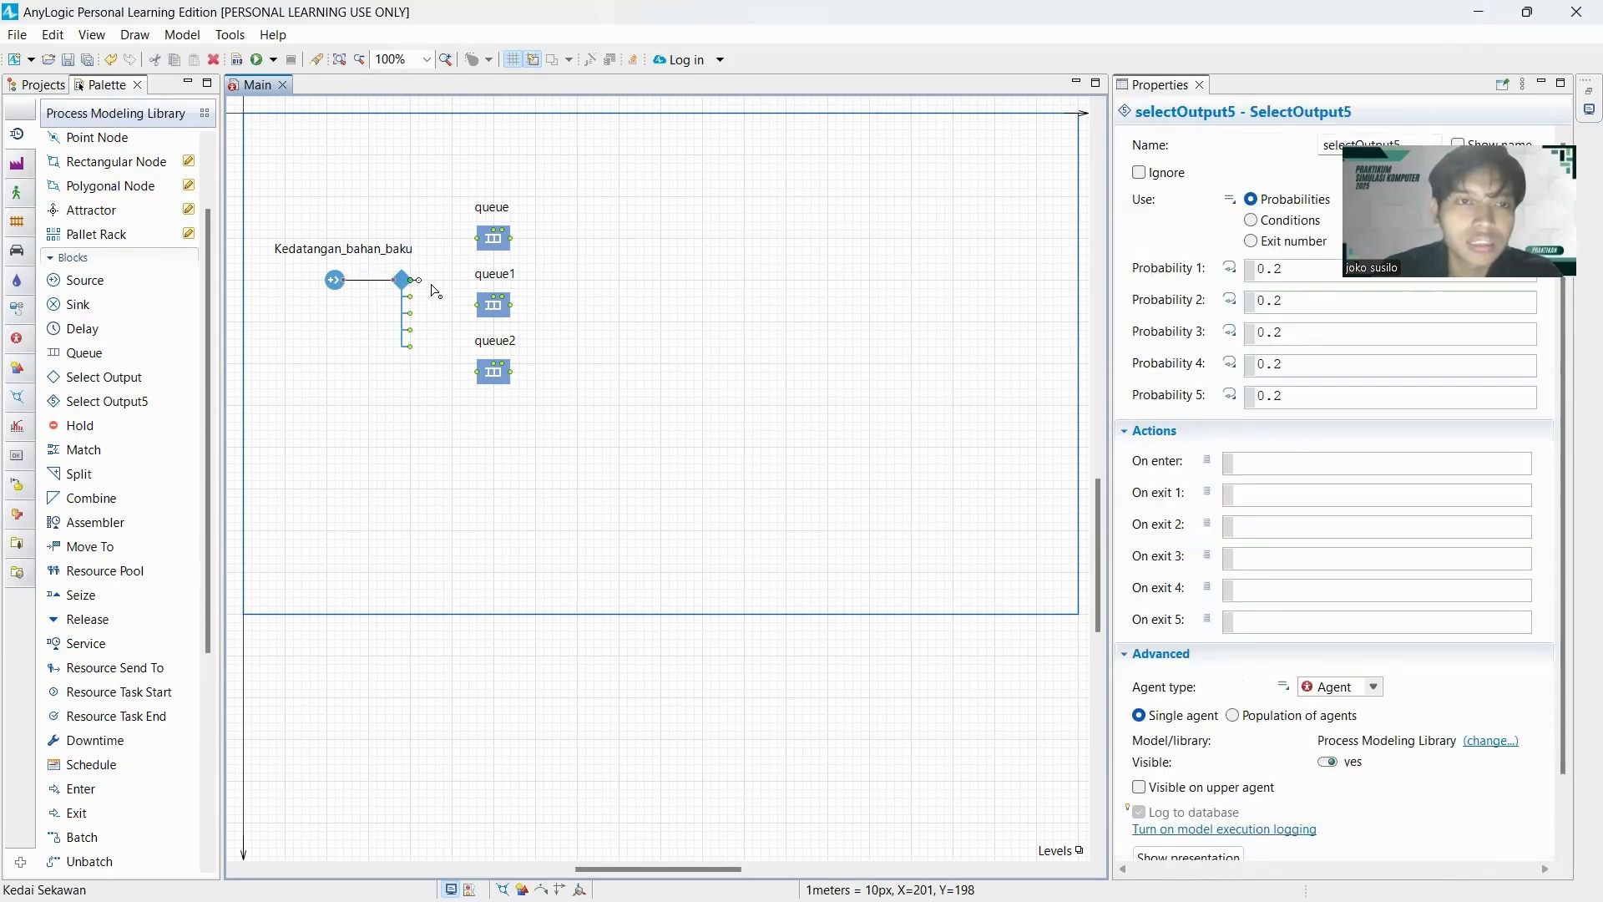
pyautogui.moveTo(436, 283); pyautogui.dragTo(481, 239)
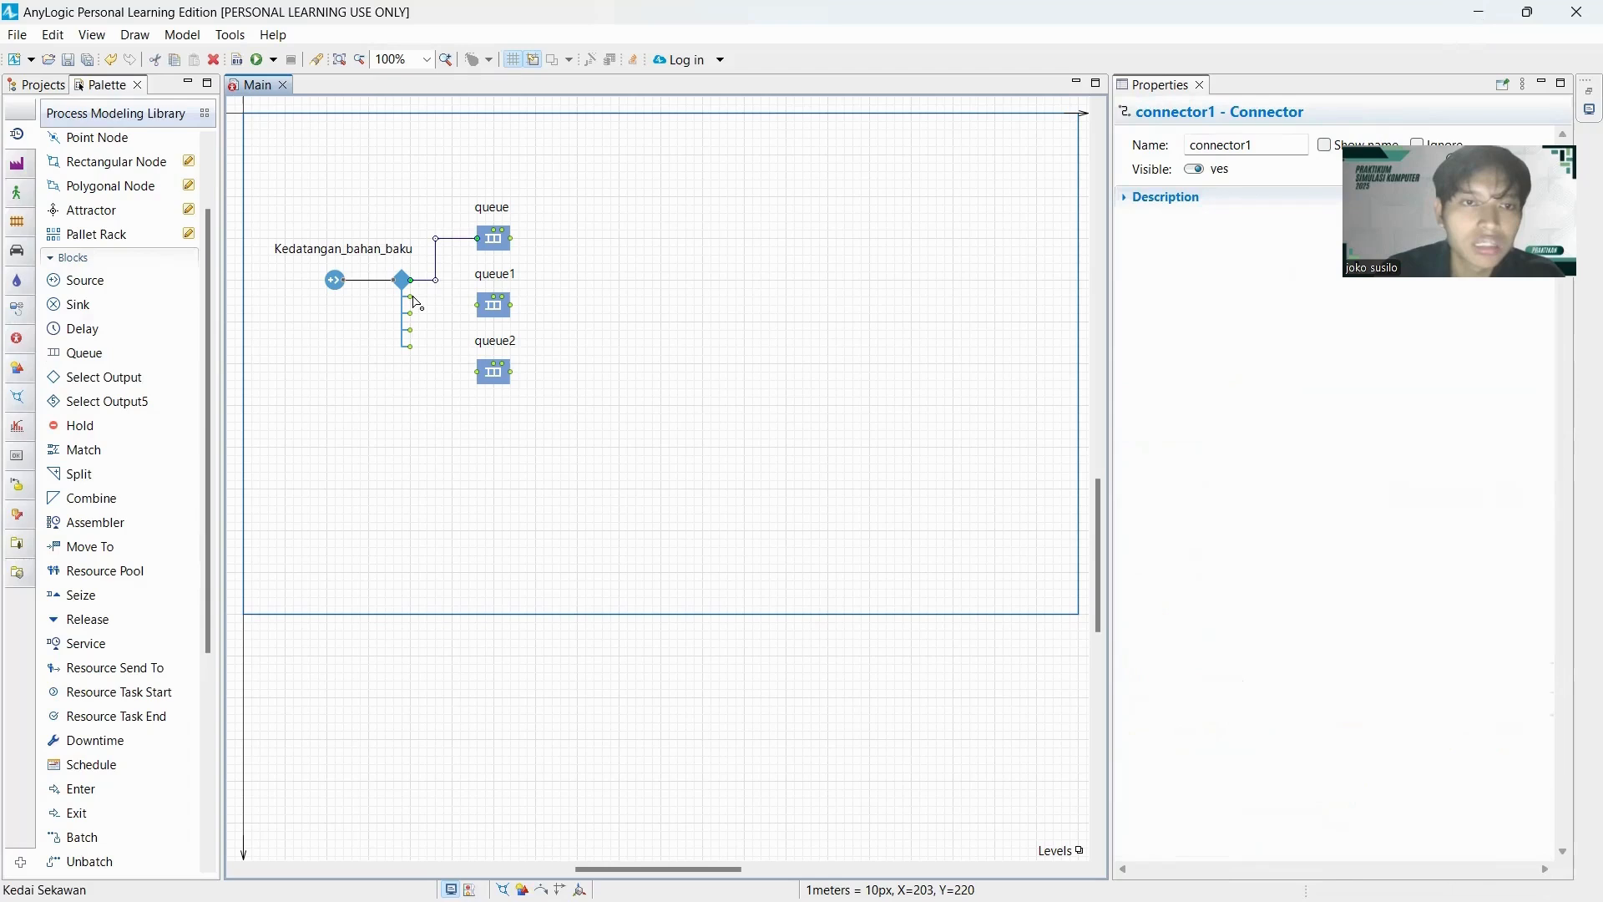
pyautogui.click(417, 303)
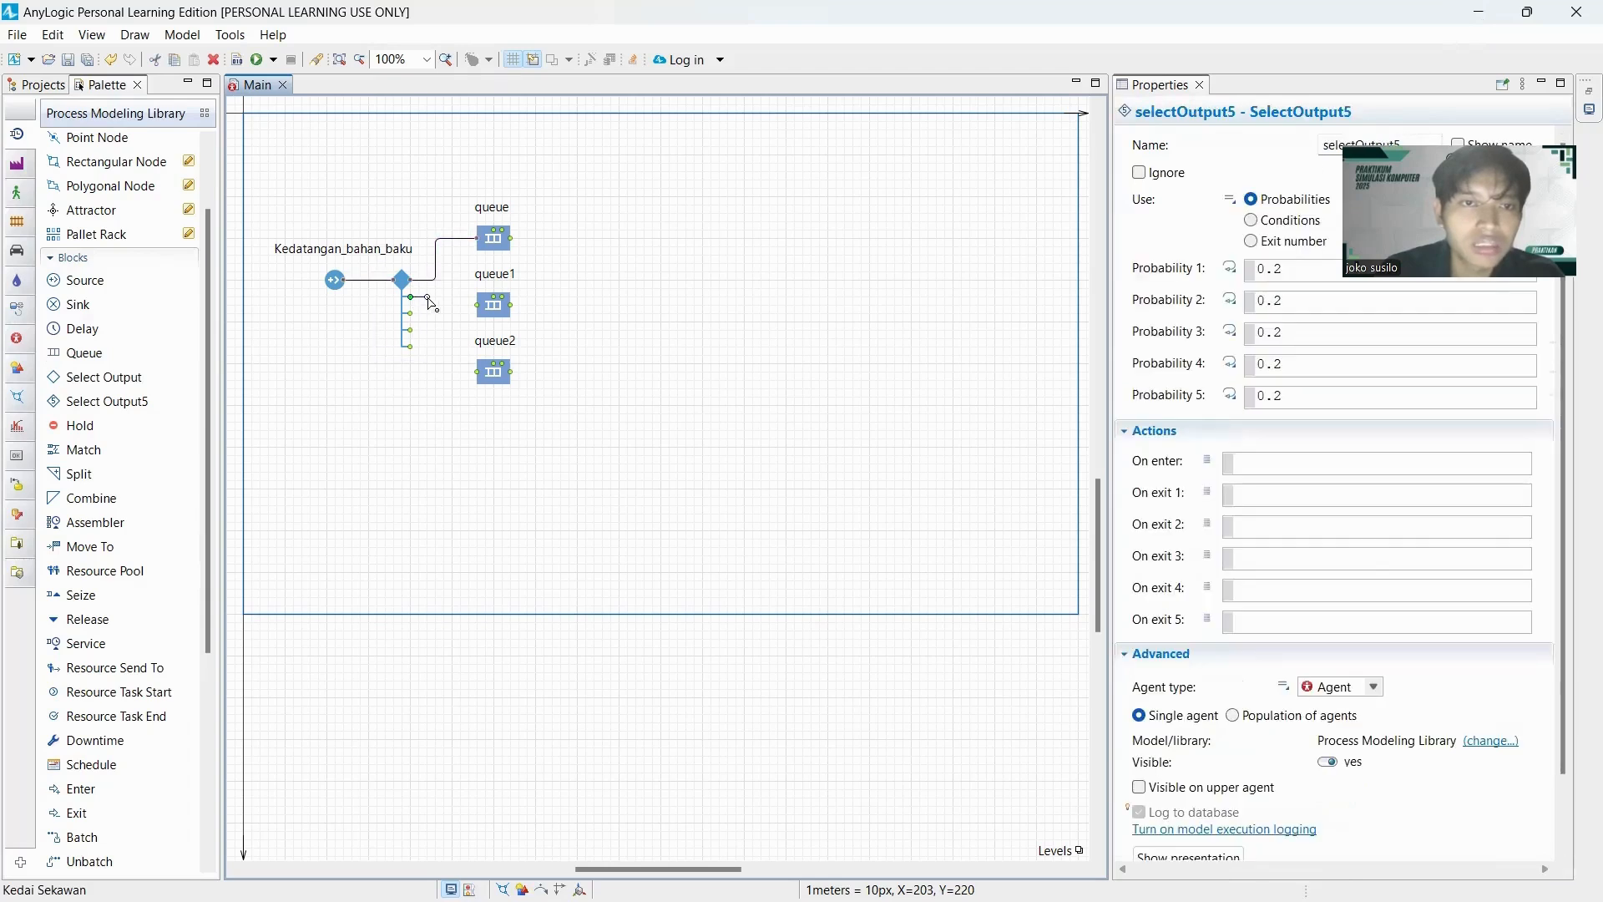
pyautogui.moveTo(435, 297)
pyautogui.mouseDown()
pyautogui.moveTo(477, 306)
pyautogui.moveTo(429, 314)
pyautogui.moveTo(429, 382)
pyautogui.moveTo(481, 374)
pyautogui.mouseUp()
pyautogui.click(411, 315)
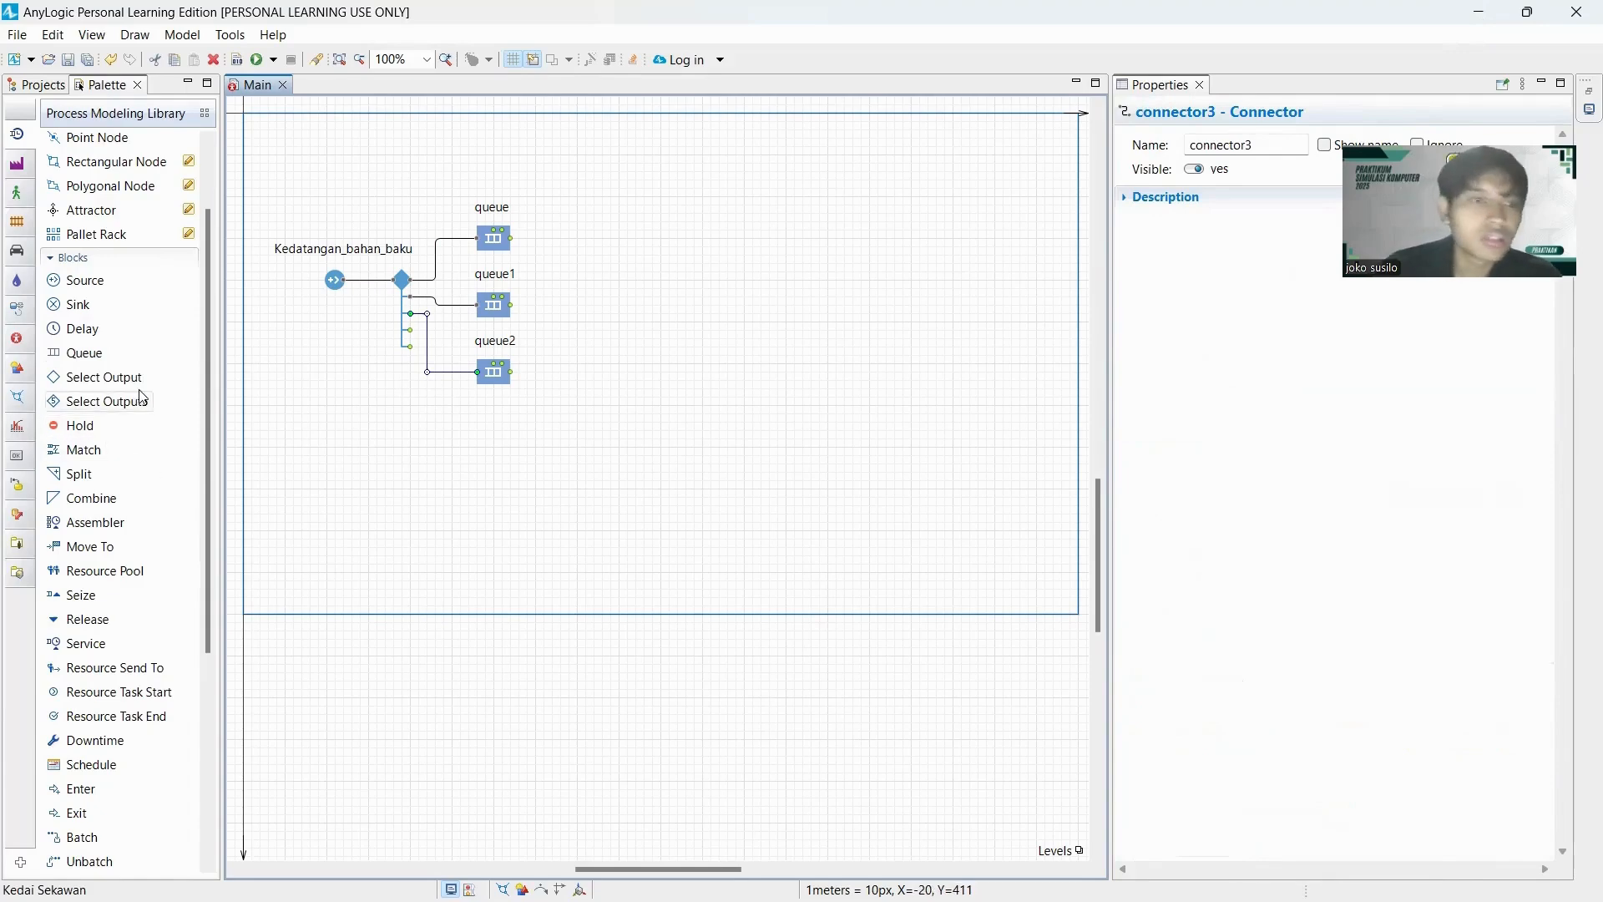
# Add a Time Measure Start block named Waktu_mulai beyond the queues and centre its label above it.
pyautogui.scroll(-5, 142, 397)
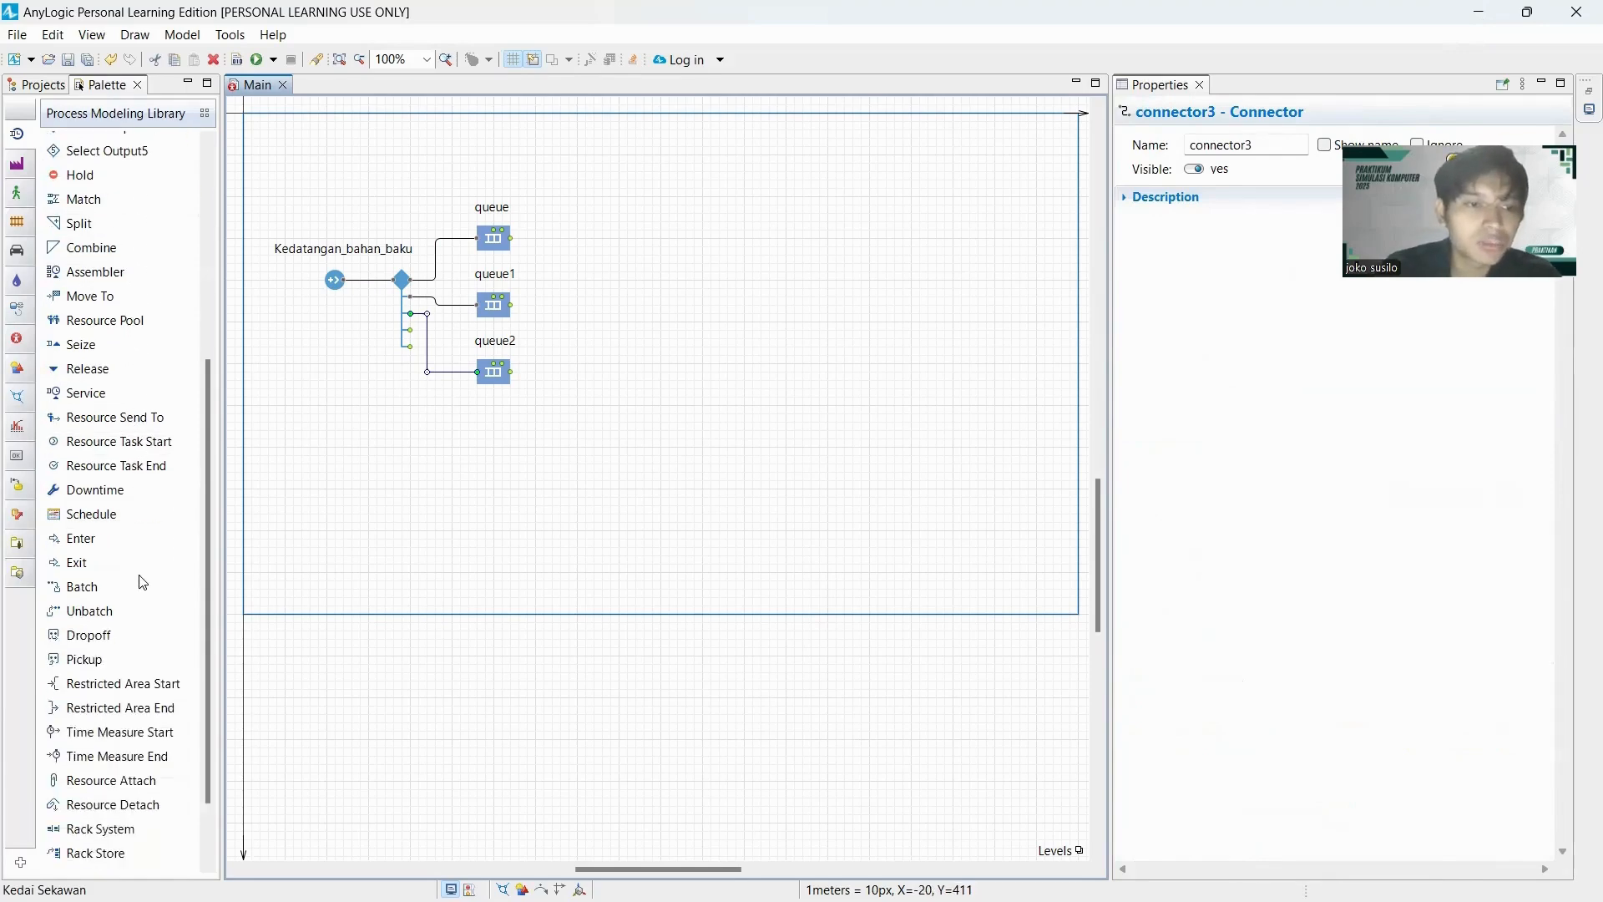
pyautogui.scroll(-2, 143, 581)
pyautogui.moveTo(140, 650); pyautogui.dragTo(585, 301)
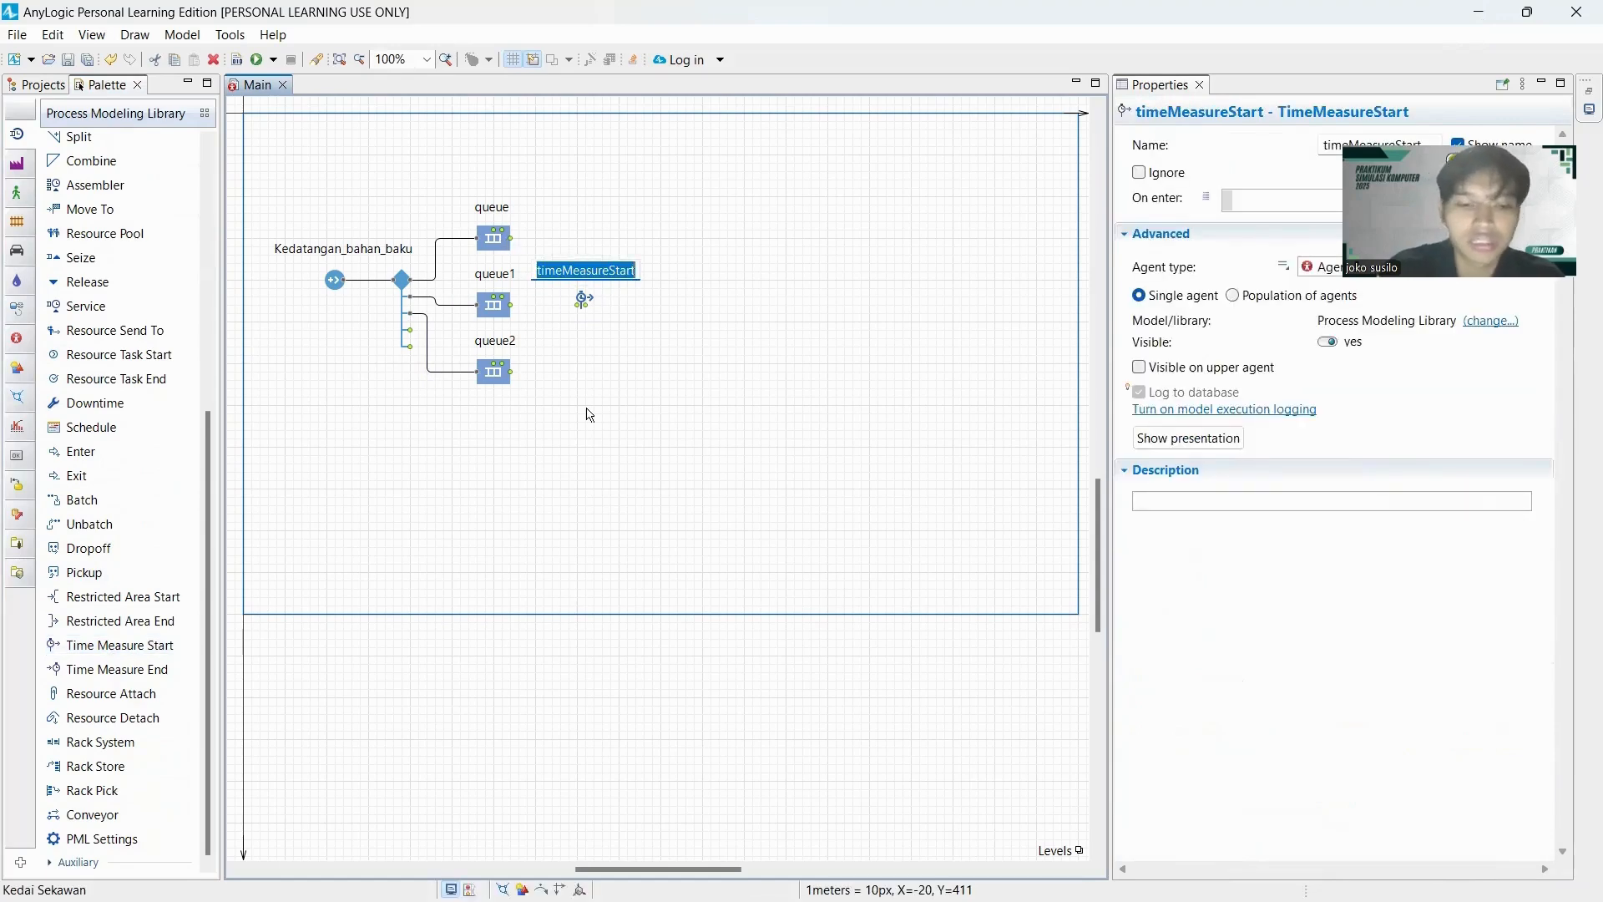
pyautogui.write('Waktu_')
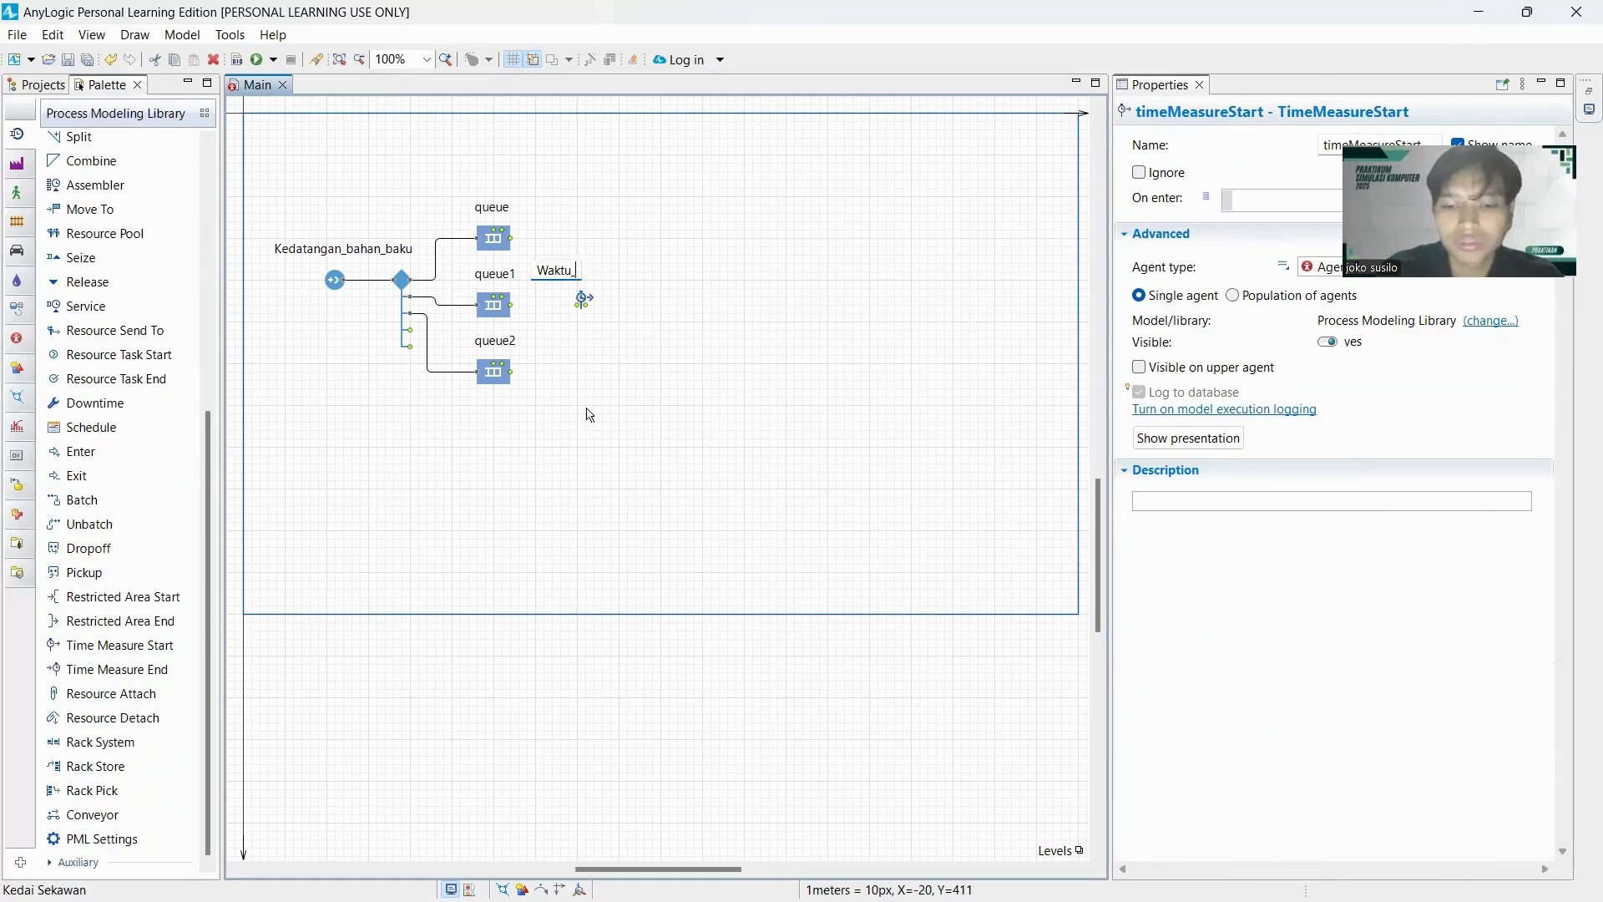
pyautogui.write('mulai')
pyautogui.press('Return')
pyautogui.click(584, 301)
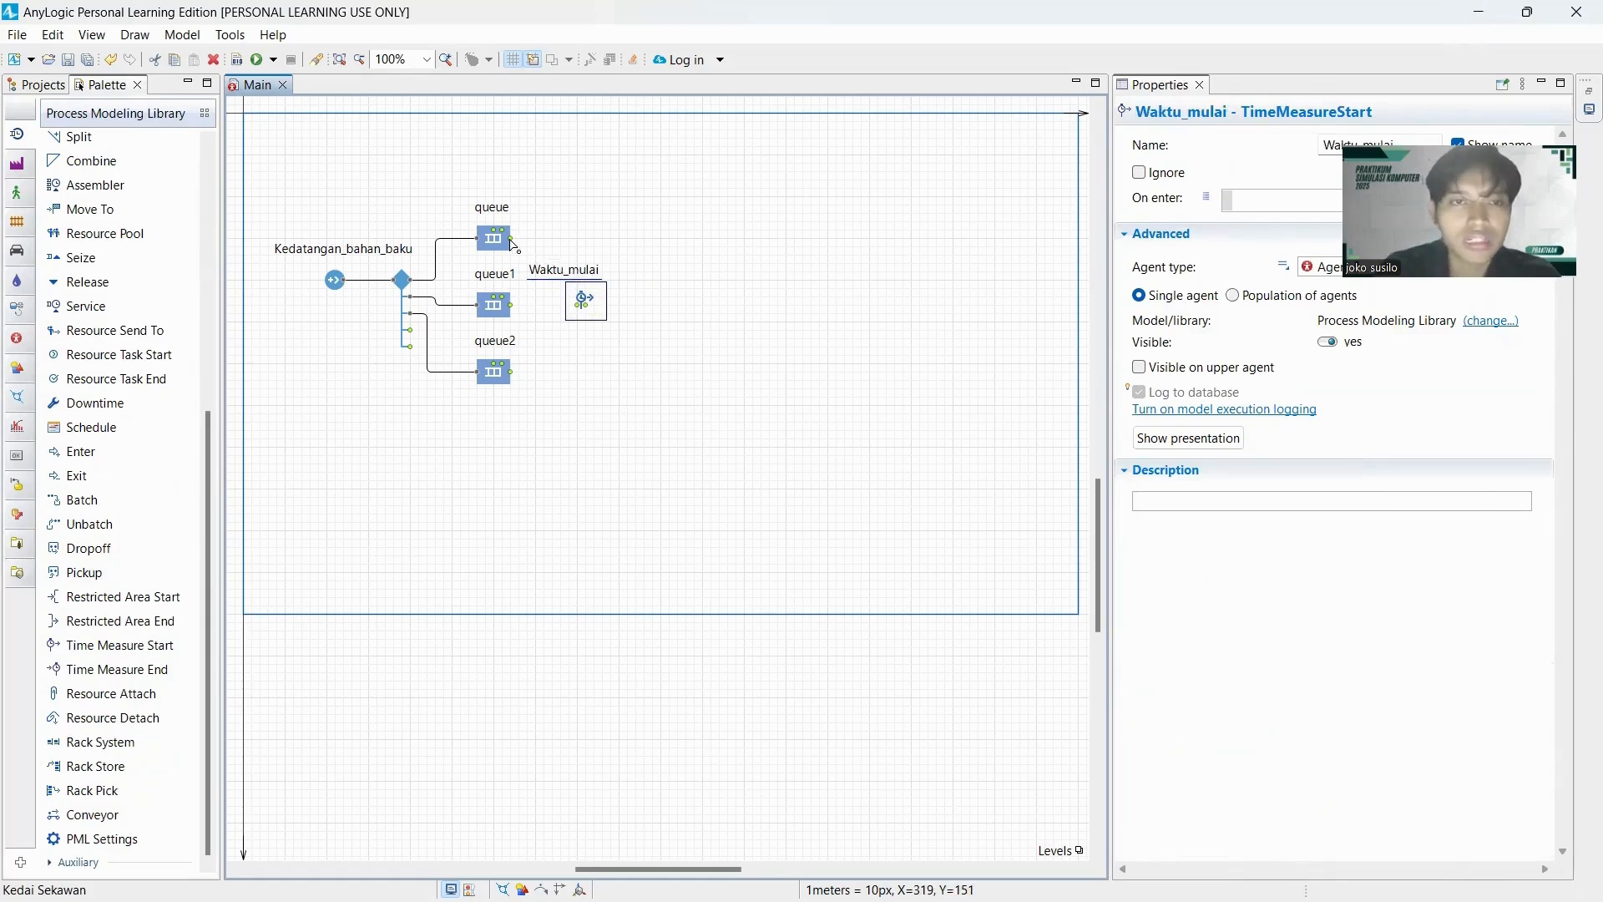
pyautogui.moveTo(561, 273); pyautogui.dragTo(584, 284)
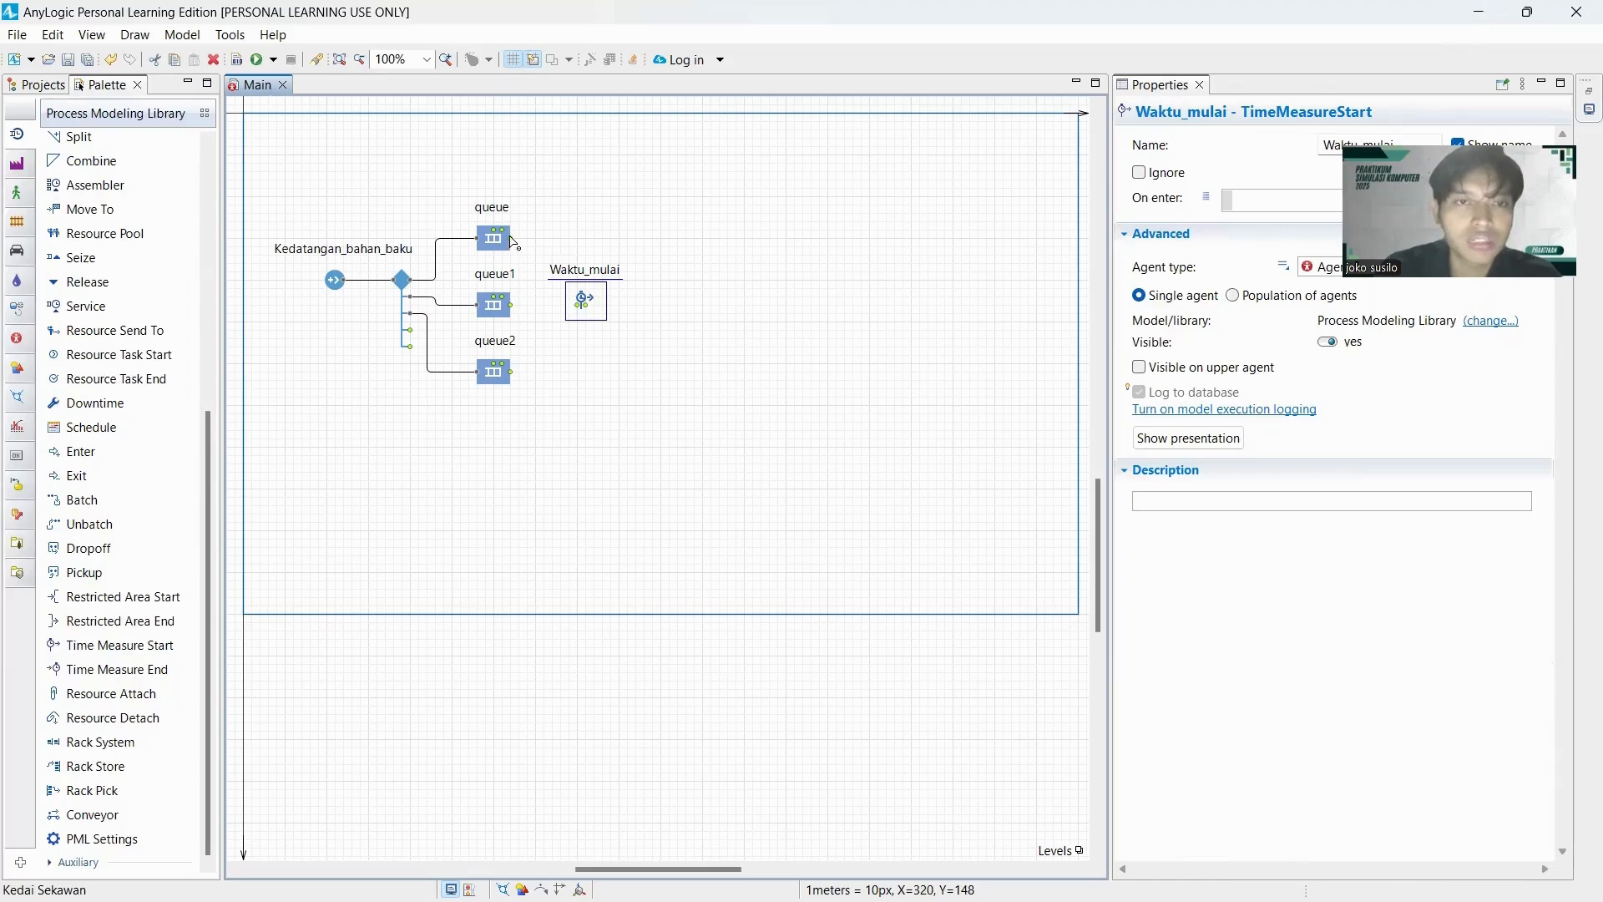
# Connect the outputs of all three queues to the input of Waktu_mulai.
pyautogui.moveTo(512, 239); pyautogui.dragTo(581, 310)
pyautogui.click(517, 311)
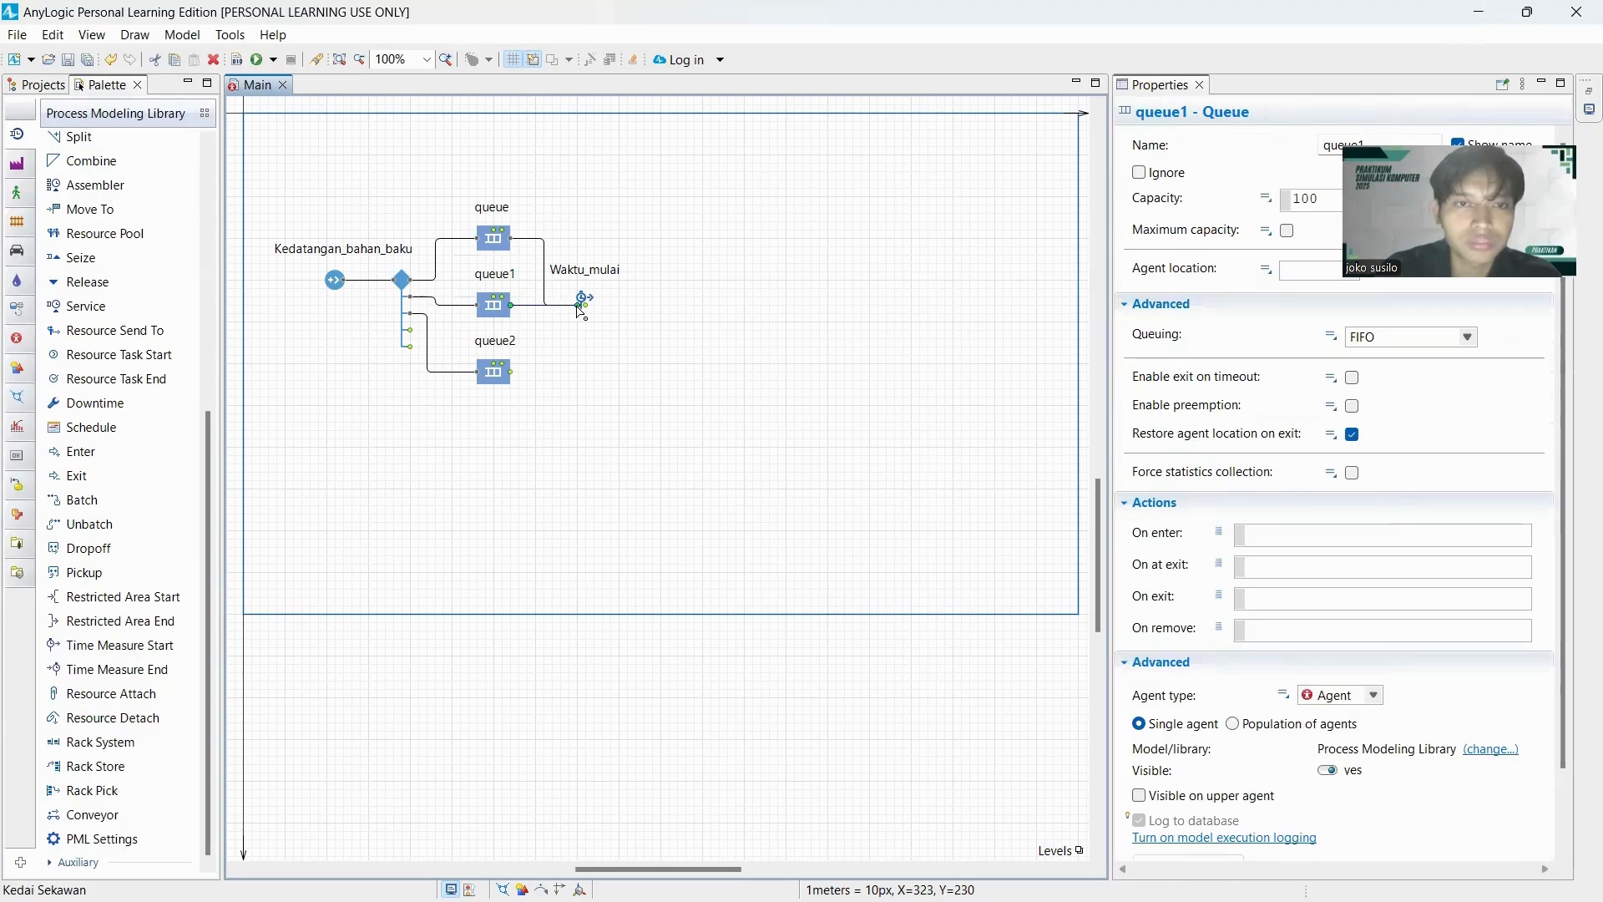
pyautogui.click(519, 380)
pyautogui.moveTo(511, 372)
pyautogui.mouseDown()
pyautogui.moveTo(543, 374)
pyautogui.moveTo(546, 317)
pyautogui.moveTo(576, 306)
pyautogui.mouseUp()
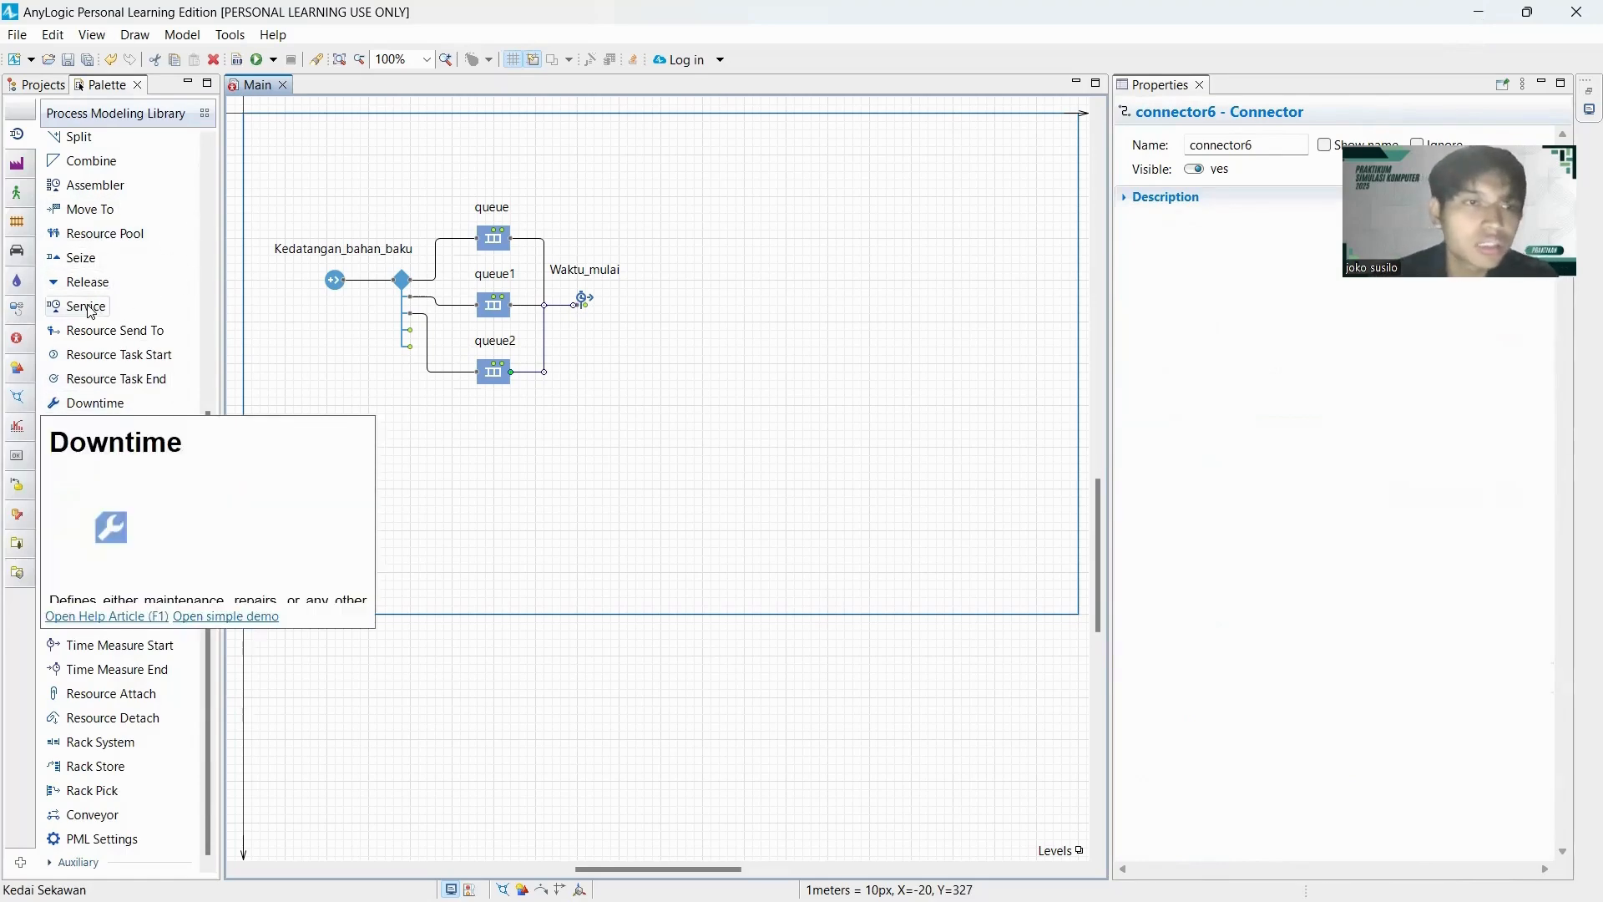
# Add a Service block named Perebusan connected after Waktu_mulai, and attach a second Service block behind it.
pyautogui.moveTo(91, 308); pyautogui.dragTo(657, 307)
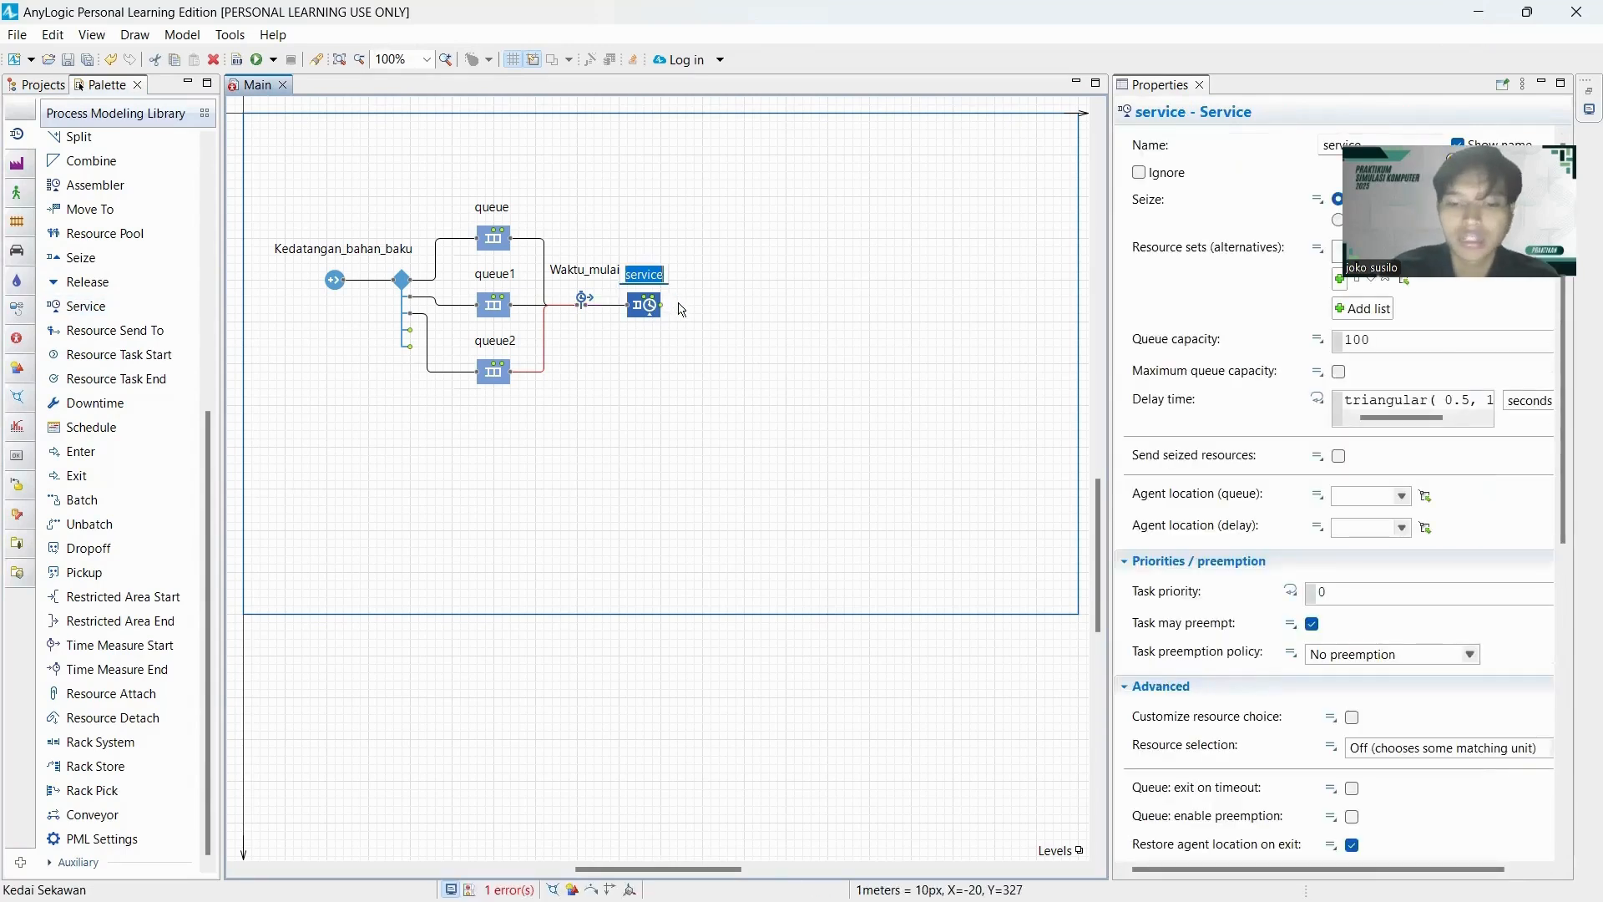
pyautogui.write('Perebusan')
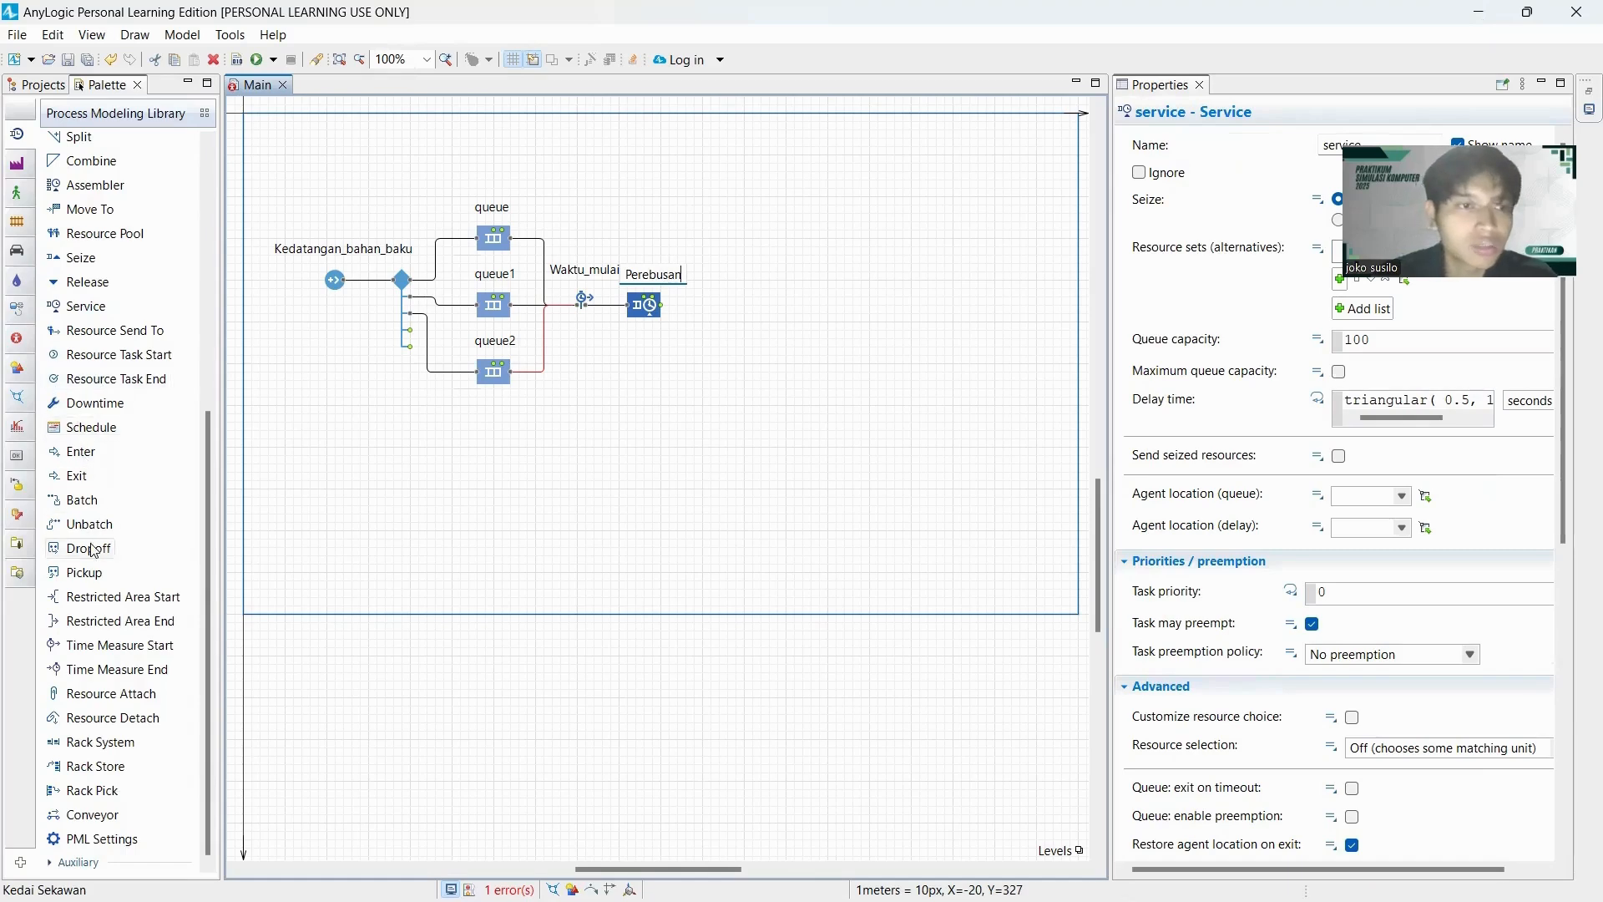
pyautogui.click(84, 306)
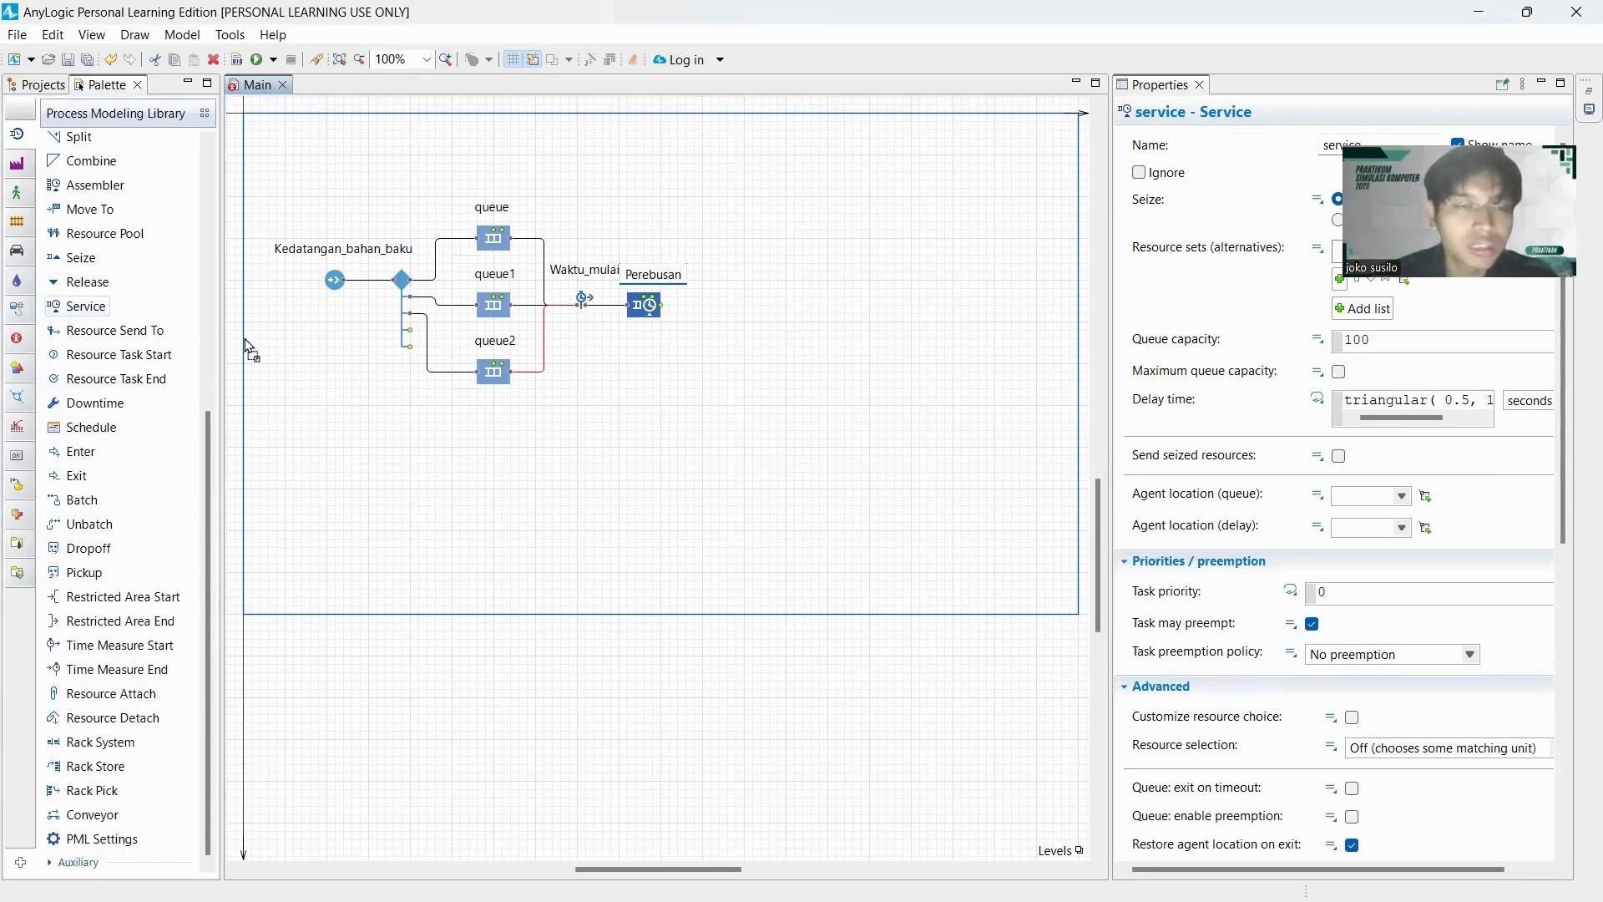
pyautogui.click(732, 383)
pyautogui.moveTo(731, 383); pyautogui.dragTo(734, 307)
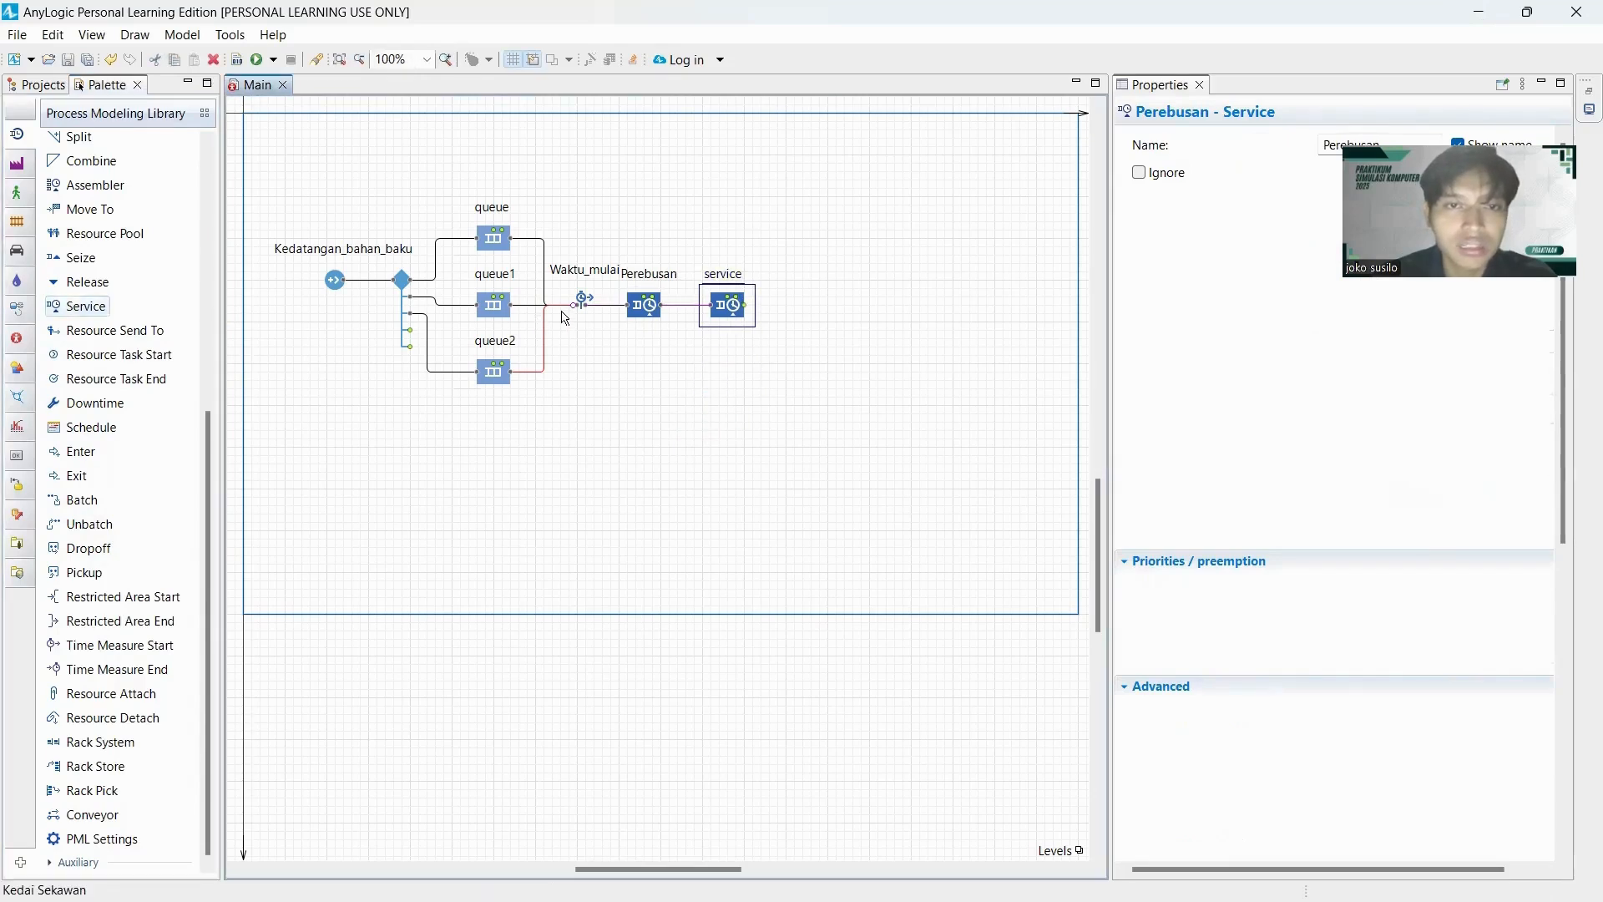
# Reattach the end of queue2's connector to the input port of Waktu_mulai.
pyautogui.scroll(1, 573, 313)
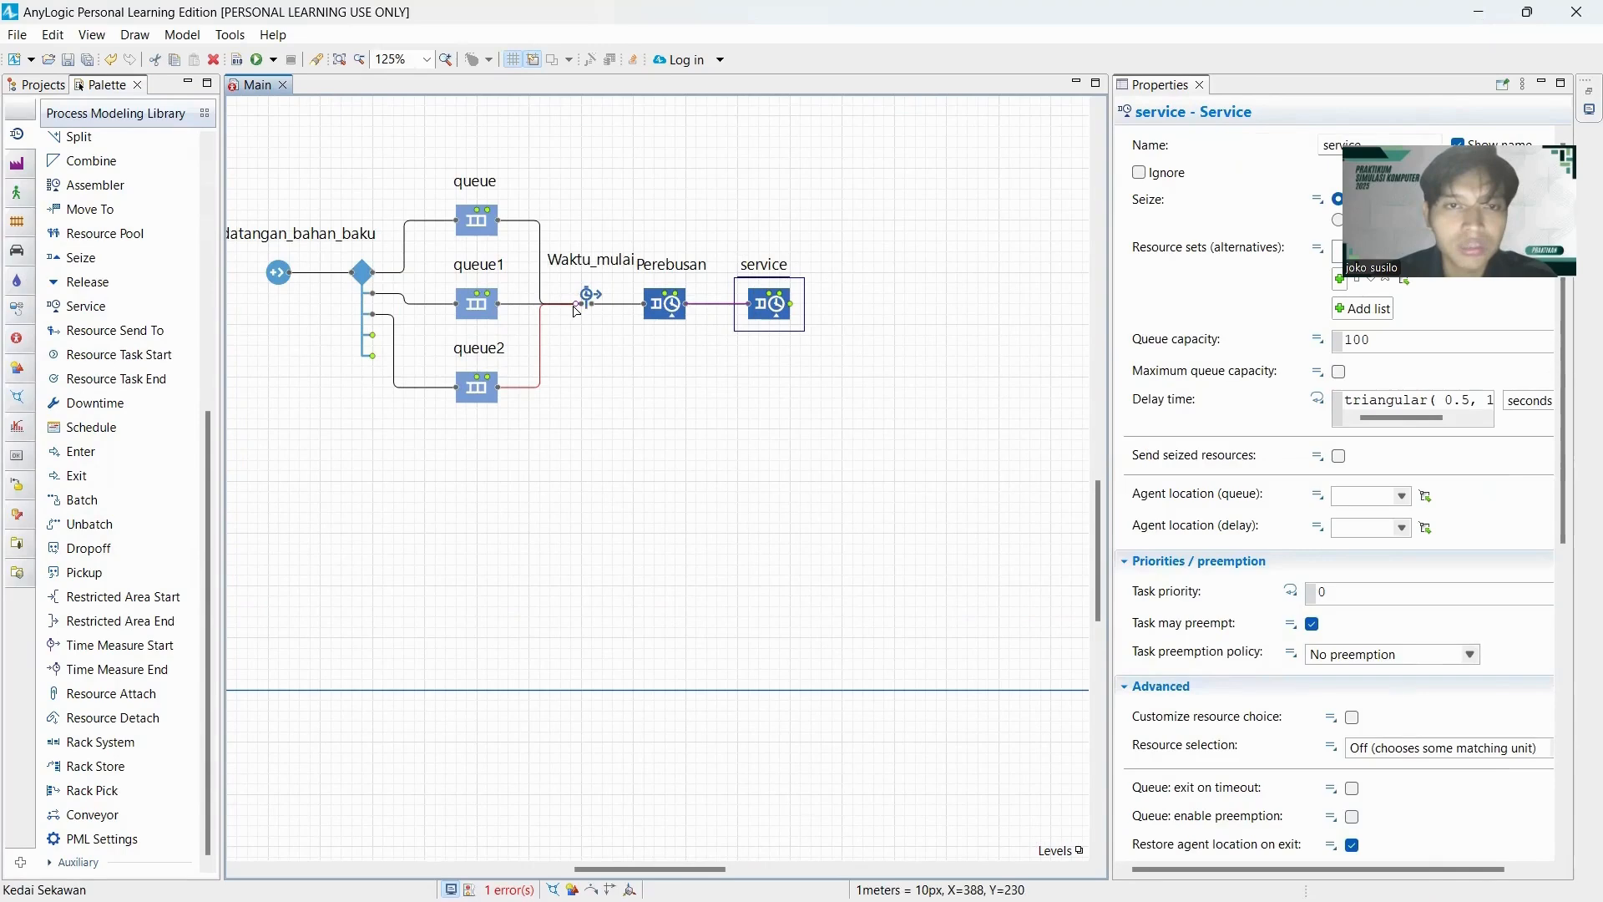
pyautogui.click(578, 311)
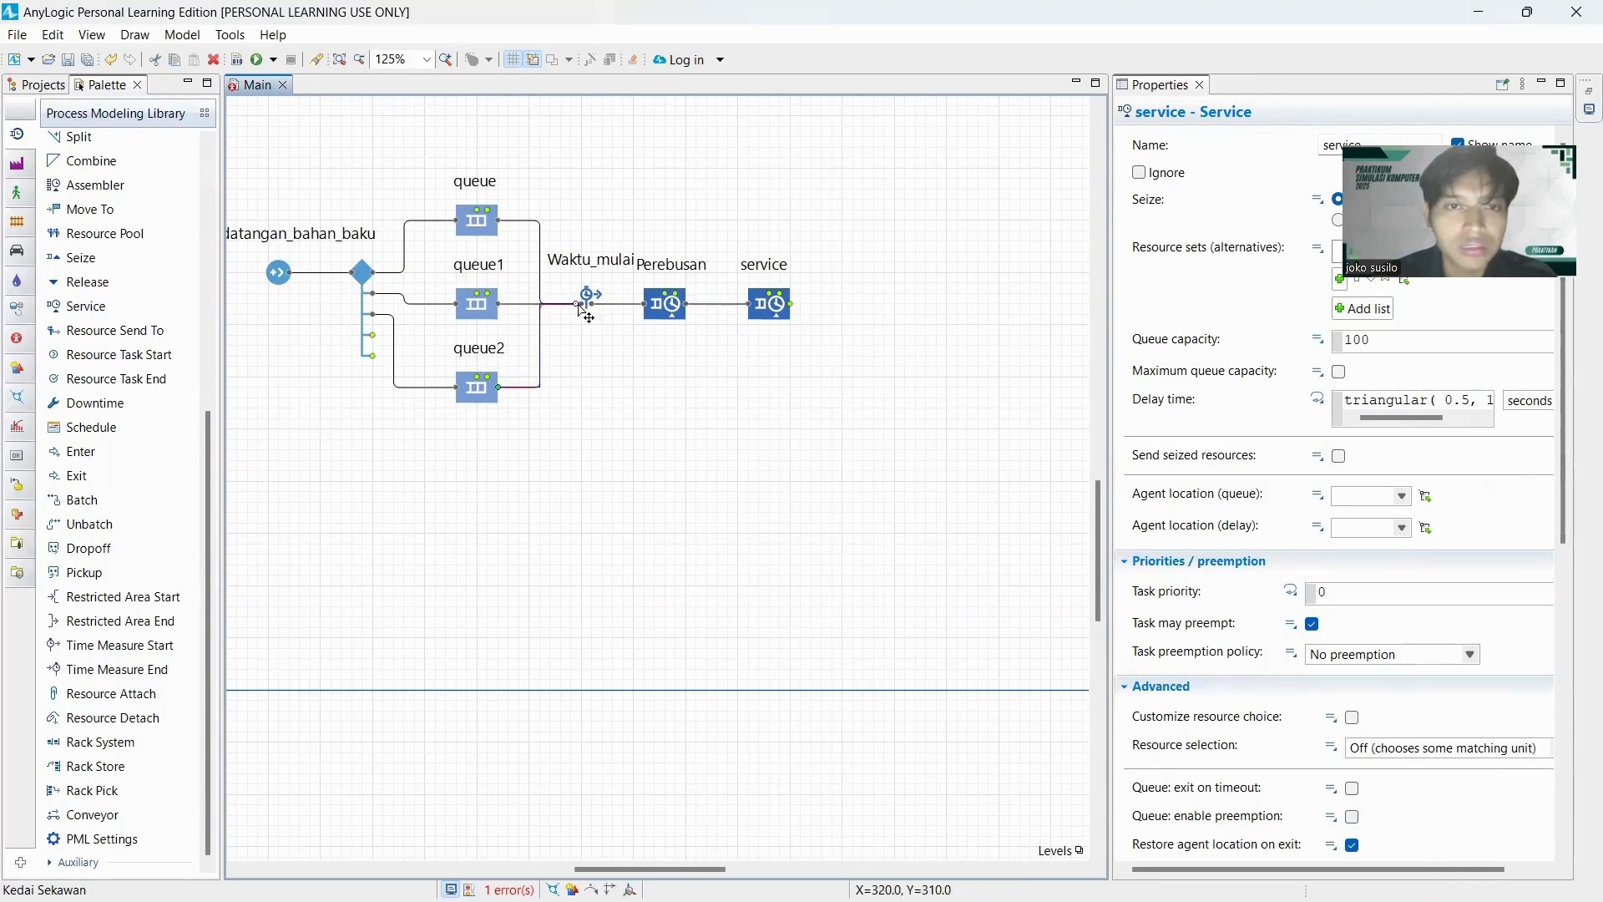
pyautogui.click(582, 309)
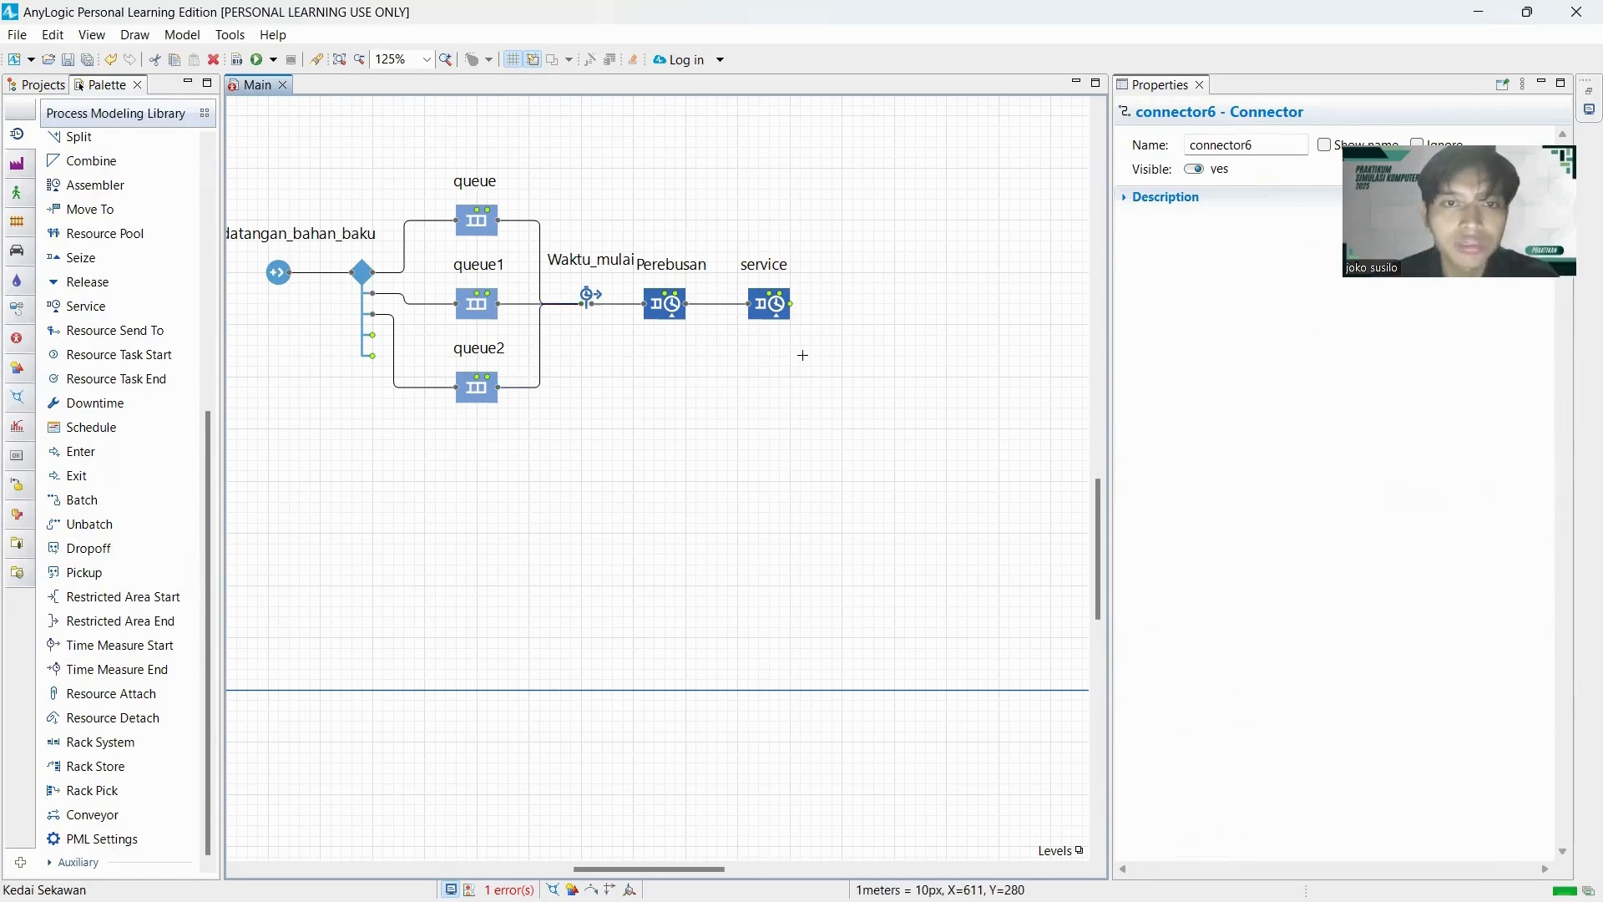
pyautogui.click(866, 327)
# Rename the Service block behind Perebusan as Penirisan.
pyautogui.scroll(1, 866, 327)
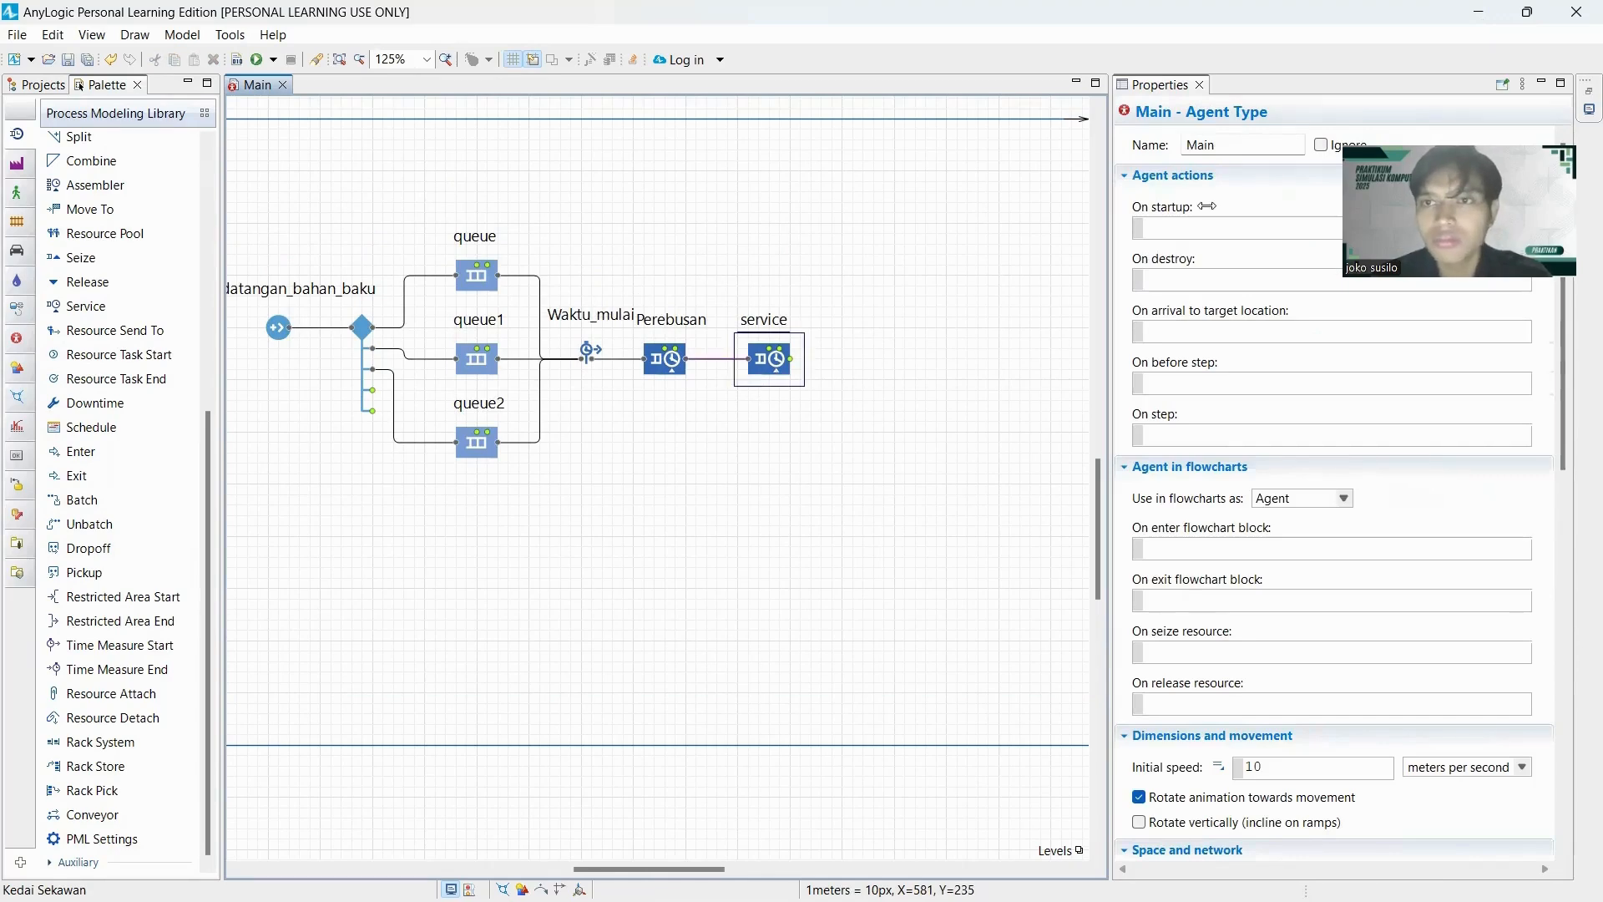
pyautogui.click(782, 334)
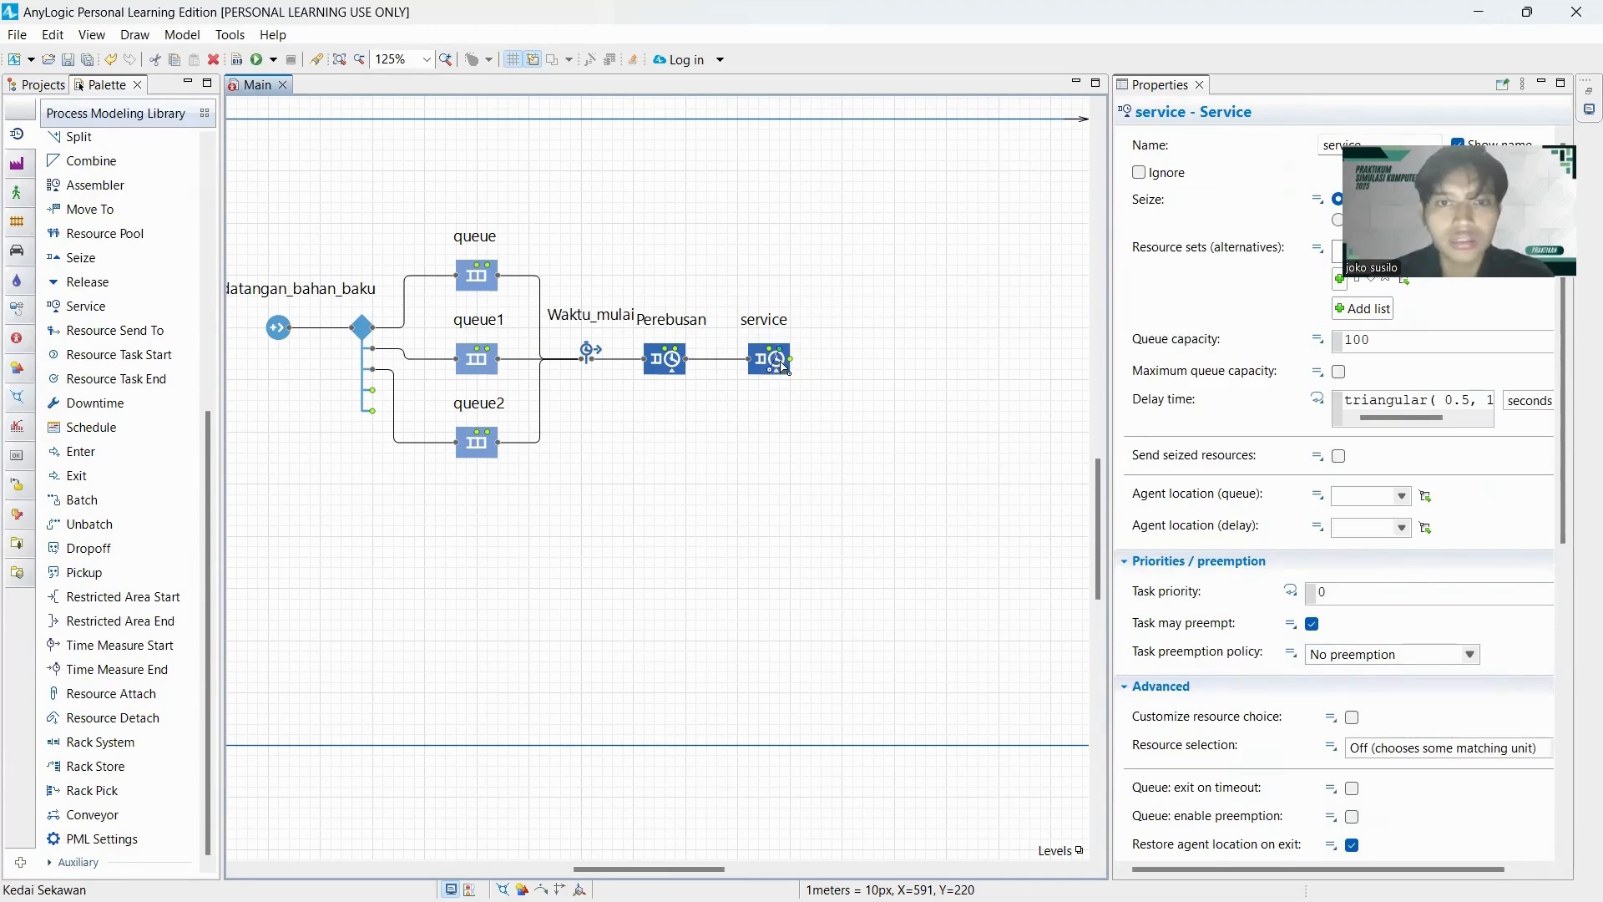
pyautogui.click(816, 375)
pyautogui.click(783, 363)
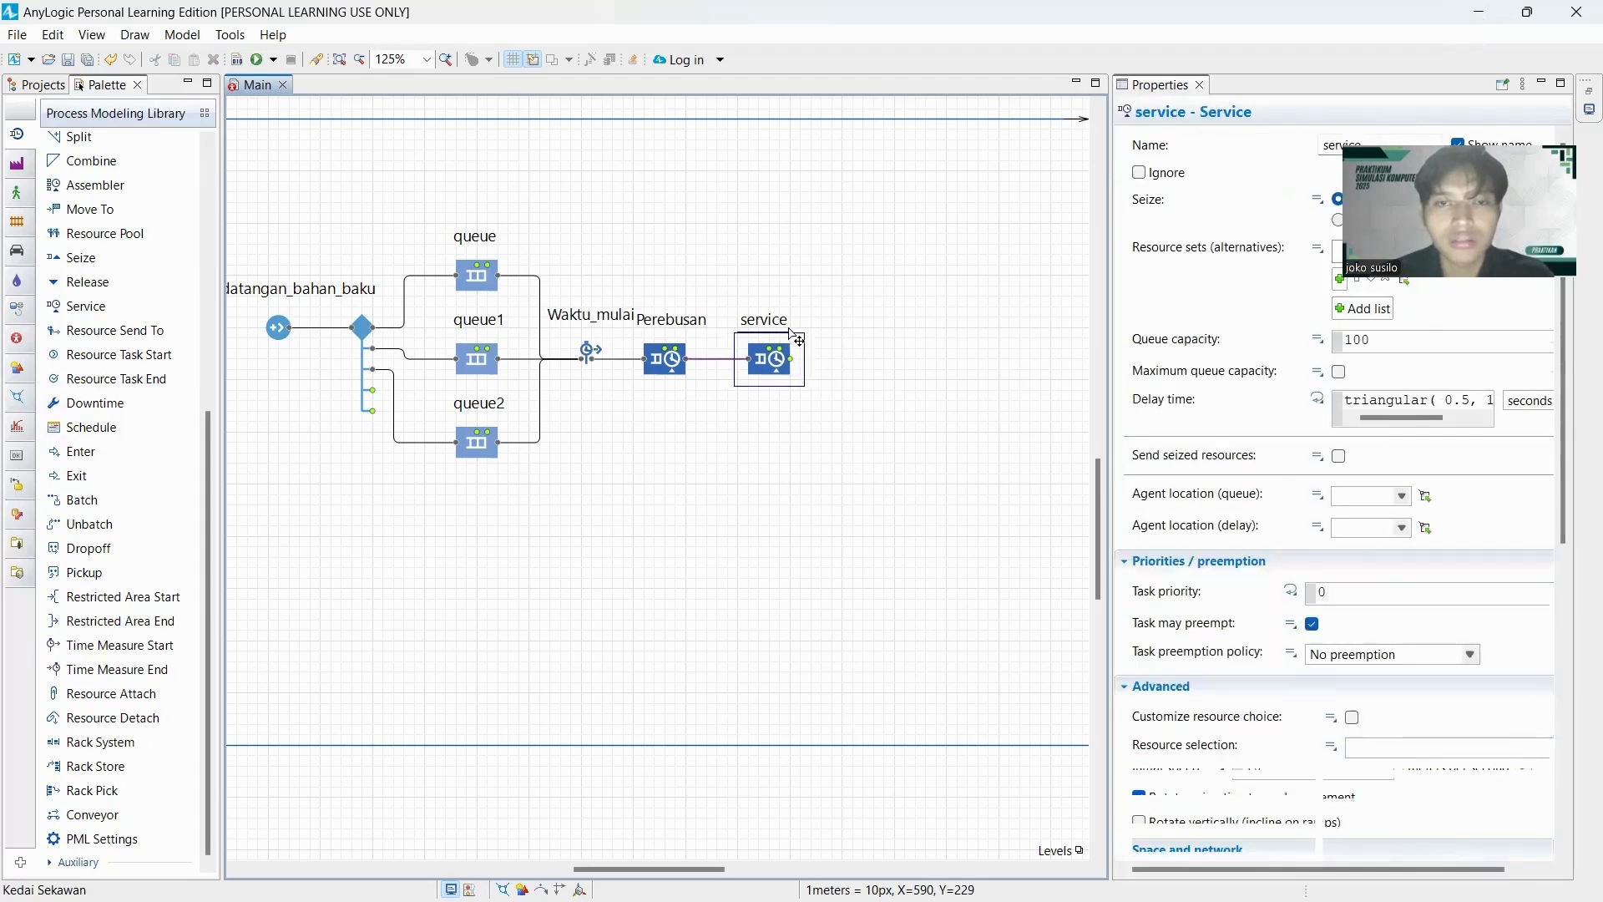
pyautogui.click(1325, 150)
pyautogui.write('a')
pyautogui.hotkey('ctrl', 'a')
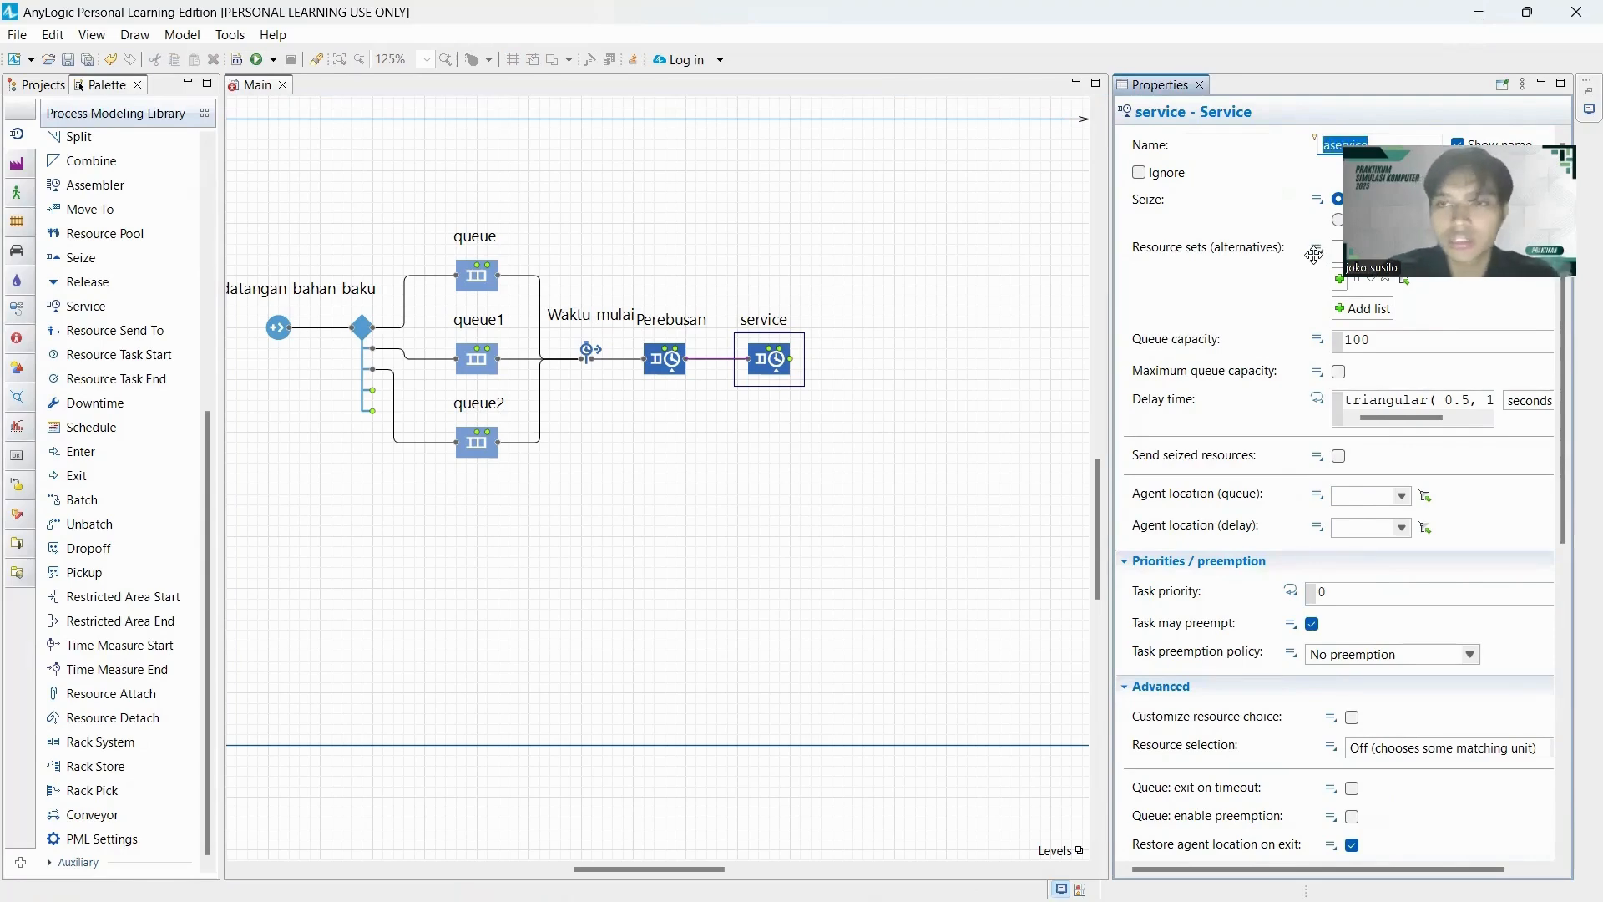
pyautogui.write('Pe')
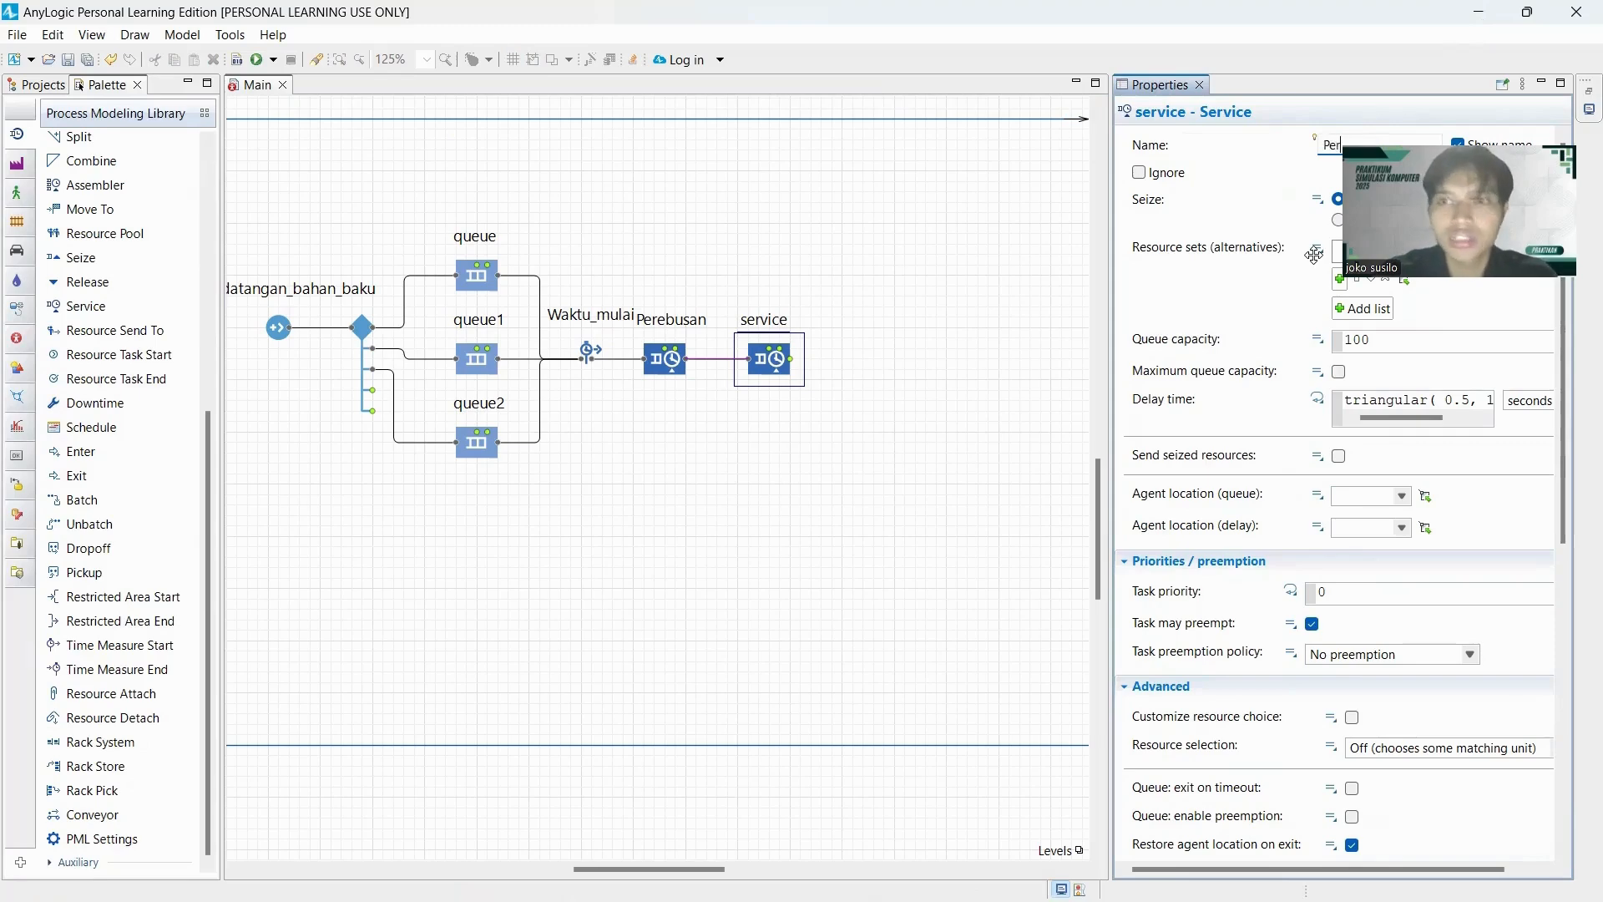
pyautogui.write('nir')
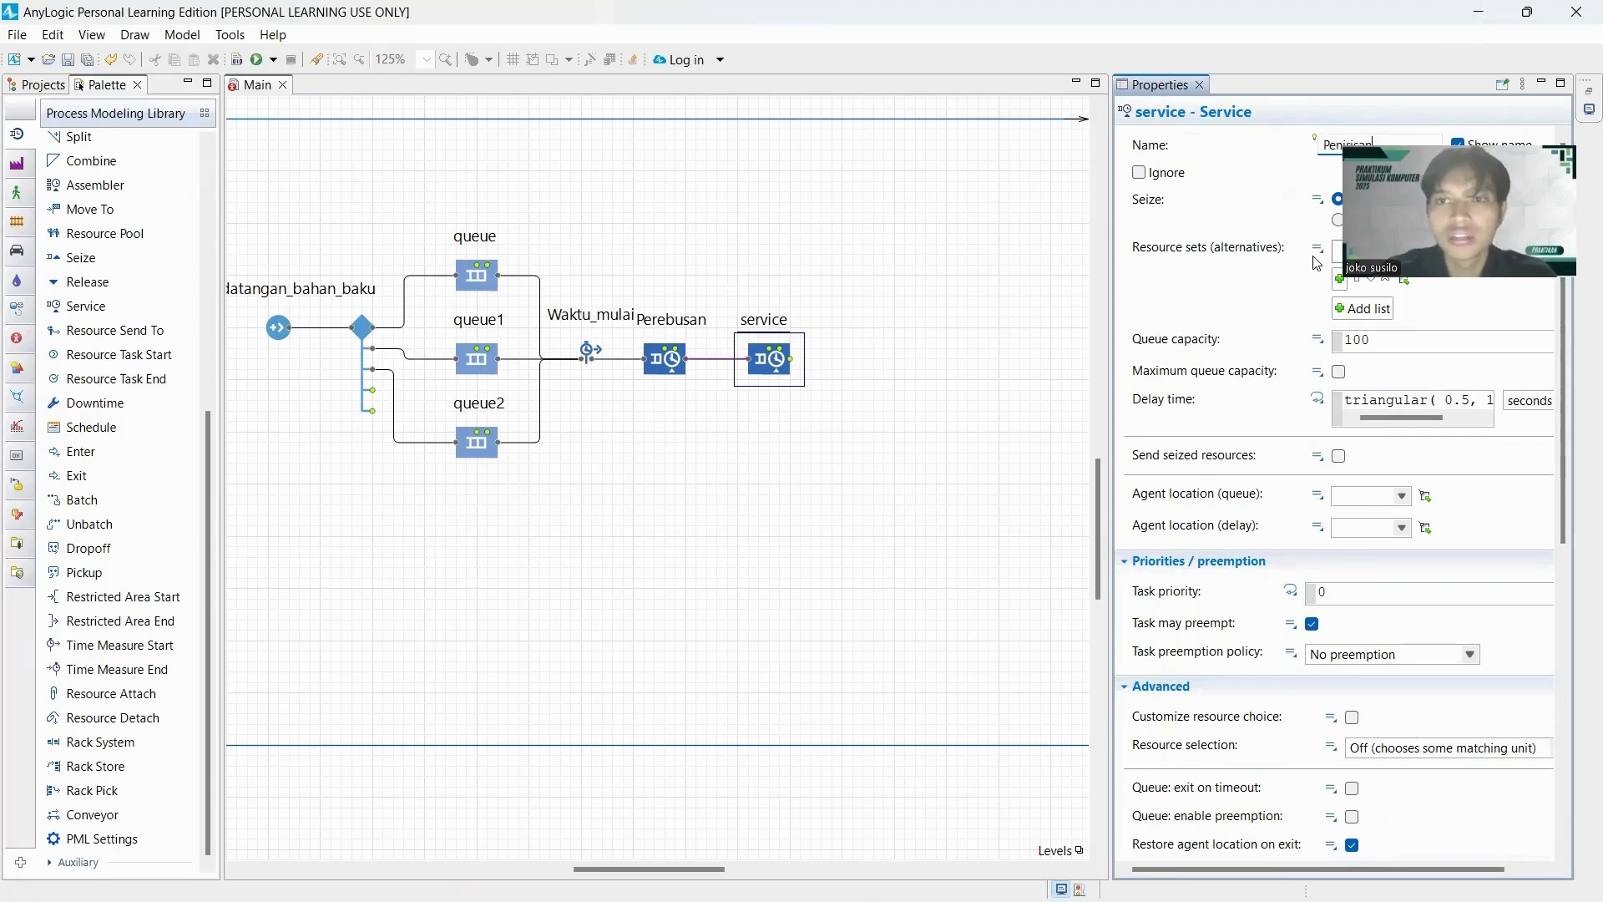
pyautogui.write('isan')
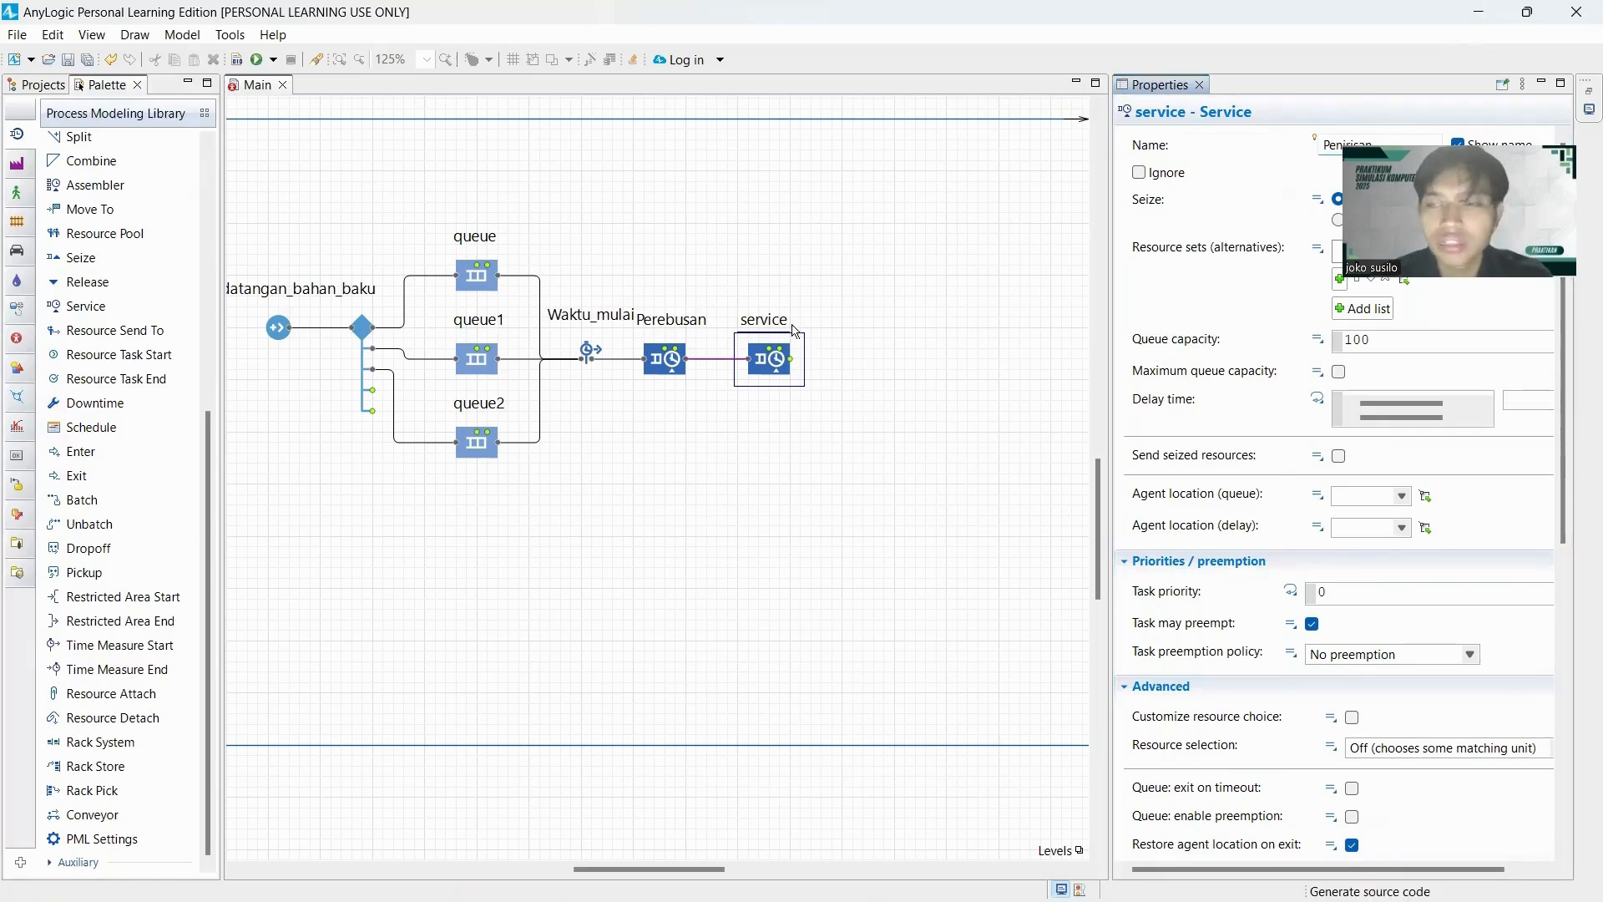
pyautogui.click(786, 328)
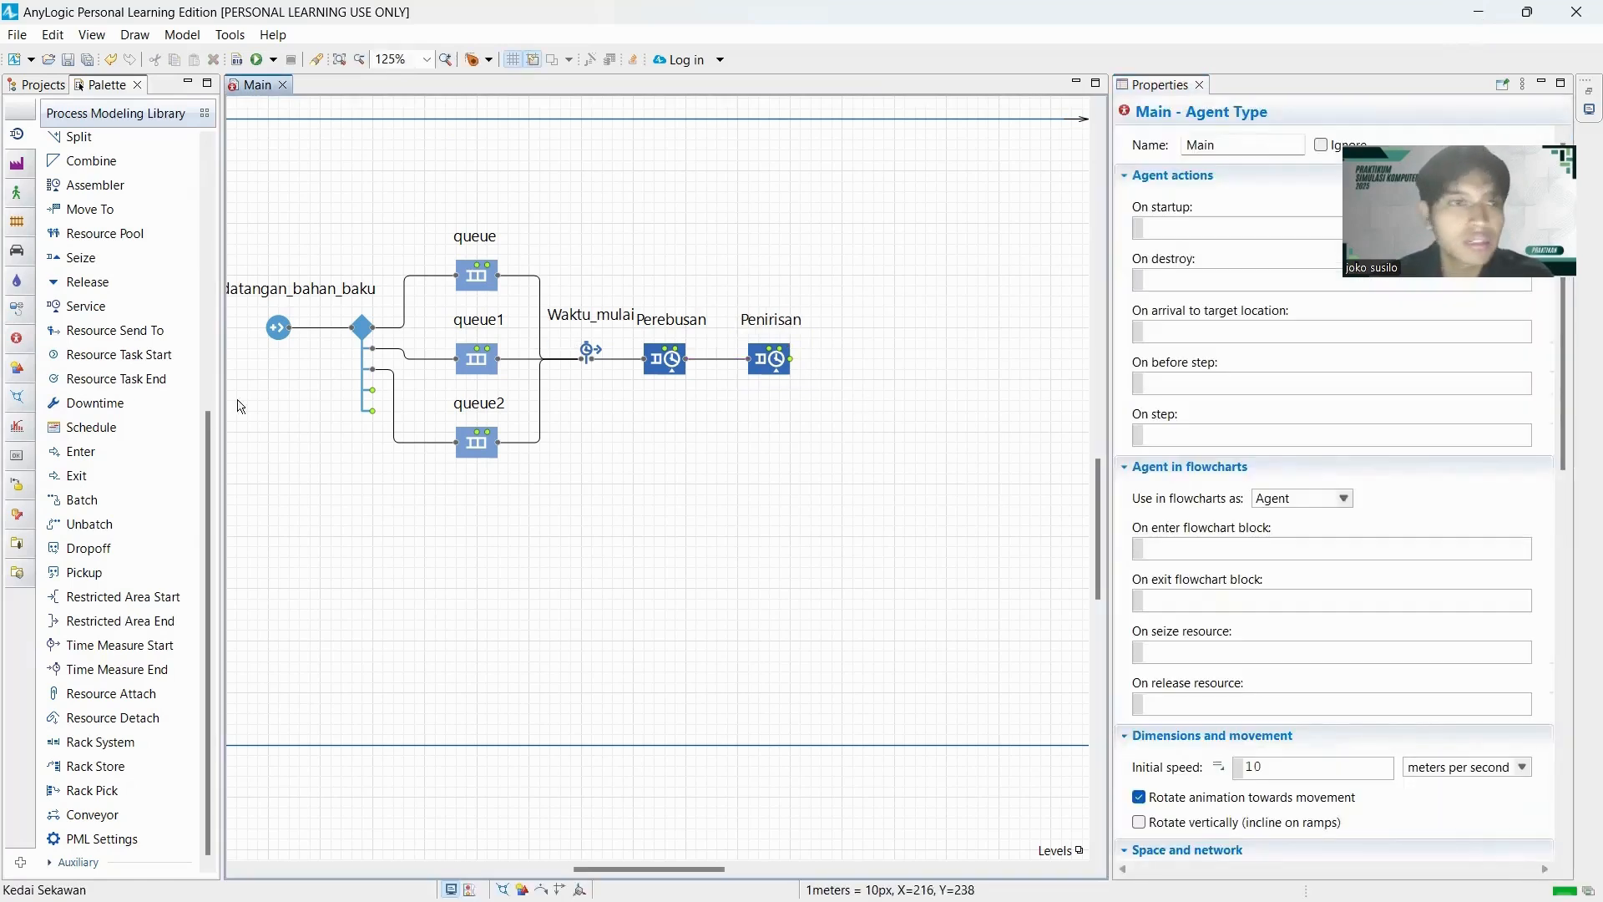
# Add a Service block named Pencampuran_bumbu connected after Penirisan, spacing it out and centring its label above it.
pyautogui.moveTo(86, 312); pyautogui.dragTo(878, 363)
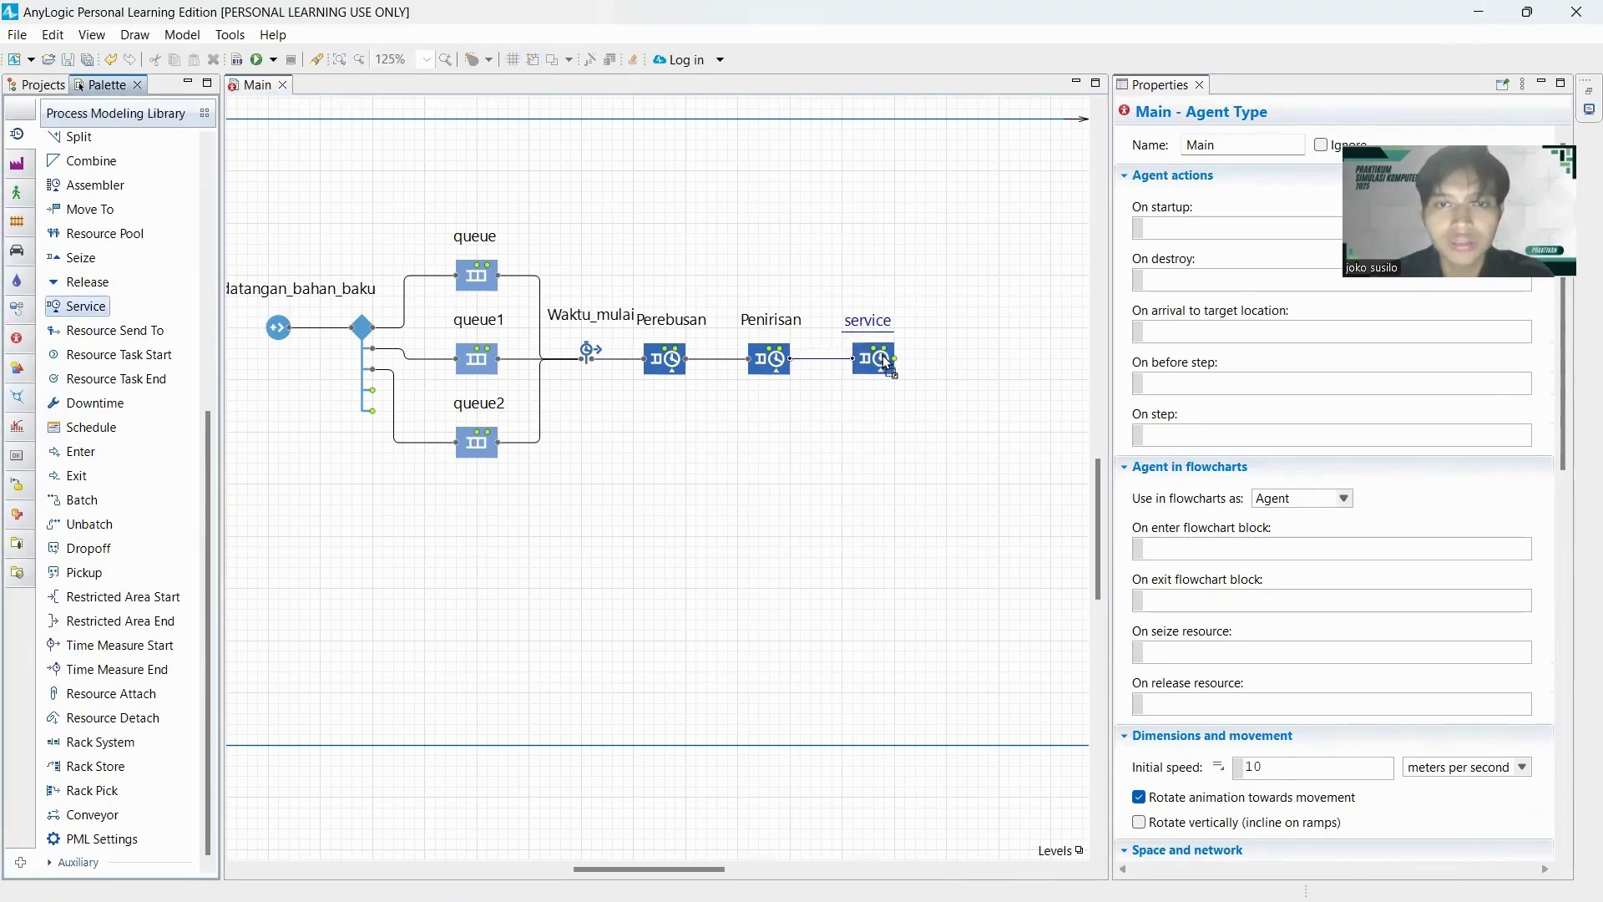
pyautogui.click(885, 361)
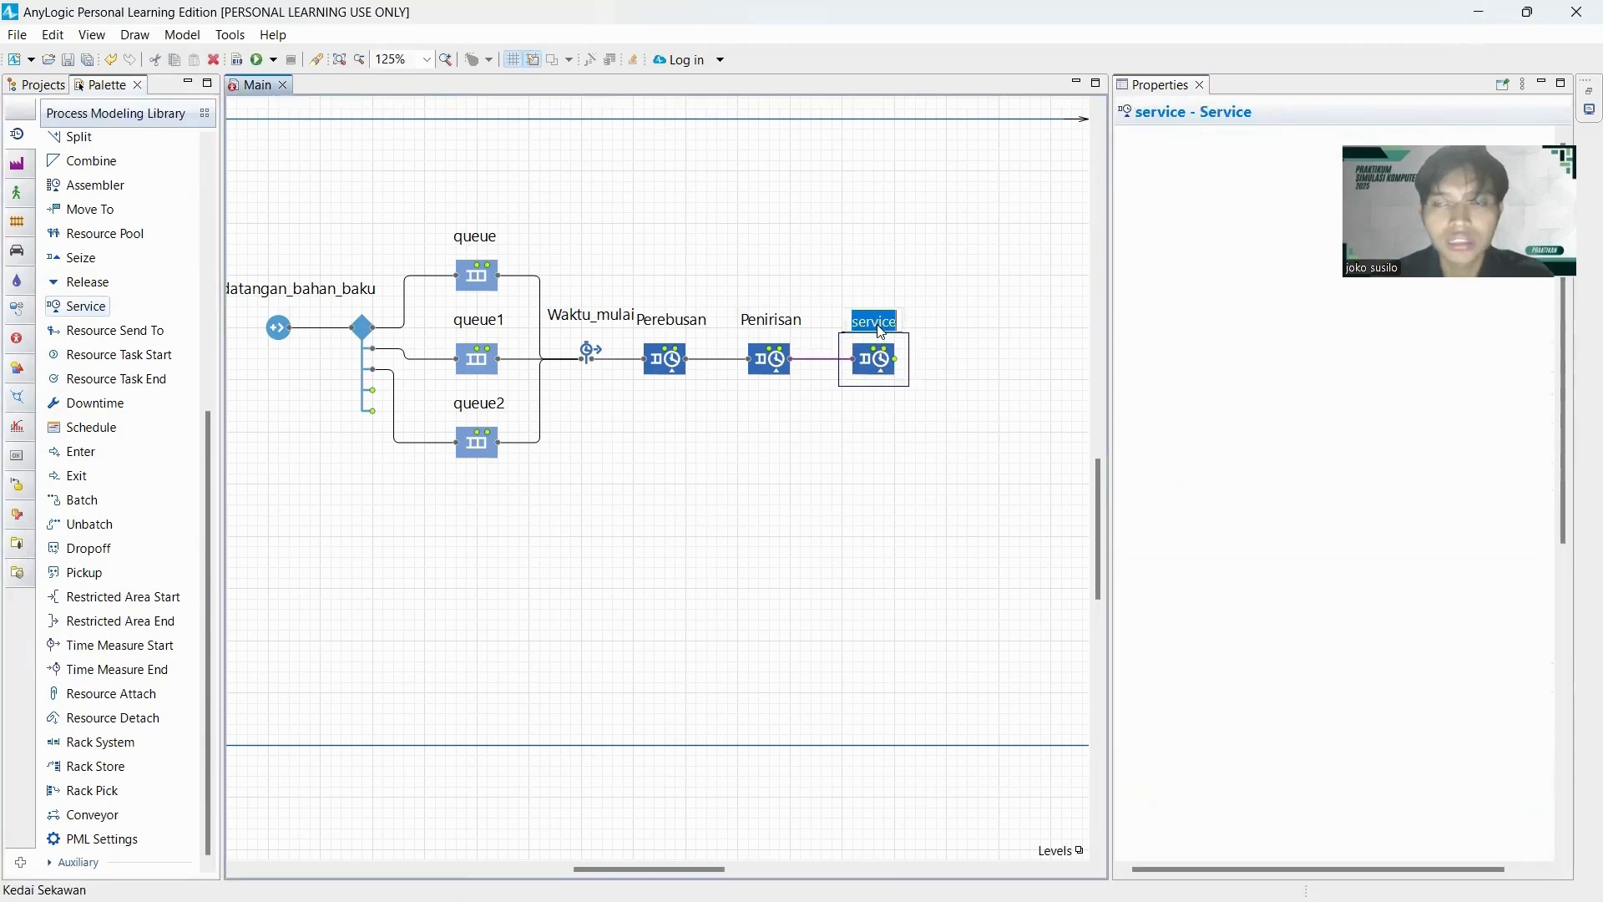
pyautogui.doubleClick(1320, 154)
pyautogui.write('Pencampuran')
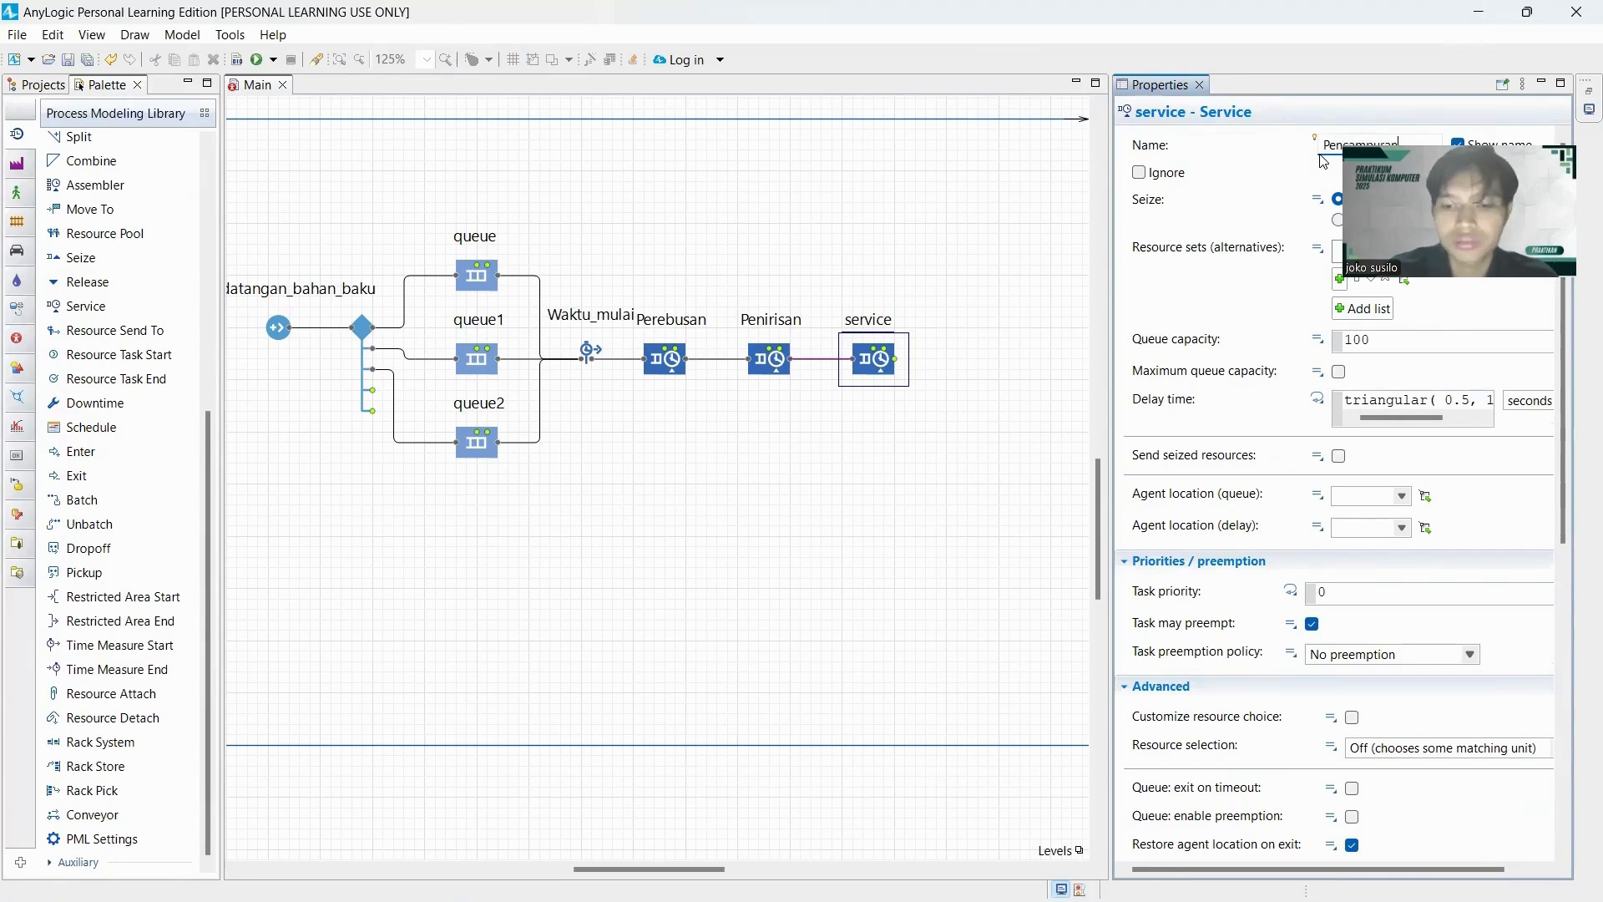
pyautogui.write('_bumbu')
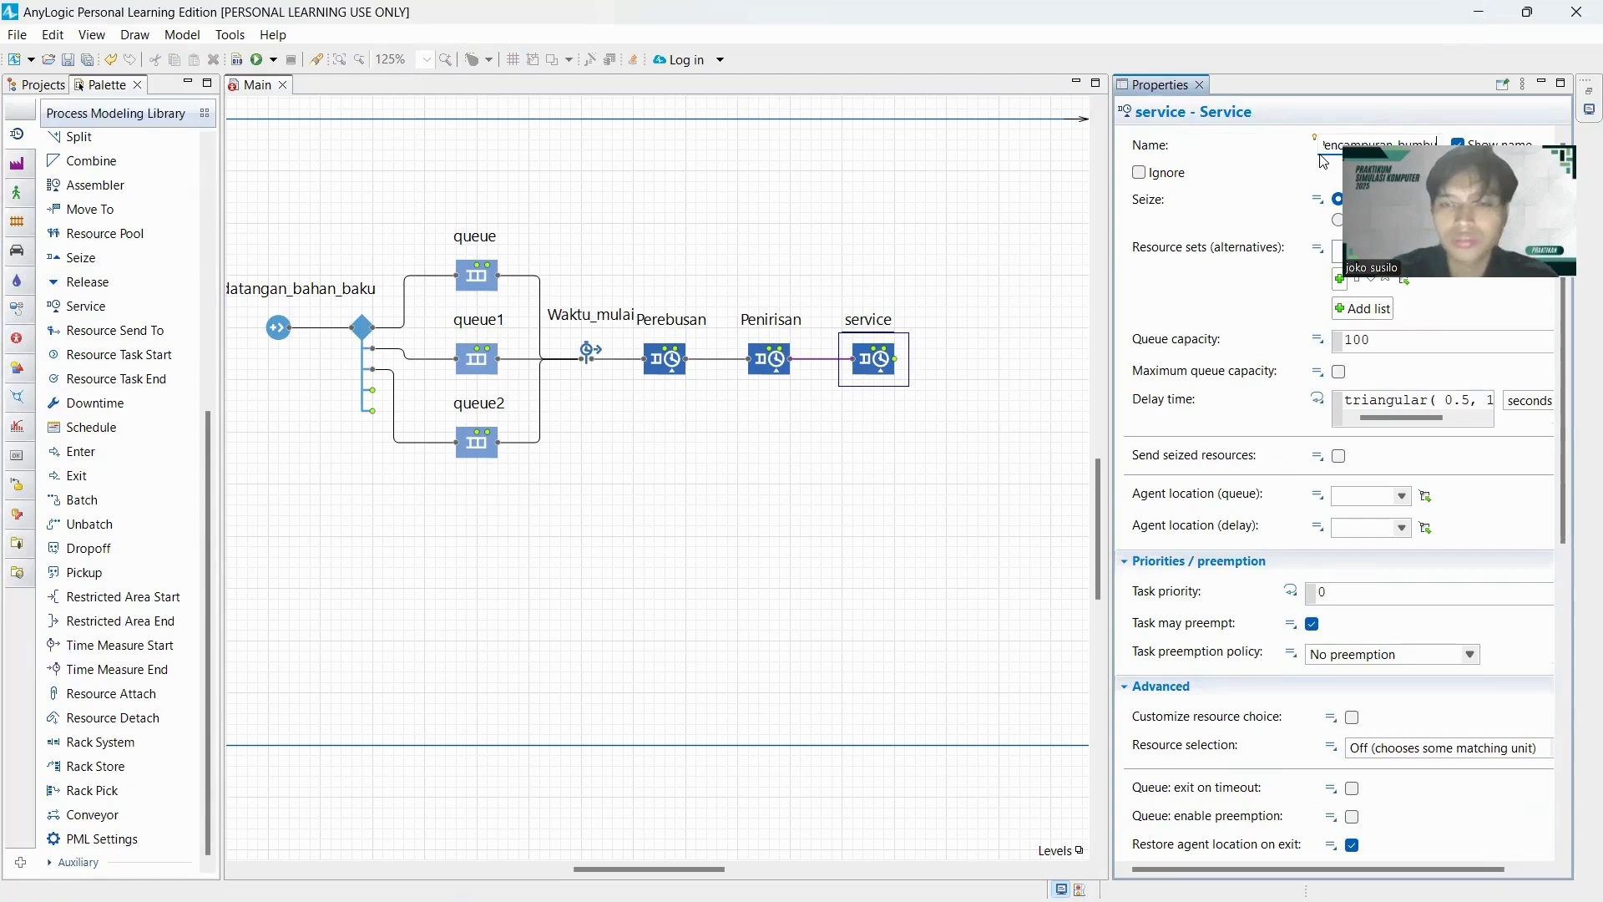
pyautogui.click(844, 410)
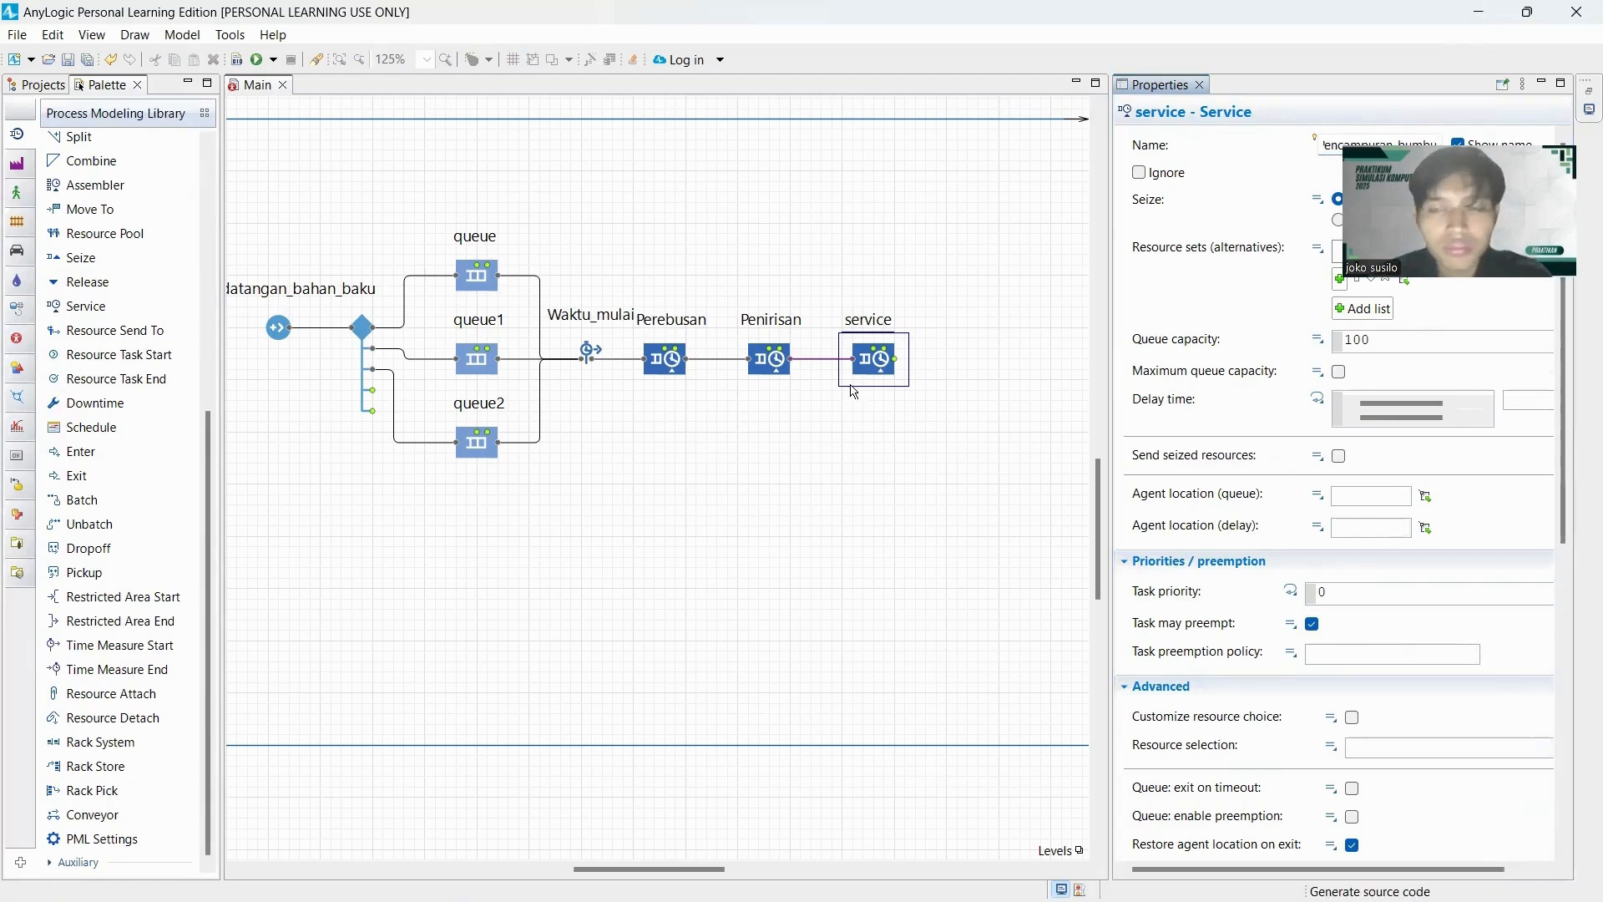
pyautogui.click(880, 371)
pyautogui.moveTo(887, 366); pyautogui.dragTo(905, 332)
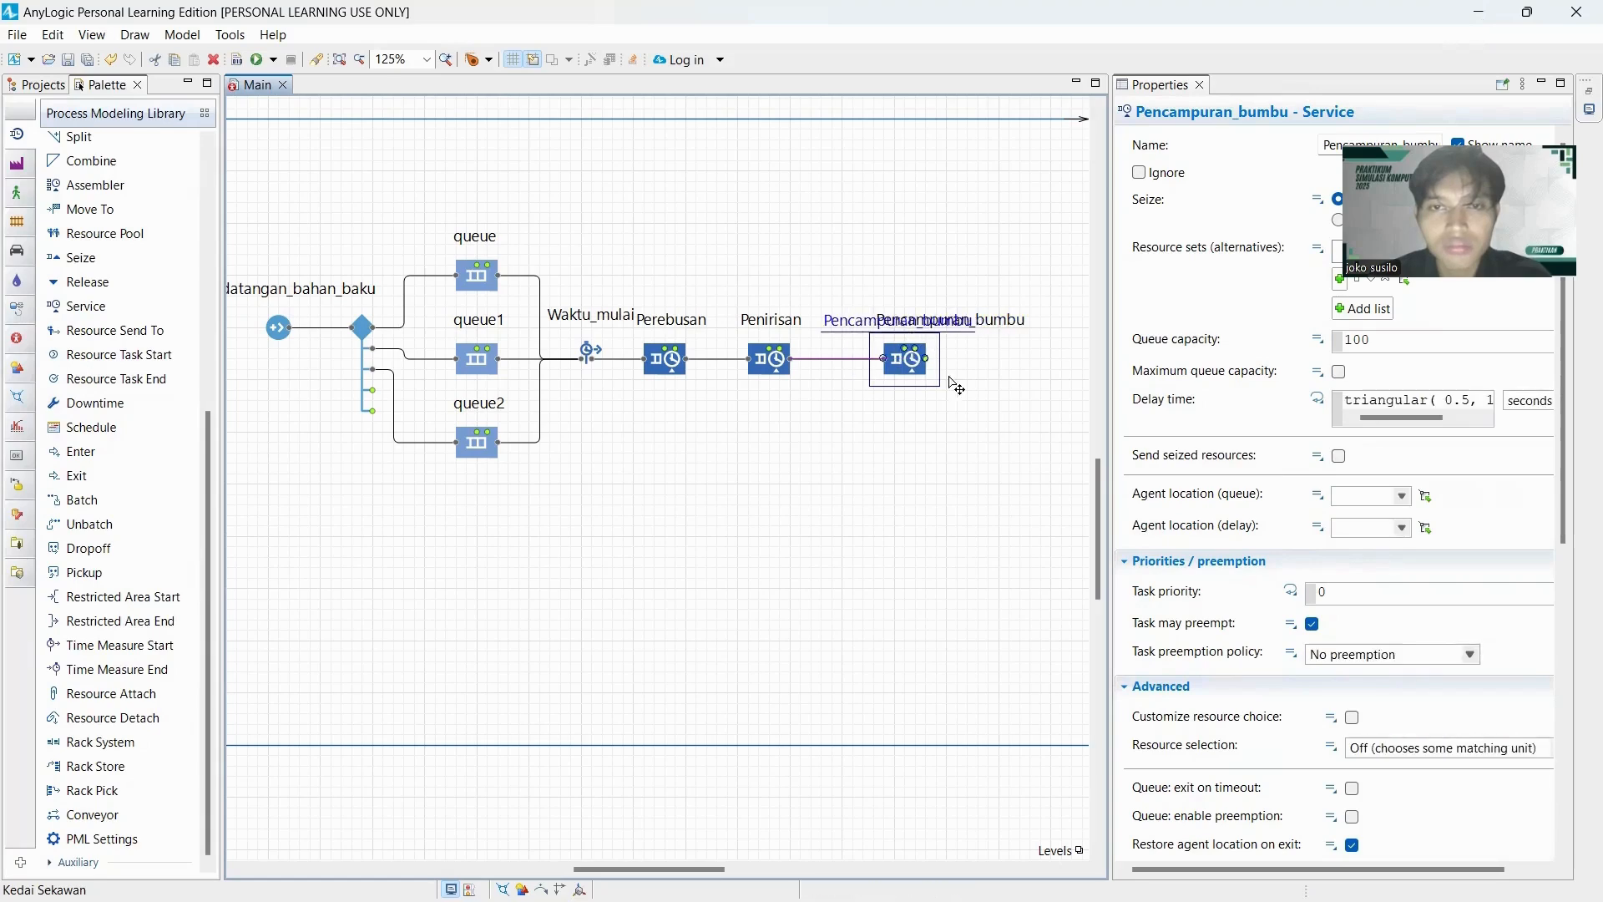
# Add a Service block named Penambahan_topping beyond Pencampuran_bumbu and connect Pencampuran_bumbu's output to its input.
pyautogui.moveTo(695, 873); pyautogui.dragTo(802, 874)
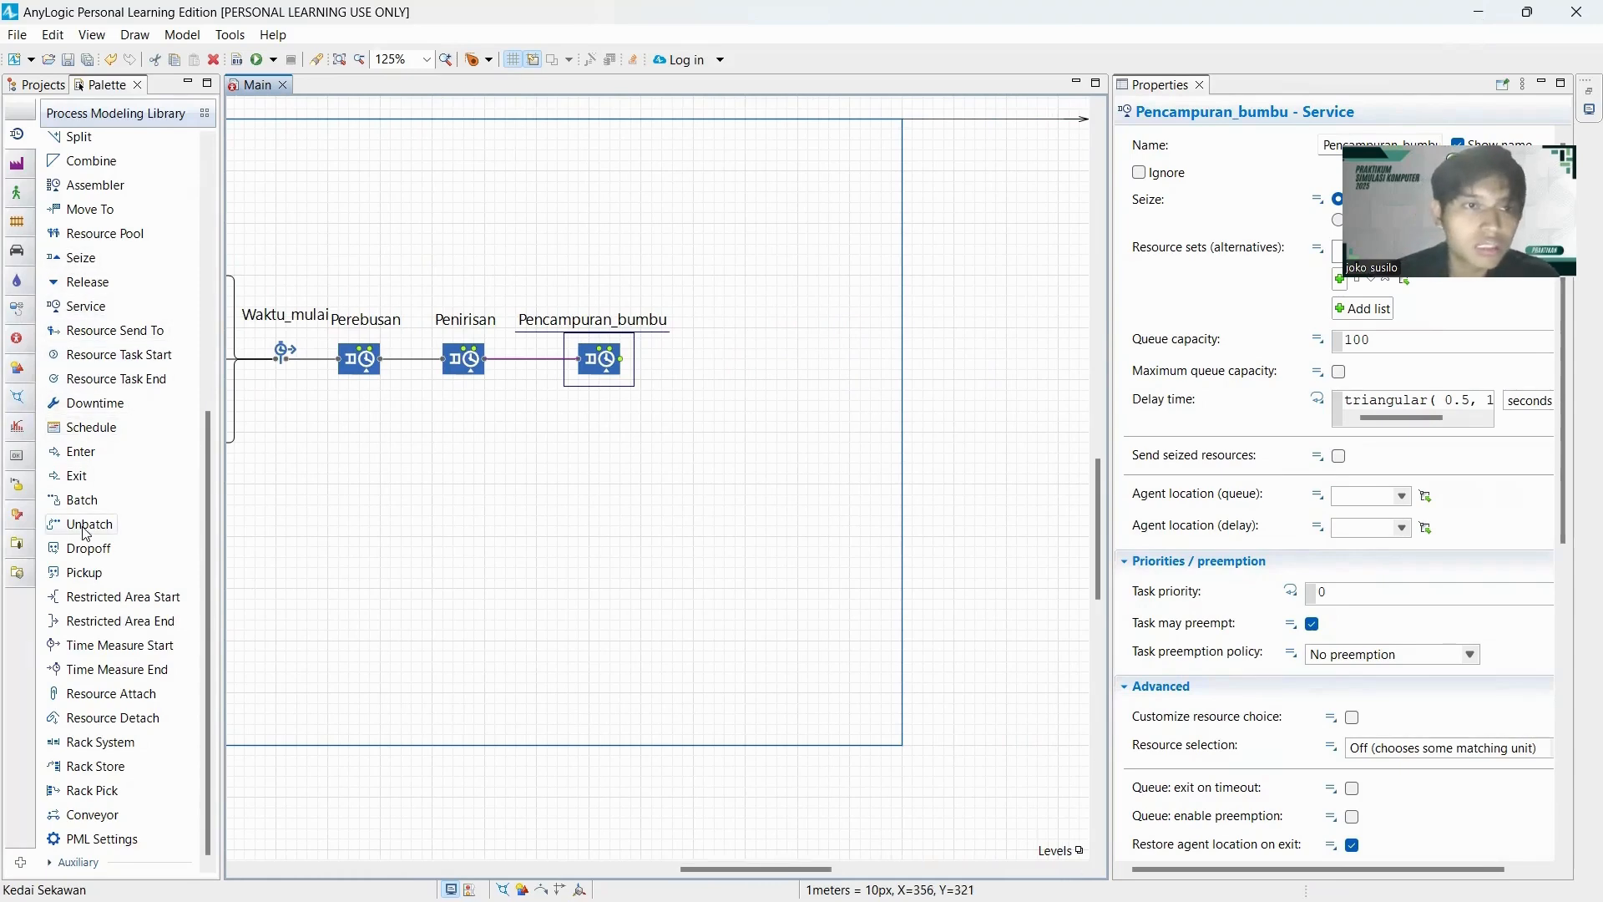
pyautogui.moveTo(86, 305); pyautogui.dragTo(750, 360)
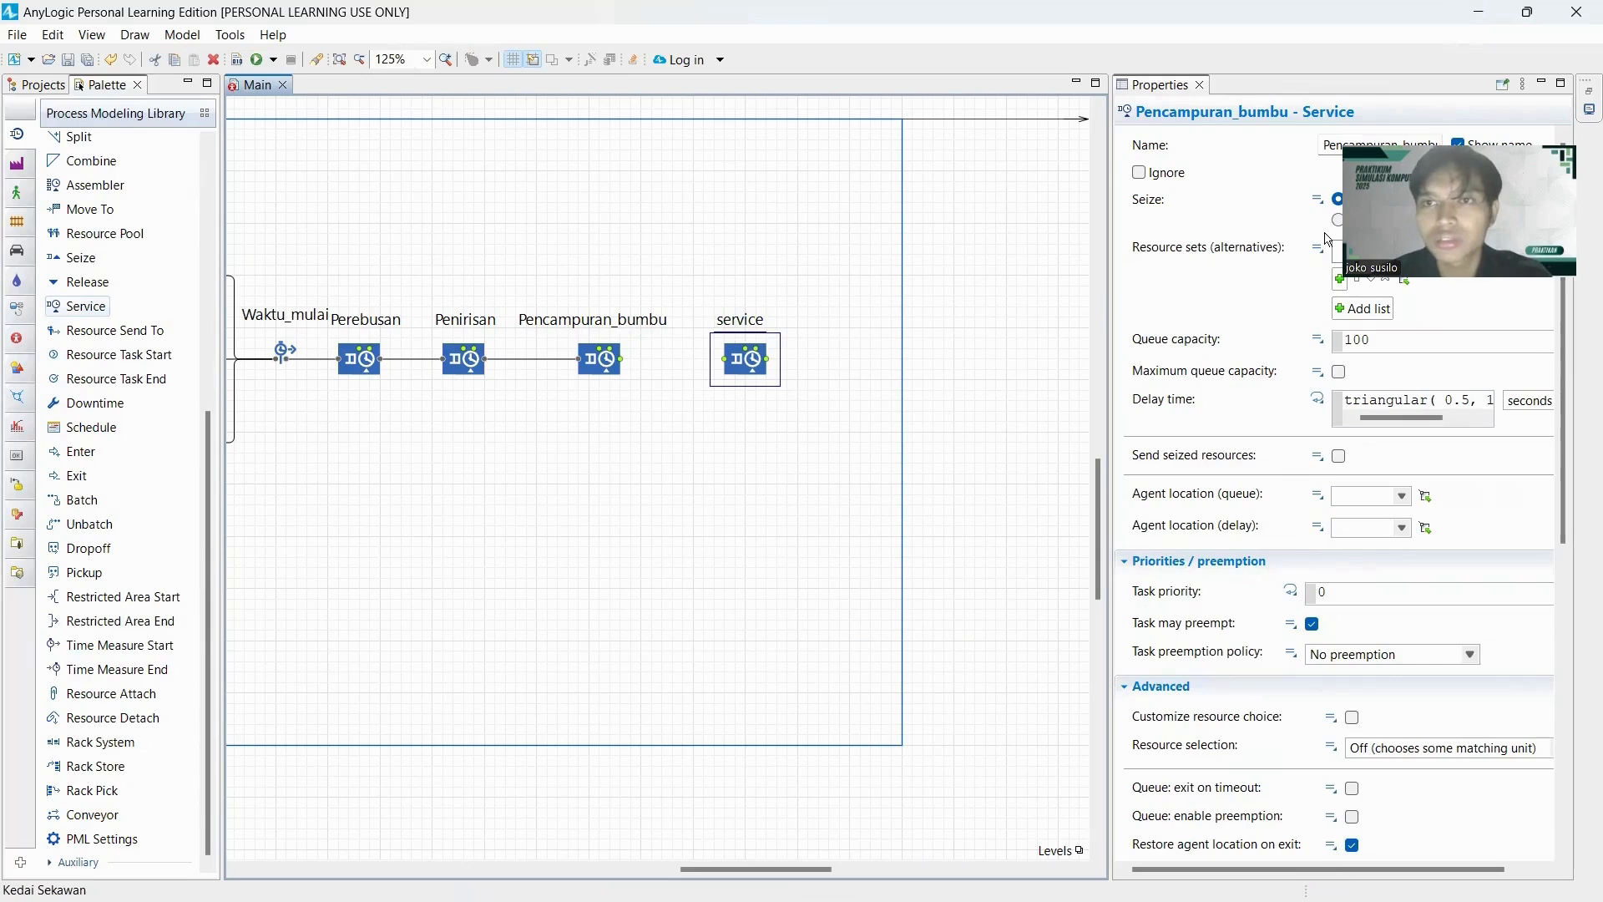
pyautogui.doubleClick(1325, 147)
pyautogui.write('Penambahan_top')
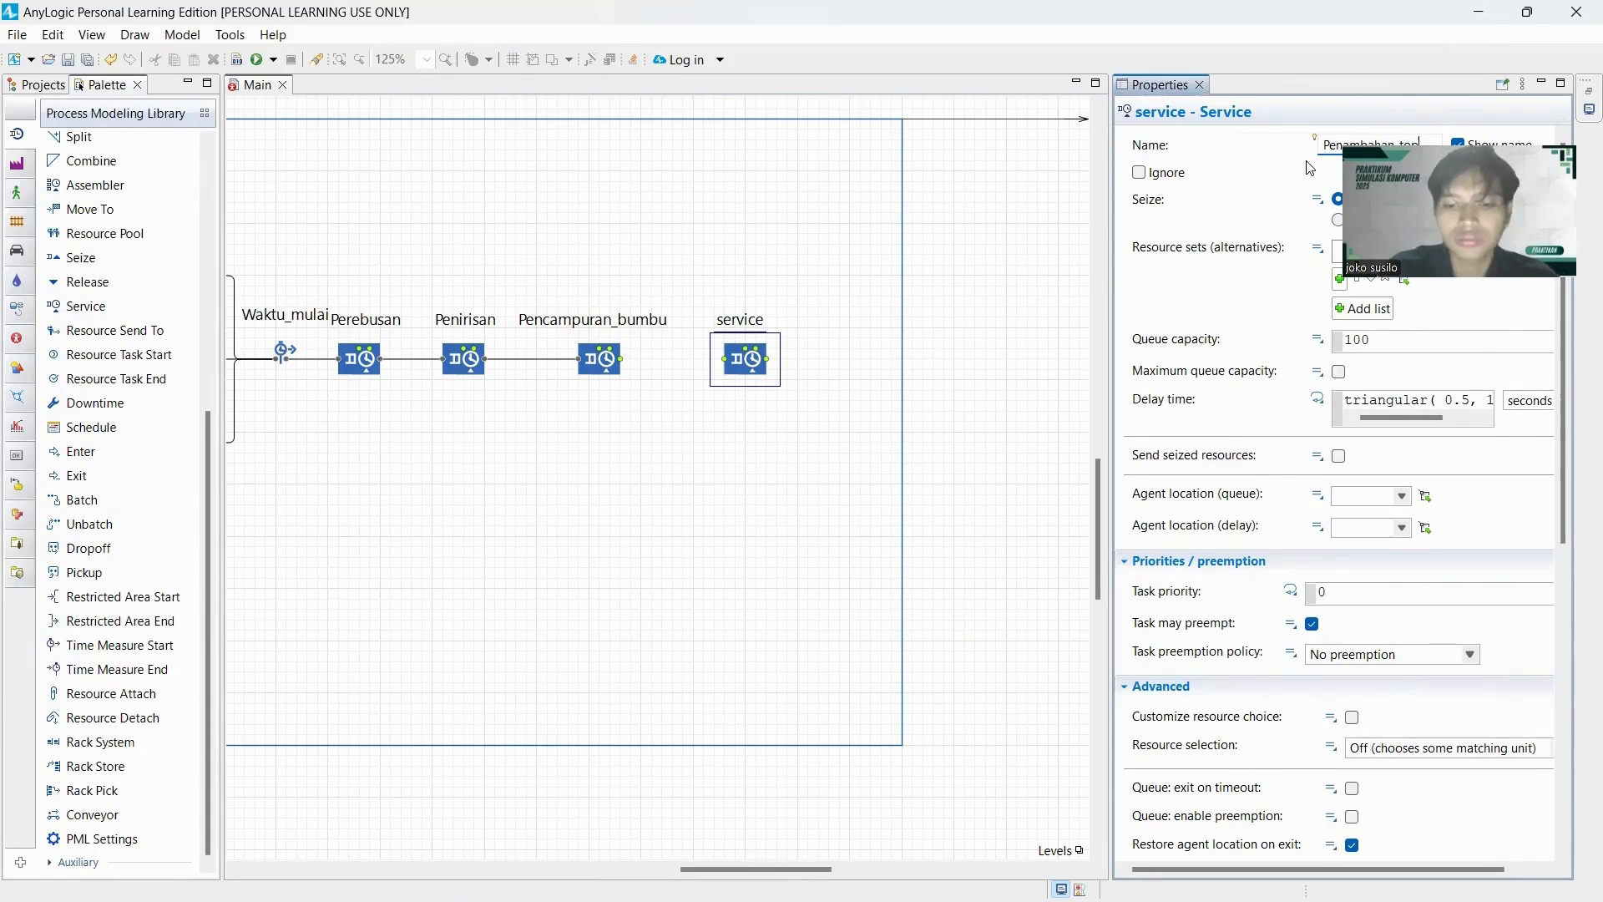
pyautogui.click(759, 432)
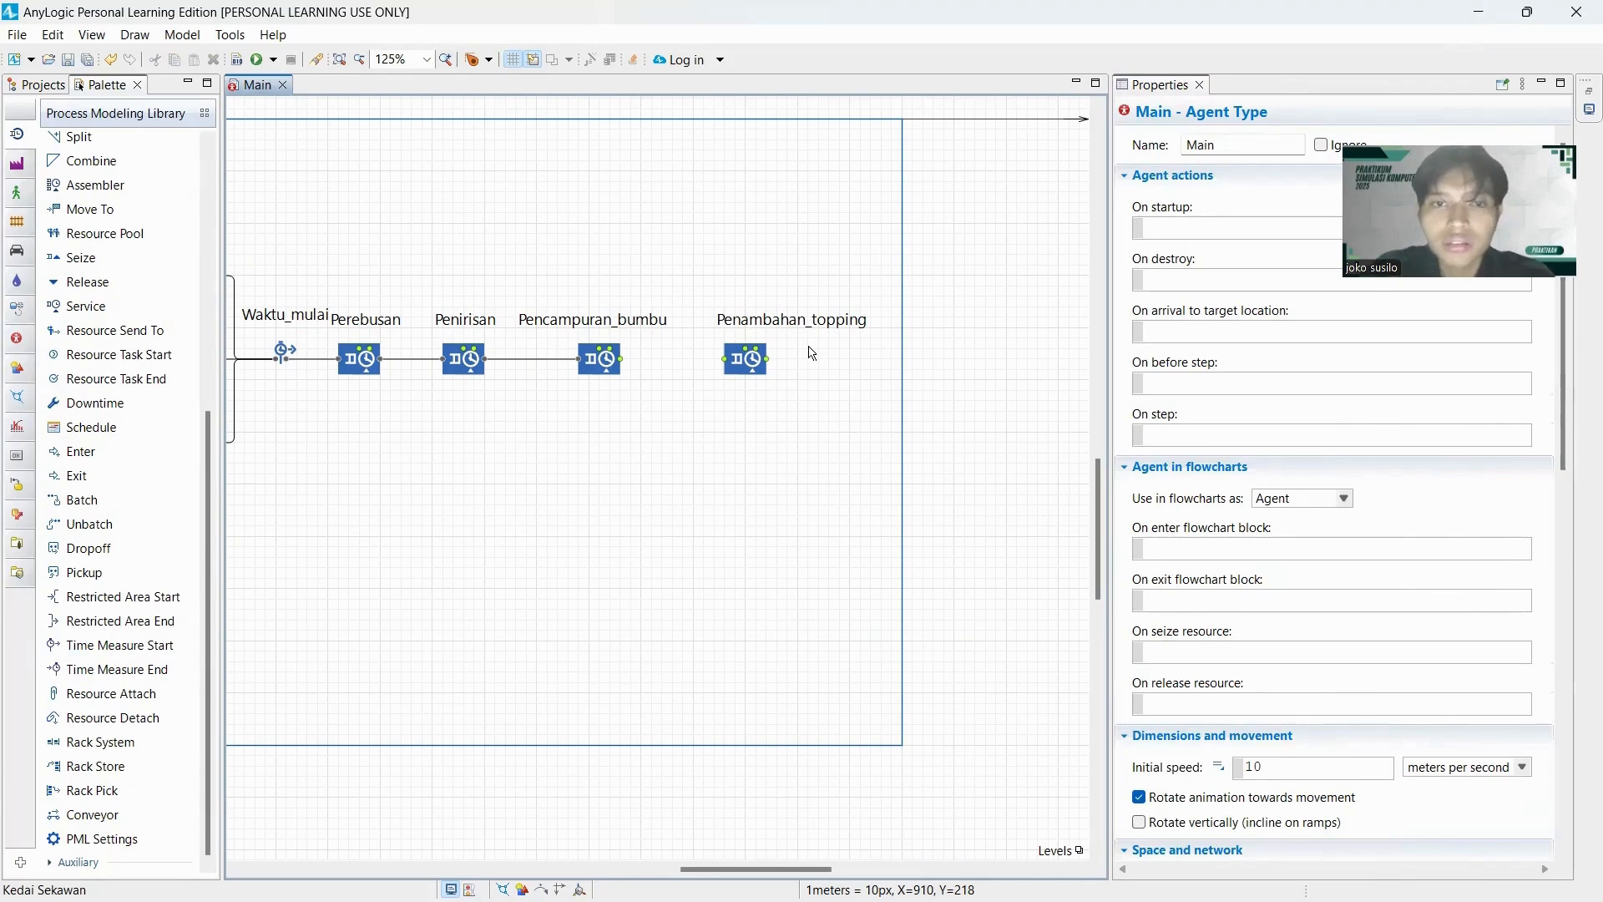
pyautogui.click(624, 362)
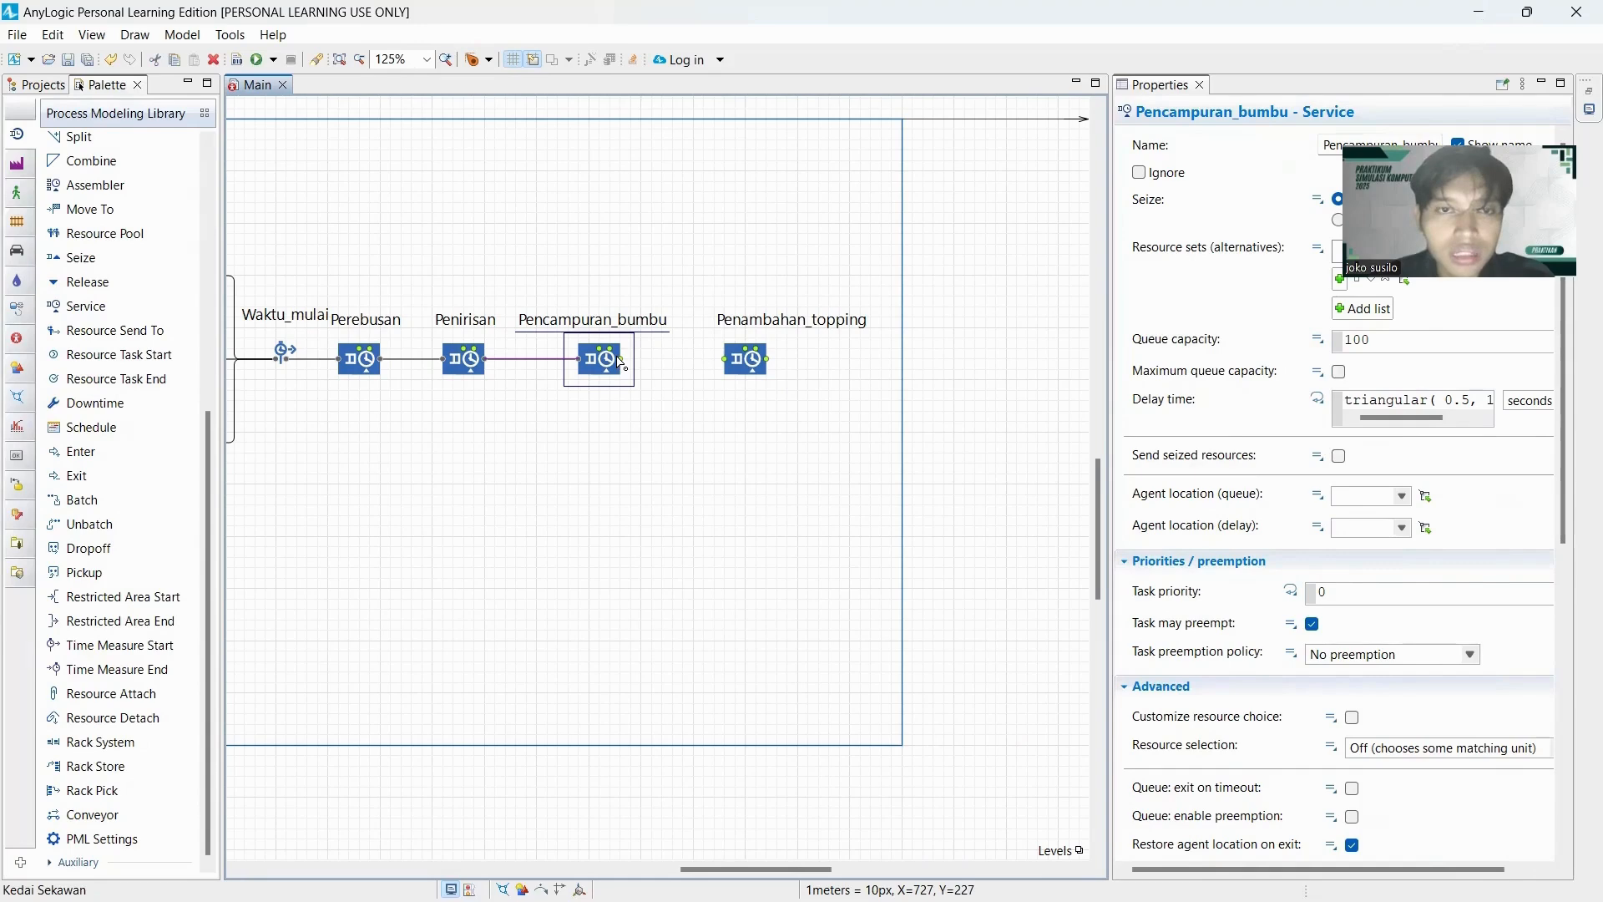
pyautogui.moveTo(622, 361); pyautogui.dragTo(726, 365)
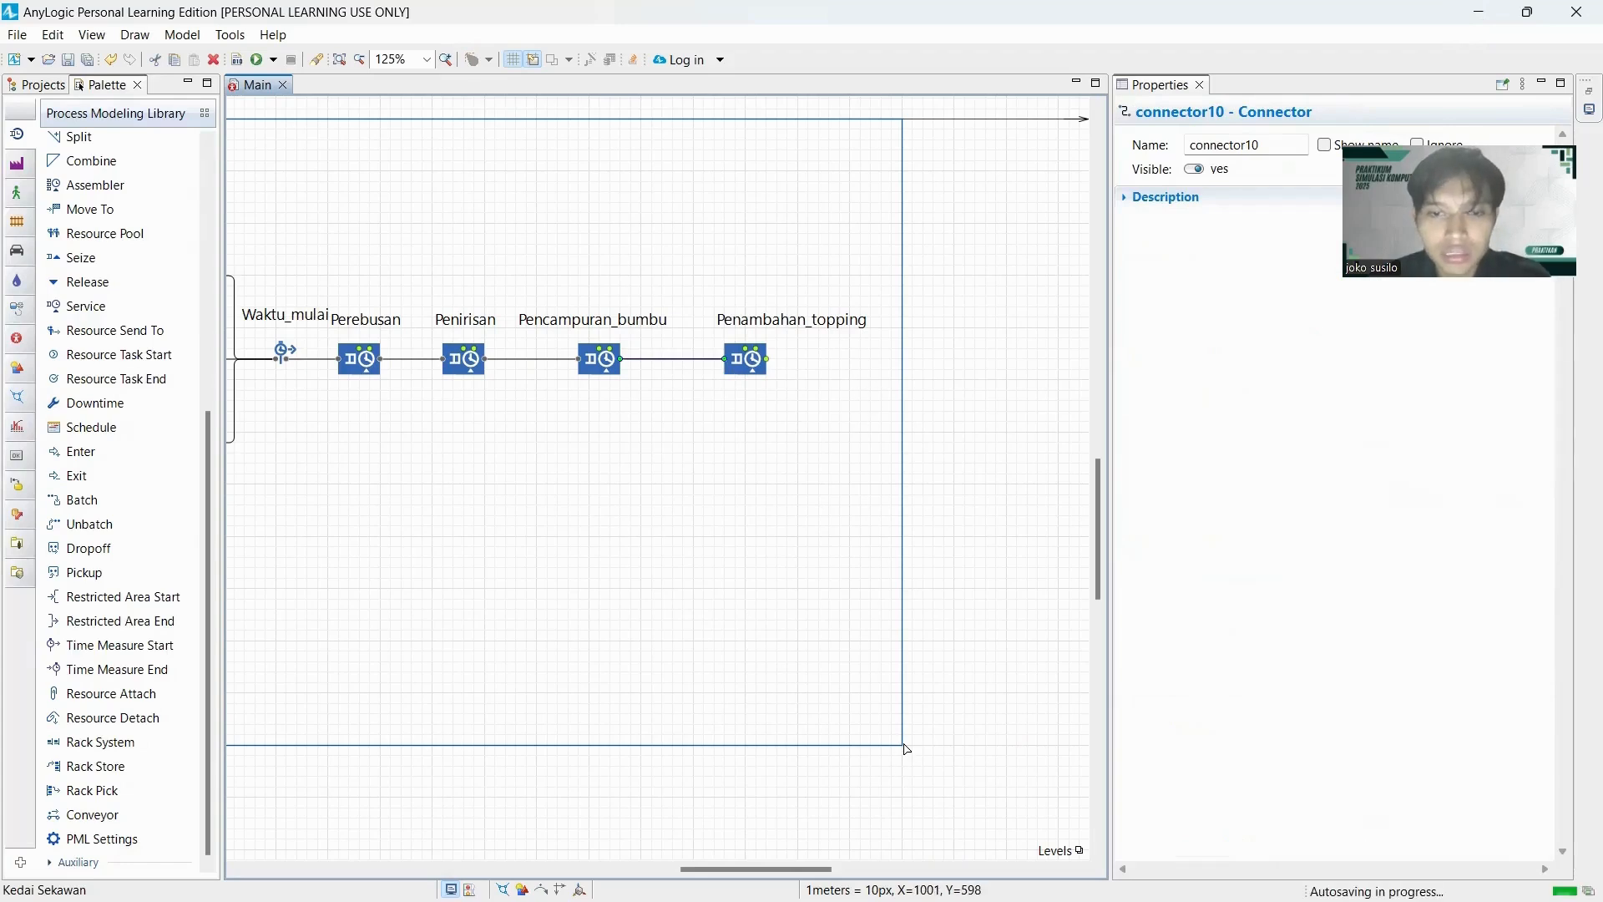
# Widen the frame around the flowchart to a width of 1340.
pyautogui.click(904, 749)
pyautogui.moveTo(902, 743); pyautogui.dragTo(1090, 743)
pyautogui.hscroll(1, 882, 868)
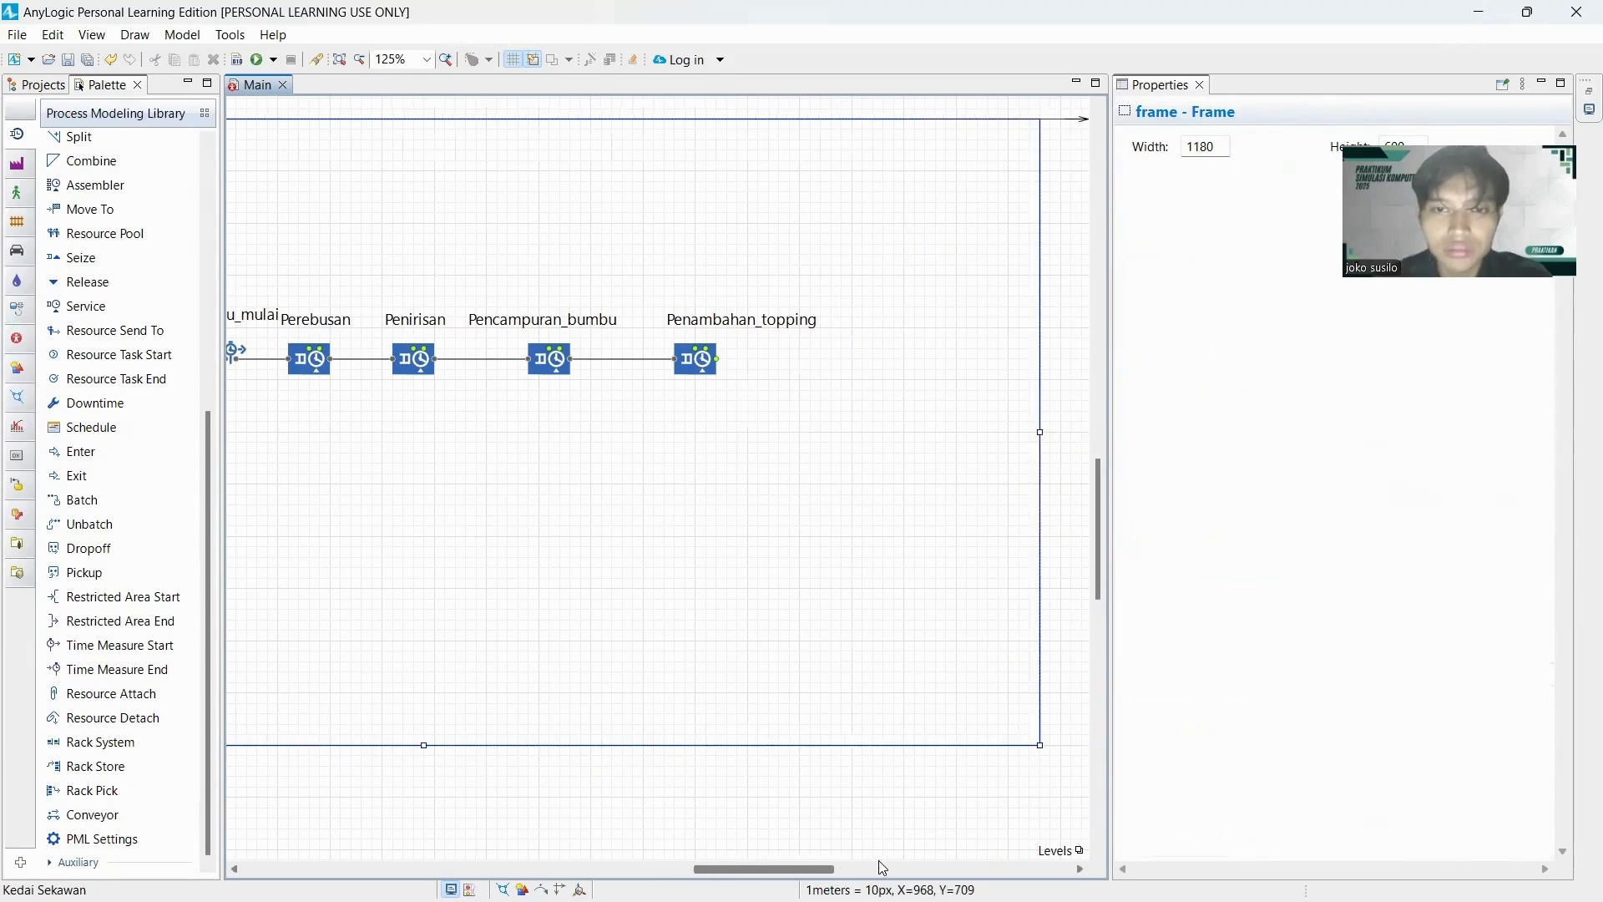
pyautogui.hscroll(5, 883, 868)
pyautogui.moveTo(821, 741); pyautogui.dragTo(946, 743)
# Centre the label of the Penambahan_topping block above its icon.
pyautogui.moveTo(760, 870); pyautogui.dragTo(631, 858)
pyautogui.scroll(-2, 810, 658)
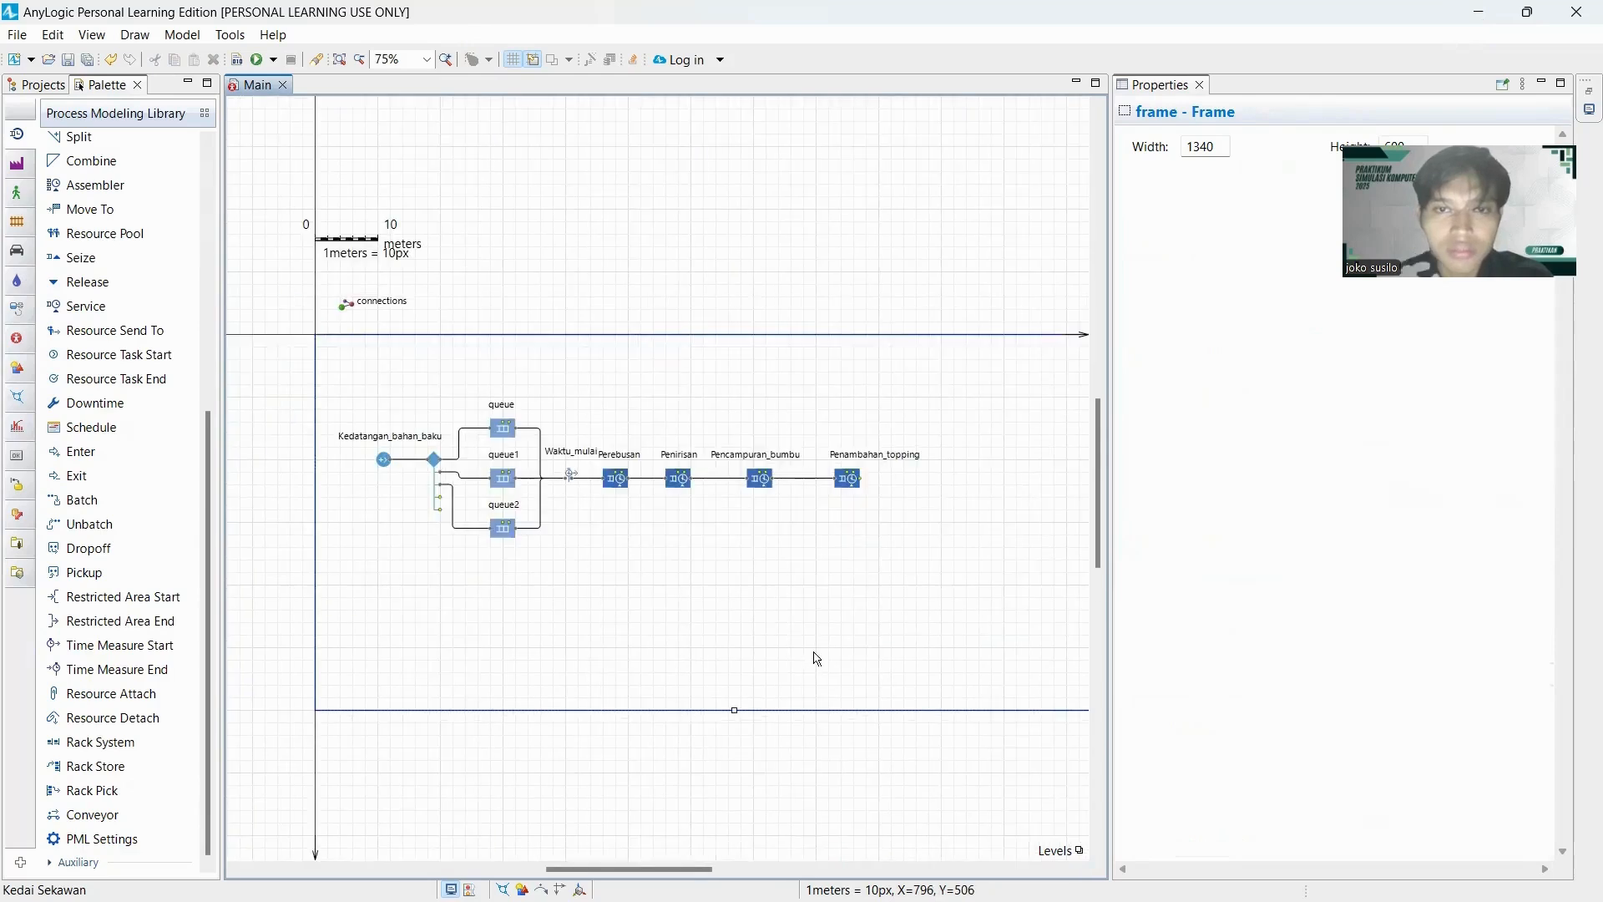
pyautogui.moveTo(634, 868); pyautogui.dragTo(673, 869)
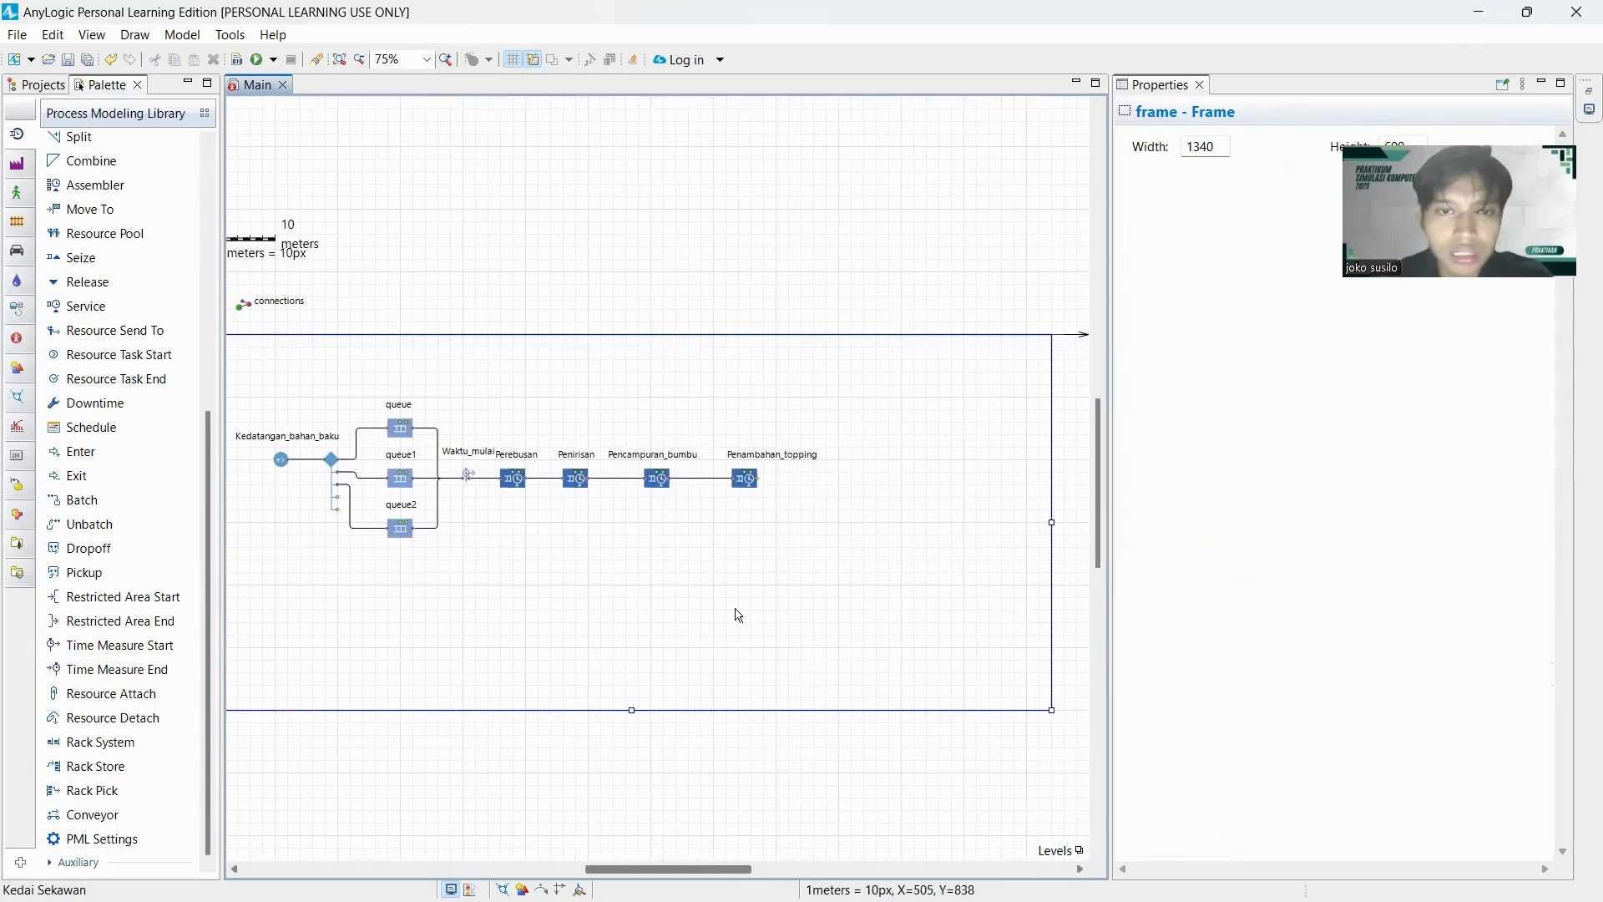
pyautogui.click(751, 482)
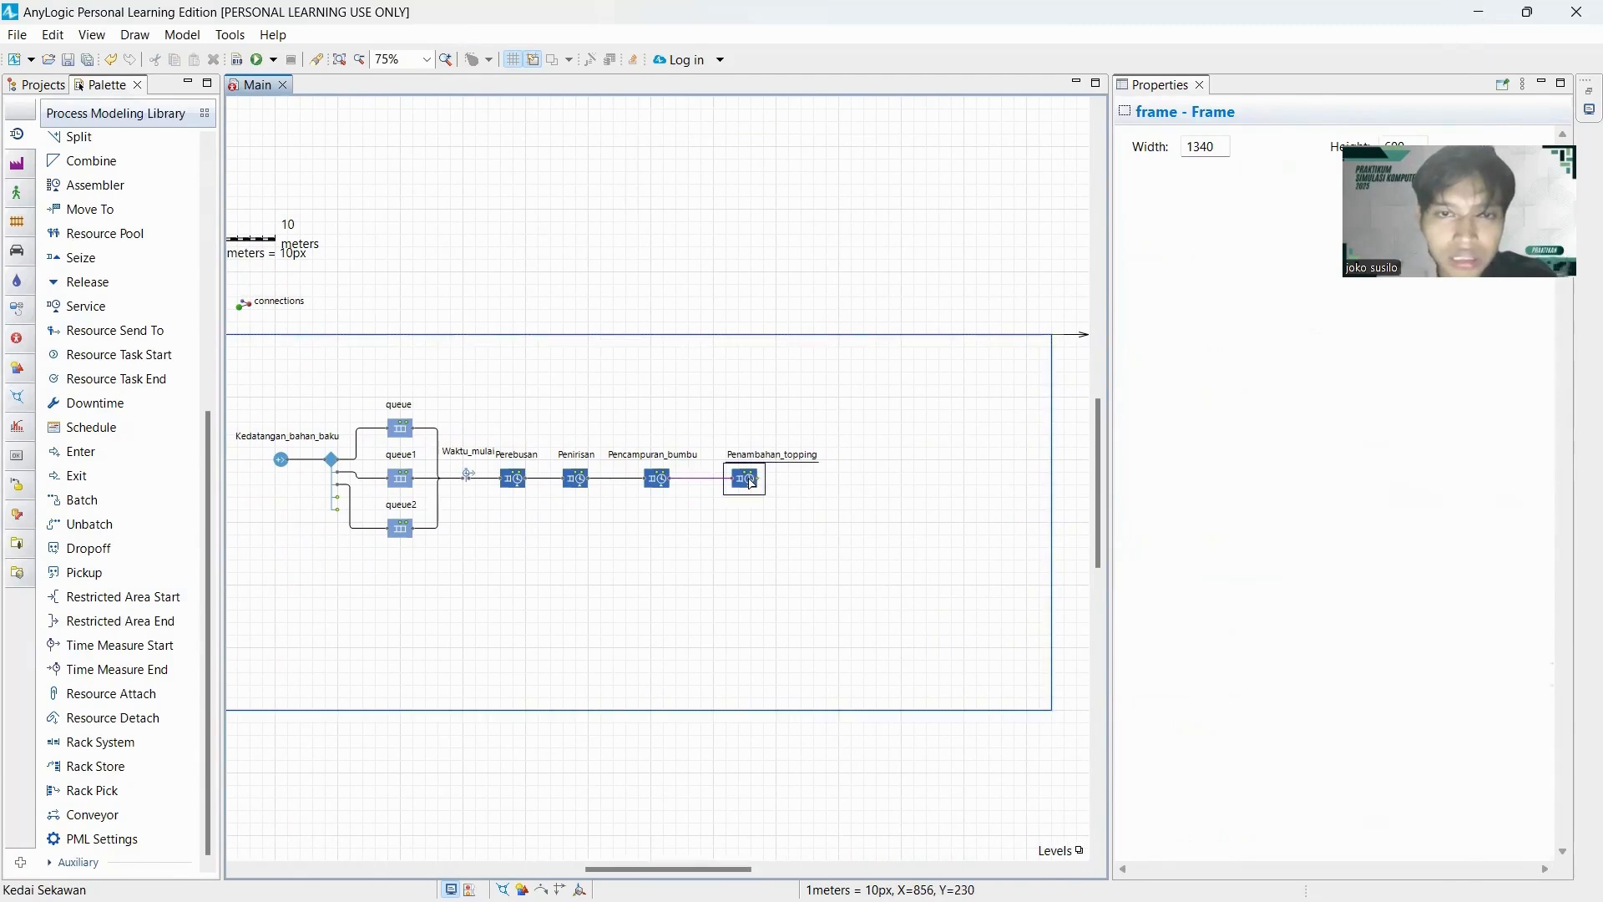
pyautogui.moveTo(763, 460); pyautogui.dragTo(749, 464)
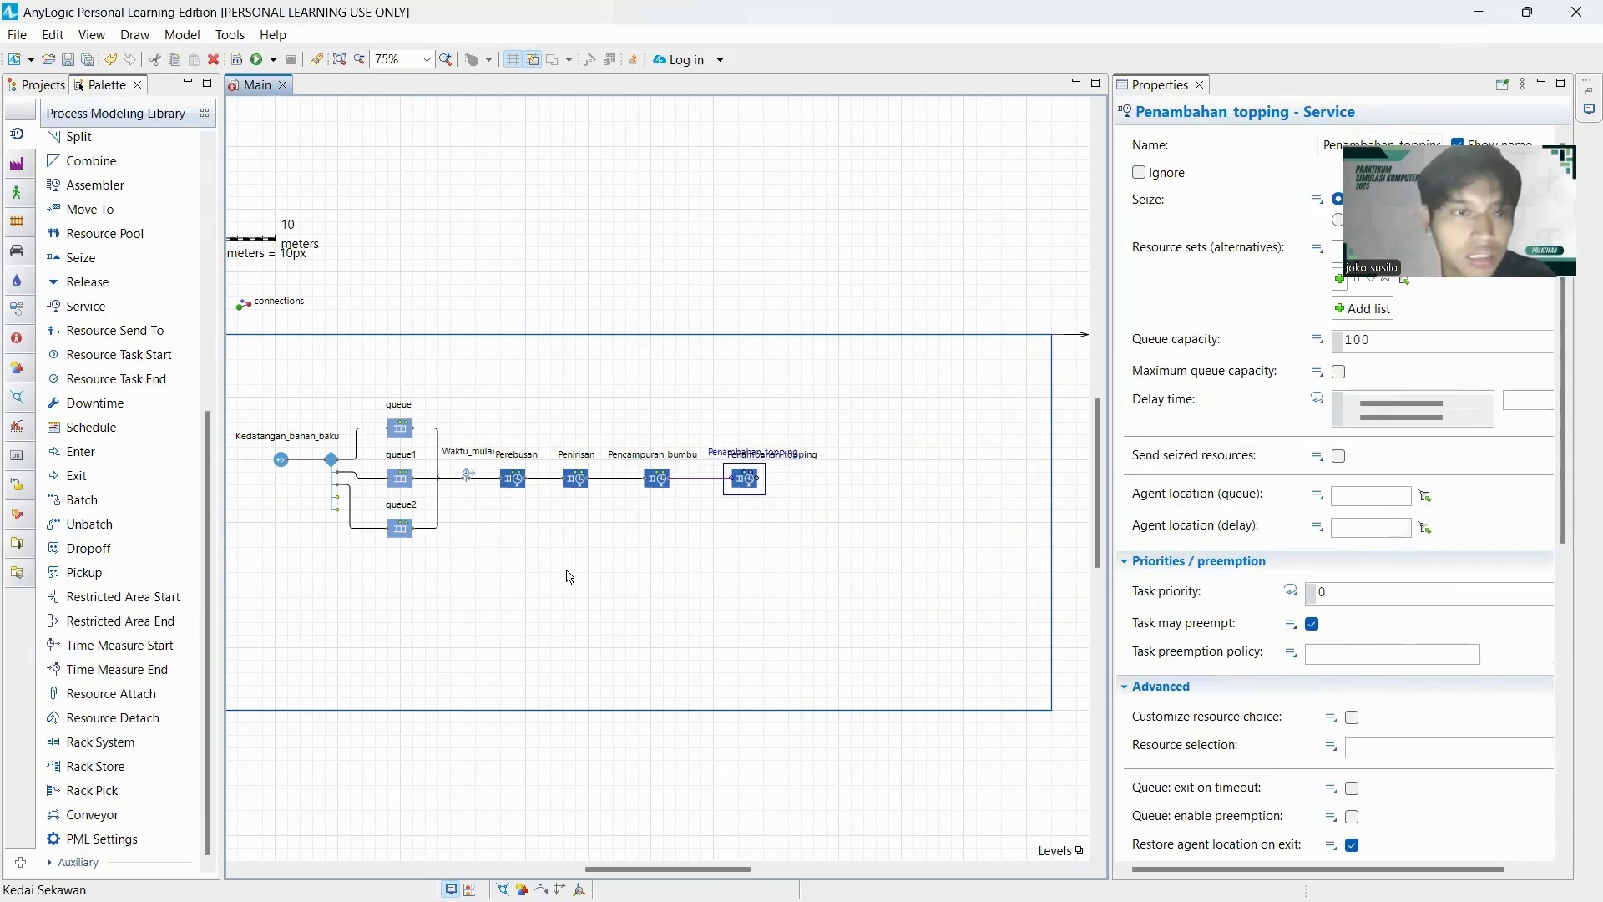
# Add a Time Measure End block named Waktu_toatal connected after Penambahan_topping.
pyautogui.scroll(4, 136, 530)
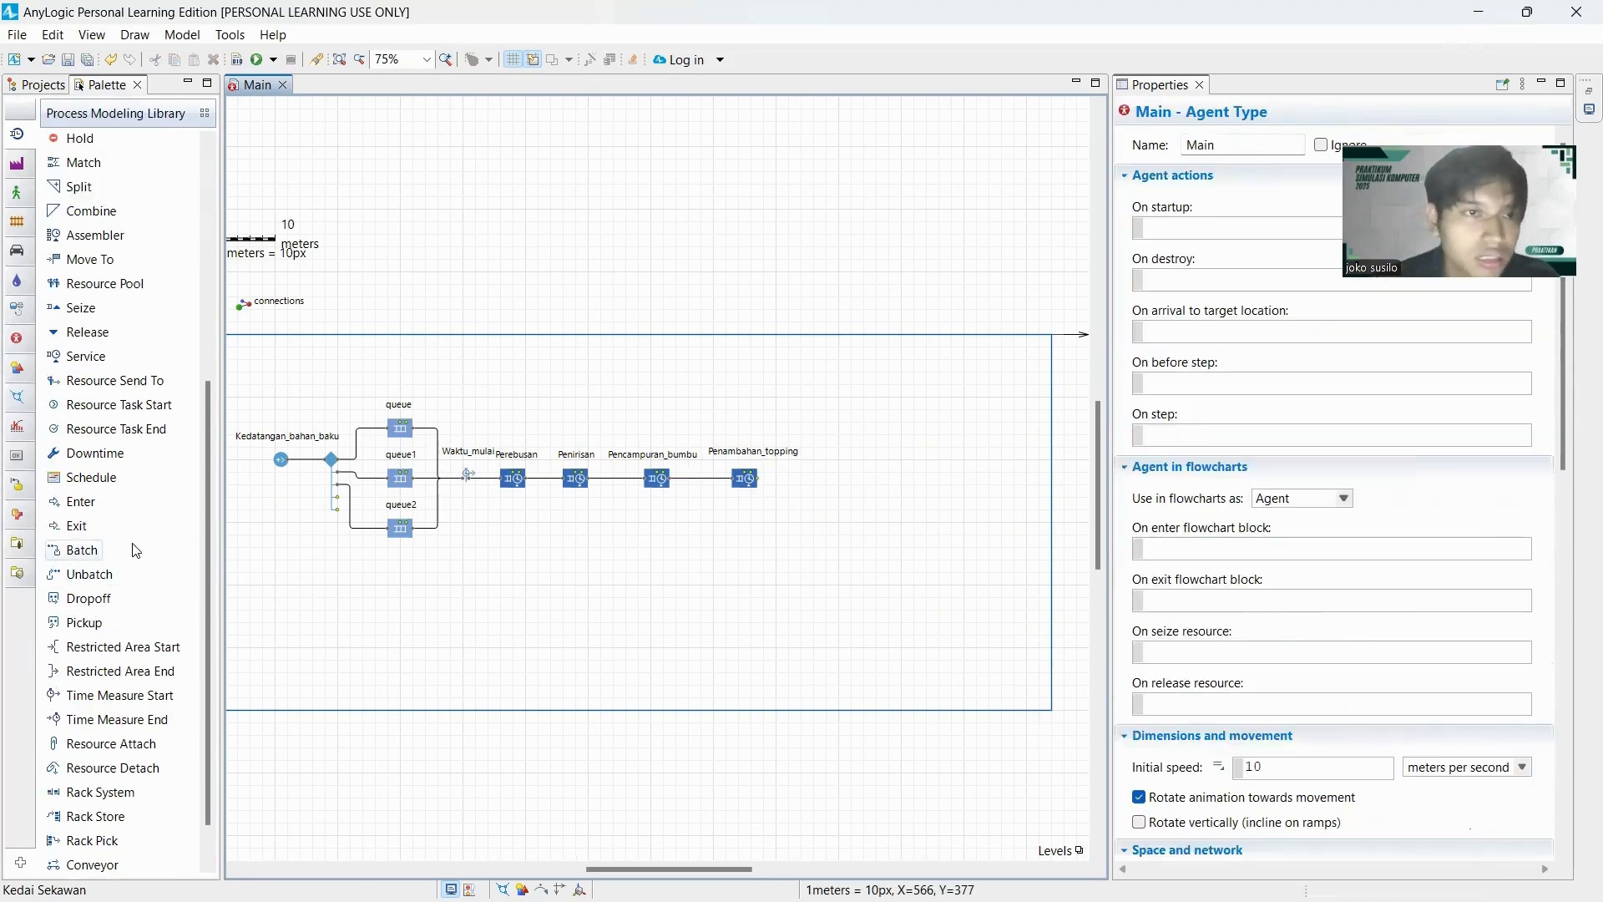
pyautogui.scroll(-4, 96, 459)
pyautogui.moveTo(115, 673); pyautogui.dragTo(801, 482)
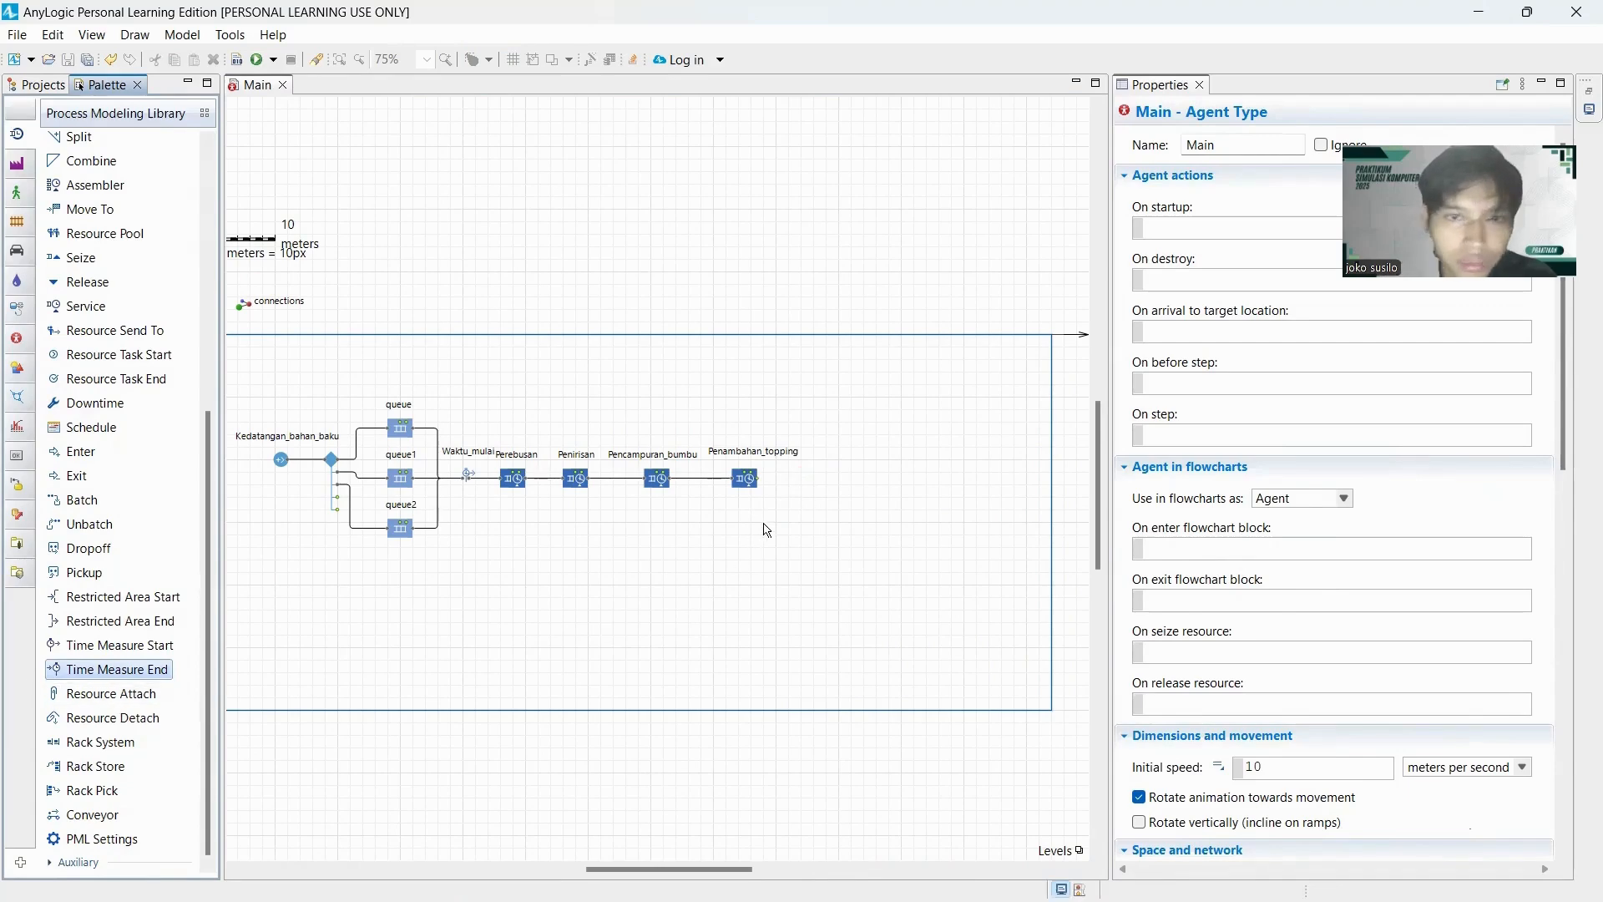
pyautogui.scroll(1, 763, 521)
pyautogui.moveTo(117, 670); pyautogui.dragTo(815, 461)
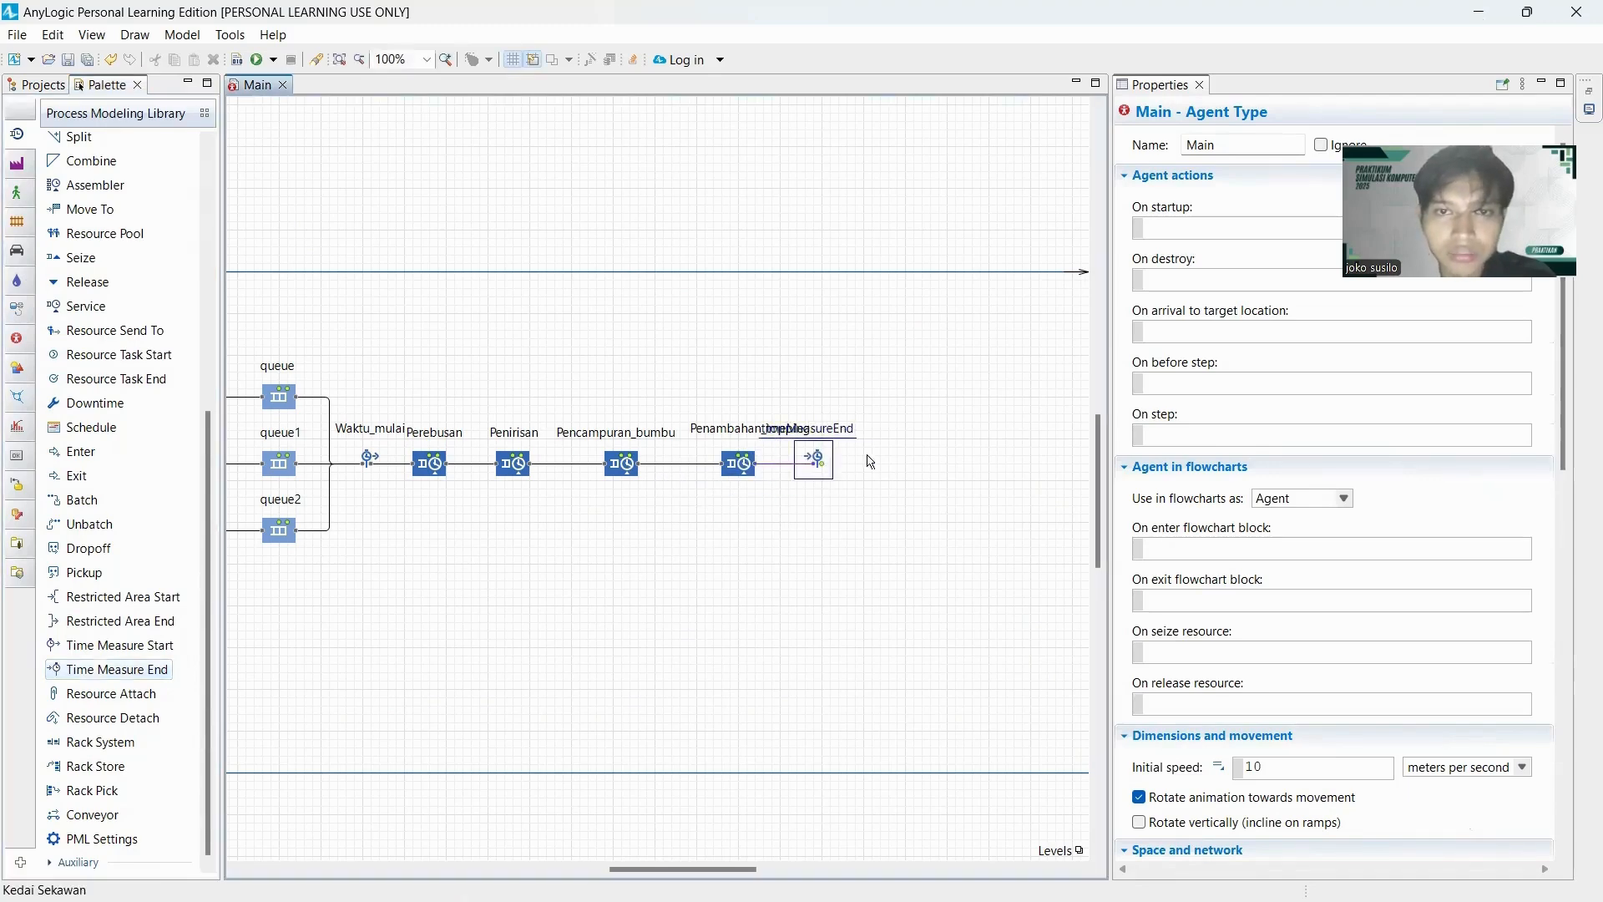
pyautogui.doubleClick(1328, 144)
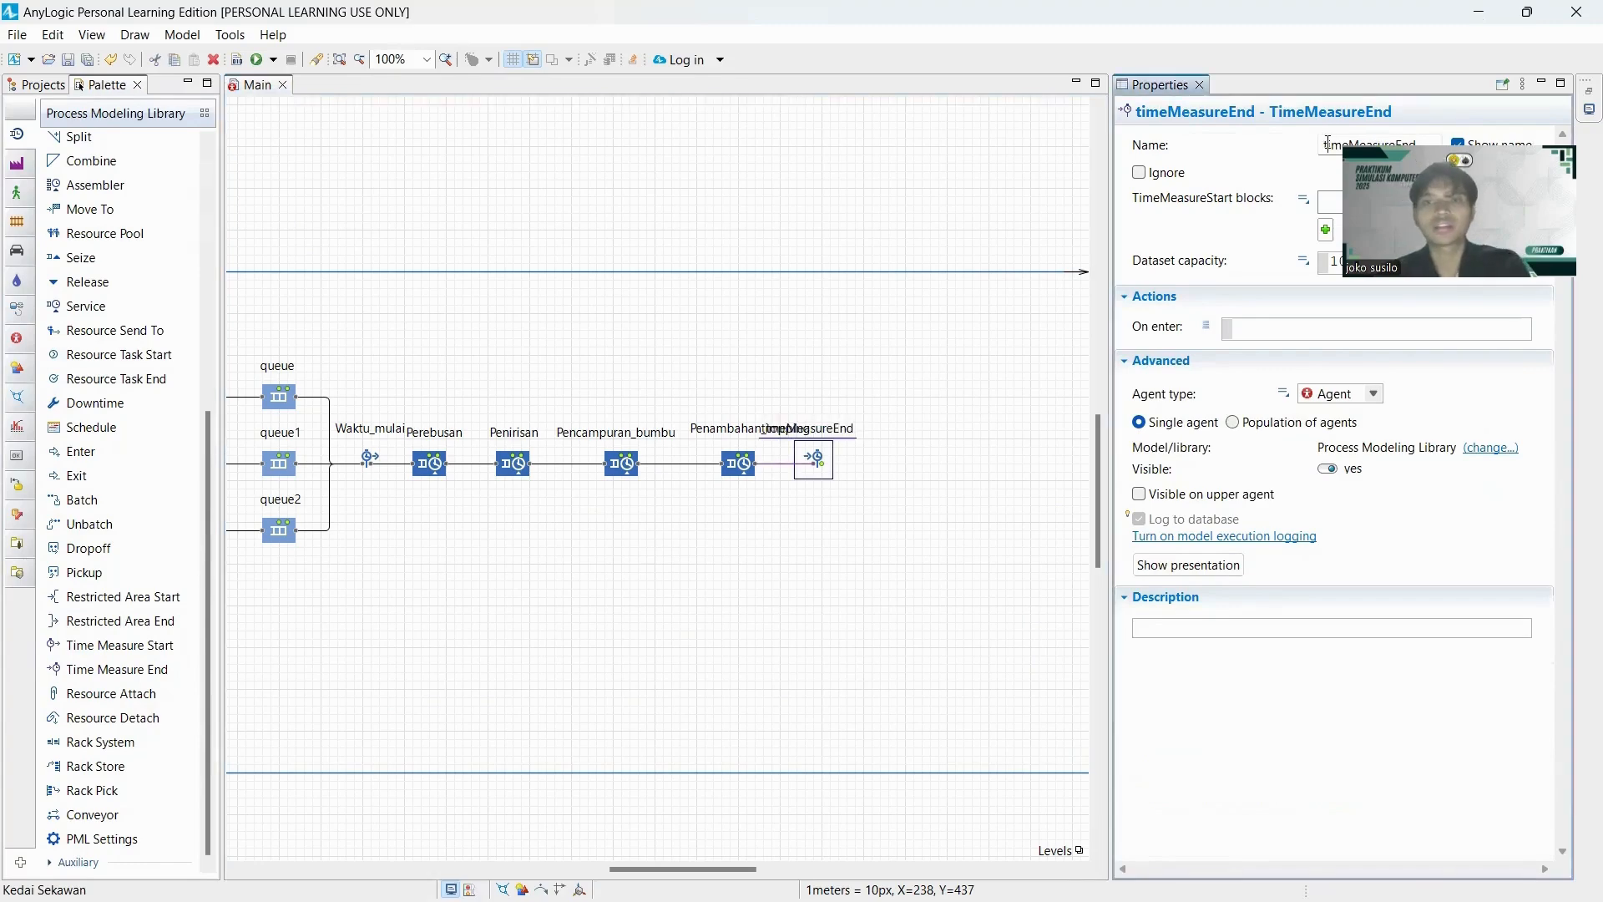
pyautogui.write('Waktu_toatal')
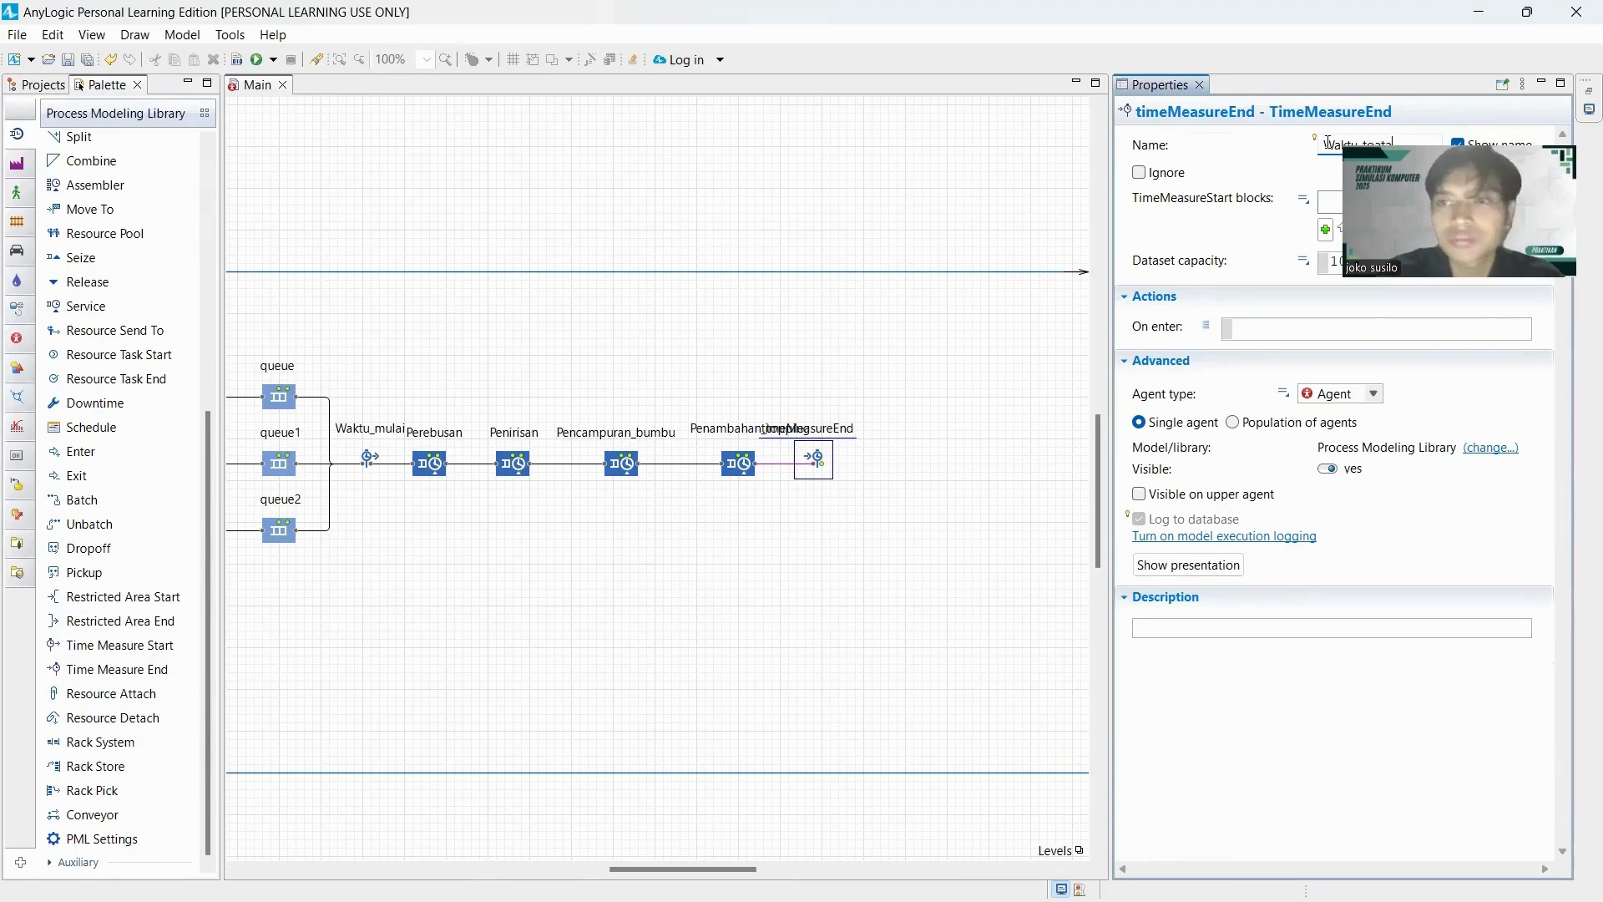
pyautogui.click(842, 499)
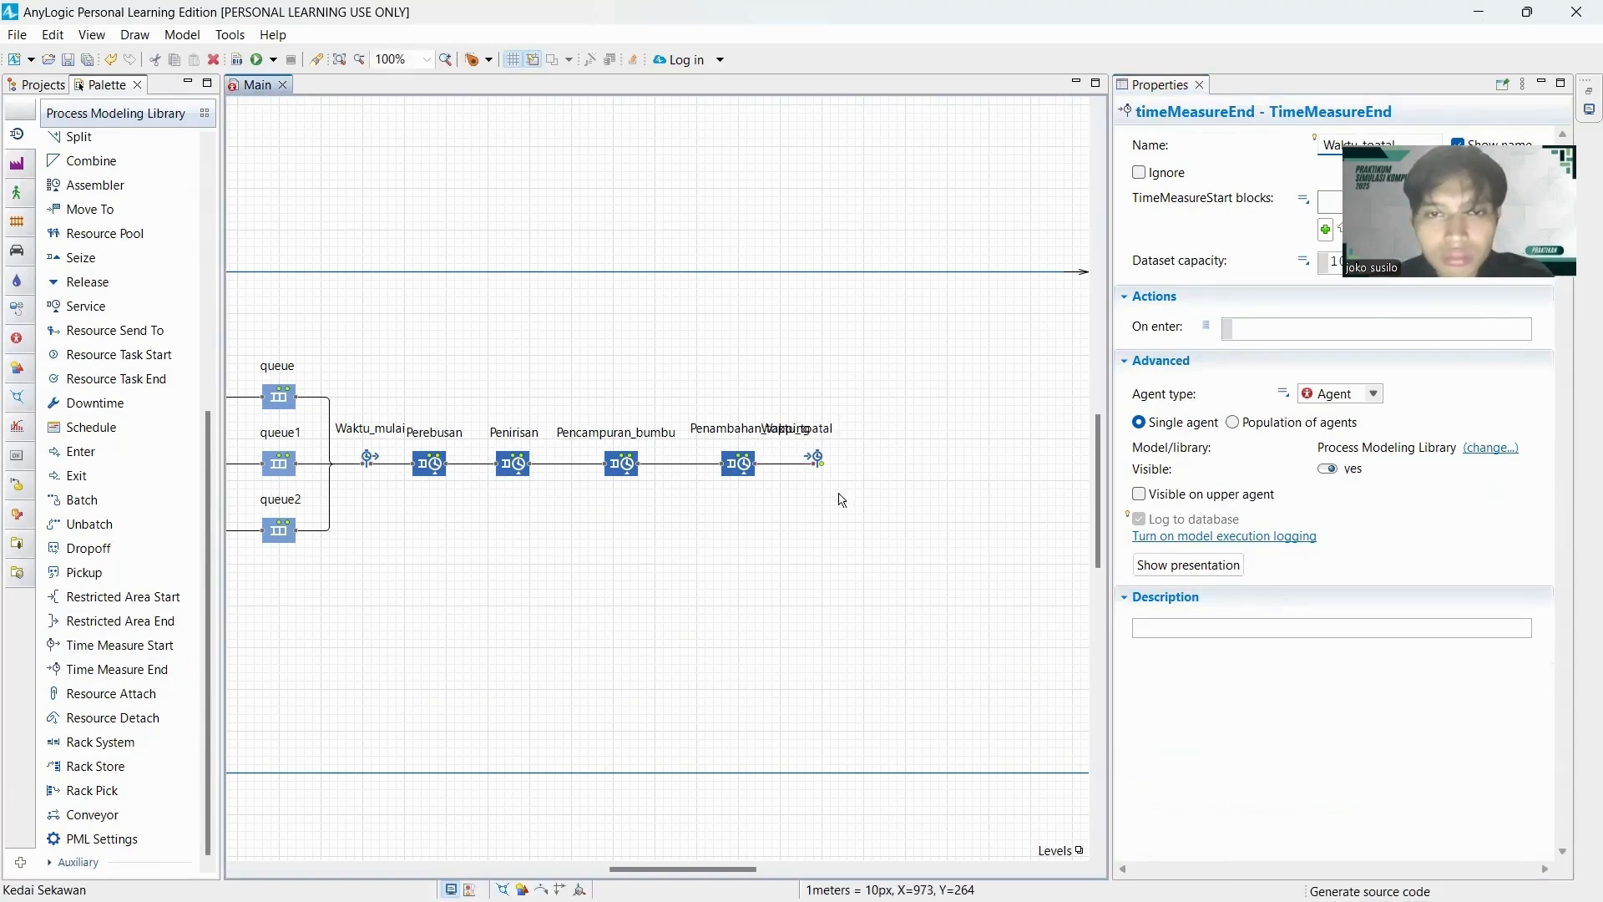
# Move Waktu_toatal farther away from Penambahan_topping and centre its label above its icon.
pyautogui.click(841, 499)
pyautogui.scroll(1, 841, 498)
pyautogui.moveTo(814, 456); pyautogui.dragTo(906, 461)
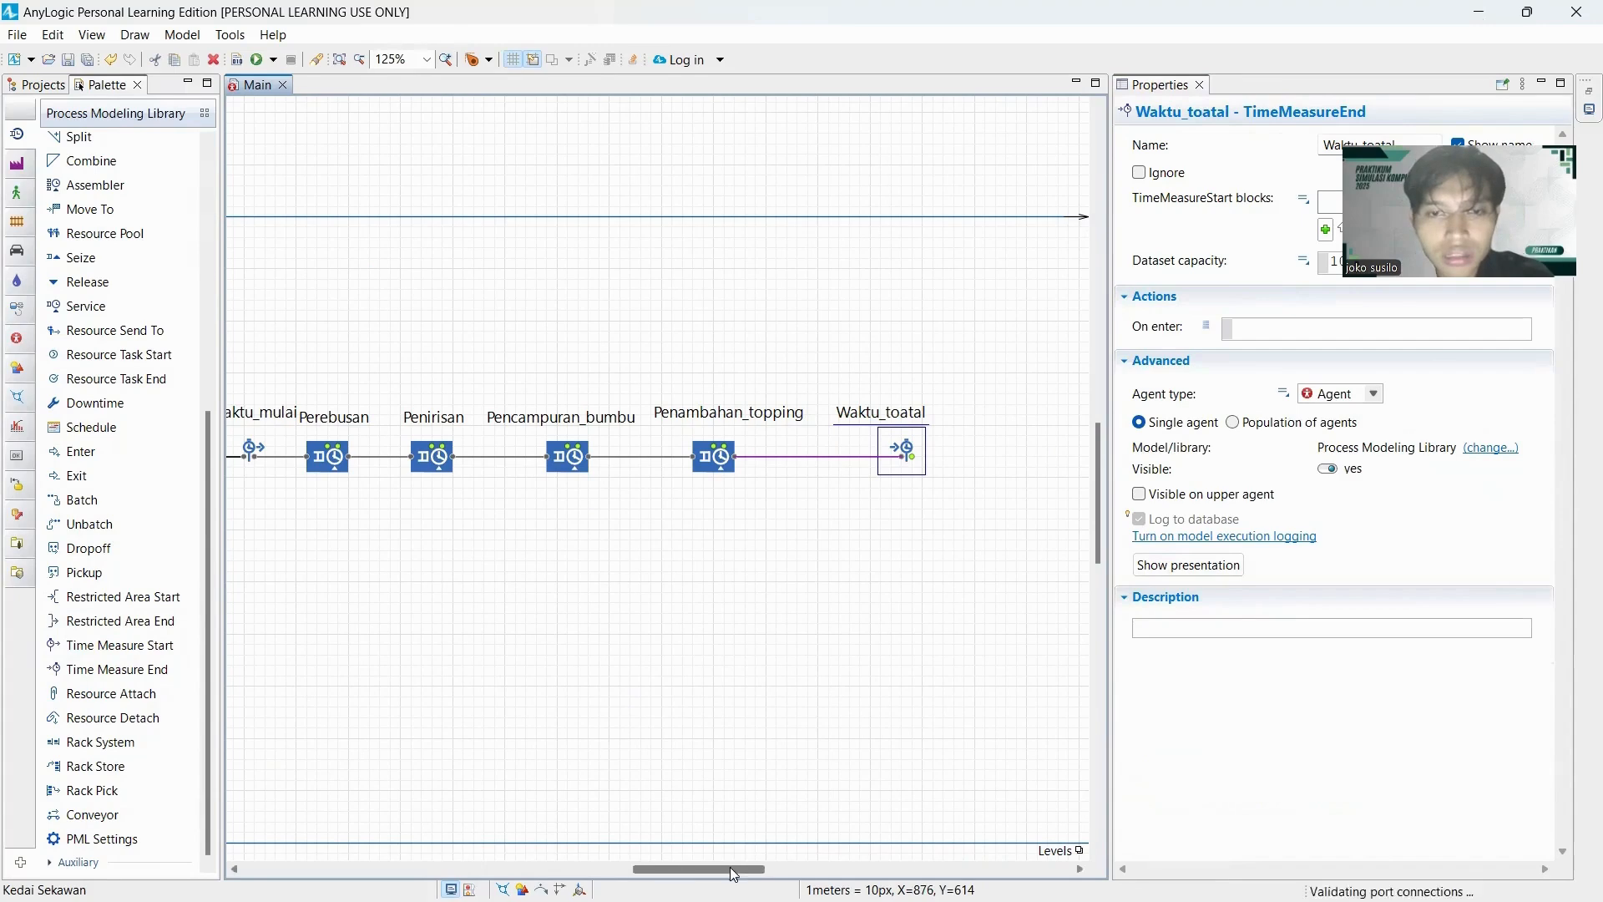
pyautogui.hscroll(5, 777, 709)
pyautogui.click(632, 375)
pyautogui.click(689, 435)
pyautogui.moveTo(667, 413); pyautogui.dragTo(689, 413)
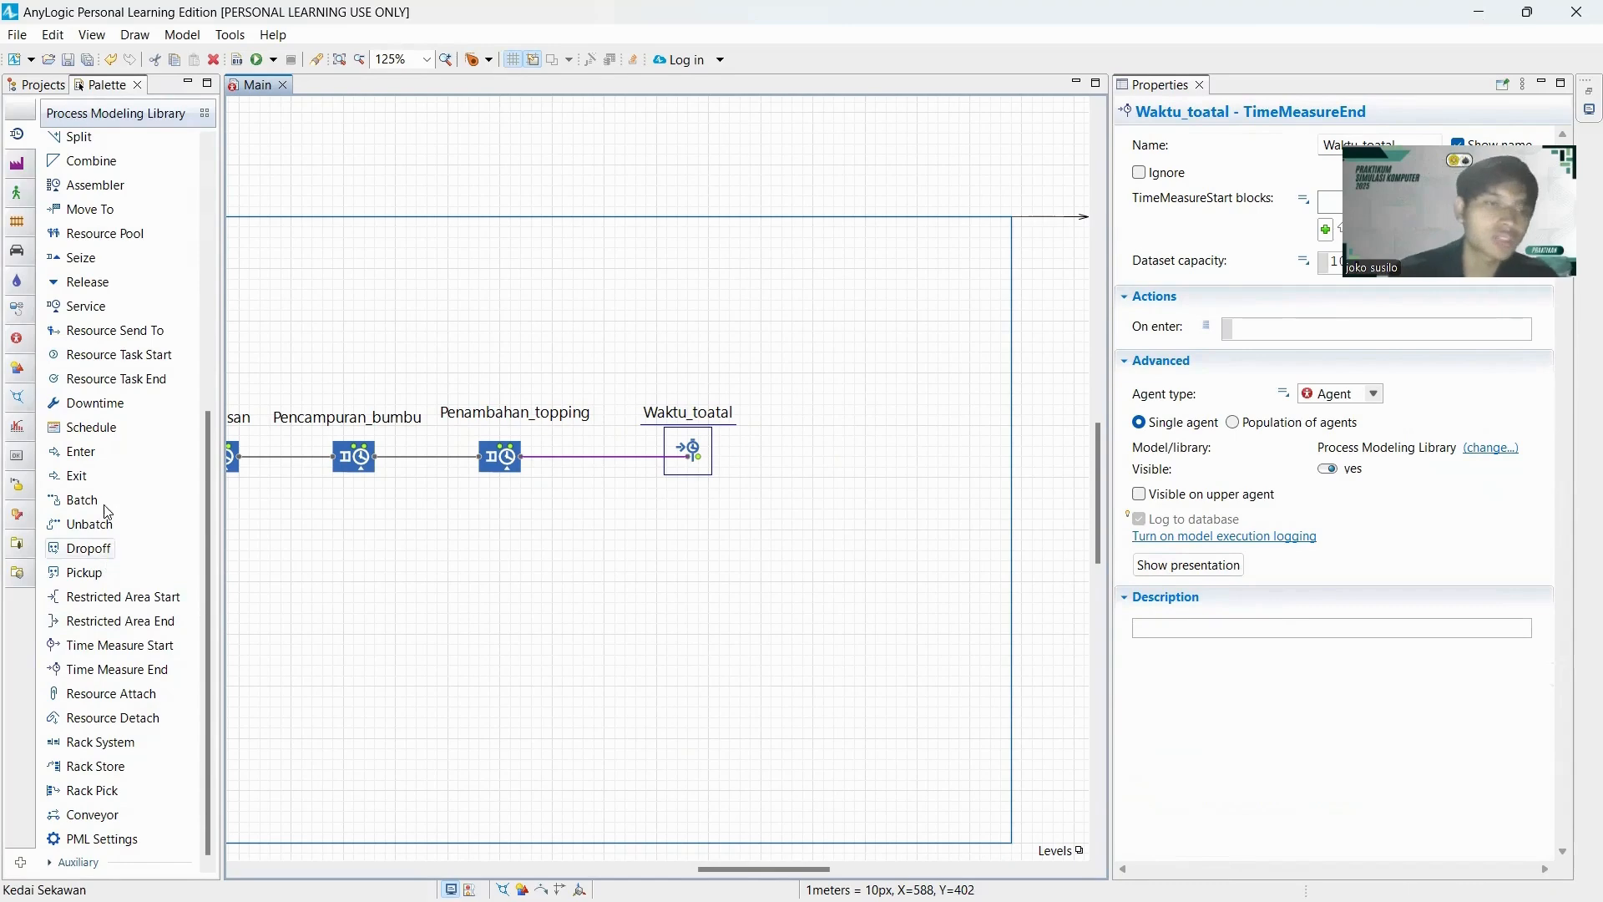
# Add a Sink block connected to the output of Waktu_toatal.
pyautogui.scroll(5, 100, 381)
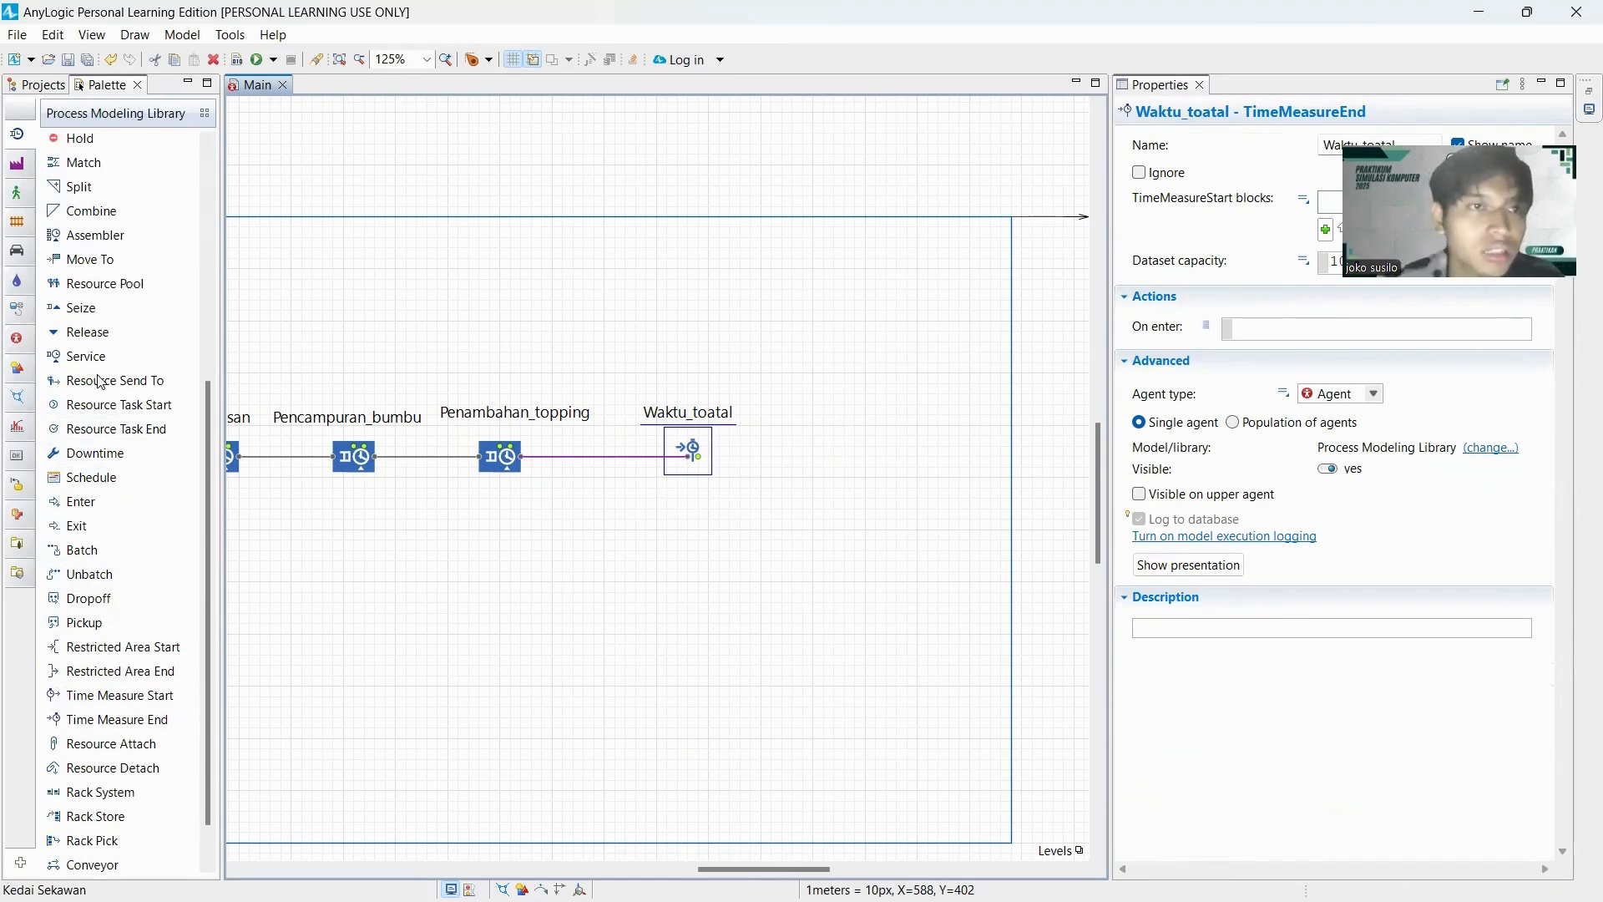
pyautogui.moveTo(66, 325); pyautogui.dragTo(789, 469)
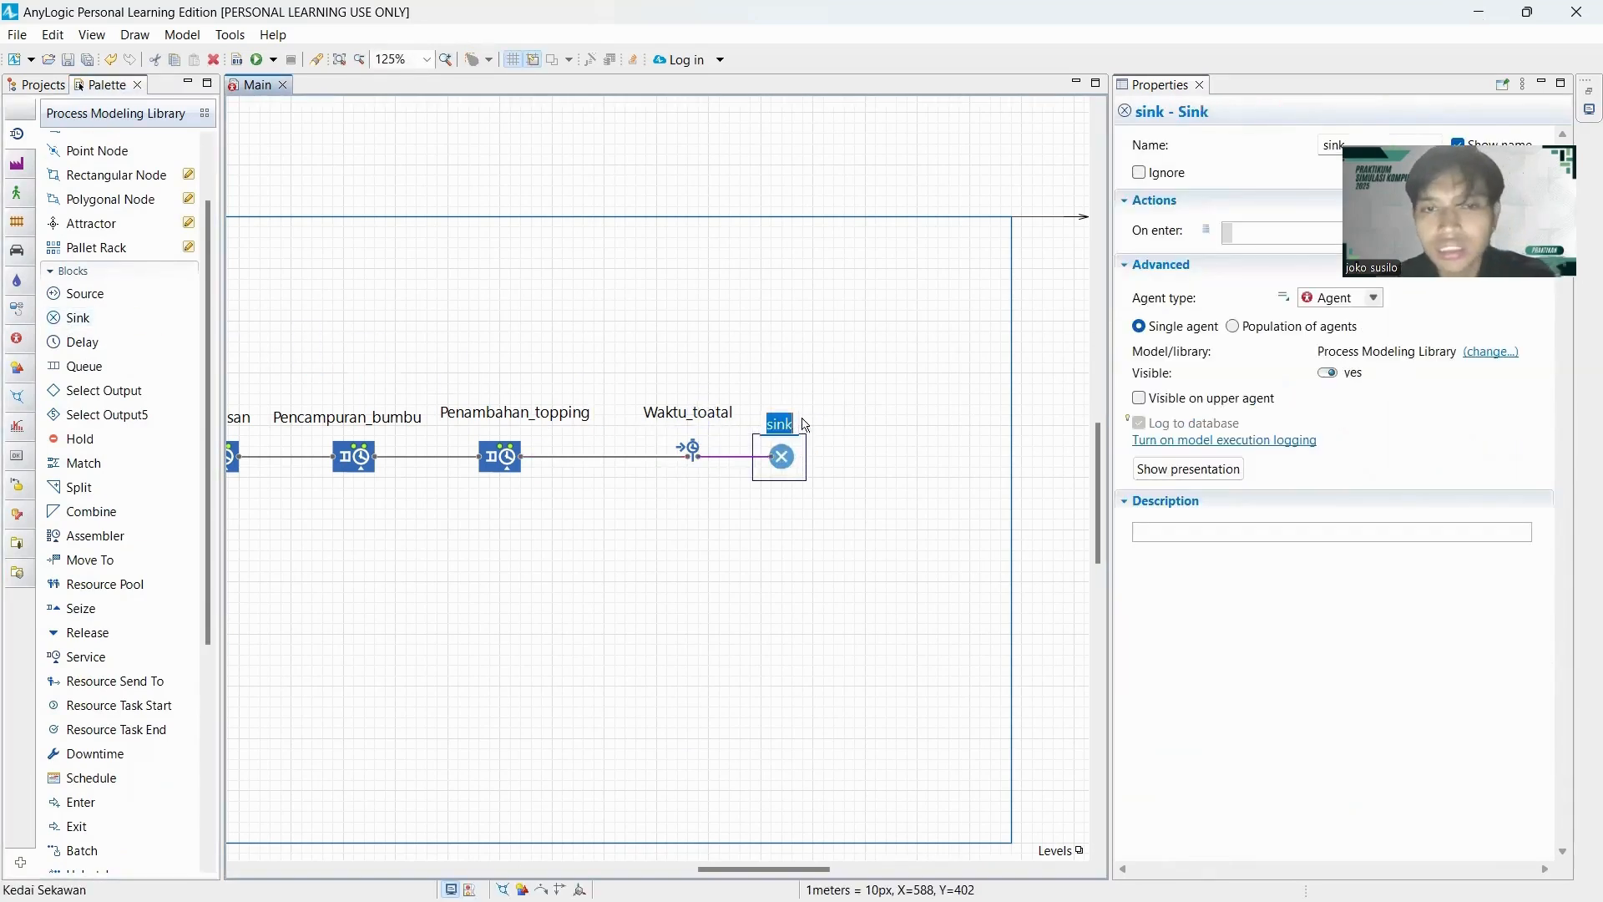
# Rename the Sink block as Penjualan and centre its label above the icon.
pyautogui.doubleClick(1333, 146)
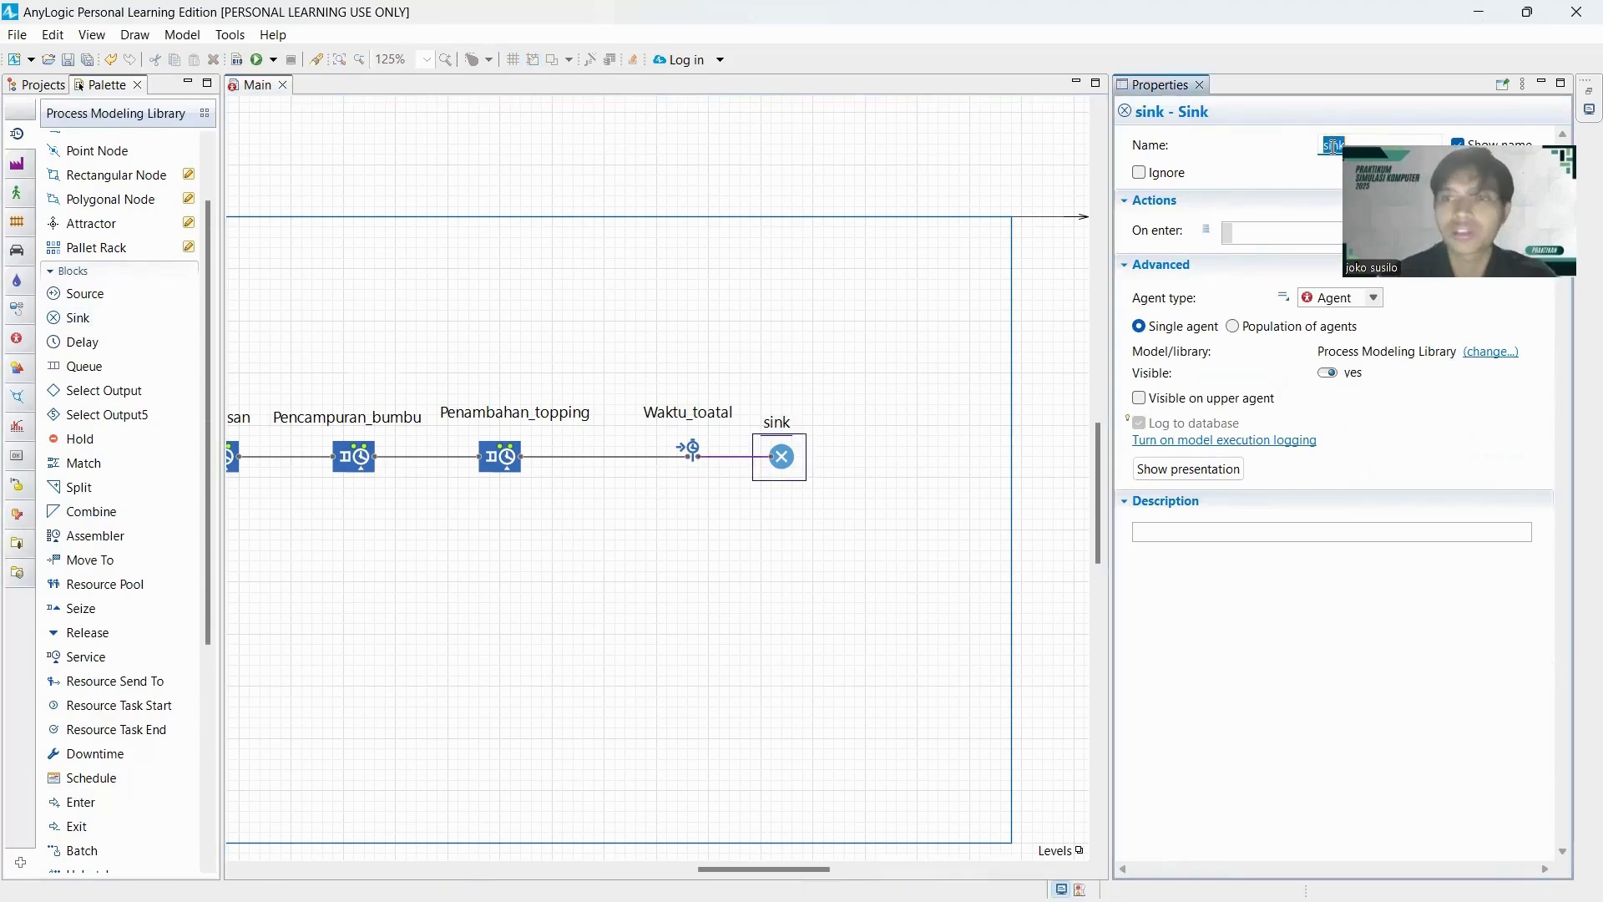
pyautogui.write('Penjualan')
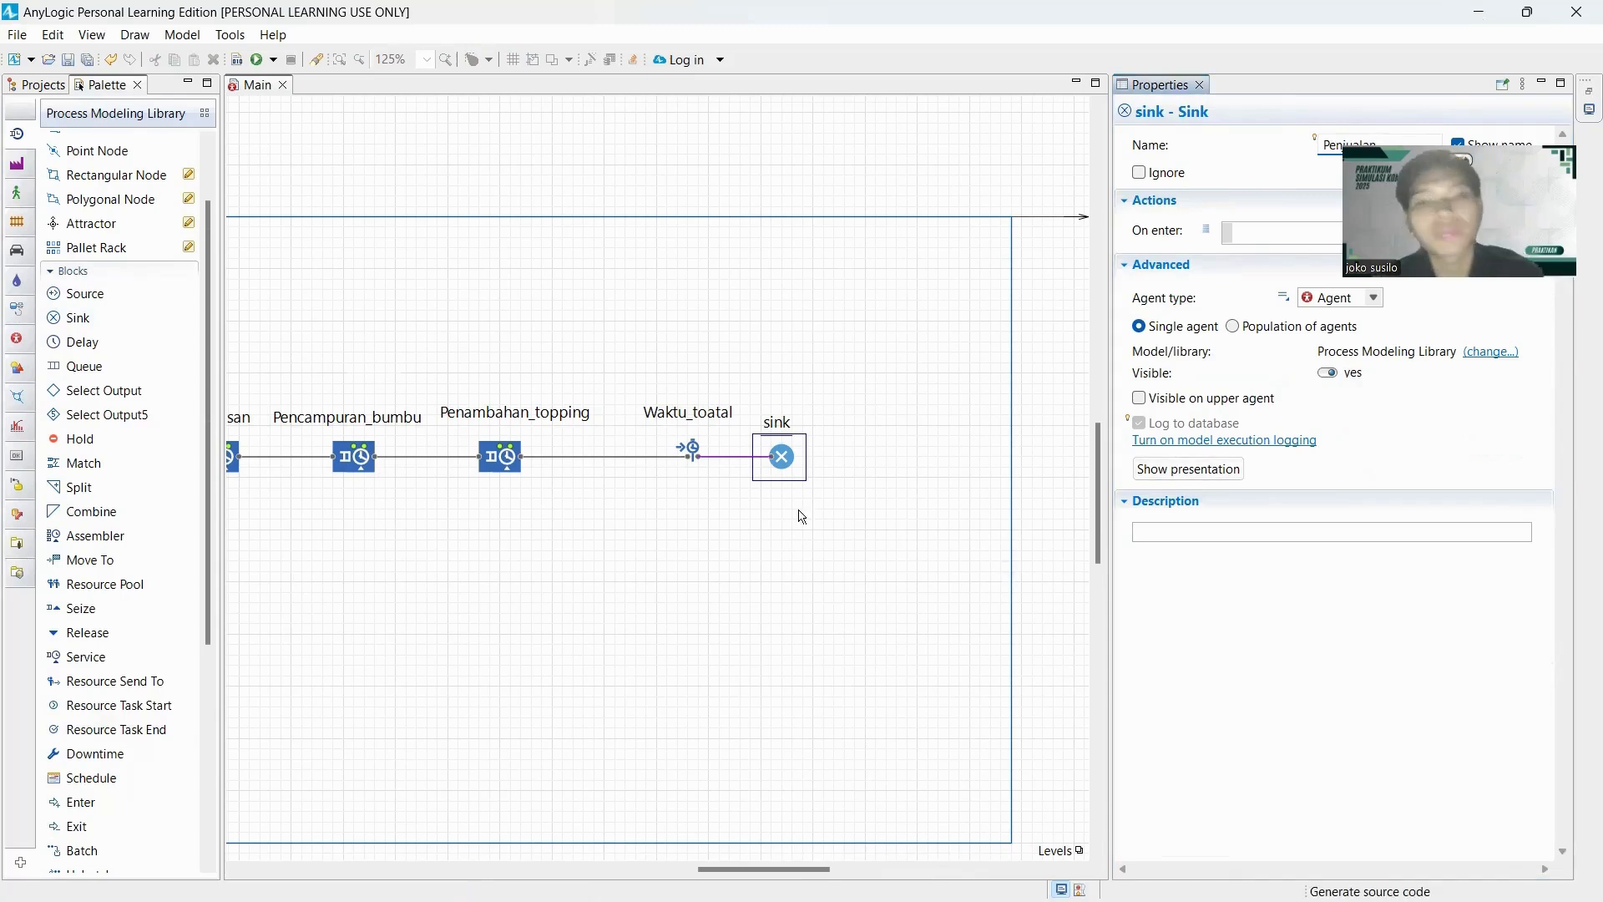
pyautogui.click(801, 470)
pyautogui.click(786, 456)
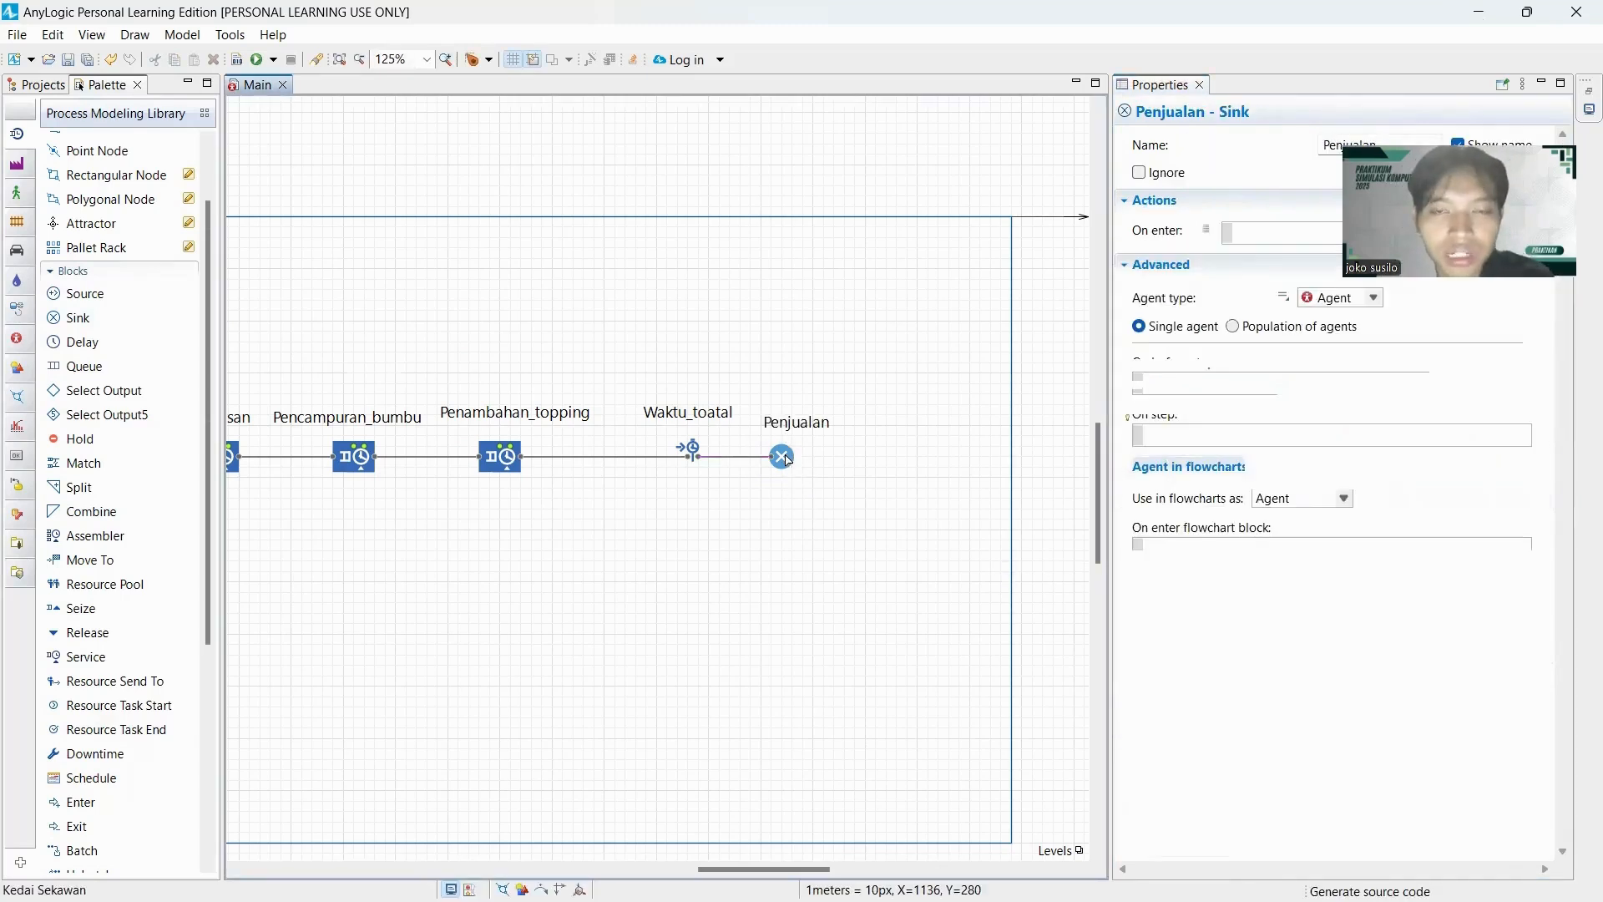
pyautogui.moveTo(803, 431); pyautogui.dragTo(793, 421)
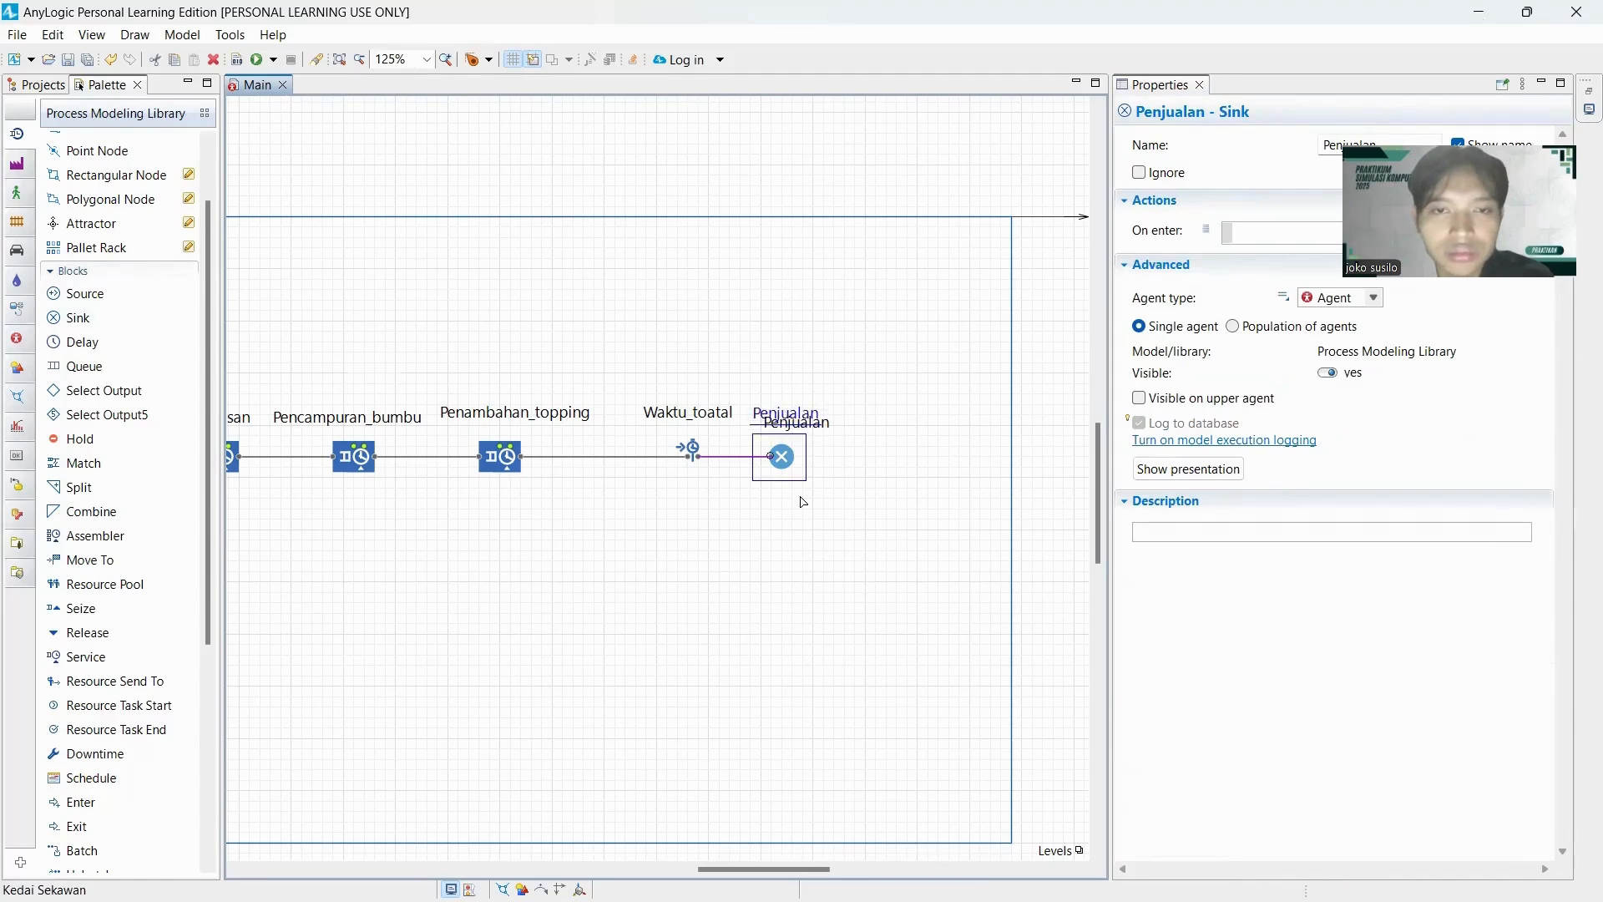
pyautogui.click(789, 601)
pyautogui.scroll(-1, 746, 764)
pyautogui.moveTo(755, 866); pyautogui.dragTo(600, 870)
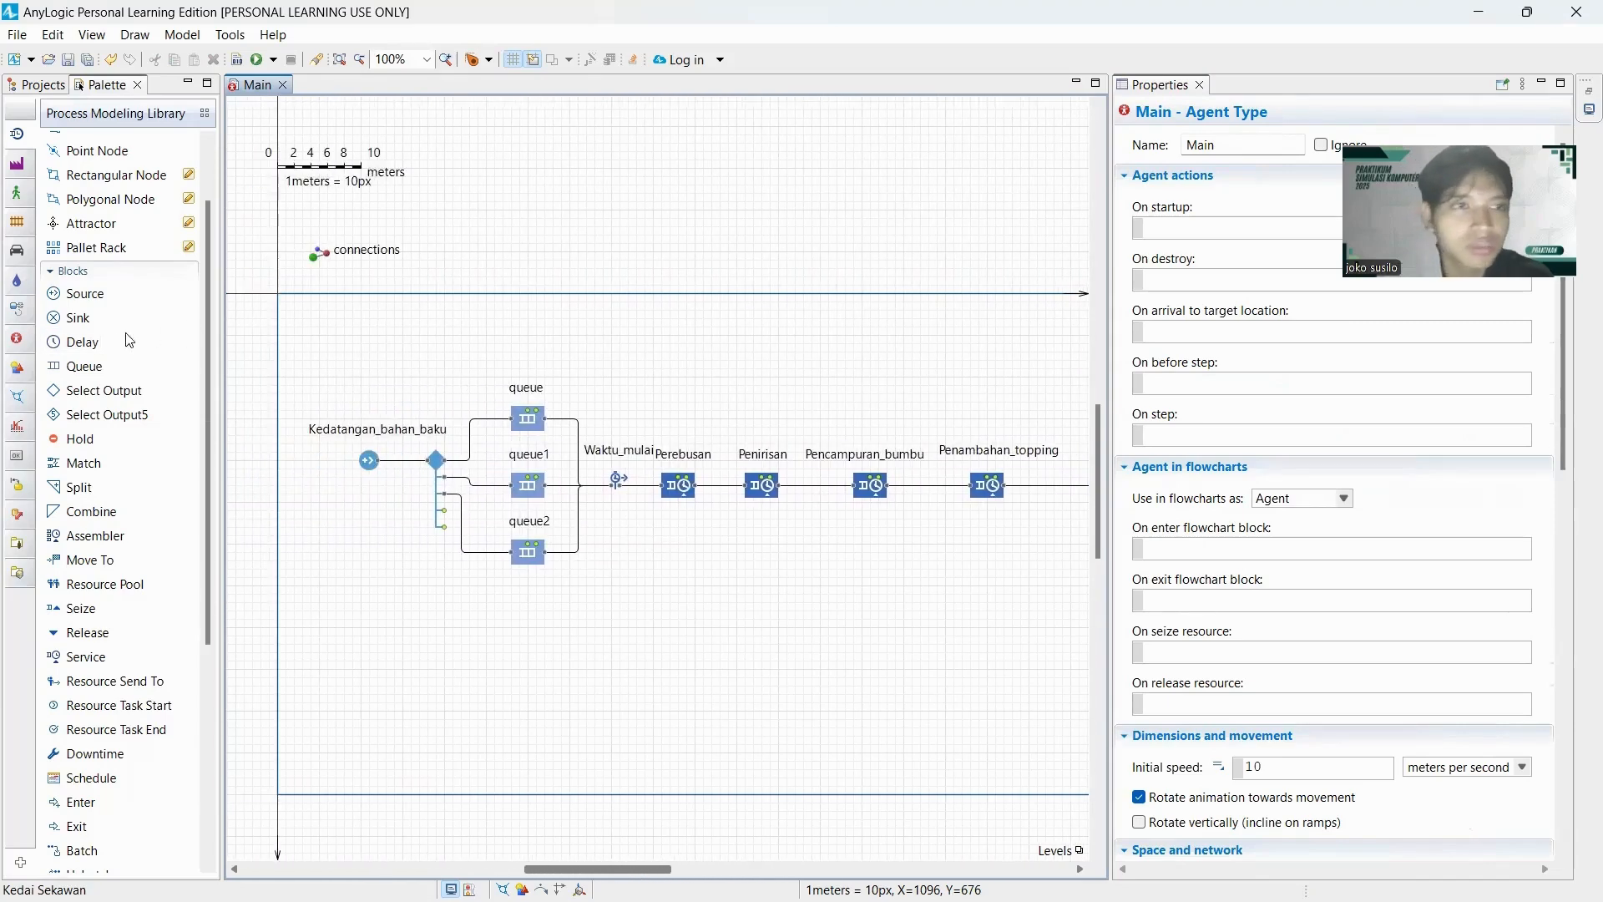
pyautogui.scroll(2, 106, 232)
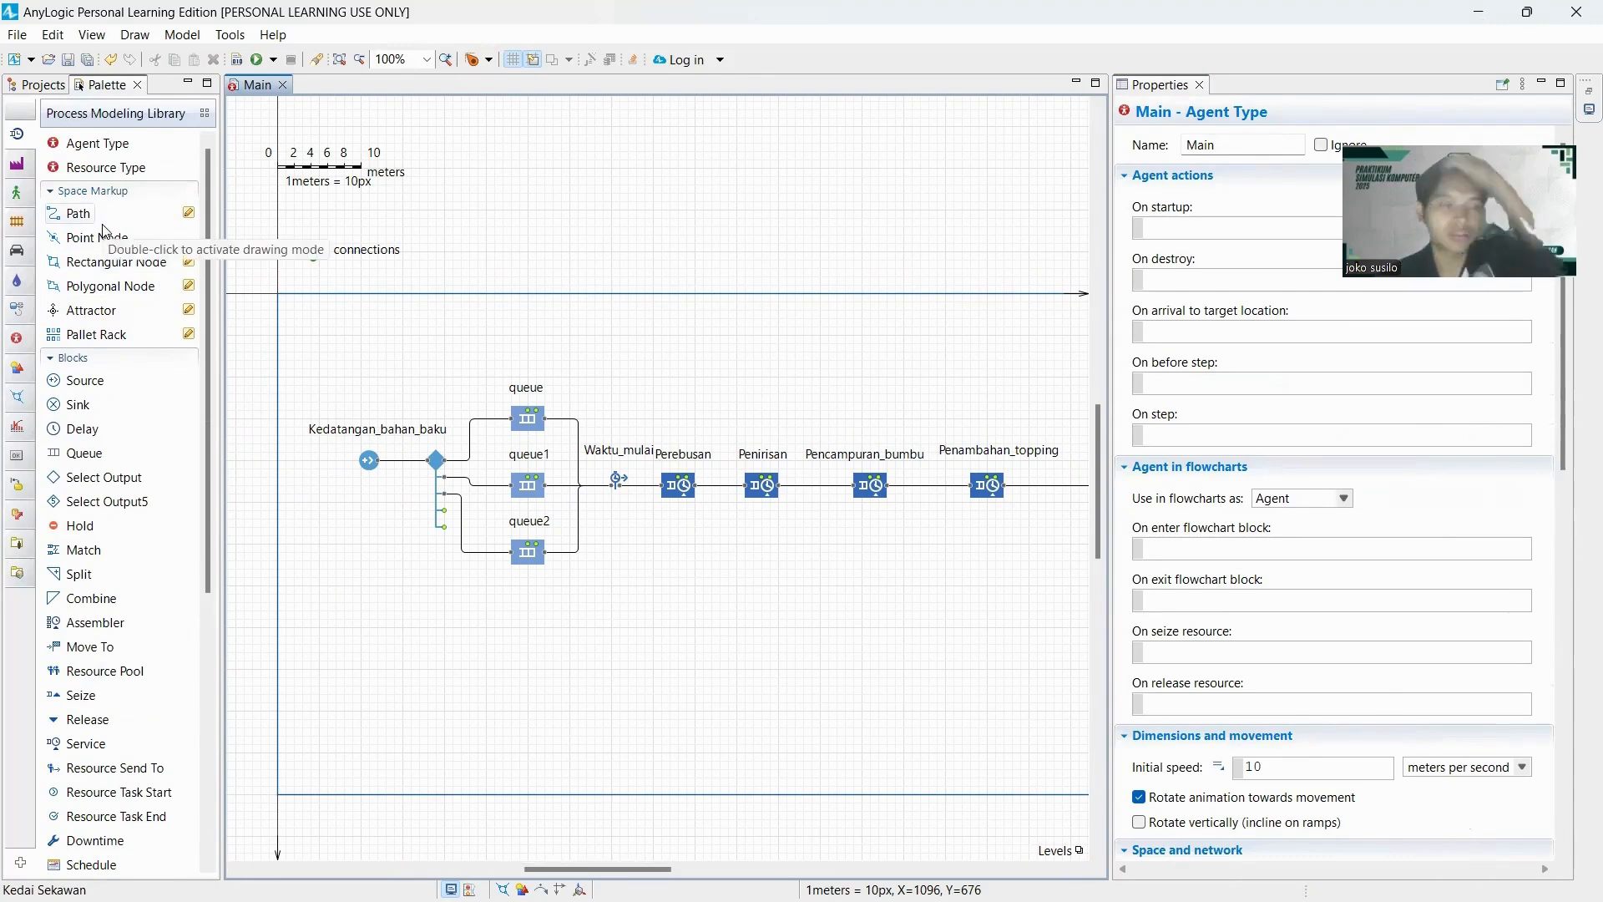
pyautogui.moveTo(102, 225)
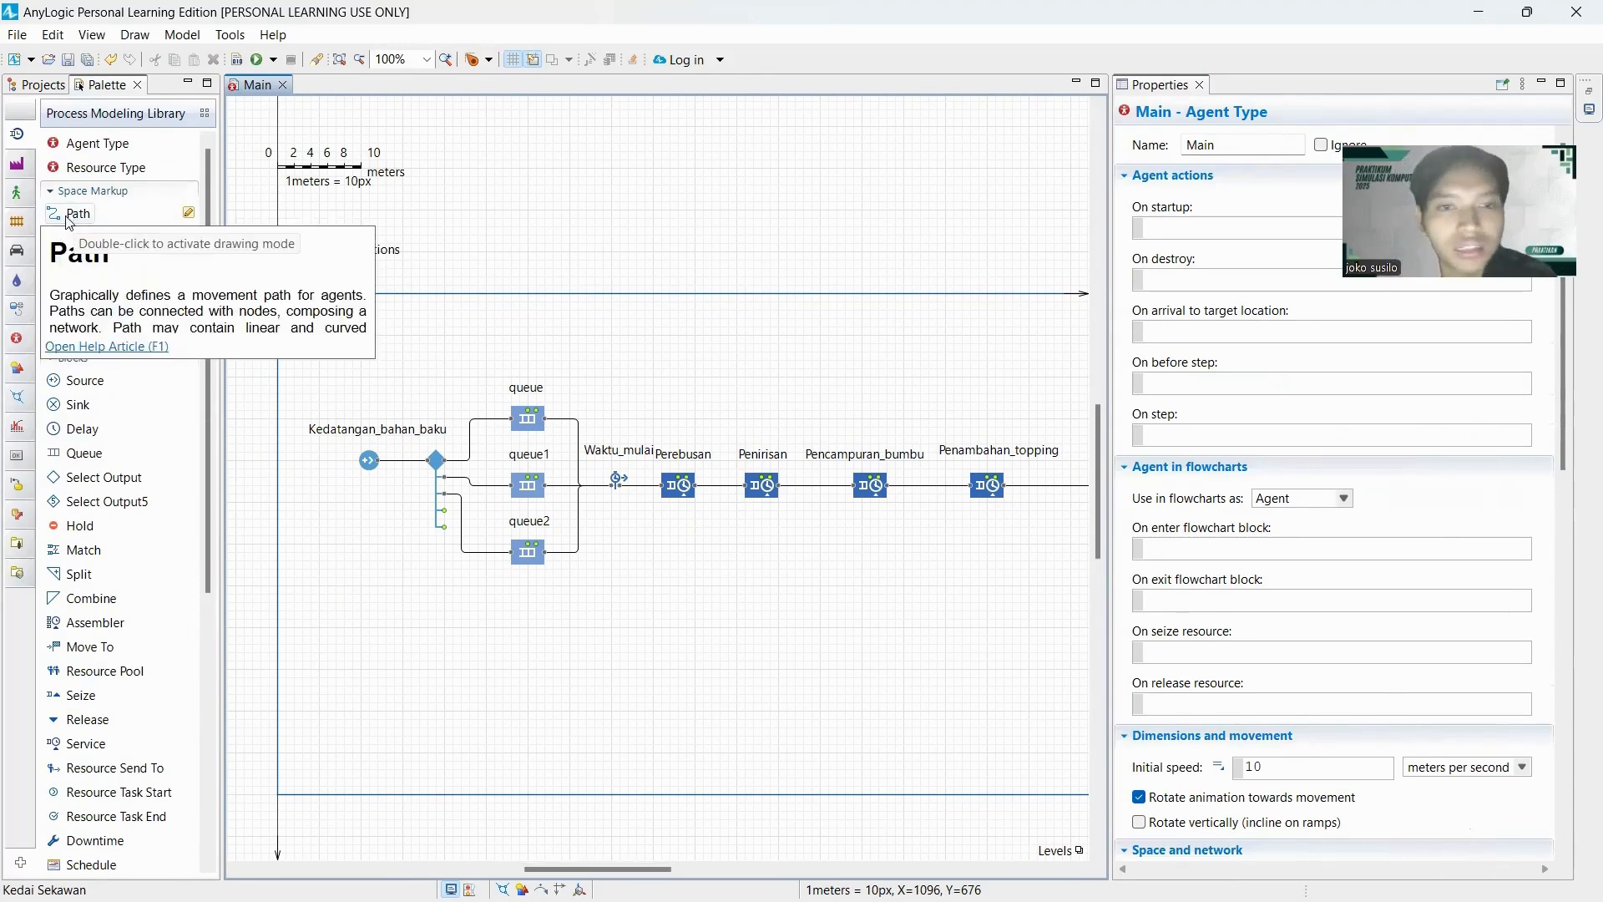
pyautogui.doubleClick(70, 215)
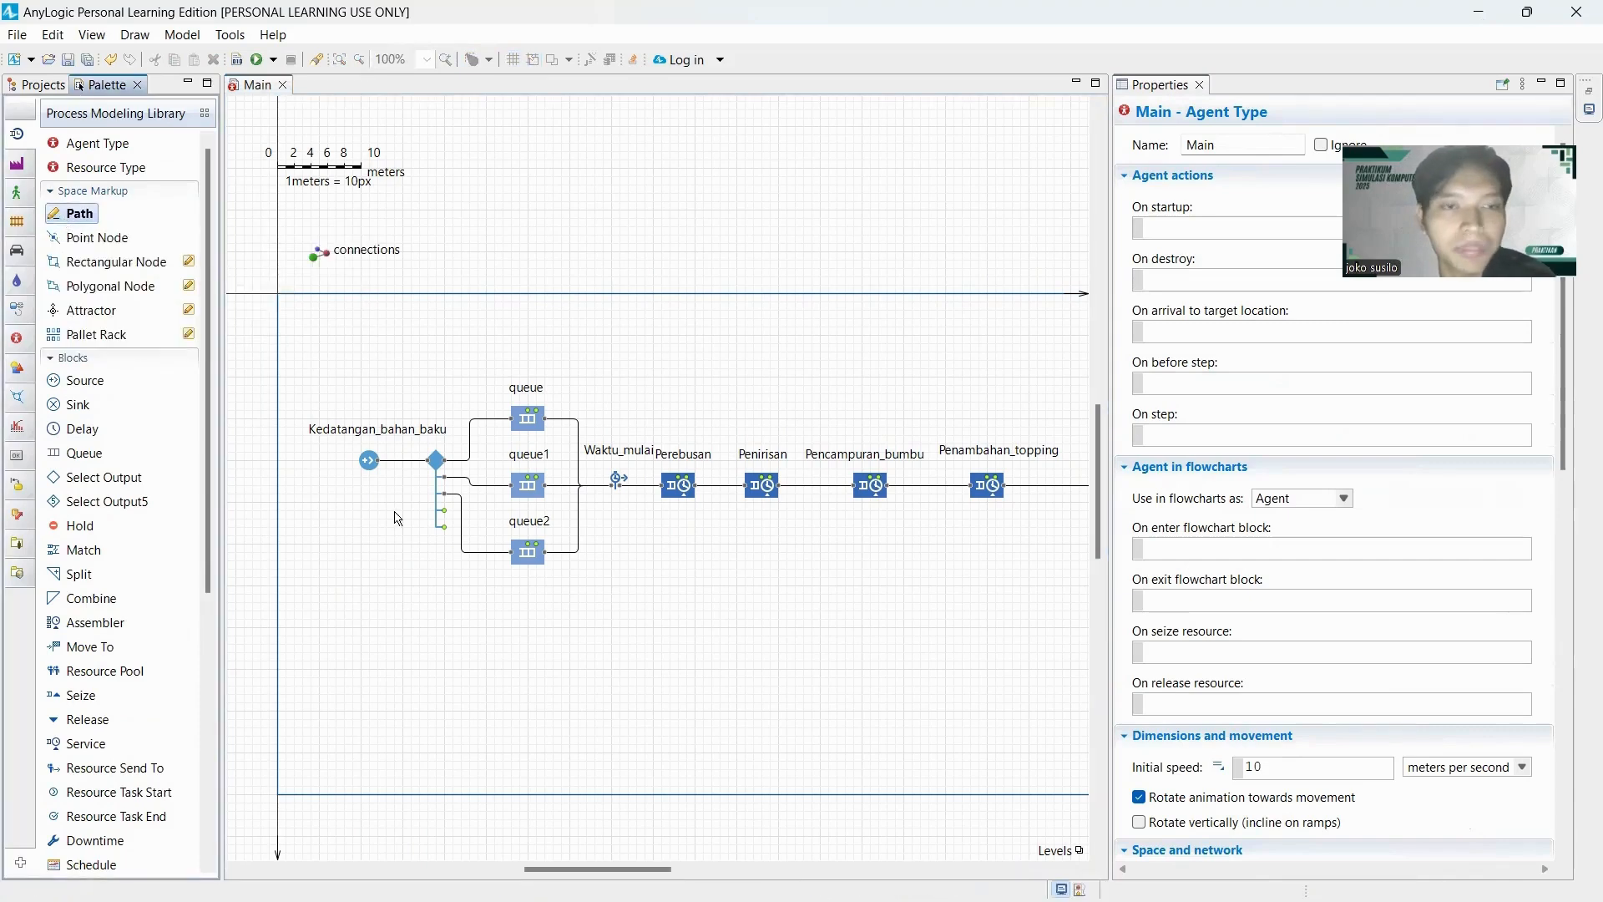
pyautogui.click(427, 585)
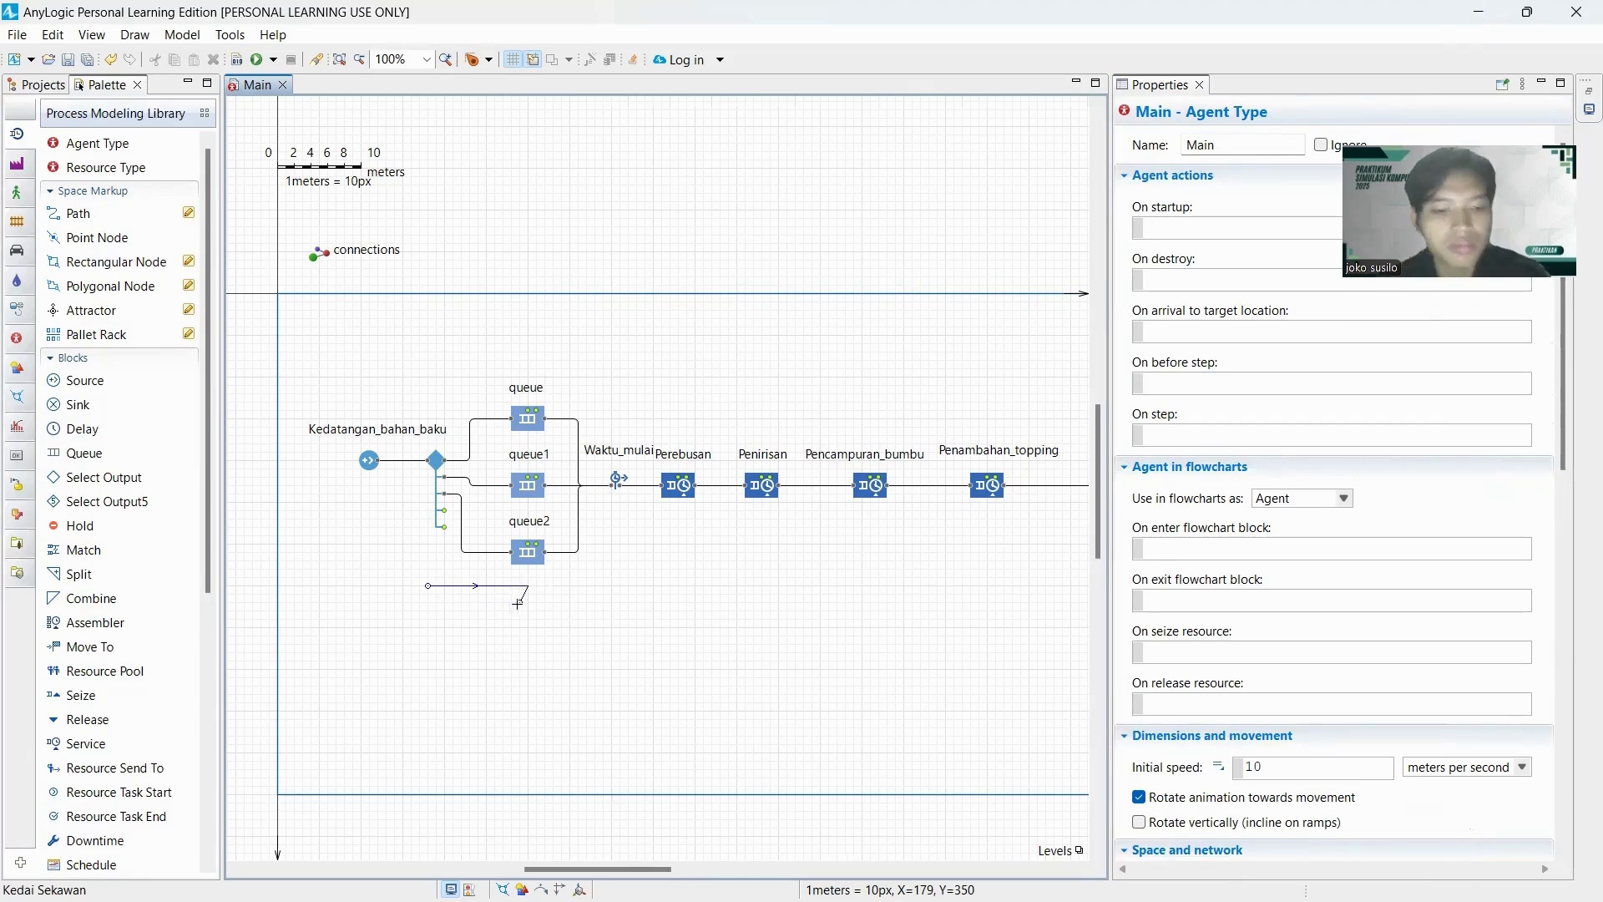
pyautogui.press('Escape')
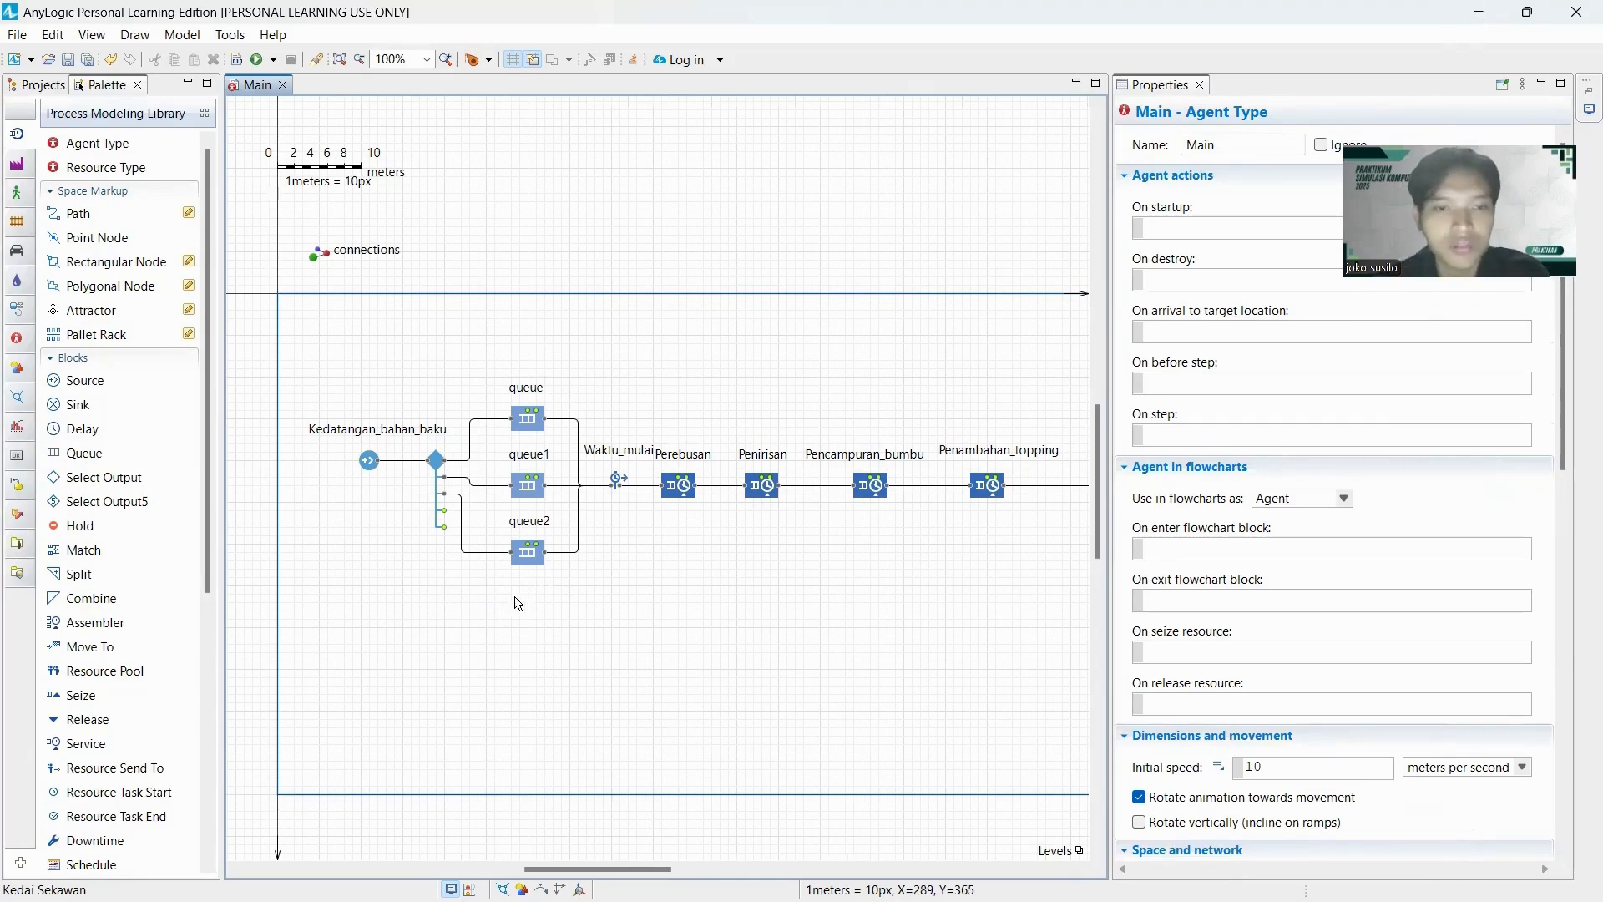
# Draw three equally long horizontal paths, evenly spaced one under another, below the queue2 block.
pyautogui.doubleClick(81, 215)
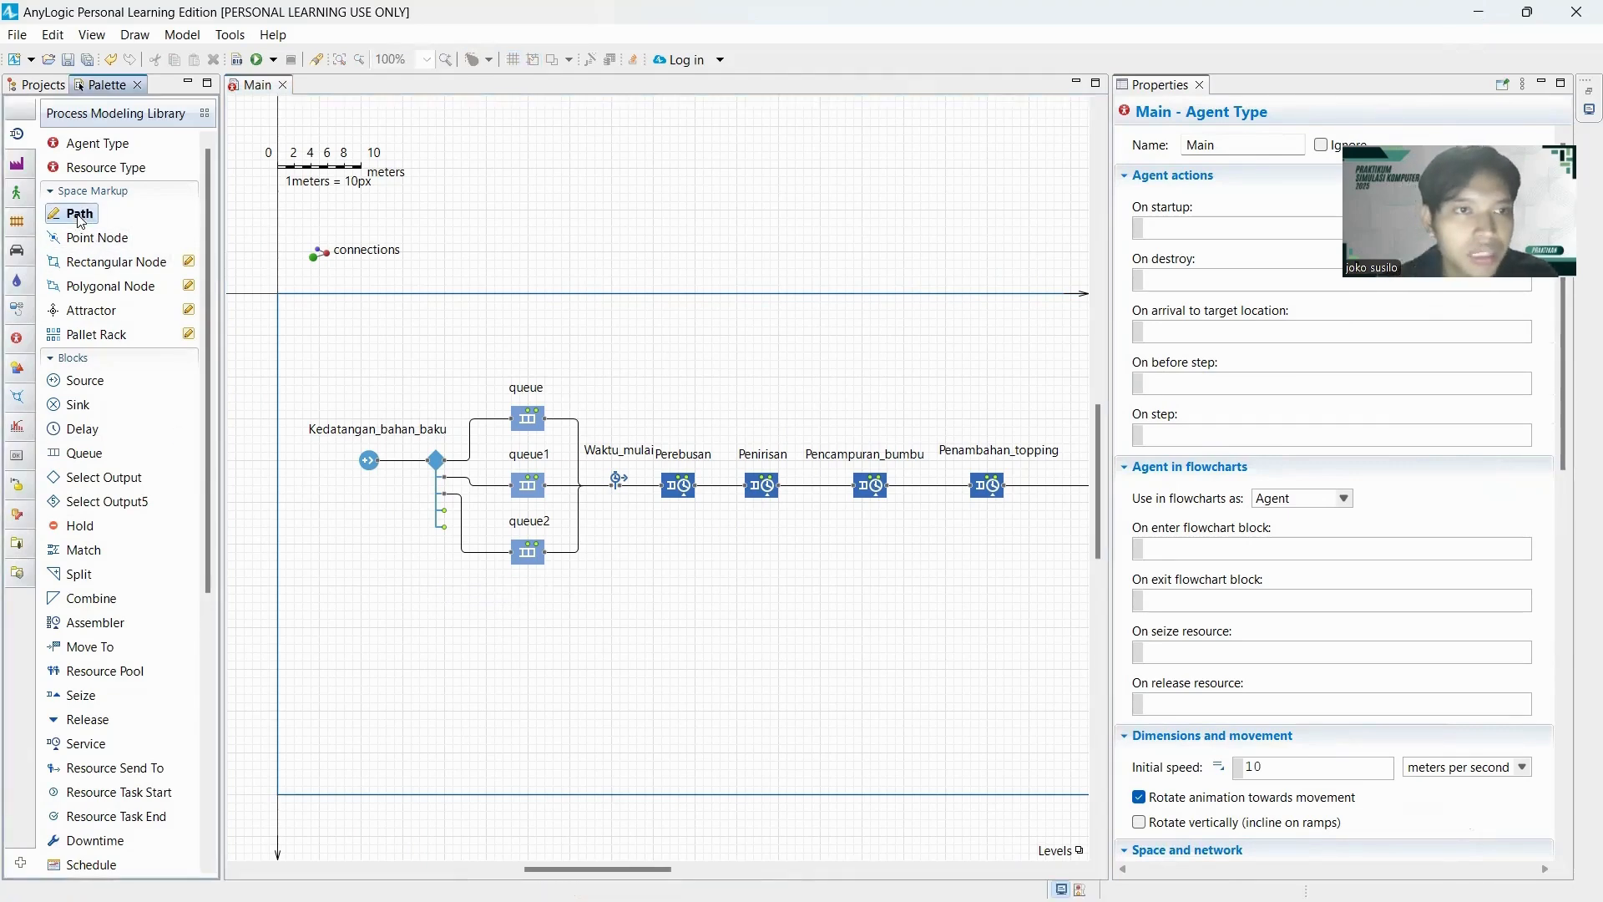
pyautogui.click(449, 584)
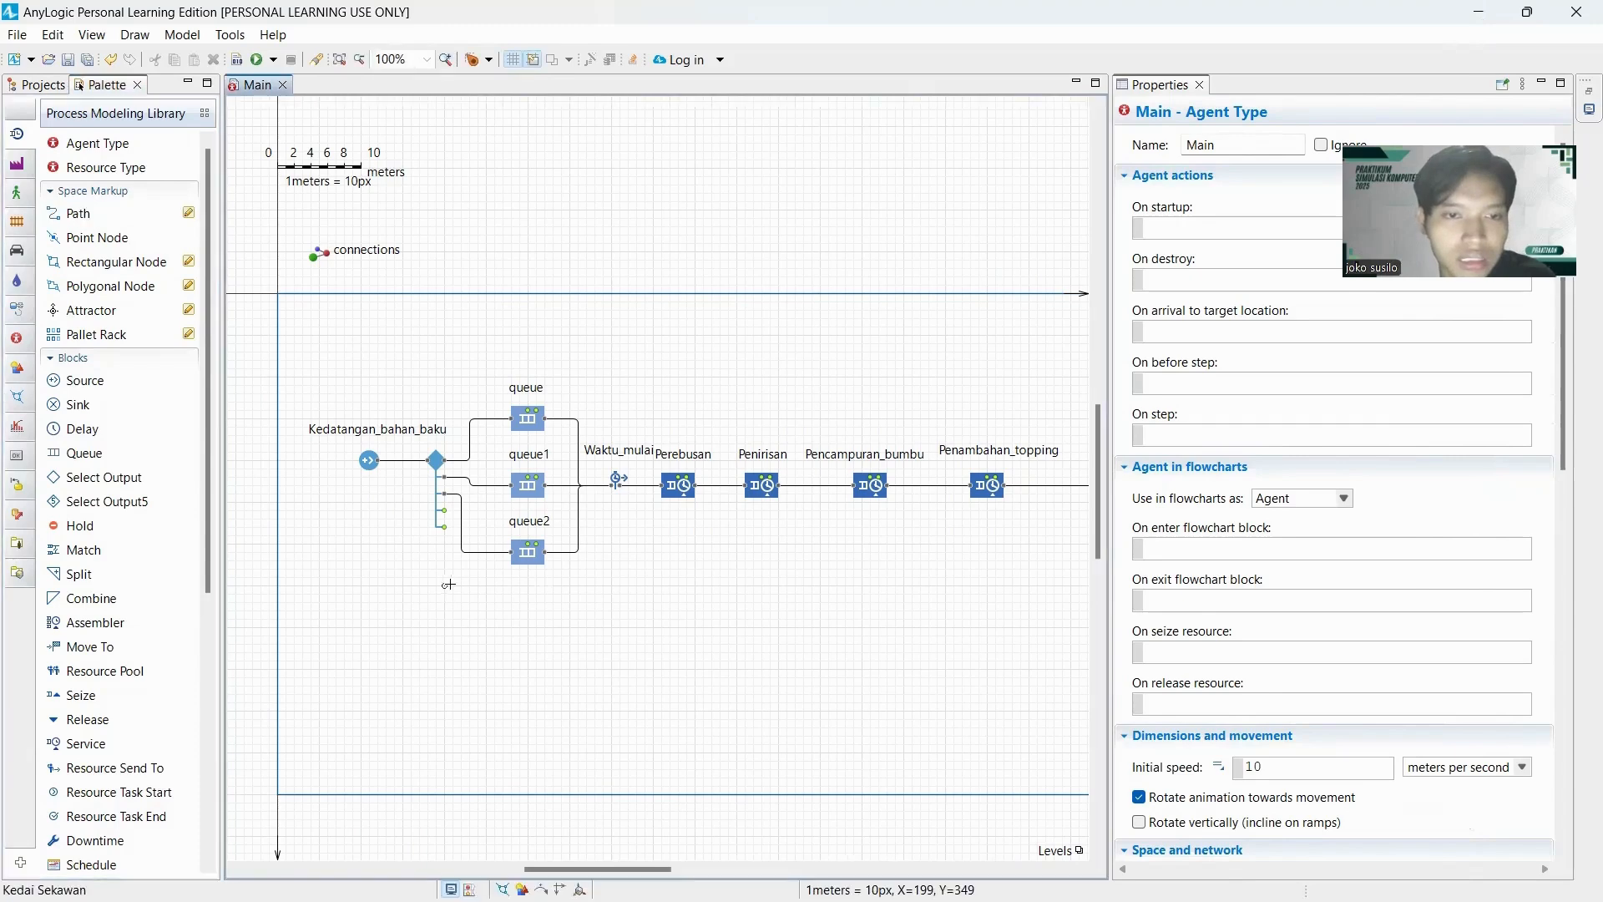
pyautogui.doubleClick(529, 586)
pyautogui.doubleClick(64, 217)
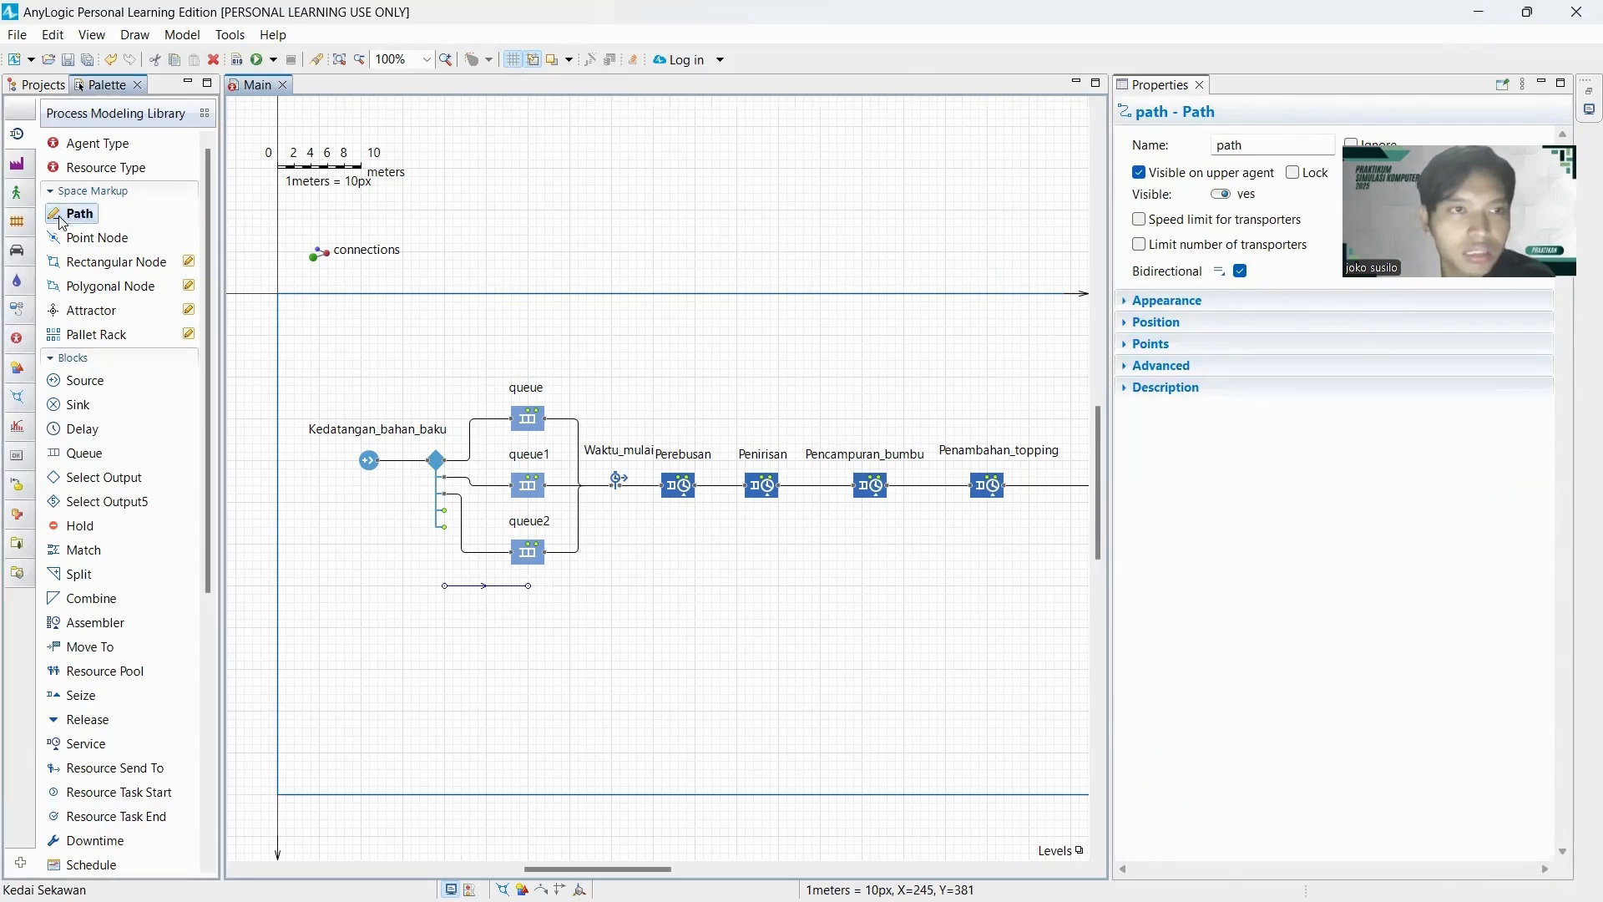
pyautogui.click(445, 627)
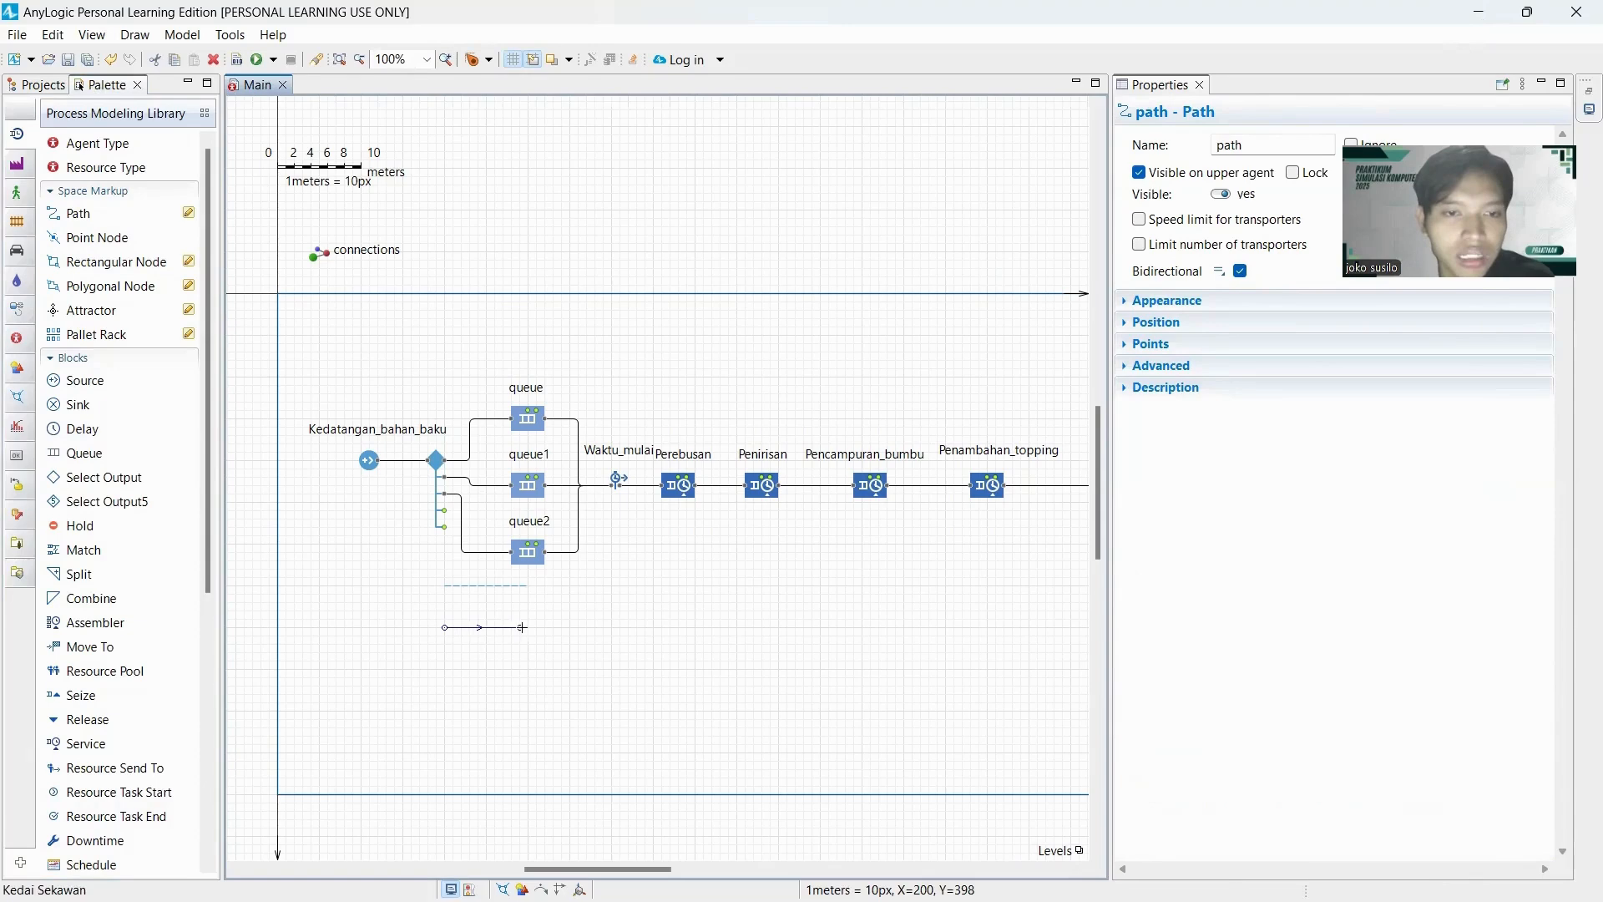
pyautogui.doubleClick(528, 627)
pyautogui.doubleClick(76, 213)
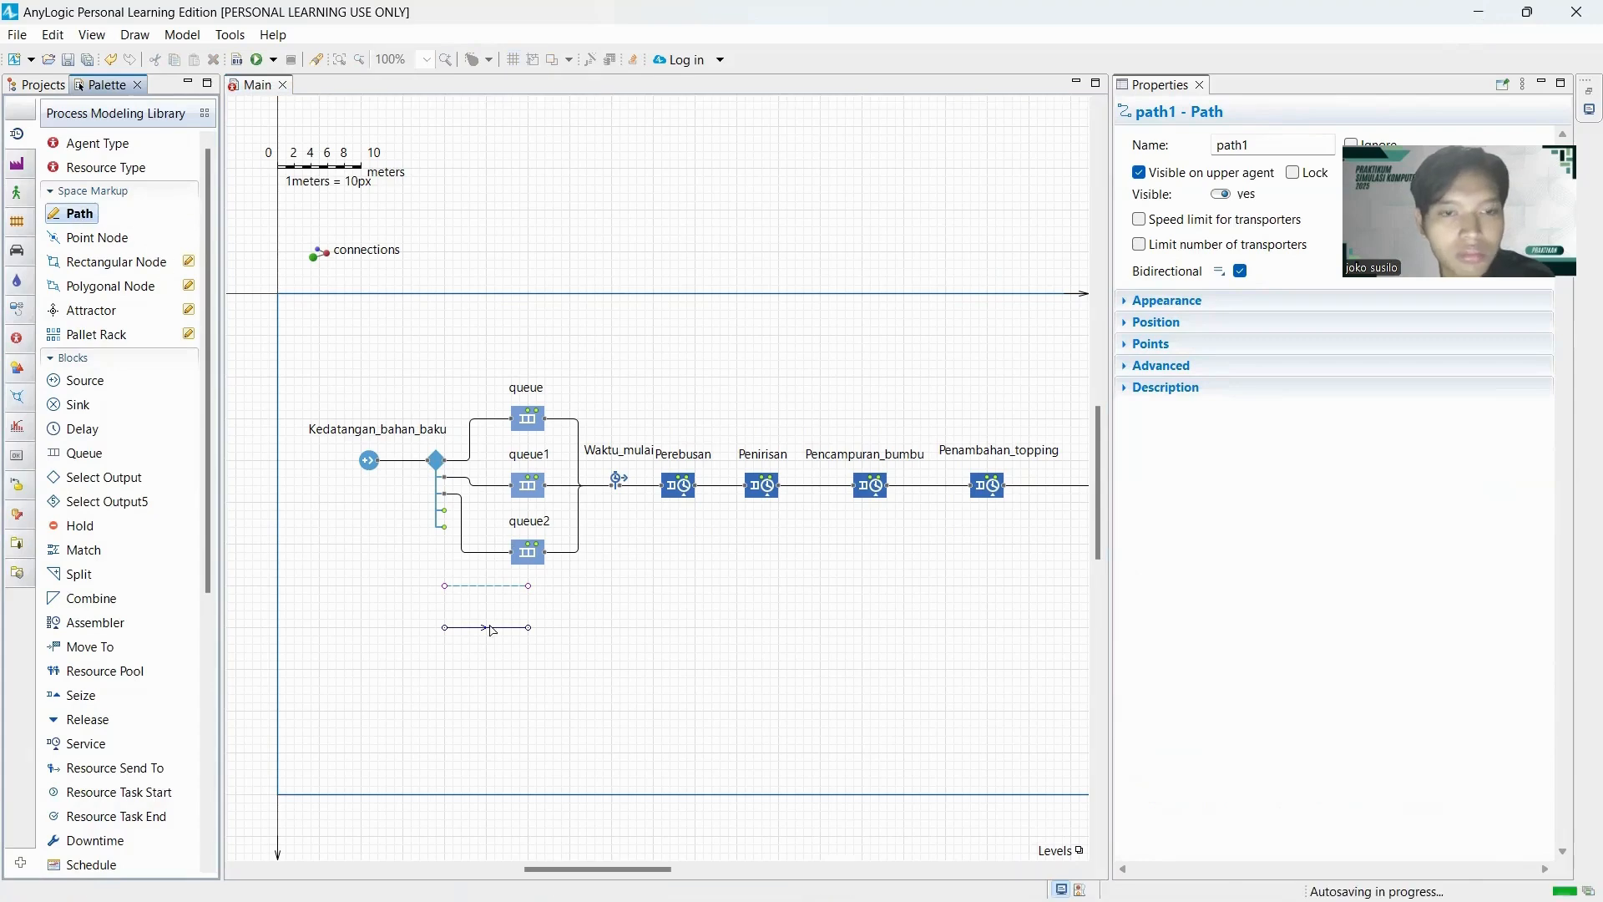
pyautogui.click(445, 668)
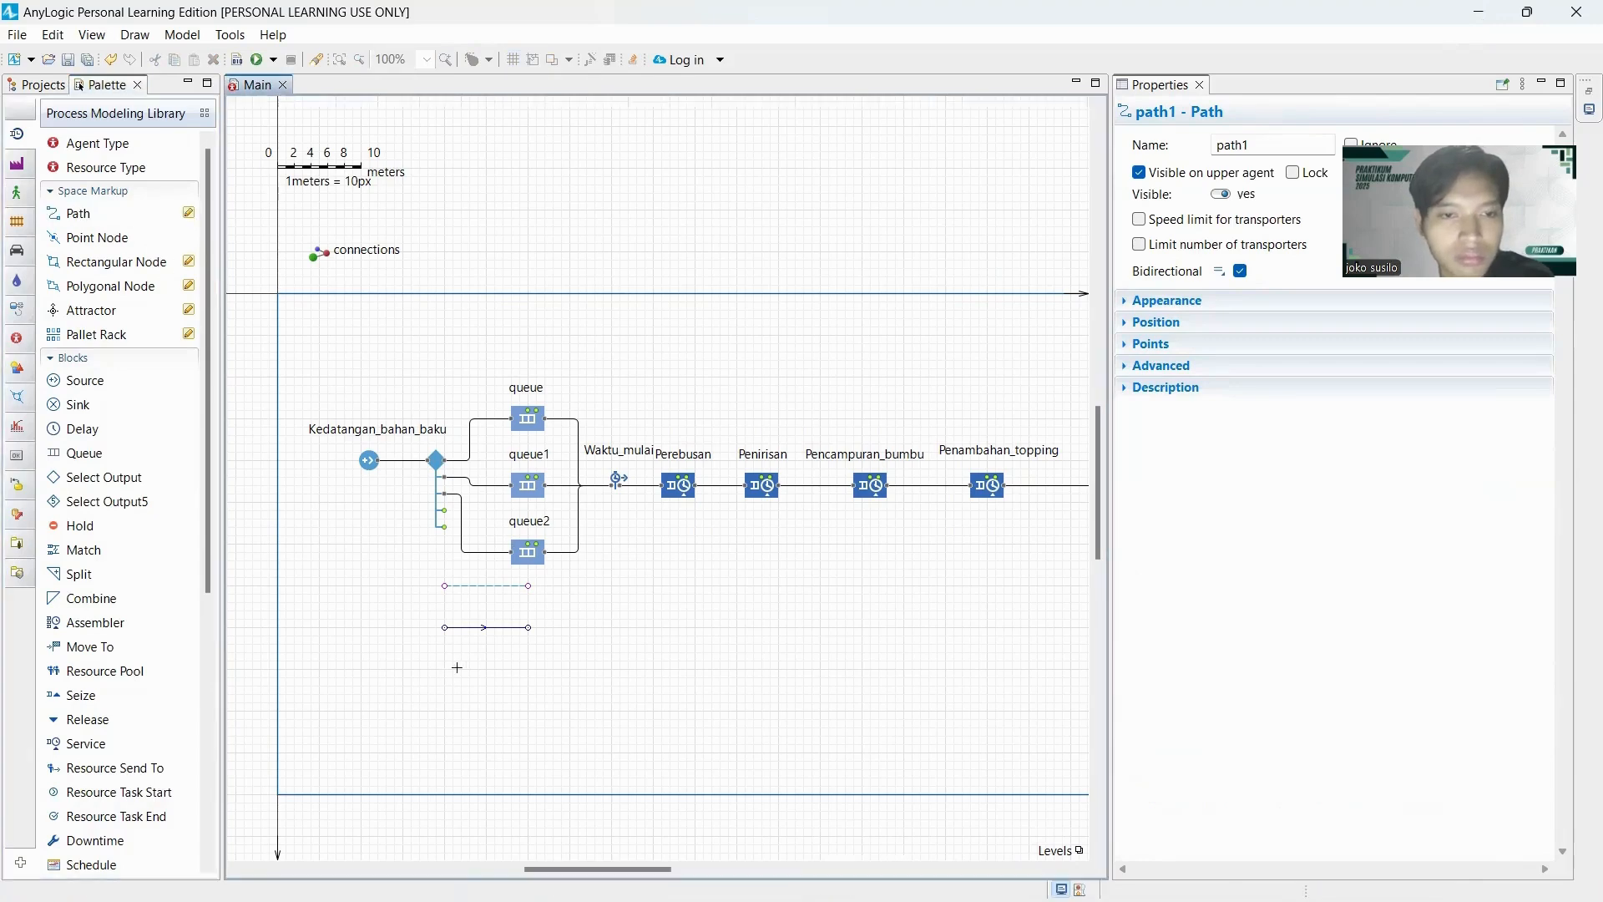
pyautogui.click(528, 667)
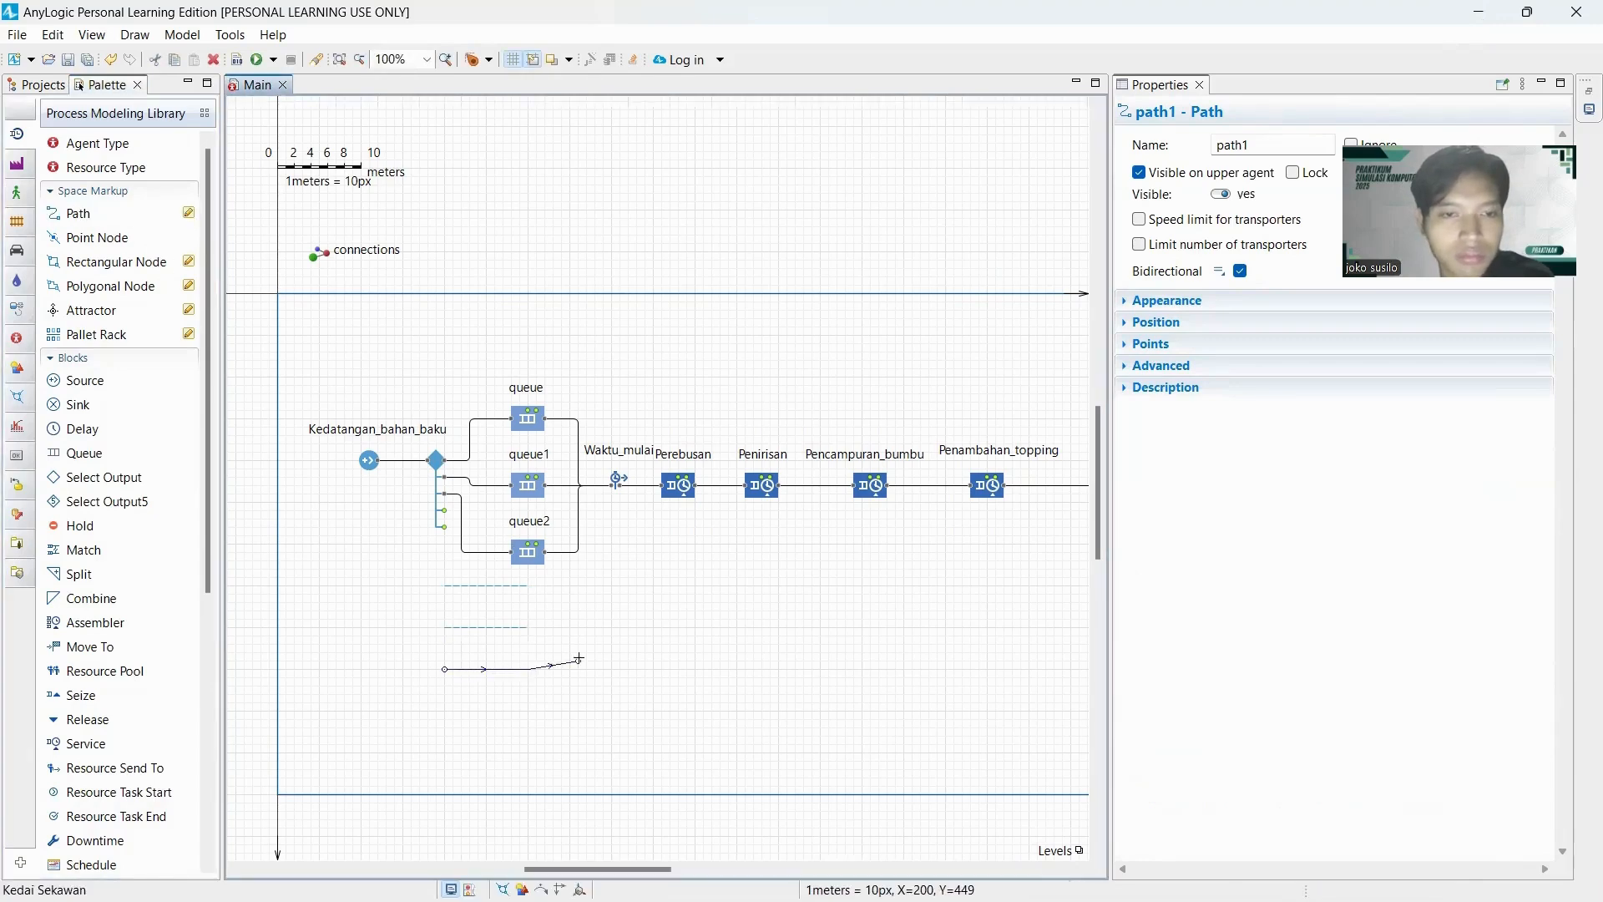
pyautogui.doubleClick(528, 669)
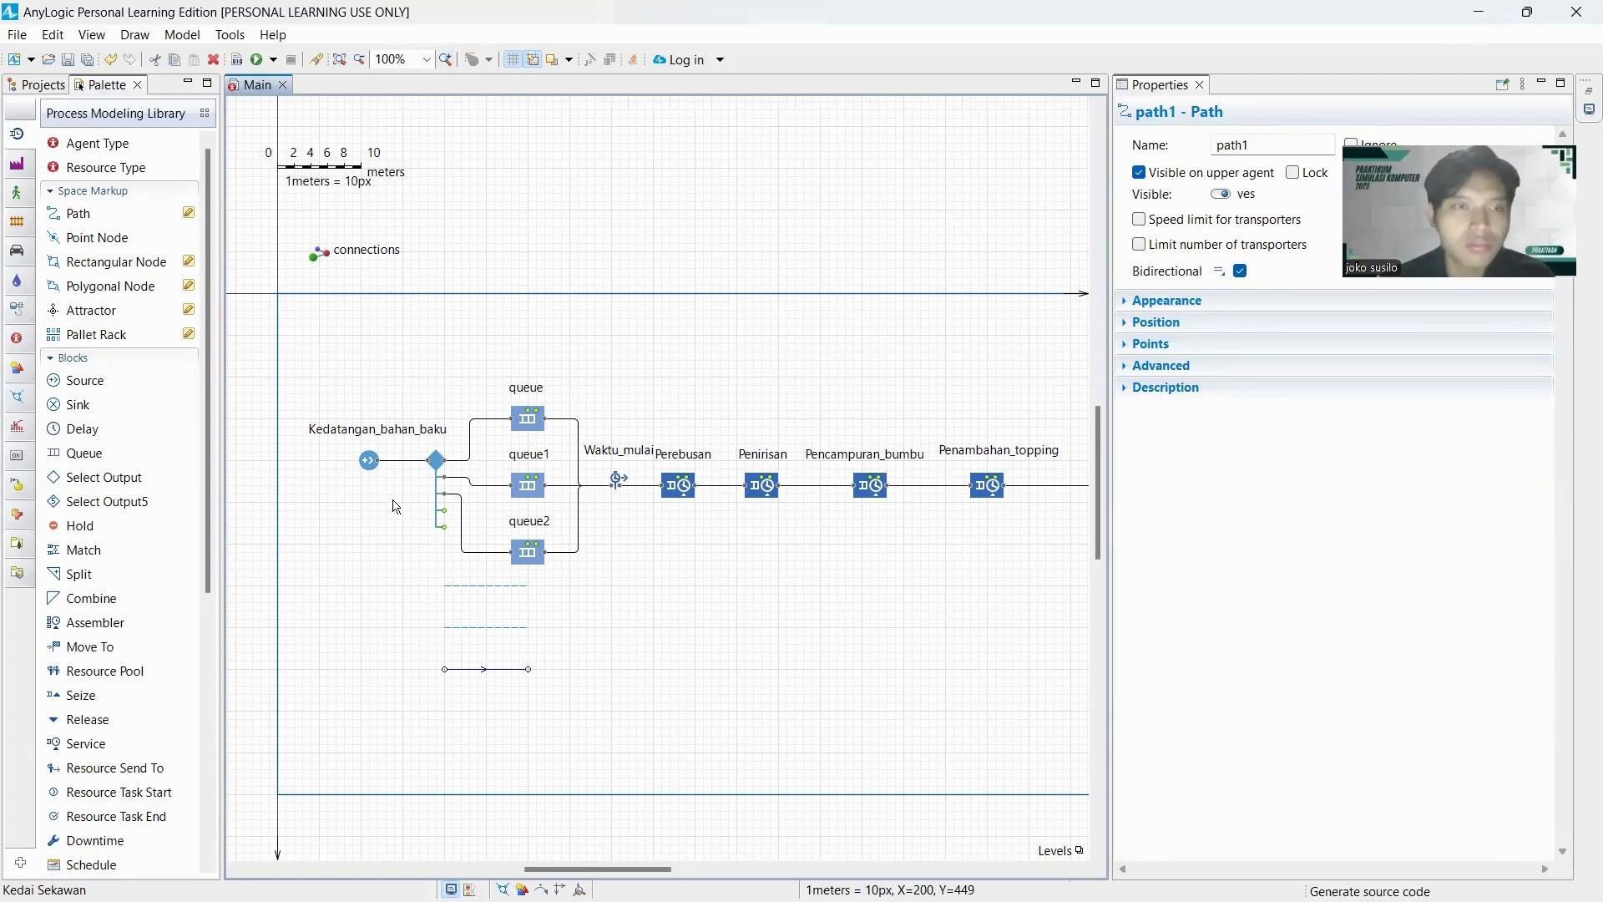
# Draw a rectangular node 40 wide and 100 high at the right ends of the three paths, spanning all of them.
pyautogui.click(130, 265)
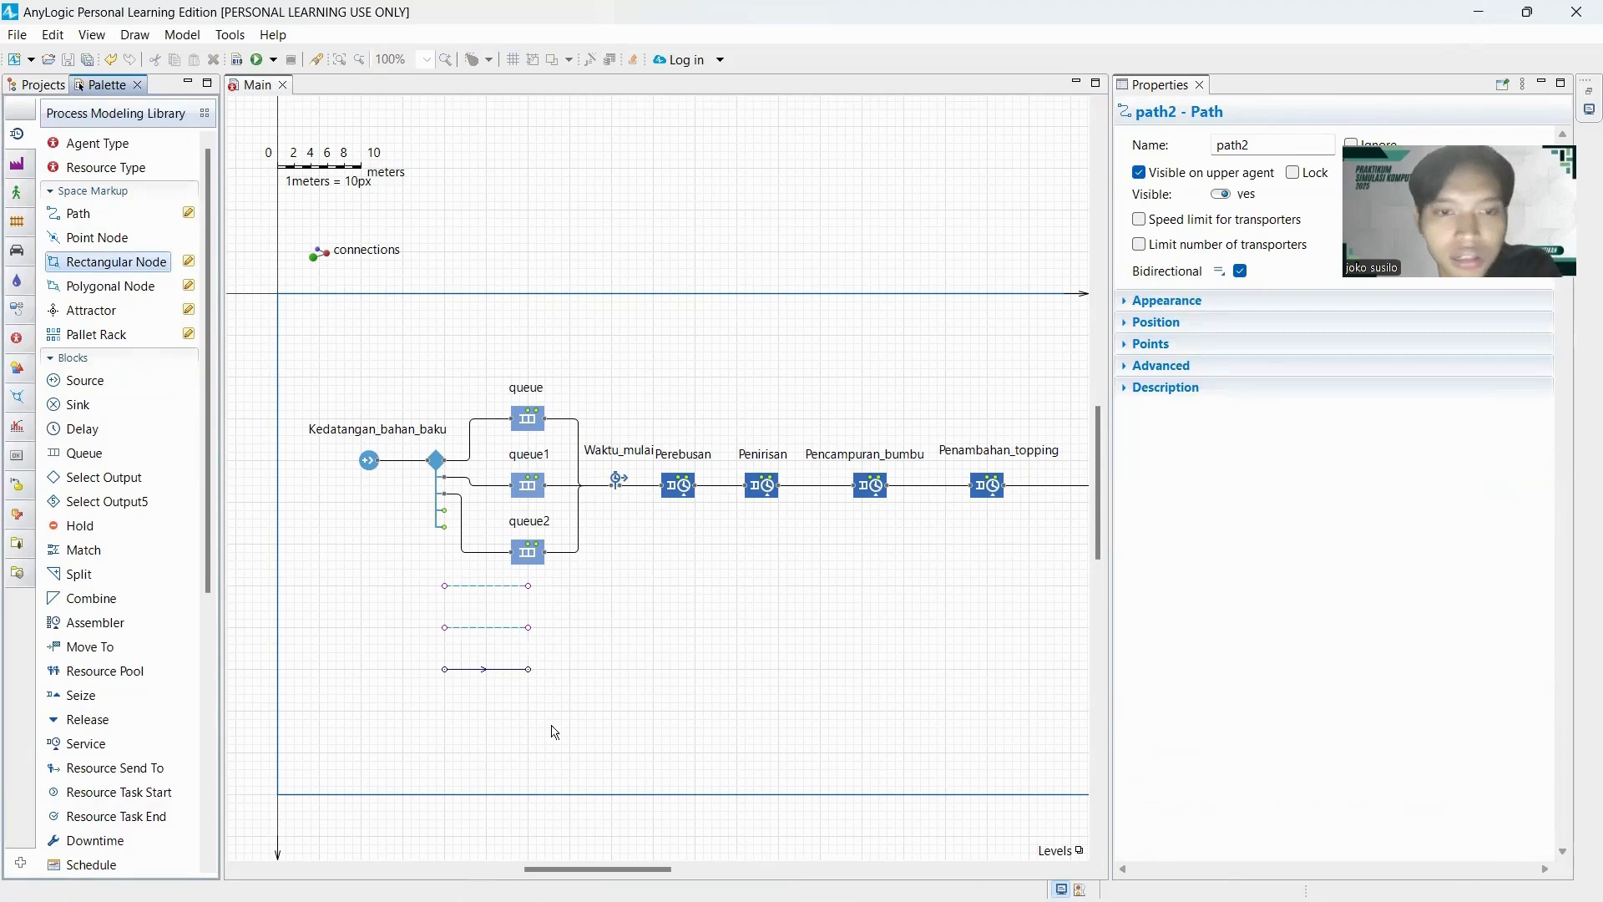
pyautogui.moveTo(537, 586)
pyautogui.mouseDown()
pyautogui.moveTo(577, 656)
pyautogui.moveTo(542, 582)
pyautogui.moveTo(554, 625)
pyautogui.mouseUp()
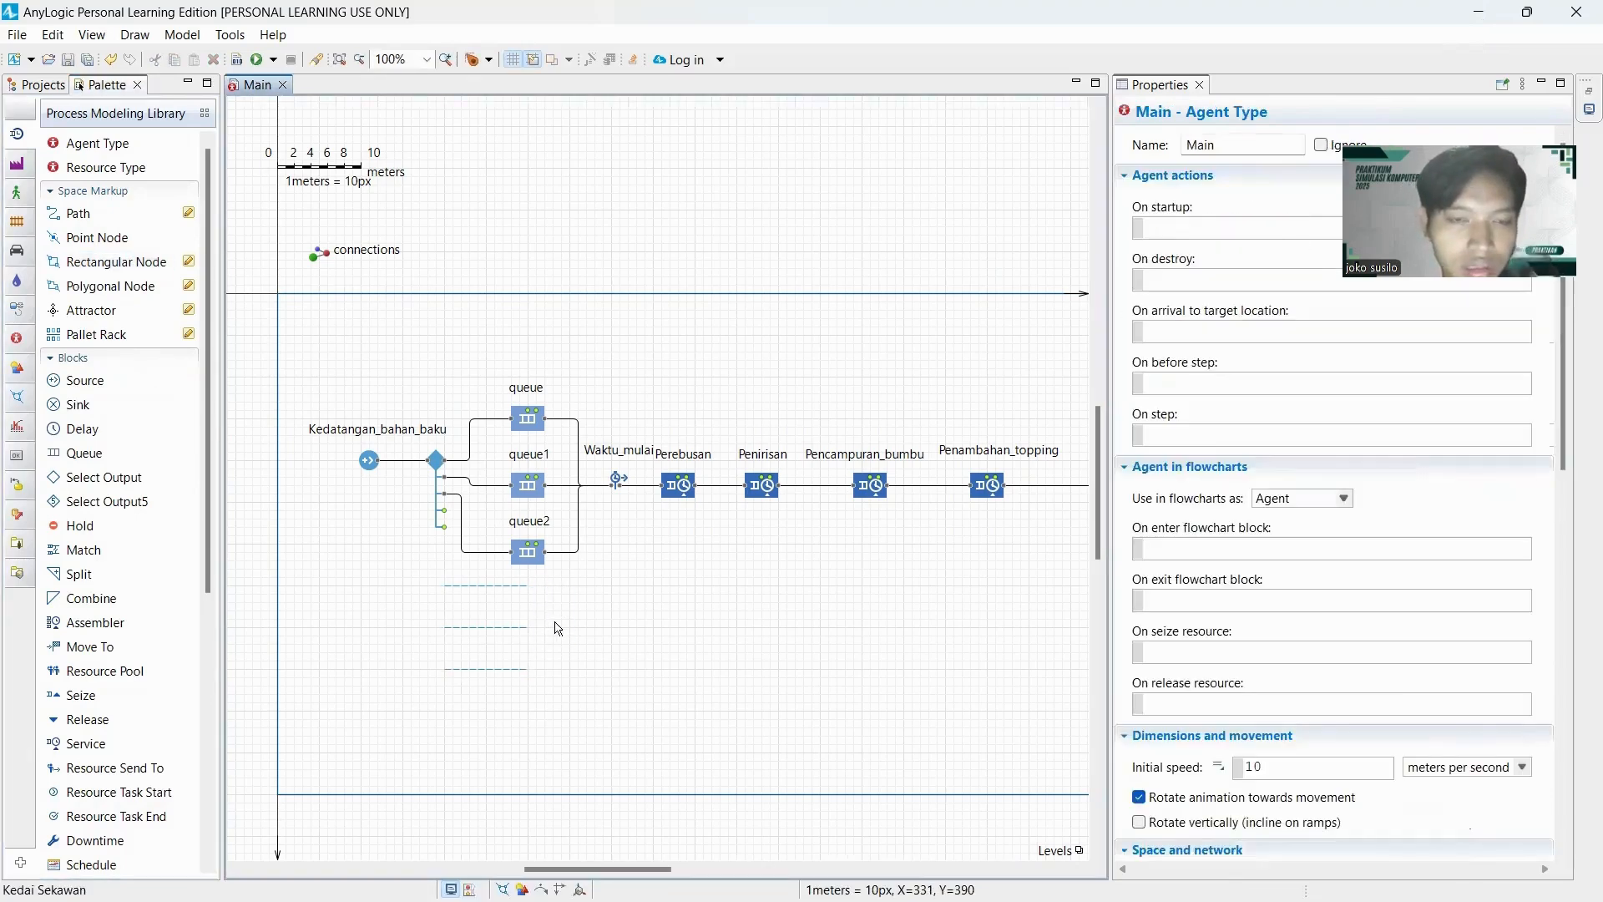
pyautogui.click(92, 269)
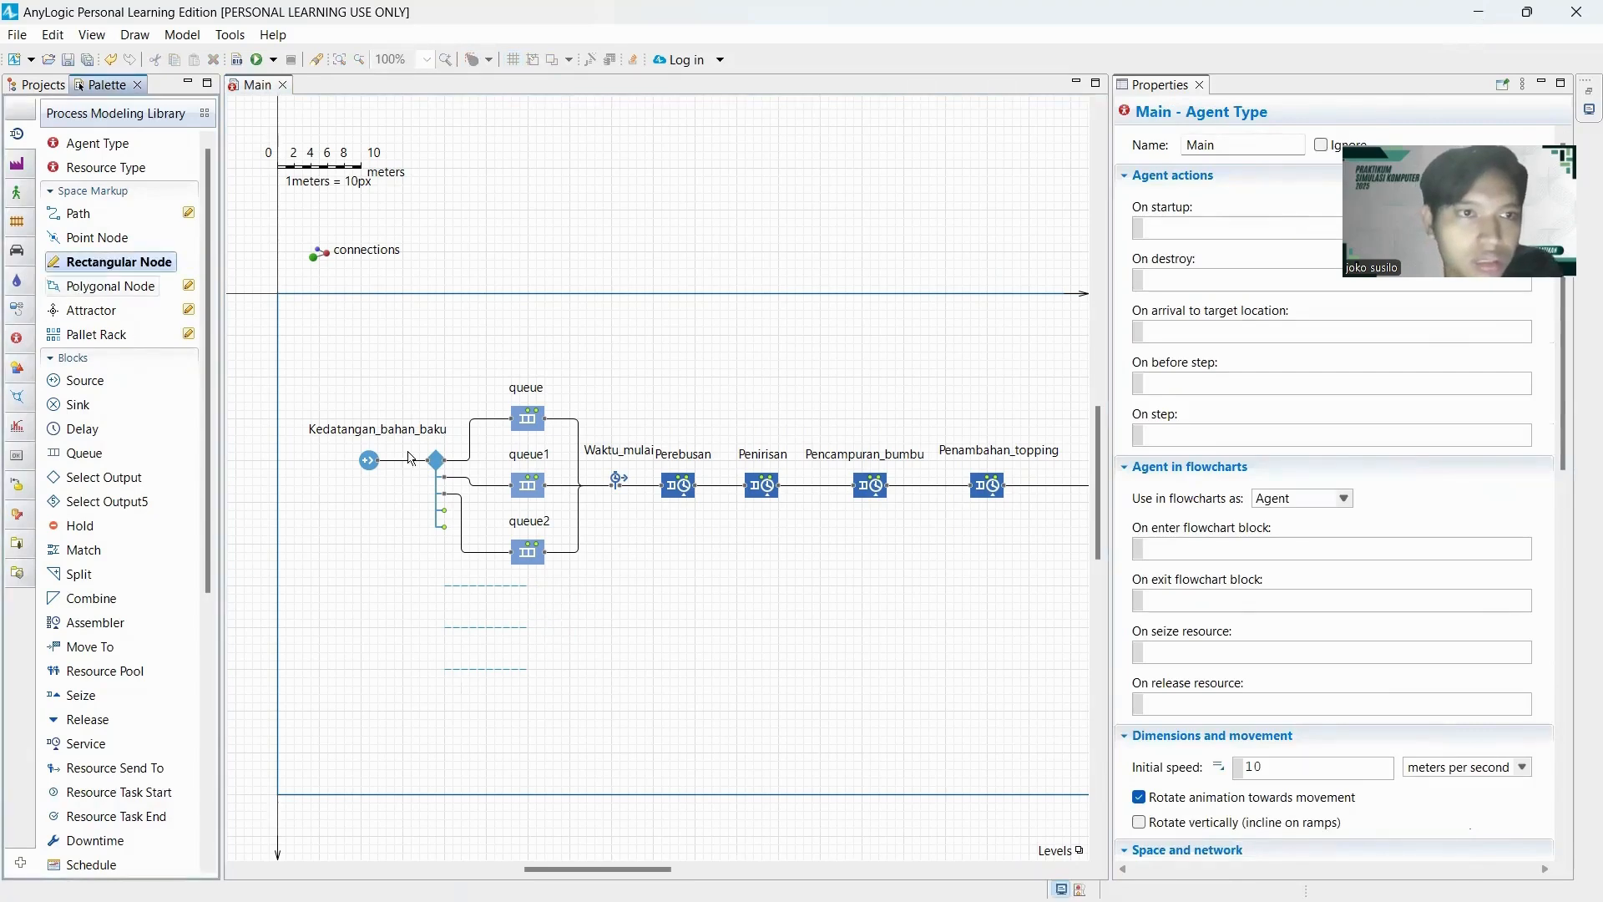
pyautogui.click(538, 588)
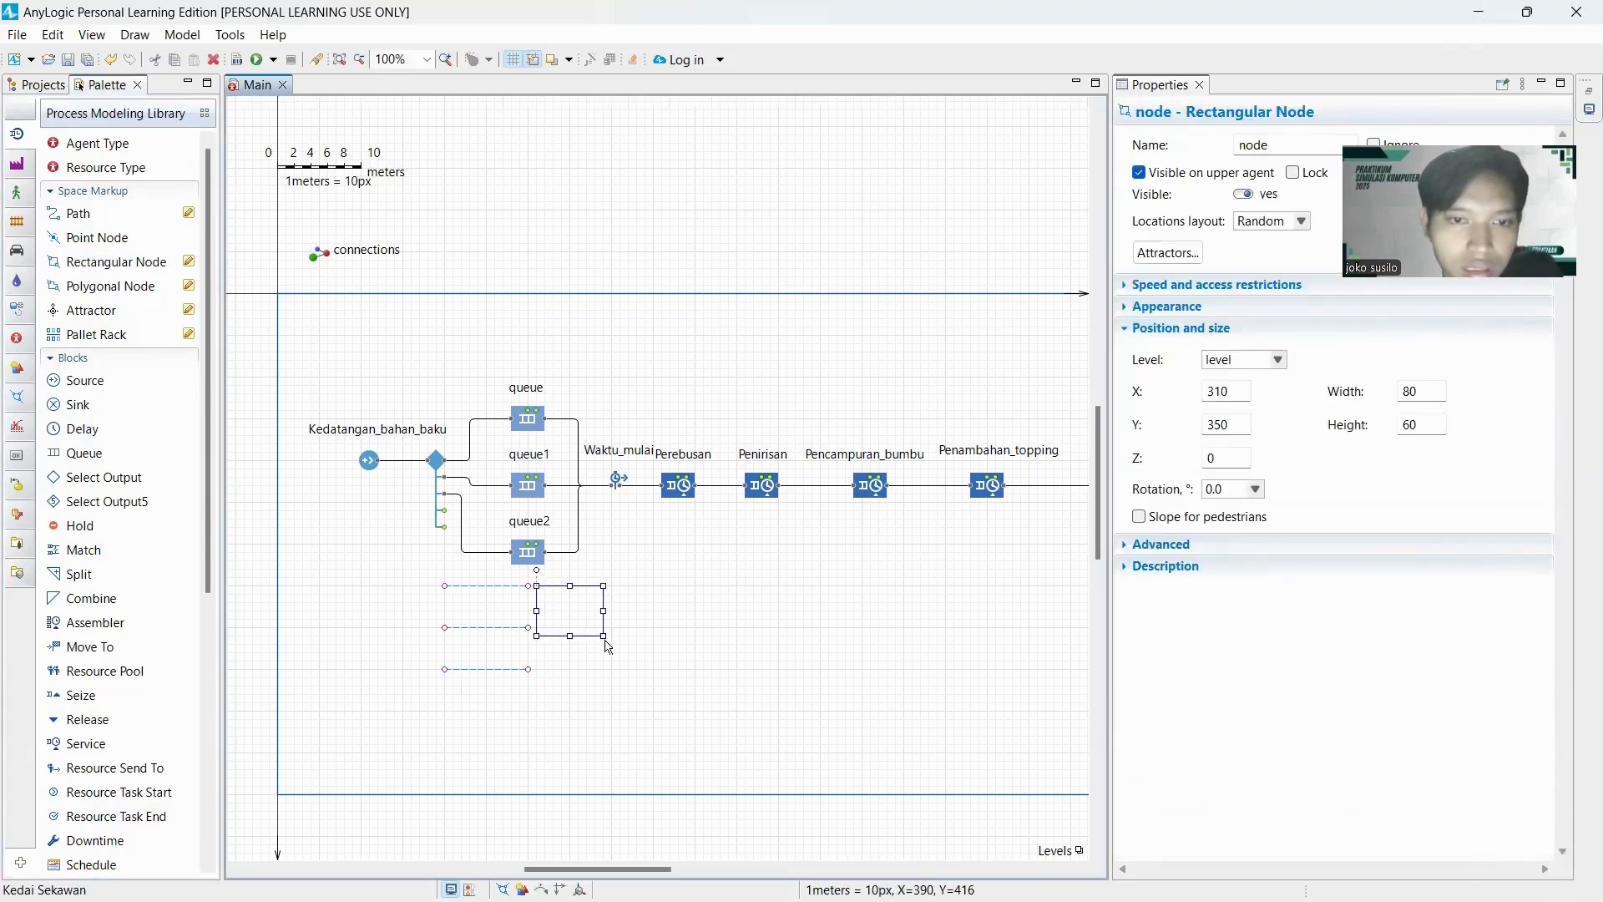
pyautogui.moveTo(604, 635); pyautogui.dragTo(568, 668)
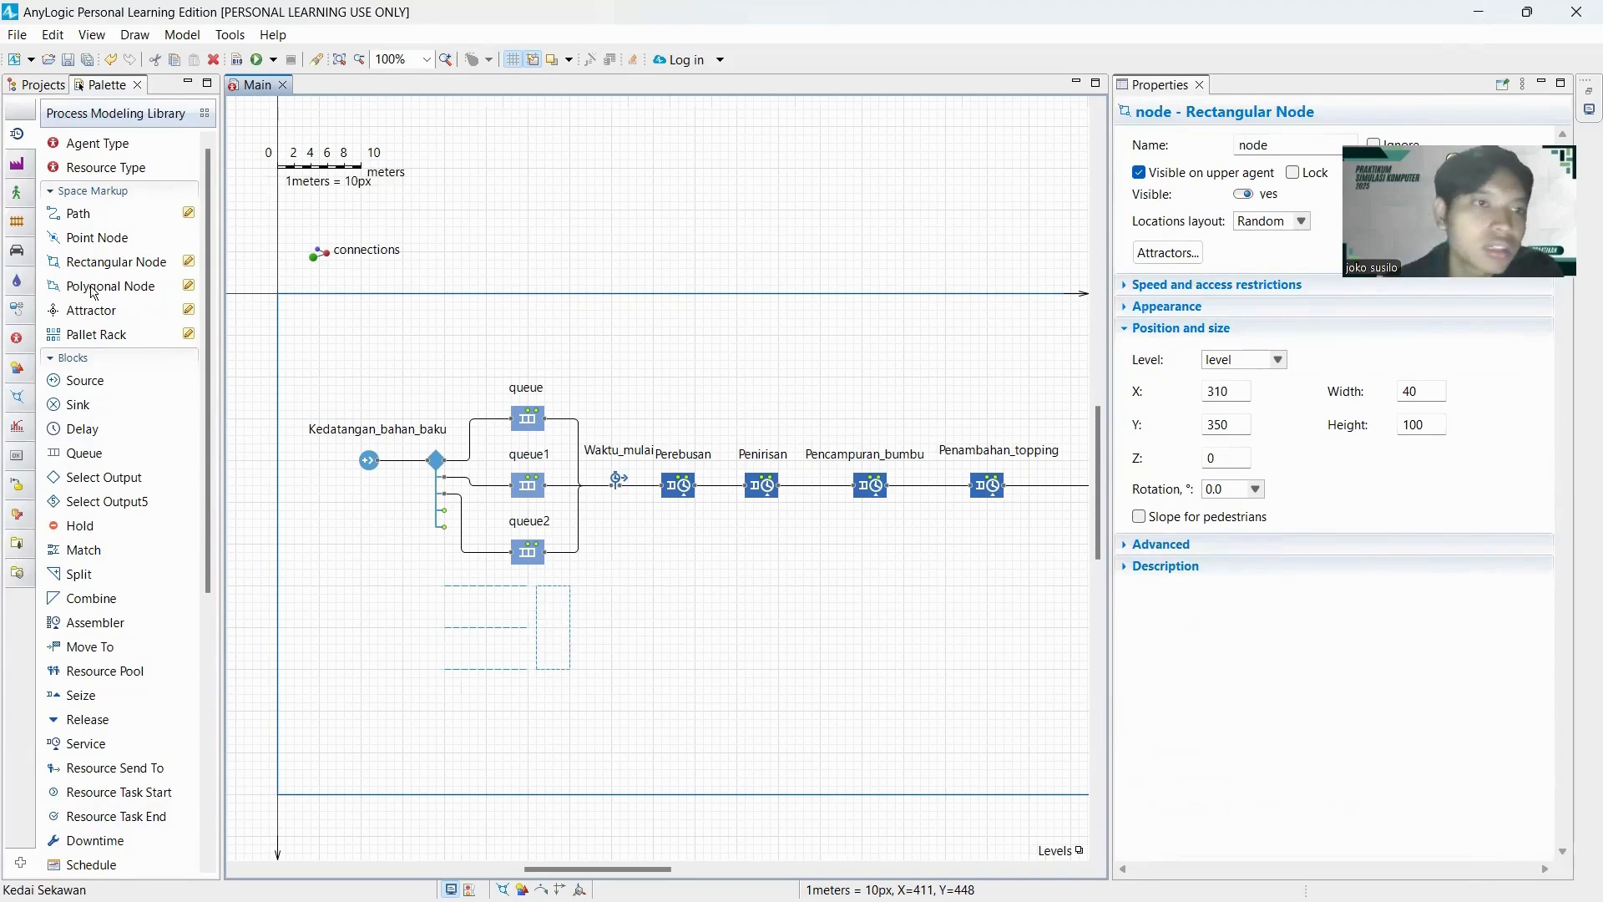
# Add an enlarged point node just right of the tall rectangular node, near its upper end.
pyautogui.click(92, 239)
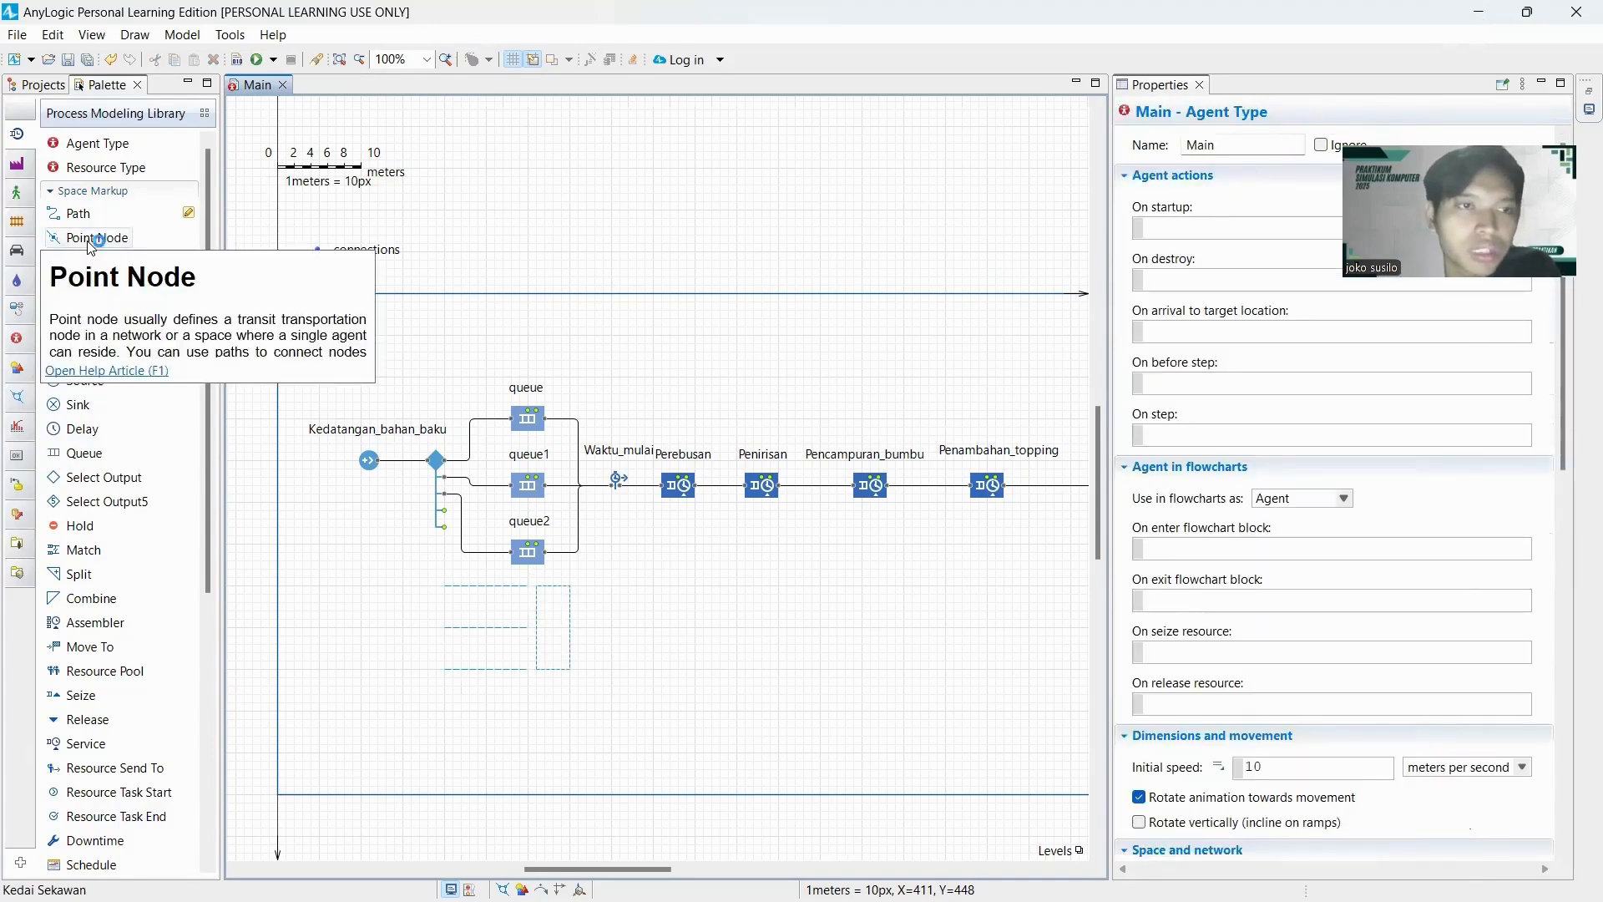
pyautogui.moveTo(90, 242); pyautogui.dragTo(594, 612)
pyautogui.click(603, 625)
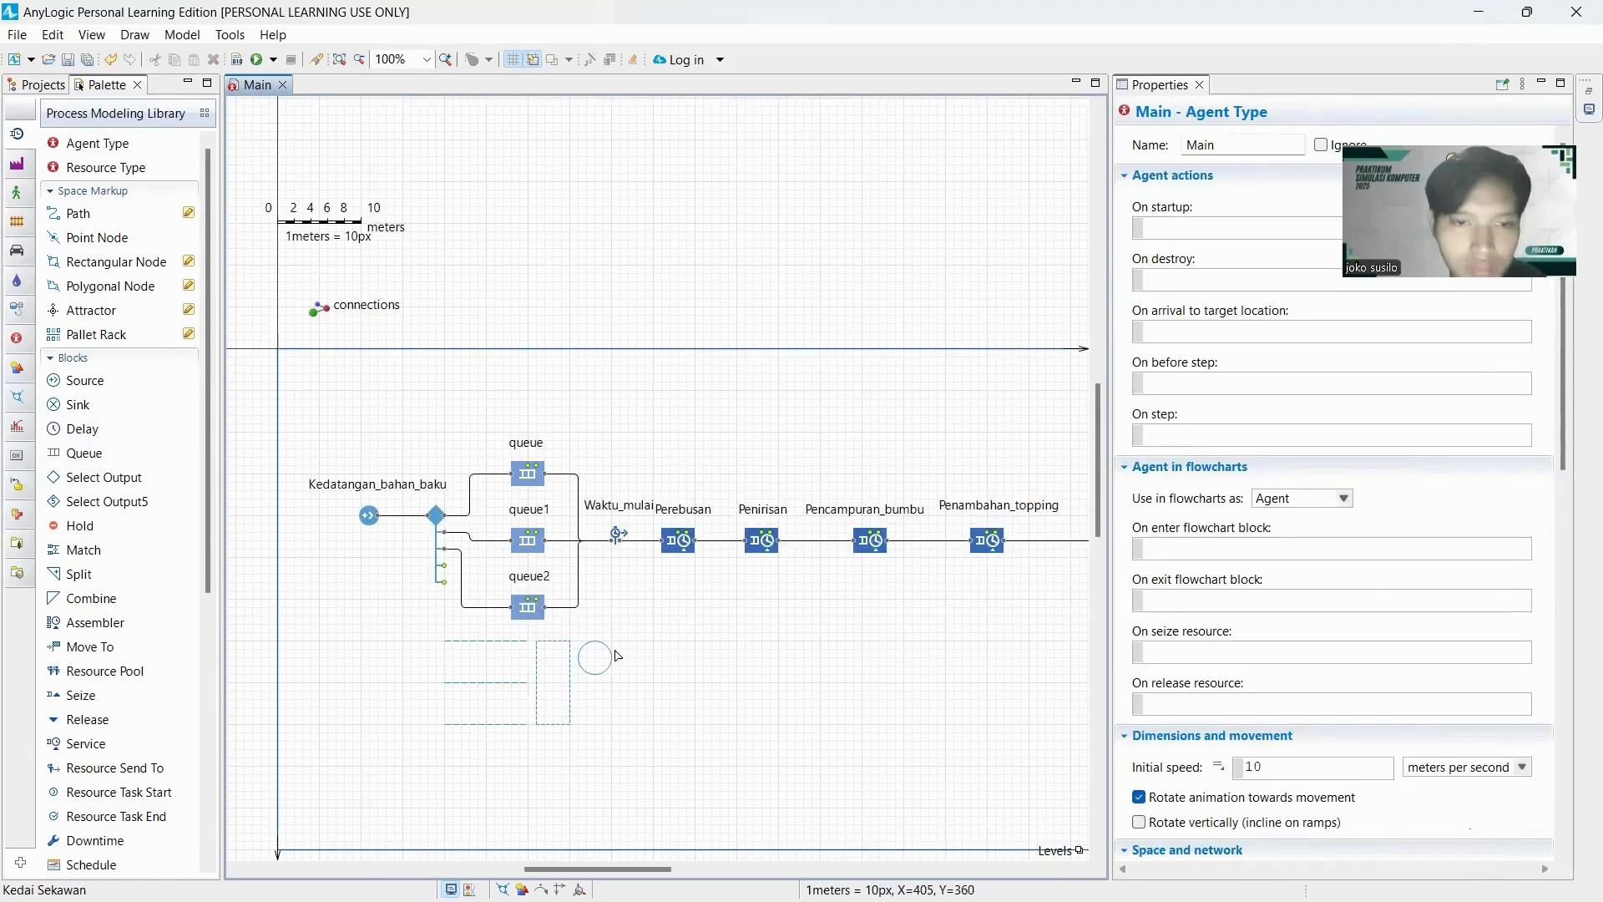
pyautogui.scroll(1, 610, 657)
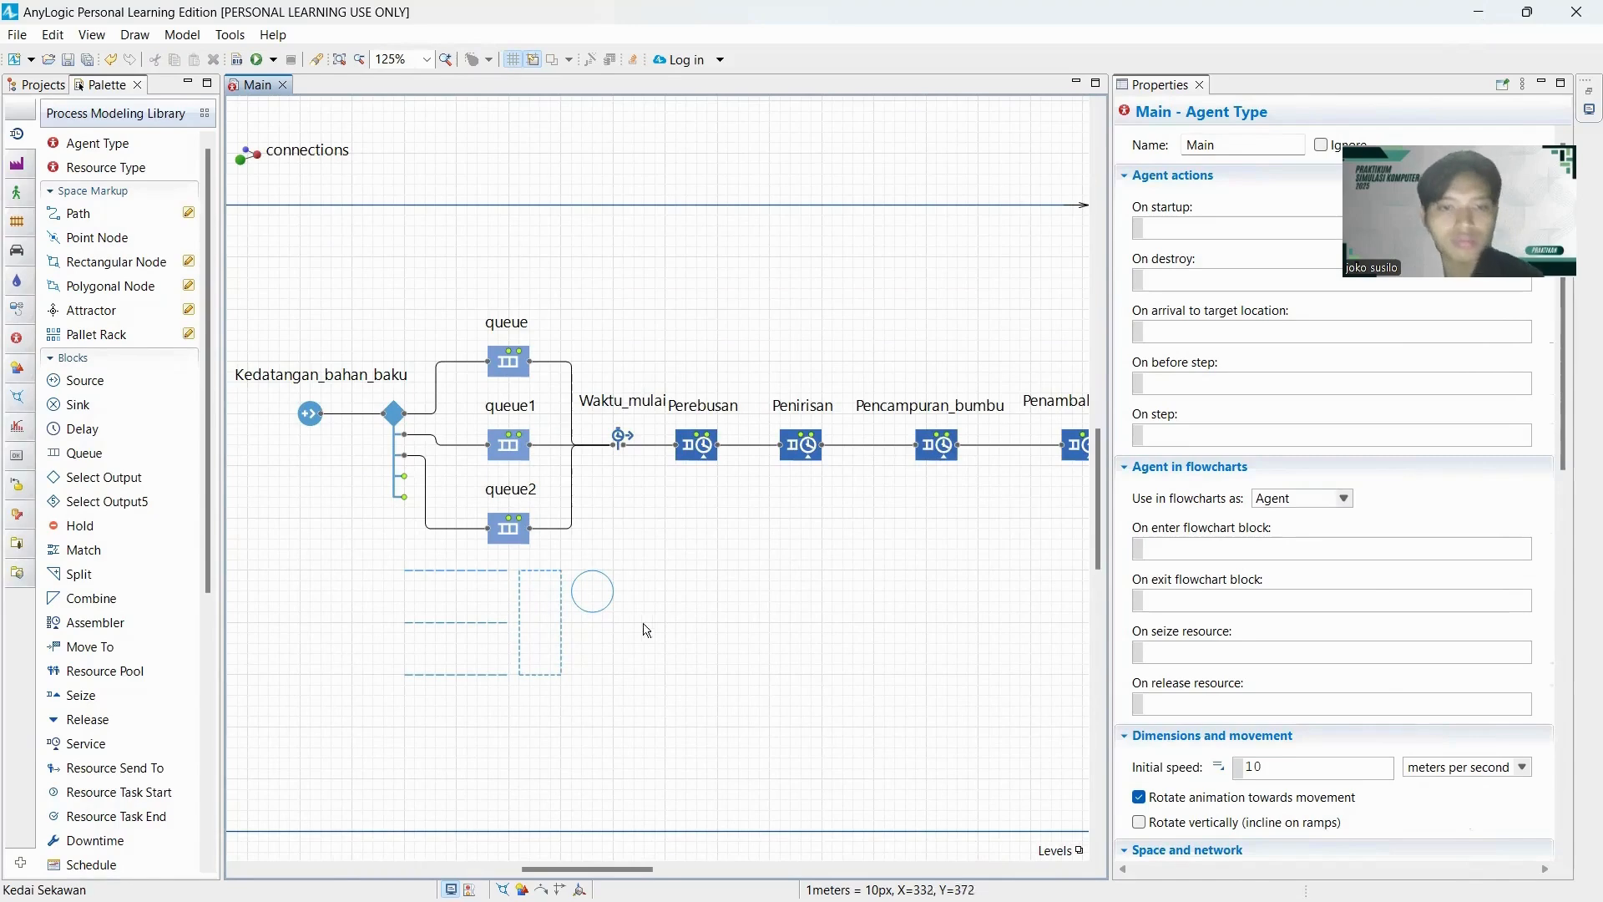
pyautogui.click(607, 610)
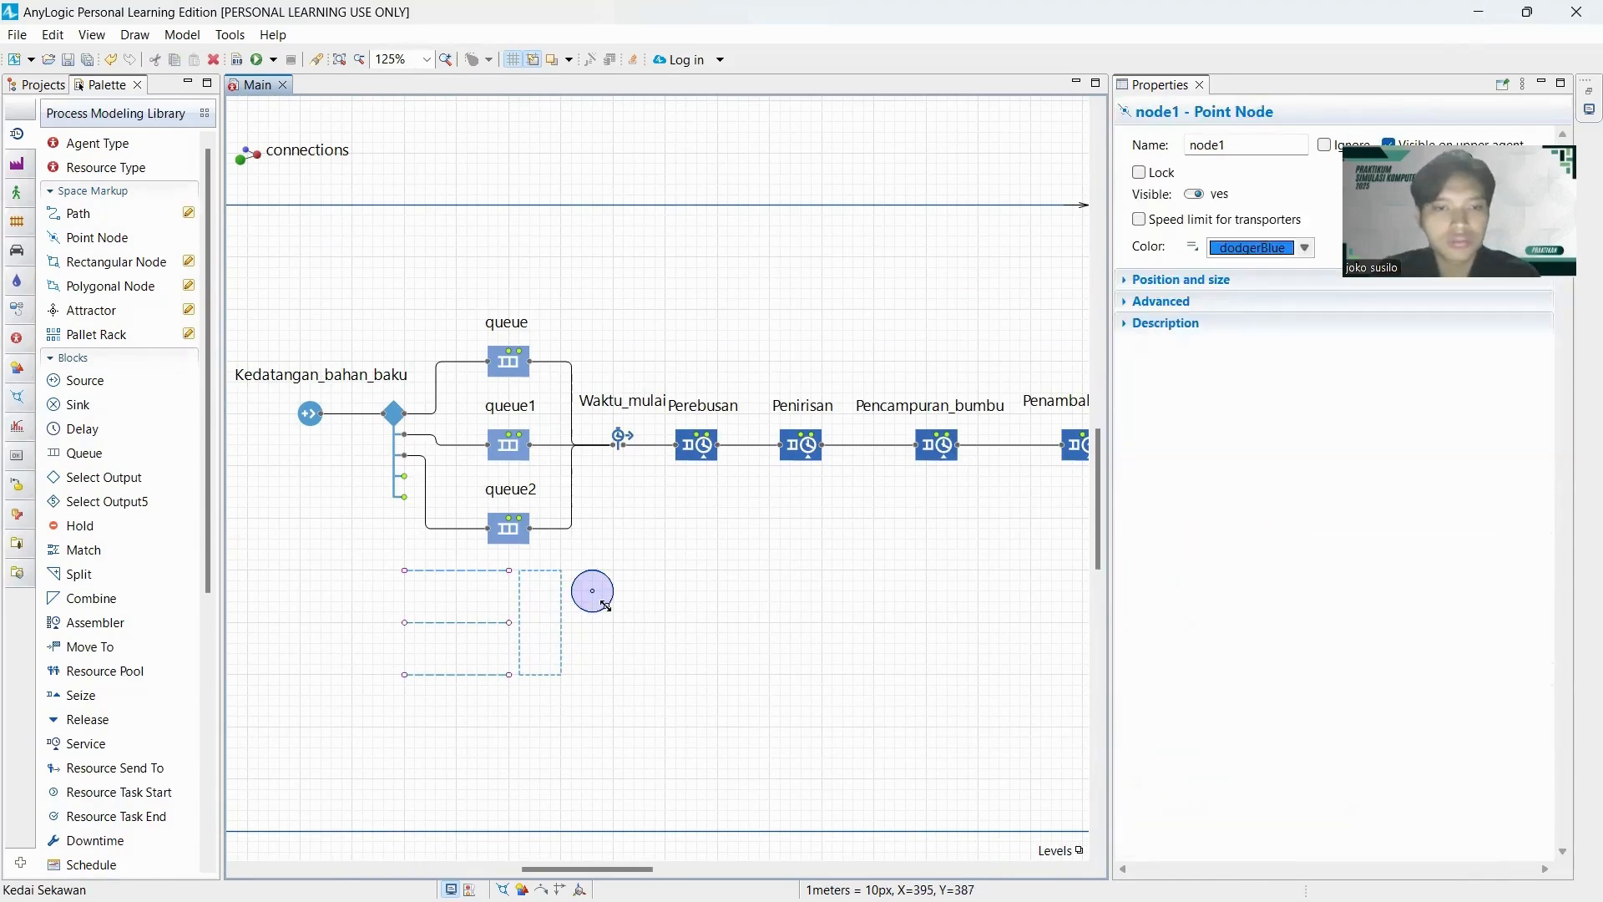
pyautogui.moveTo(614, 609); pyautogui.dragTo(598, 596)
pyautogui.click(672, 626)
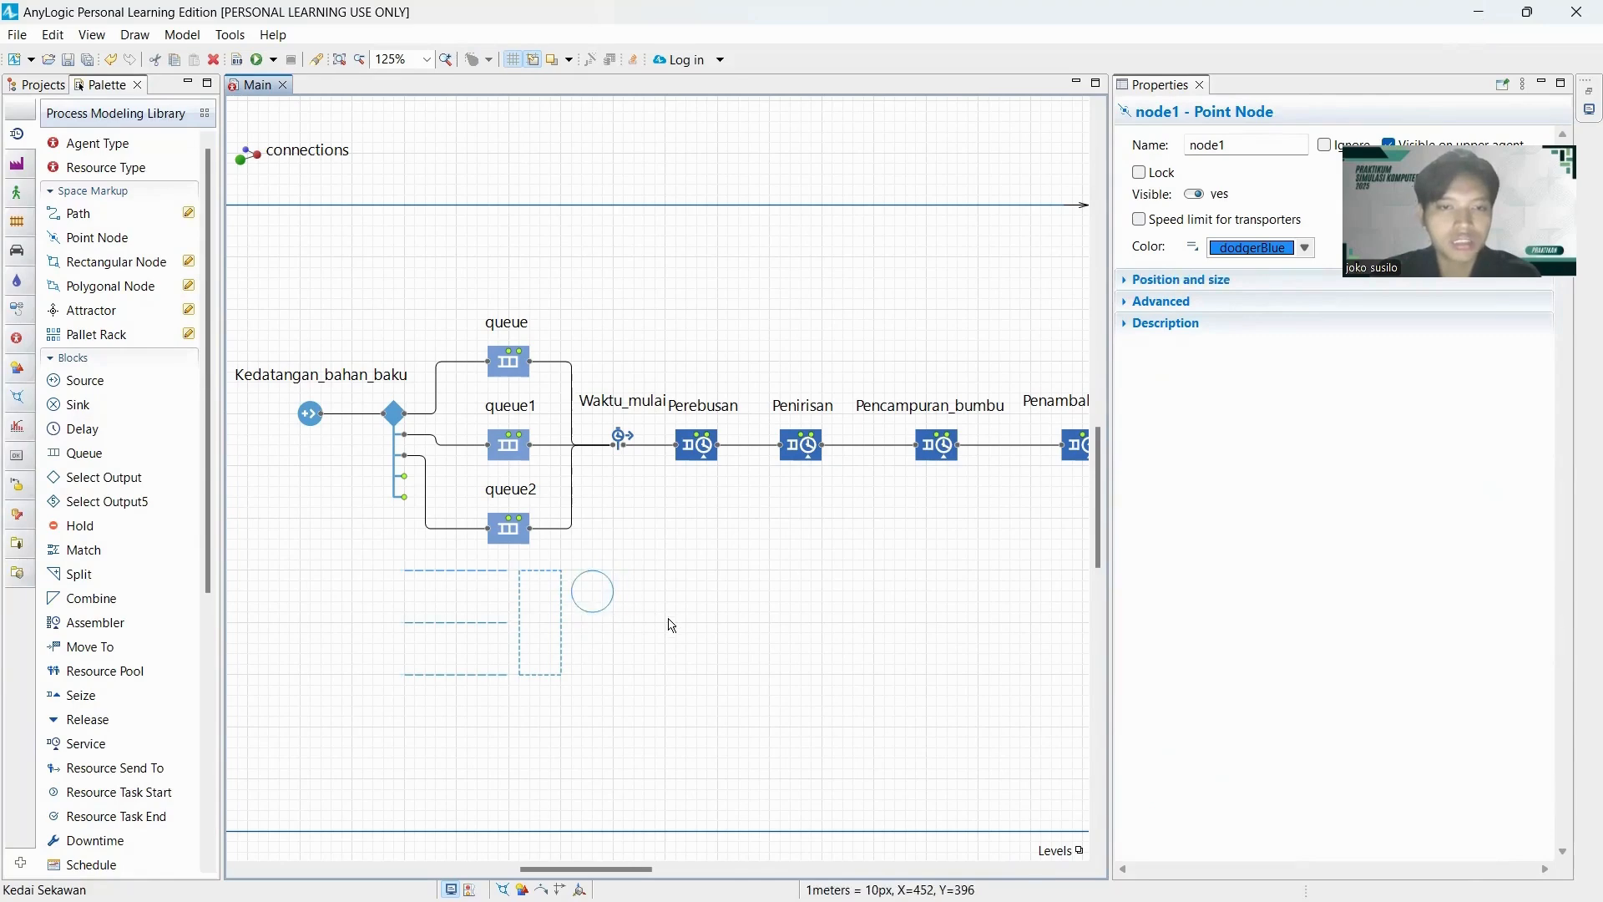
# Draw a rectangular node 40 wide and 50 high just right of the point node.
pyautogui.click(116, 261)
pyautogui.click(624, 574)
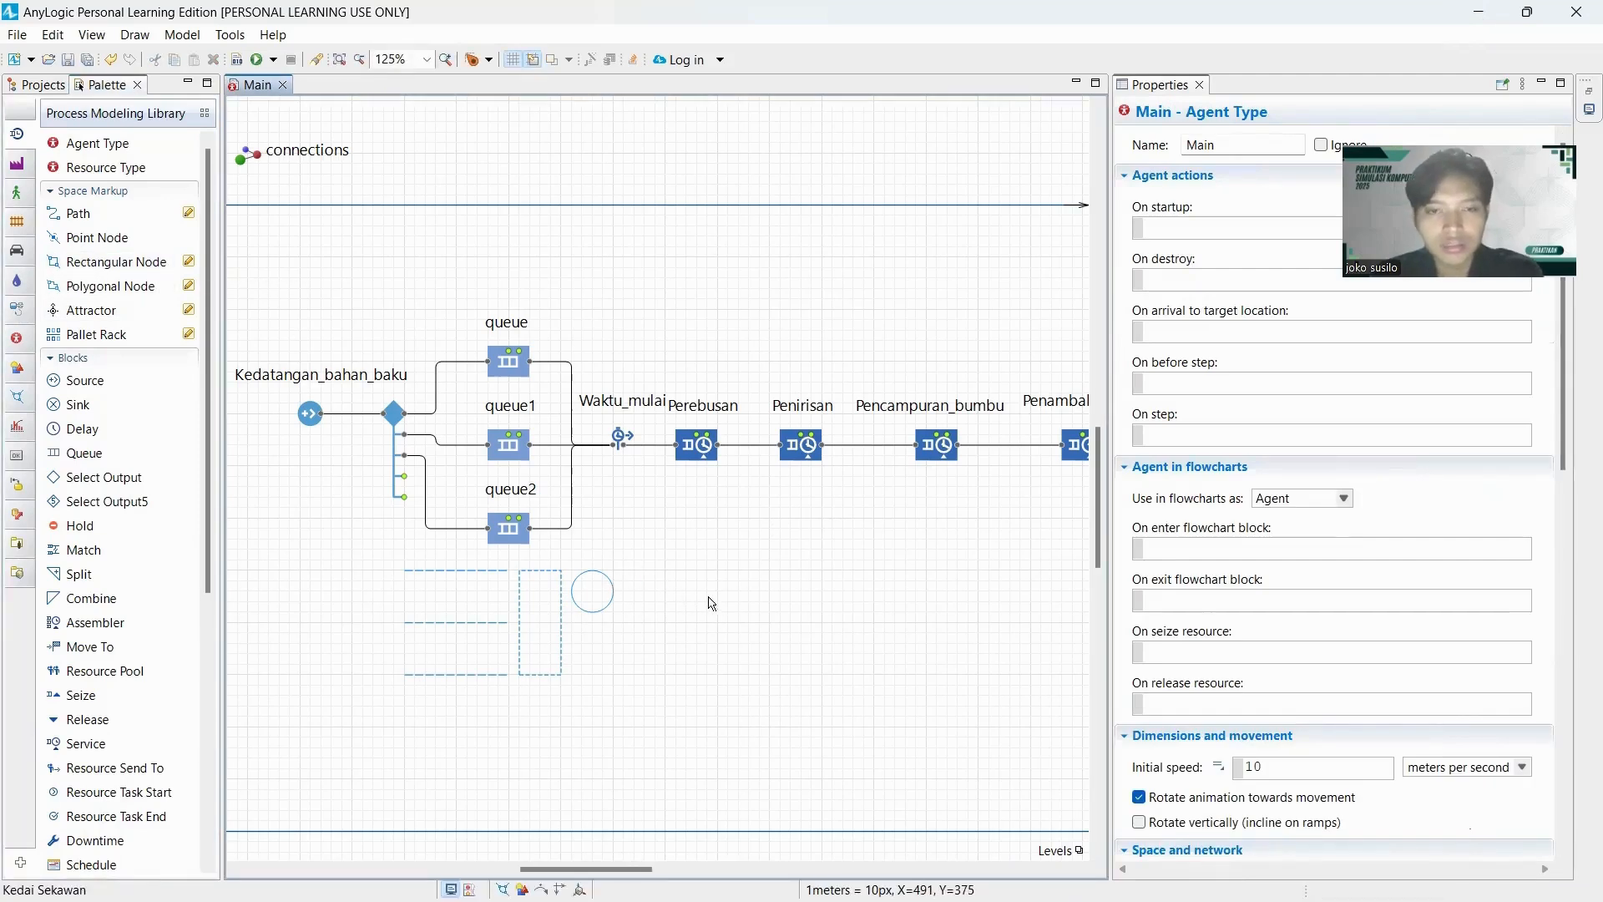
pyautogui.doubleClick(87, 264)
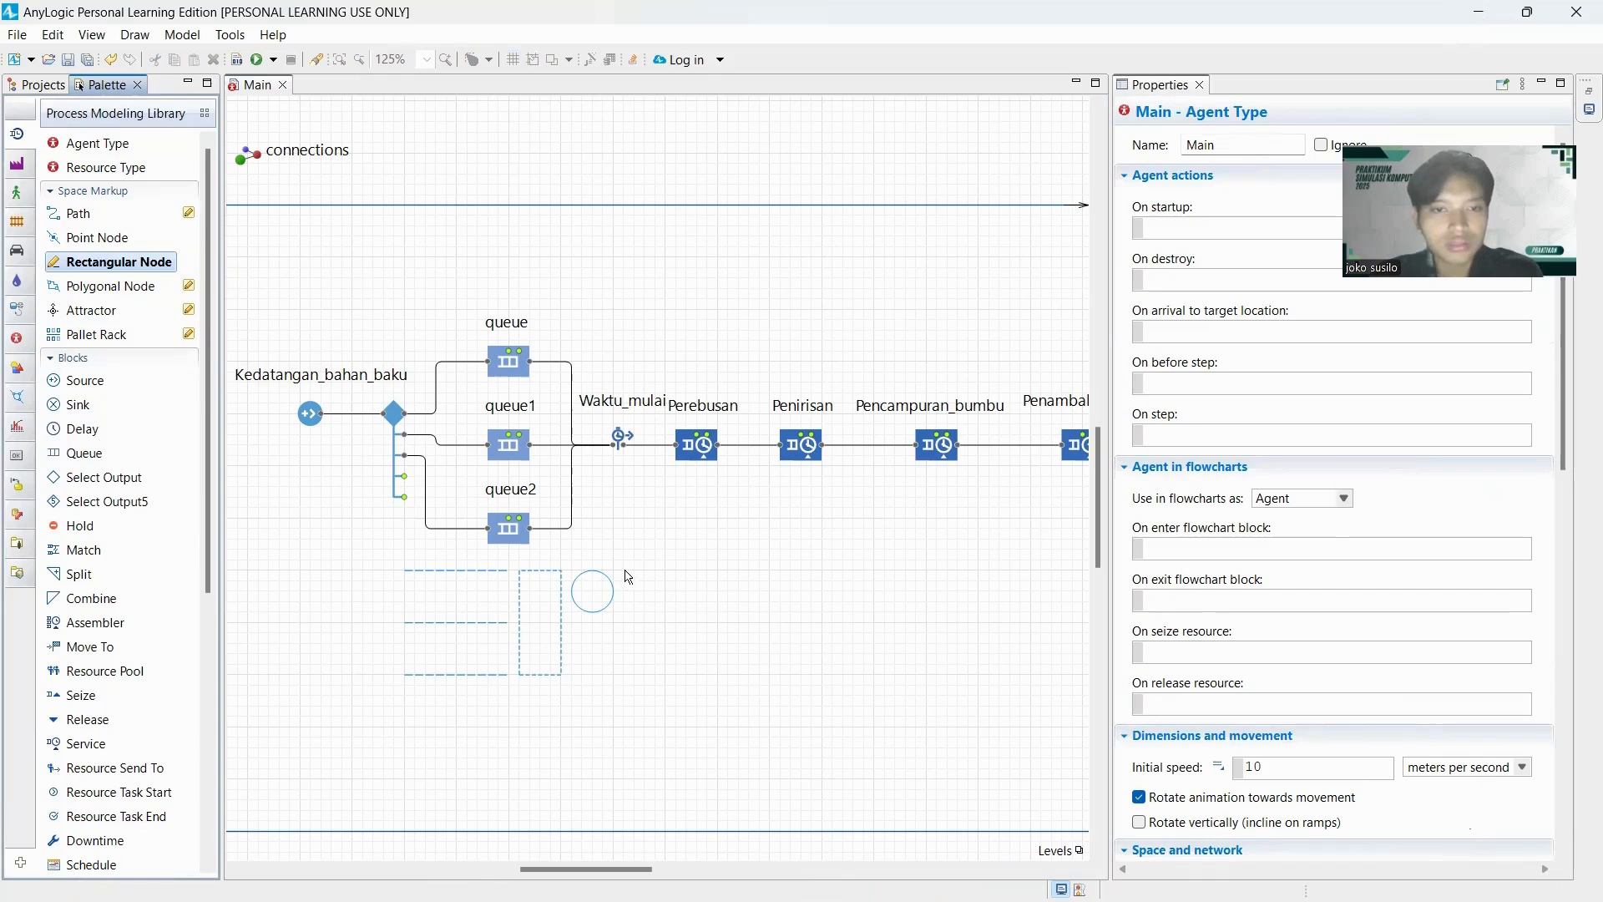
pyautogui.moveTo(624, 571)
pyautogui.mouseDown()
pyautogui.moveTo(708, 632)
pyautogui.moveTo(666, 612)
pyautogui.mouseUp()
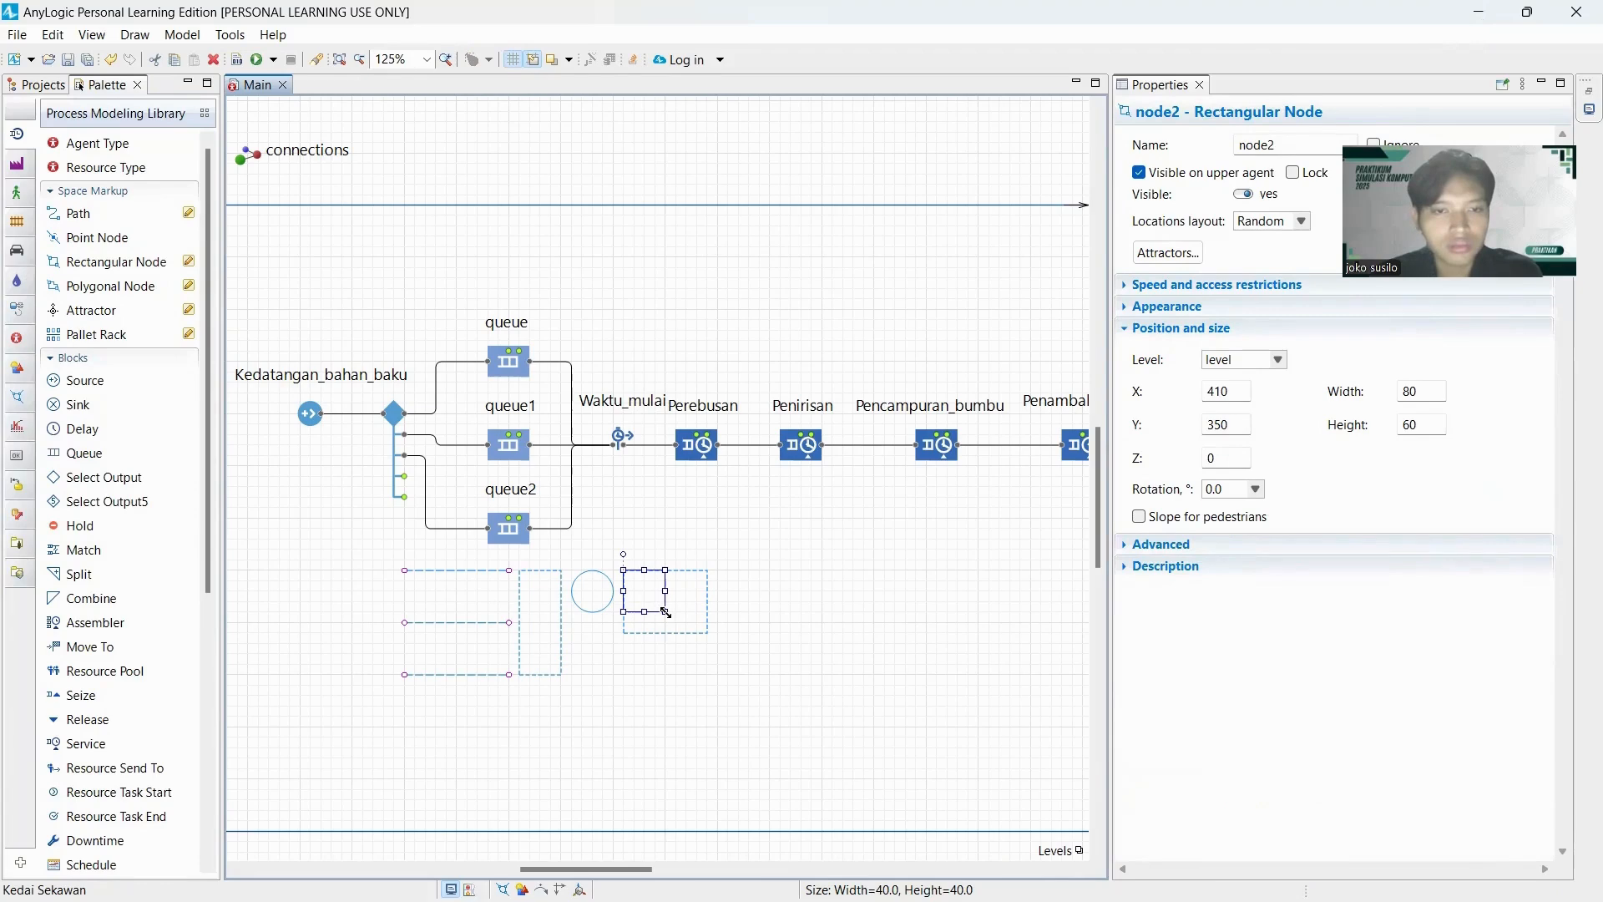
pyautogui.moveTo(665, 612); pyautogui.dragTo(666, 622)
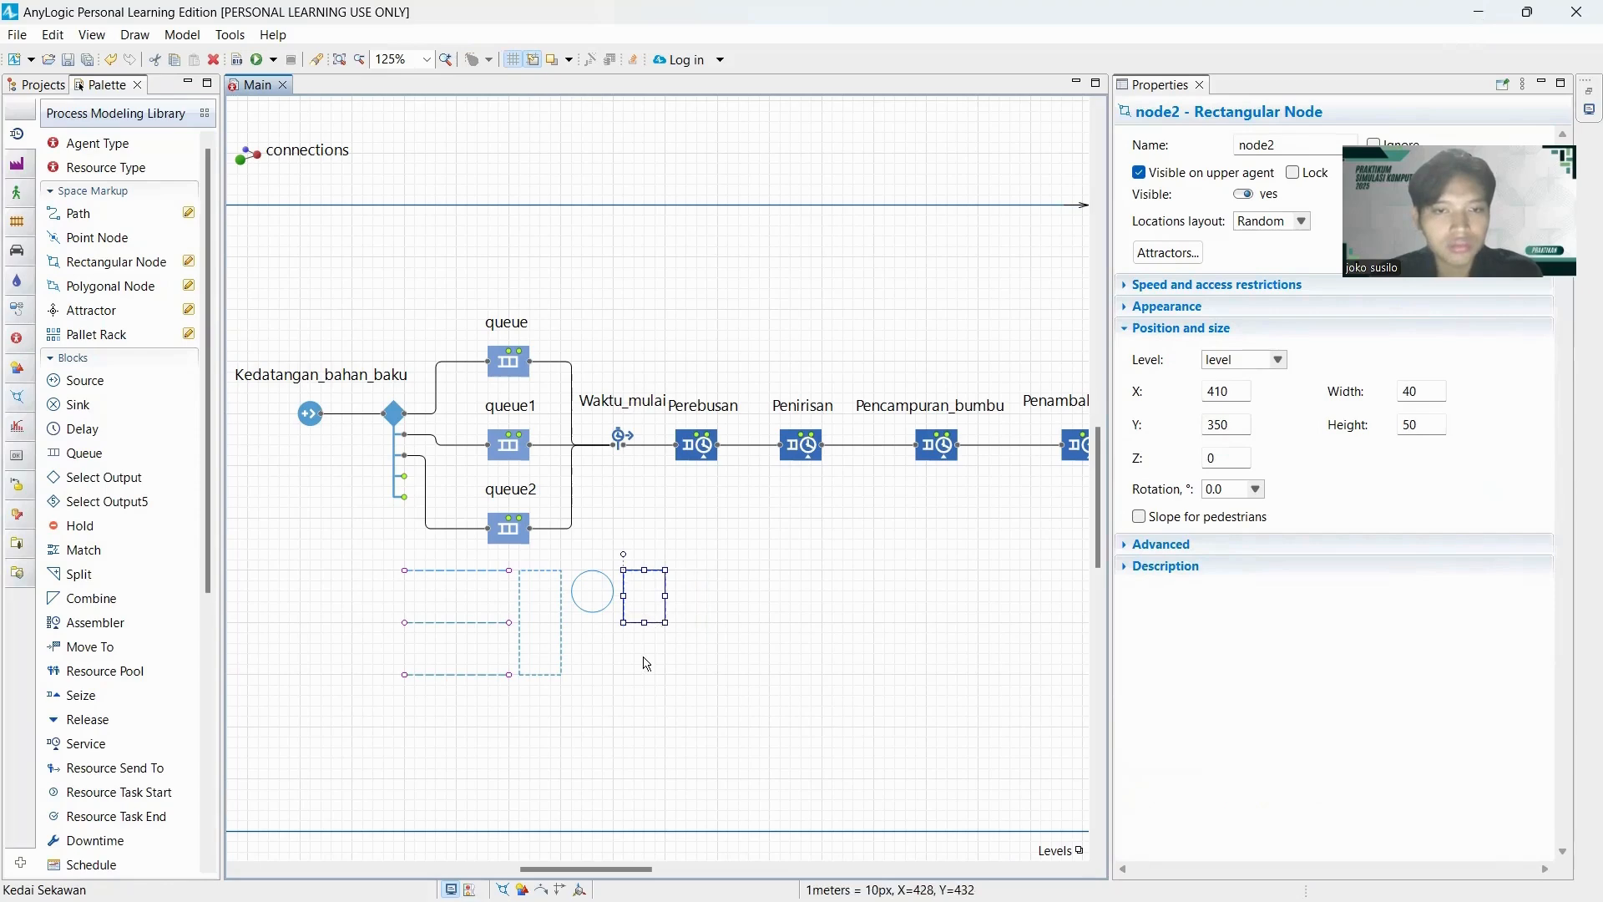
# Copy the point node and the small rectangular node together and place the duplicate pair directly right of the originals, in the same row.
pyautogui.click(642, 622)
pyautogui.click(641, 637)
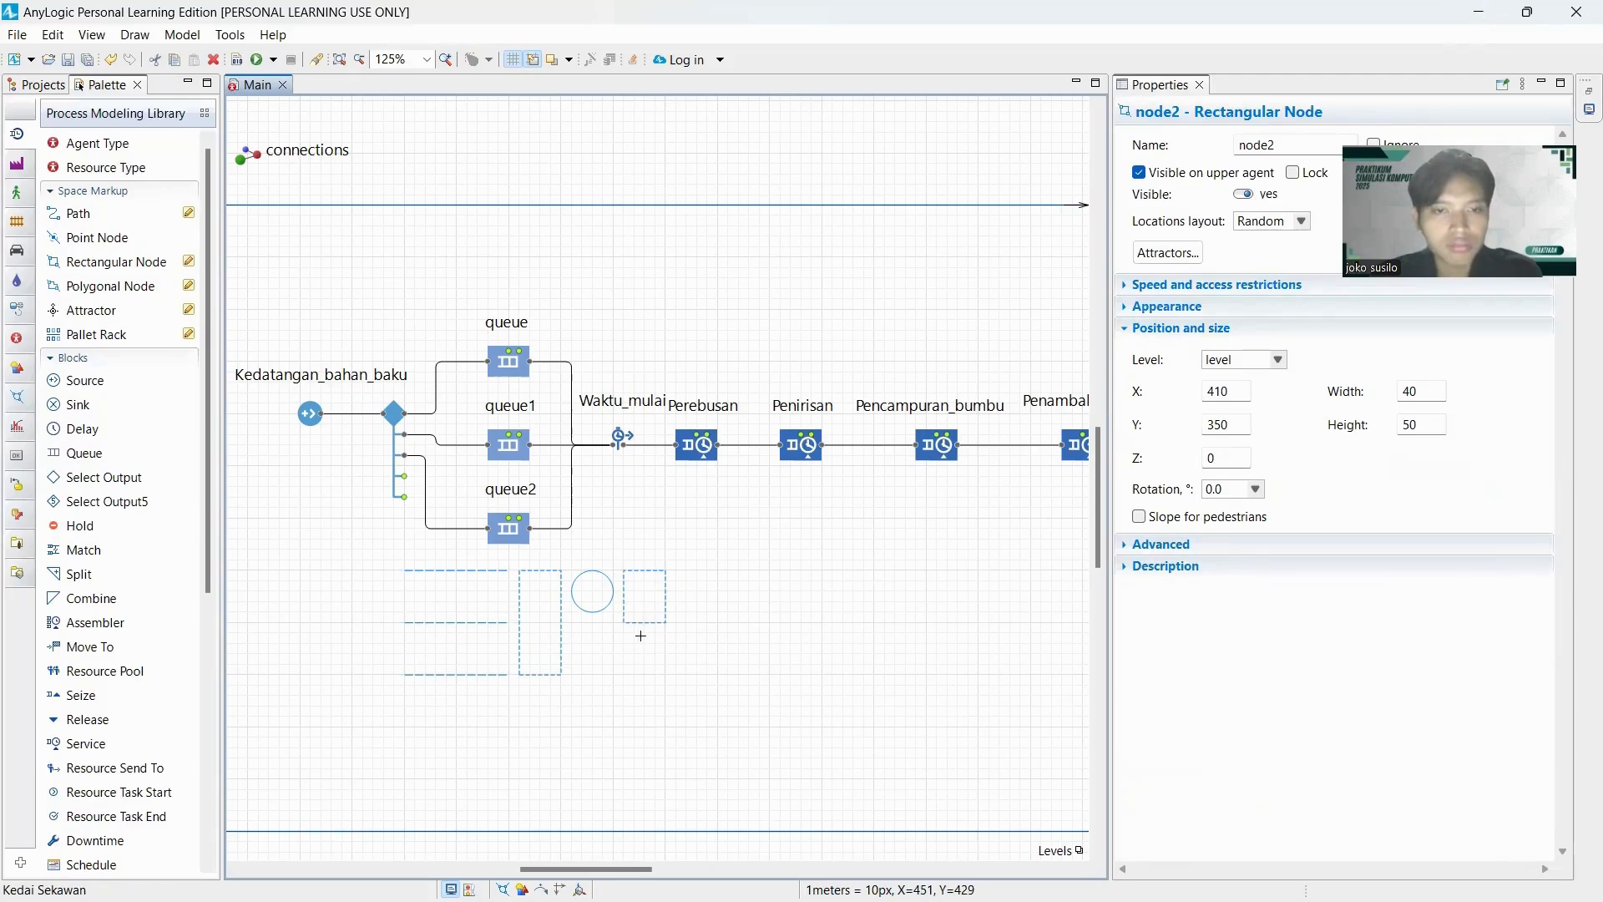
pyautogui.click(601, 603)
pyautogui.moveTo(576, 564); pyautogui.dragTo(673, 652)
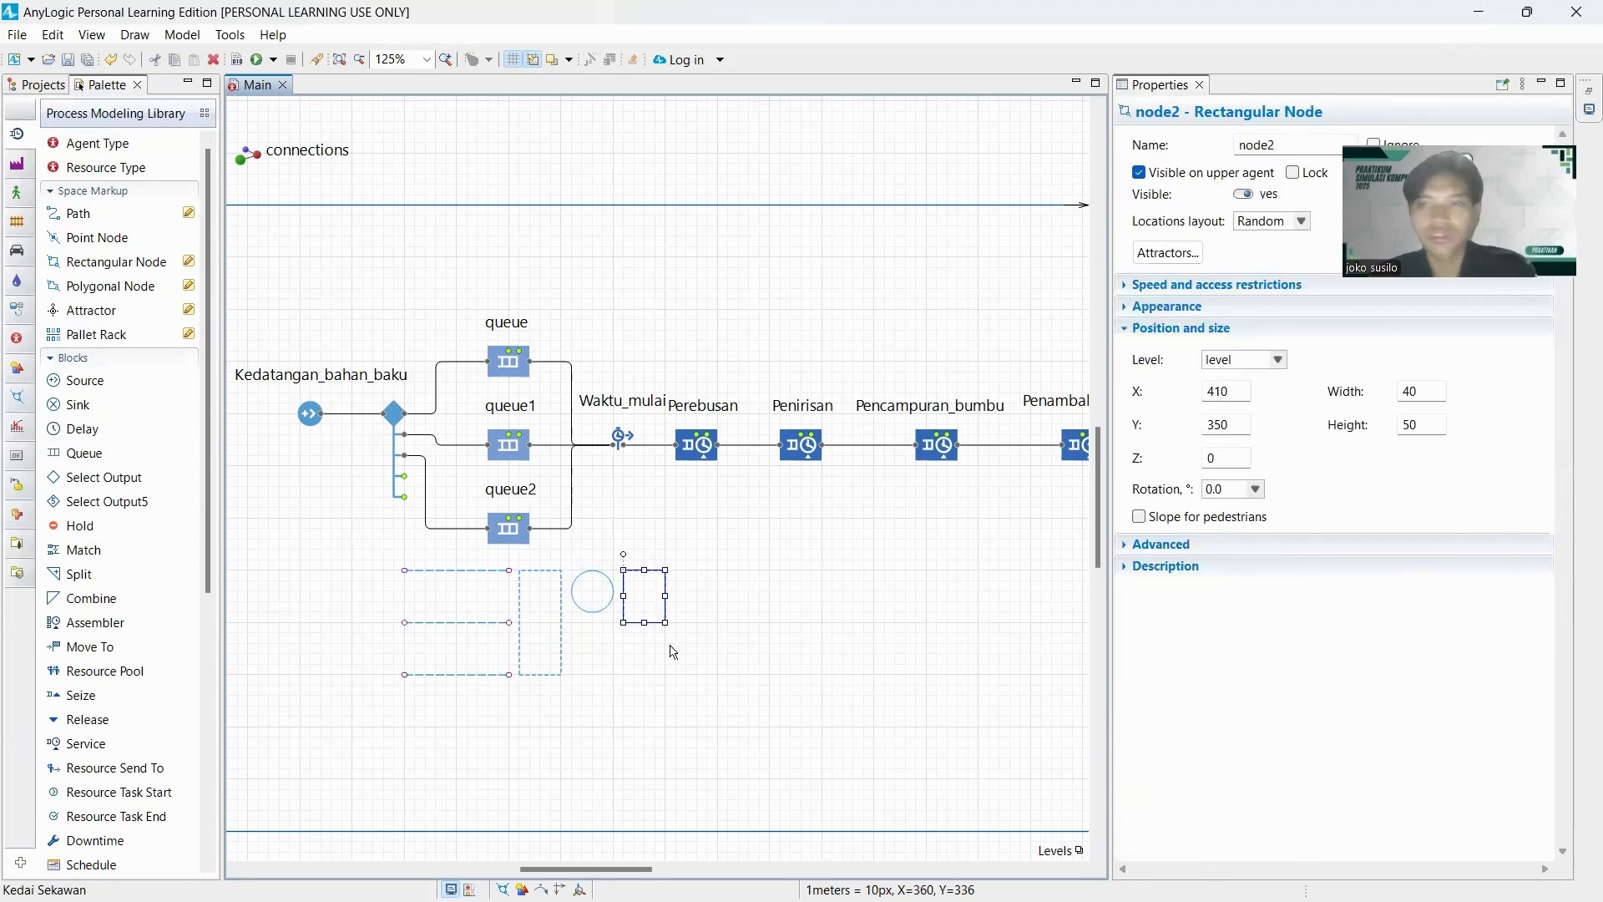
pyautogui.keyDown('shift'); pyautogui.click(603, 610); pyautogui.keyUp('shift')
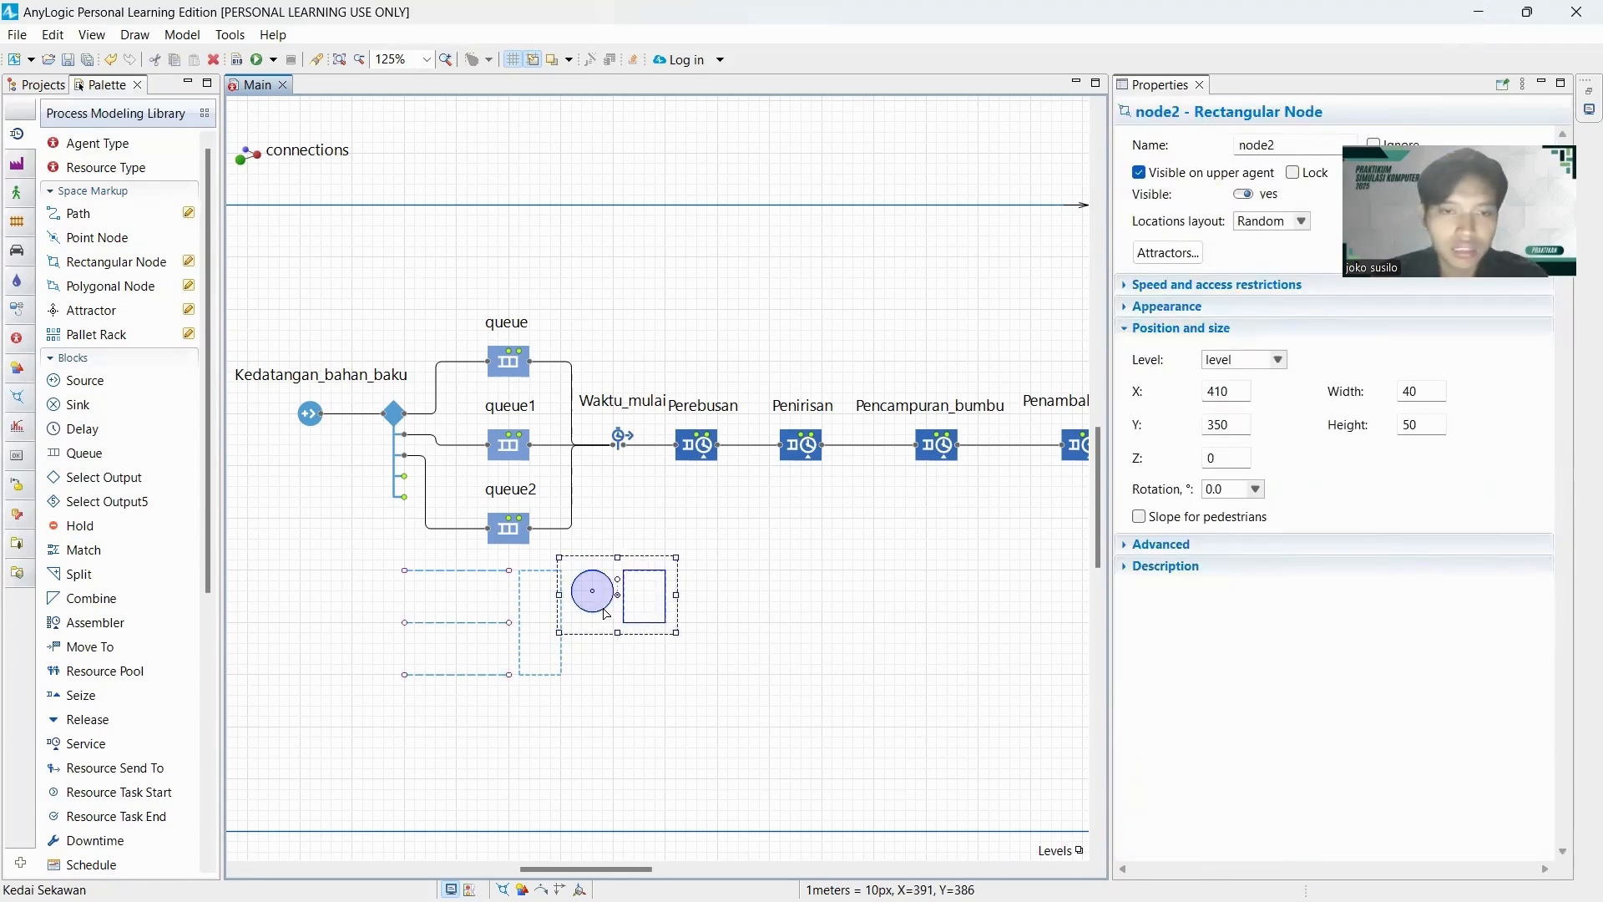
pyautogui.moveTo(589, 869); pyautogui.dragTo(637, 869)
pyautogui.click(565, 665)
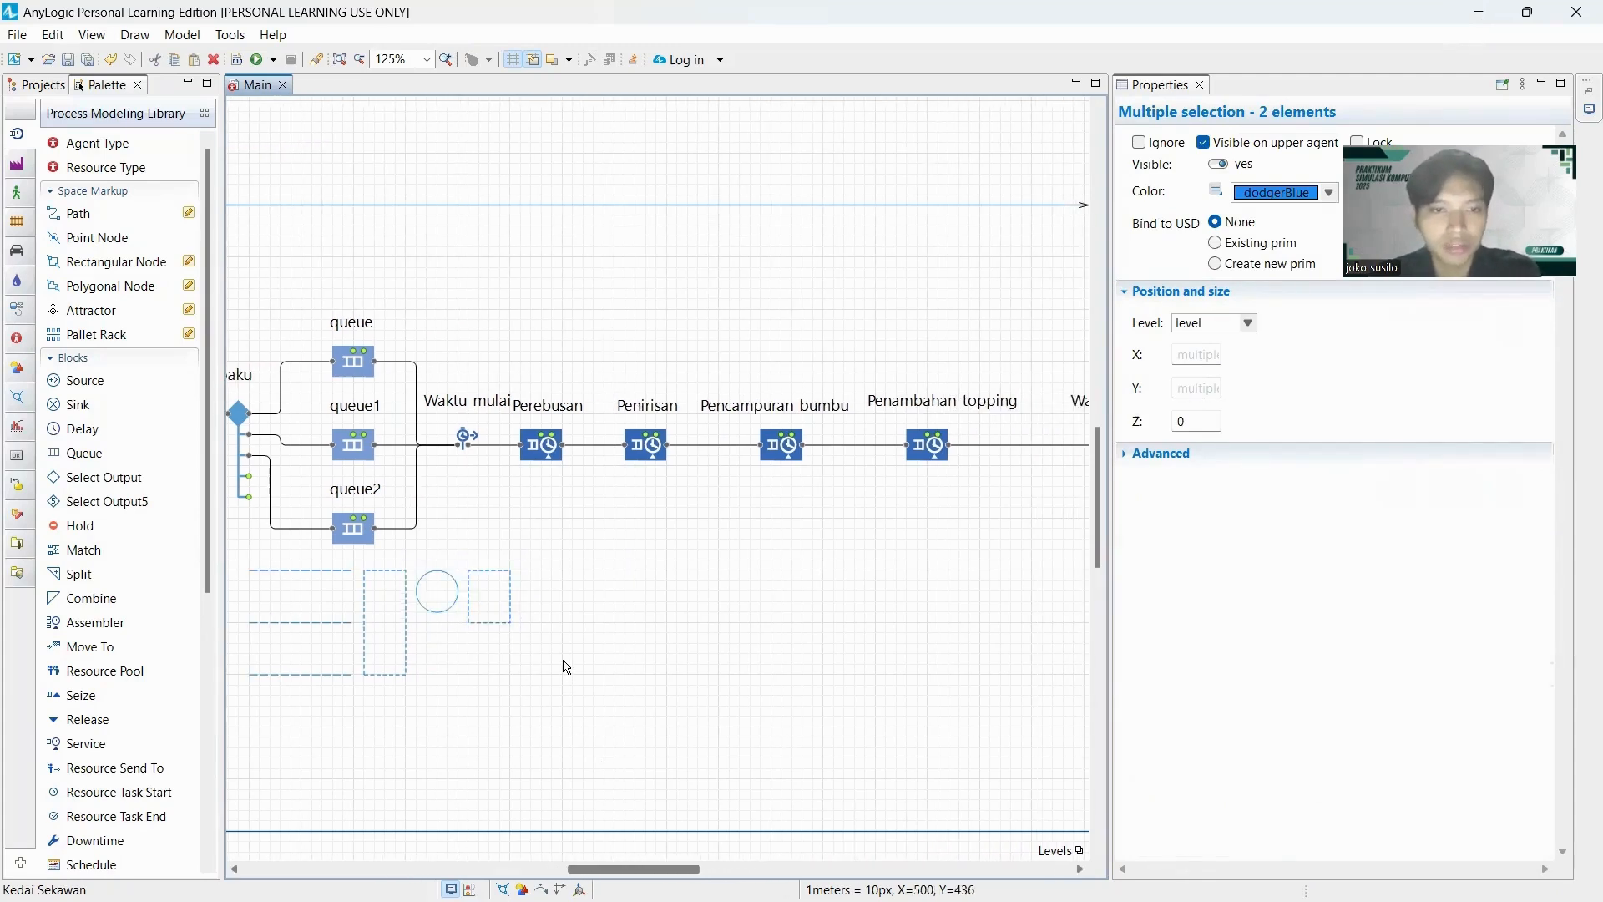
pyautogui.hotkey('ctrl', 'v')
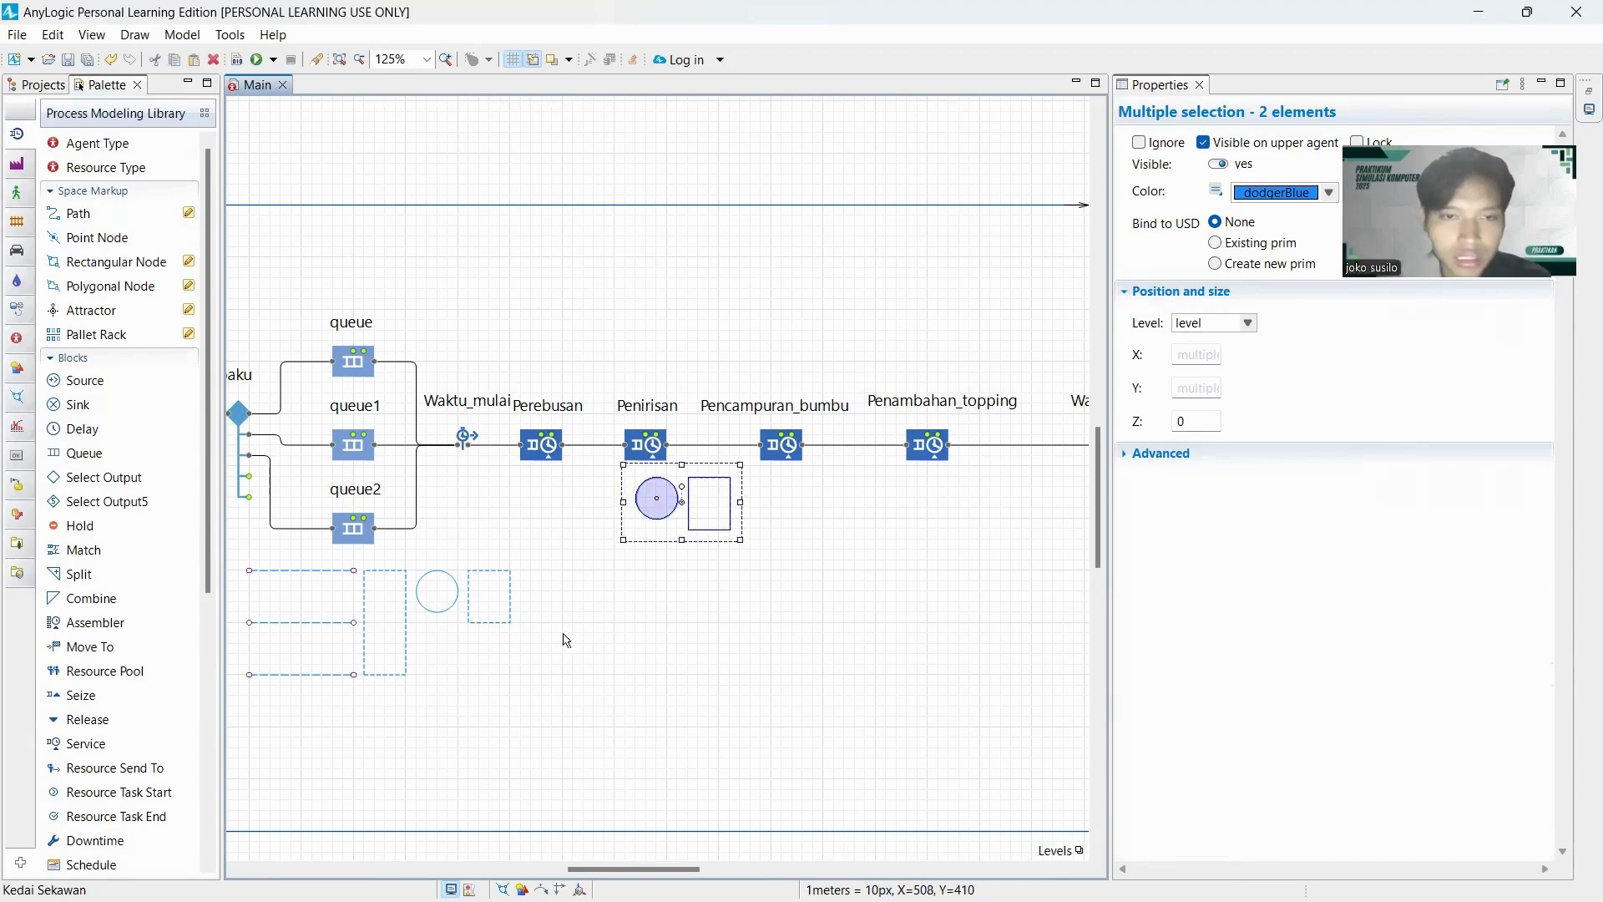
pyautogui.moveTo(686, 511); pyautogui.dragTo(573, 603)
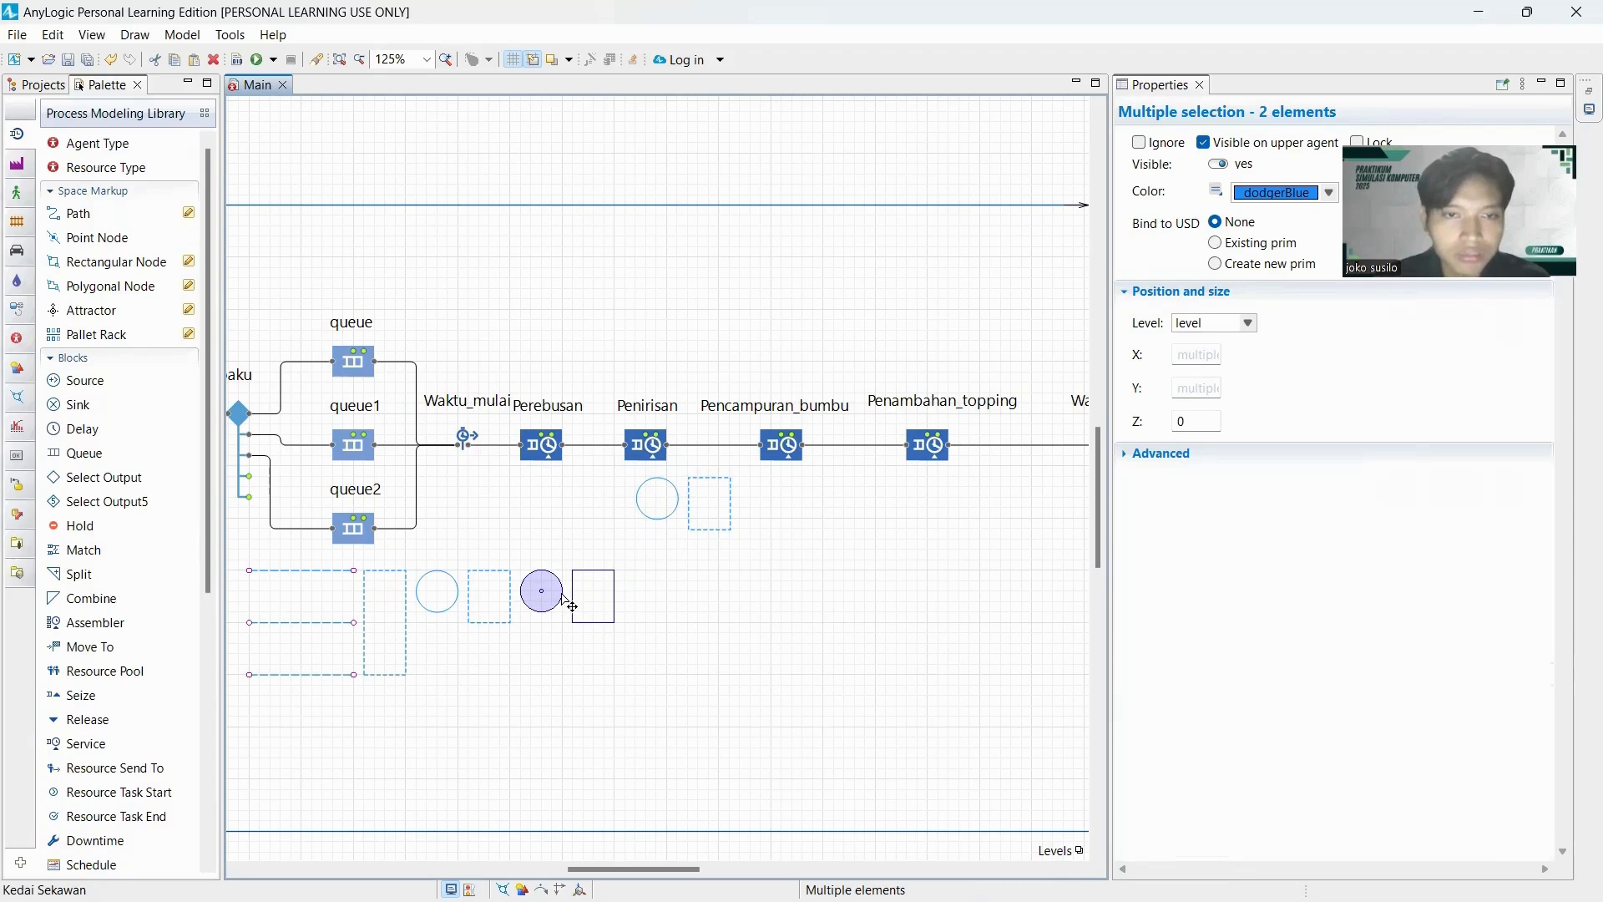
pyautogui.click(690, 625)
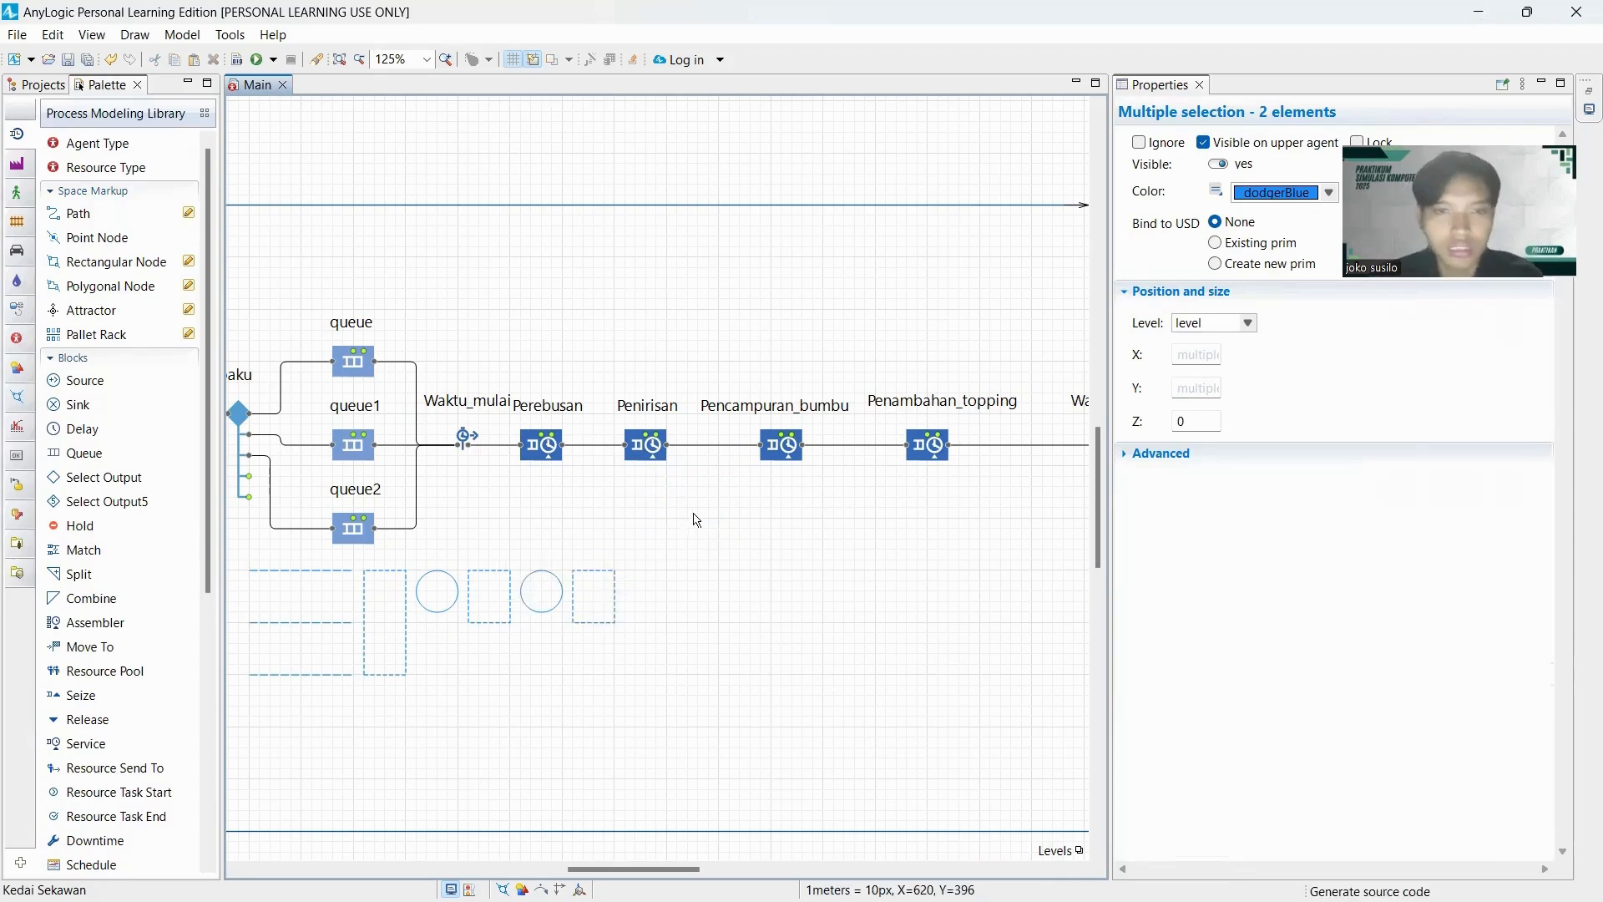
# Add a second duplicate of the point and rectangular node pair just right of the previous copy, keeping the same spacing.
pyautogui.hotkey('ctrl', 'v')
pyautogui.moveTo(693, 538); pyautogui.dragTo(685, 609)
pyautogui.click(753, 683)
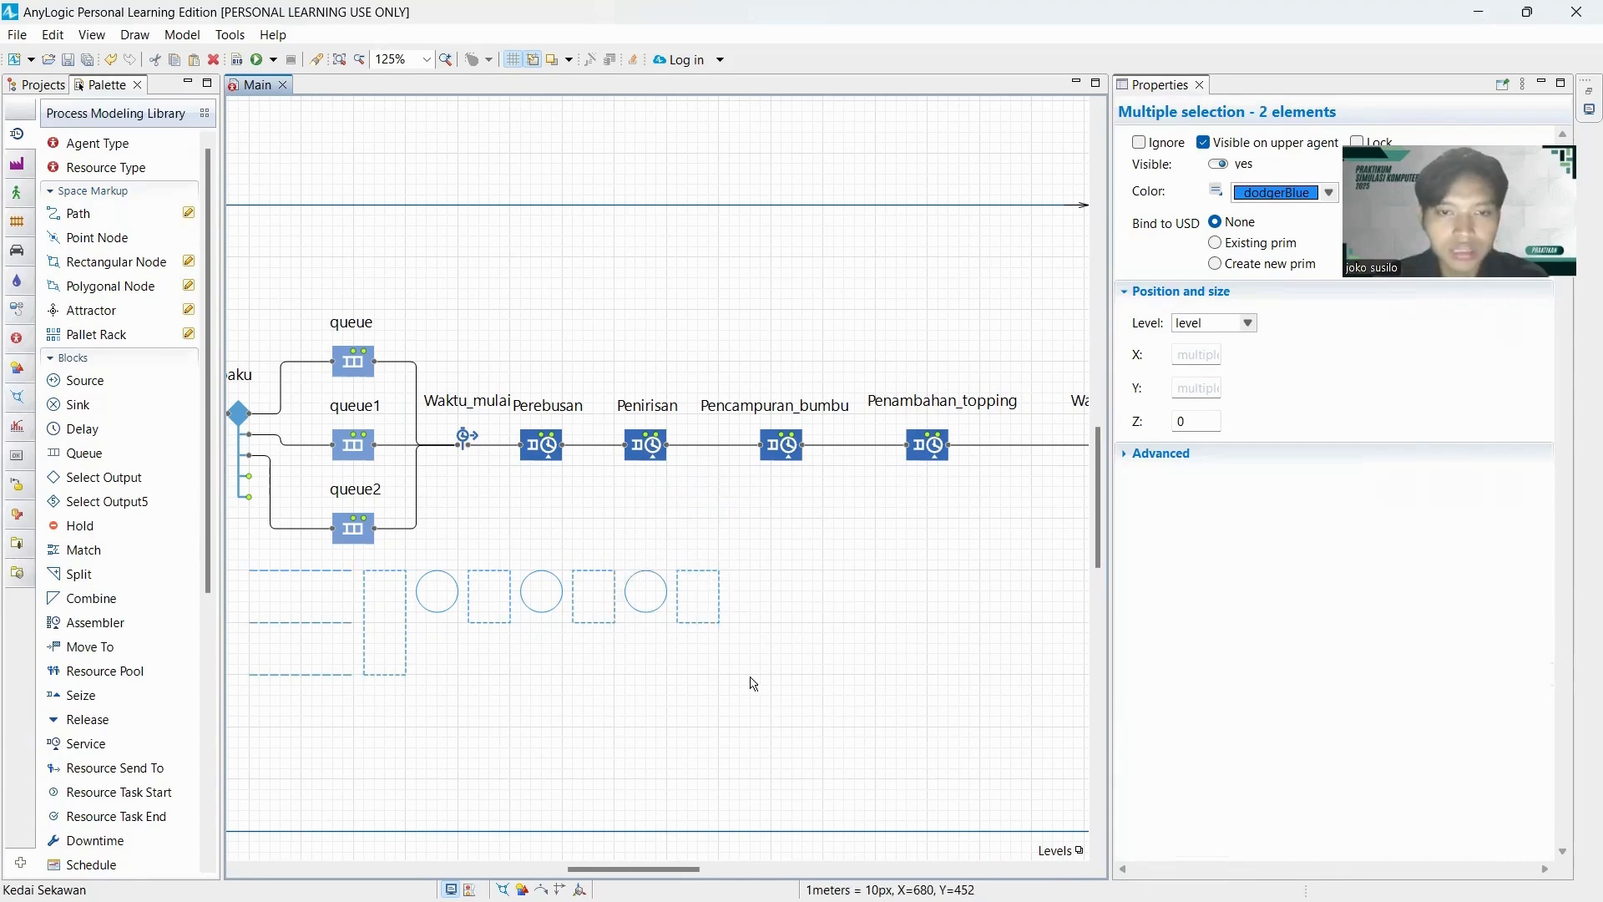
# Add a third duplicate of the node pair at the right end of the row and delete its rectangular node.
pyautogui.hotkey('ctrl', 'v')
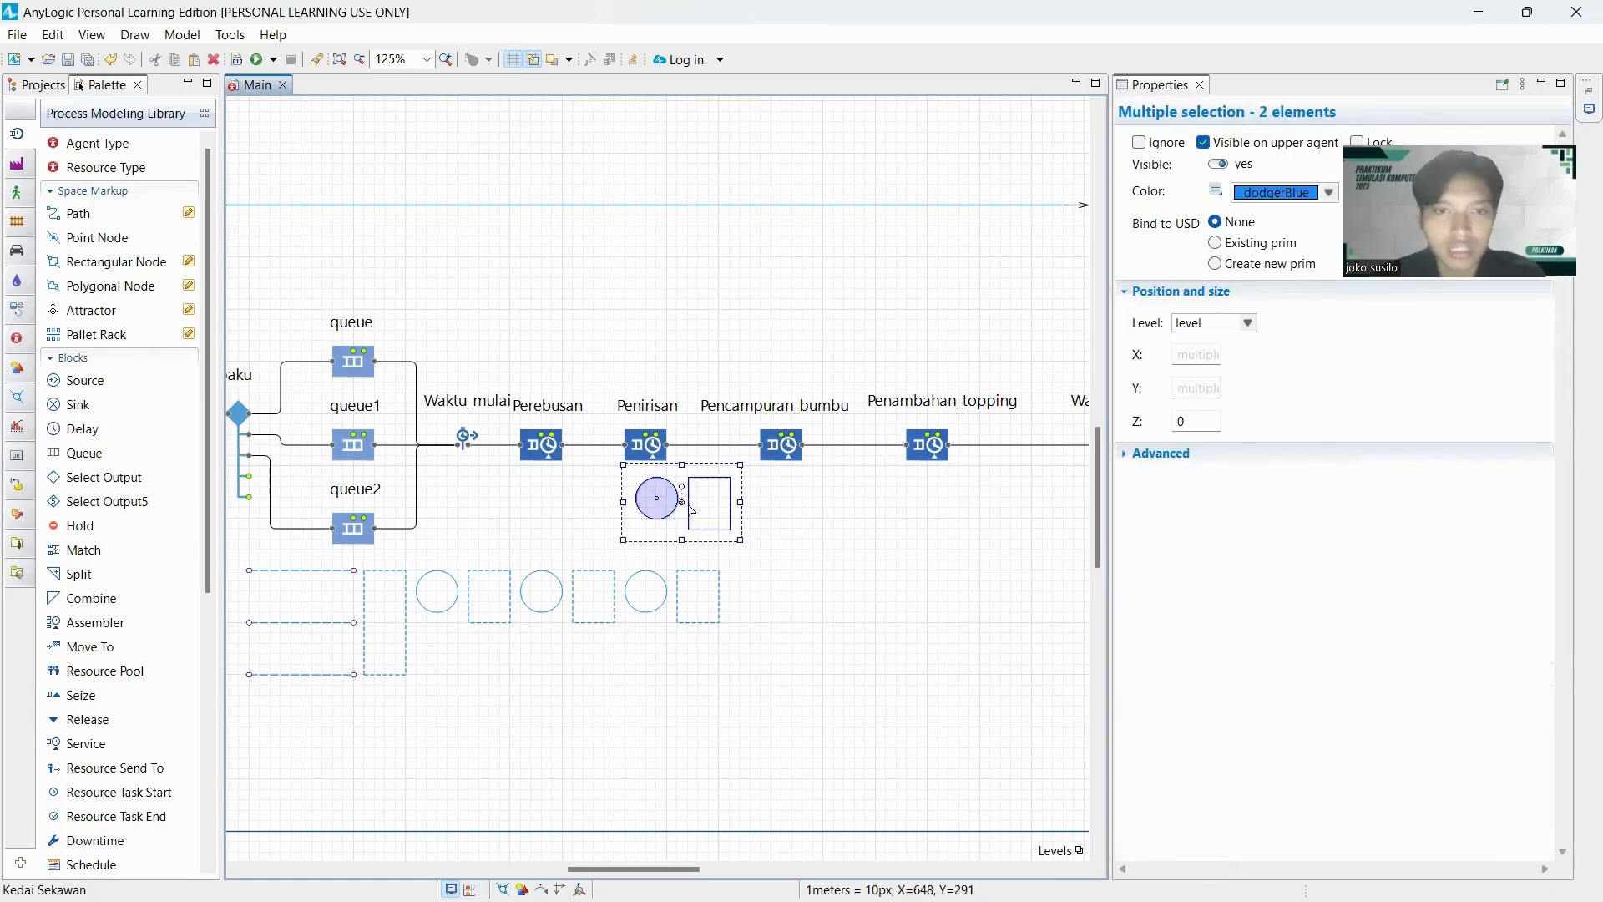
pyautogui.moveTo(685, 506); pyautogui.dragTo(789, 611)
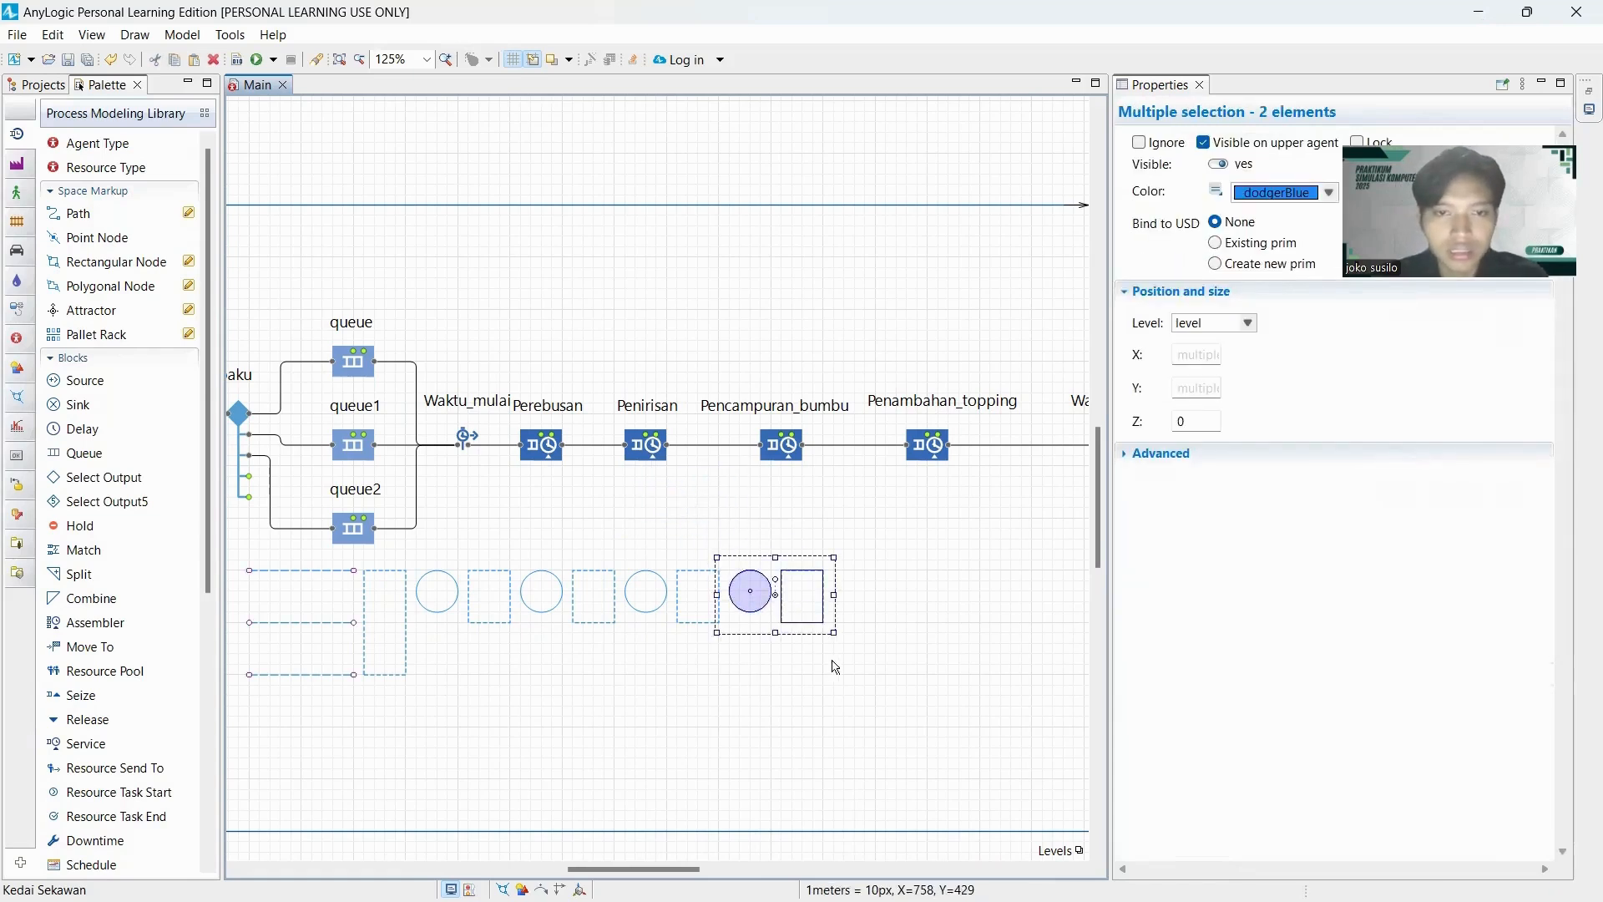
pyautogui.click(830, 659)
pyautogui.click(818, 626)
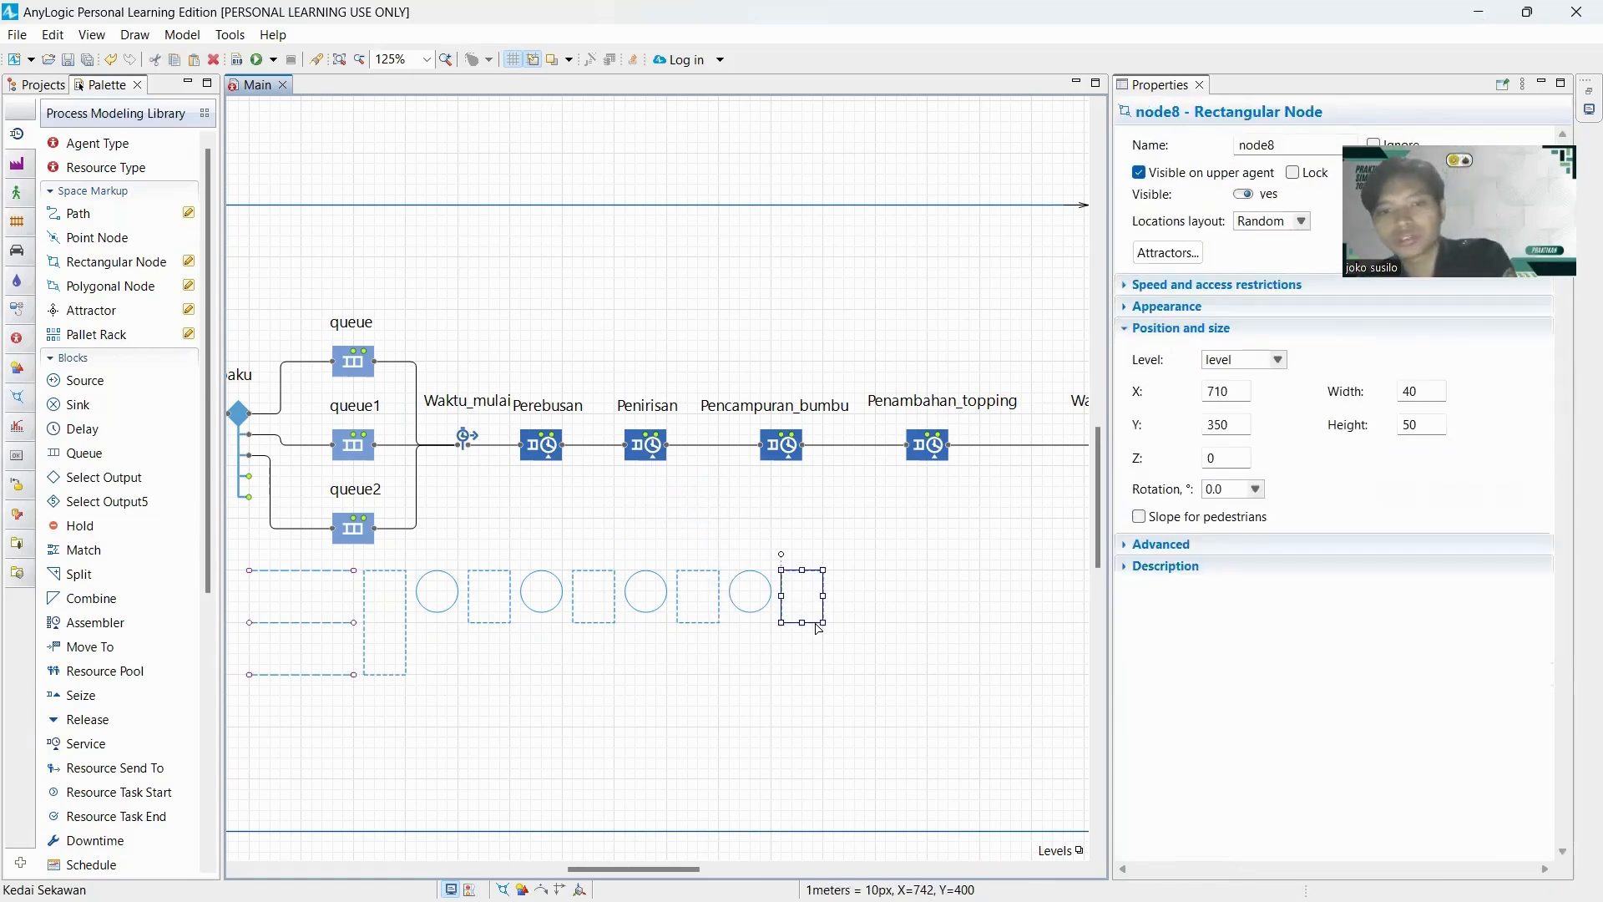
pyautogui.press('Delete')
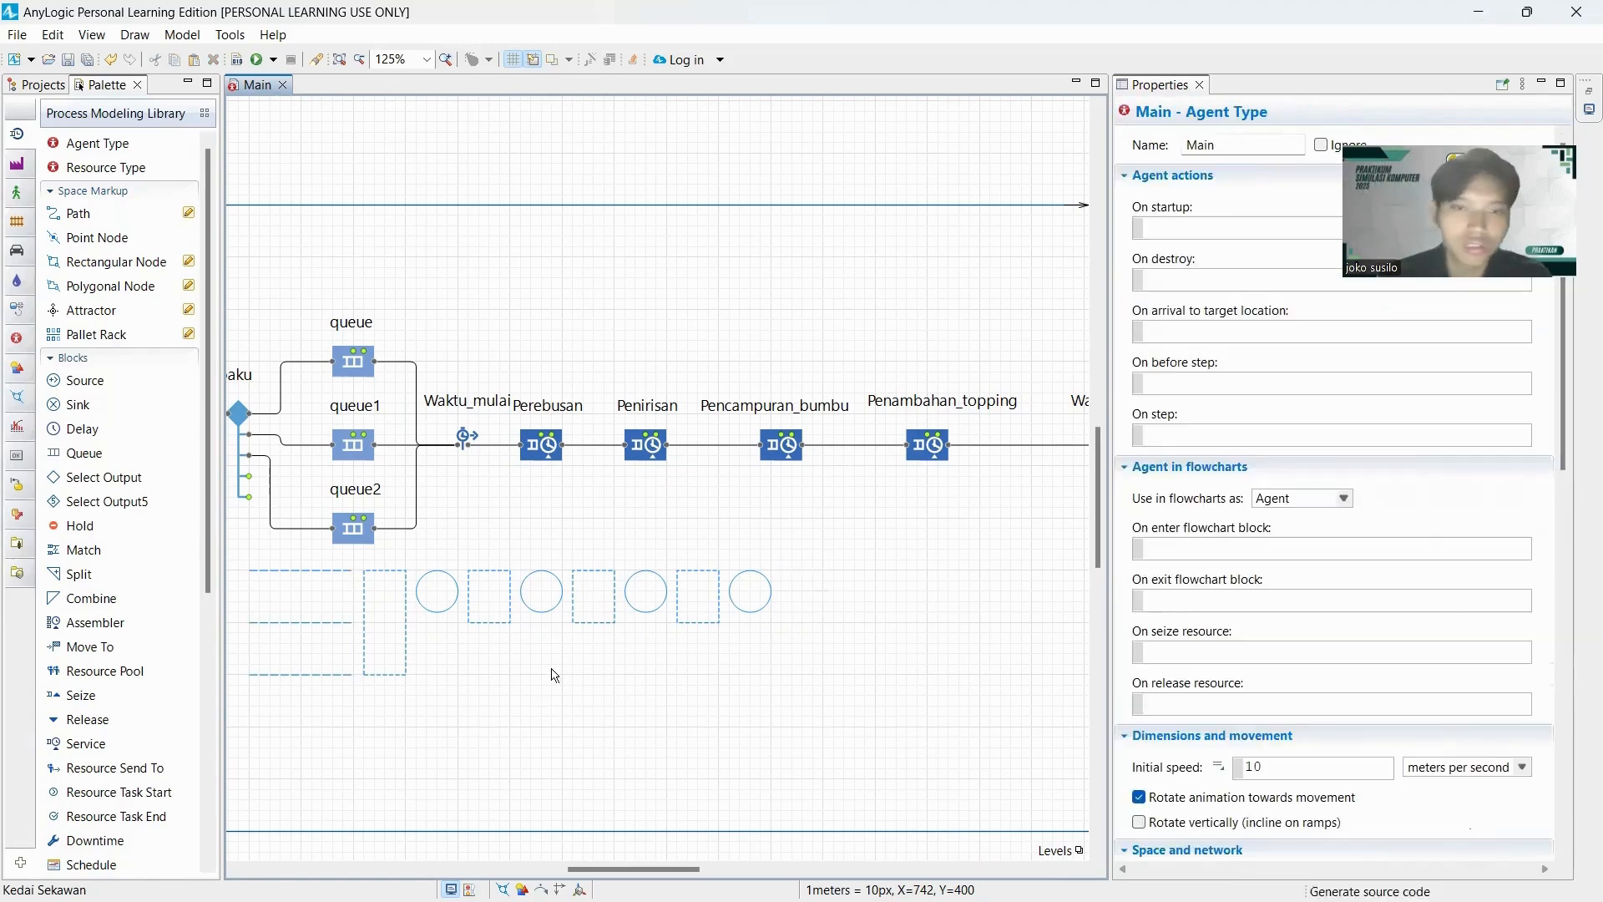
# Draw a rectangular node 340 wide and 40 high beneath the row of point and rectangular nodes, spanning from the first to the last circle.
pyautogui.click(79, 261)
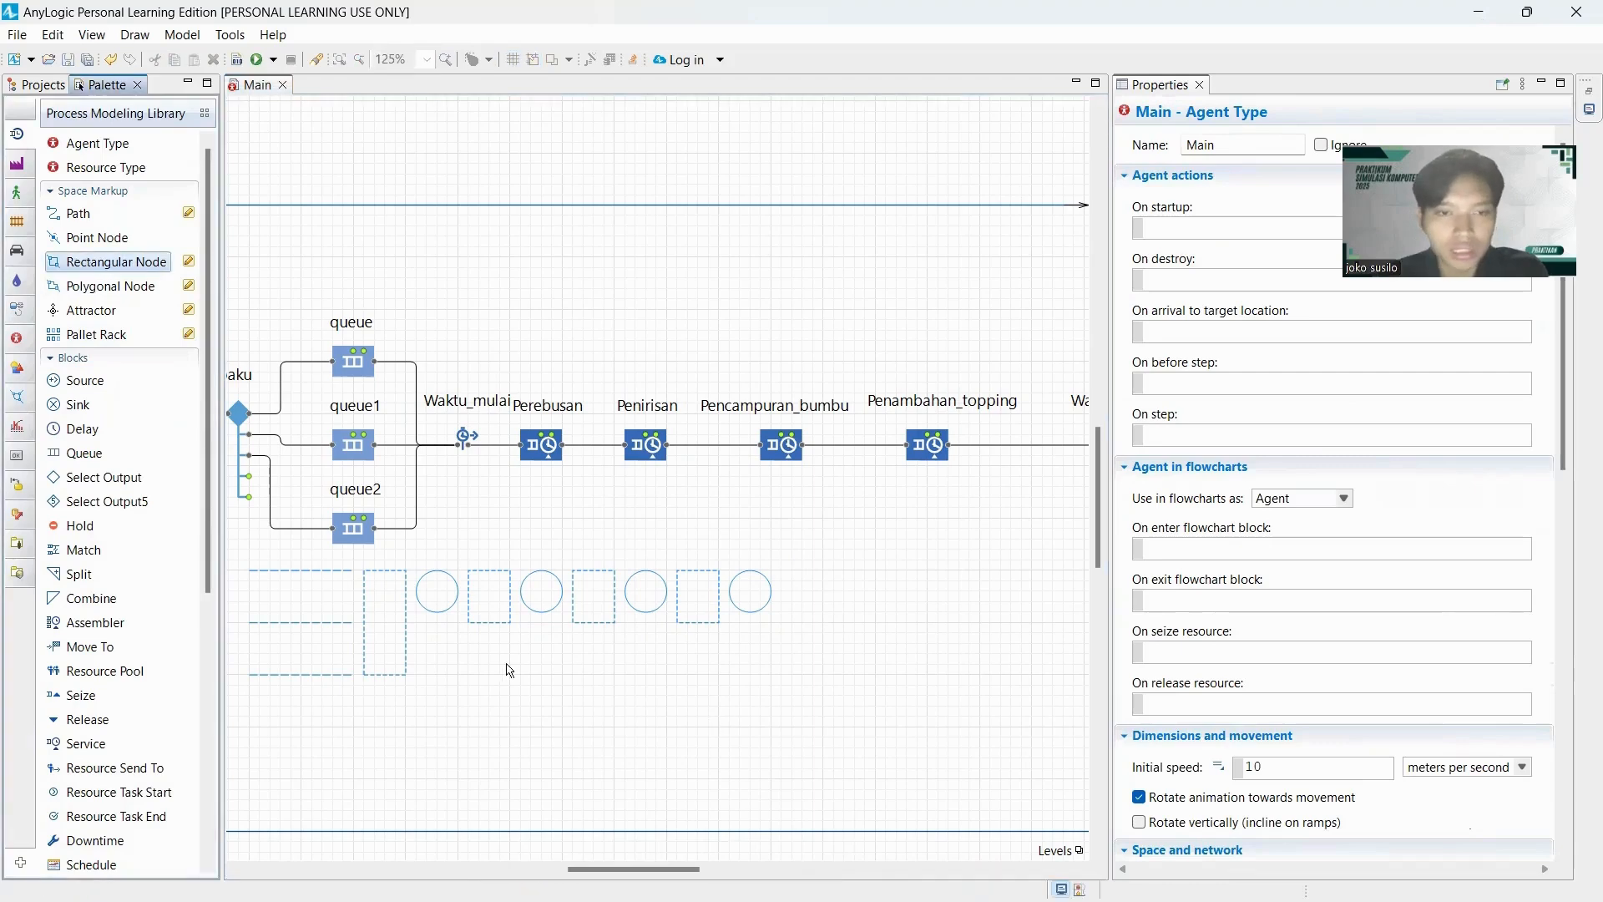
pyautogui.click(417, 638)
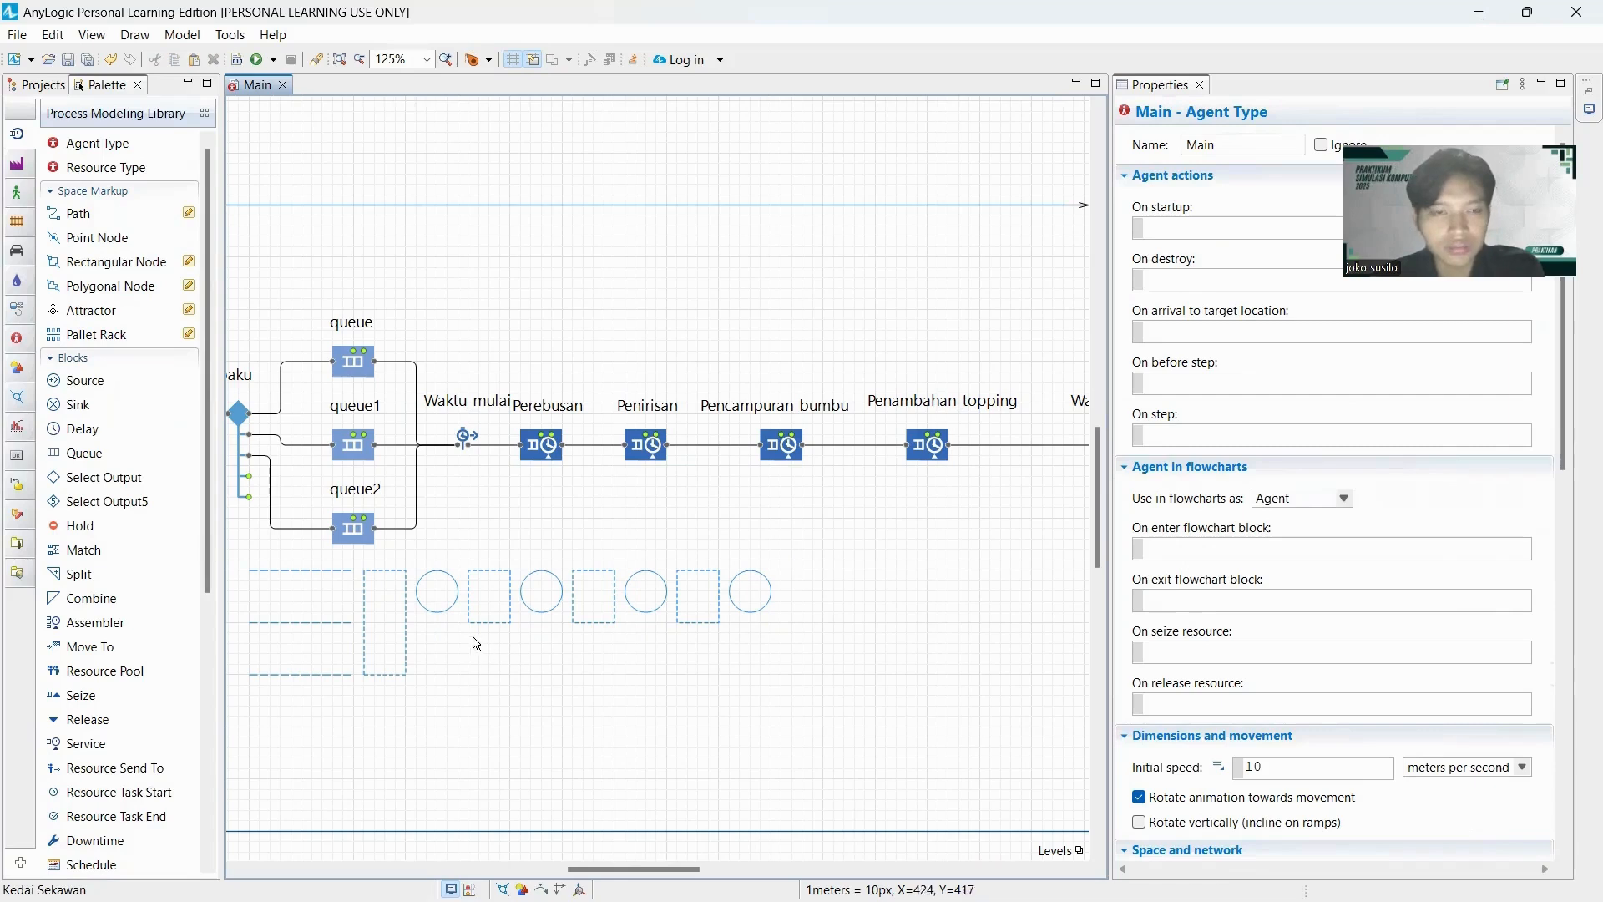
pyautogui.doubleClick(71, 264)
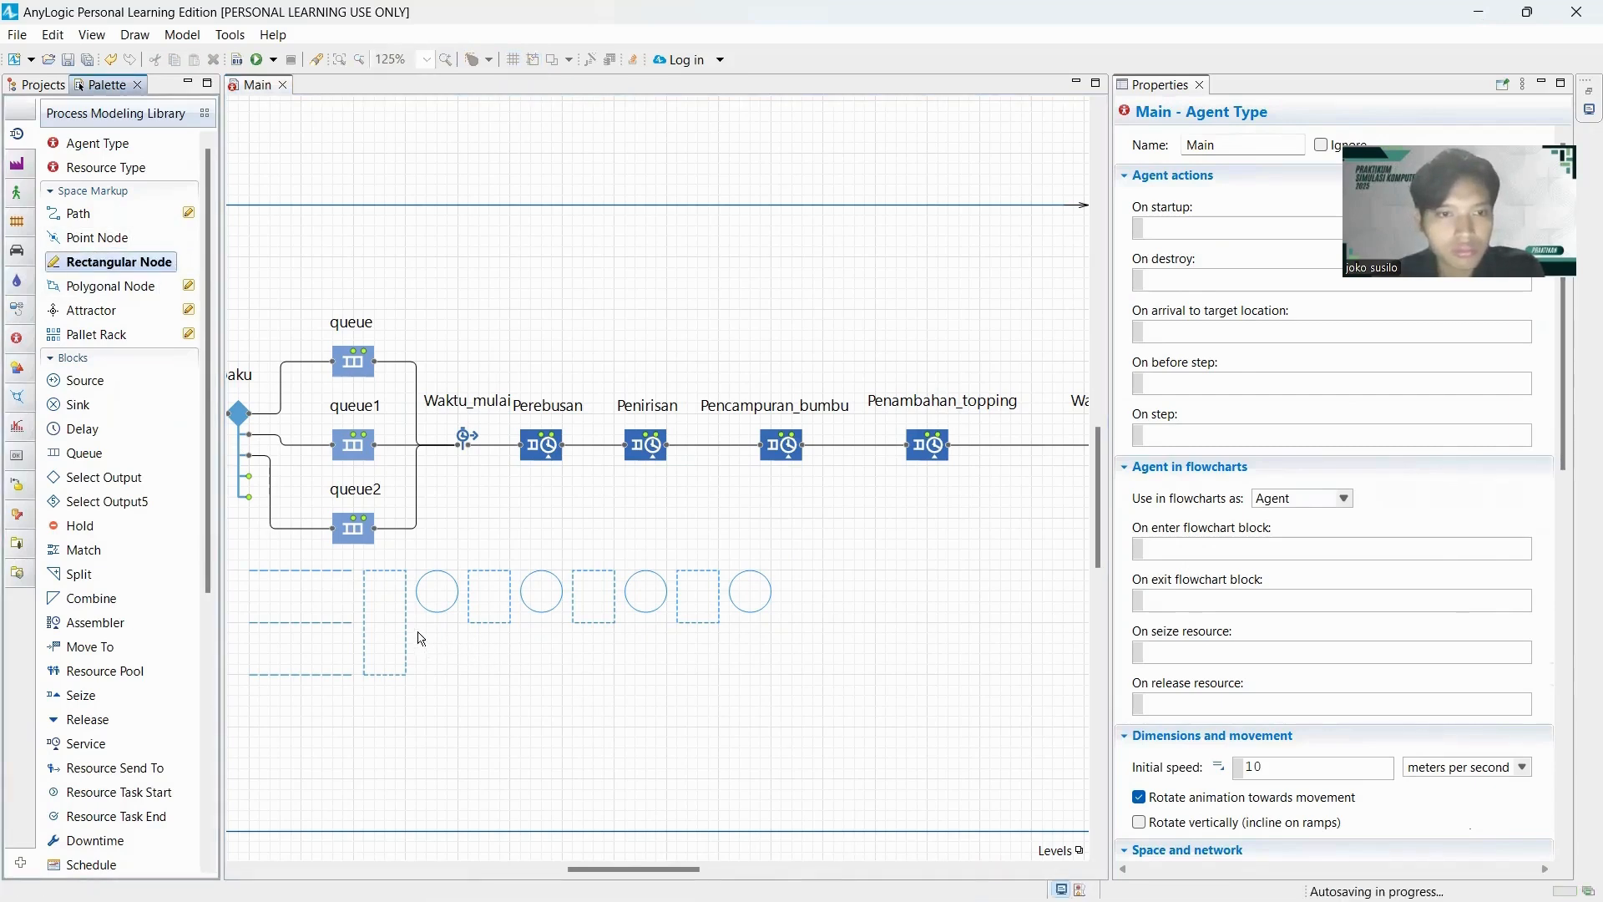
pyautogui.moveTo(417, 632)
pyautogui.mouseDown()
pyautogui.moveTo(500, 696)
pyautogui.moveTo(766, 673)
pyautogui.mouseUp()
pyautogui.click(807, 712)
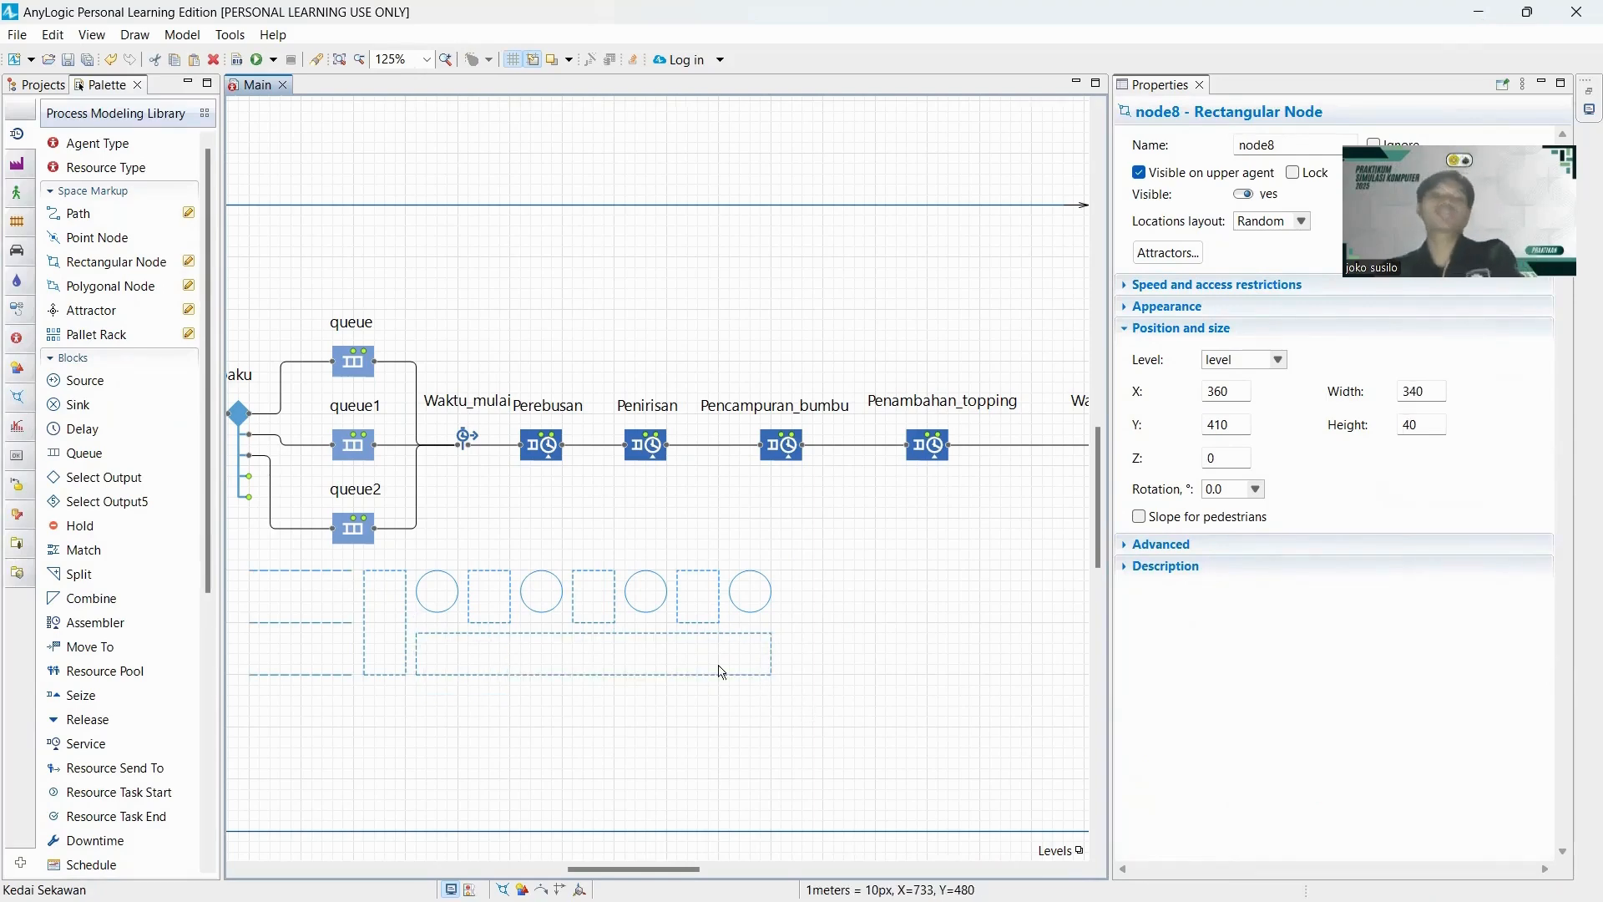
# Add a Resource Pool block below the Pencampuran_bumbu block and name it Tukang_masak.
pyautogui.moveTo(641, 869)
pyautogui.mouseDown()
pyautogui.moveTo(581, 866)
pyautogui.moveTo(730, 865)
pyautogui.moveTo(641, 850)
pyautogui.moveTo(626, 866)
pyautogui.mouseUp()
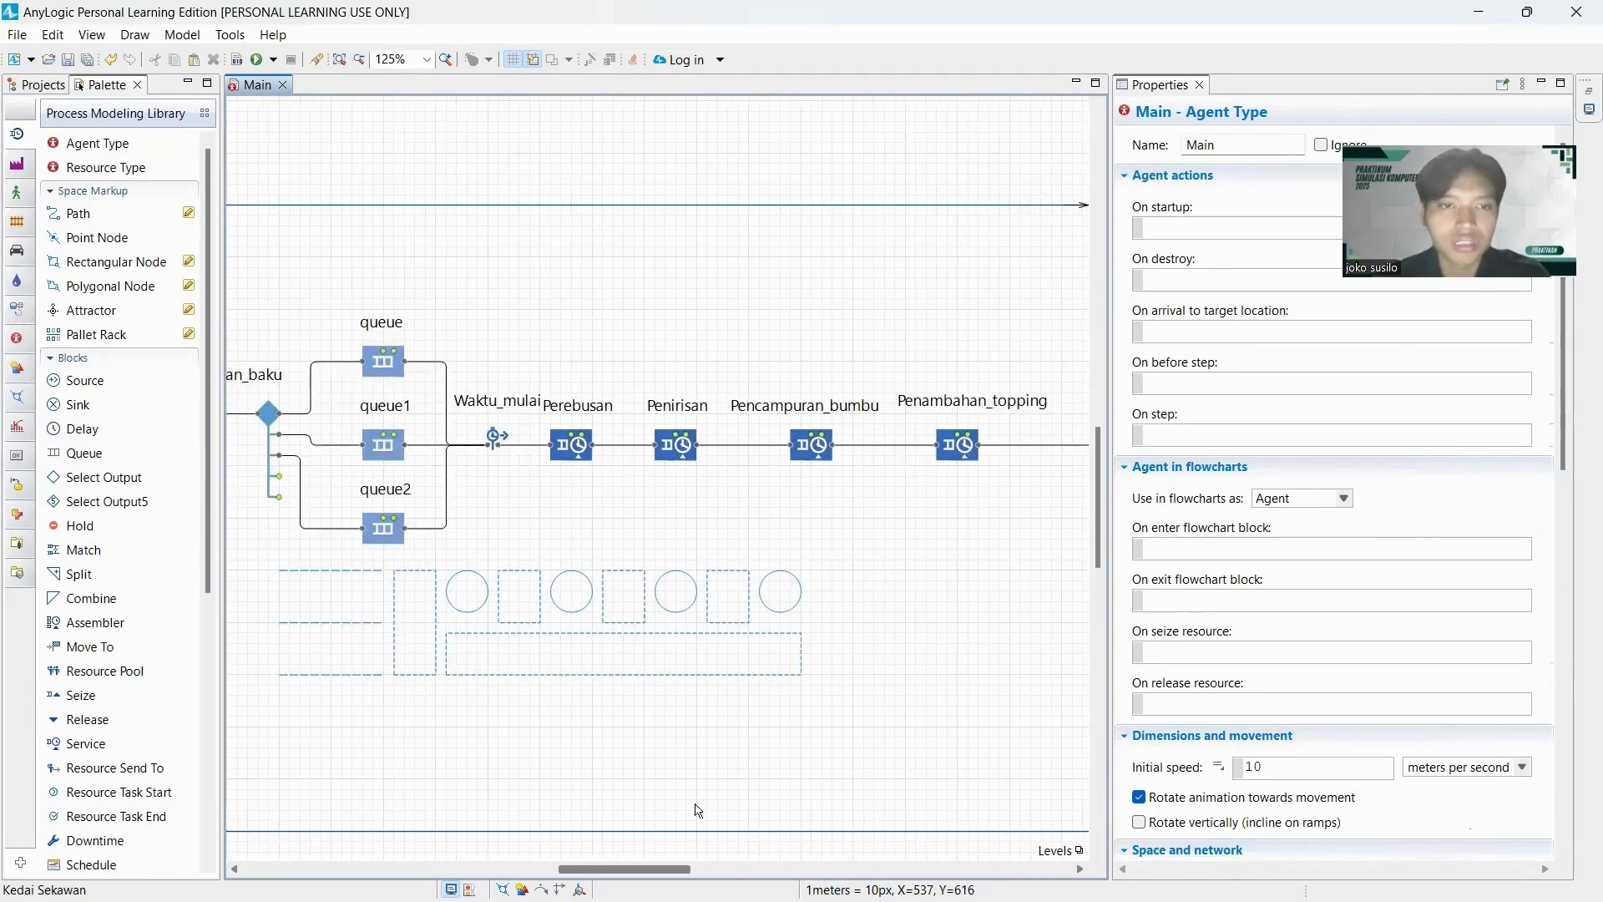
pyautogui.scroll(-2, 738, 736)
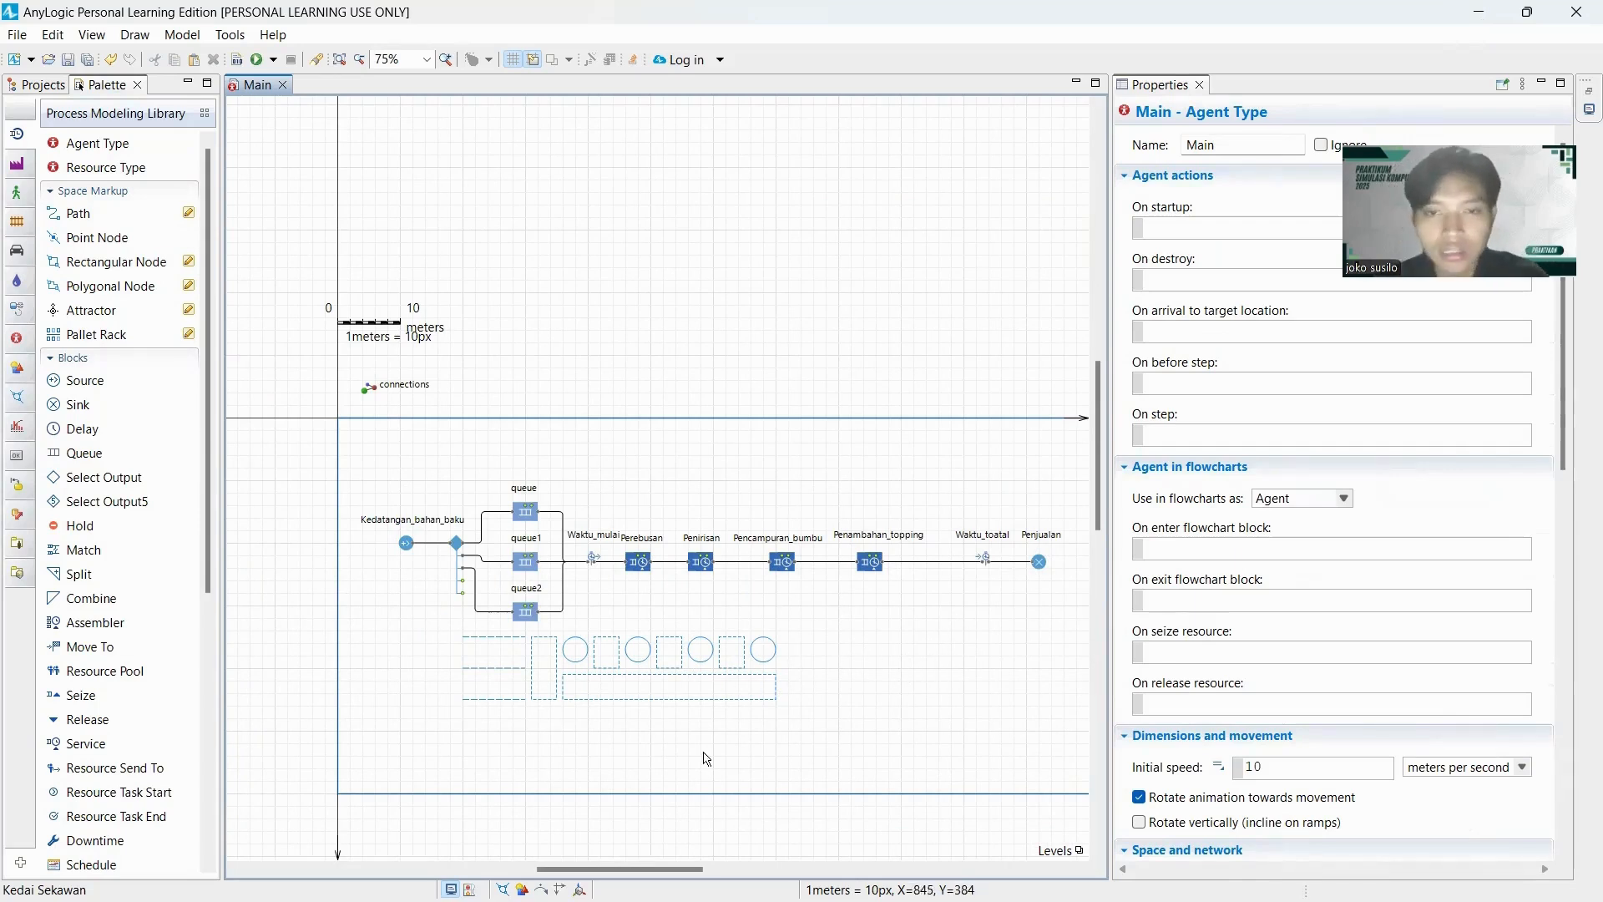
pyautogui.scroll(-3, 113, 465)
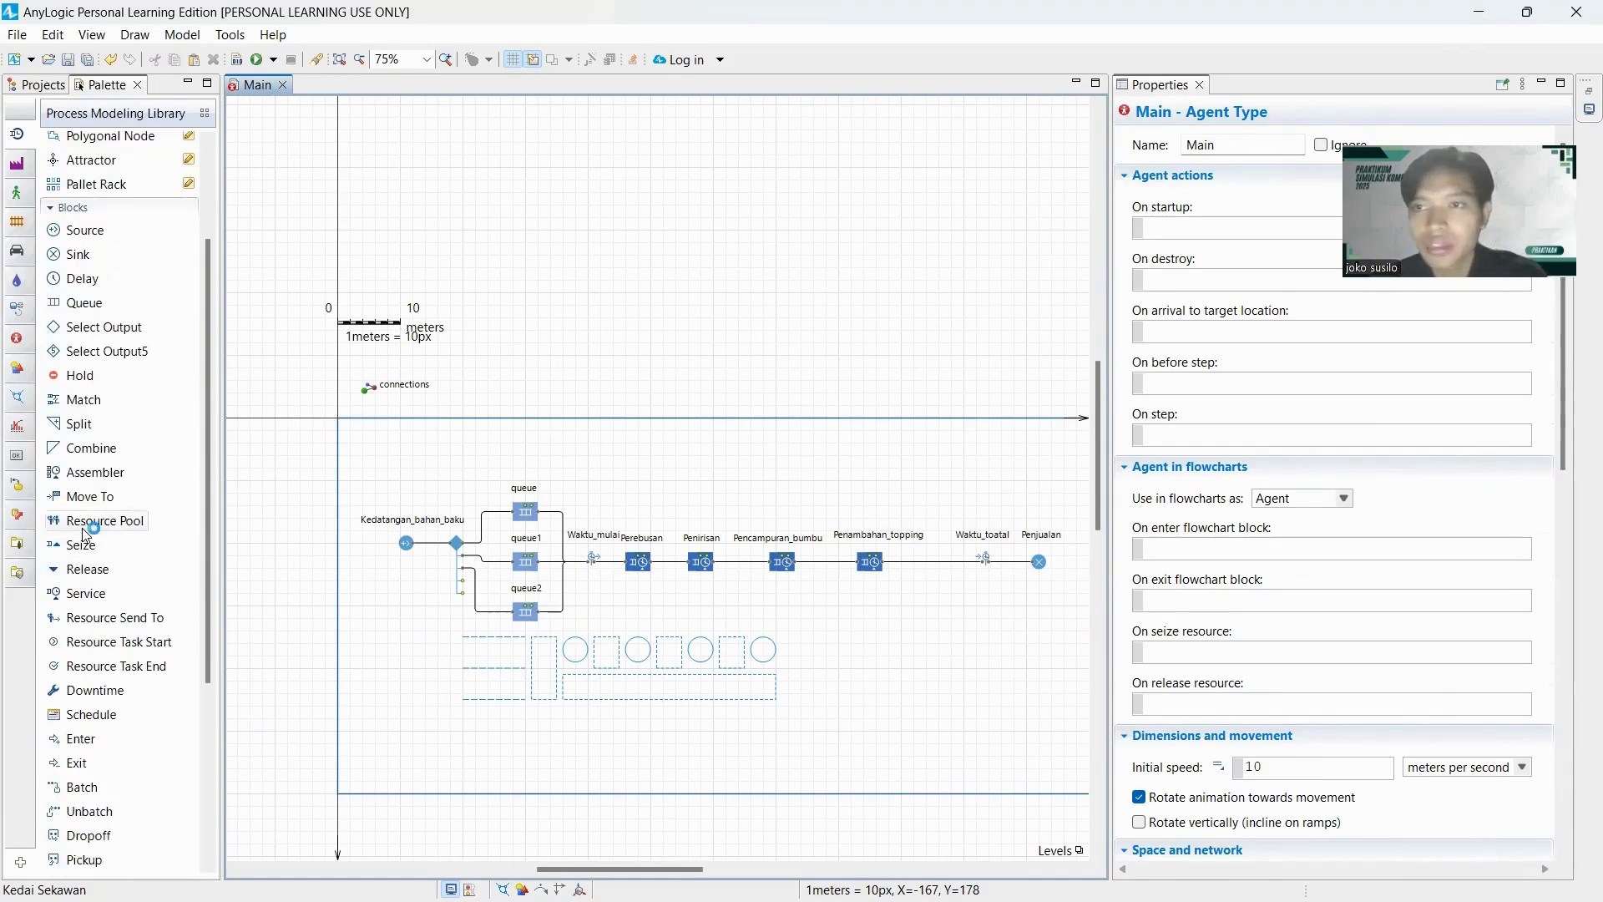
pyautogui.moveTo(86, 533); pyautogui.dragTo(769, 610)
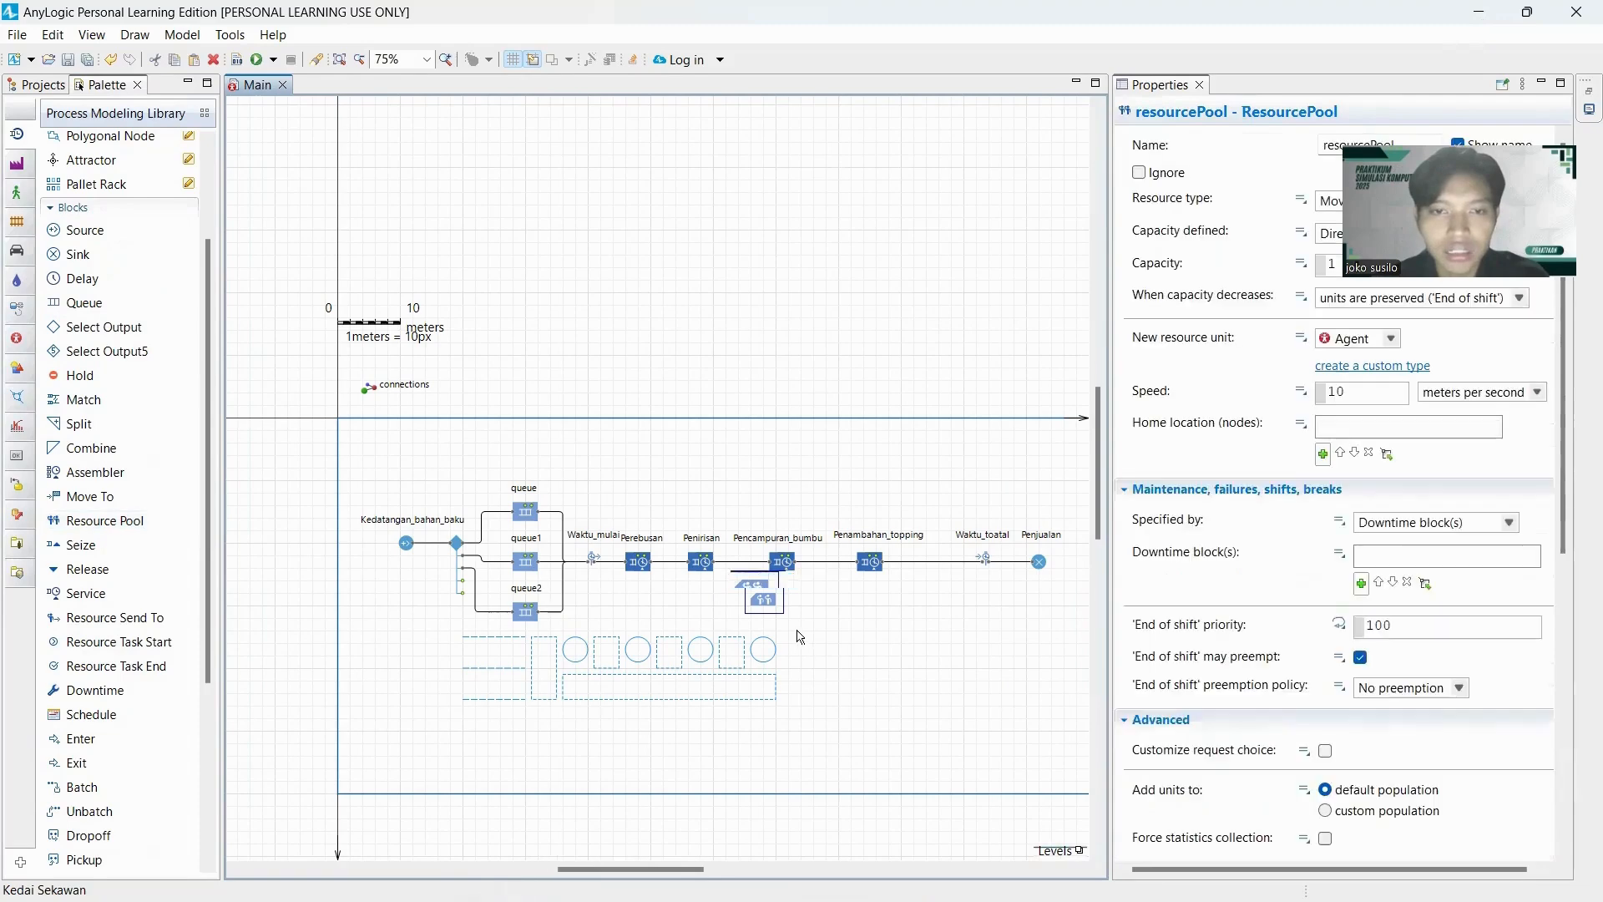
pyautogui.scroll(1, 802, 640)
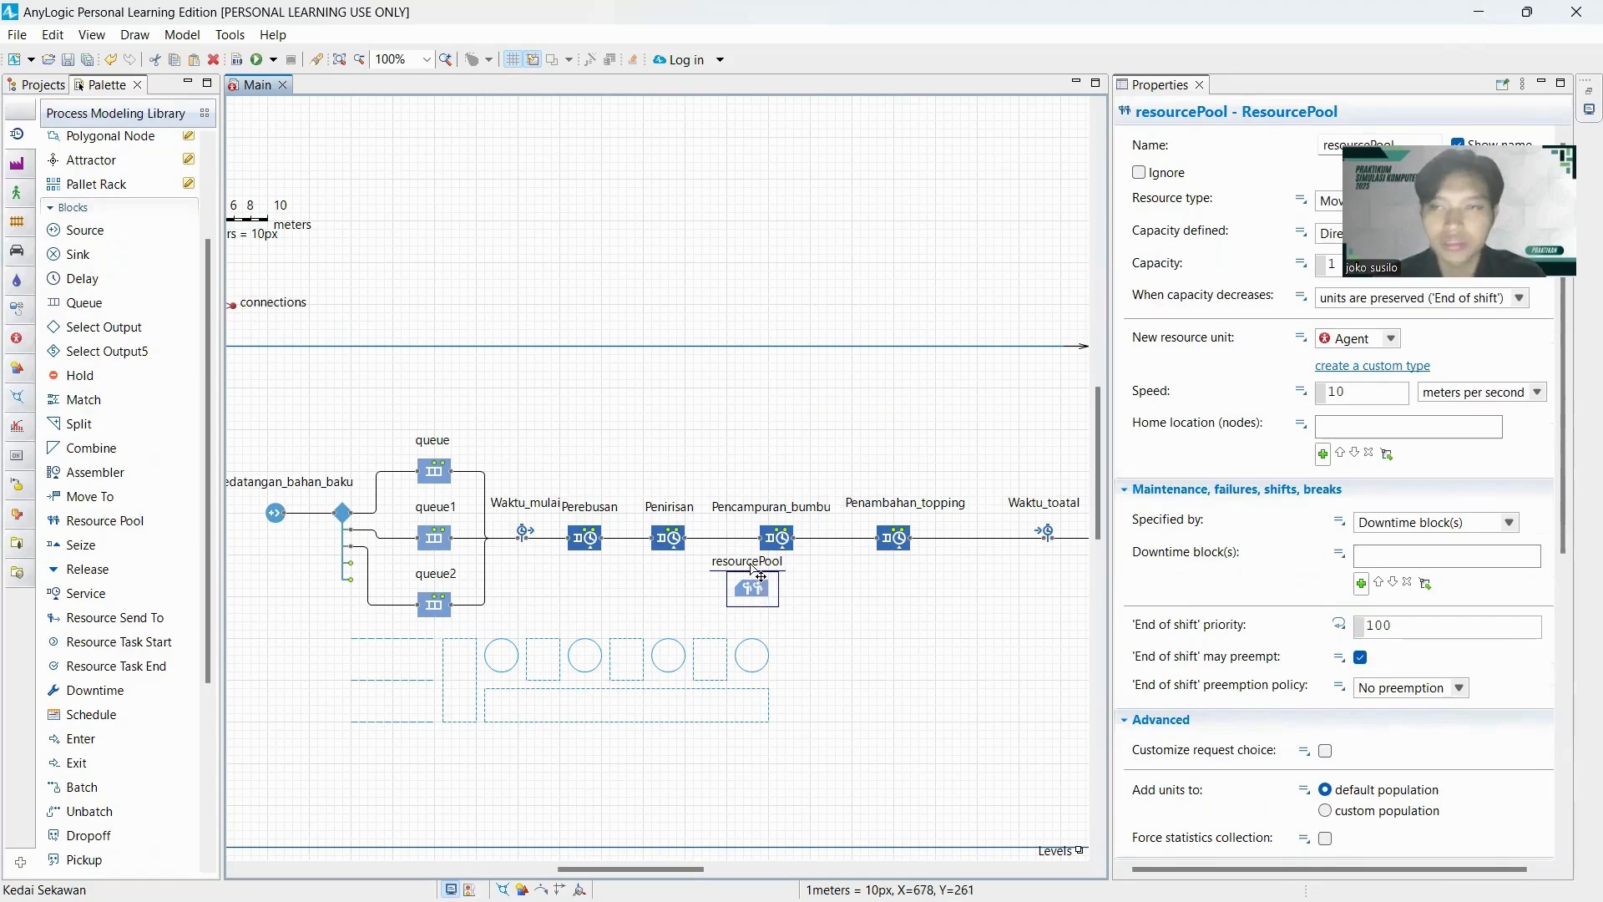
pyautogui.doubleClick(754, 563)
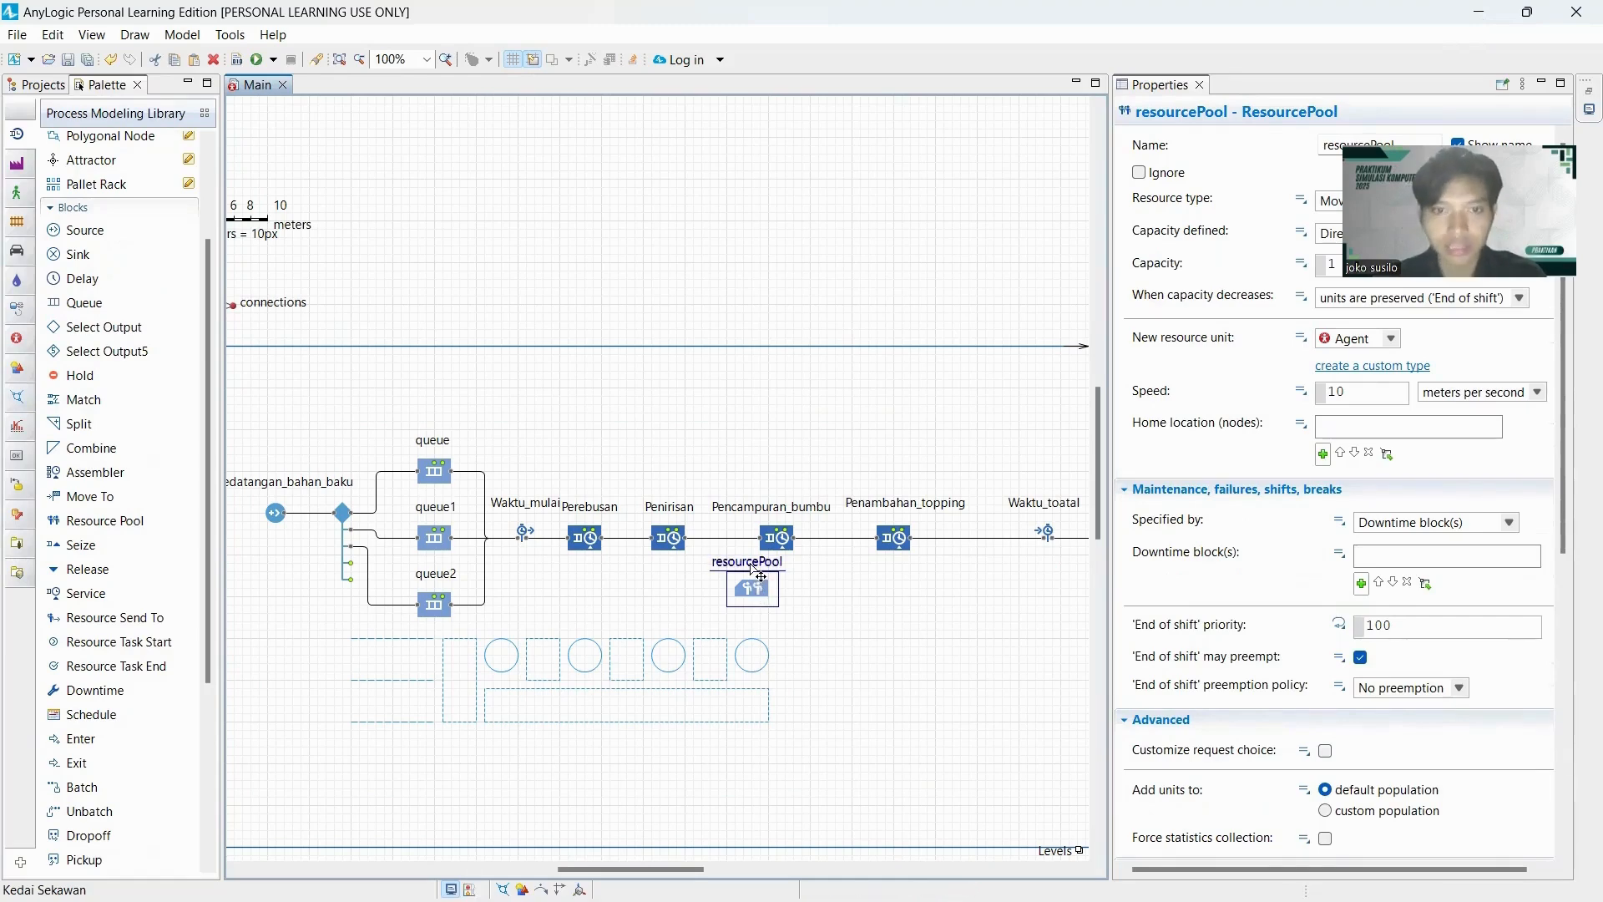
pyautogui.write('T')
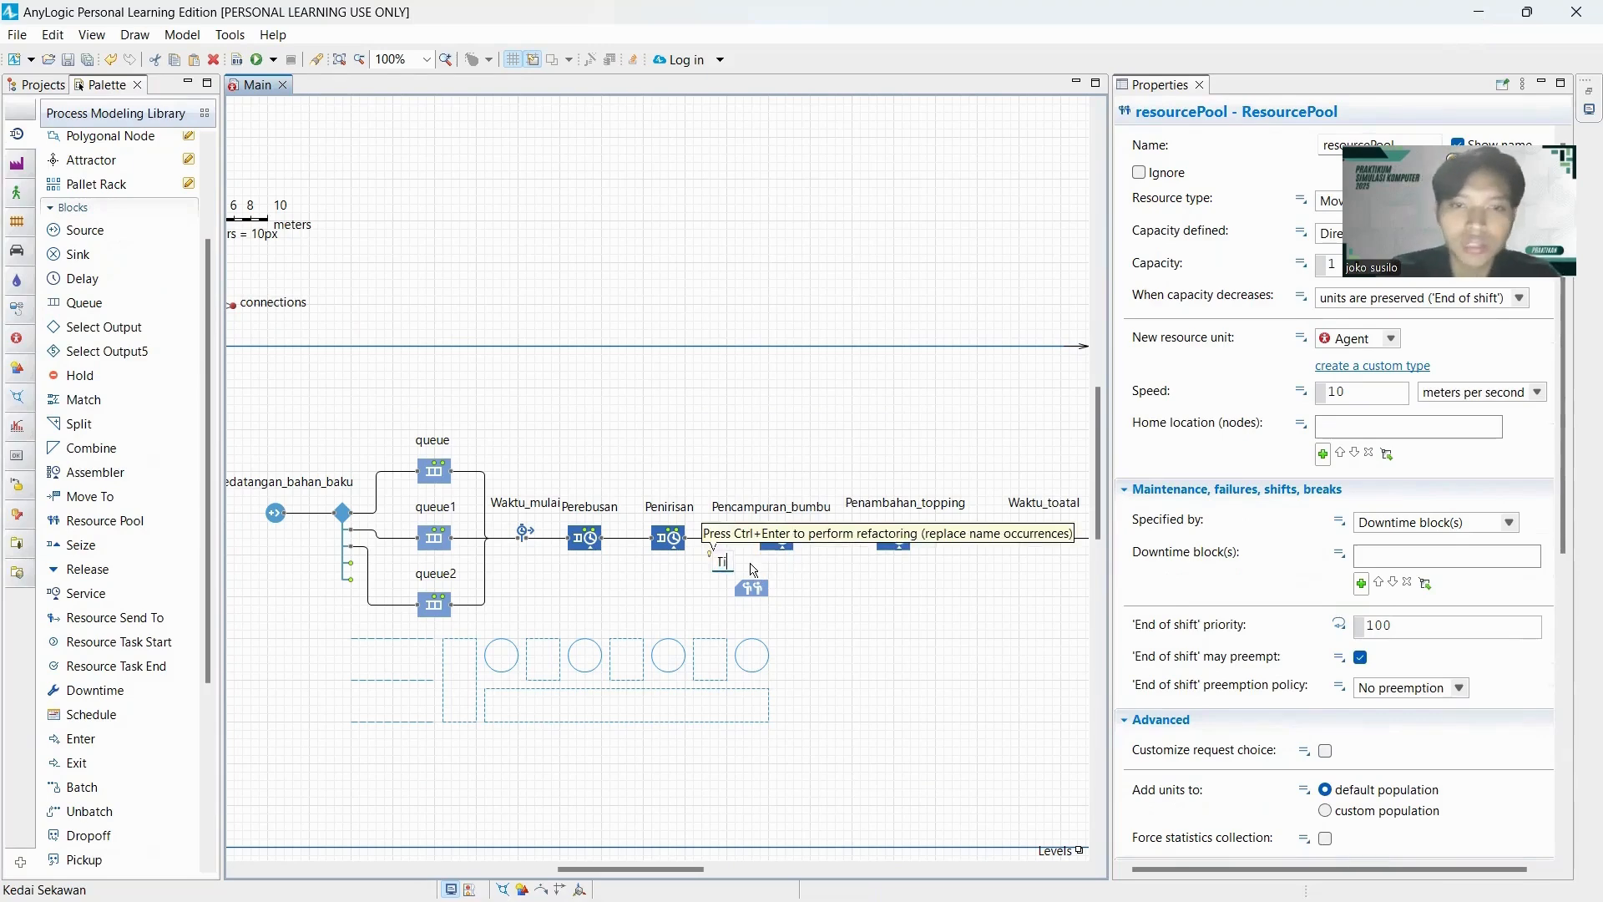
pyautogui.write('ukang_masak')
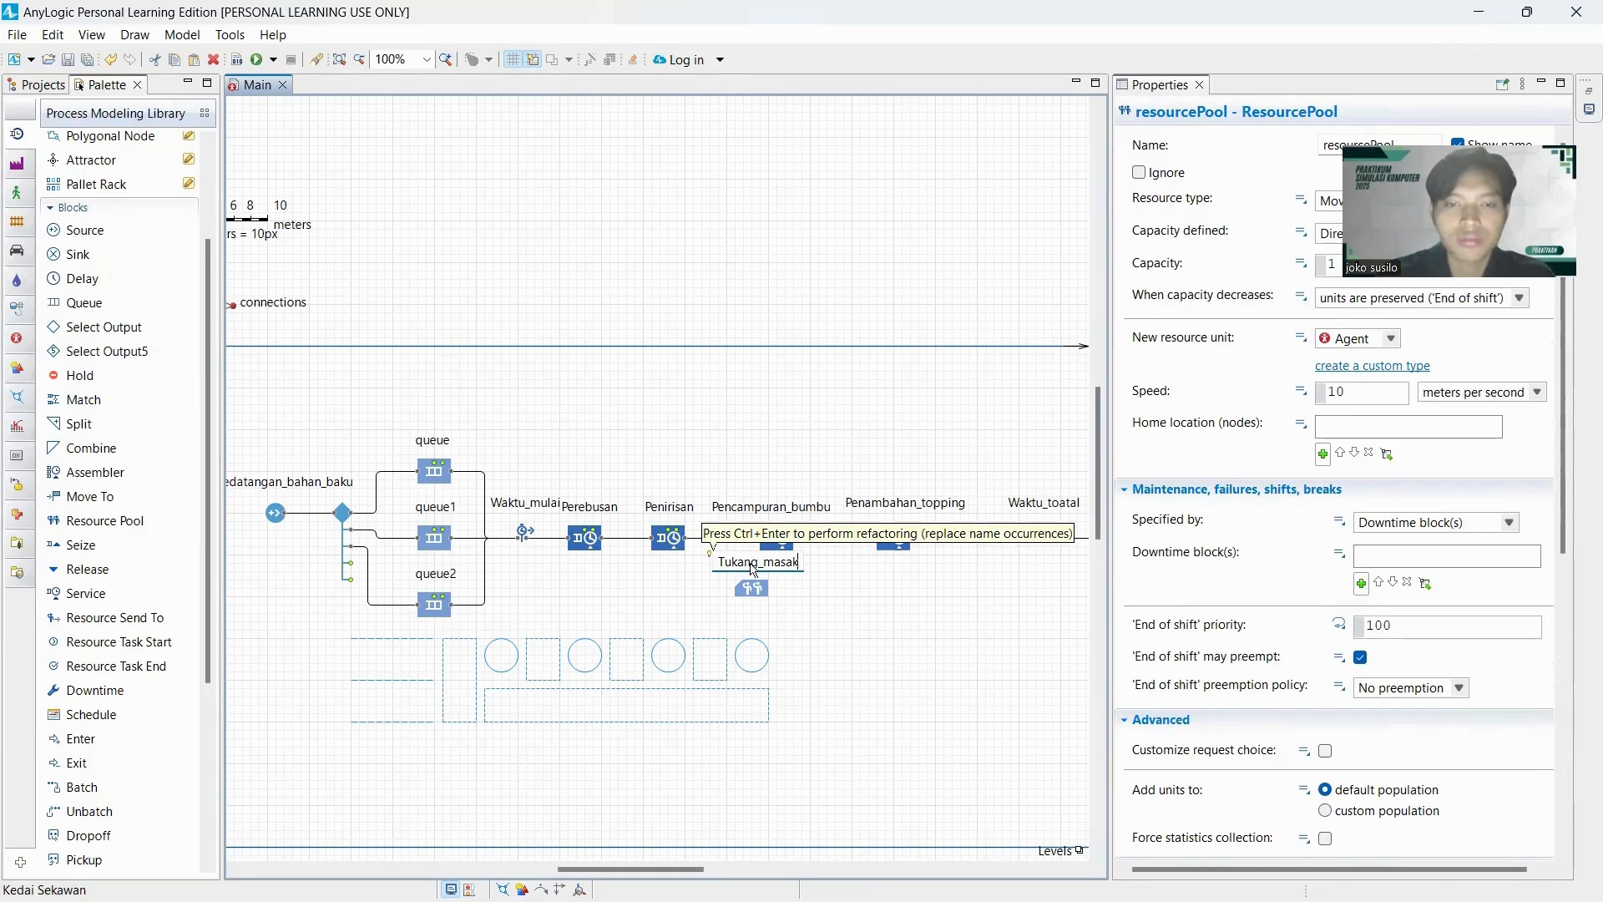
pyautogui.click(760, 598)
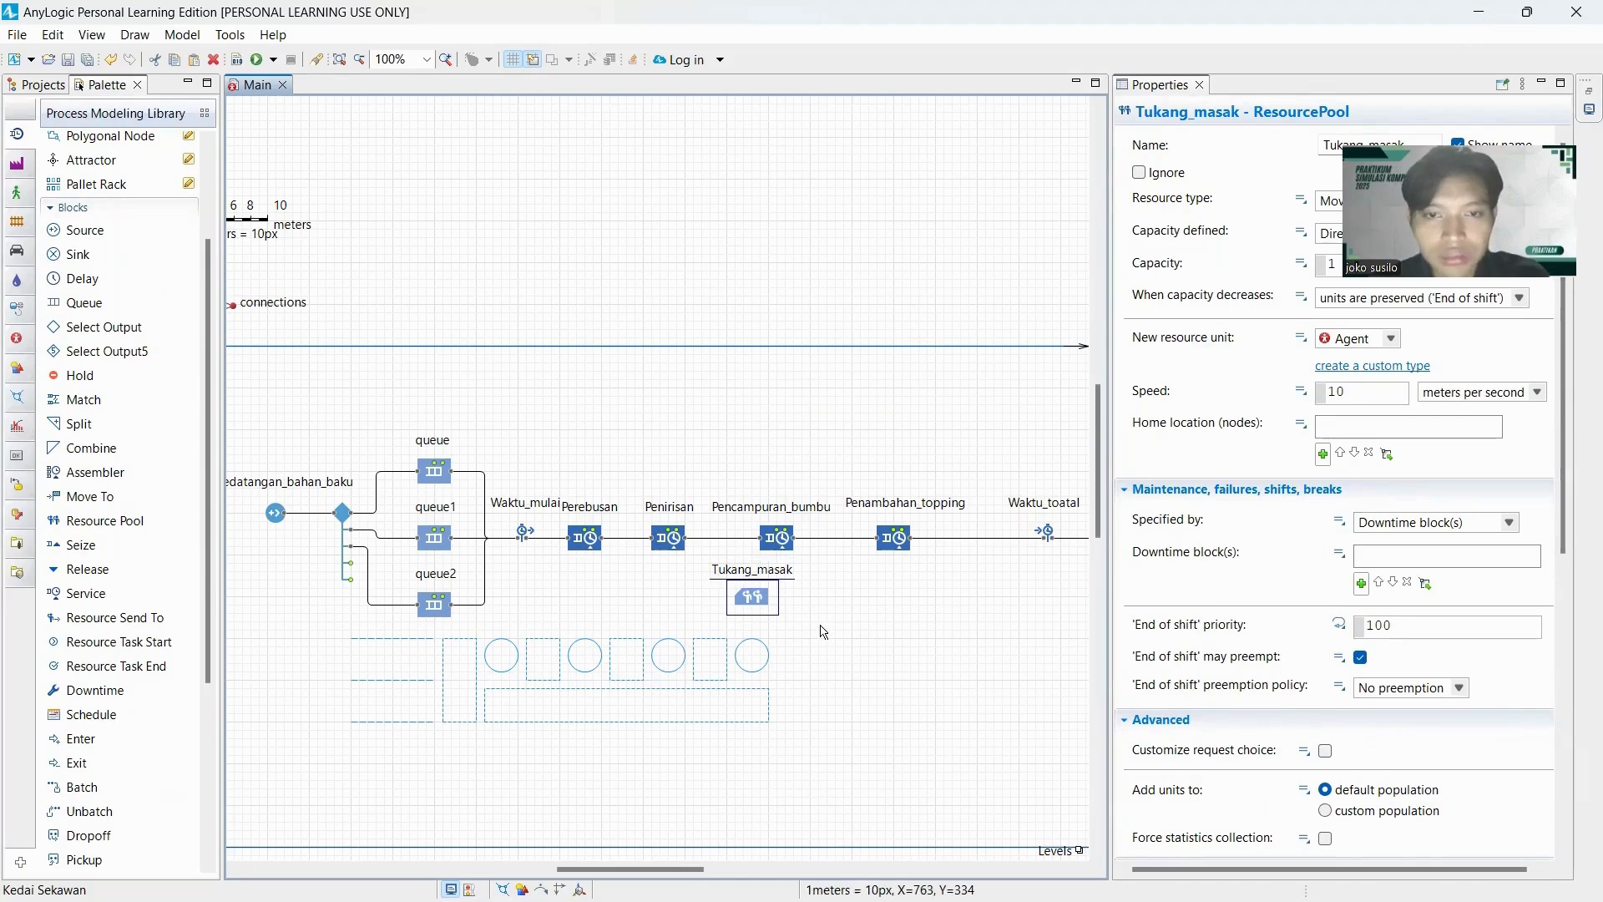
pyautogui.click(715, 704)
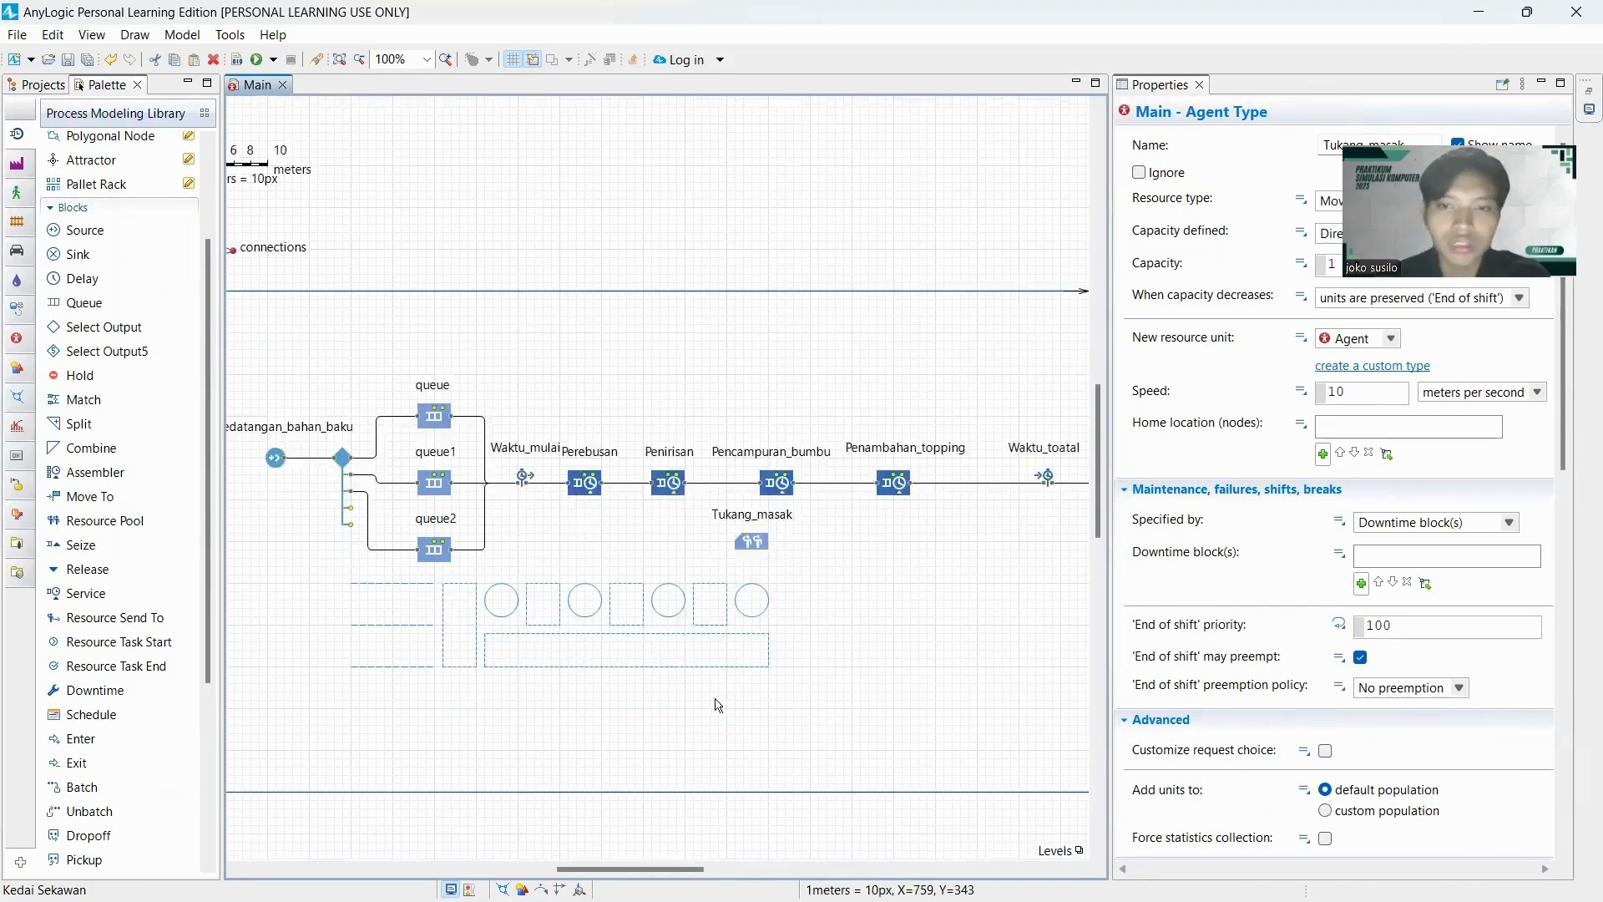
# Define the arrivals of the Kedatangan_bahan_baku source by Rate and set the arrival rate to 6 per hour.
pyautogui.moveTo(661, 865)
pyautogui.mouseDown()
pyautogui.moveTo(636, 865)
pyautogui.moveTo(707, 866)
pyautogui.moveTo(655, 867)
pyautogui.mouseUp()
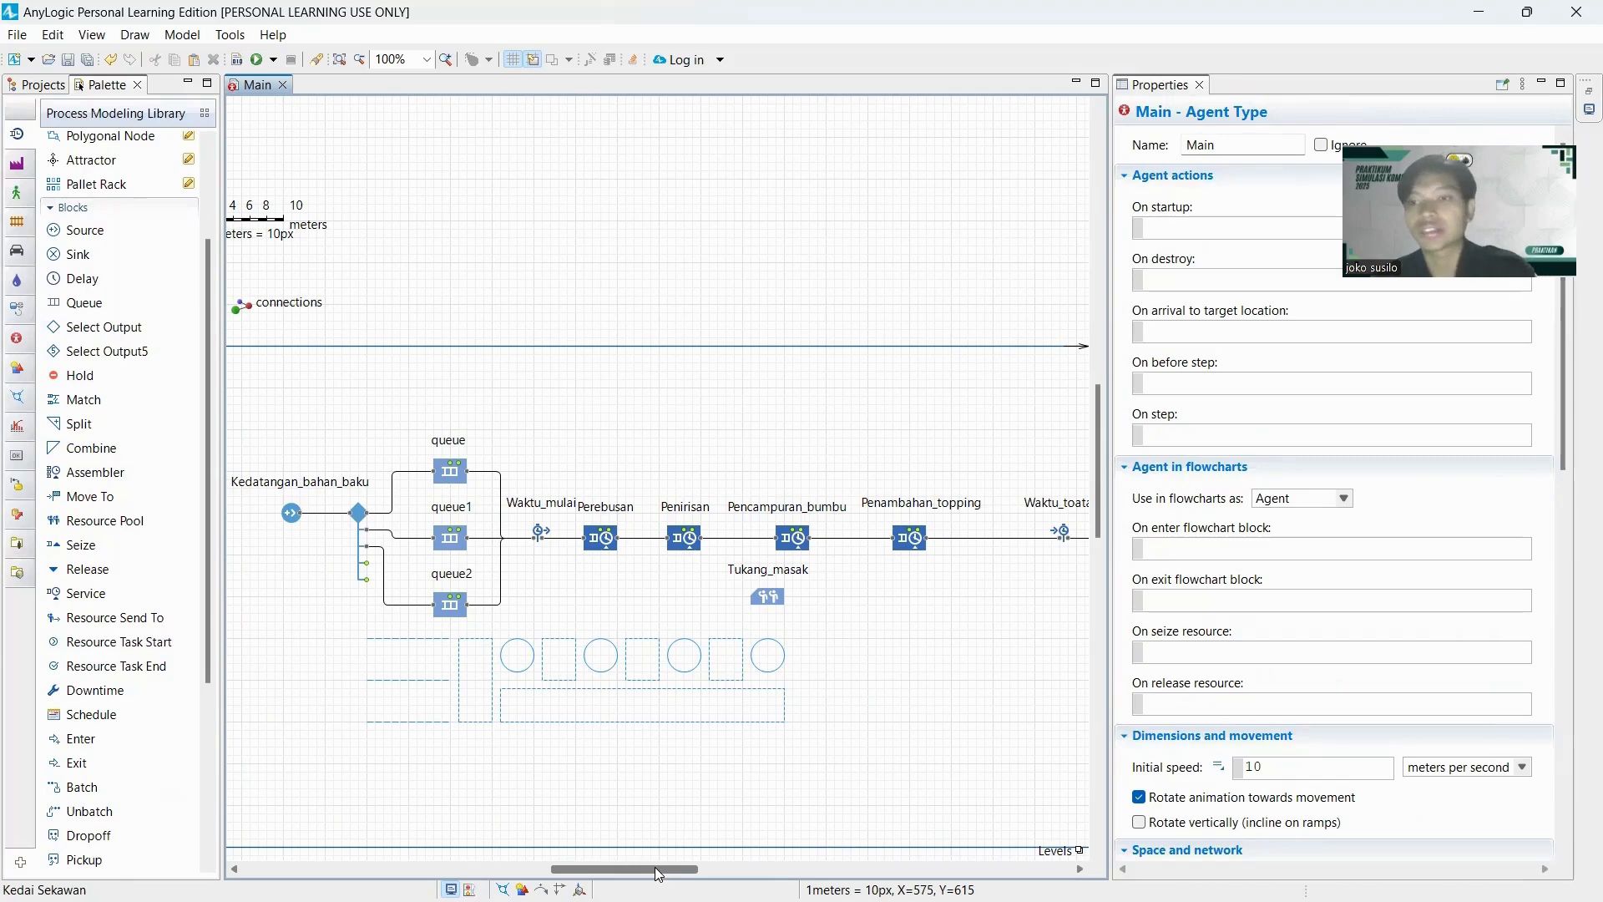
pyautogui.click(289, 516)
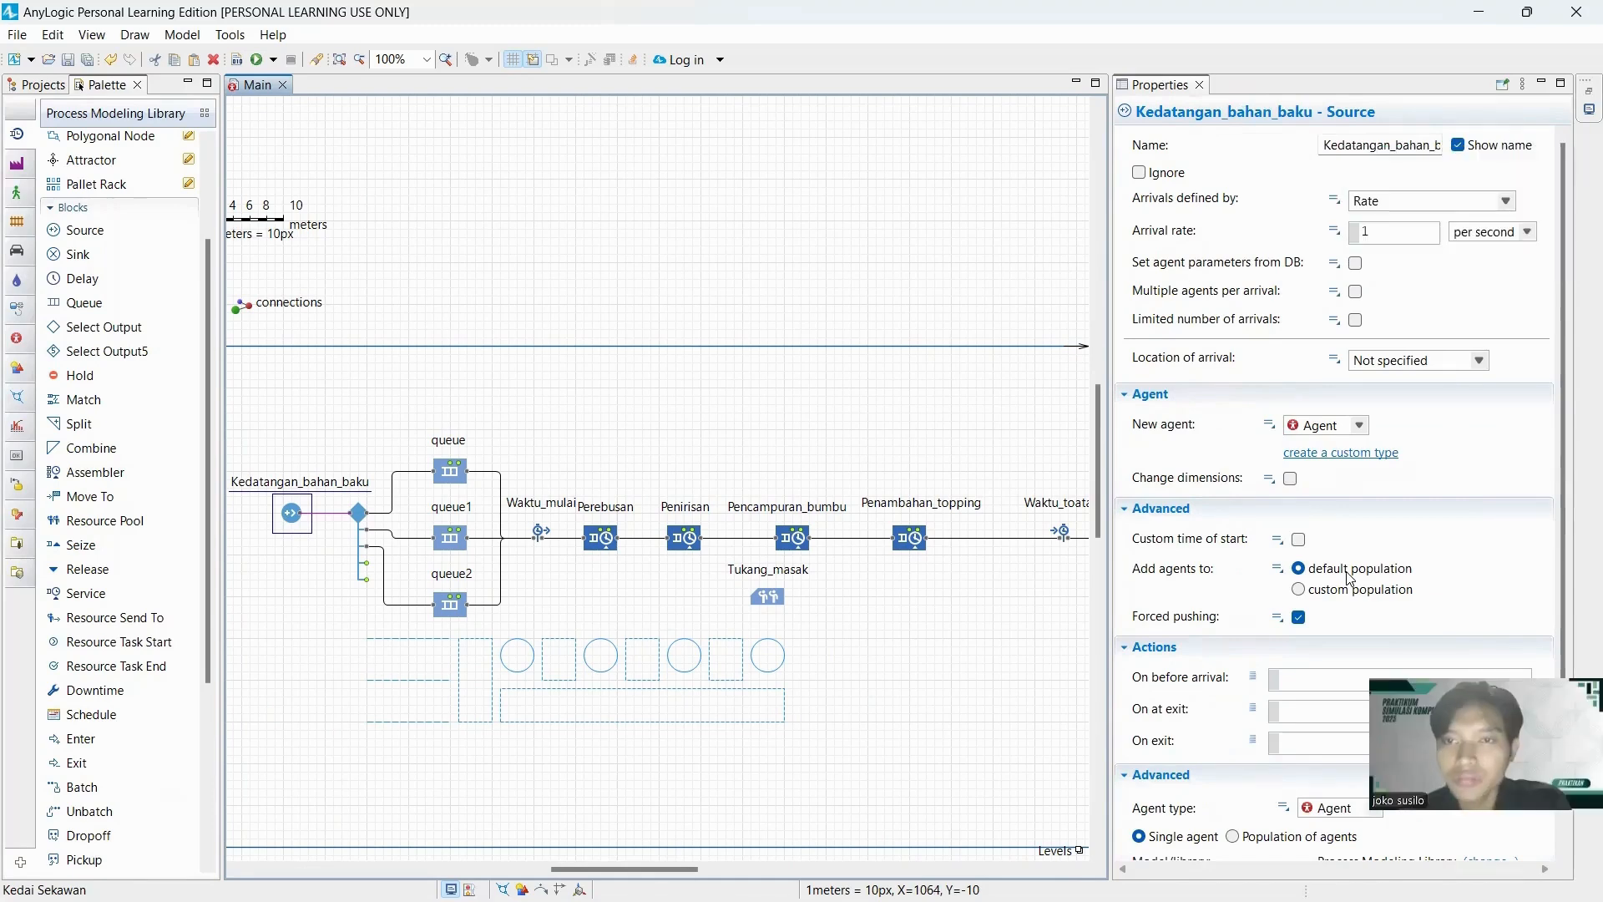
pyautogui.click(1423, 233)
pyautogui.click(1506, 201)
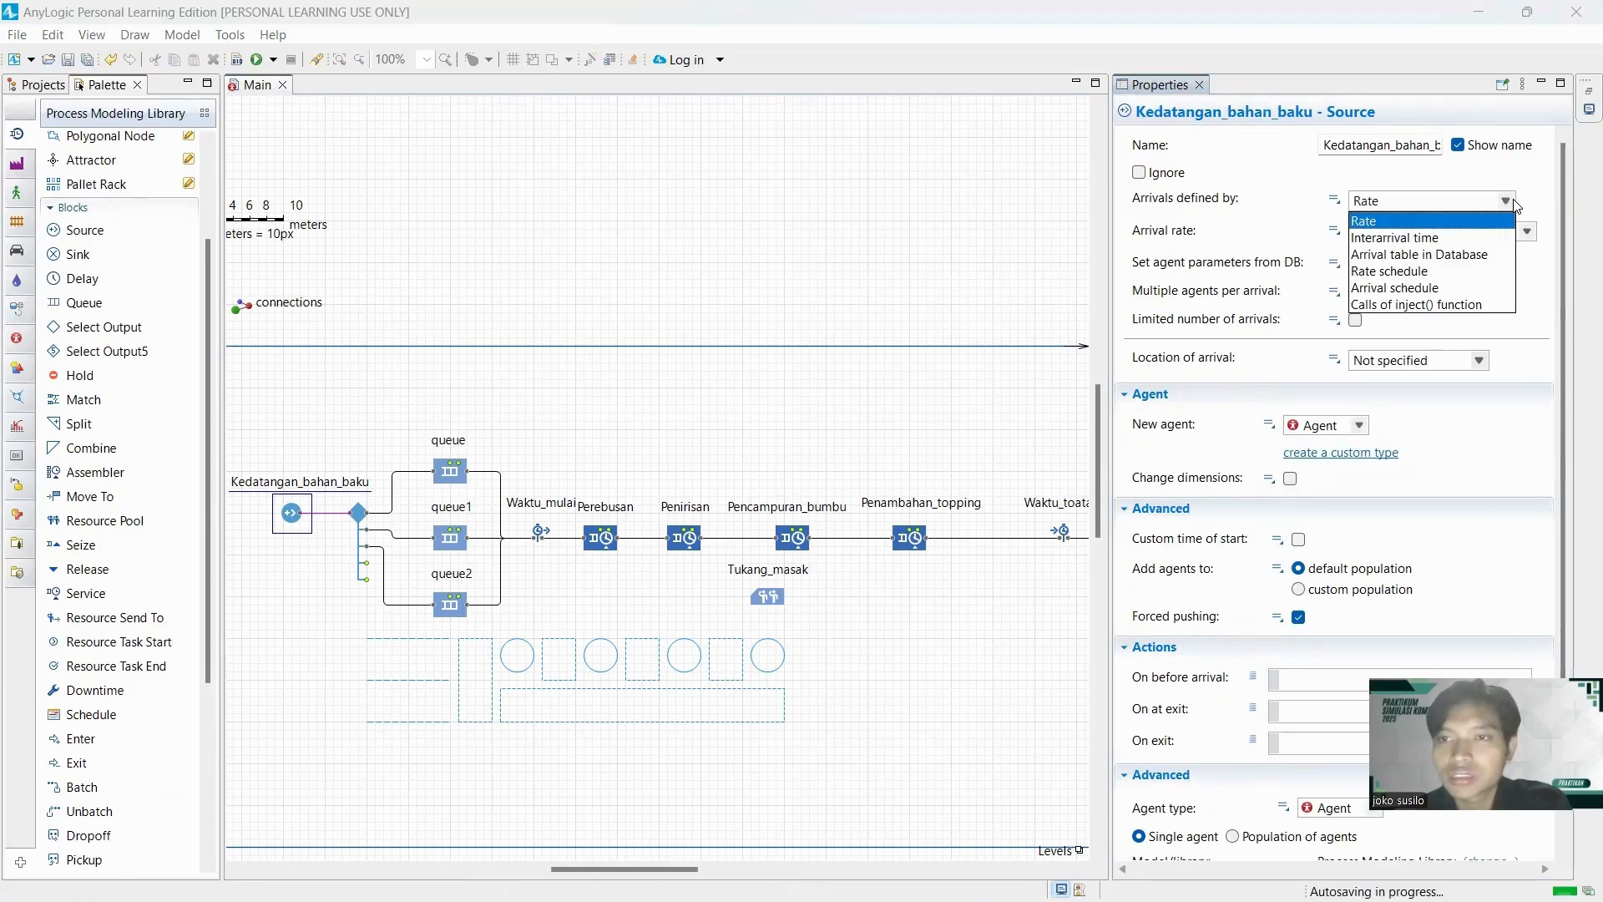
pyautogui.click(1394, 220)
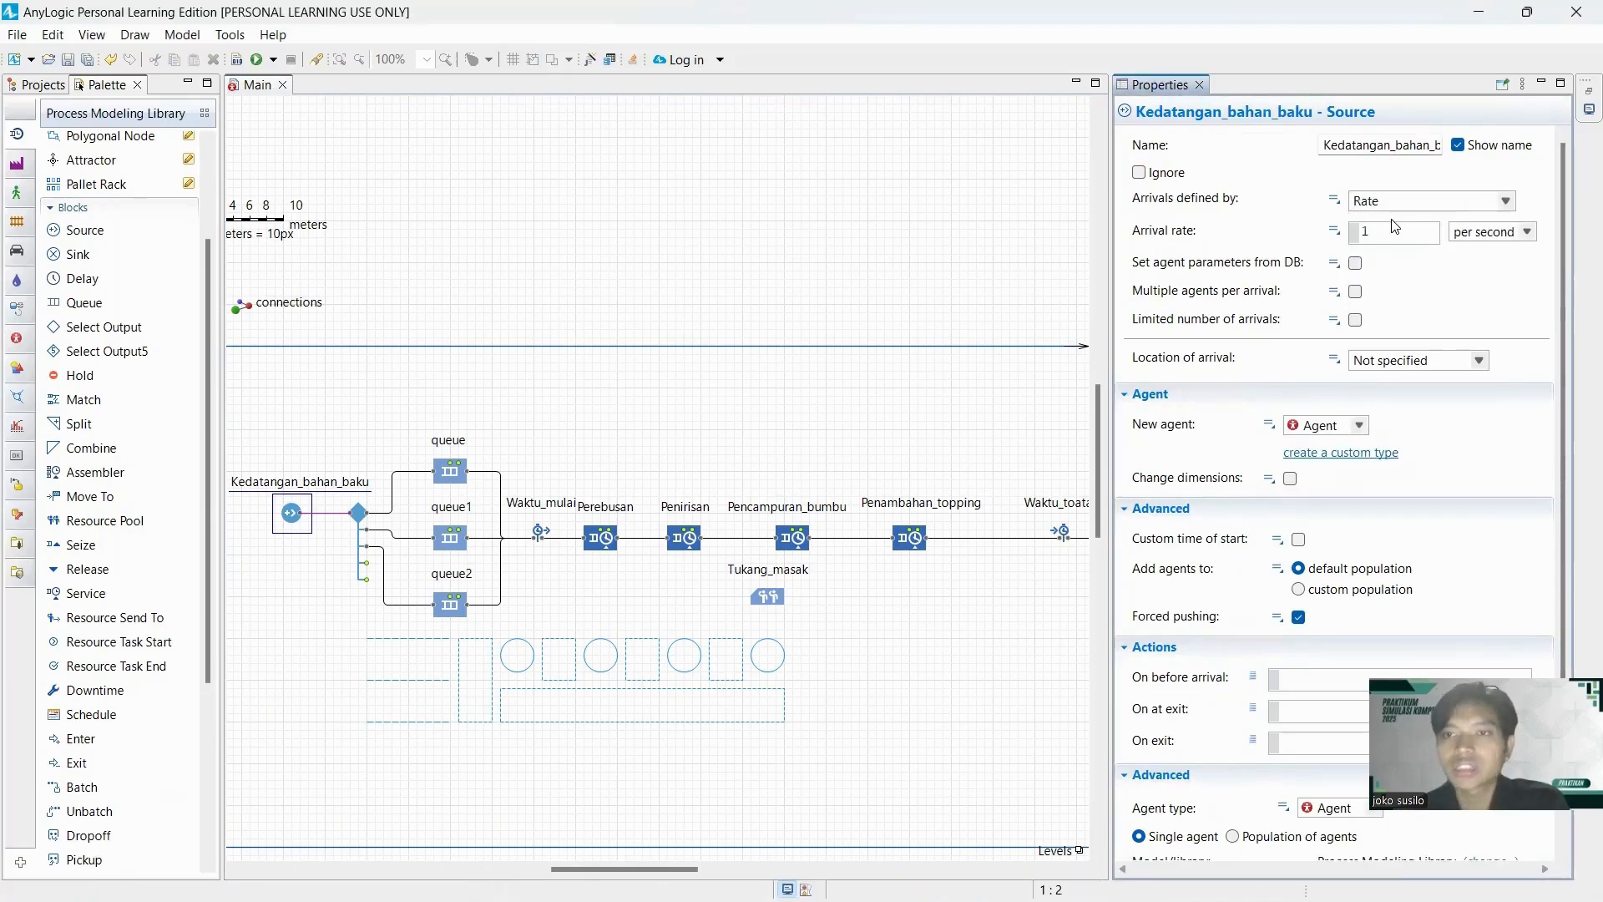
pyautogui.click(1508, 203)
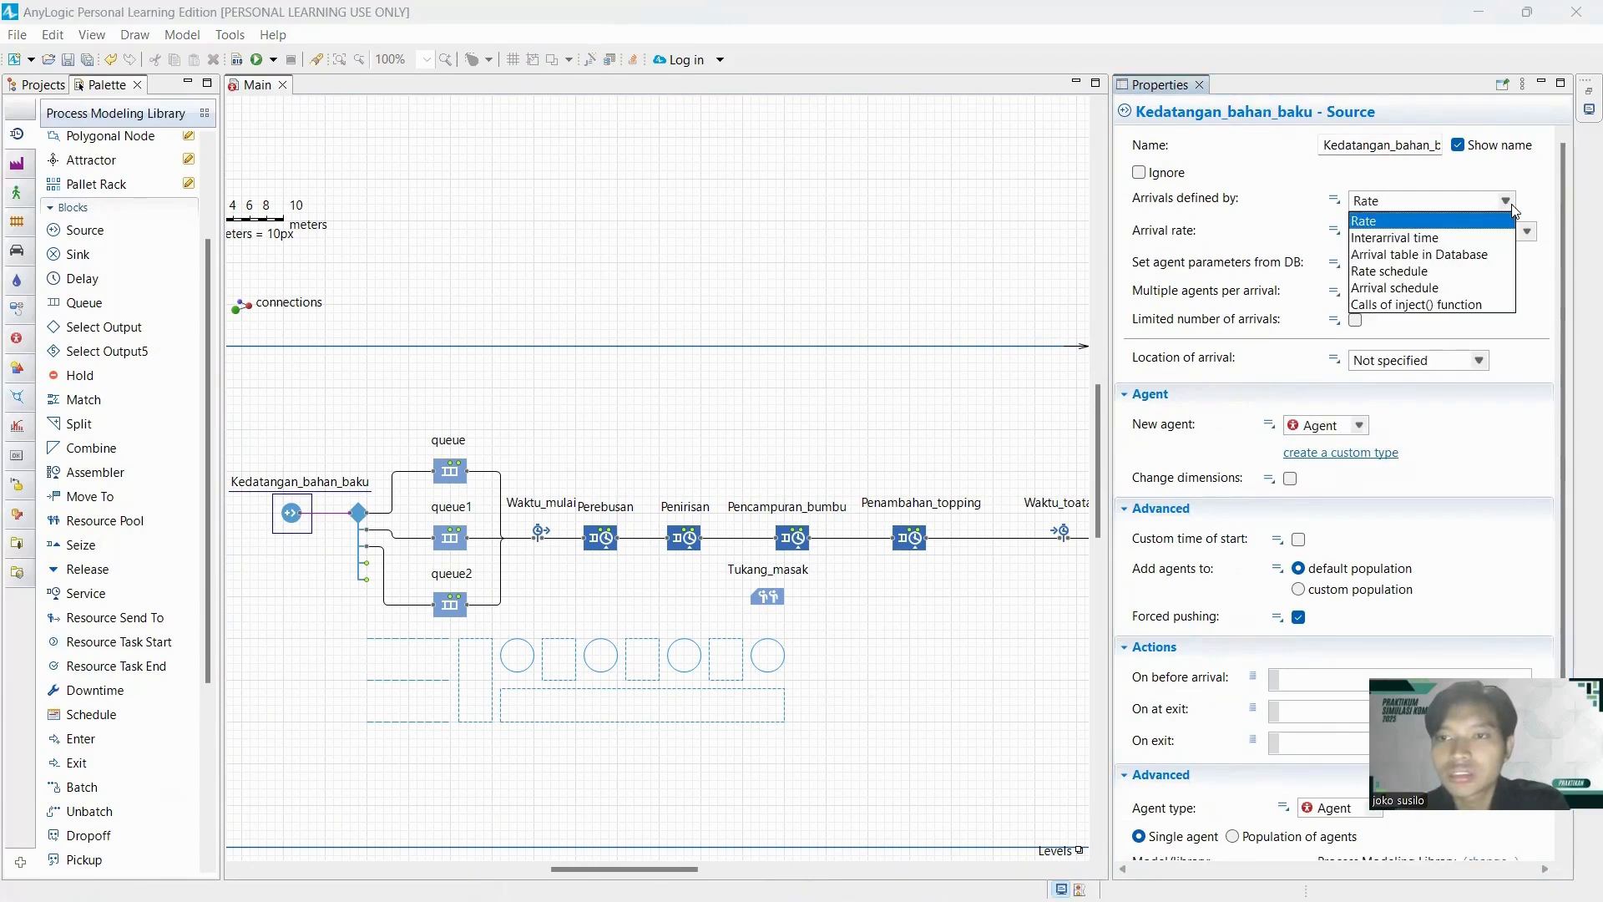
pyautogui.click(1400, 222)
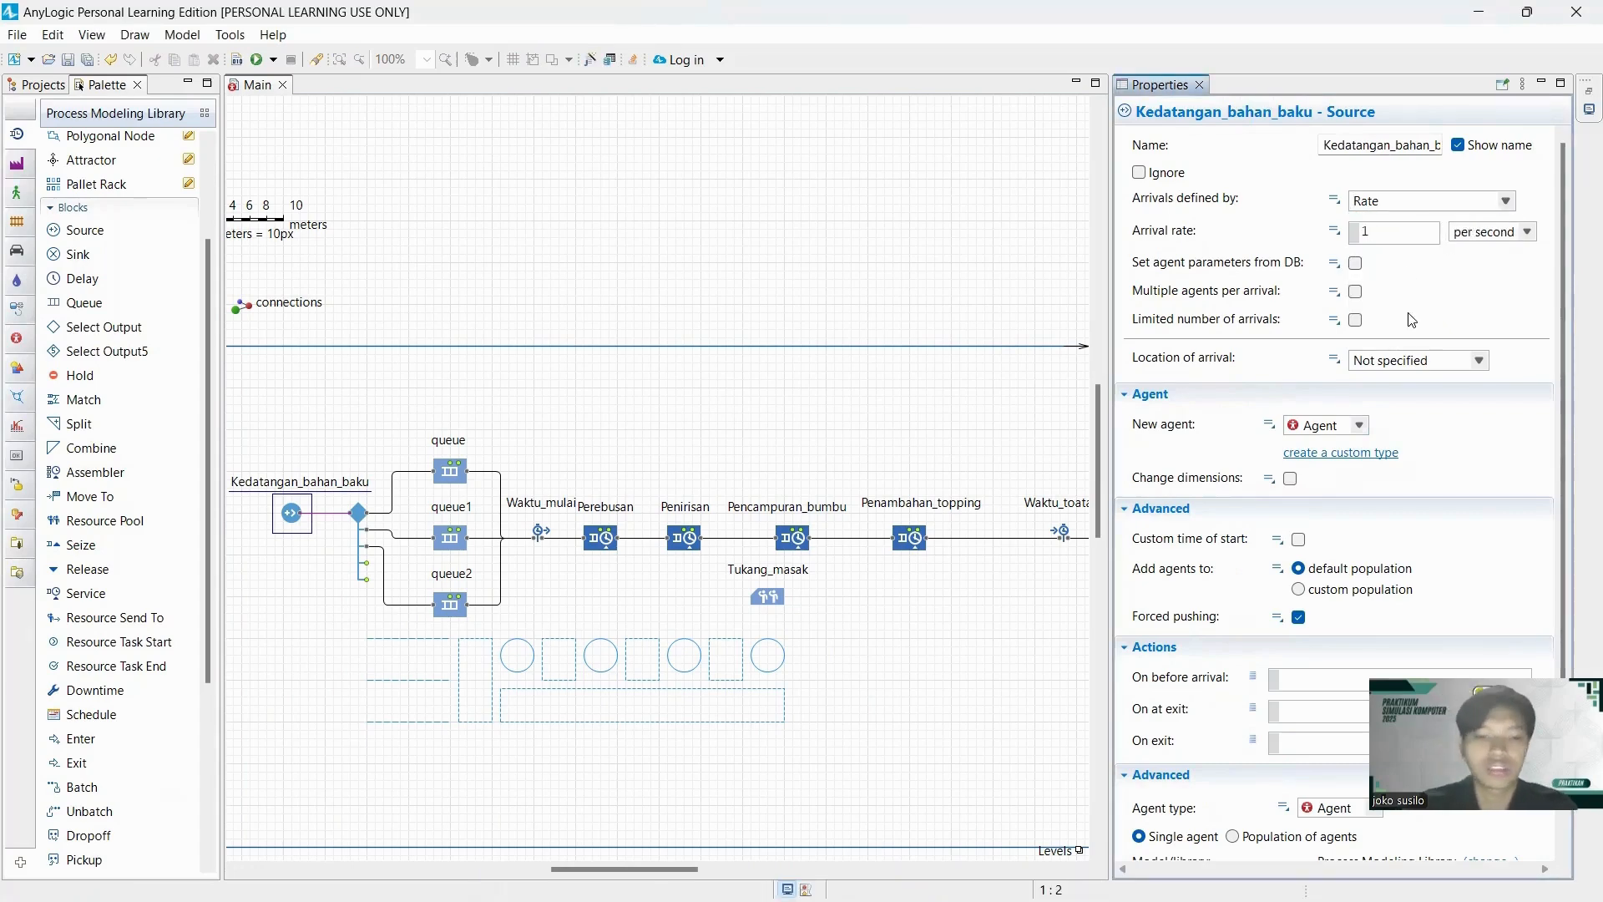
pyautogui.click(1528, 233)
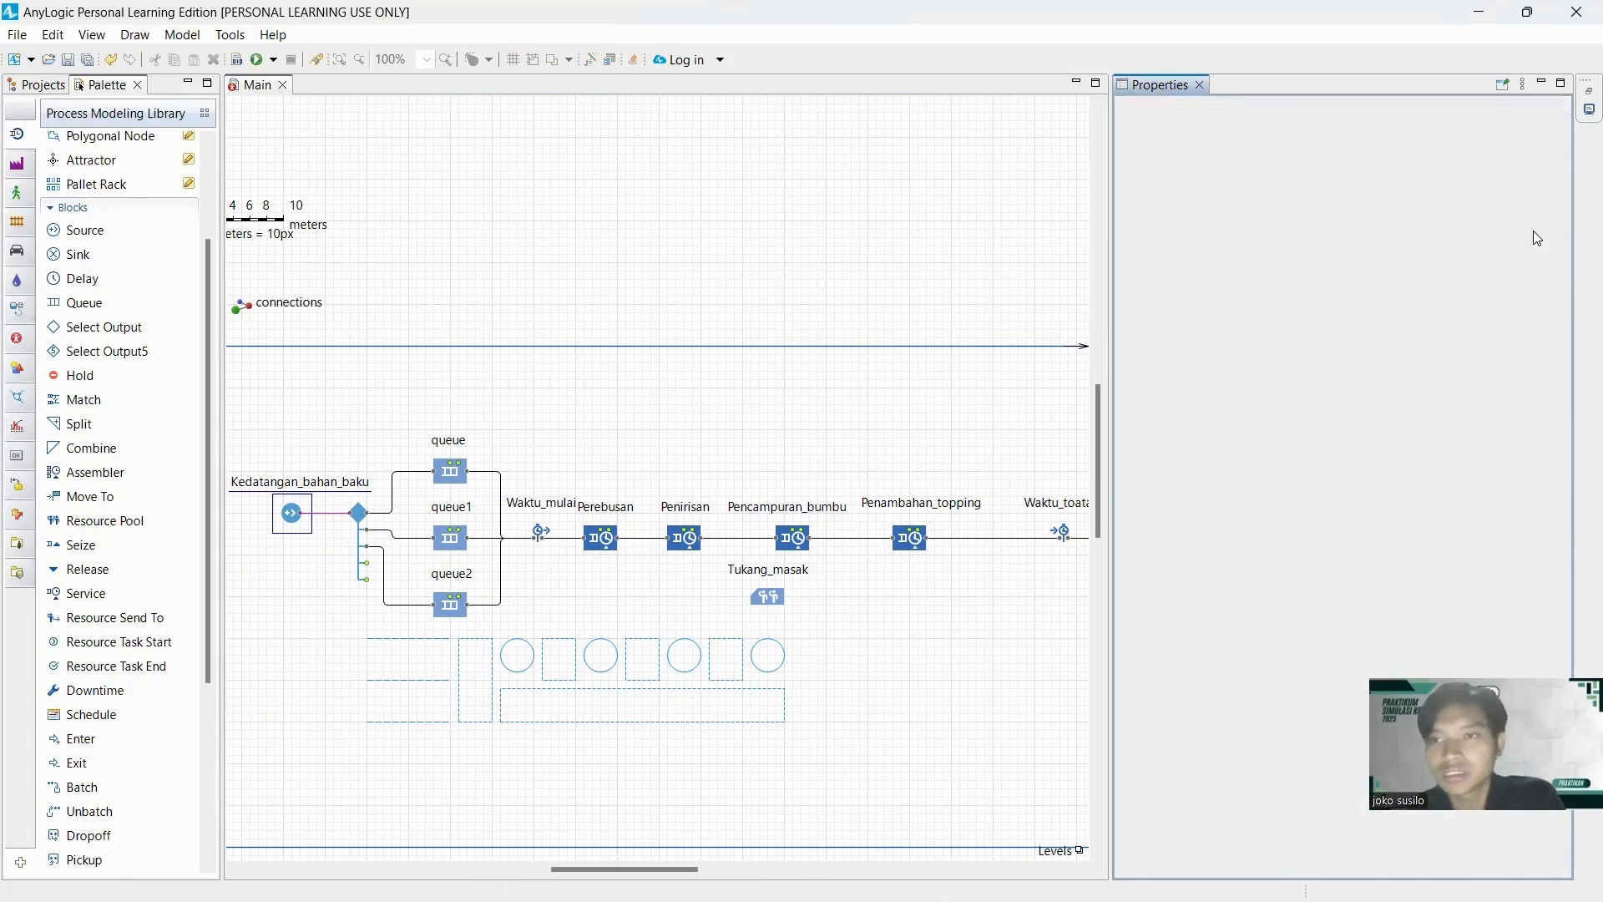
pyautogui.click(1527, 233)
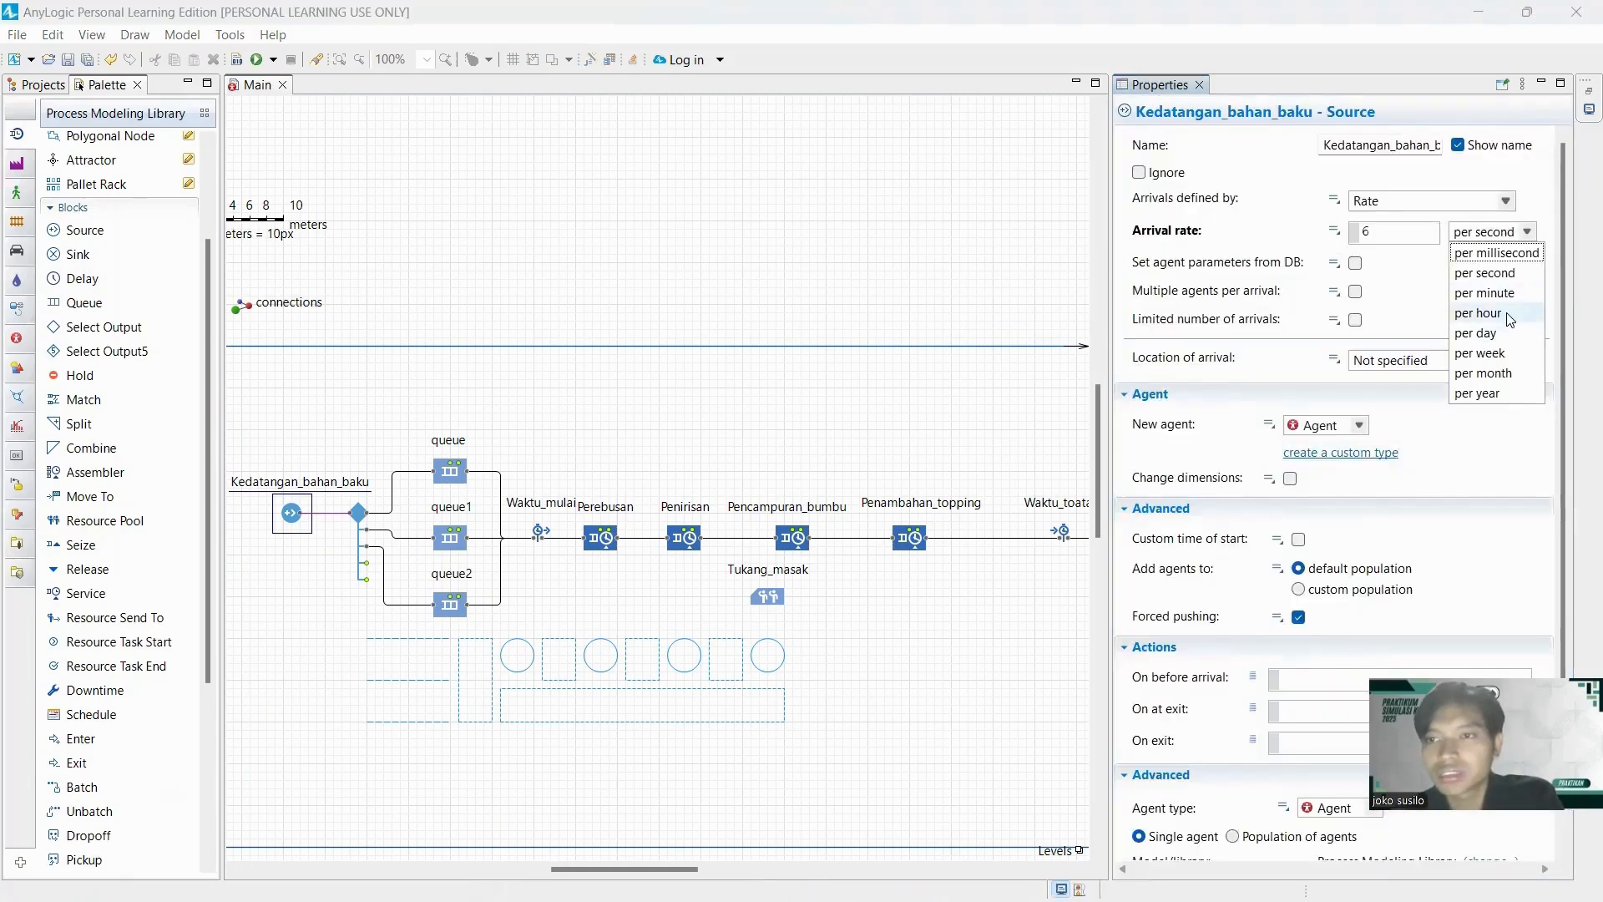
pyautogui.click(1511, 321)
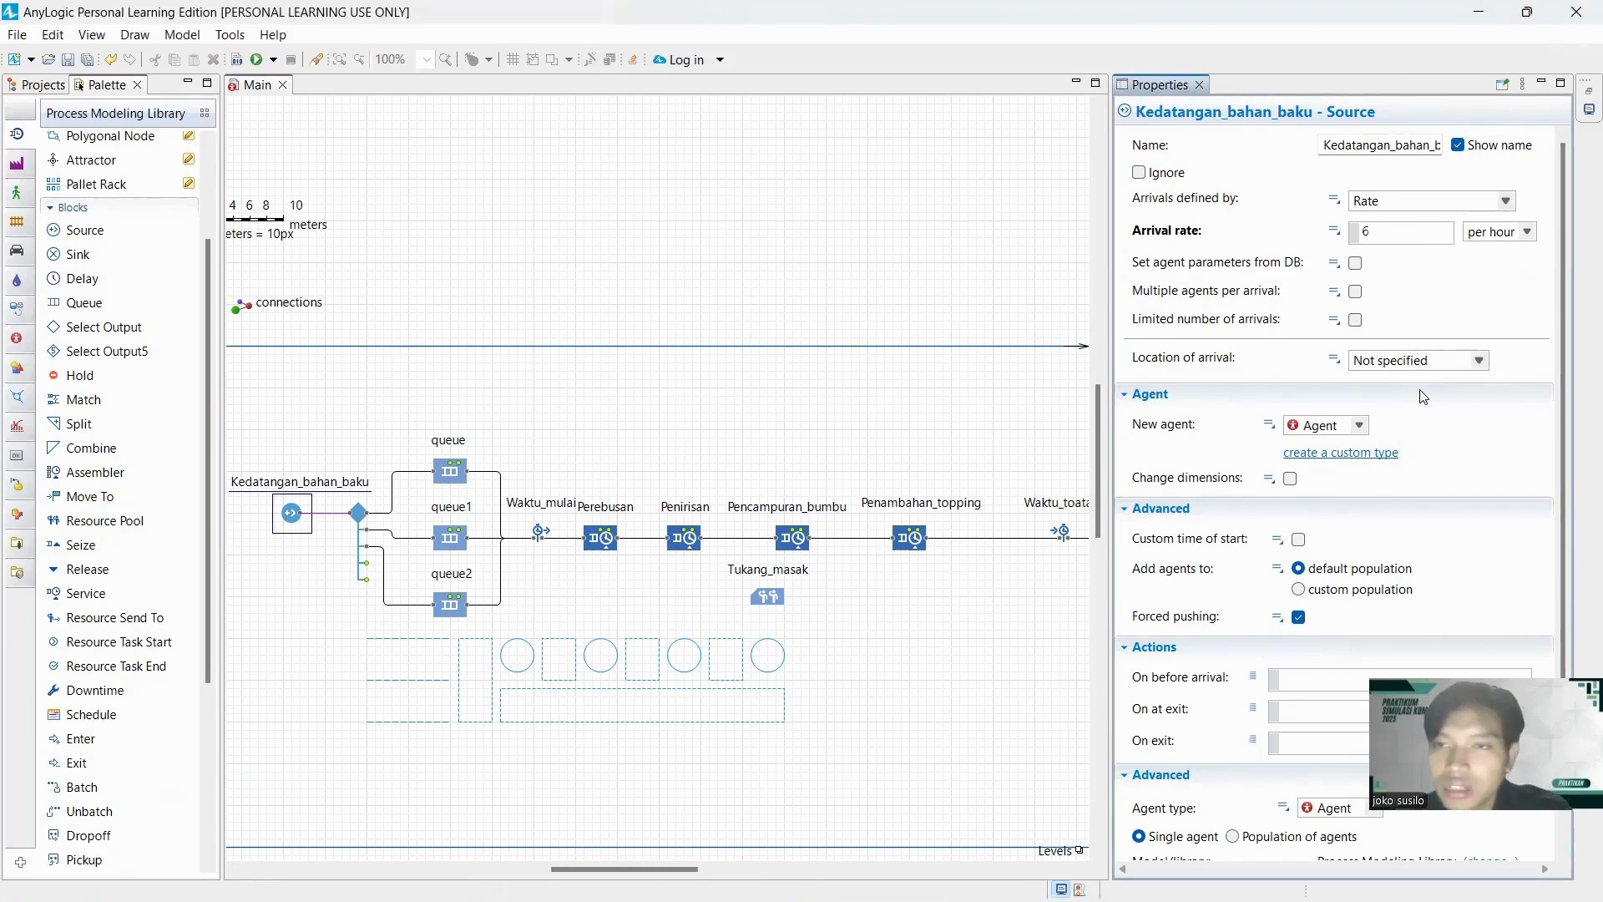
pyautogui.scroll(-1, 1394, 448)
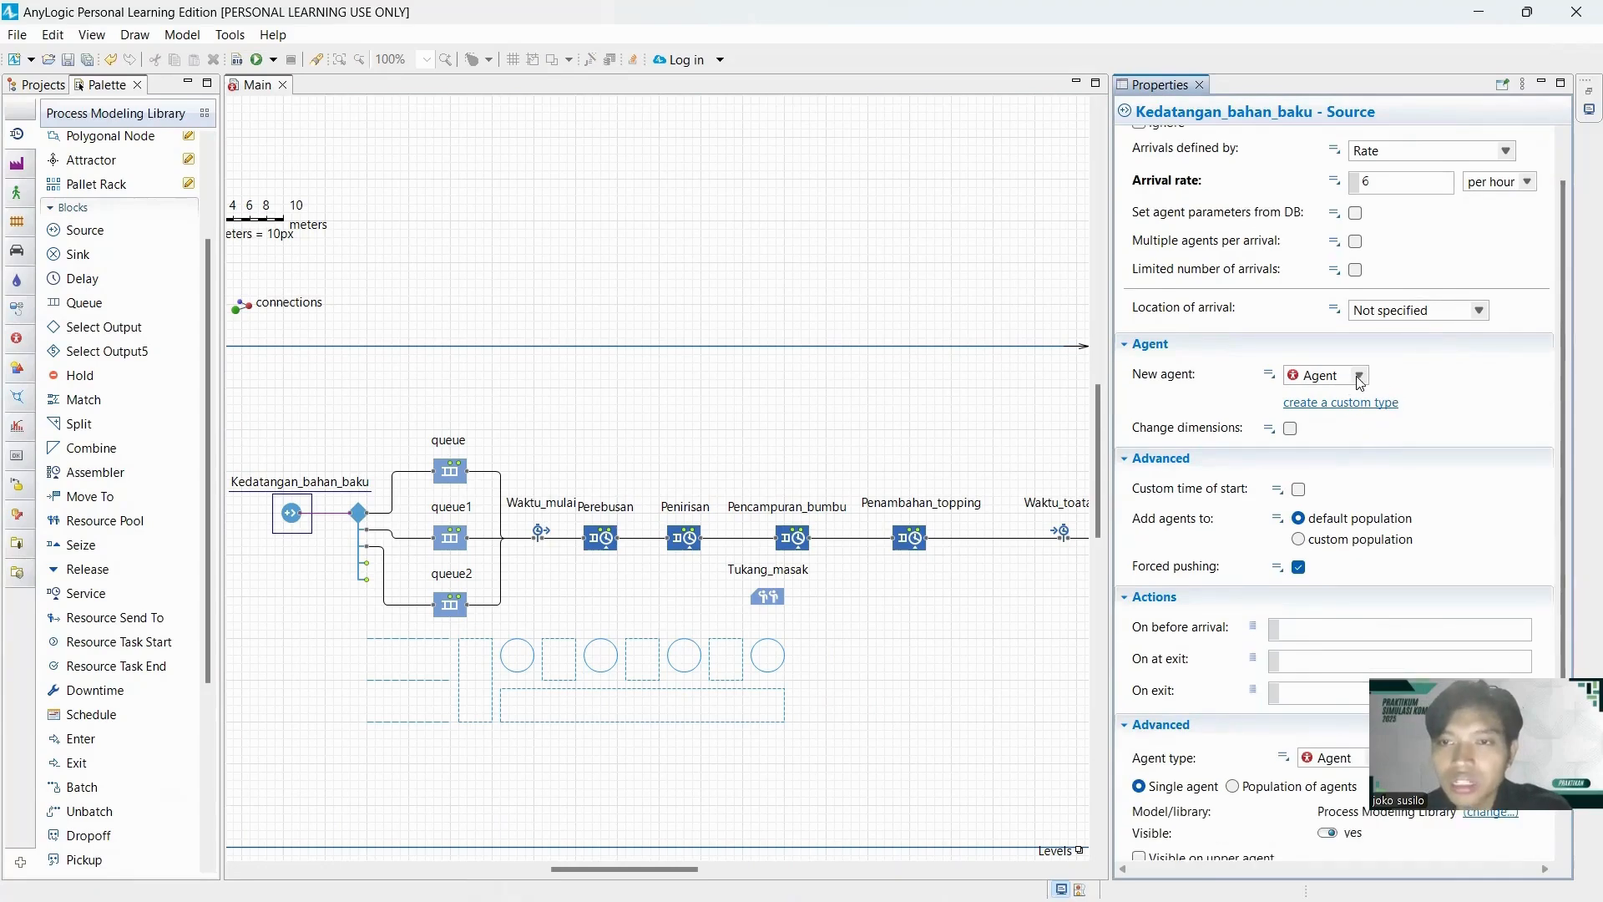
# Set the new agent type of the Kedatangan_bahan_baku source to Bakmie.
pyautogui.click(1359, 377)
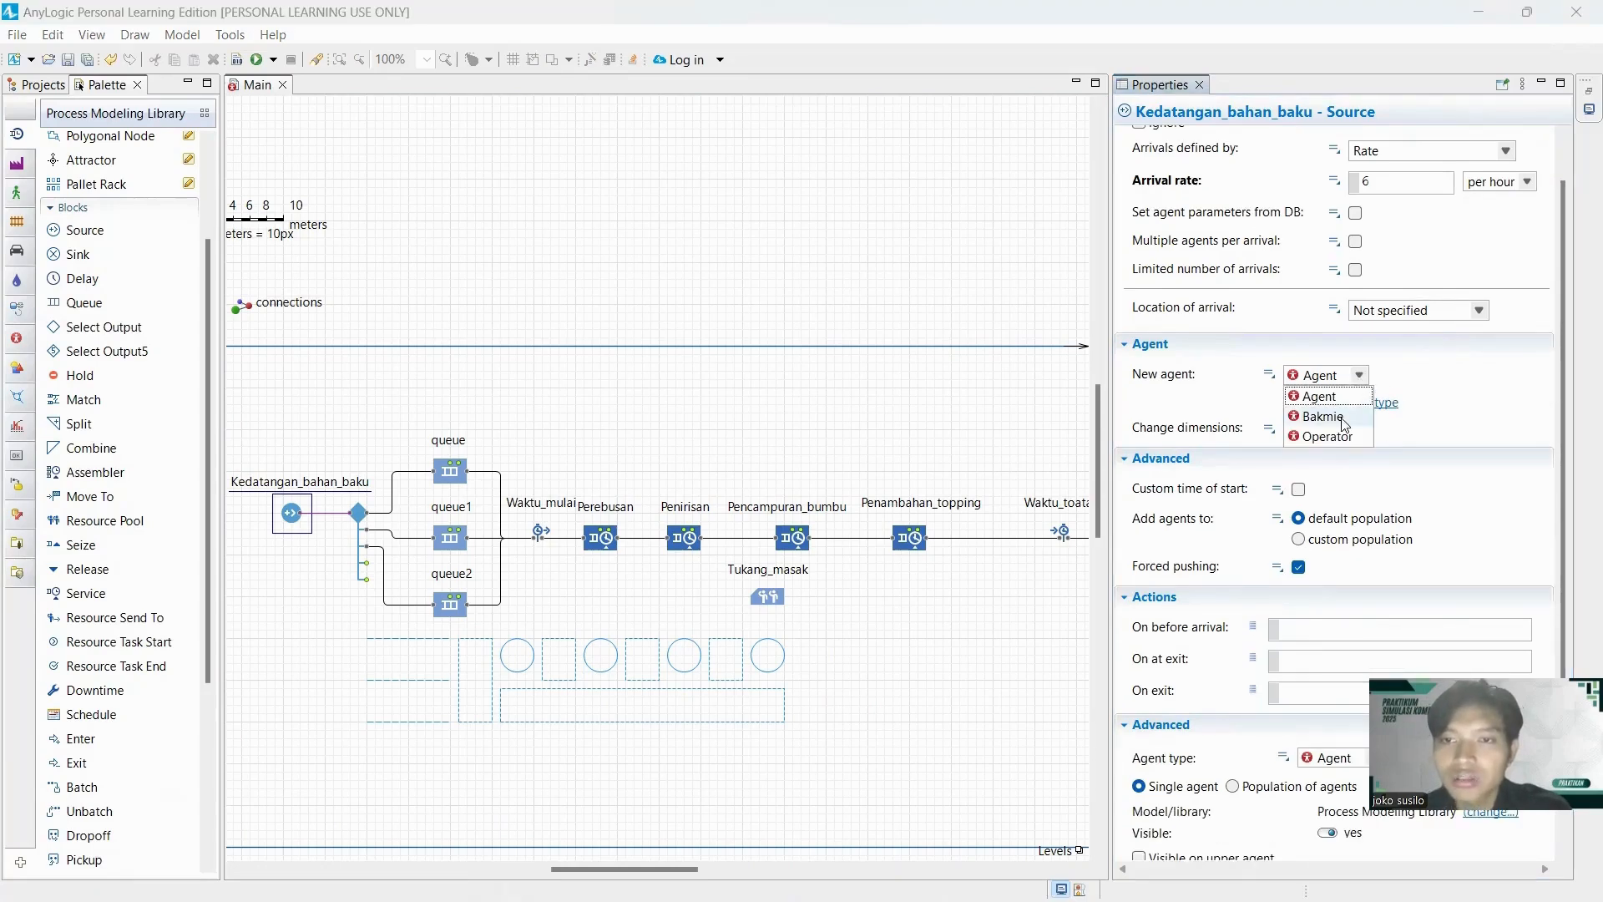
pyautogui.click(1342, 418)
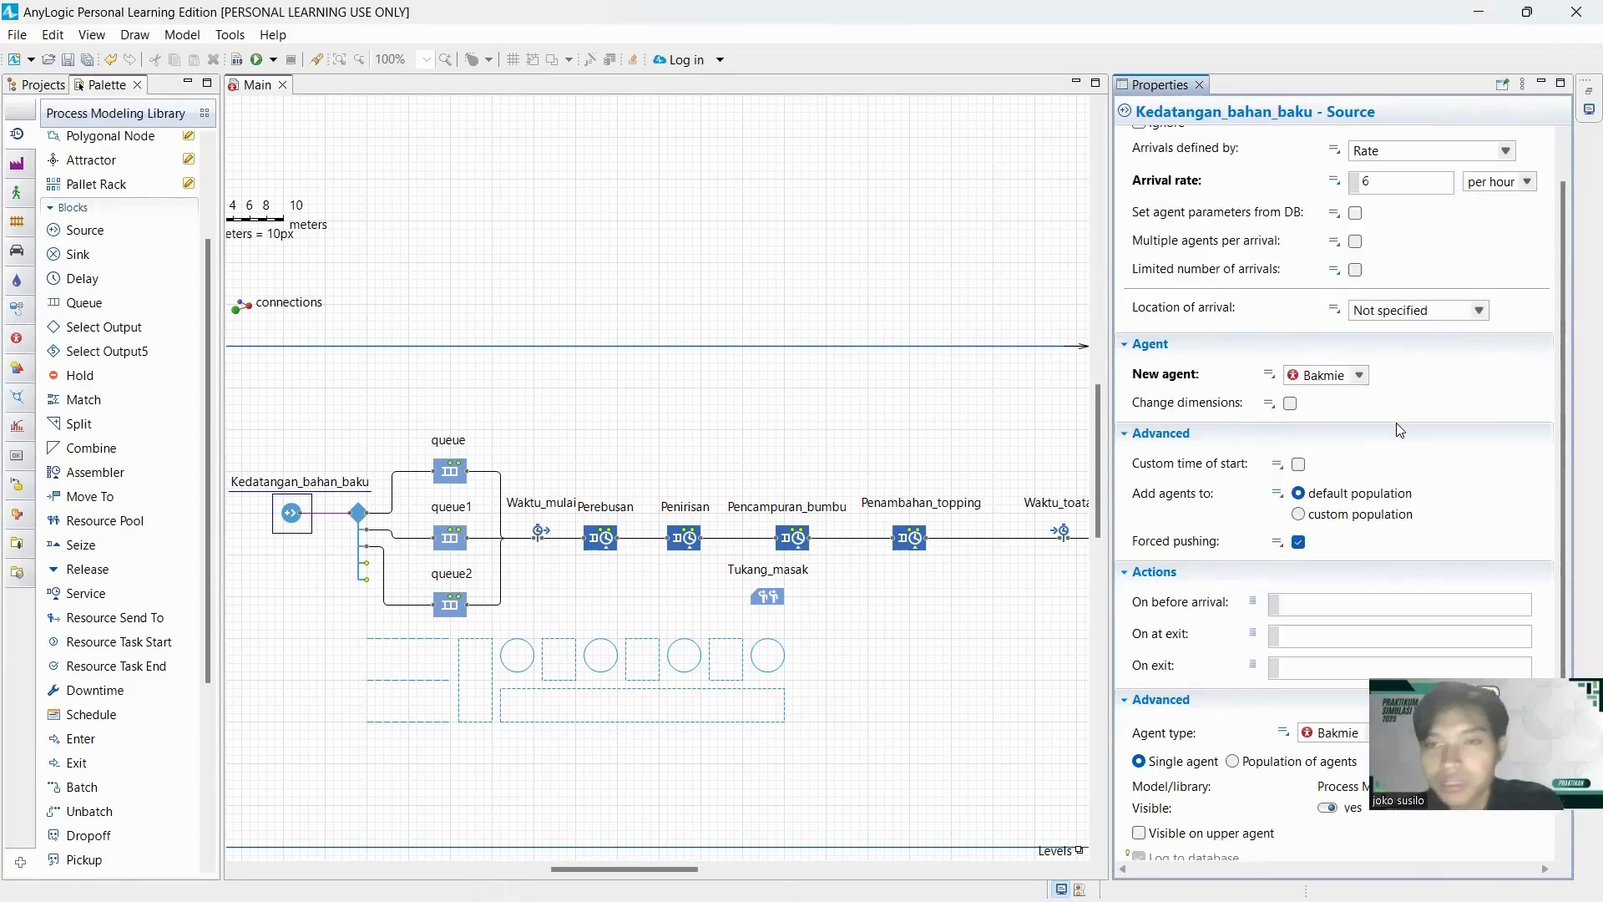
pyautogui.scroll(-3, 1390, 434)
pyautogui.scroll(2, 1248, 458)
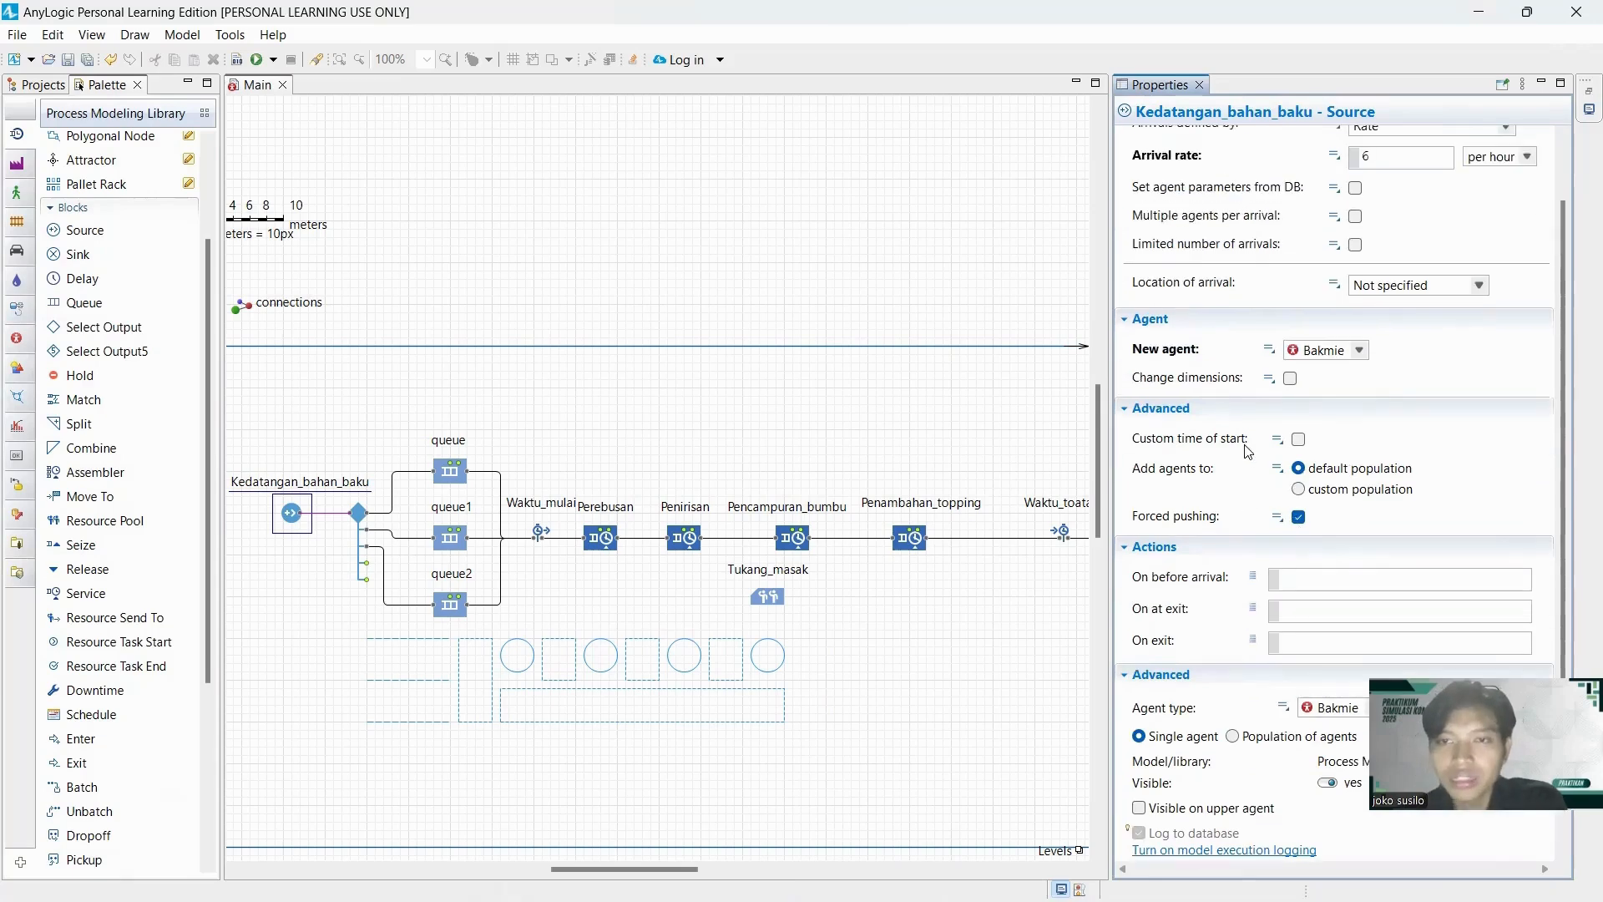
pyautogui.scroll(-2, 1260, 476)
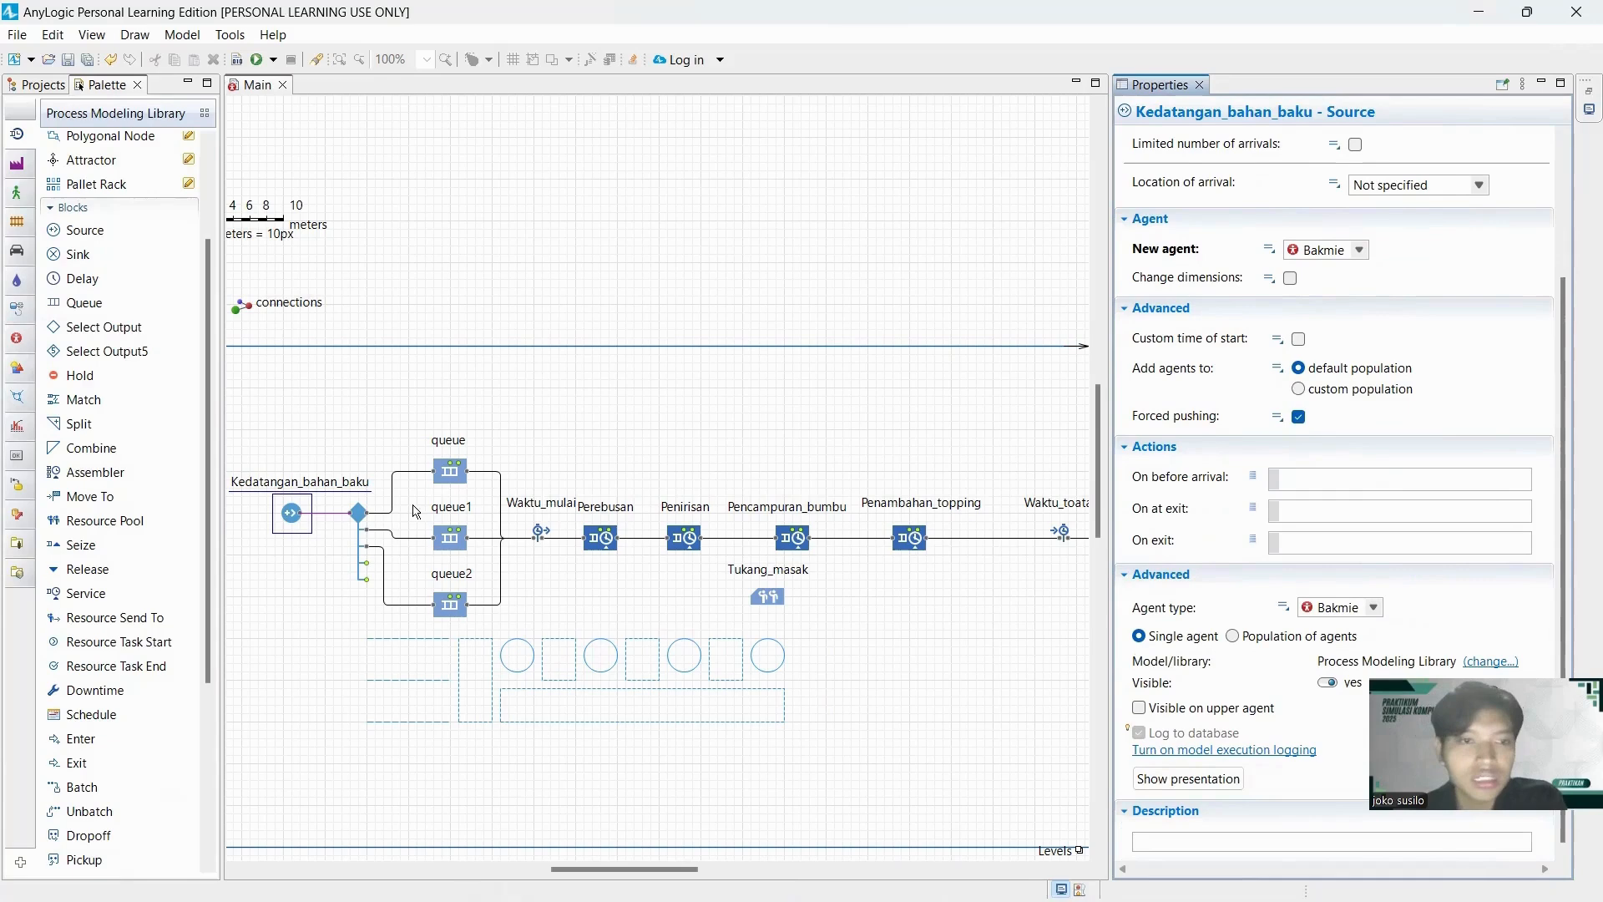
# Set the SelectOutput5 block's Probability 1 to 0.4 and Probabilities 2 and 3 to 0.3 each.
pyautogui.click(364, 514)
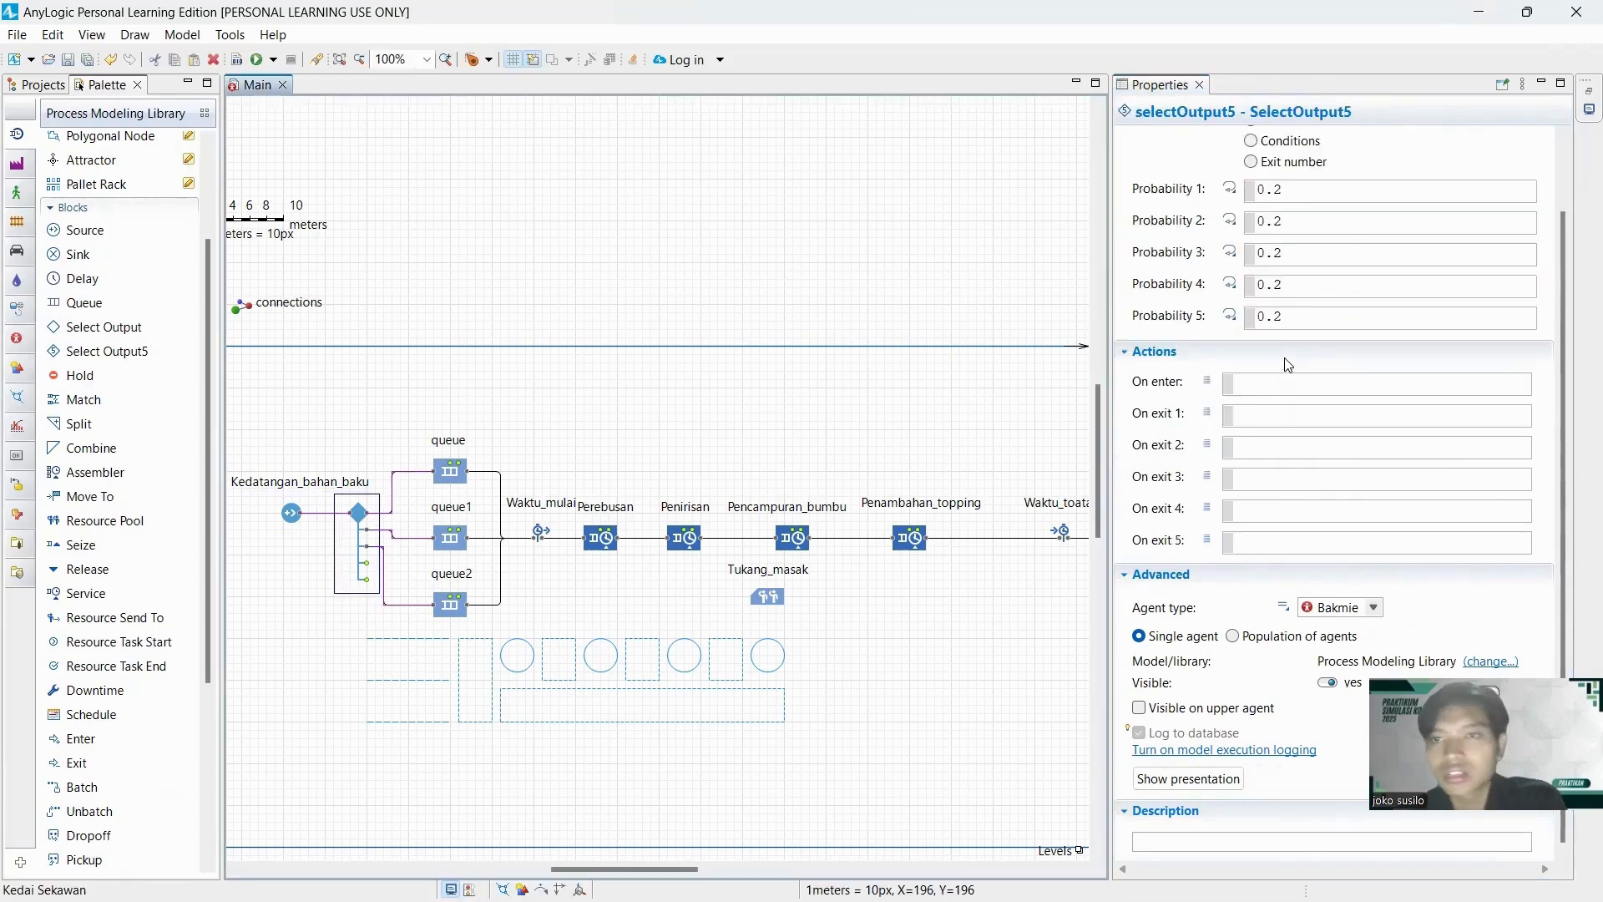
pyautogui.scroll(2, 1288, 365)
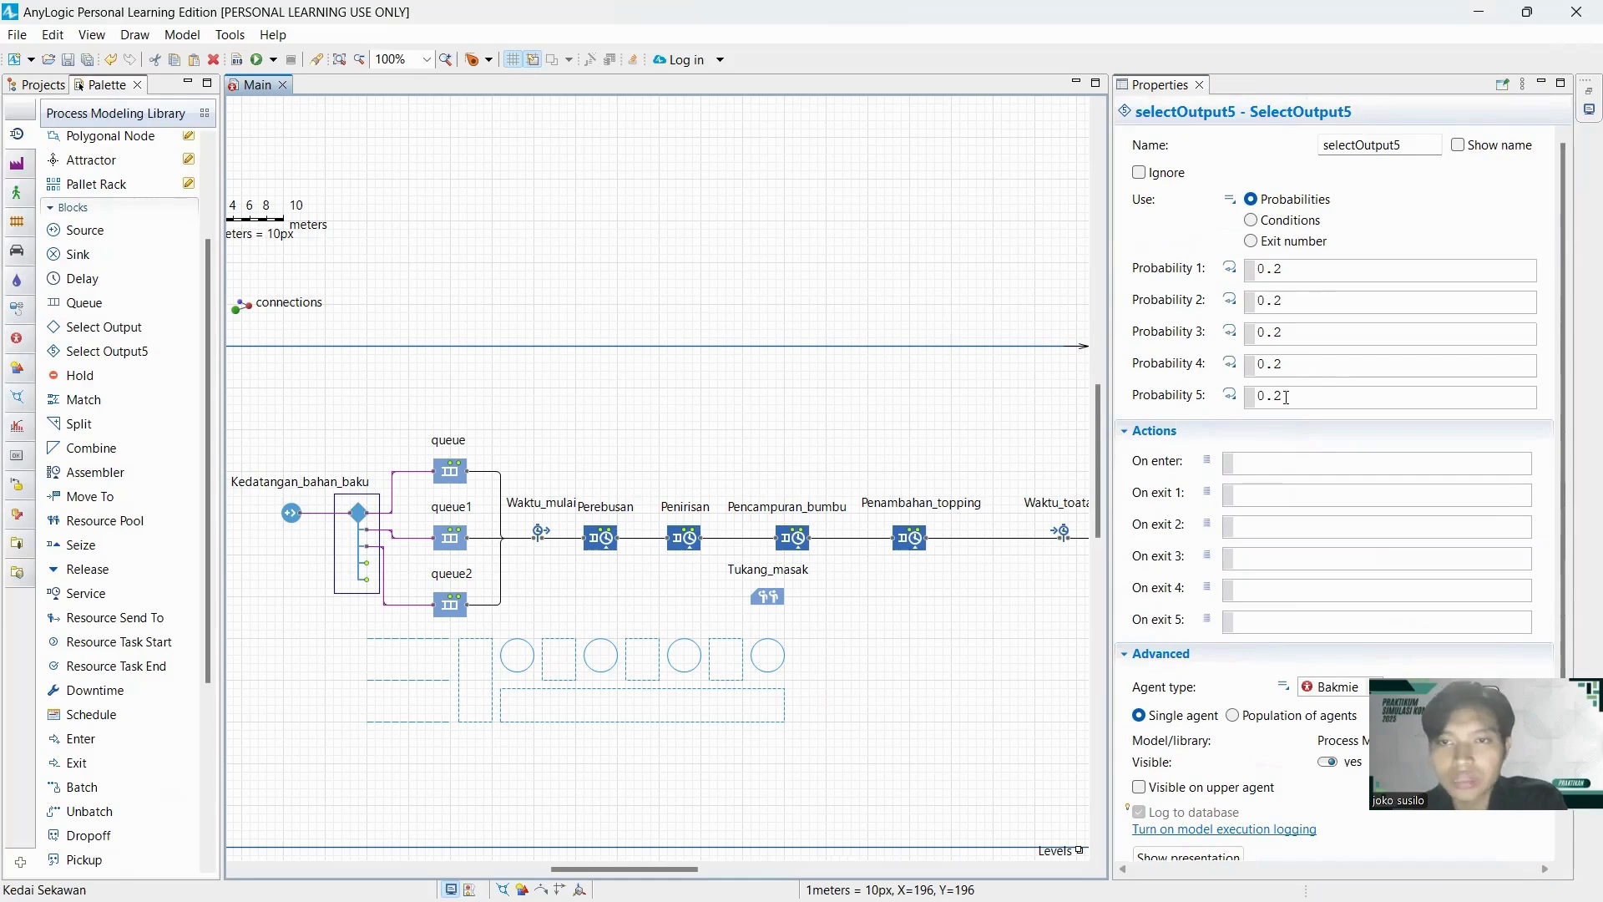
pyautogui.click(1286, 397)
pyautogui.click(1299, 275)
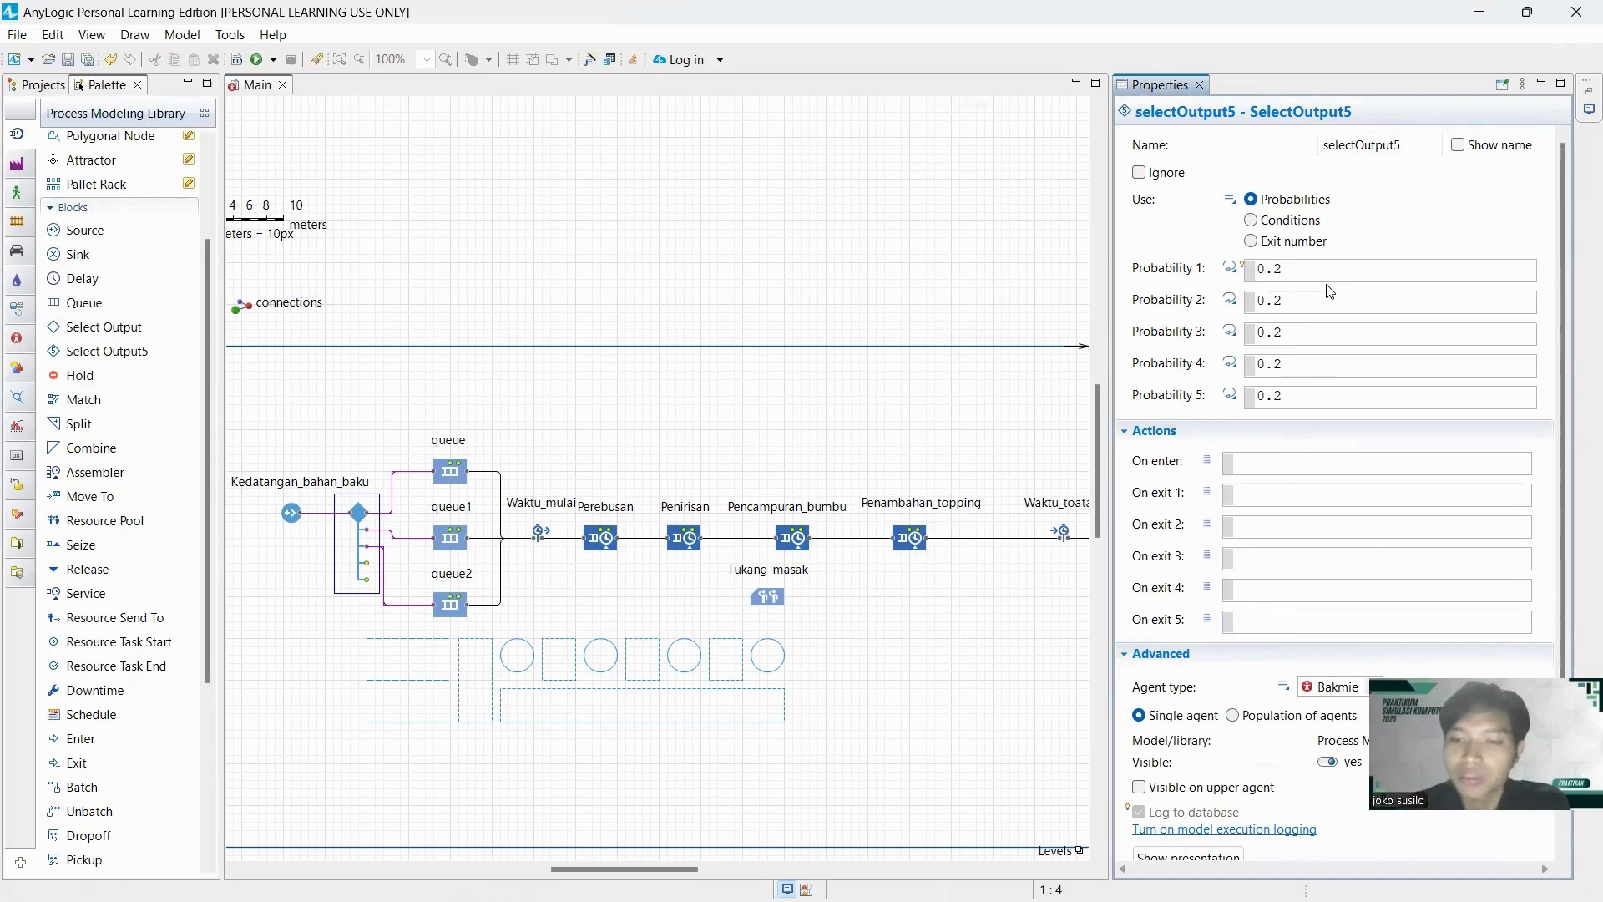
pyautogui.press('BackSpace')
pyautogui.write('4')
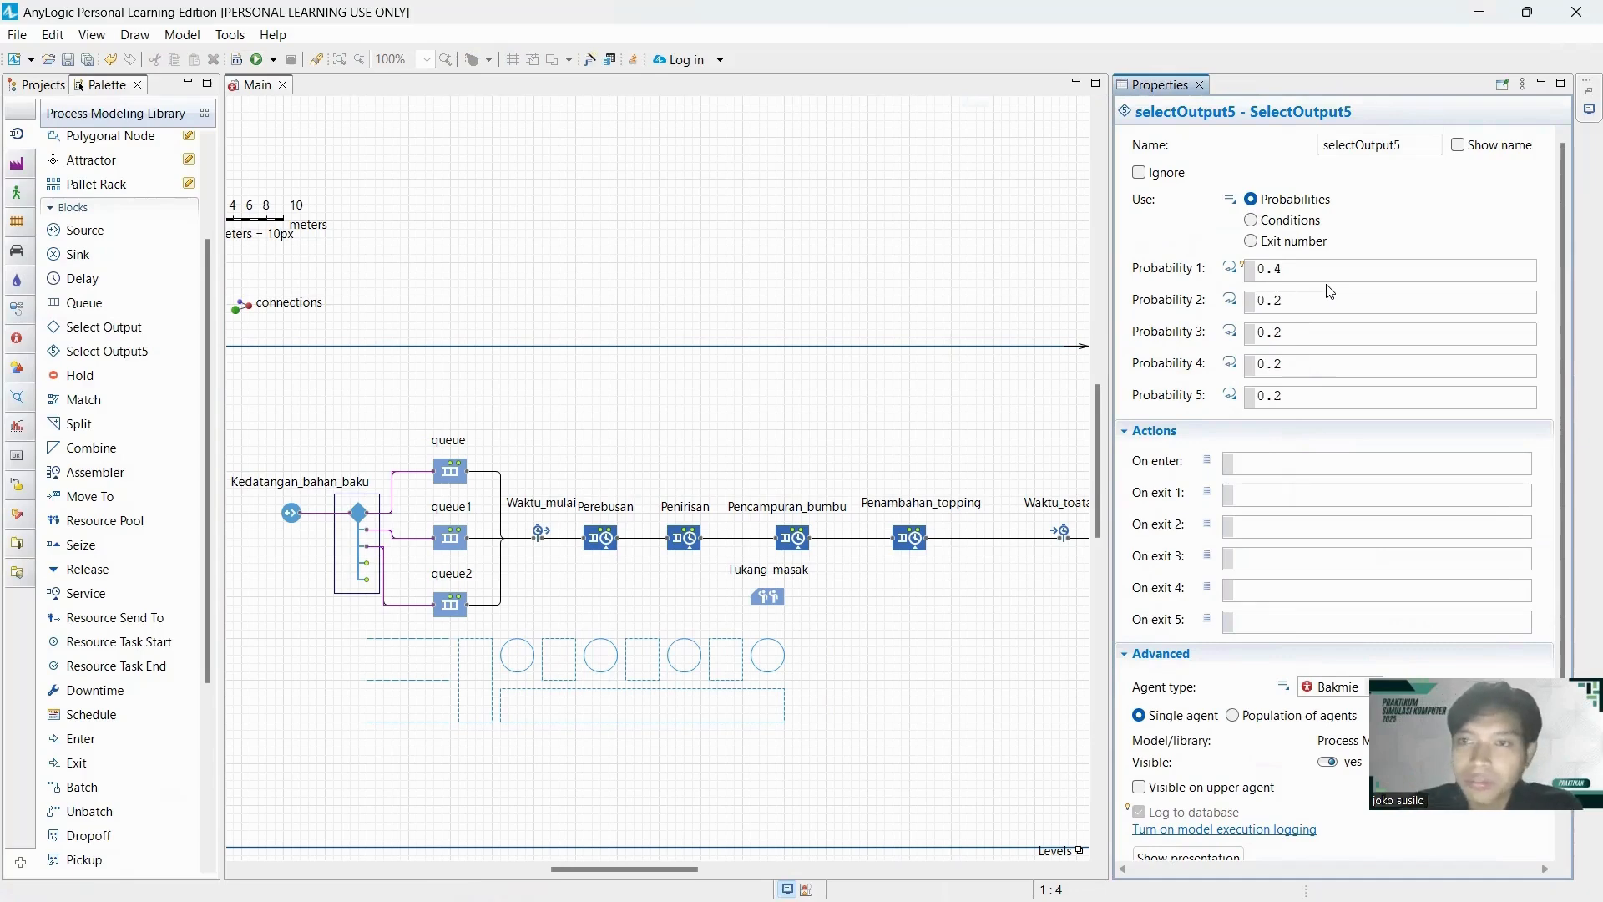
pyautogui.click(1331, 303)
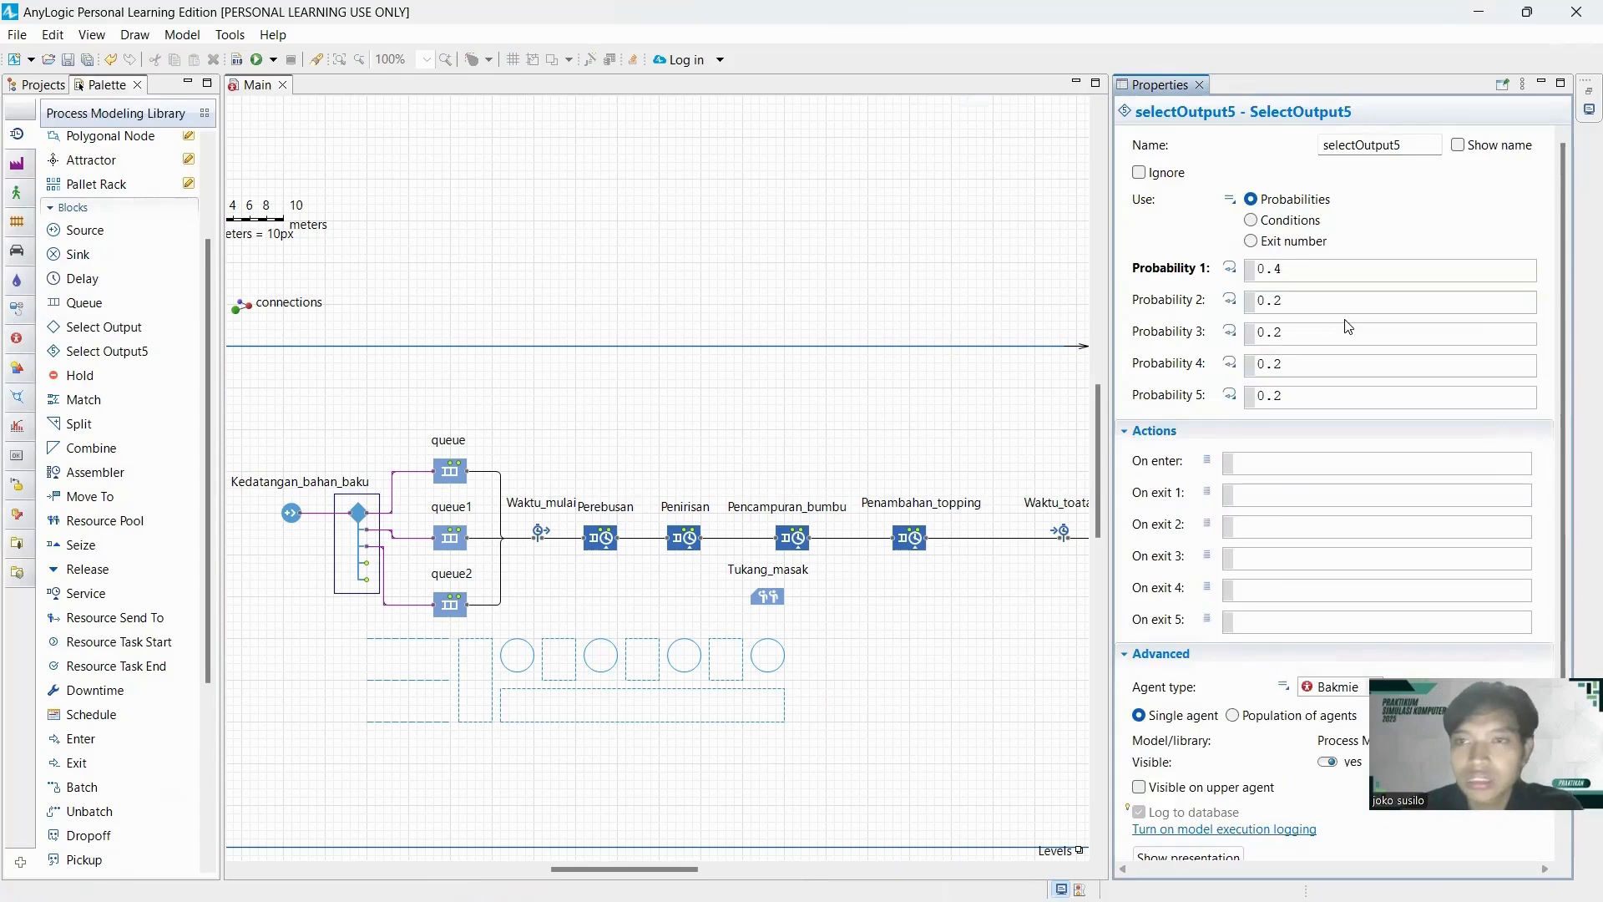
pyautogui.click(1331, 307)
pyautogui.write('3')
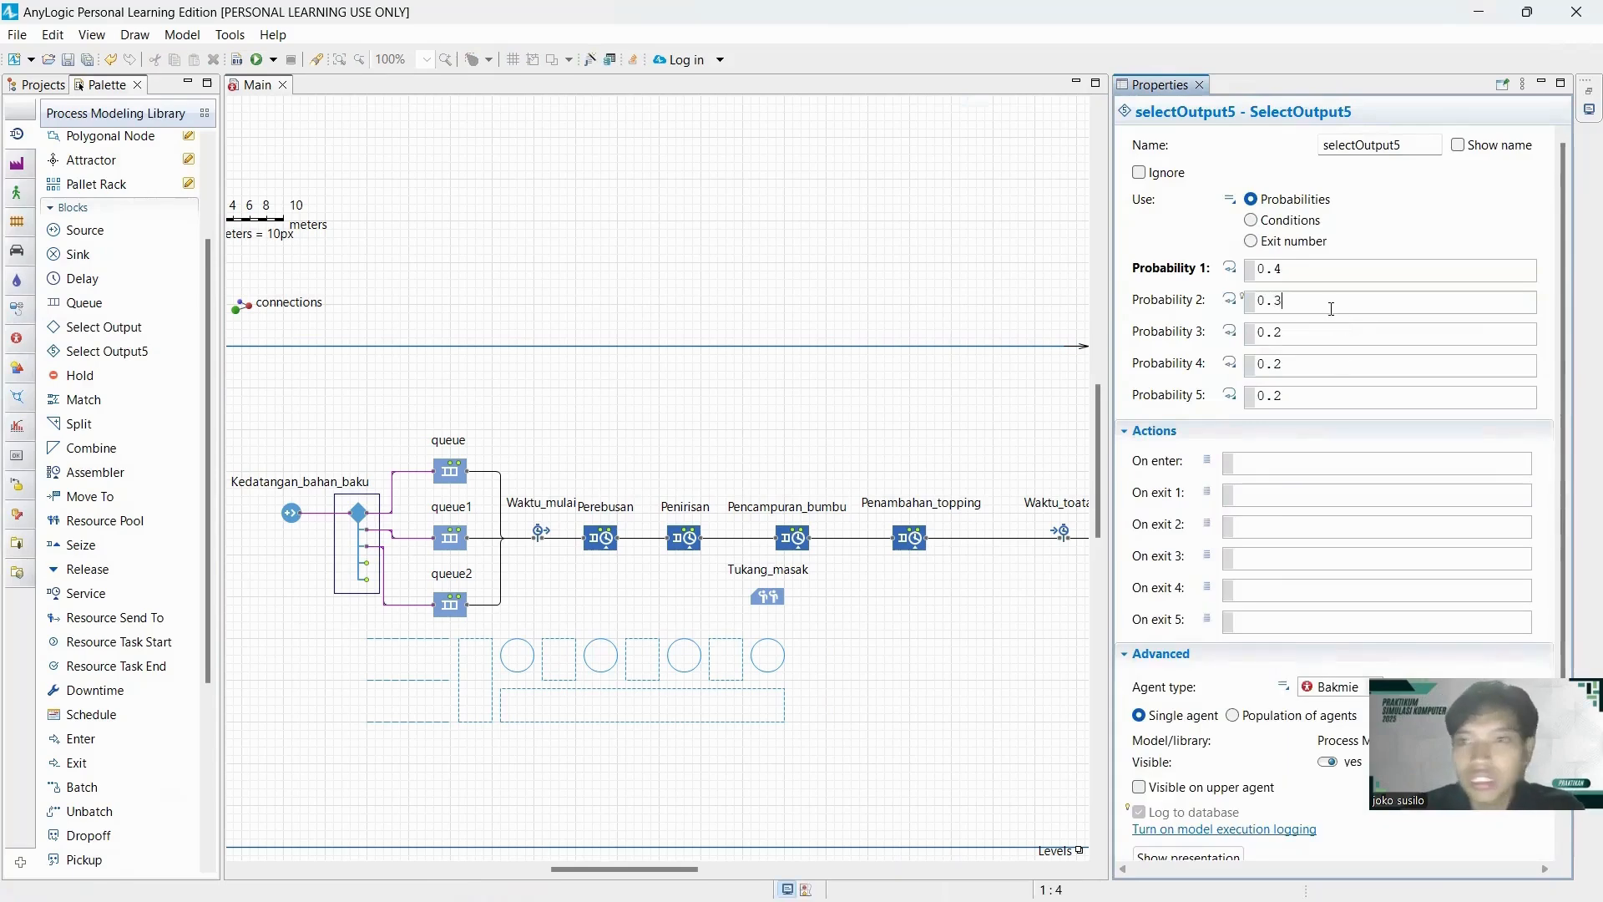
pyautogui.click(1331, 339)
pyautogui.click(1326, 336)
pyautogui.write('3')
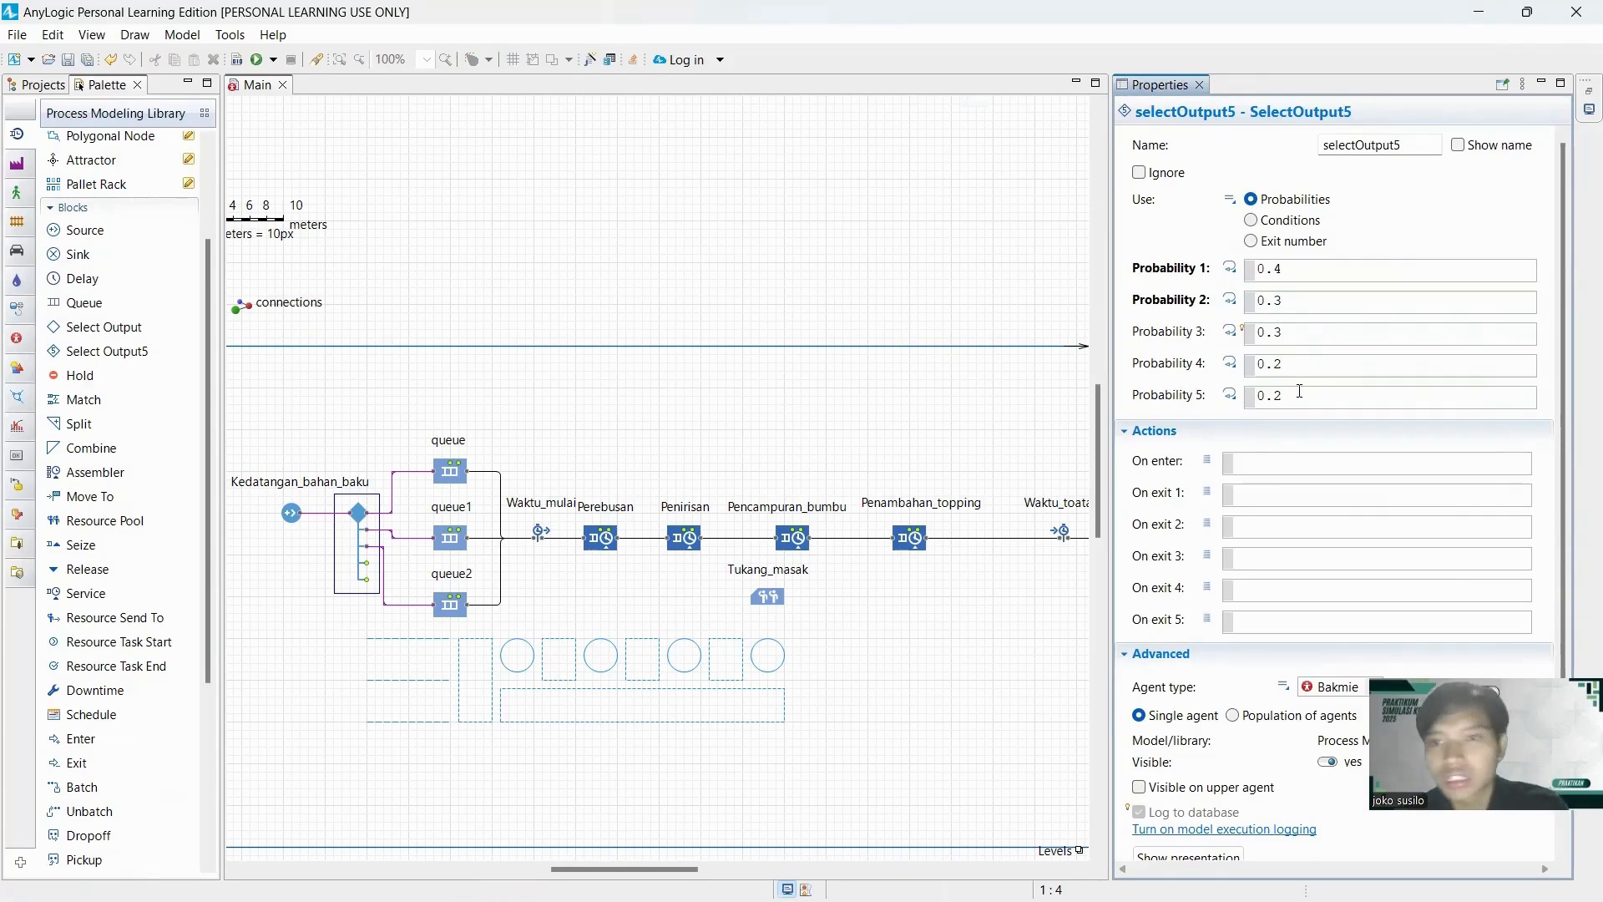
# Set Probability 5 and Probability 4 of the SelectOutput5 block to 0.
pyautogui.click(1299, 395)
pyautogui.press('BackSpace')
pyautogui.press('BackSpace')
pyautogui.press('Return')
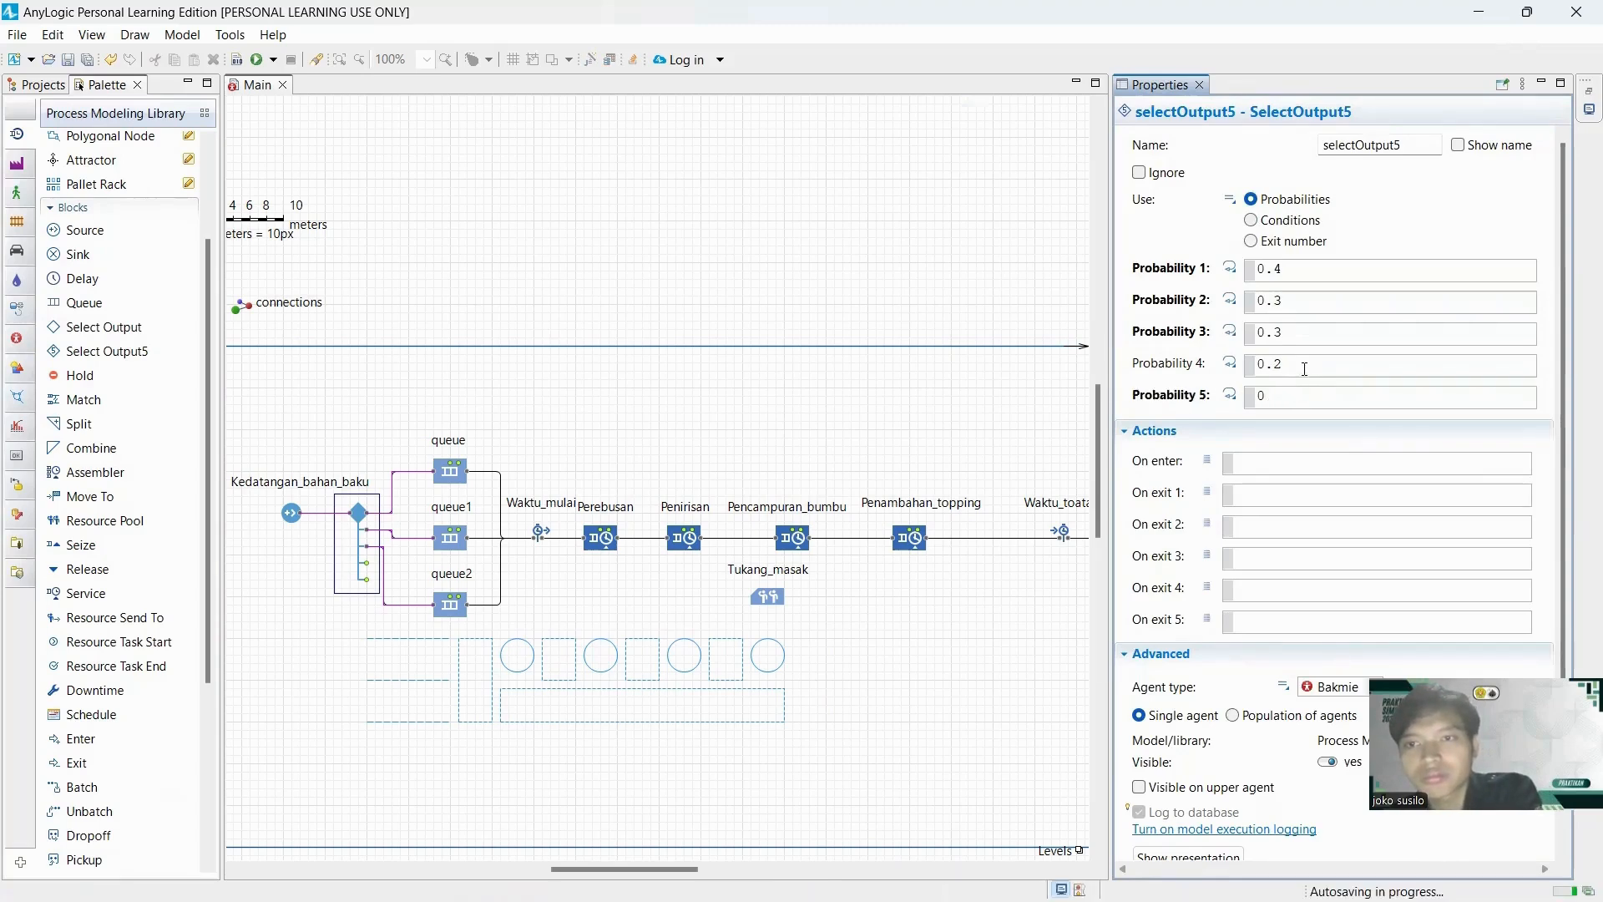
pyautogui.click(1300, 367)
pyautogui.press('BackSpace')
pyautogui.press('BackSpace')
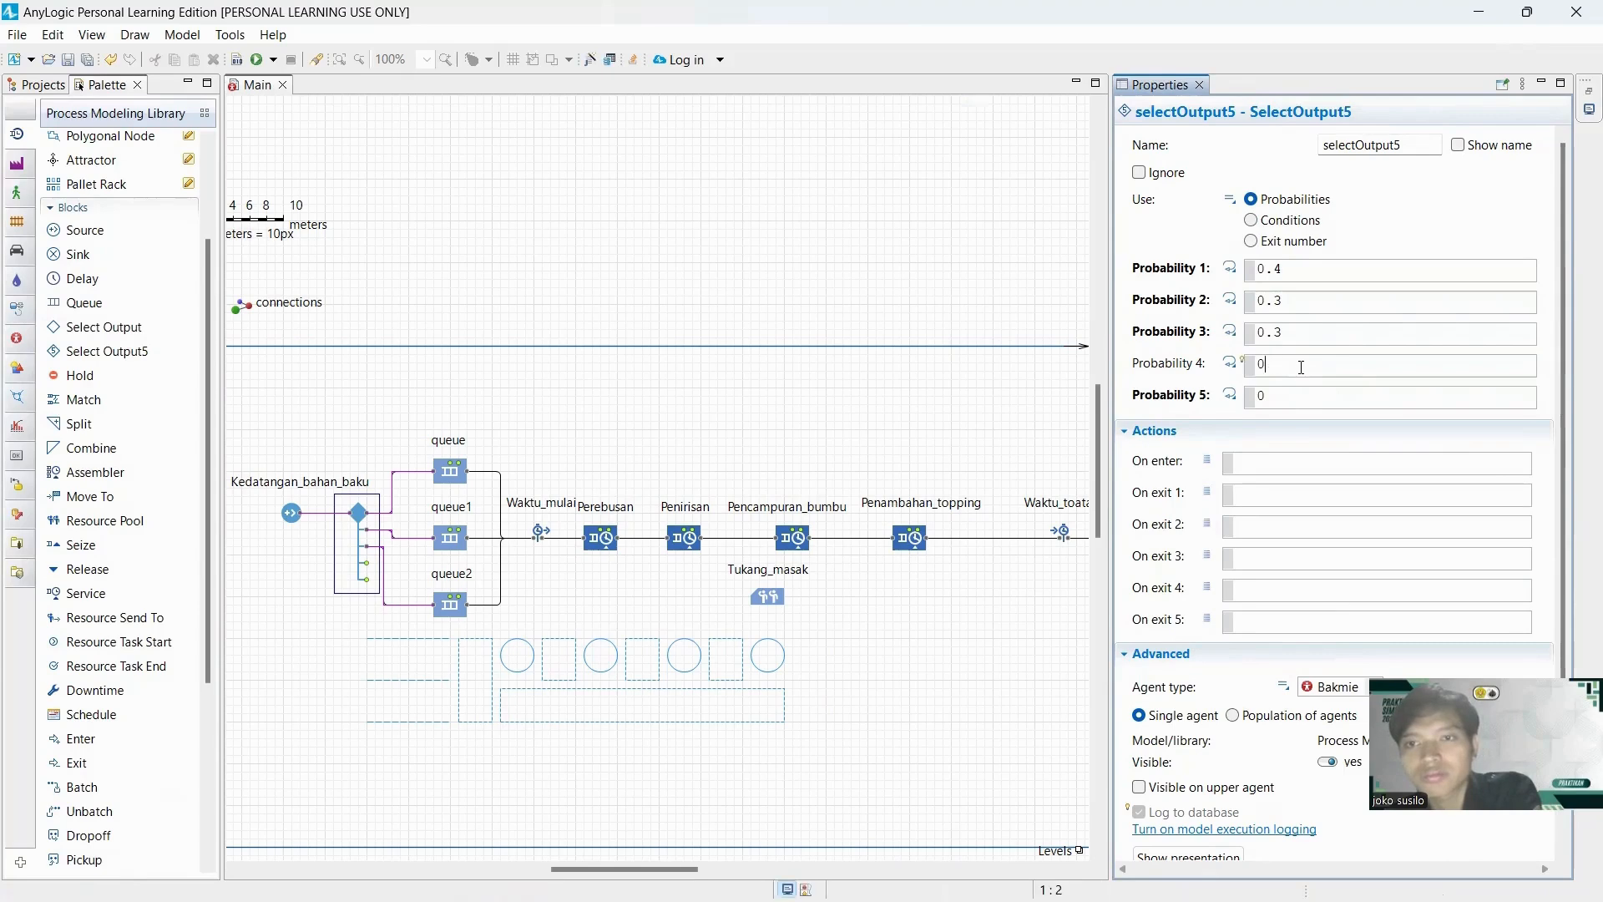
pyautogui.scroll(-2, 1331, 419)
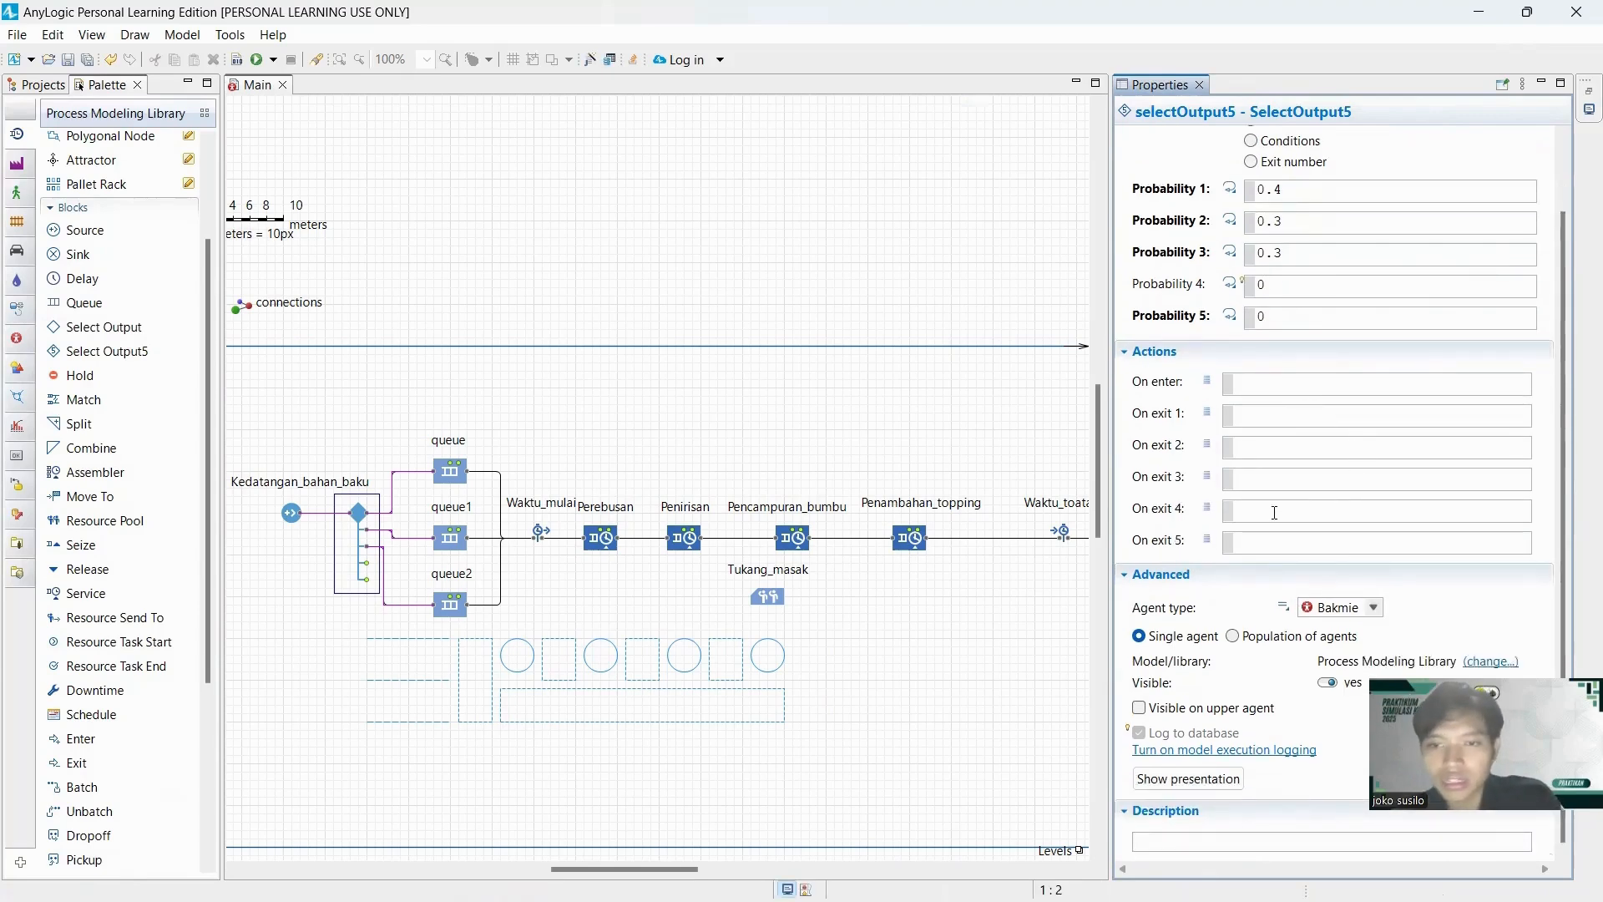
# Enable maximum capacity for the upper Queue block.
pyautogui.click(452, 473)
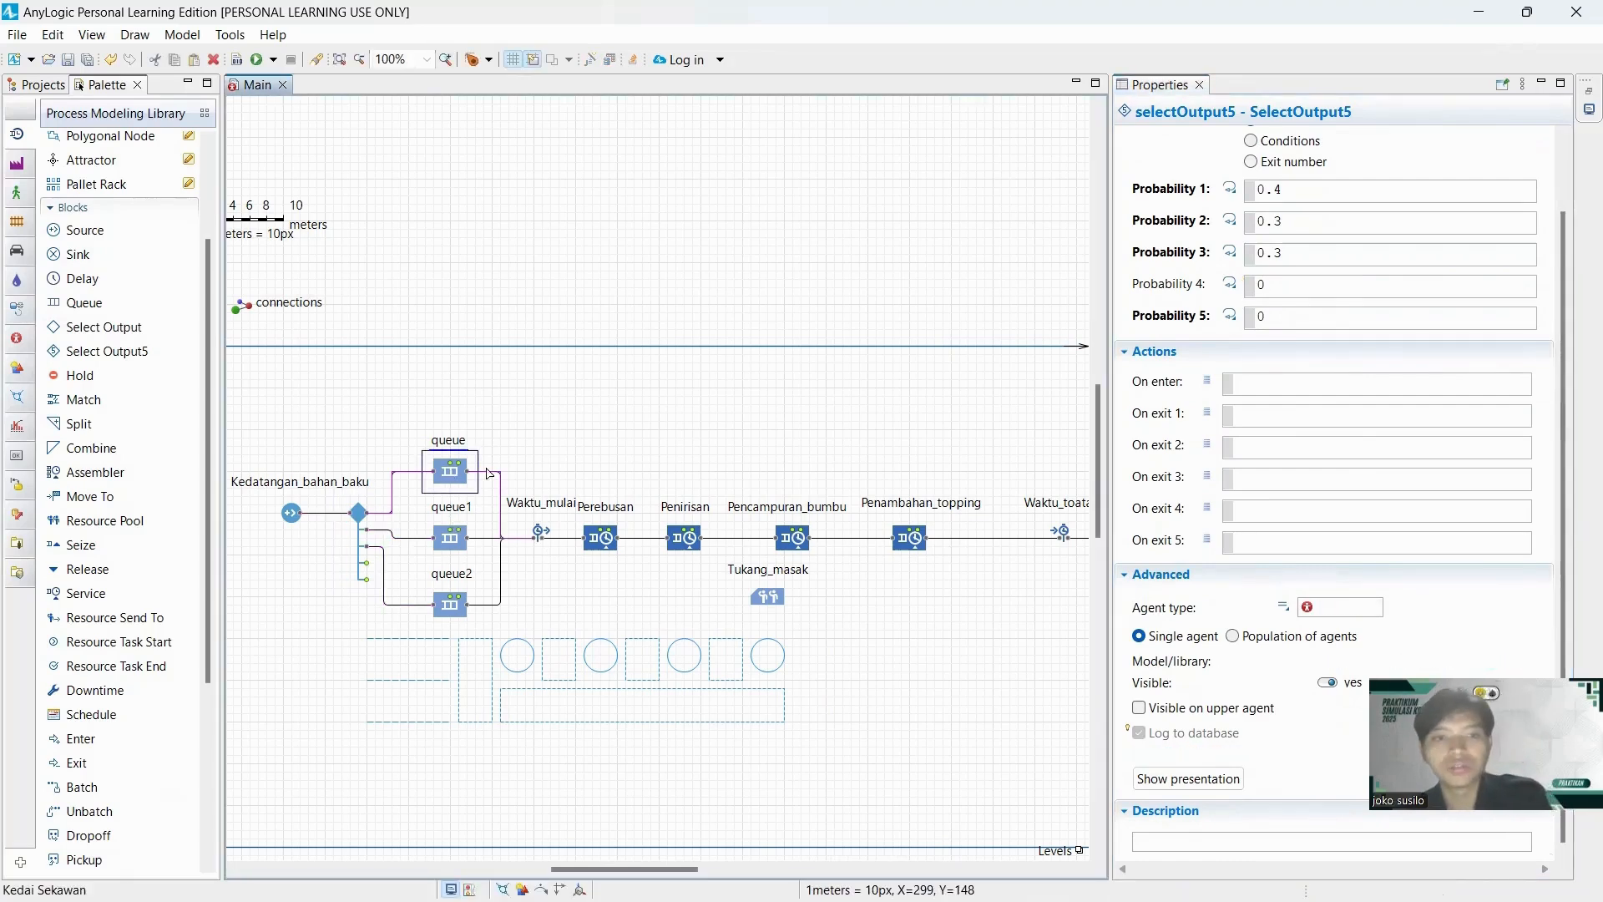
pyautogui.scroll(2, 1244, 325)
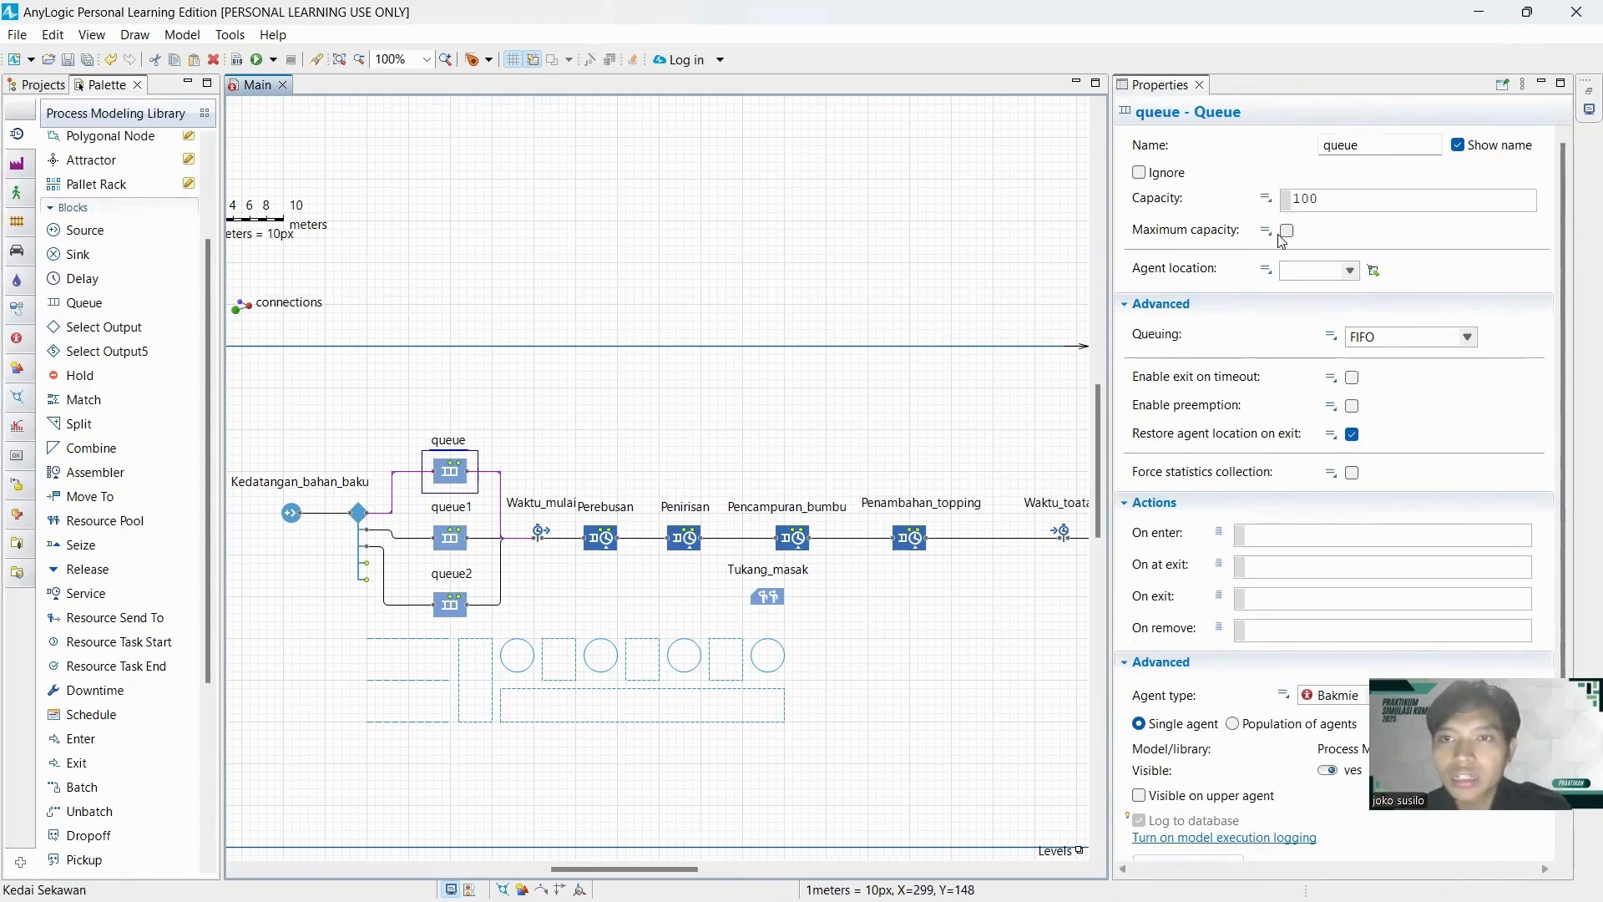
pyautogui.click(1286, 232)
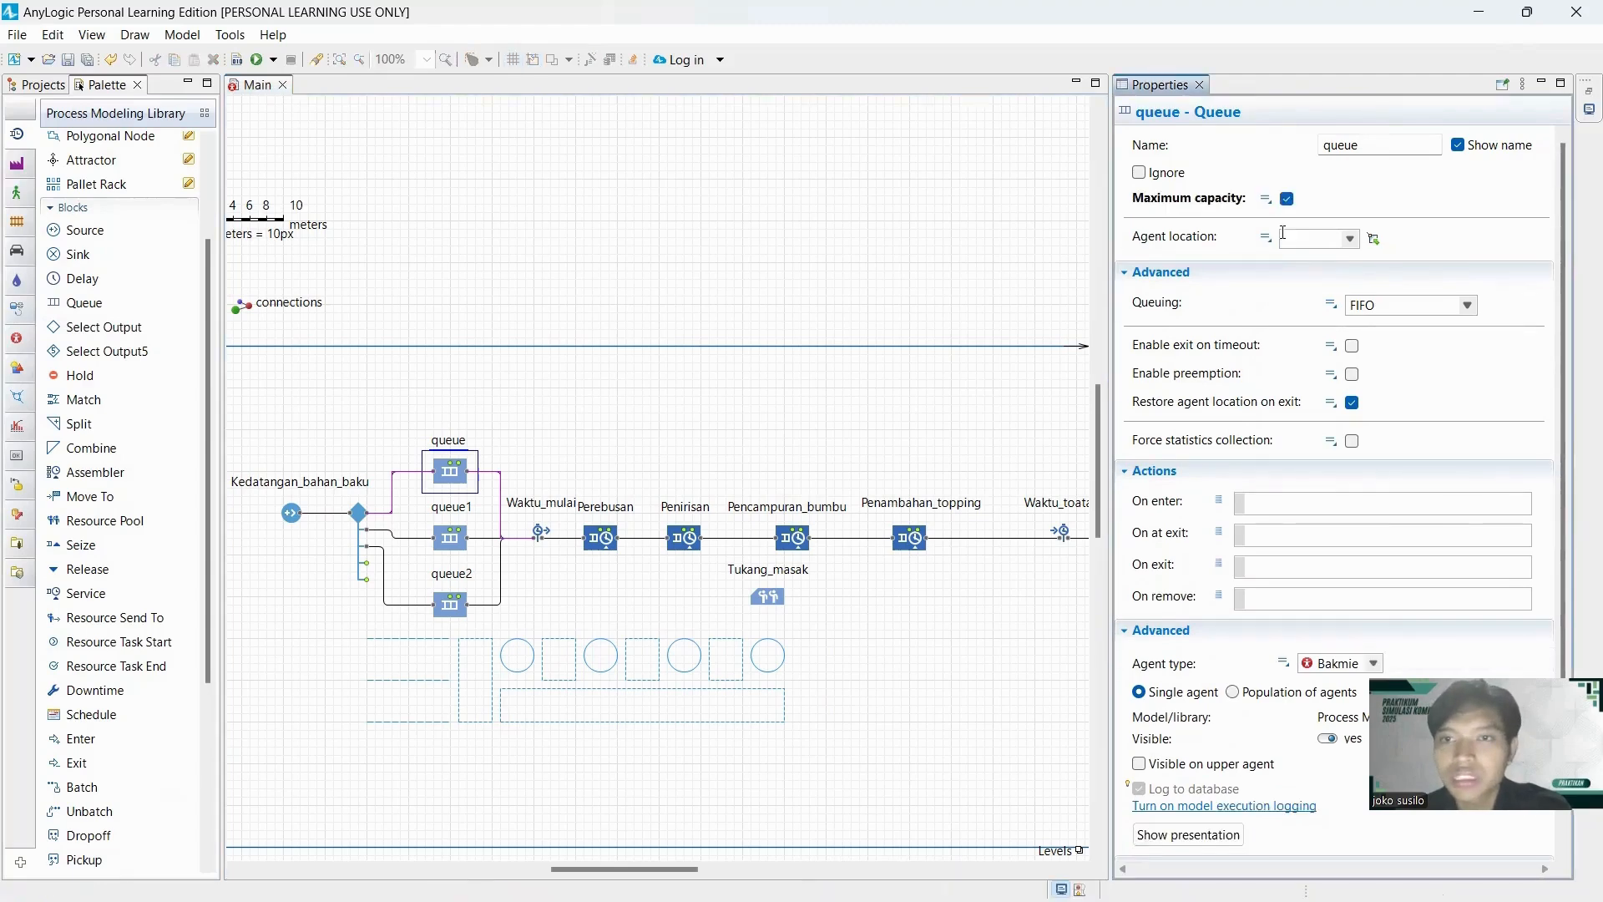
pyautogui.click(1350, 239)
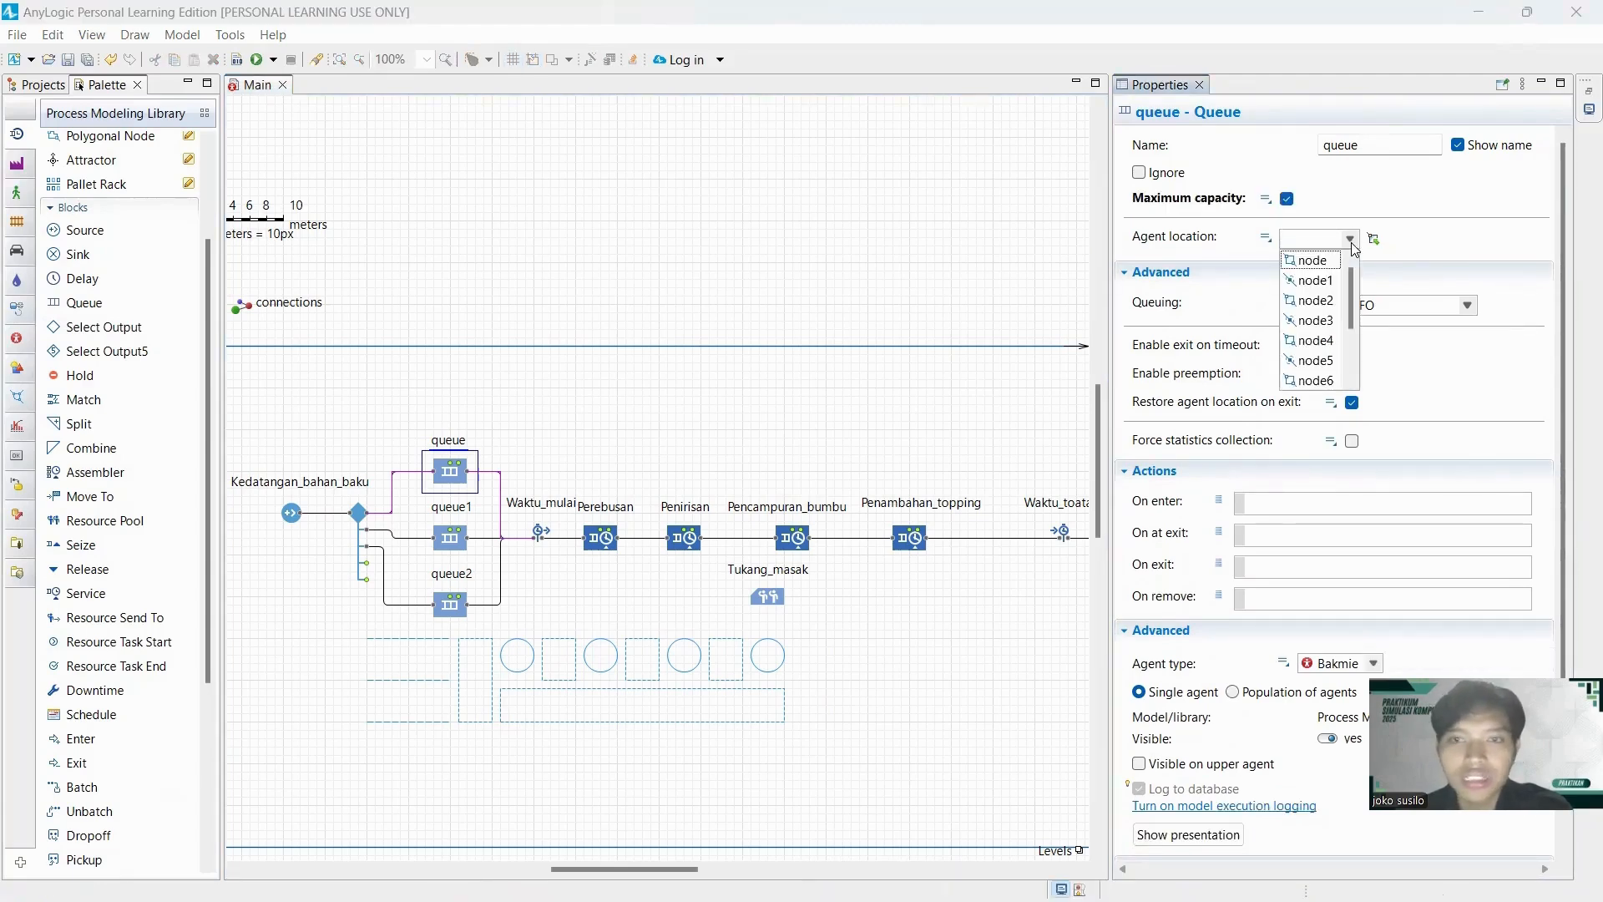
pyautogui.moveTo(1345, 279)
pyautogui.mouseDown()
pyautogui.moveTo(1349, 313)
pyautogui.moveTo(1347, 274)
pyautogui.mouseUp()
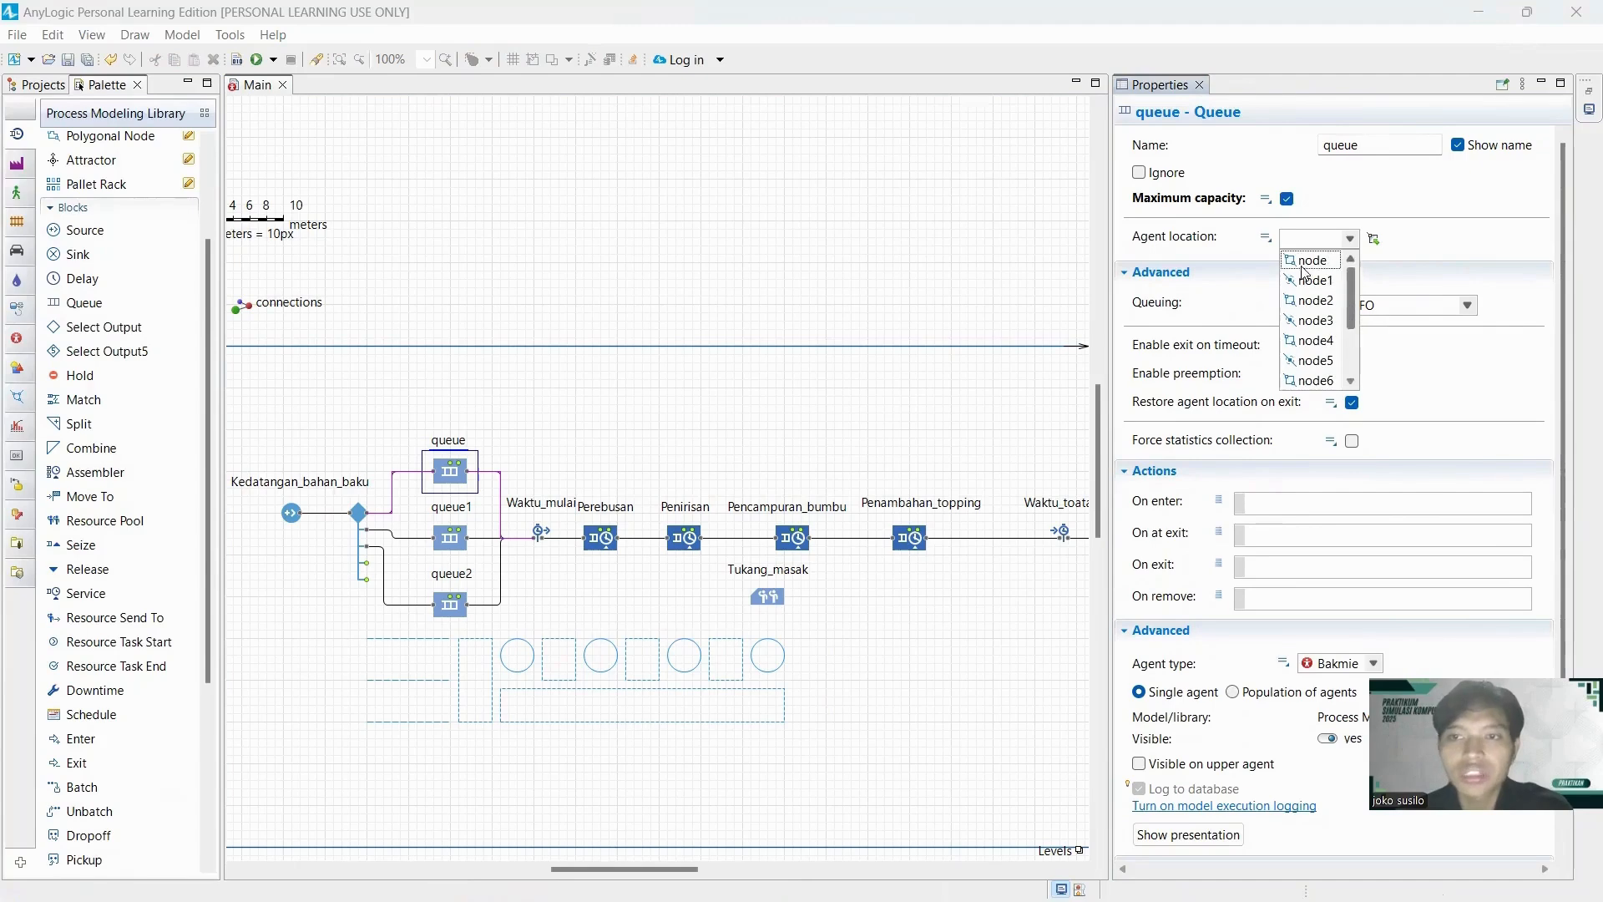
pyautogui.click(901, 271)
pyautogui.click(409, 648)
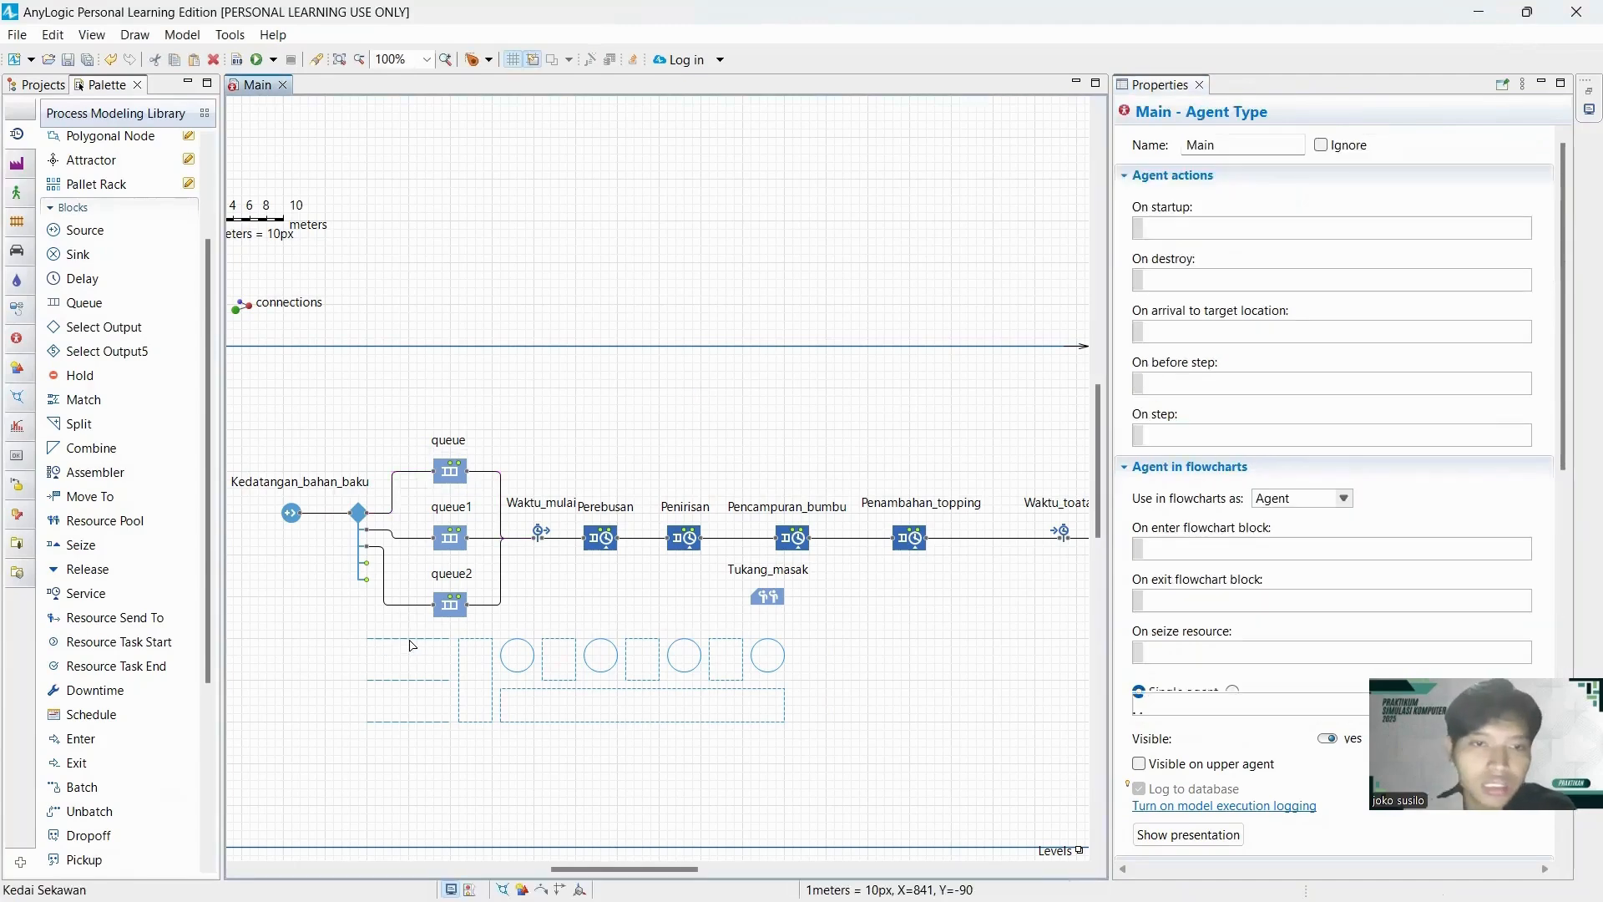
# Rename the upper Queue block ayam_charsiu.
pyautogui.click(451, 473)
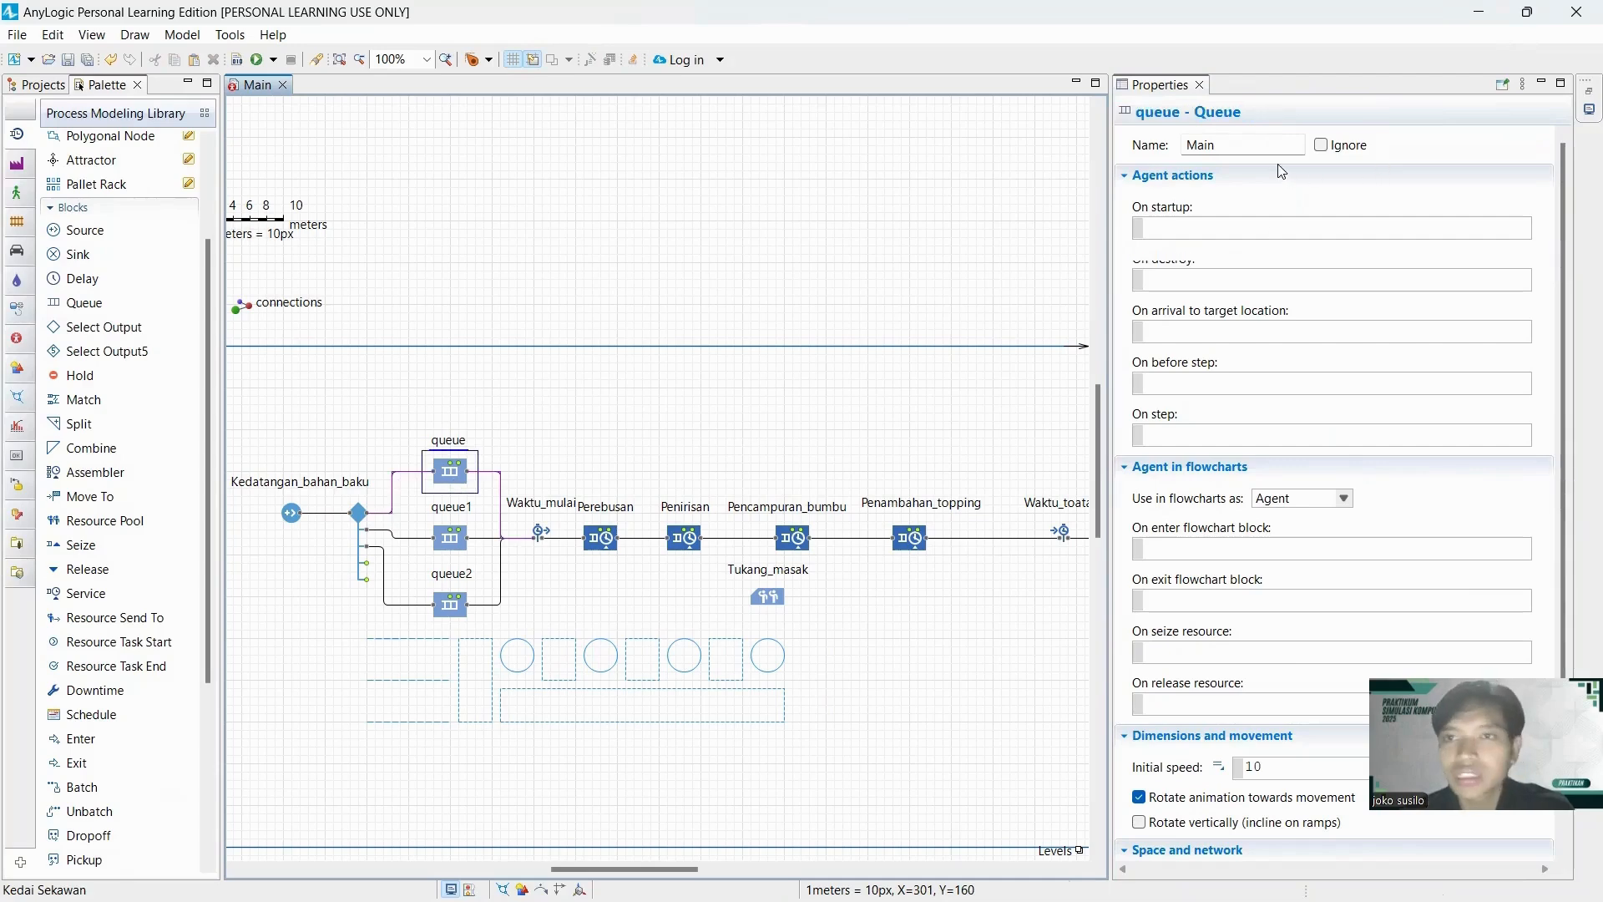
pyautogui.doubleClick(1373, 144)
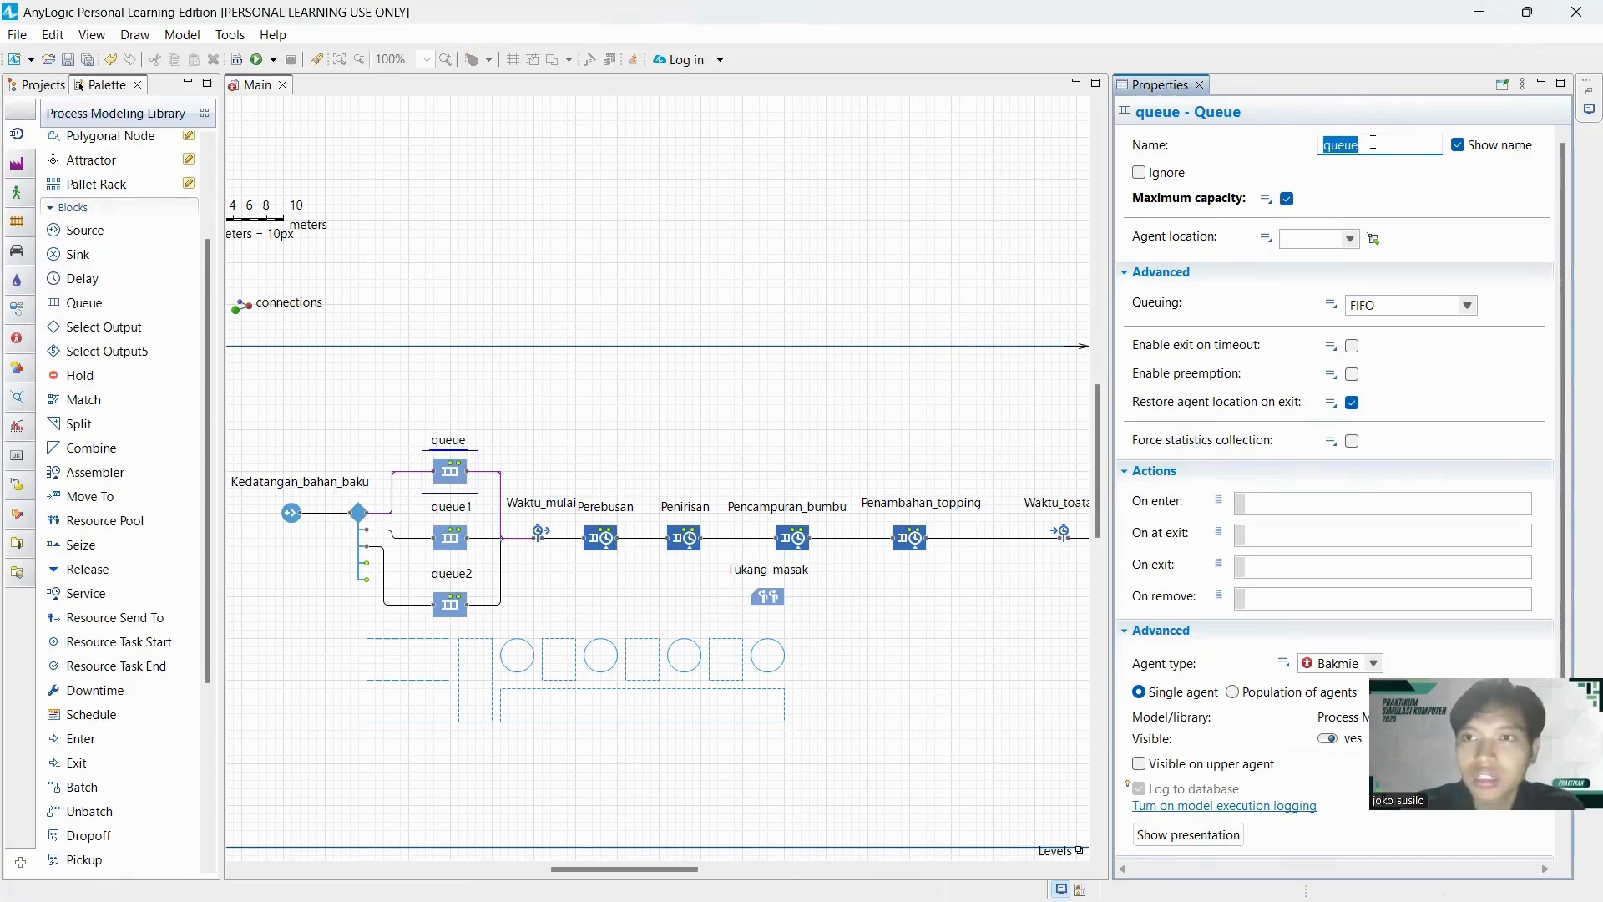
pyautogui.write('ayam')
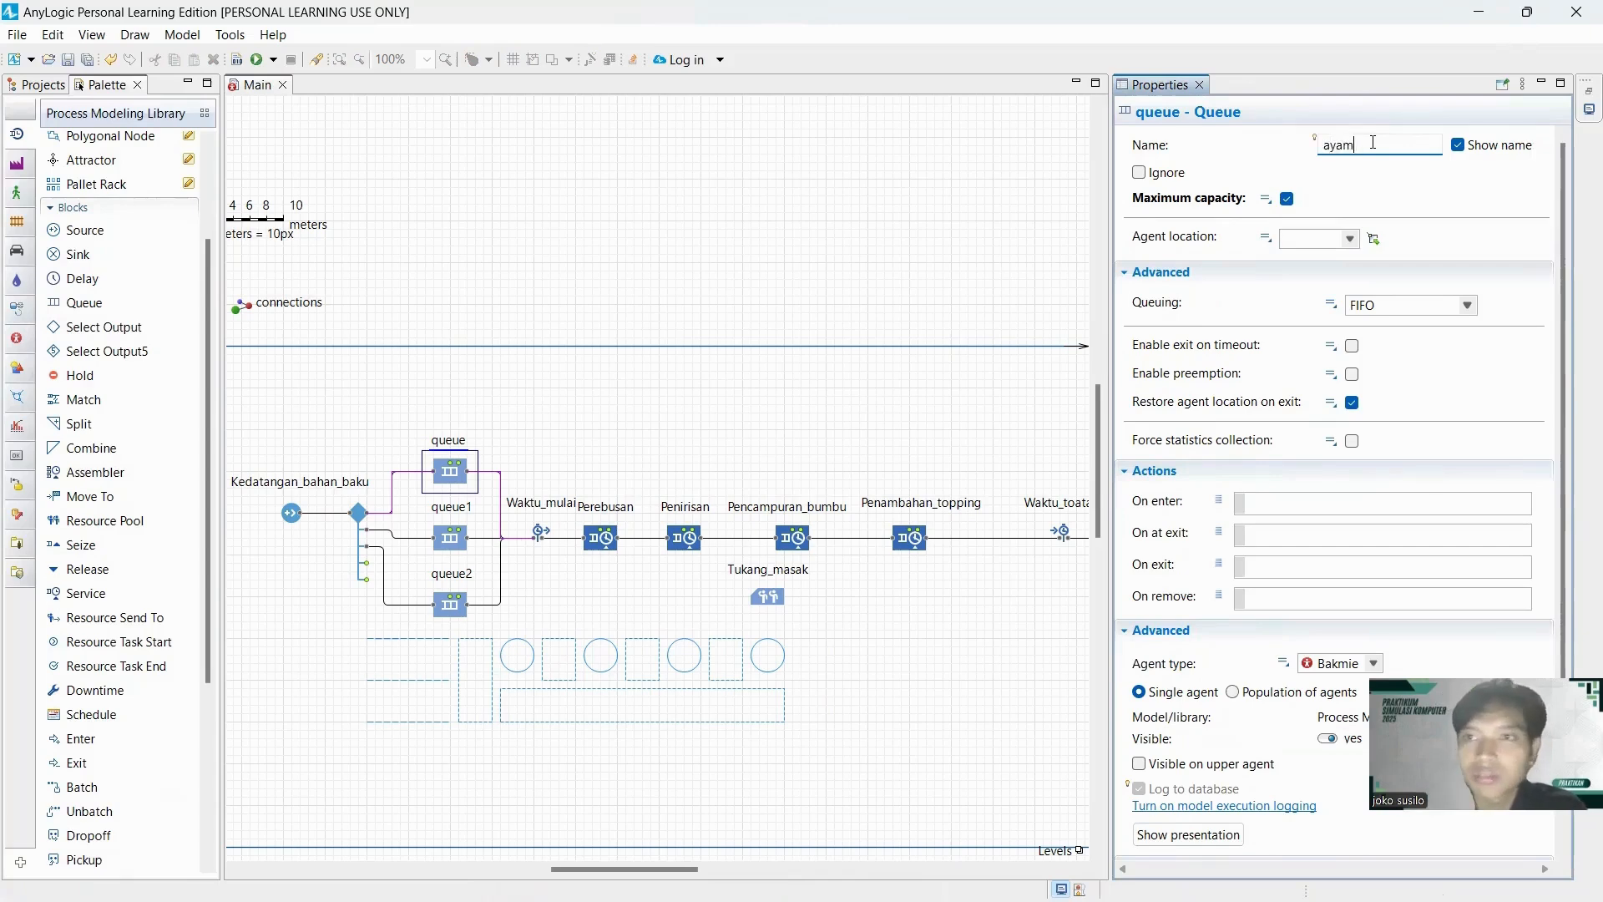
pyautogui.write('_charsiu')
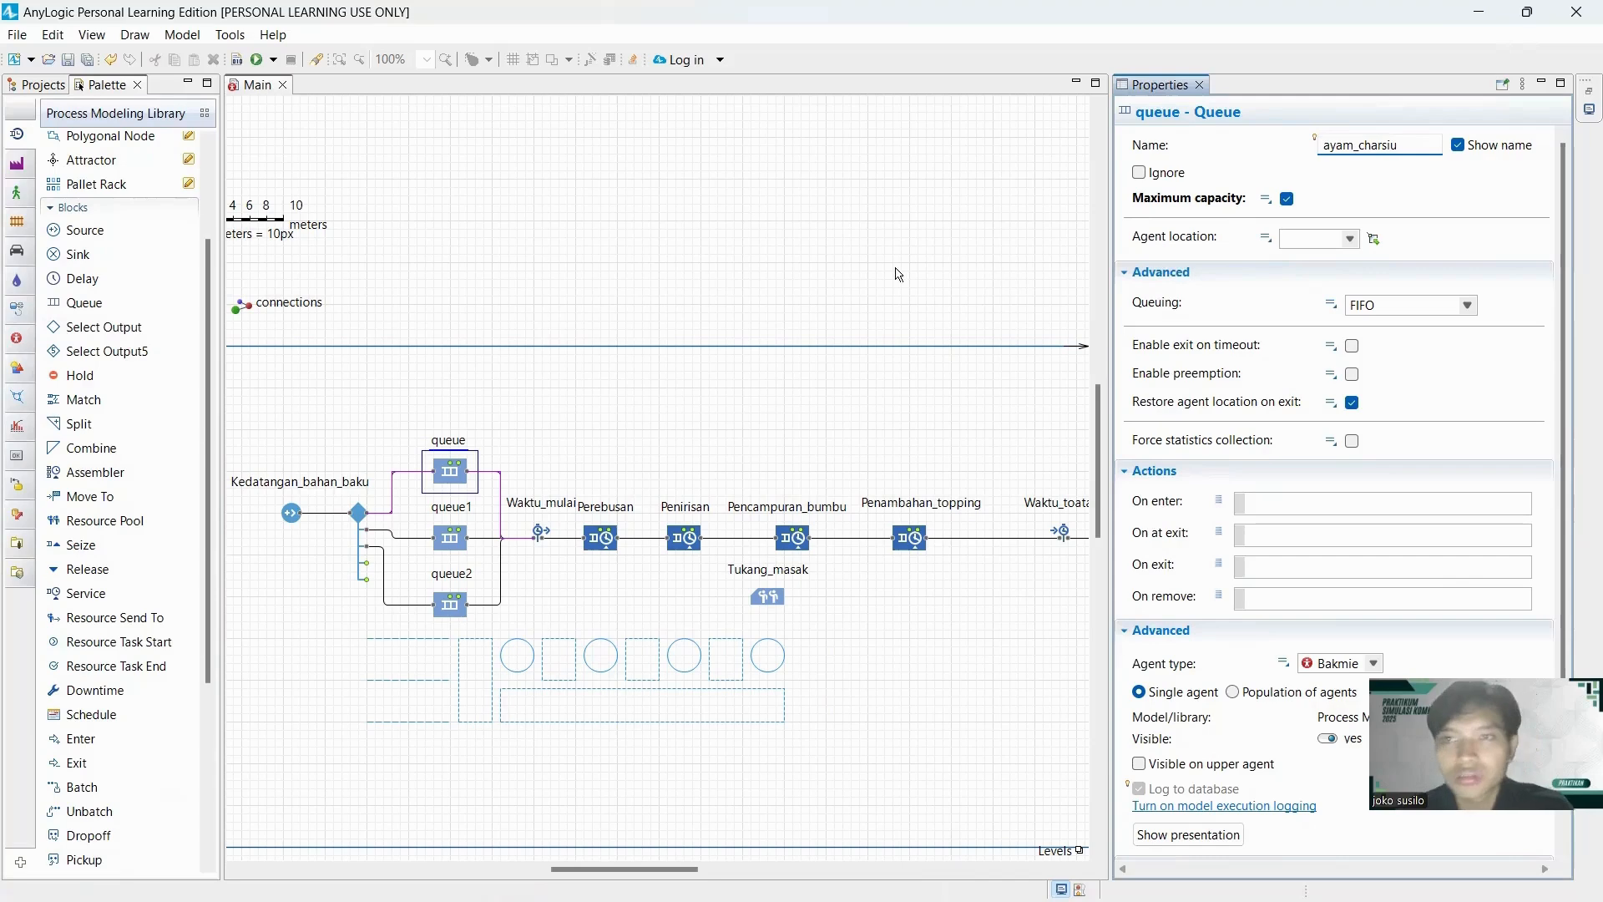
# Rename the middle Queue block jamur.
pyautogui.click(461, 539)
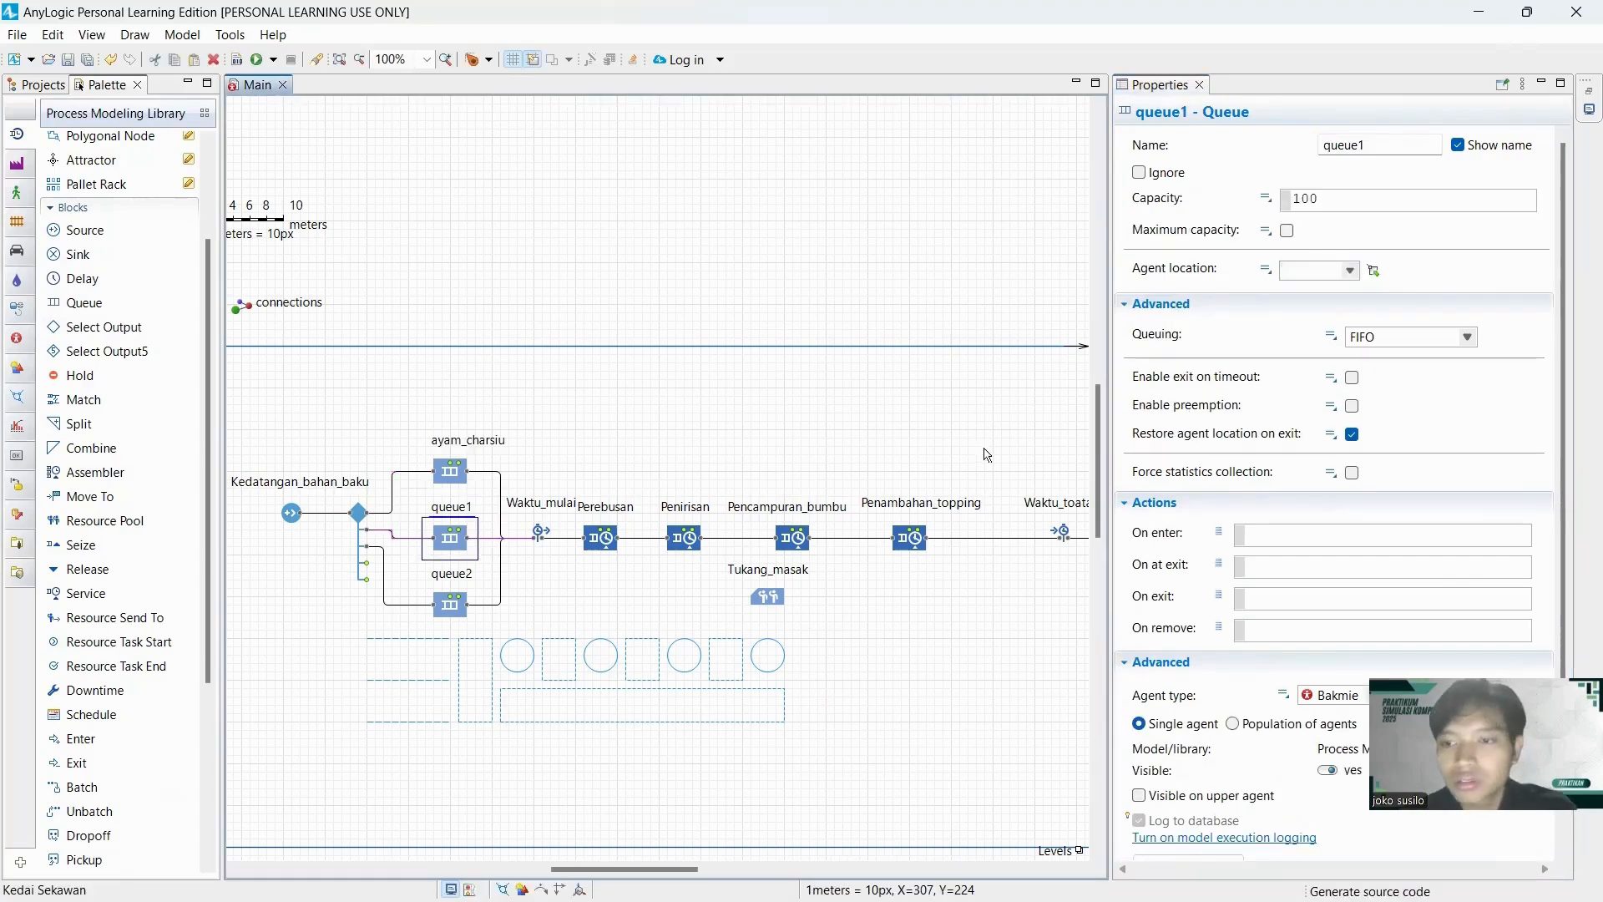
pyautogui.click(1367, 147)
pyautogui.doubleClick(1368, 147)
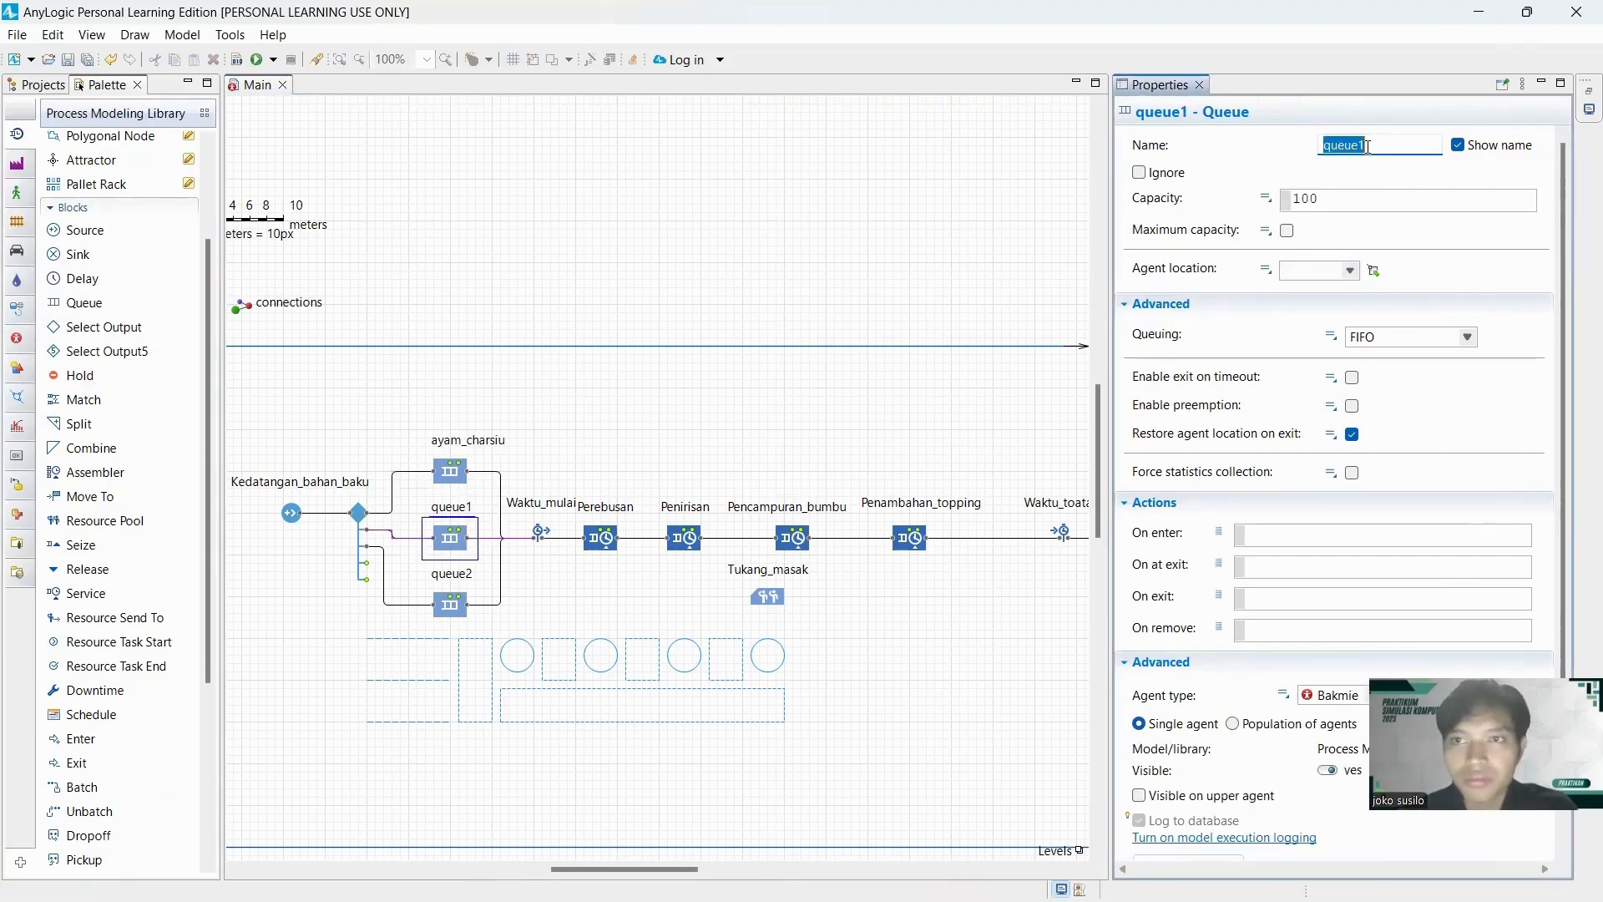
pyautogui.write('jamur')
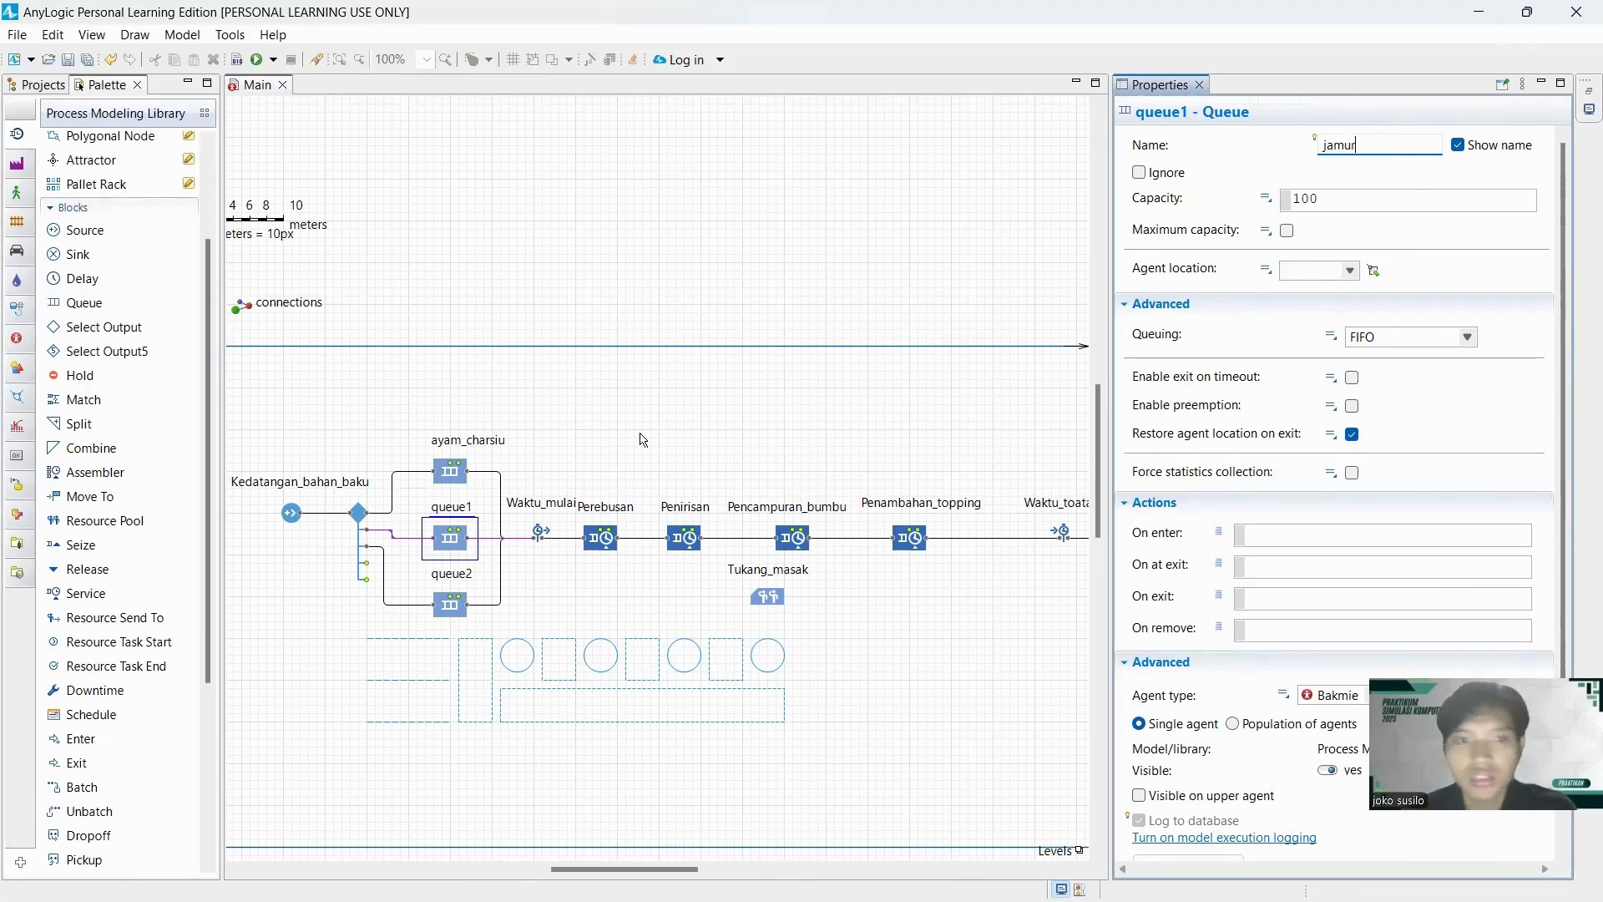
# Rename the lower Queue block wonton.
pyautogui.click(462, 608)
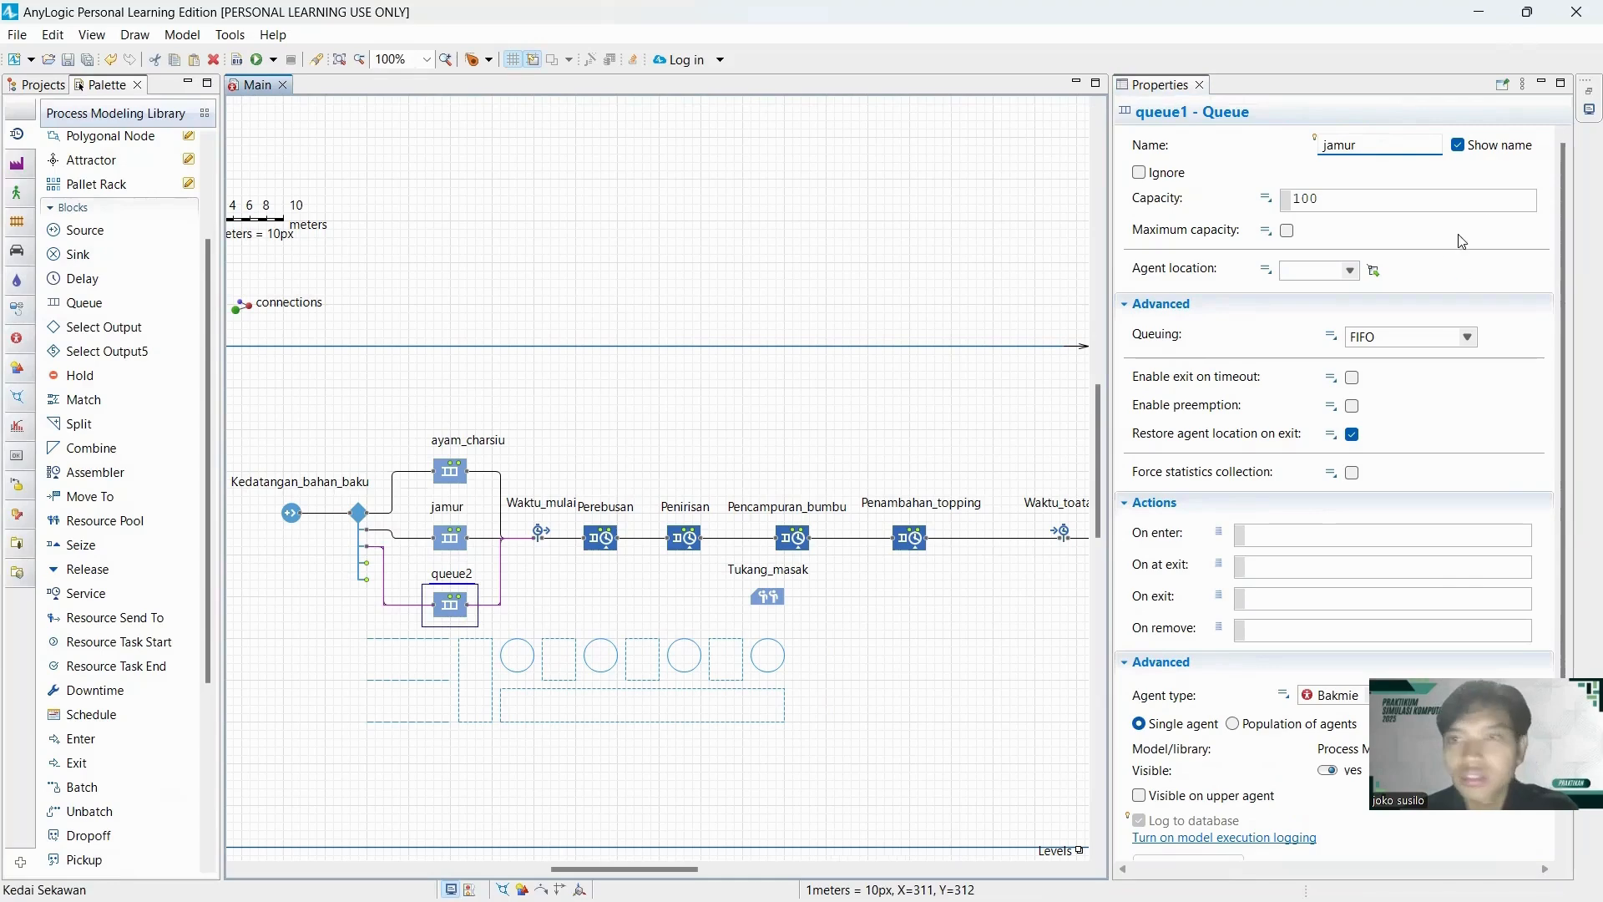
pyautogui.click(1344, 146)
pyautogui.doubleClick(1390, 147)
pyautogui.write('wonton')
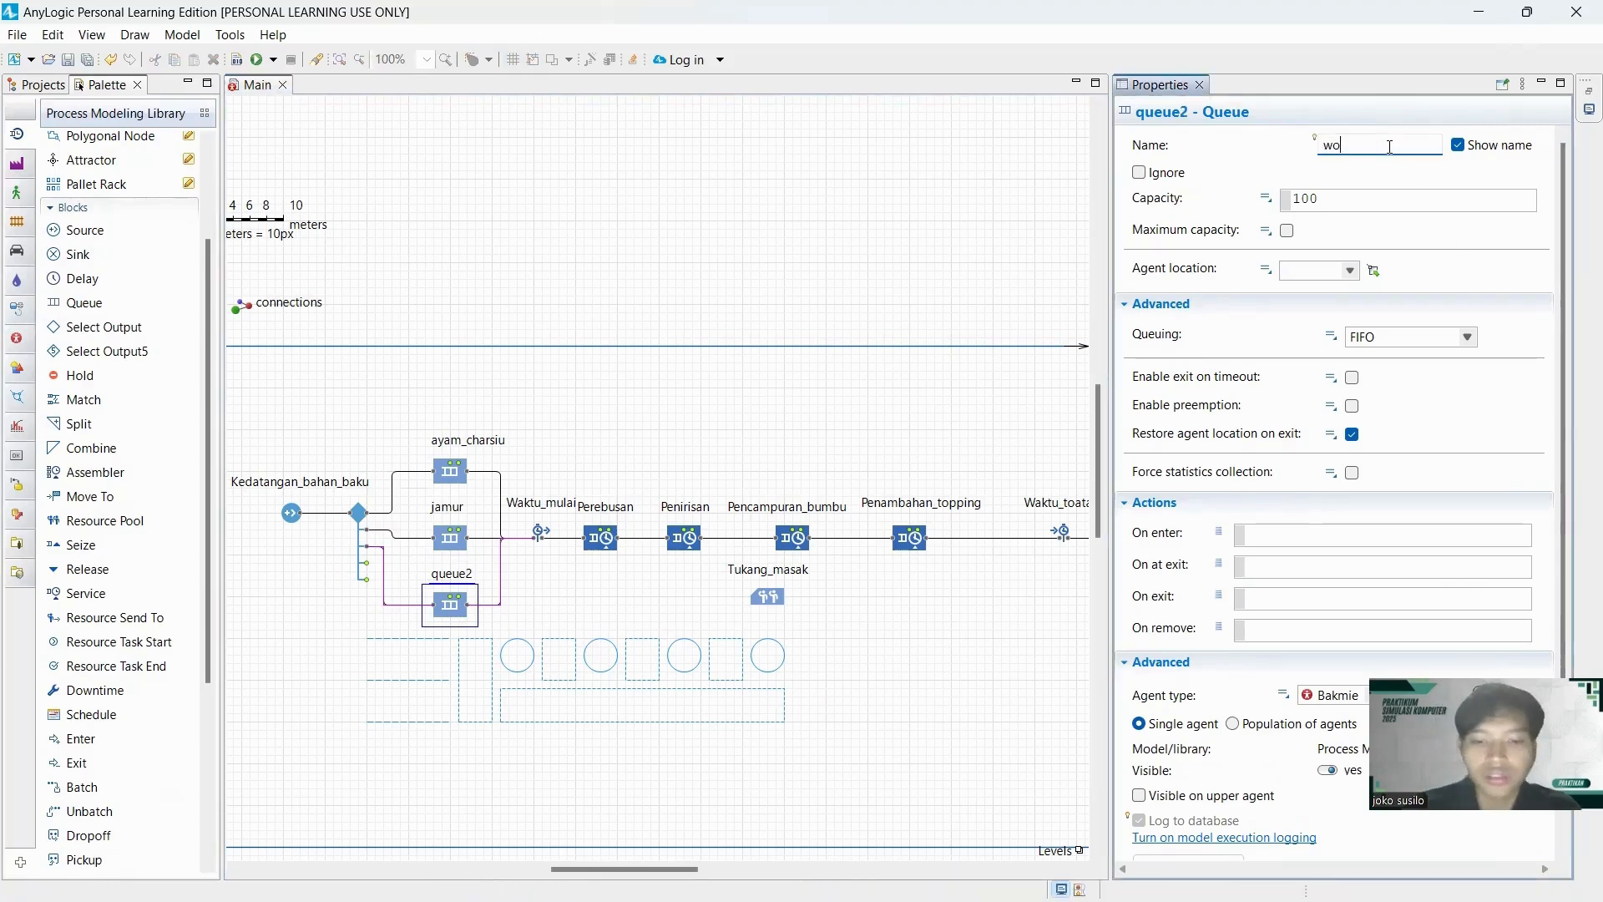
# Rename the uppermost of the three horizontal paths antri_ayam_charsiu.
pyautogui.click(409, 640)
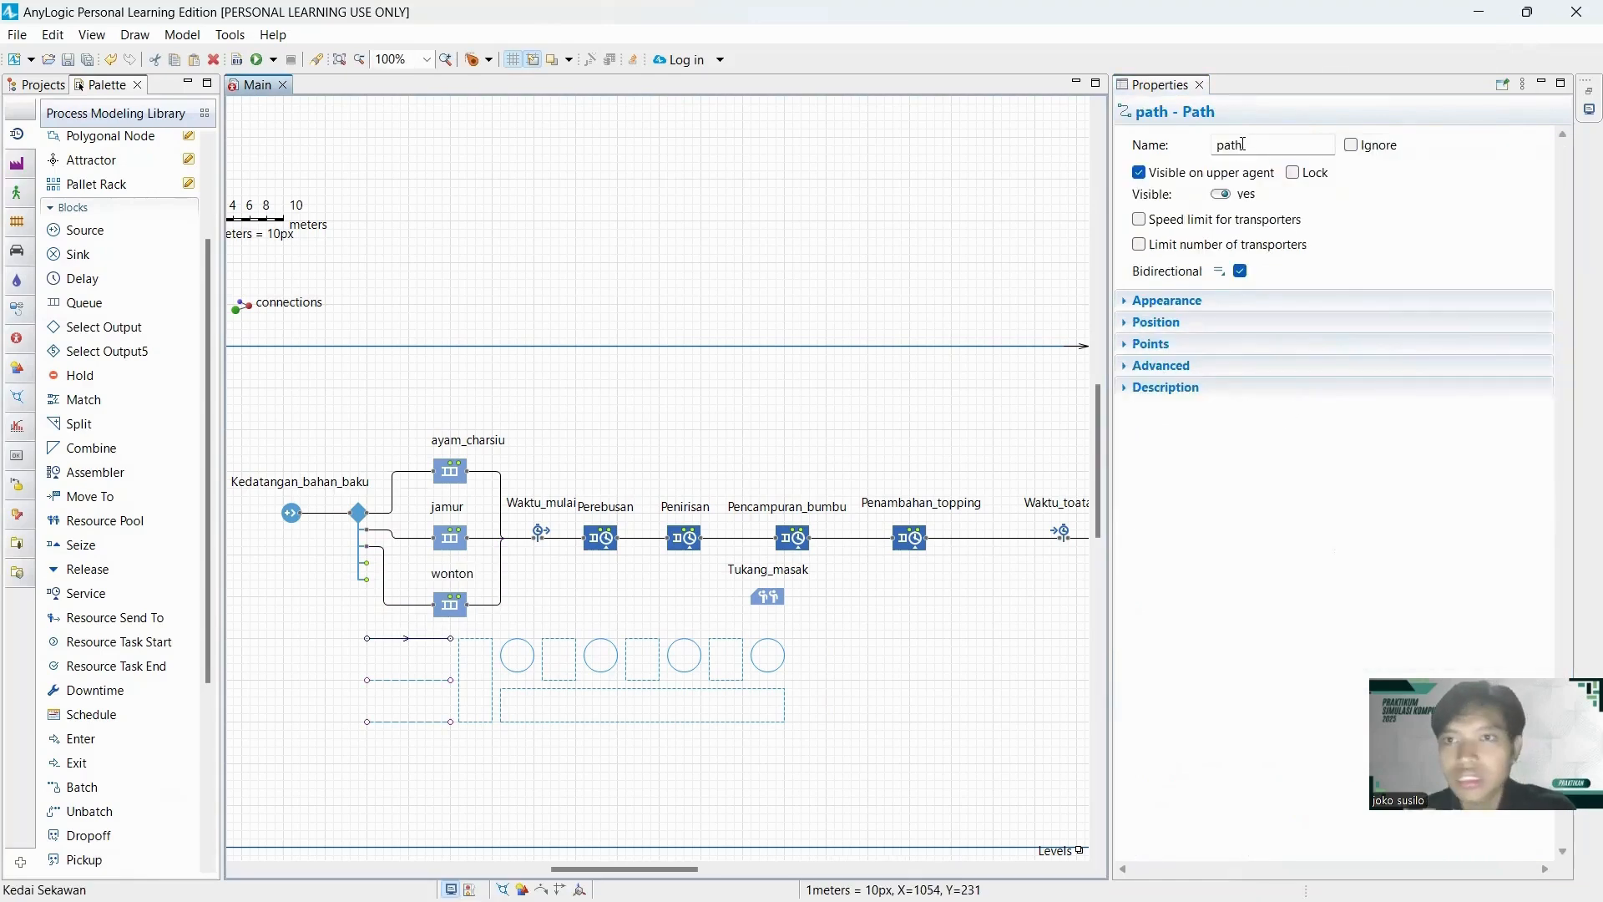
pyautogui.click(1243, 145)
pyautogui.doubleClick(1243, 145)
pyautogui.write('antri_ayam_charsiu')
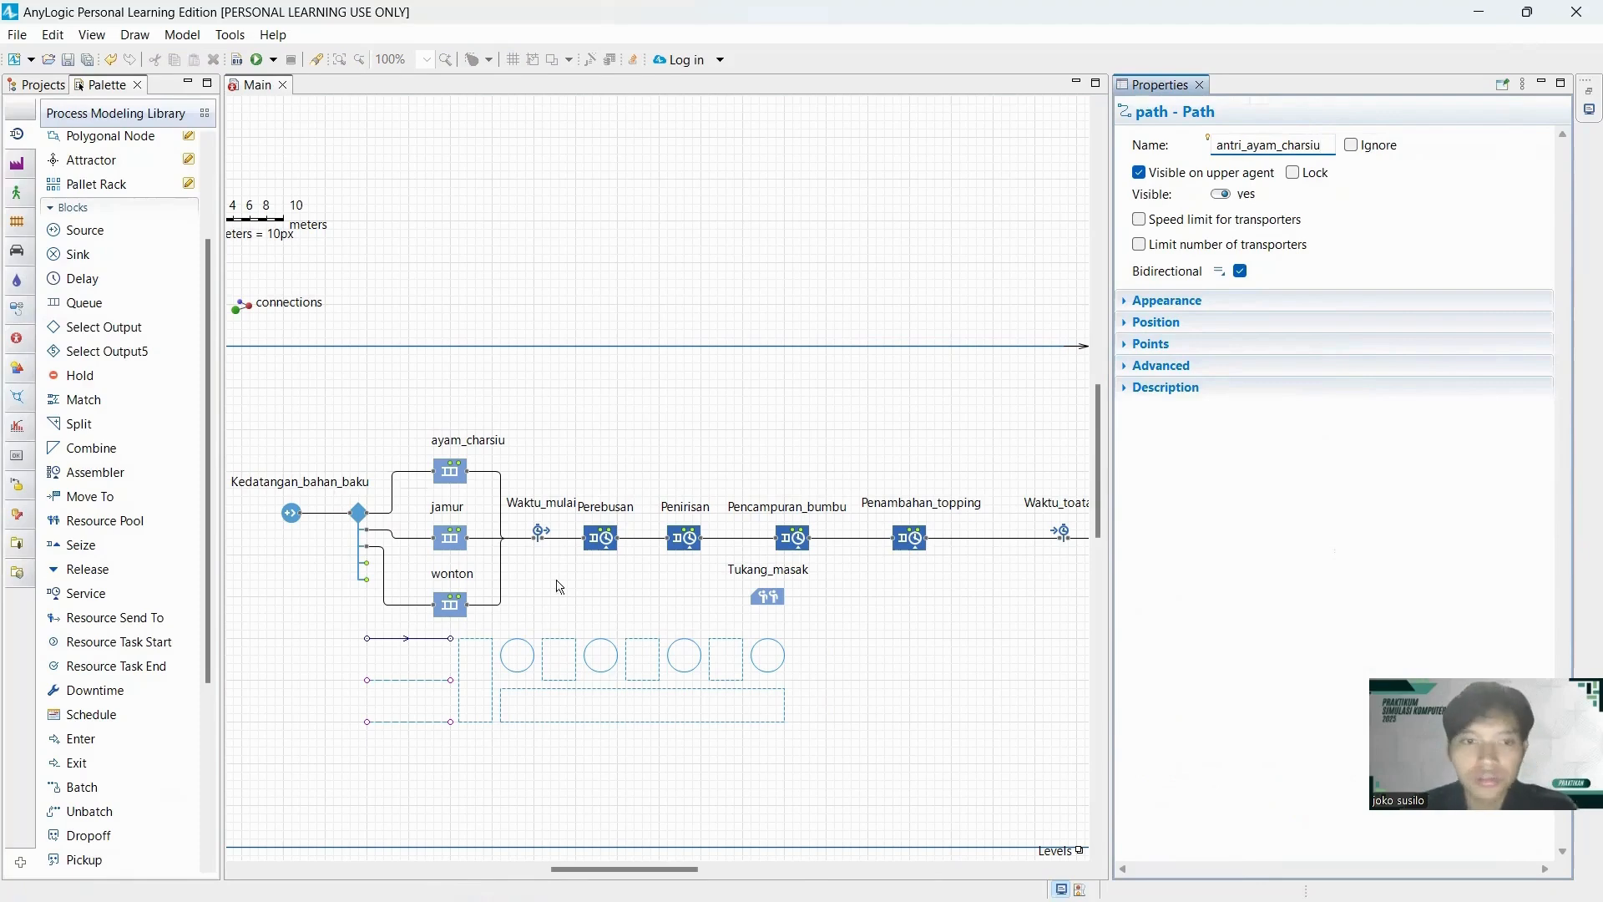
# Rename the middle of the three horizontal paths antri_jamur.
pyautogui.click(440, 680)
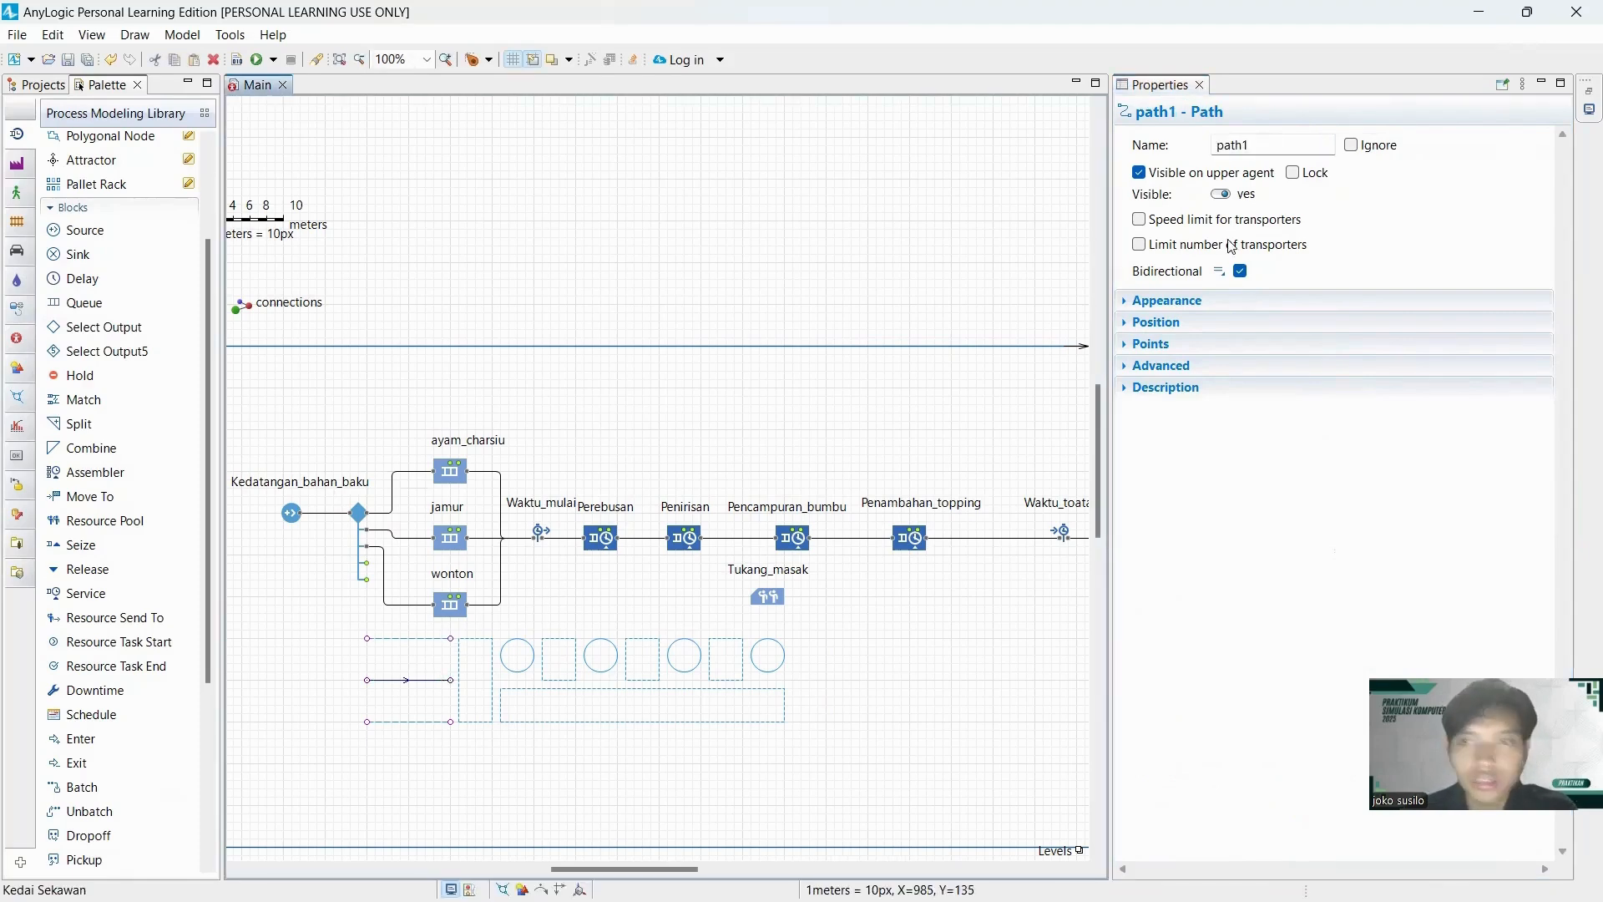
pyautogui.click(1273, 145)
pyautogui.doubleClick(1273, 145)
pyautogui.write('antri_jamur')
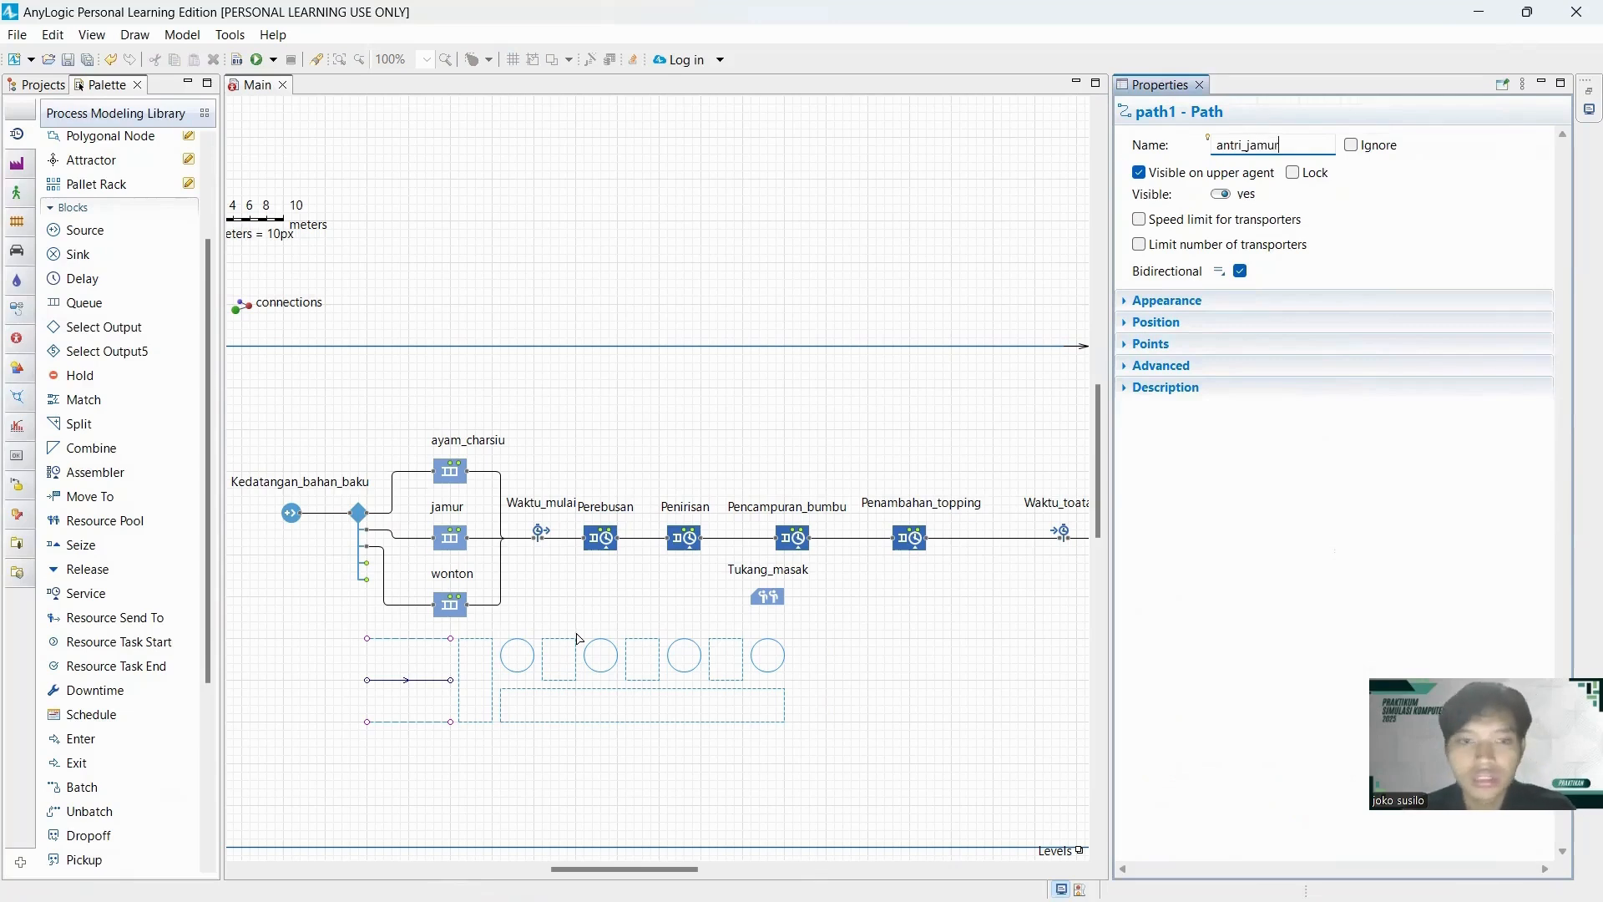
# Rename the lowest of the three horizontal paths antri_wonton.
pyautogui.click(409, 721)
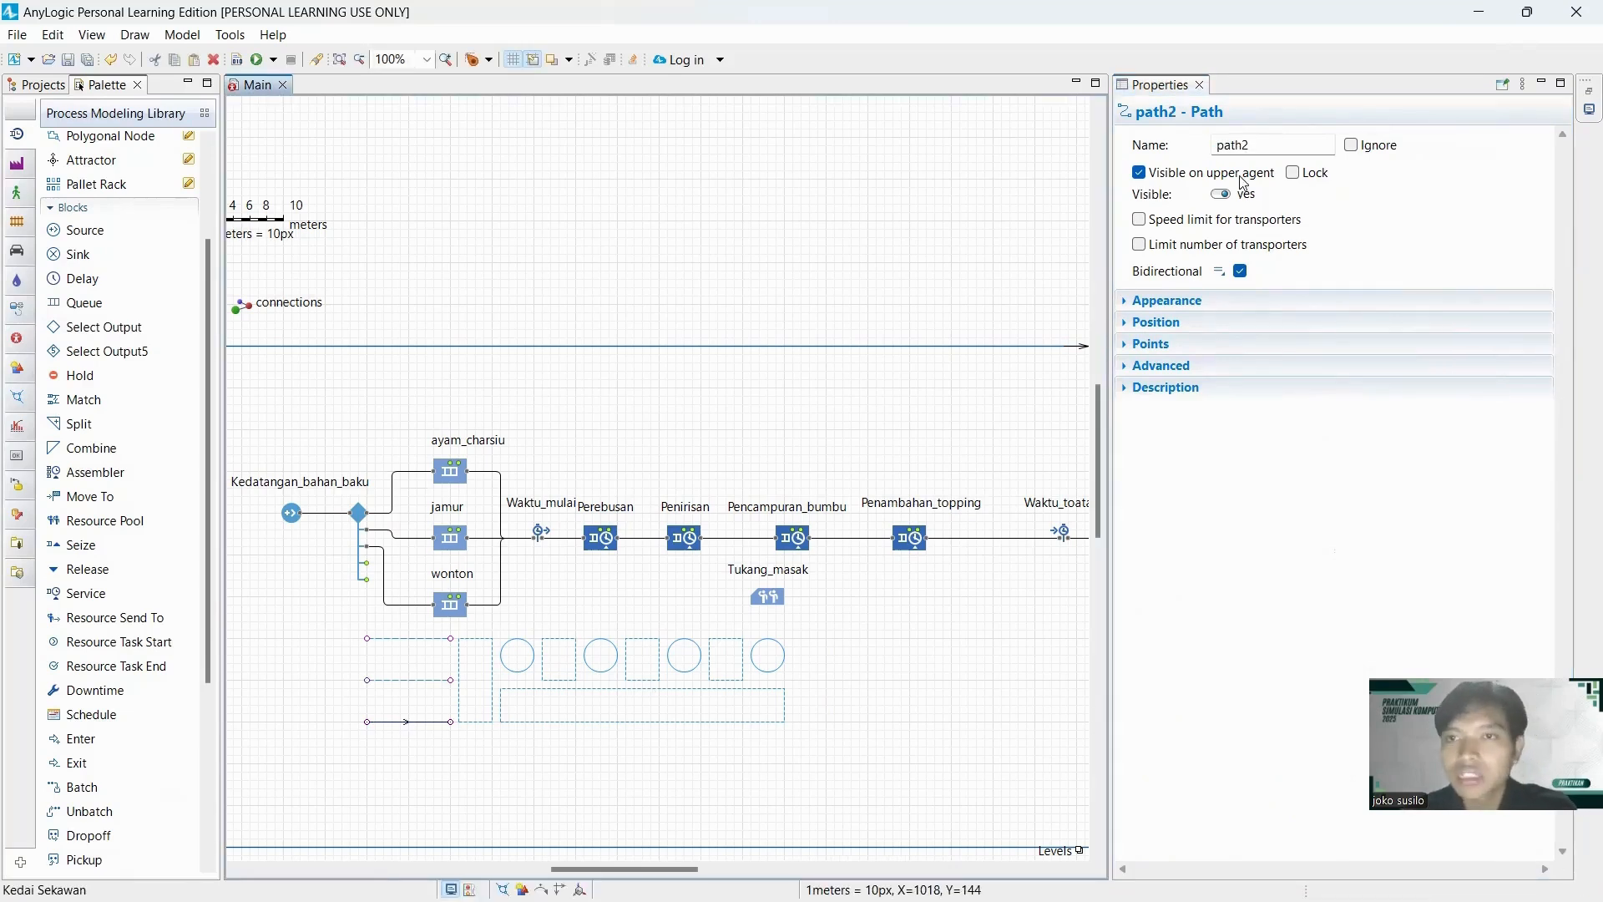
pyautogui.click(1266, 144)
pyautogui.doubleClick(1266, 144)
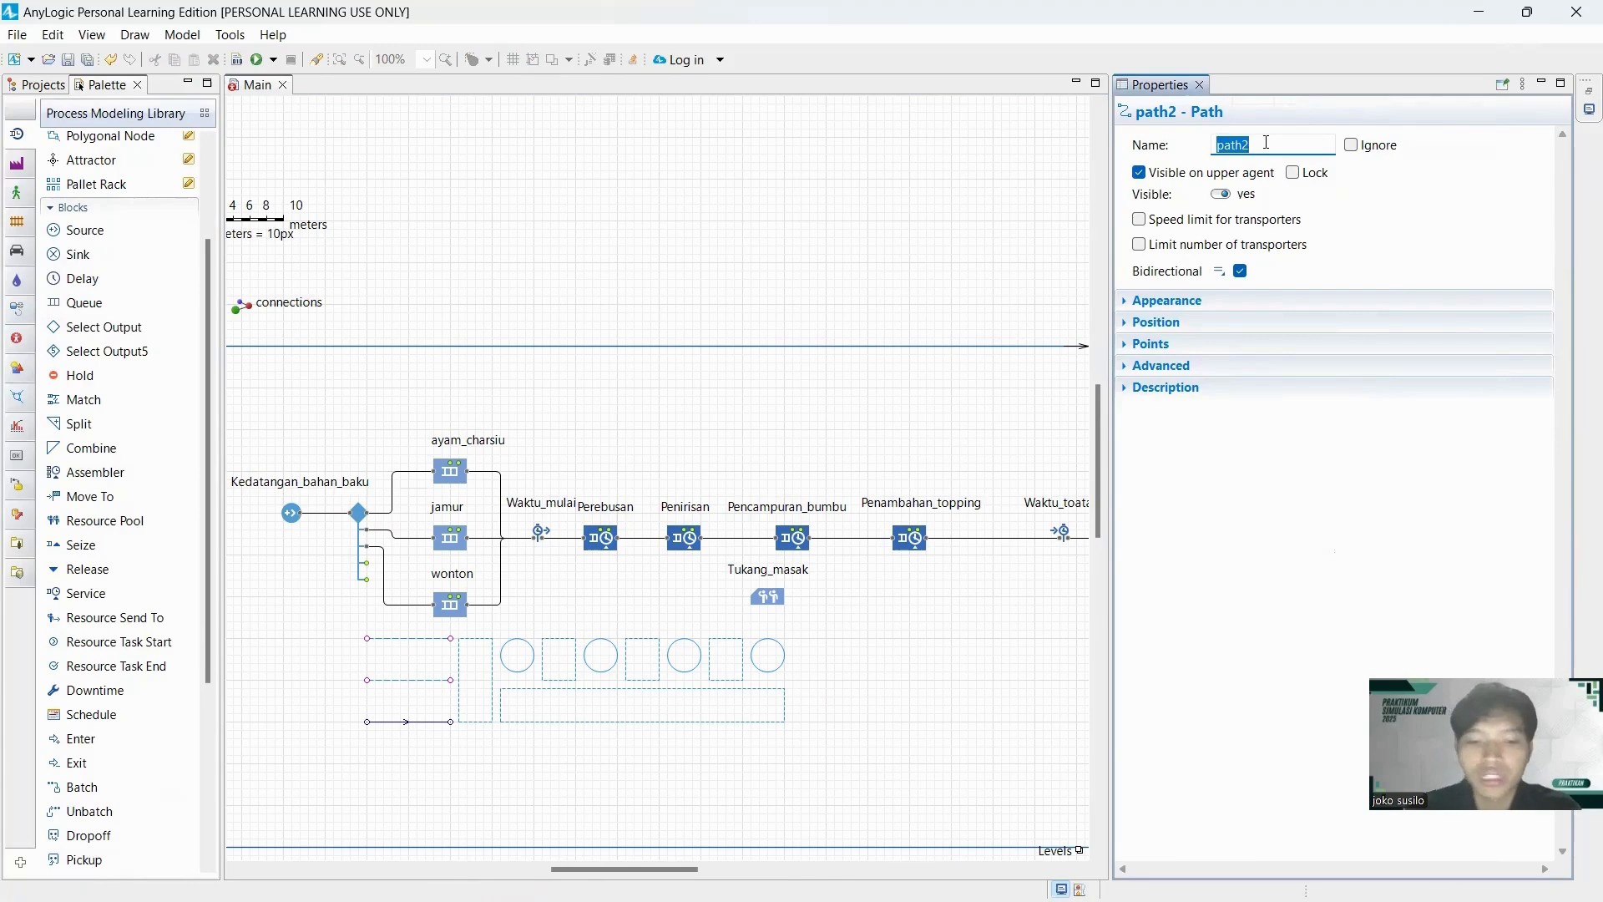
pyautogui.write('a')
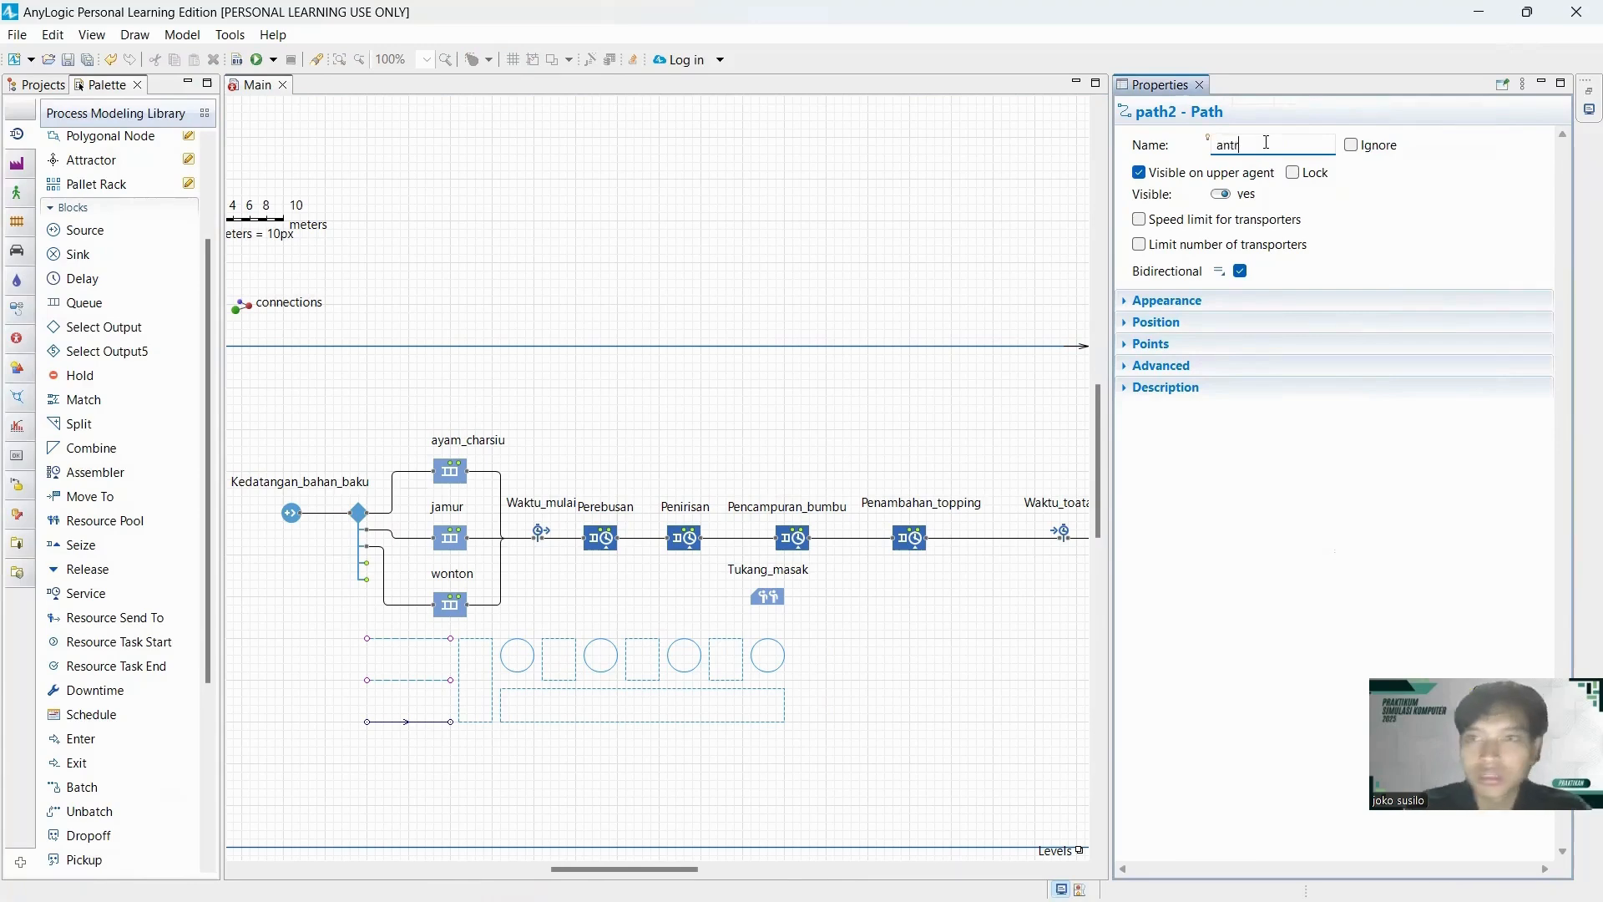
pyautogui.write('ntri_wonton')
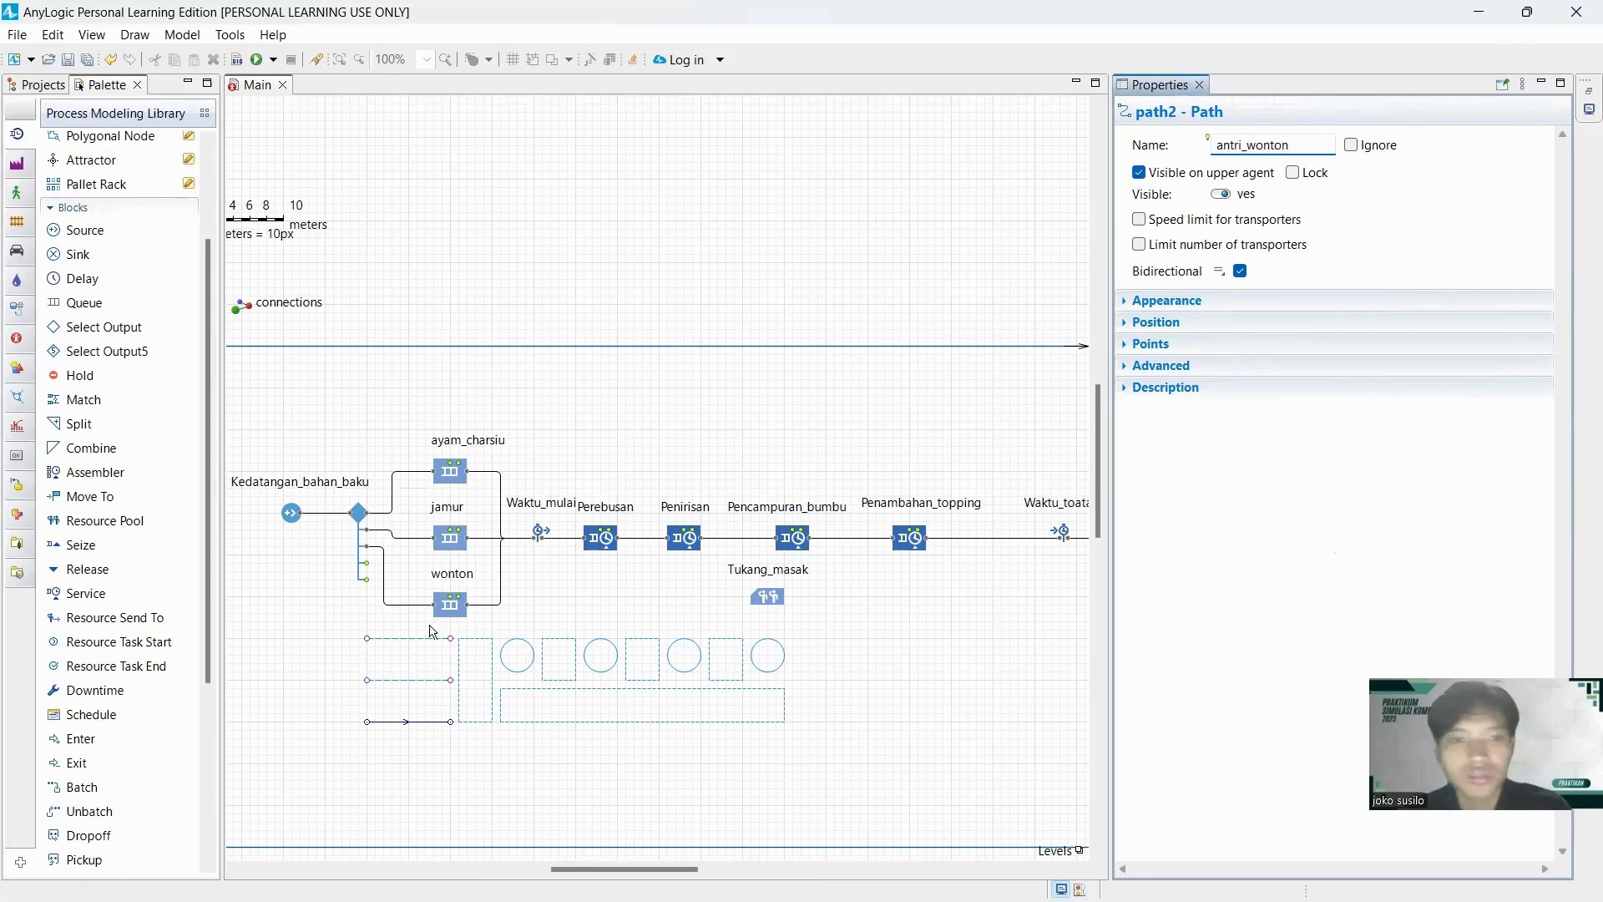
# Rename the tall rectangular node beside the three paths antri_perebusan.
pyautogui.click(486, 639)
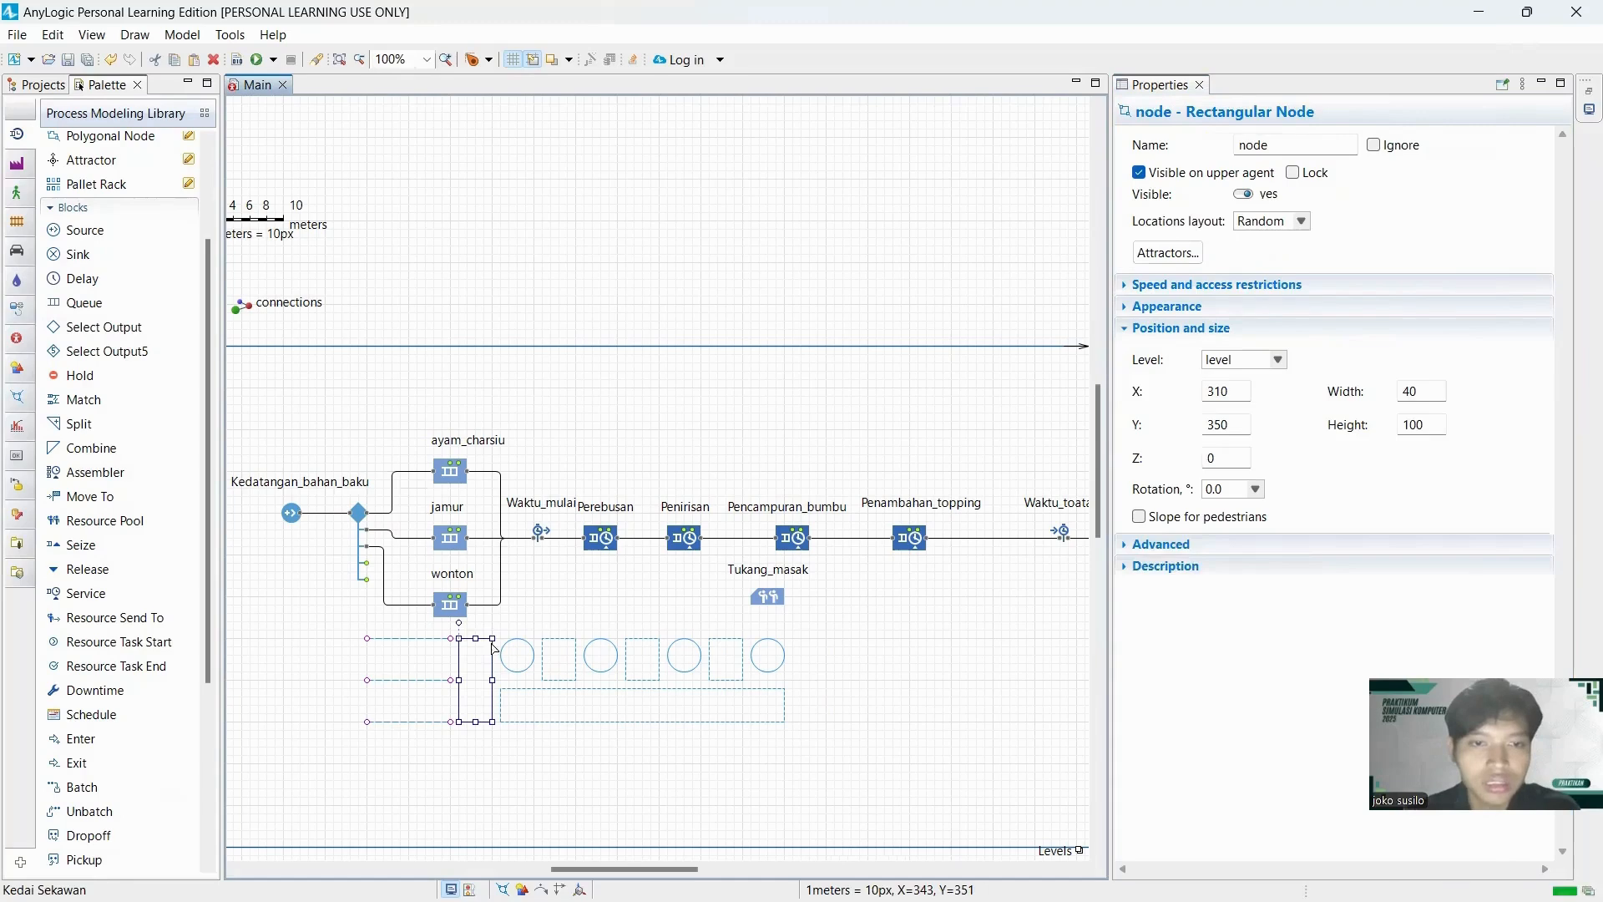
pyautogui.doubleClick(1307, 148)
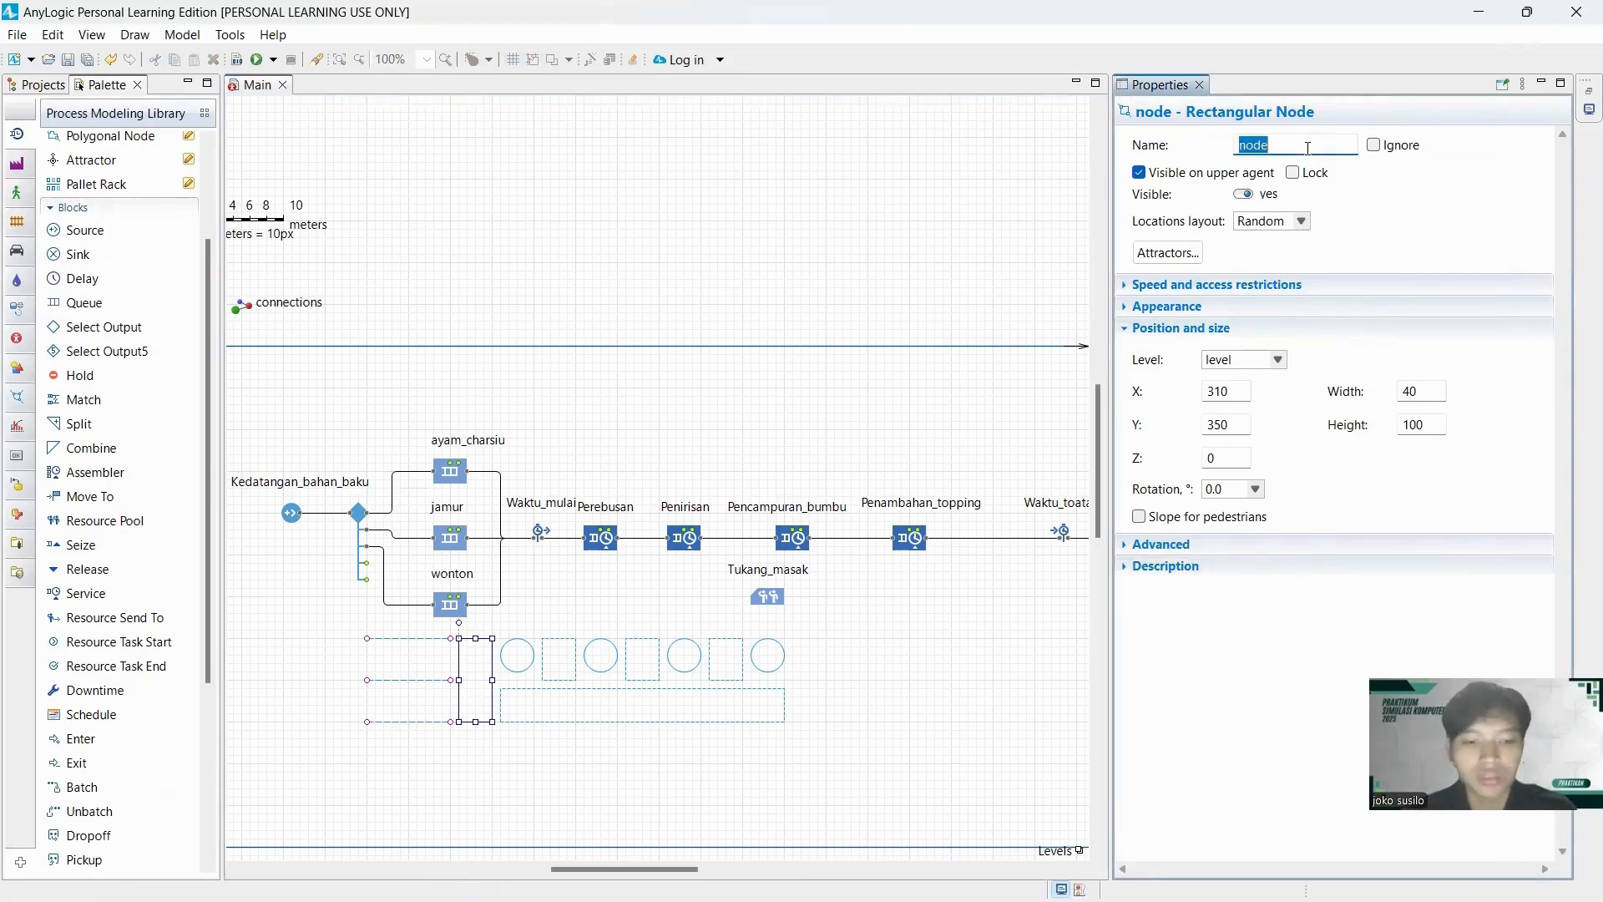
pyautogui.write('antri')
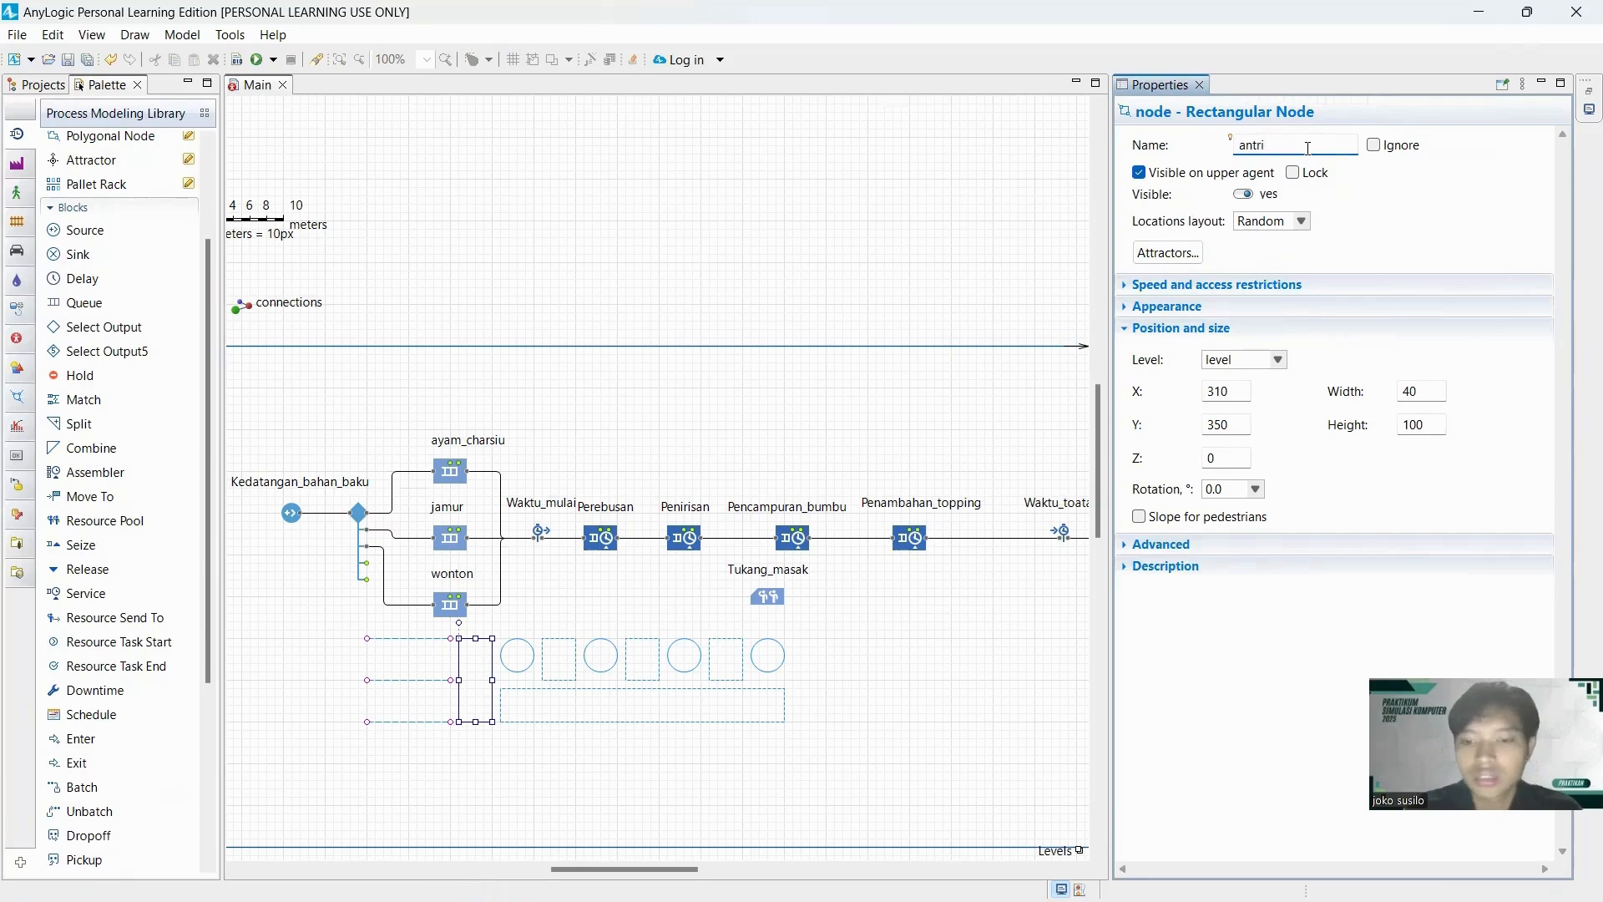
pyautogui.write('_perebusan')
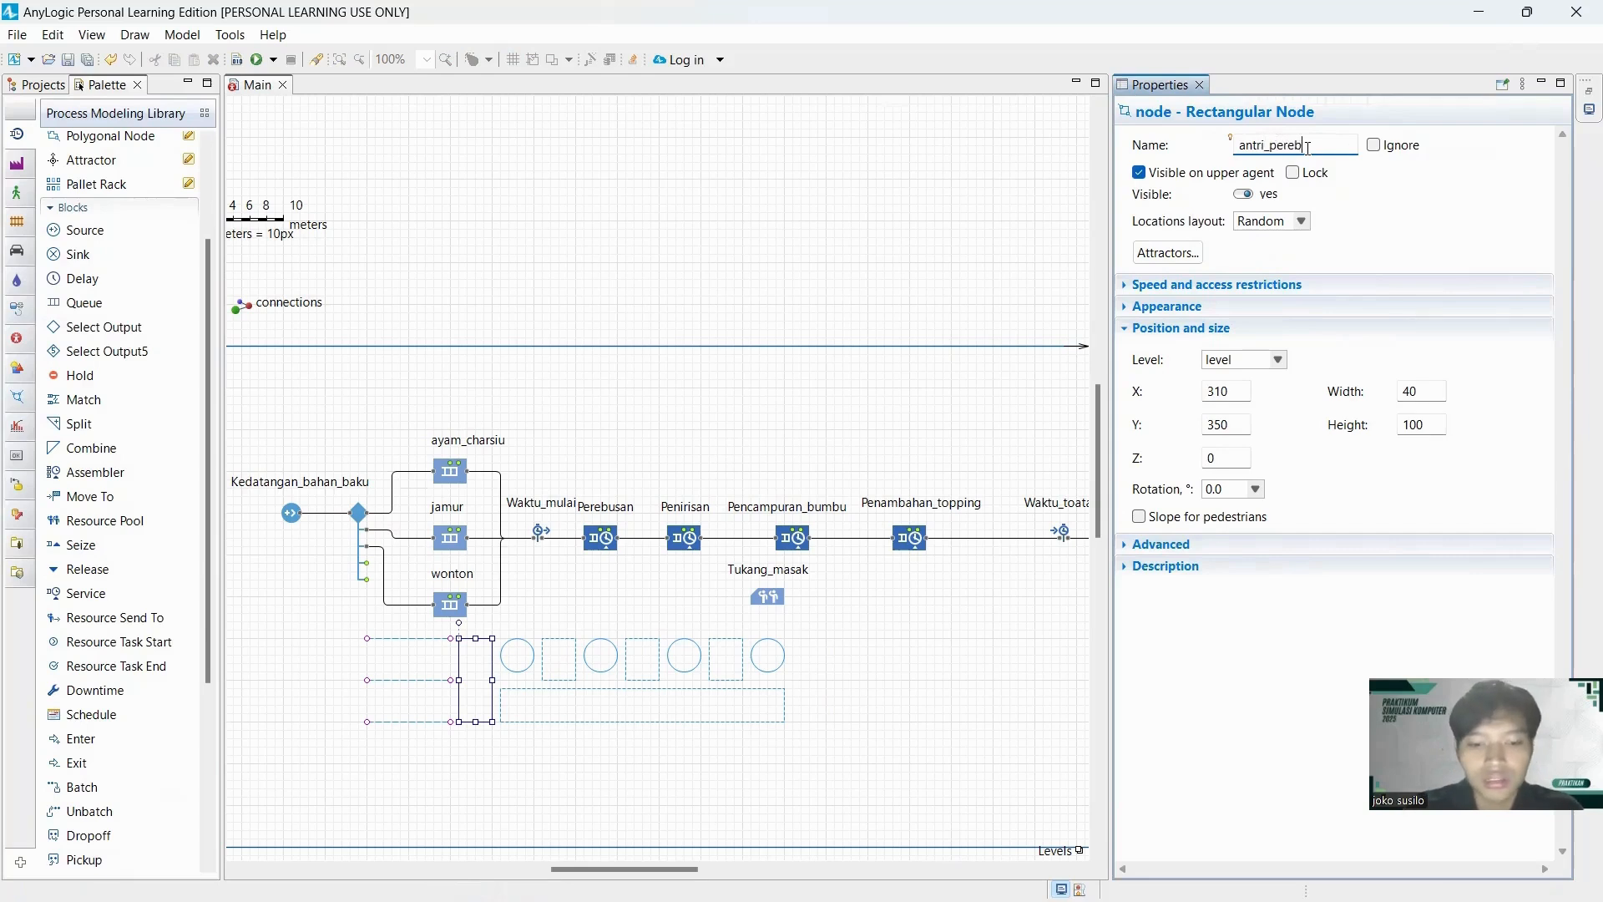
# Rename the first circular point node, next to the tall rectangular node, St_perebusan.
pyautogui.click(518, 667)
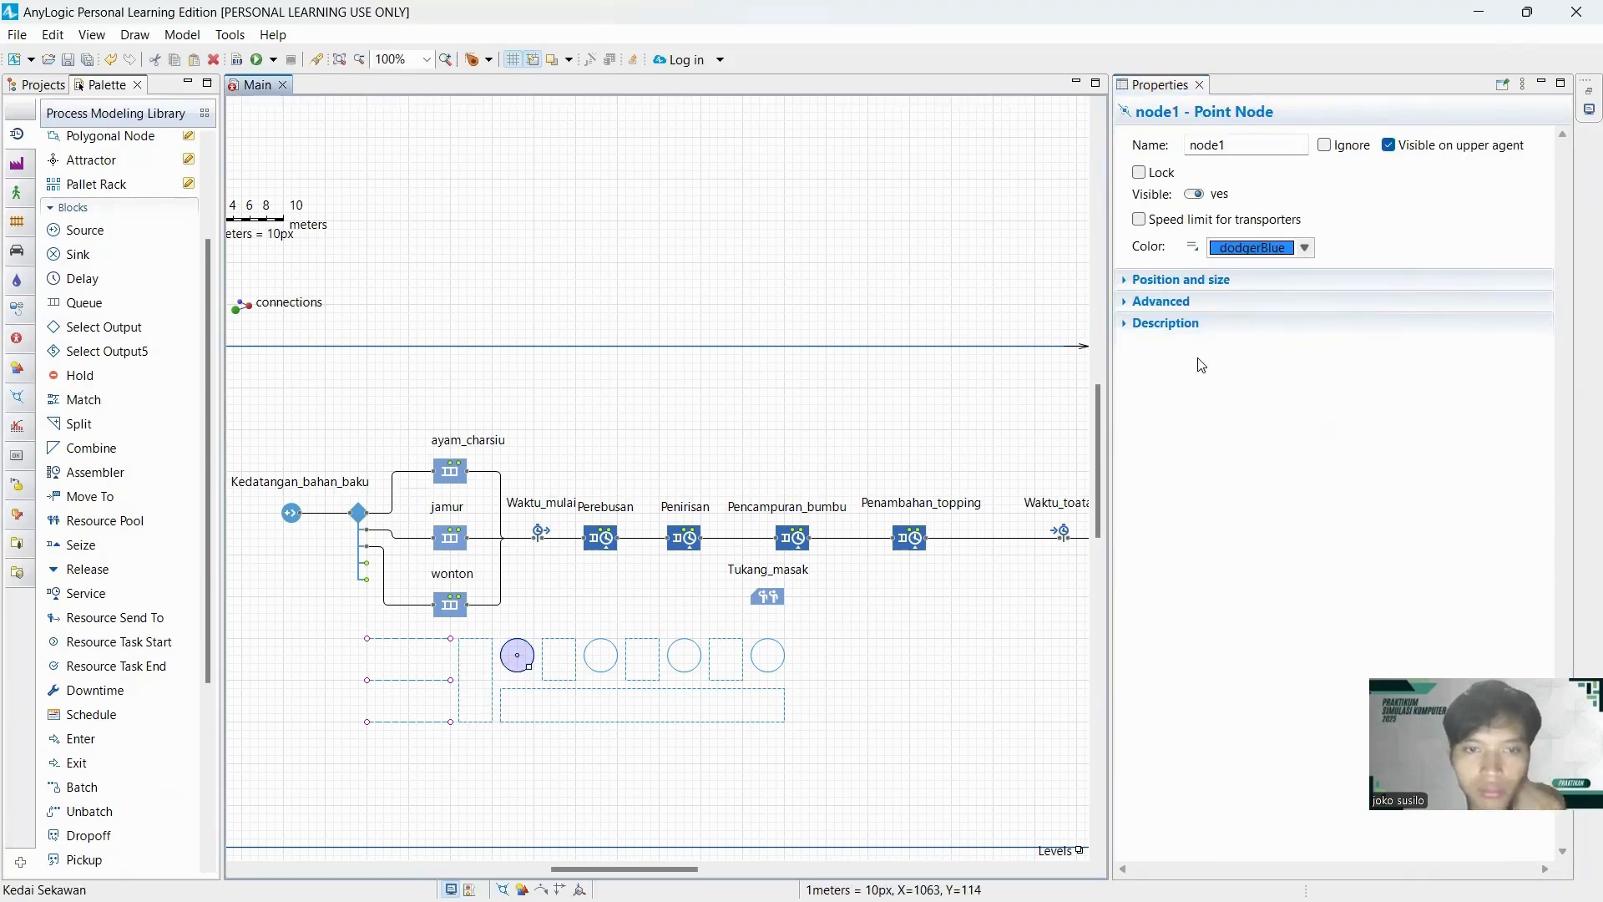
pyautogui.click(1243, 147)
pyautogui.doubleClick(1242, 149)
pyautogui.write('st')
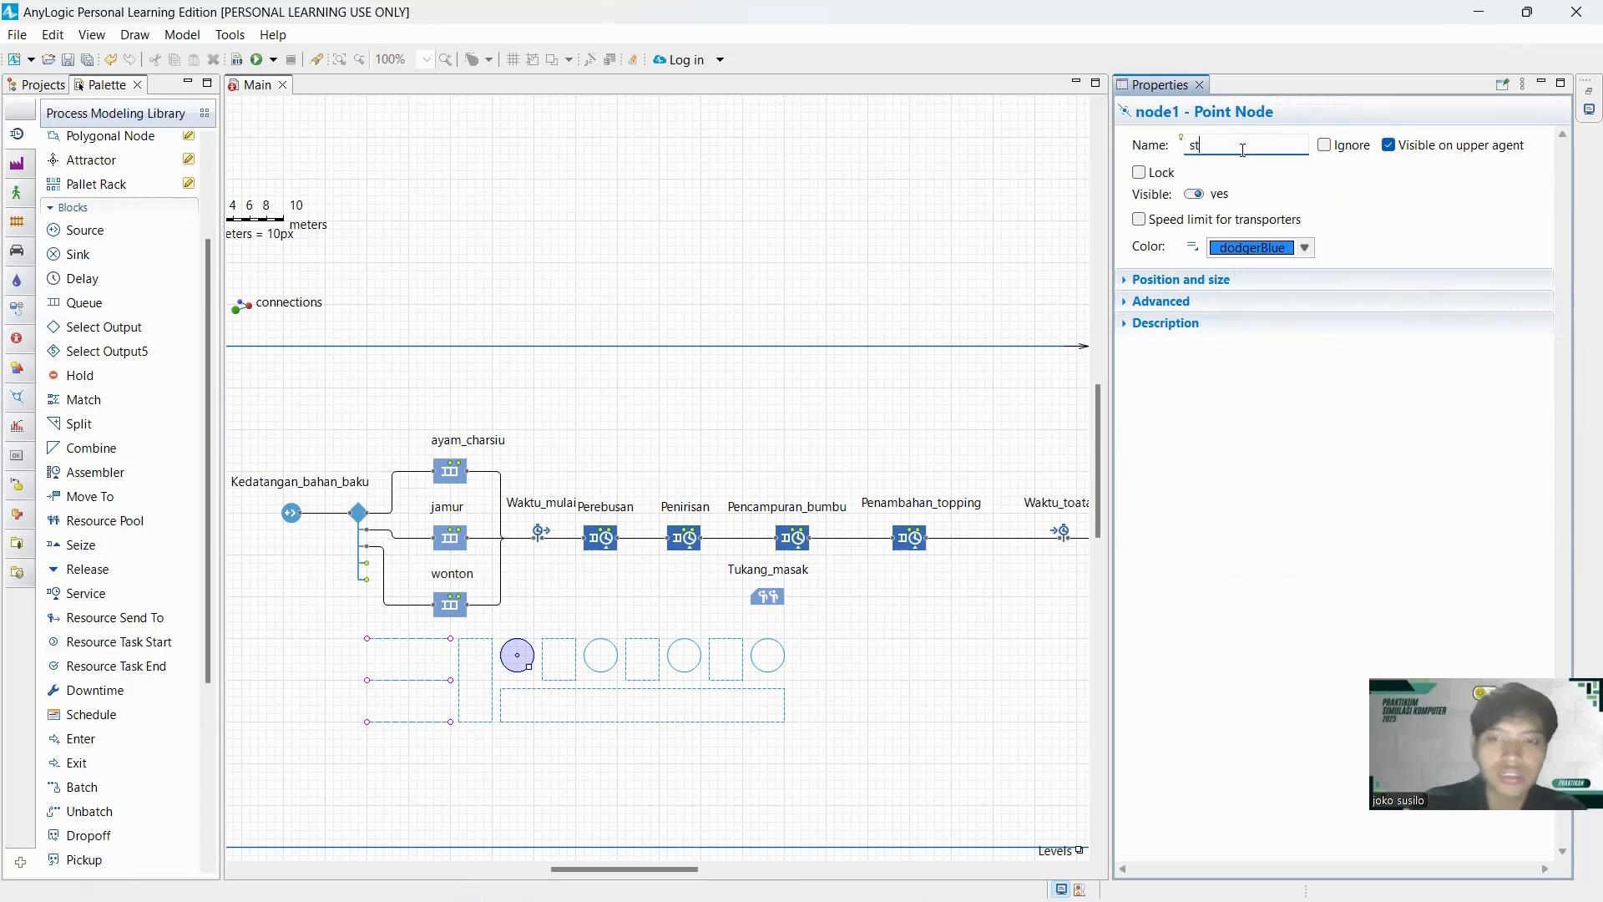
pyautogui.write('-P')
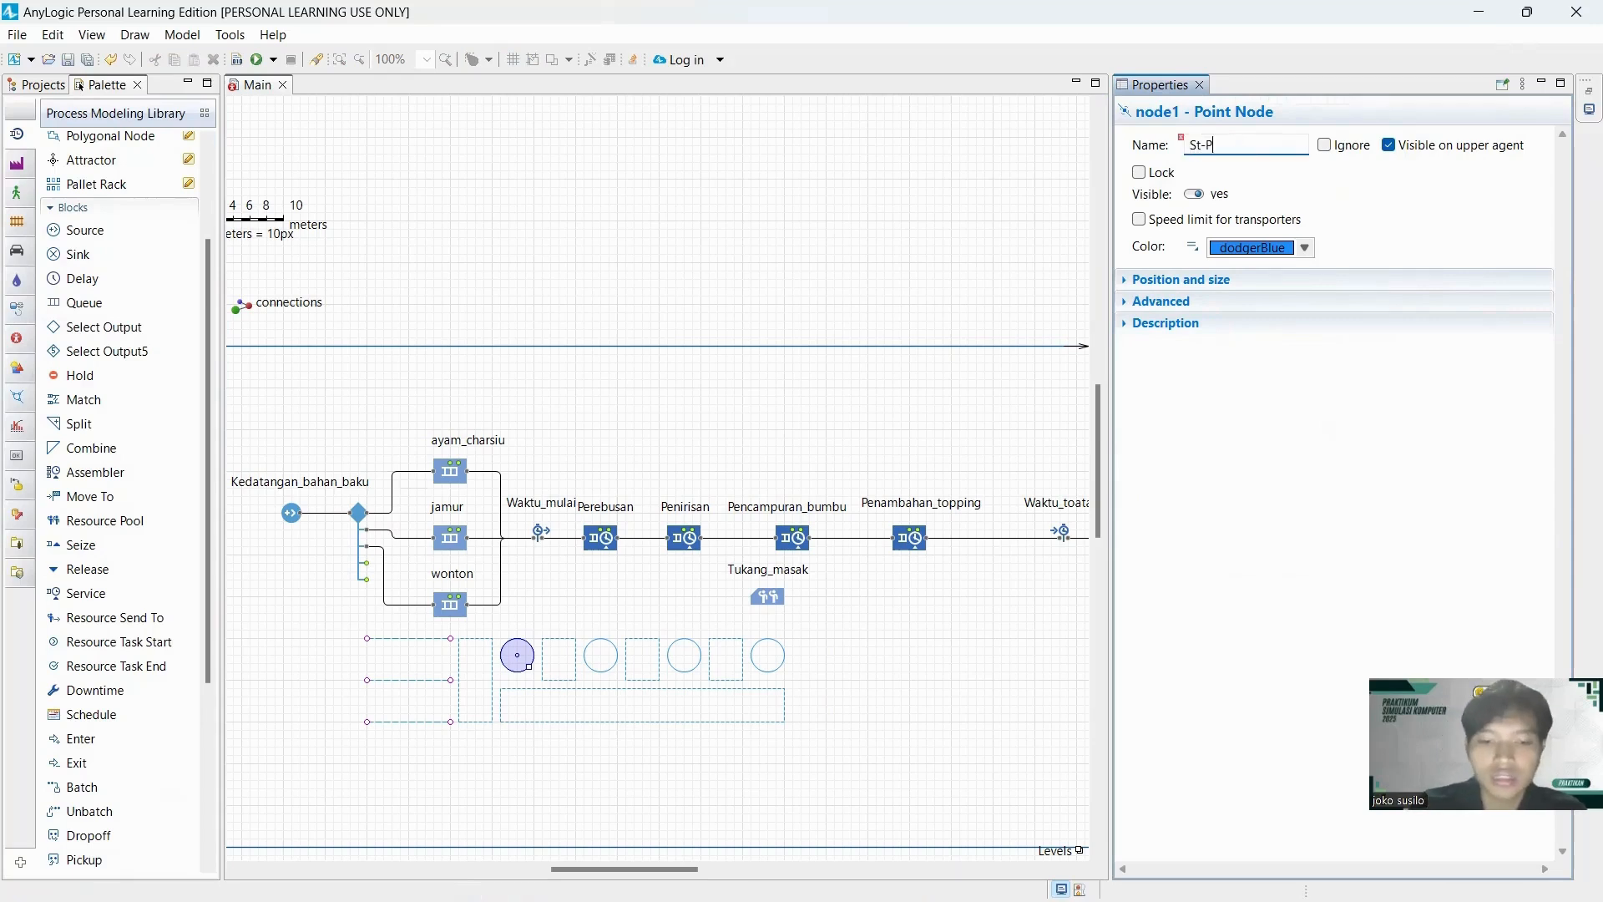
pyautogui.press('BackSpace')
pyautogui.press('BackSpace')
pyautogui.press('BackSpace')
pyautogui.press('BackSpace')
pyautogui.press('BackSpace')
pyautogui.press('BackSpace')
pyautogui.write('_p')
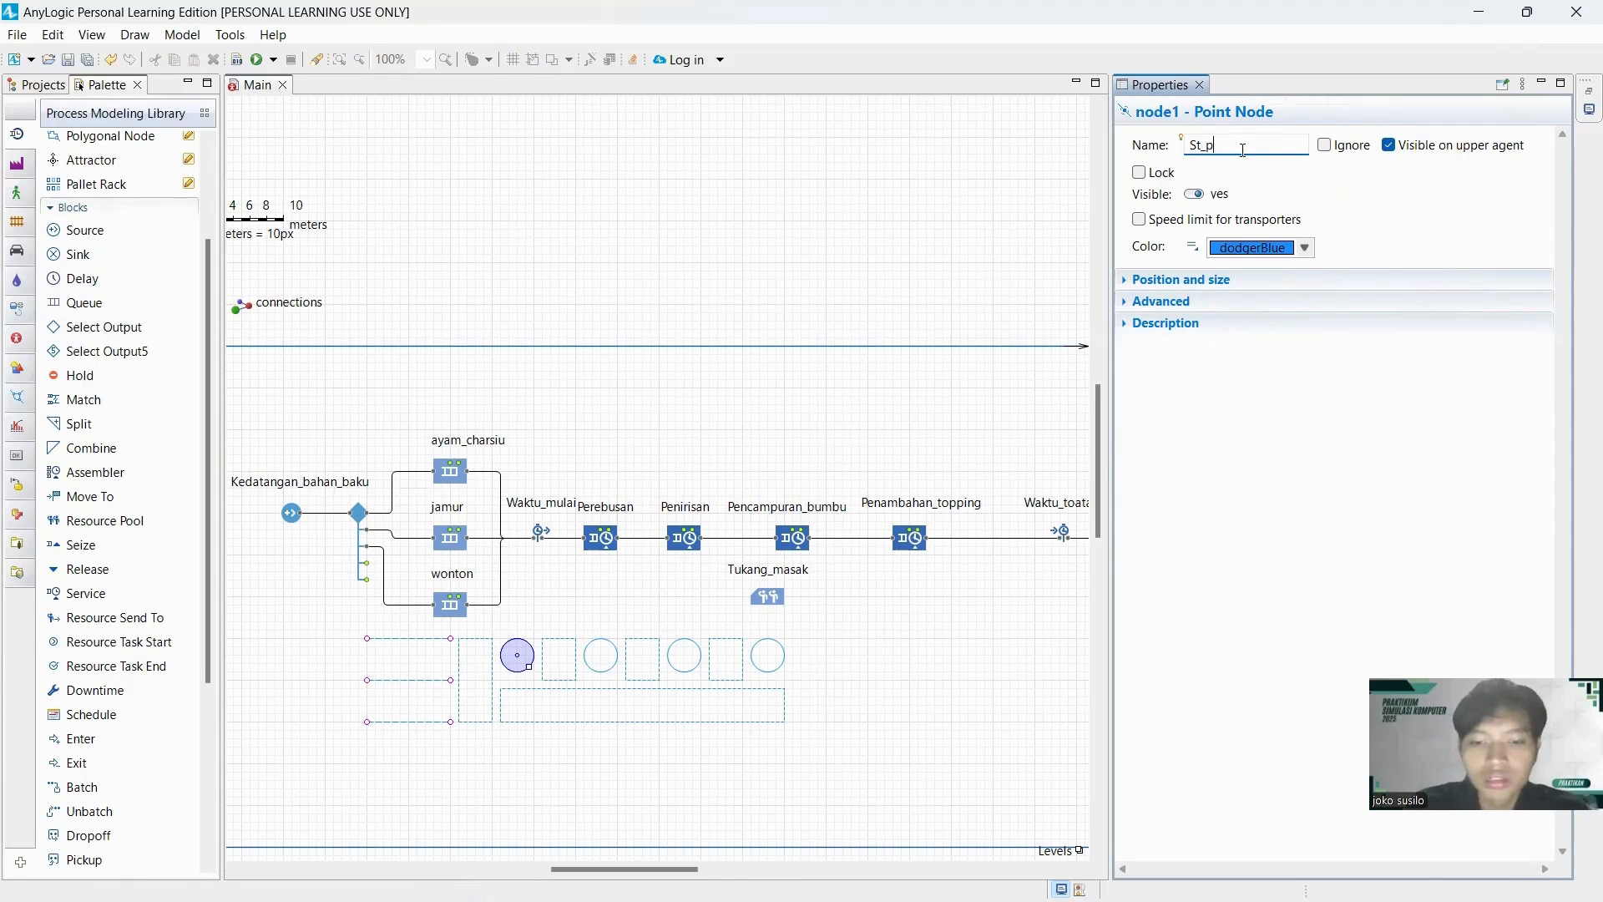
pyautogui.write('erebusan')
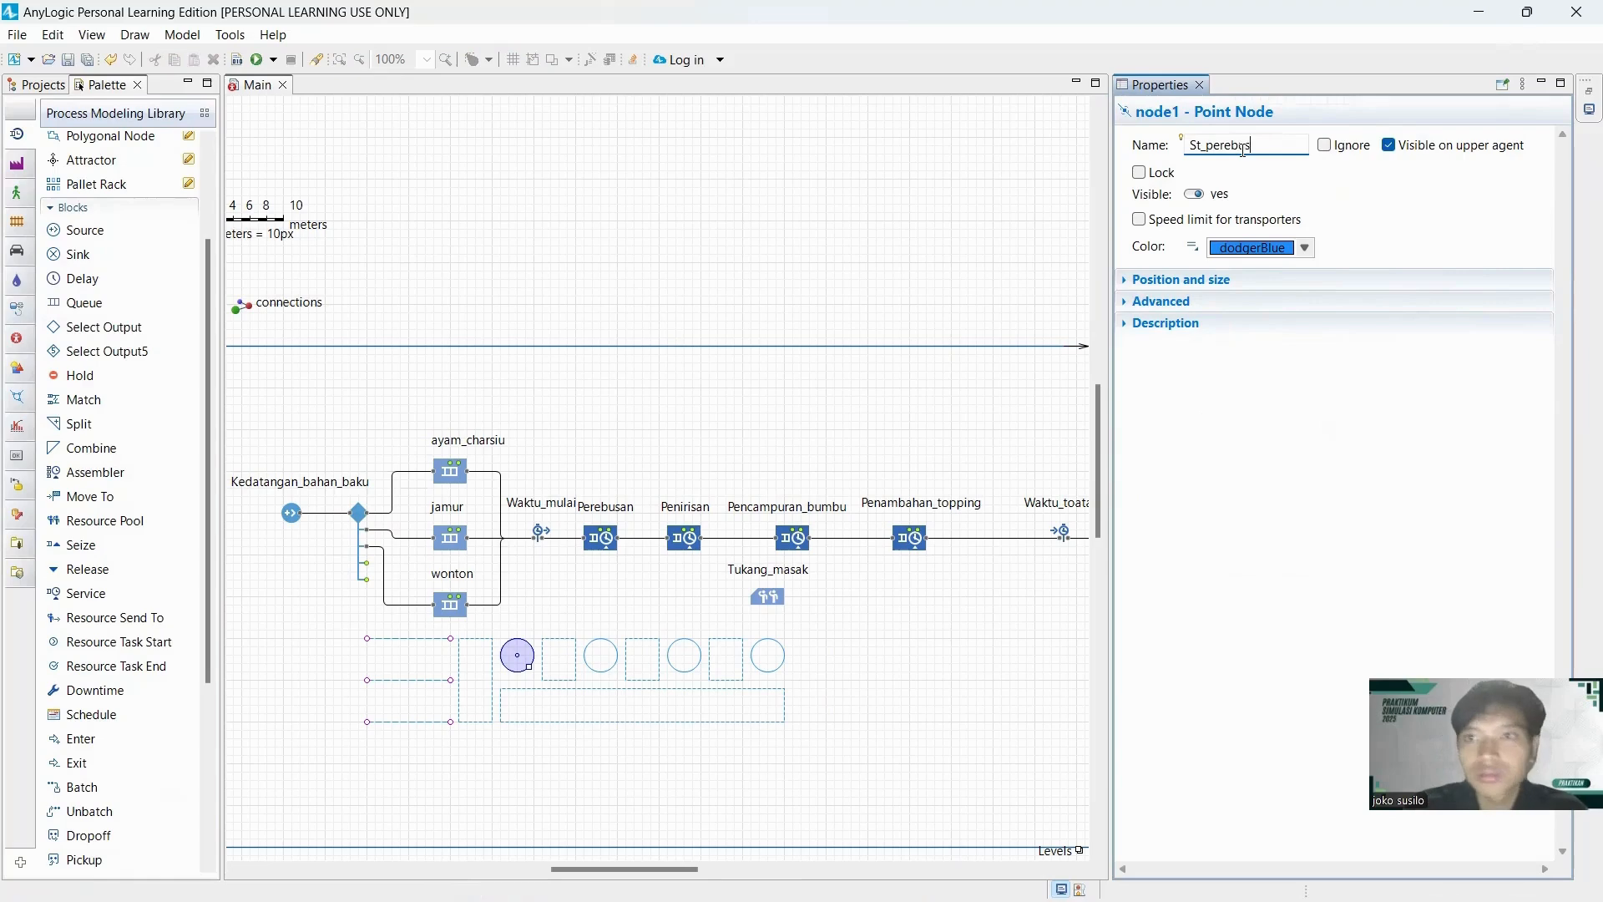
# Rename the small rectangular node between the first and second point nodes antri_penirisan.
pyautogui.click(571, 677)
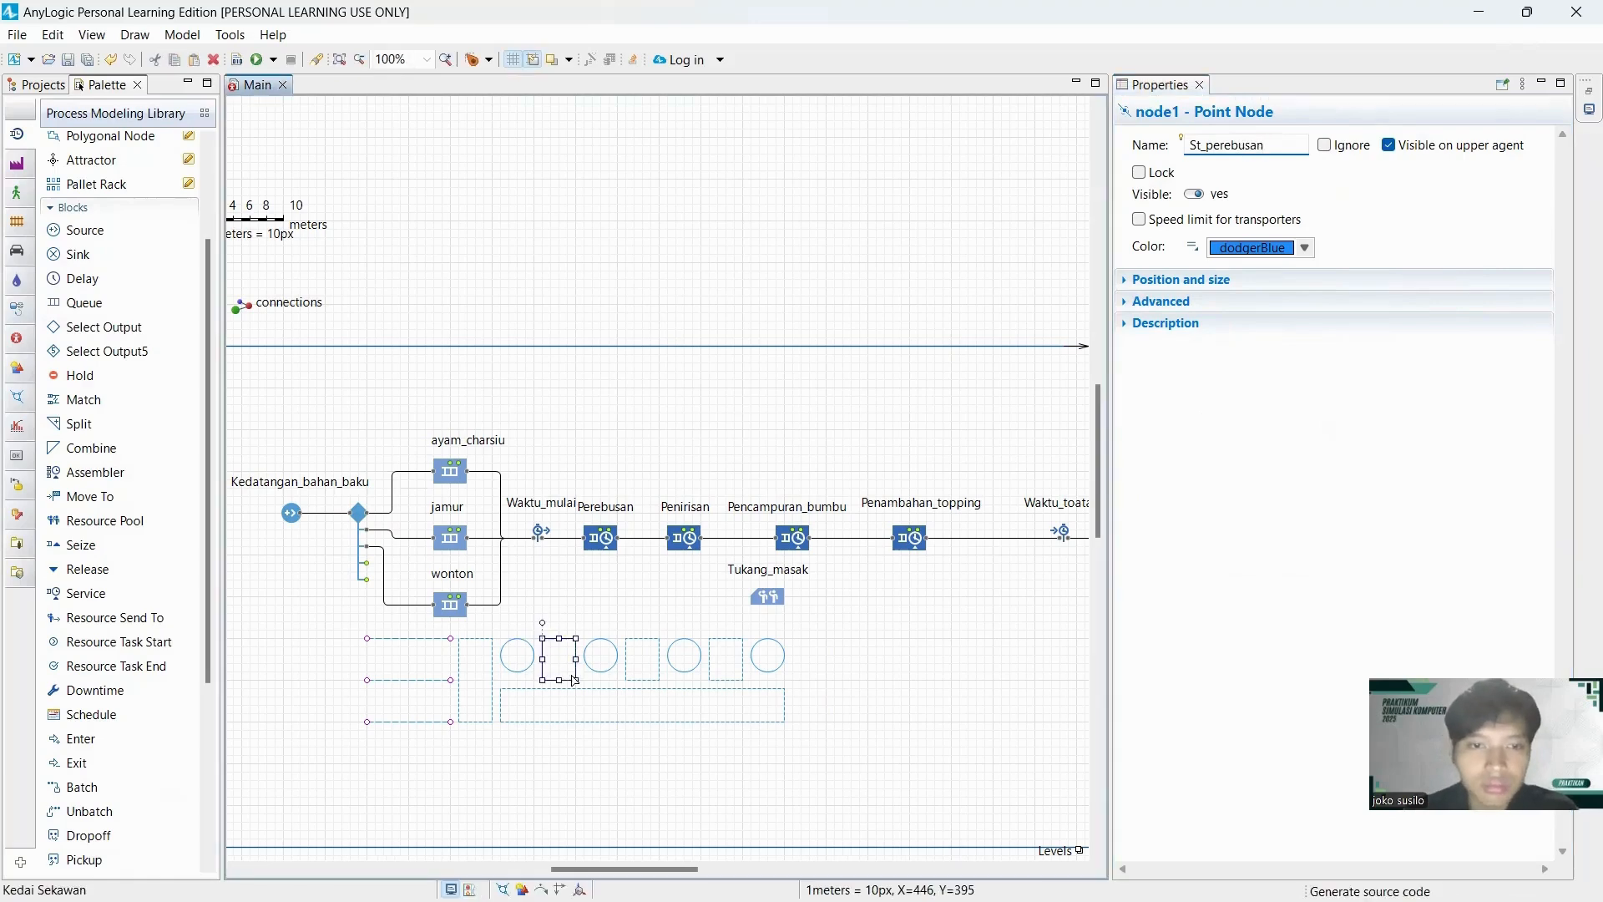
pyautogui.doubleClick(1278, 145)
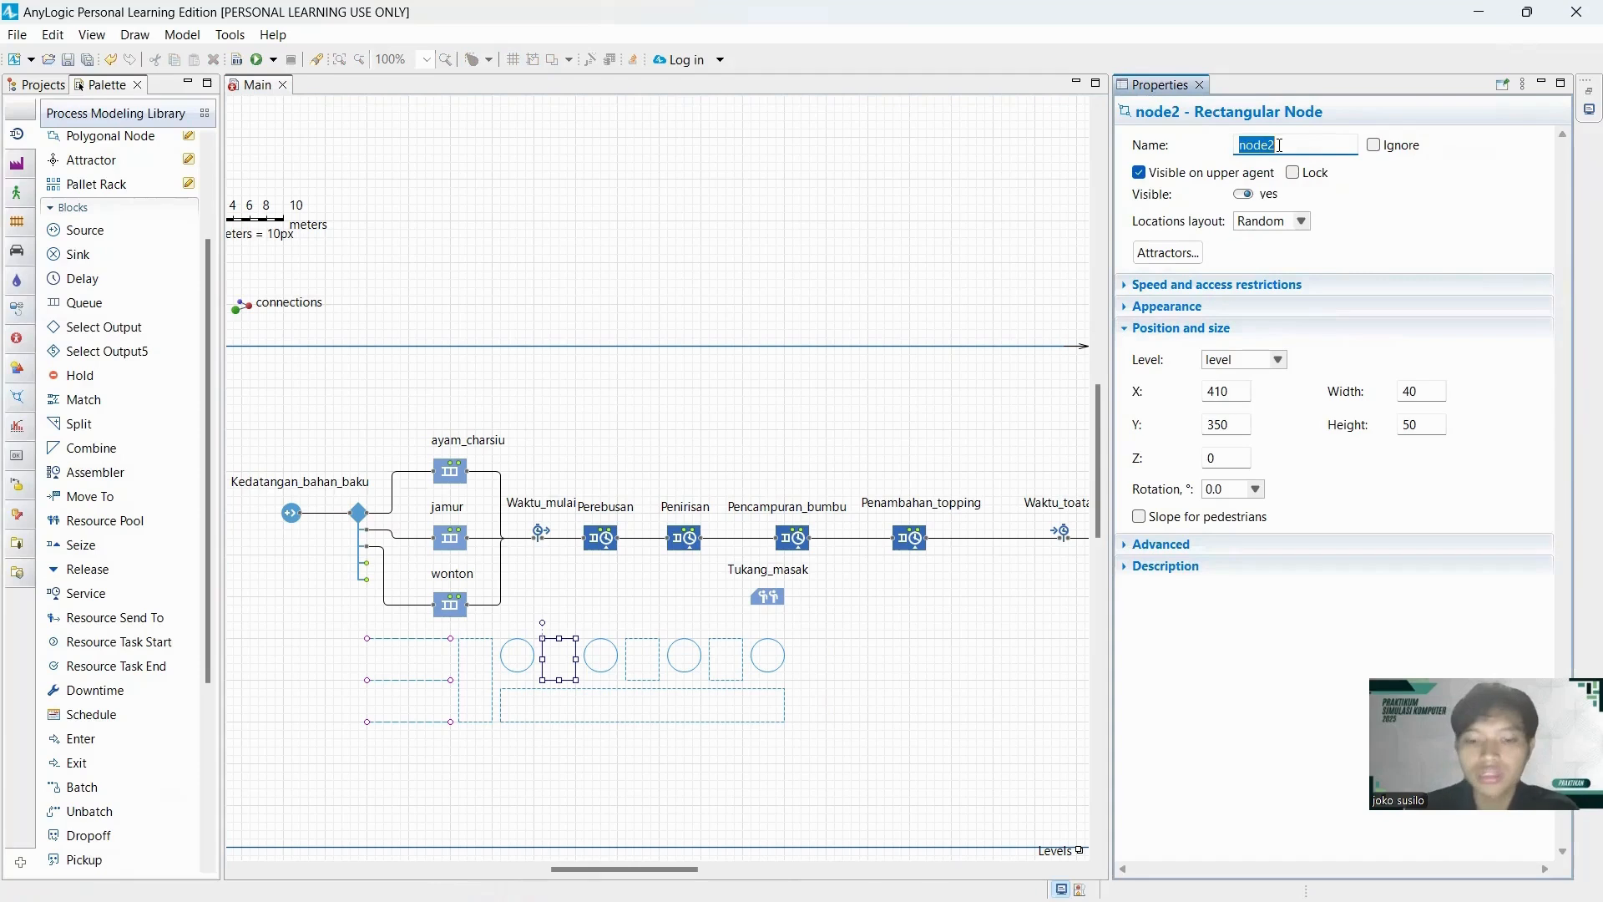
pyautogui.write('antri_')
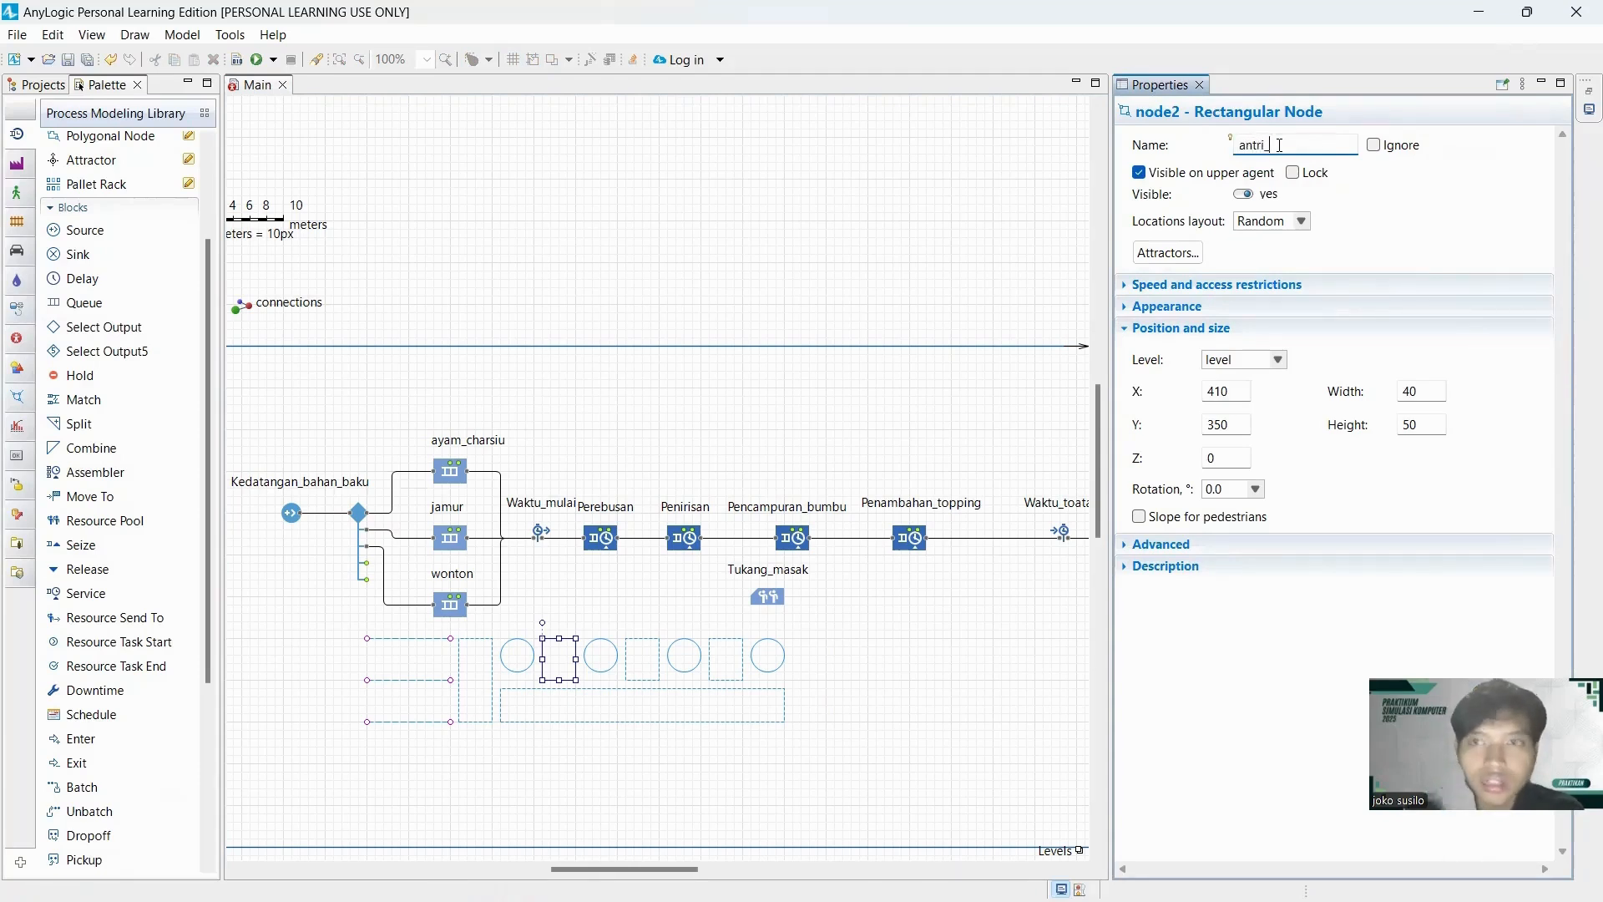
pyautogui.write('penirisan')
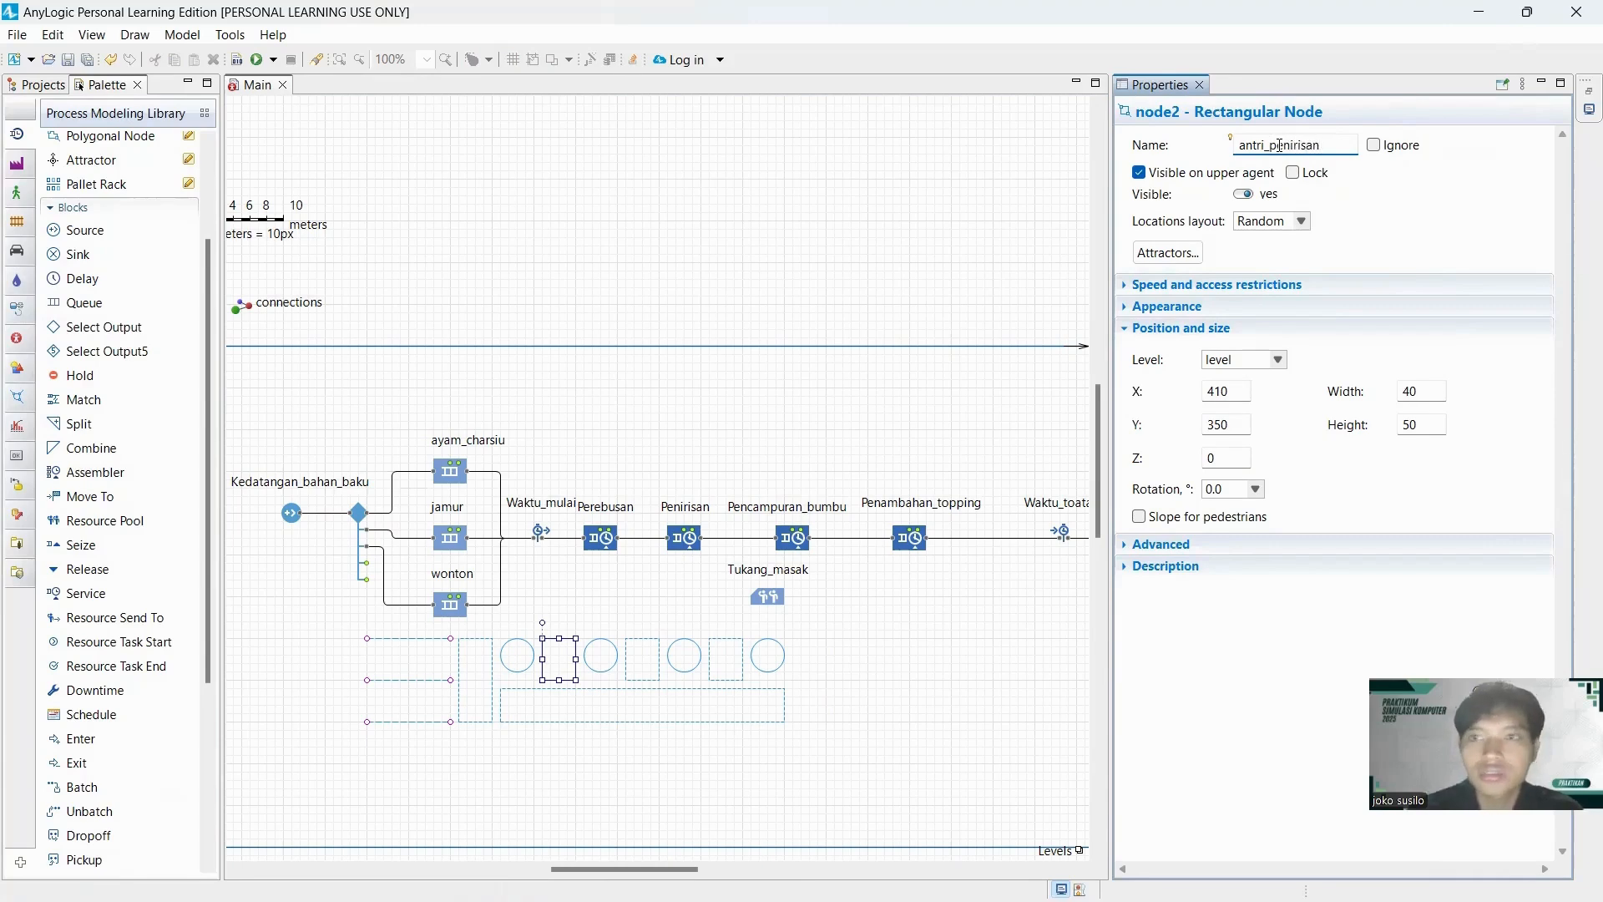
# Rename the second circular point node in the row St_penirisan.
pyautogui.click(603, 659)
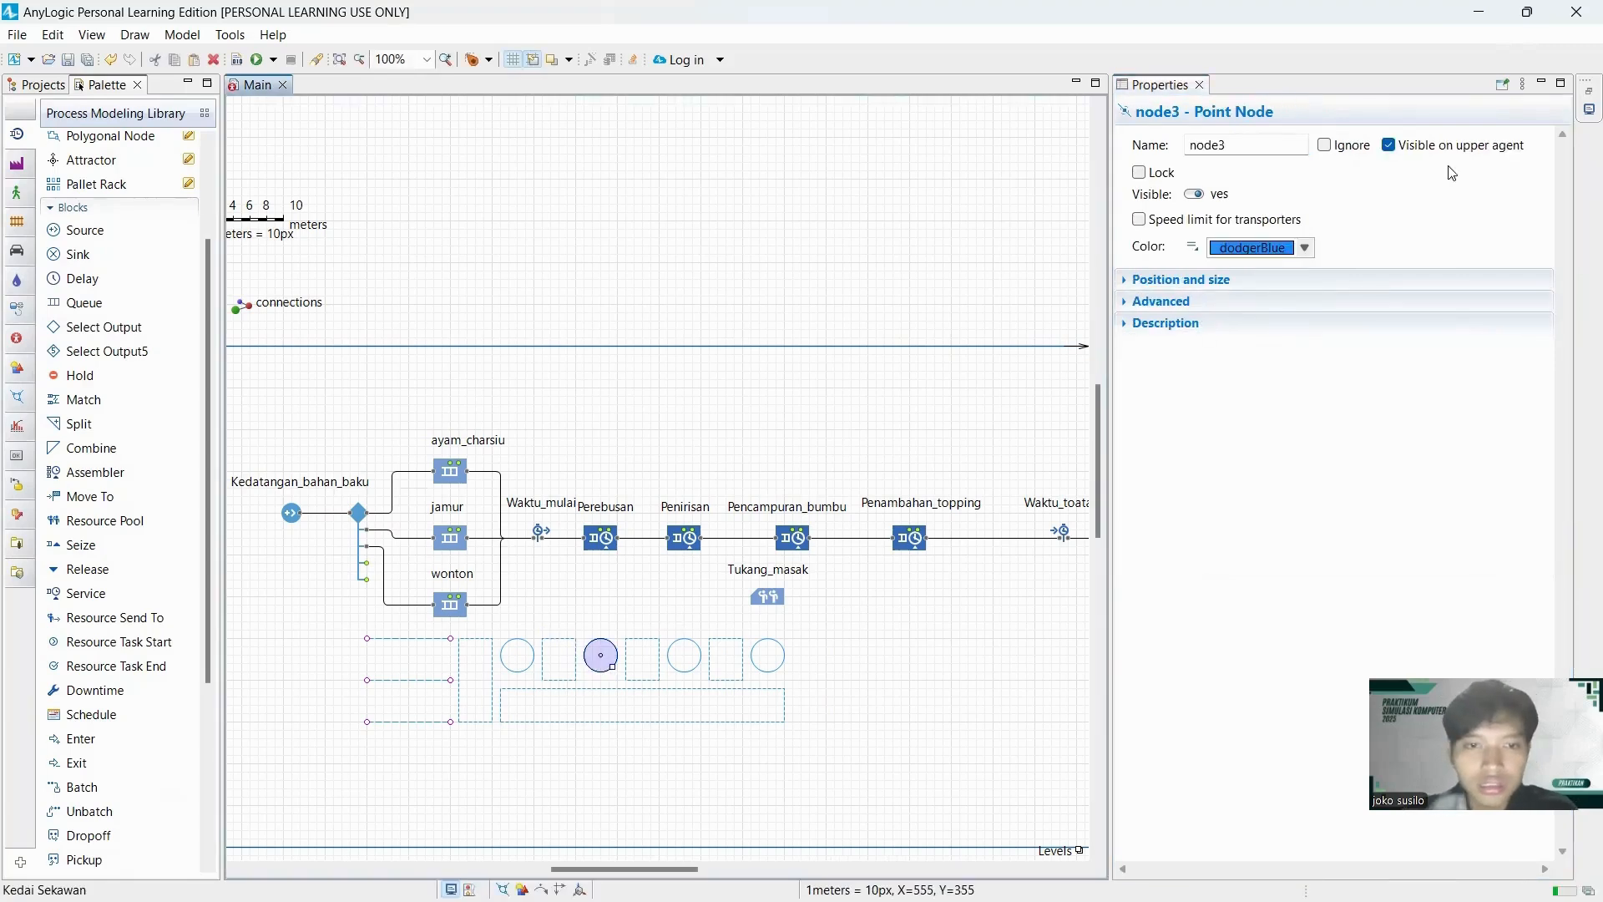
pyautogui.doubleClick(1231, 147)
pyautogui.write('St')
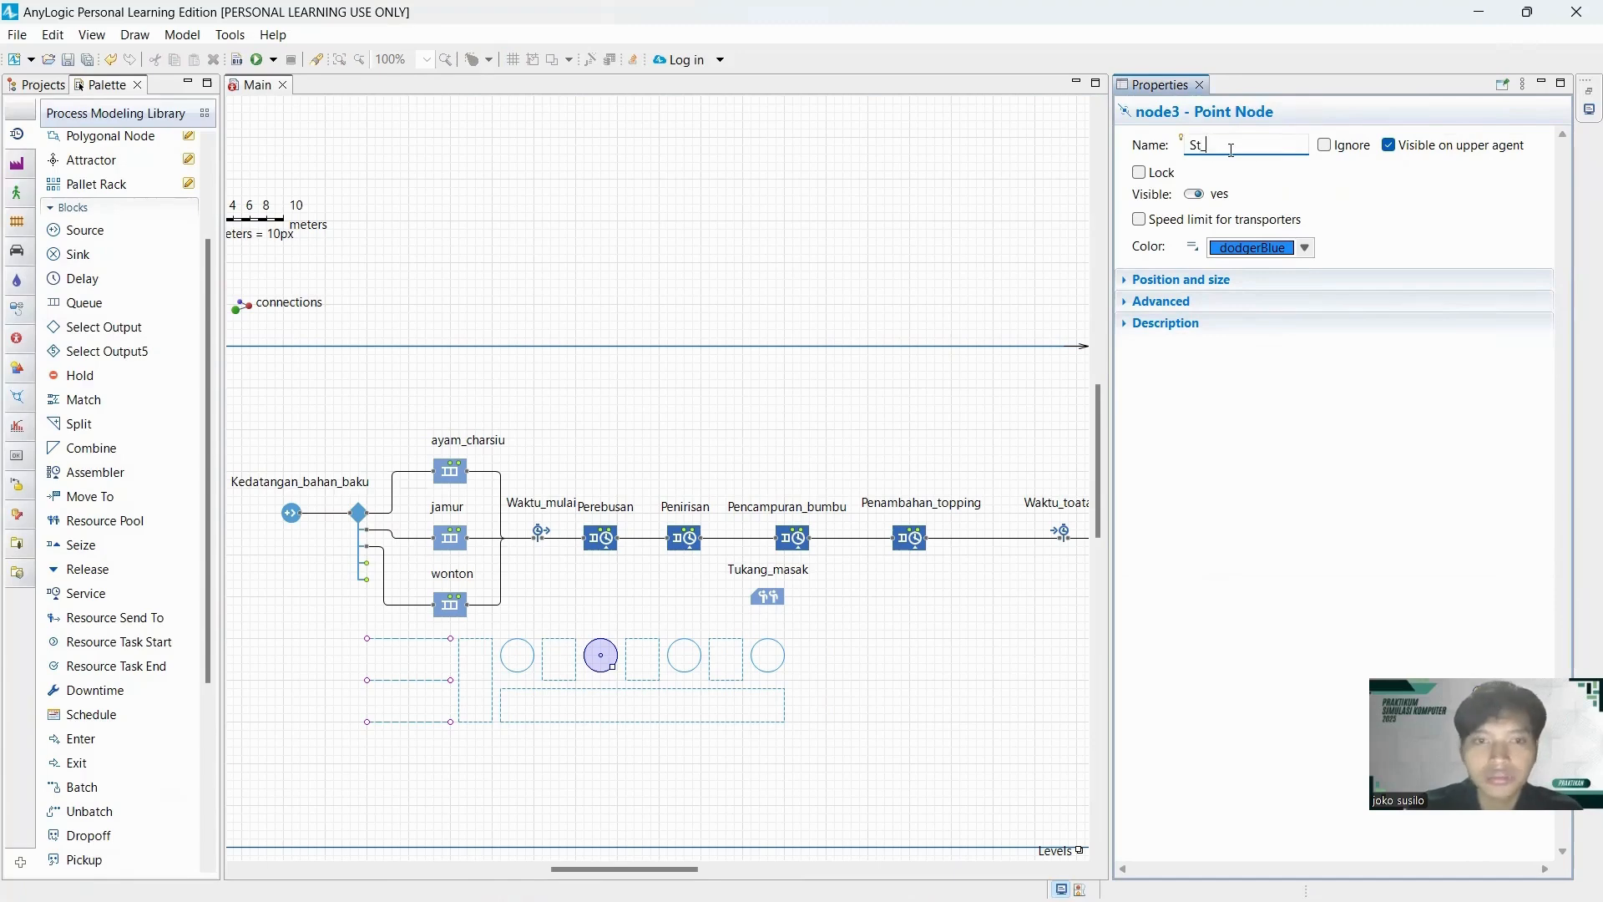
pyautogui.write('_penirisan')
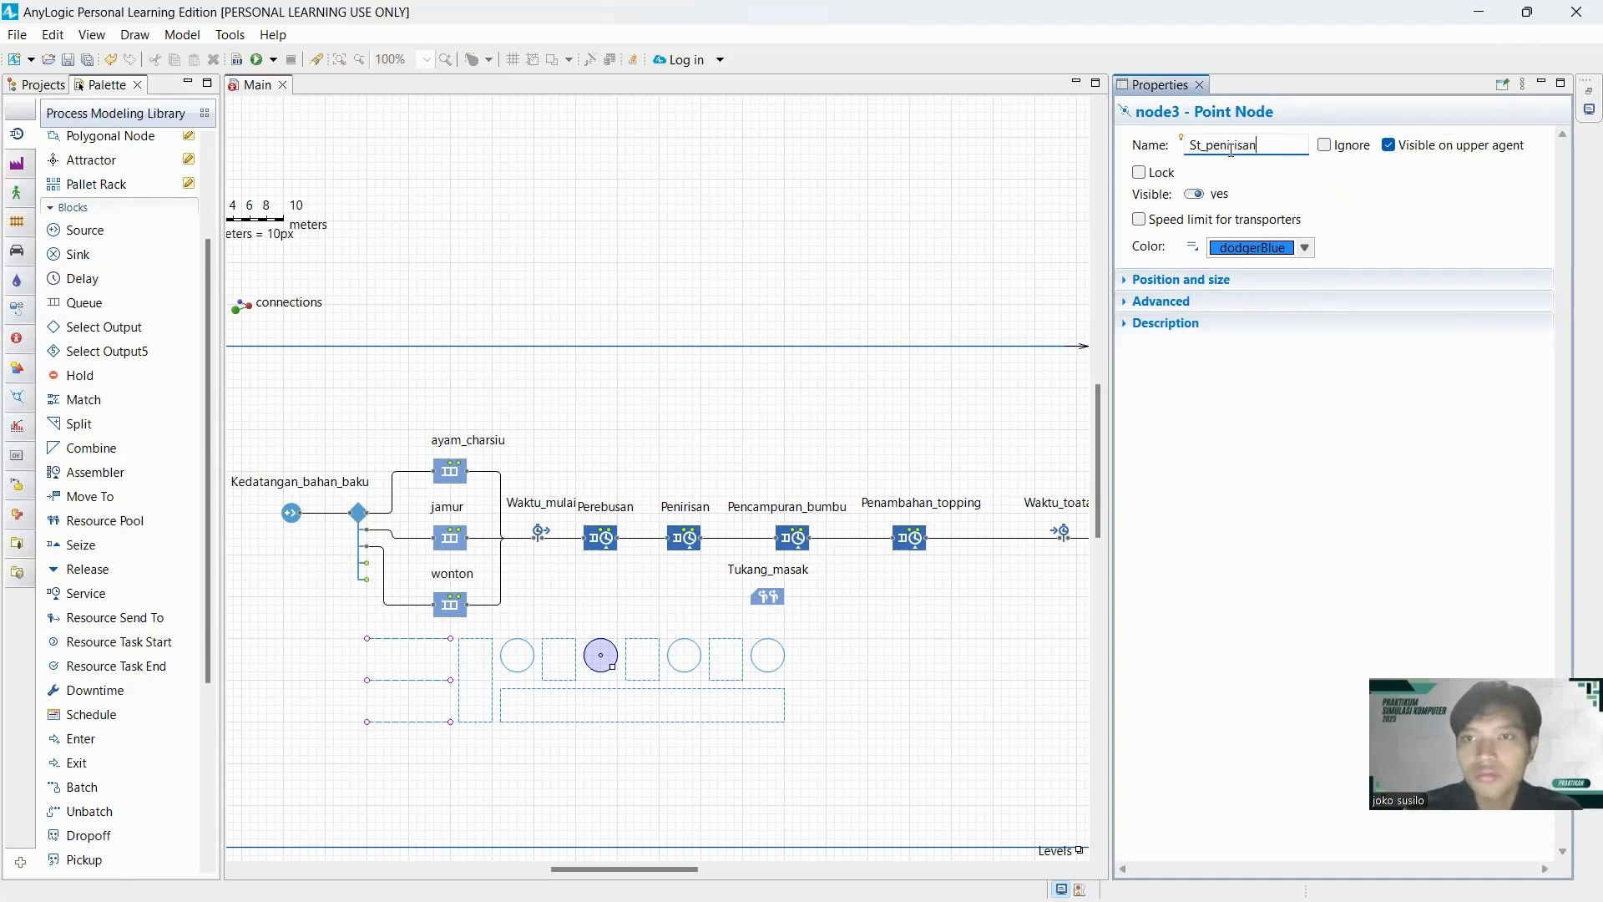
# Rename the small rectangular node between the second and third point nodes antri_pencampuran_bumbu.
pyautogui.click(659, 668)
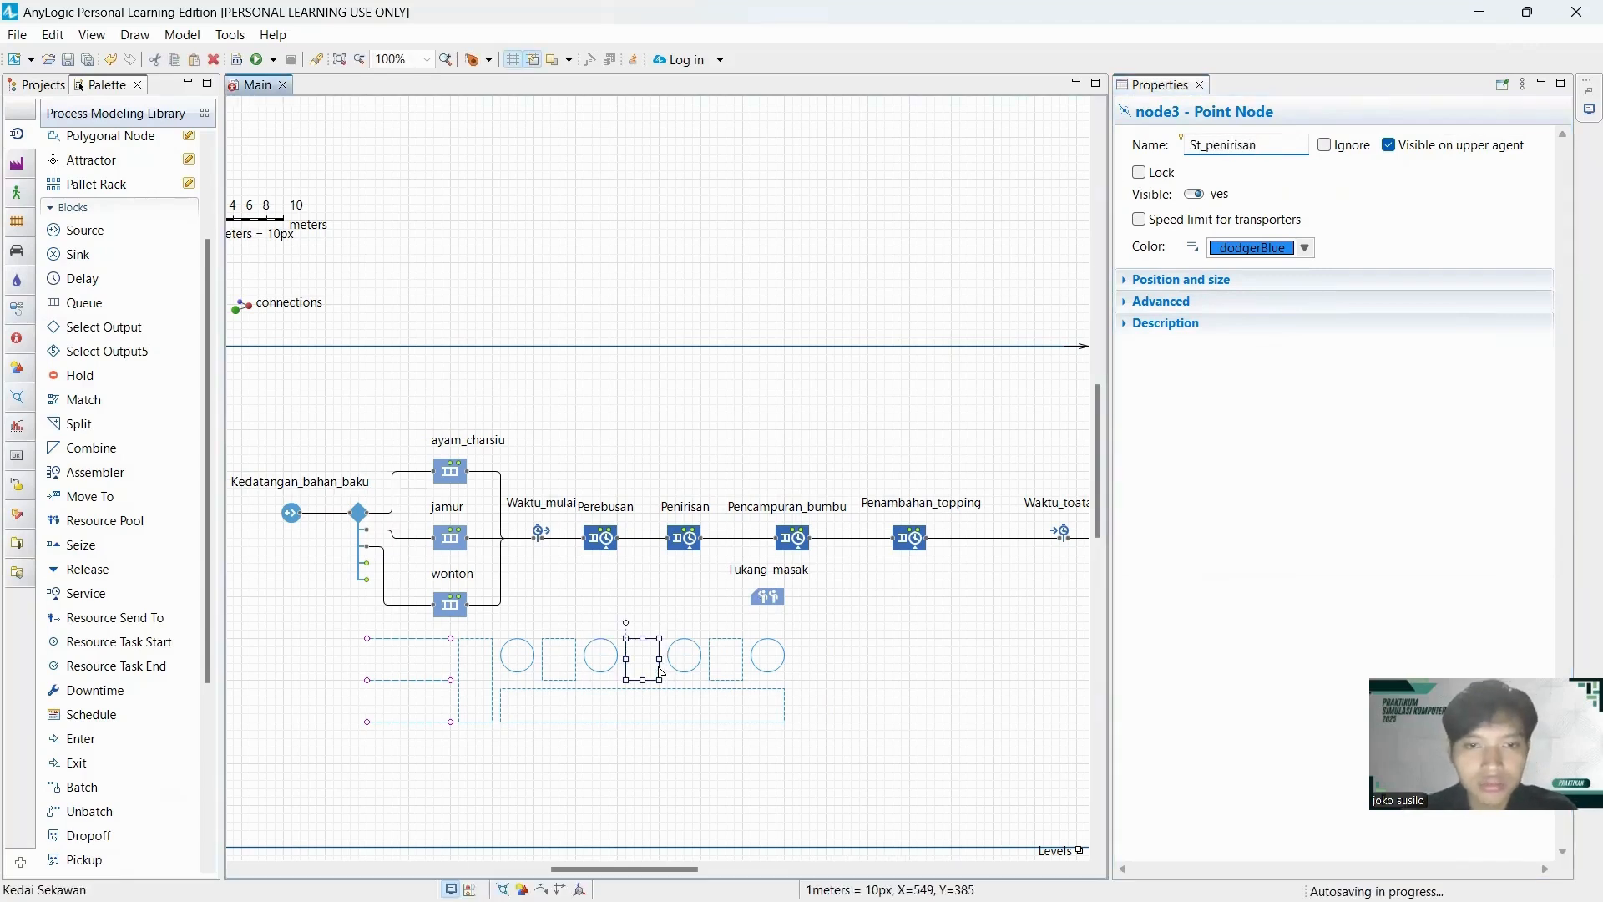
pyautogui.click(1237, 145)
pyautogui.doubleClick(1237, 144)
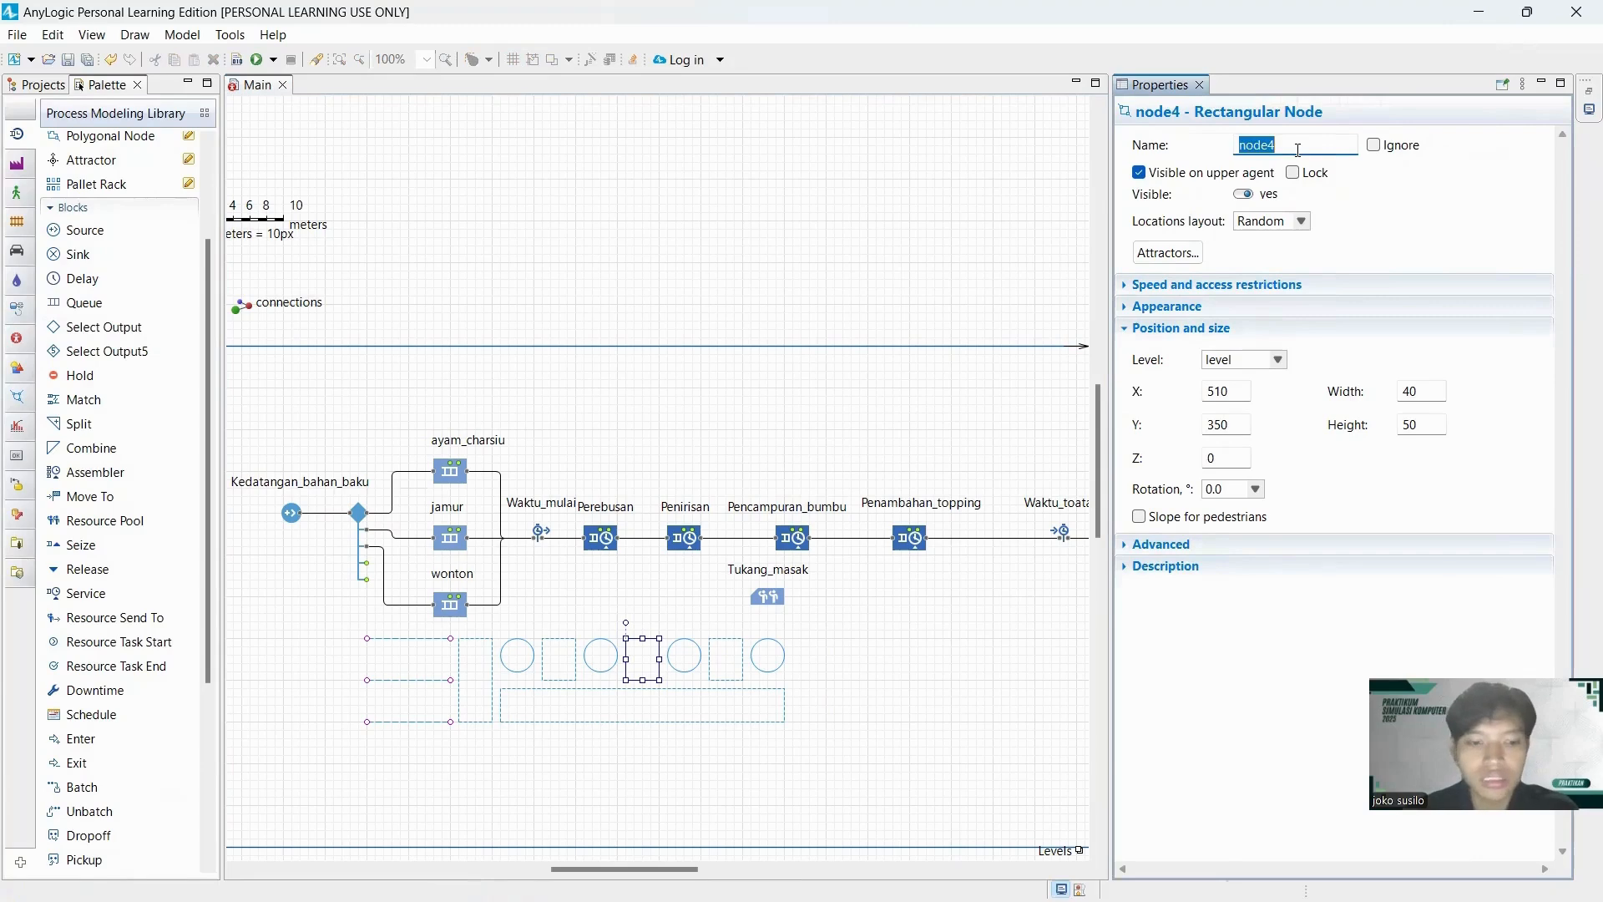
pyautogui.write('antri')
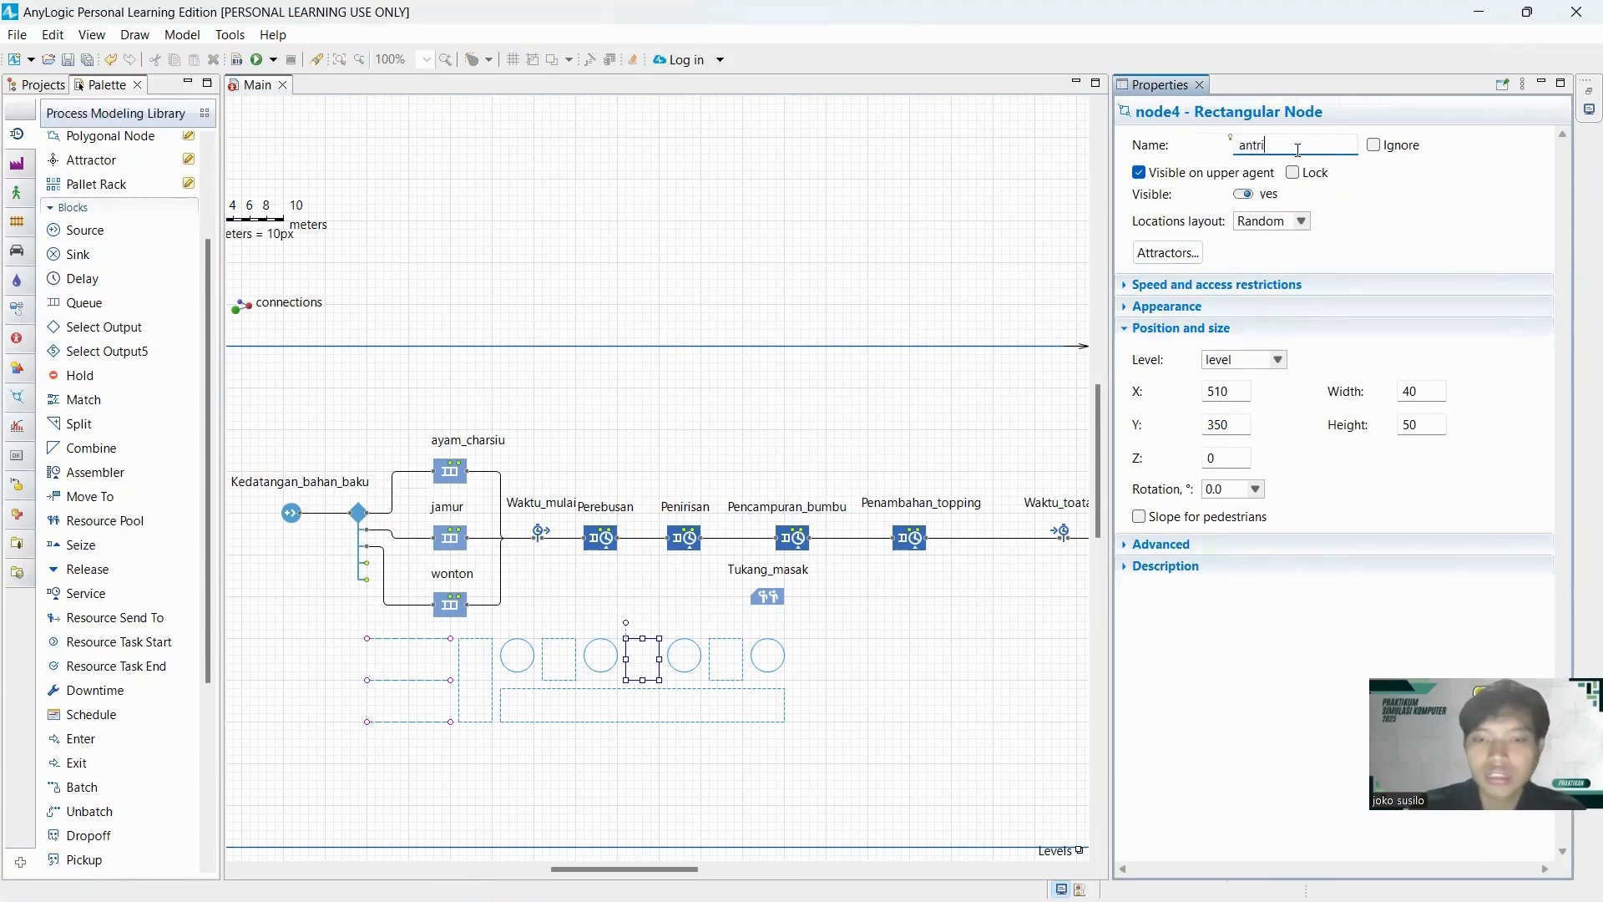
pyautogui.write('_penca')
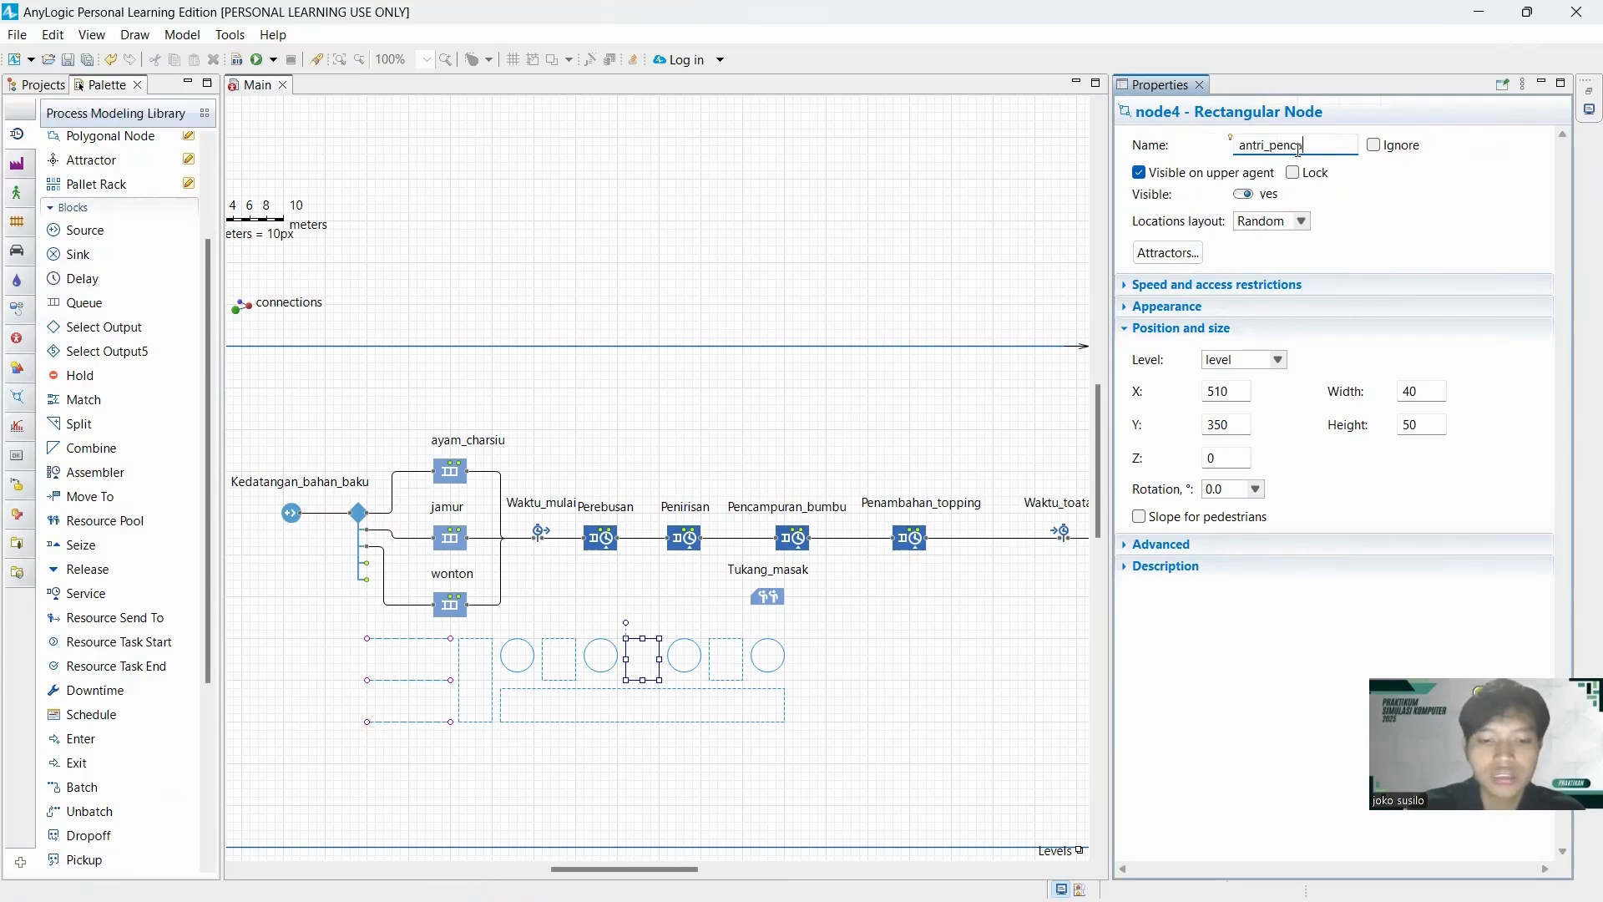
pyautogui.write('mpuran_bumbu')
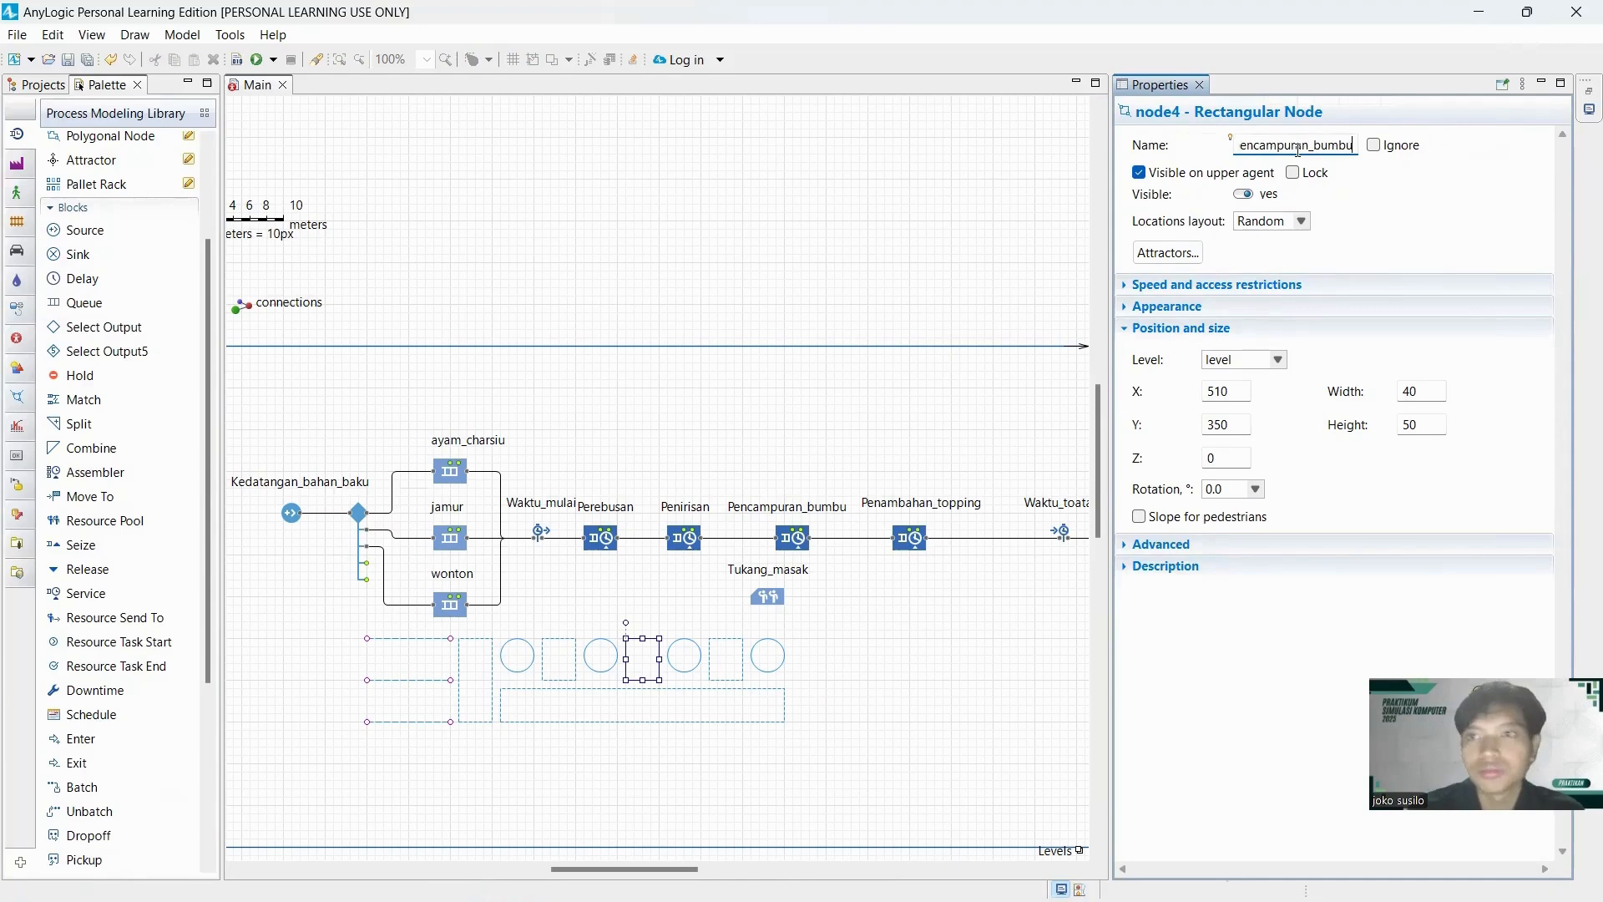
# Rename the third circular point node in the row St_pencamuran_bumbu.
pyautogui.click(679, 667)
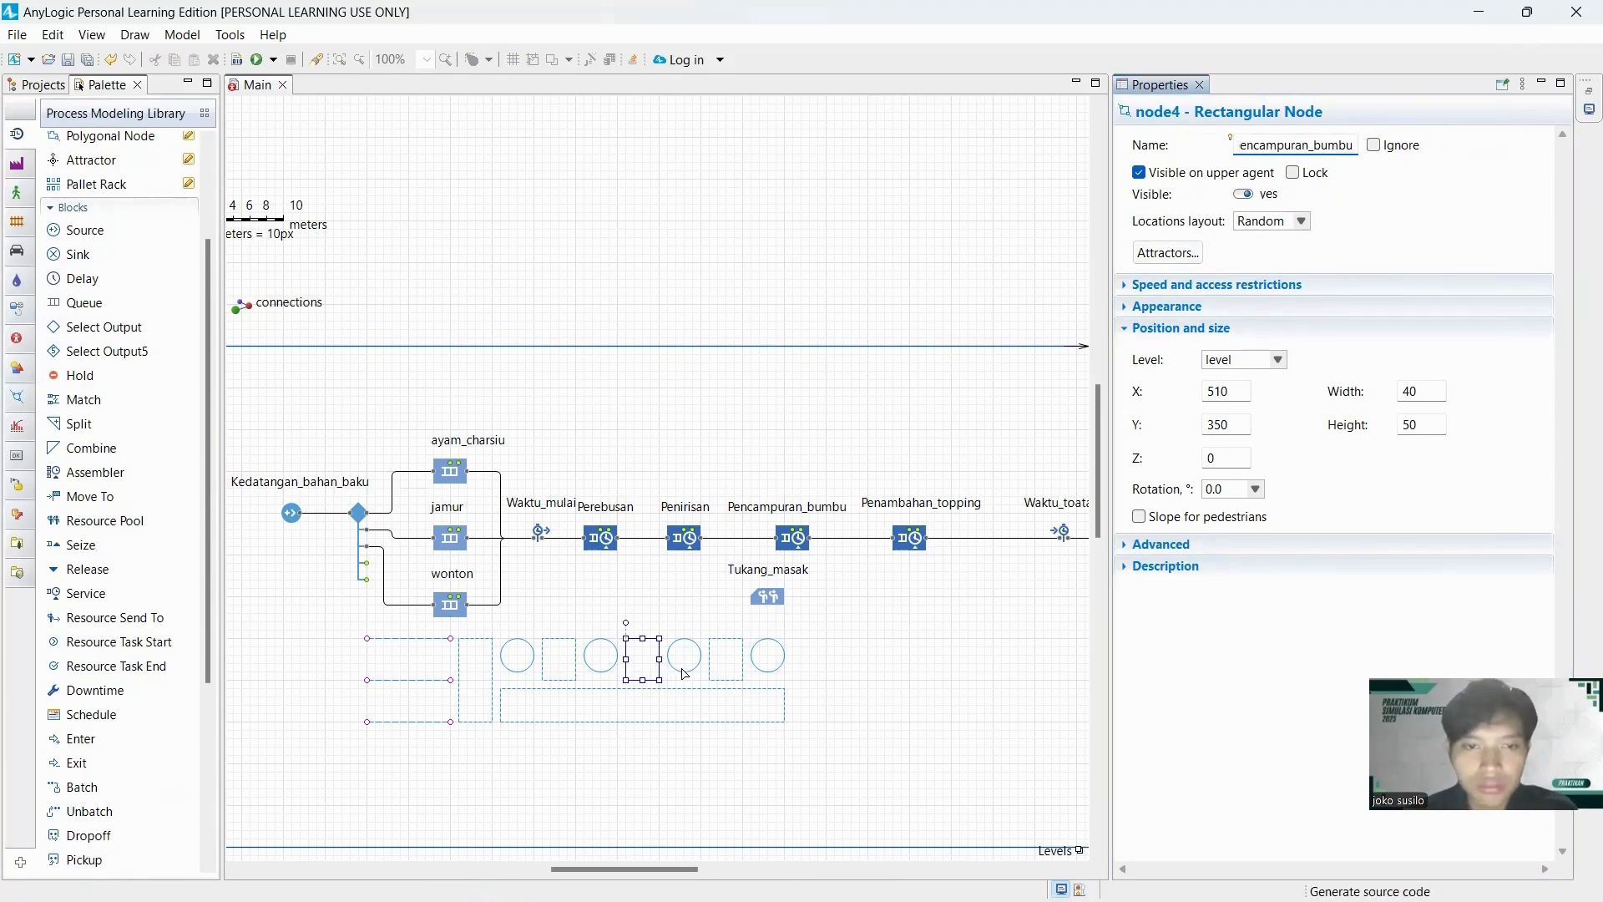
pyautogui.click(1247, 146)
pyautogui.doubleClick(1247, 146)
pyautogui.write('St_pe')
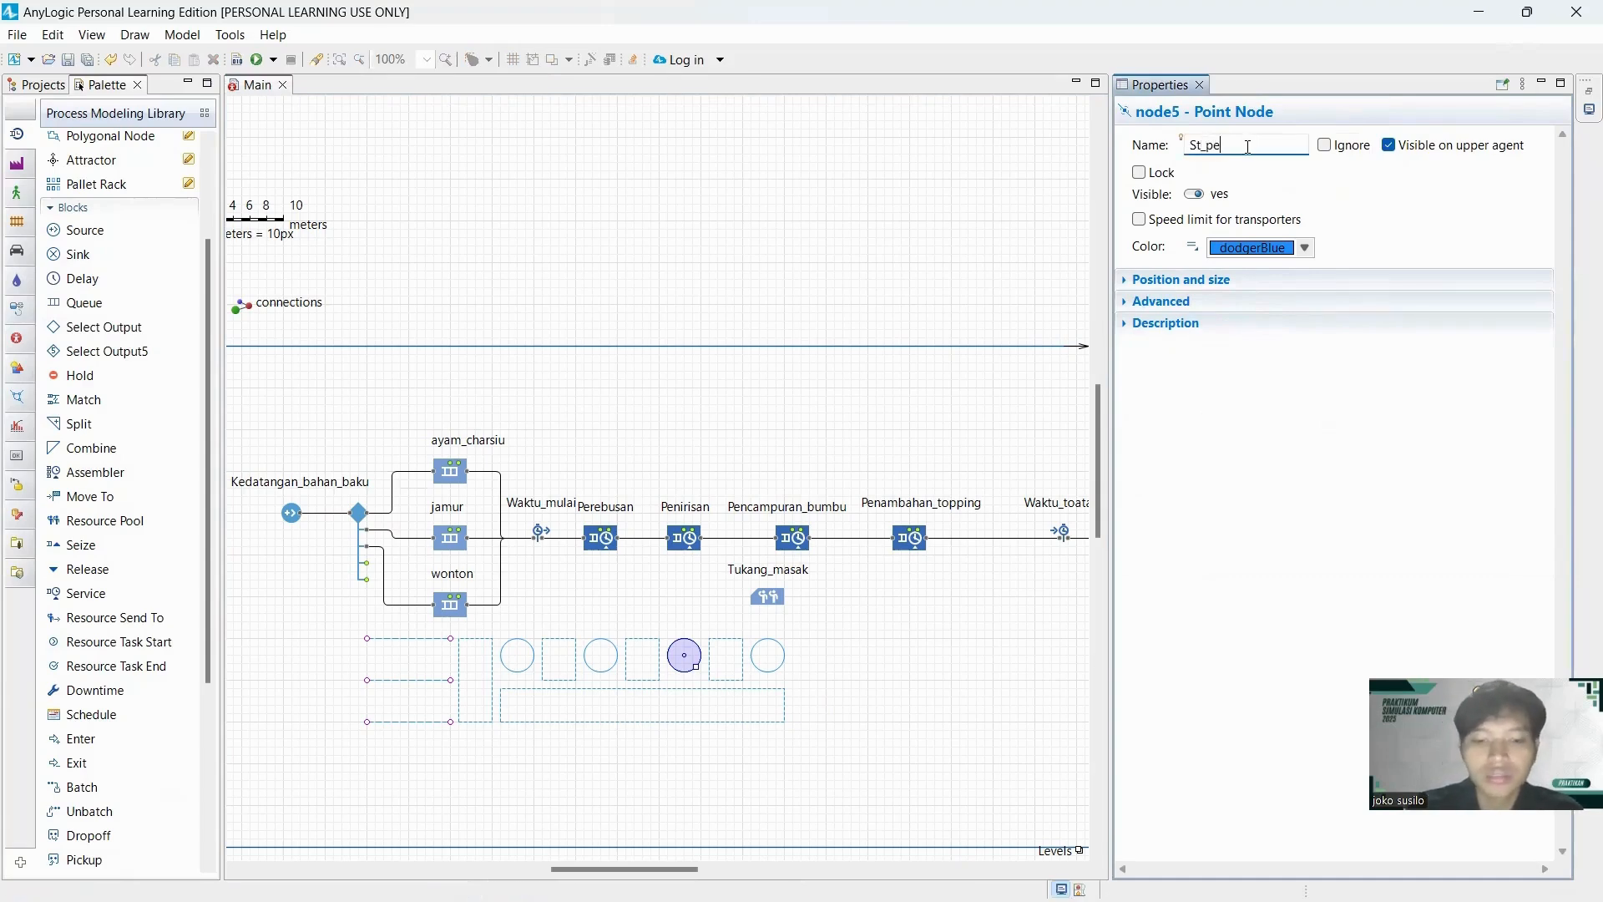
pyautogui.write('ncamuran')
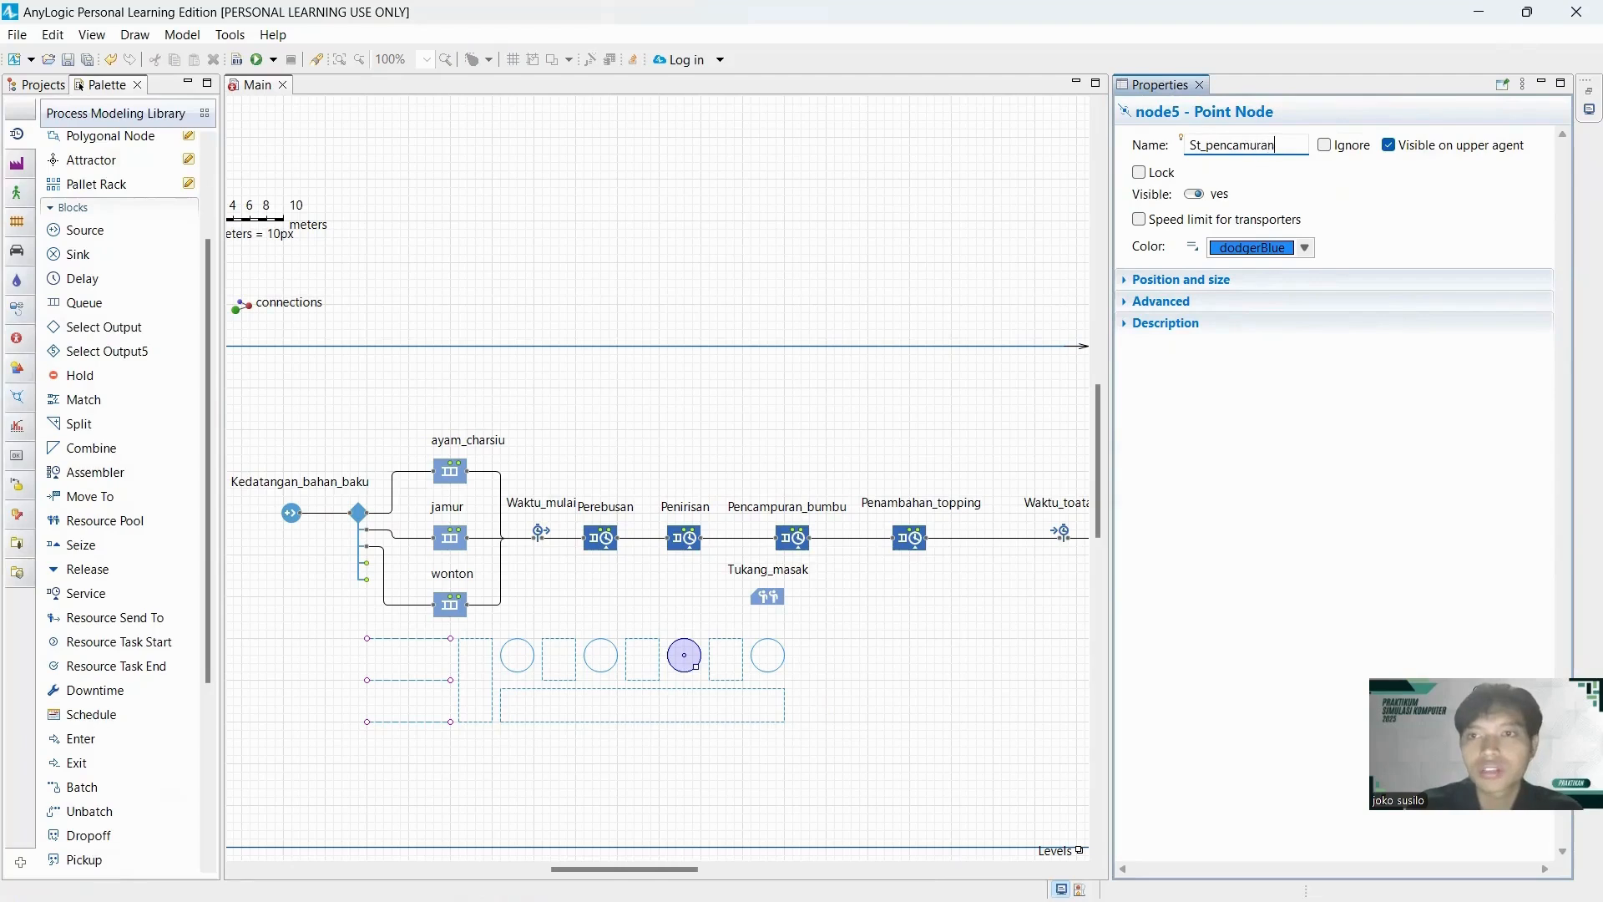
pyautogui.write('_bum')
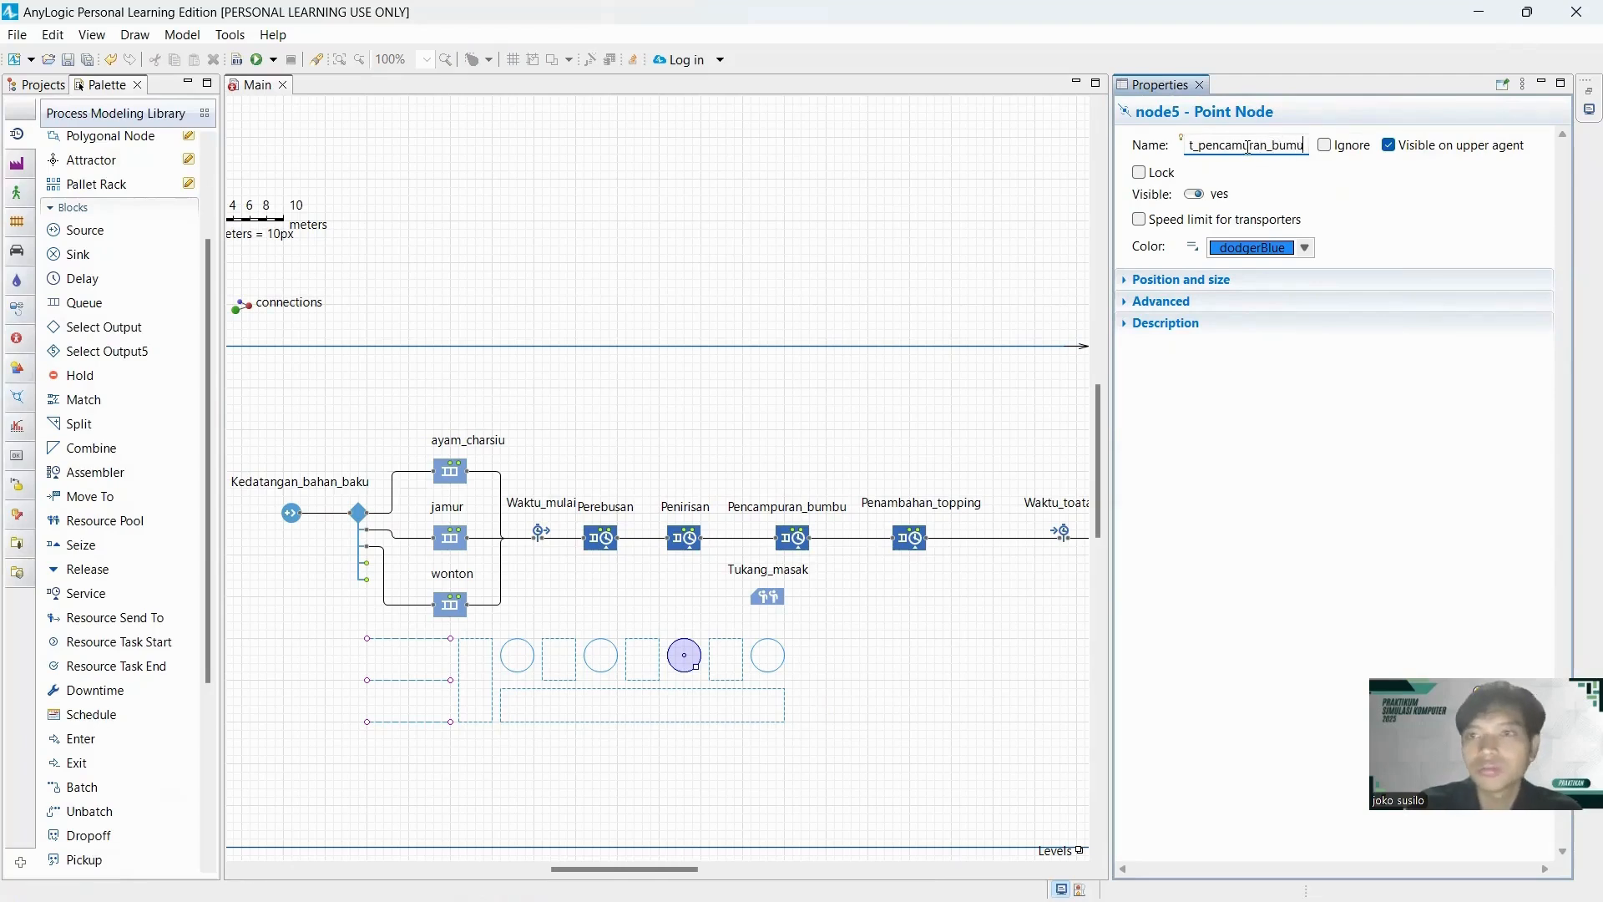
pyautogui.write('bu')
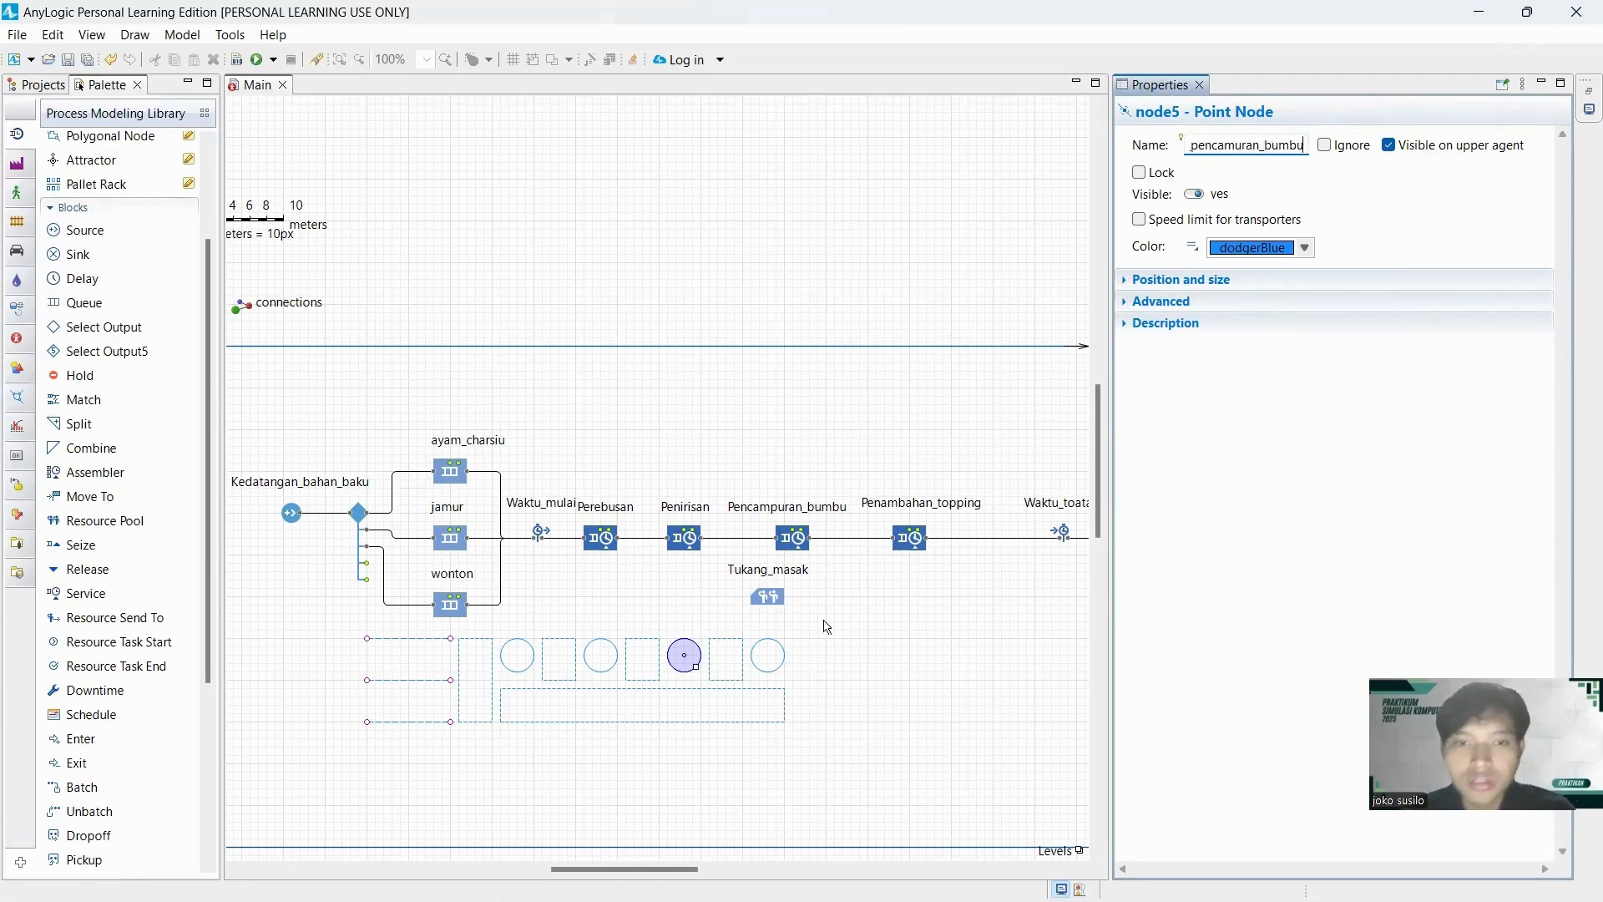
# Rename the small rectangular node between the third and fourth point nodes antri_penambahan_topping.
pyautogui.click(744, 664)
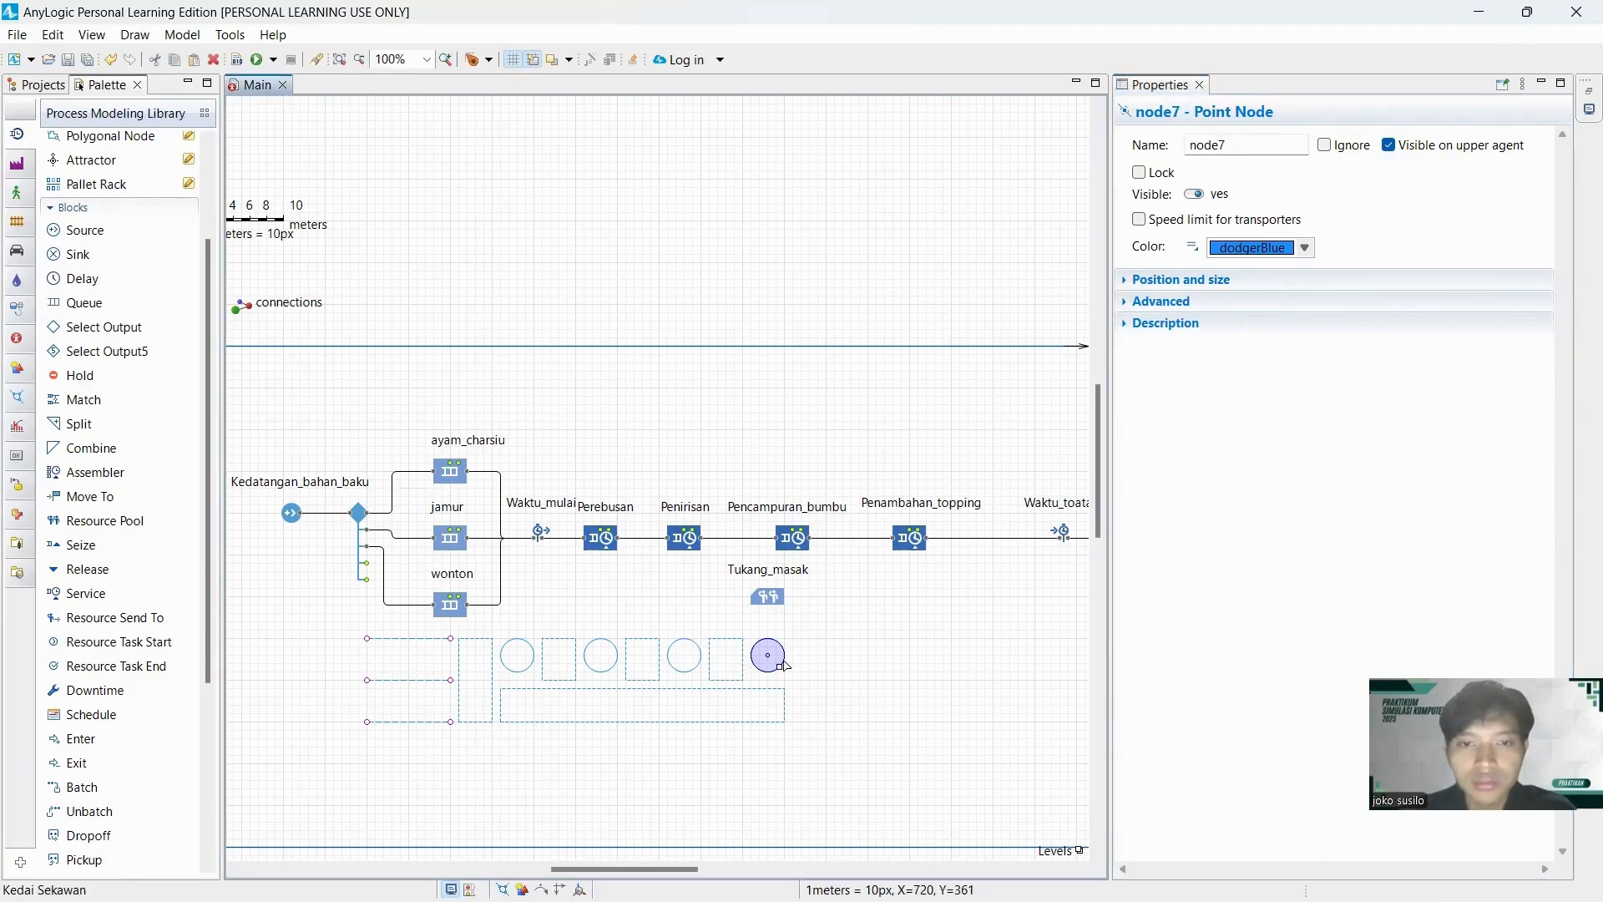
pyautogui.click(741, 668)
pyautogui.click(1262, 147)
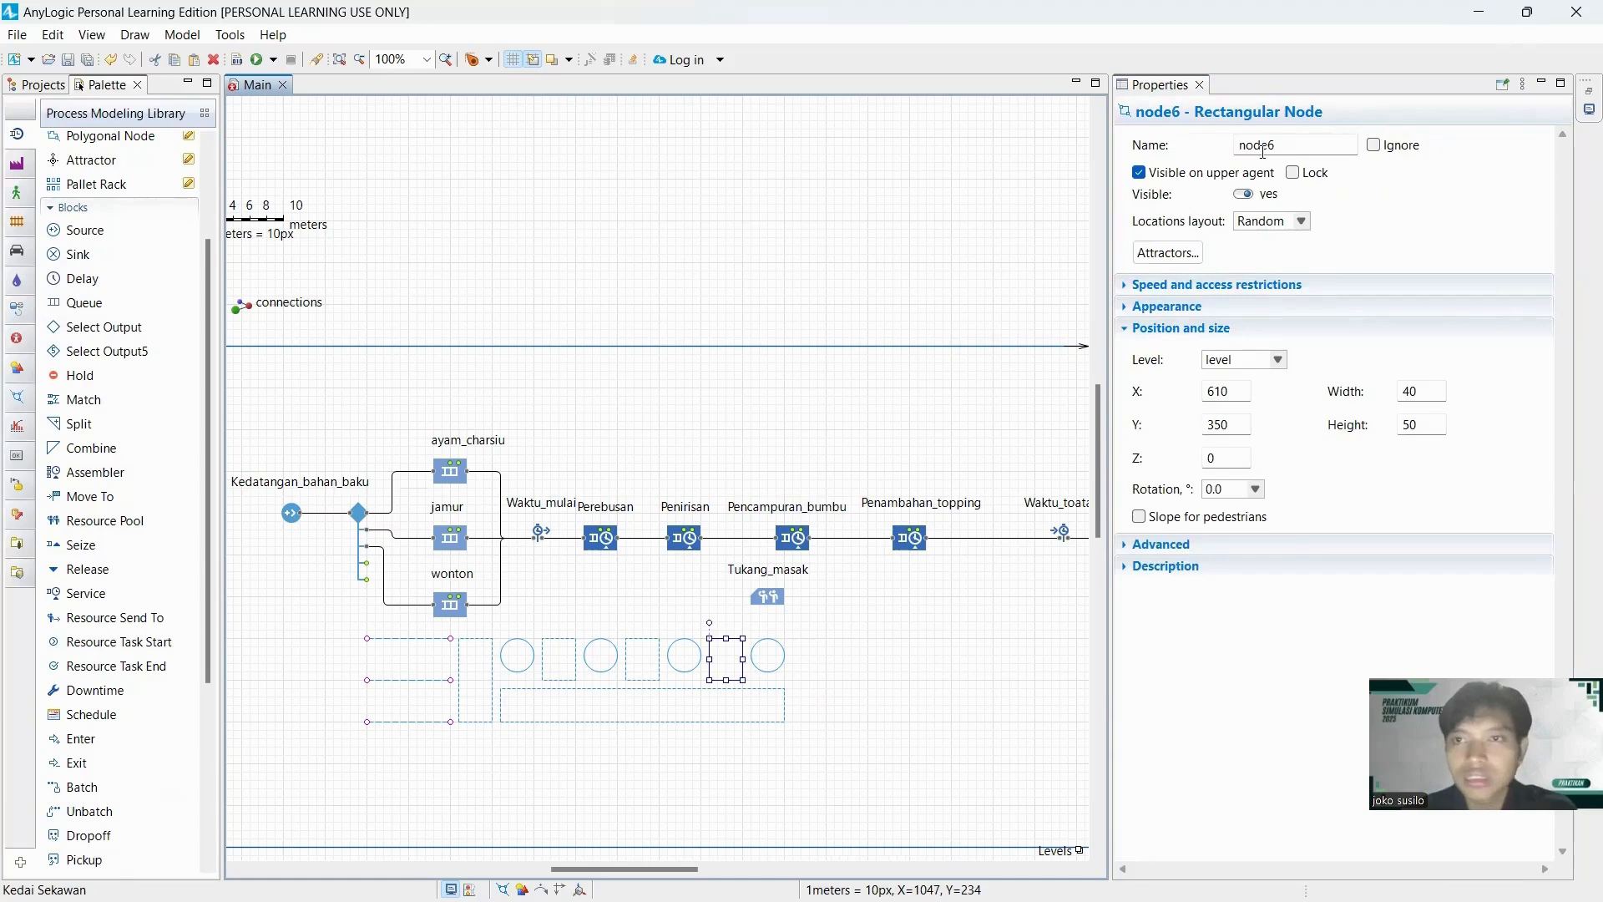
pyautogui.doubleClick(1277, 148)
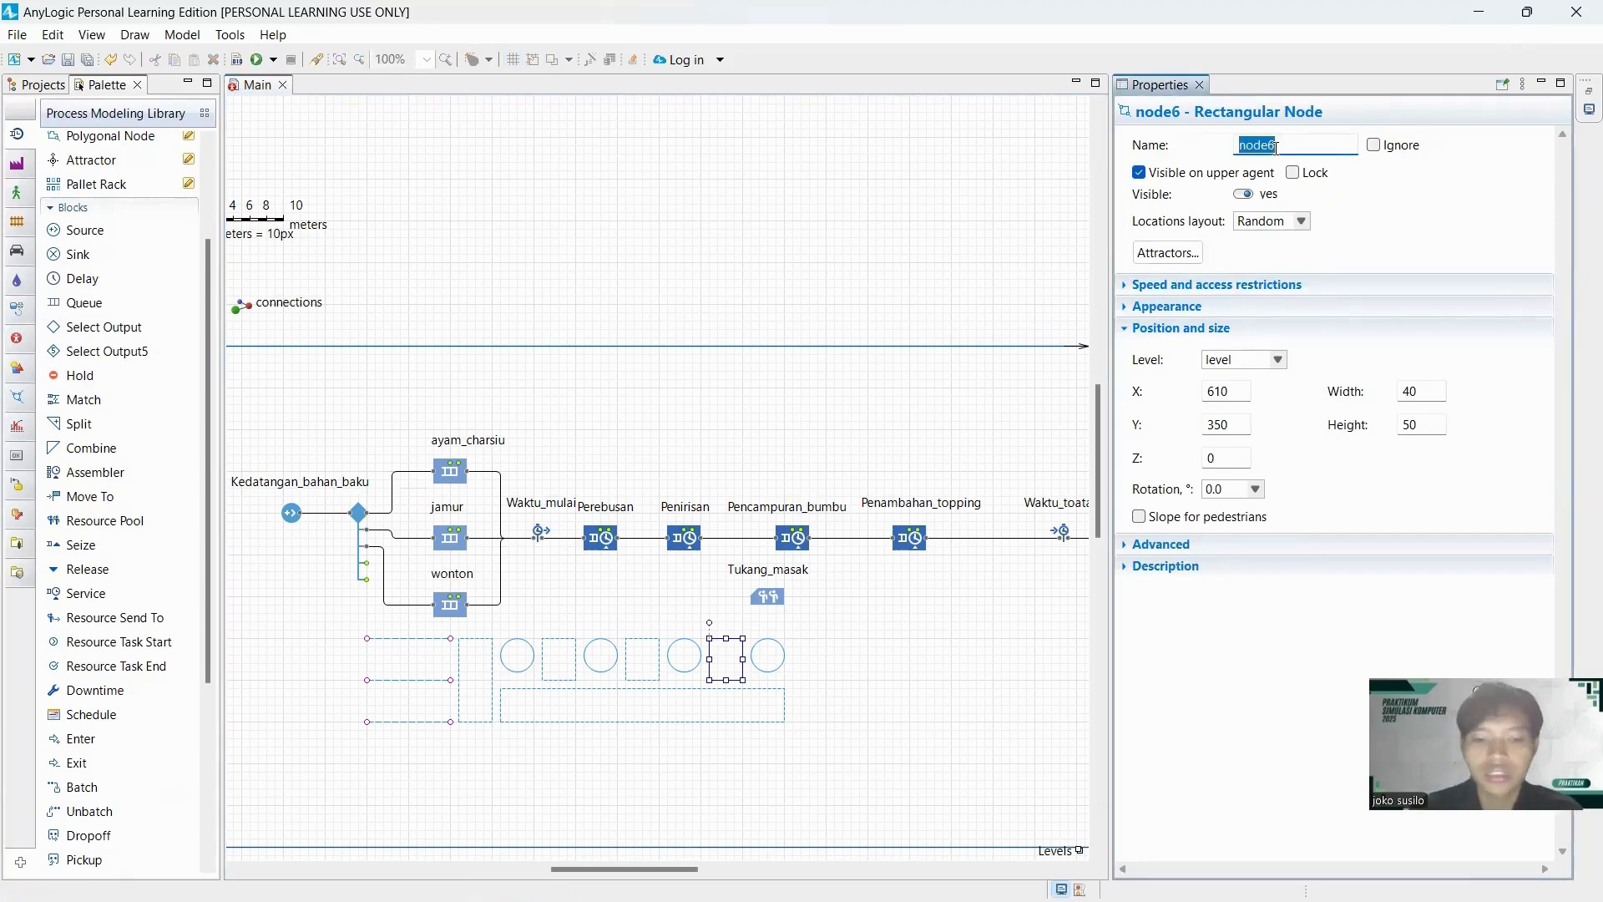
pyautogui.write('antri')
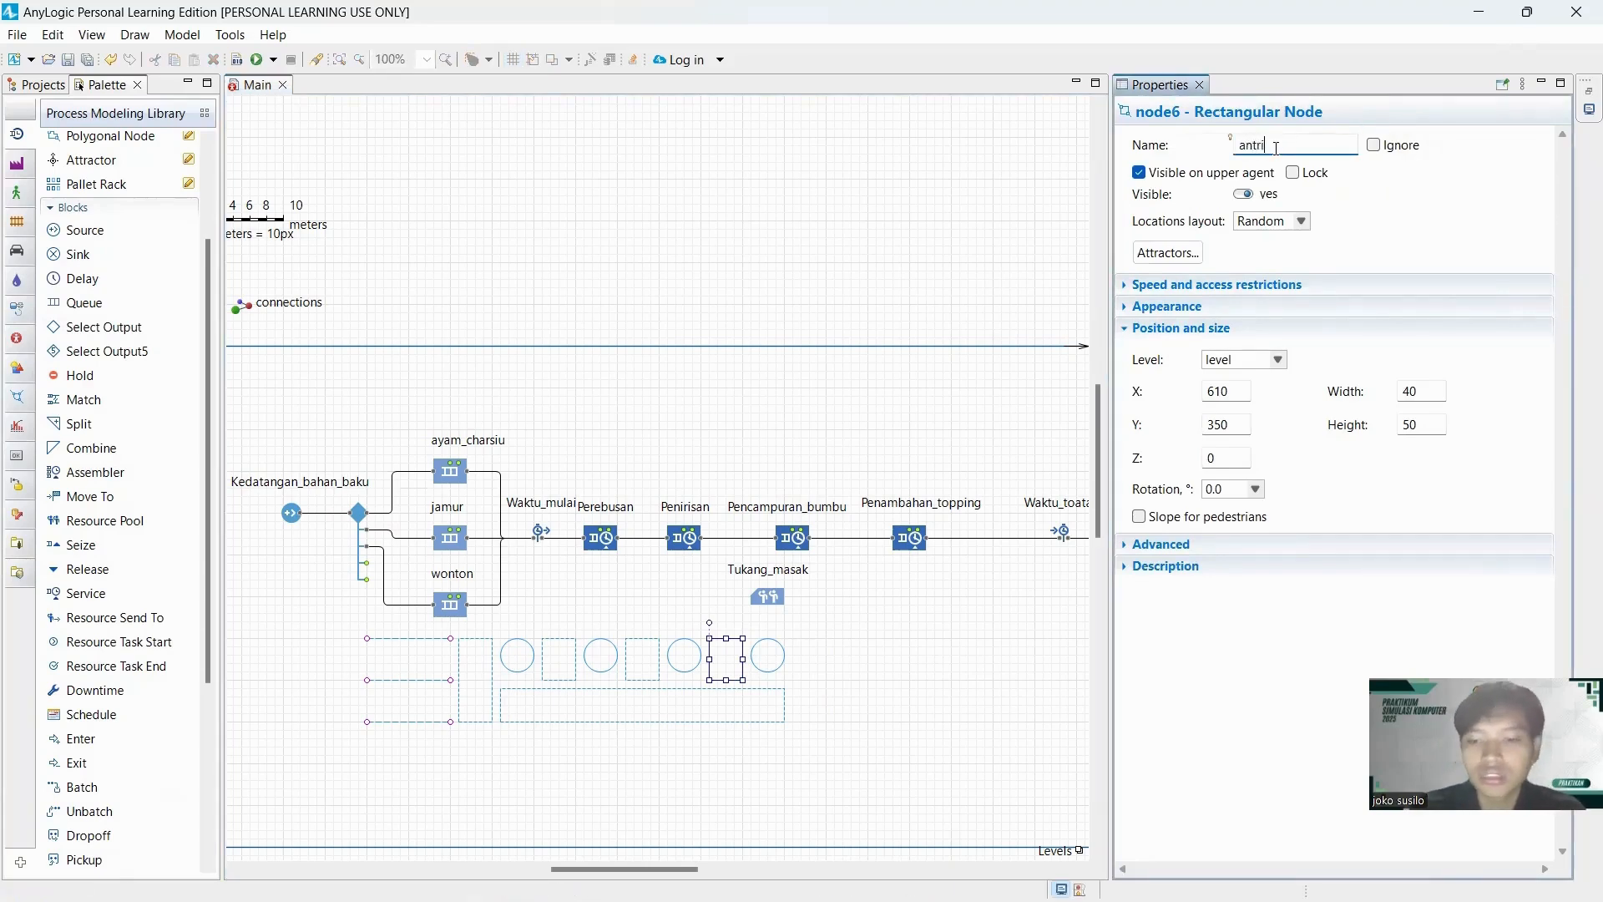
pyautogui.write('_penambahan')
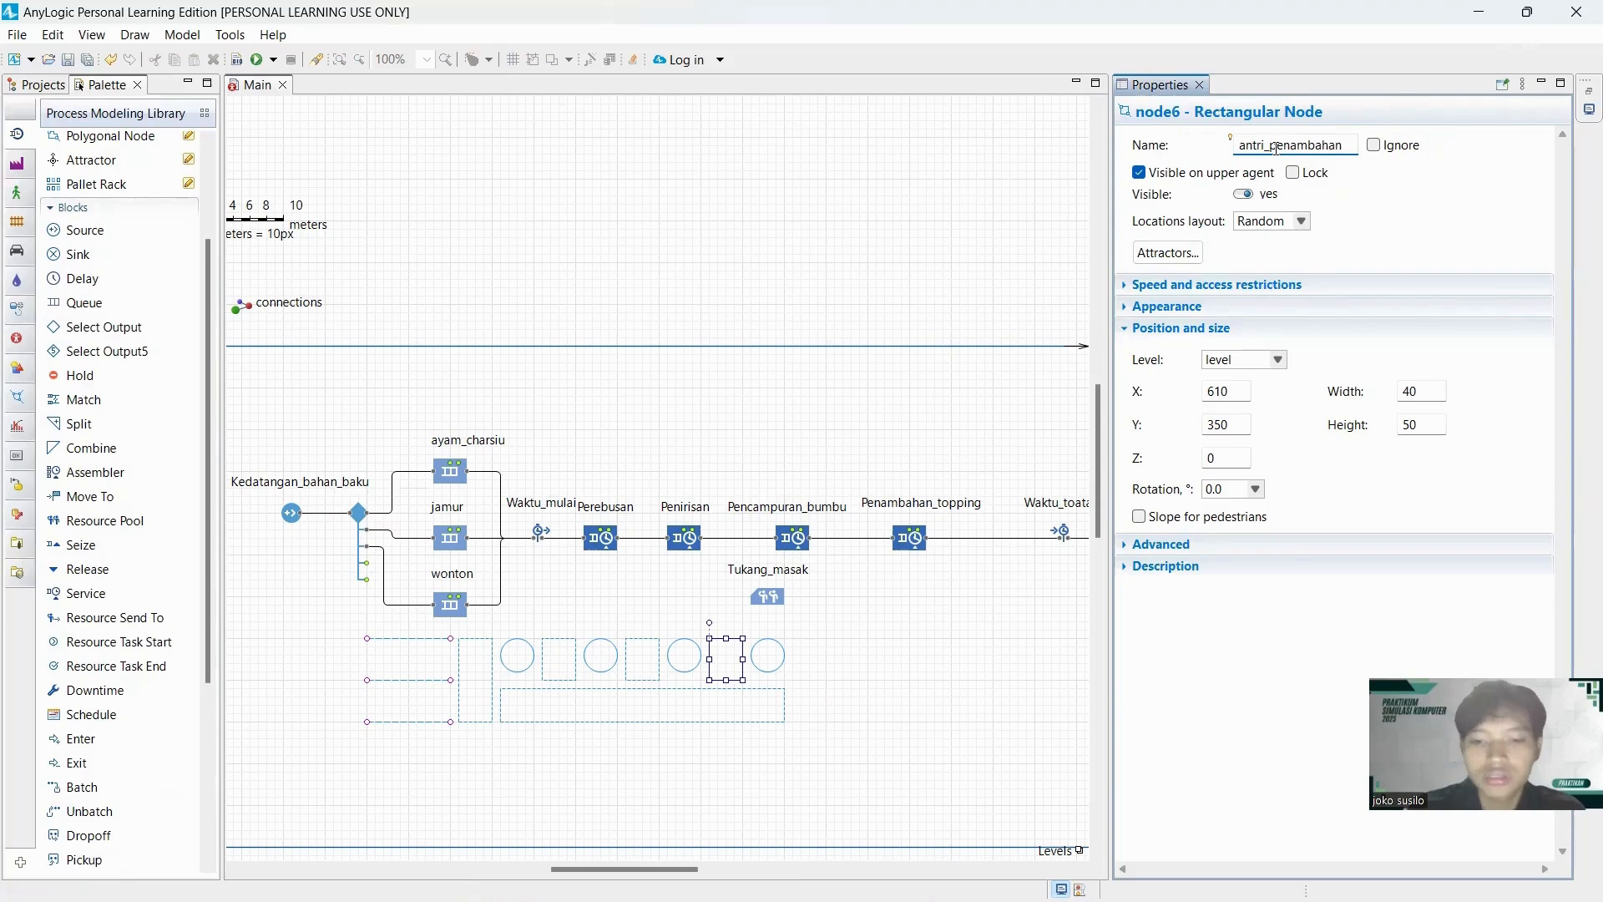
pyautogui.write('_topping')
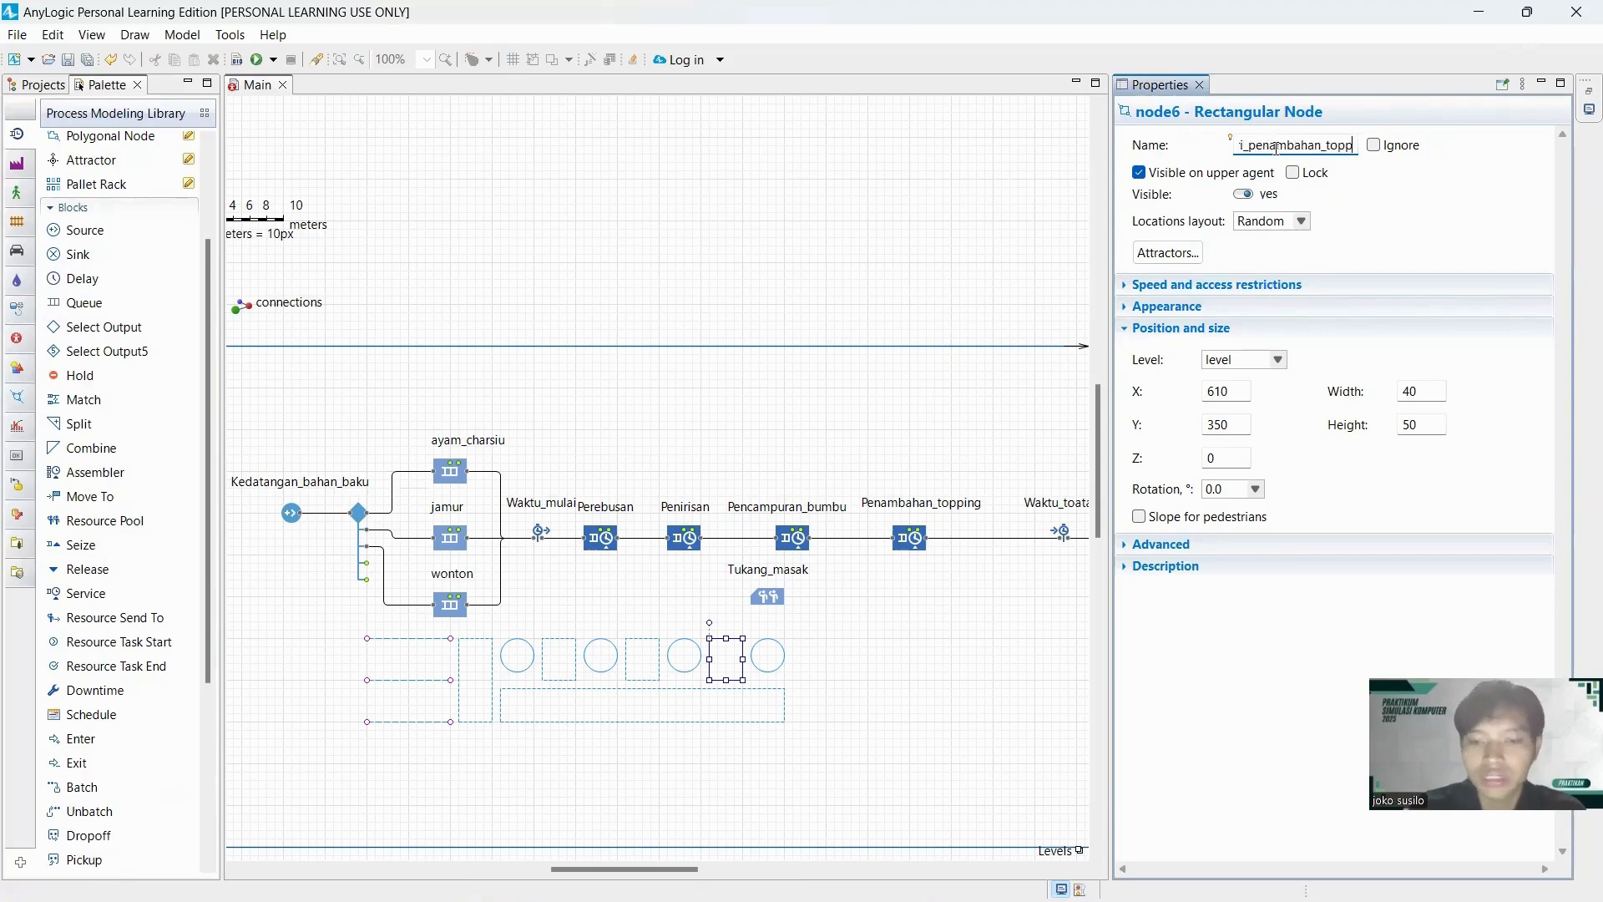
# Rename the fourth circular point node in the row St_penambahan_topping.
pyautogui.click(782, 668)
pyautogui.click(1252, 145)
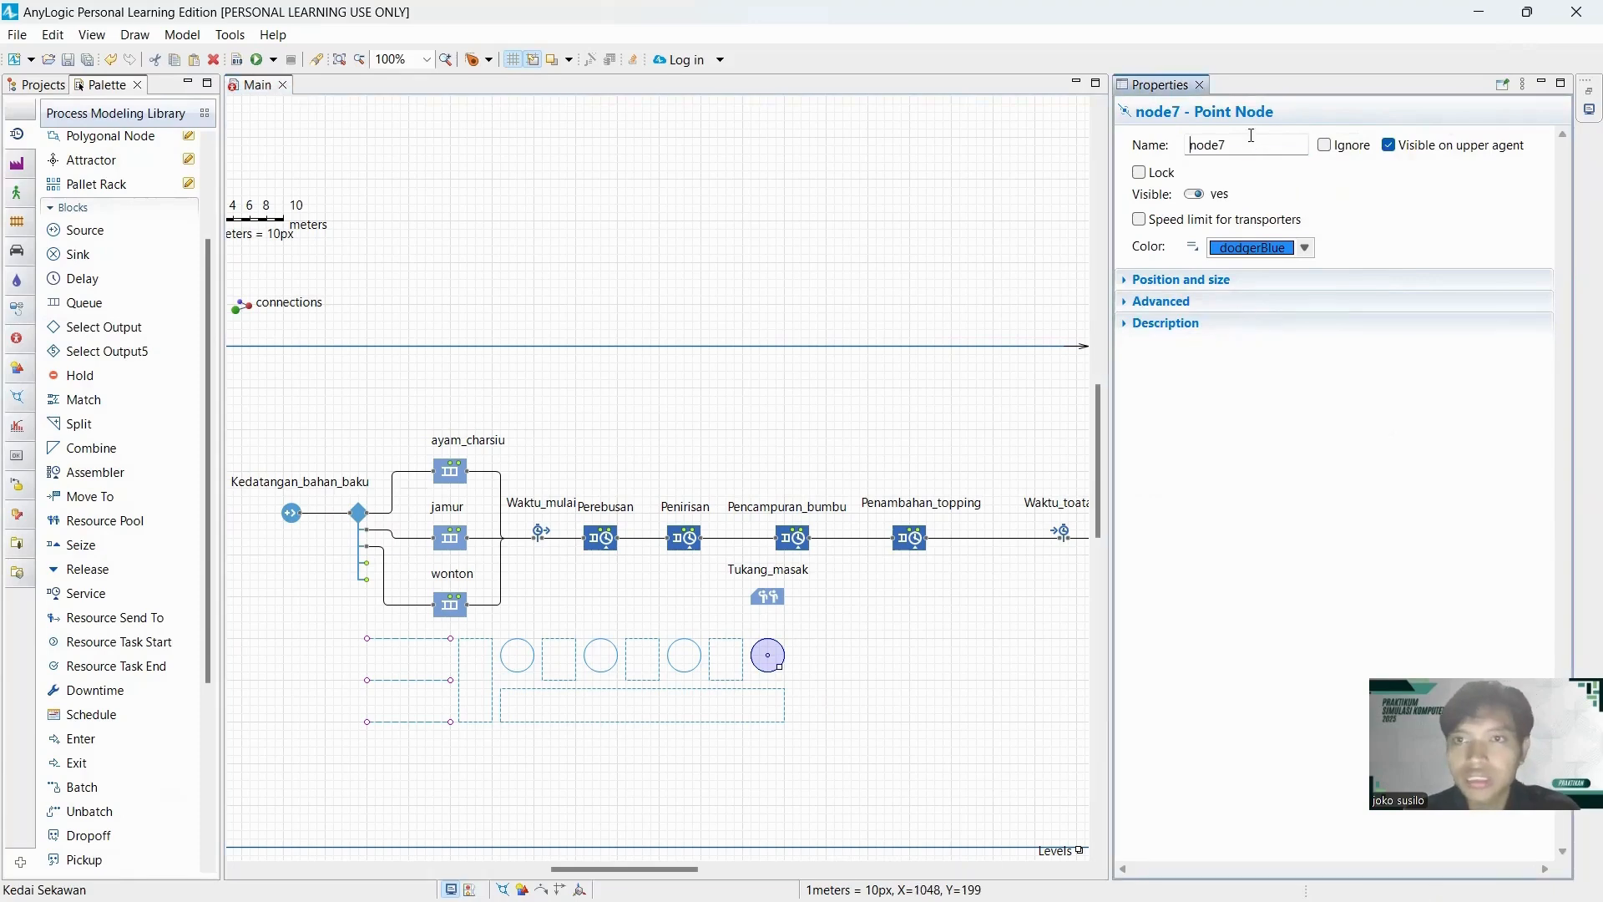
pyautogui.doubleClick(1254, 147)
pyautogui.write('St_penambahan_')
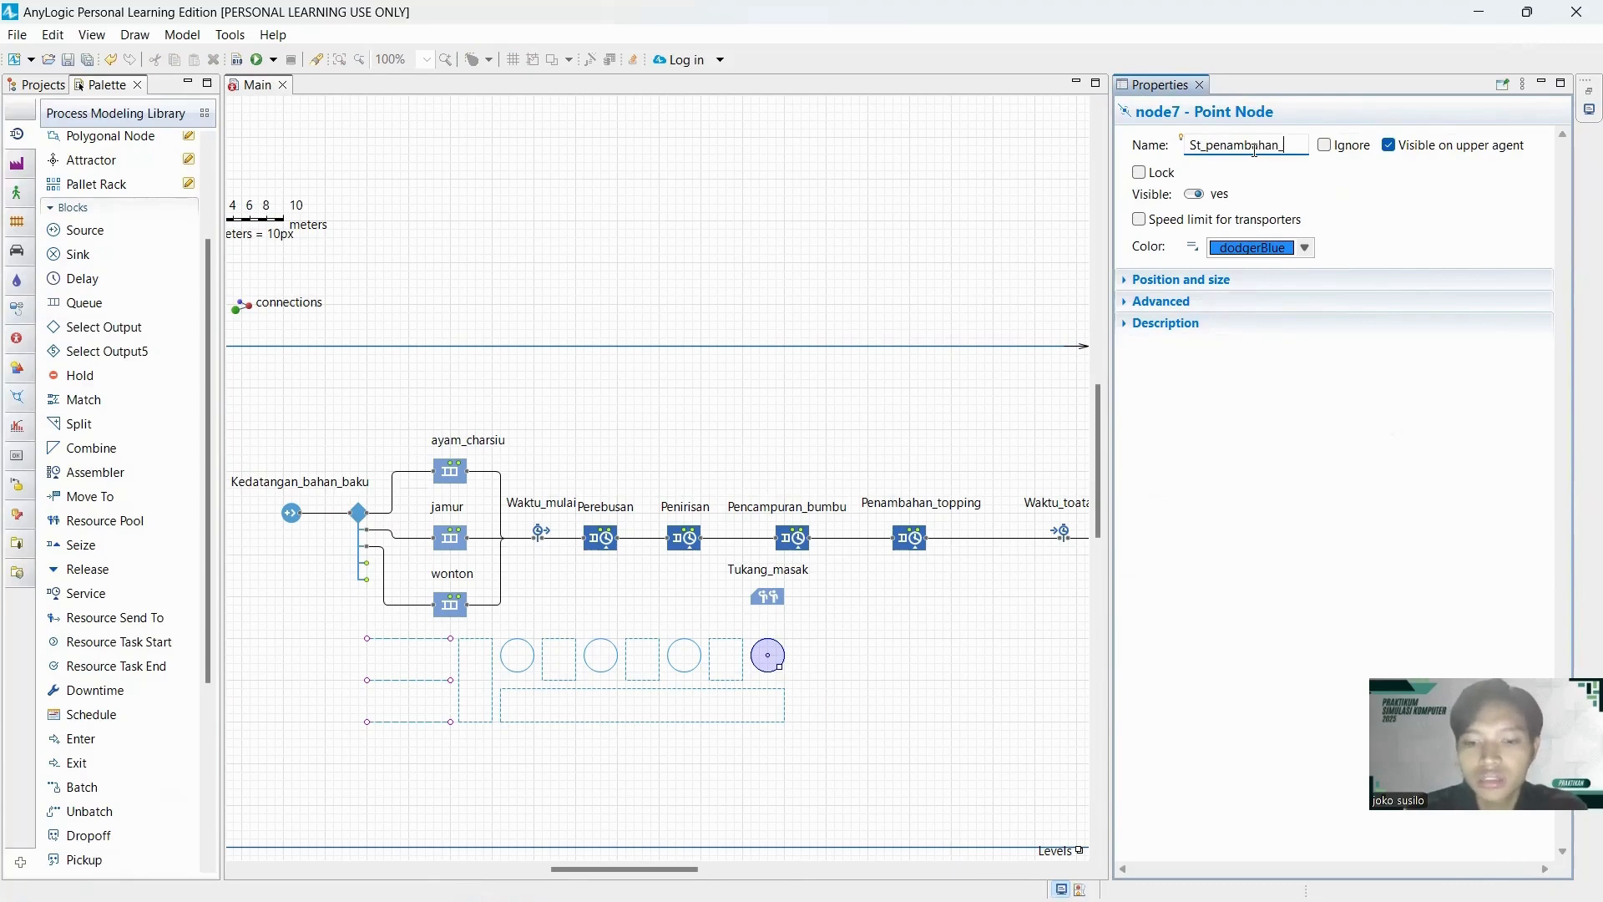
pyautogui.write('pping')
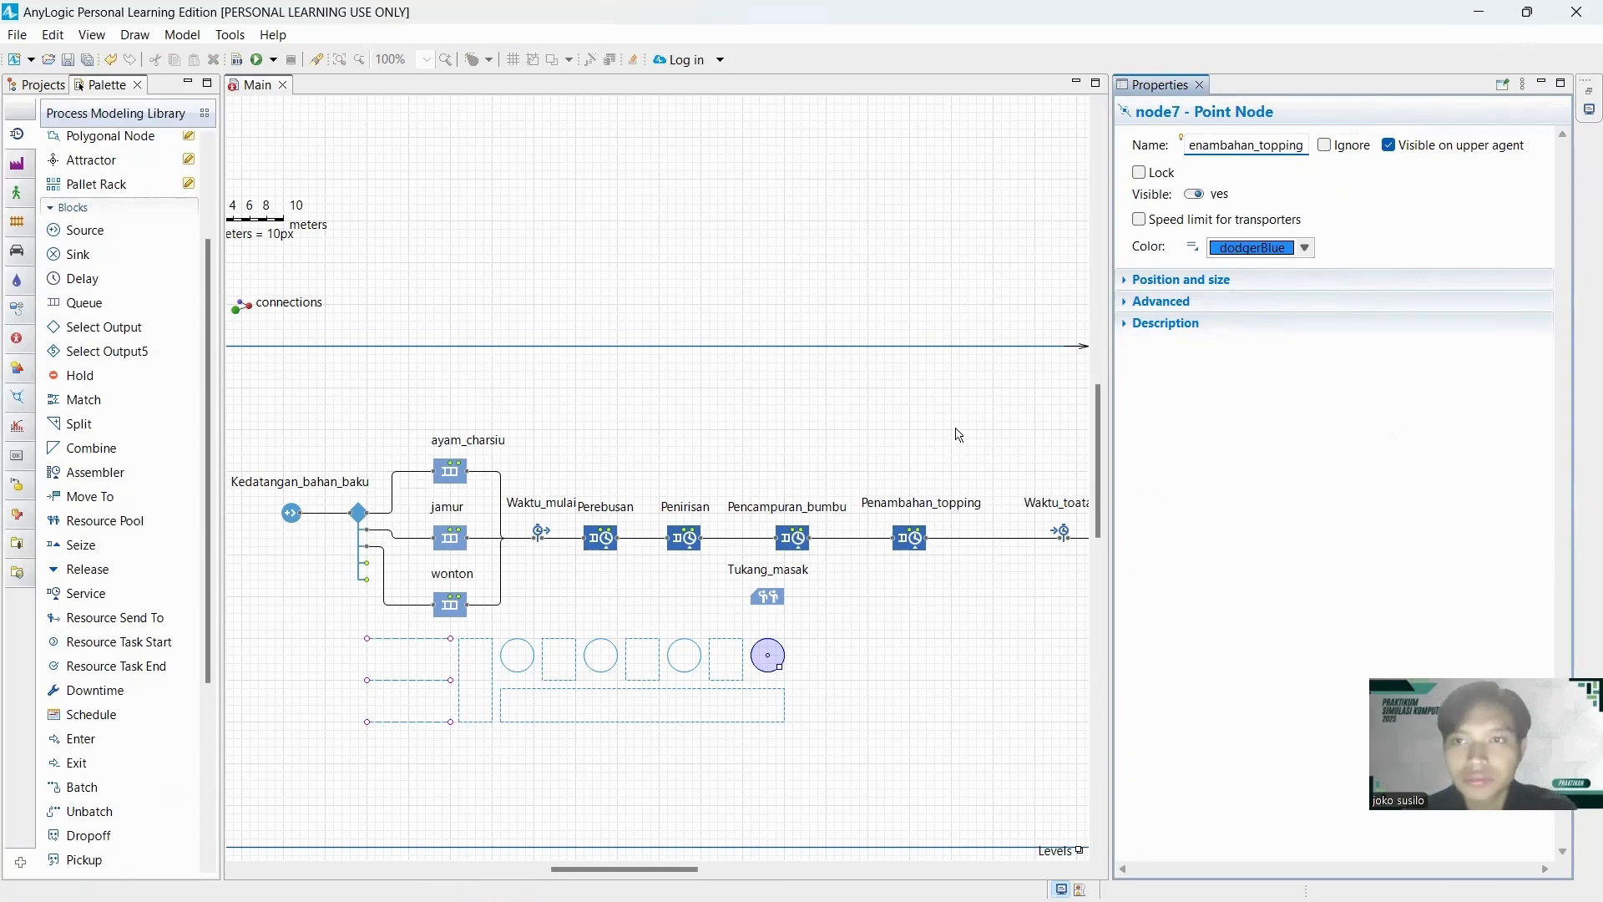
# Rename the long rectangular node below the row of point nodes tempat_operator.
pyautogui.click(782, 723)
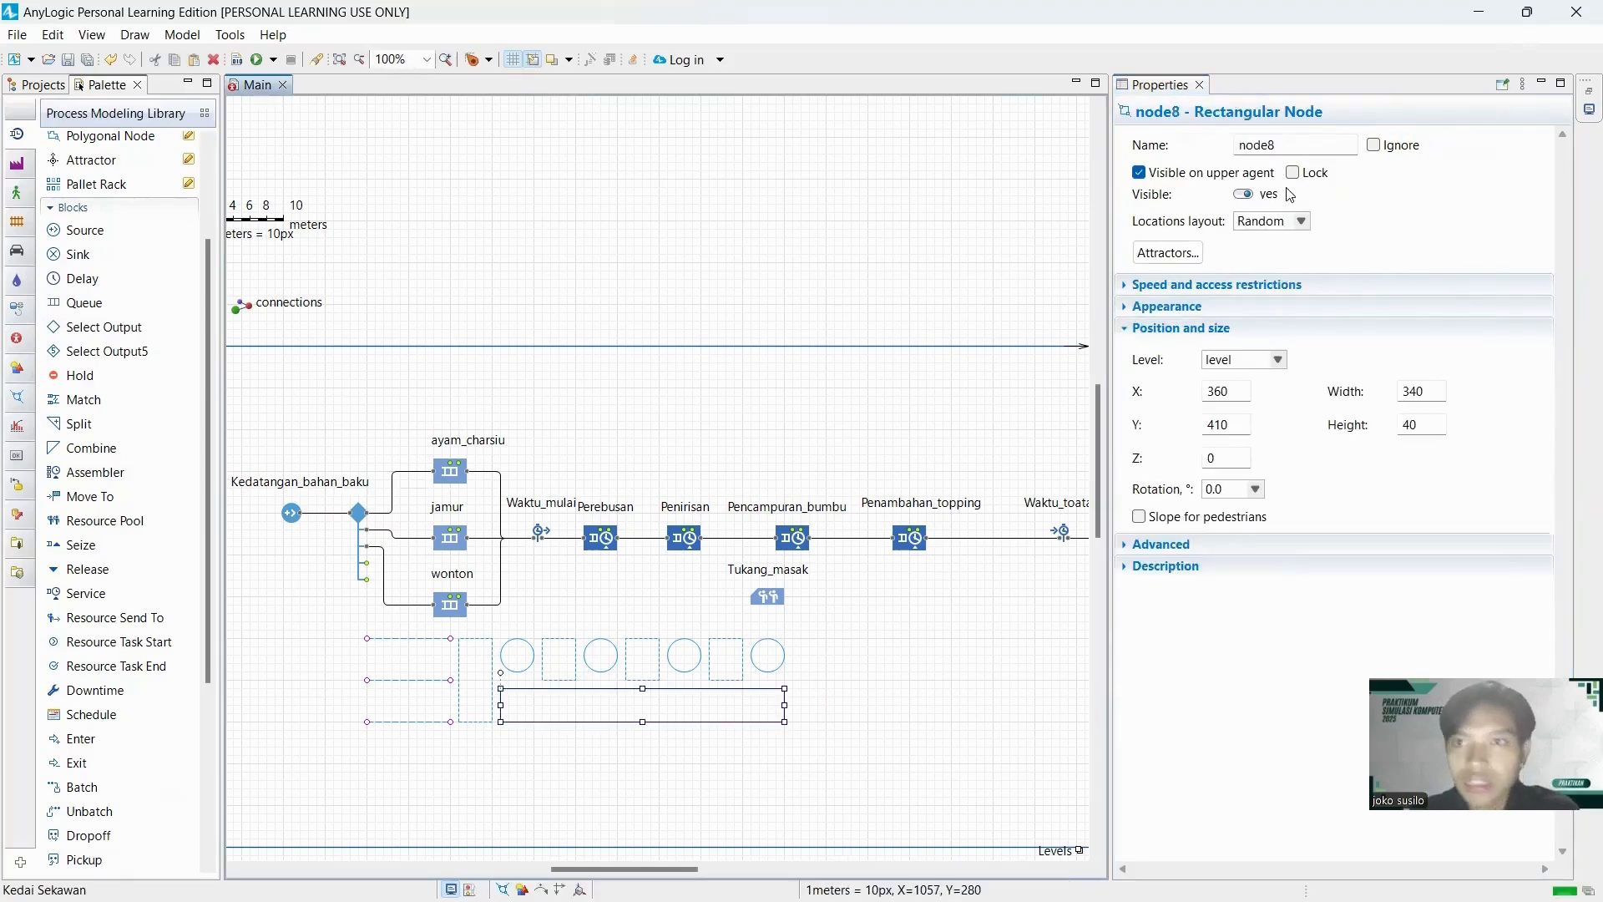
pyautogui.doubleClick(1291, 147)
pyautogui.write('operator')
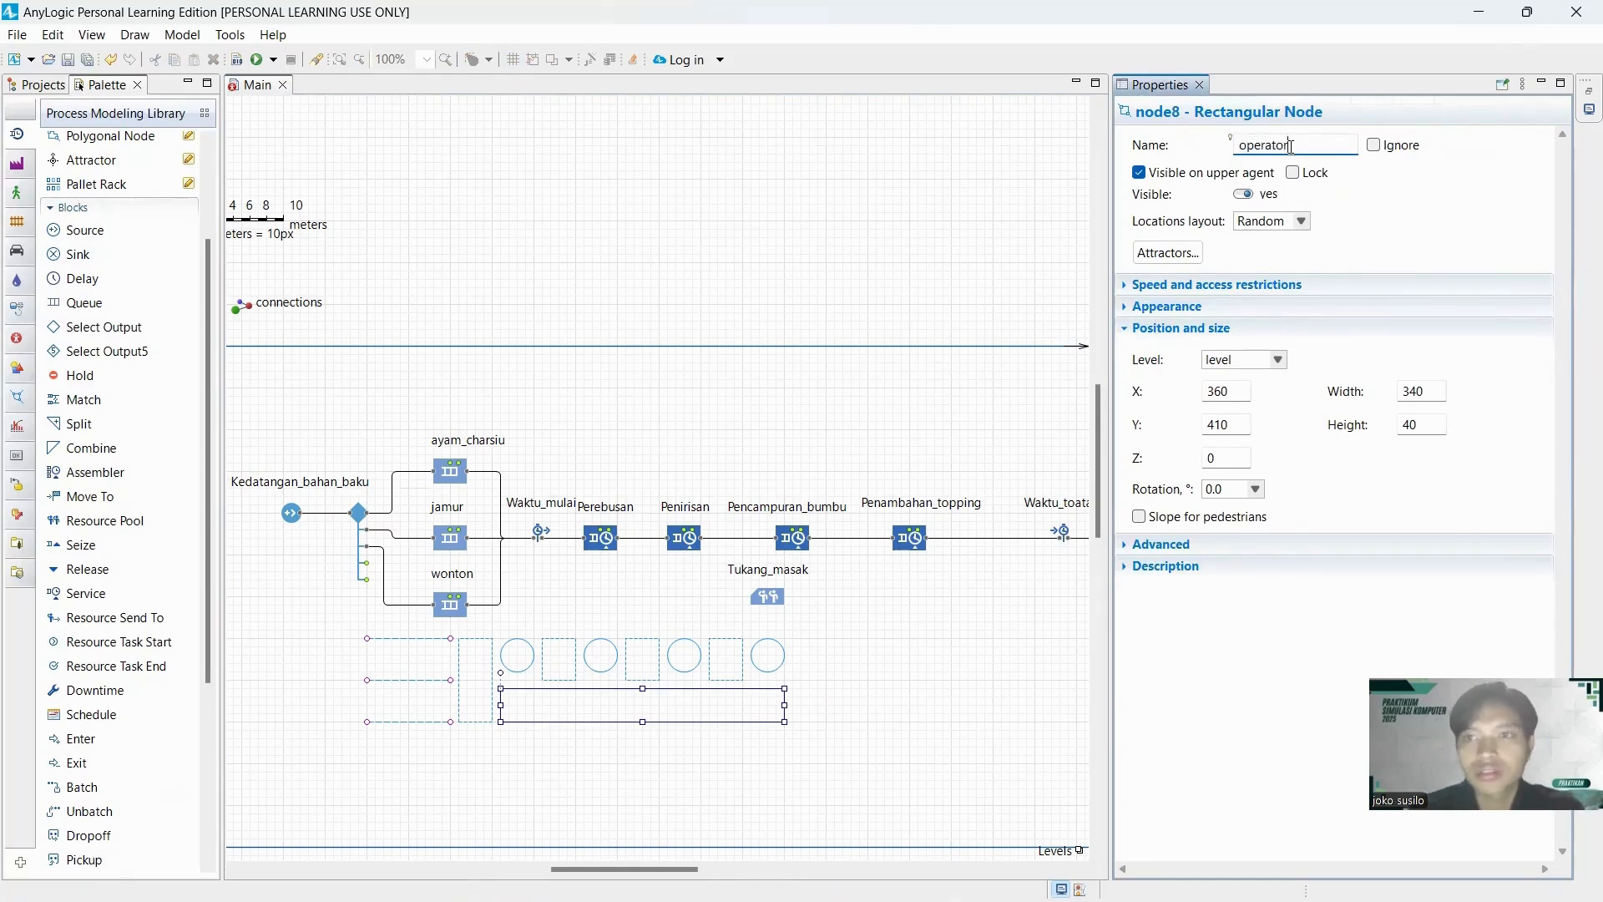
pyautogui.write('Tempat_')
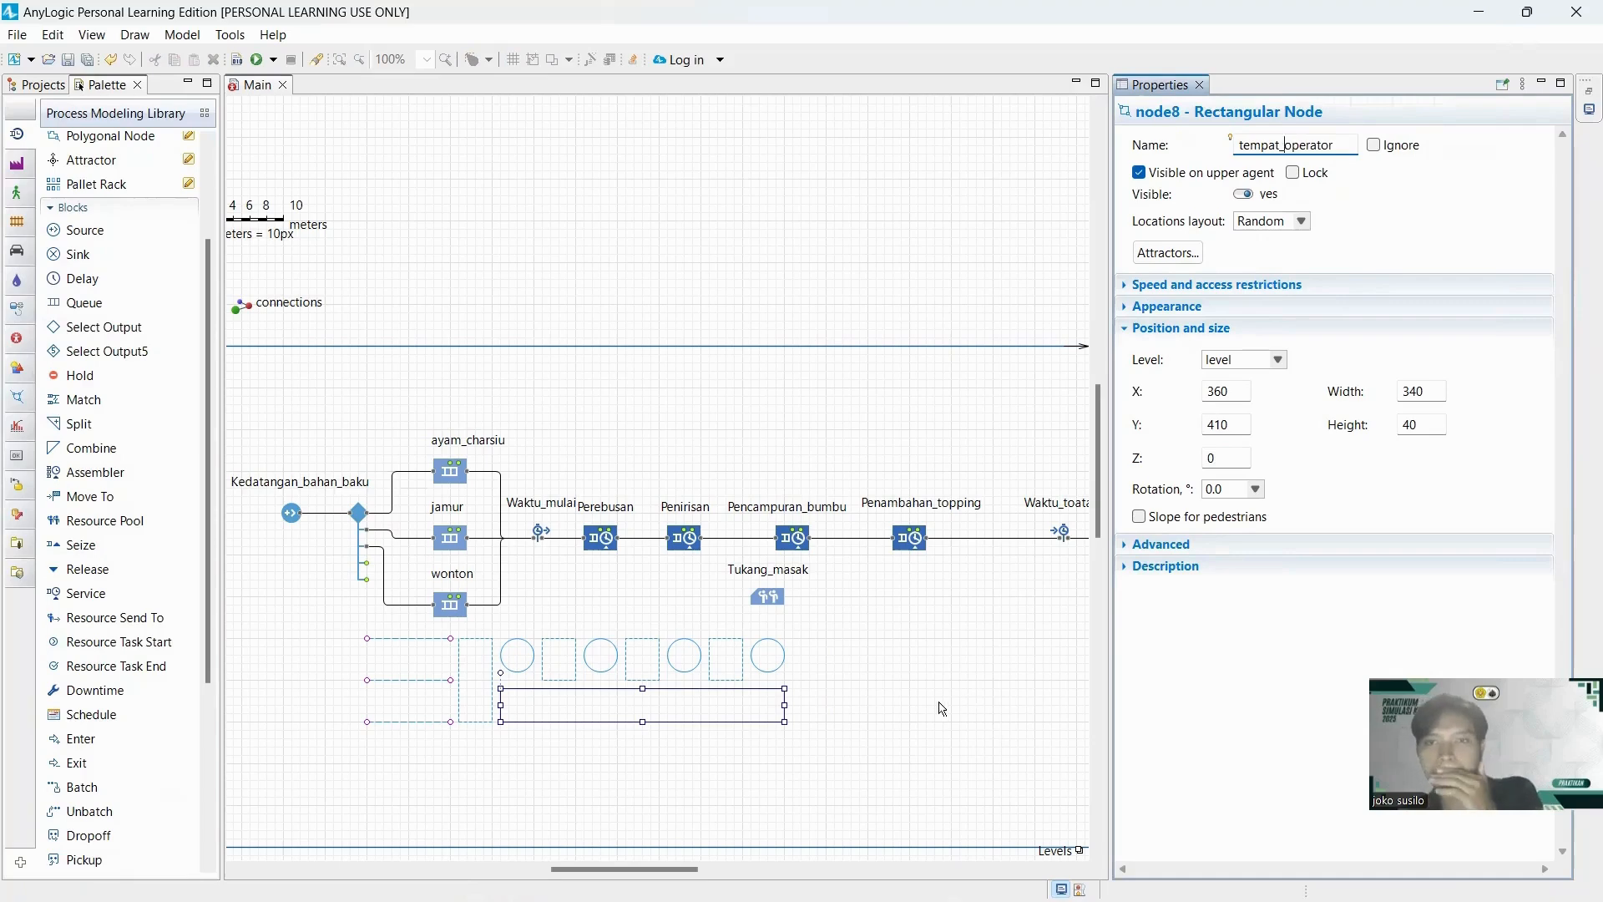
pyautogui.click(881, 680)
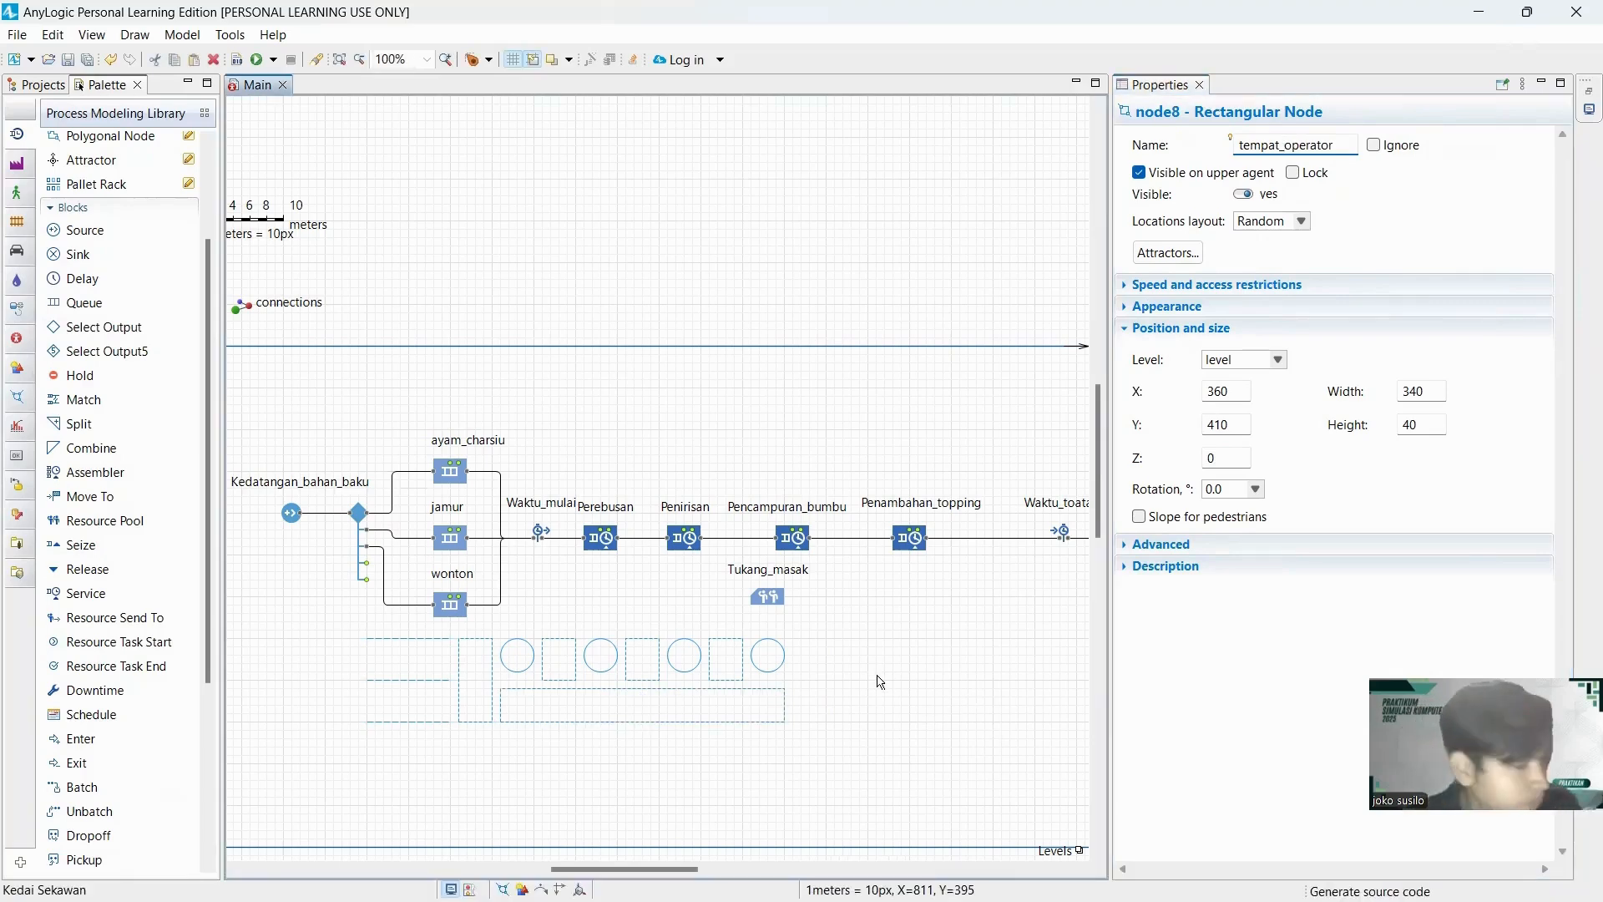
pyautogui.click(831, 664)
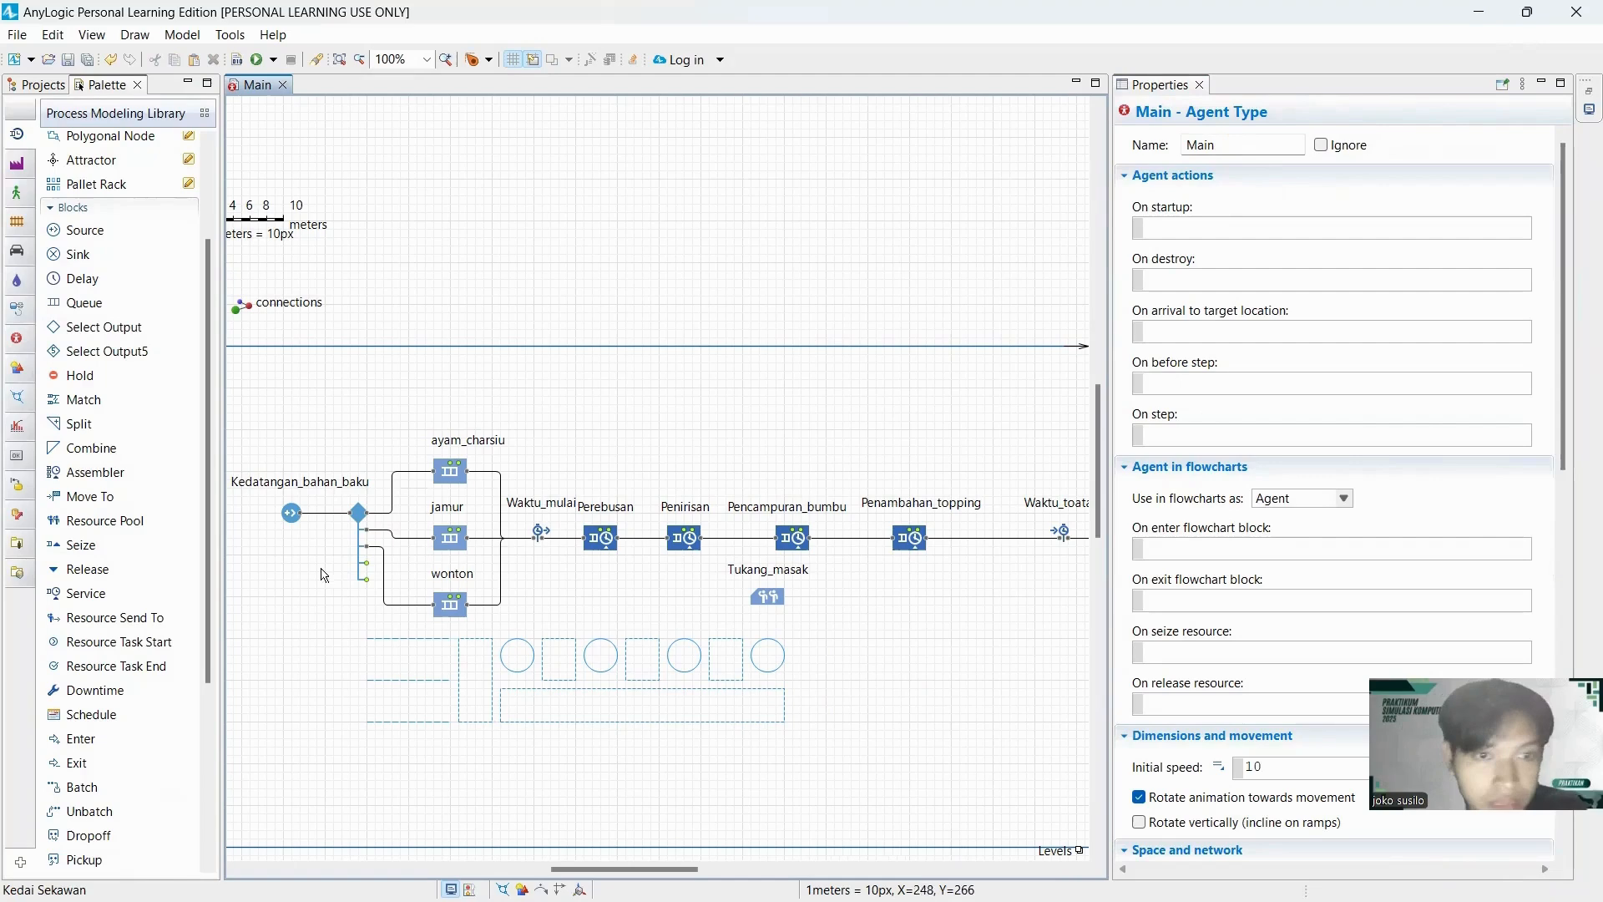
# Set the agent location of the ayam_charsiu queue to antri_ayam_charsiu and review its remaining properties.
pyautogui.click(456, 481)
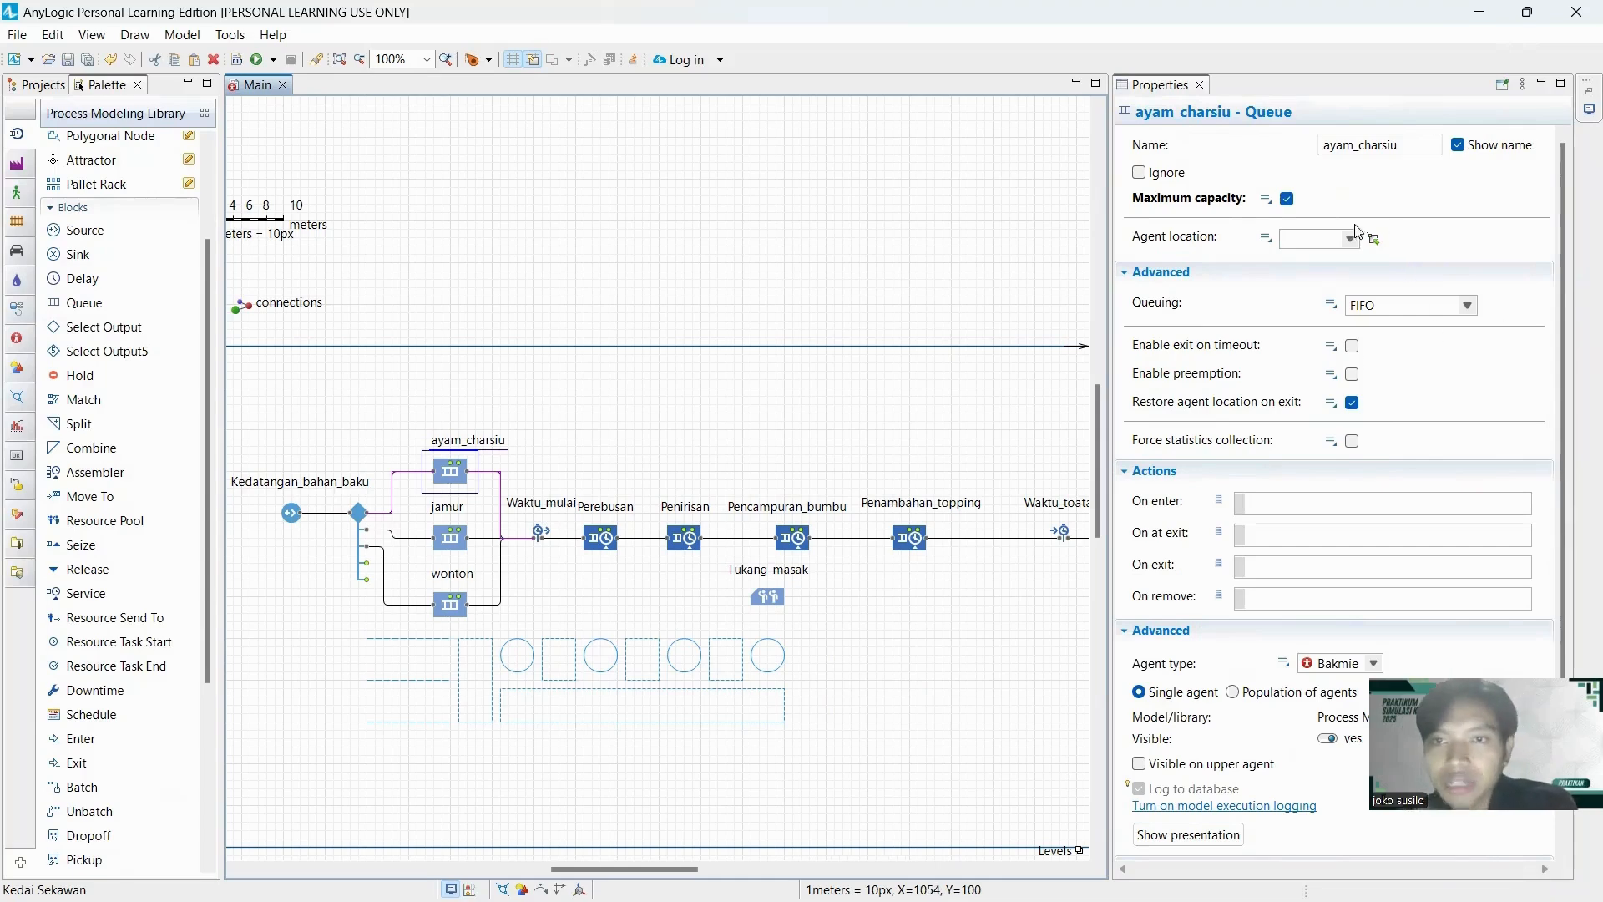
pyautogui.click(1350, 239)
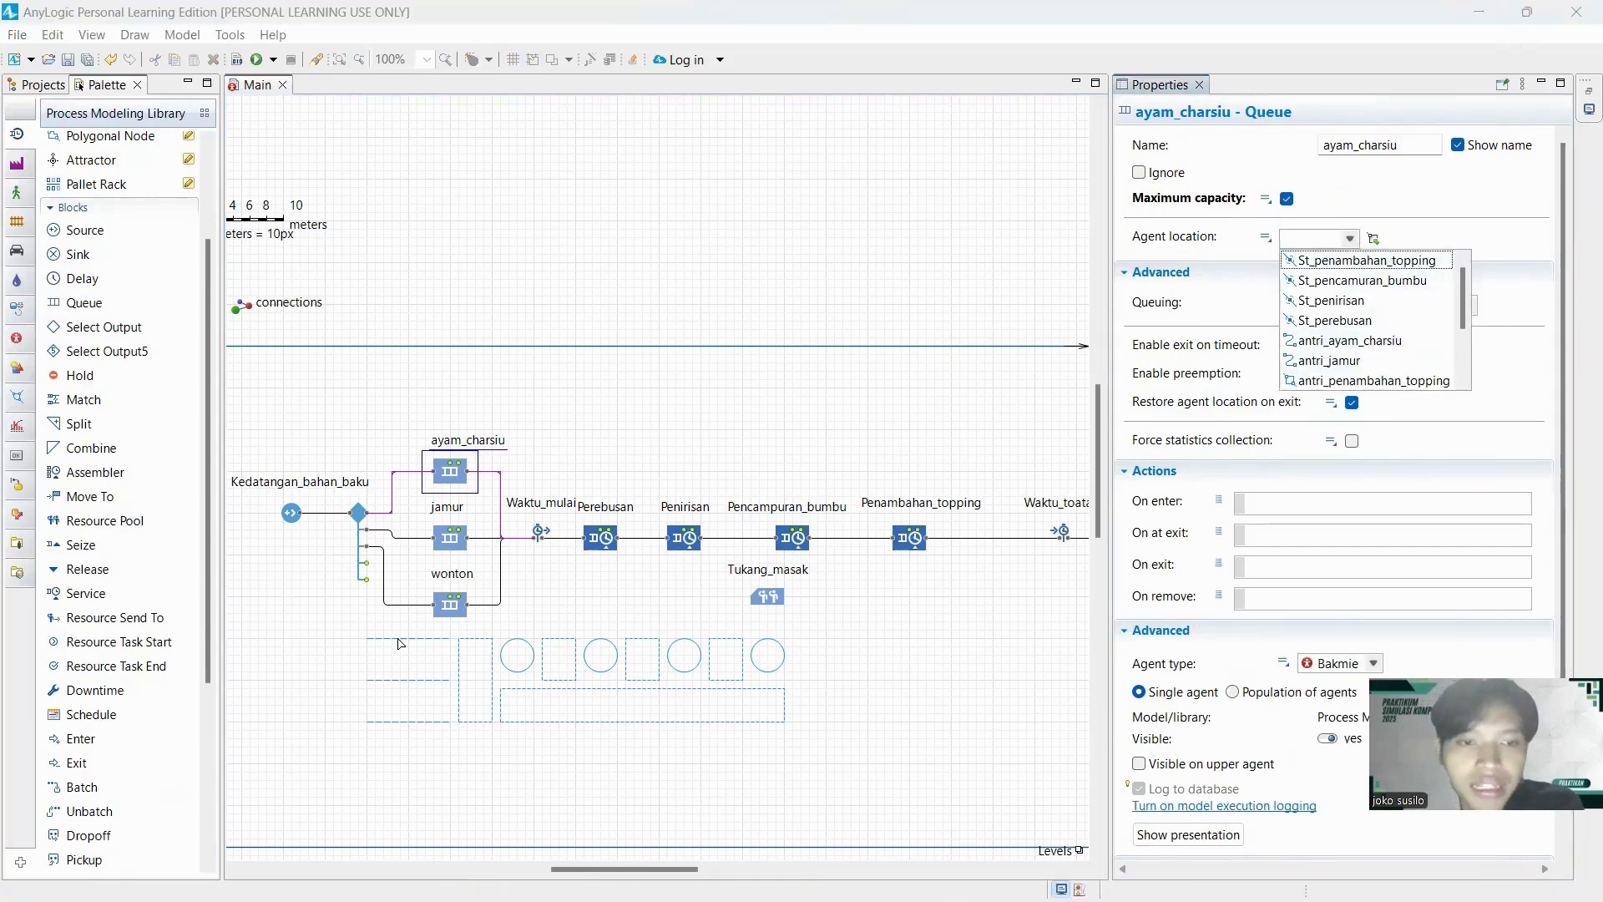
pyautogui.click(1362, 342)
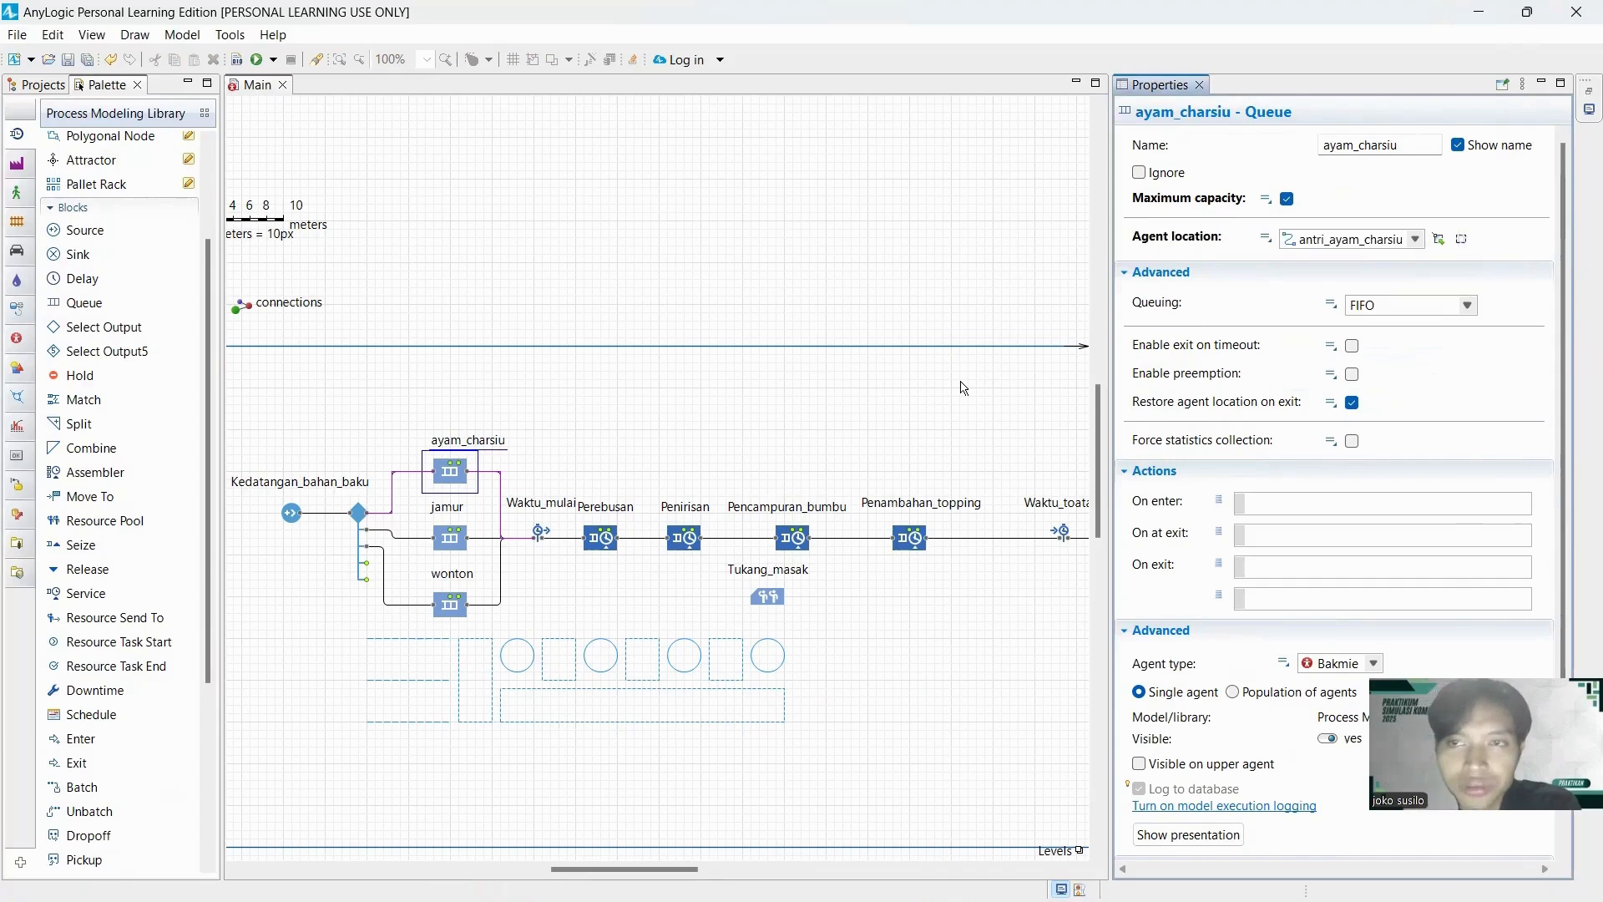
pyautogui.scroll(-1, 1317, 371)
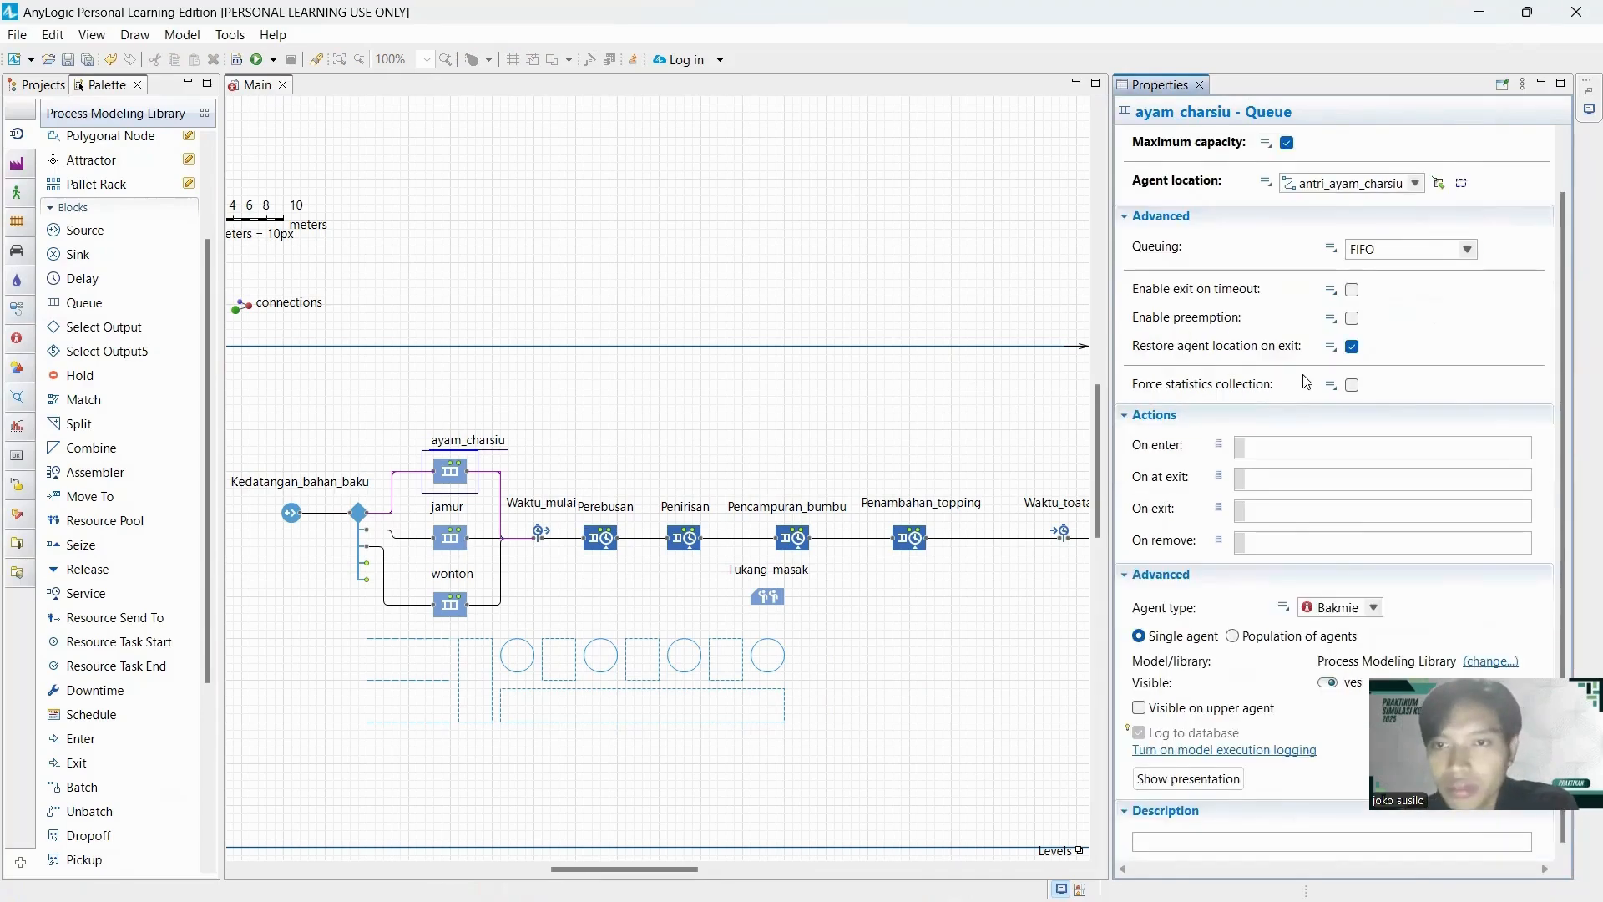
pyautogui.scroll(1, 1369, 377)
pyautogui.scroll(-1, 1376, 386)
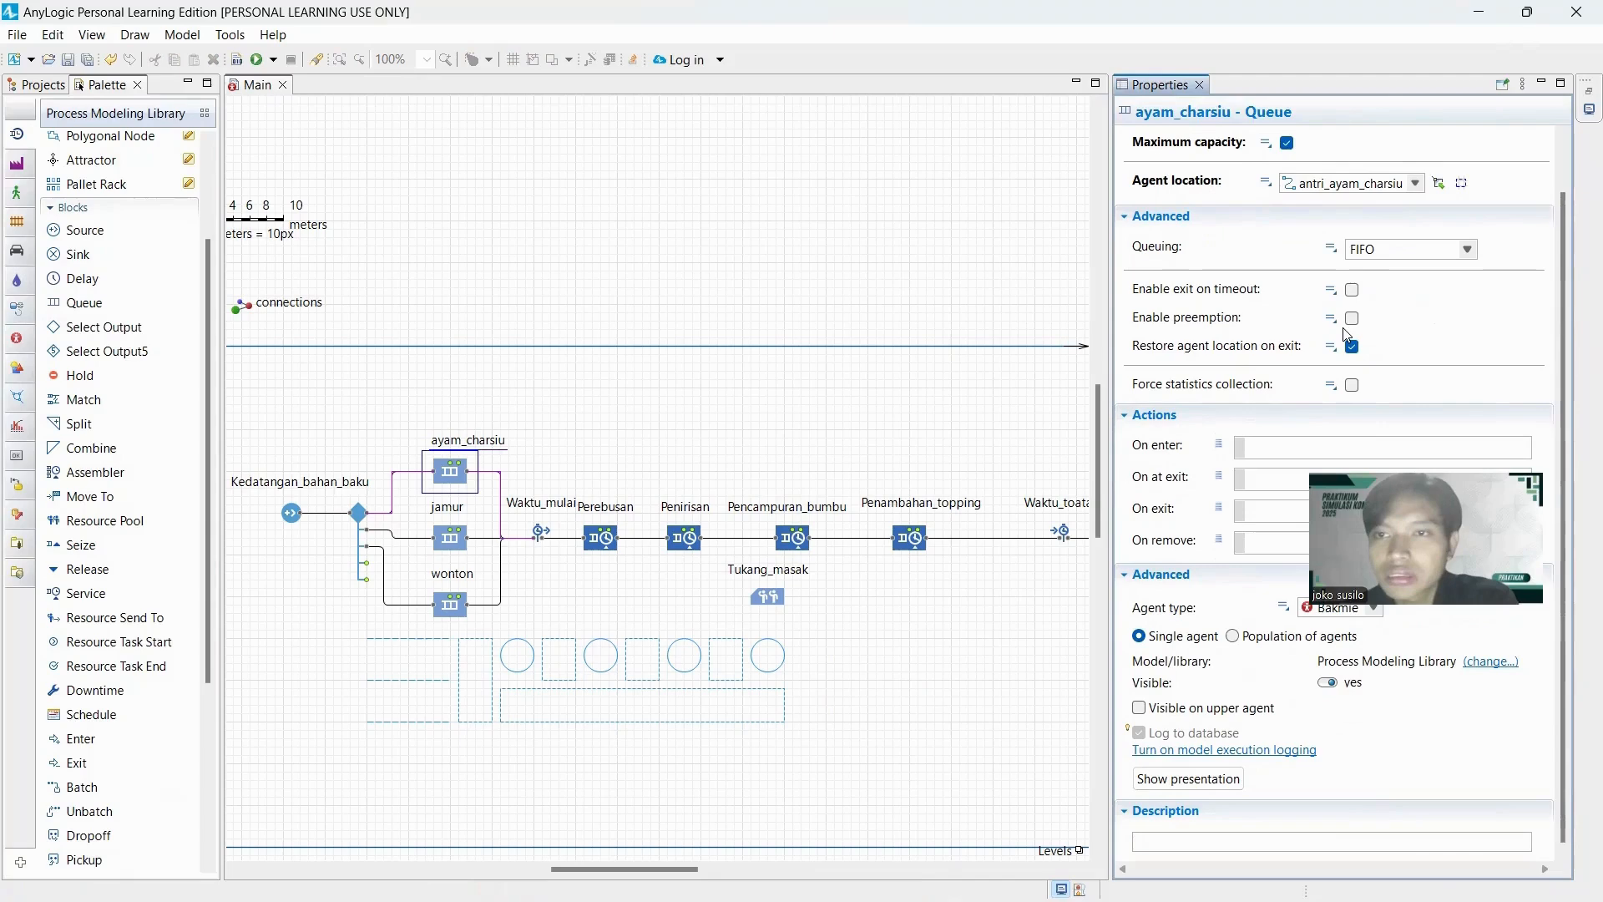
pyautogui.scroll(1, 1360, 321)
pyautogui.scroll(-1, 1236, 393)
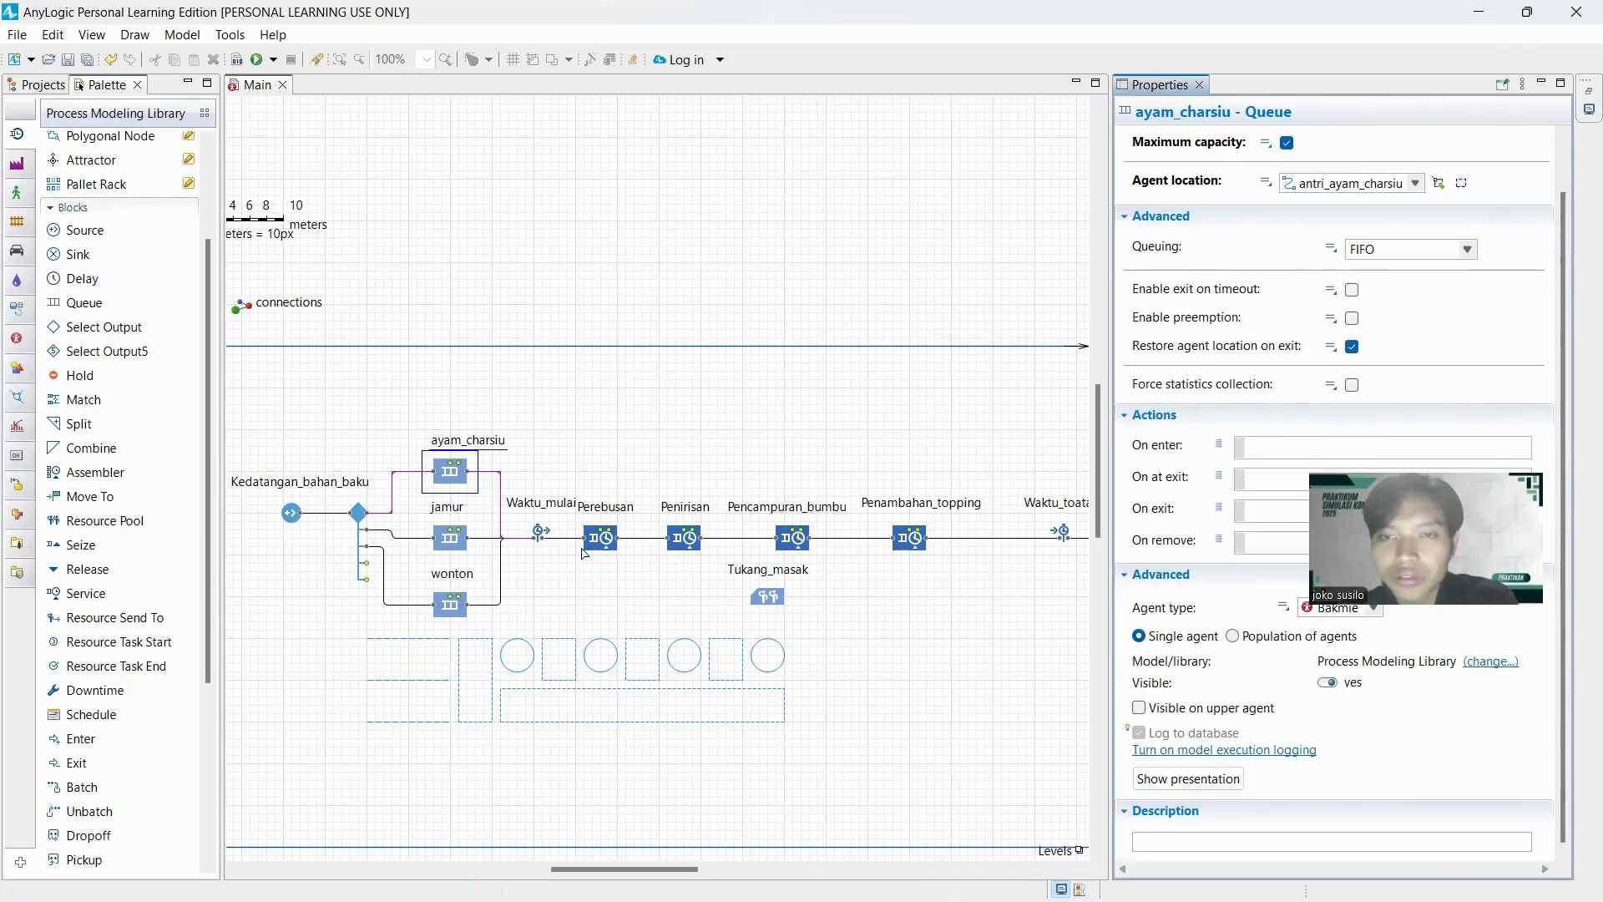
# Enable maximum capacity for the jamur queue and set its agent location to antri_jamur.
pyautogui.click(447, 544)
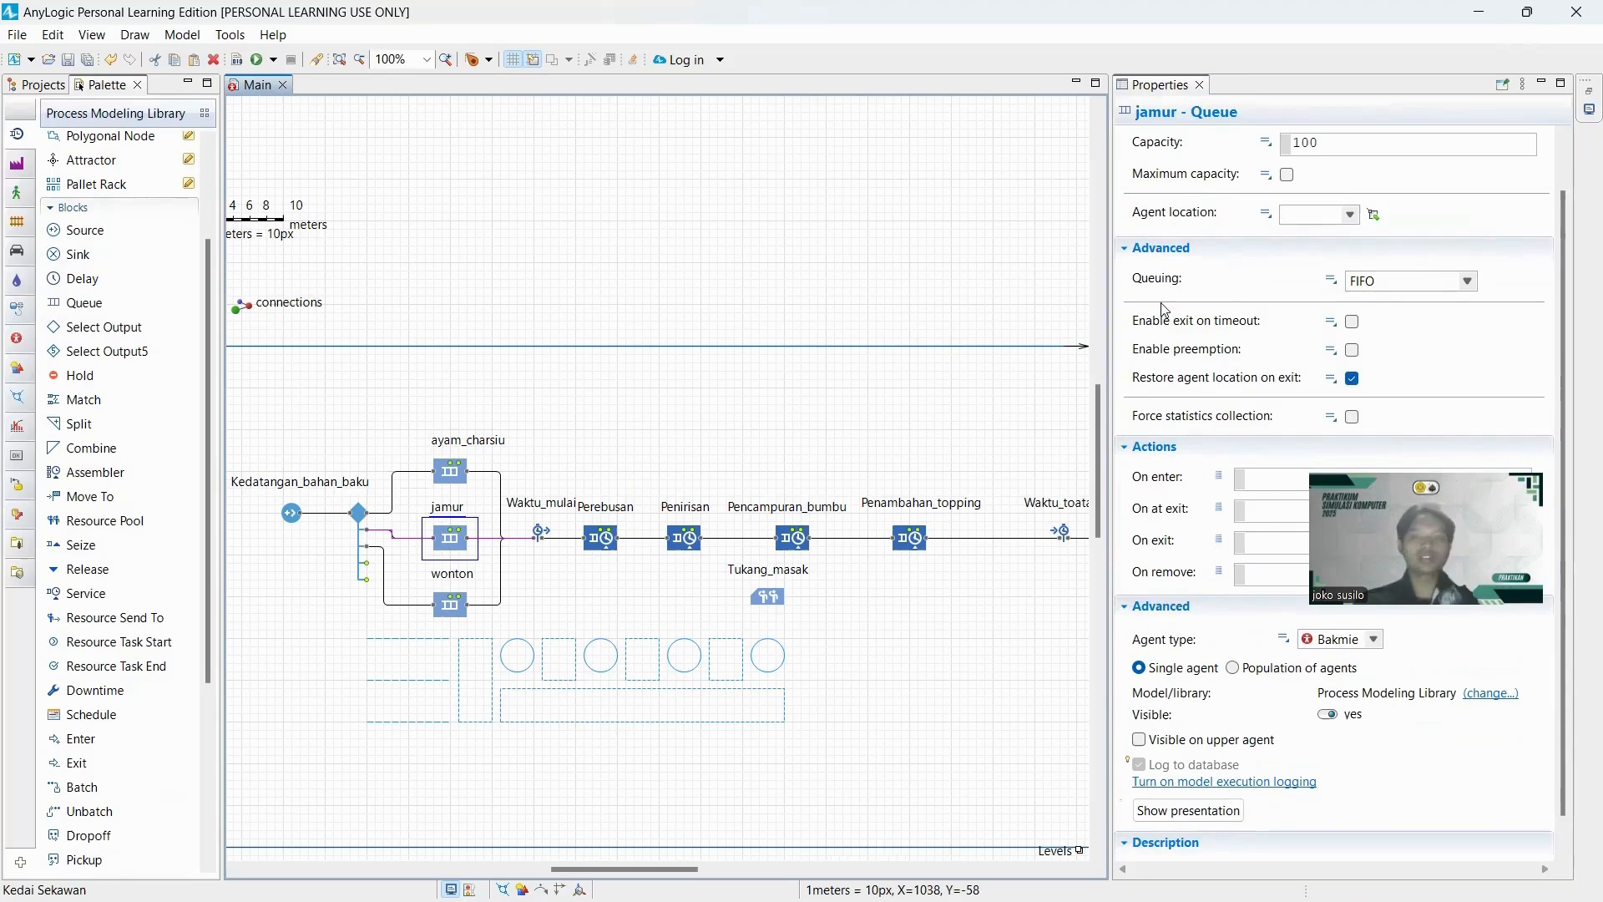
pyautogui.click(1286, 174)
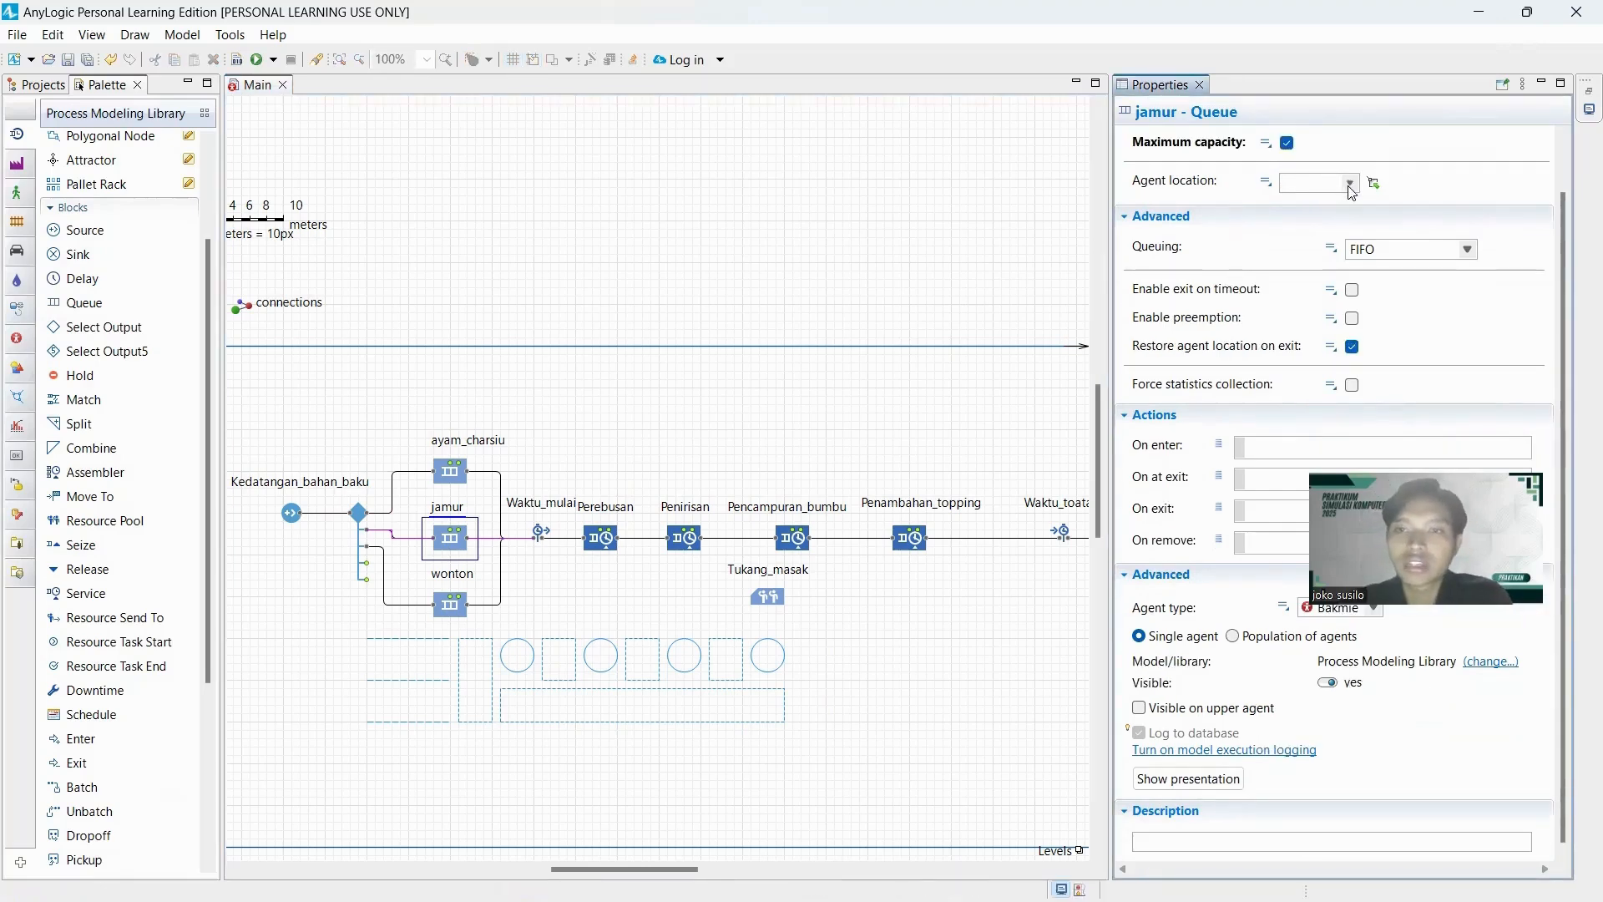
pyautogui.click(1349, 183)
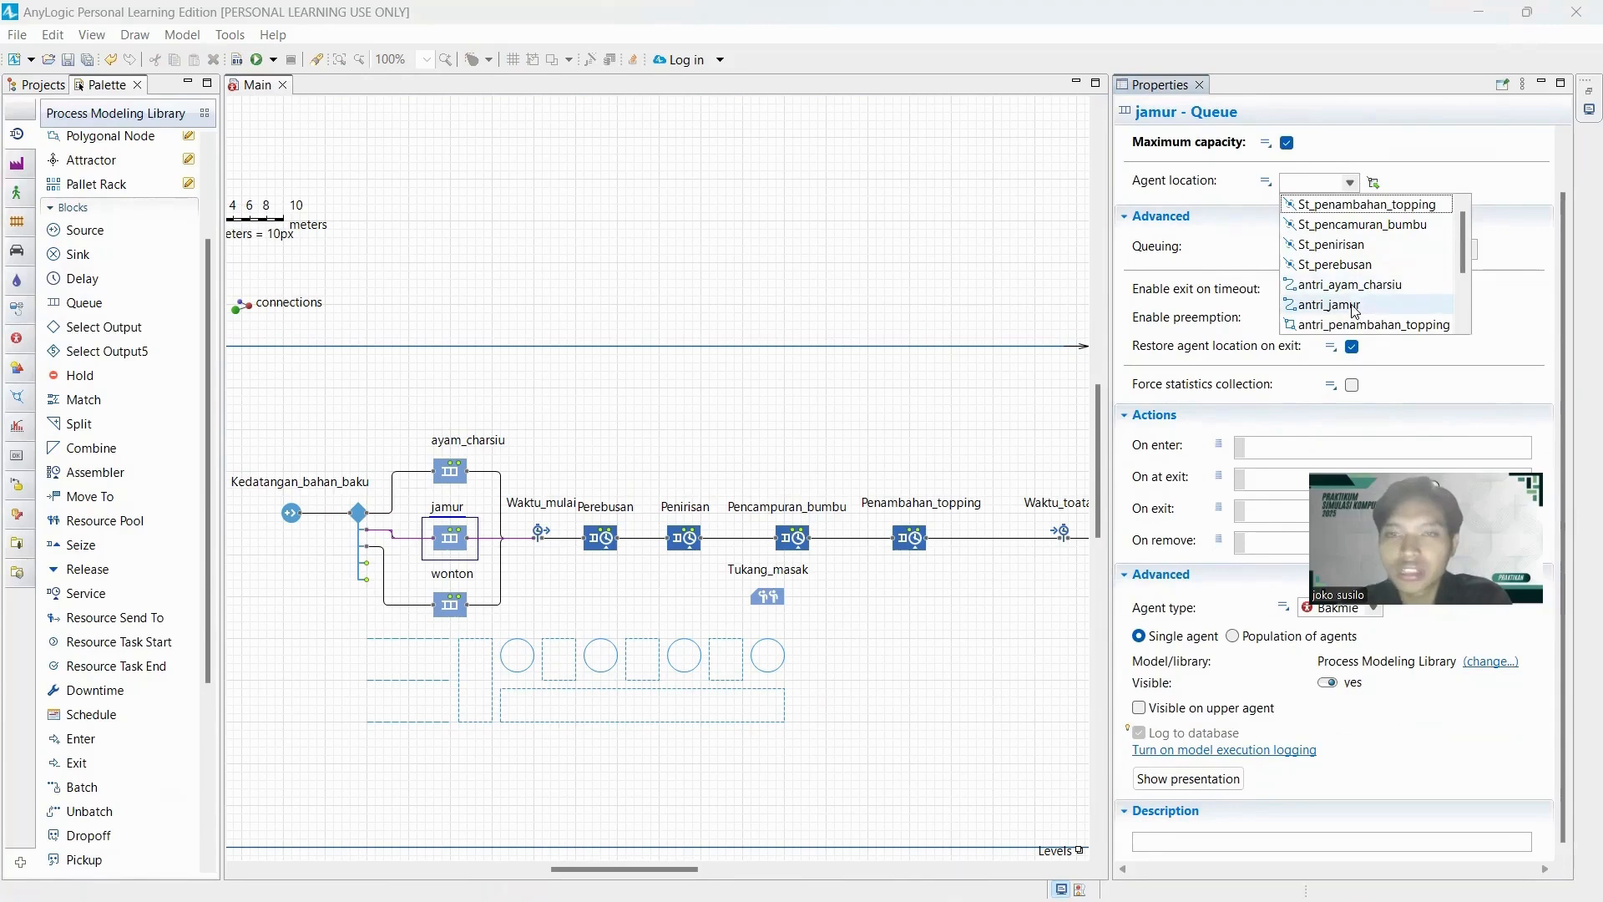
pyautogui.click(1353, 306)
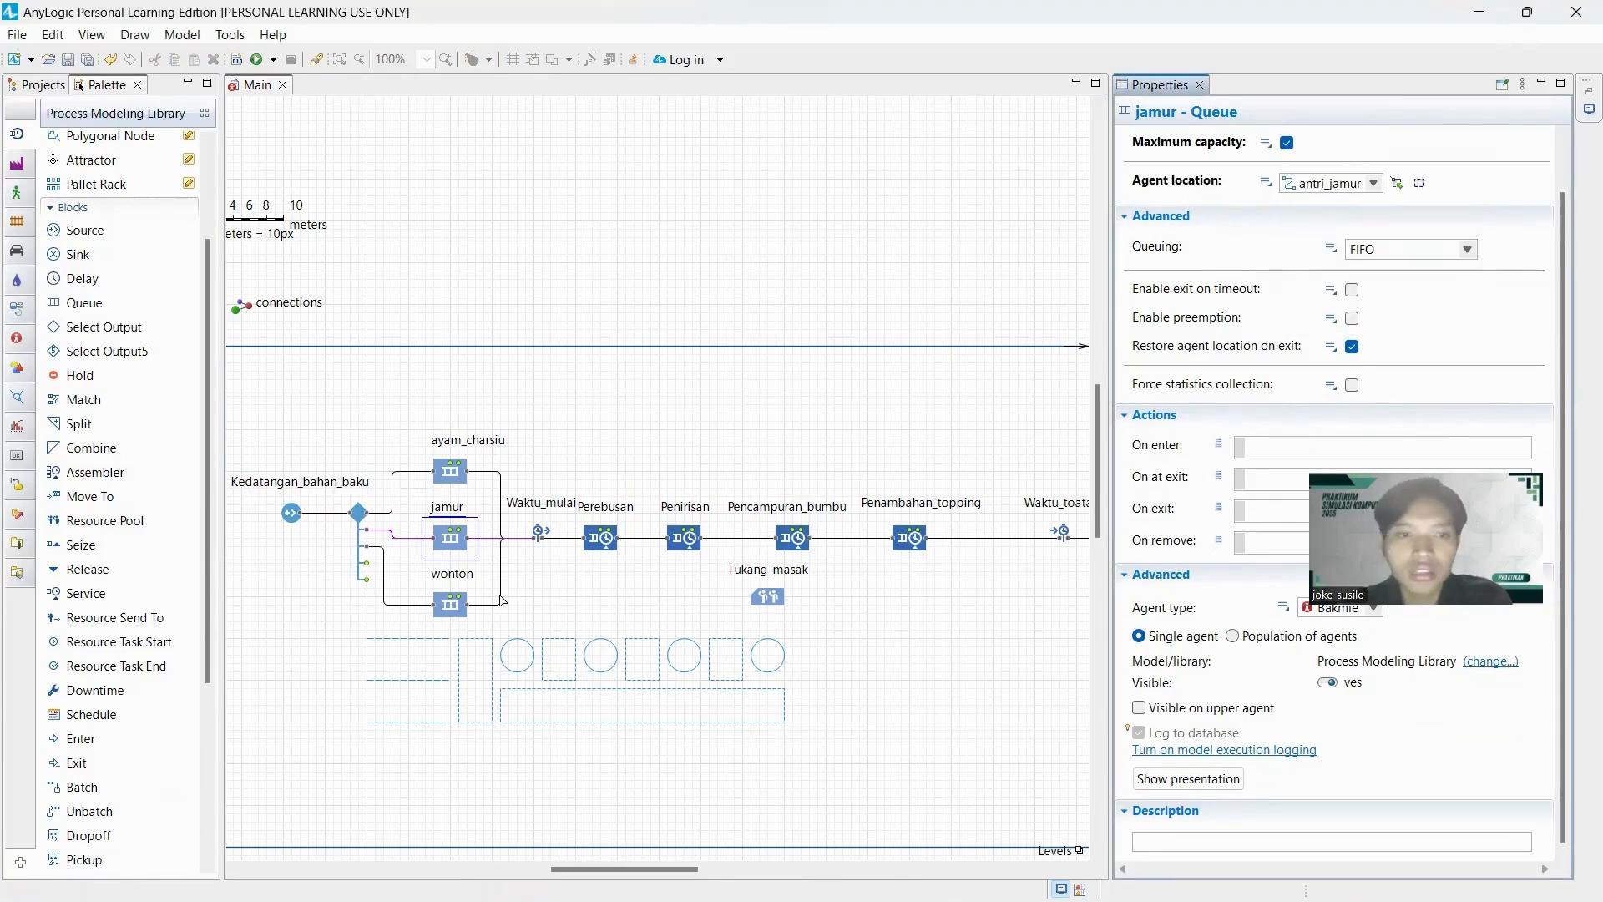
# Enable maximum capacity for the wonton queue and set its agent location to antri_wonton.
pyautogui.click(451, 603)
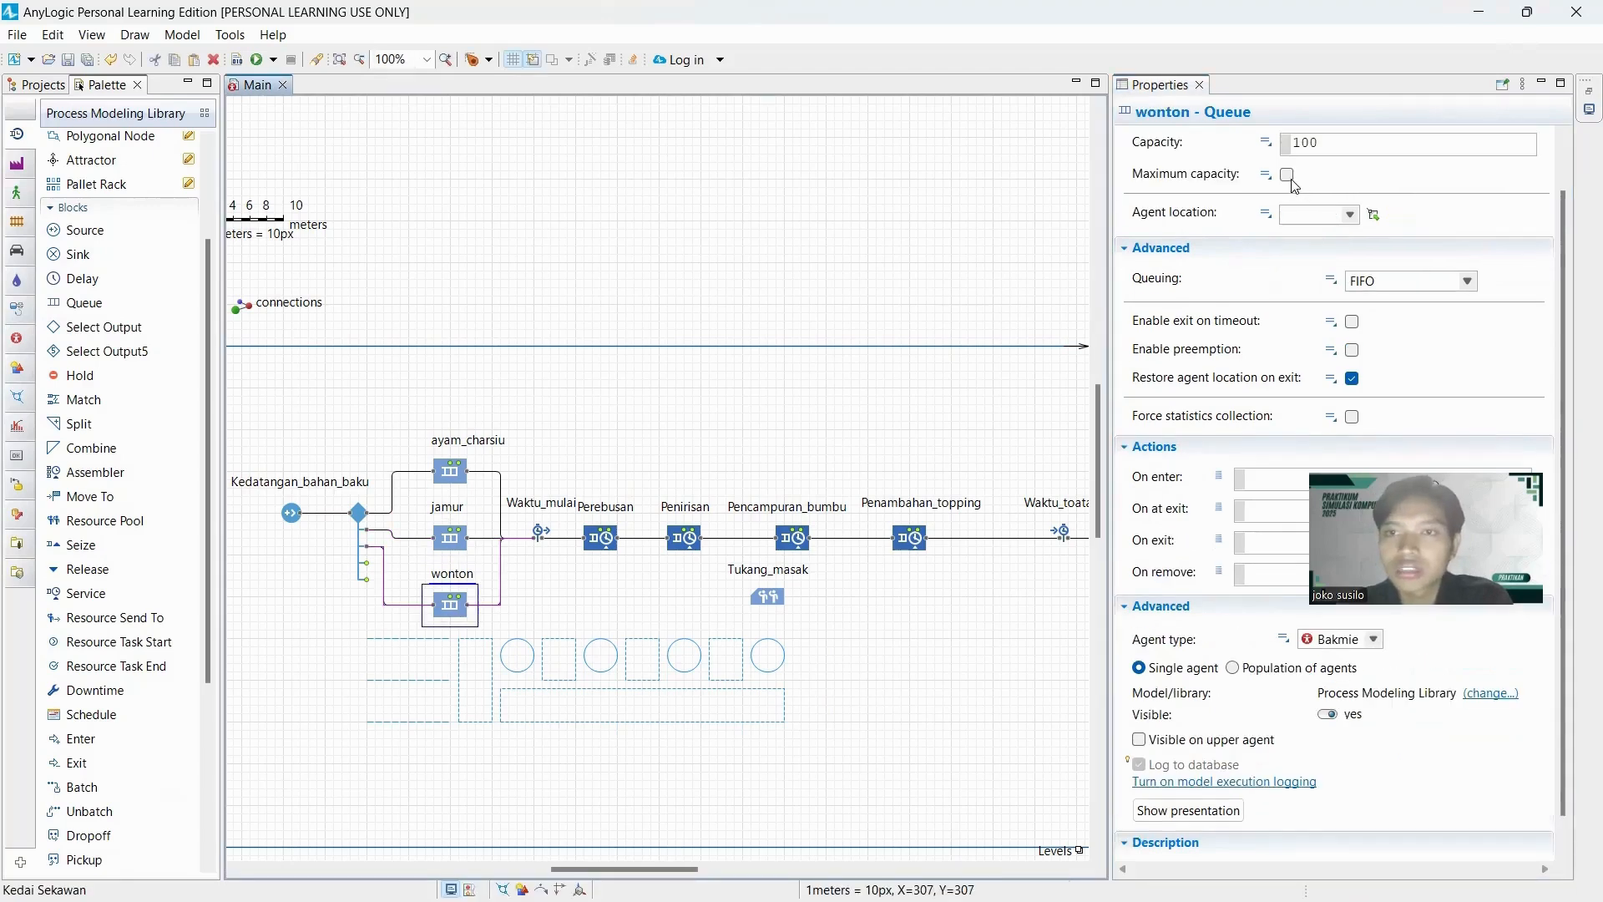
pyautogui.click(1286, 174)
pyautogui.click(1349, 182)
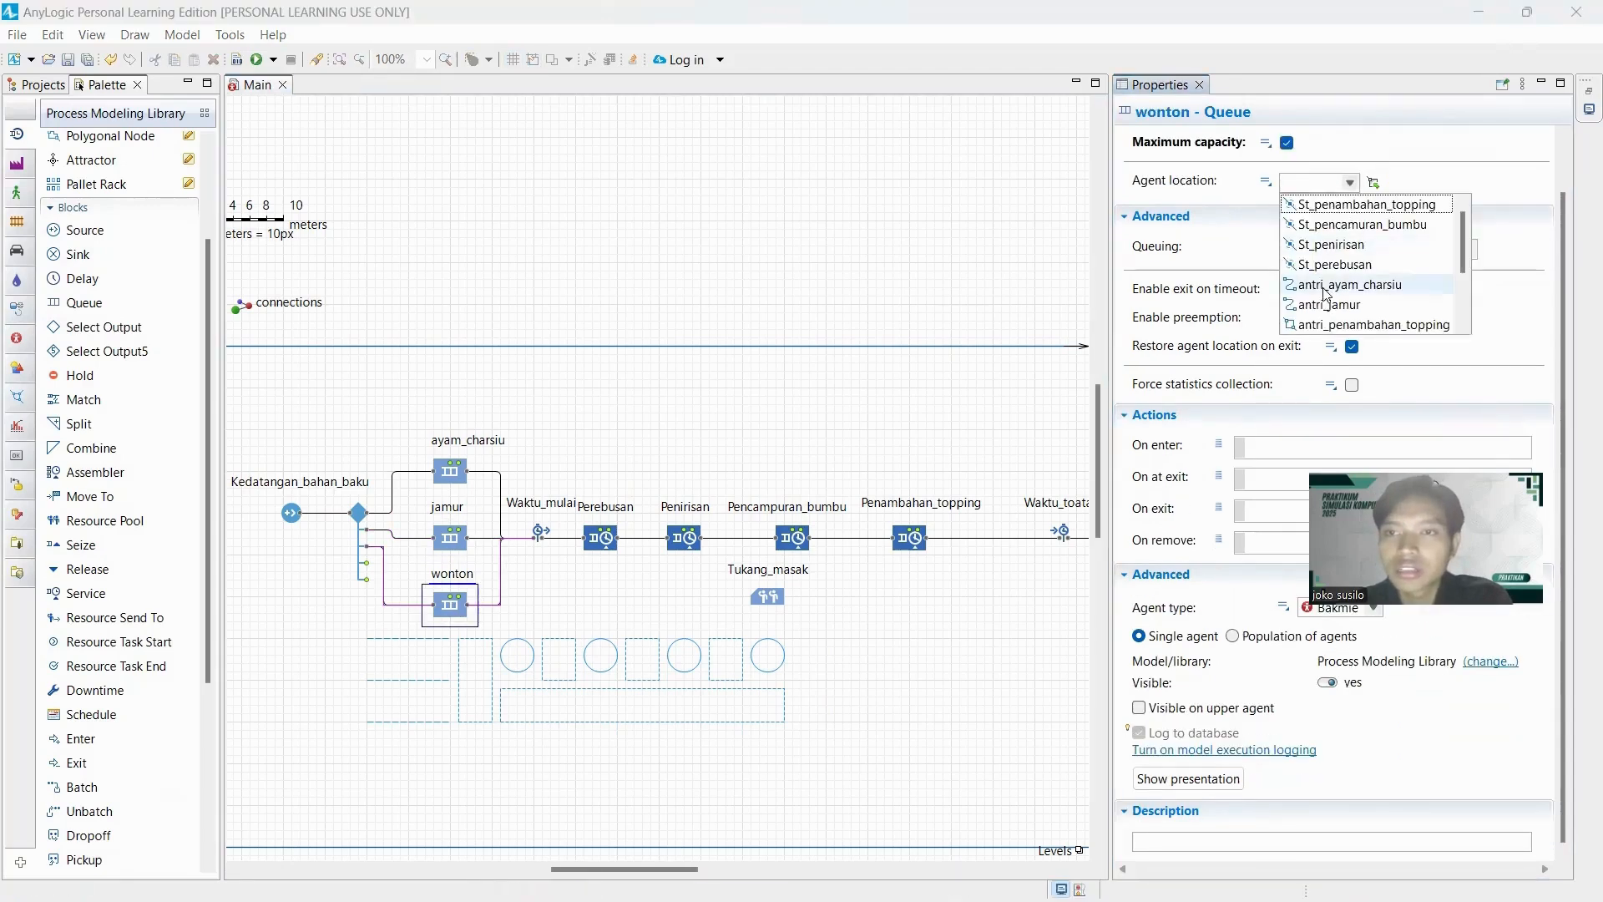
pyautogui.scroll(-2, 1332, 302)
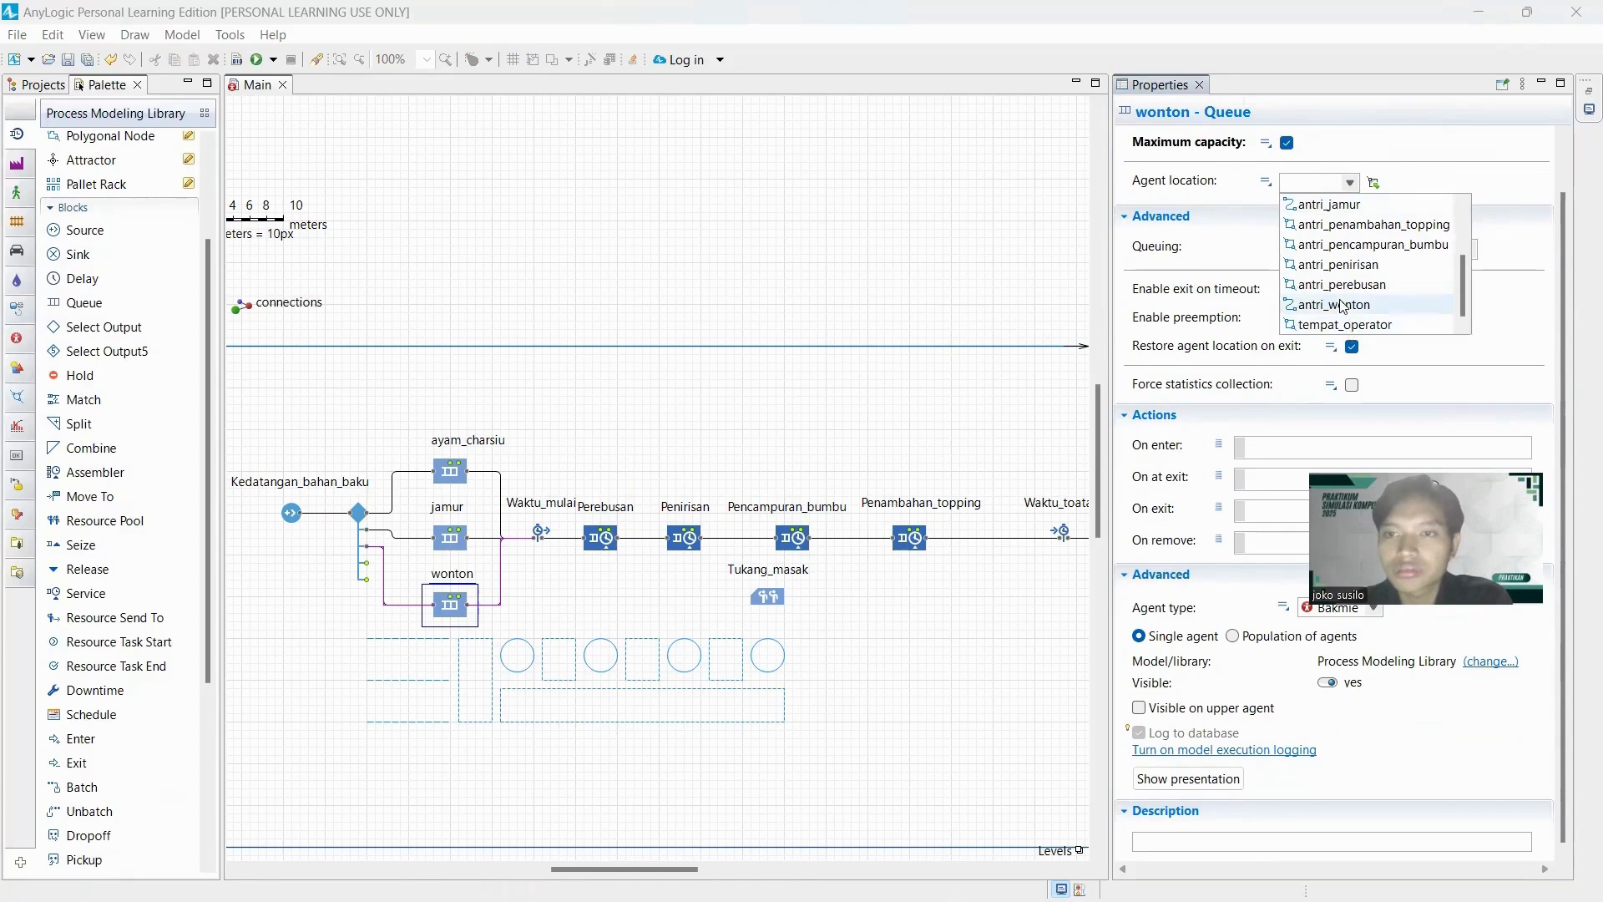
pyautogui.click(1342, 305)
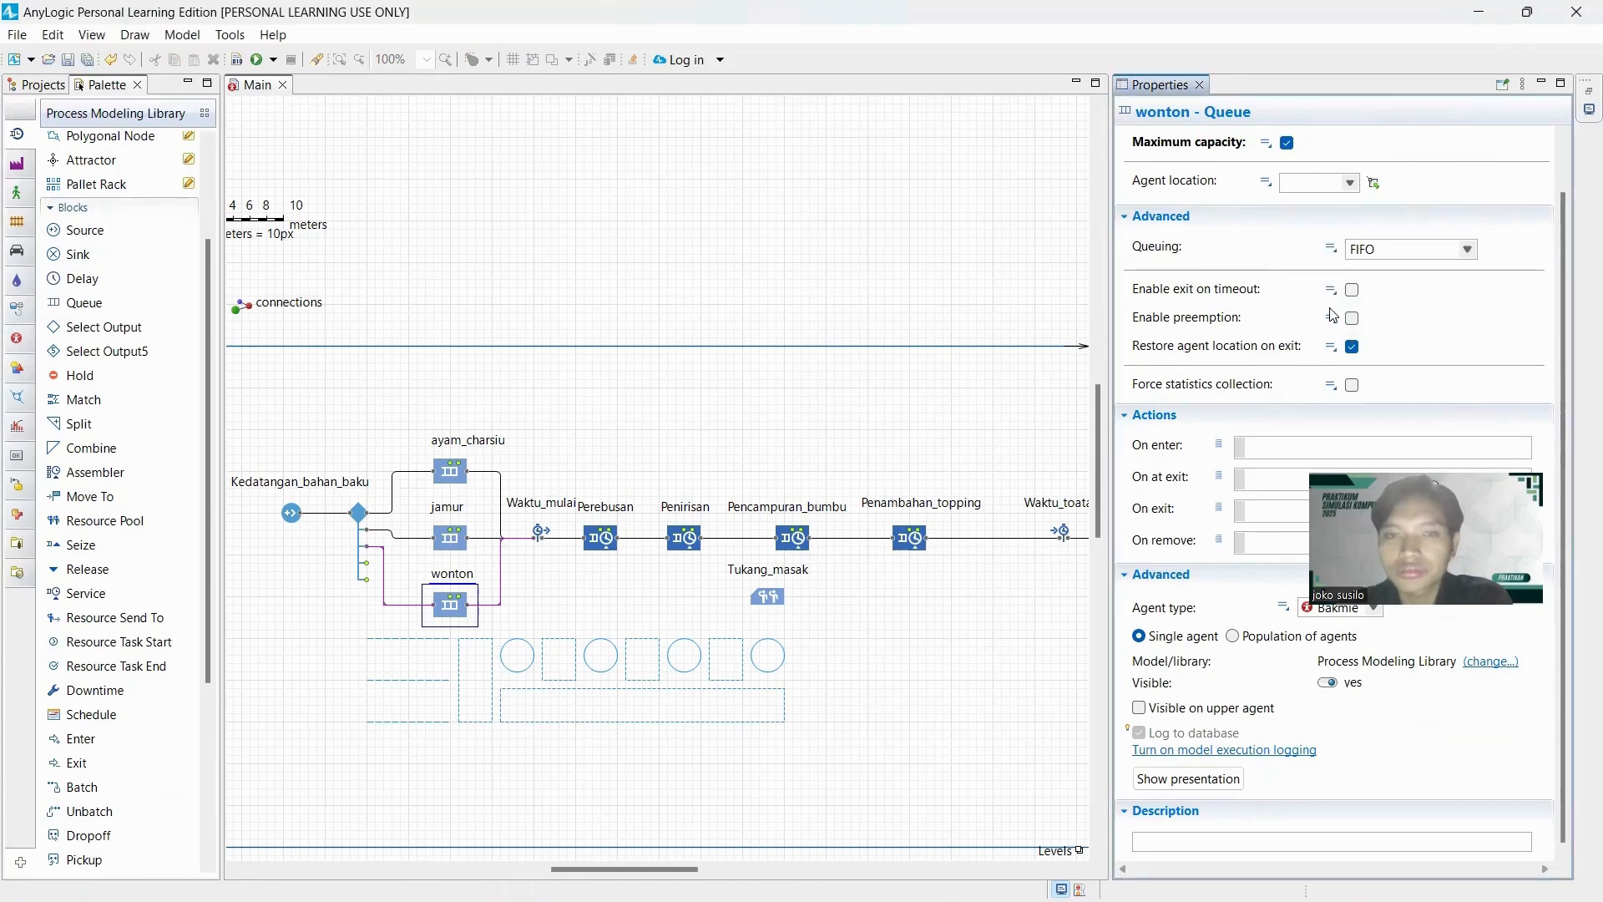
# Assign one Tukang_masak as the resource set of the Perebusan service and enable its maximum queue capacity.
pyautogui.click(539, 536)
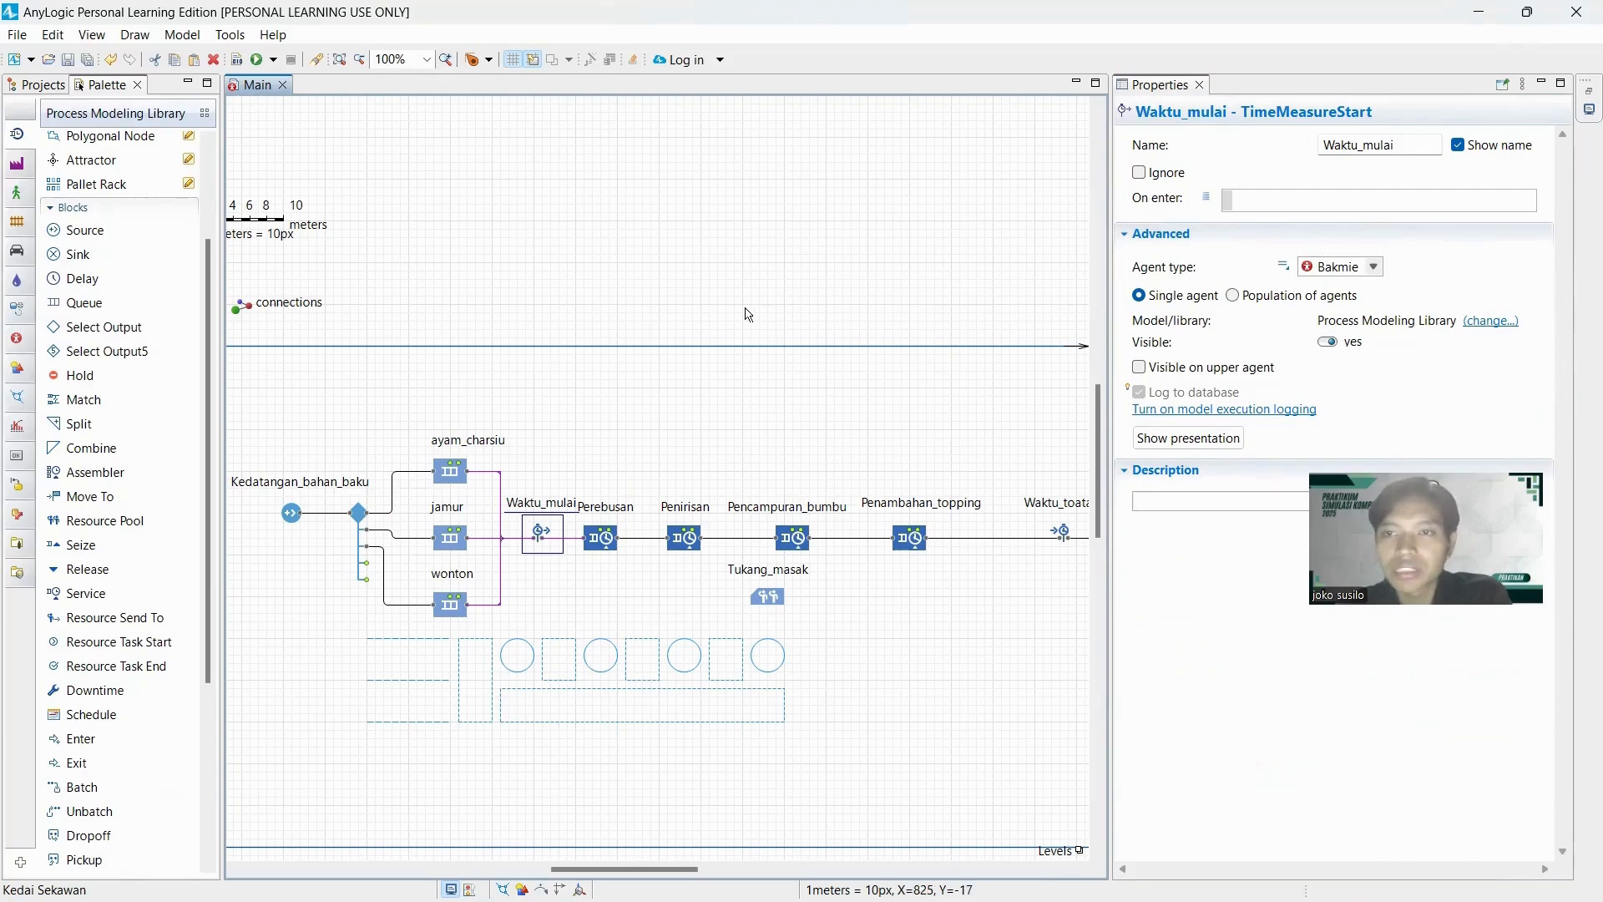
pyautogui.click(601, 538)
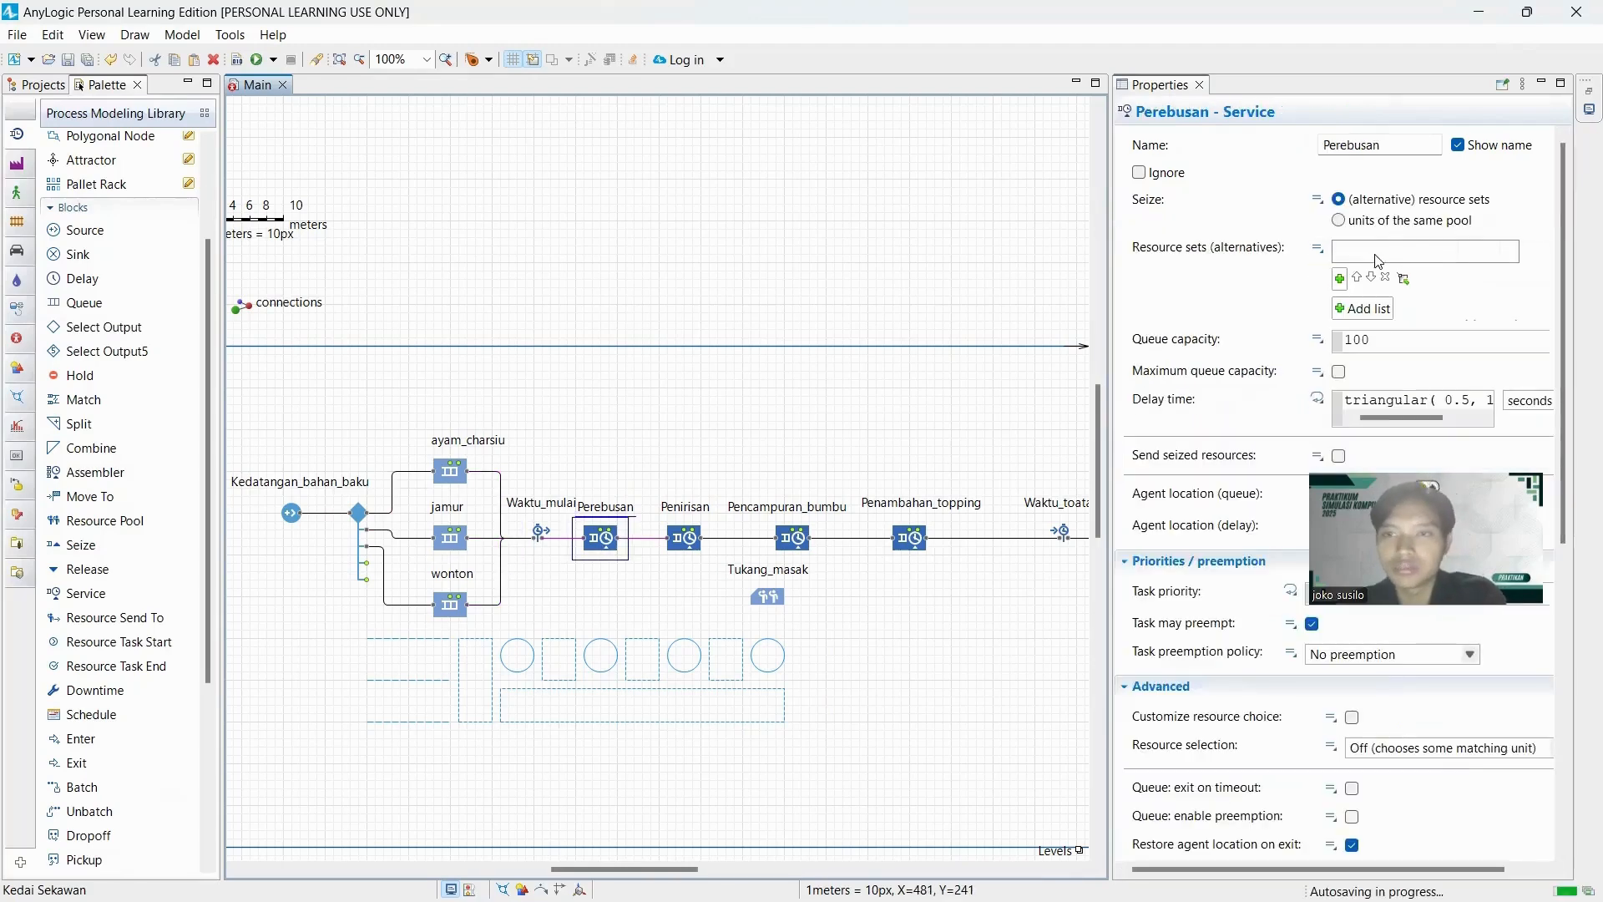
pyautogui.click(1389, 306)
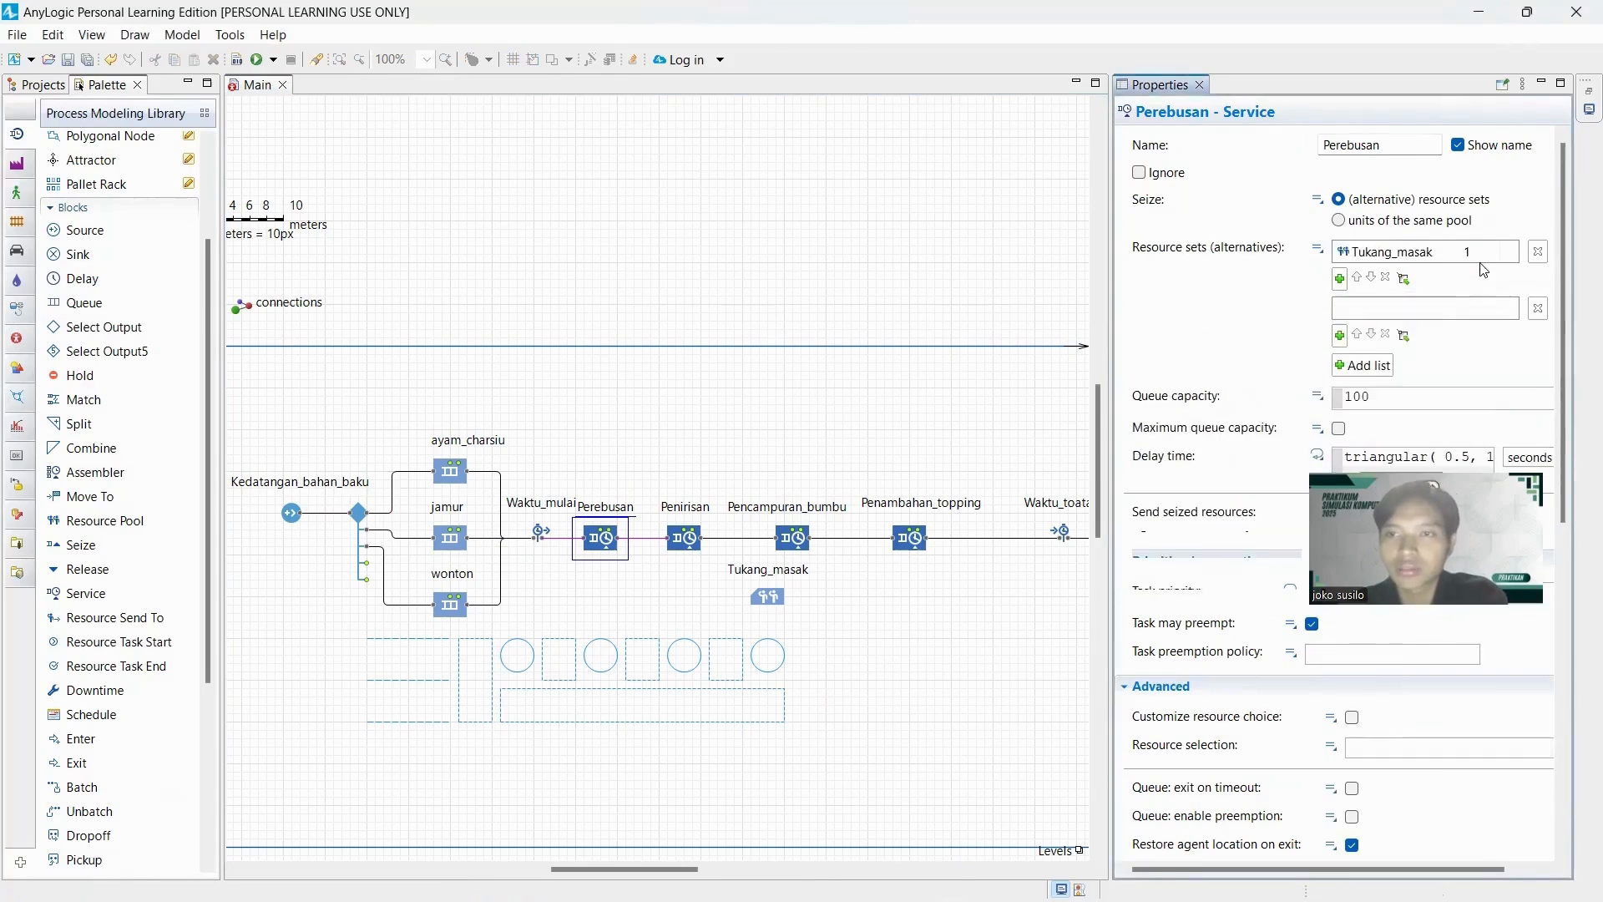
pyautogui.click(1537, 308)
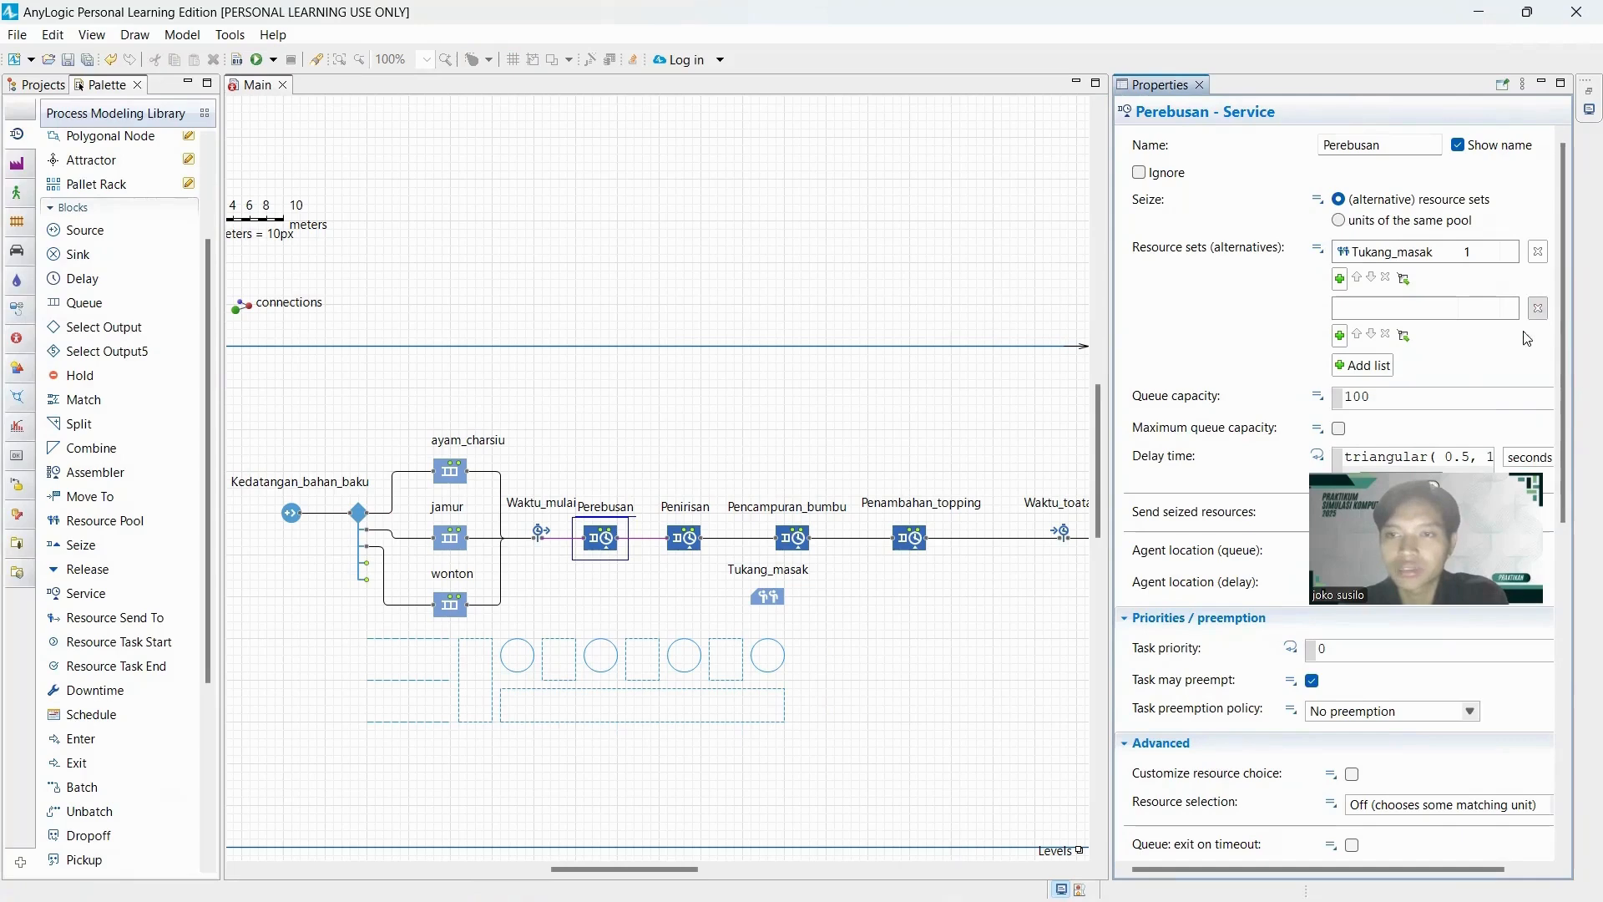
pyautogui.click(1339, 374)
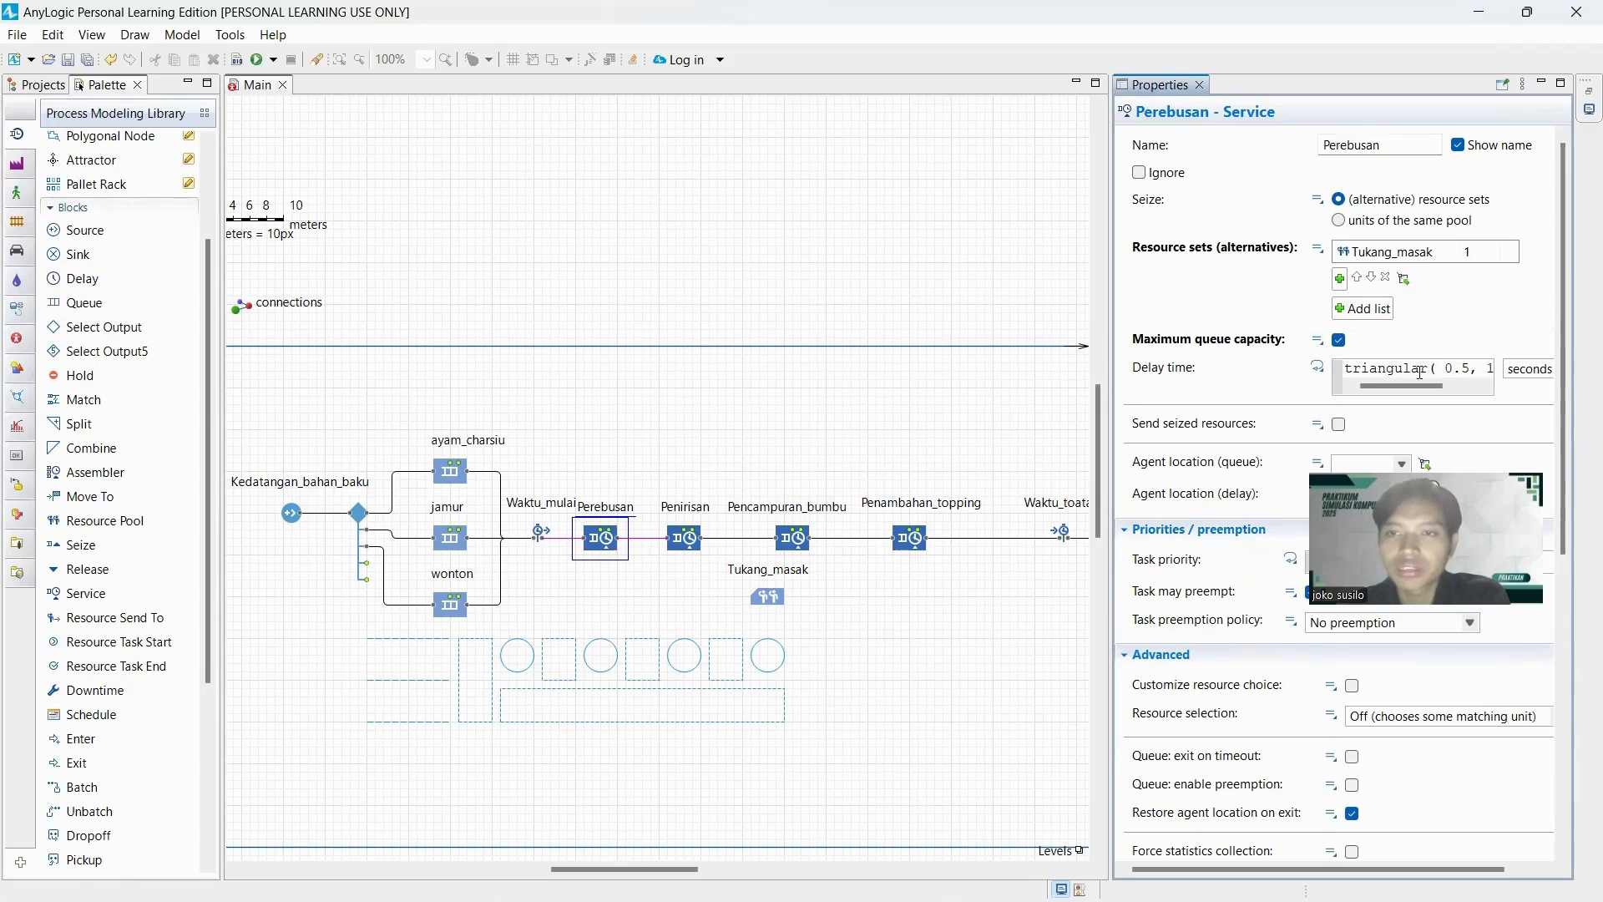
# Switch to the Book1 workbook in Excel and copy the process time data in B4:E13 without the headers.
pyautogui.click(1396, 368)
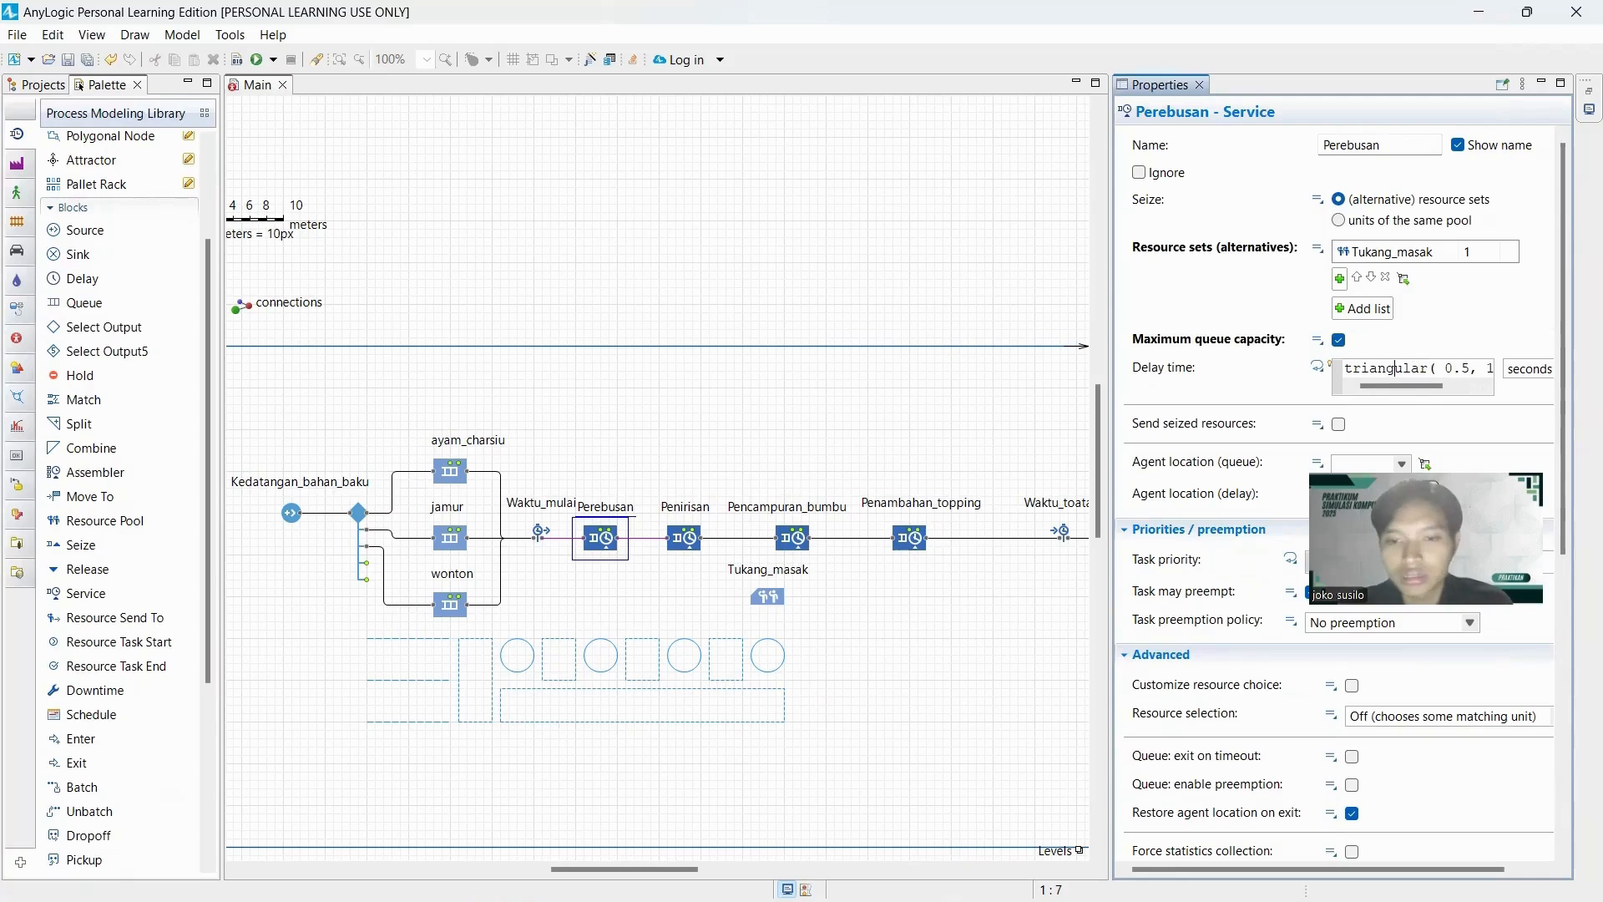
pyautogui.press('super')
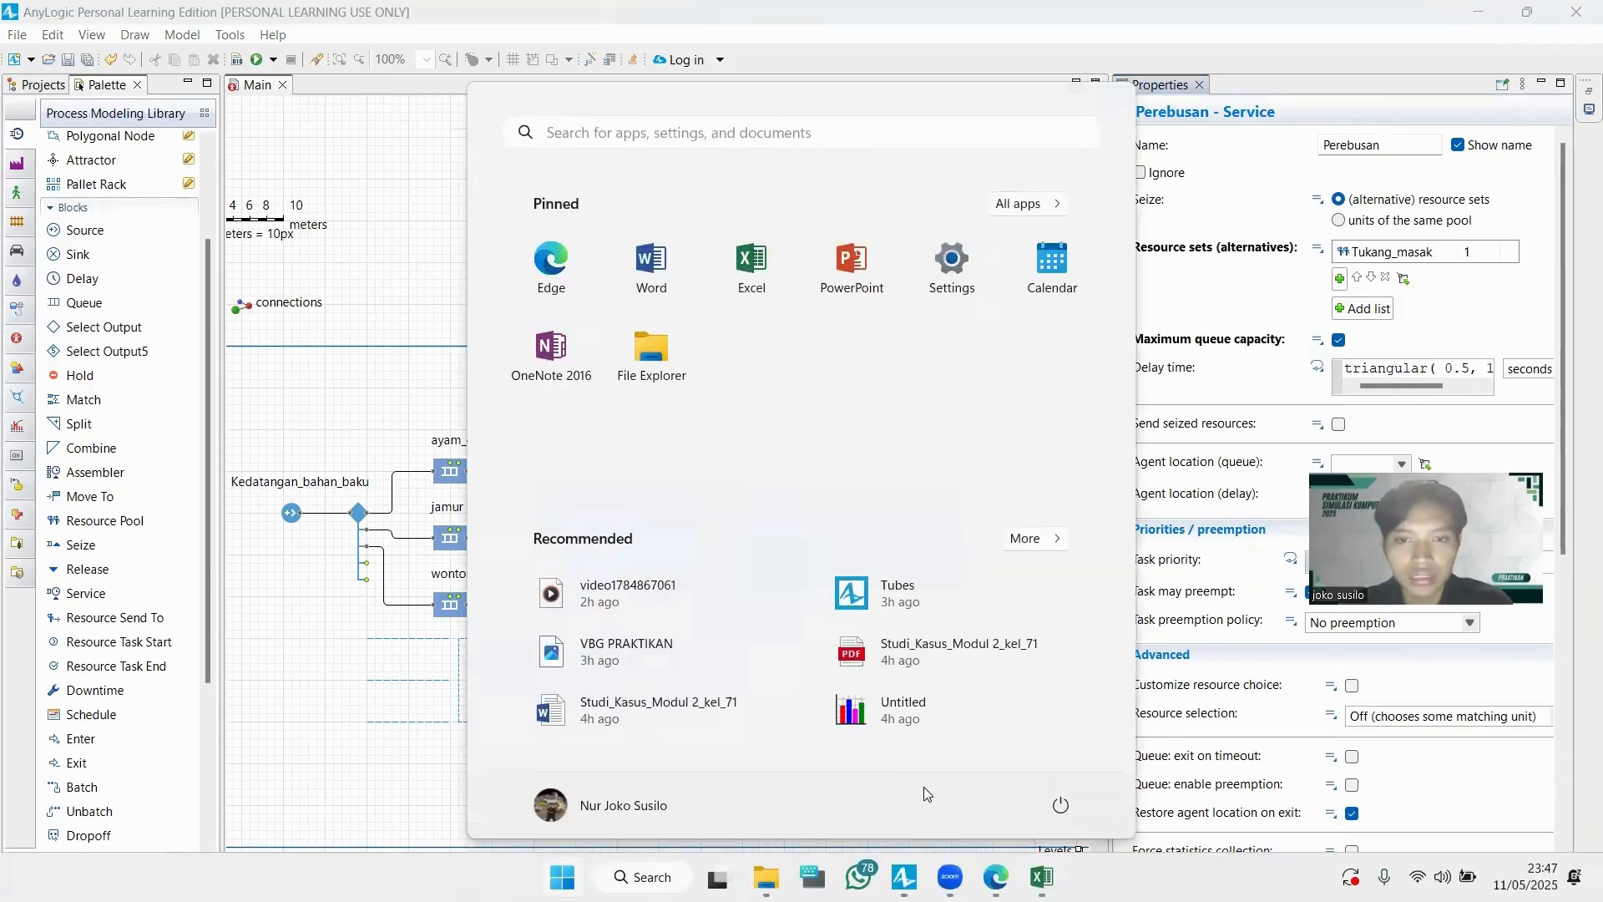
pyautogui.click(1041, 876)
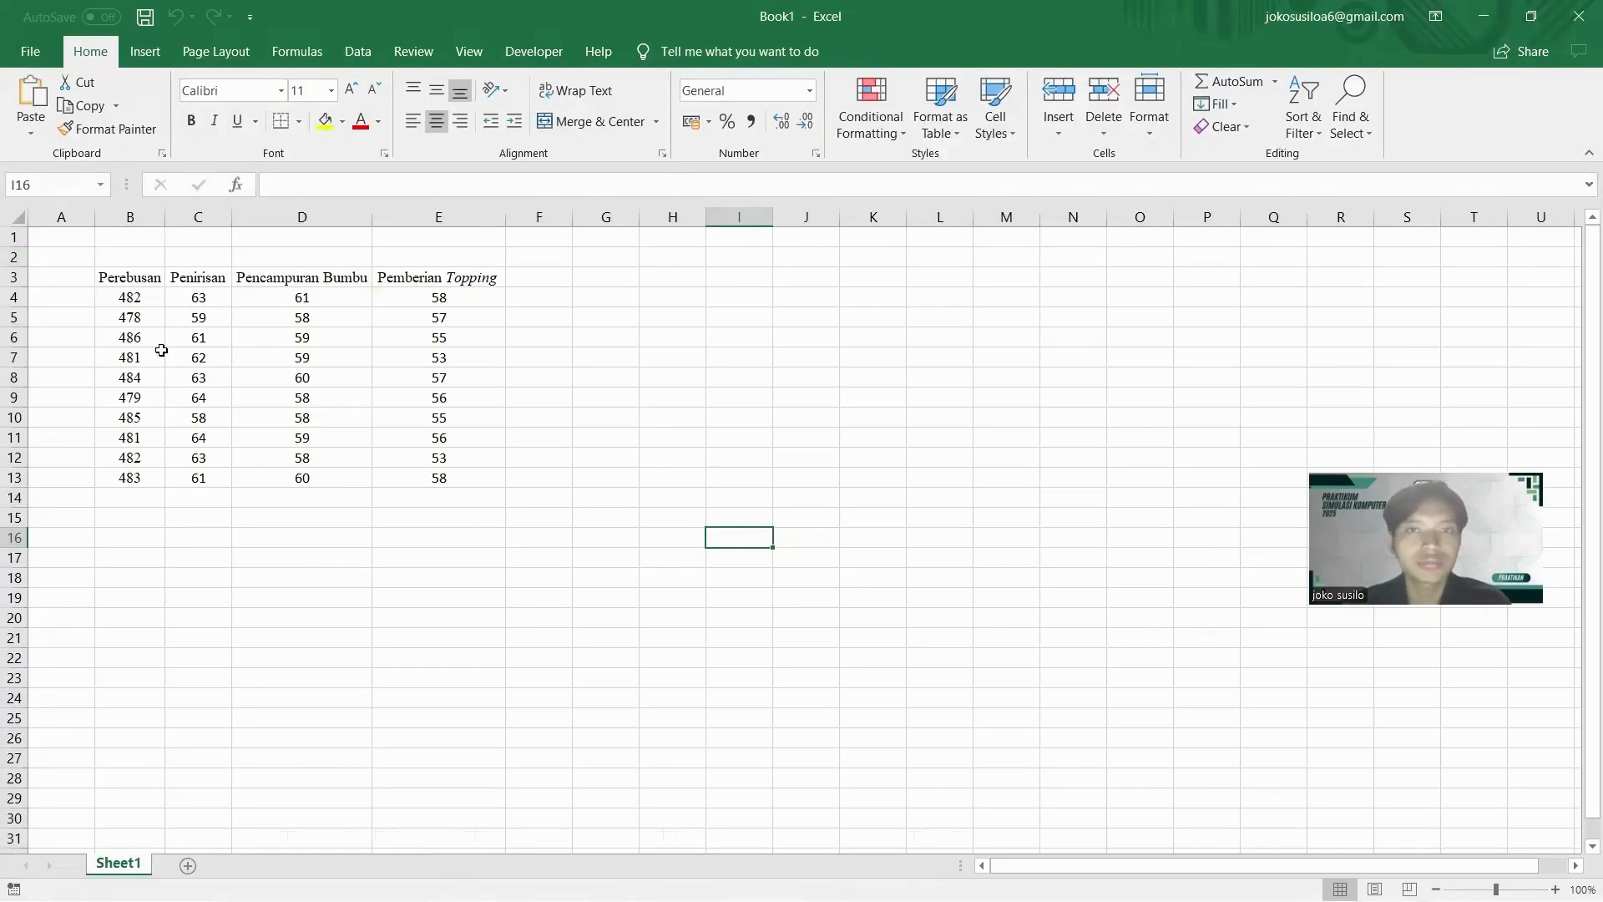
pyautogui.moveTo(136, 298); pyautogui.dragTo(464, 470)
pyautogui.hotkey('ctrl', 'c')
pyautogui.click(666, 701)
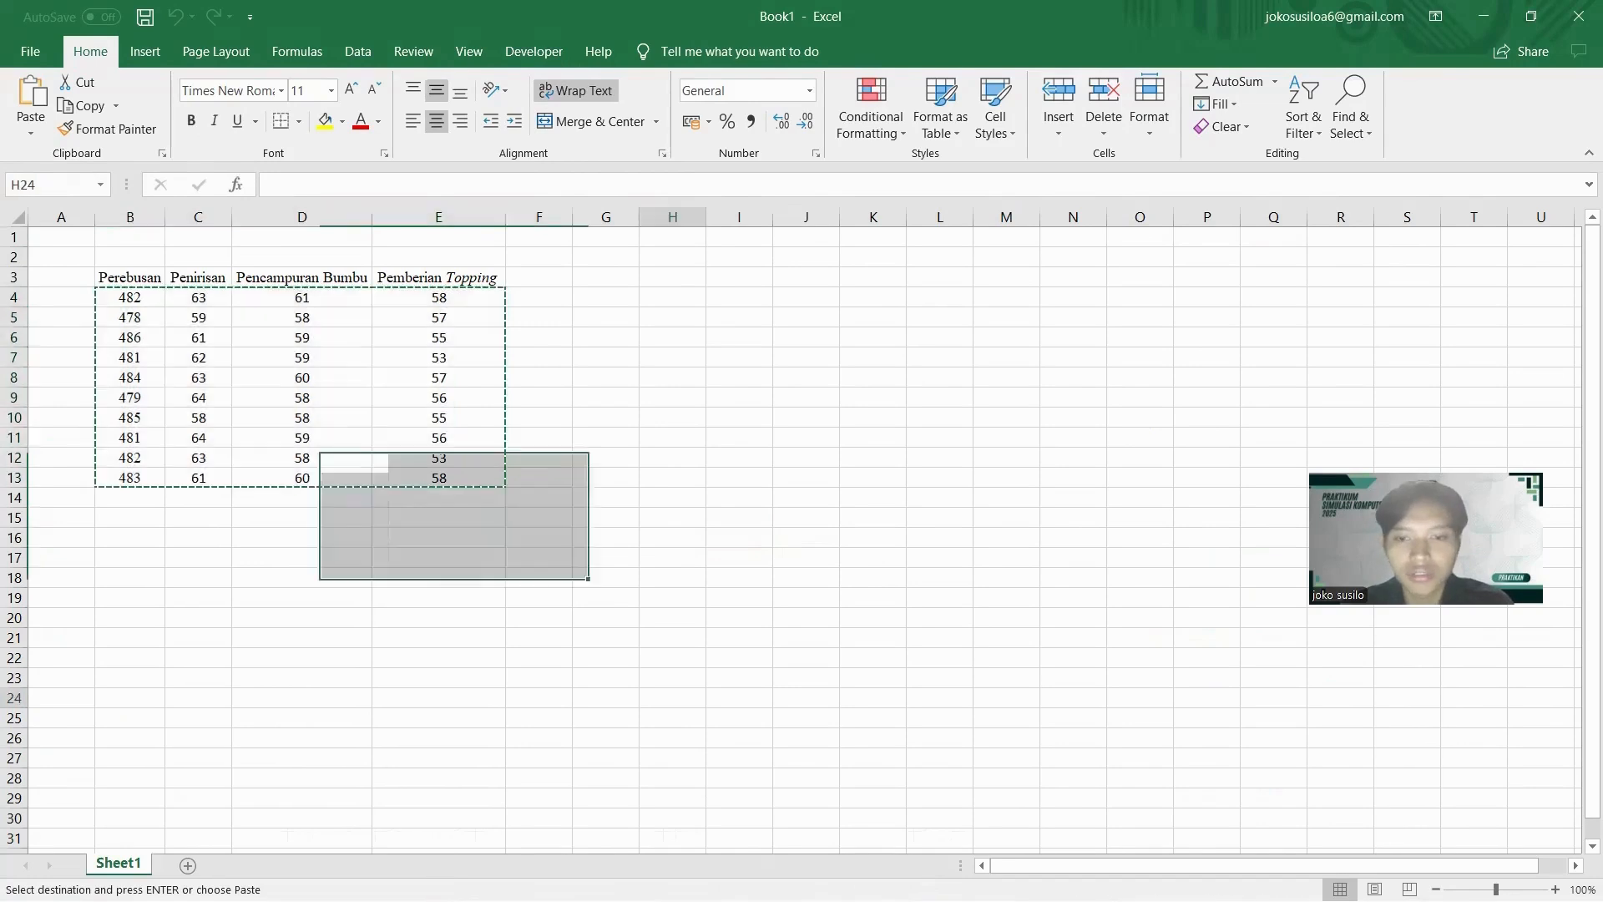
# Launch EasyFit and paste the copied process times into Table1 starting at cell A1.
pyautogui.press('super')
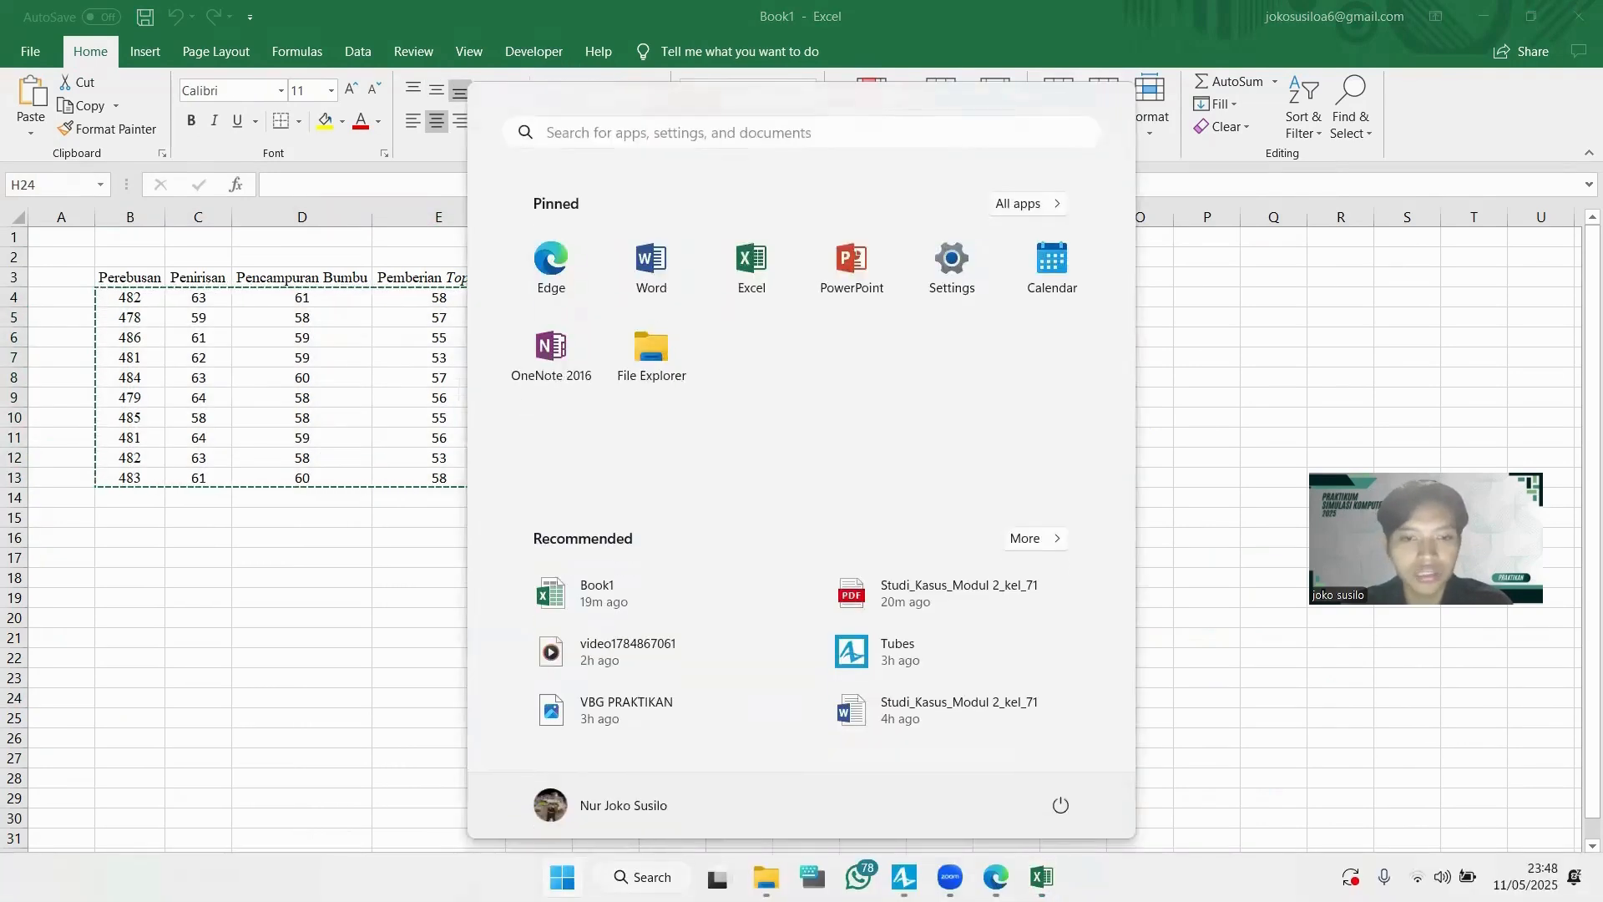
pyautogui.write('e')
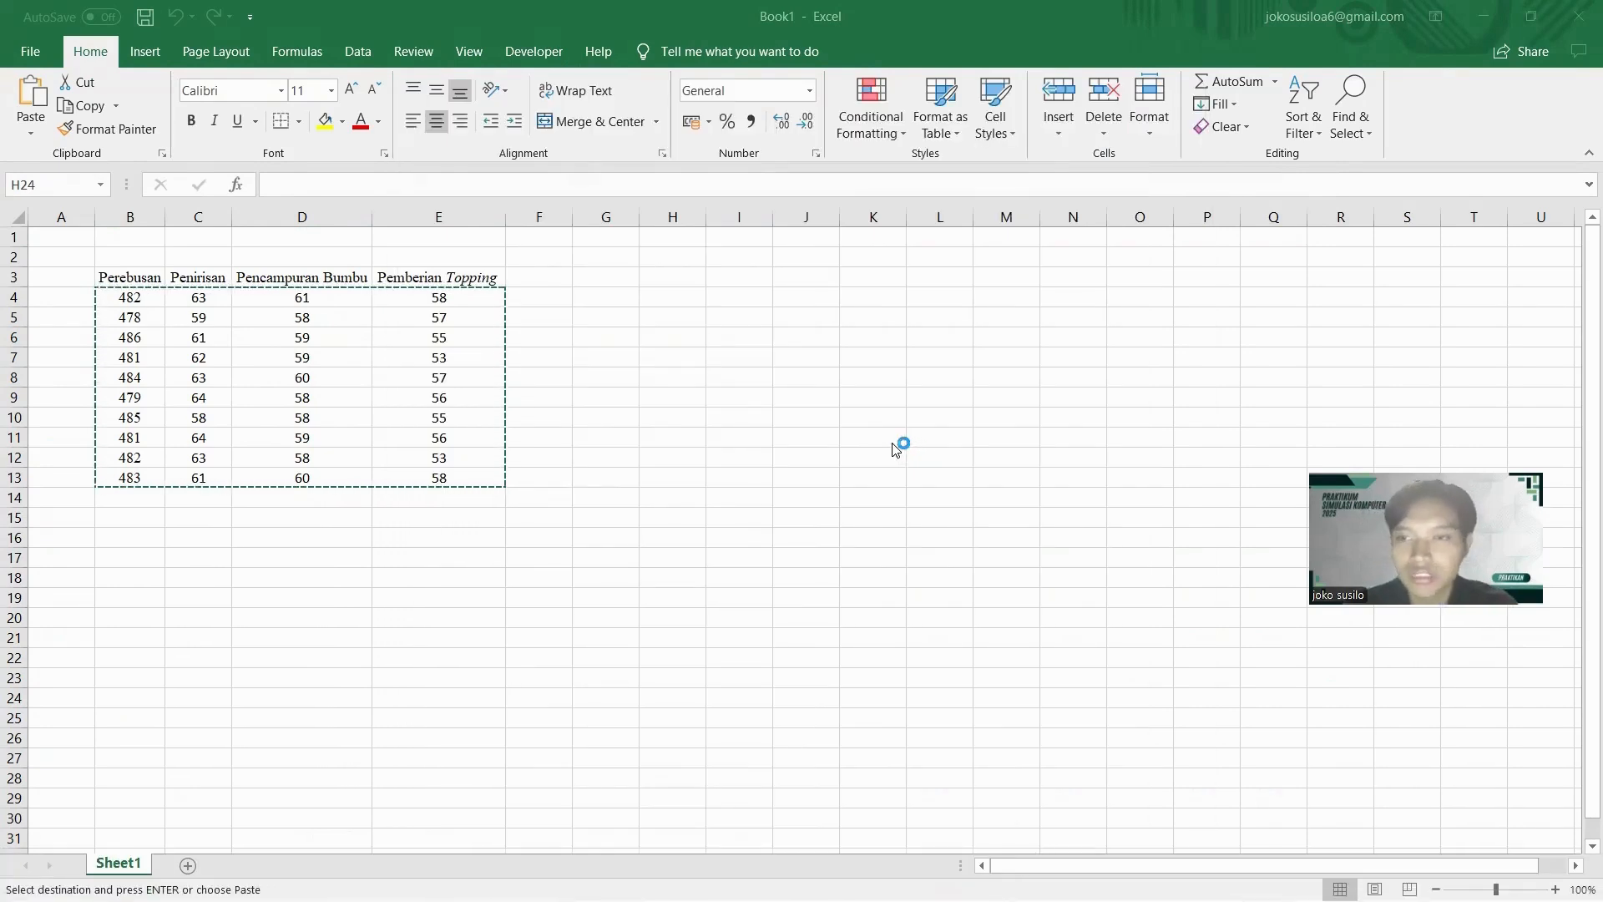
pyautogui.click(707, 605)
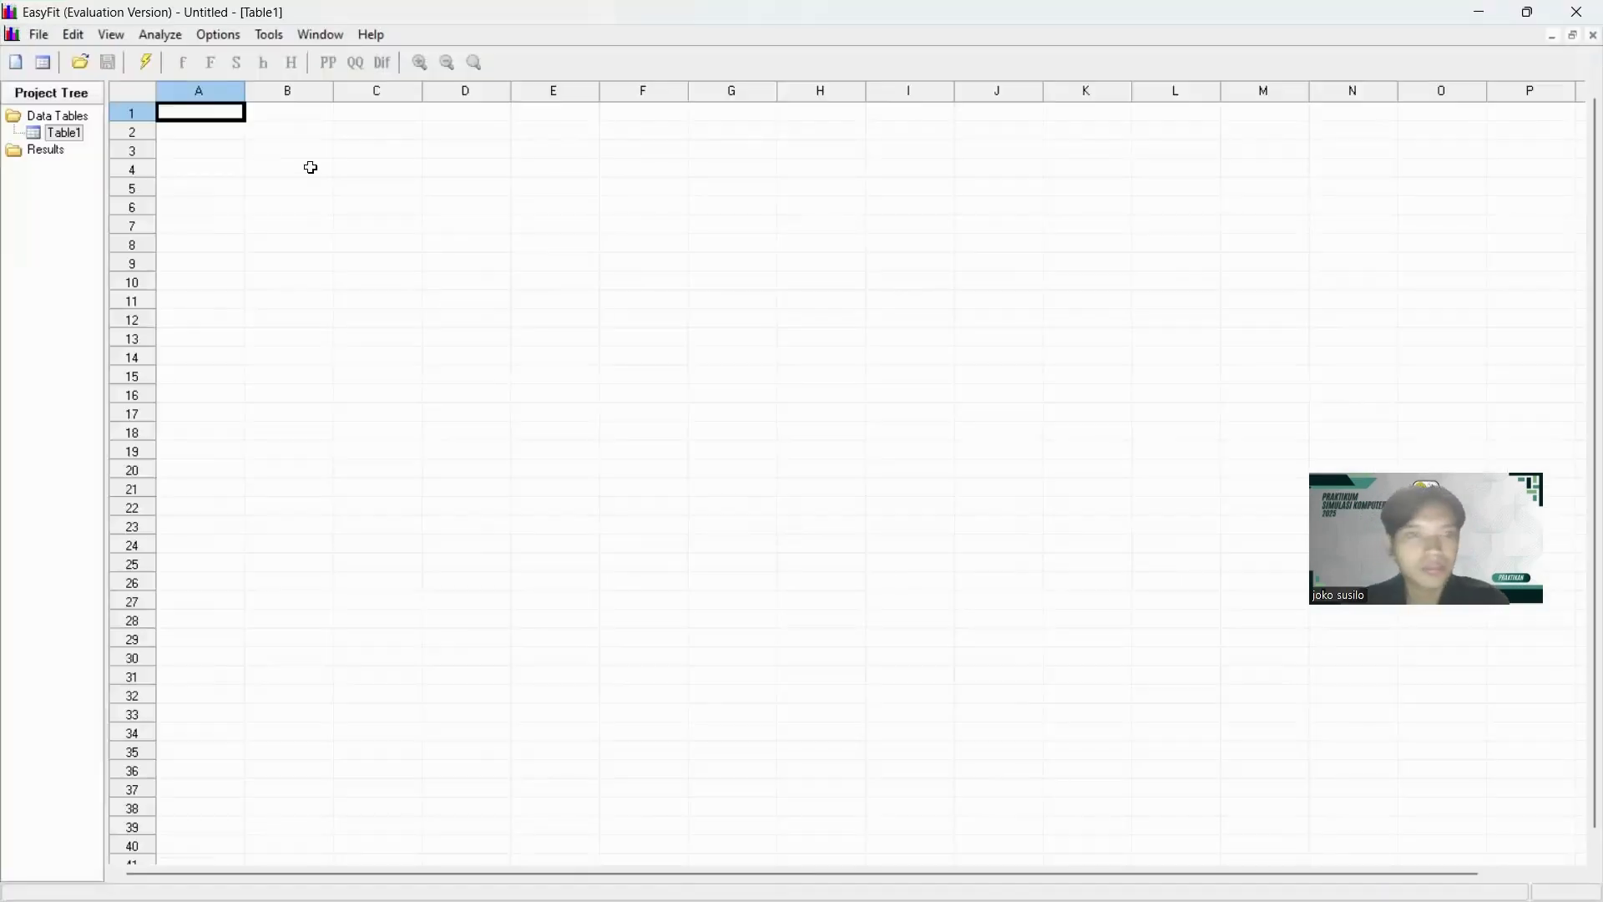
pyautogui.hotkey('ctrl', 'v')
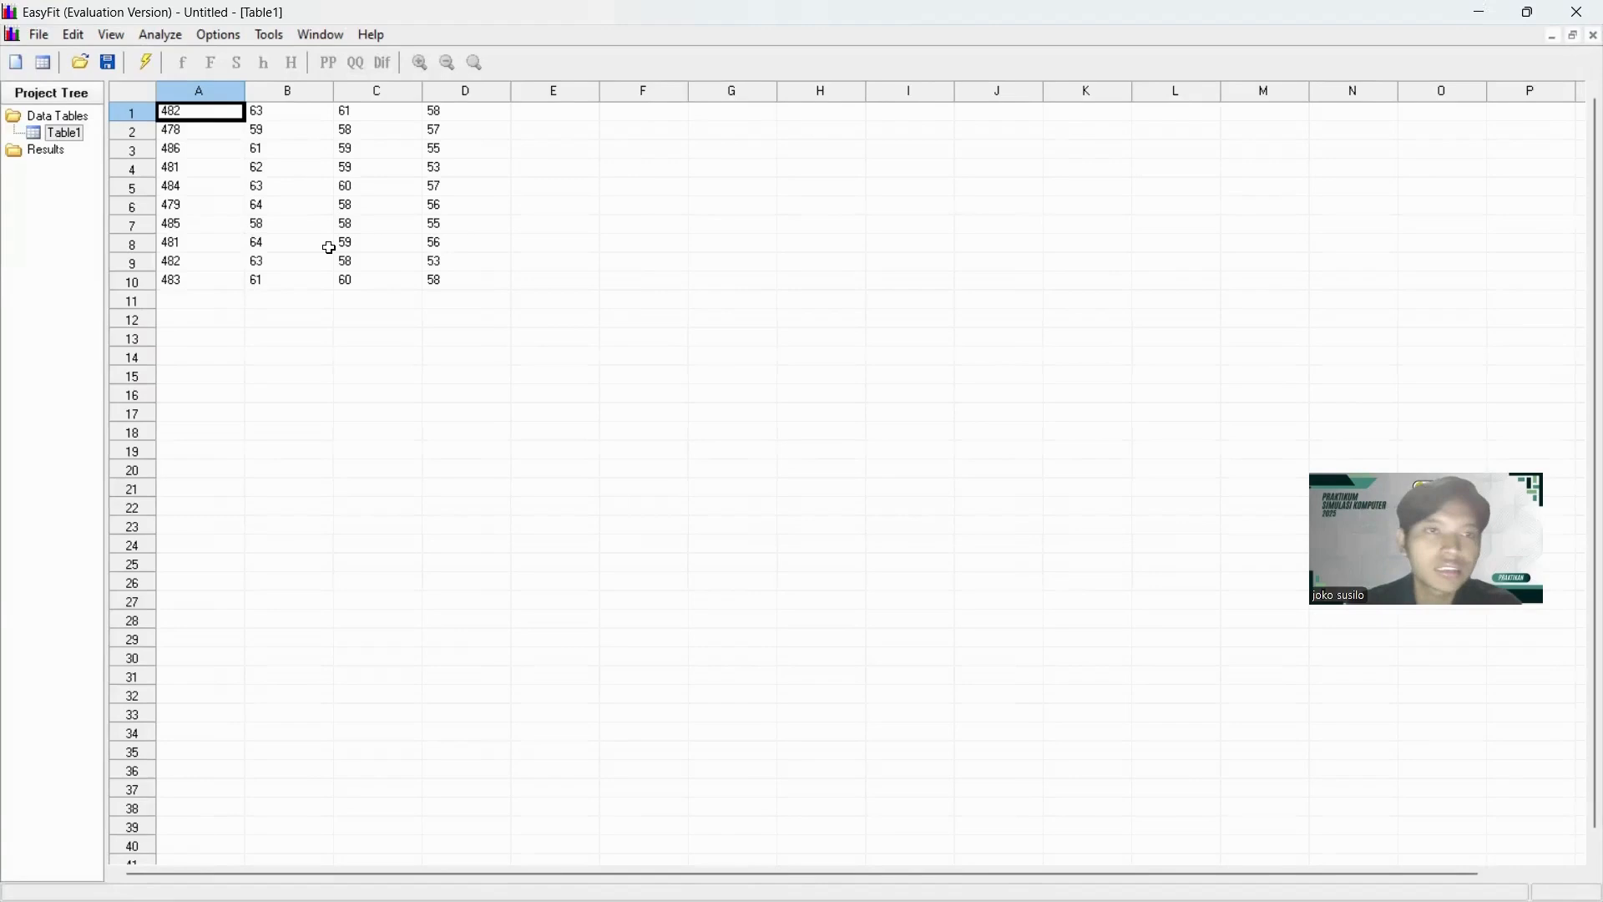
pyautogui.click(377, 355)
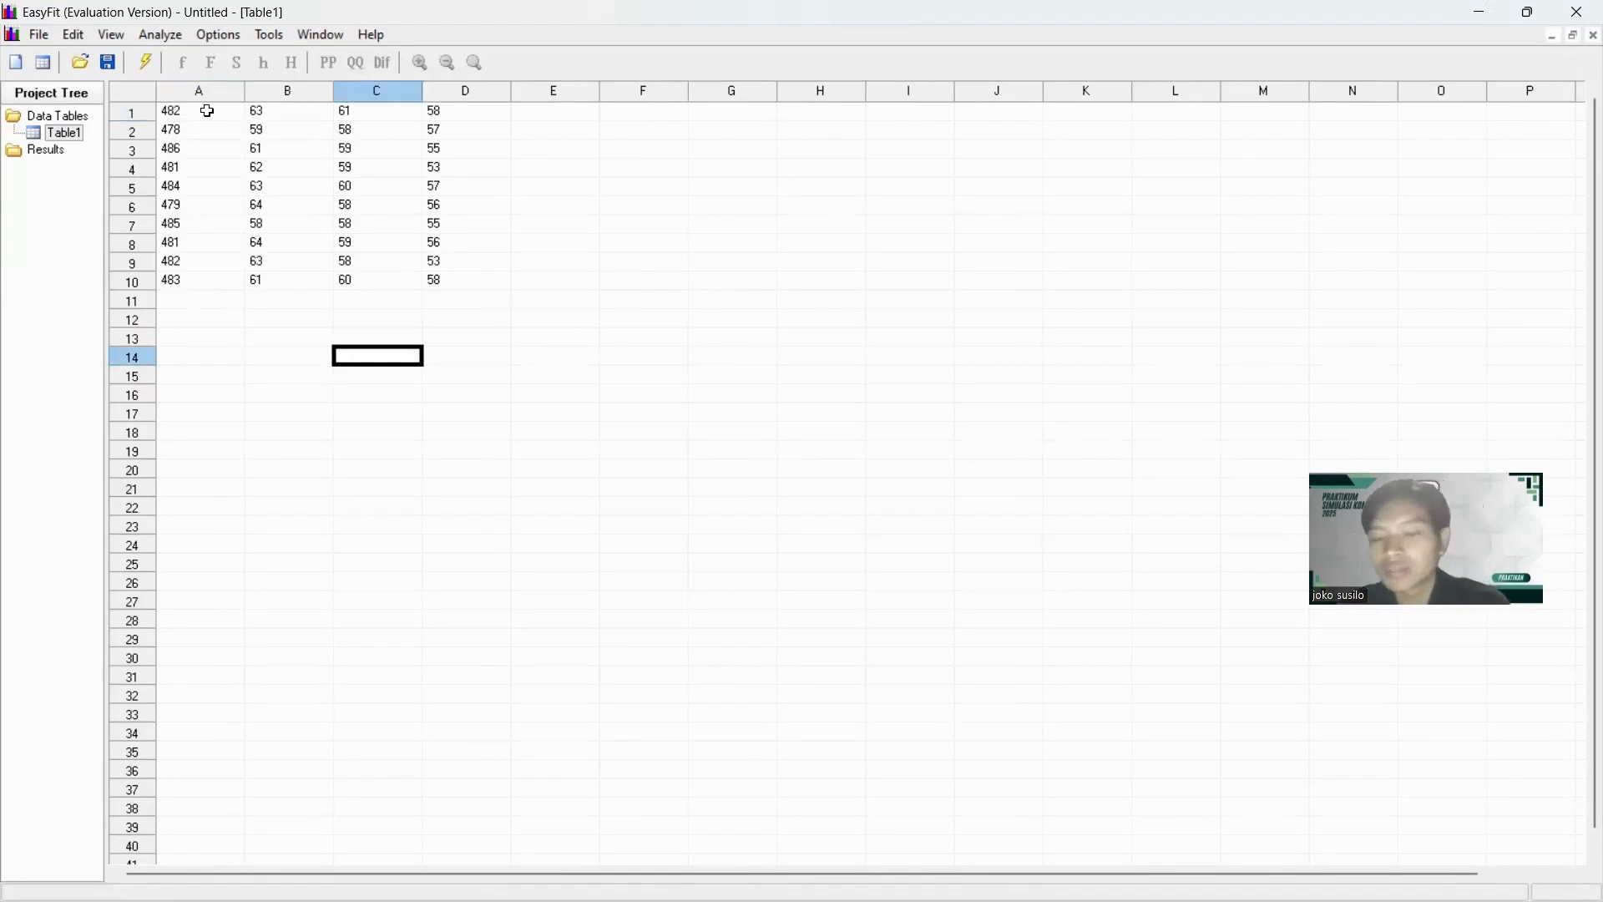
# Fit distributions to the Perebusan times in rows 1 to 10 of column A, using the discrete data domain.
pyautogui.moveTo(211, 112); pyautogui.dragTo(195, 278)
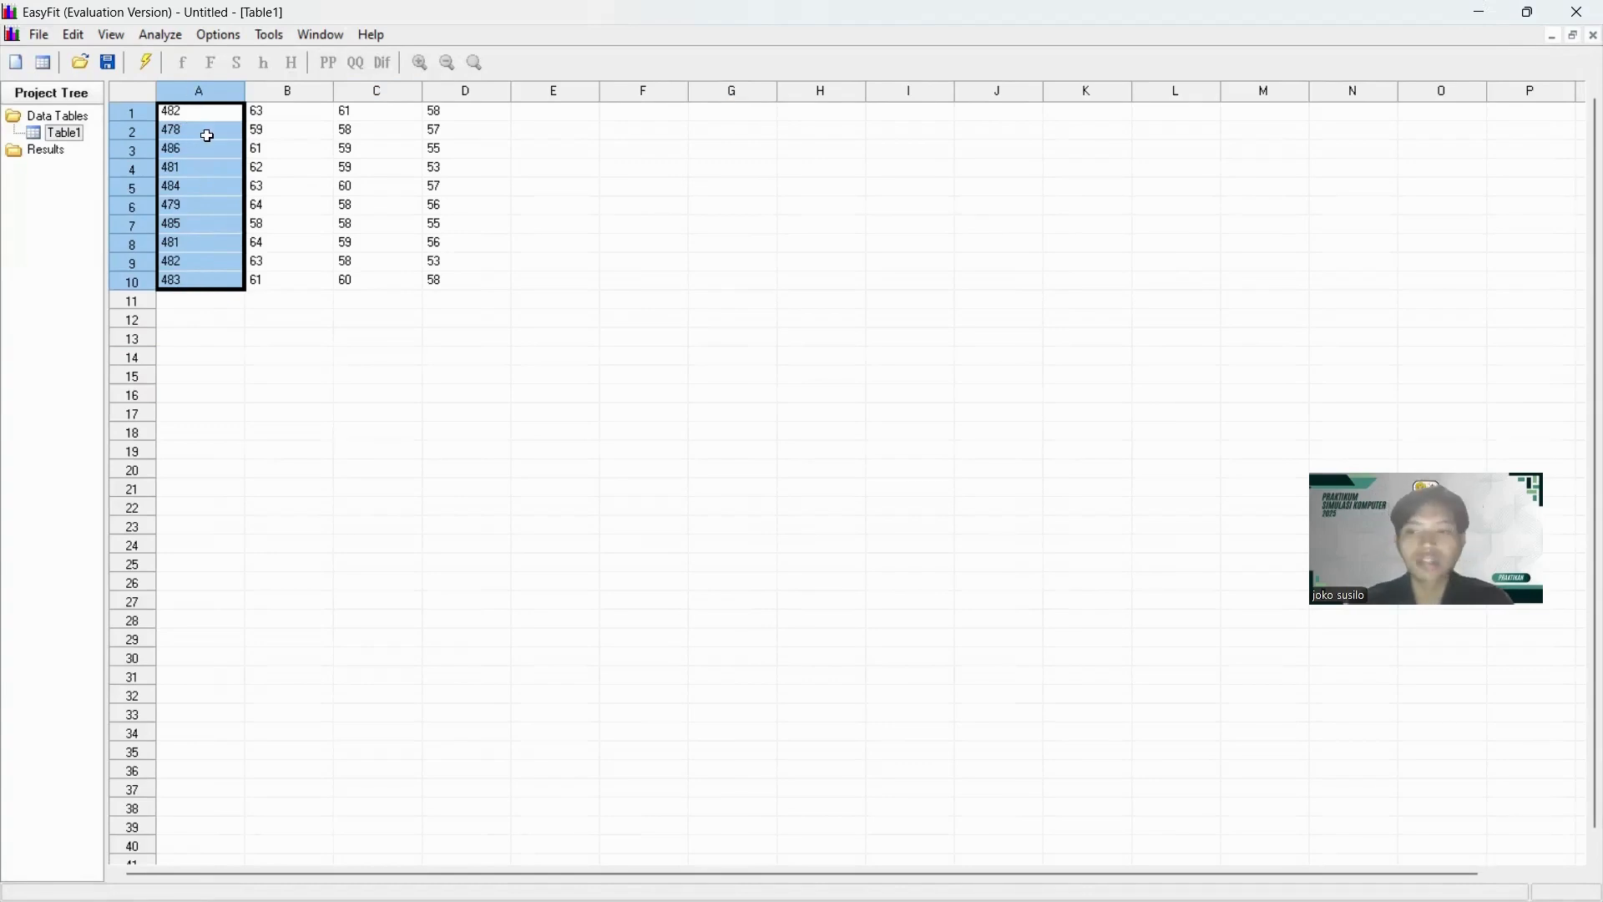
pyautogui.click(179, 39)
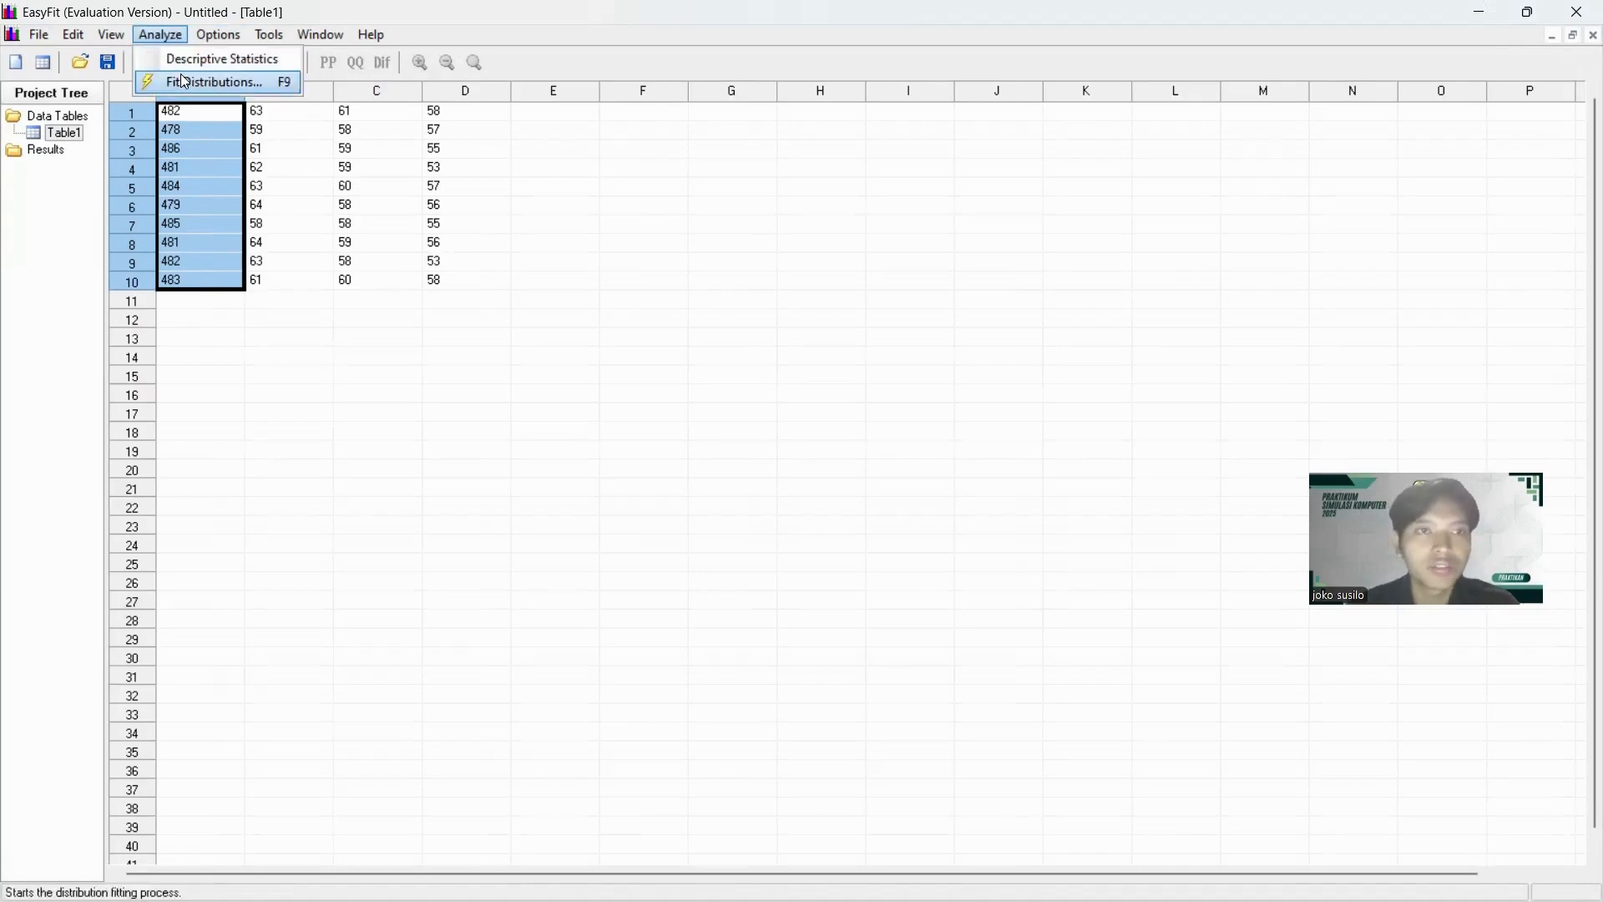
pyautogui.click(185, 81)
pyautogui.click(923, 539)
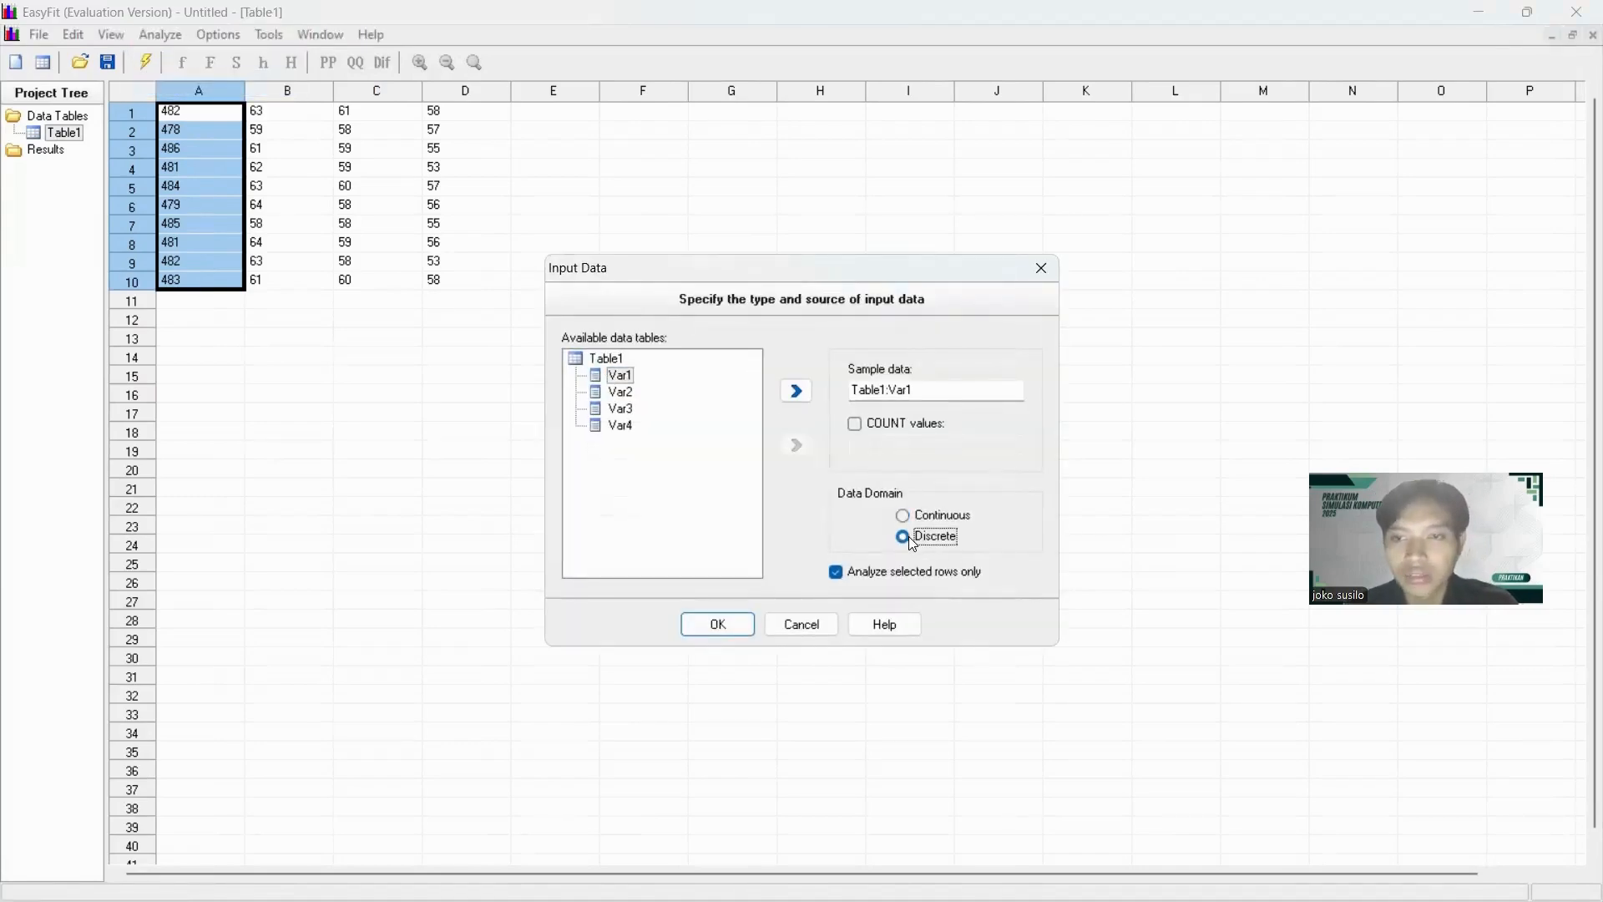
pyautogui.click(736, 620)
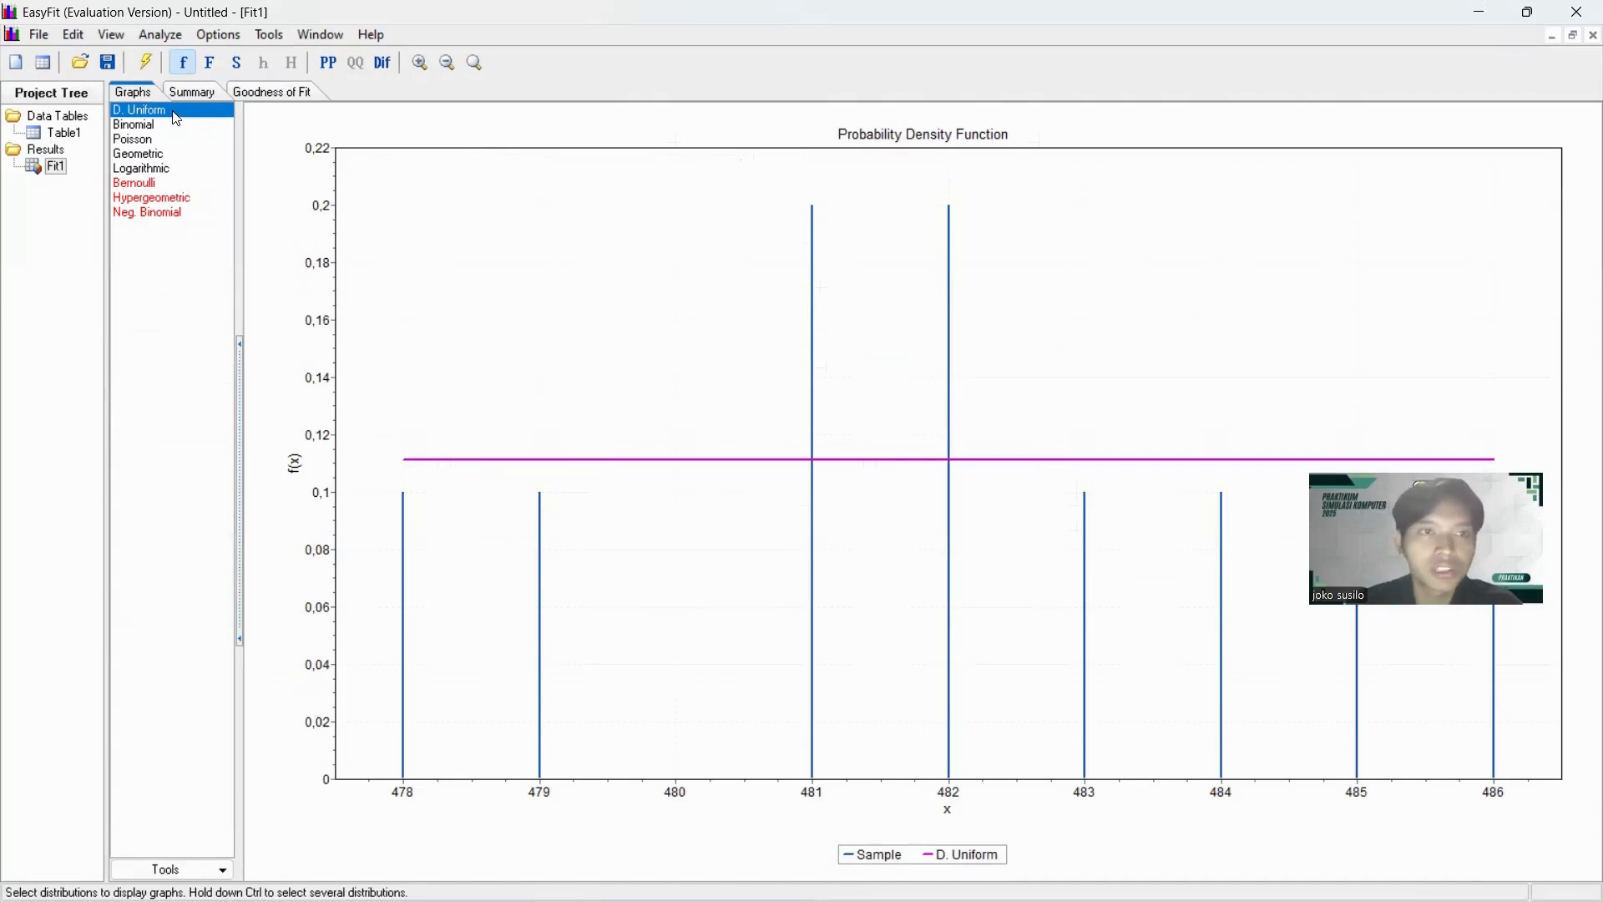
# Remove the D. Uniform and Logarithmic distributions from the fit results and bring up the goodness-of-fit summary.
pyautogui.rightClick(177, 120)
pyautogui.click(221, 147)
pyautogui.click(167, 158)
pyautogui.rightClick(169, 154)
pyautogui.click(182, 187)
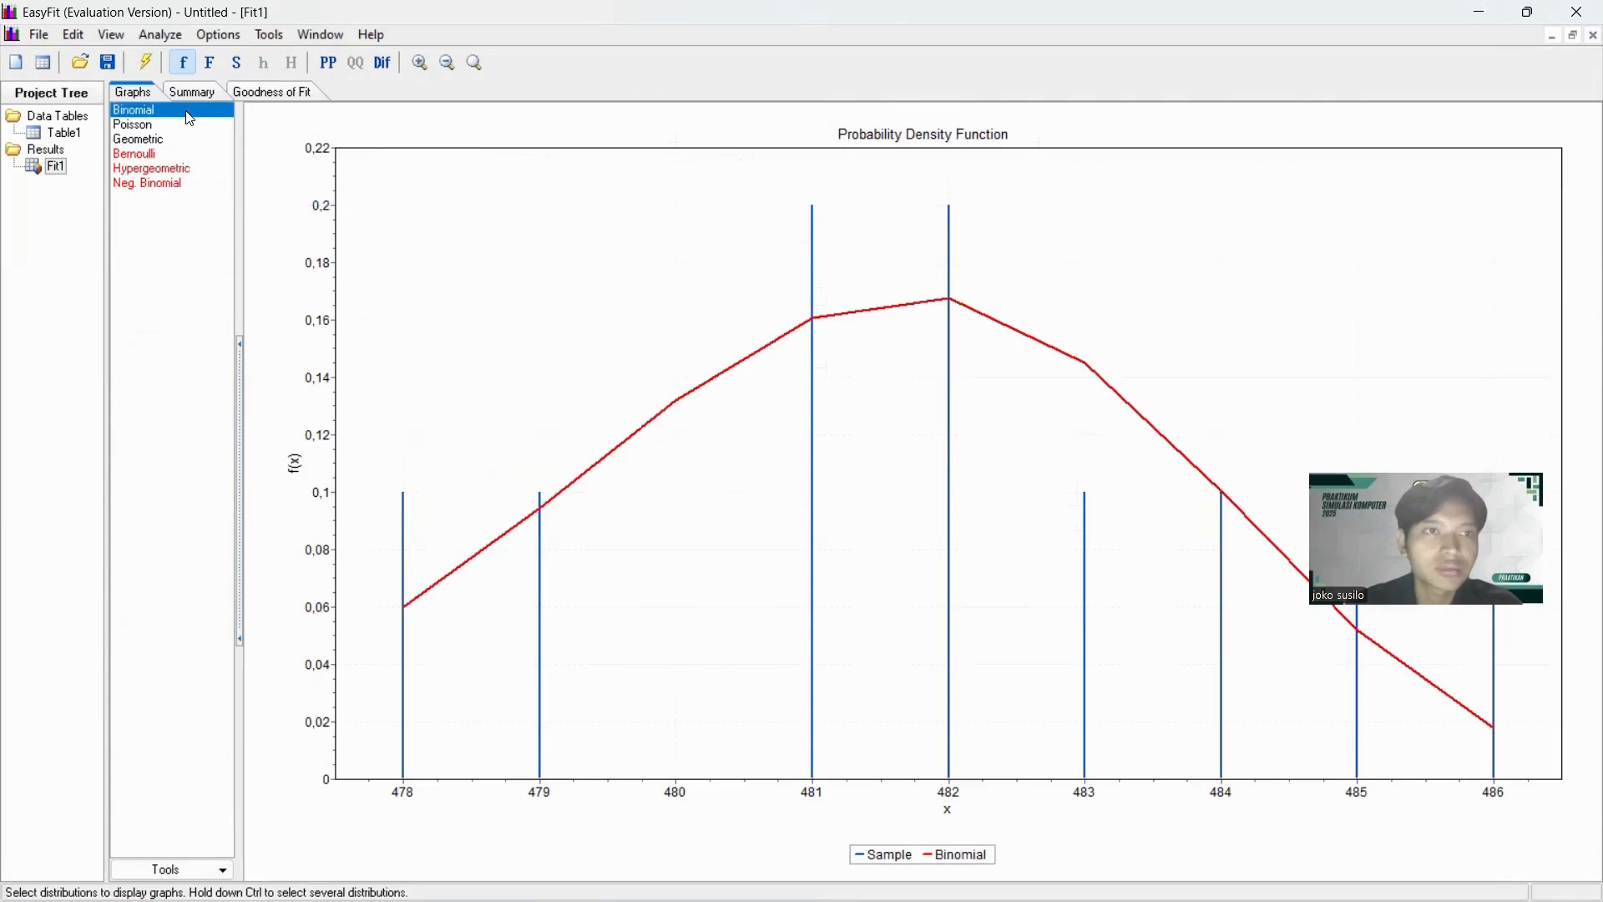
pyautogui.click(193, 93)
pyautogui.click(277, 95)
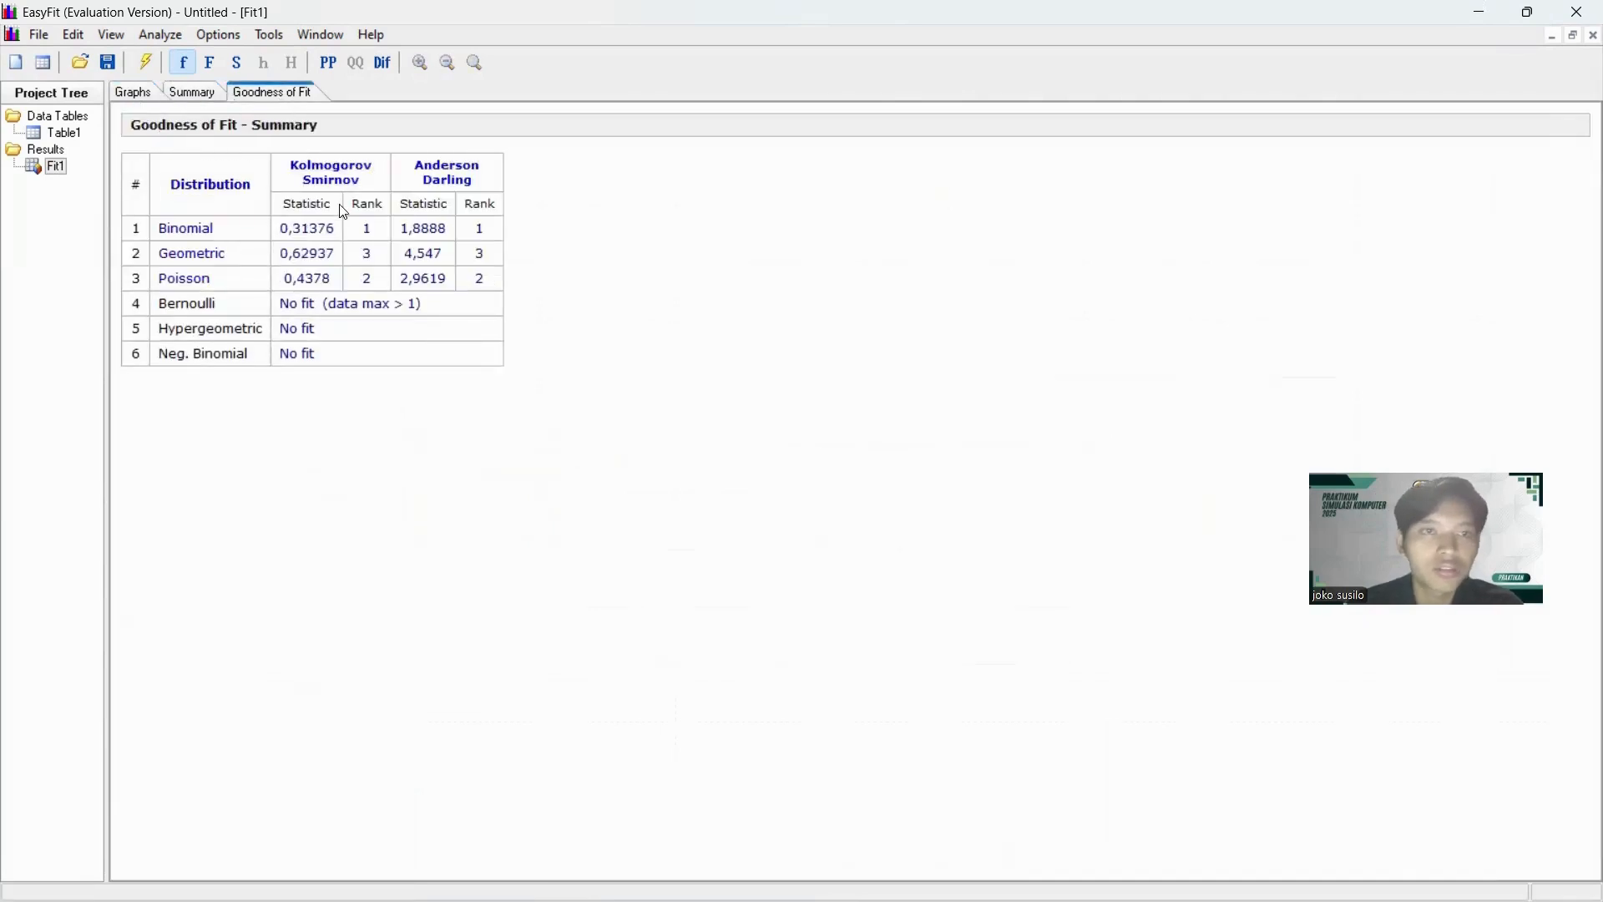
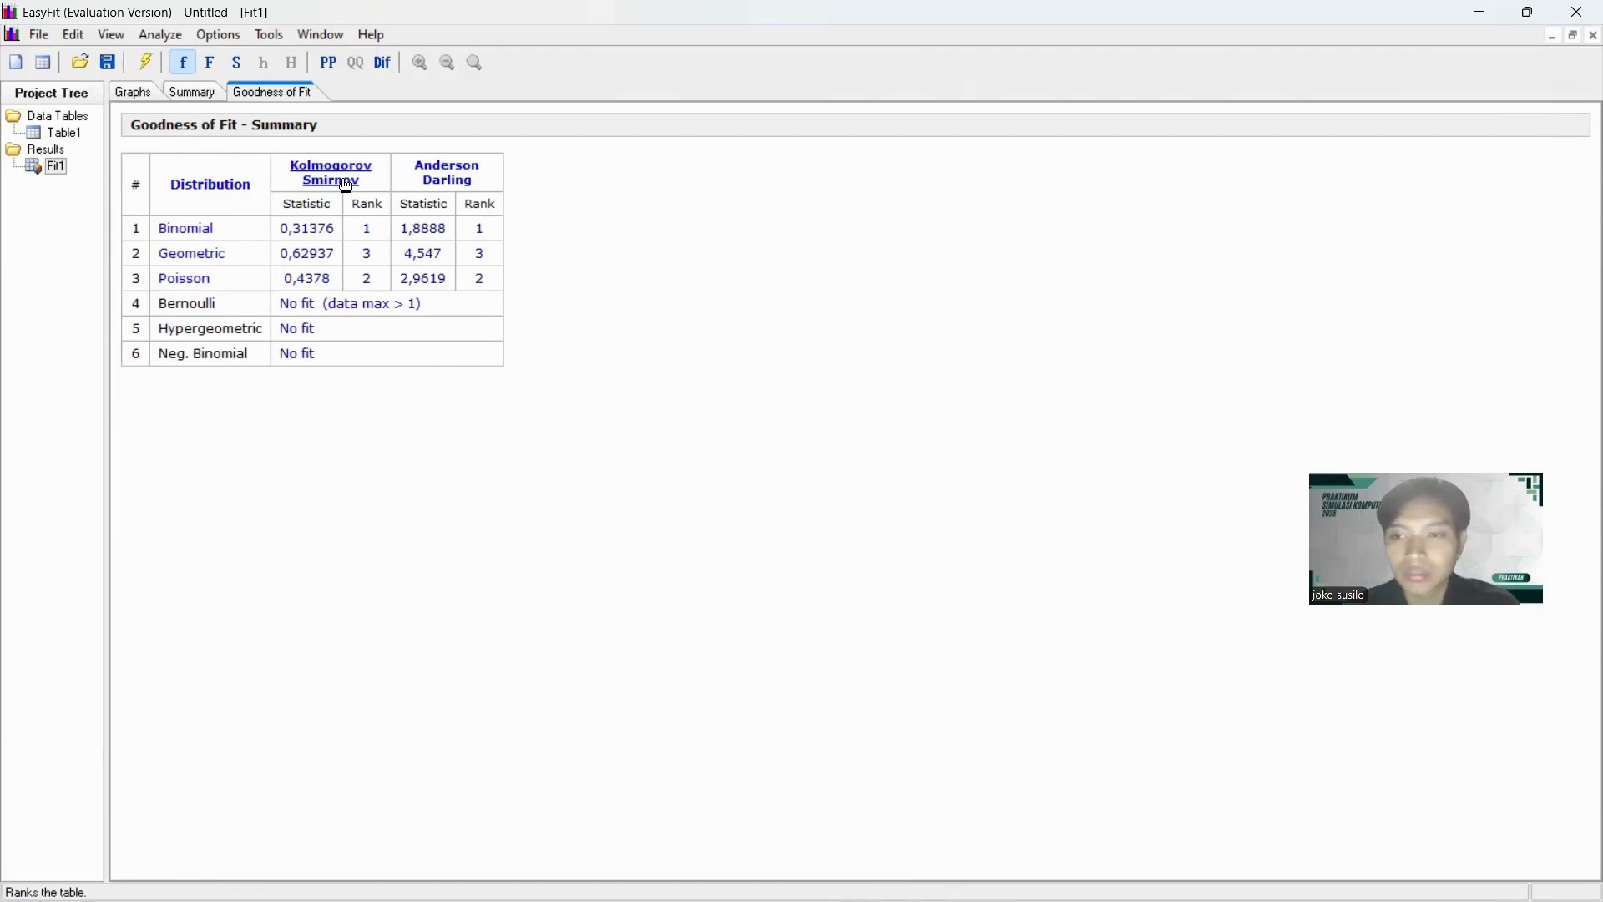
# Rank the fitted distributions by Kolmogorov Smirnov and look up the Binomial parameters in the fitting results summary.
pyautogui.click(342, 173)
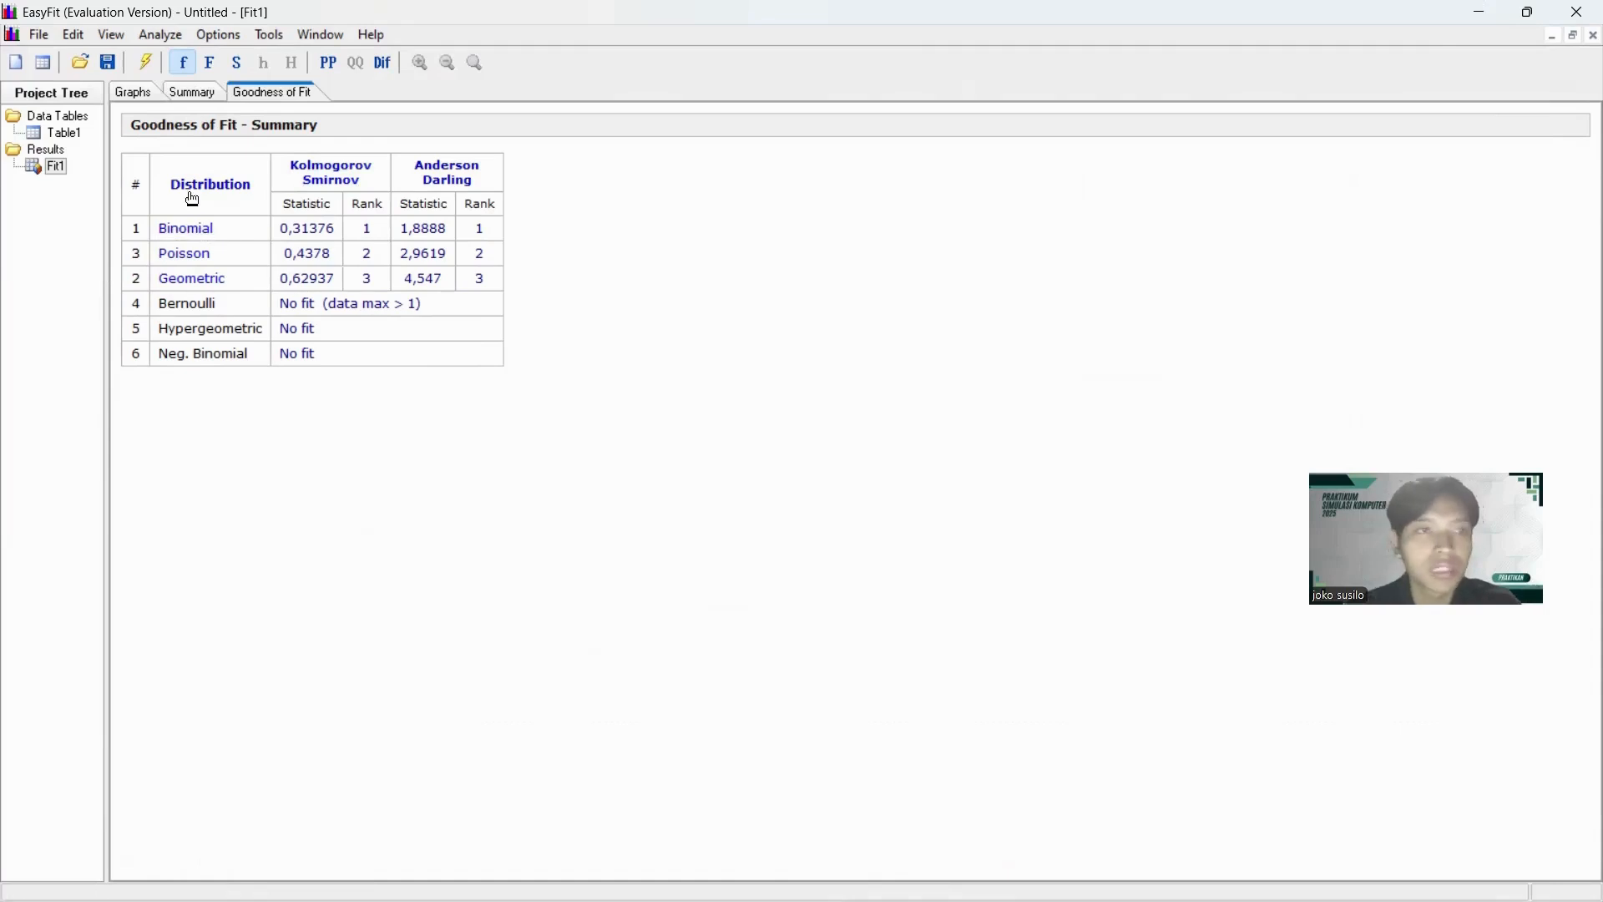
pyautogui.click(214, 99)
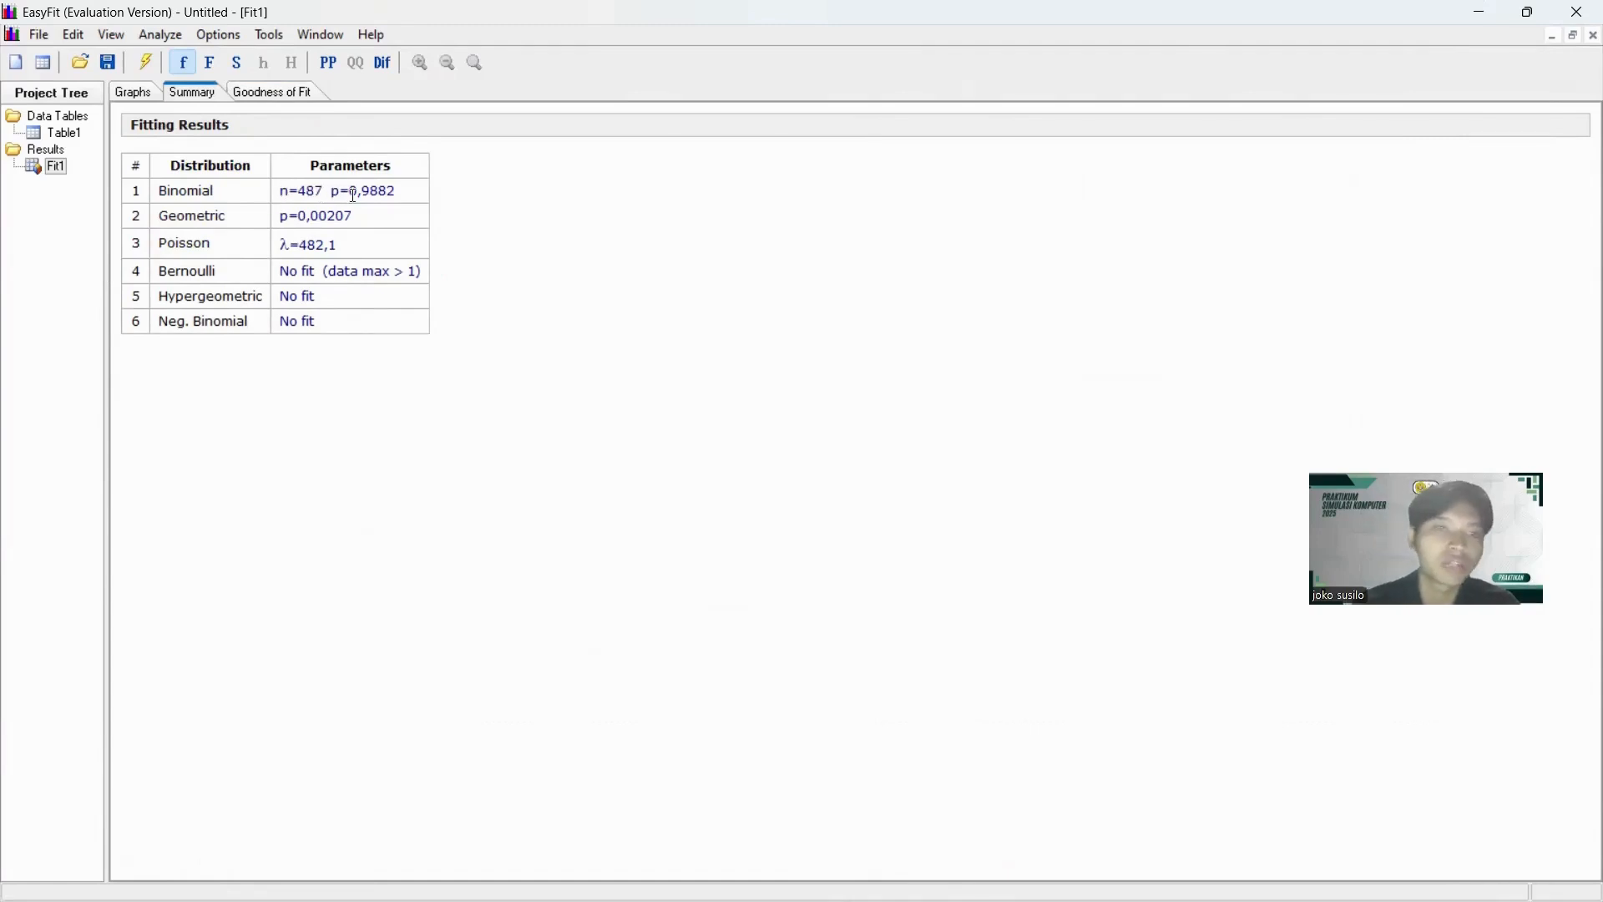
pyautogui.moveTo(389, 192); pyautogui.dragTo(354, 187)
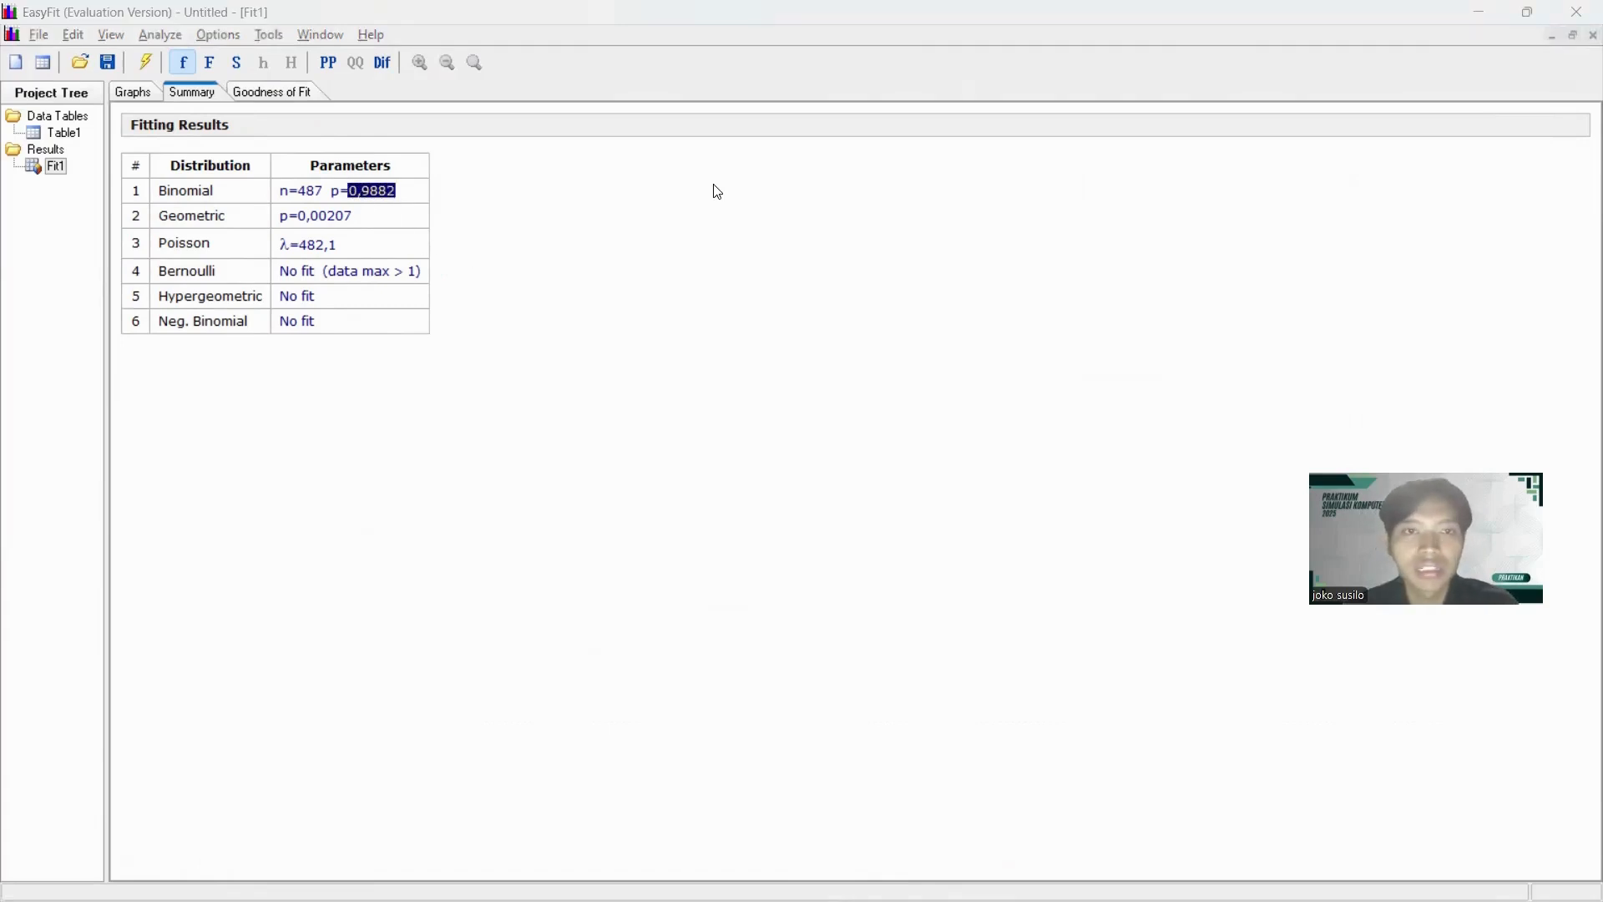
# Switch to AnyLogic, clear Perebusan's delay time and select the Binomial distribution for it.
pyautogui.hotkey('alt', 'Tab')
pyautogui.hotkey('alt', 'Tab')
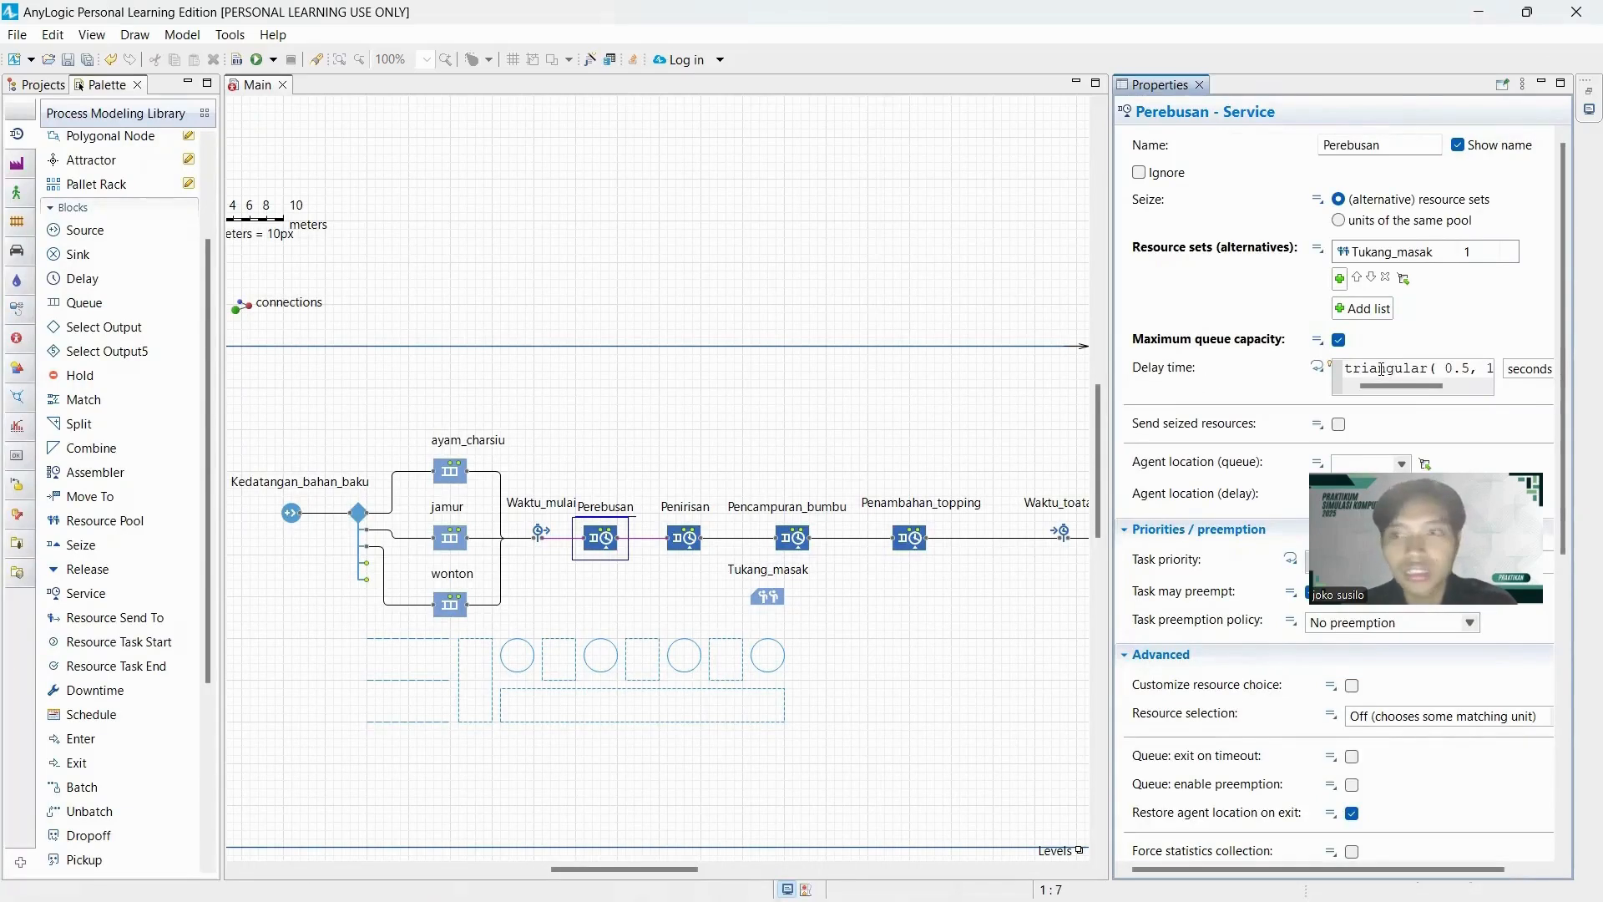
pyautogui.hotkey('ctrl', 'a')
pyautogui.press('BackSpace')
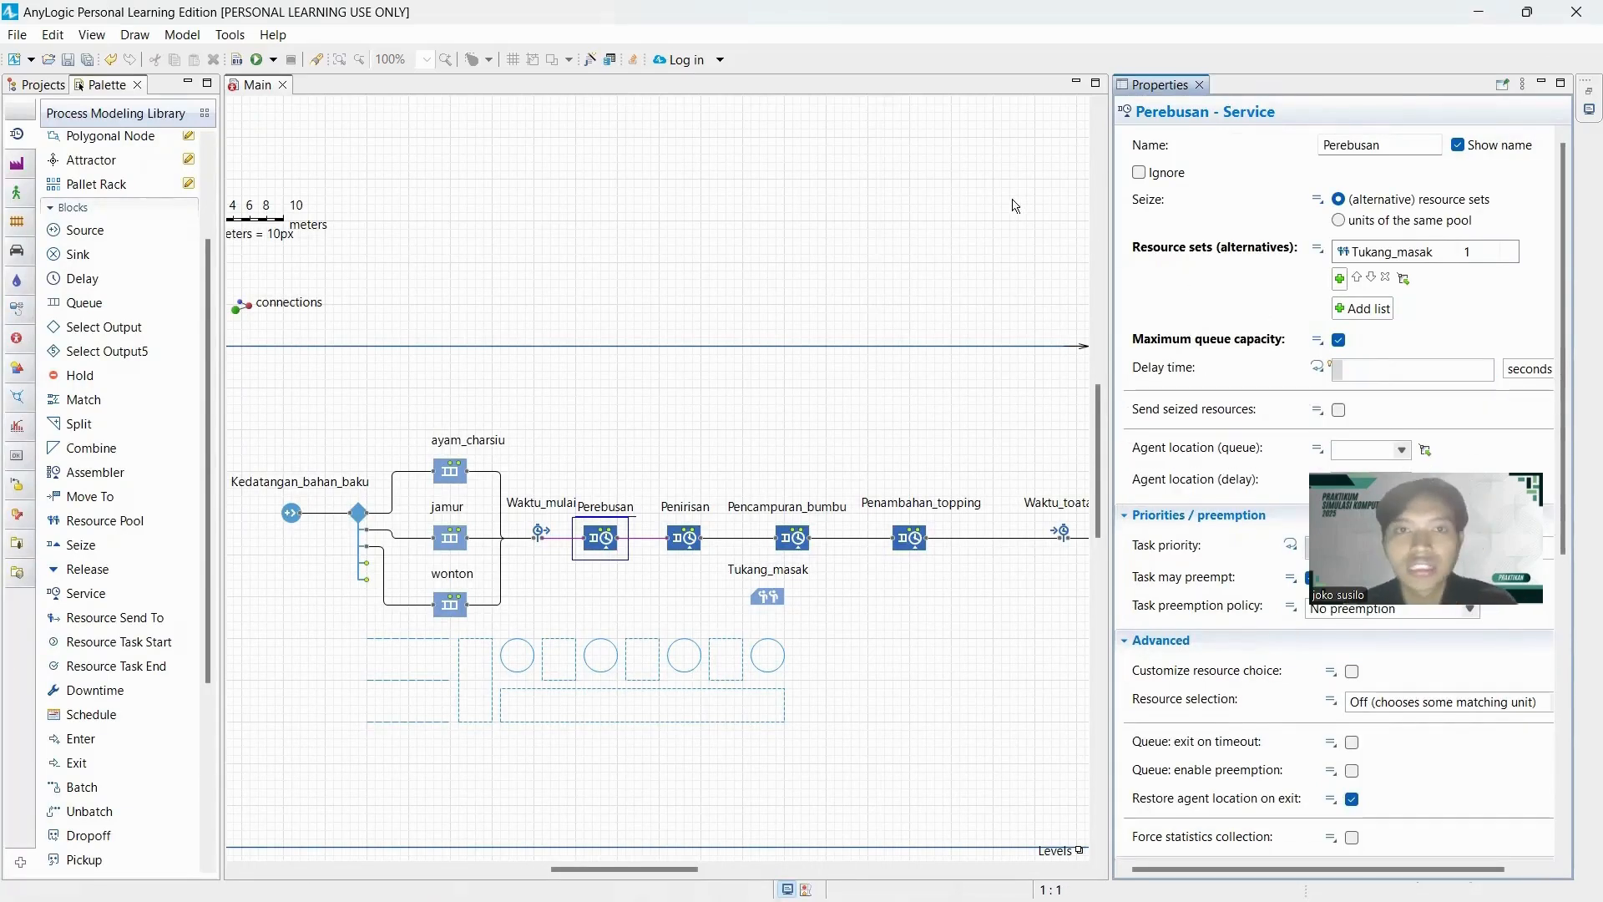
pyautogui.click(592, 62)
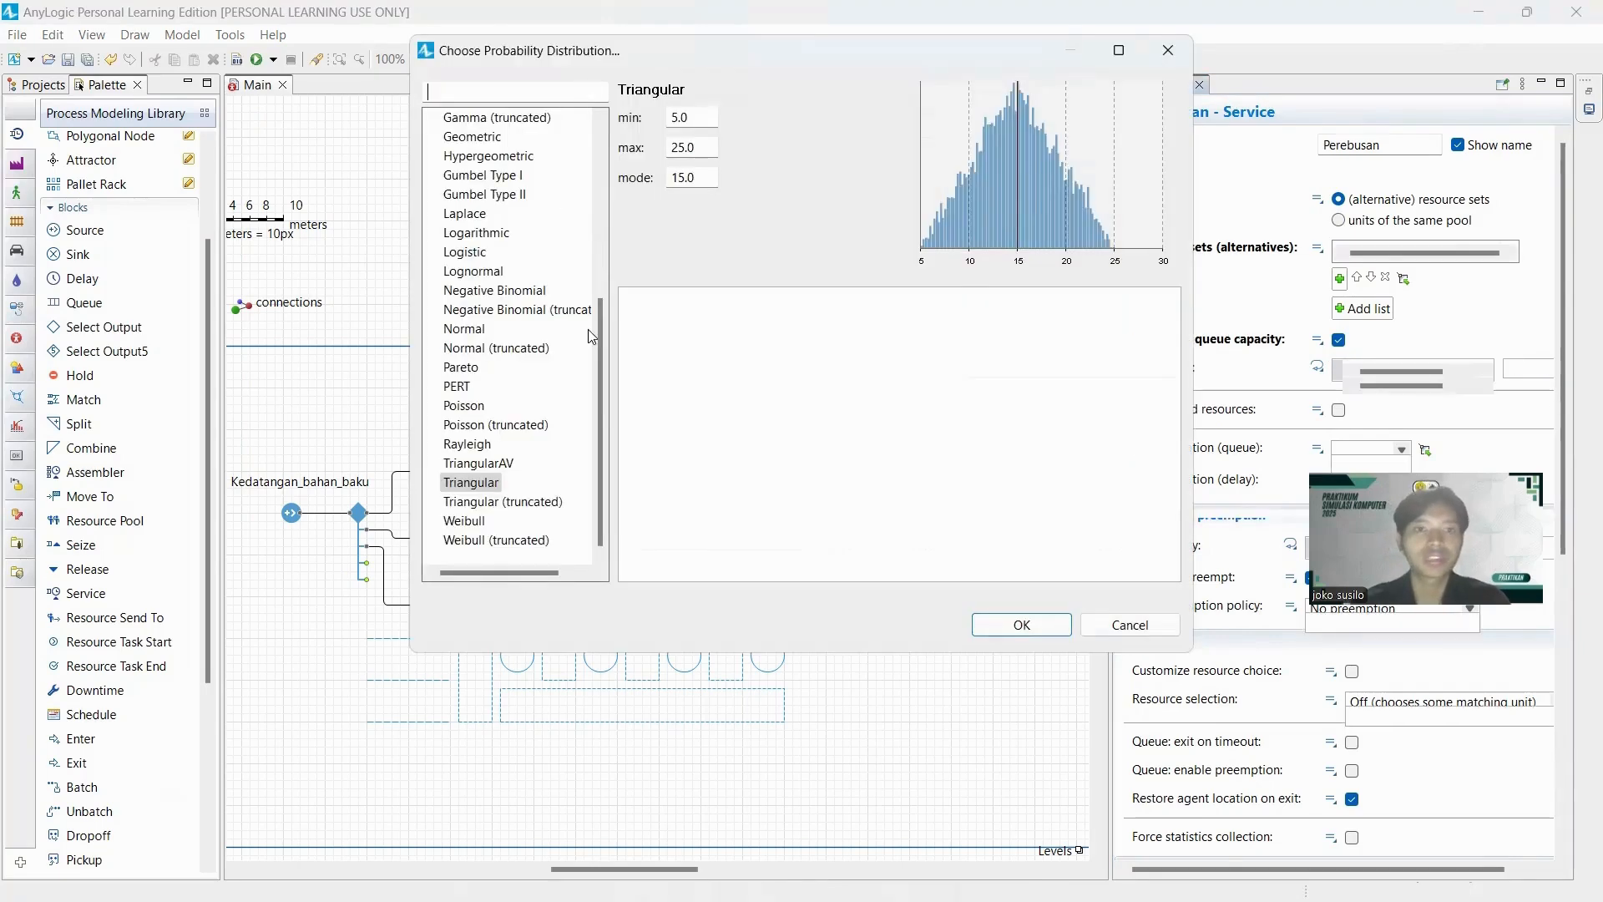
pyautogui.moveTo(604, 374); pyautogui.dragTo(601, 189)
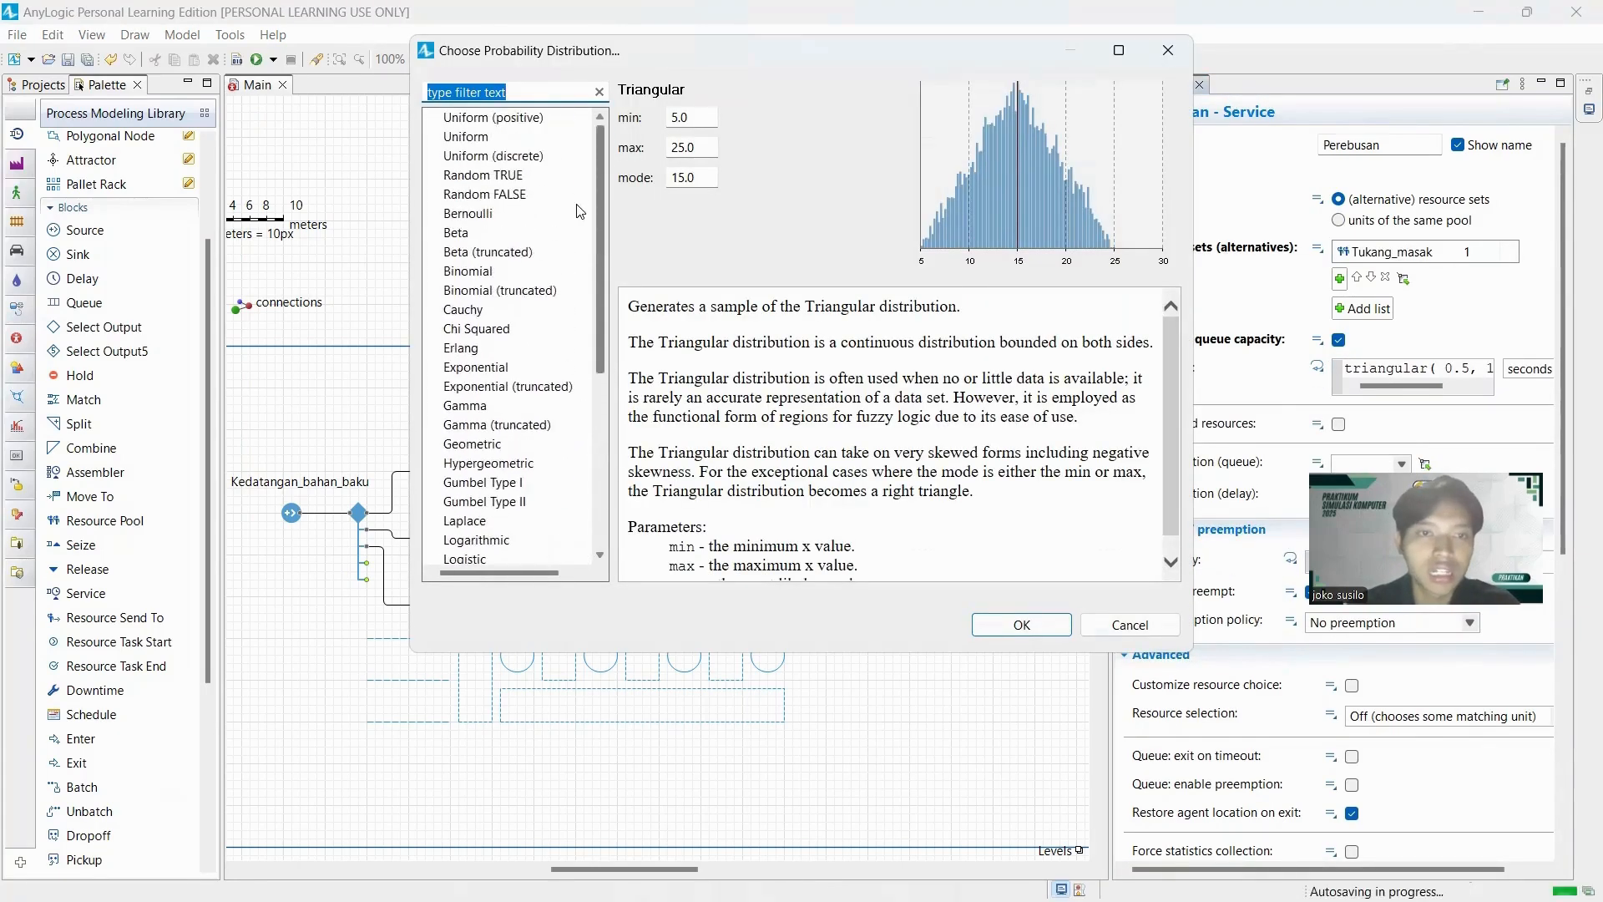
pyautogui.click(568, 270)
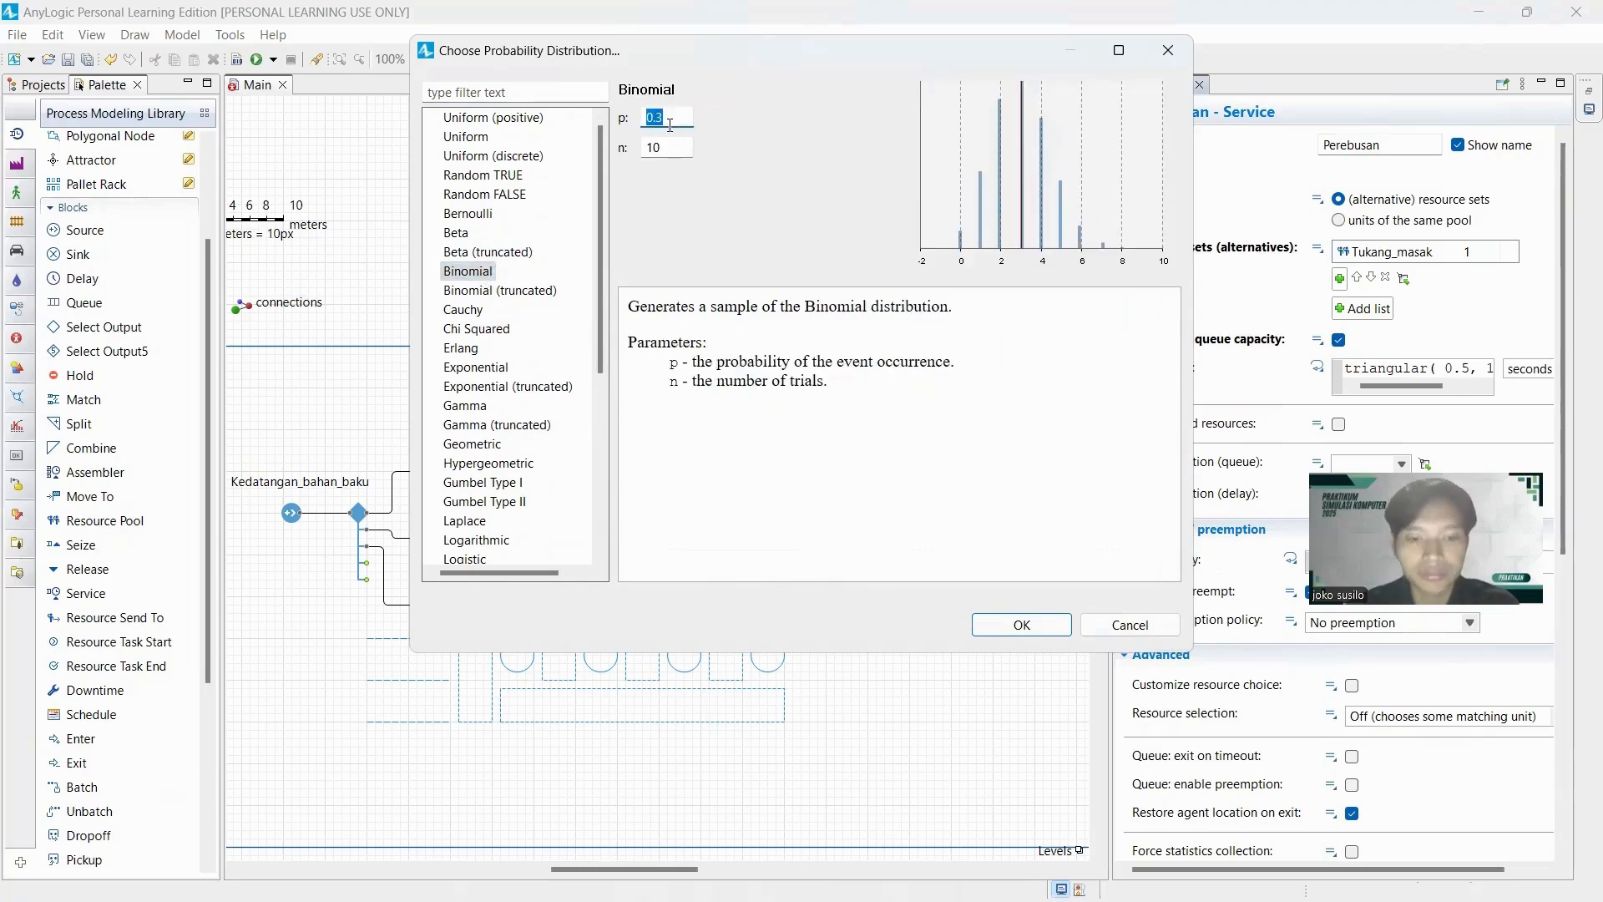
# Set the Binomial parameters to p 0.9882 and n 487 and apply them as Perebusan's delay time.
pyautogui.write('0,3882')
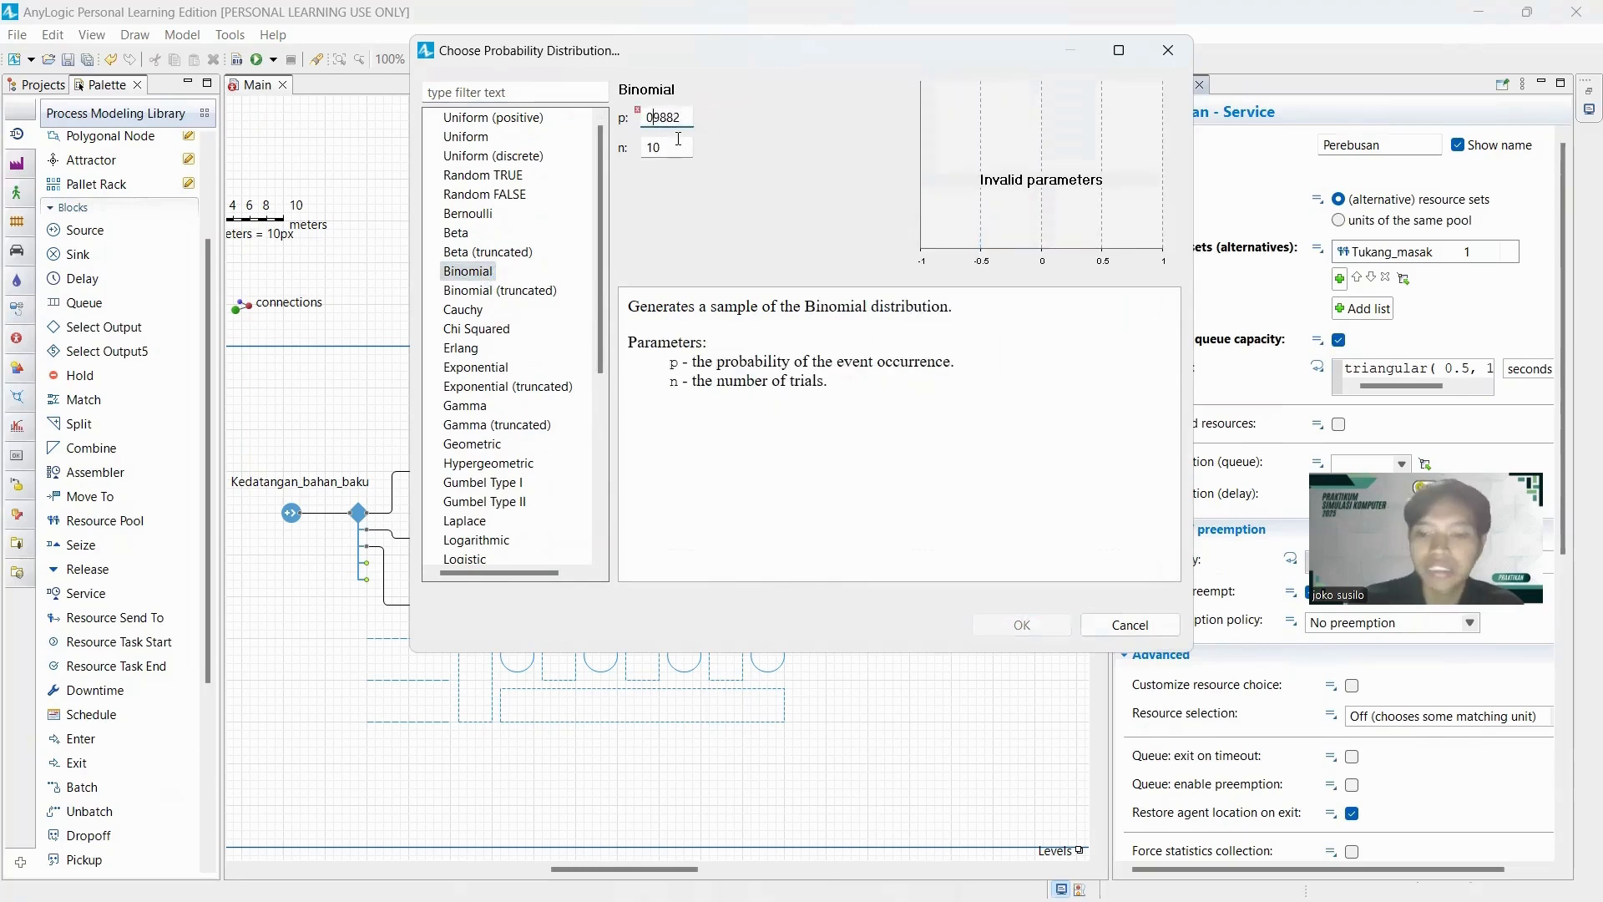
pyautogui.press('BackSpace')
pyautogui.write('.')
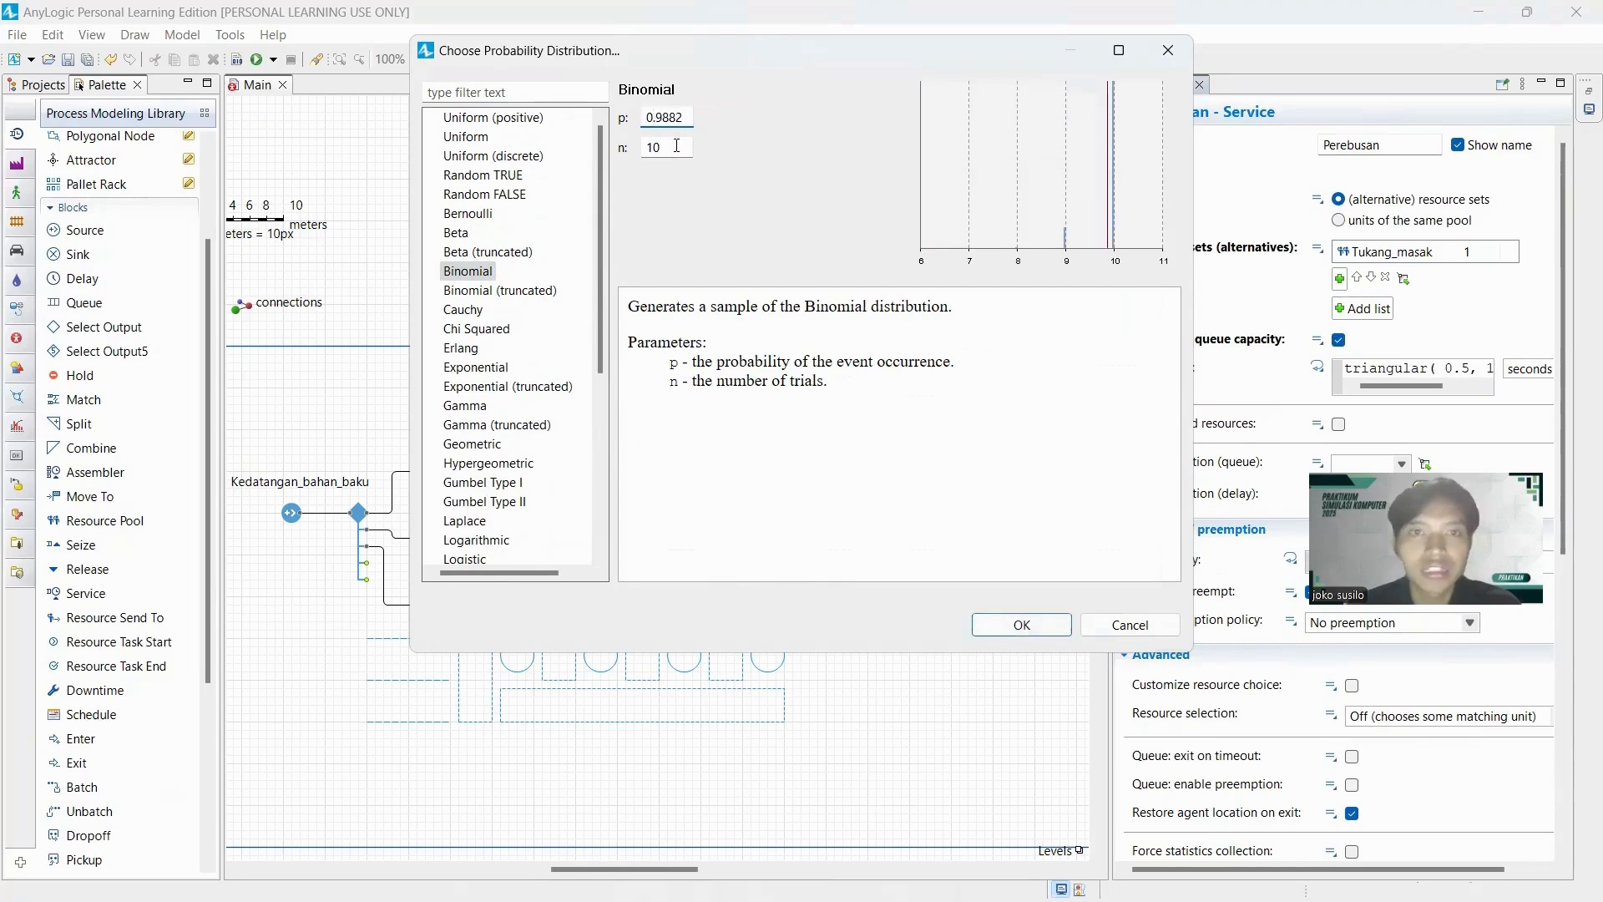
pyautogui.click(676, 152)
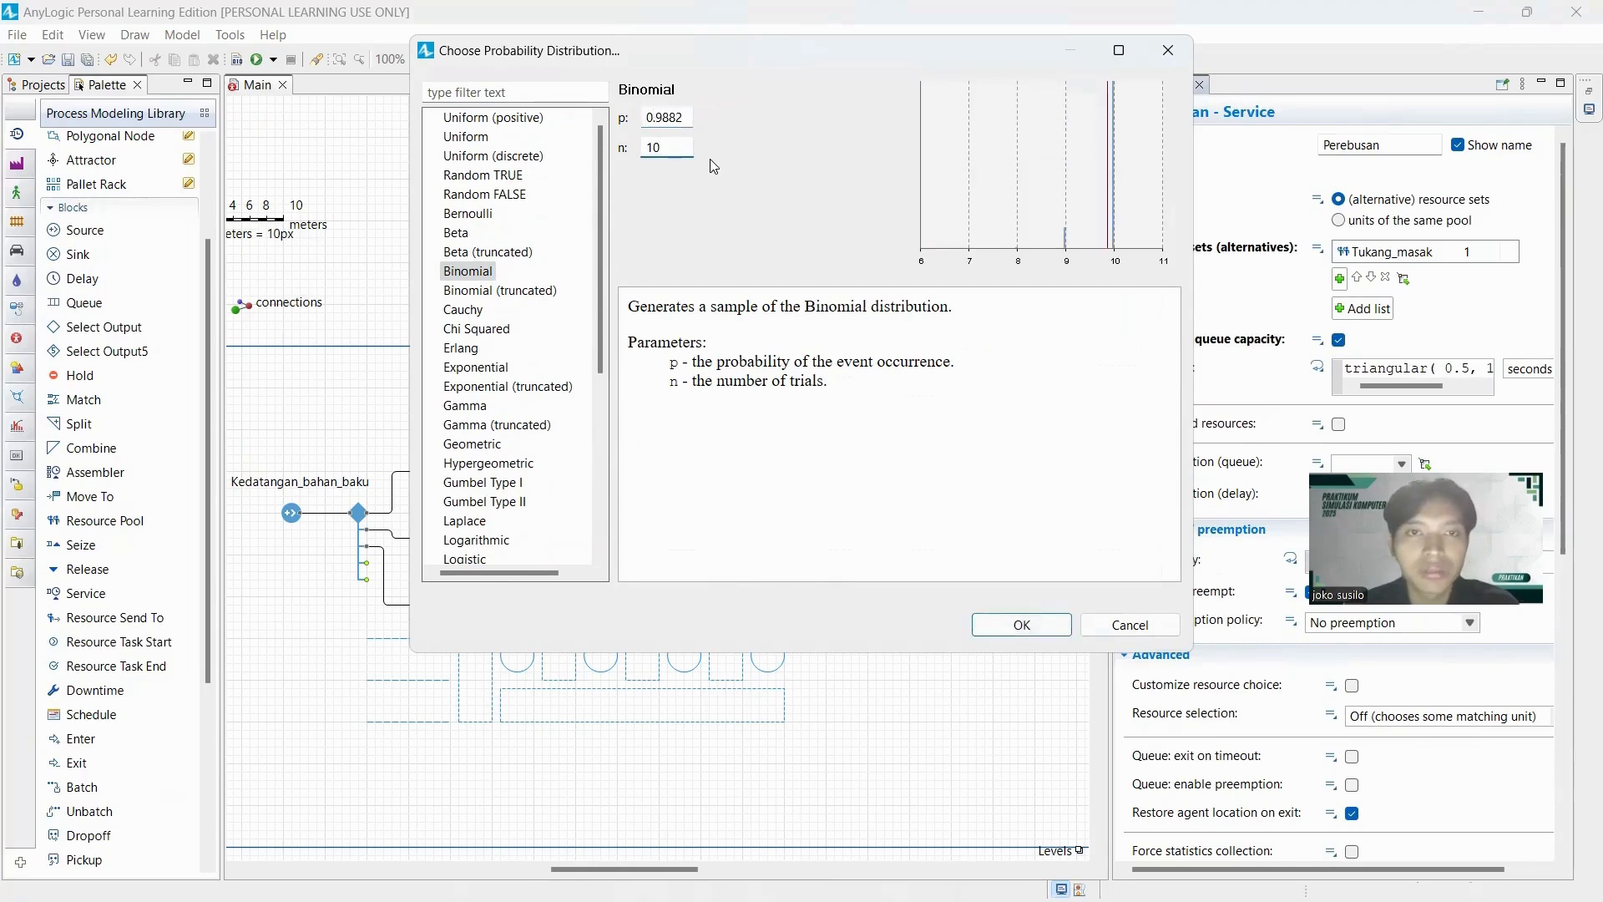
pyautogui.hotkey('alt', 'Tab')
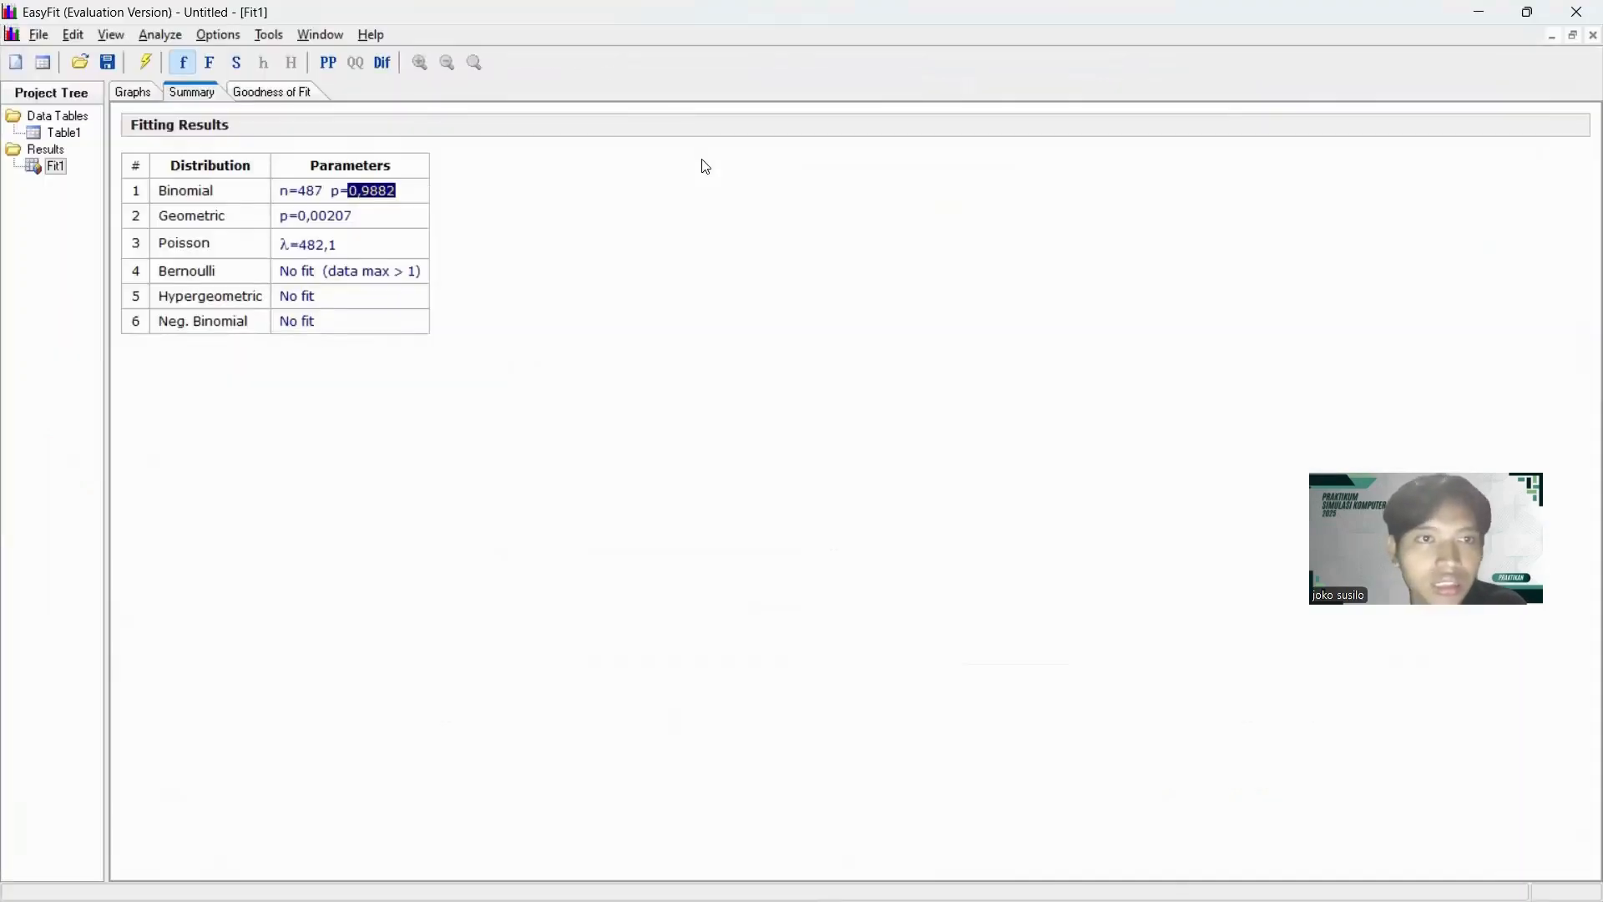
pyautogui.hotkey('alt', 'Tab')
pyautogui.press('BackSpace')
pyautogui.press('BackSpace')
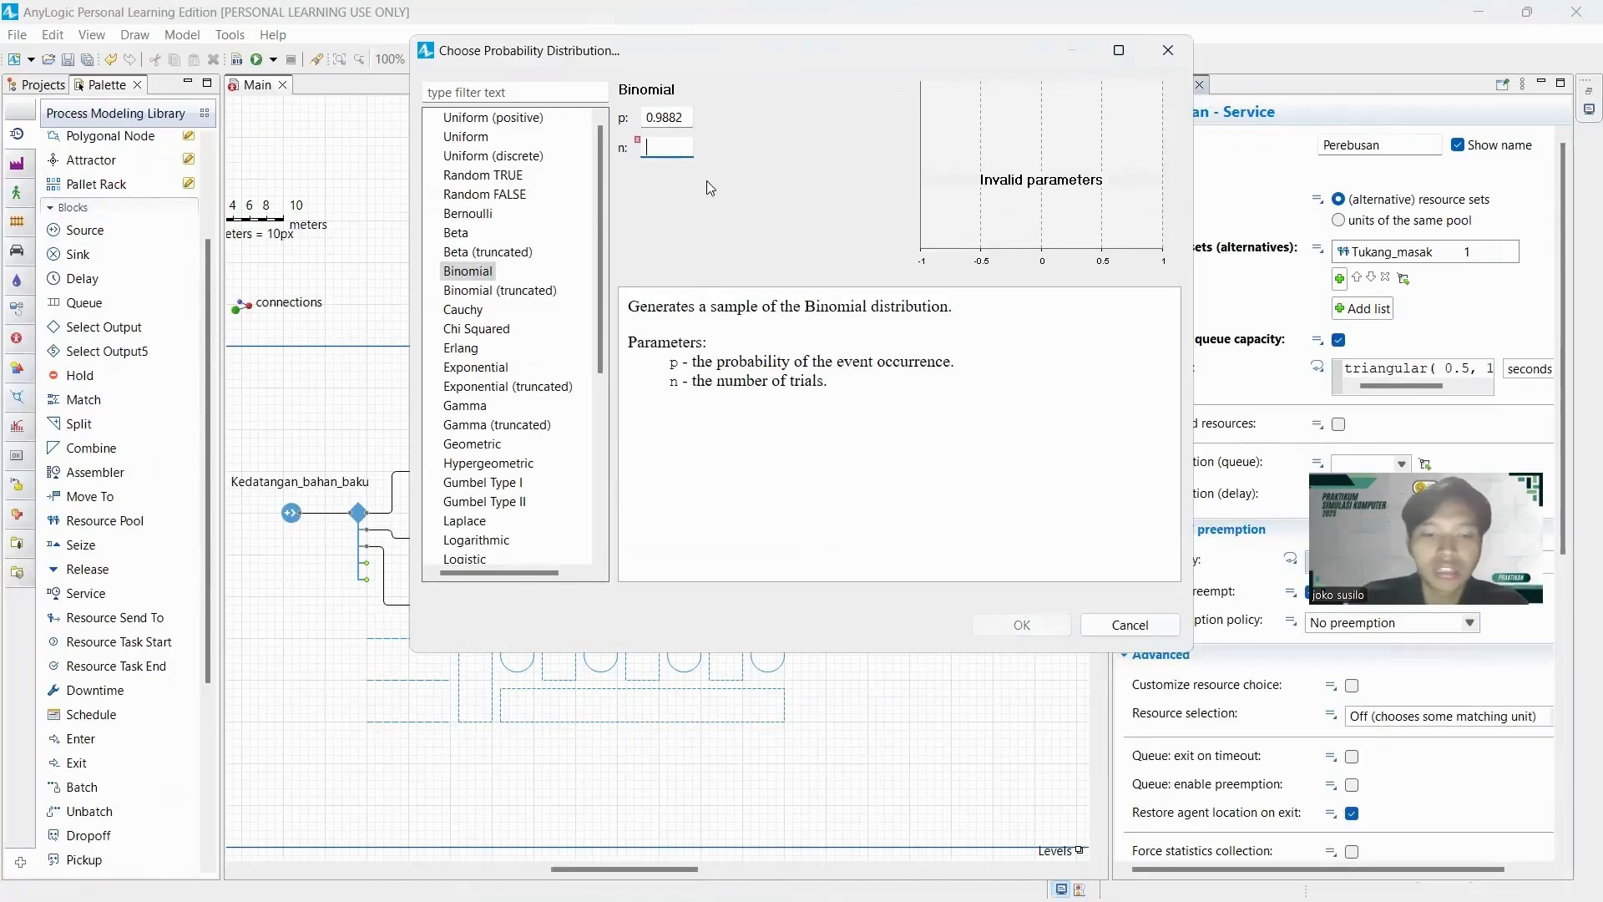
pyautogui.write('487')
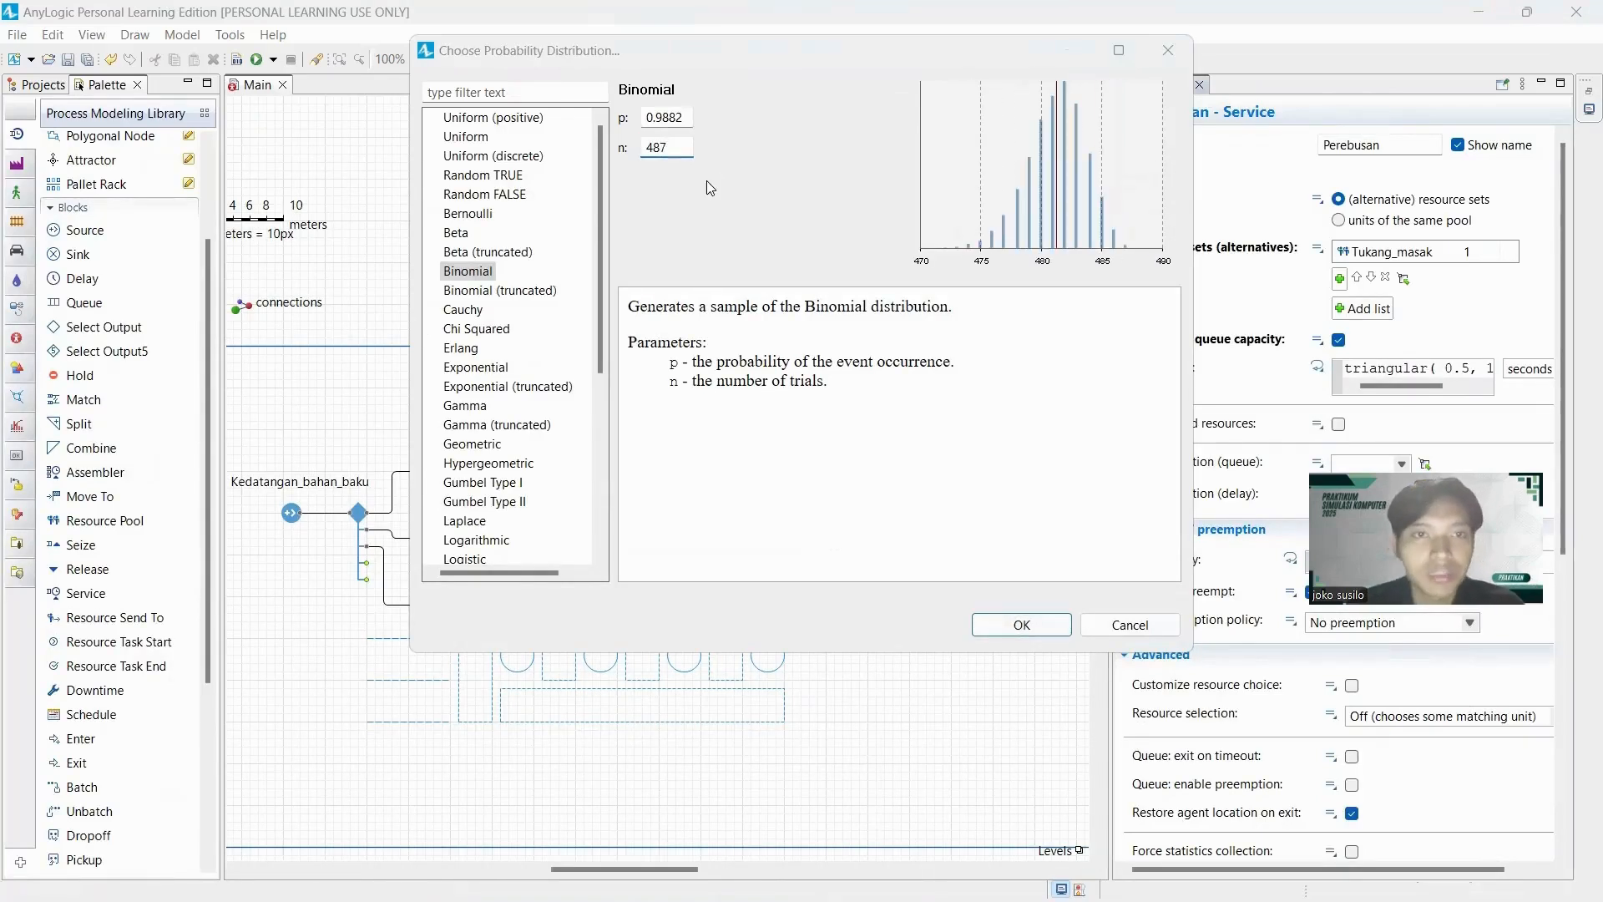
pyautogui.hotkey('alt', 'Tab')
pyautogui.hotkey('alt', 'Tab')
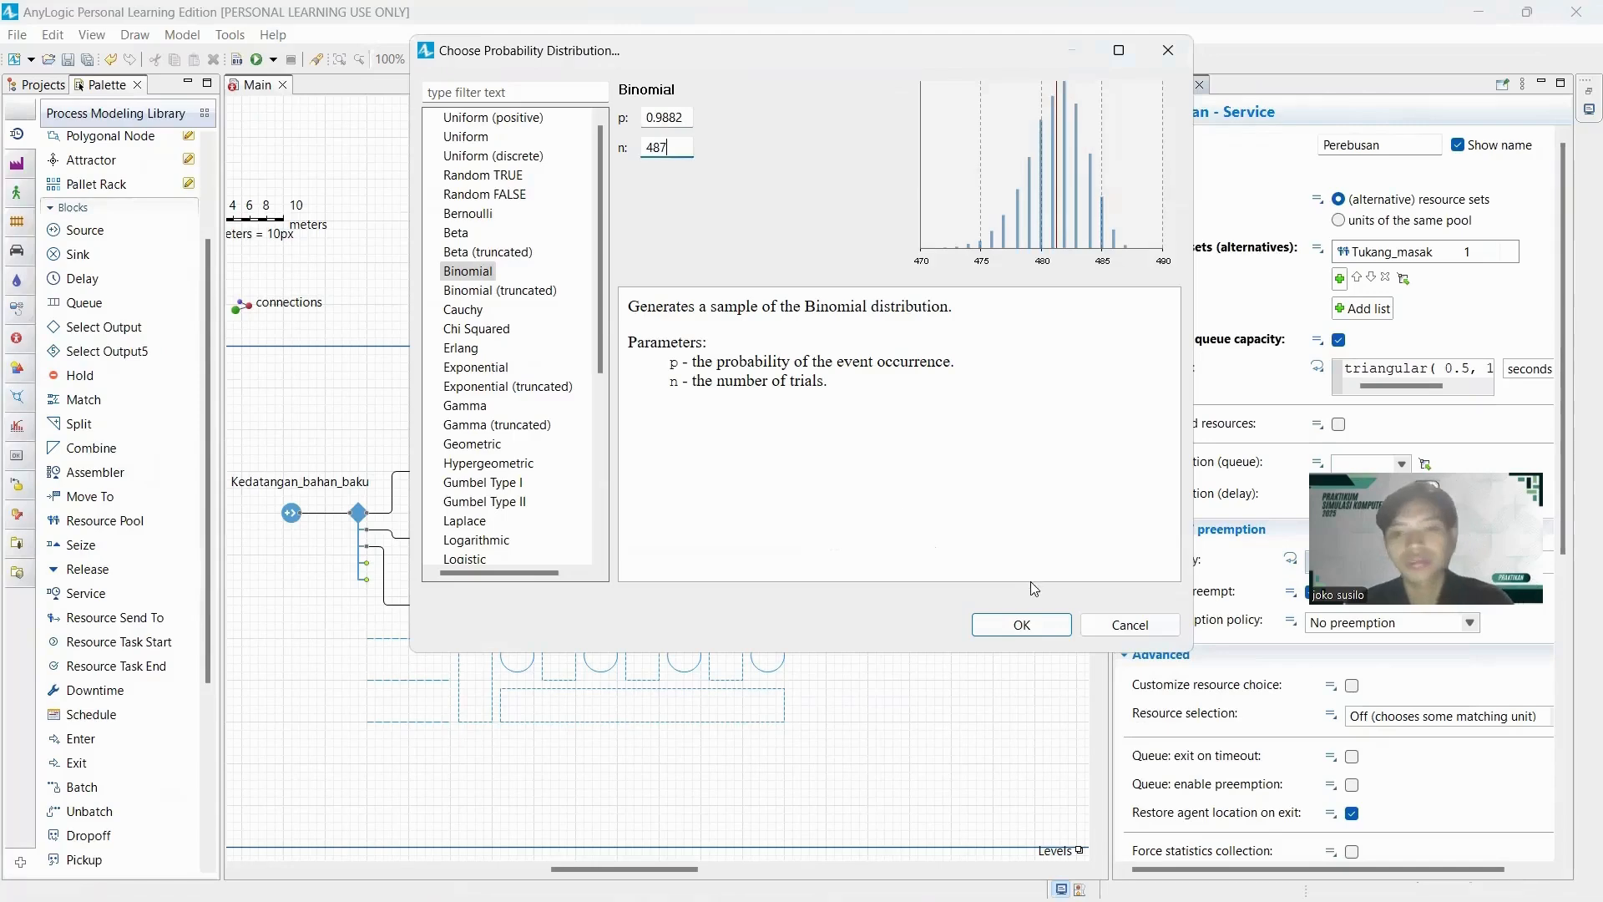
pyautogui.click(1016, 633)
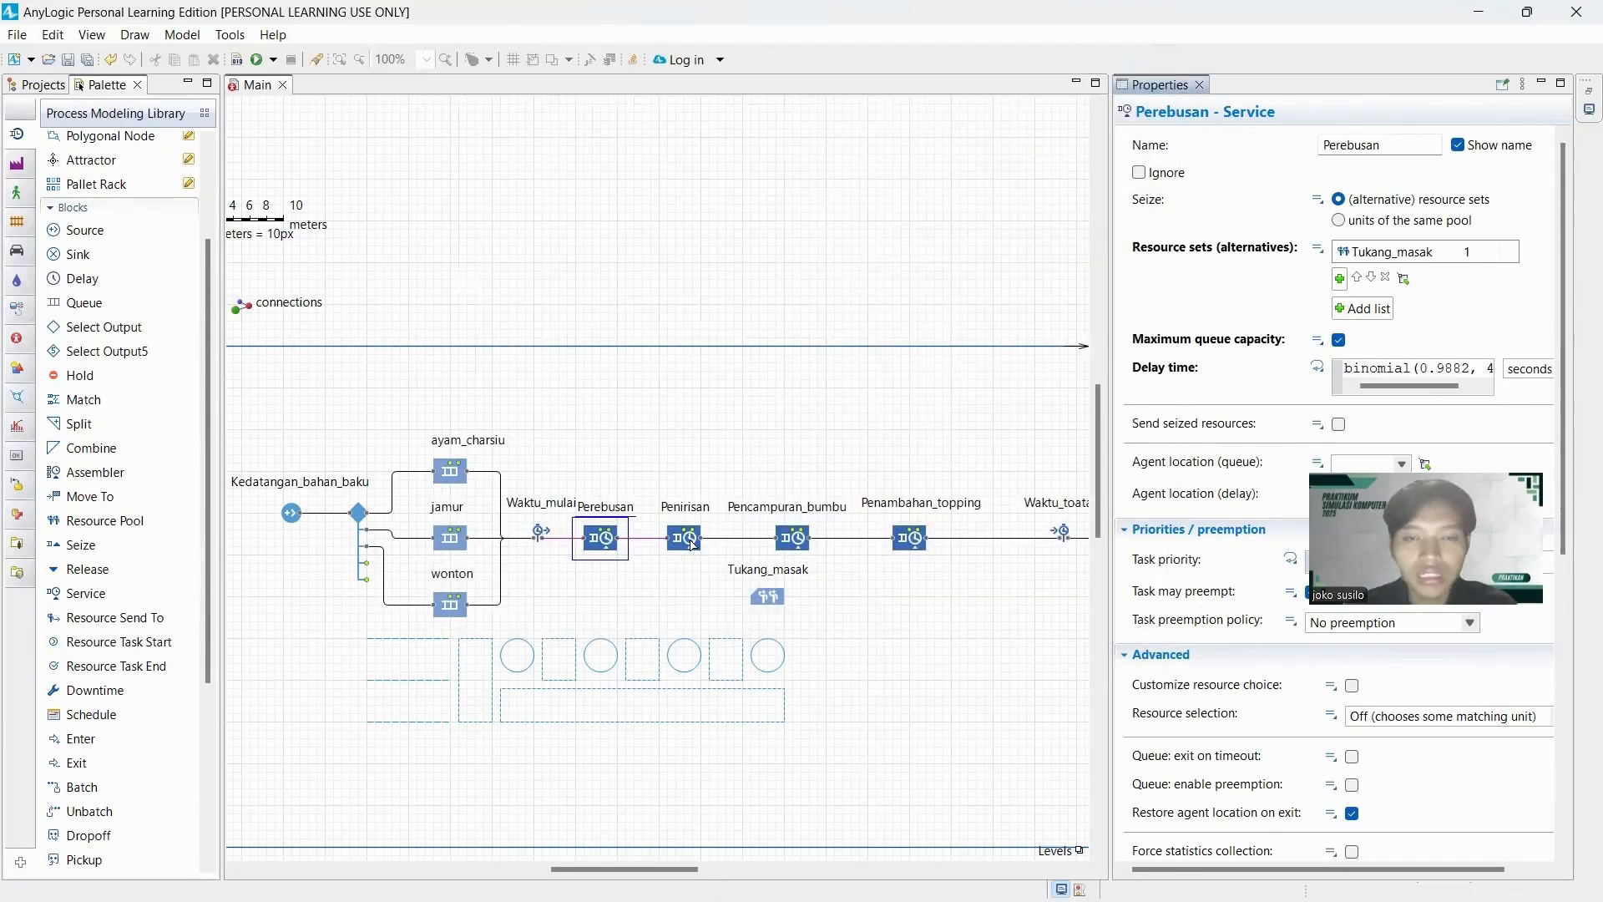
# Add Tukang_masak as the resource set of the Penirisan service block.
pyautogui.click(691, 543)
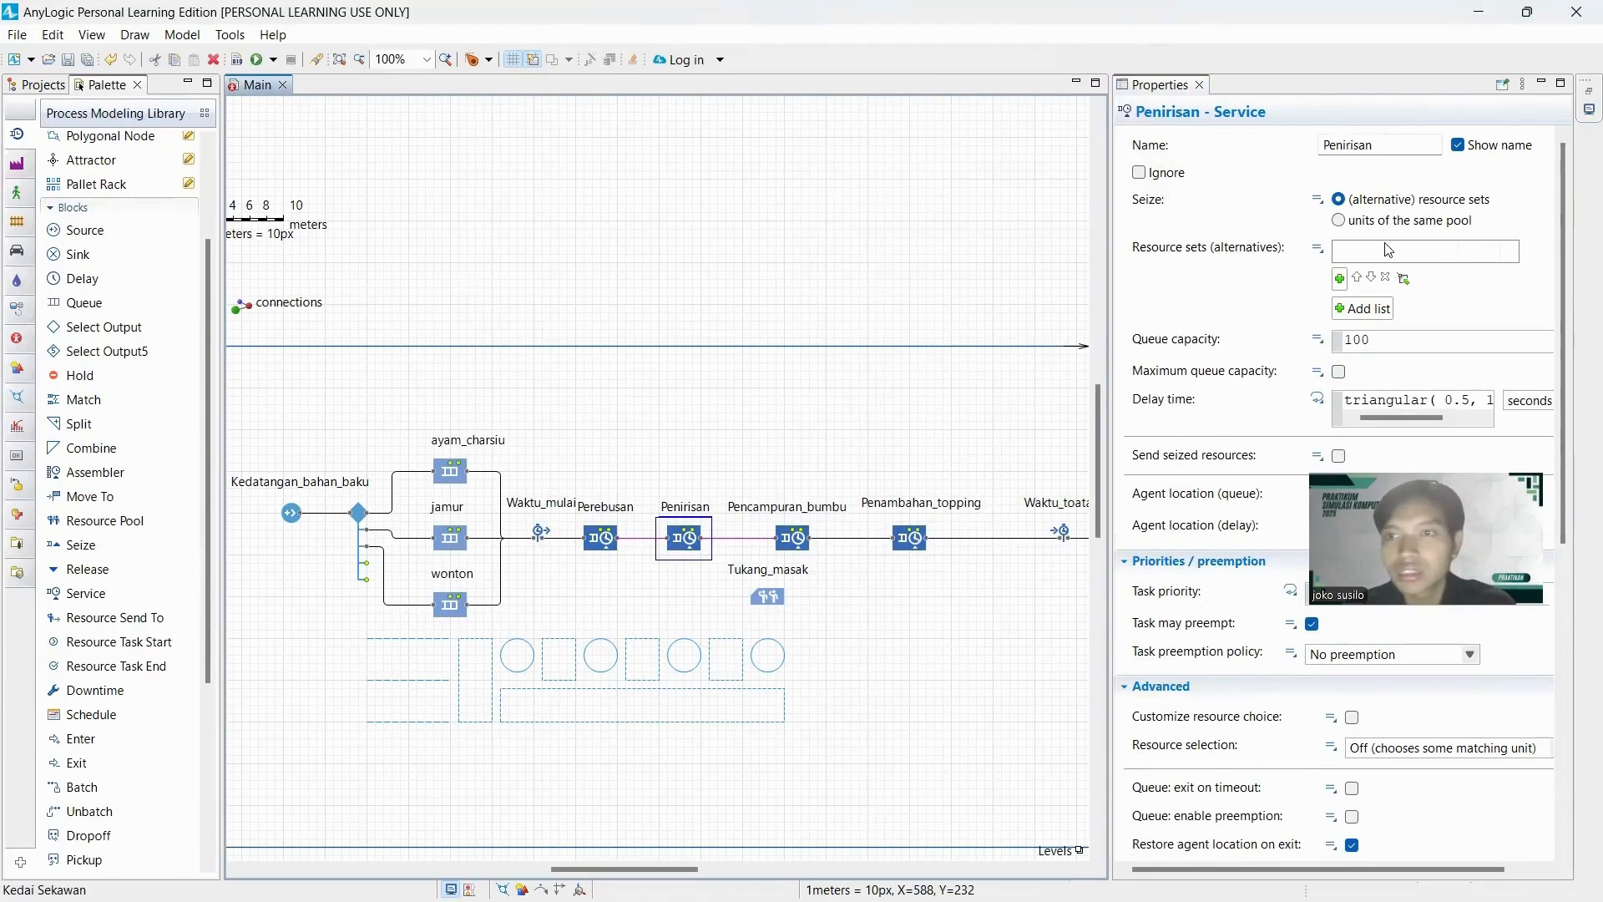
pyautogui.click(1341, 284)
pyautogui.click(1350, 304)
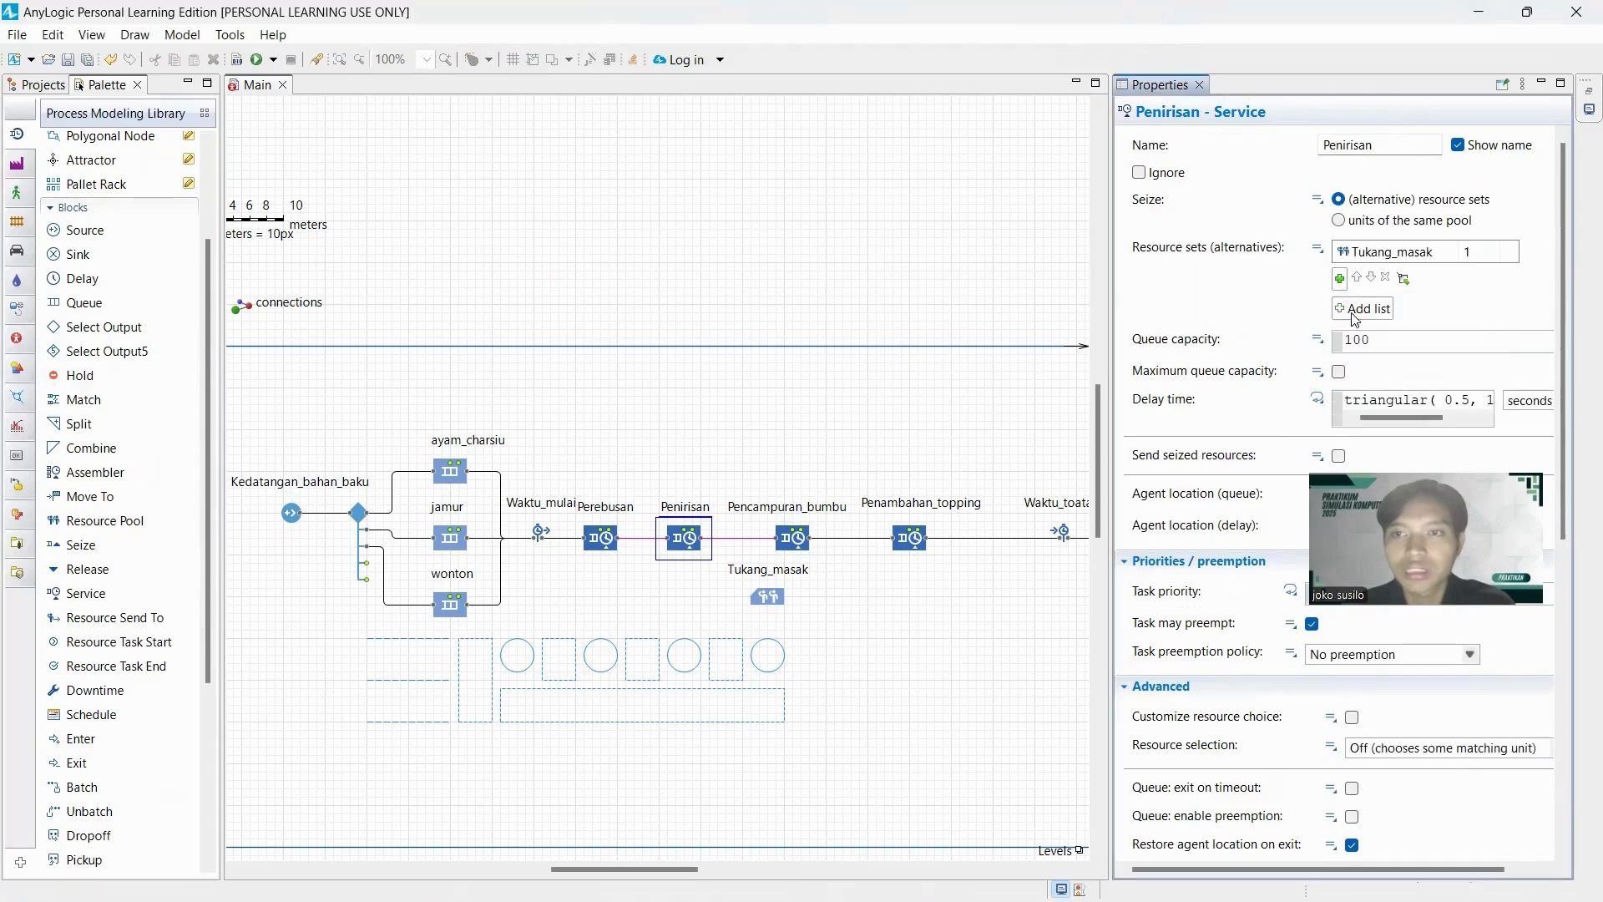
# Set Perebusan's agent location to St_perebusan for the queue and antri_perebusan for the delay.
pyautogui.click(617, 544)
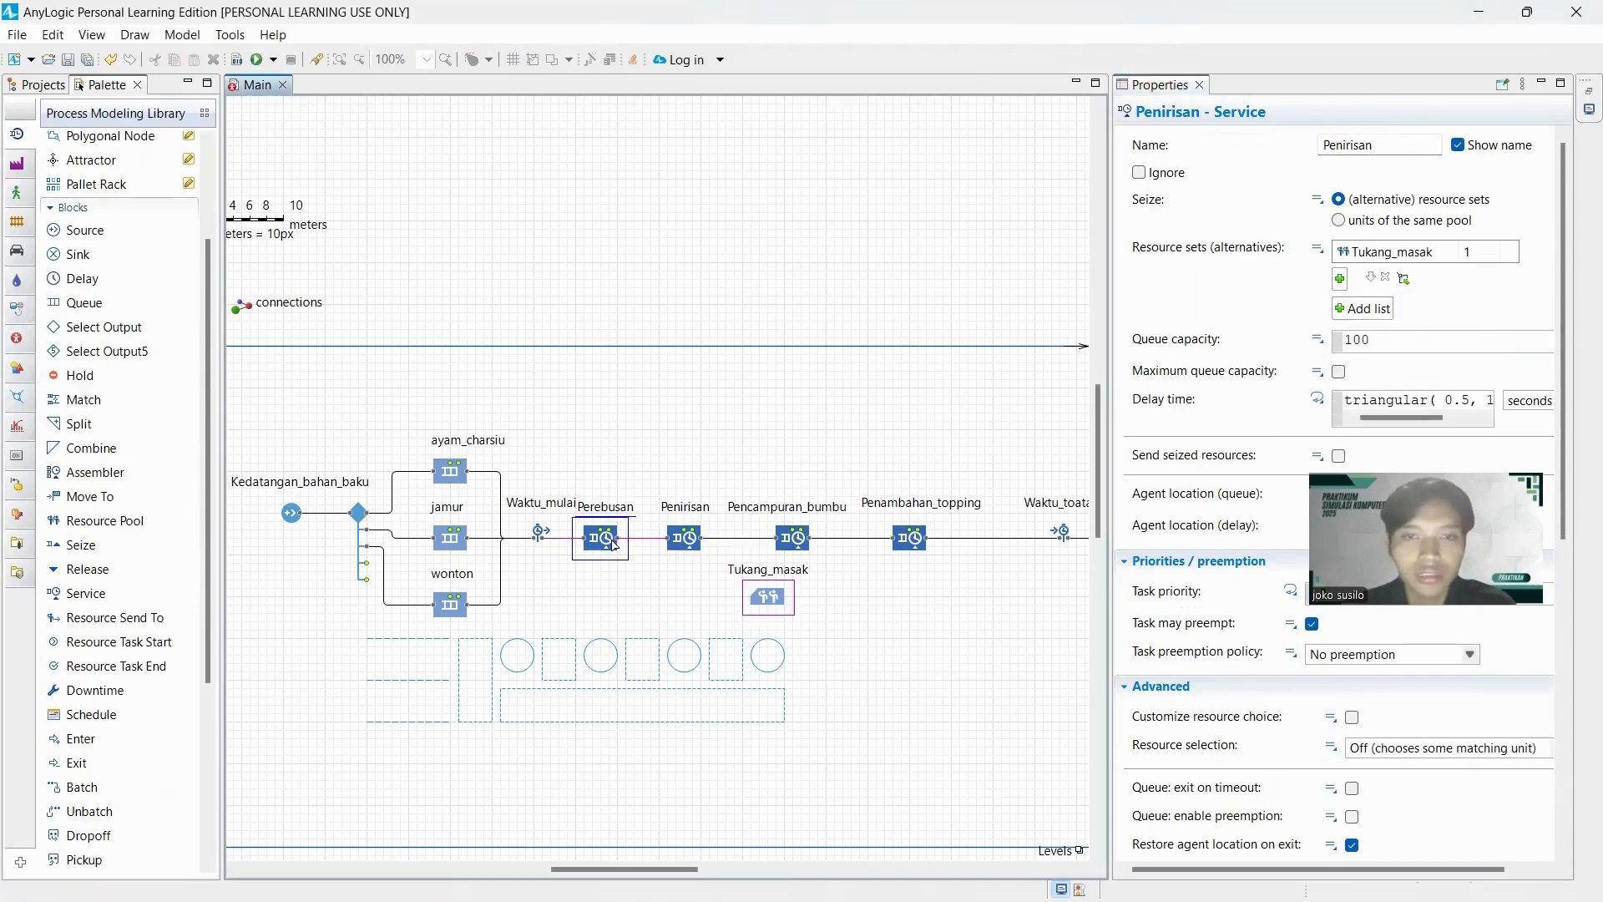
pyautogui.scroll(-2, 1365, 368)
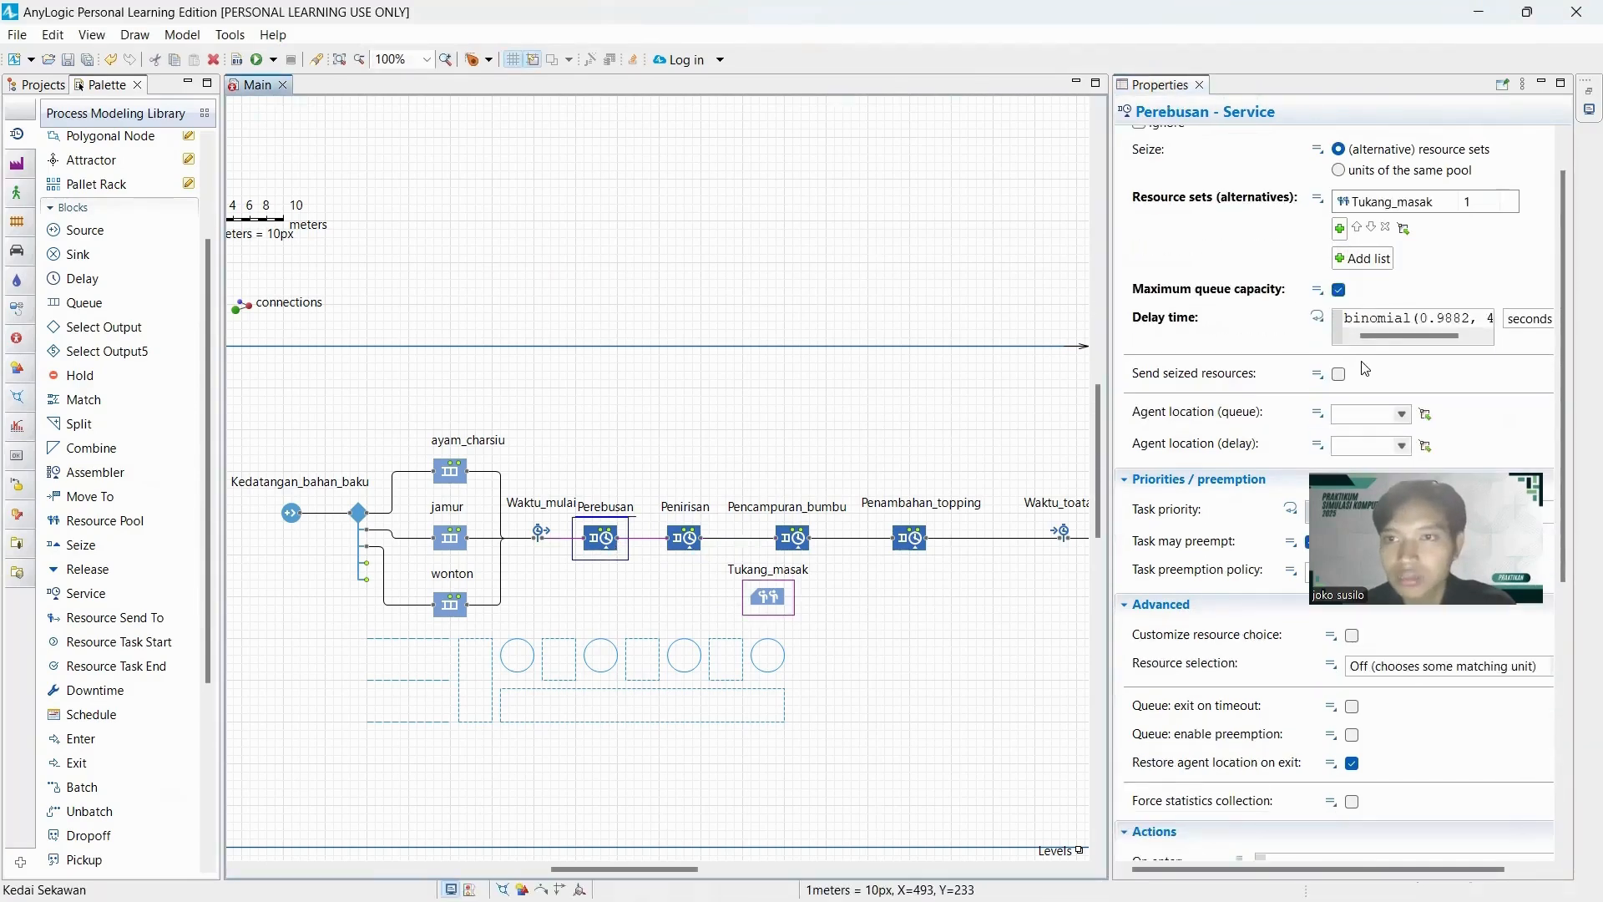
pyautogui.scroll(-3, 1341, 376)
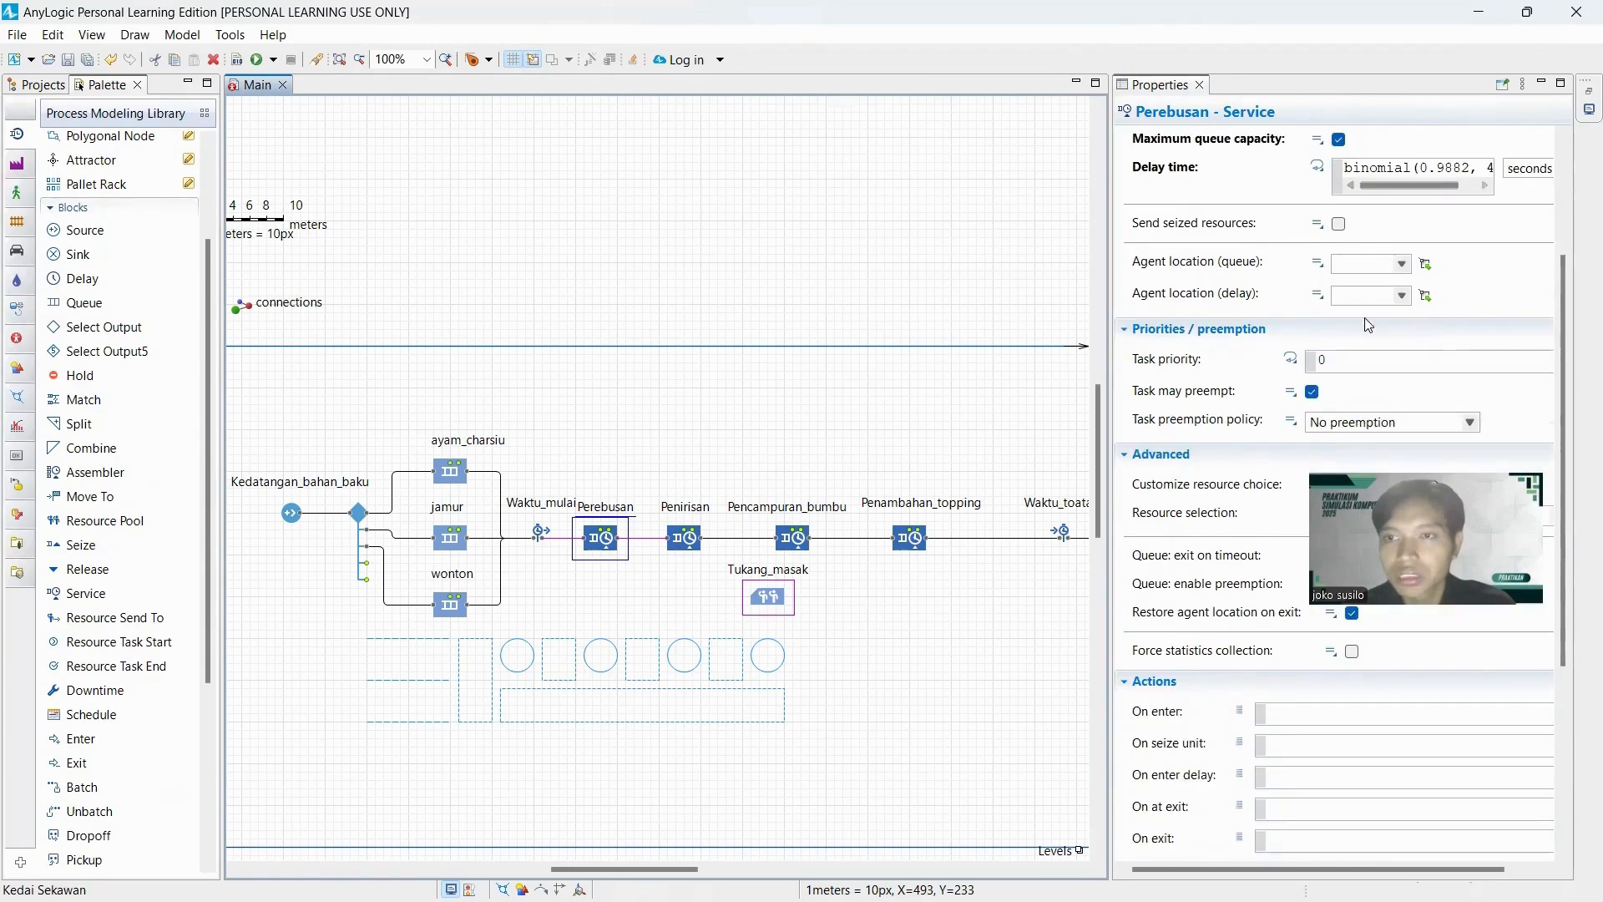
pyautogui.click(1402, 263)
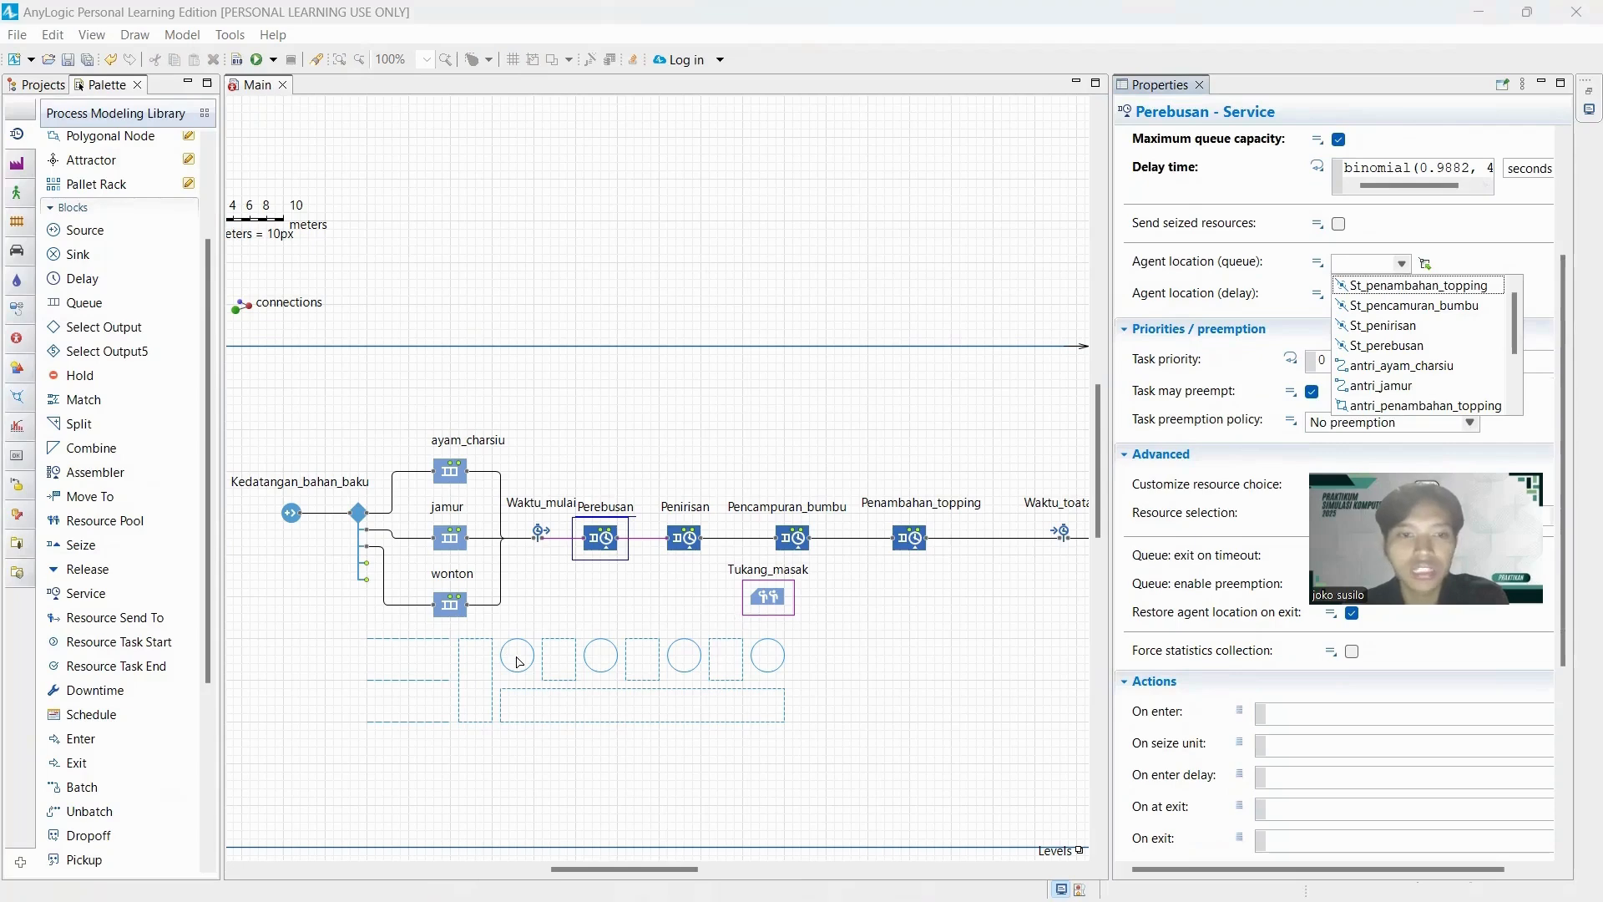
pyautogui.click(1399, 346)
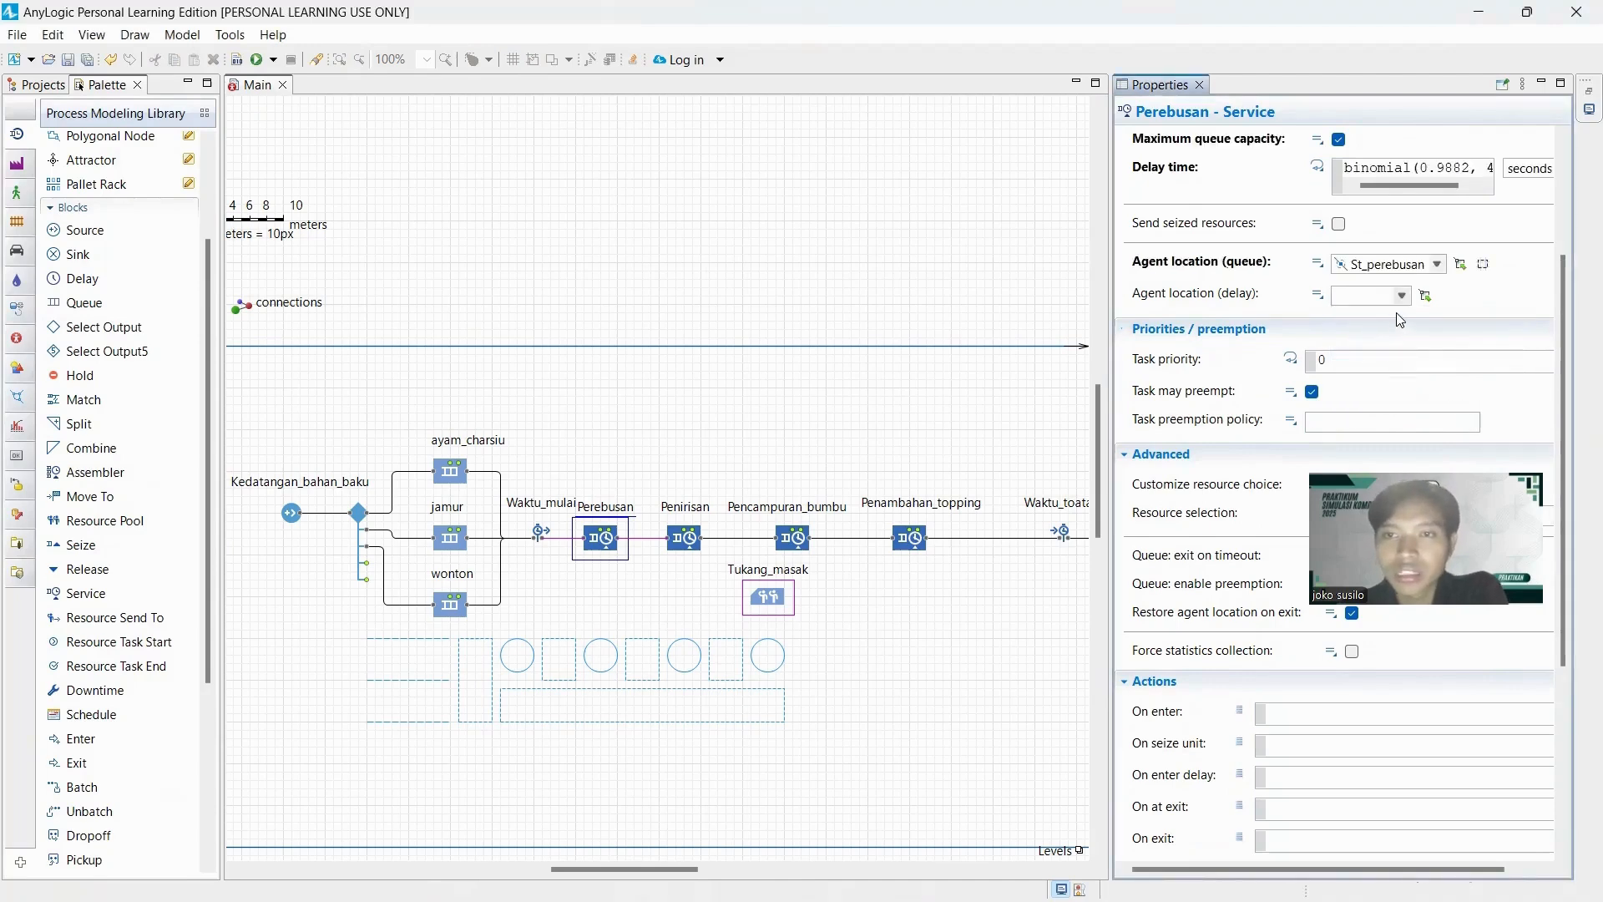
pyautogui.click(1402, 296)
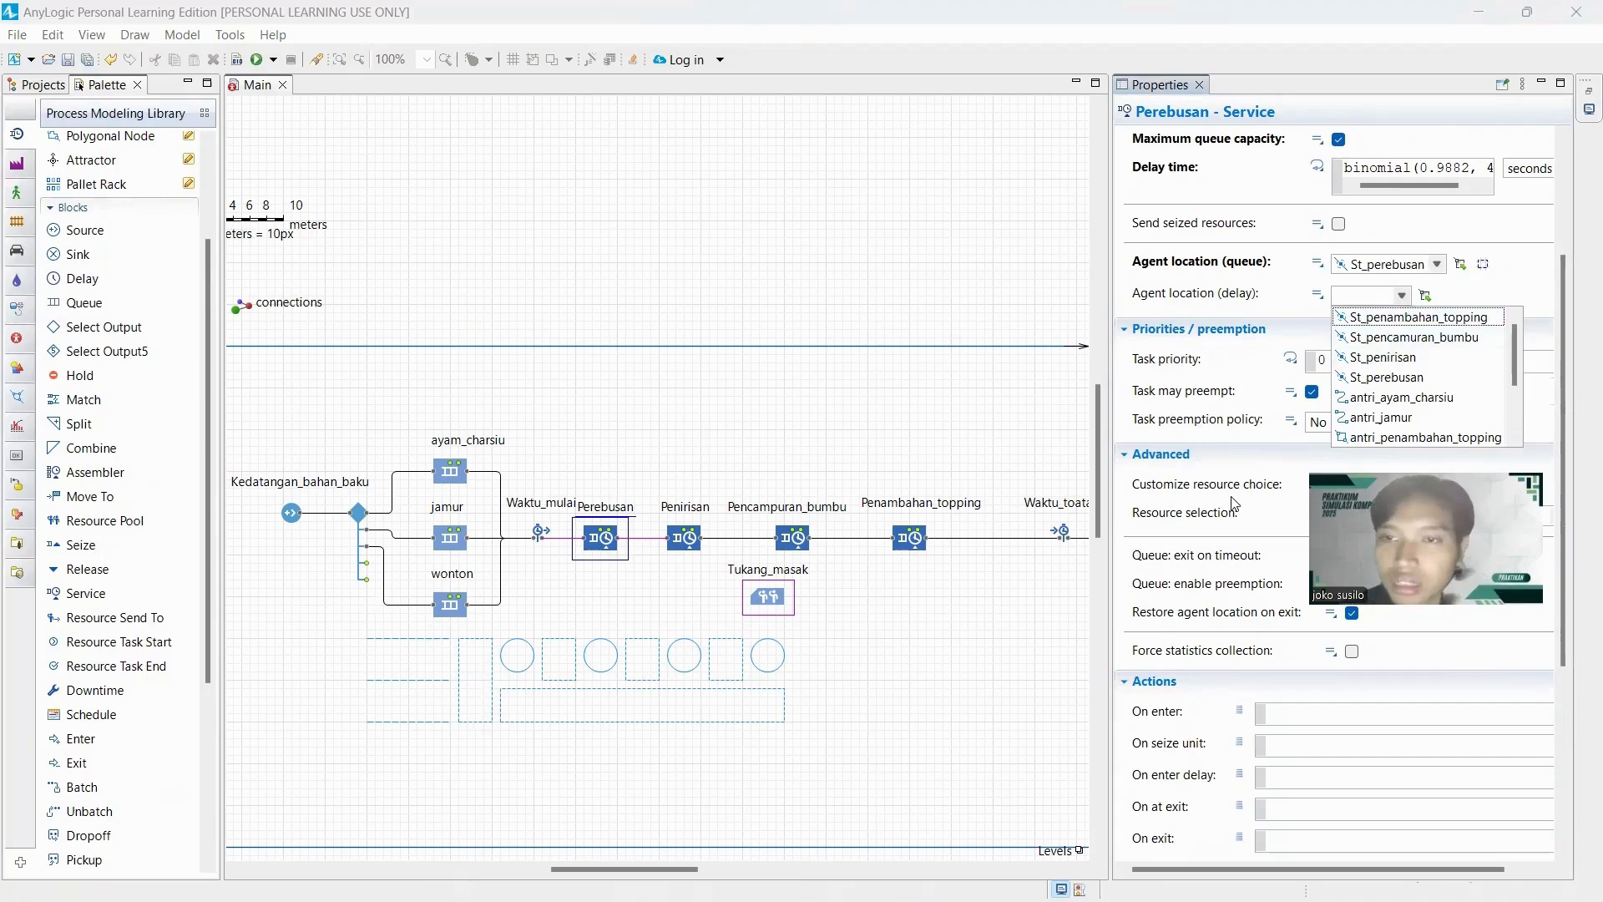
pyautogui.scroll(-2, 1419, 434)
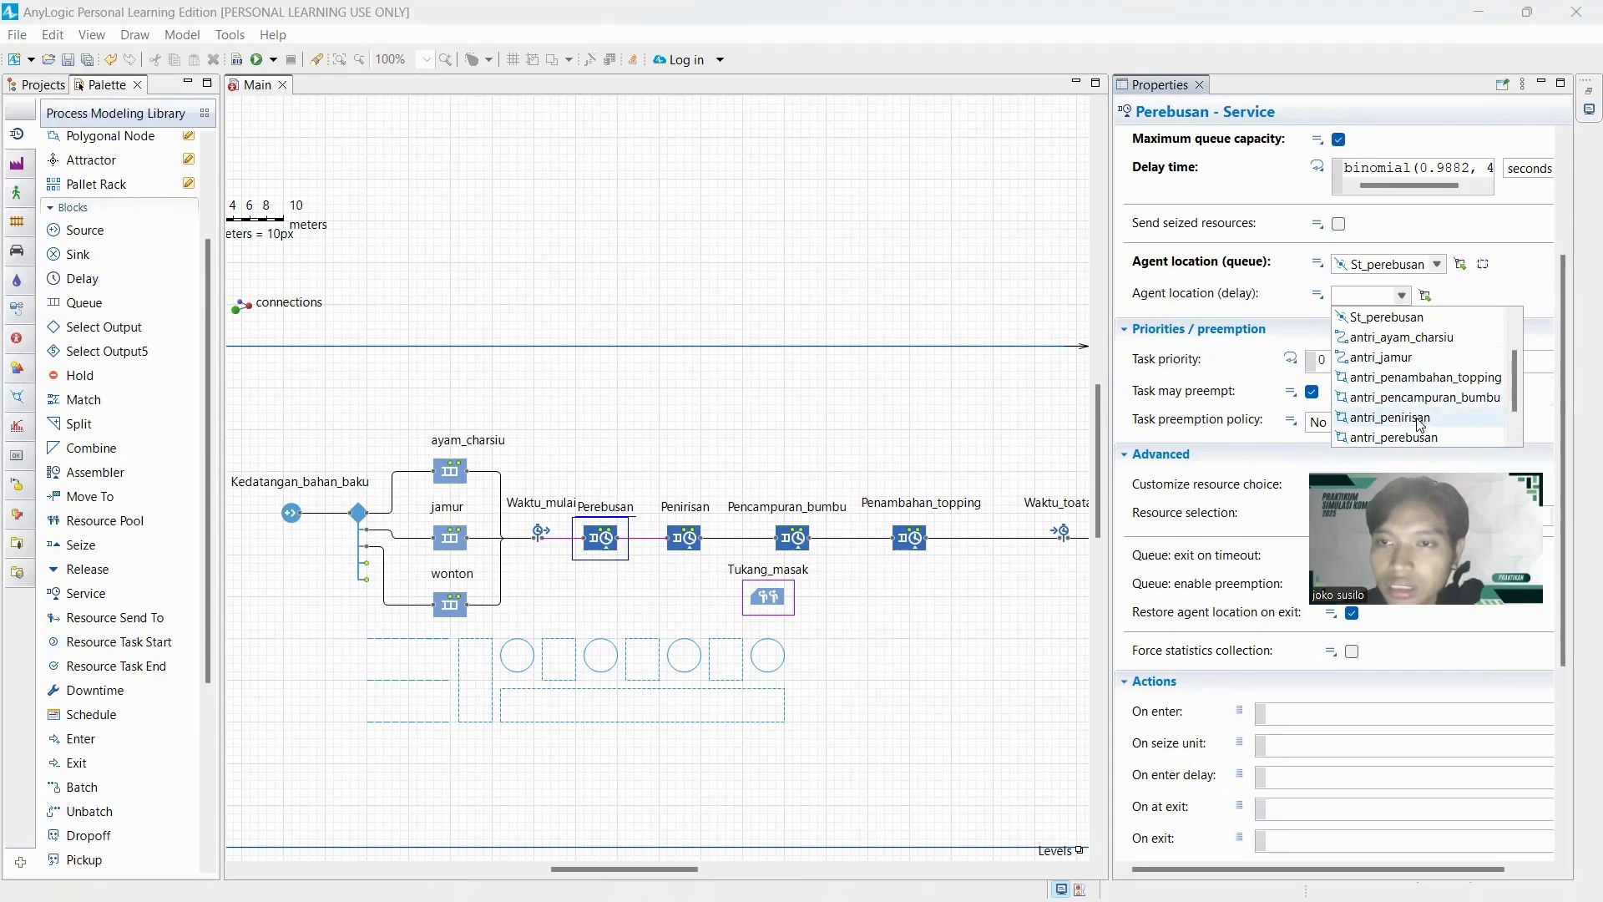
pyautogui.click(1410, 437)
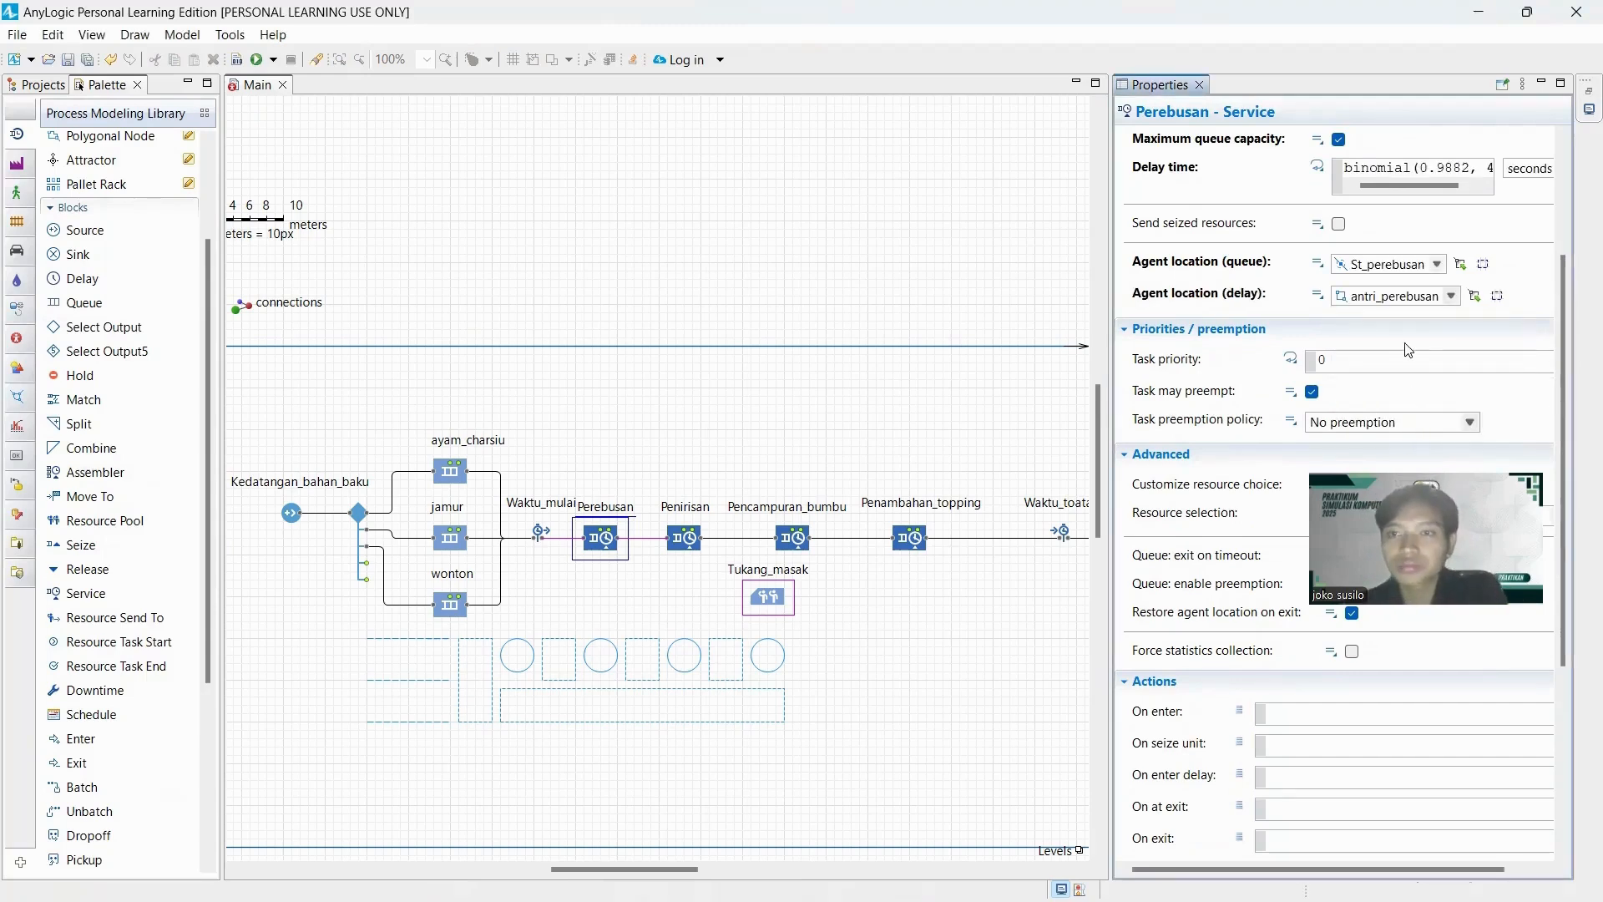
pyautogui.scroll(-5, 1409, 351)
pyautogui.scroll(-3, 1409, 350)
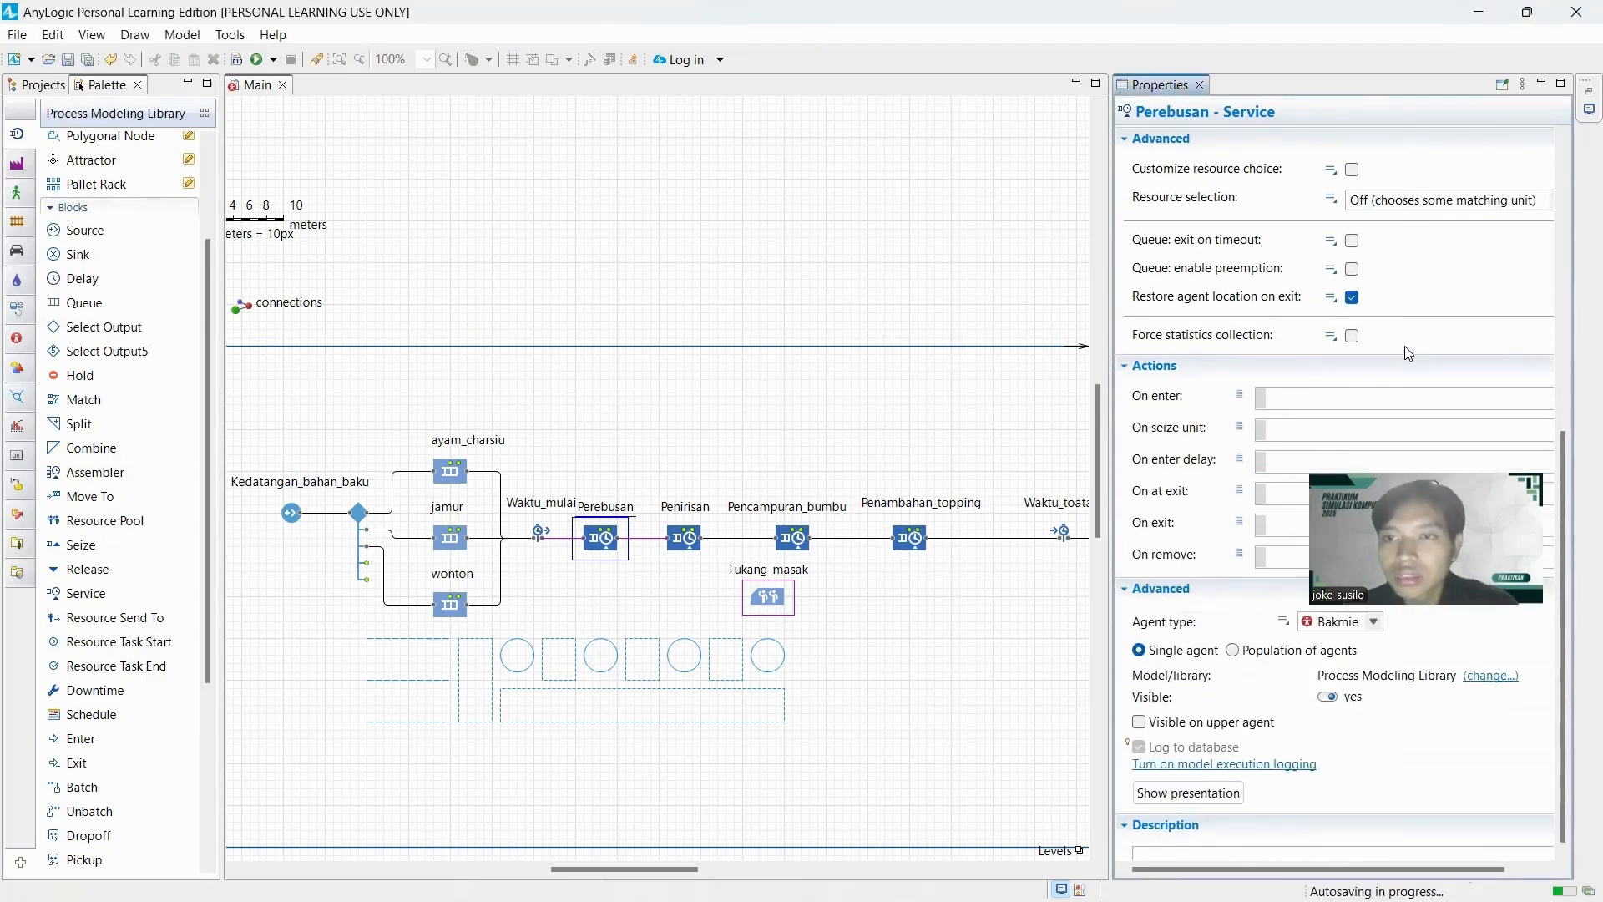
pyautogui.scroll(13, 1395, 365)
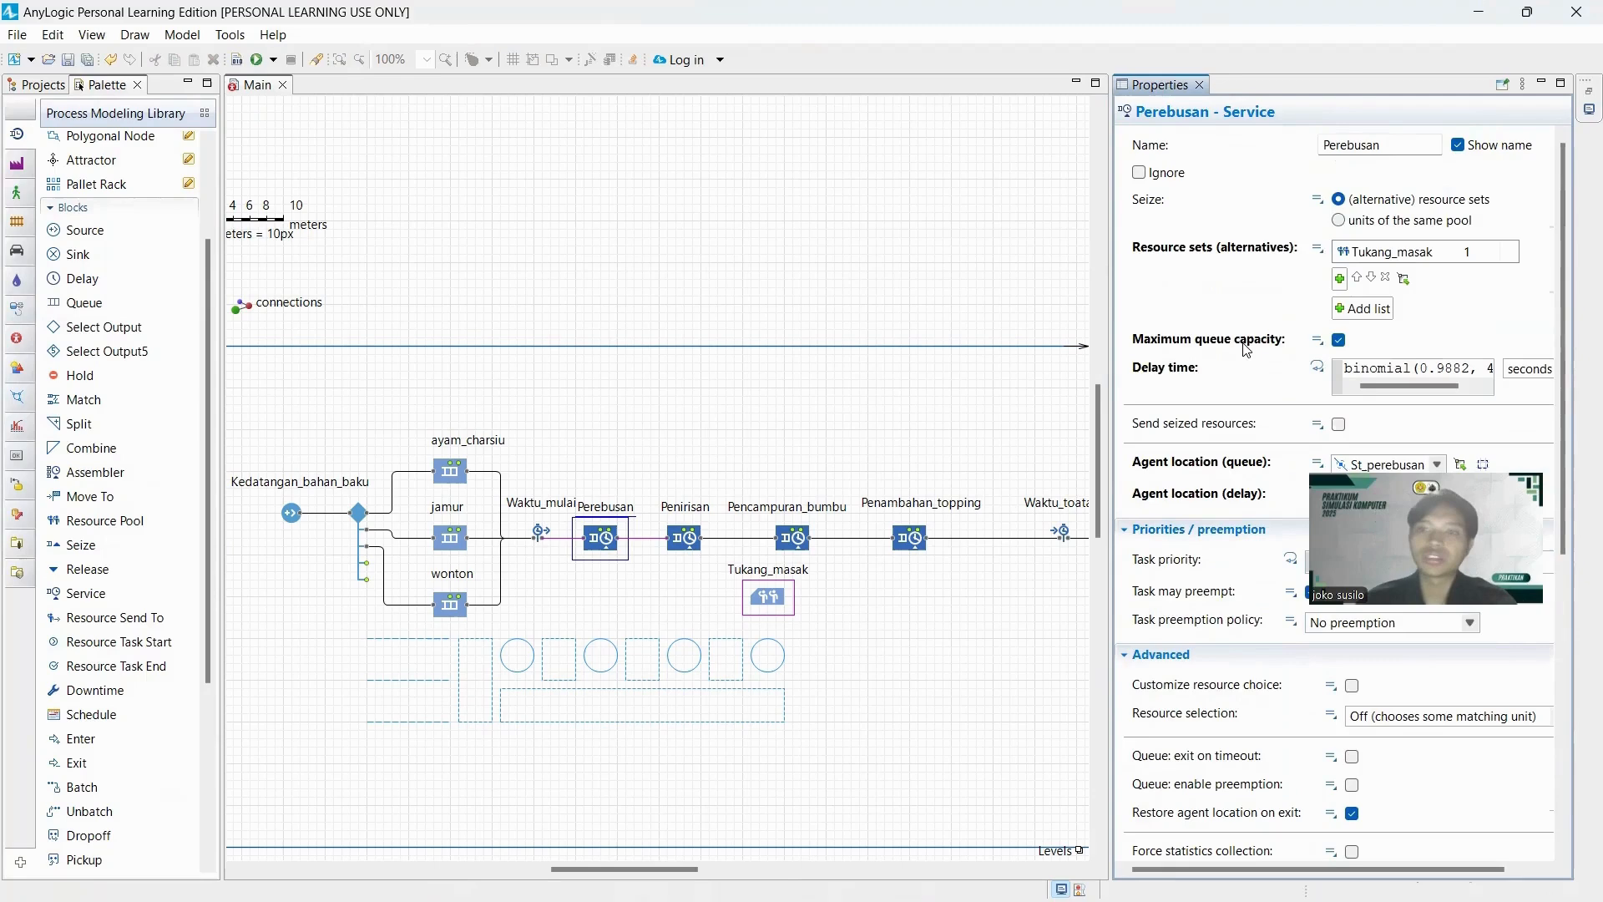
# Enable maximum queue capacity for the Penirisan service block.
pyautogui.click(687, 538)
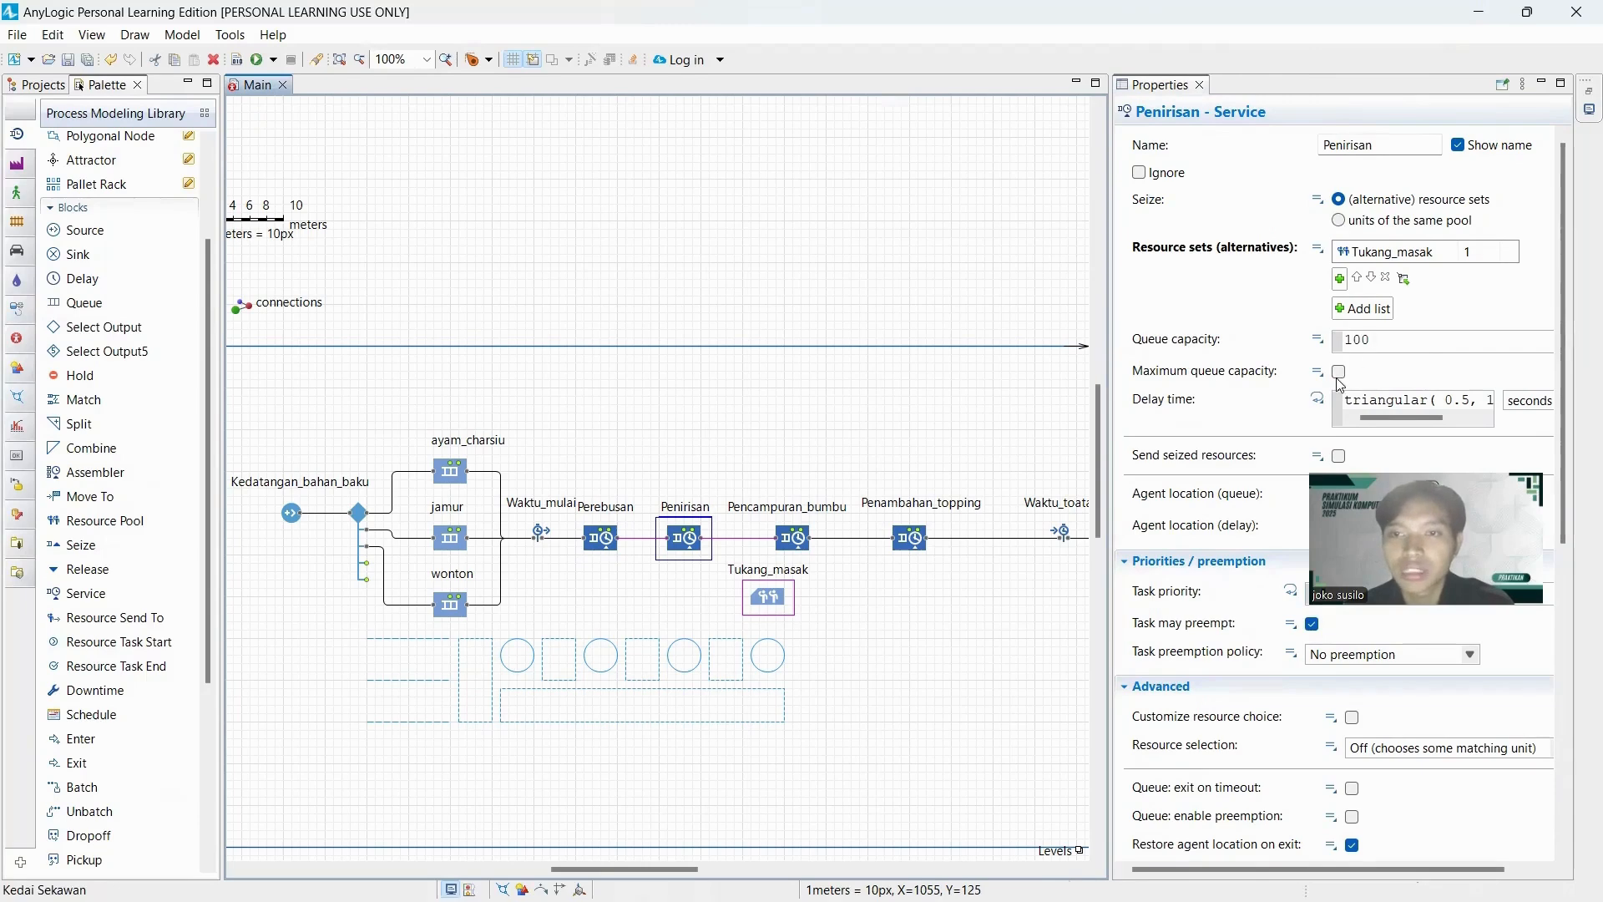
pyautogui.click(1397, 398)
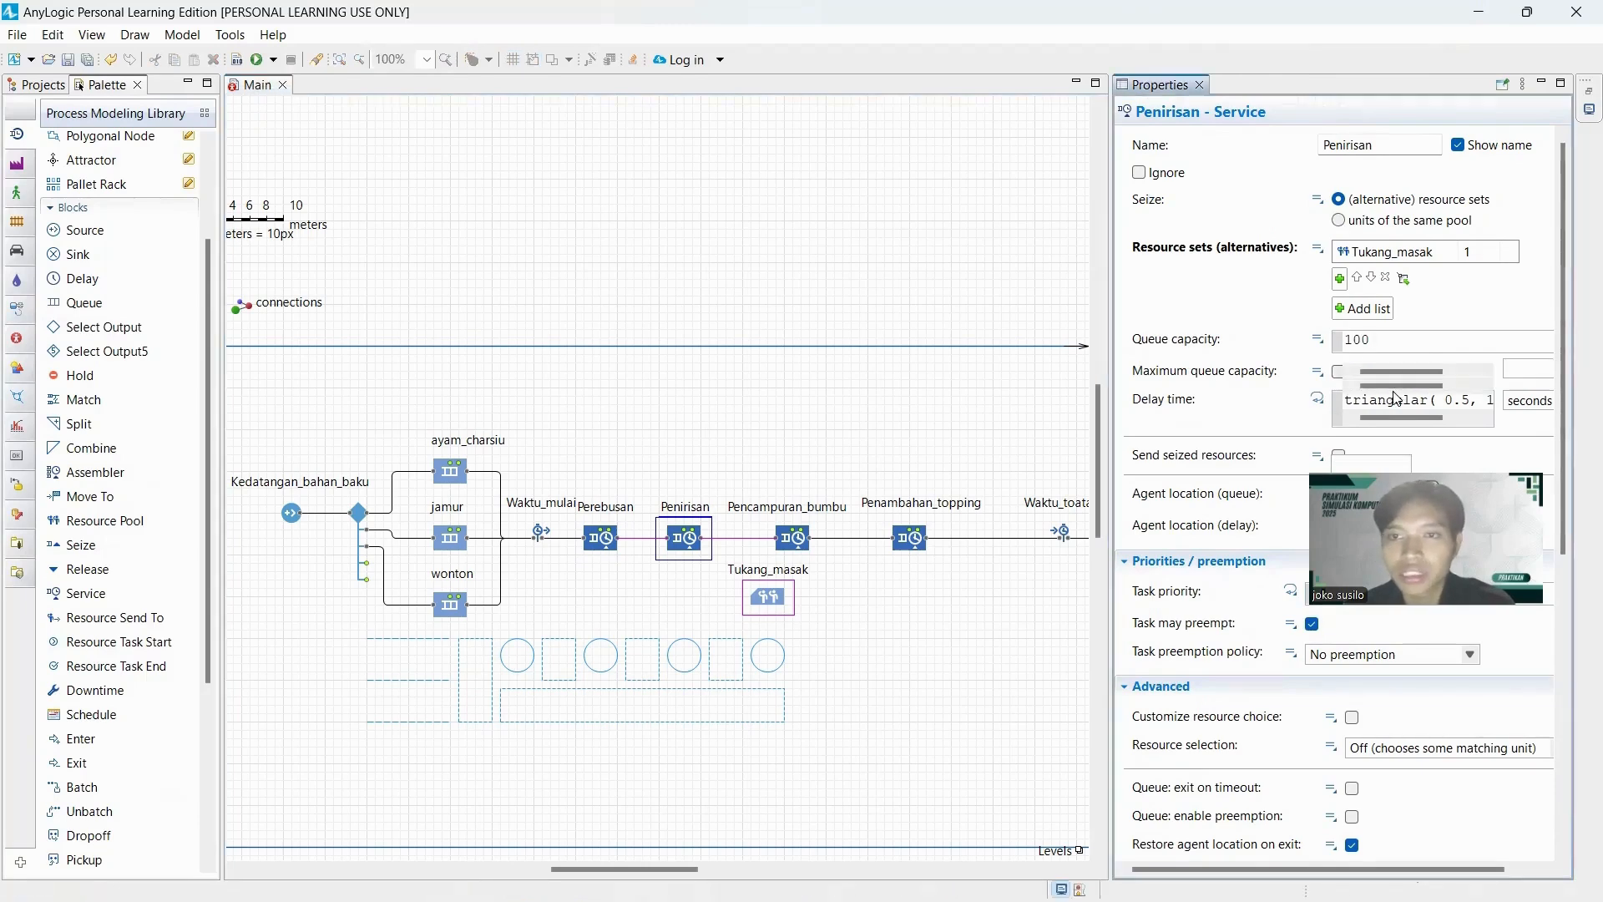
pyautogui.click(1394, 371)
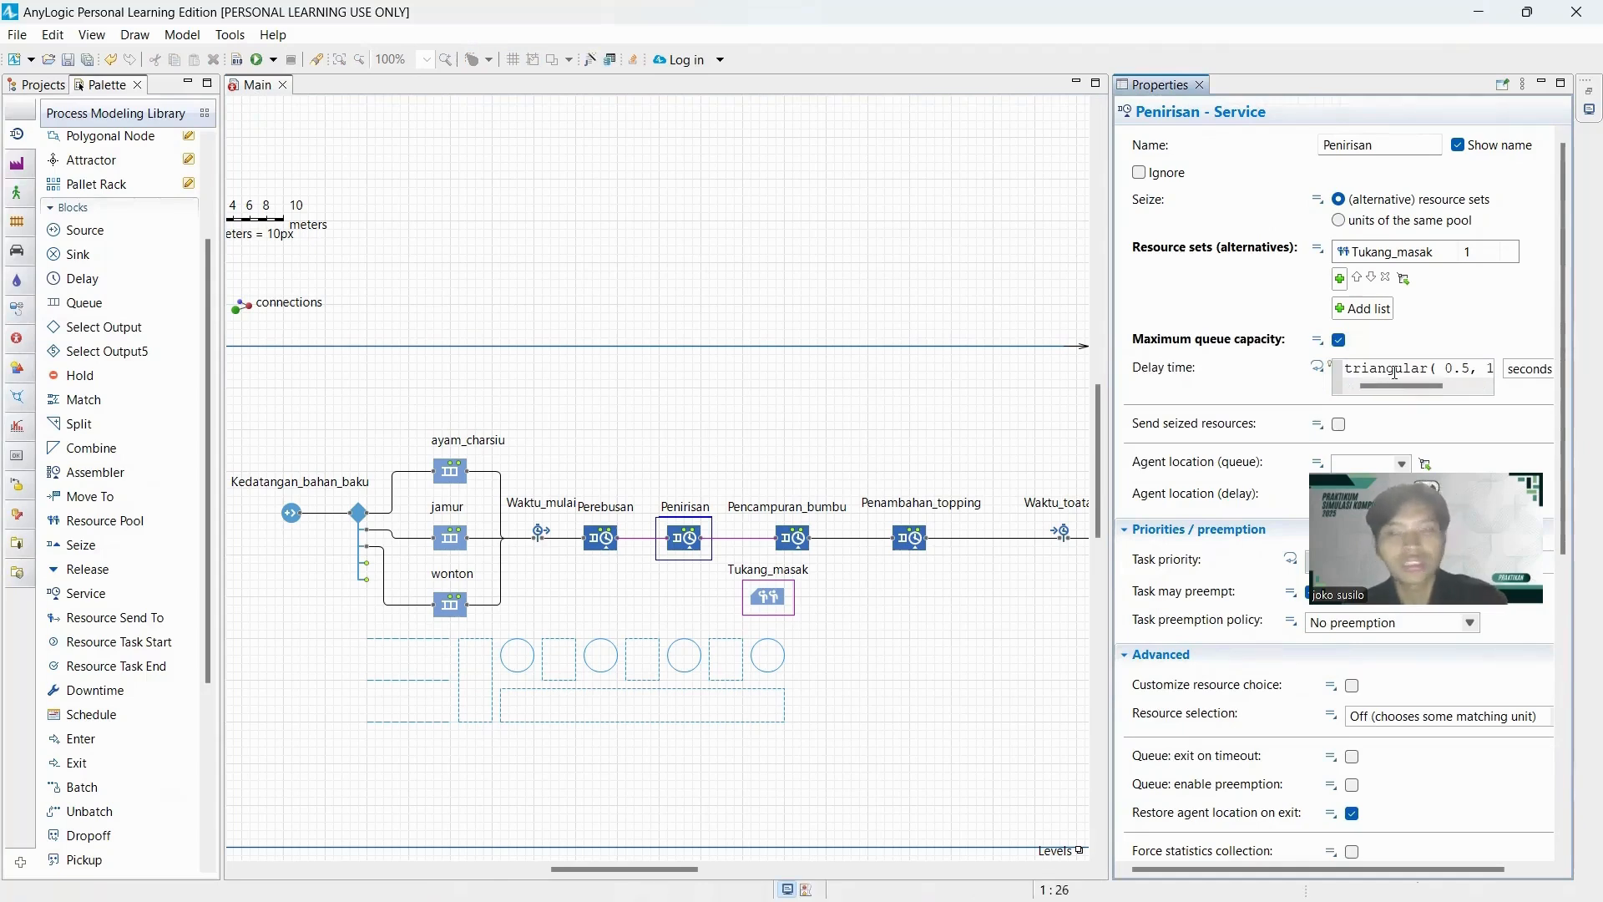
pyautogui.hotkey('ctrl', 'a')
pyautogui.press('BackSpace')
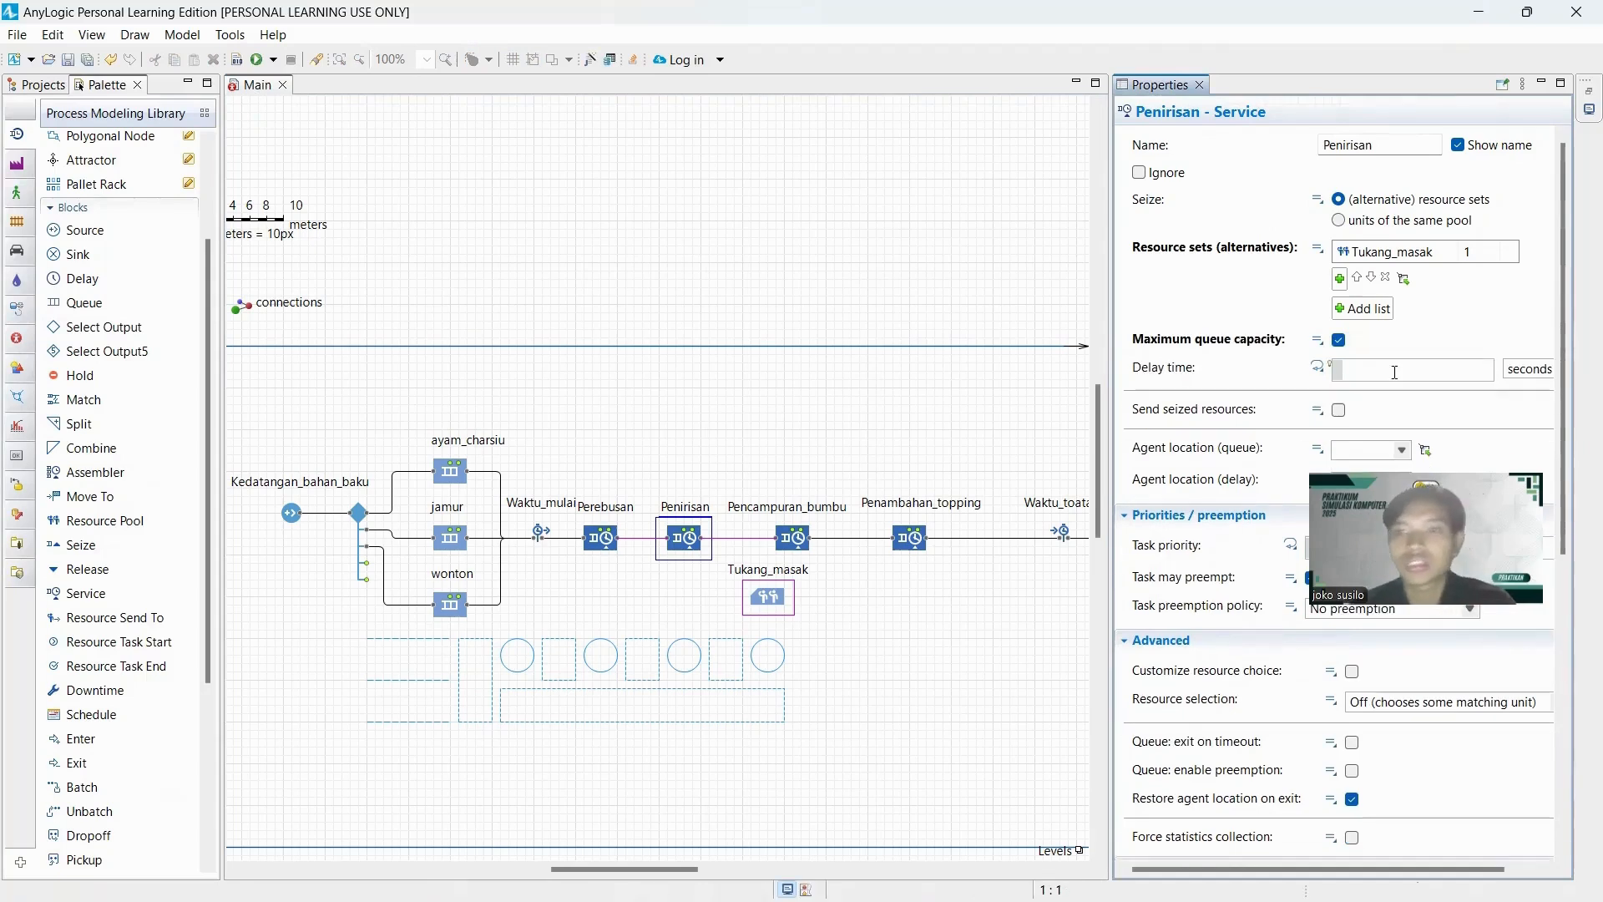
pyautogui.click(591, 64)
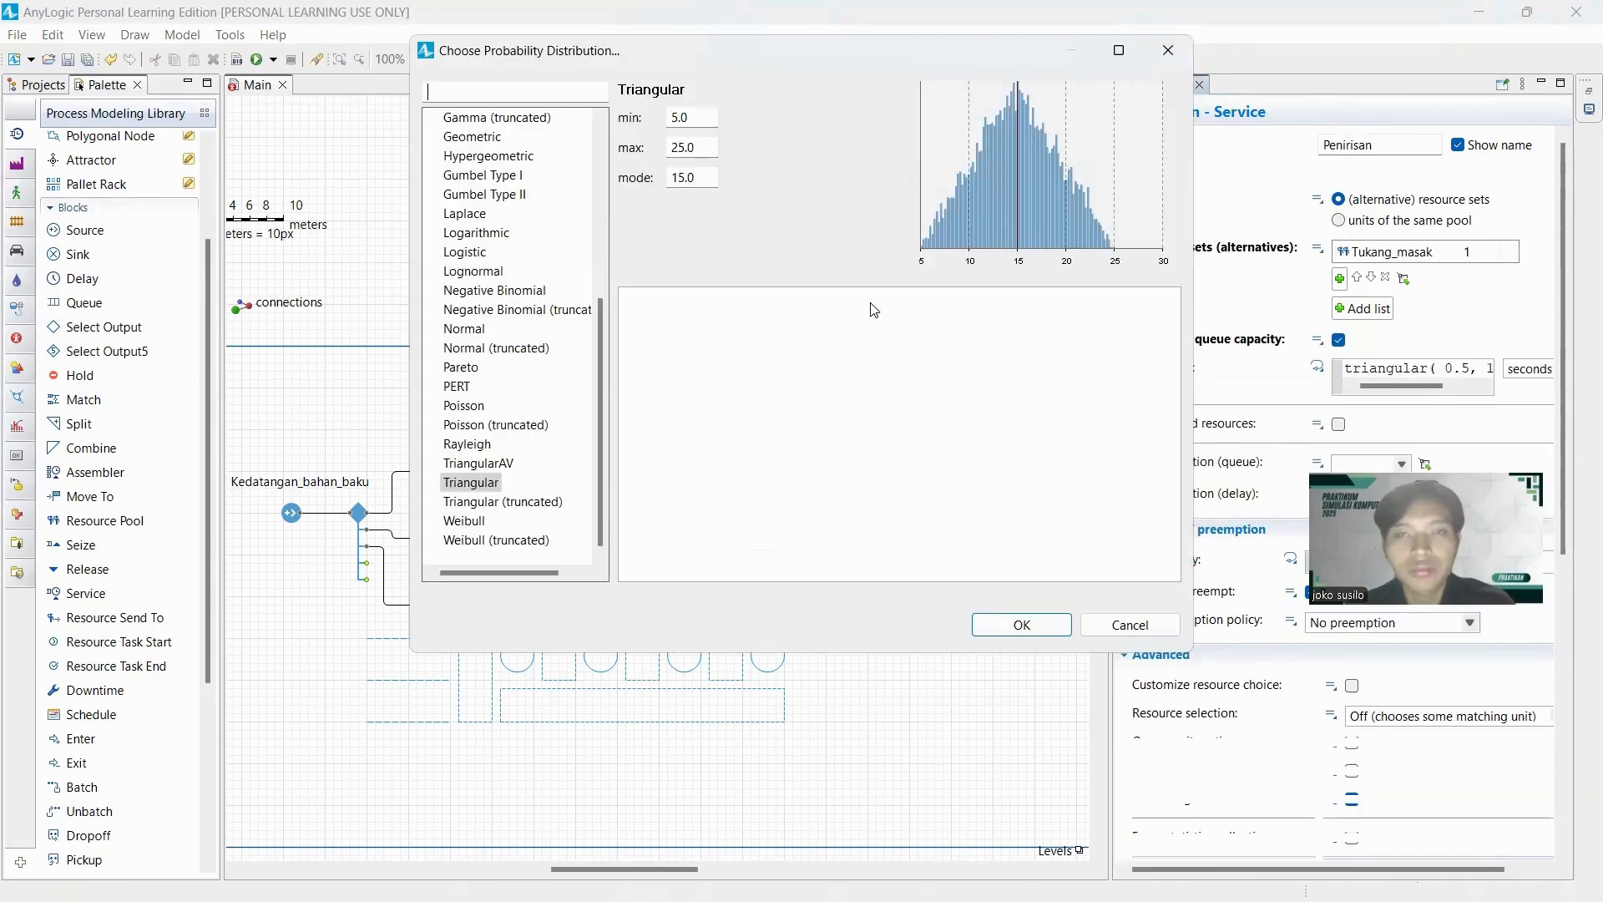
pyautogui.click(1165, 51)
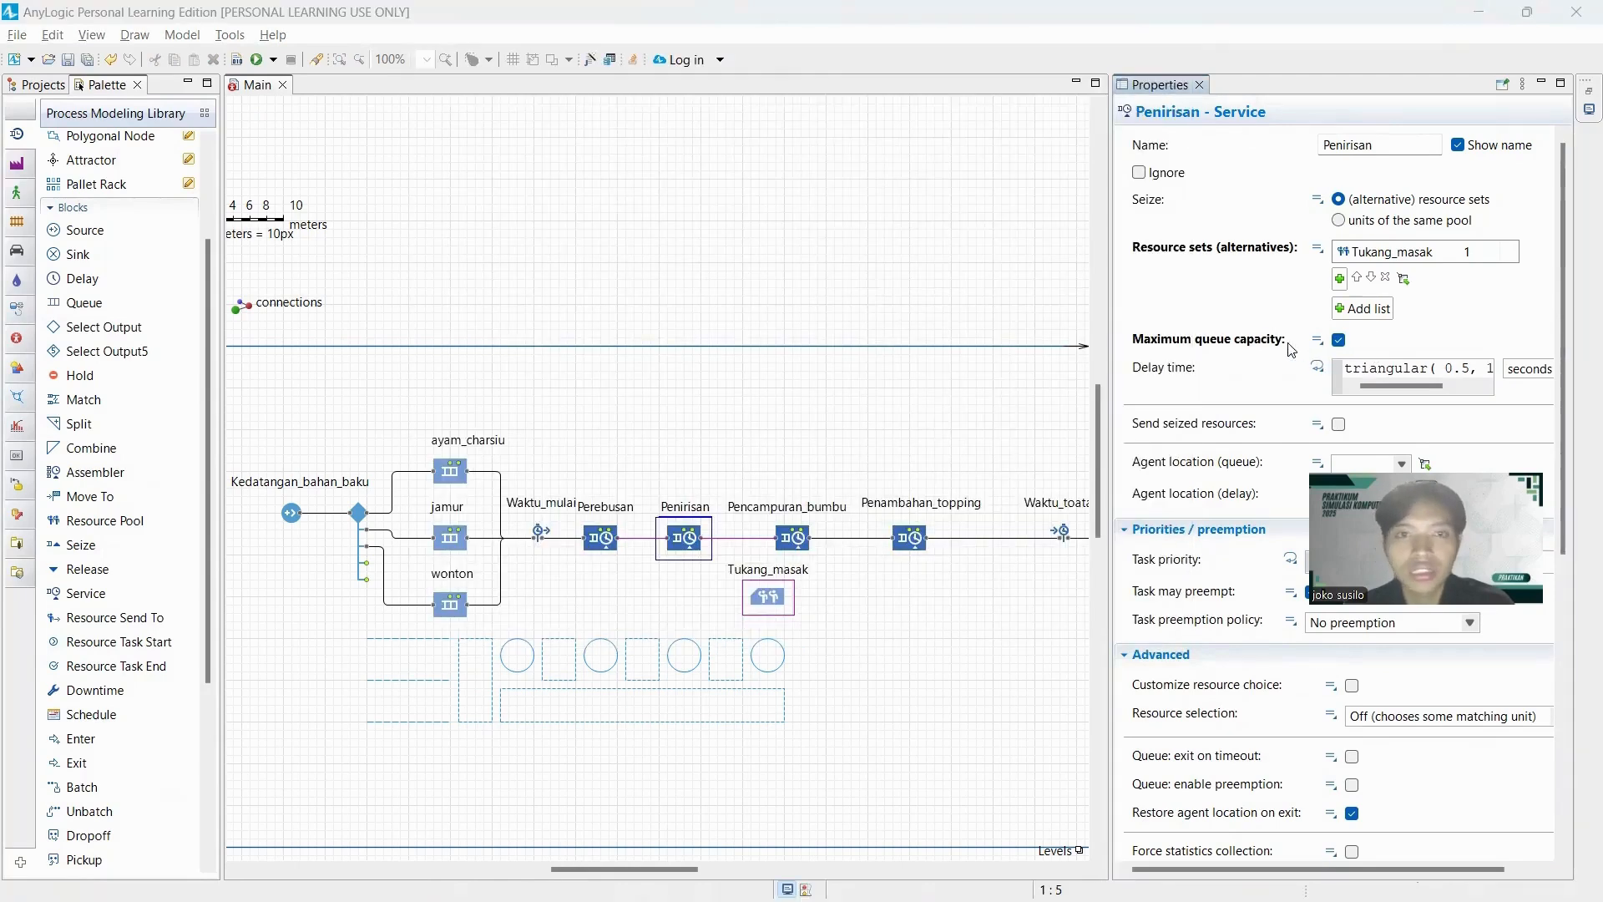
# Switch to EasyFit and fit discrete distributions to the ten column B values of Table1, analysing selected rows only.
pyautogui.hotkey('alt', 'Tab')
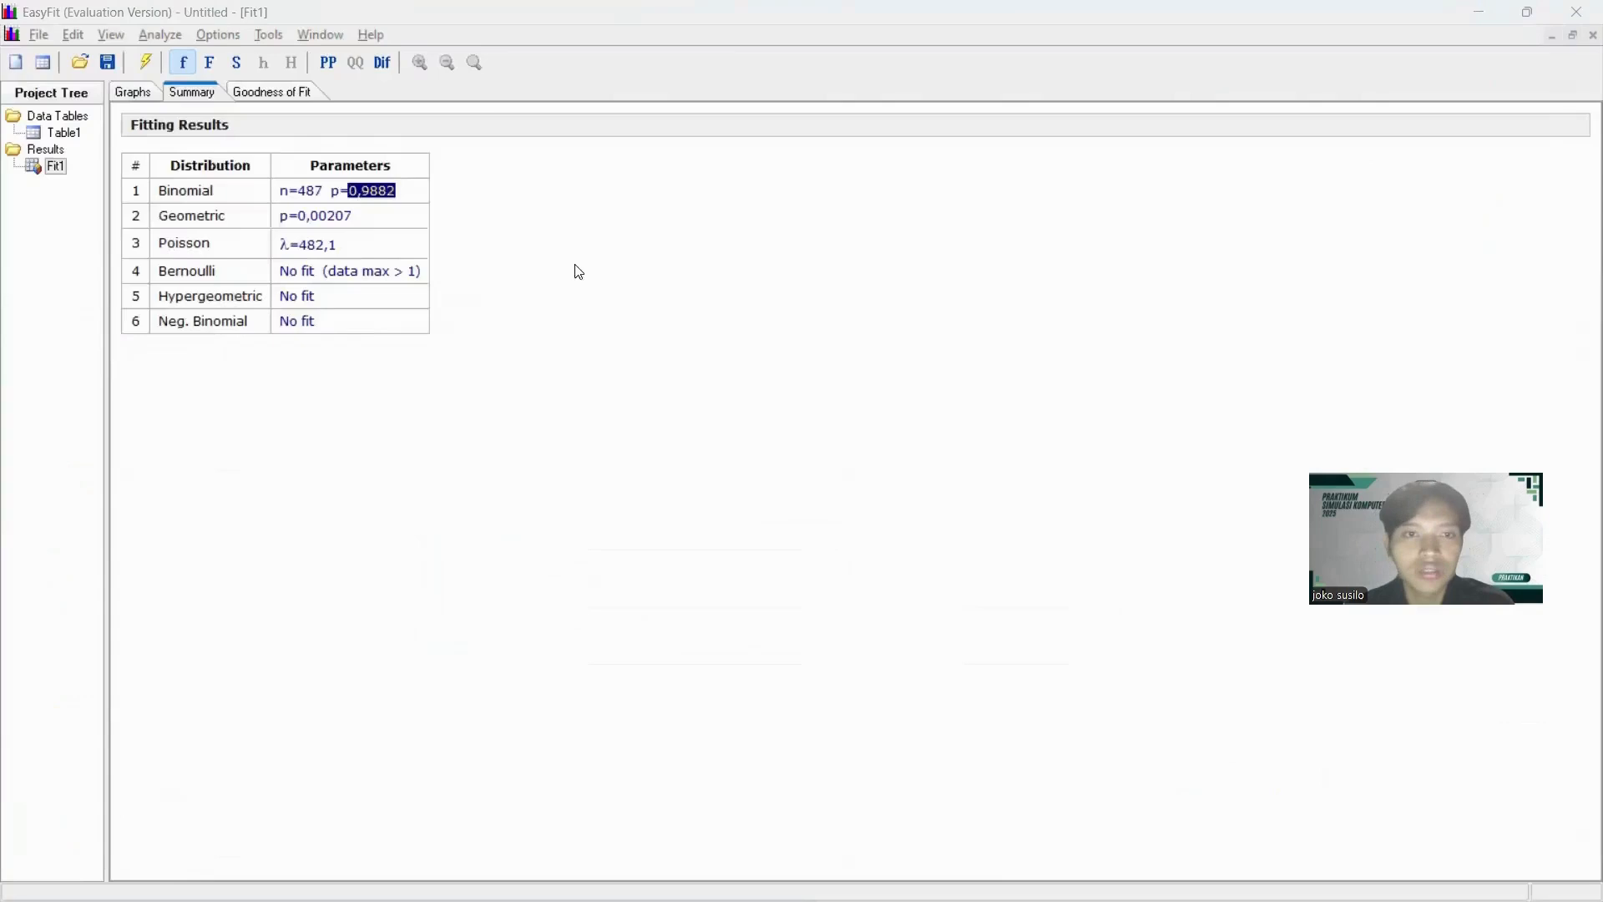
pyautogui.doubleClick(59, 134)
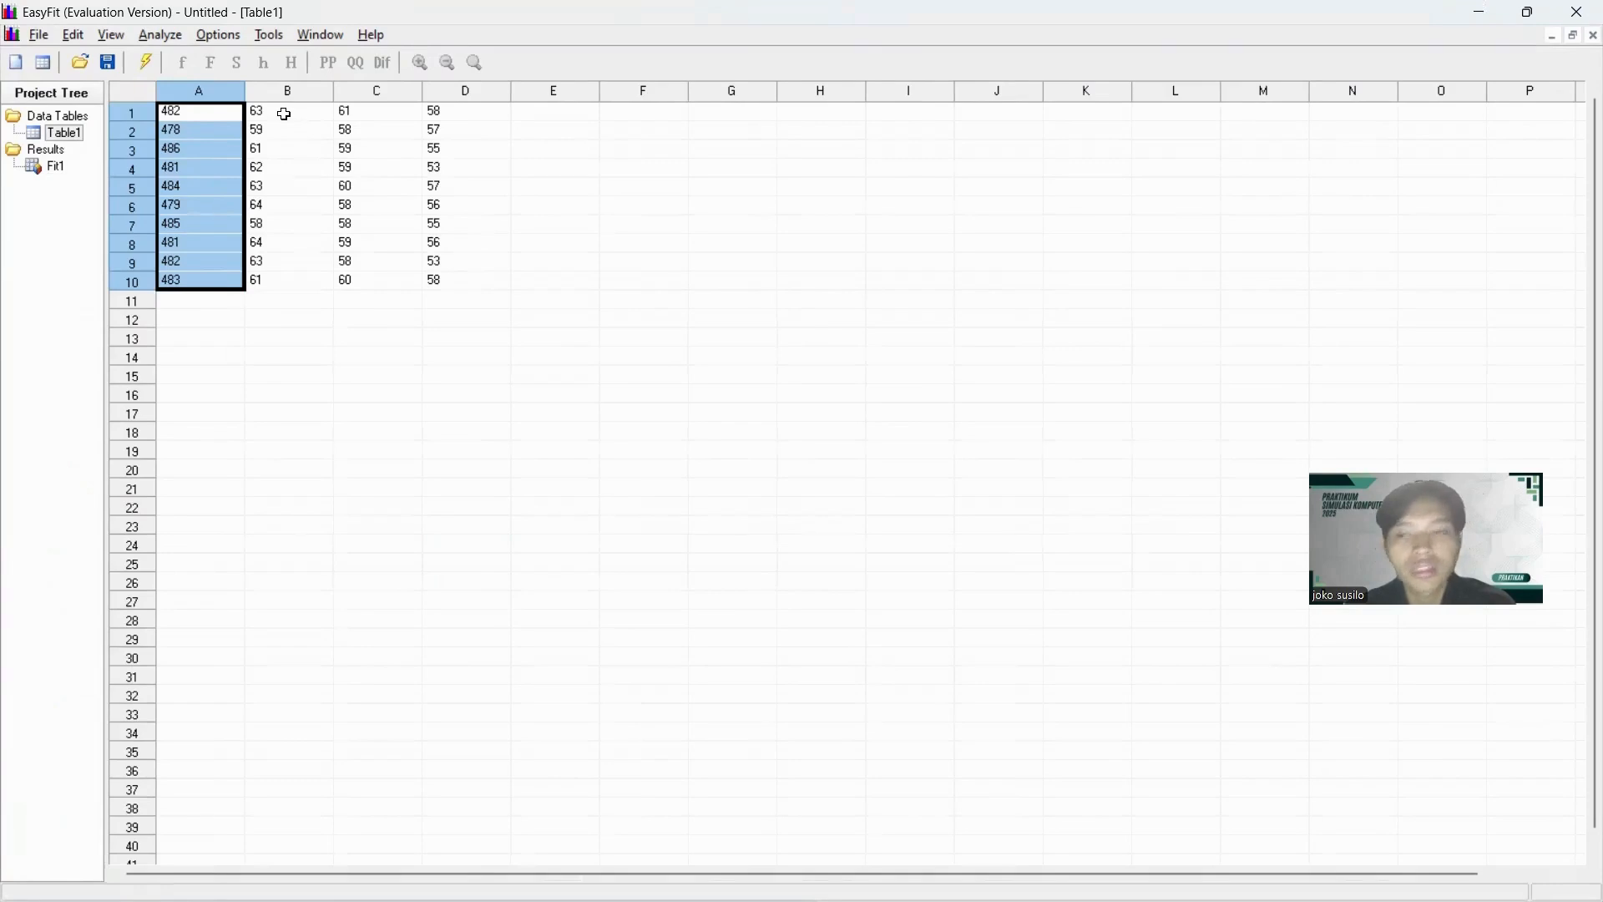
pyautogui.moveTo(297, 109); pyautogui.dragTo(306, 283)
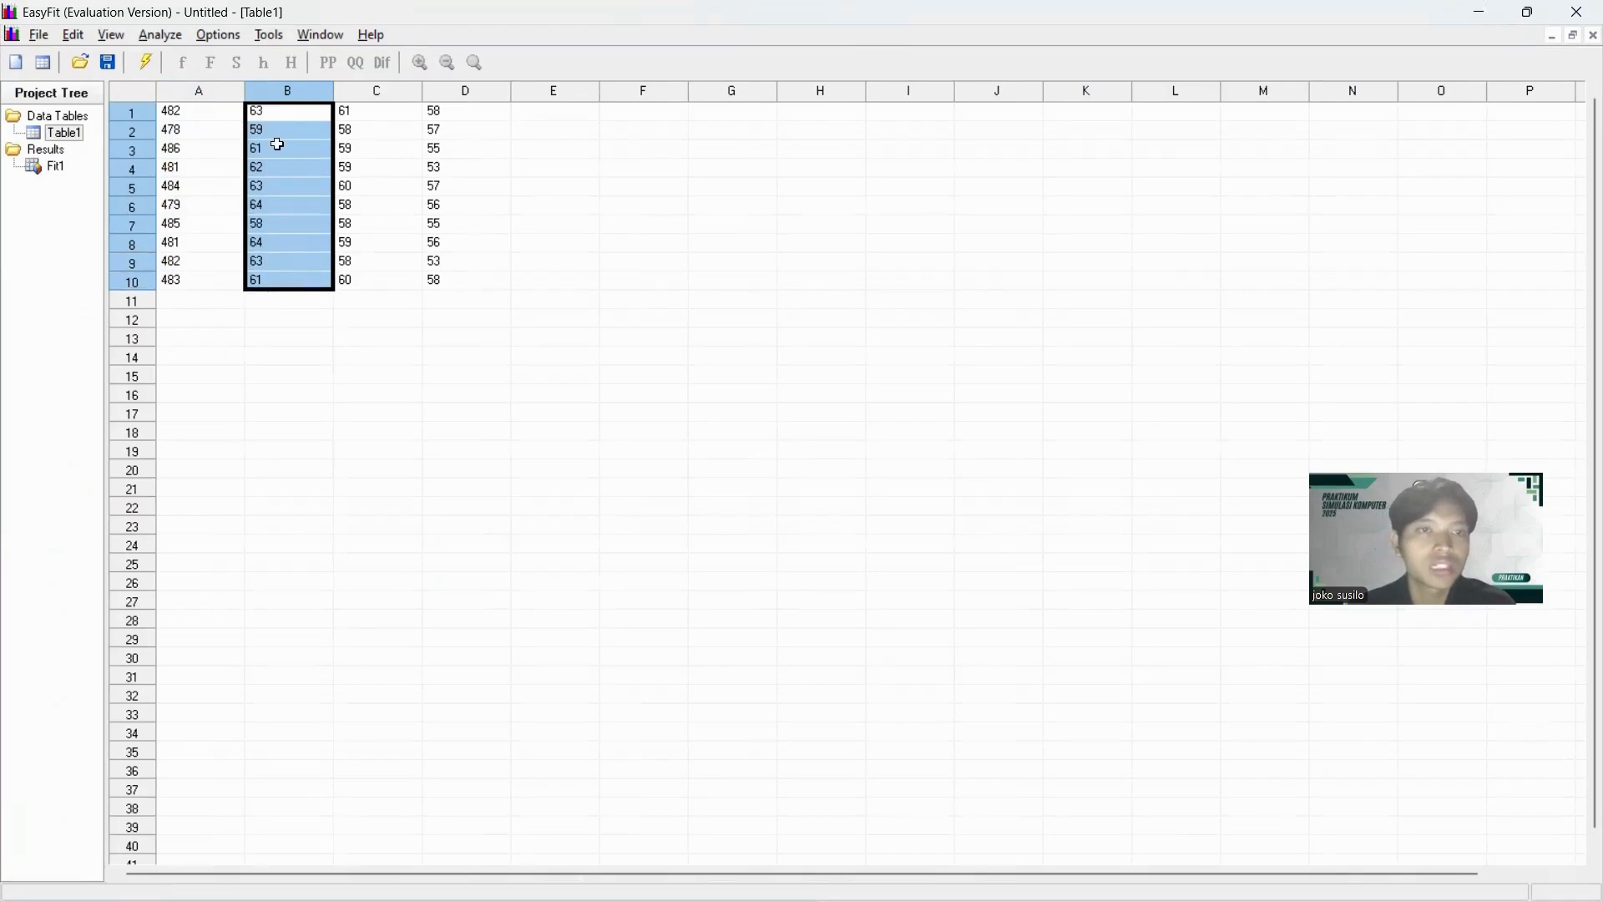
pyautogui.click(164, 38)
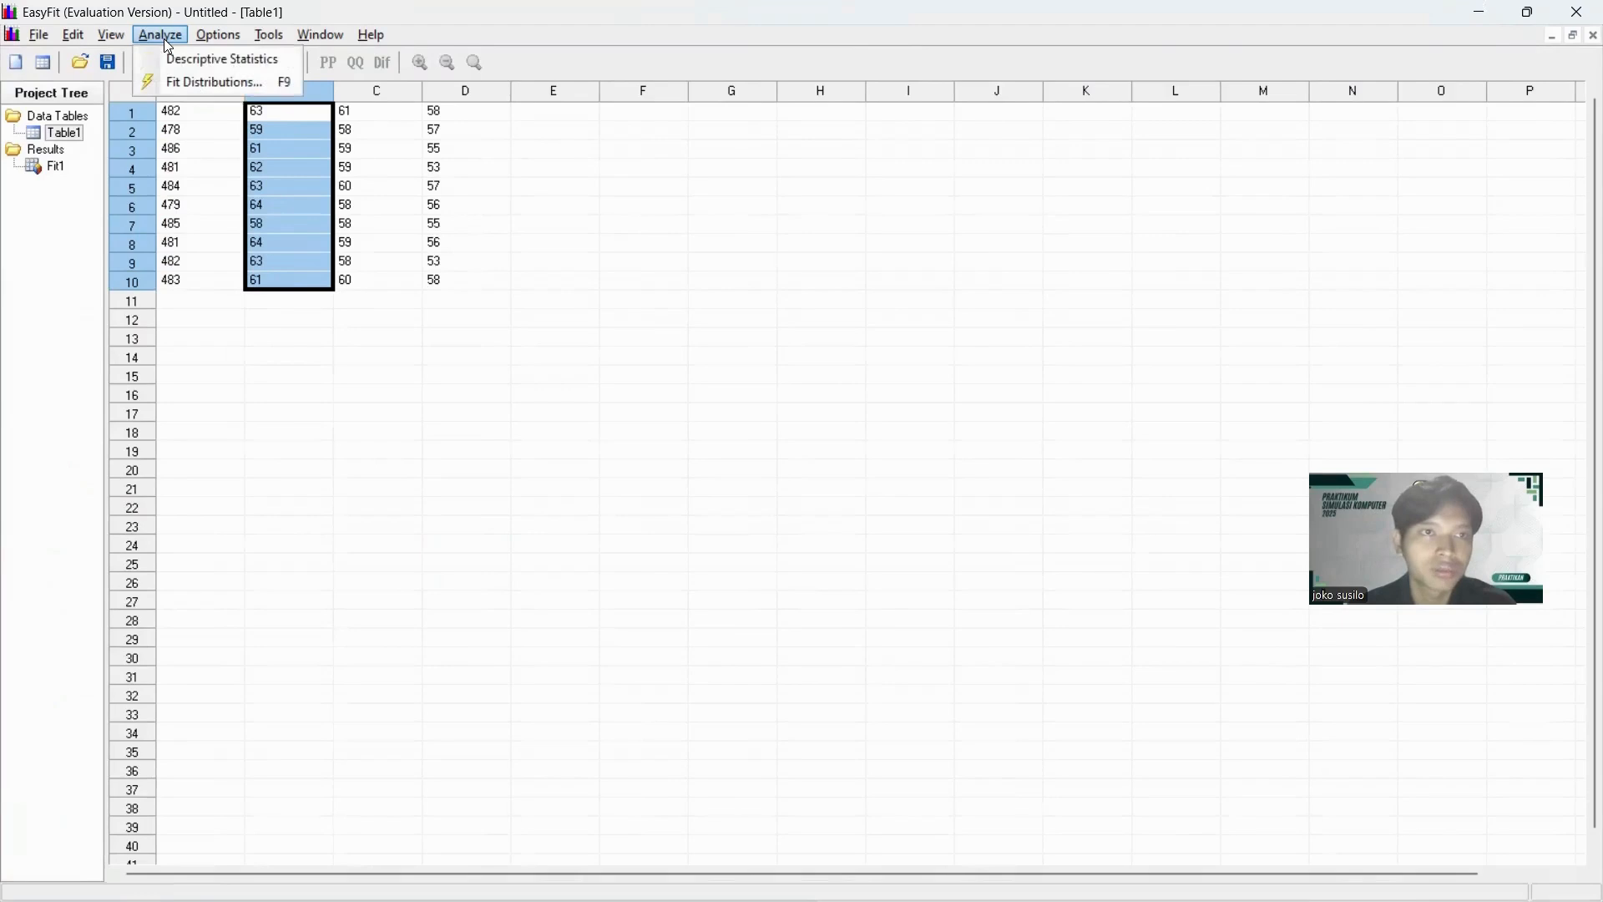
pyautogui.click(190, 78)
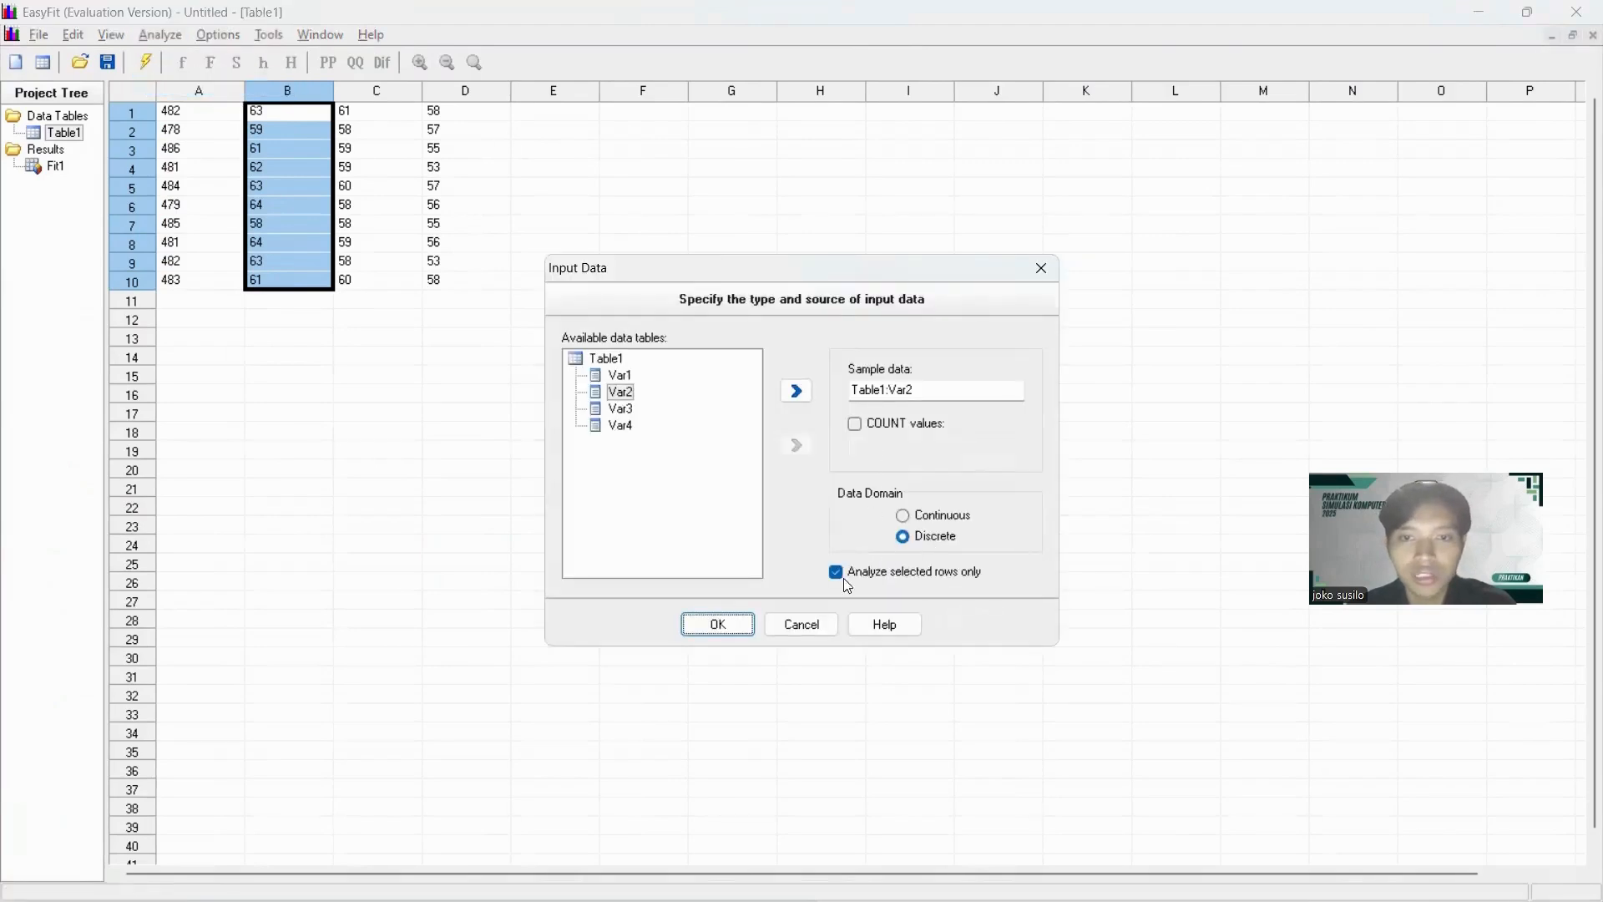
pyautogui.click(728, 626)
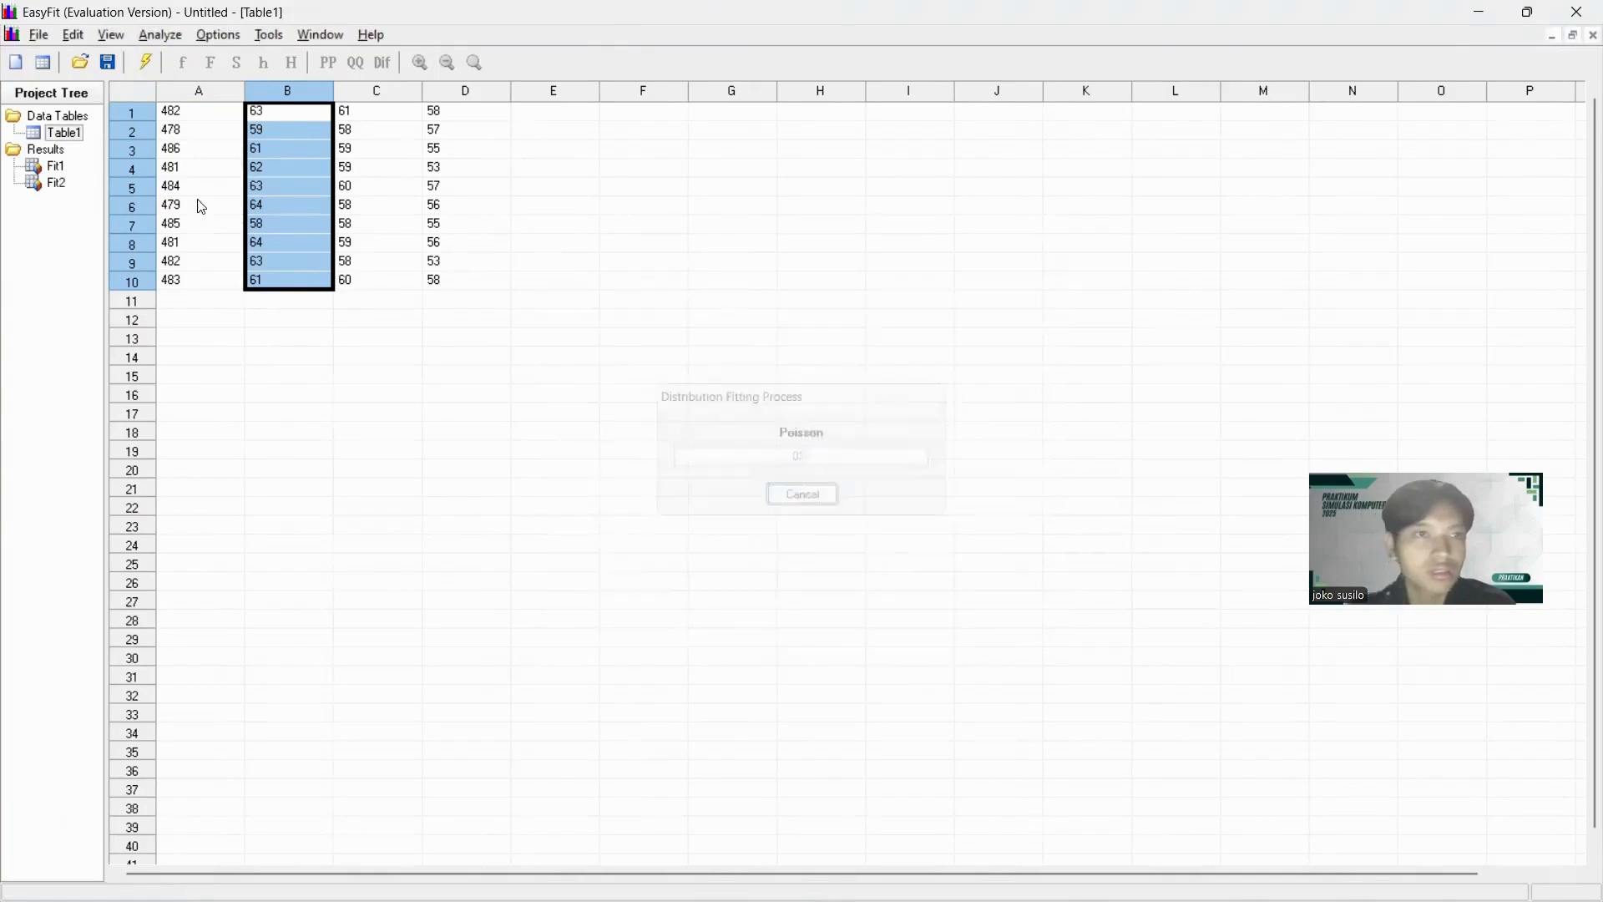
# Remove the D. Uniform and Logarithmic distributions from the column B fit results.
pyautogui.rightClick(144, 113)
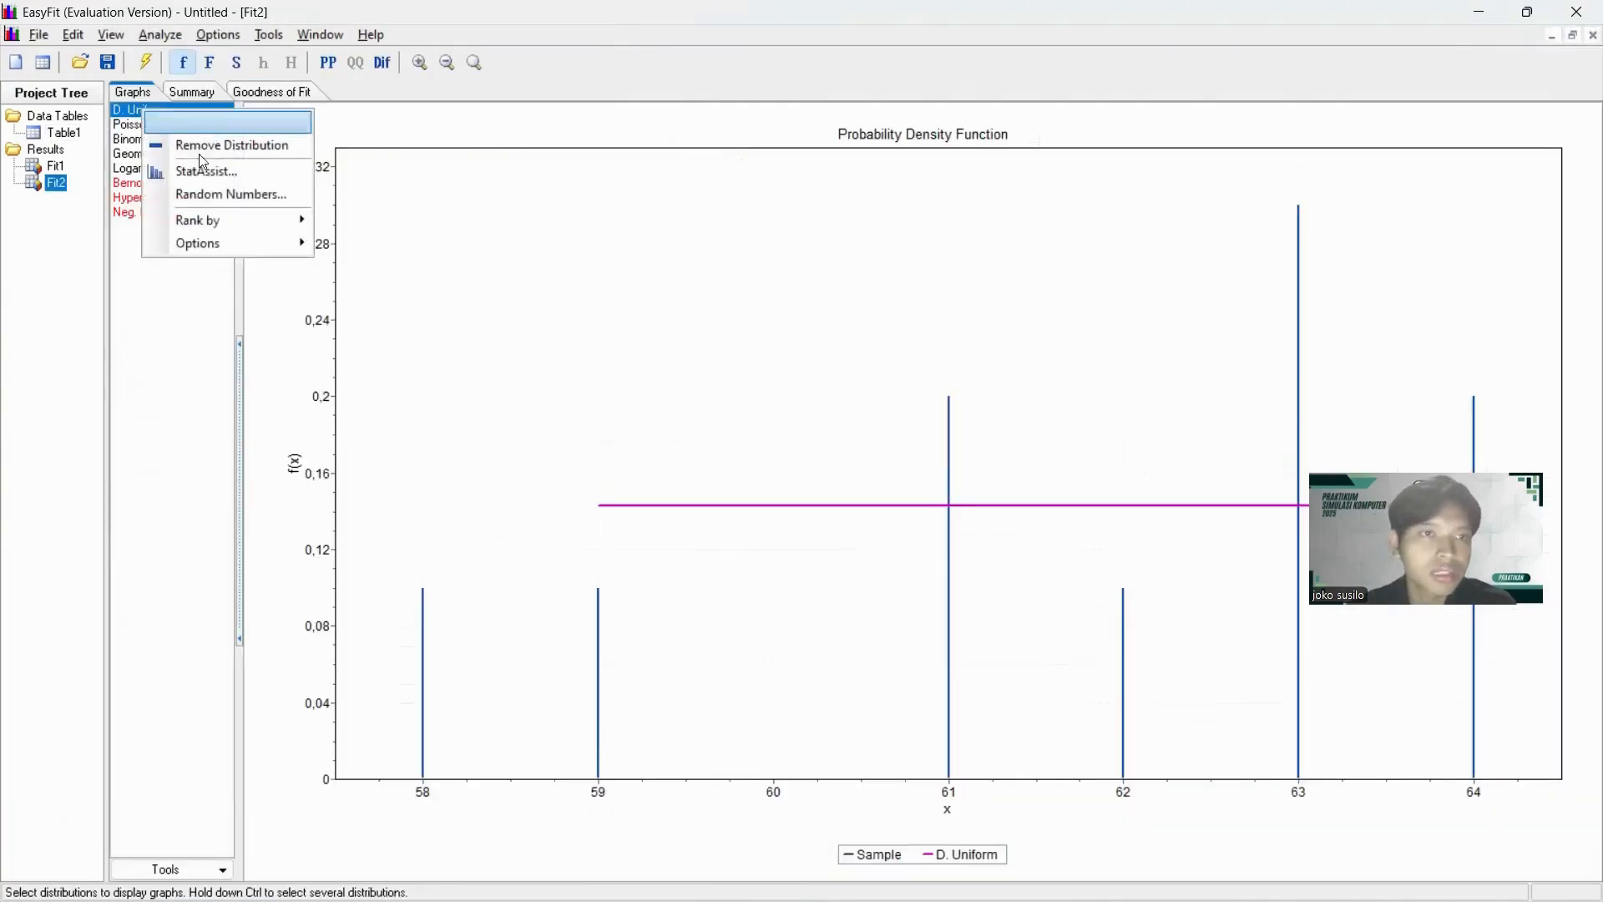
pyautogui.click(206, 150)
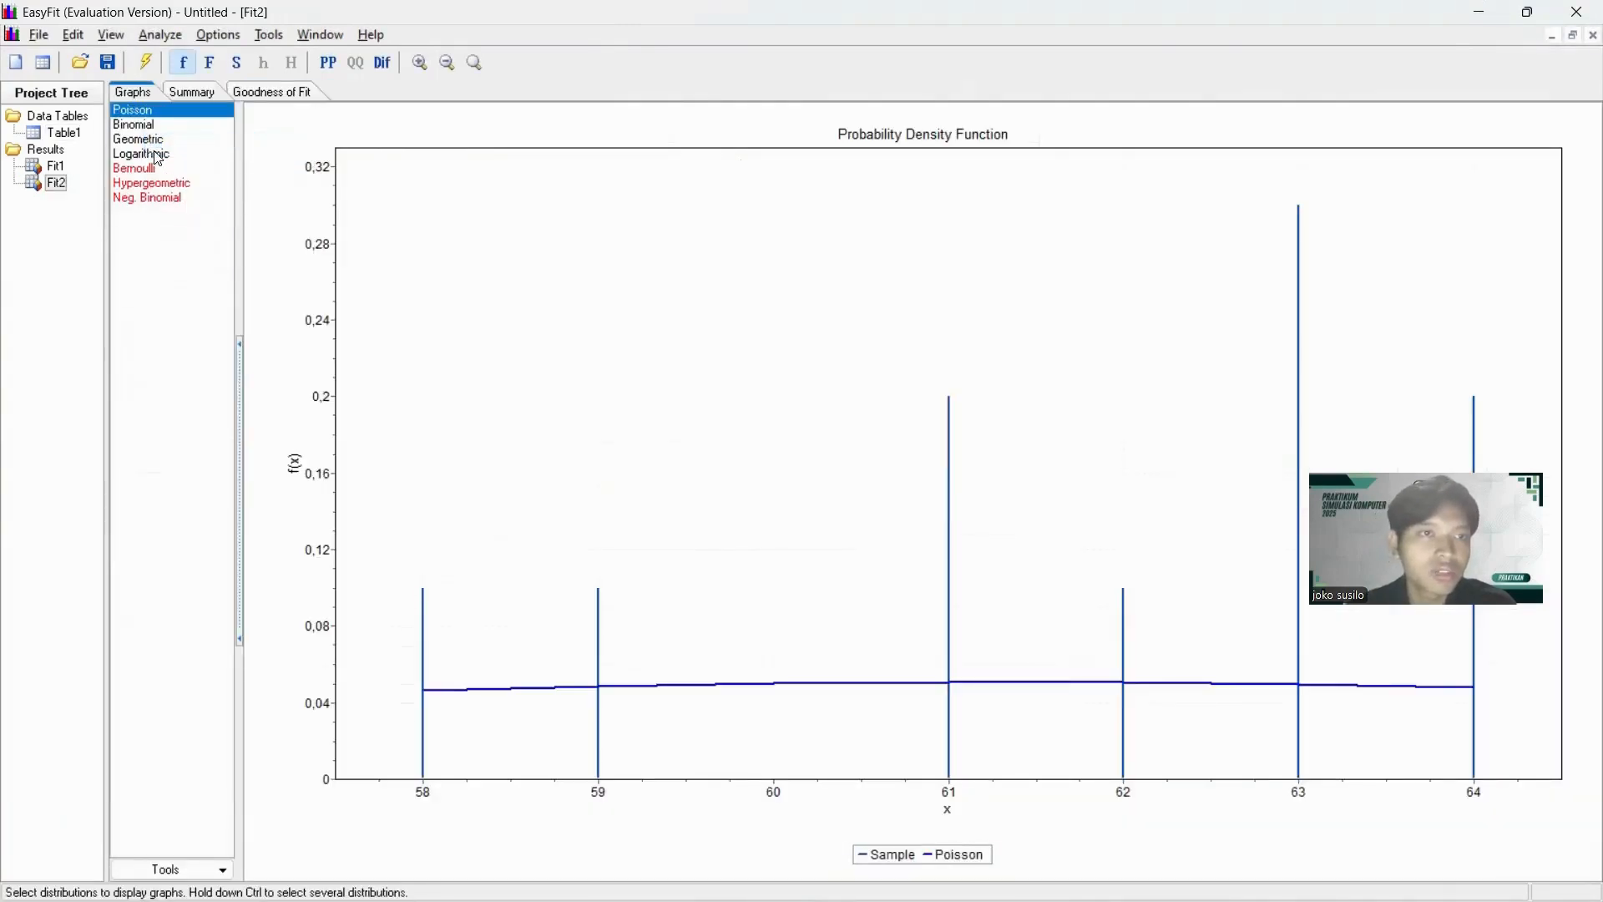
pyautogui.click(155, 154)
pyautogui.rightClick(155, 154)
pyautogui.click(192, 197)
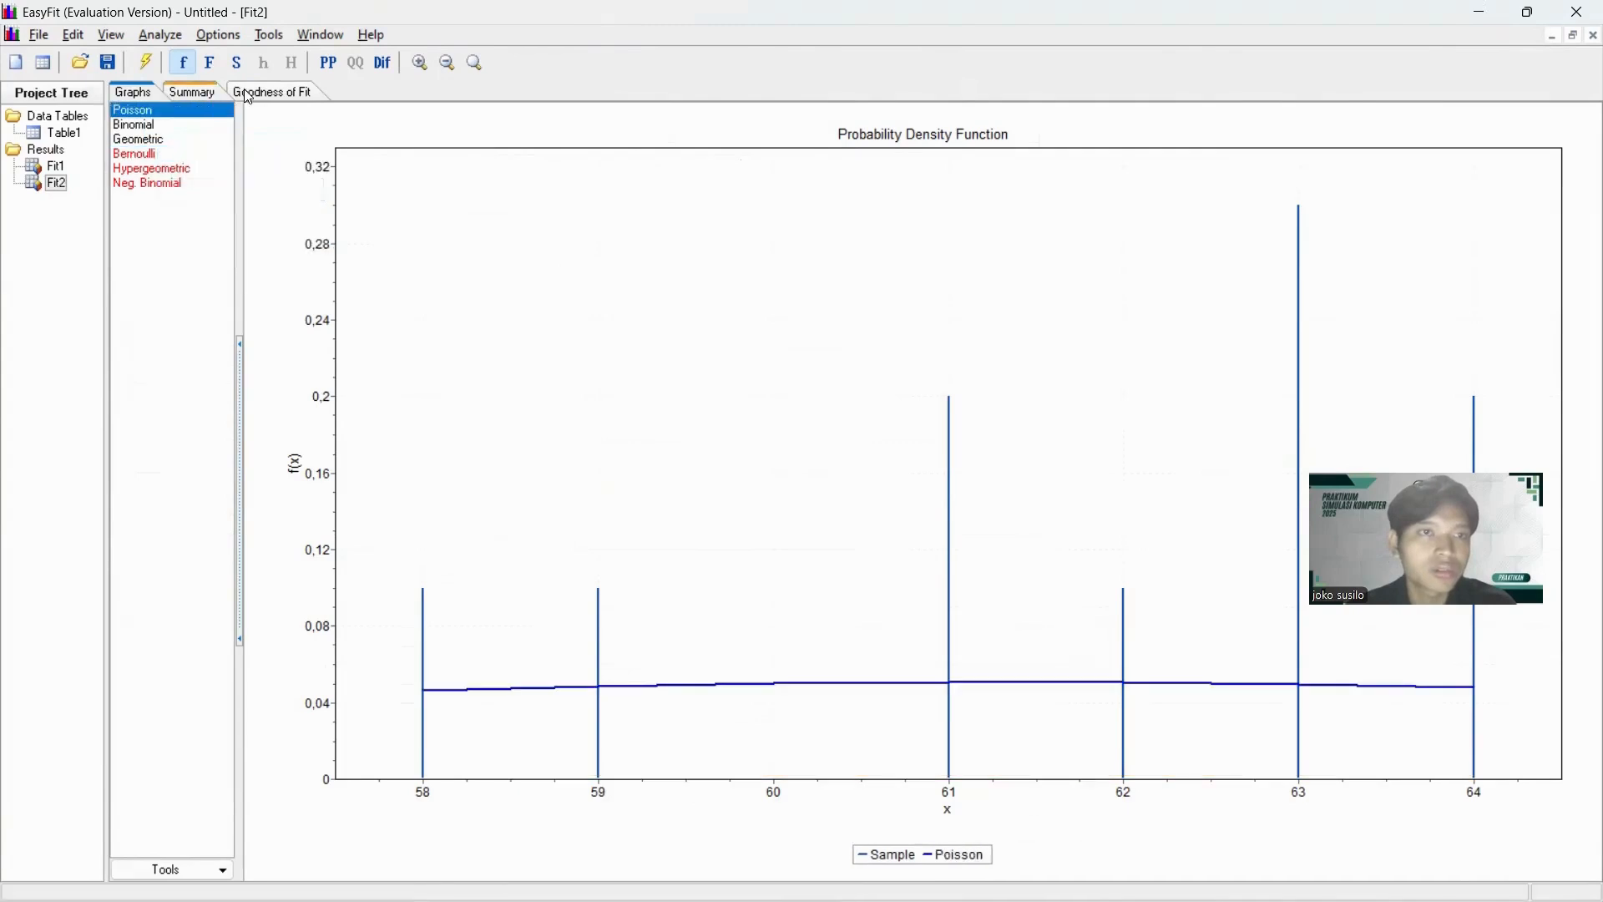
# Sort the column B goodness-of-fit table by Kolmogorov Smirnov and view the fitted distribution parameters.
pyautogui.click(272, 92)
pyautogui.click(330, 177)
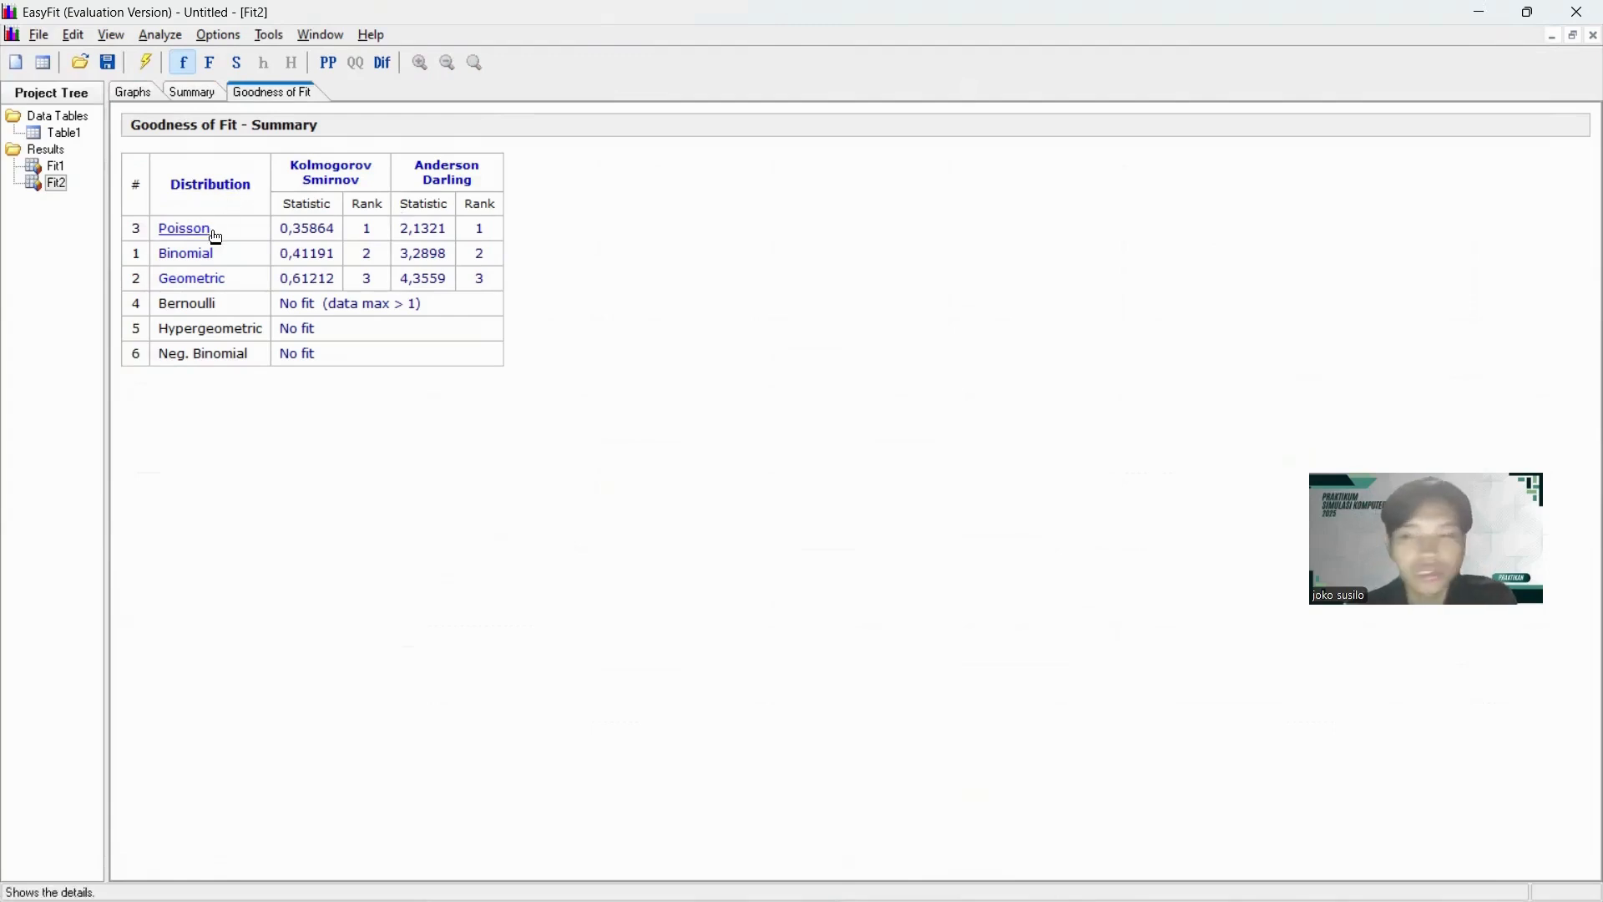
pyautogui.click(194, 92)
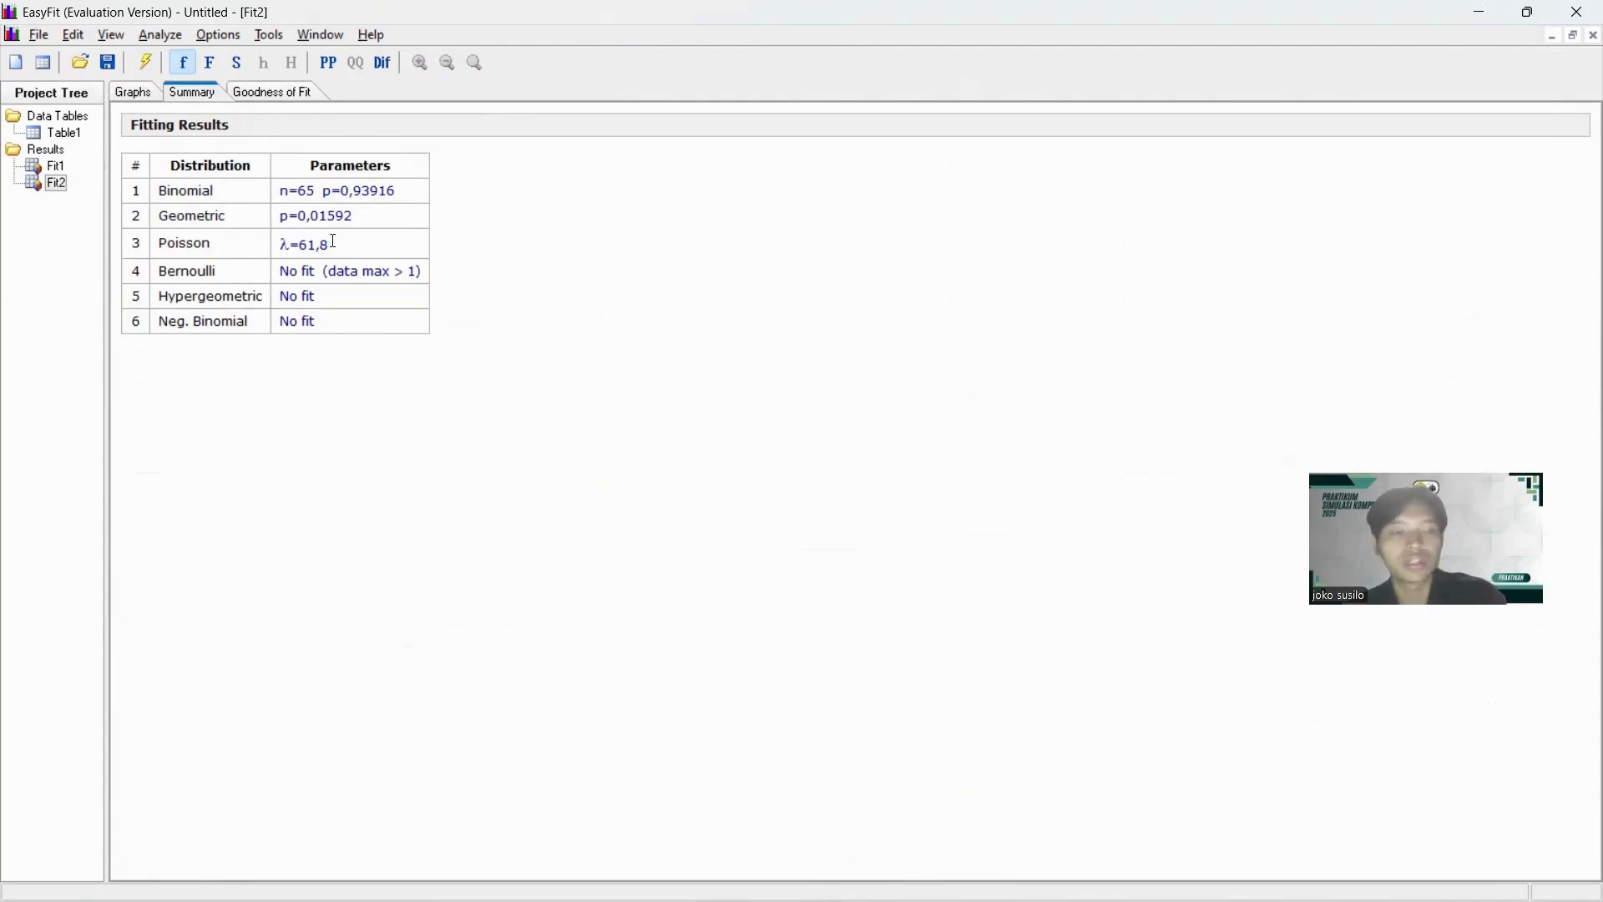
# Switch to AnyLogic and choose the Poisson distribution for the Penirisan service block's delay time.
pyautogui.hotkey('alt', 'Tab')
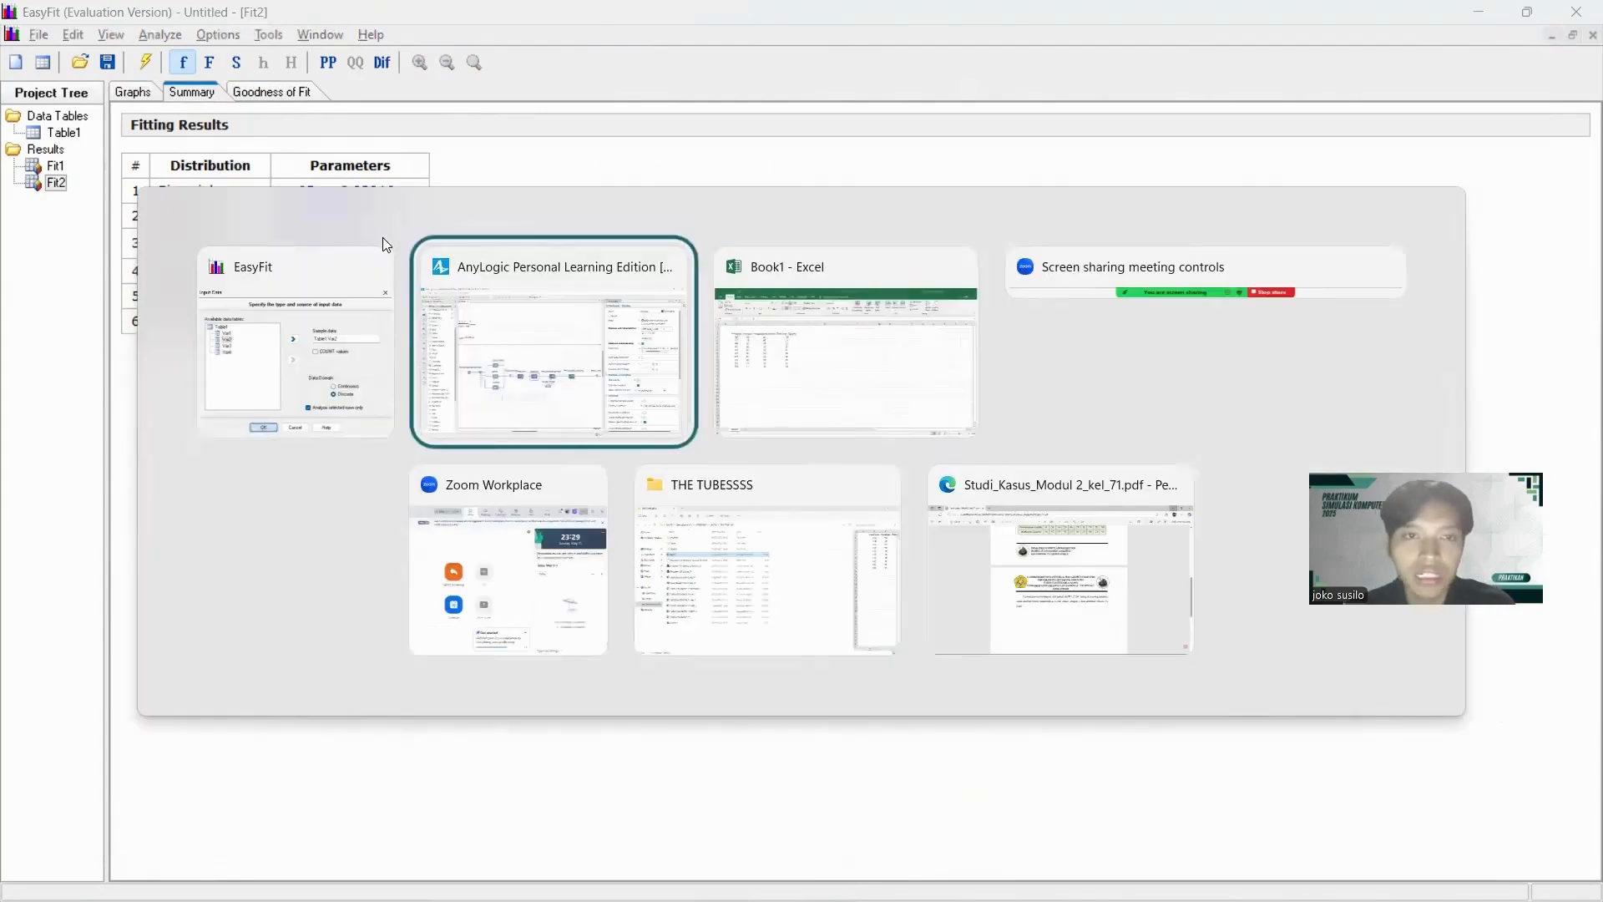
pyautogui.hotkey('ctrl', 'a')
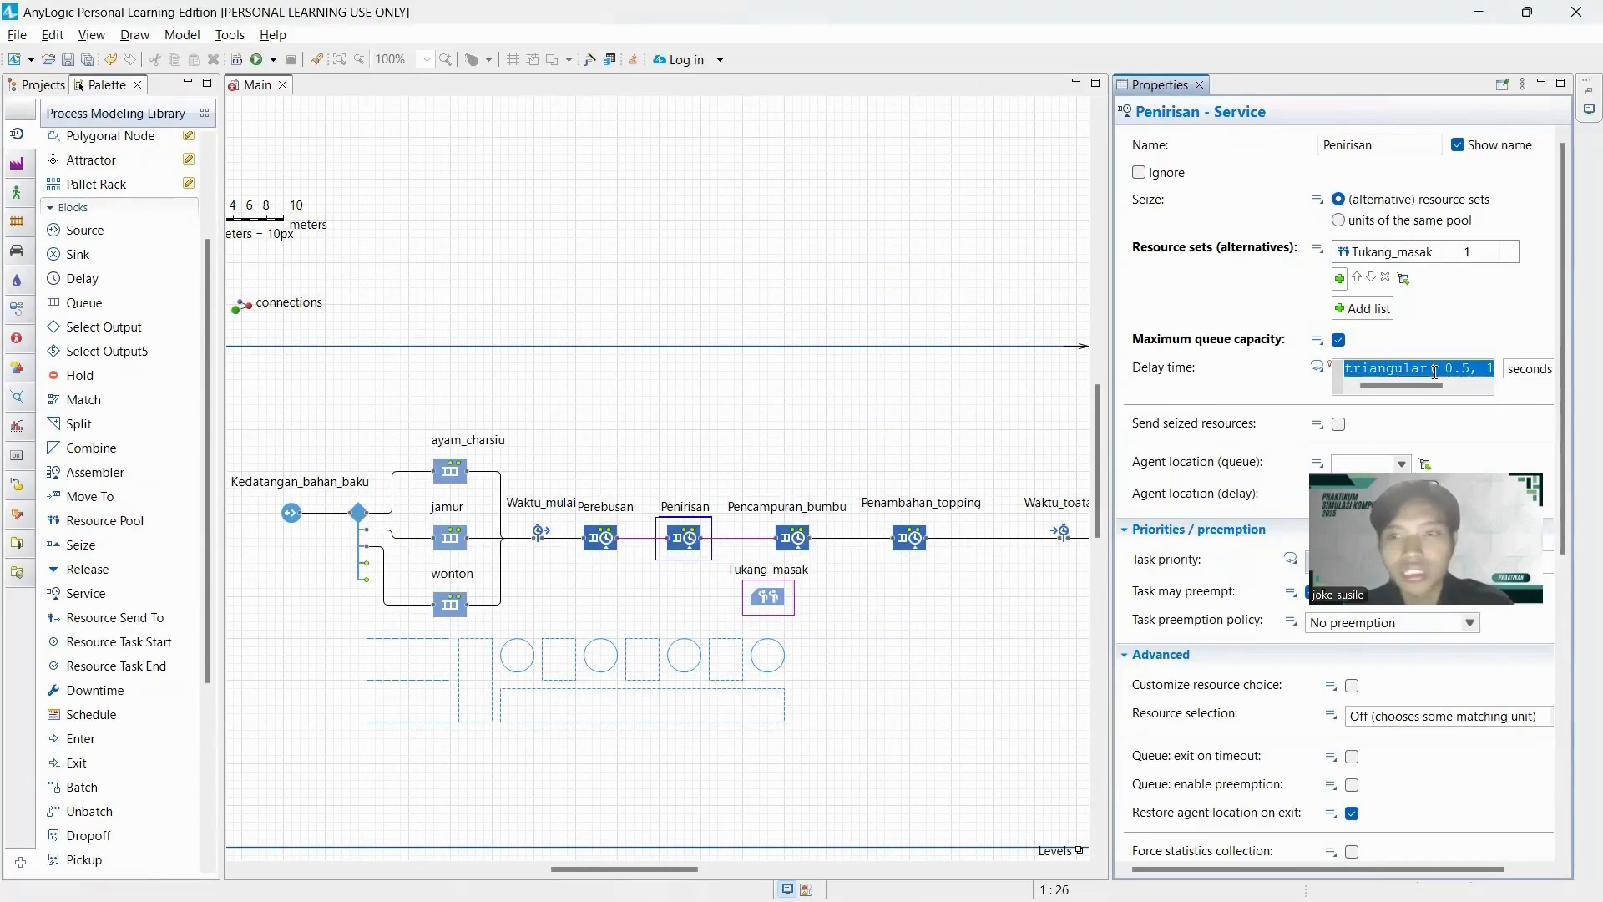
pyautogui.press('BackSpace')
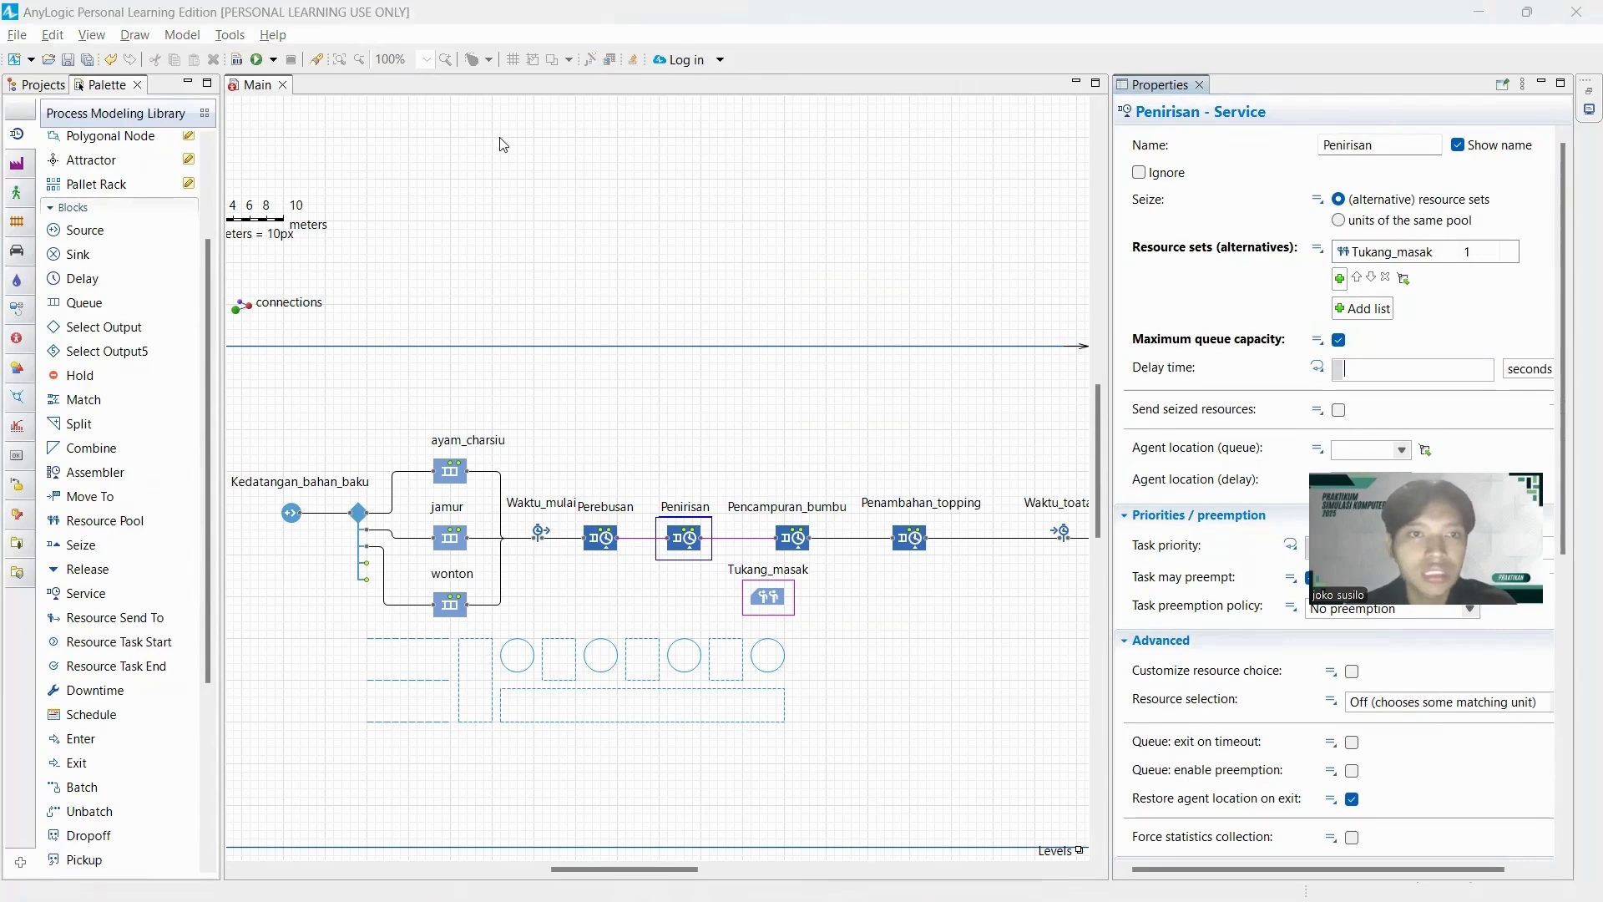
pyautogui.scroll(6, 498, 295)
pyautogui.scroll(-1, 495, 309)
pyautogui.scroll(-5, 497, 317)
pyautogui.click(484, 406)
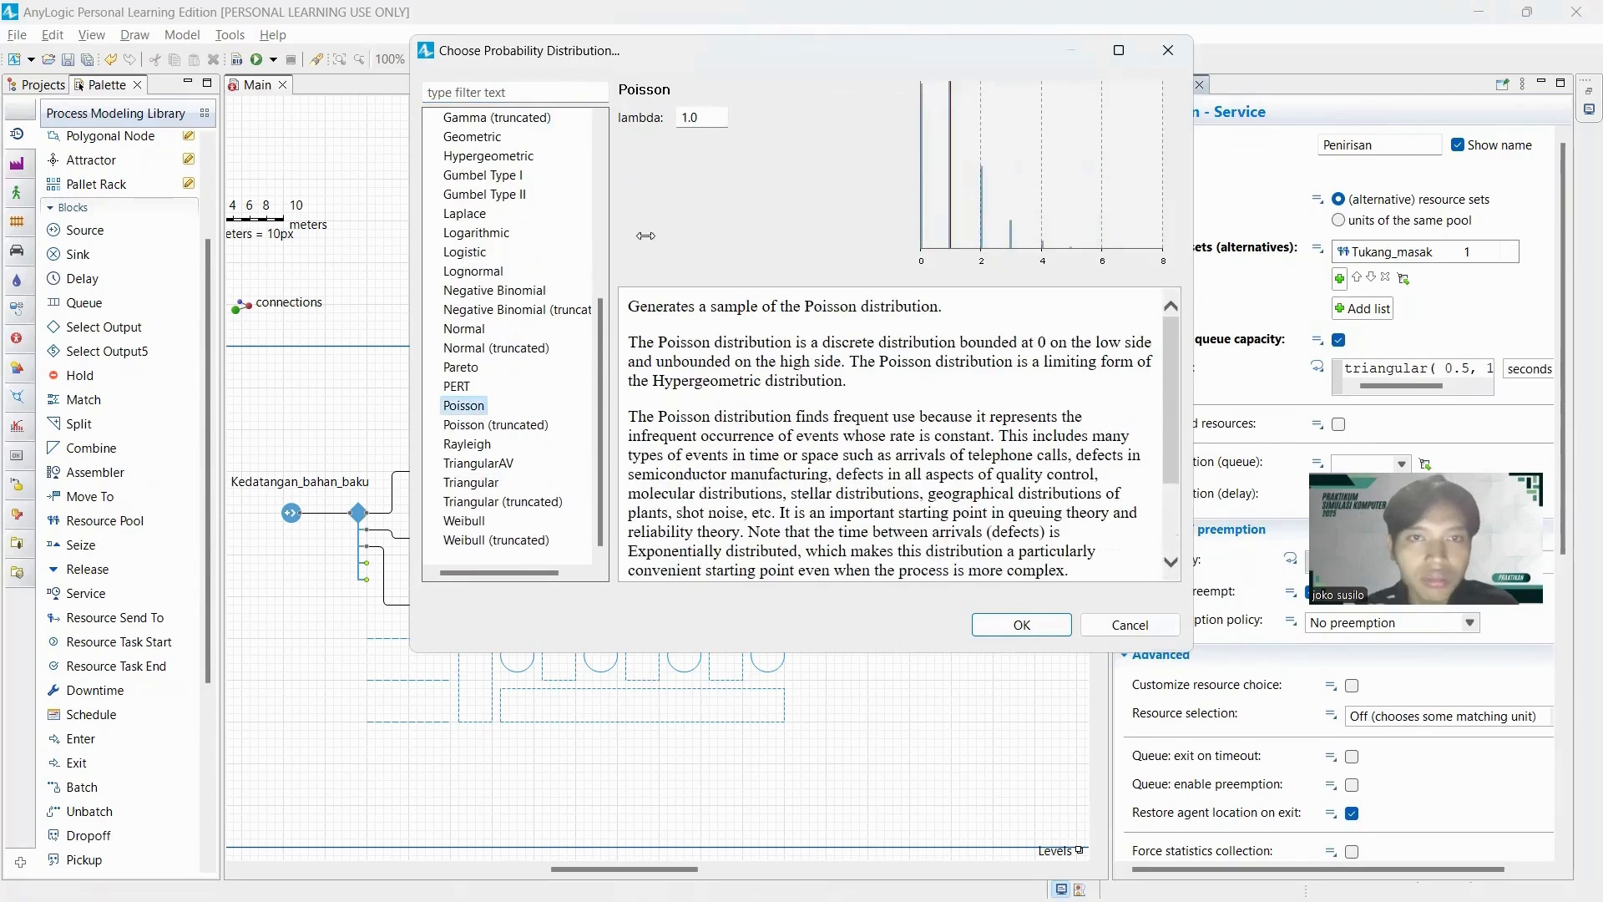
# Set the Poisson lambda to 61.8 and apply it as Penirisan's delay time.
pyautogui.doubleClick(703, 116)
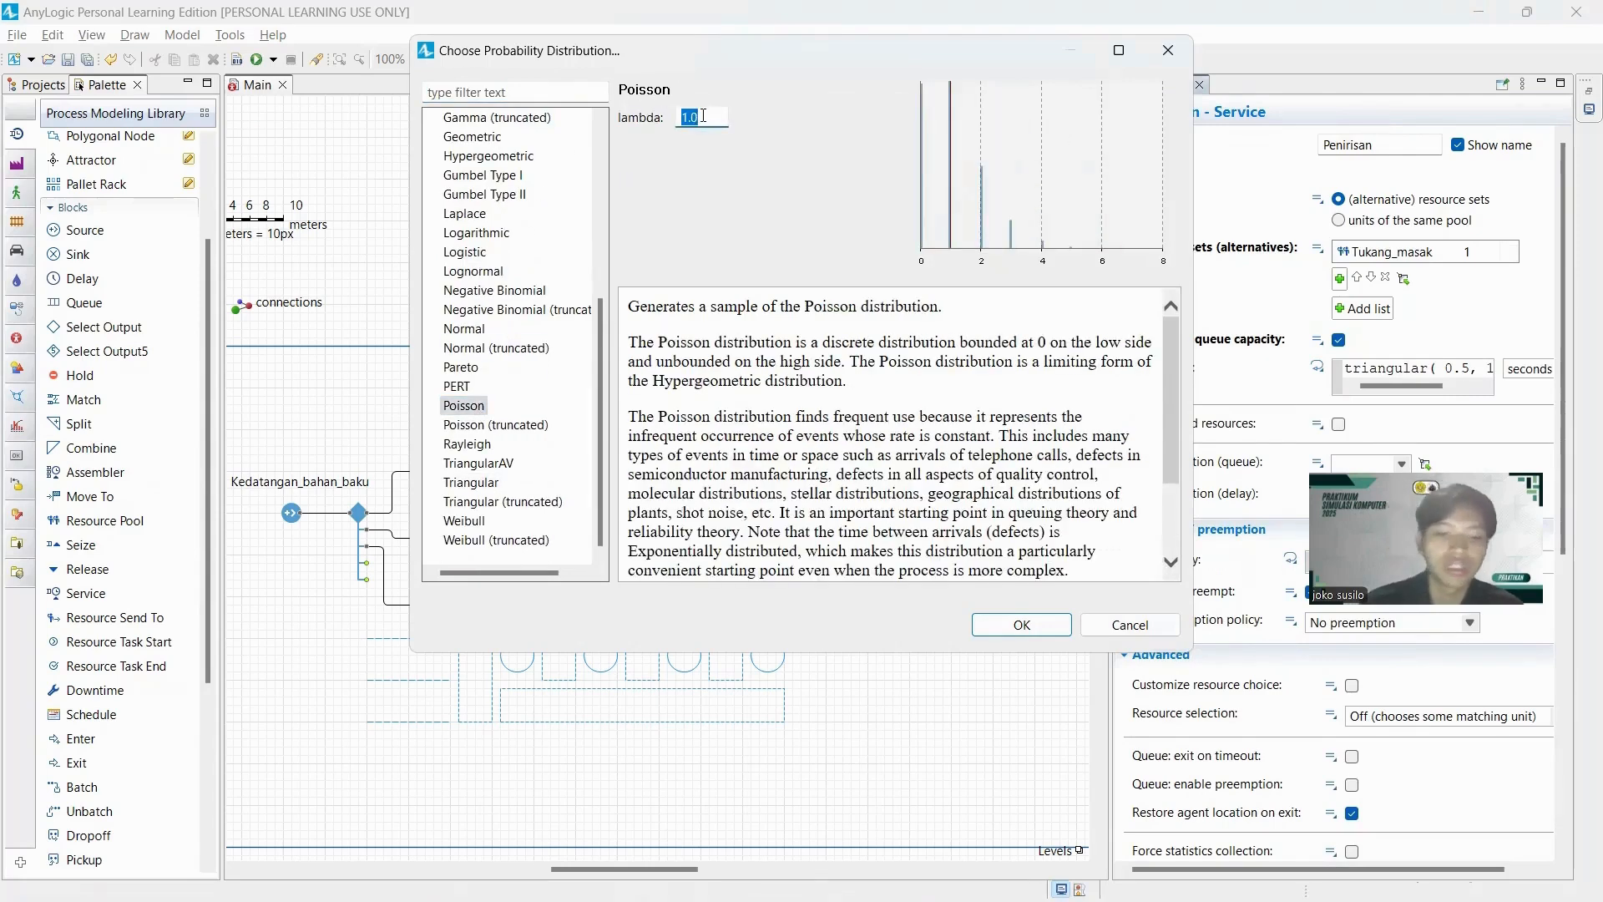
pyautogui.hotkey('alt', 'Tab')
pyautogui.hotkey('alt', 'Tab')
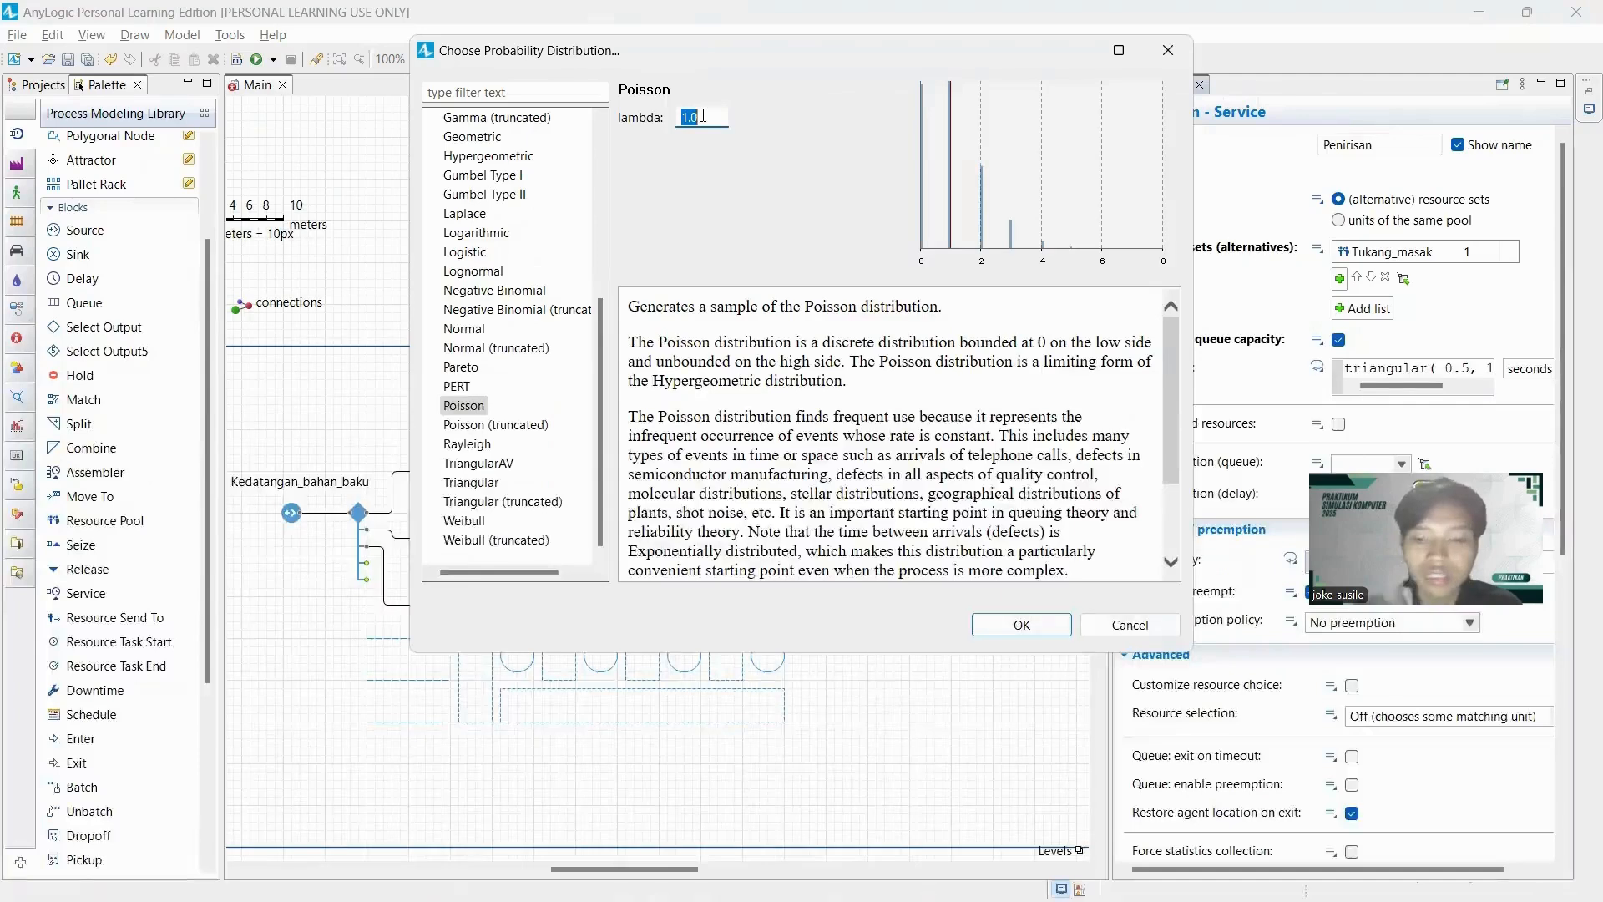
pyautogui.write('61.8')
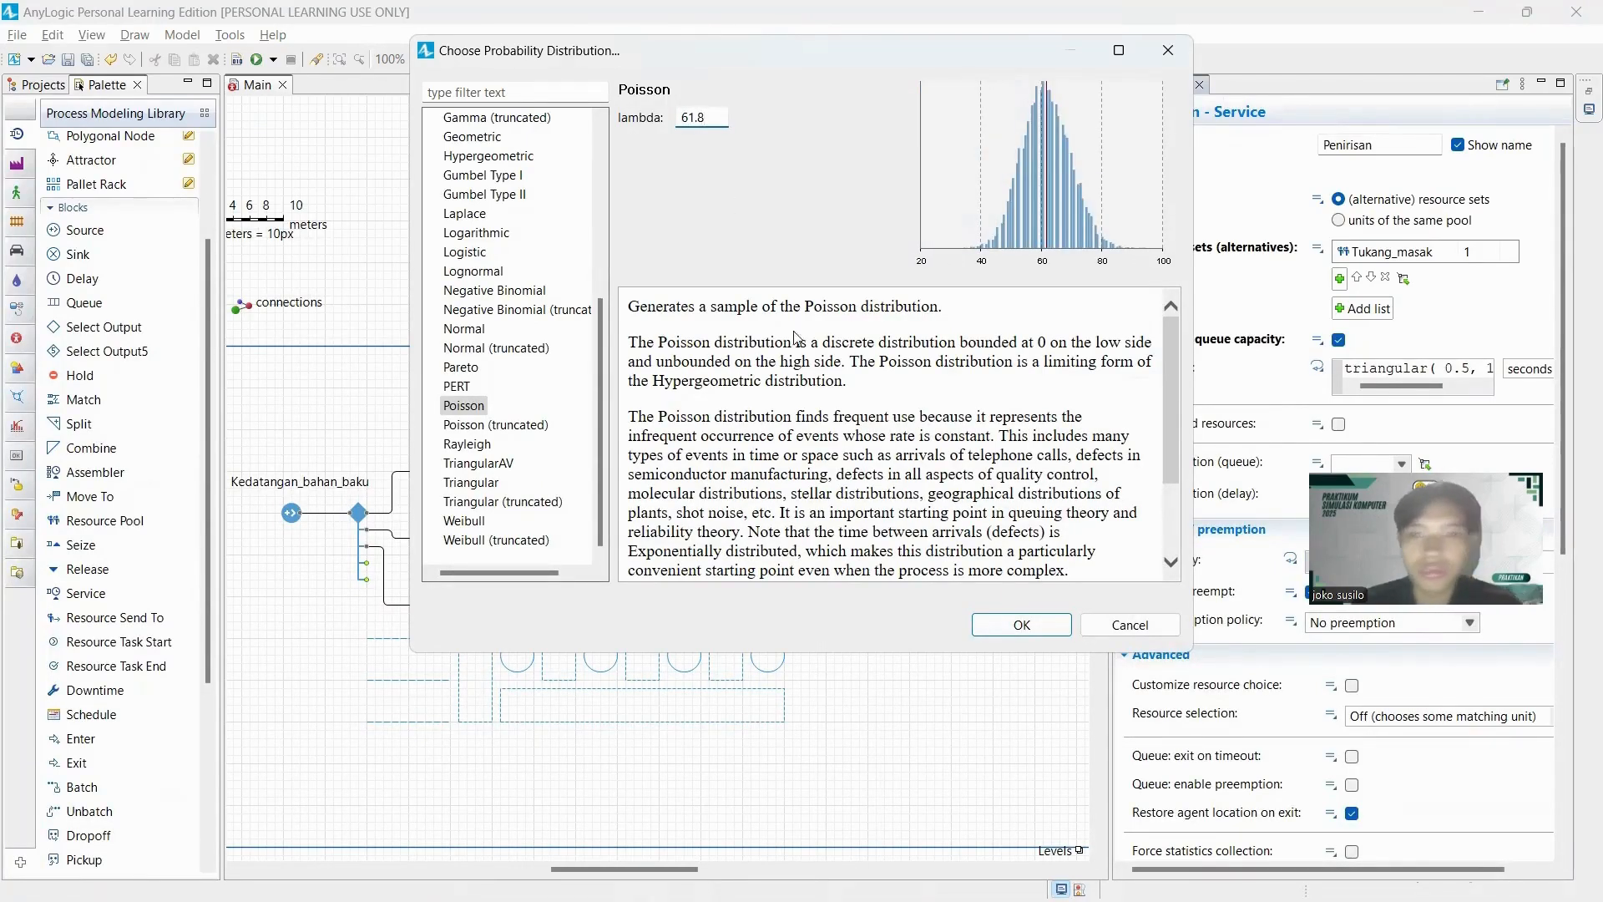
pyautogui.click(977, 631)
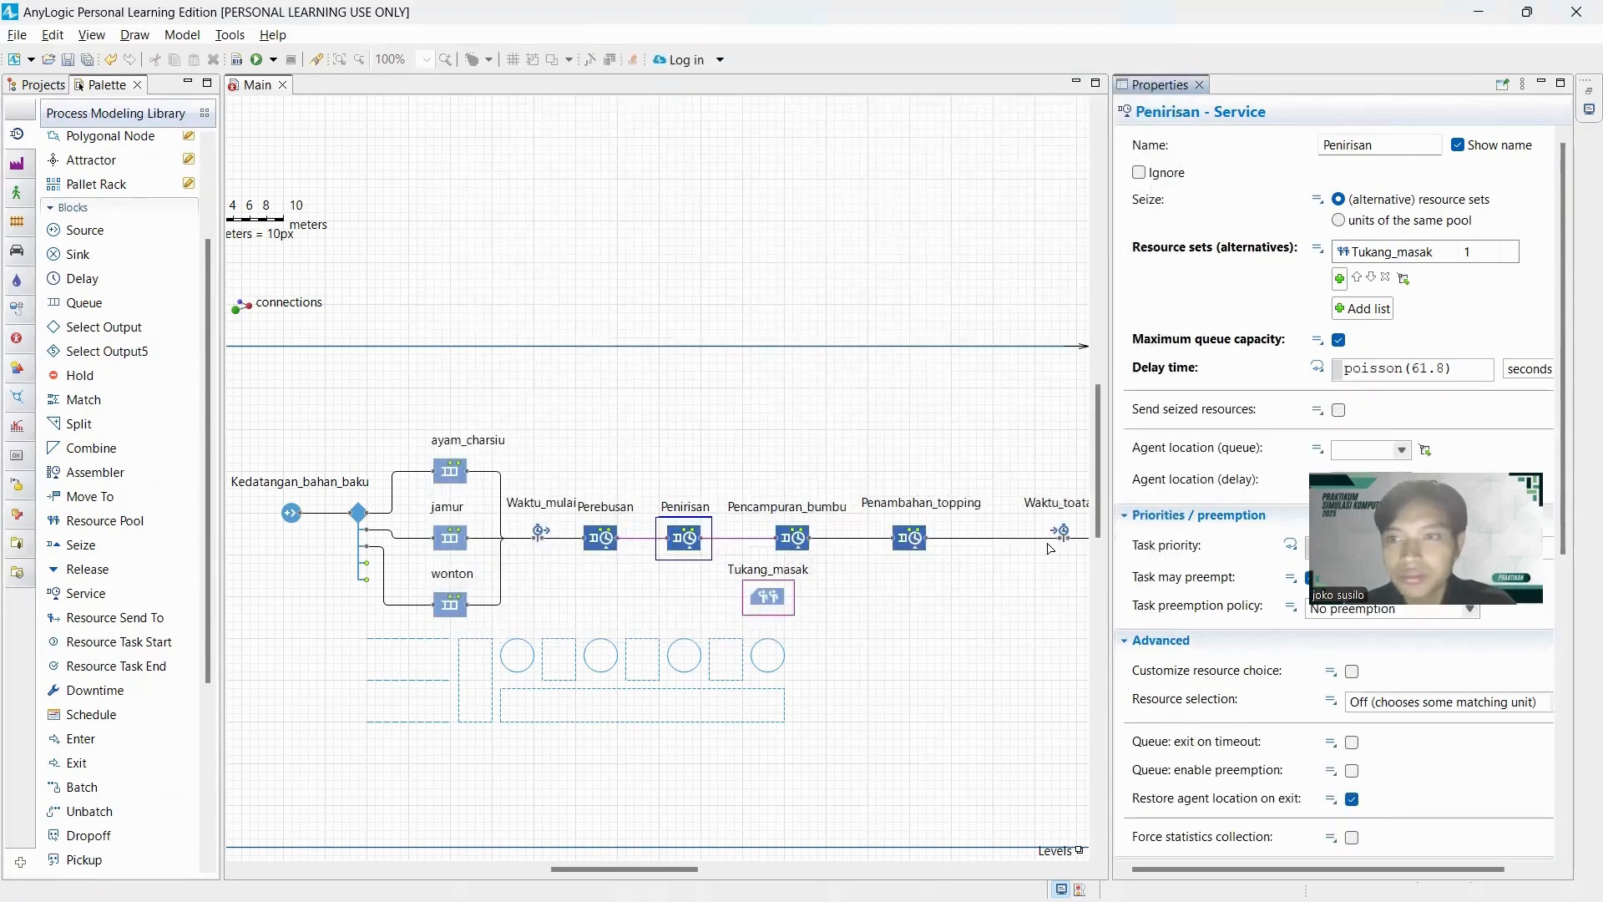
# Set Penirisan's agent location to St_penirisan for the queue and antri_penirisan for the delay.
pyautogui.click(799, 551)
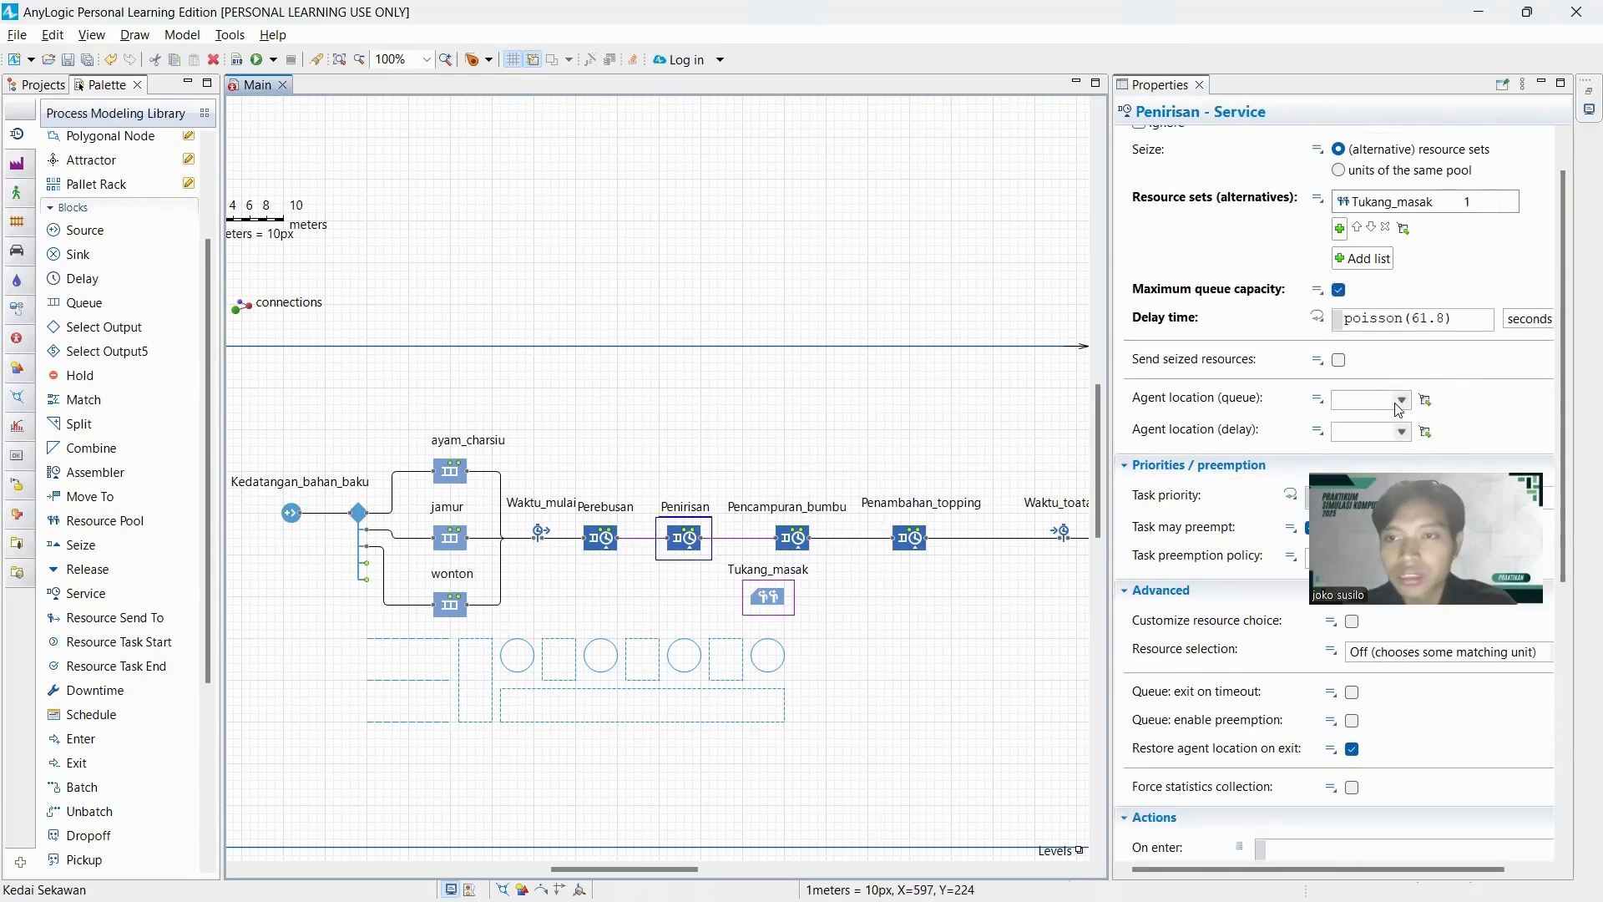
pyautogui.click(1403, 400)
pyautogui.scroll(-1, 1411, 451)
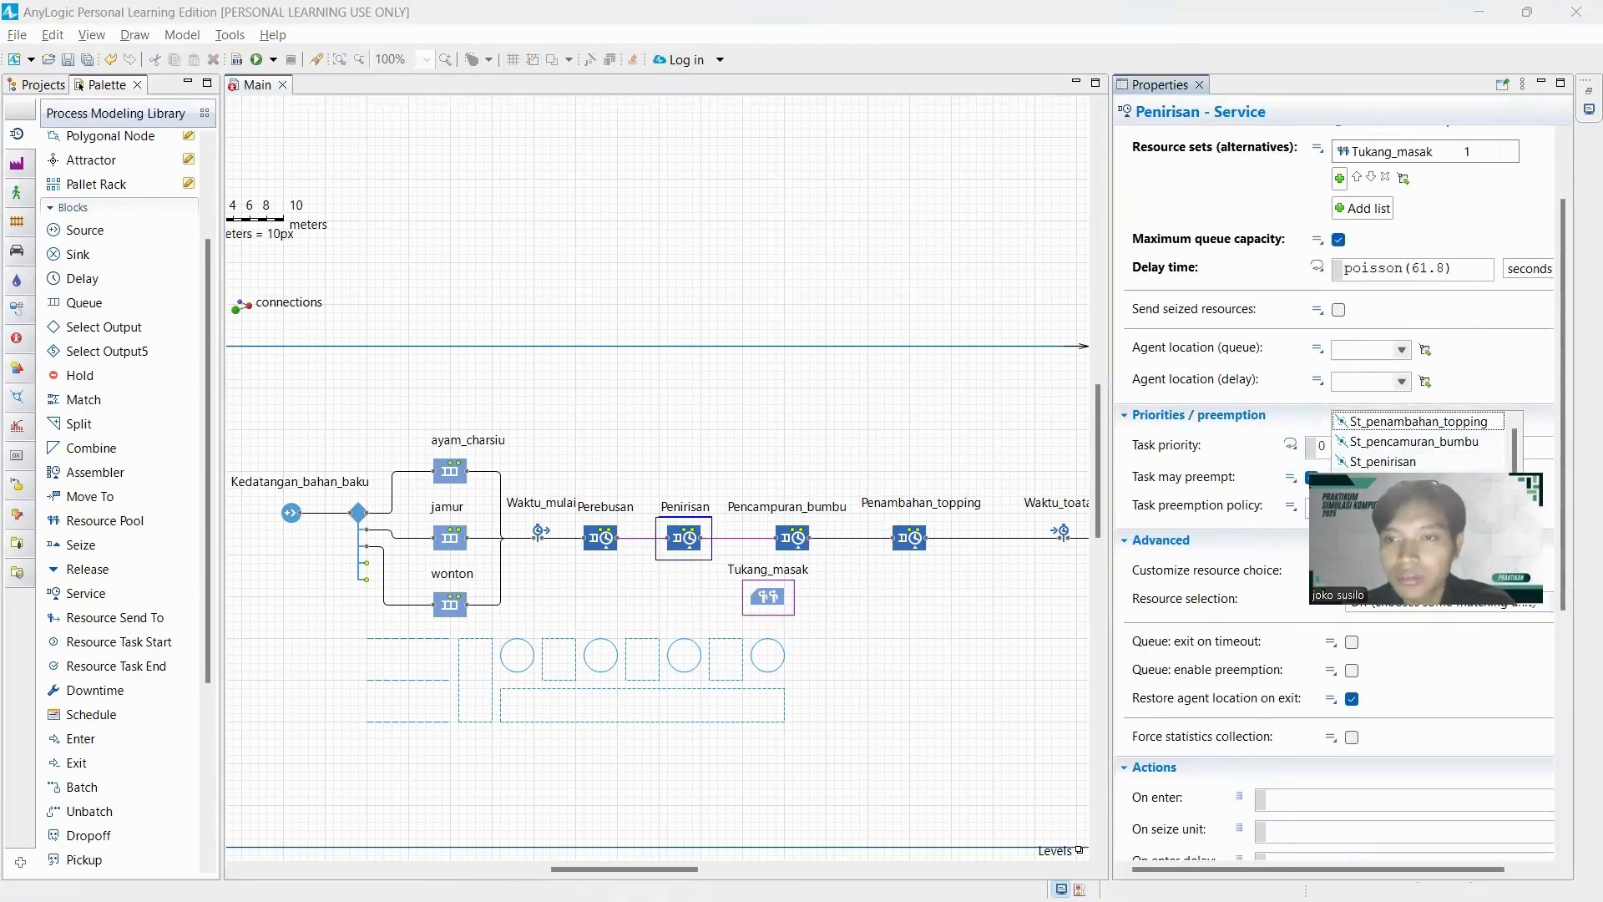
pyautogui.click(1395, 464)
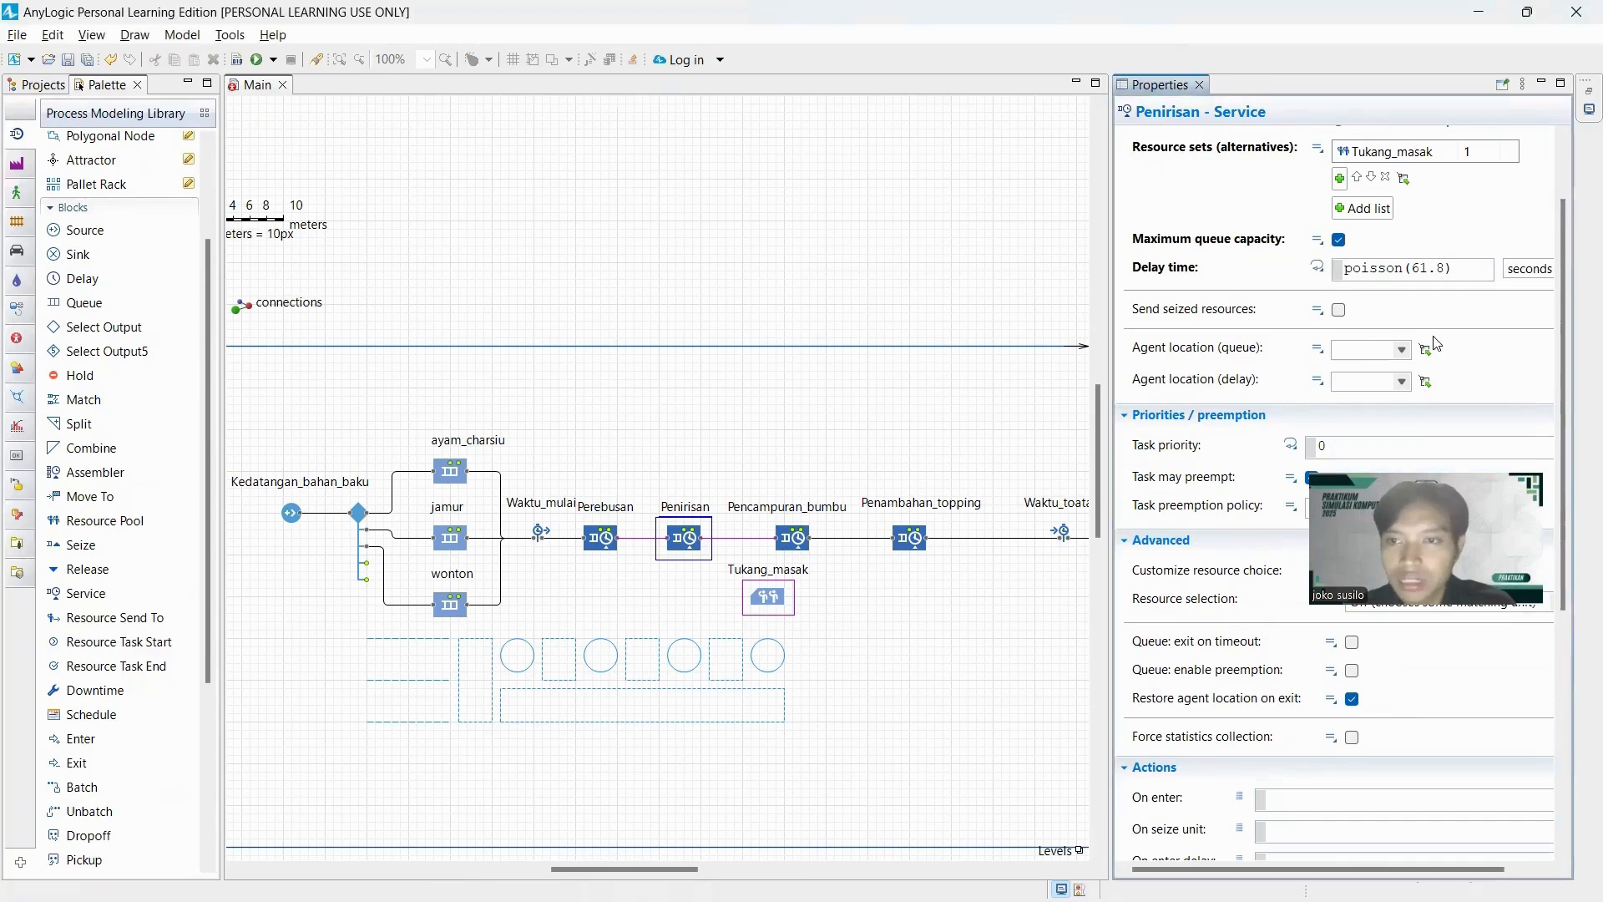
pyautogui.click(1404, 381)
pyautogui.scroll(-3, 1410, 464)
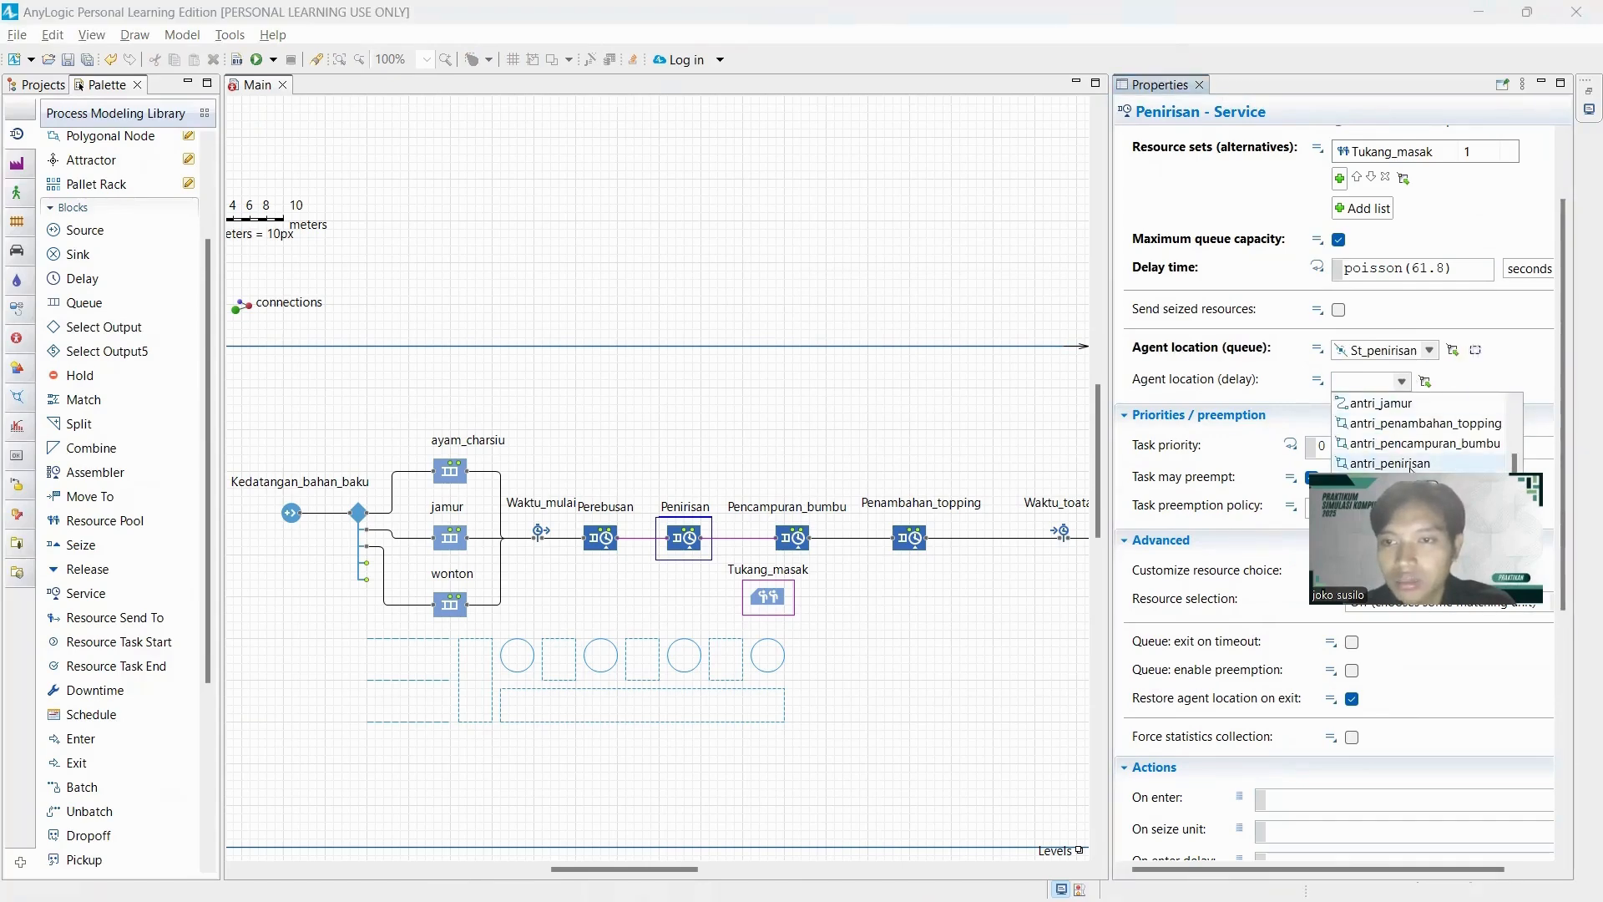
pyautogui.click(1409, 464)
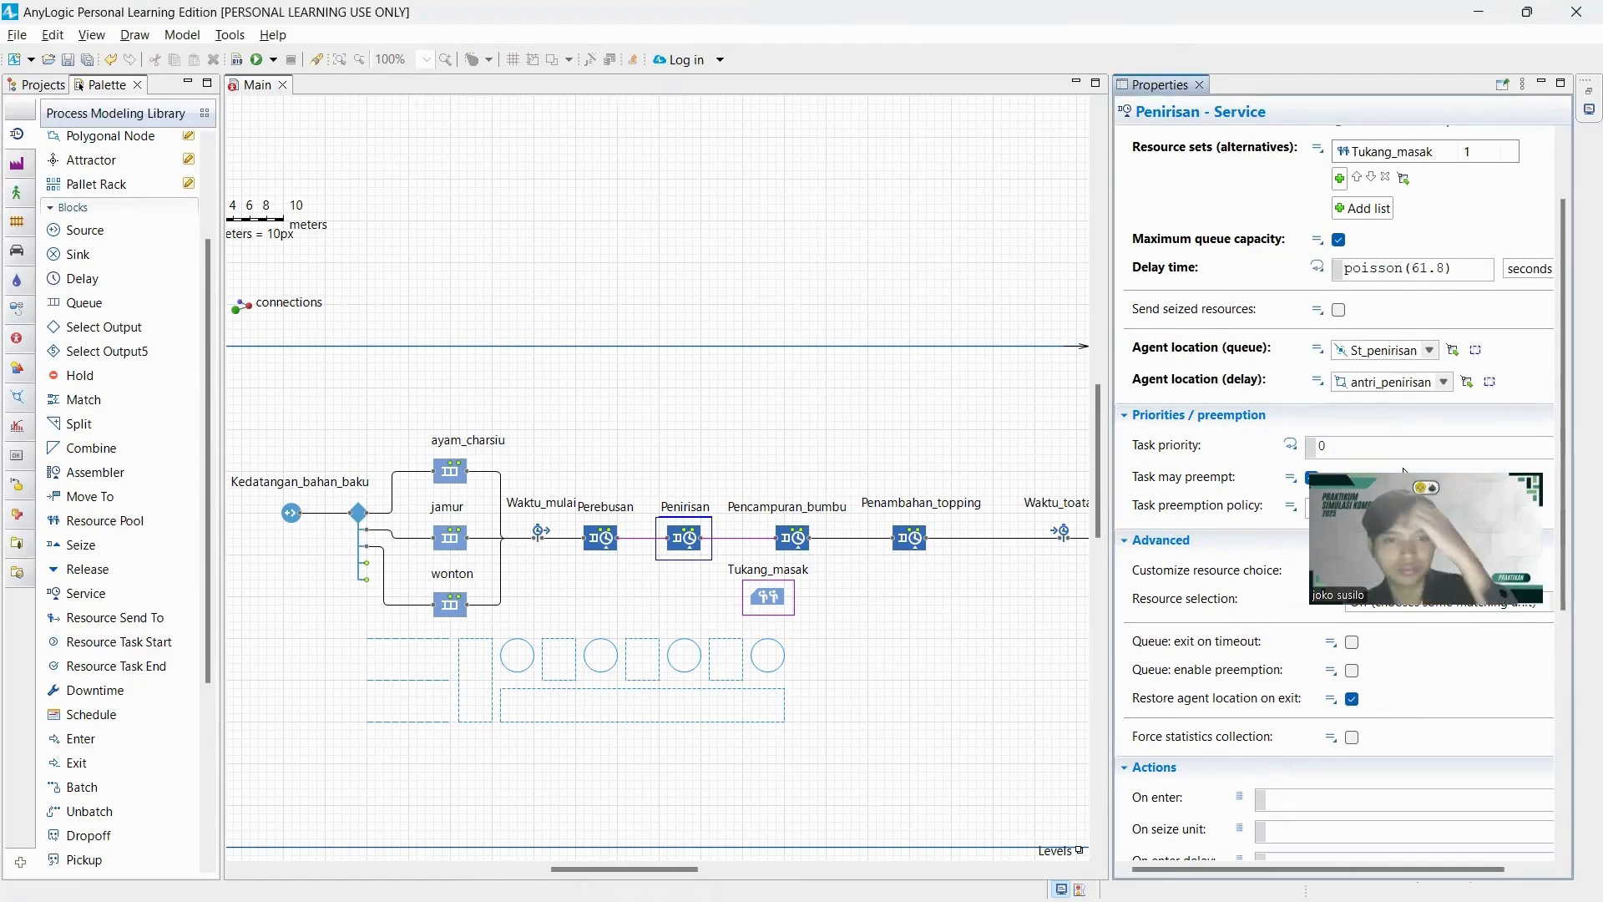
# Add Tukang_masak as the resource set of the Pencampuran_bumbu service block and enable maximum queue capacity.
pyautogui.click(797, 548)
pyautogui.click(1439, 386)
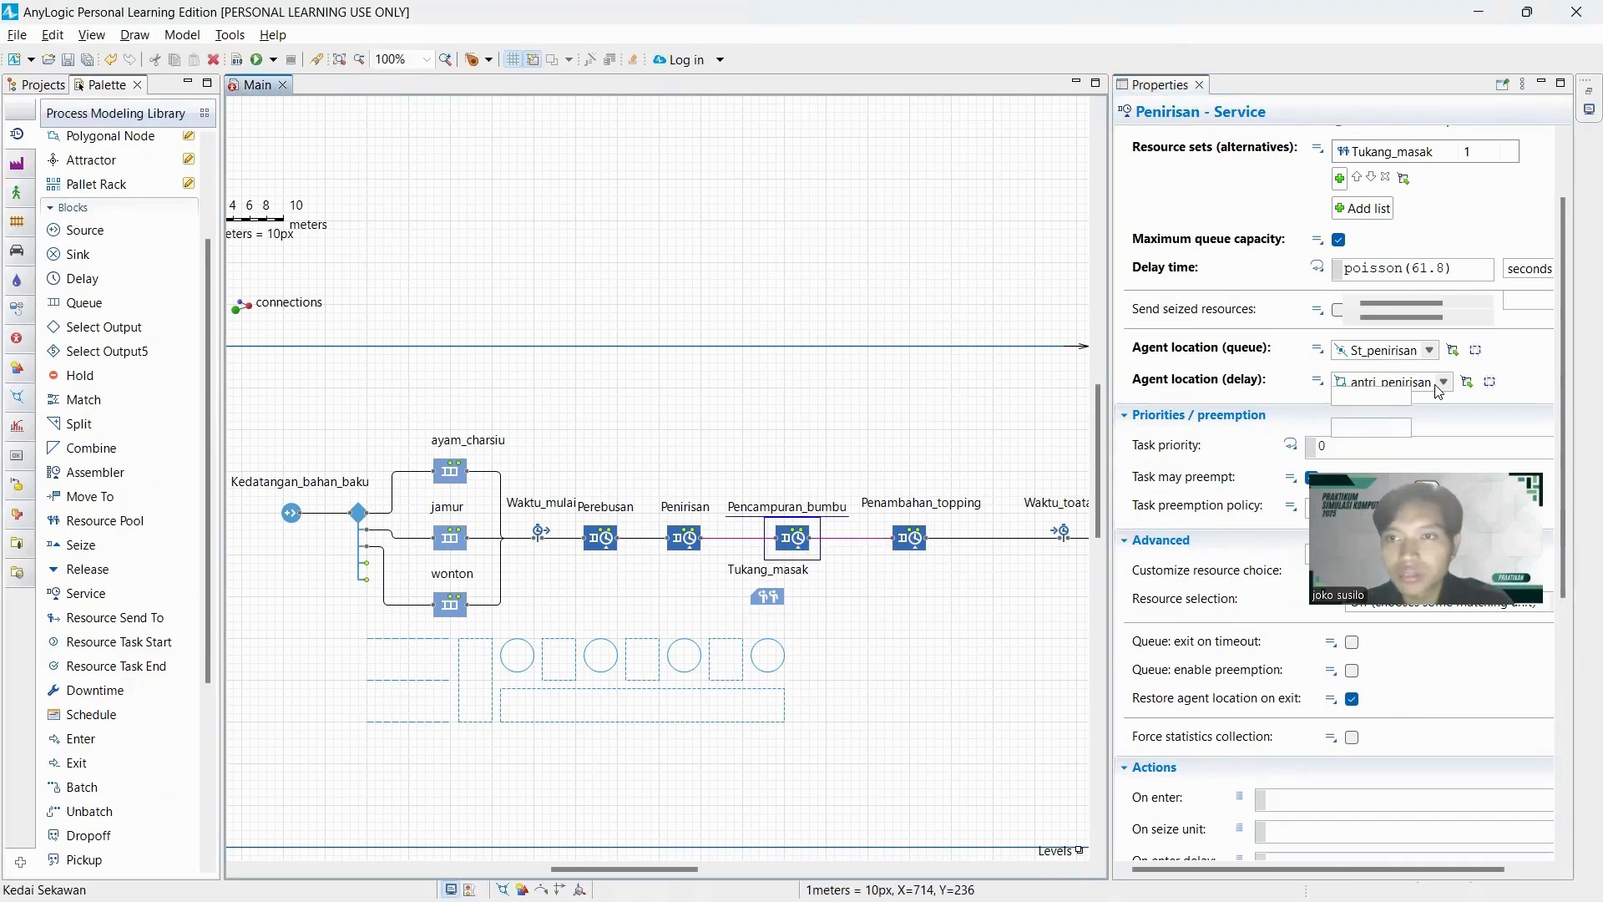
pyautogui.click(1342, 286)
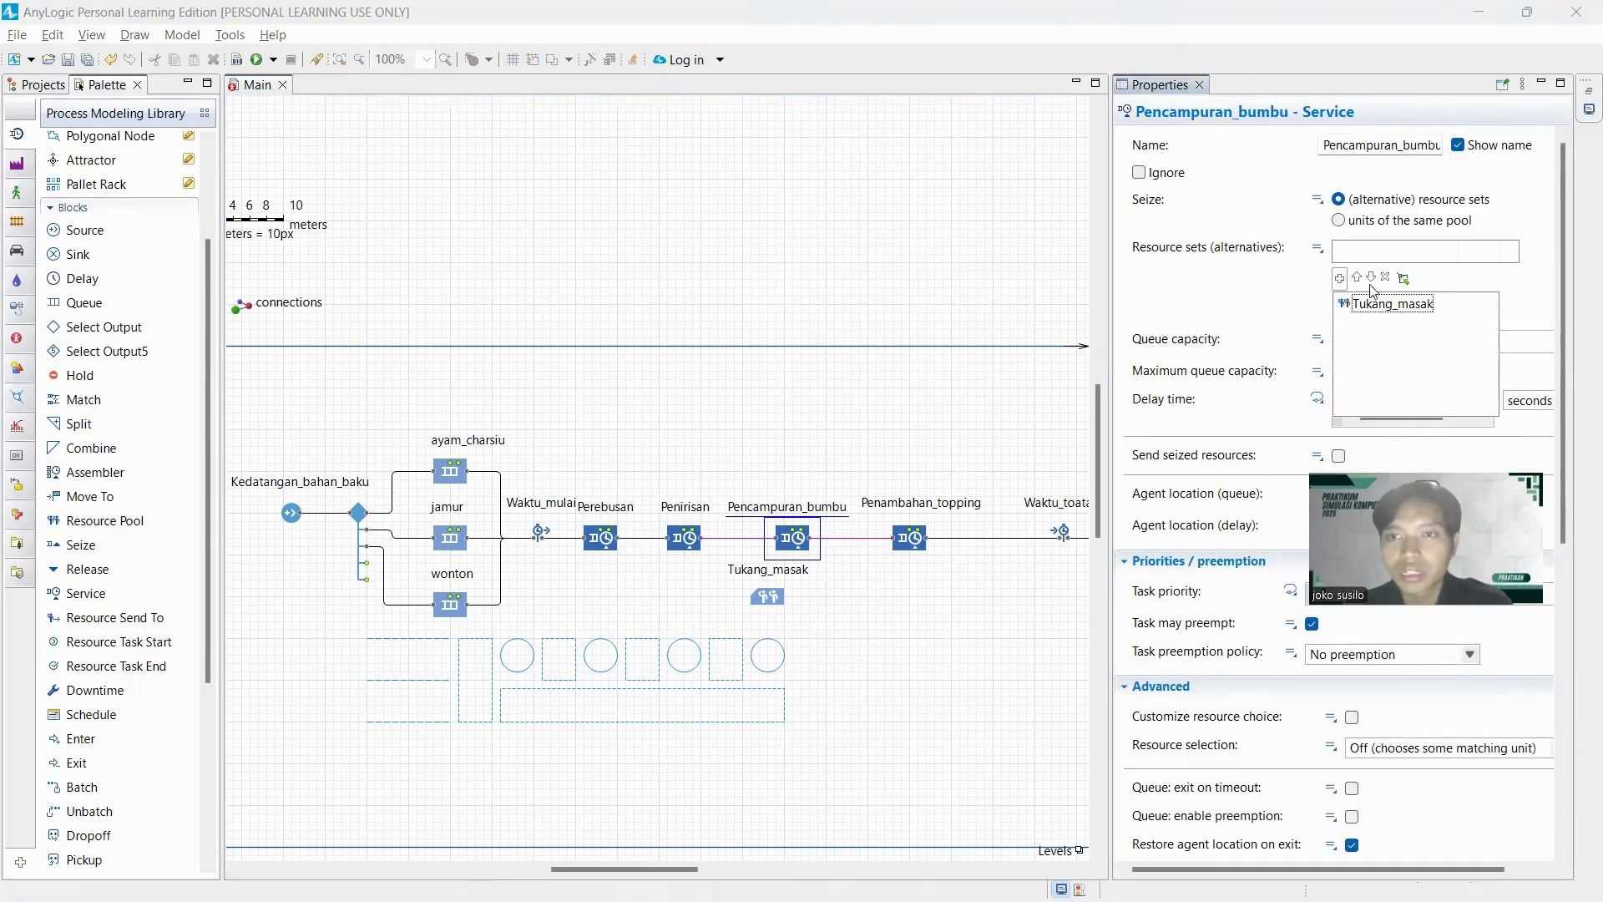
pyautogui.click(1405, 305)
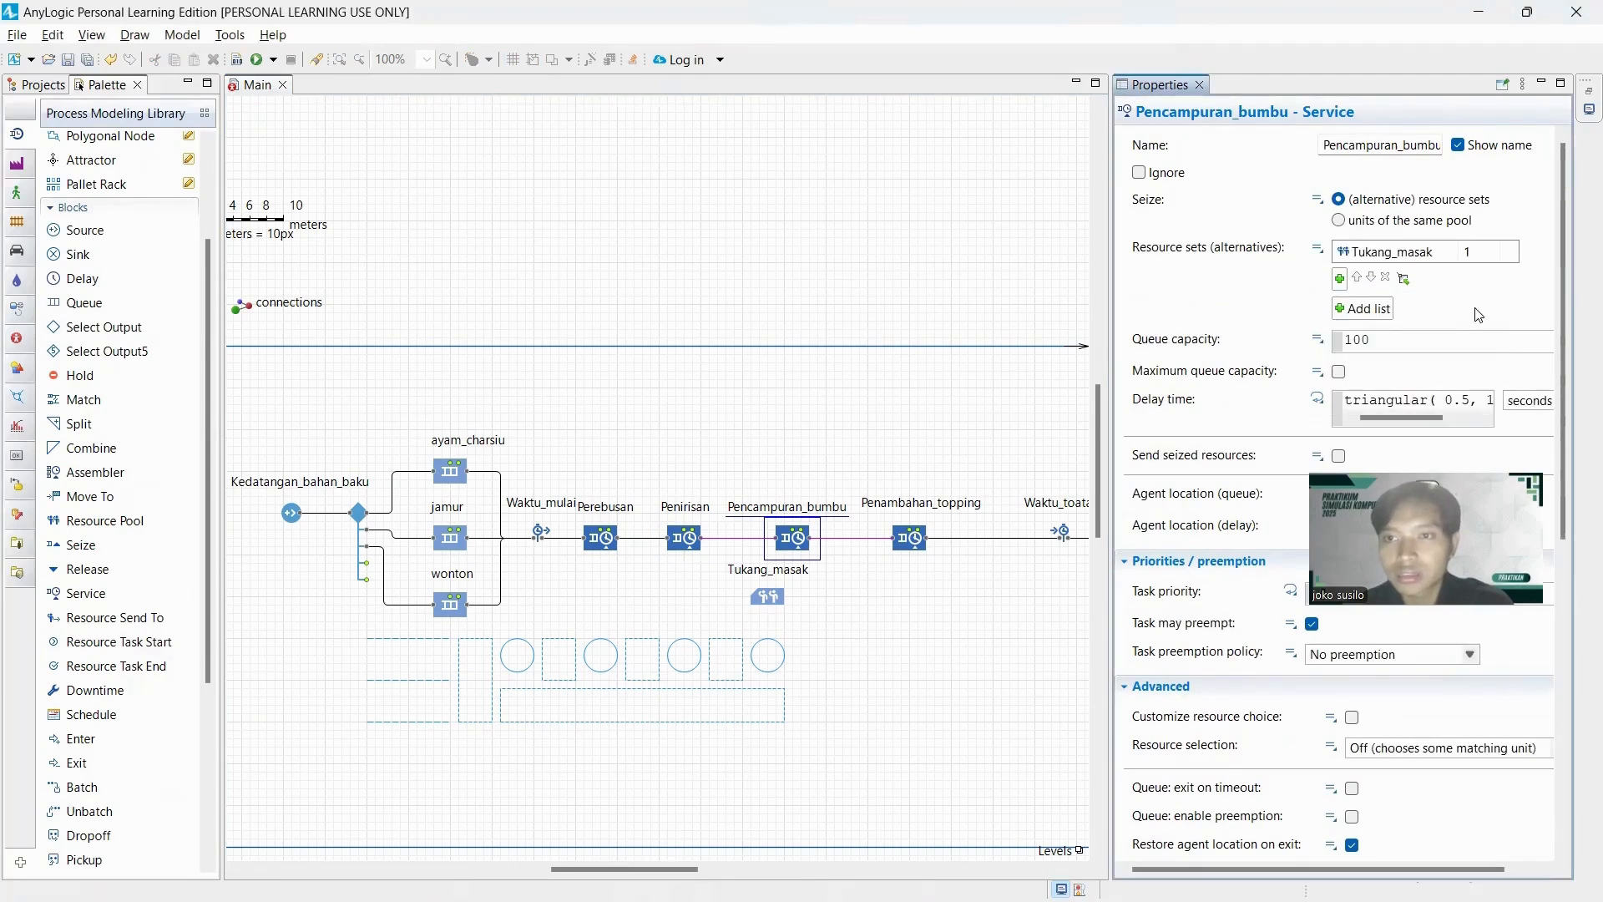
pyautogui.click(1339, 371)
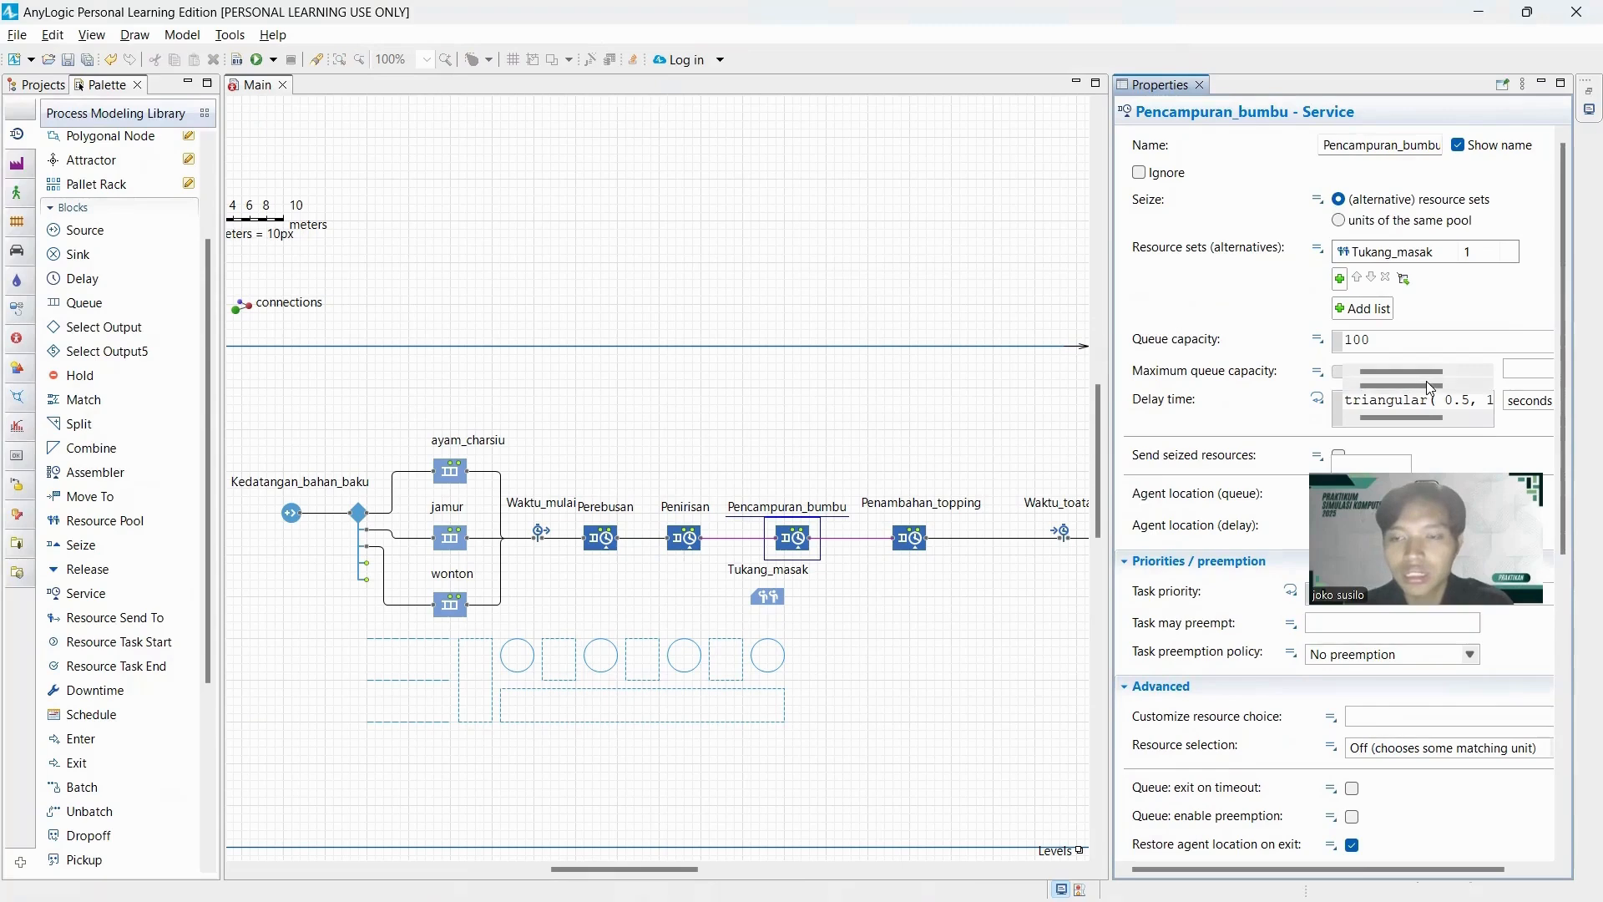
# Switch to EasyFit and fit discrete distributions to the ten column C values of Table1, analysing selected rows only.
pyautogui.tripleClick(1438, 367)
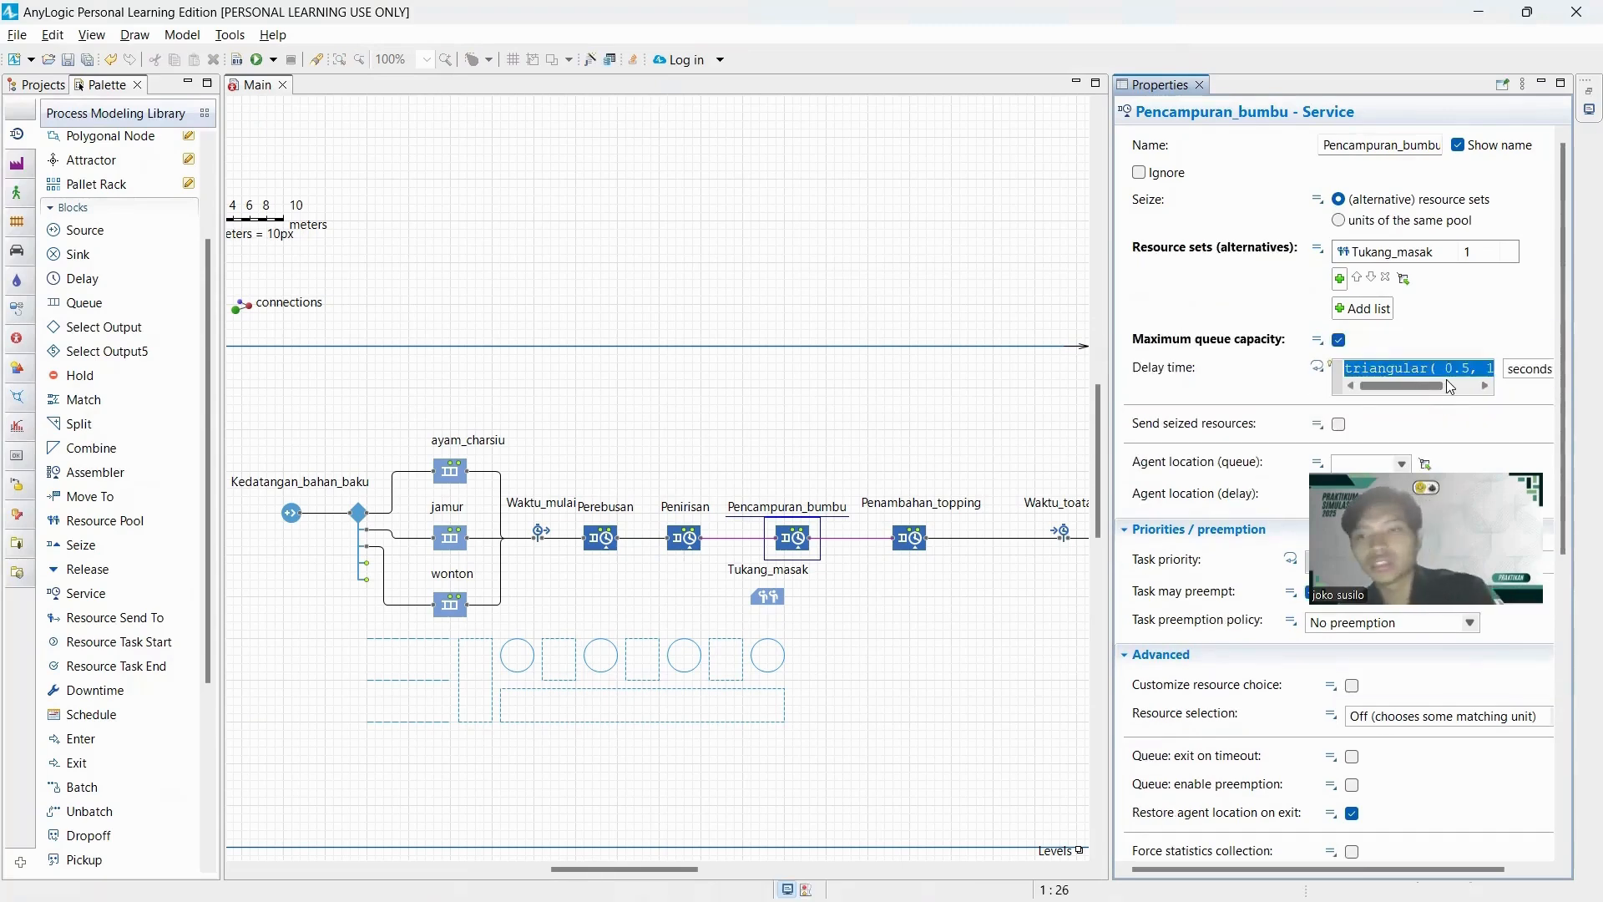
pyautogui.hotkey('alt', 'Tab')
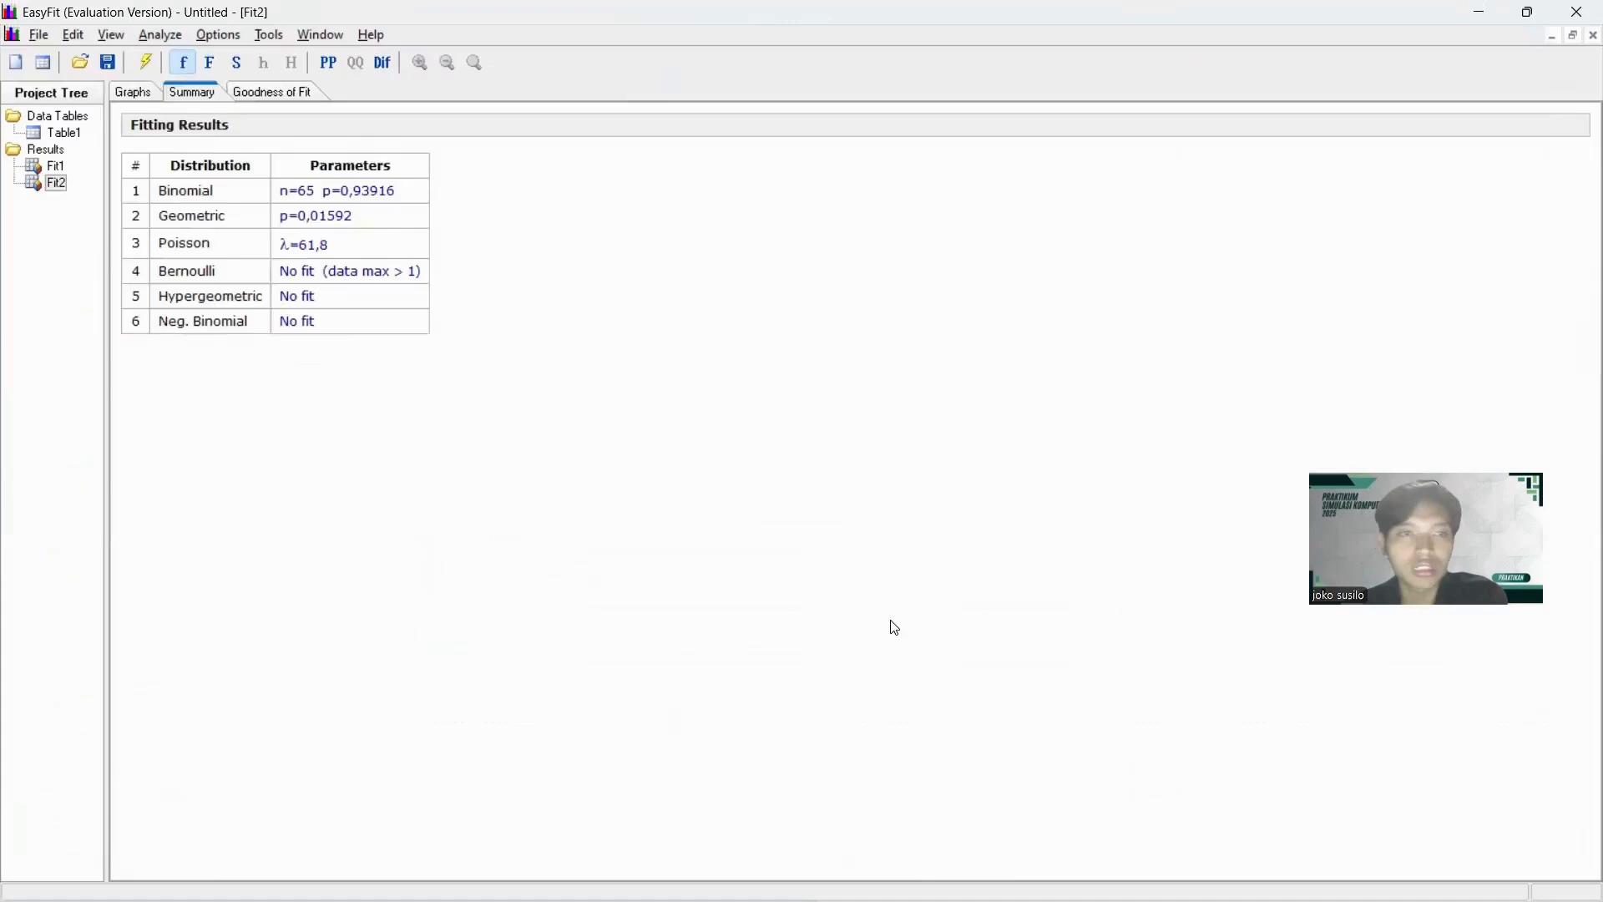
pyautogui.doubleClick(58, 133)
pyautogui.moveTo(370, 111); pyautogui.dragTo(386, 271)
pyautogui.click(160, 35)
pyautogui.click(268, 77)
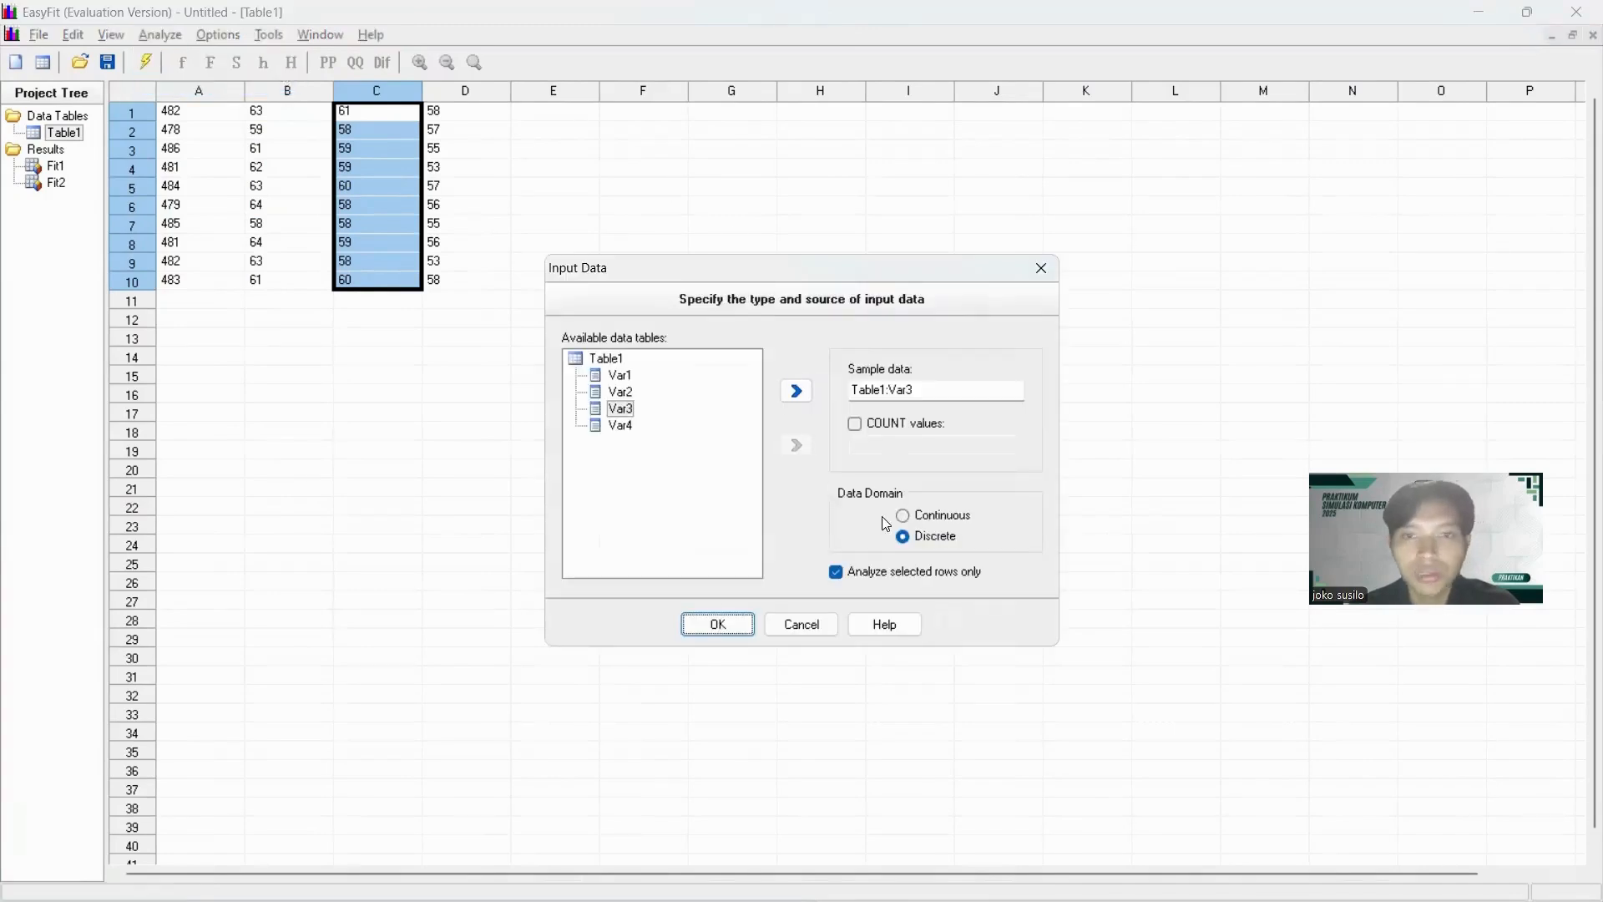
pyautogui.click(717, 624)
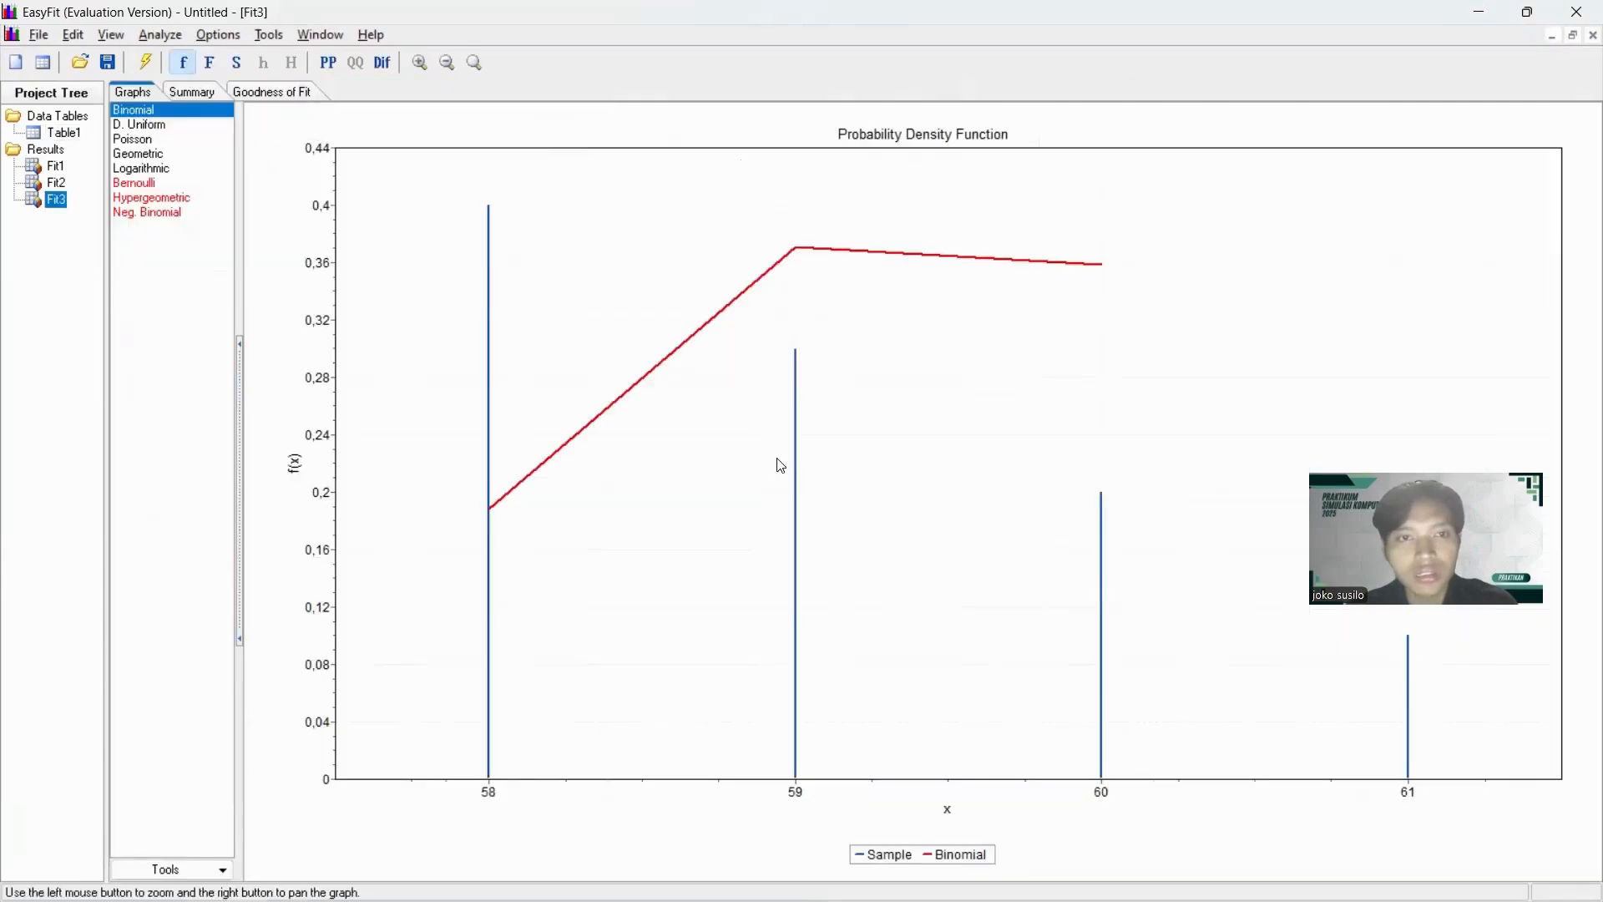
# Remove D. Uniform and Logarithmic from the column C fit results and sort the goodness-of-fit table by Kolmogorov Smirnov.
pyautogui.click(159, 126)
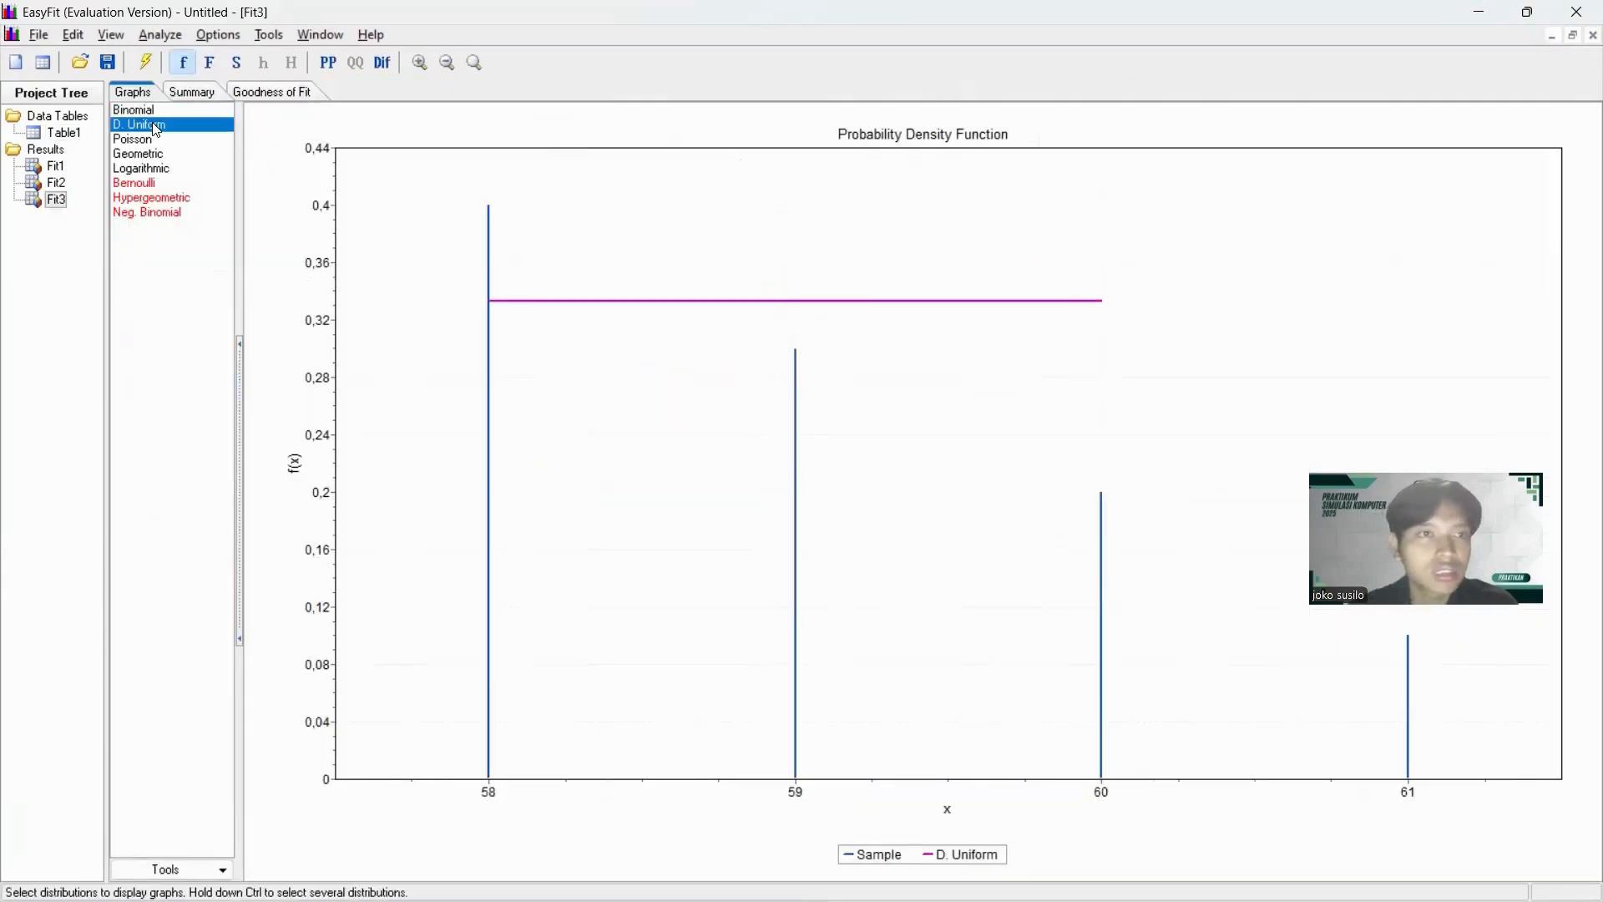
pyautogui.rightClick(159, 128)
pyautogui.click(208, 159)
pyautogui.click(175, 154)
pyautogui.rightClick(186, 154)
pyautogui.click(215, 187)
pyautogui.click(250, 90)
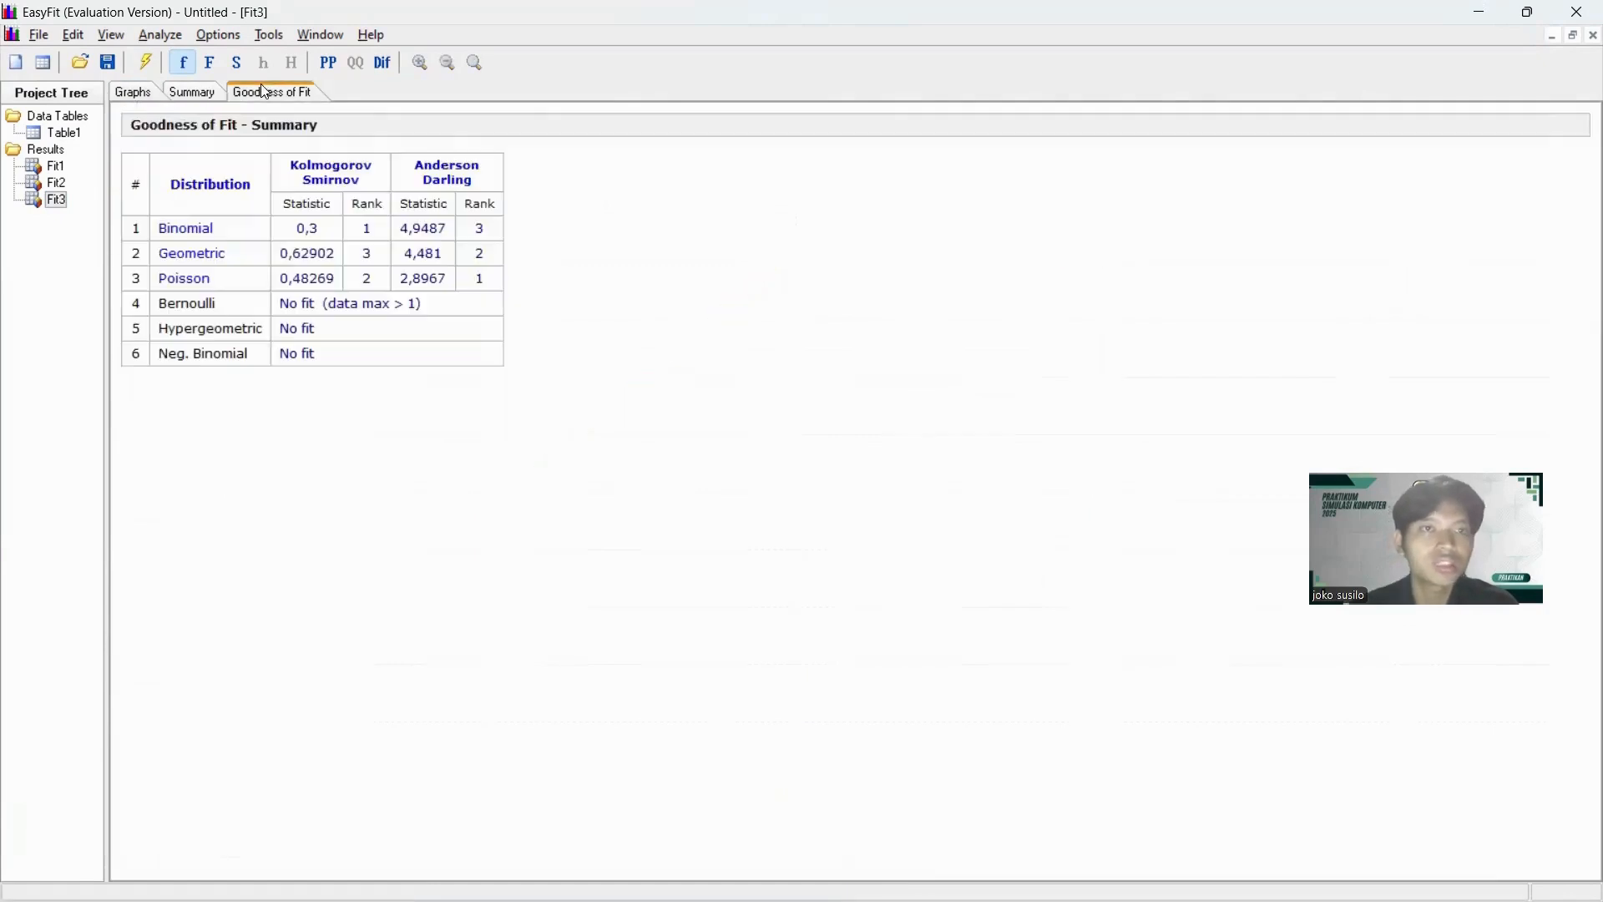
pyautogui.click(353, 182)
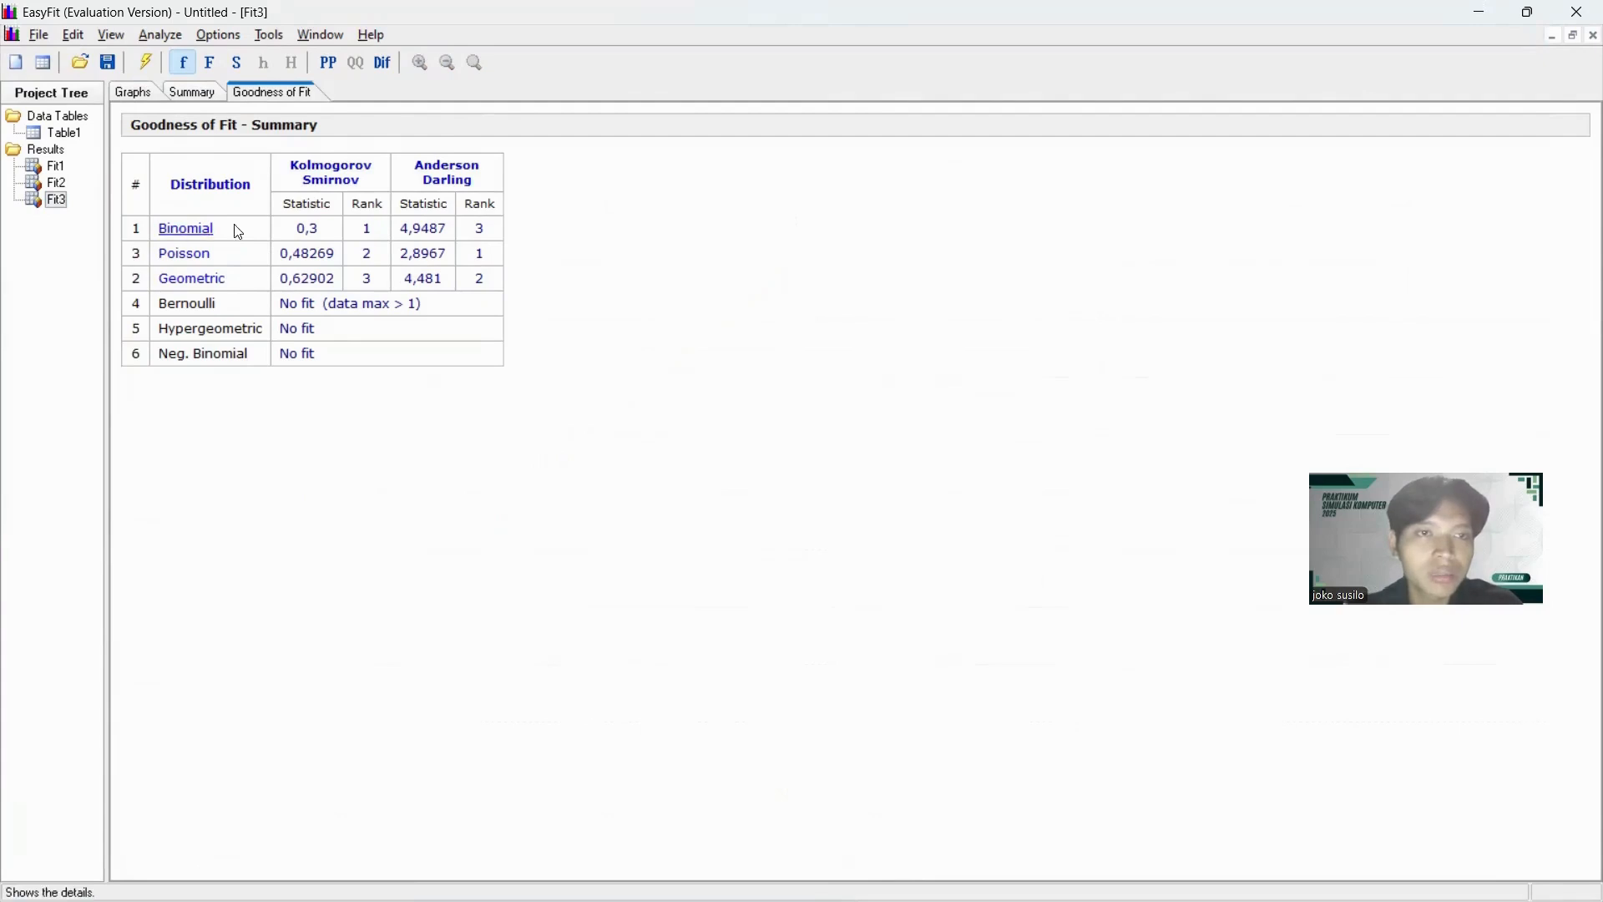
# Copy the Binomial p value from the column C fit summary, then switch to AnyLogic and clear Pencampuran_bumbu's delay time to choose a probability distribution.
pyautogui.click(203, 95)
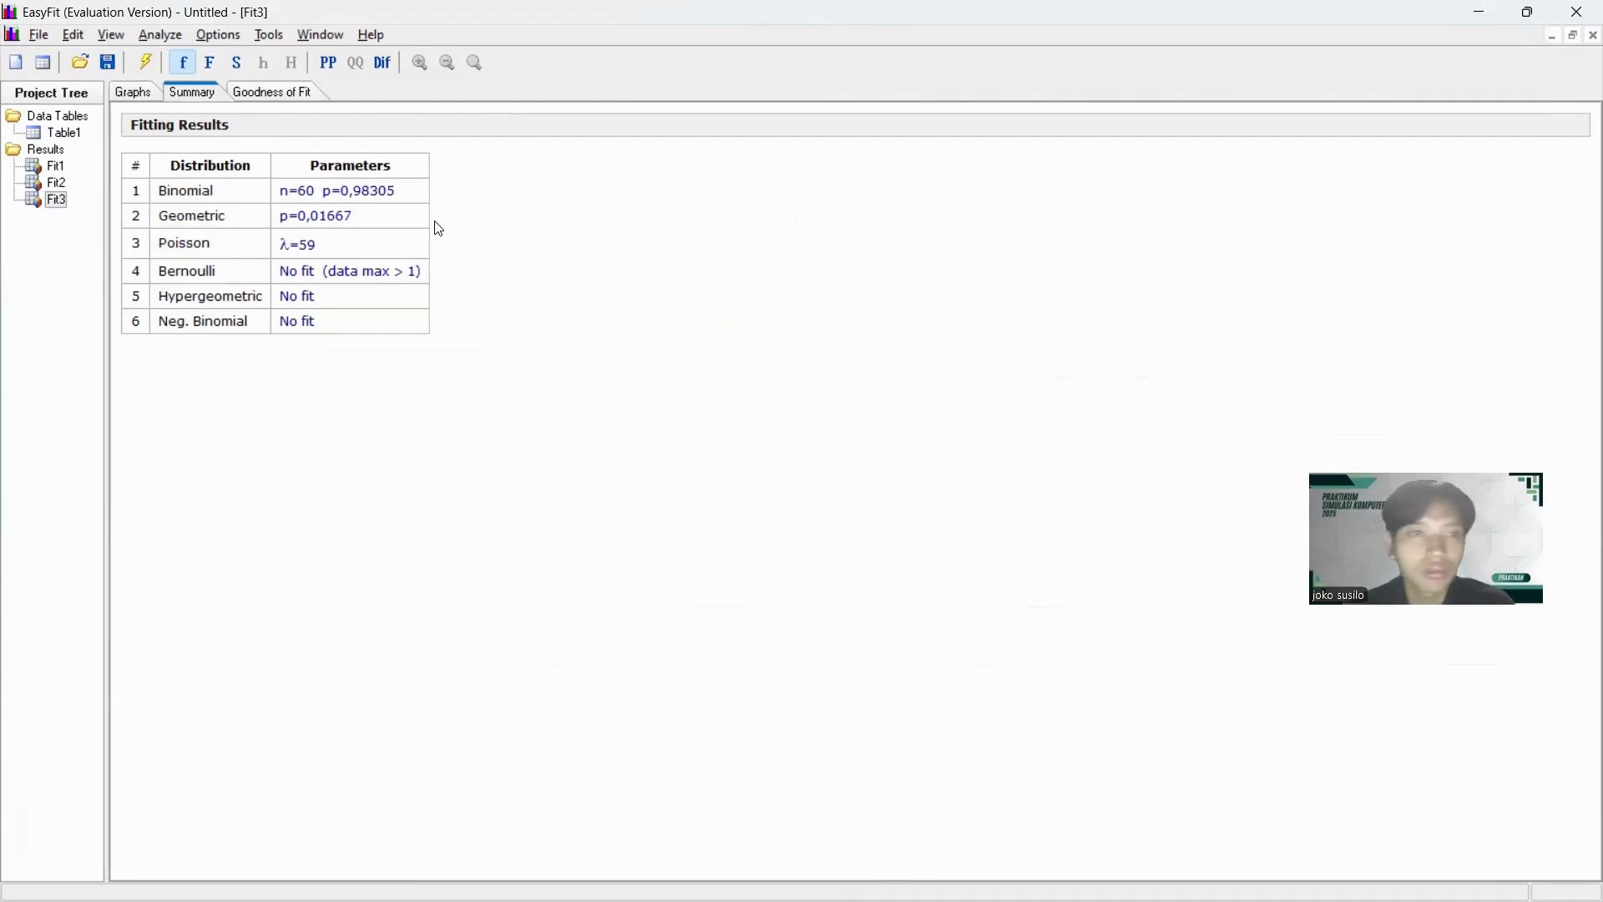
pyautogui.moveTo(400, 194); pyautogui.dragTo(342, 194)
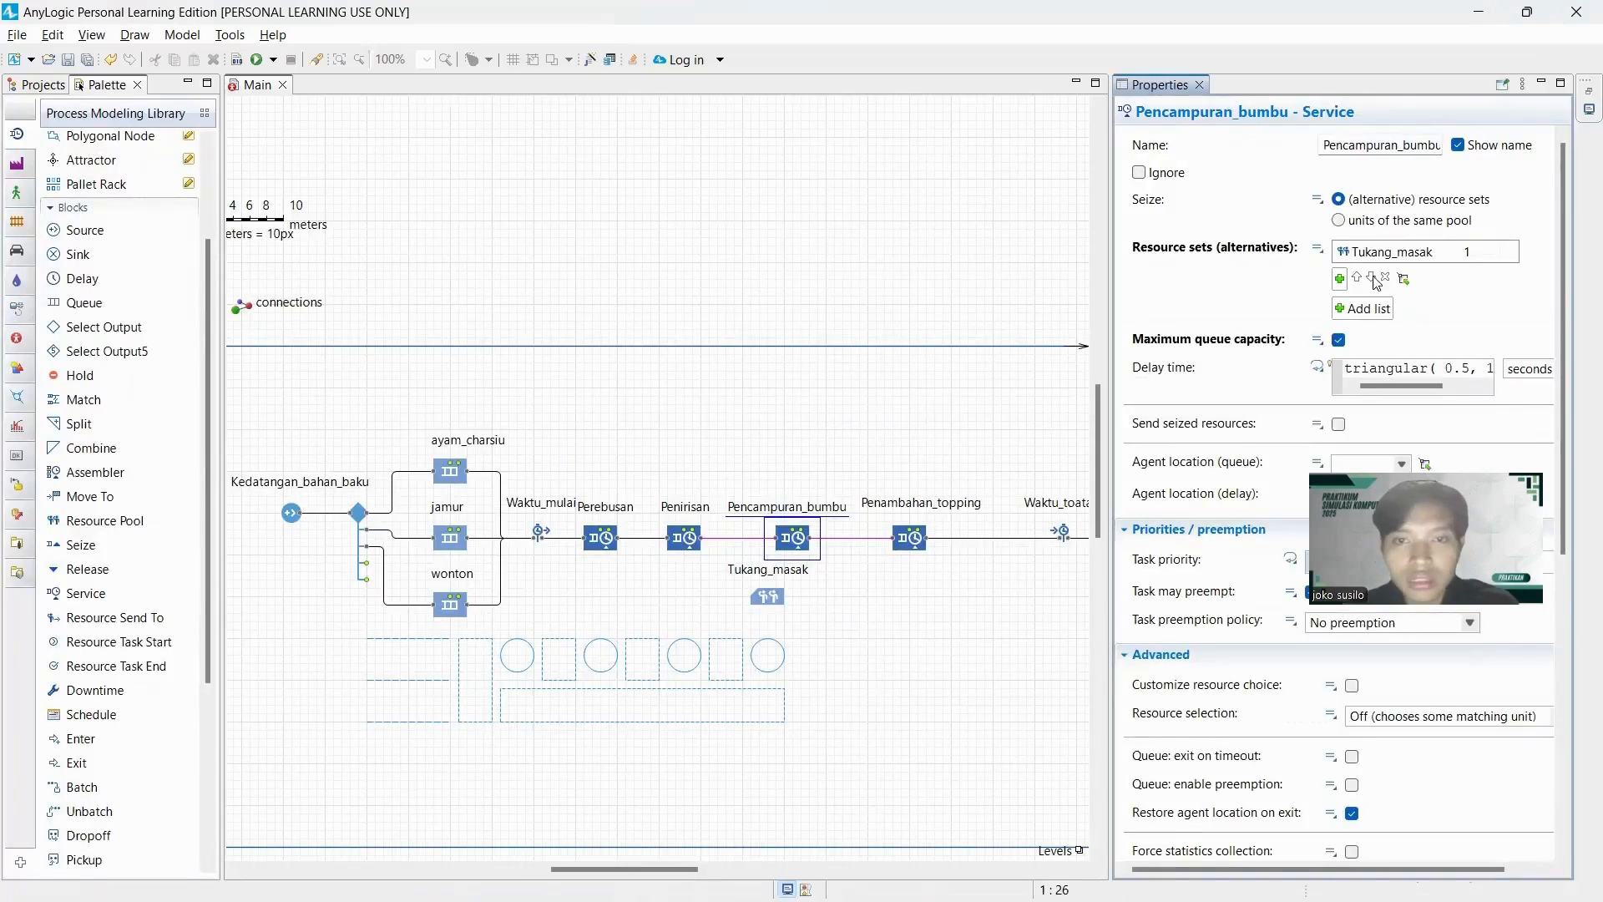
pyautogui.click(1365, 370)
pyautogui.hotkey('ctrl', 'a')
pyautogui.press('BackSpace')
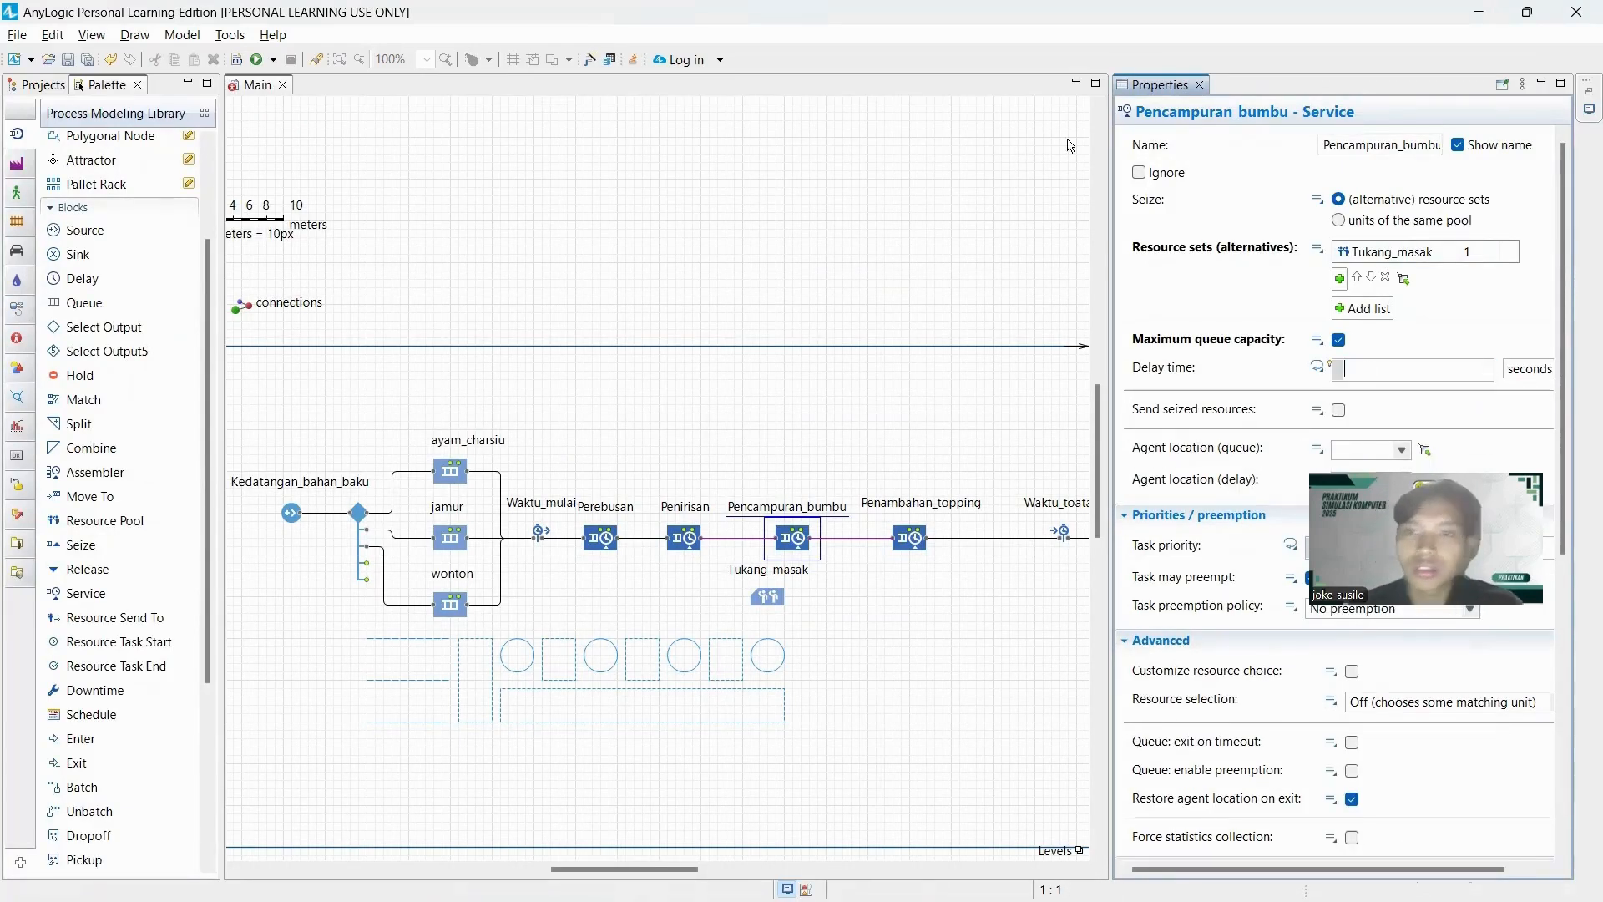
pyautogui.click(593, 62)
pyautogui.scroll(6, 513, 267)
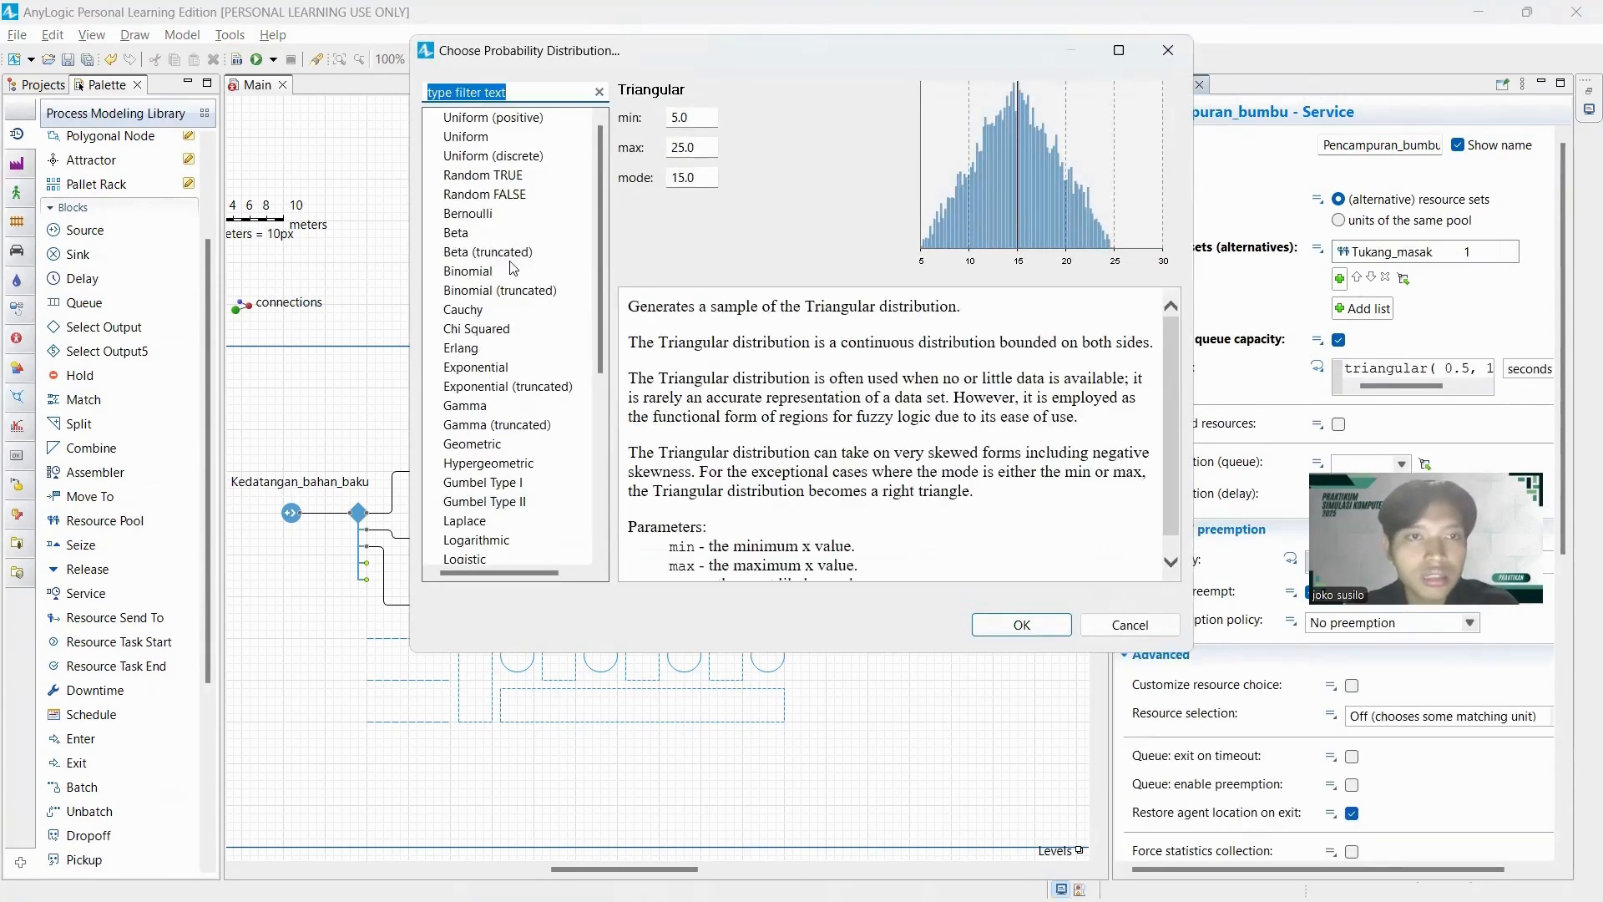
# Set Pencampuran_bumbu's delay time to a Binomial distribution with p 0.98305 and n 60.
pyautogui.click(469, 272)
pyautogui.write('0,93305')
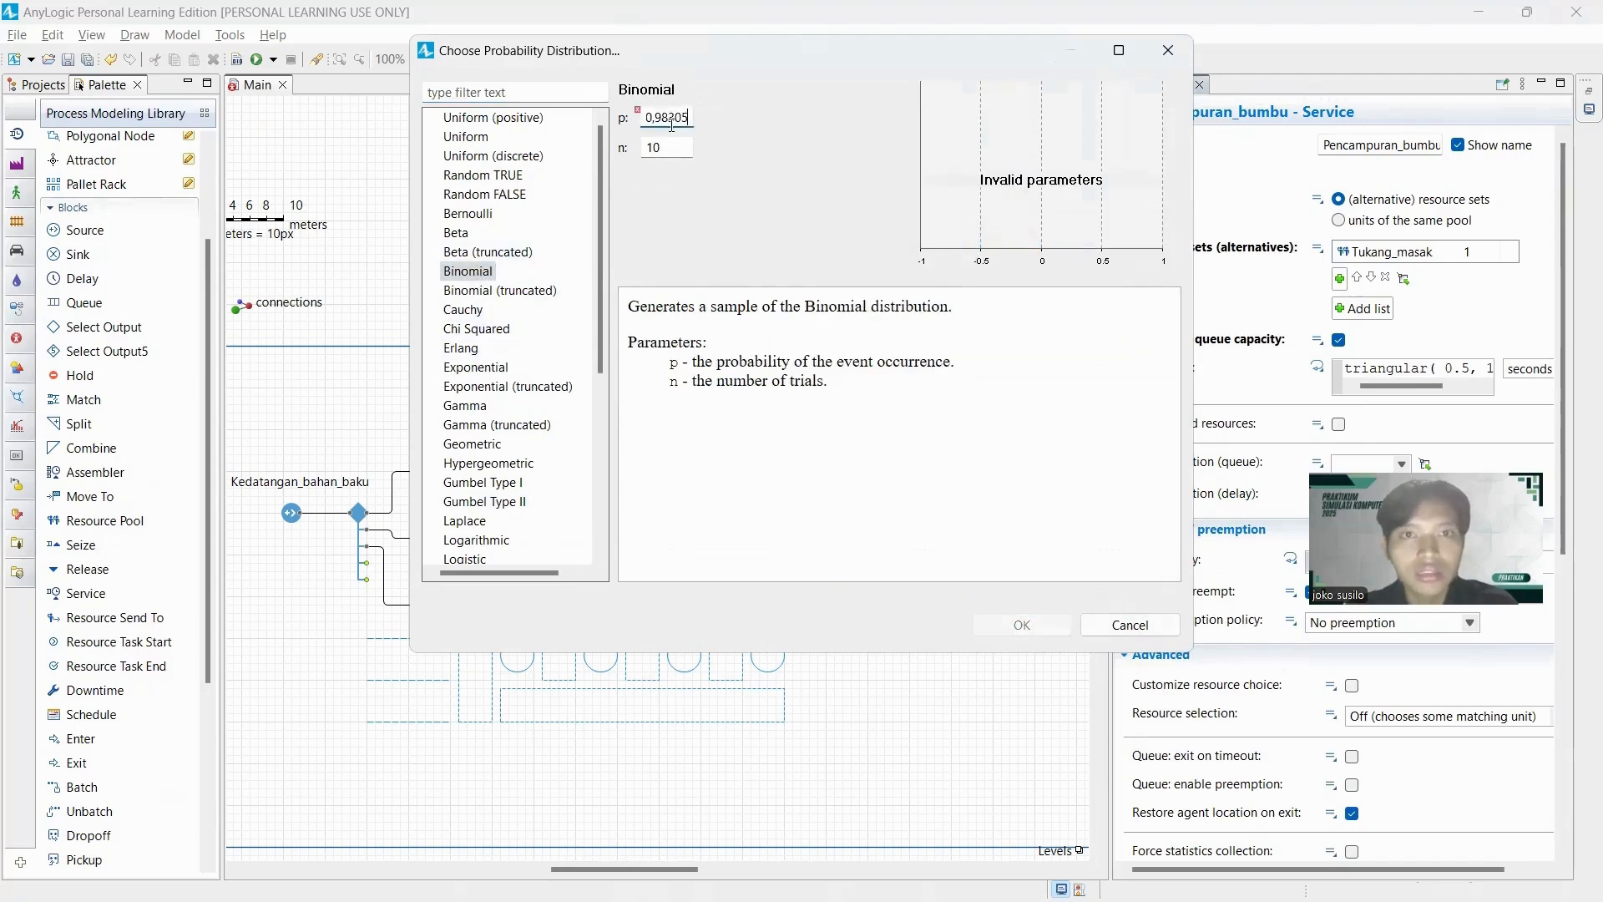
pyautogui.click(658, 118)
pyautogui.press('BackSpace')
pyautogui.write('.')
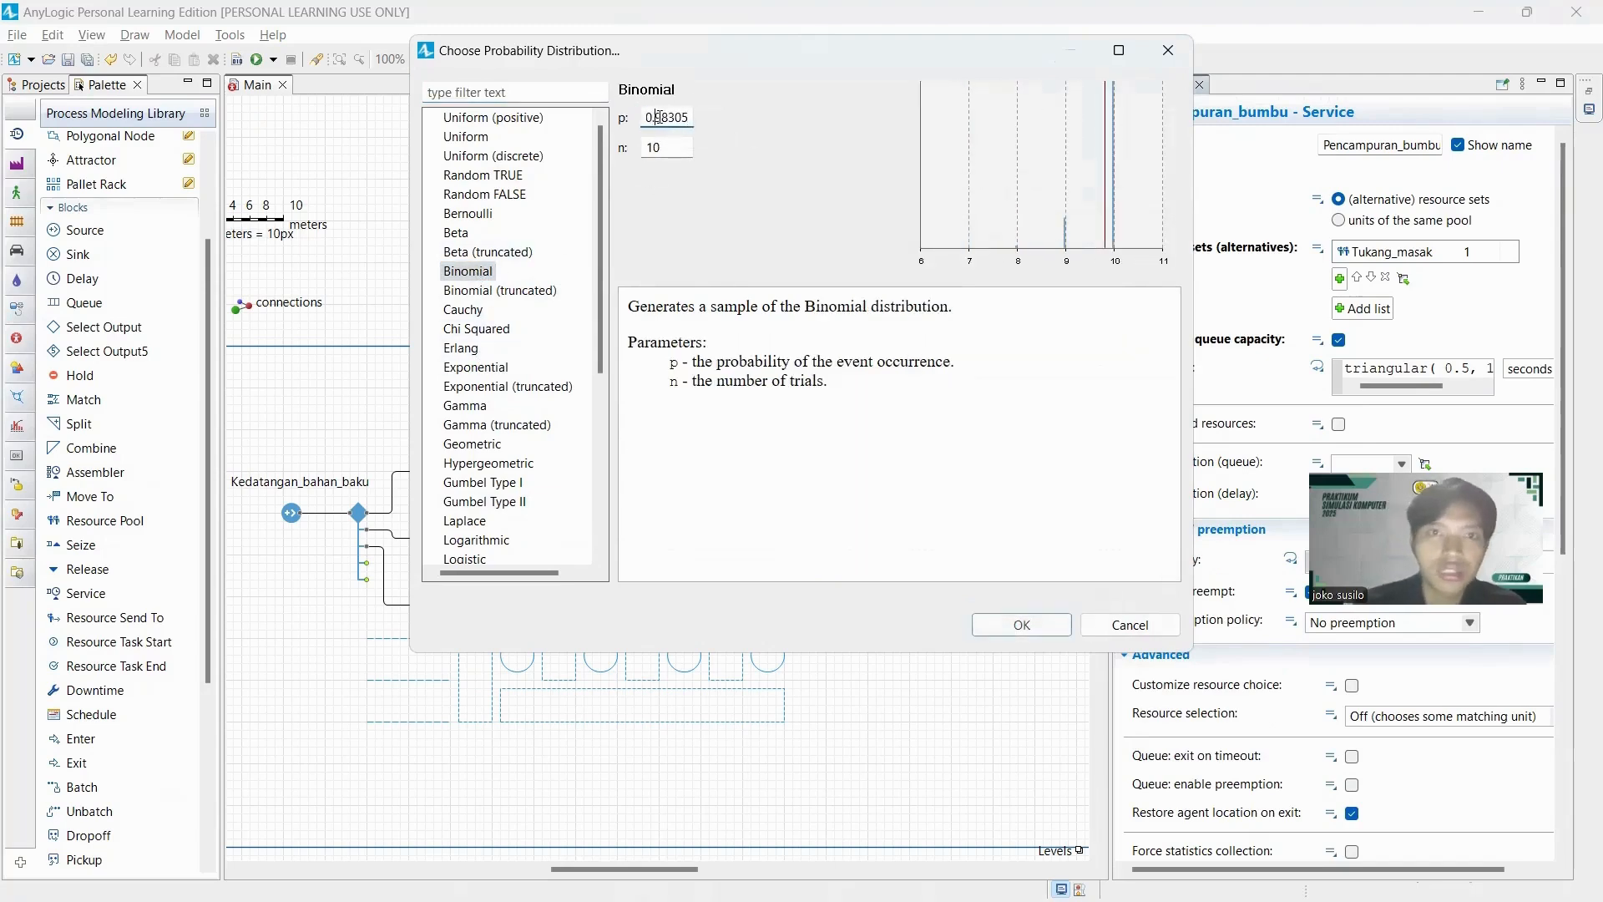
pyautogui.click(692, 150)
pyautogui.press('BackSpace')
pyautogui.press('BackSpace')
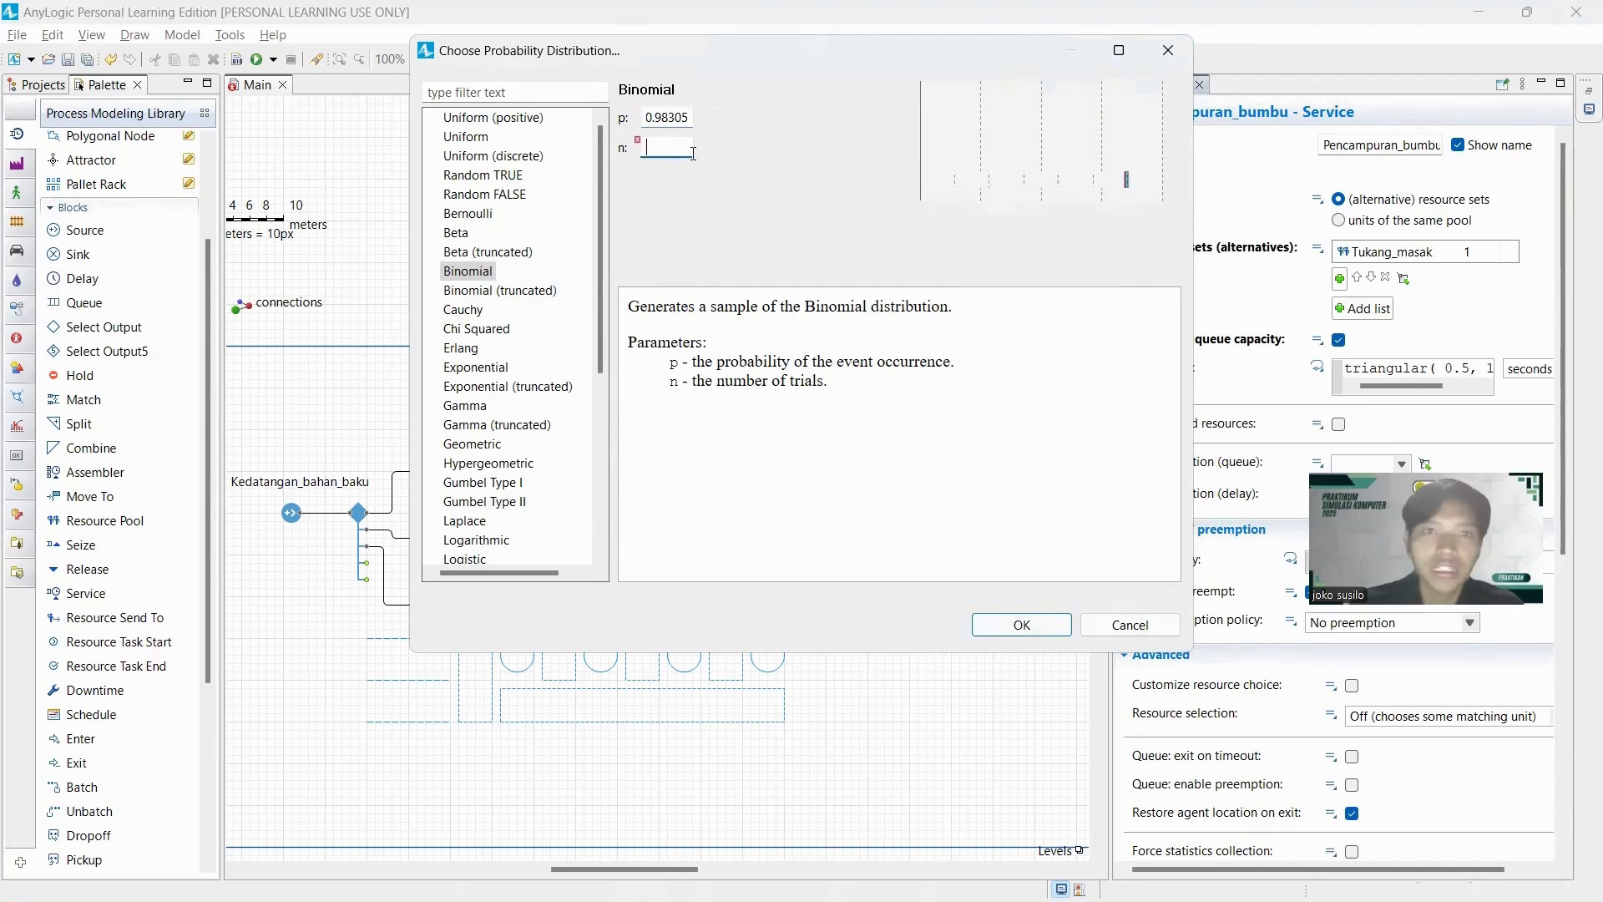
pyautogui.write('60')
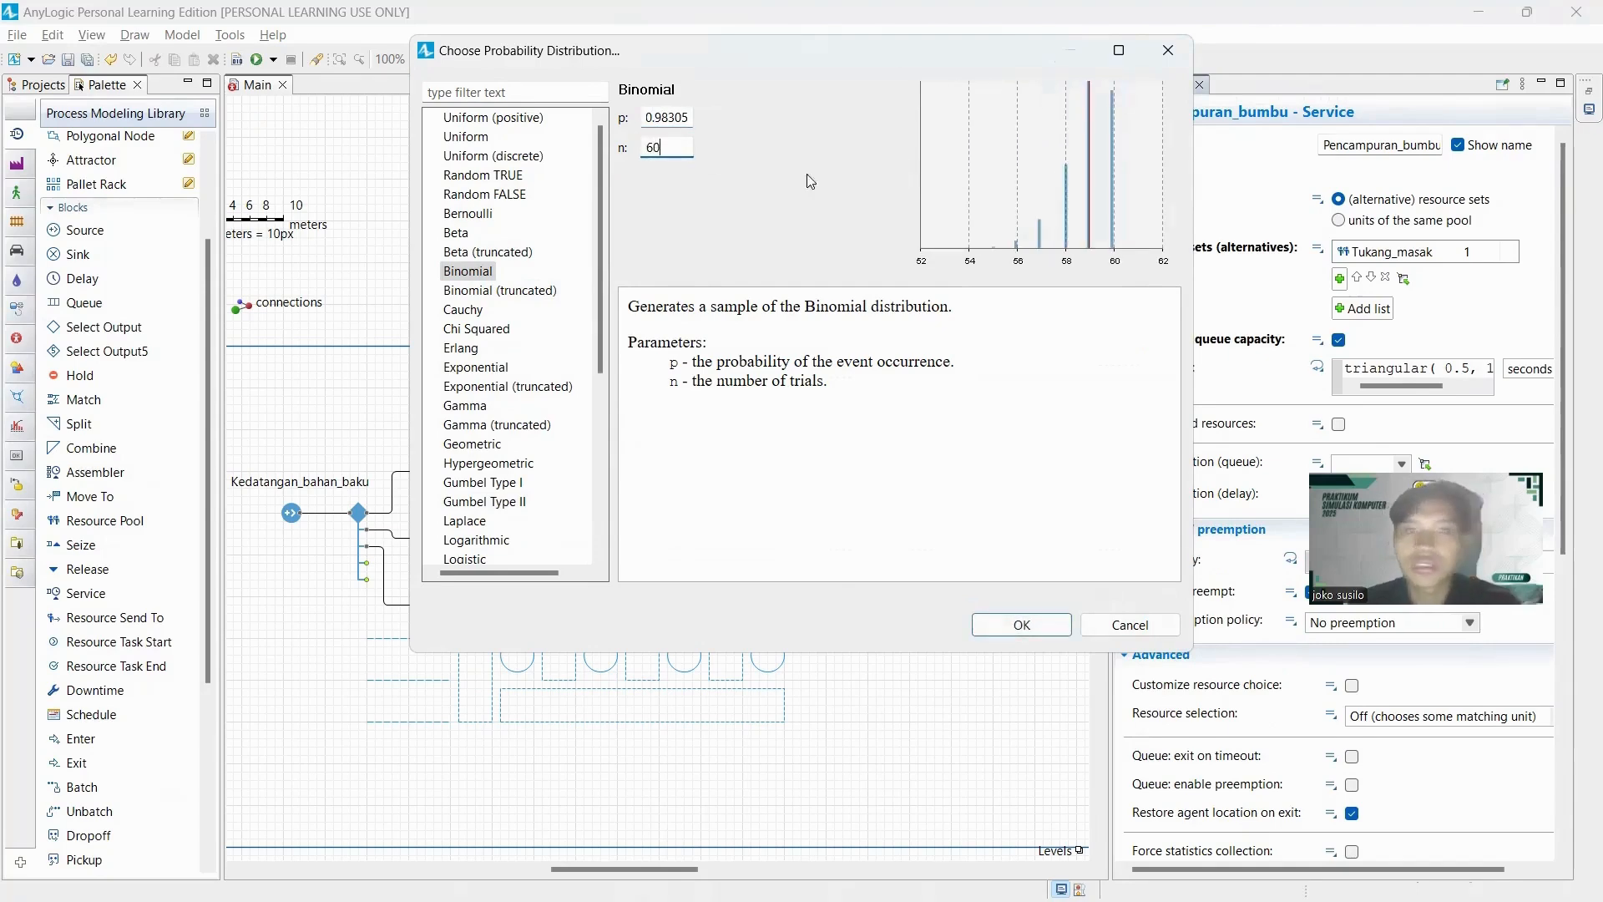
pyautogui.click(1015, 623)
pyautogui.hotkey('alt', 'Tab')
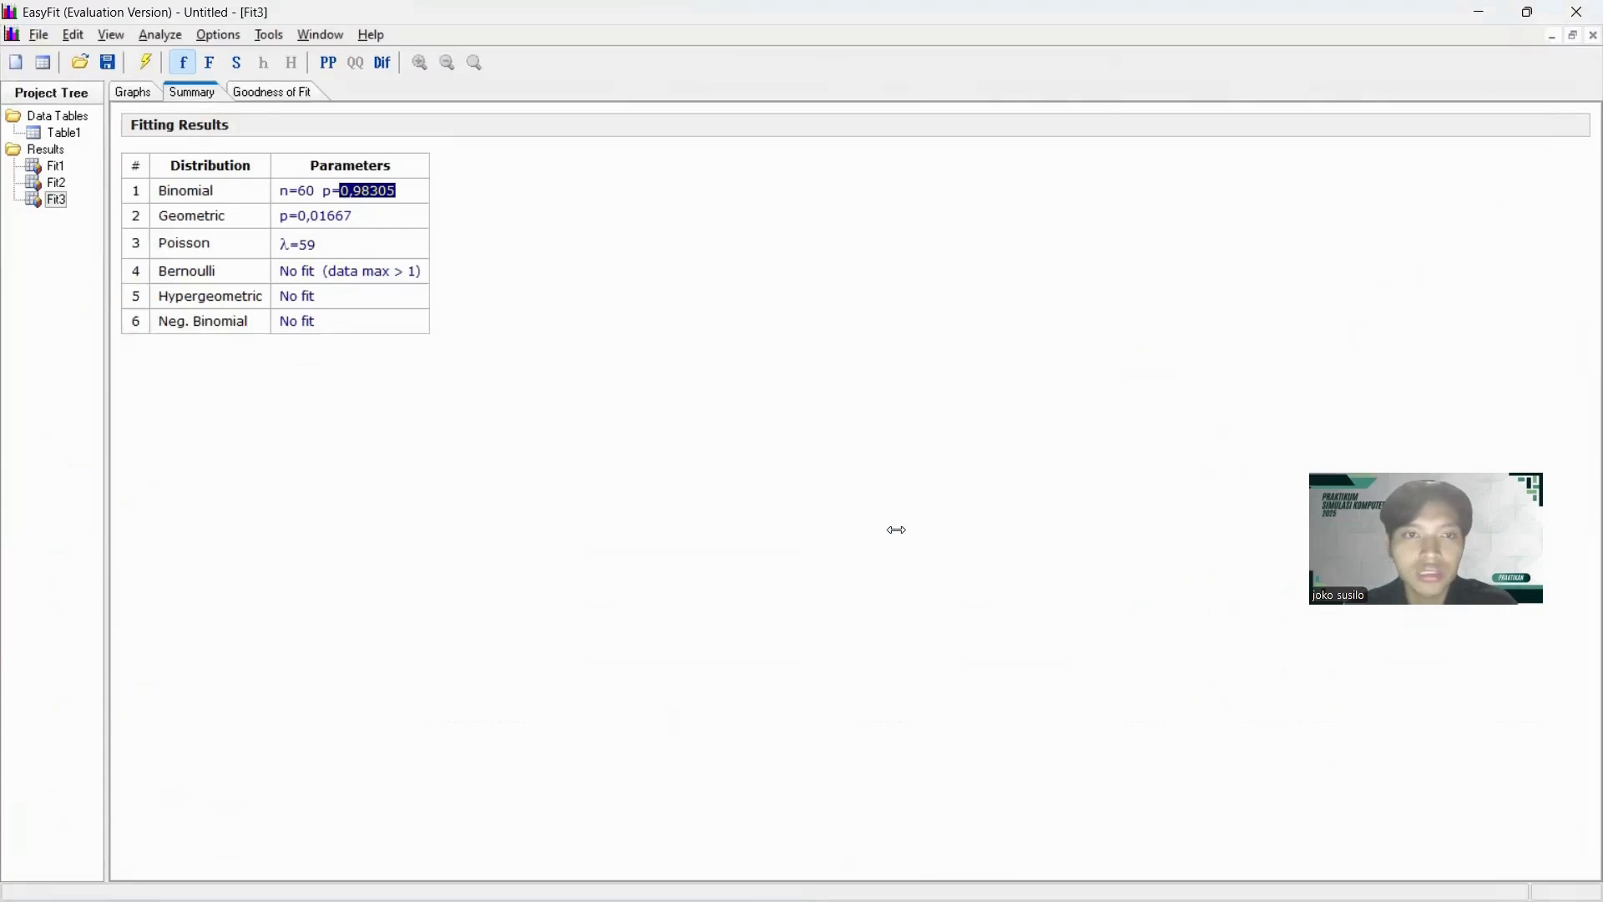
pyautogui.hotkey('alt', 'Tab')
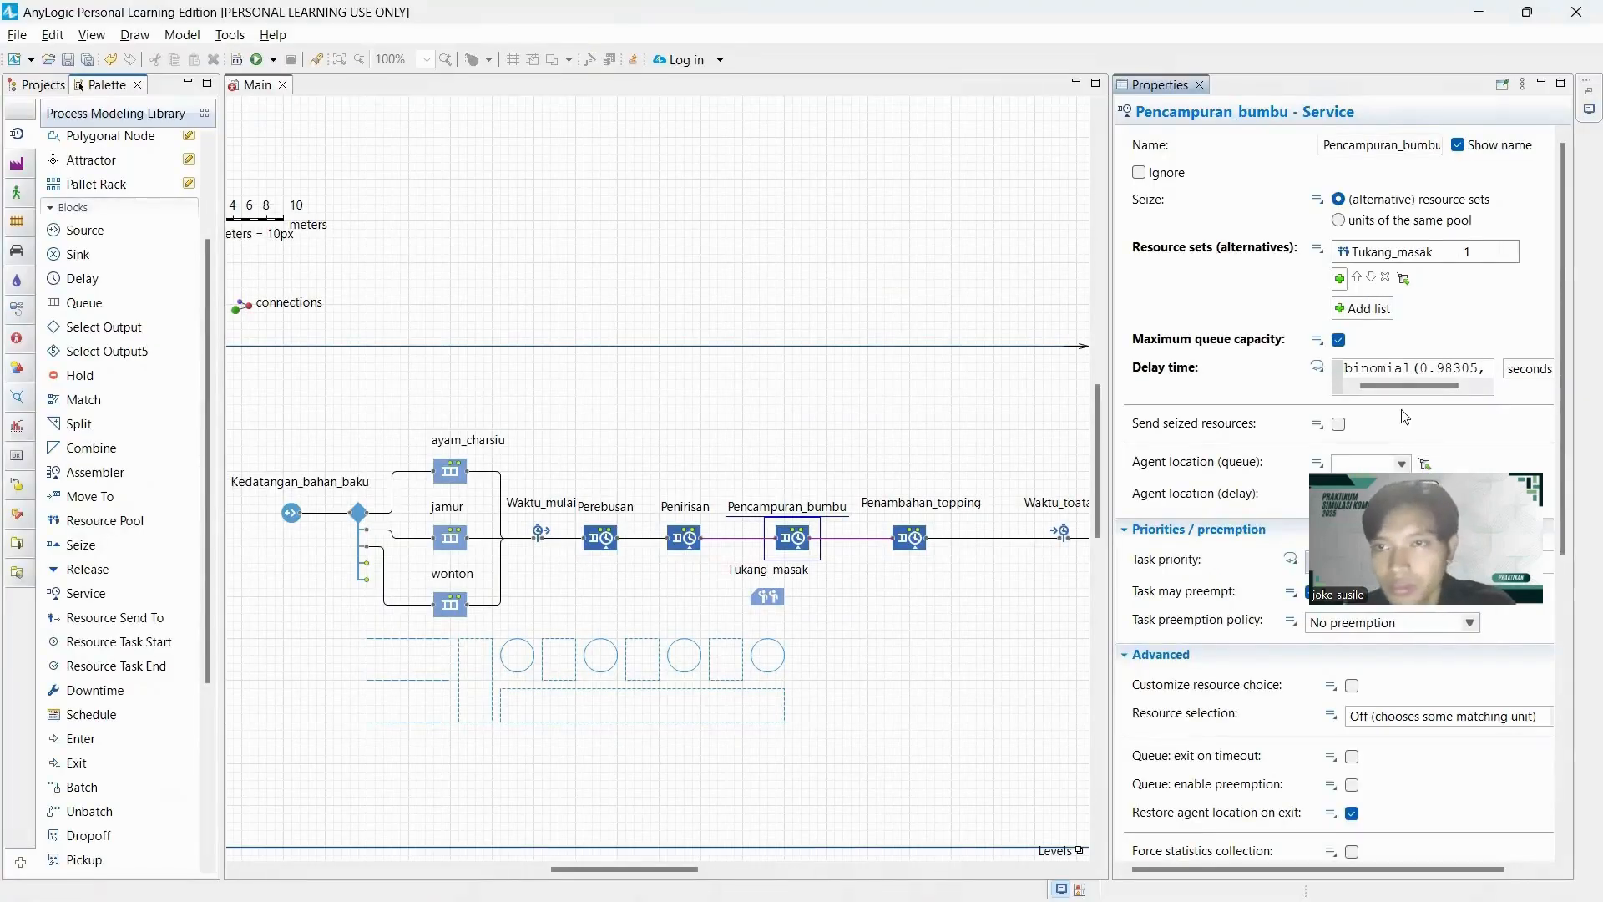
# Set Pencampuran_bumbu's agent location to St_pencamuran_bumbu for the queue and antri_pencampuran_bumbu for the delay.
pyautogui.scroll(-3, 1405, 416)
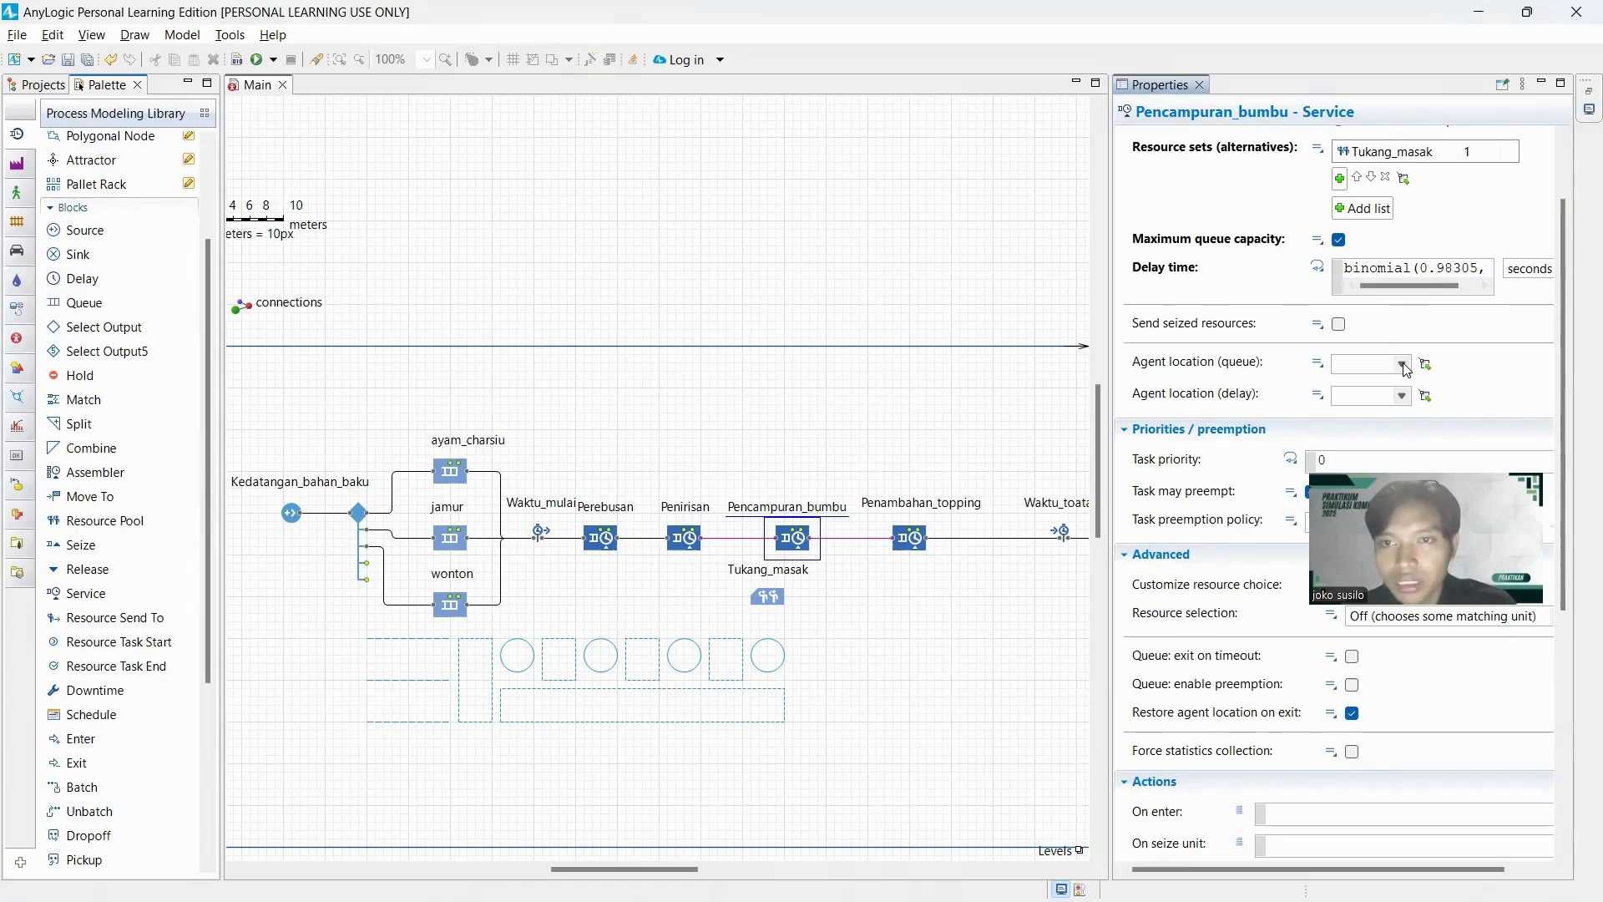
pyautogui.click(1405, 367)
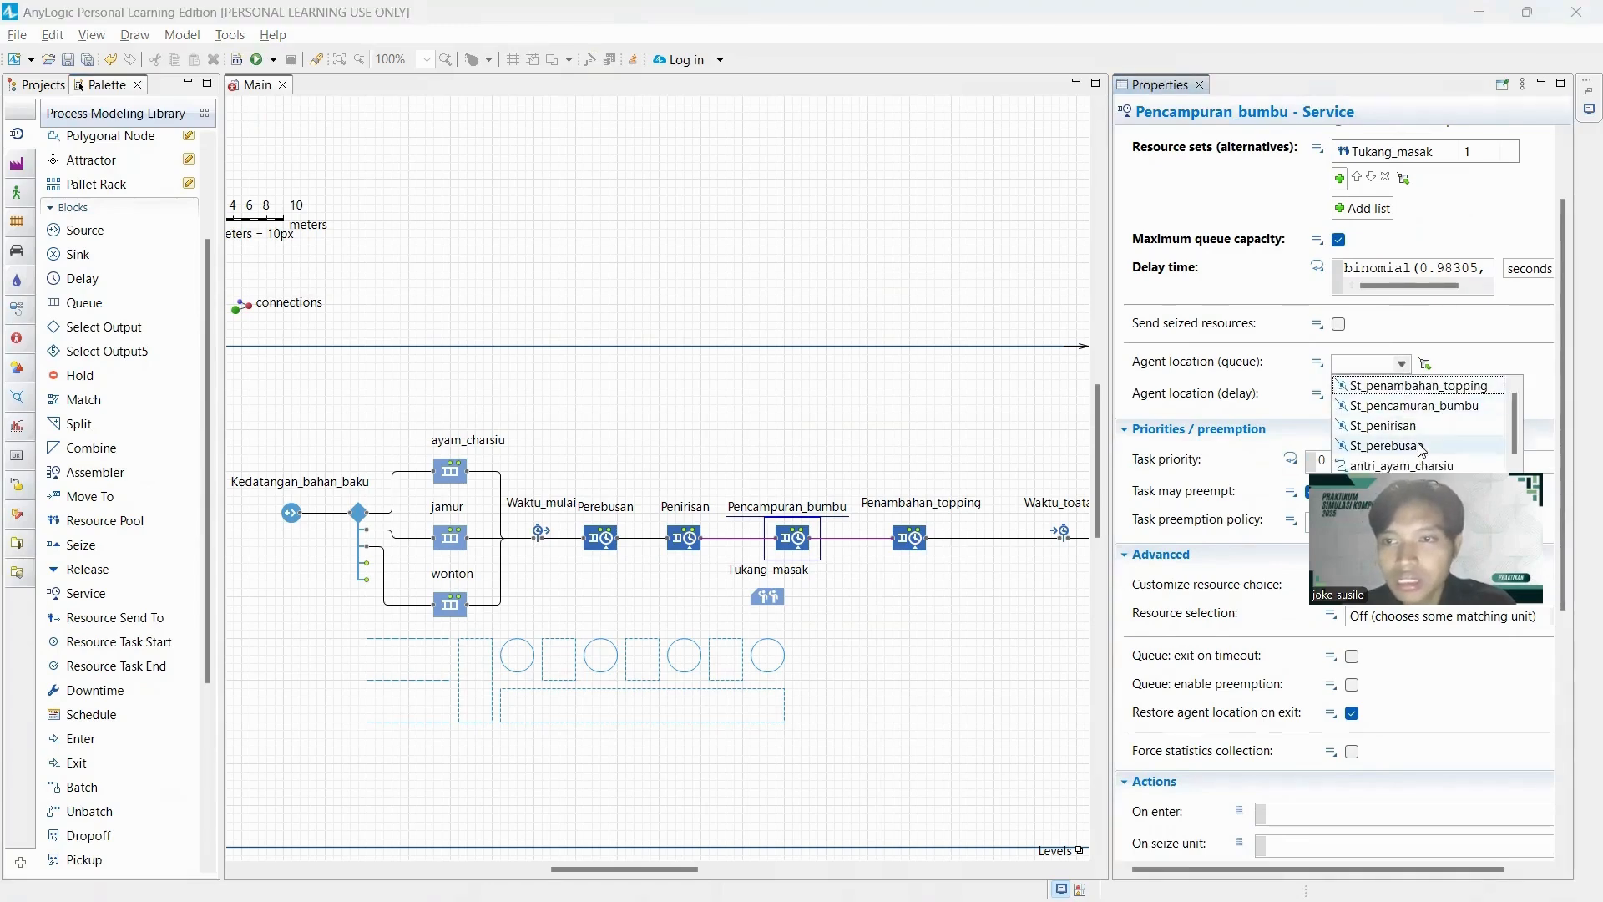
pyautogui.click(1437, 410)
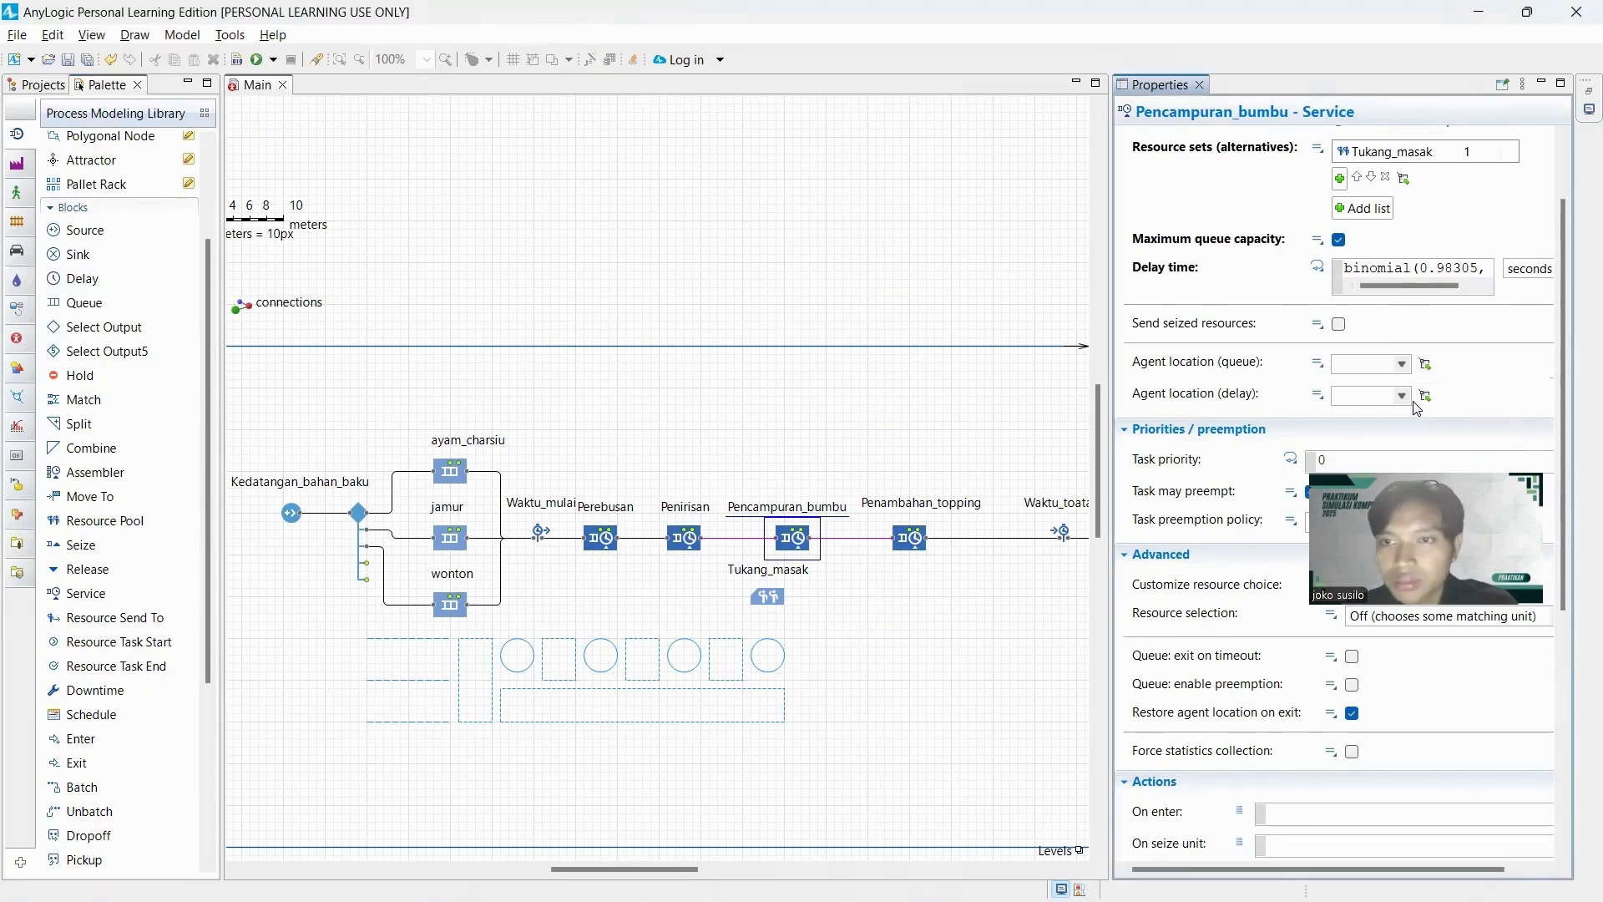
pyautogui.click(1405, 399)
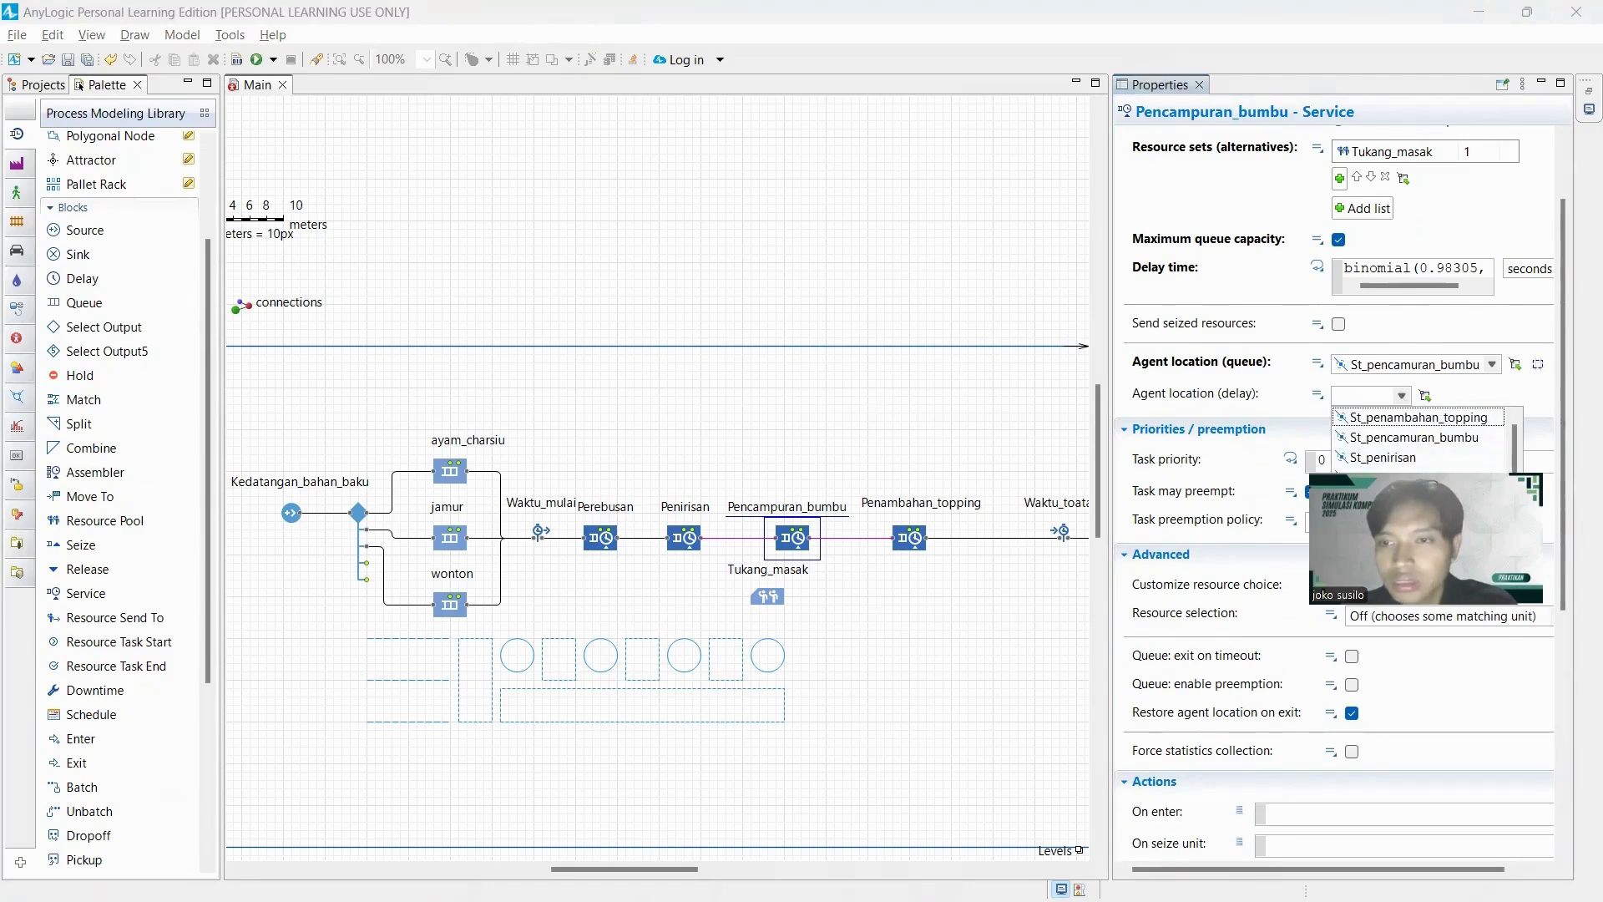
pyautogui.scroll(3, 1423, 437)
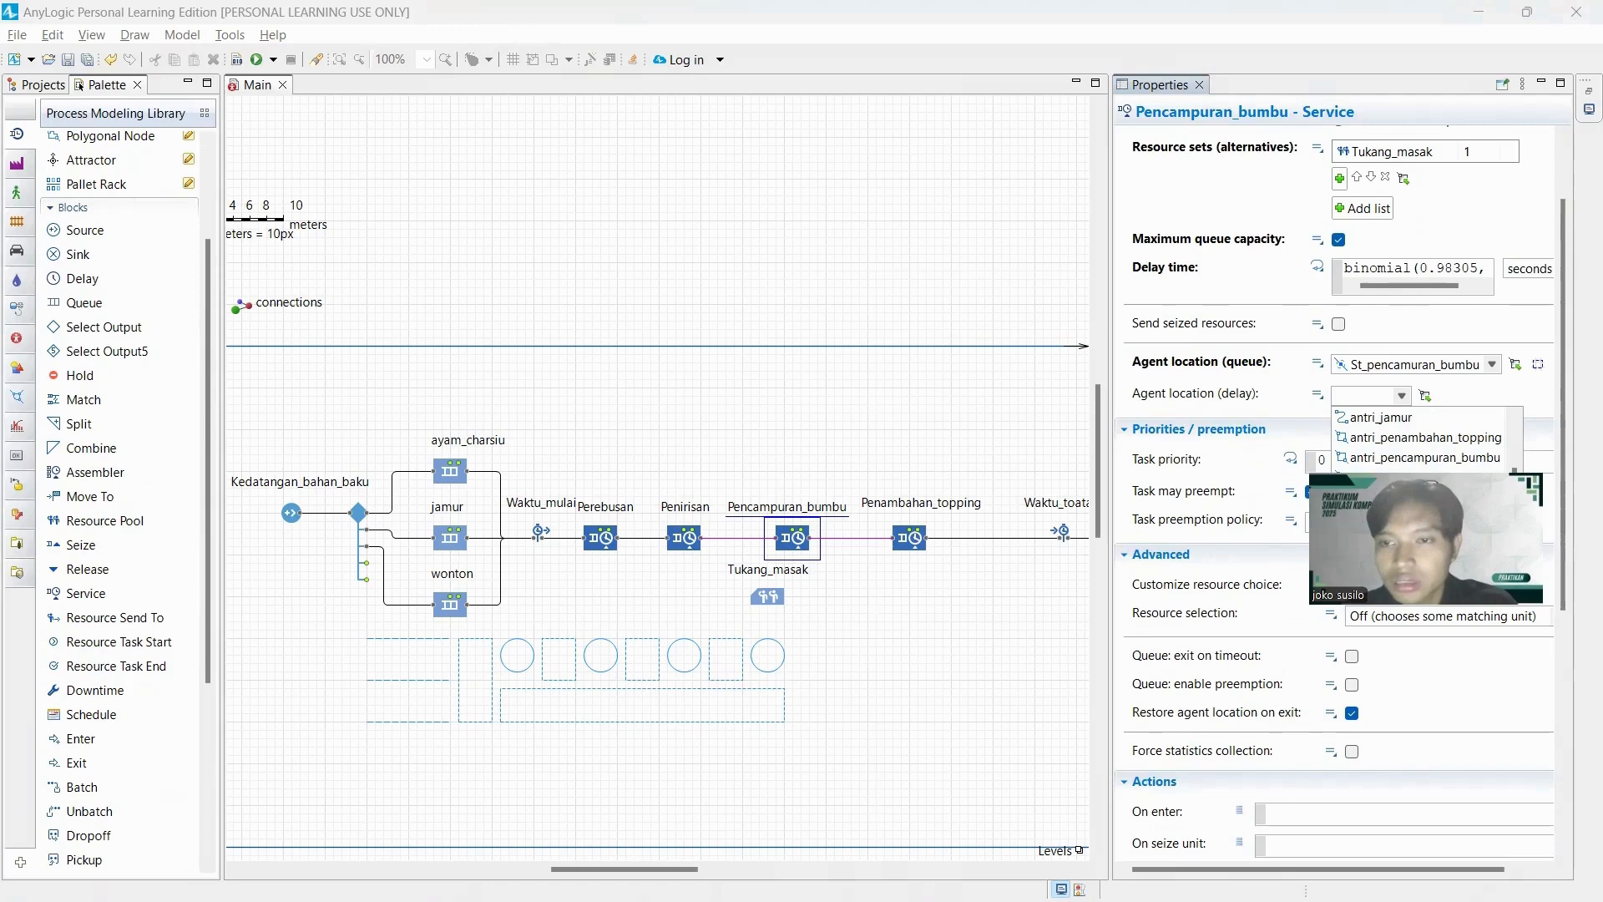
pyautogui.click(1422, 459)
pyautogui.scroll(-3, 1417, 462)
pyautogui.scroll(-3, 1416, 462)
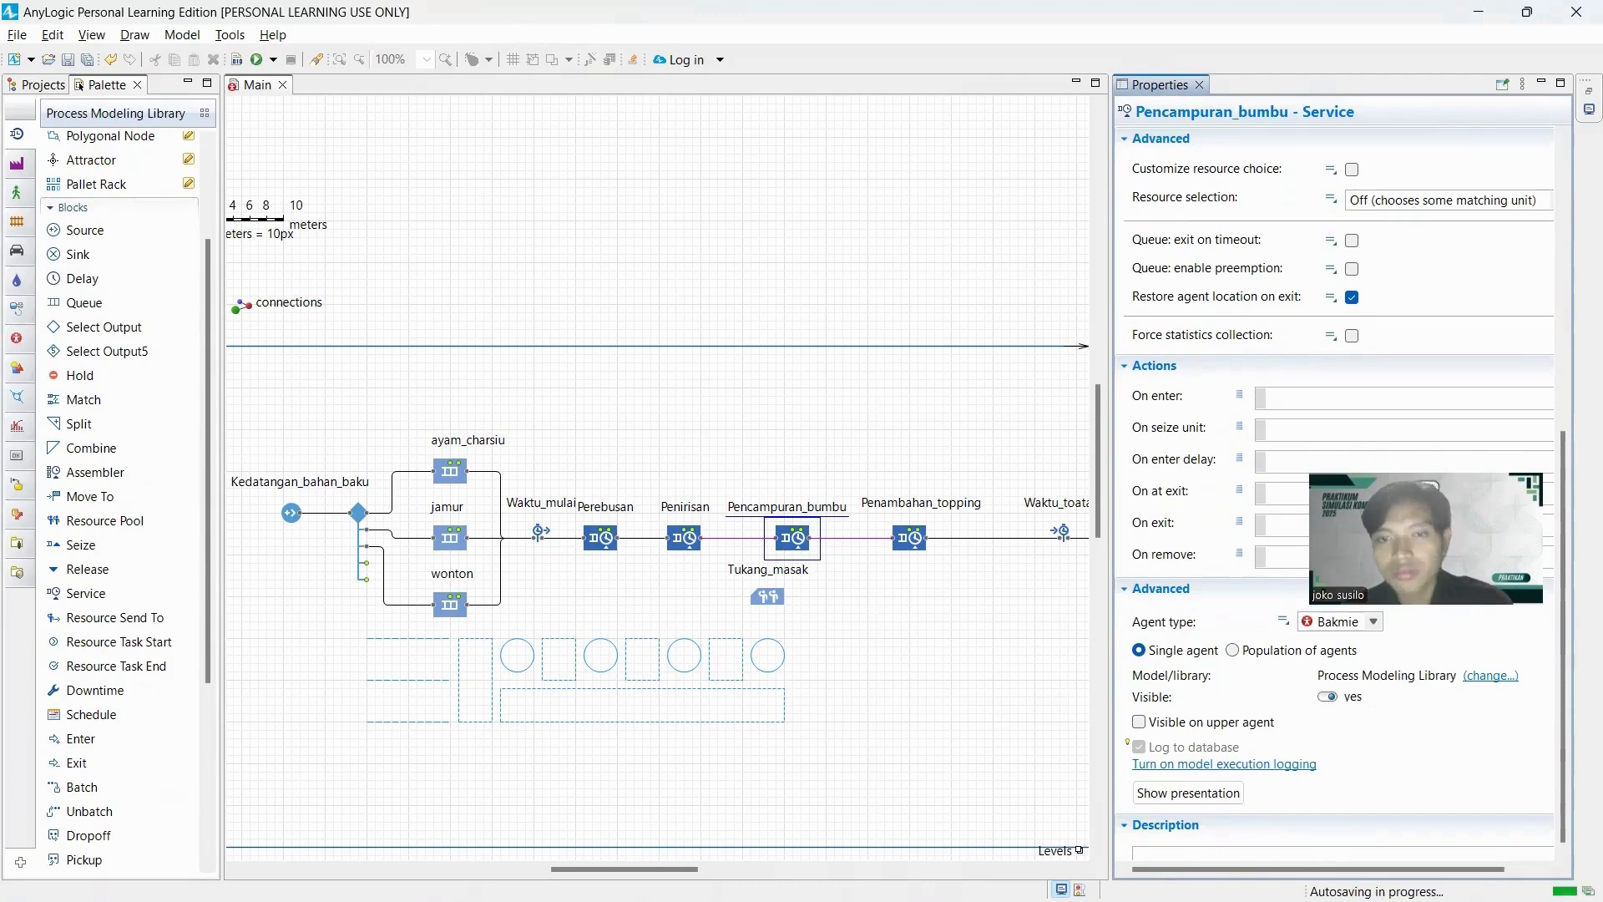
pyautogui.scroll(6, 1417, 461)
pyautogui.scroll(1, 1416, 462)
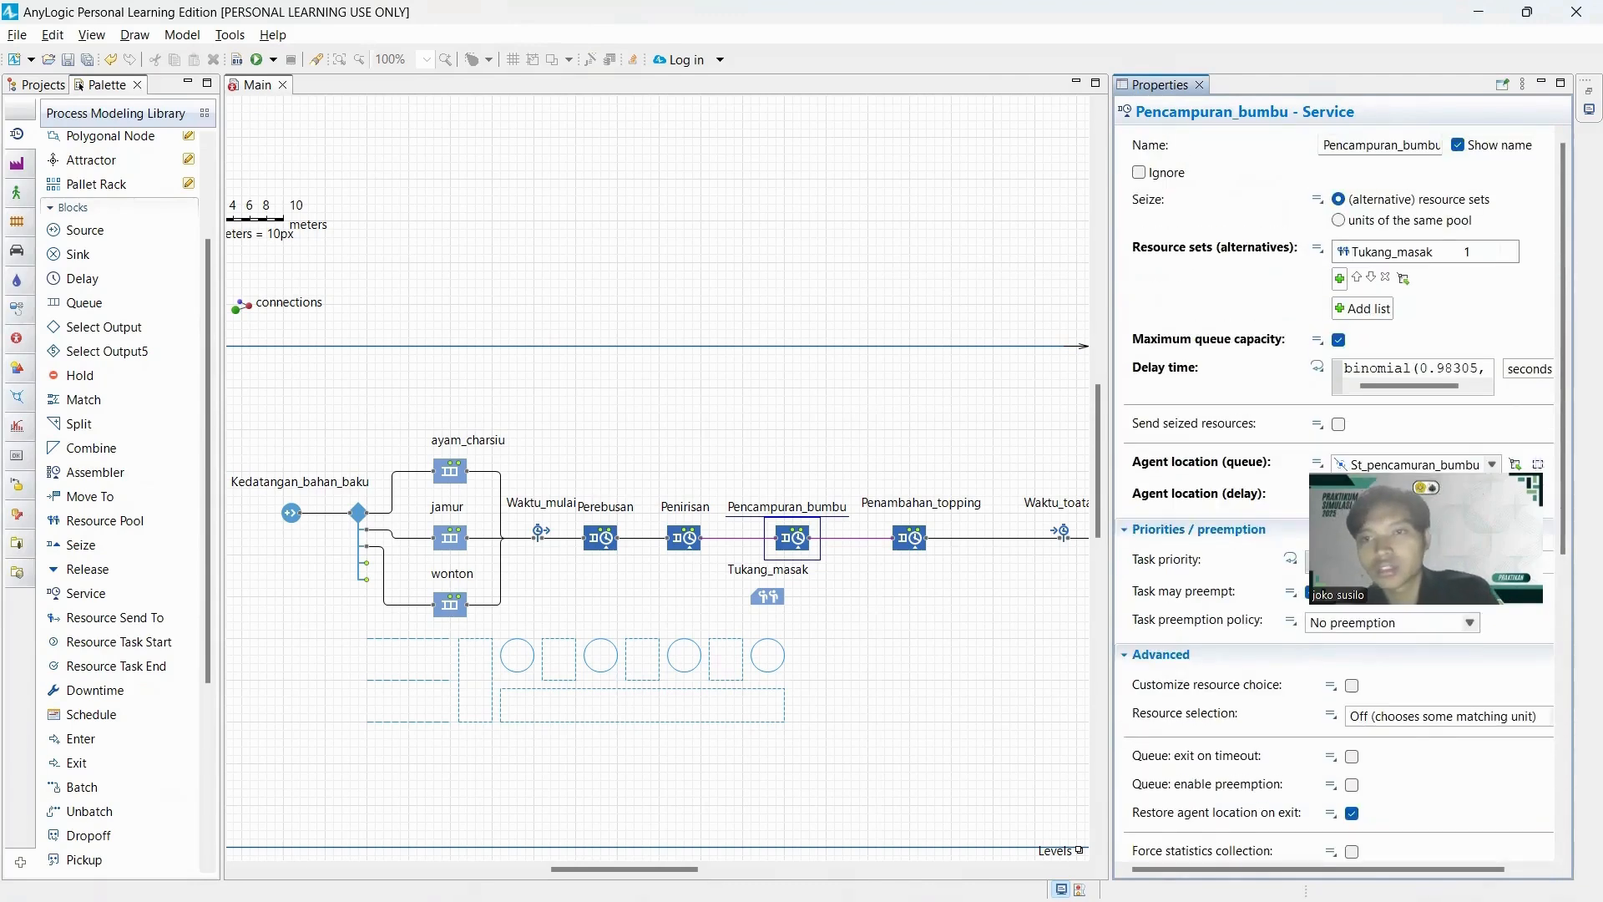
# Add Tukang_masak as the resource set of the Penambahan_topping service block and enable maximum queue capacity.
pyautogui.click(905, 541)
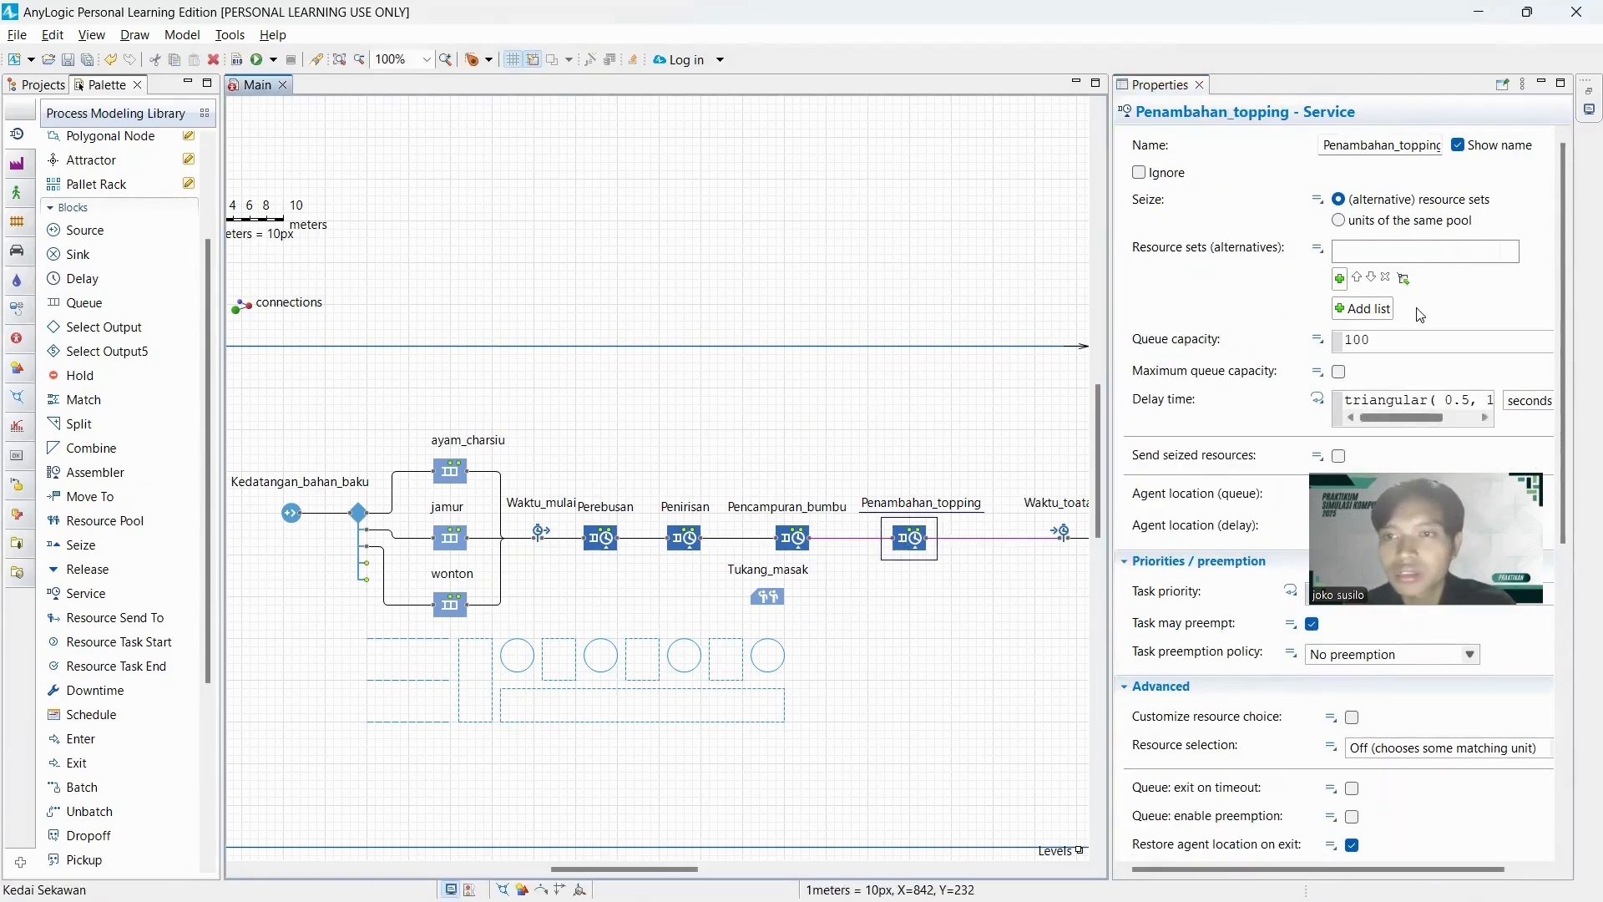
pyautogui.click(1340, 279)
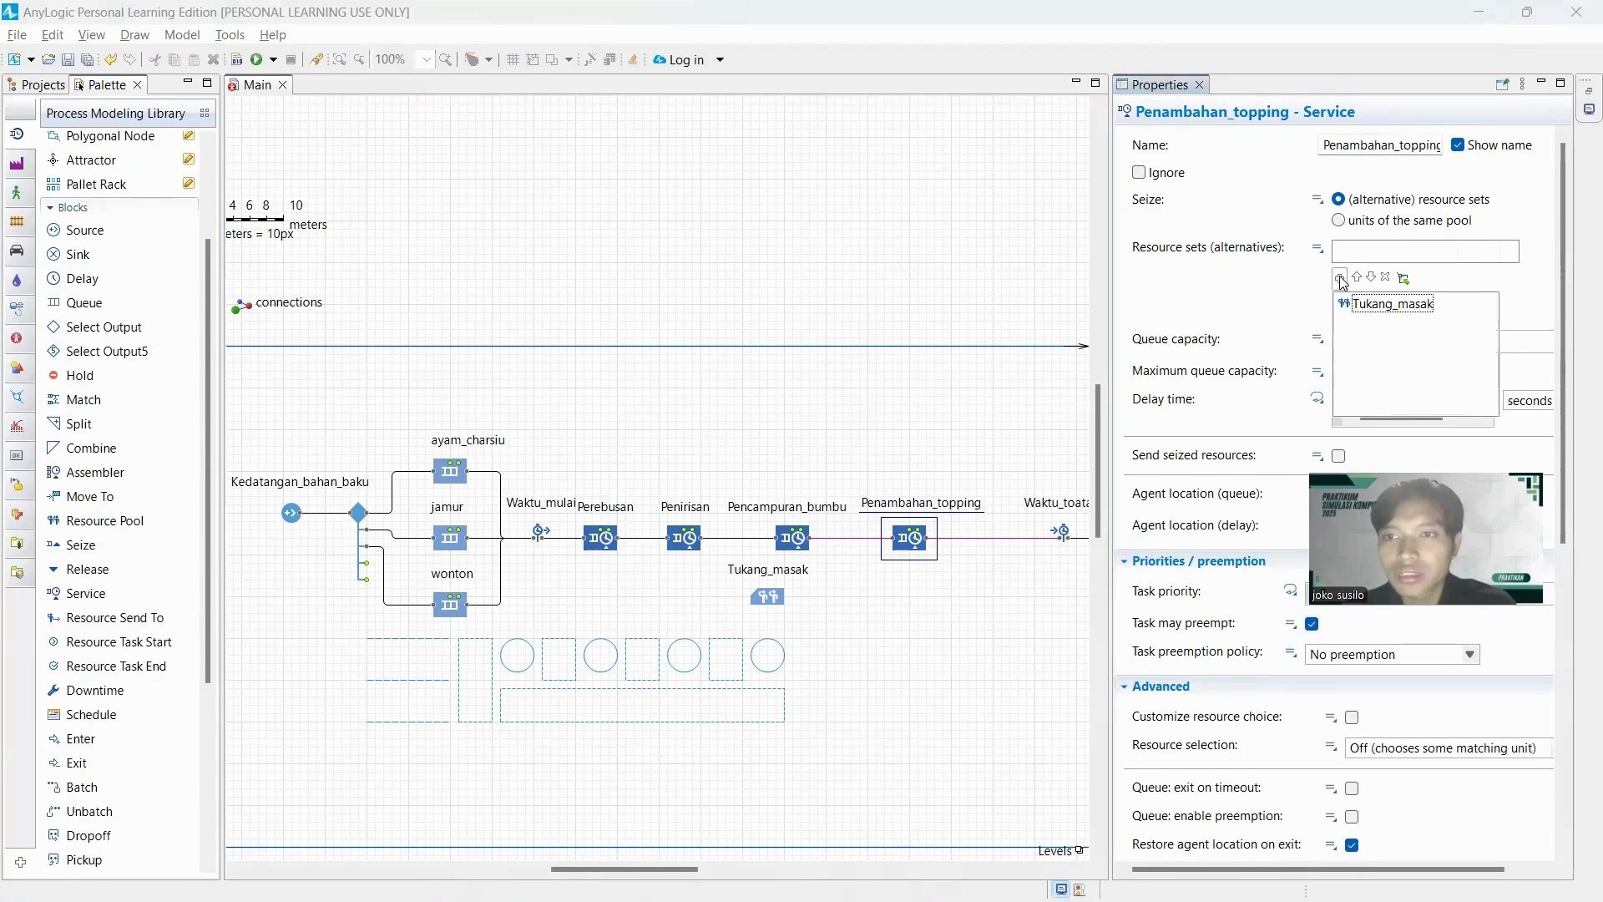
pyautogui.click(1411, 306)
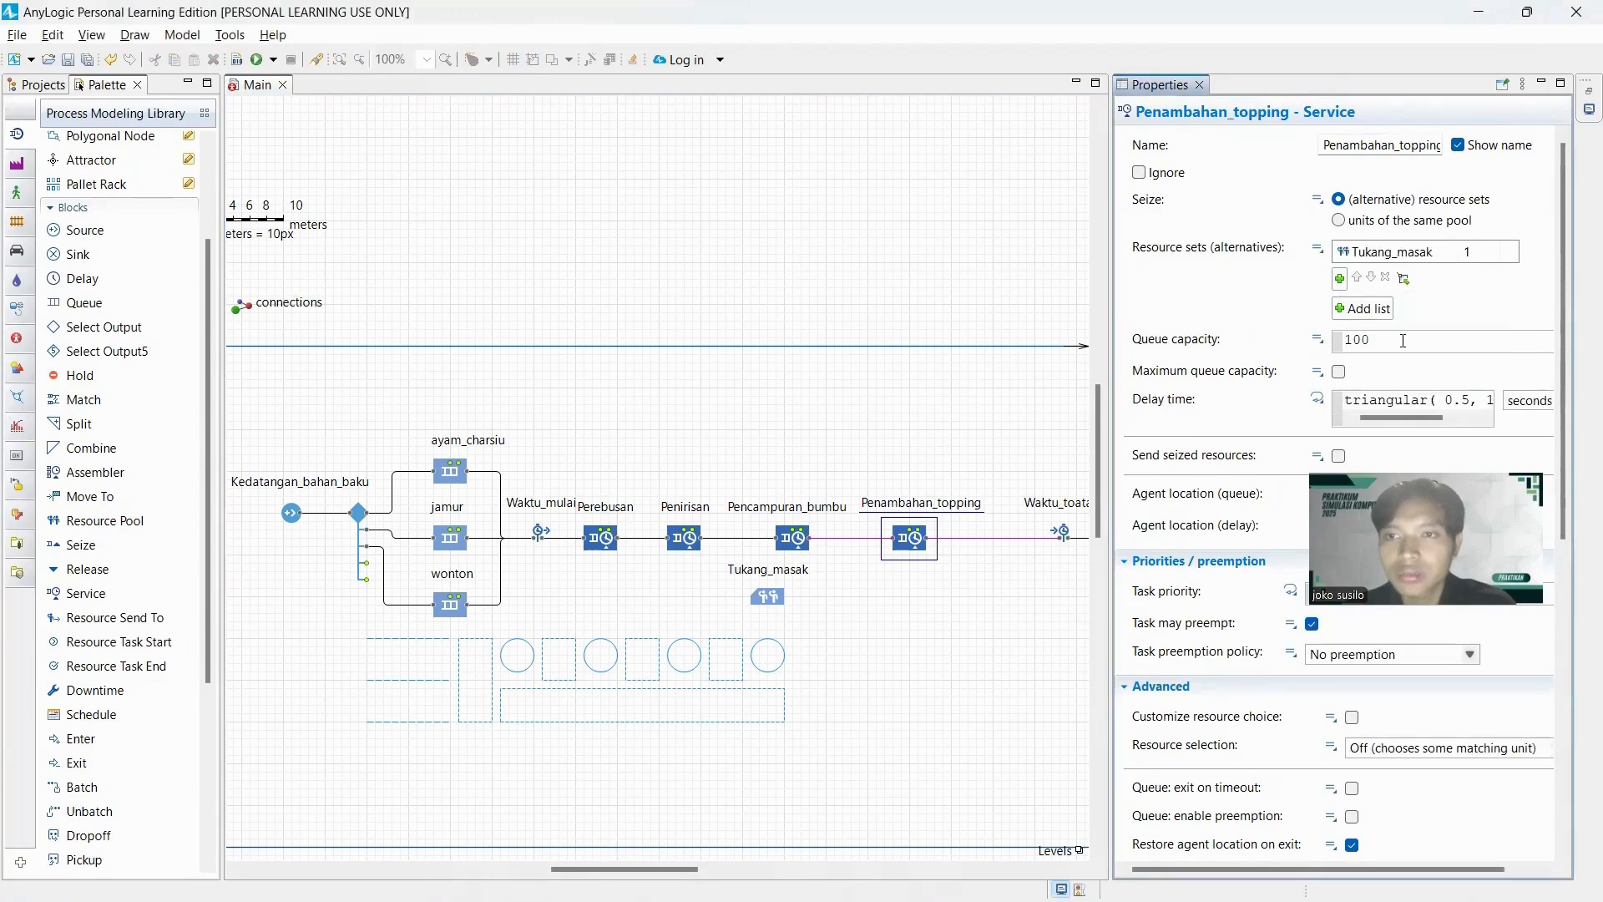
pyautogui.click(1339, 371)
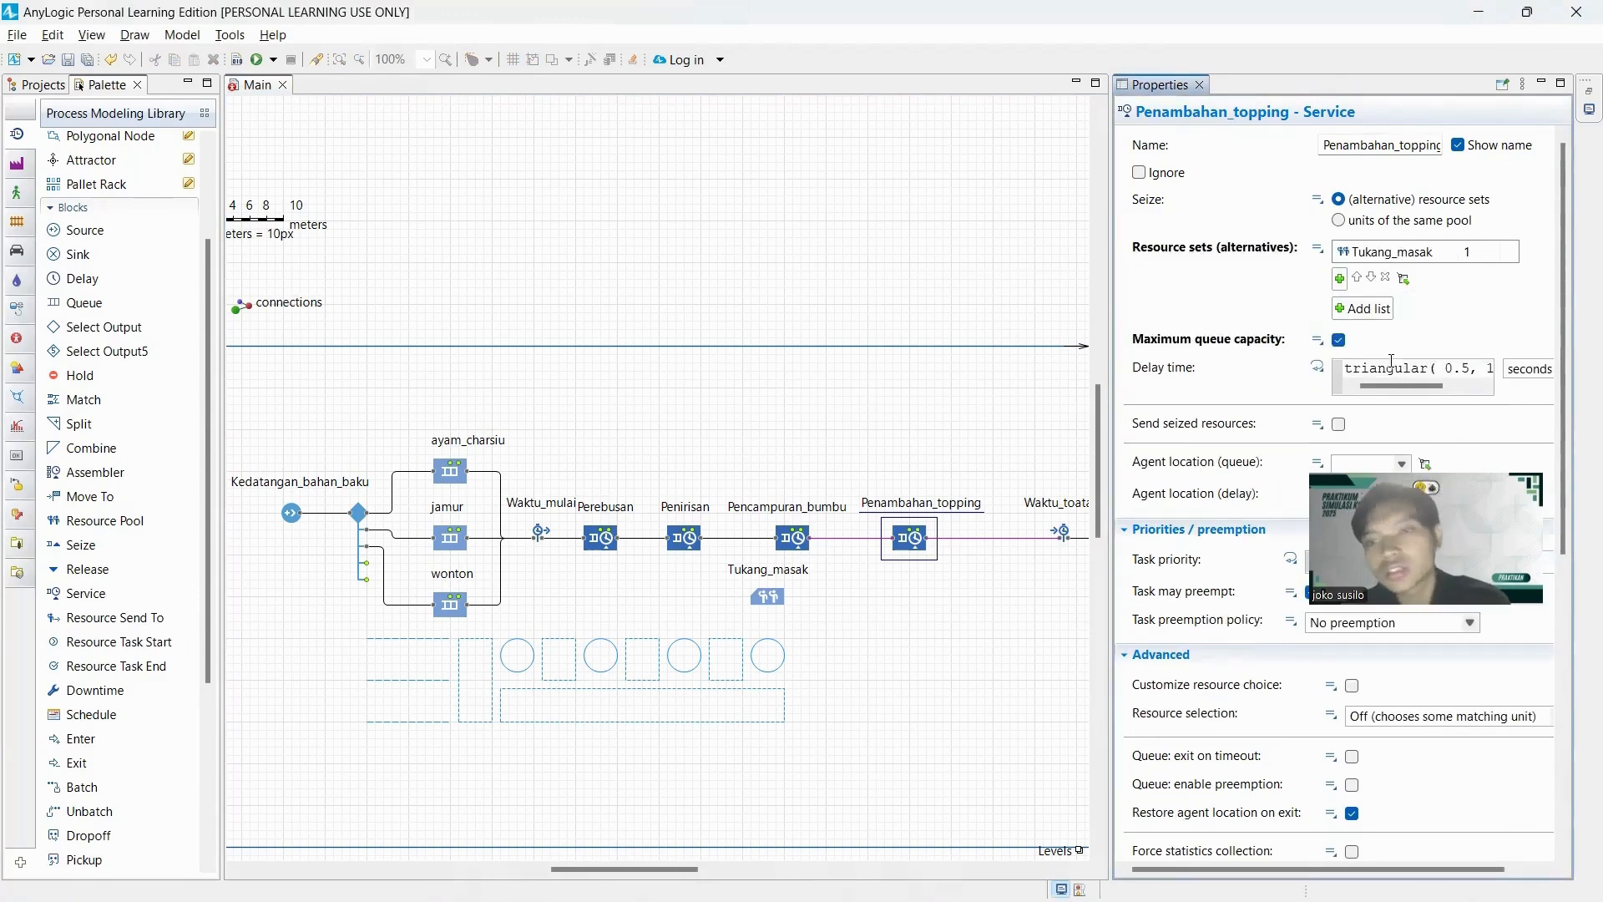
# Switch to EasyFit and fit discrete distributions to the ten column D values of Table1, analysing selected rows only.
pyautogui.hotkey('alt', 'Tab')
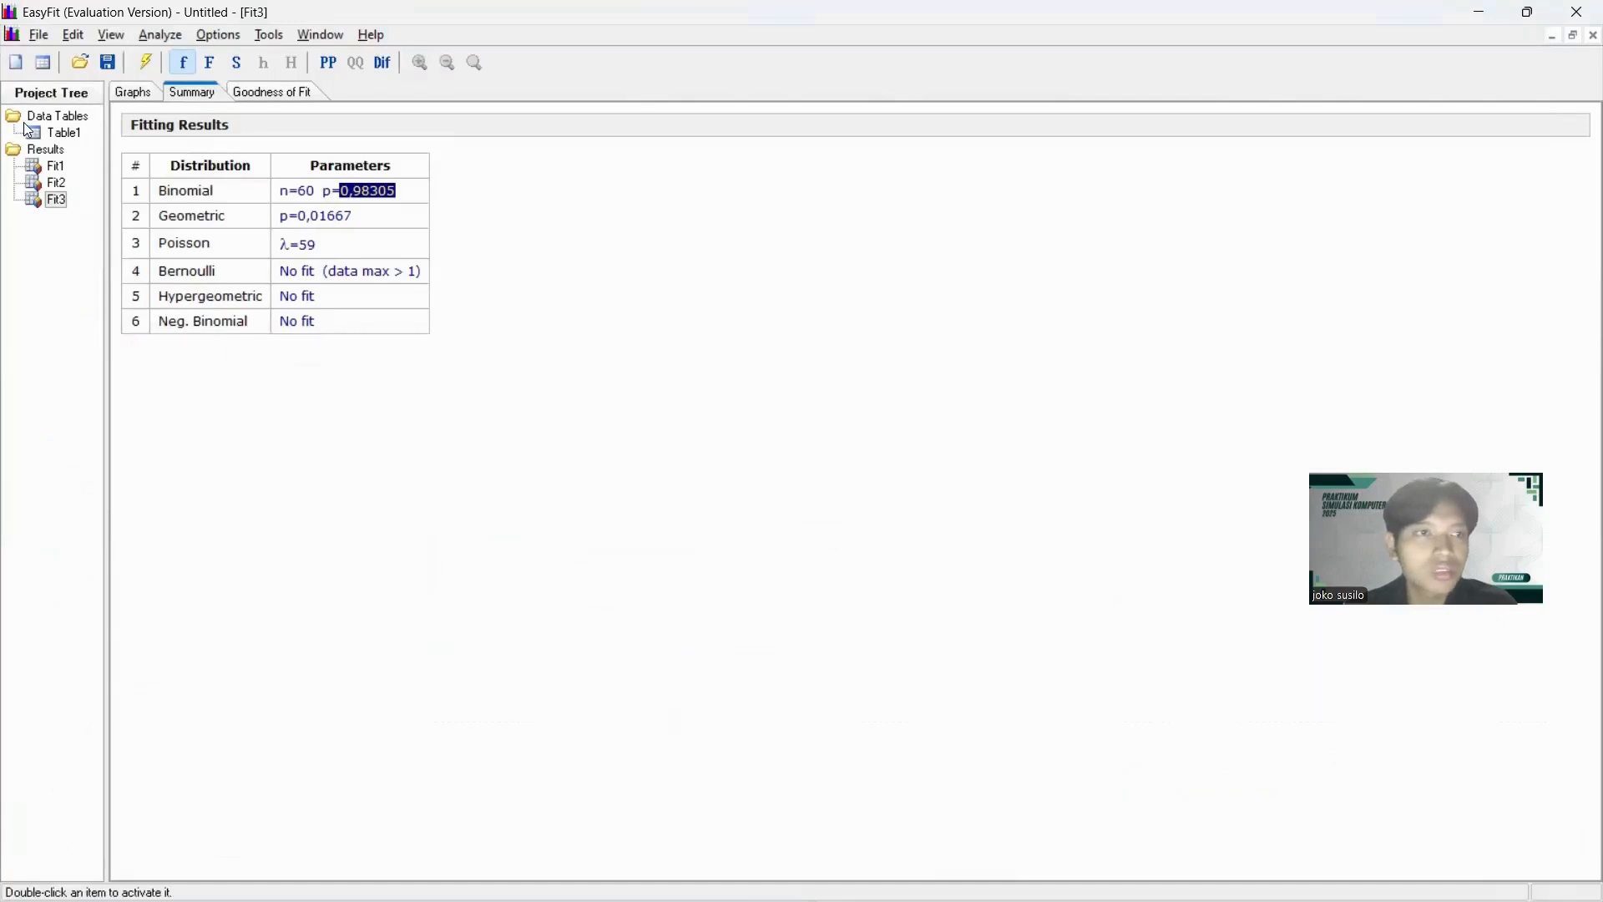
pyautogui.doubleClick(58, 132)
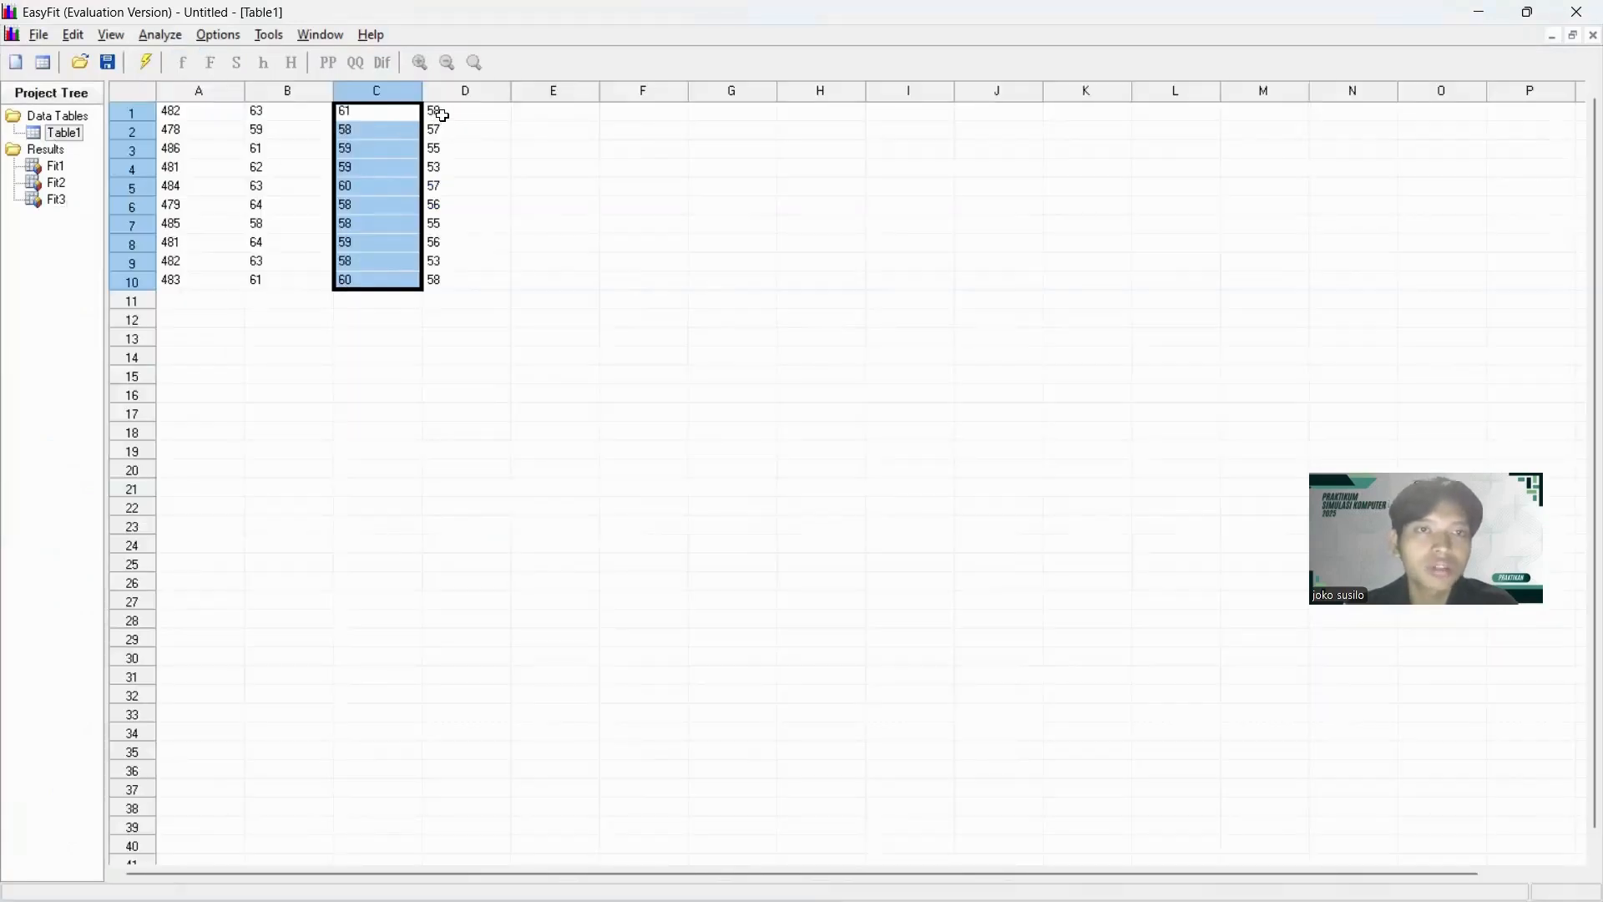
pyautogui.moveTo(442, 115); pyautogui.dragTo(441, 280)
pyautogui.click(218, 34)
pyautogui.moveTo(160, 35)
pyautogui.click(219, 78)
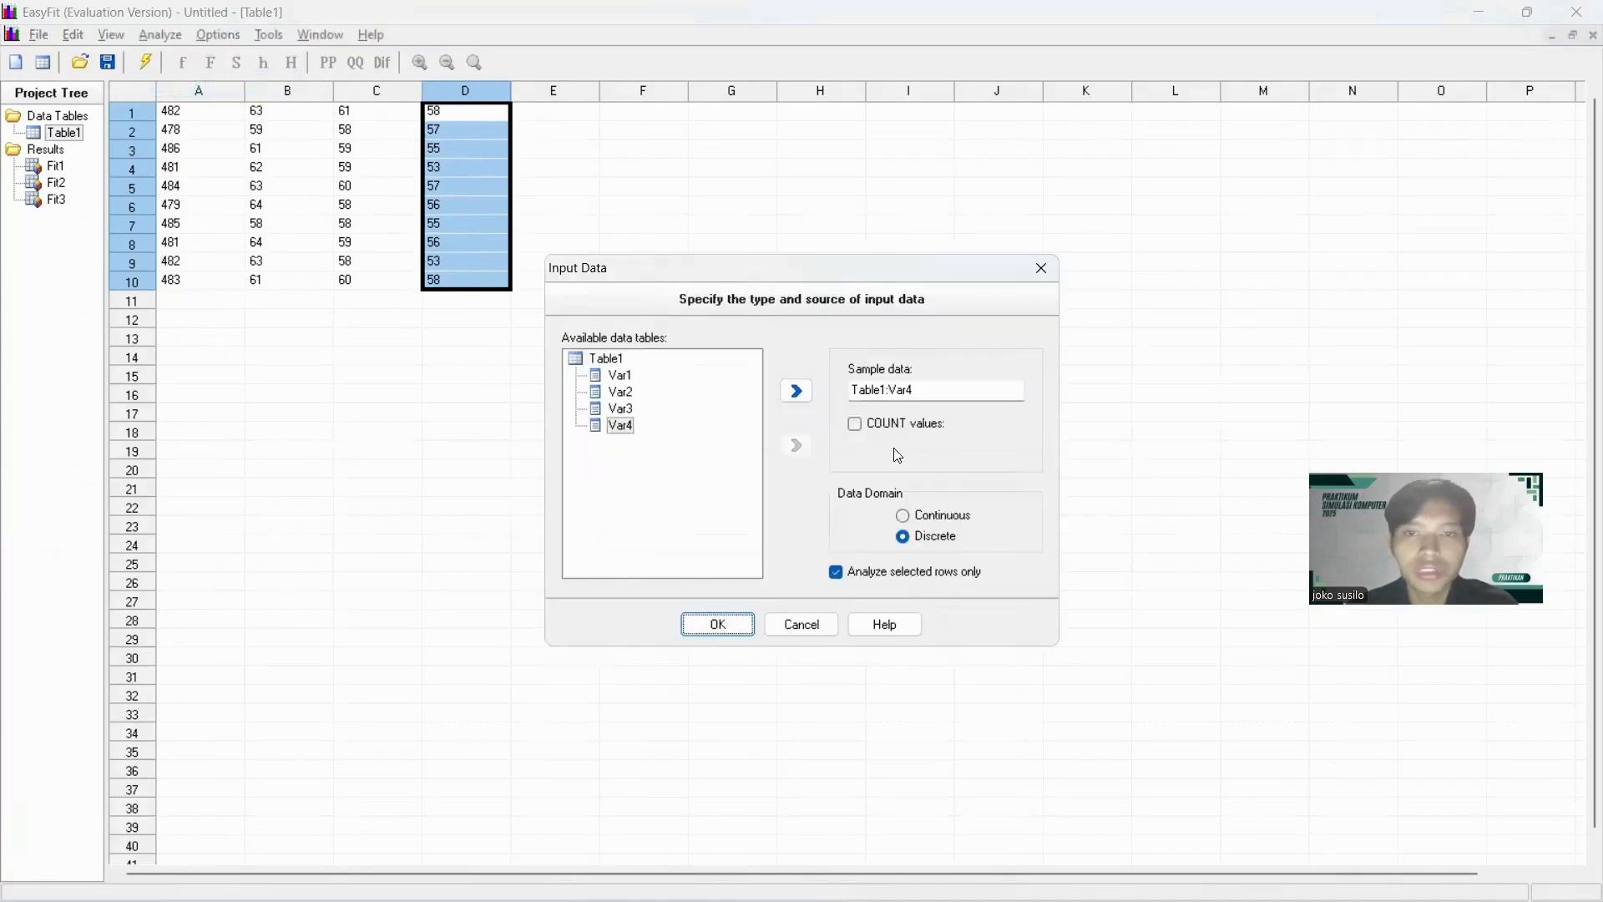
pyautogui.click(718, 623)
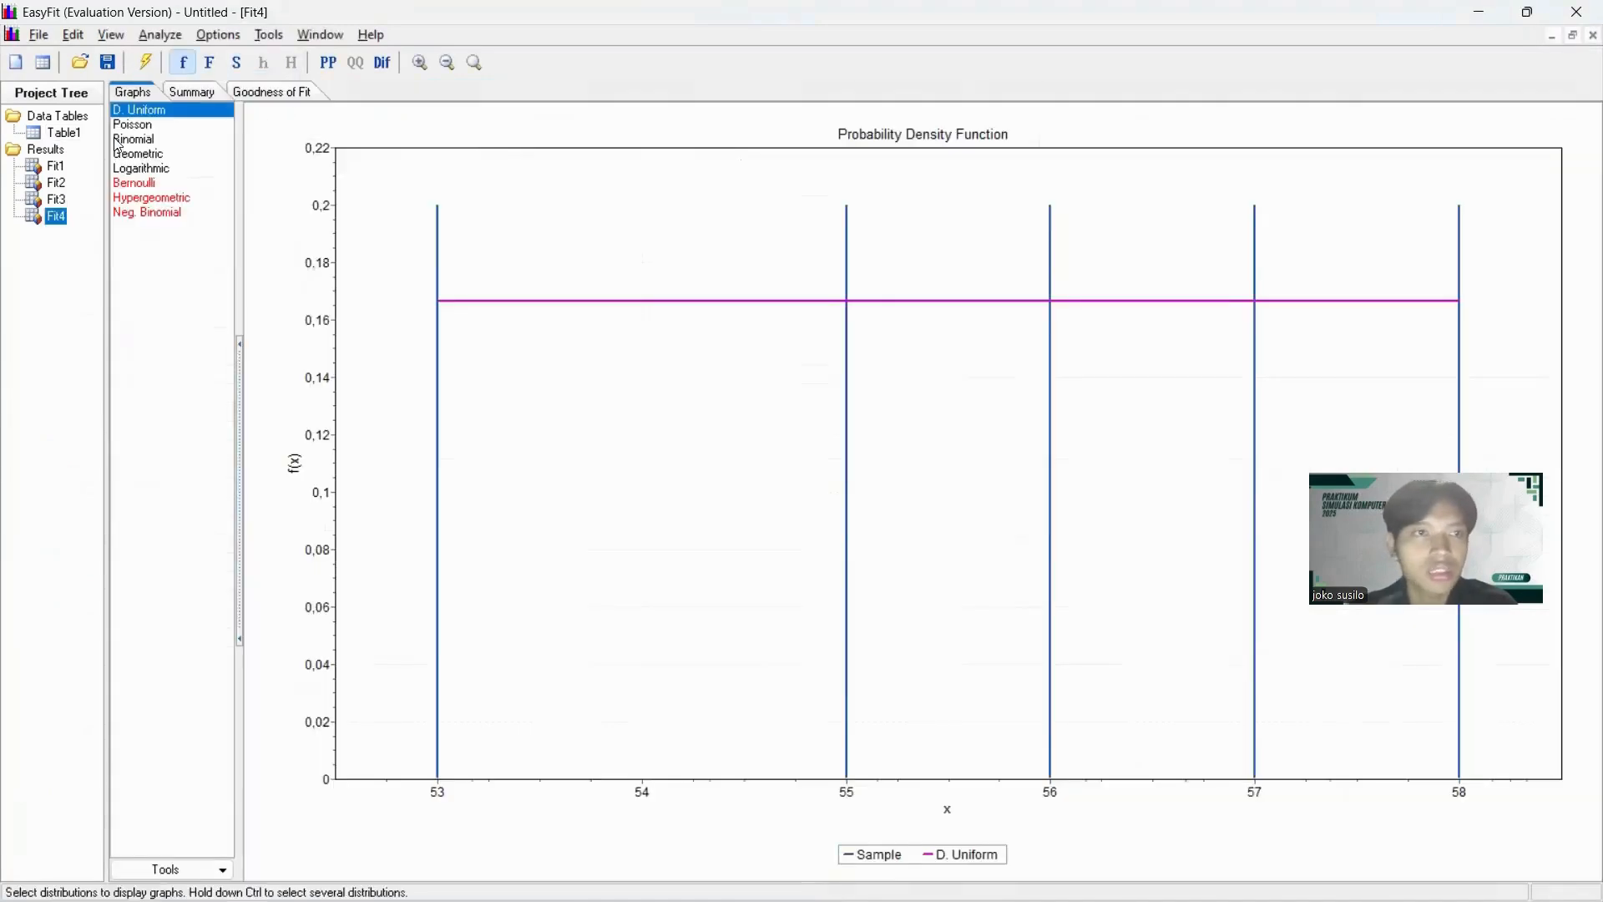
# Remove D. Uniform and Logarithmic from the column D fit results and sort the goodness-of-fit table by Kolmogorov Smirnov.
pyautogui.rightClick(166, 111)
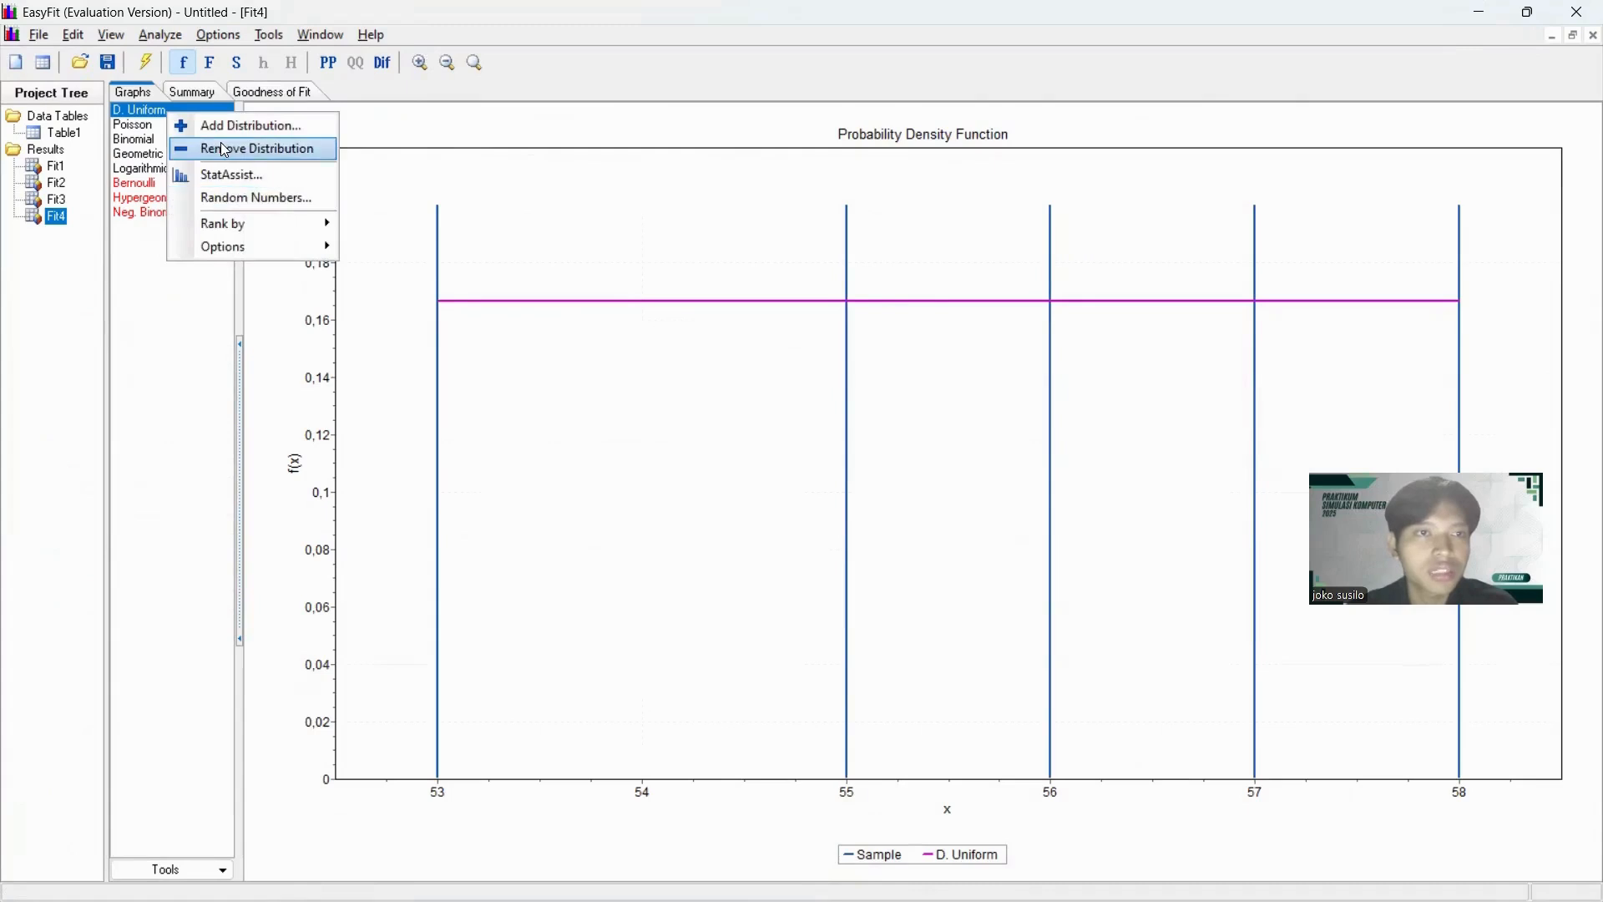
pyautogui.click(171, 149)
pyautogui.click(163, 152)
pyautogui.rightClick(165, 152)
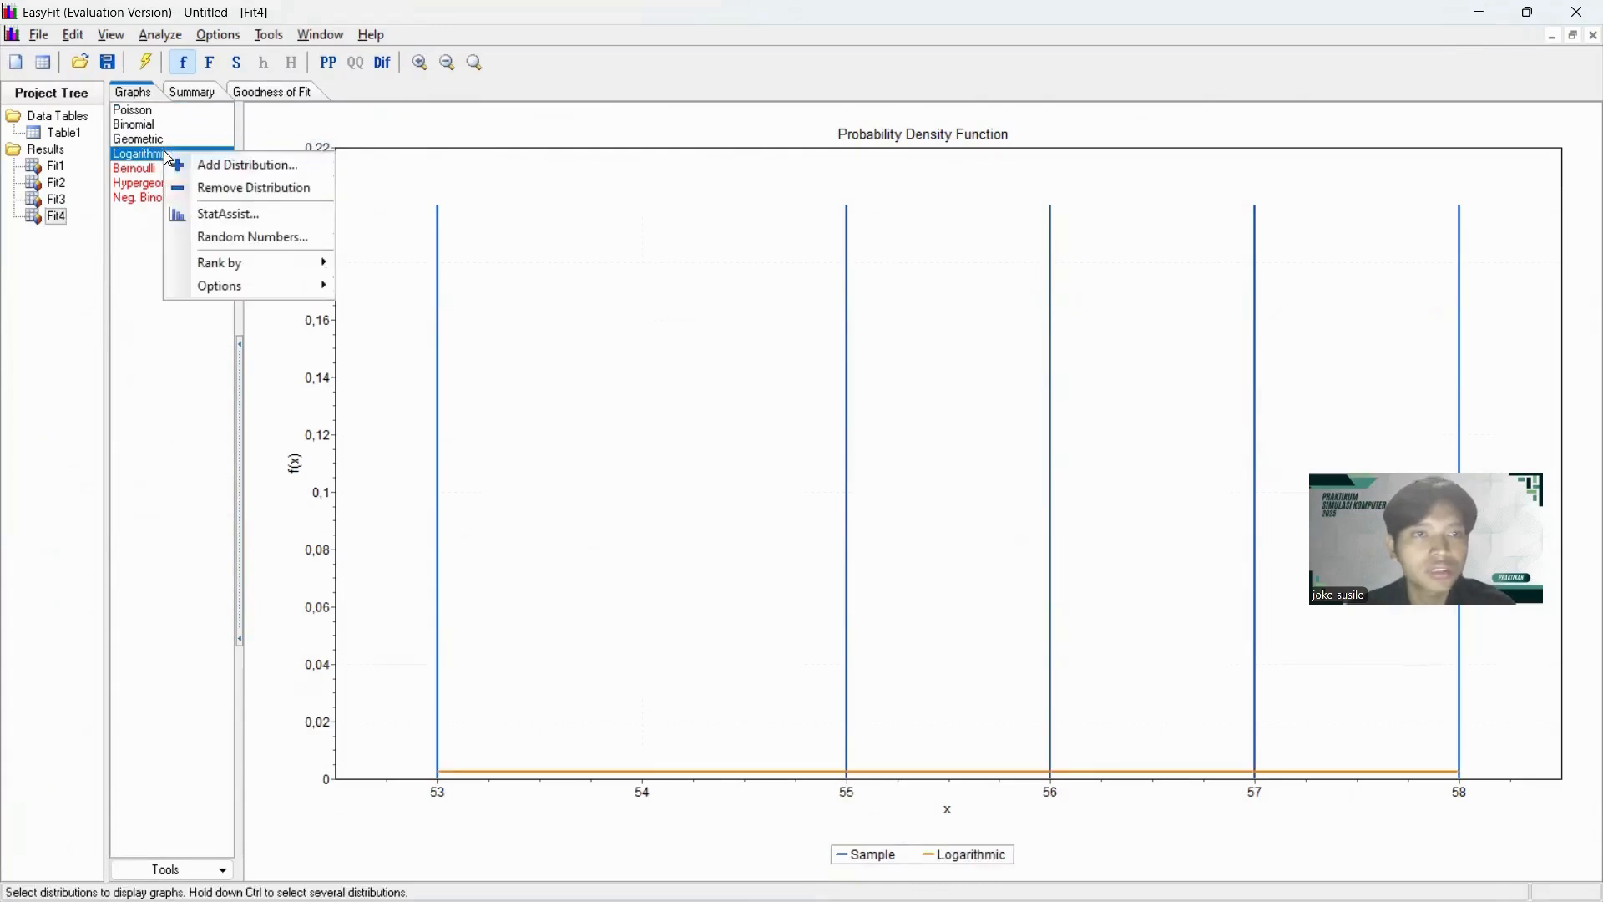
pyautogui.click(196, 188)
pyautogui.click(265, 92)
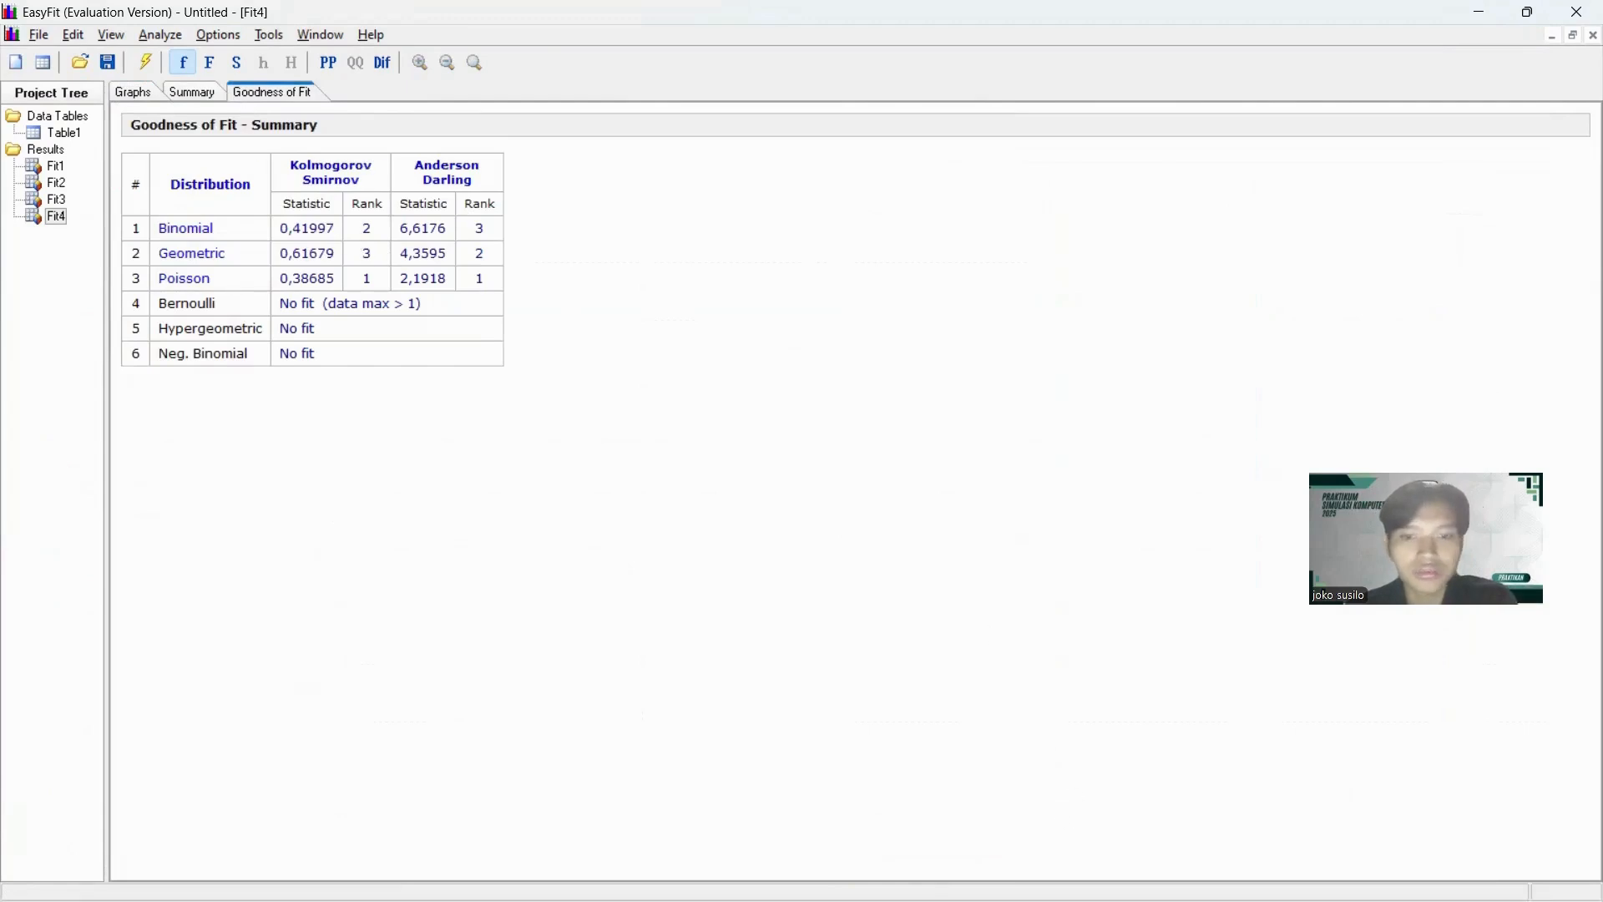
pyautogui.moveTo(927, 899)
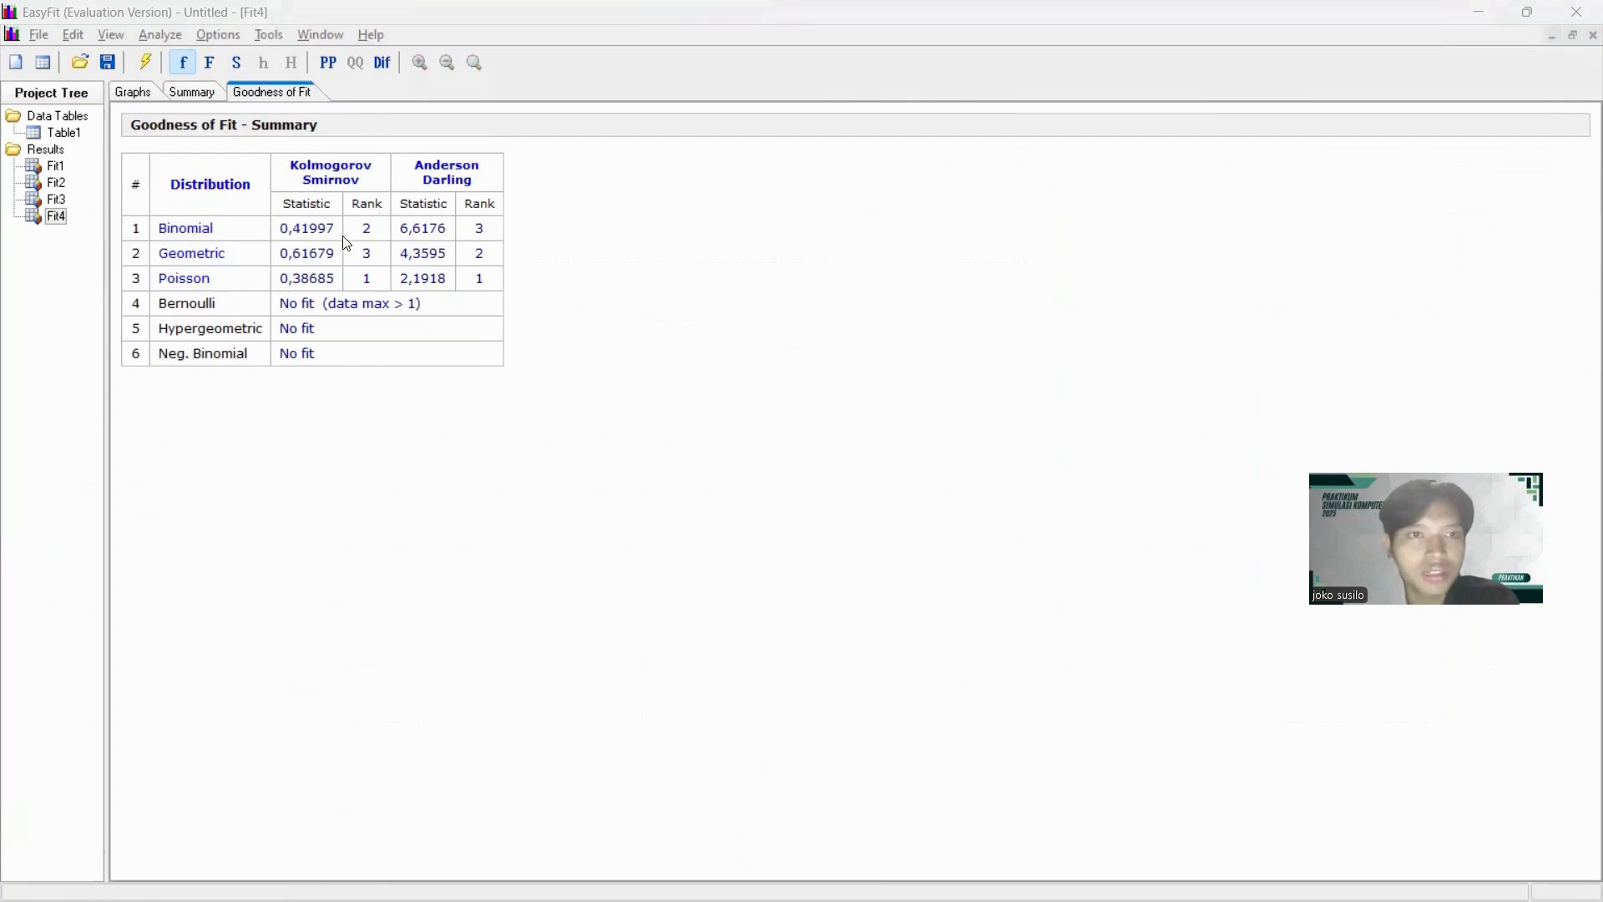
pyautogui.click(337, 172)
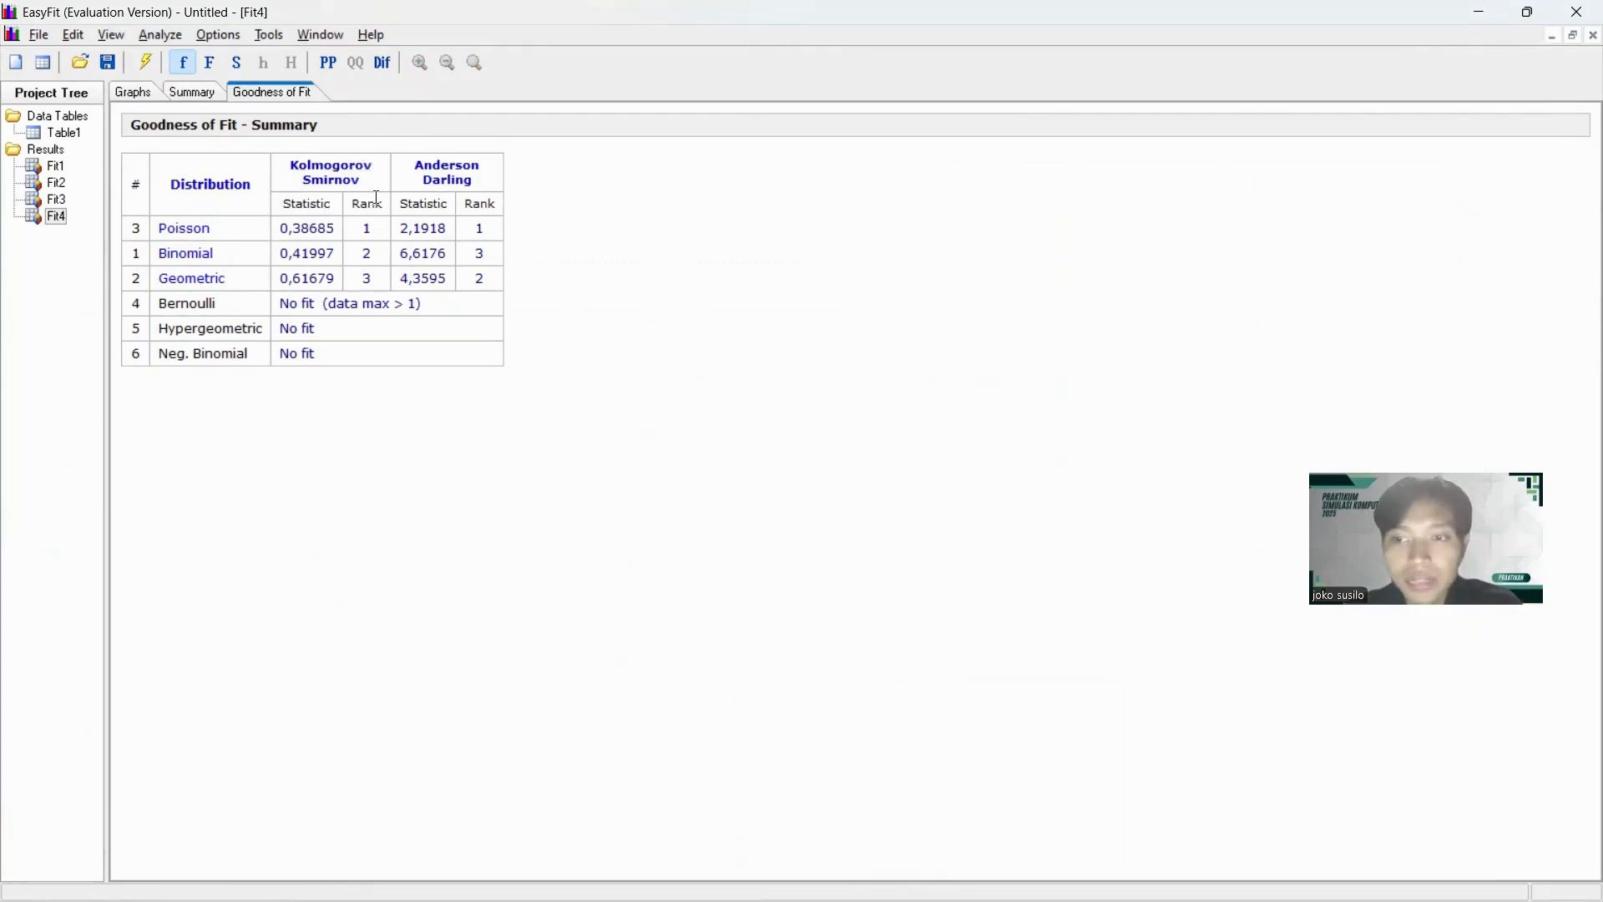
# Look up the fitted Poisson parameter for the column D data in the fitting summary and switch to AnyLogic.
pyautogui.click(197, 93)
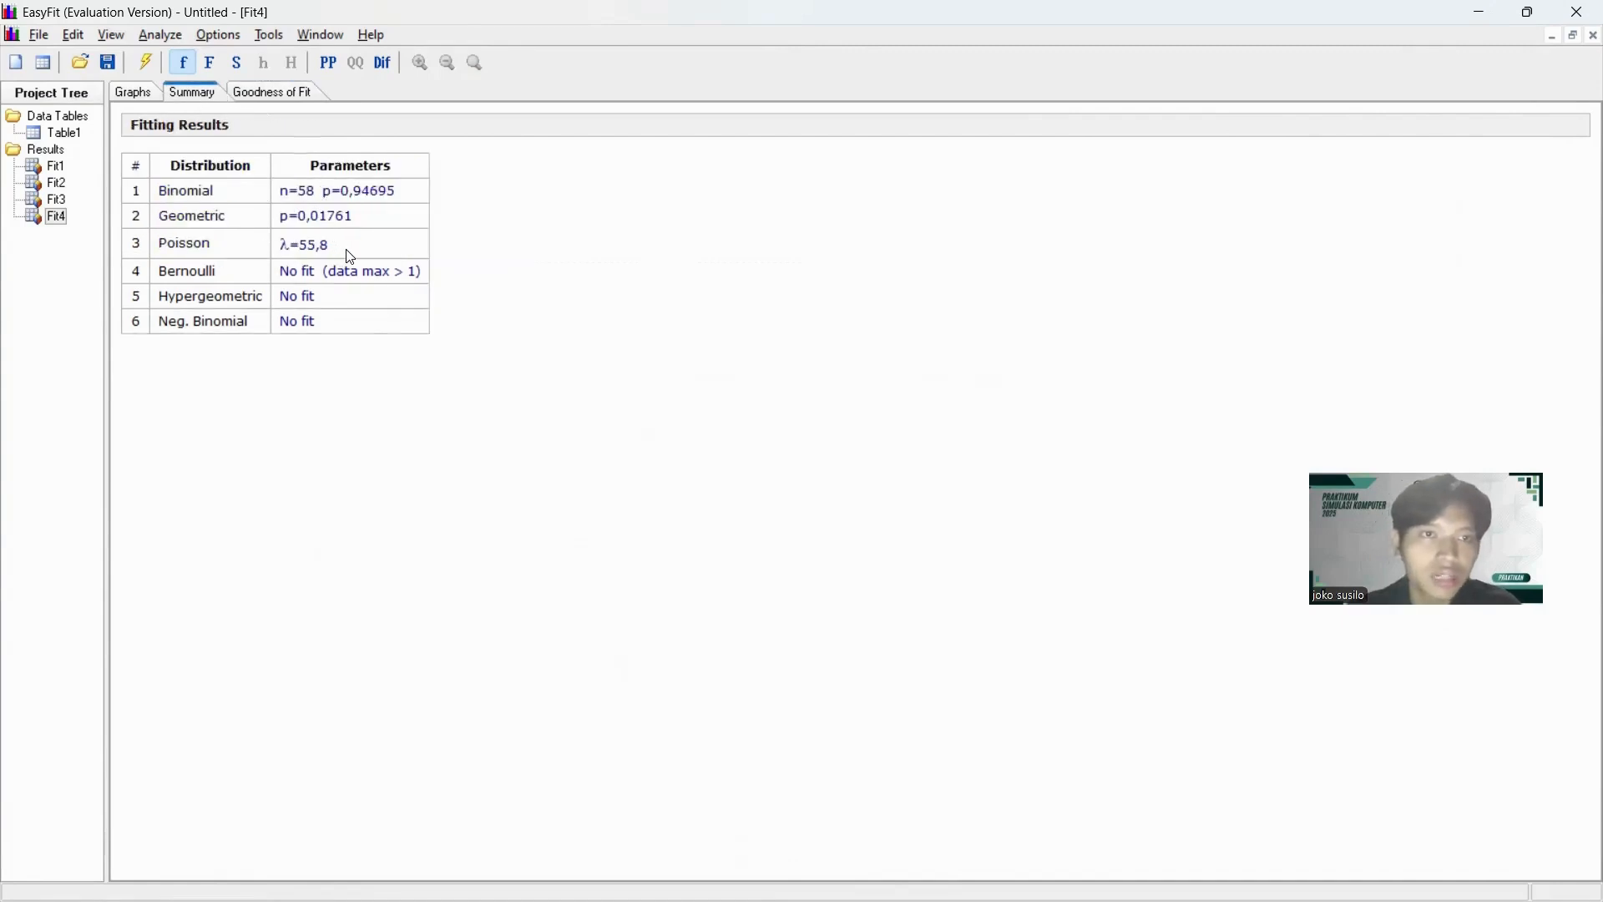
pyautogui.hotkey('alt', 'Tab')
pyautogui.hotkey('alt', 'Tab')
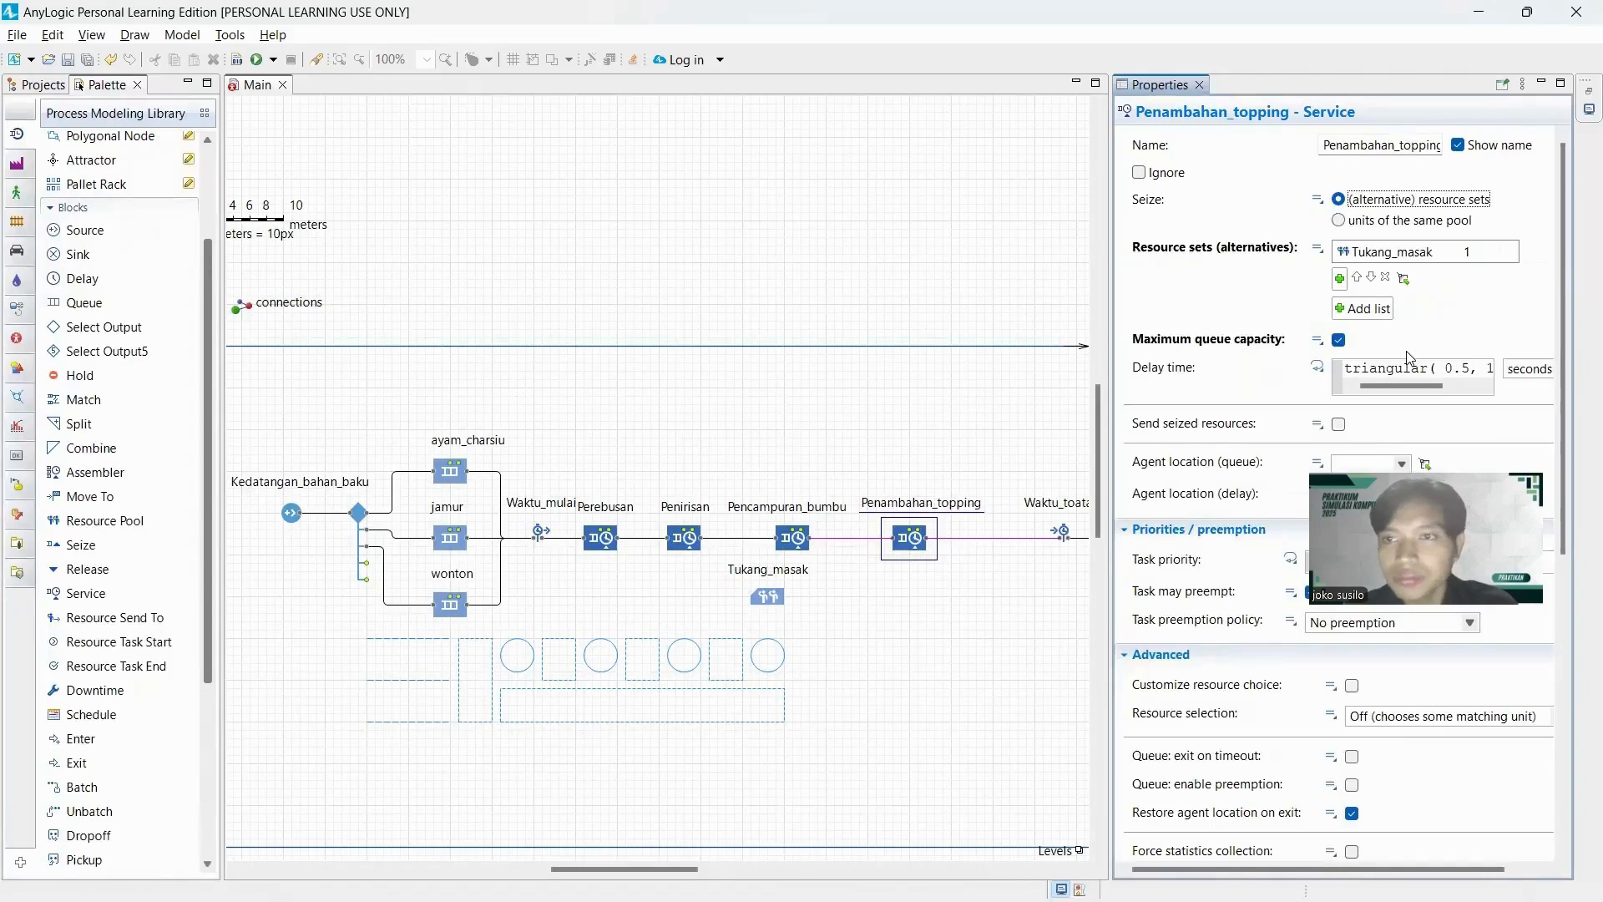
# Set the delay time of the Penambahan_topping service to a Poisson distribution with lambda 55.8.
pyautogui.click(1408, 367)
pyautogui.hotkey('ctrl', 'a')
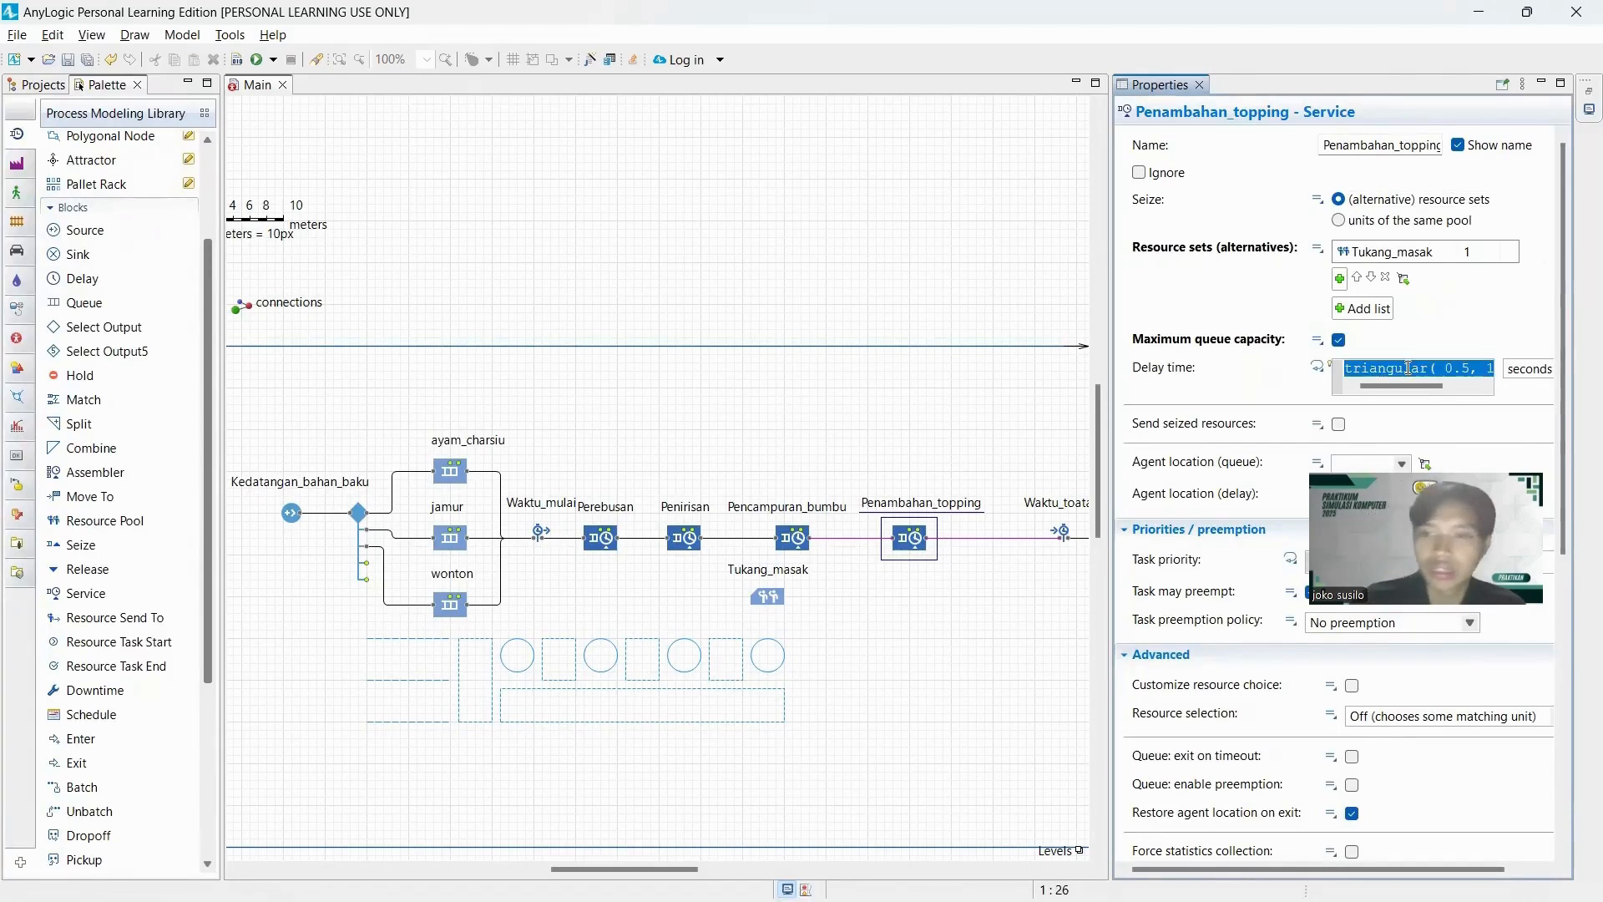
pyautogui.press('BackSpace')
pyautogui.click(589, 61)
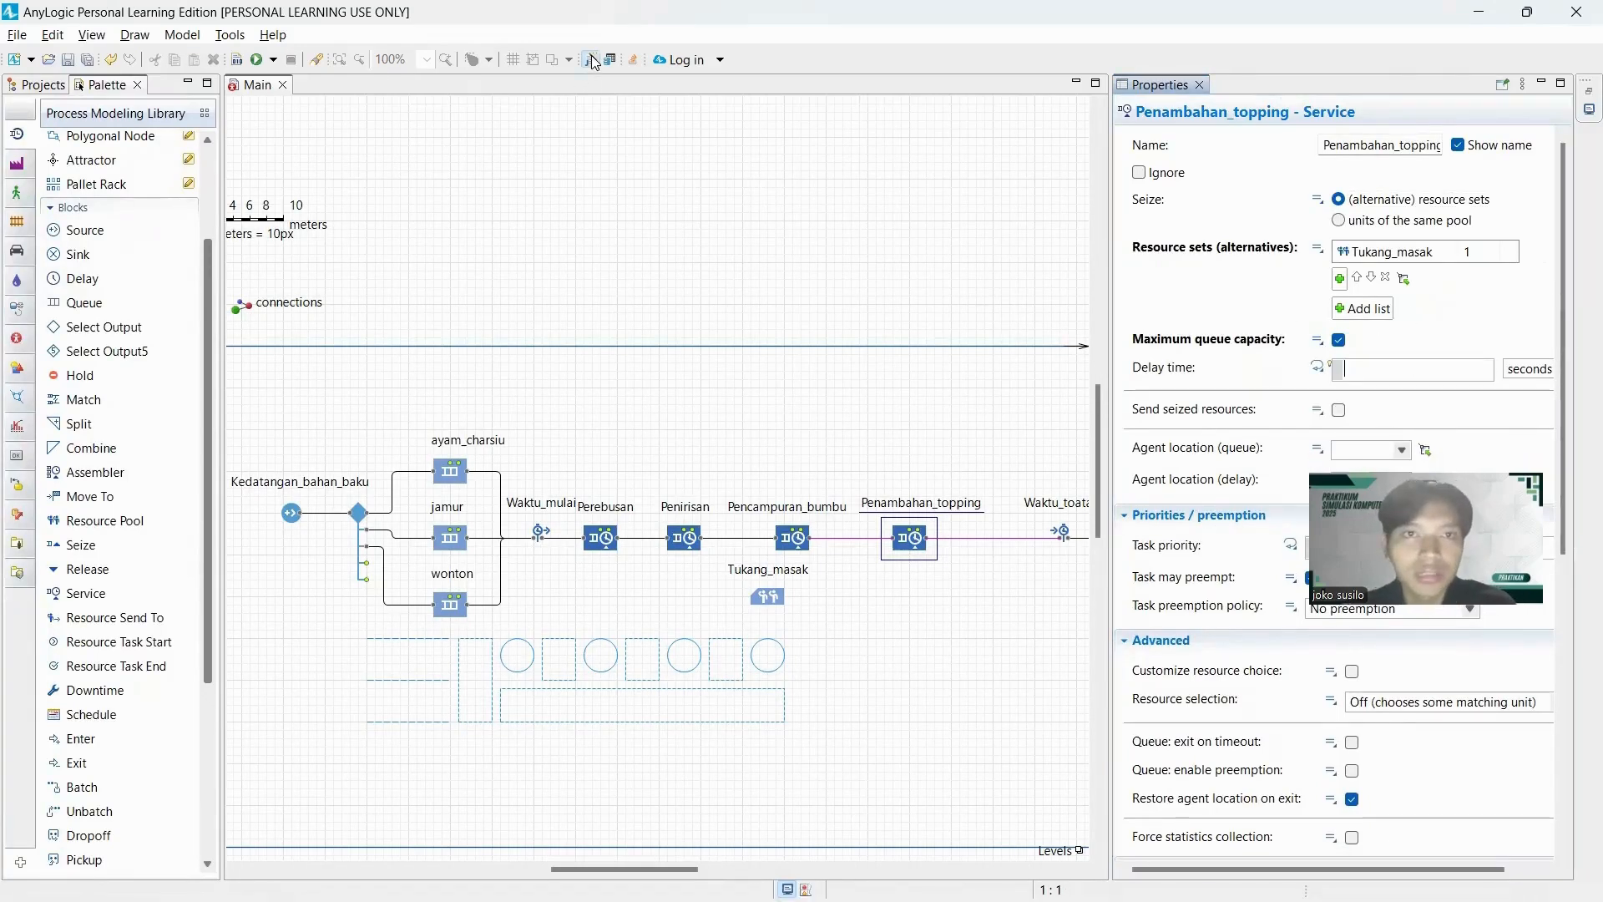
pyautogui.scroll(5, 478, 367)
pyautogui.scroll(-5, 492, 314)
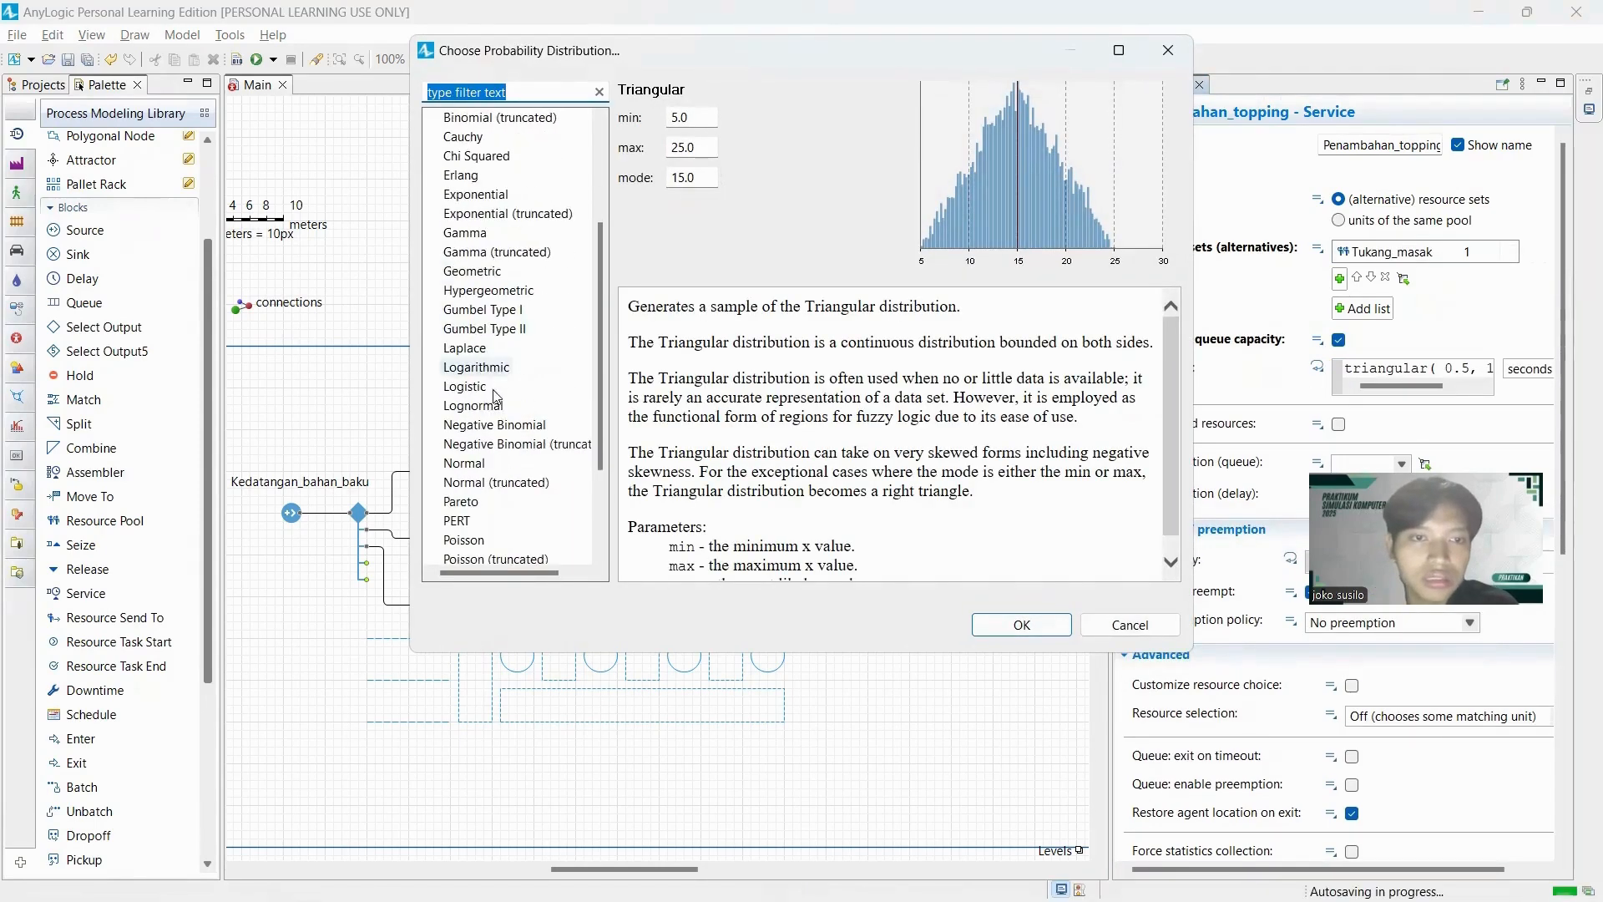
pyautogui.click(466, 404)
pyautogui.doubleClick(699, 118)
pyautogui.write('55.8')
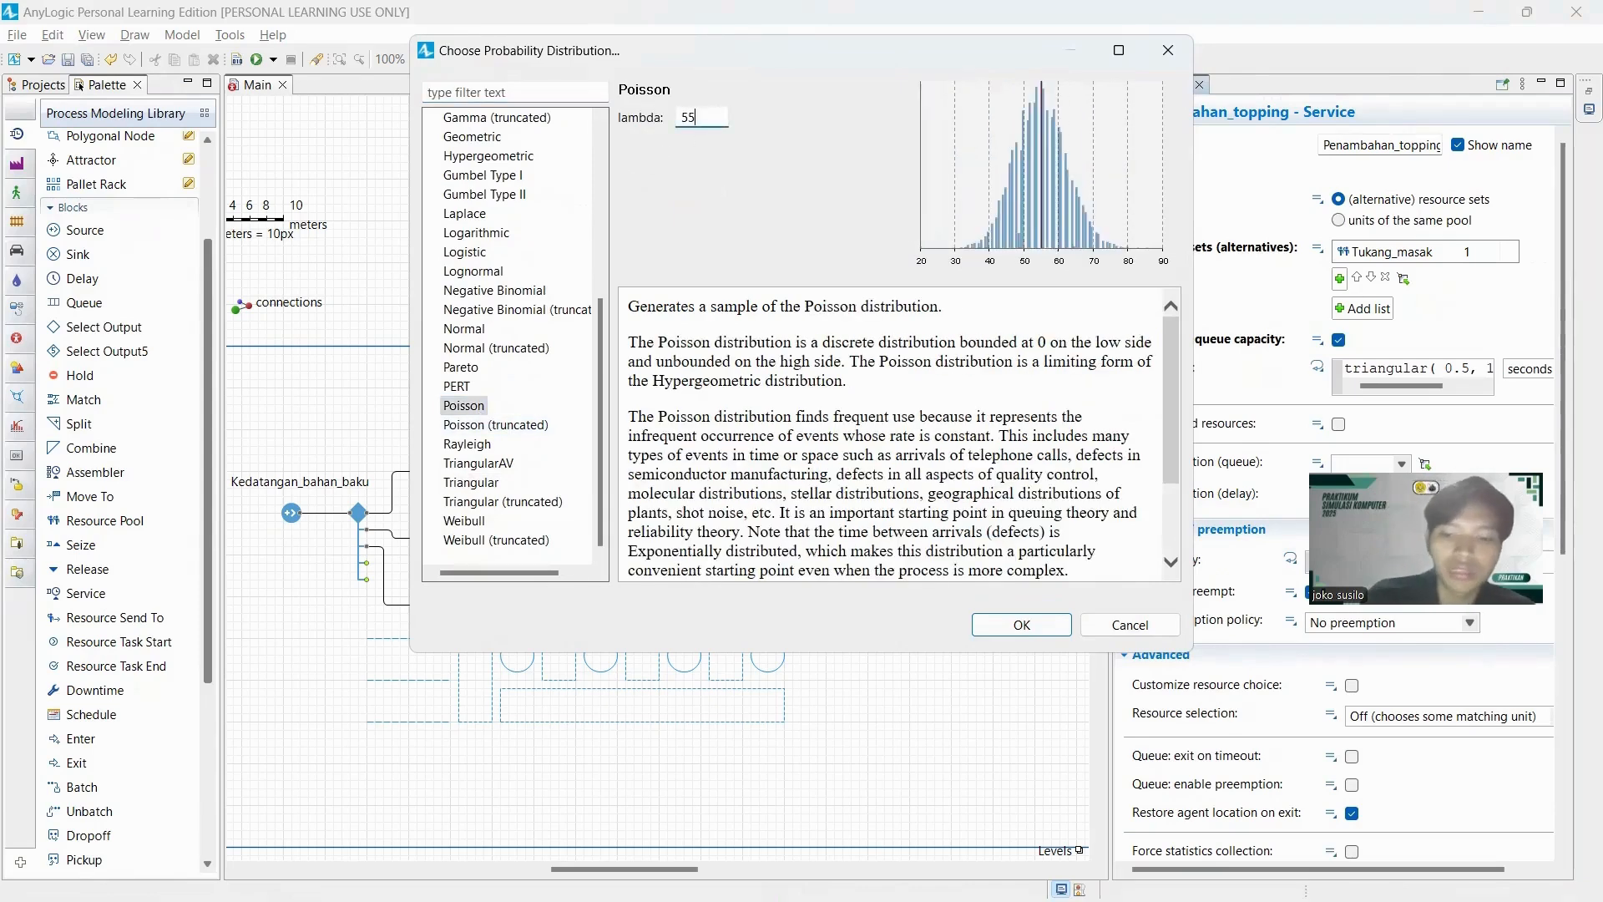
pyautogui.click(1033, 640)
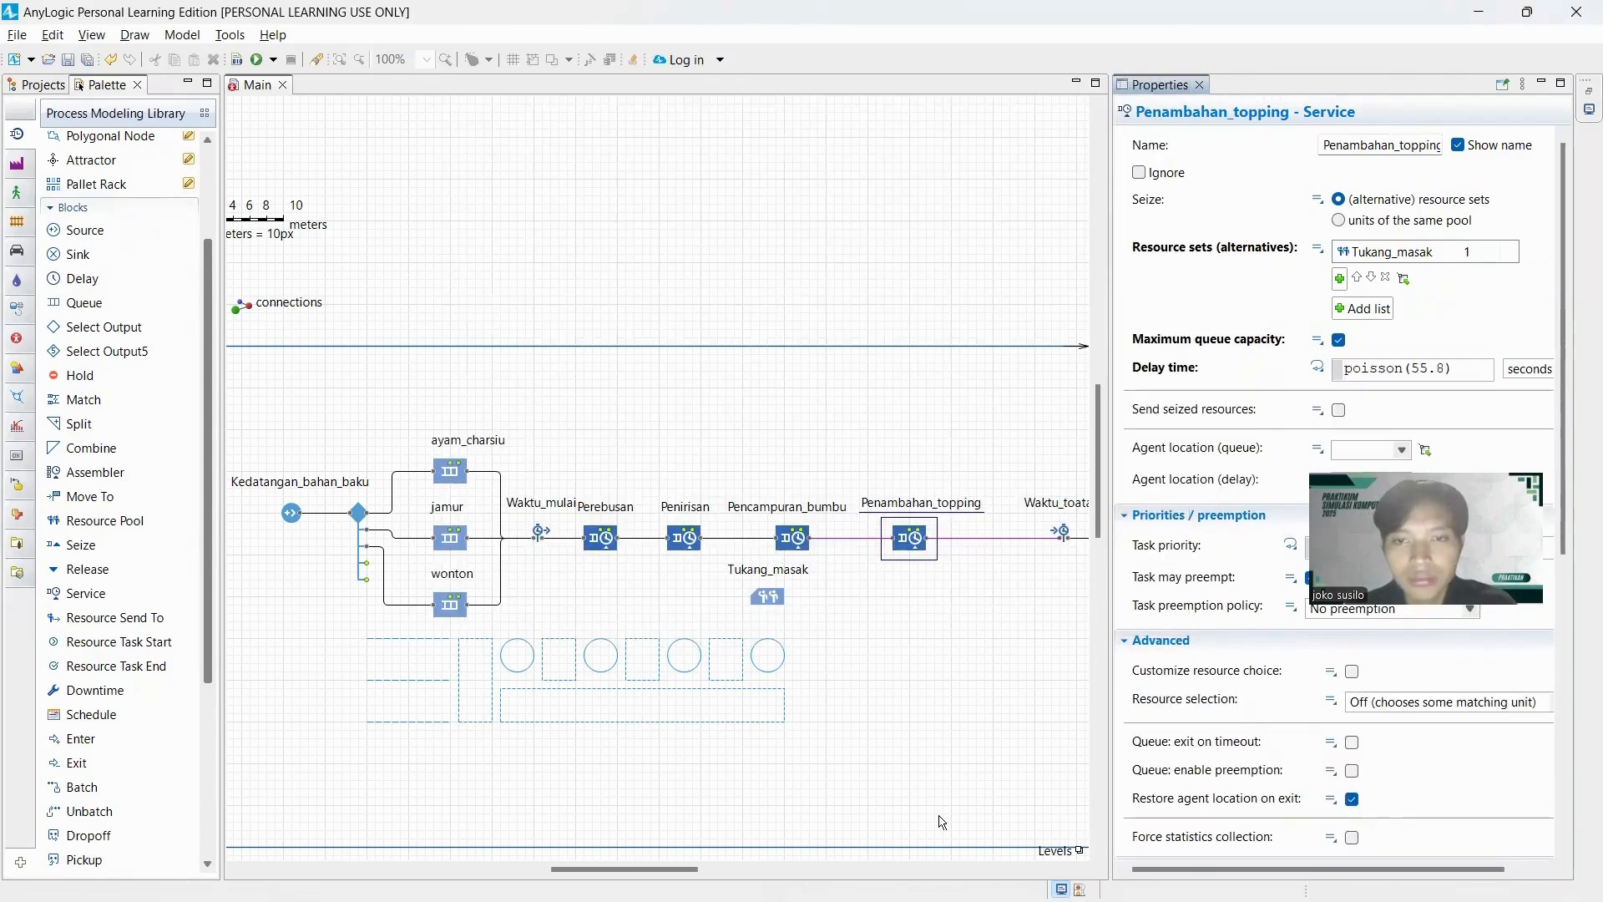
# Add Waktu_mulai as the TimeMeasureStart block of Waktu_toatal and inspect the Penjualan sink's properties.
pyautogui.moveTo(682, 864); pyautogui.dragTo(684, 866)
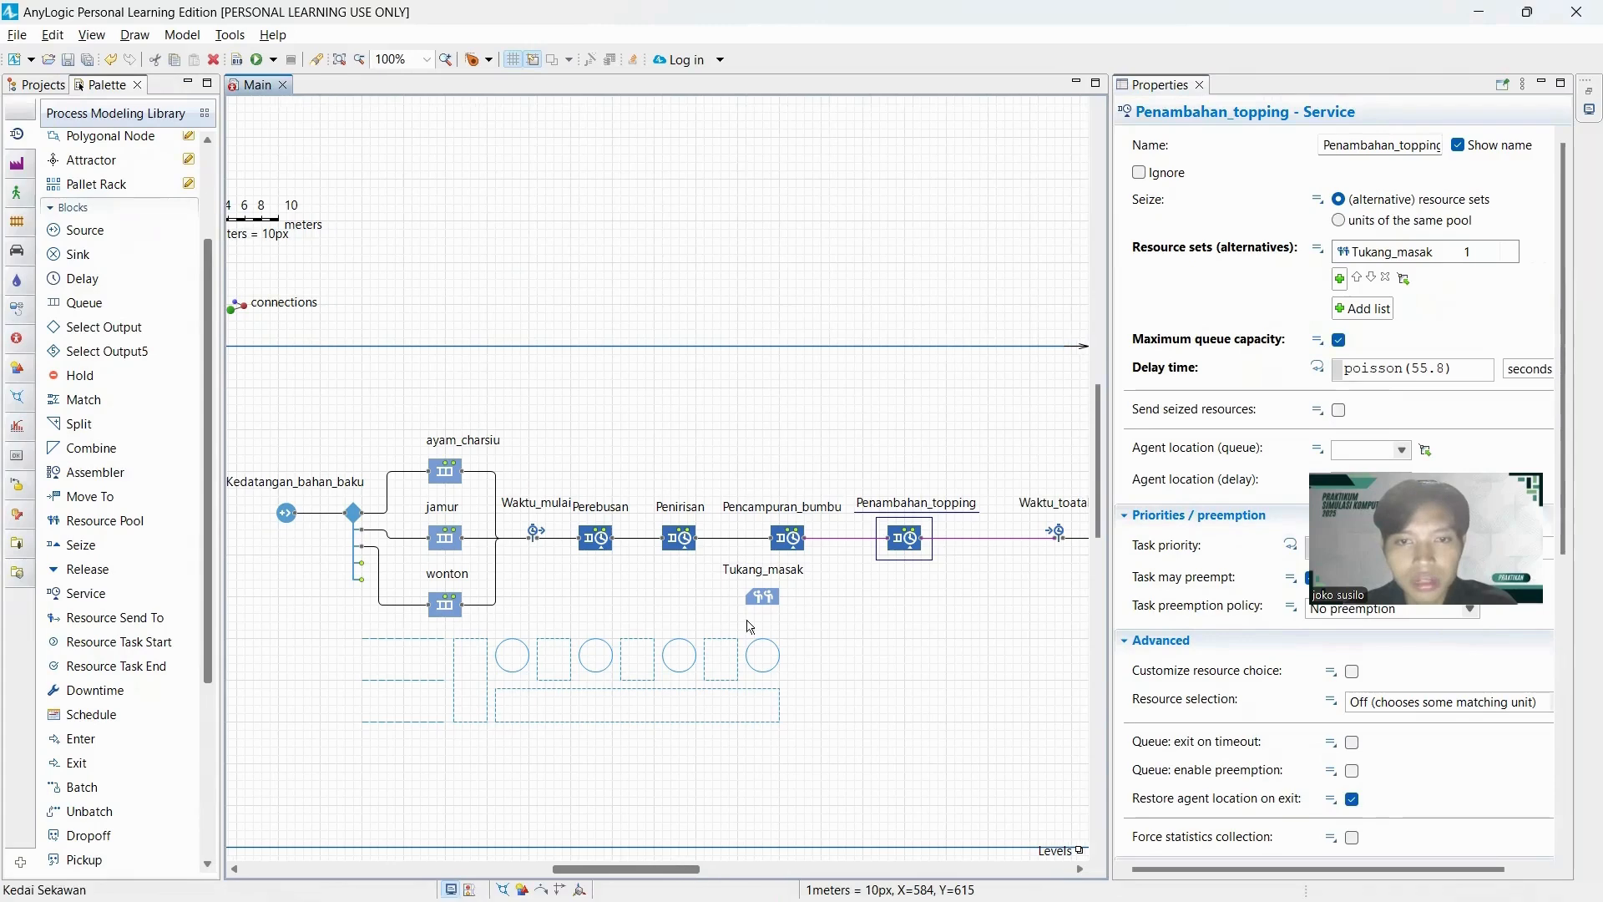
pyautogui.hscroll(5, 779, 540)
pyautogui.click(771, 535)
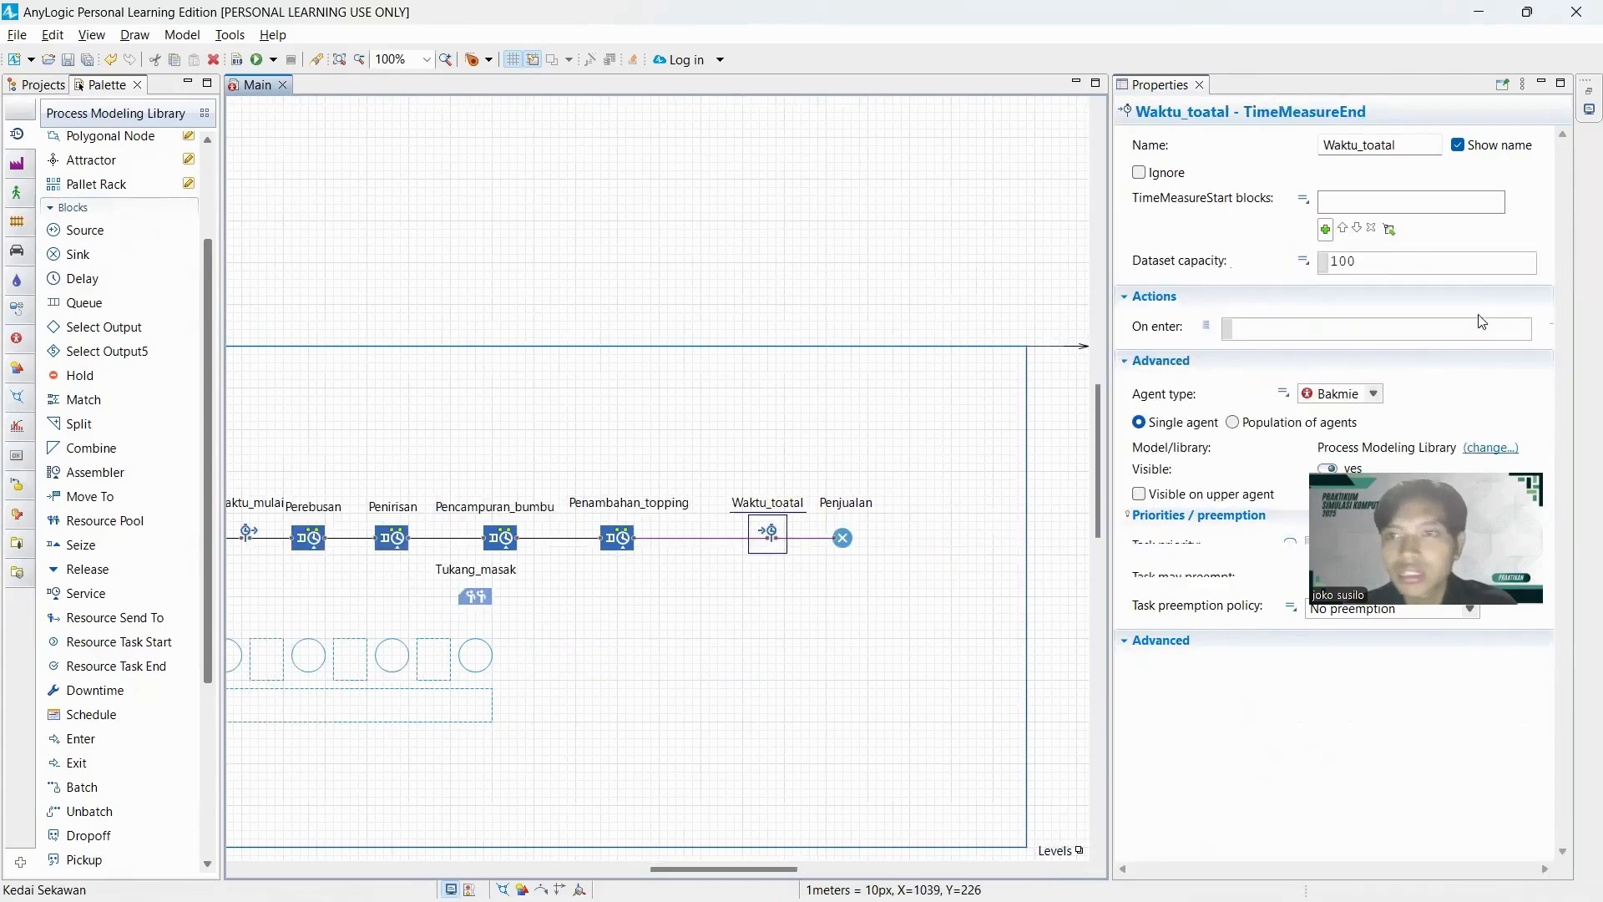
pyautogui.click(1325, 229)
pyautogui.click(1356, 258)
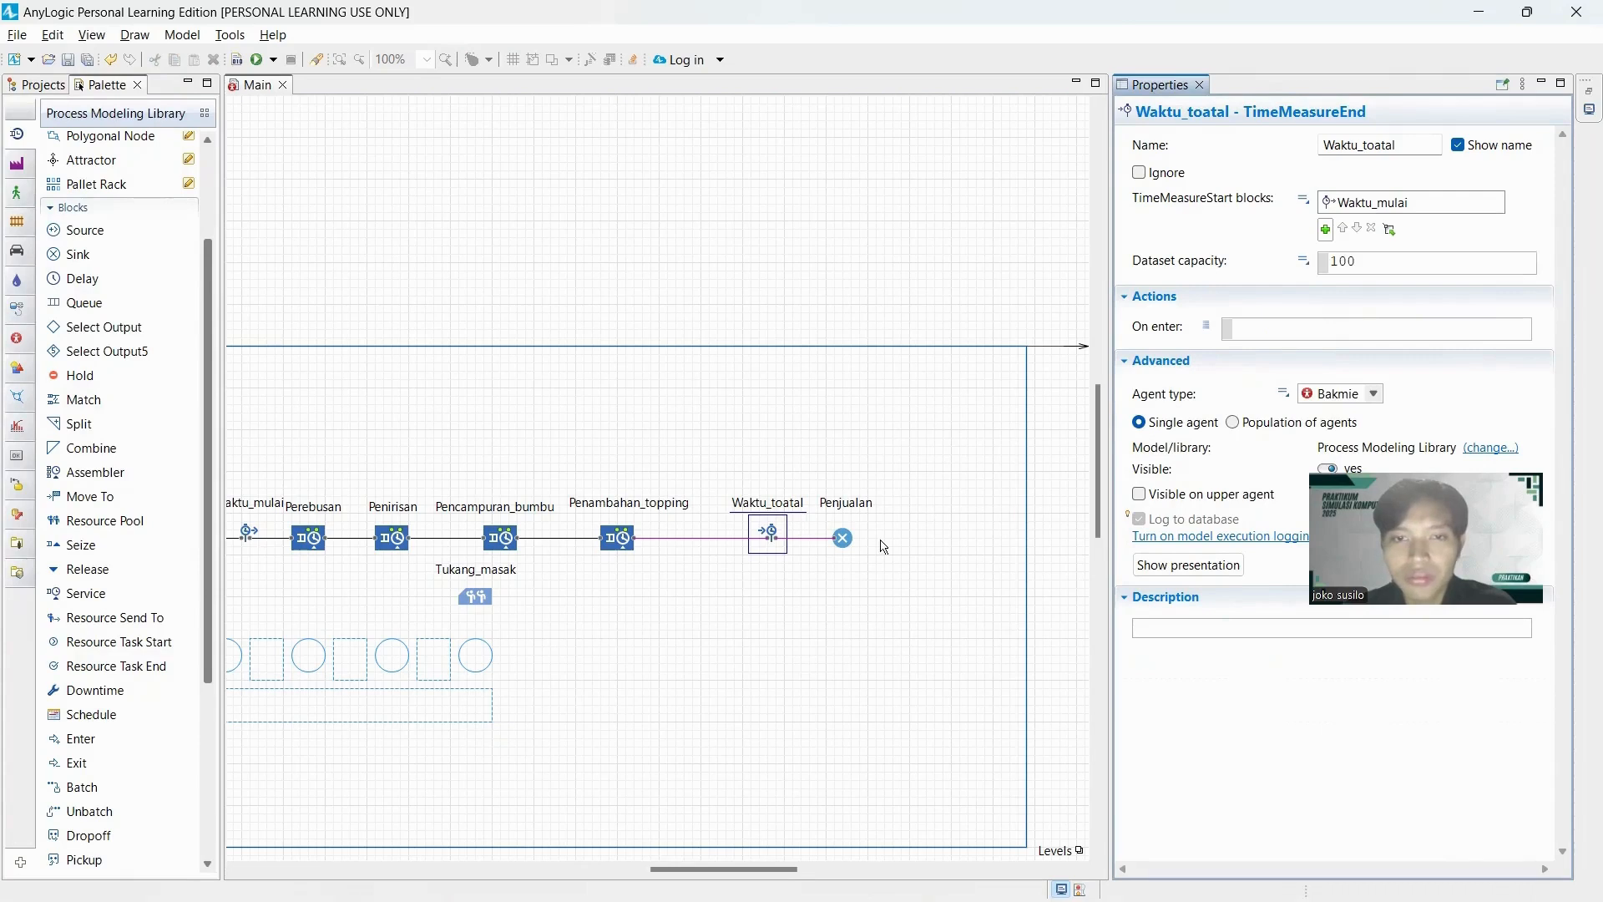
pyautogui.click(845, 541)
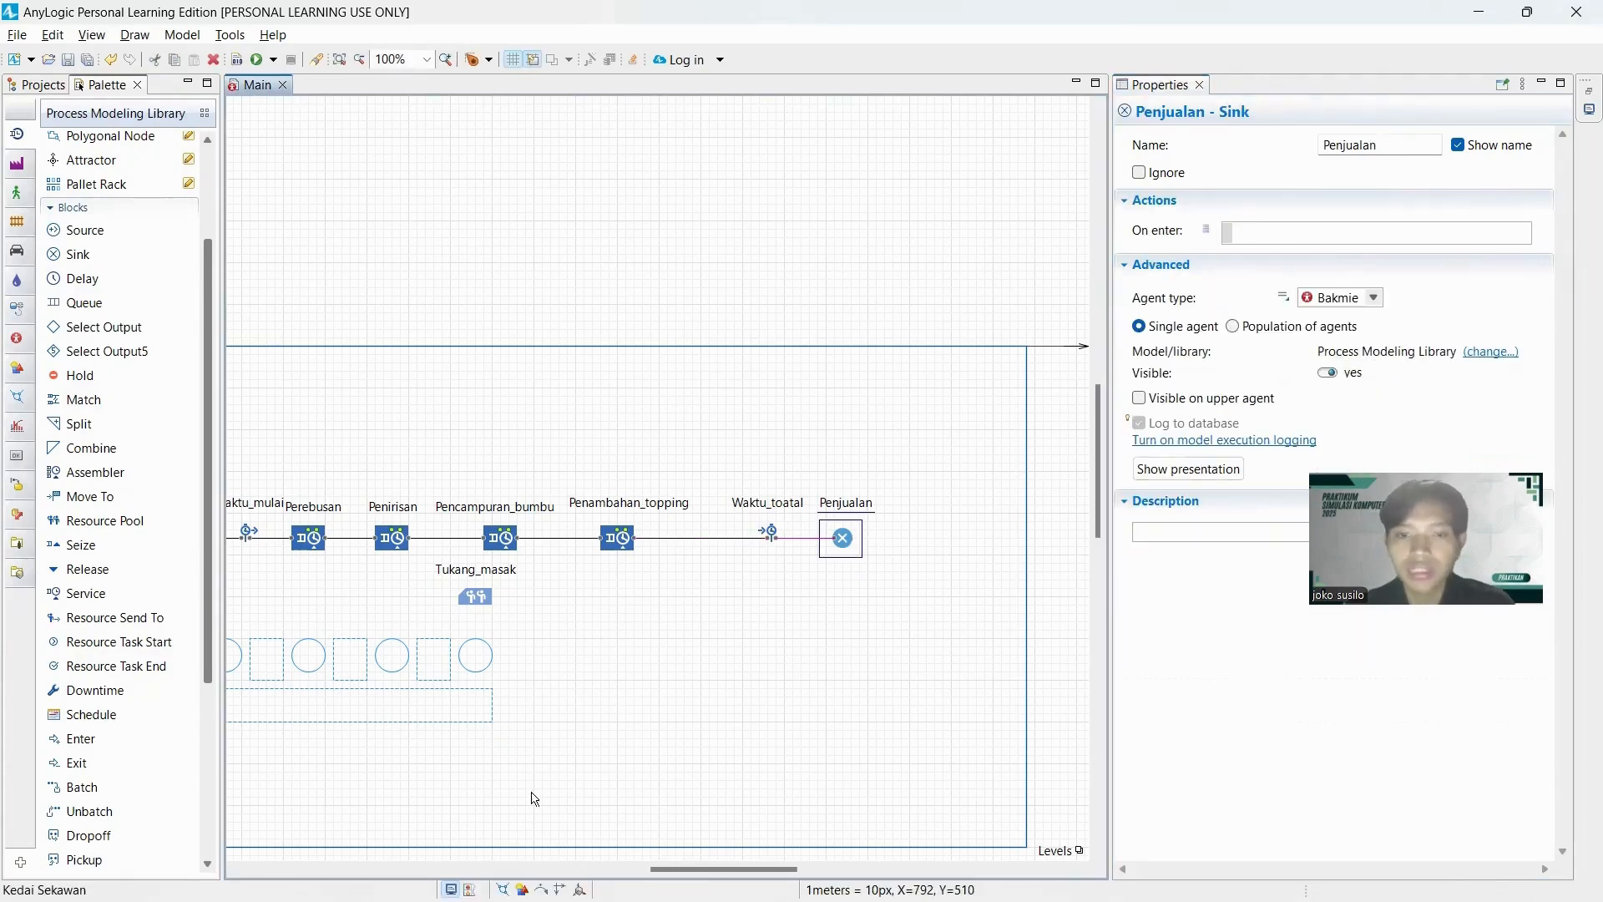
# Set the Tukang_masak resource pool's new resource unit to Operator and its speed to 1 meter per second.
pyautogui.moveTo(686, 868); pyautogui.dragTo(638, 859)
pyautogui.click(621, 586)
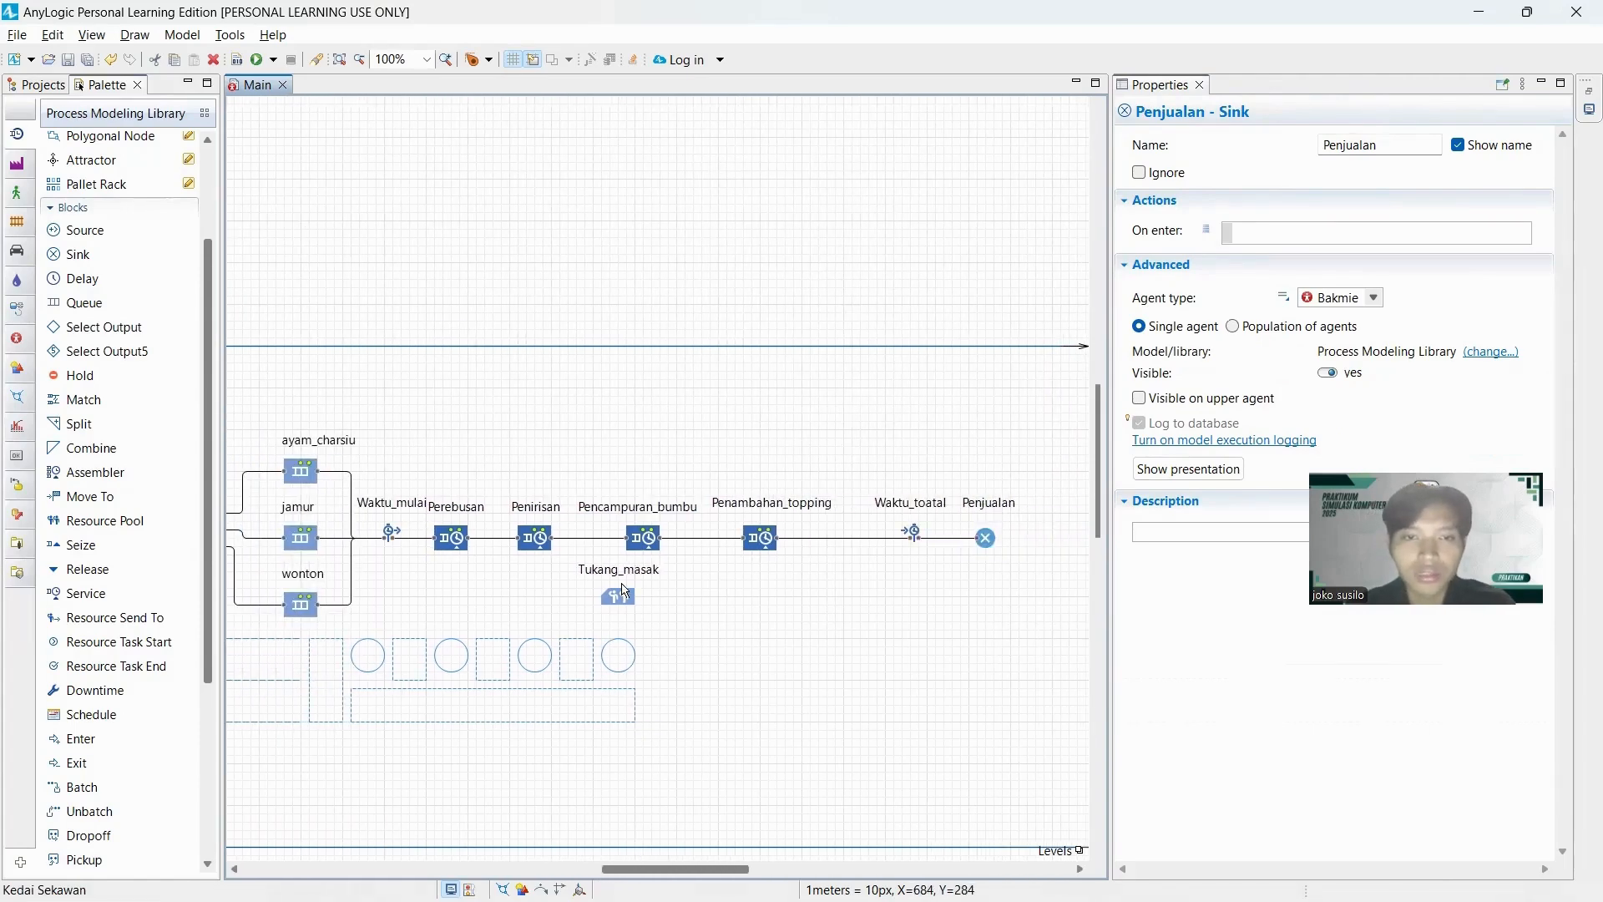
pyautogui.click(606, 600)
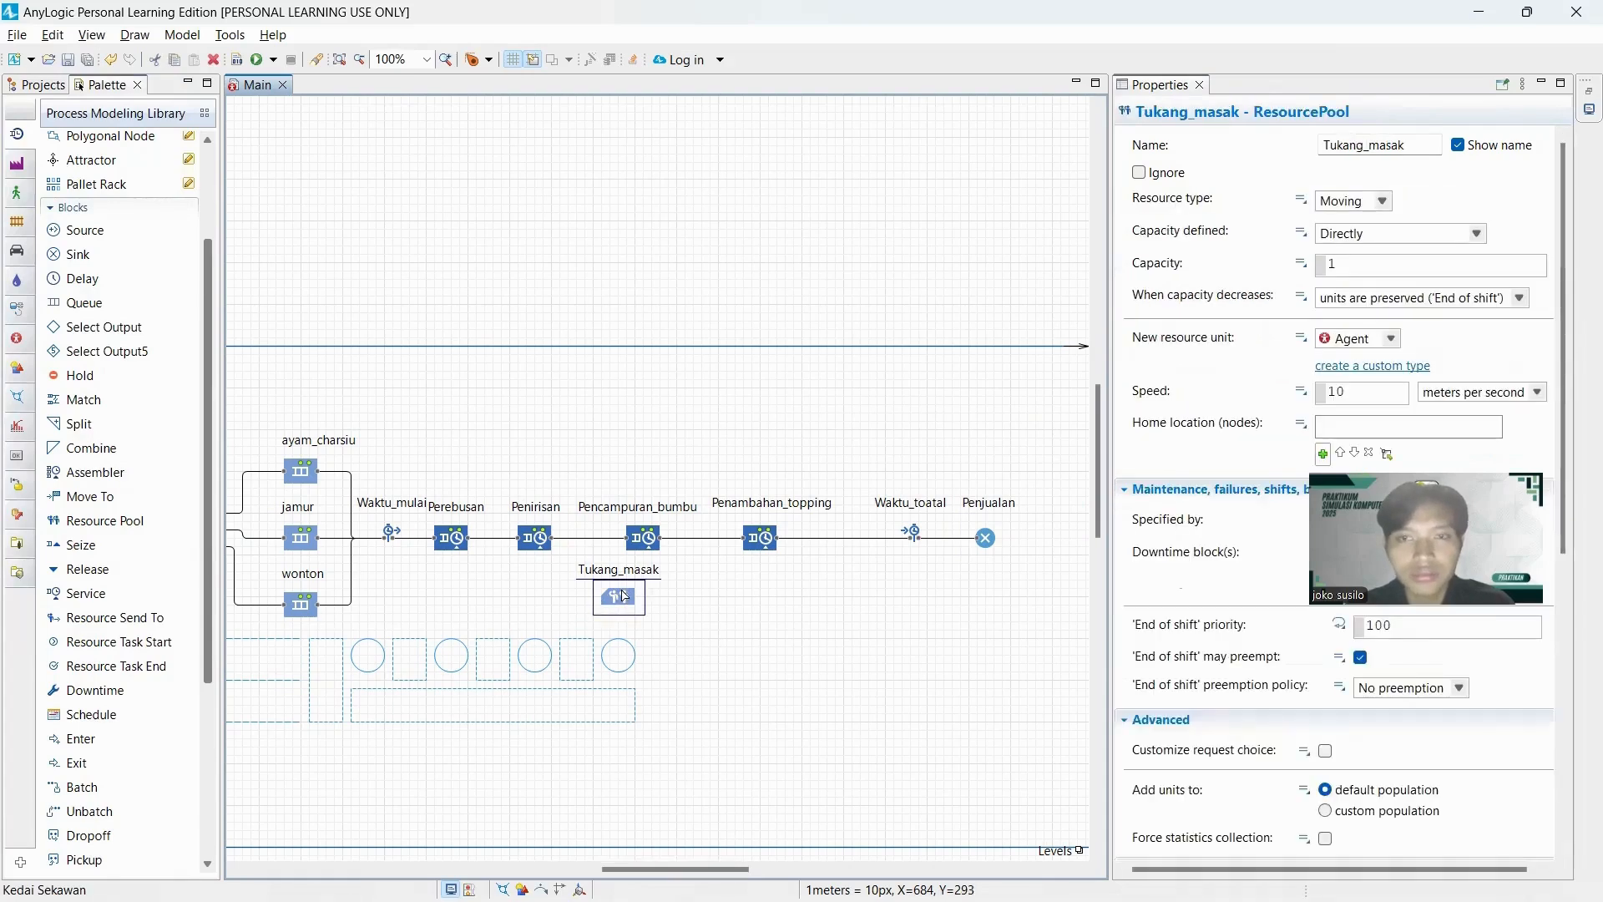
pyautogui.click(1392, 338)
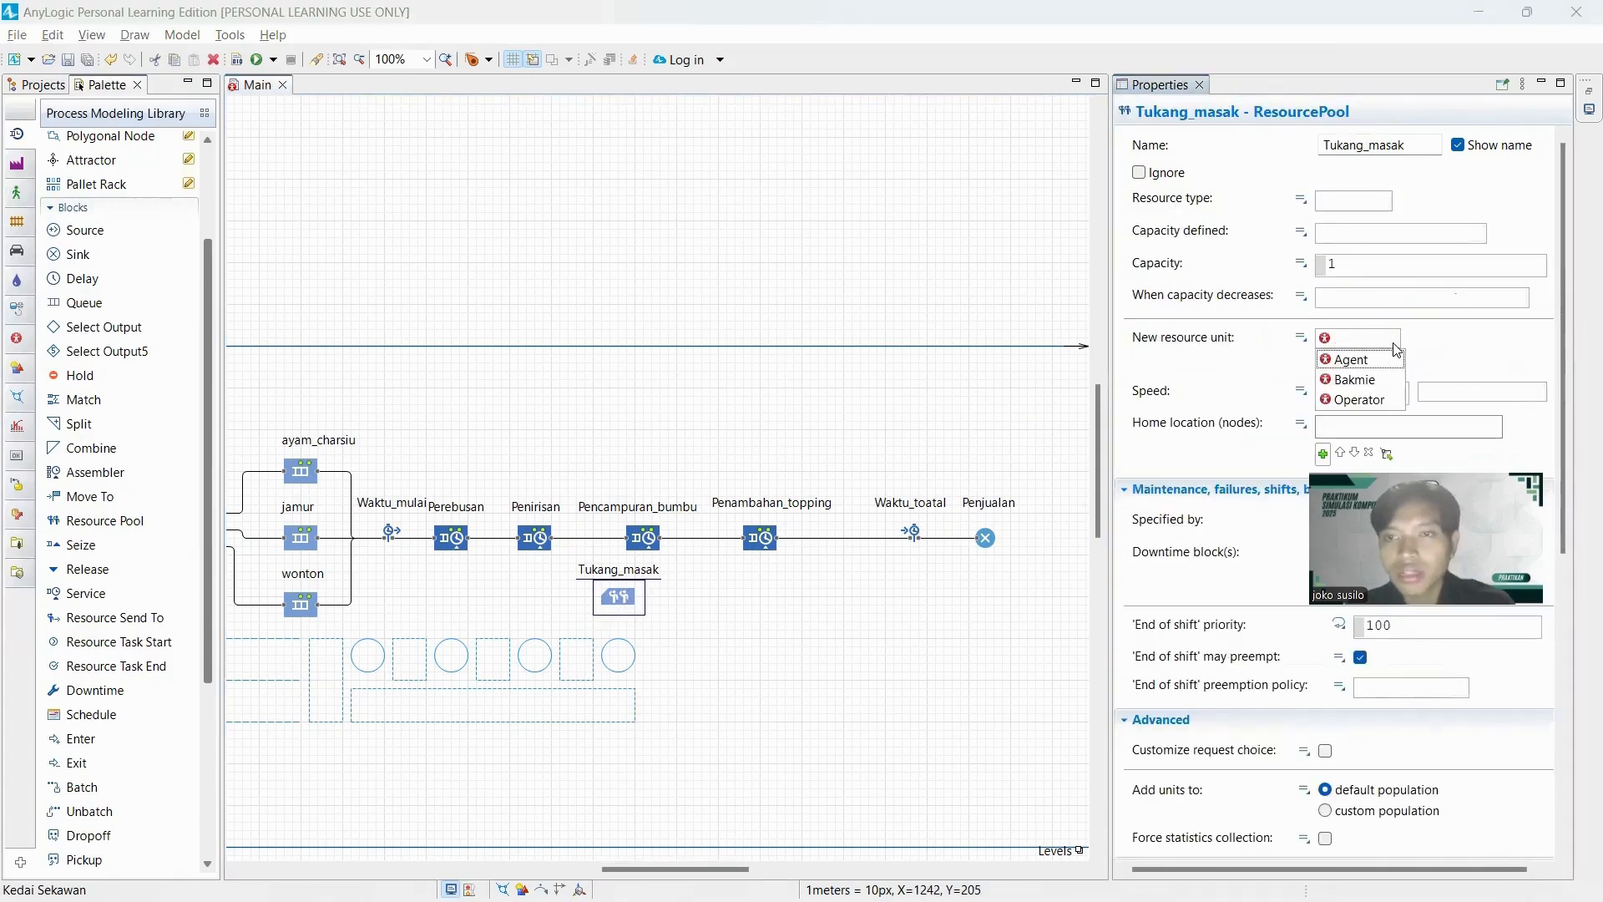
pyautogui.click(1359, 400)
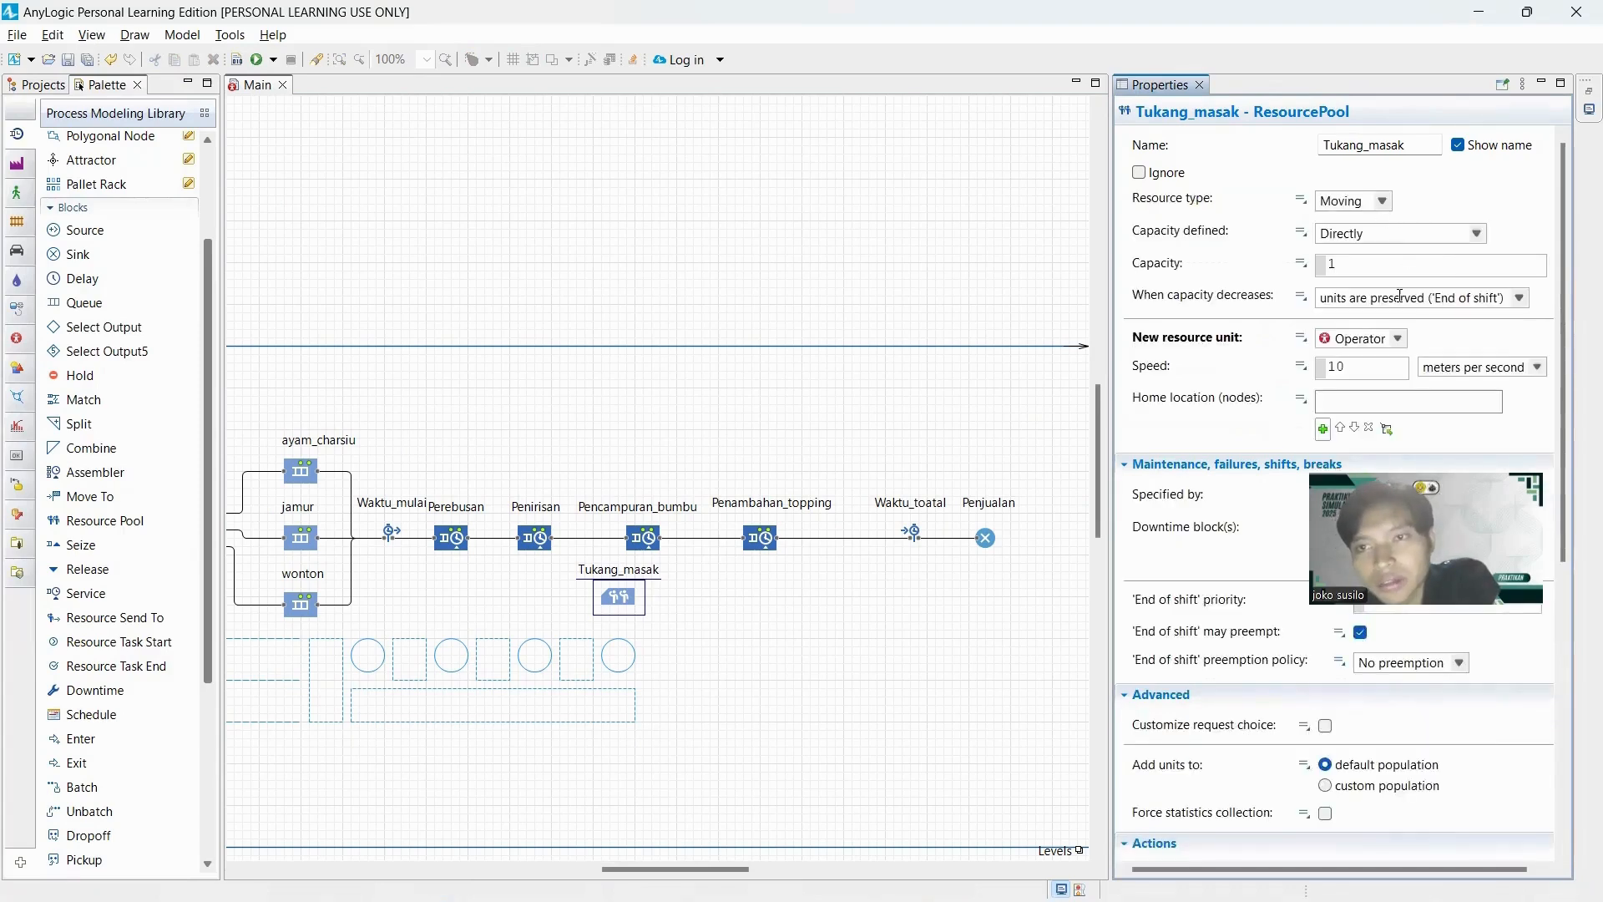
pyautogui.click(1352, 369)
pyautogui.press('BackSpace')
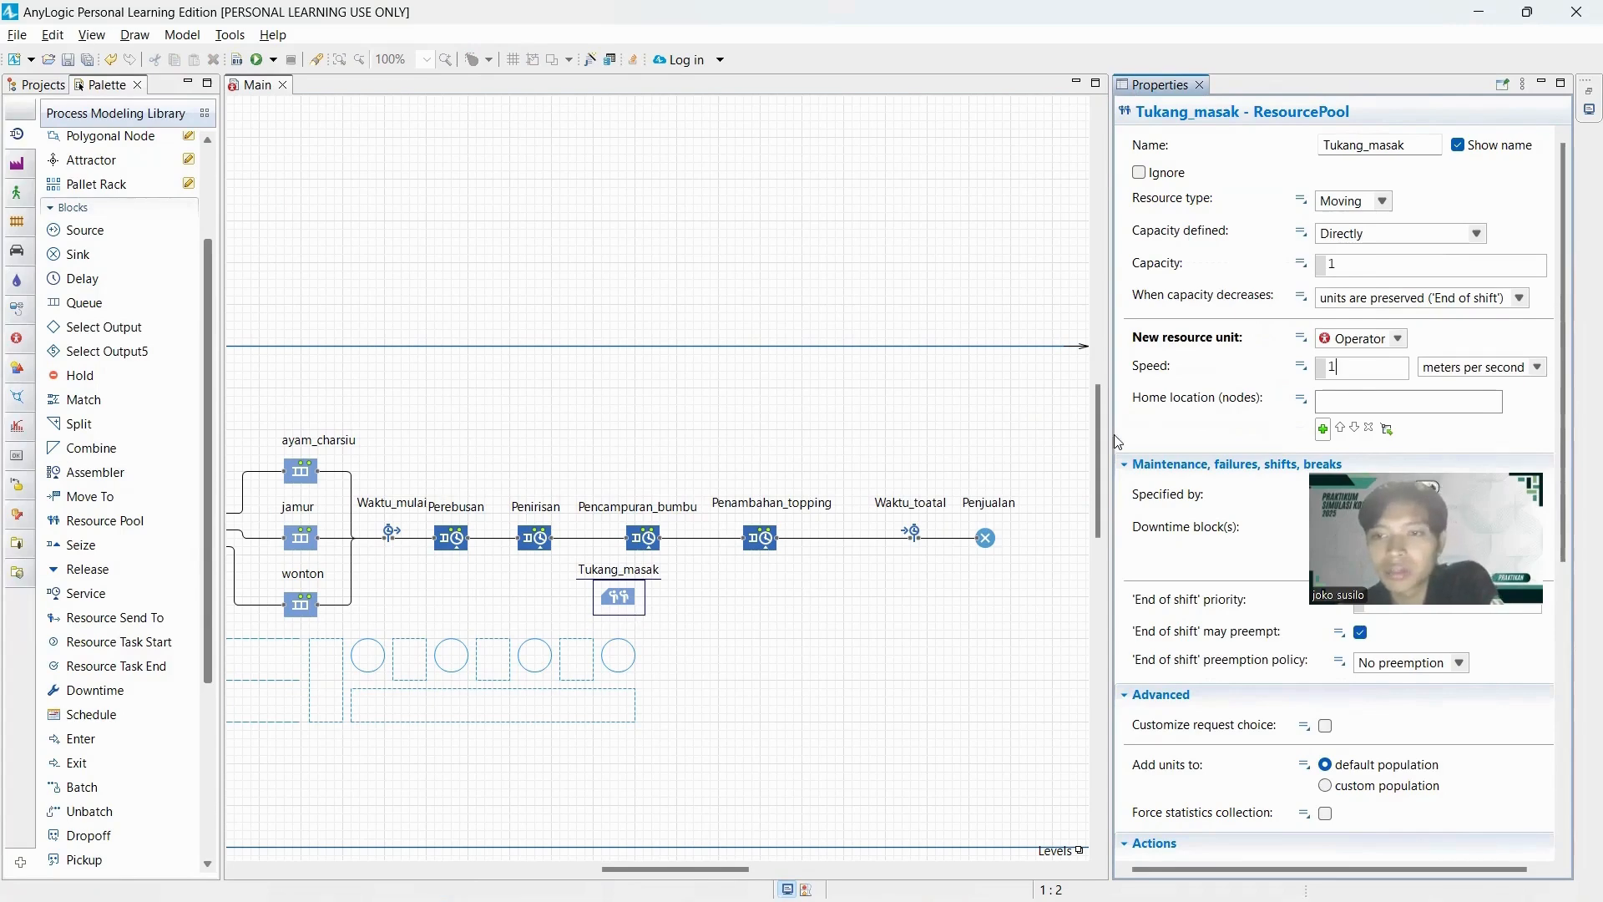
# Add tempat_operator as the home location node of the Tukang_masak resource pool.
pyautogui.scroll(-1, 1374, 354)
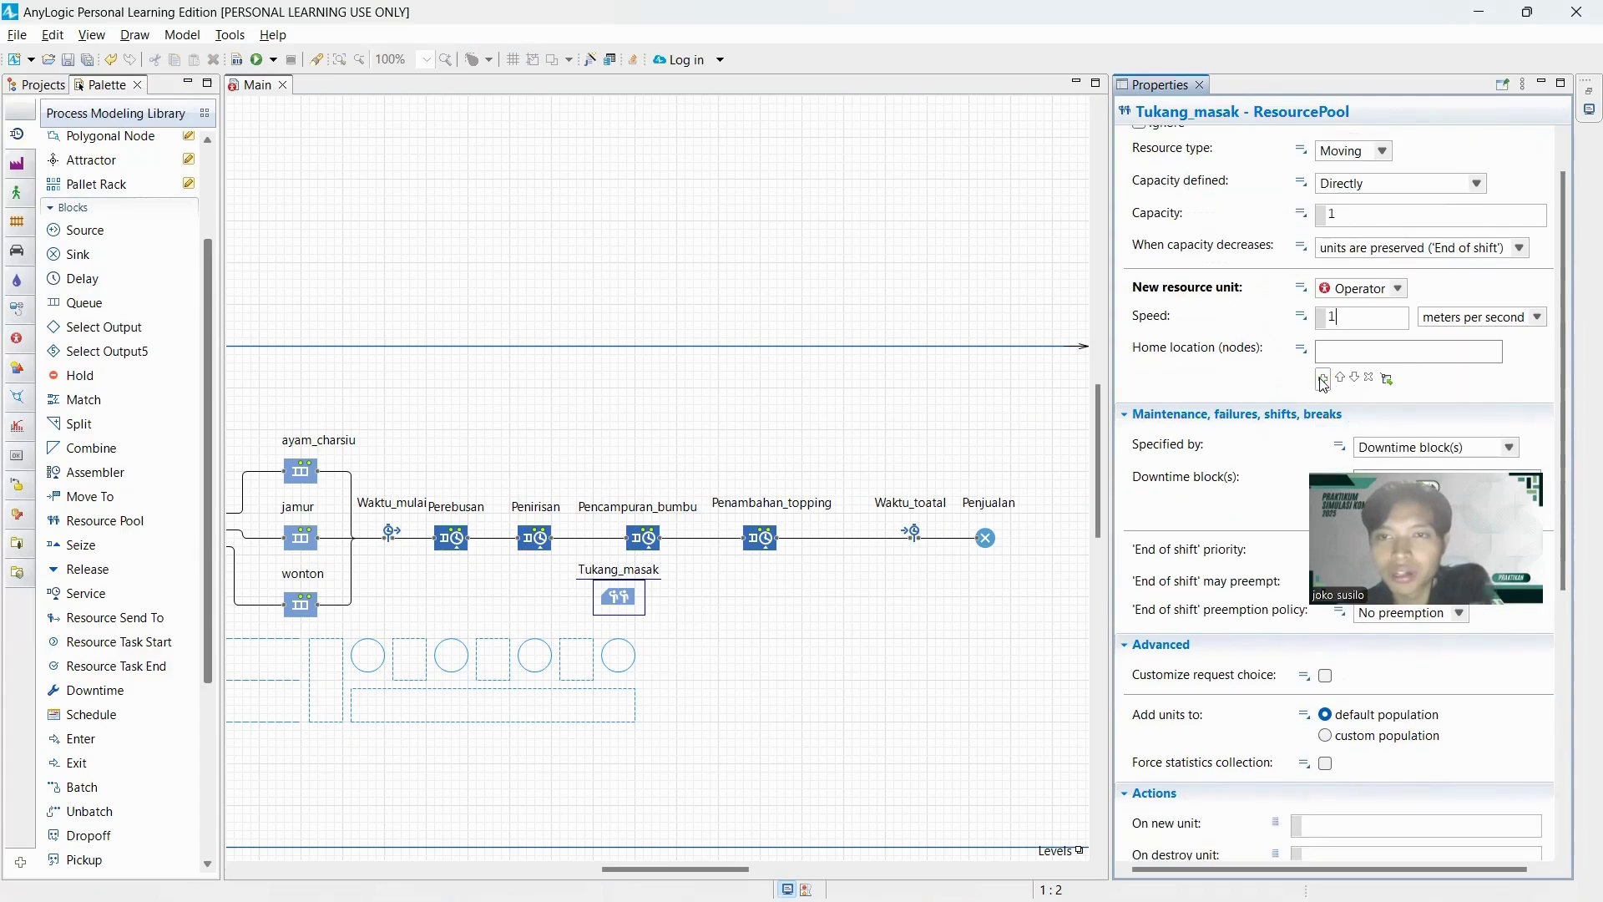
pyautogui.click(1320, 378)
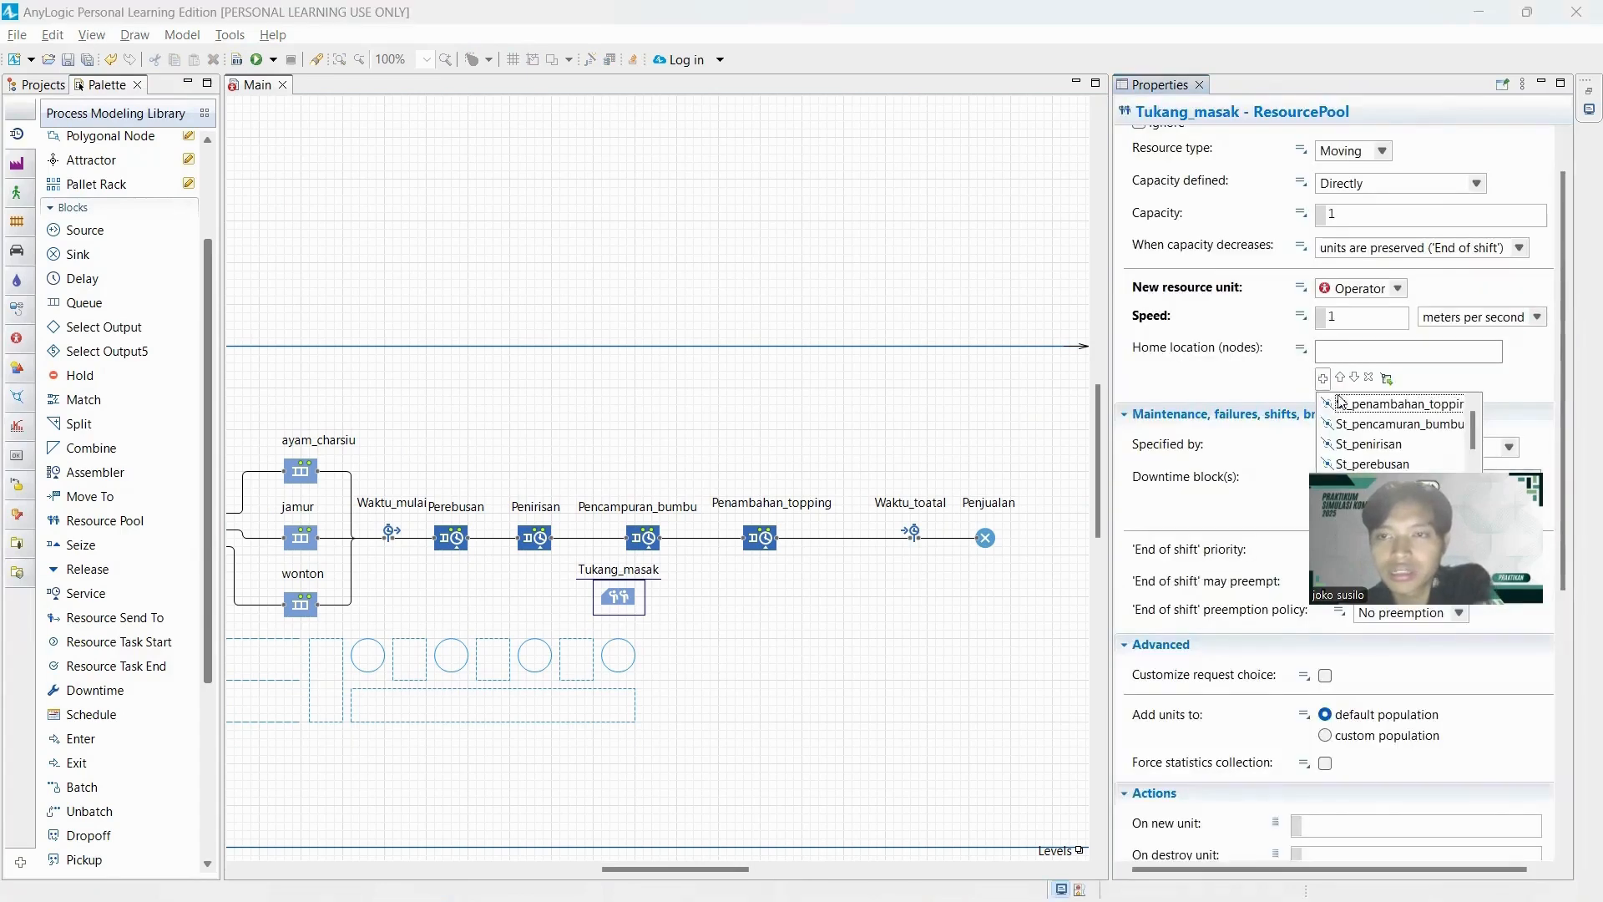
pyautogui.scroll(-2, 1343, 467)
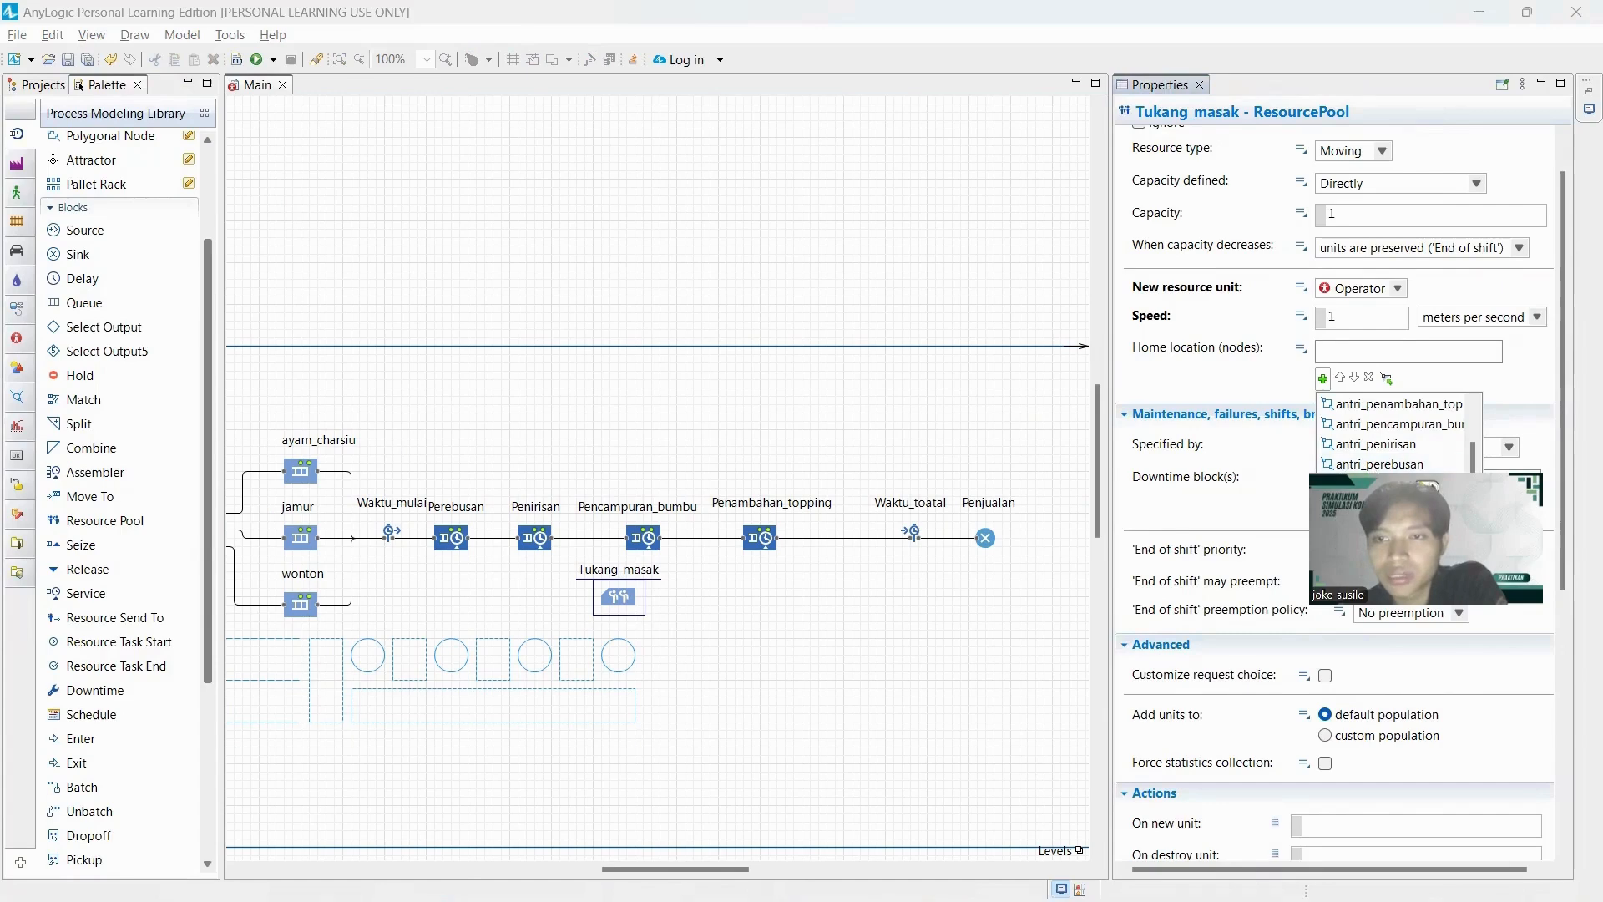
pyautogui.scroll(-1, 1434, 458)
pyautogui.click(1434, 458)
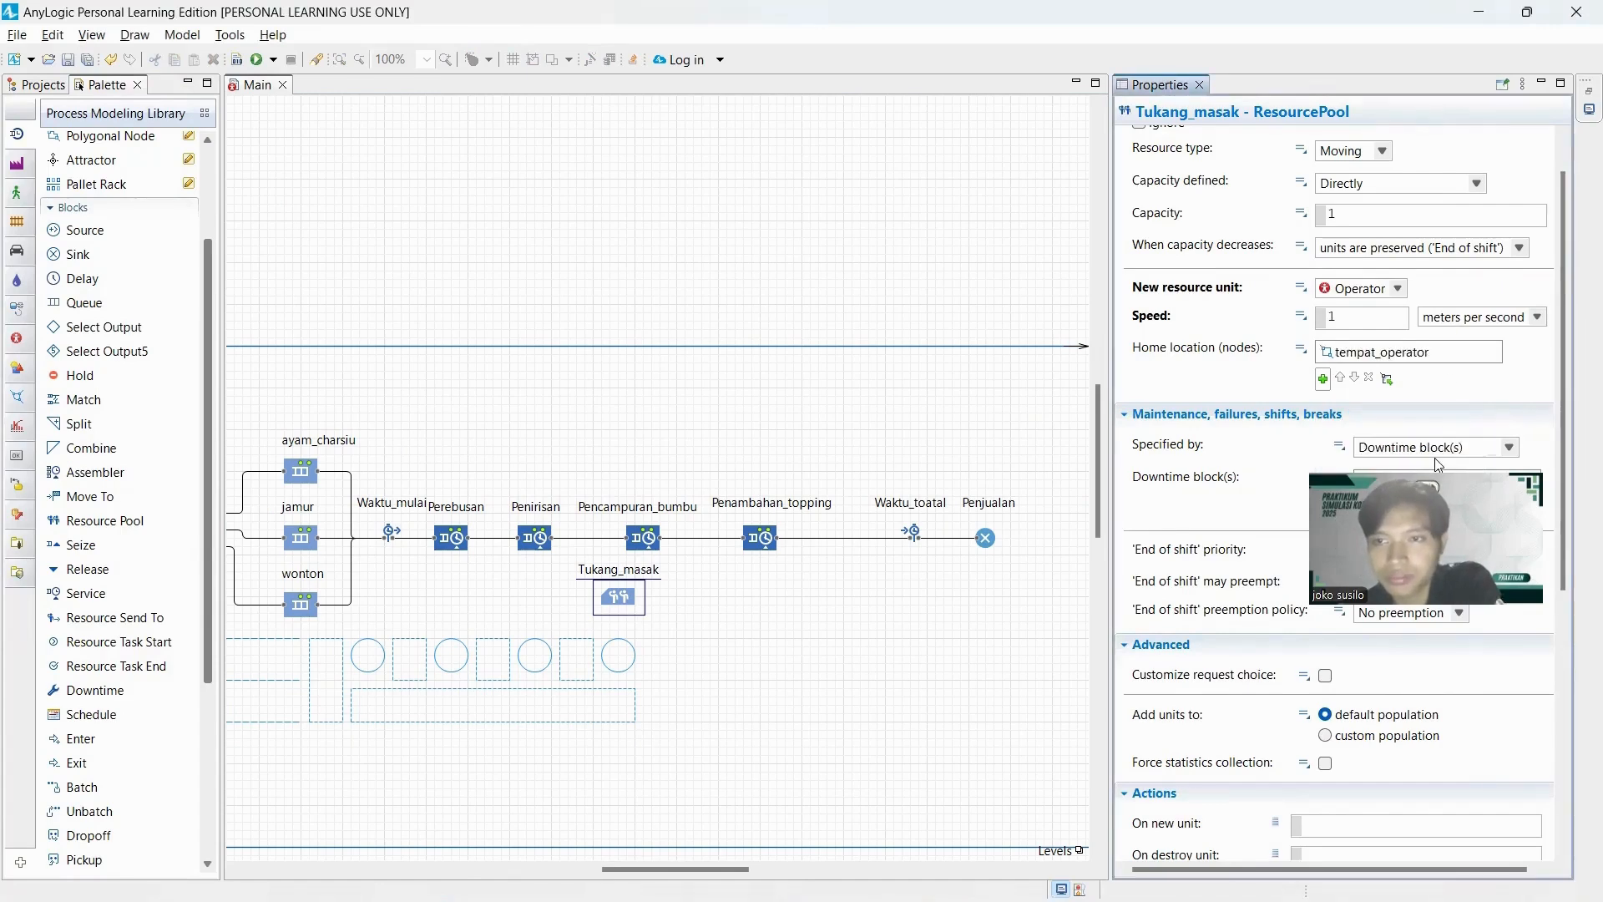
# Specify Tukang_masak's maintenance, failures, shifts and breaks by ResourcePool properties and review its remaining settings.
pyautogui.doubleClick(1516, 456)
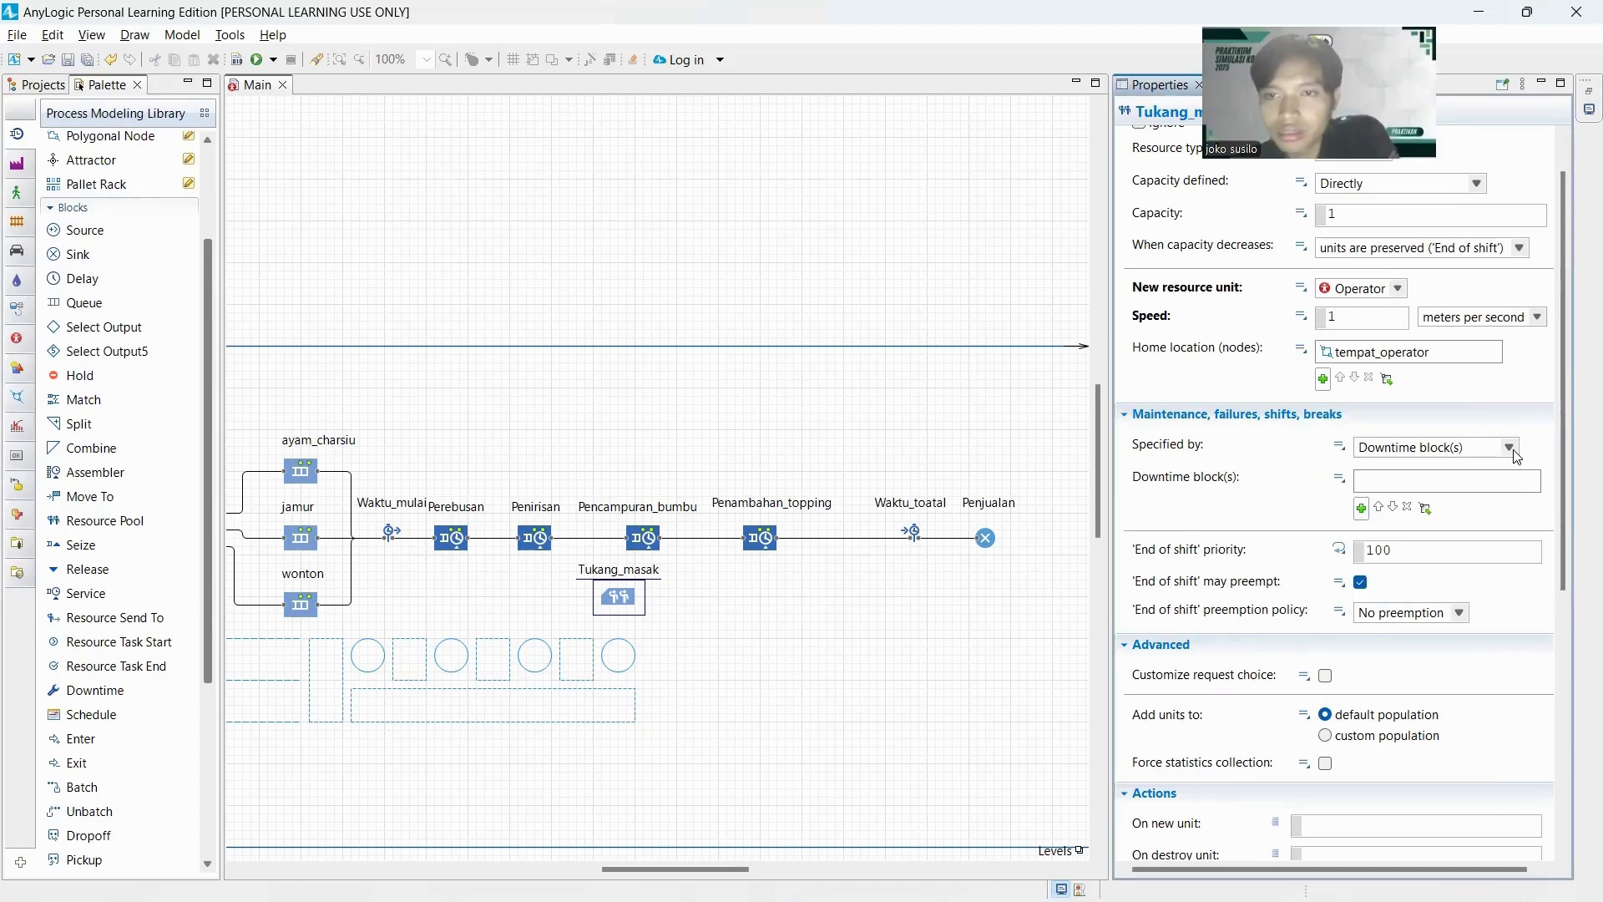
pyautogui.click(1509, 448)
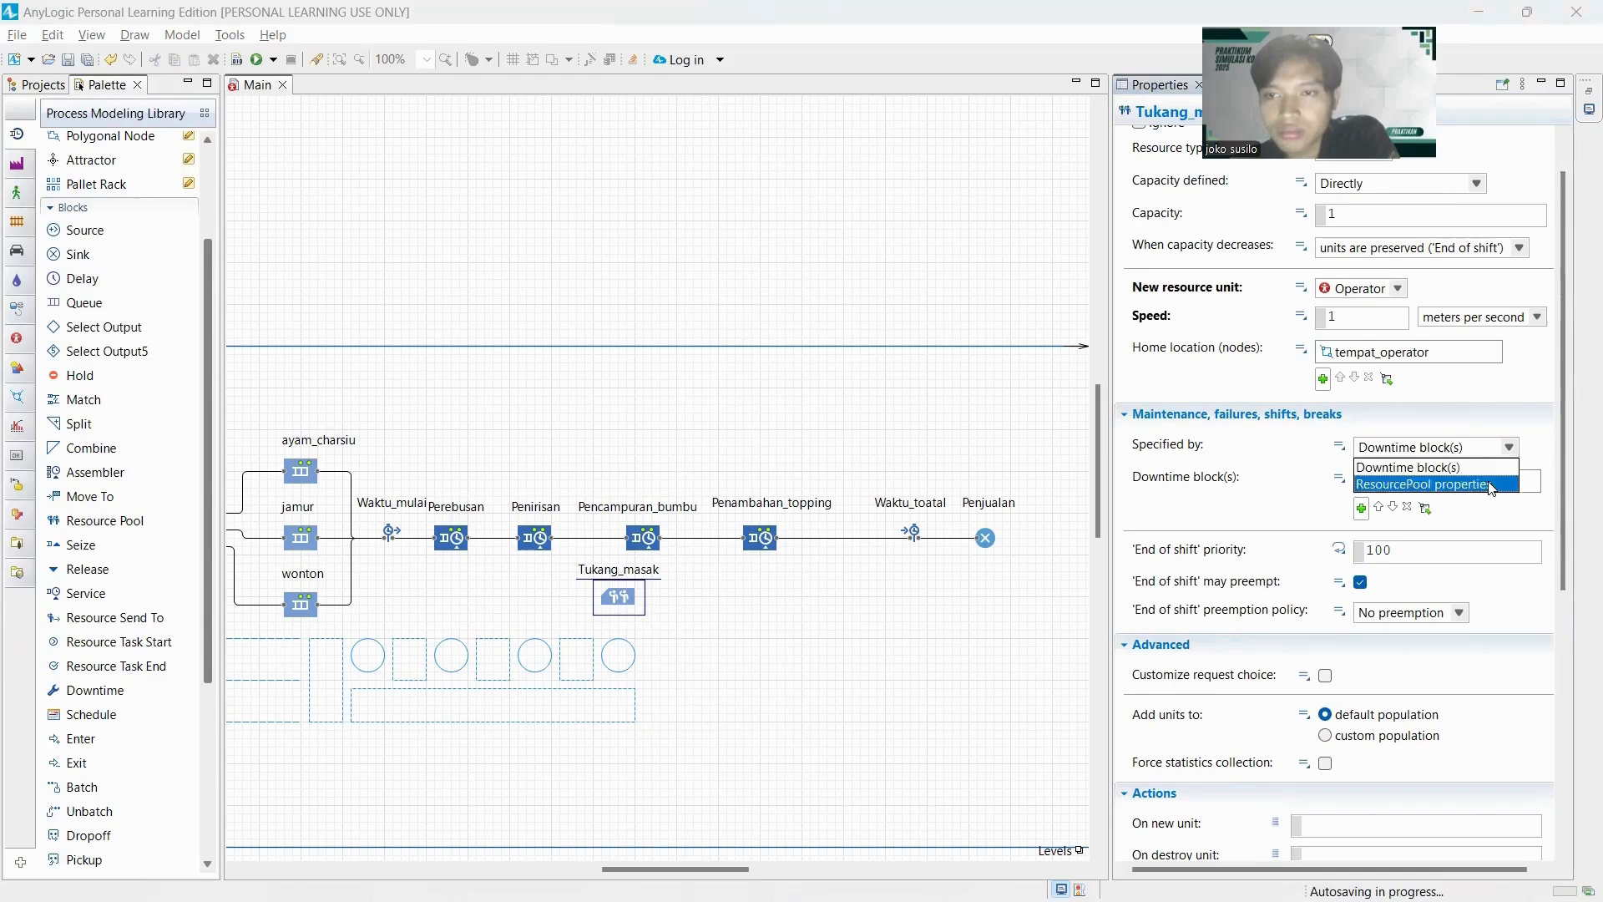
pyautogui.click(1422, 461)
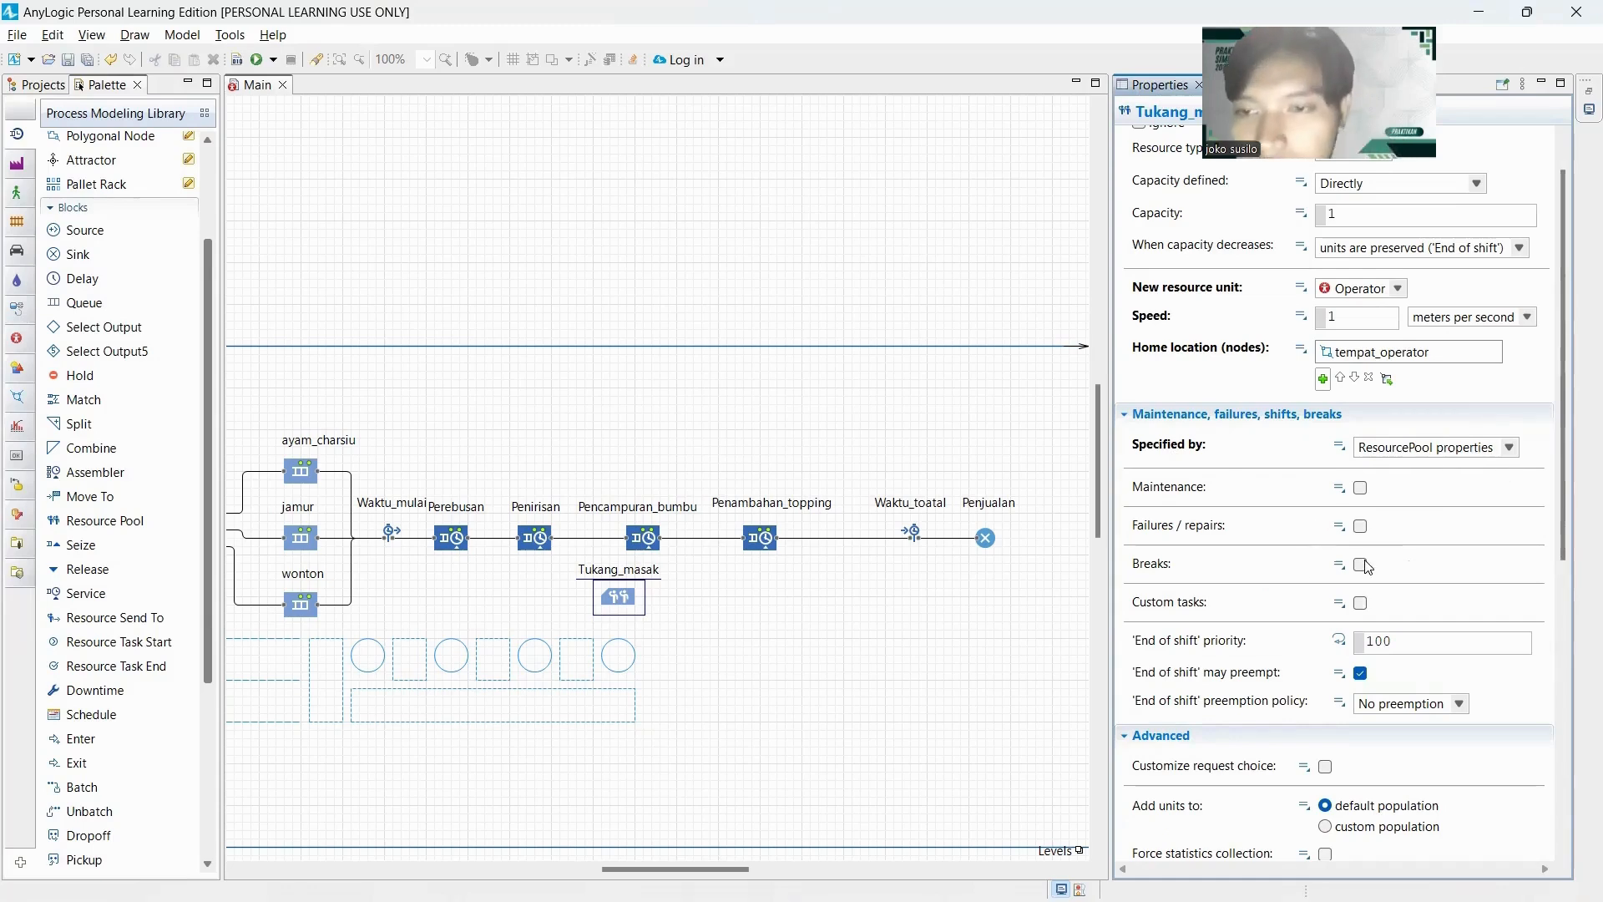
pyautogui.scroll(-5, 1362, 535)
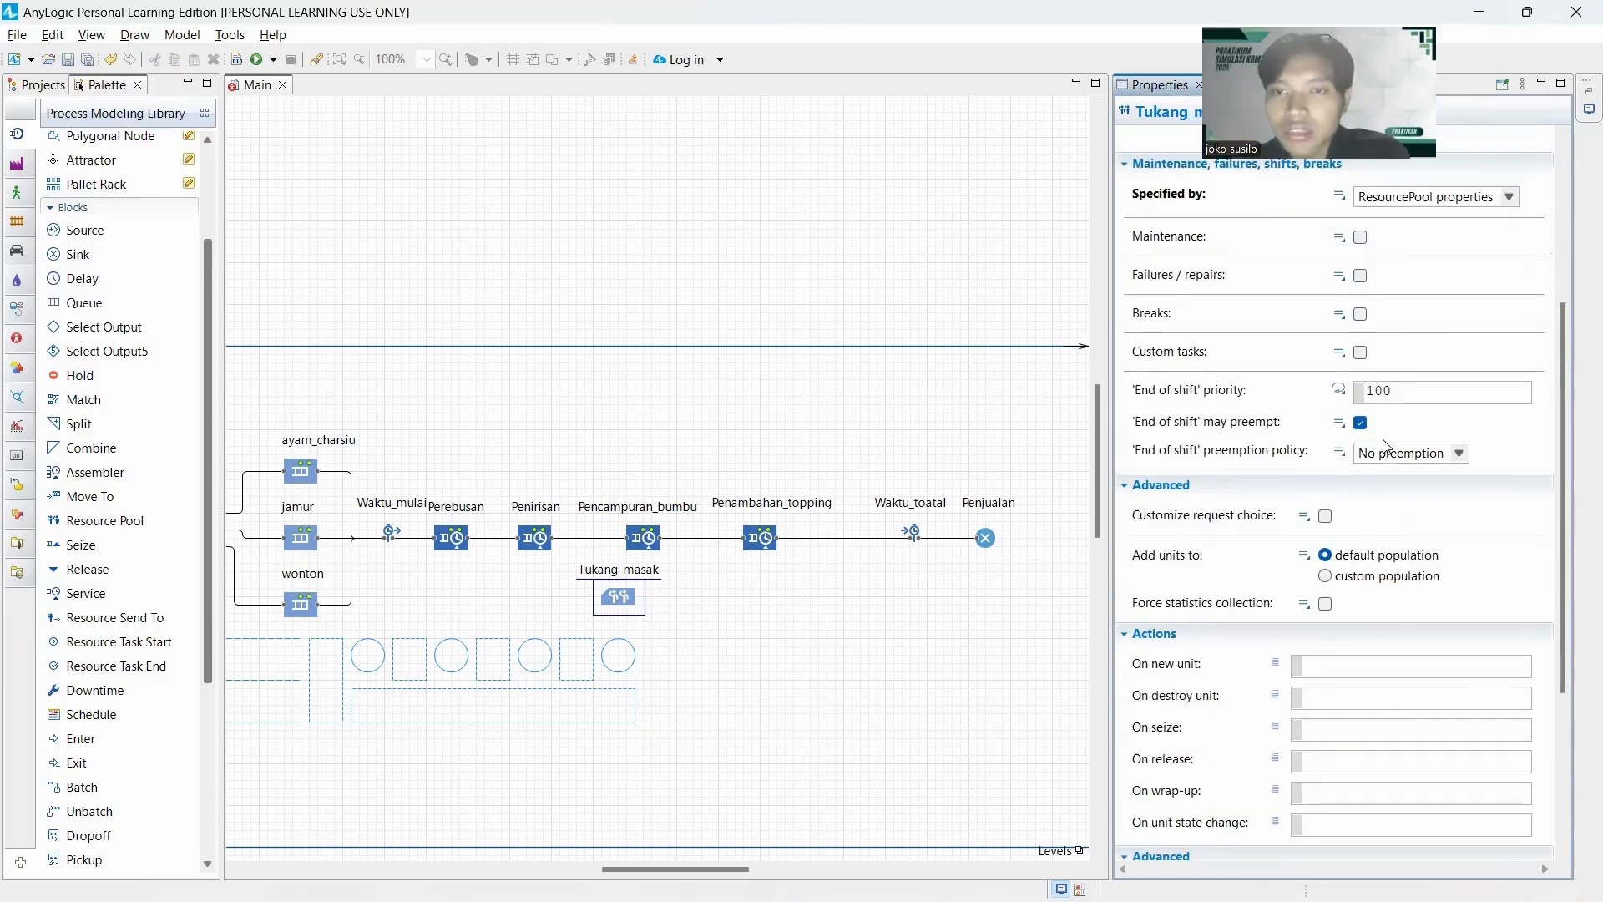
pyautogui.scroll(3, 1409, 448)
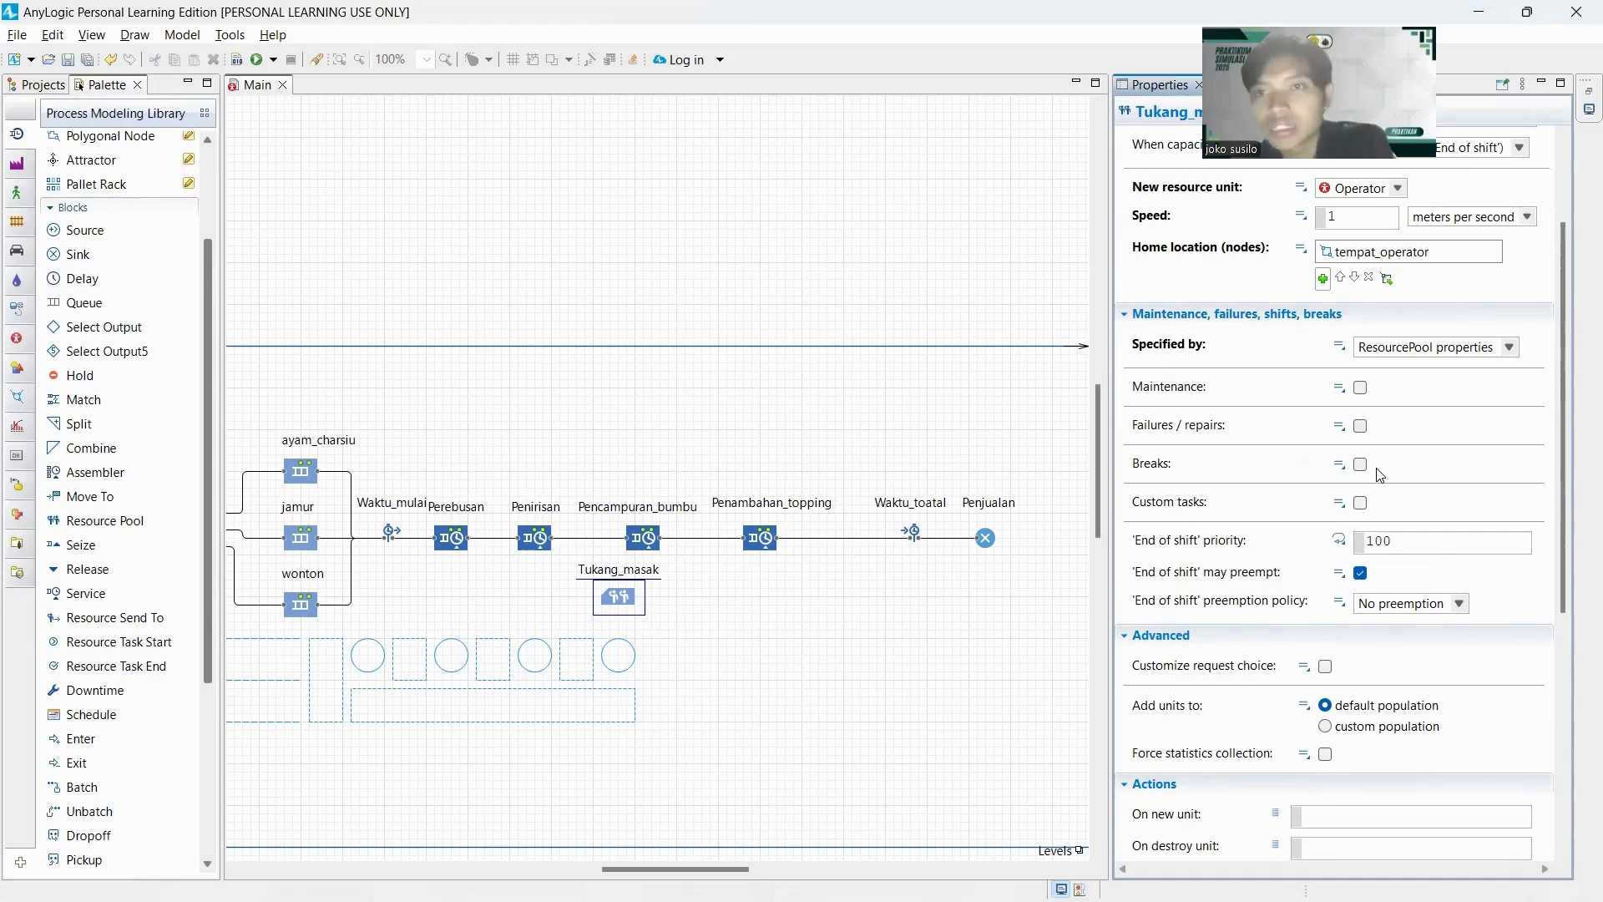
pyautogui.scroll(-3, 1393, 477)
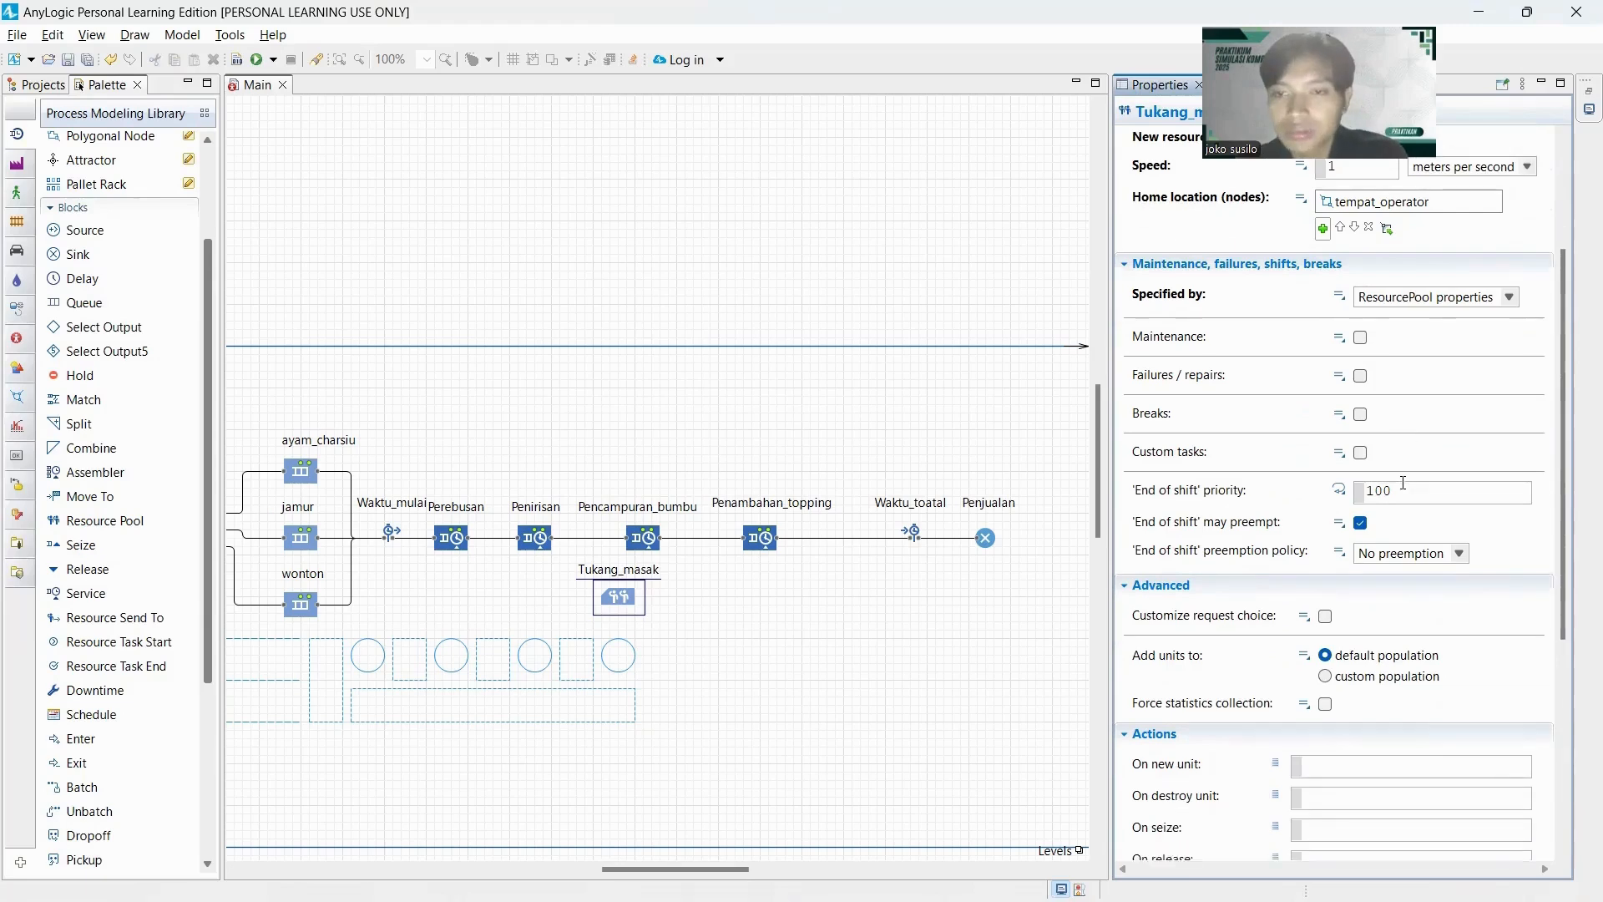
pyautogui.scroll(-6, 1411, 421)
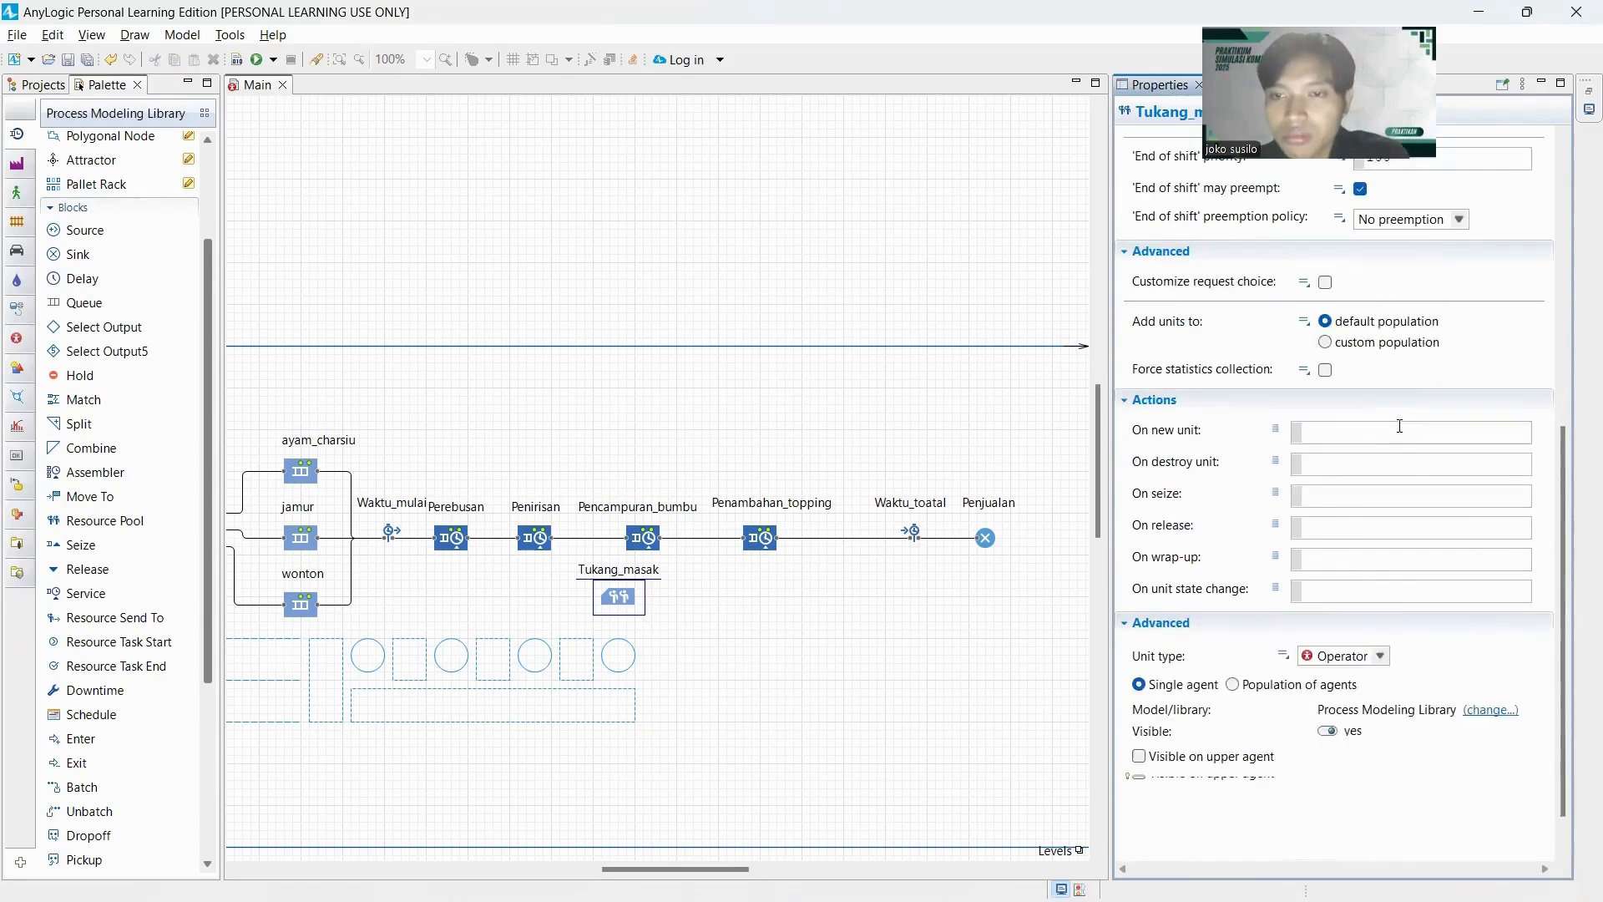
pyautogui.scroll(12, 1363, 457)
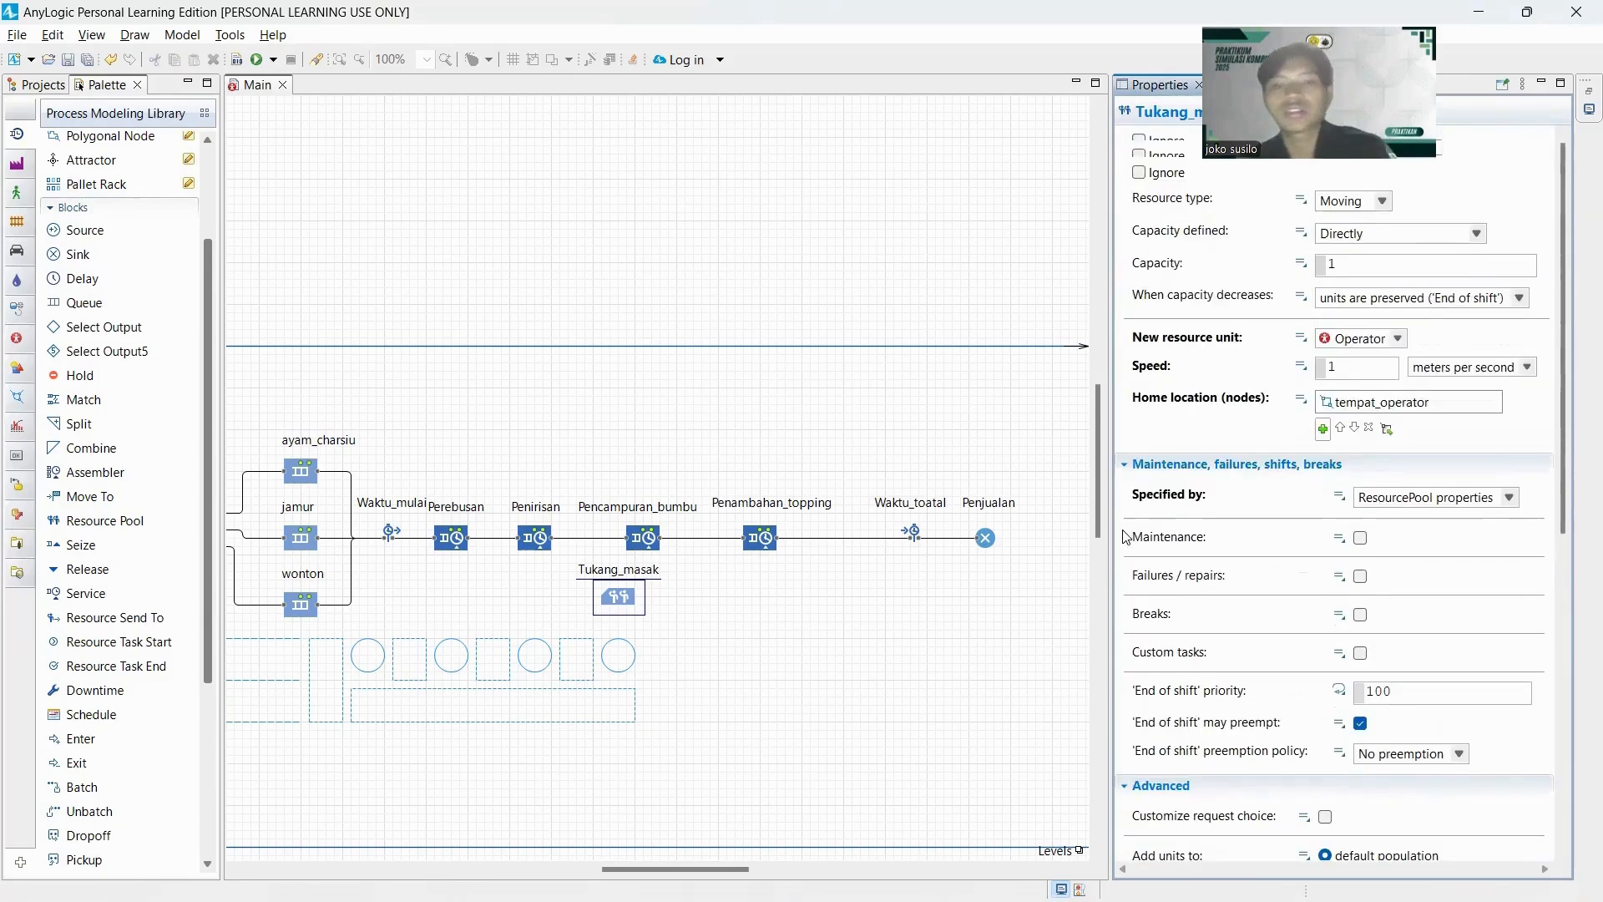
# Extend the lower edge of the Main frame downward to make room beneath the station layout.
pyautogui.hscroll(-5, 891, 719)
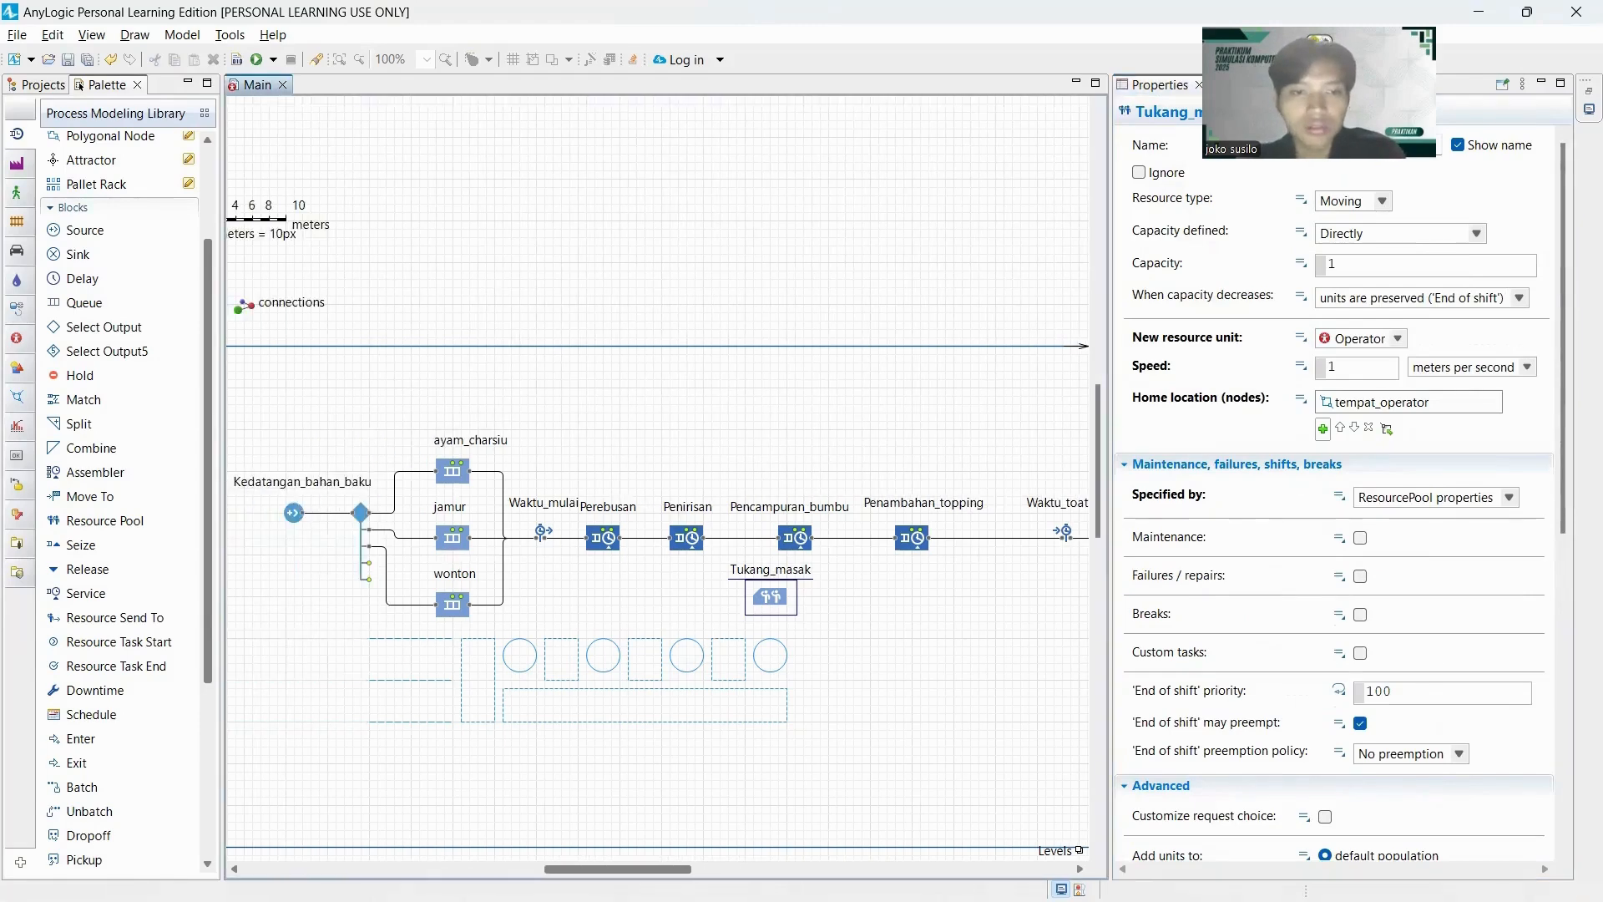
pyautogui.scroll(-2, 890, 719)
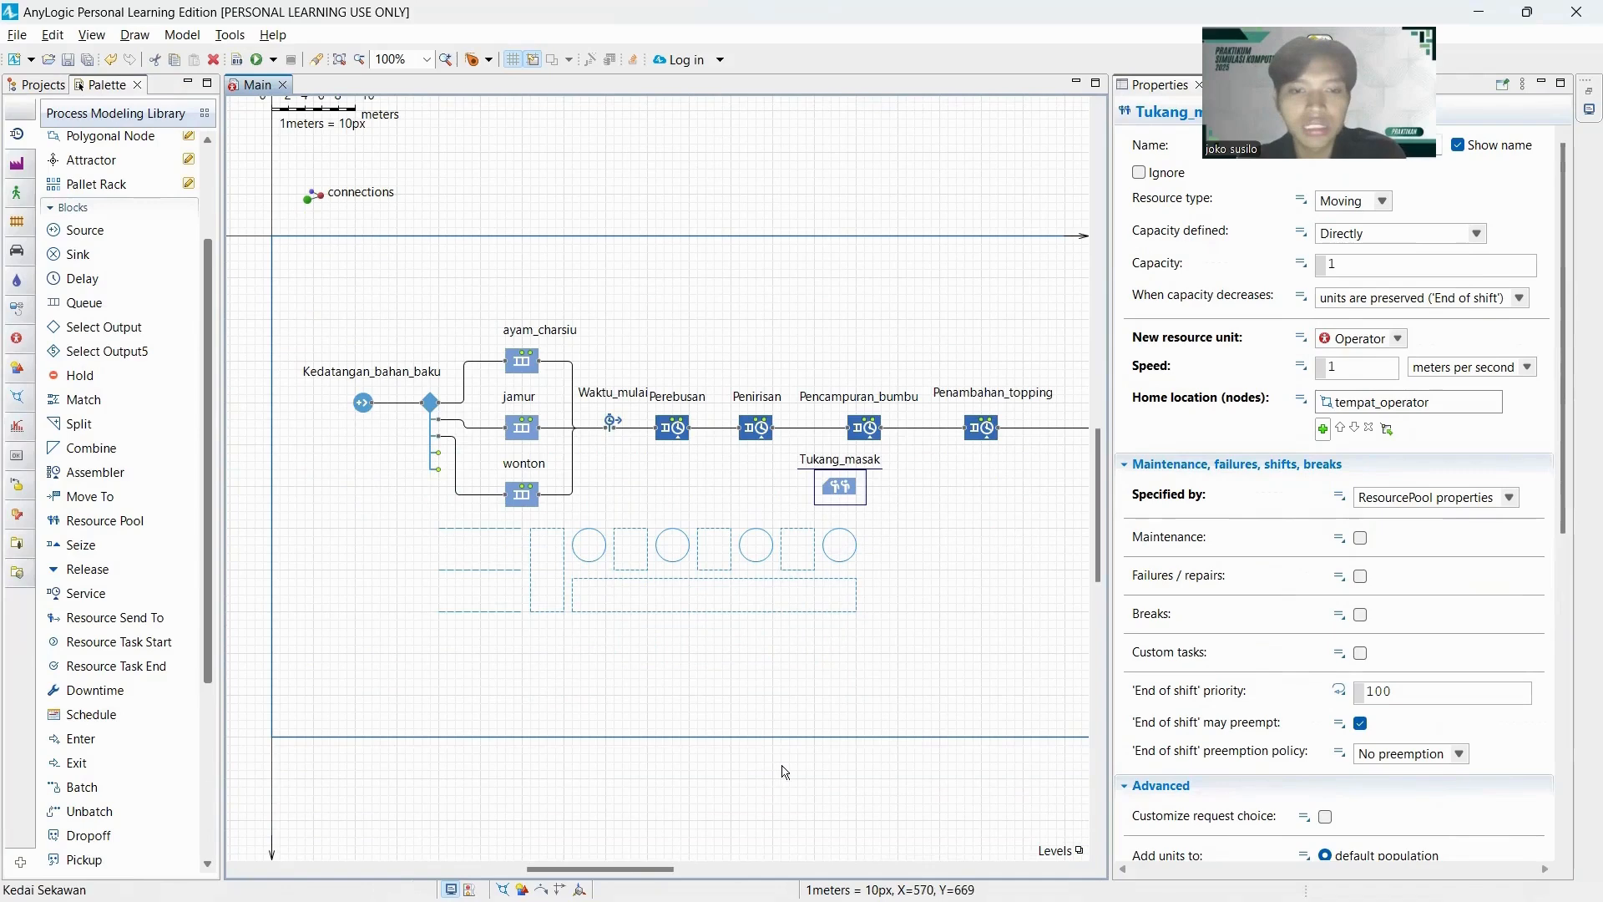
pyautogui.moveTo(660, 871); pyautogui.dragTo(873, 870)
pyautogui.moveTo(785, 738); pyautogui.dragTo(618, 862)
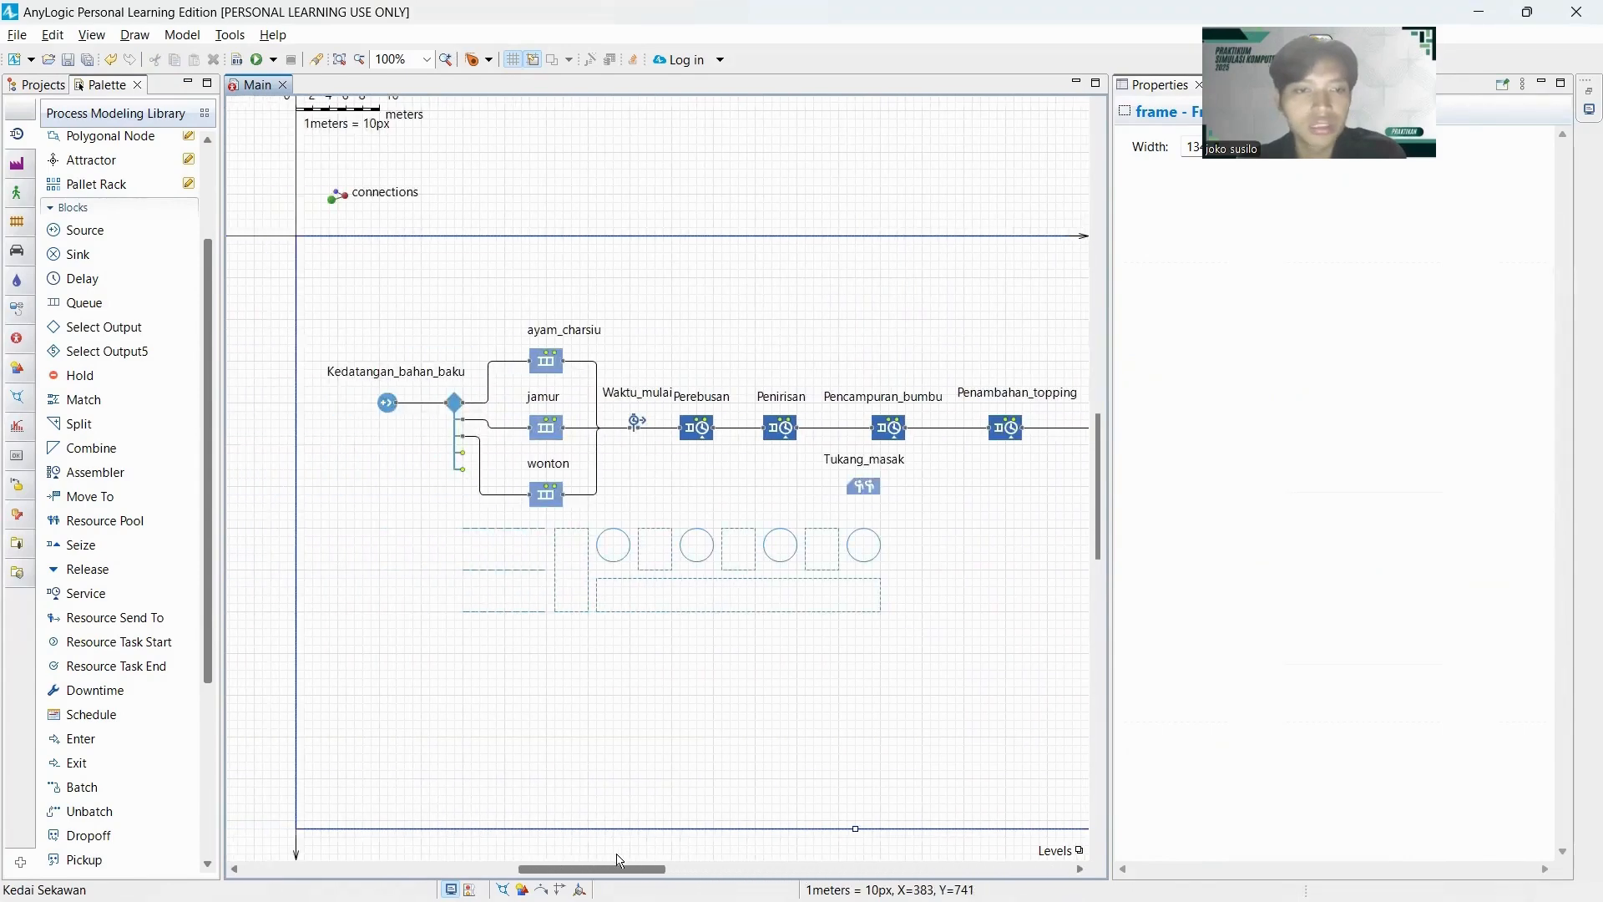
# Place a 3D Window from the Presentation palette inside the frame, directly below the station layout.
pyautogui.click(14, 370)
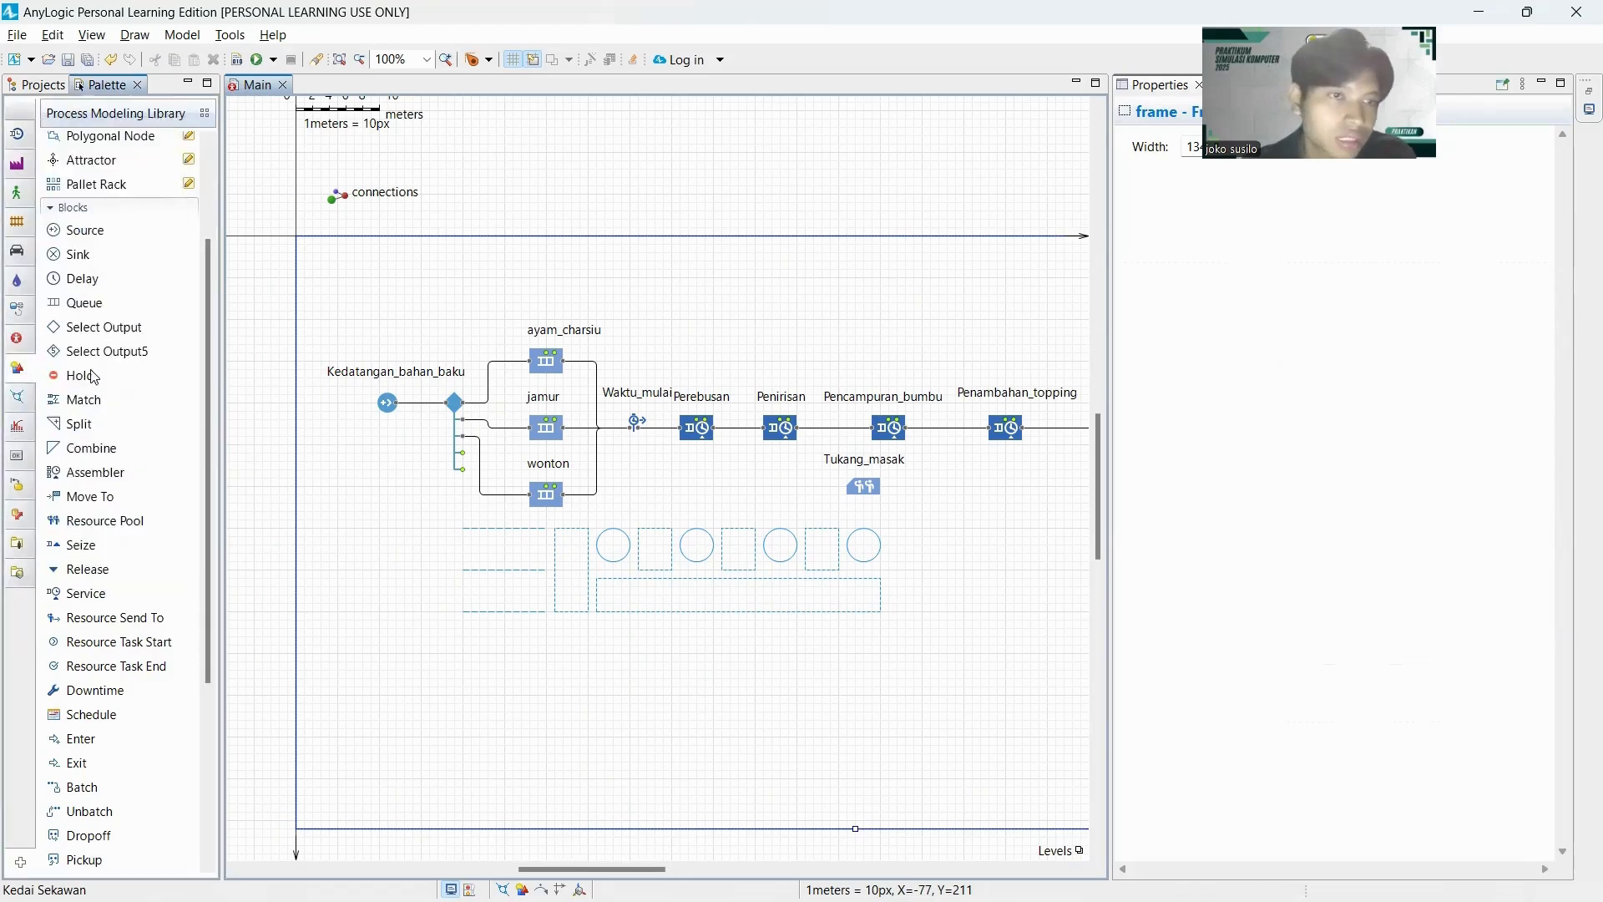
pyautogui.click(98, 480)
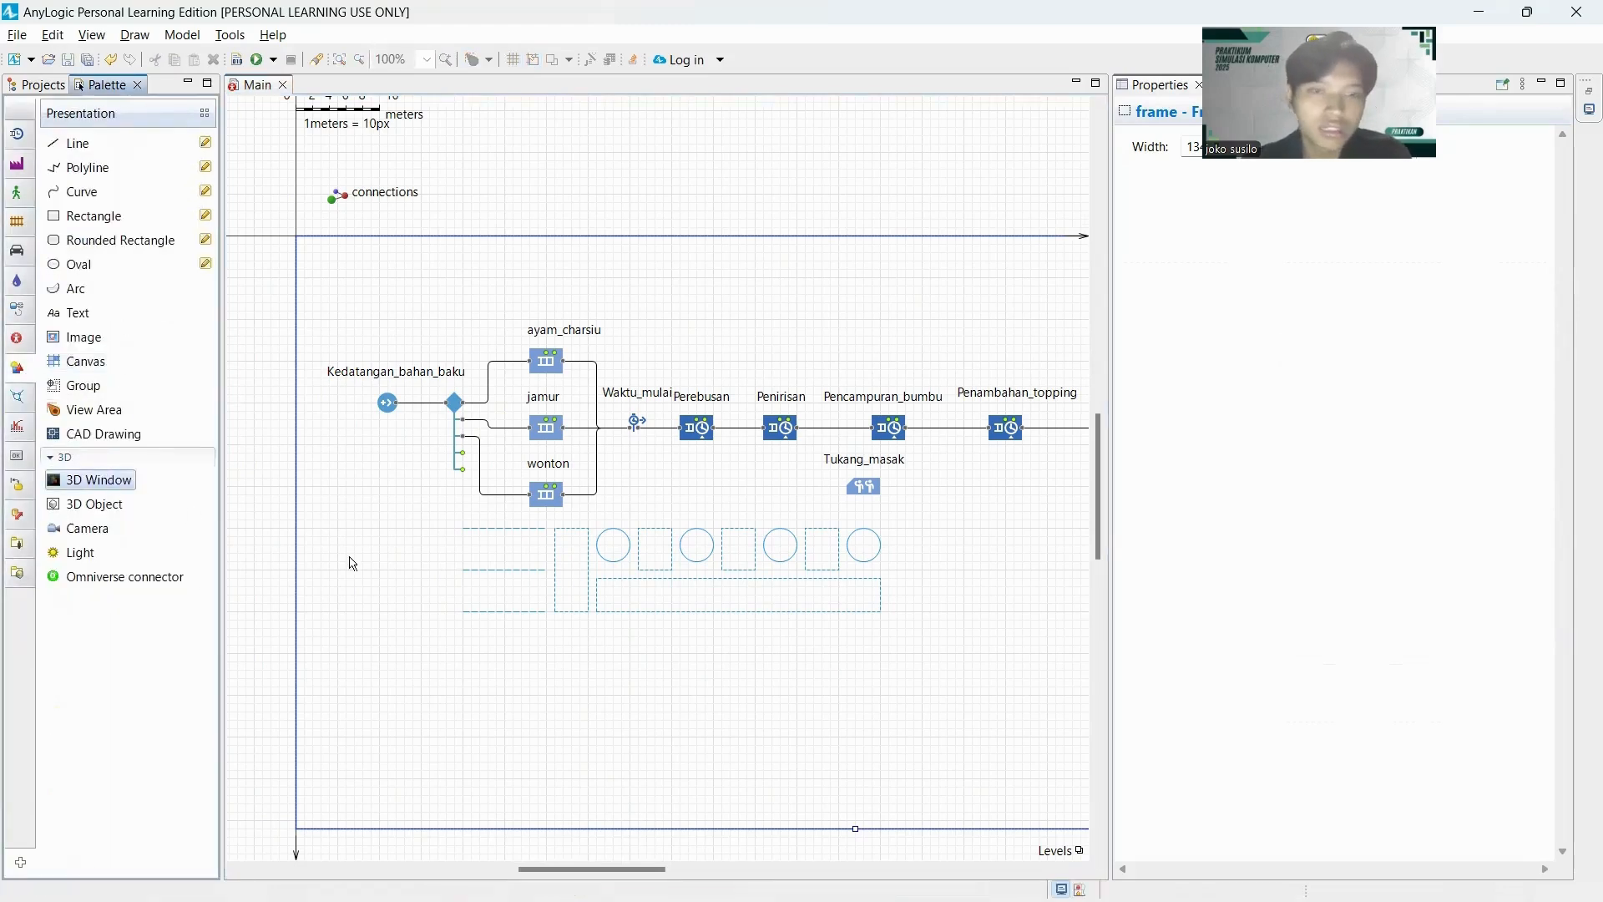
pyautogui.moveTo(100, 480); pyautogui.dragTo(468, 632)
# Enlarge the Main frame further downward from its lower-right corner so it encloses the whole 3D window.
pyautogui.scroll(-1, 684, 742)
pyautogui.moveTo(626, 869); pyautogui.dragTo(767, 846)
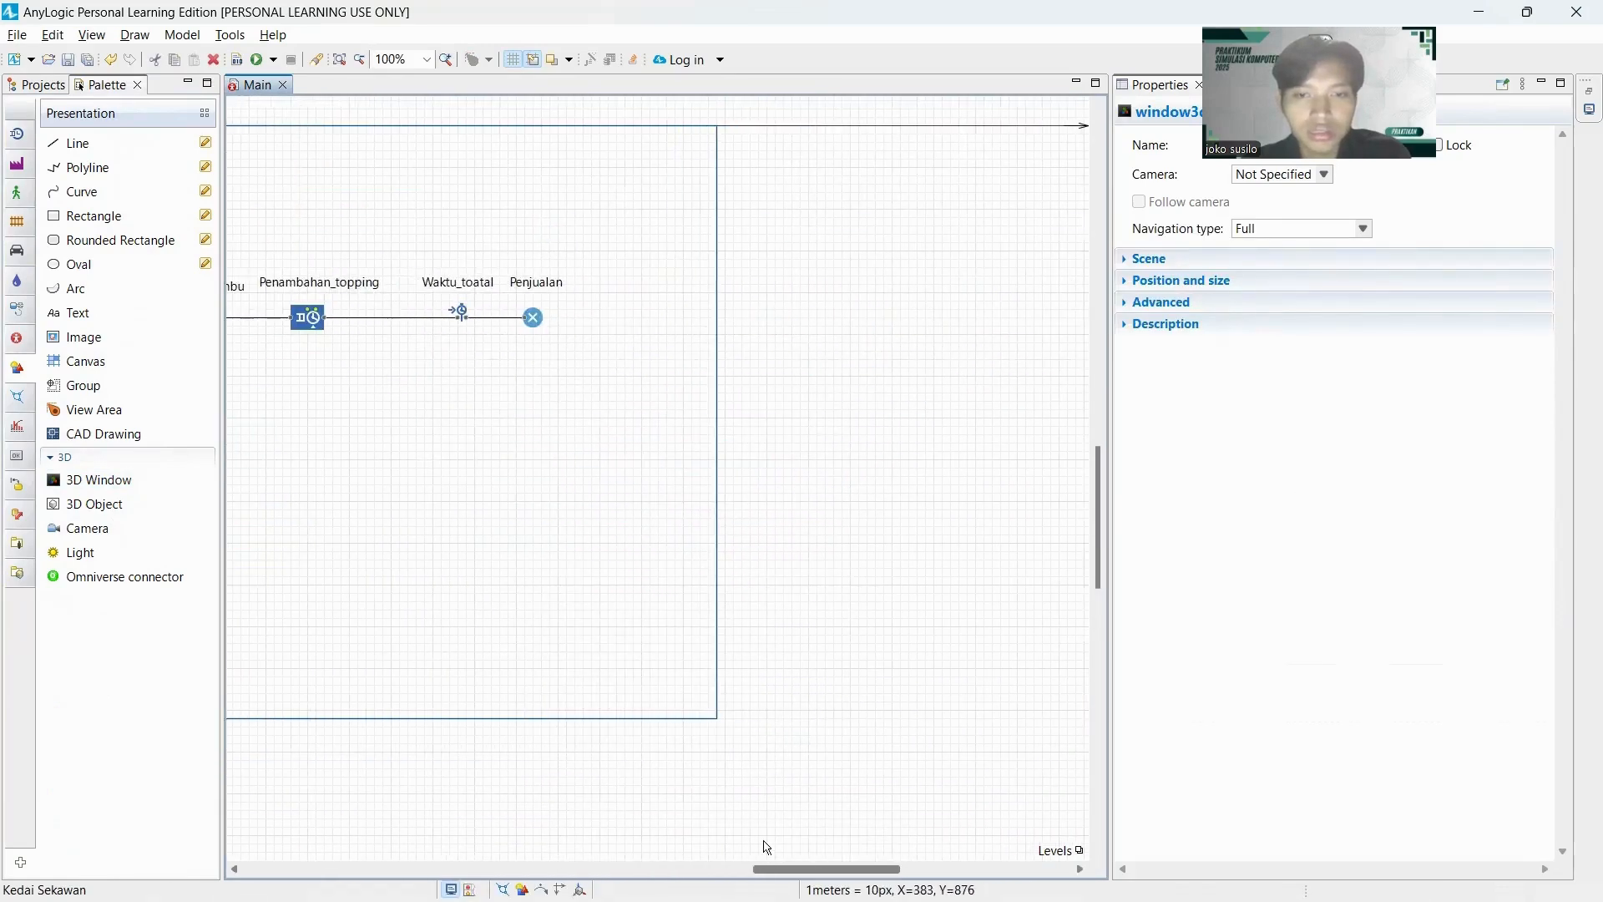
pyautogui.click(725, 717)
pyautogui.moveTo(725, 717); pyautogui.dragTo(599, 870)
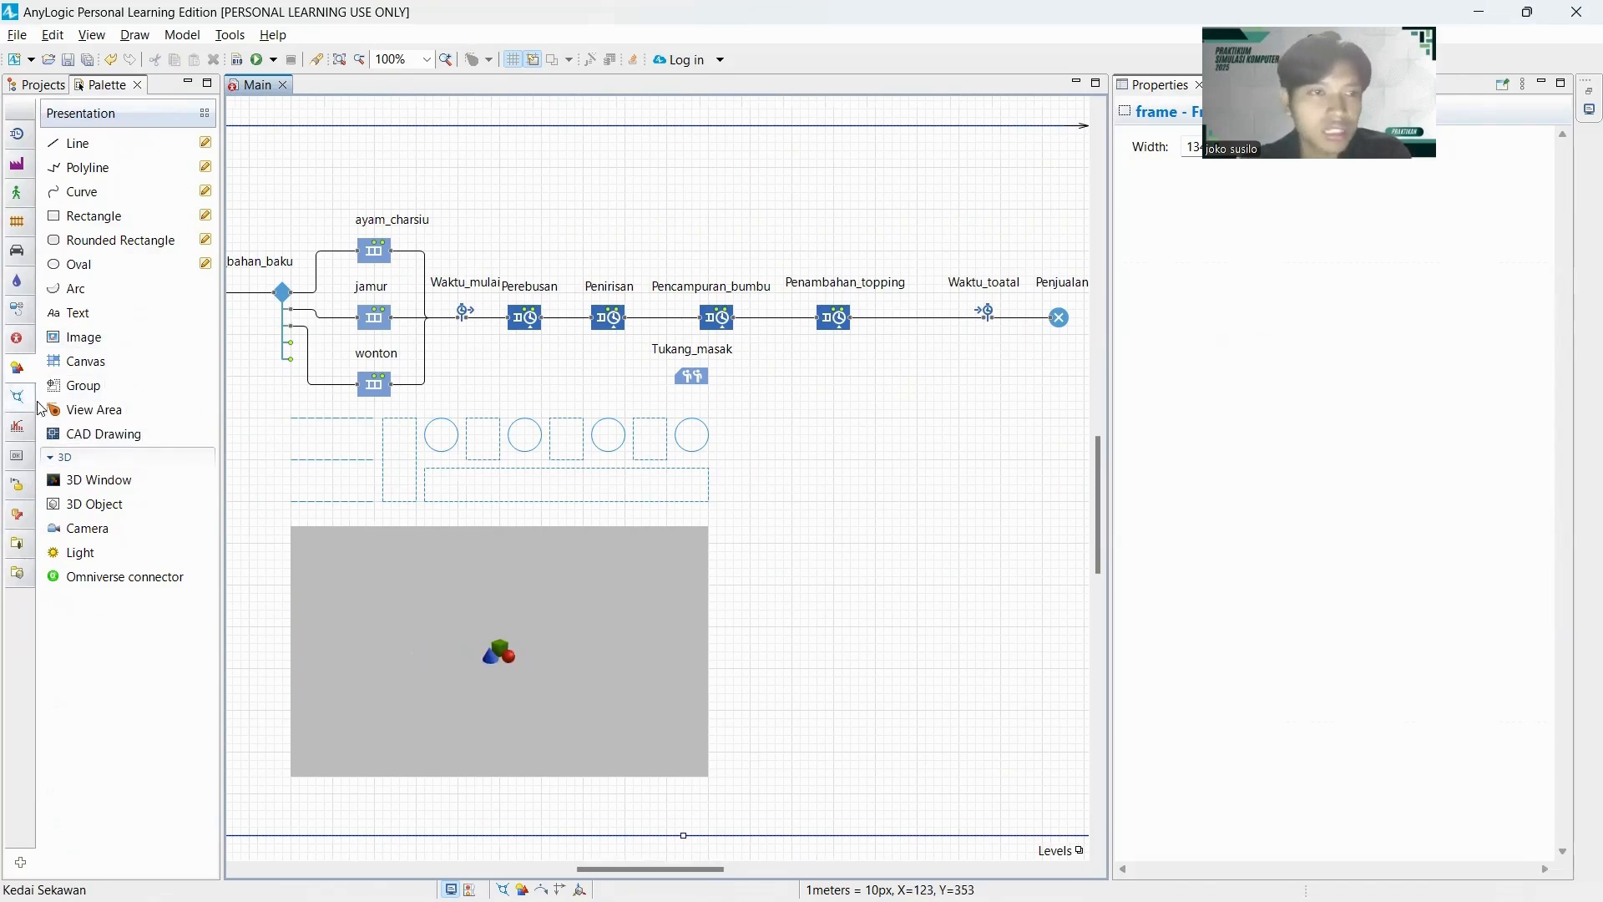
# Place a Histogram chart from the Analysis palette beside the 3D window and name it Waktu_Total.
pyautogui.moveTo(34, 376)
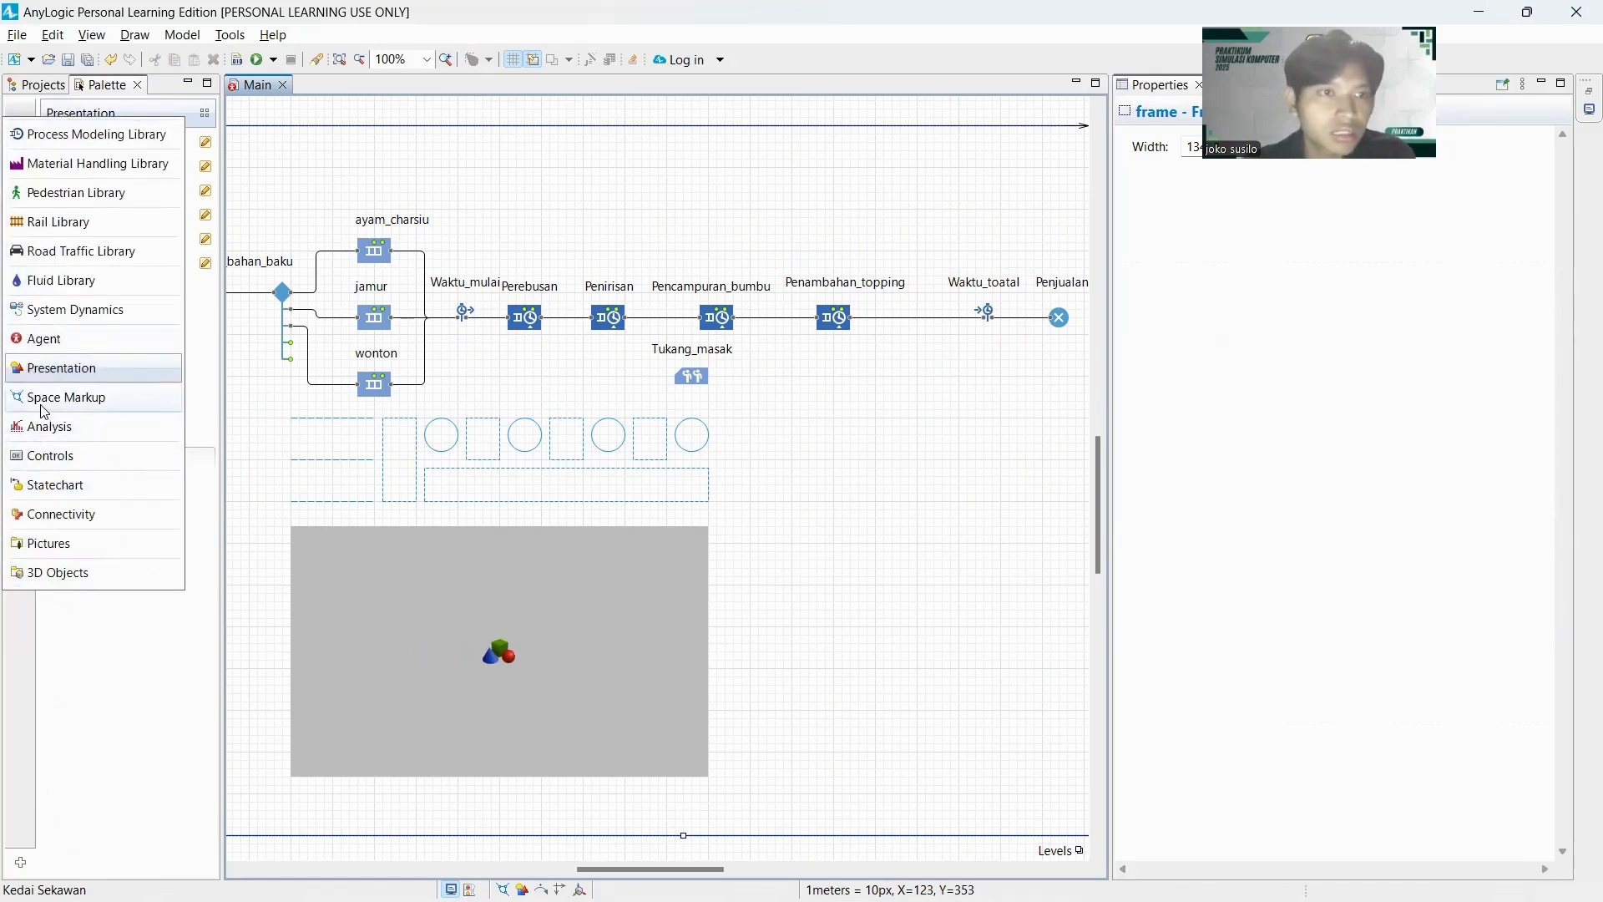
pyautogui.click(44, 434)
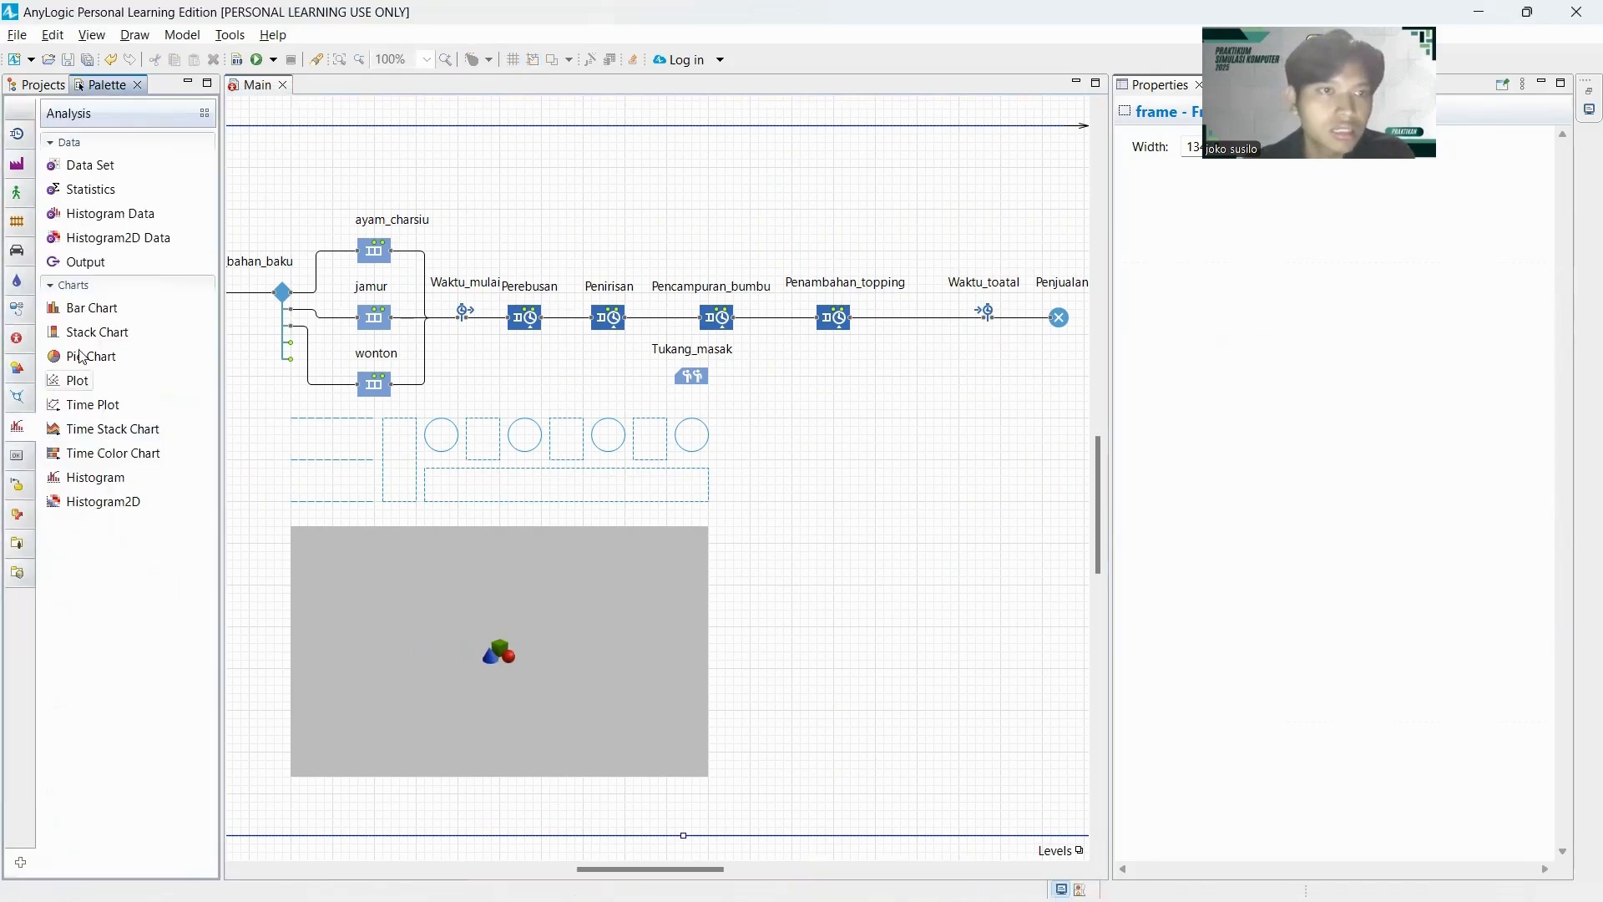
pyautogui.moveTo(95, 479); pyautogui.dragTo(742, 602)
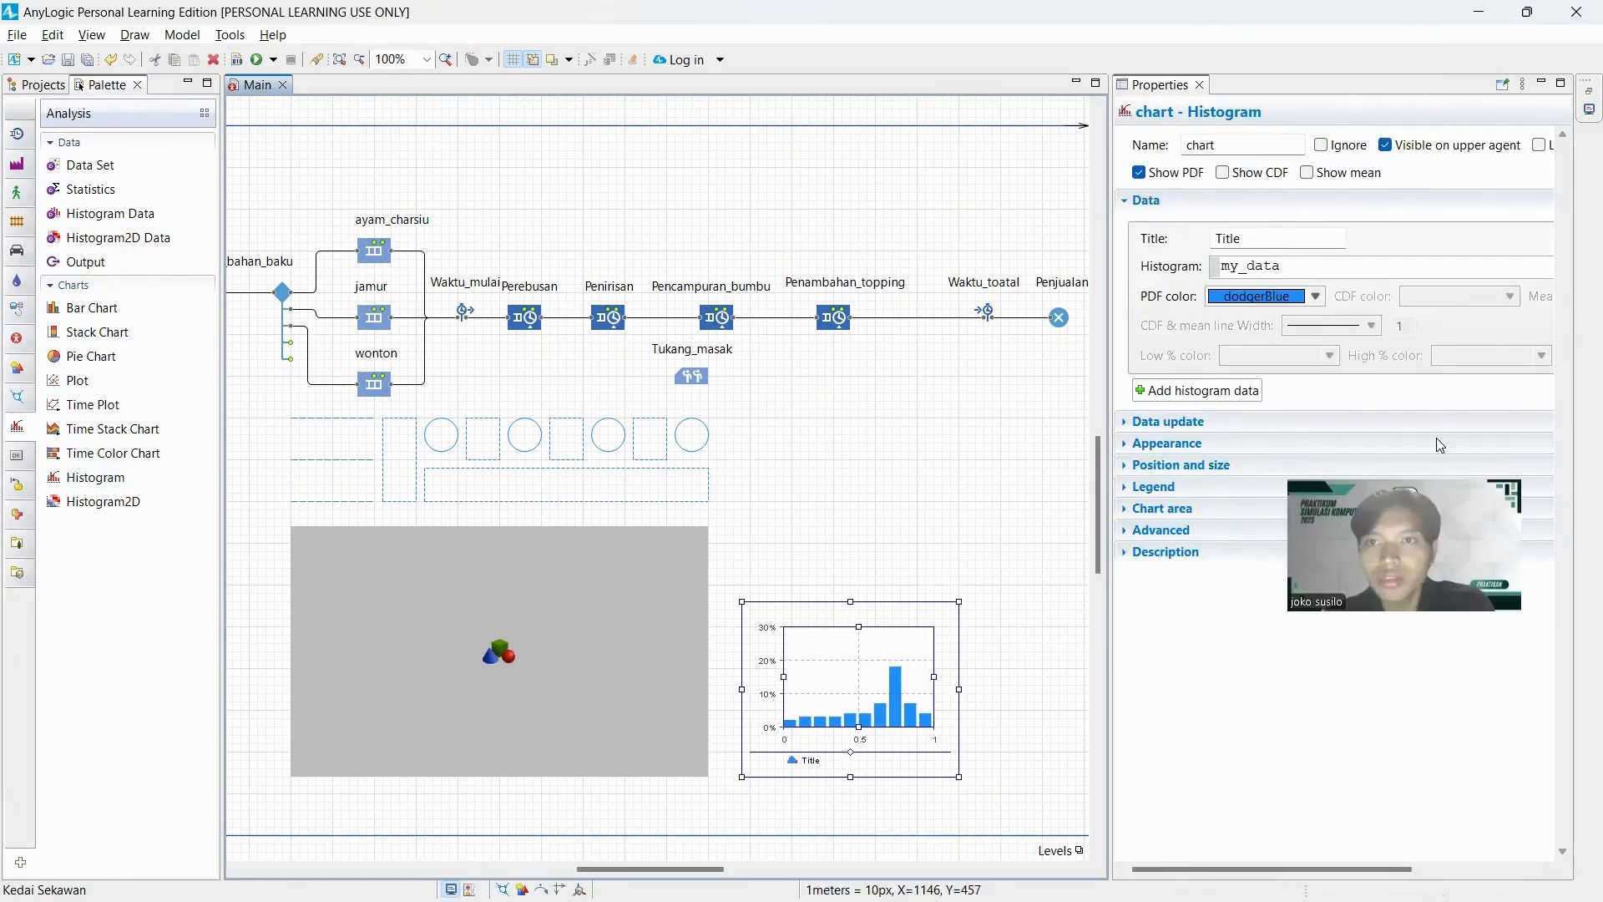
pyautogui.doubleClick(1233, 142)
pyautogui.write('Waktu_Total')
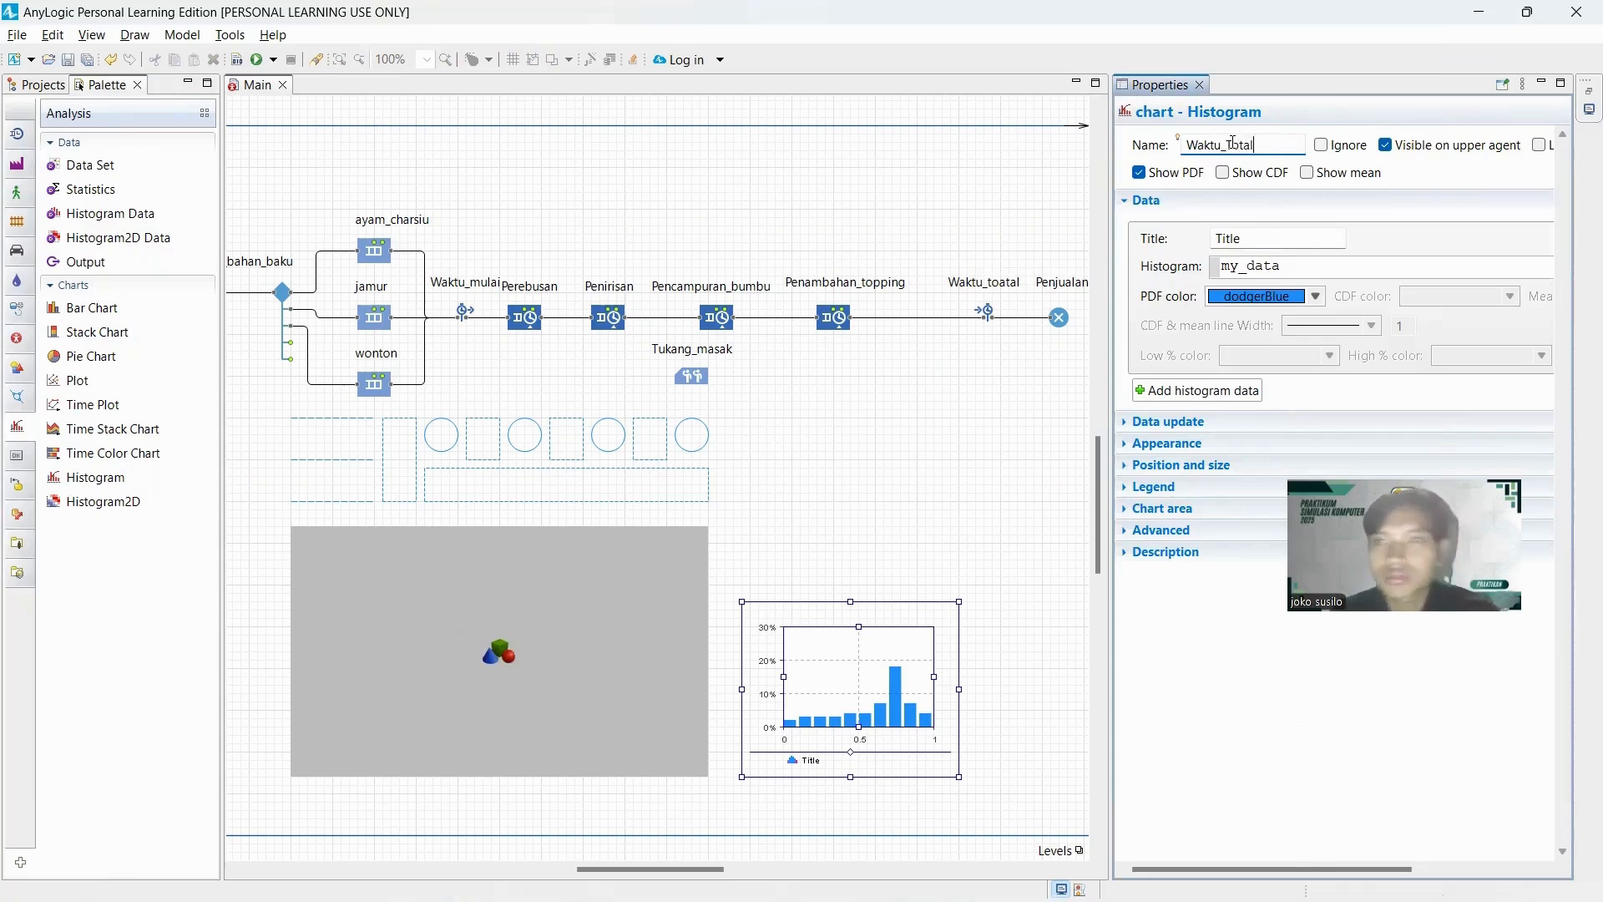
# Set the histogram's data source to Waktu_total.distribution.
pyautogui.click(1309, 273)
pyautogui.doubleClick(1309, 274)
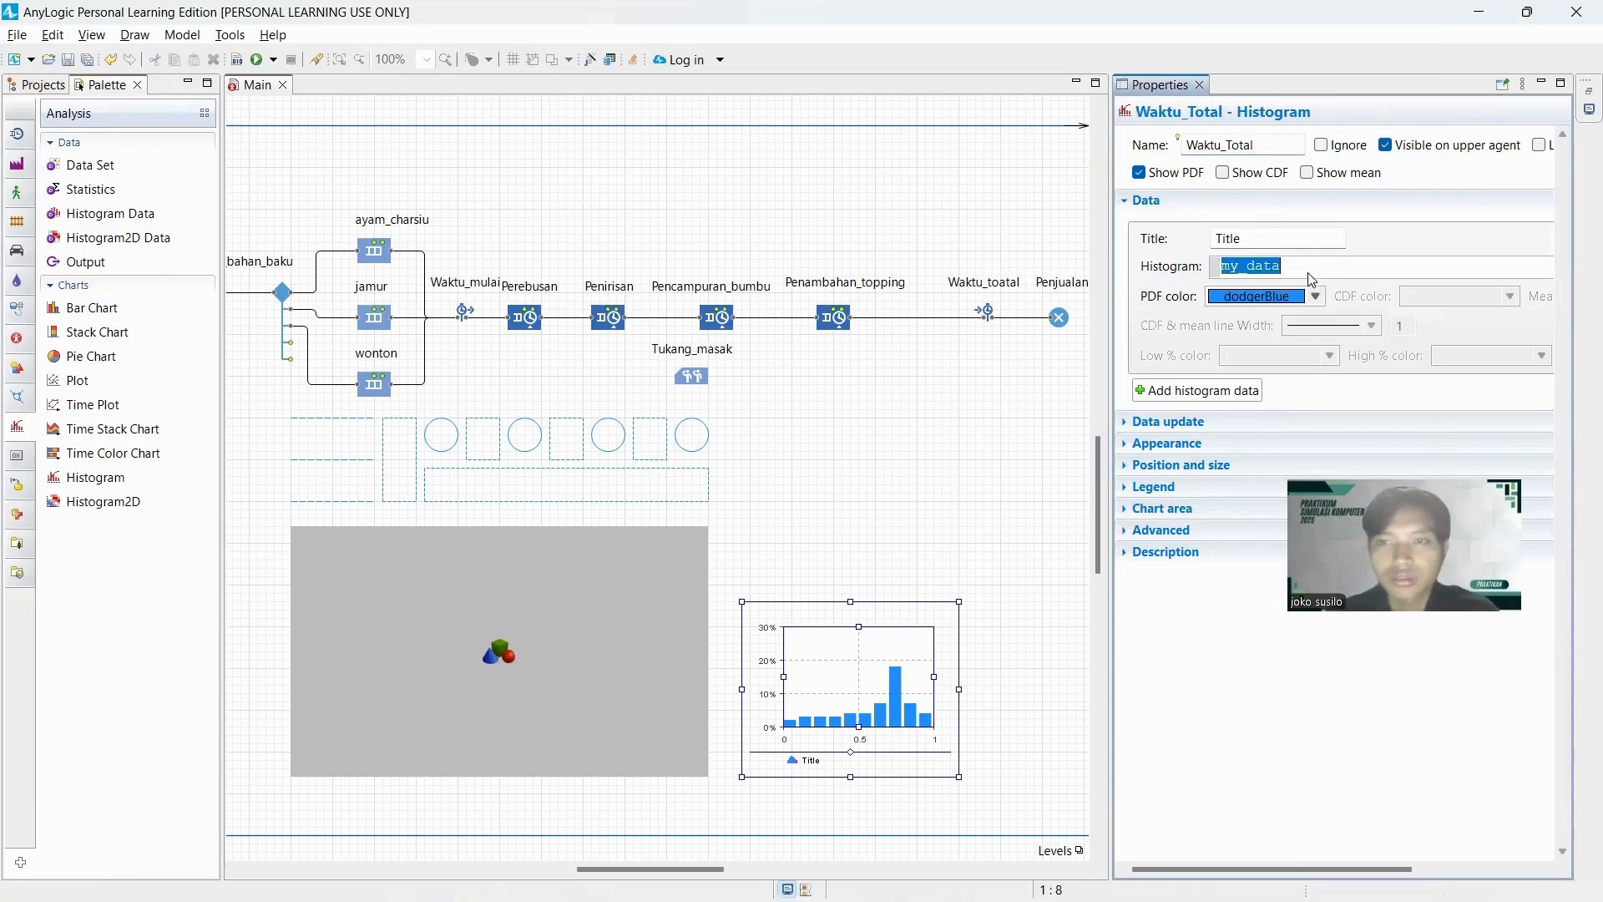
pyautogui.write('Waktu')
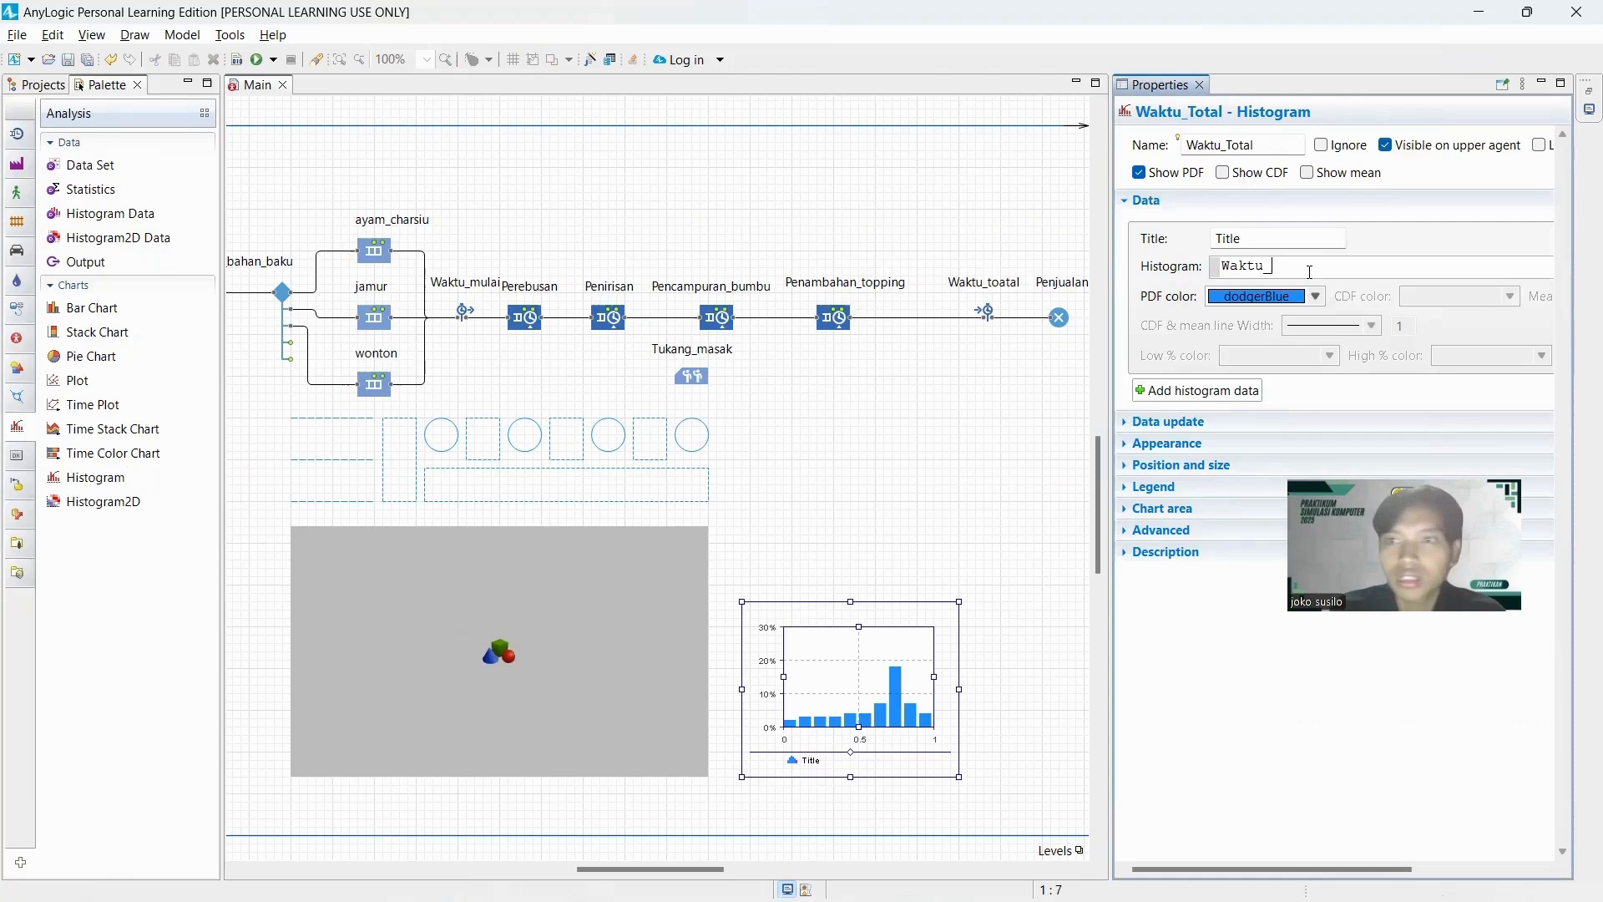
pyautogui.write('_total')
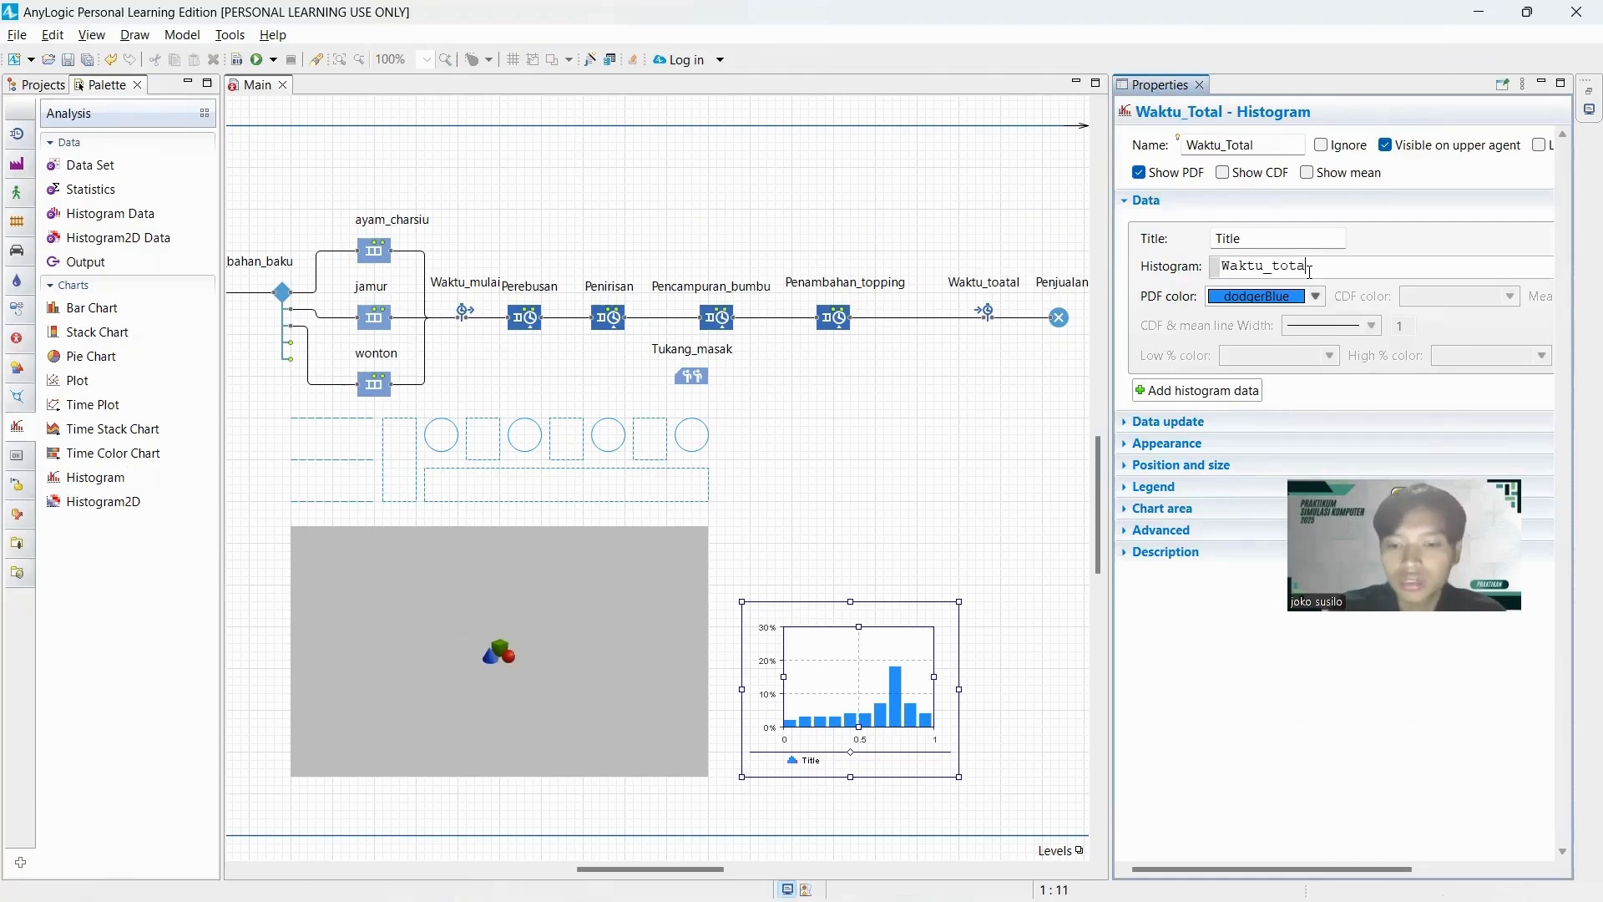
pyautogui.write('.distribution')
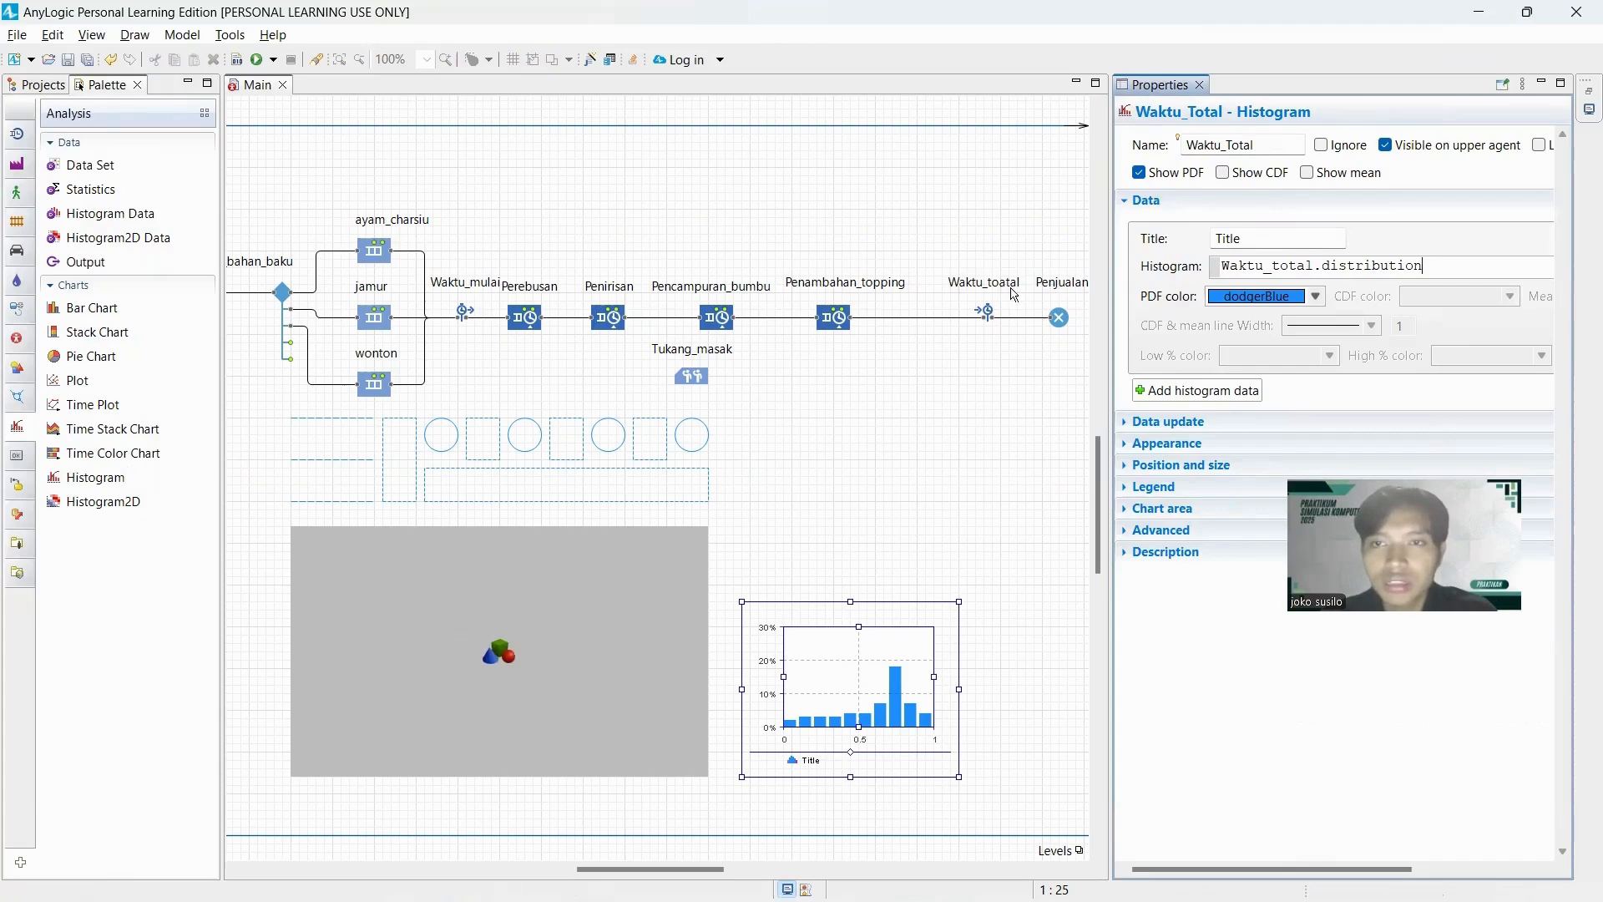
# Correct the name of the TimeMeasureEnd block before Penjualan to Waktu_total.
pyautogui.click(985, 312)
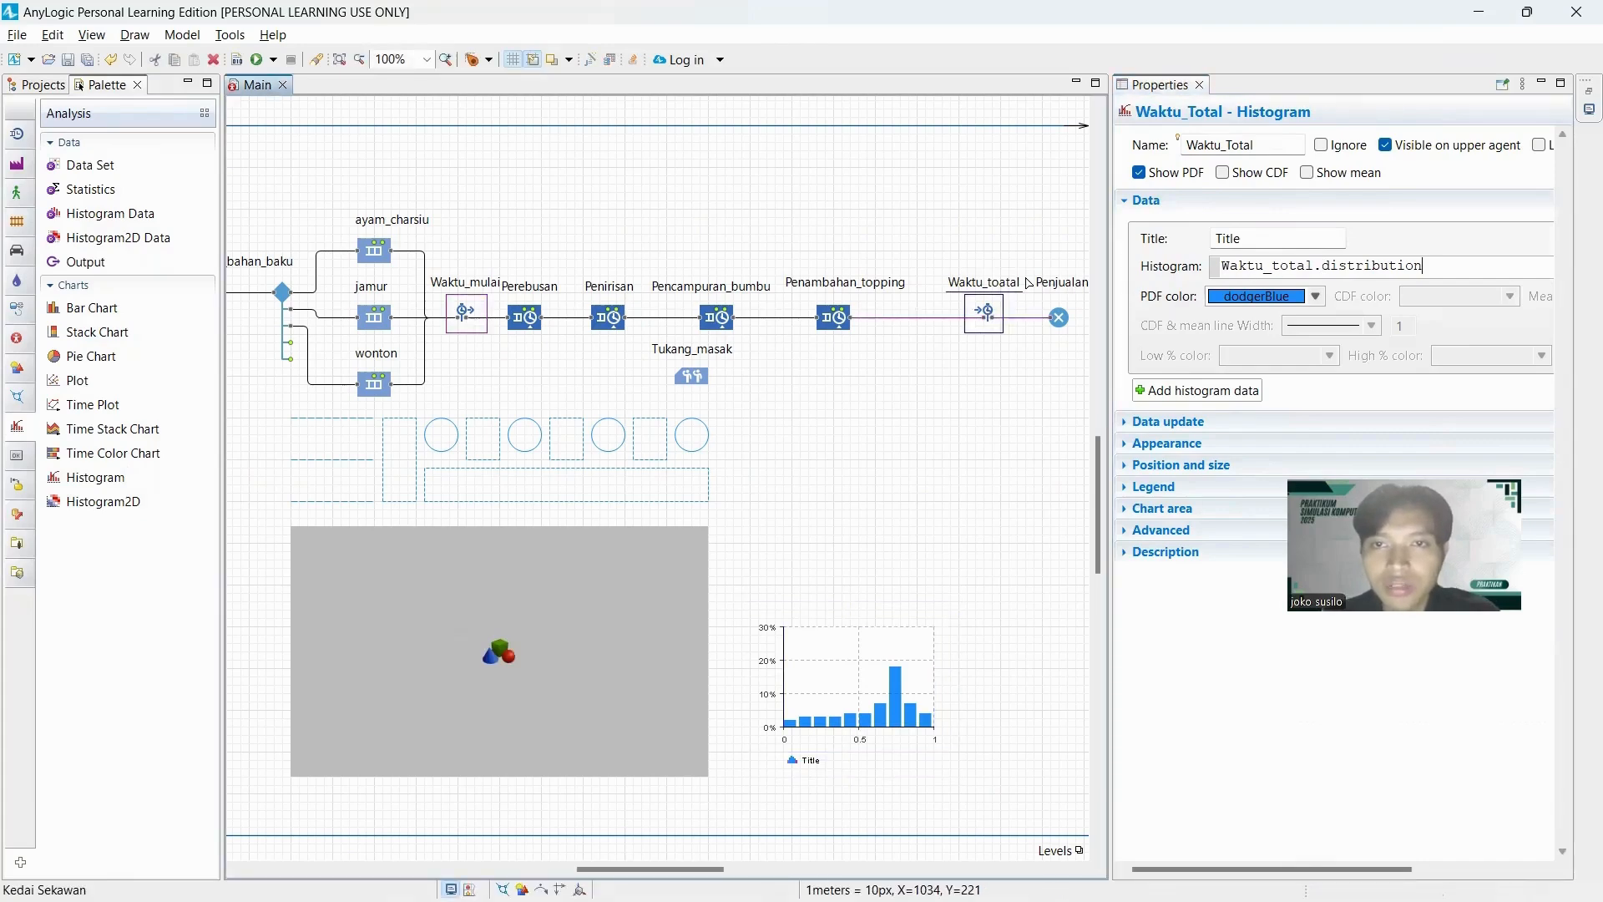
pyautogui.click(1378, 144)
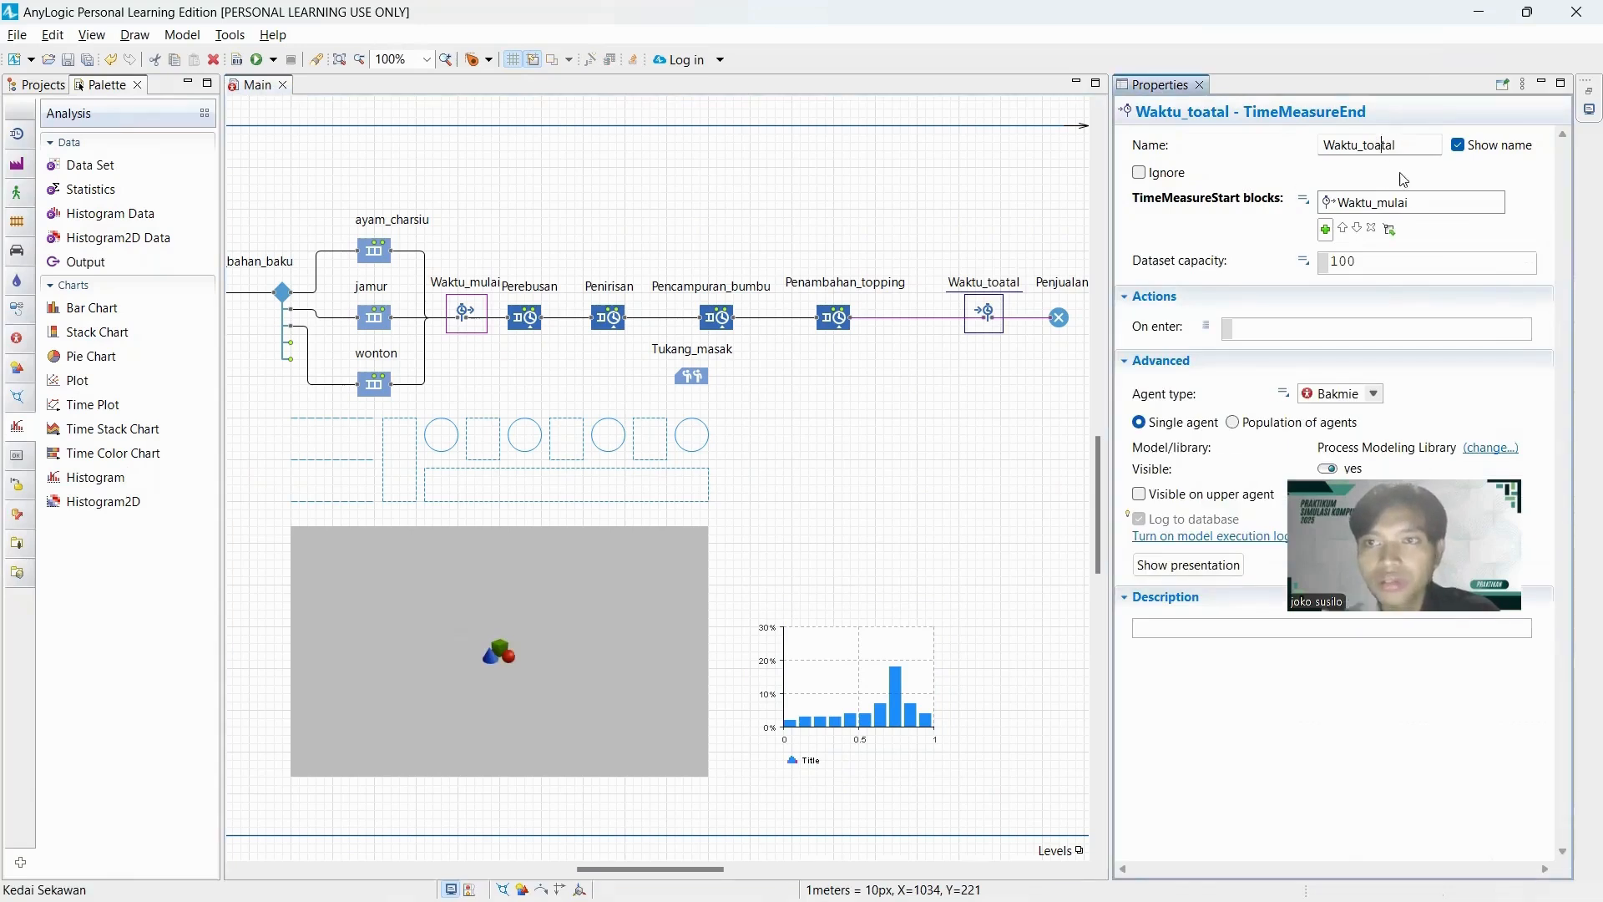
pyautogui.press('BackSpace')
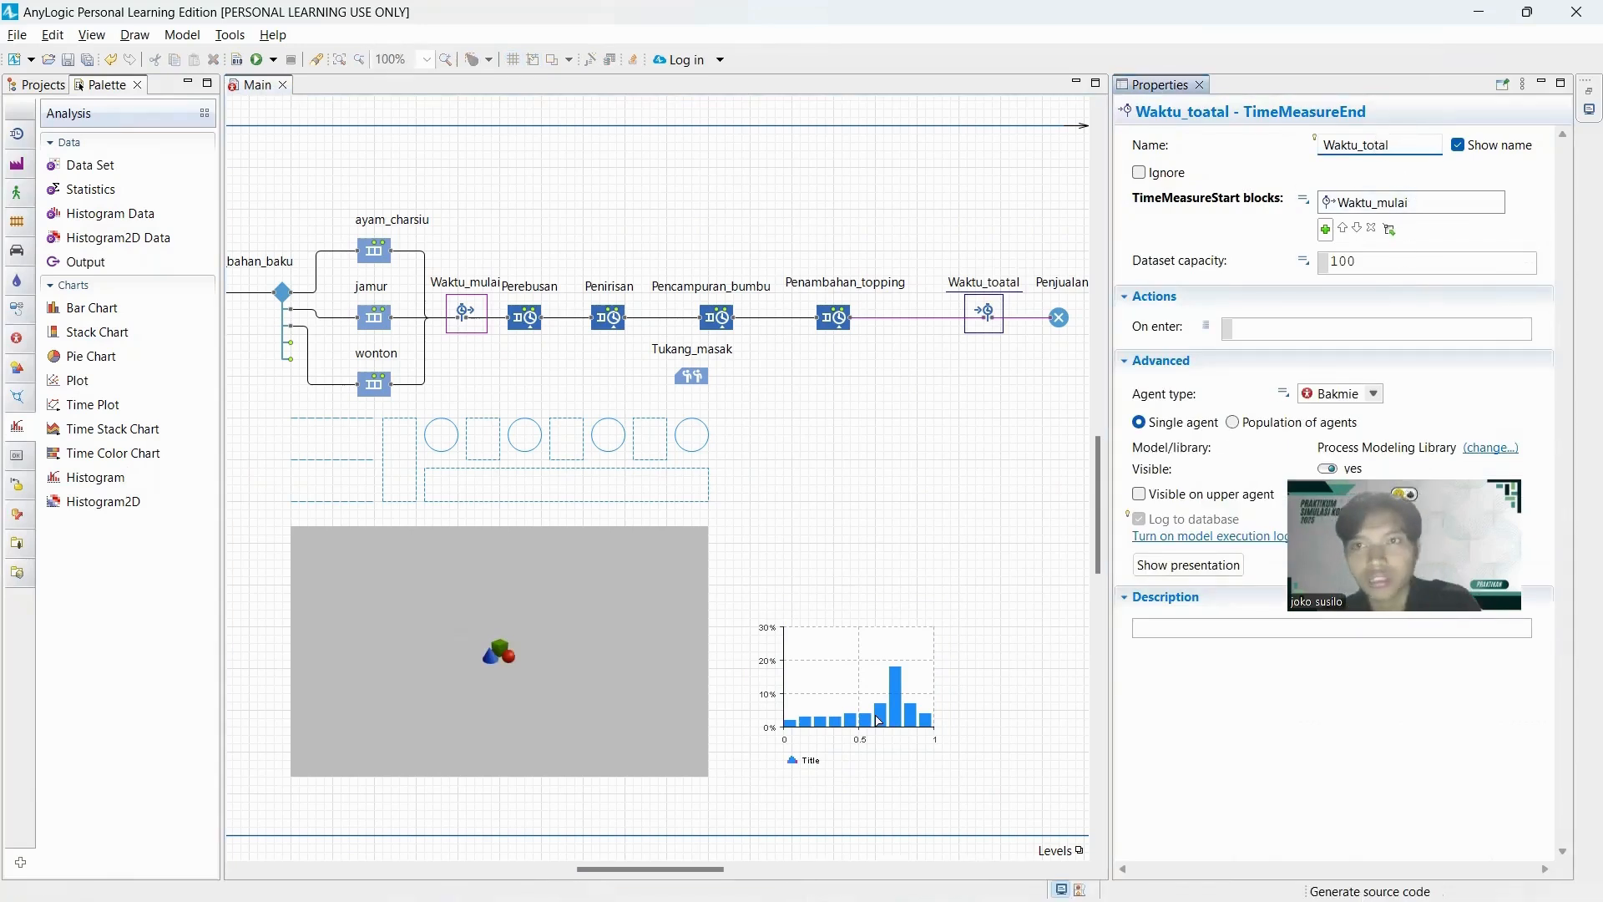
# Title the histogram's data "Waktu Total Dalam Sistem" and rename the chart Waktu_Total_Dalam_Sistem.
pyautogui.click(949, 653)
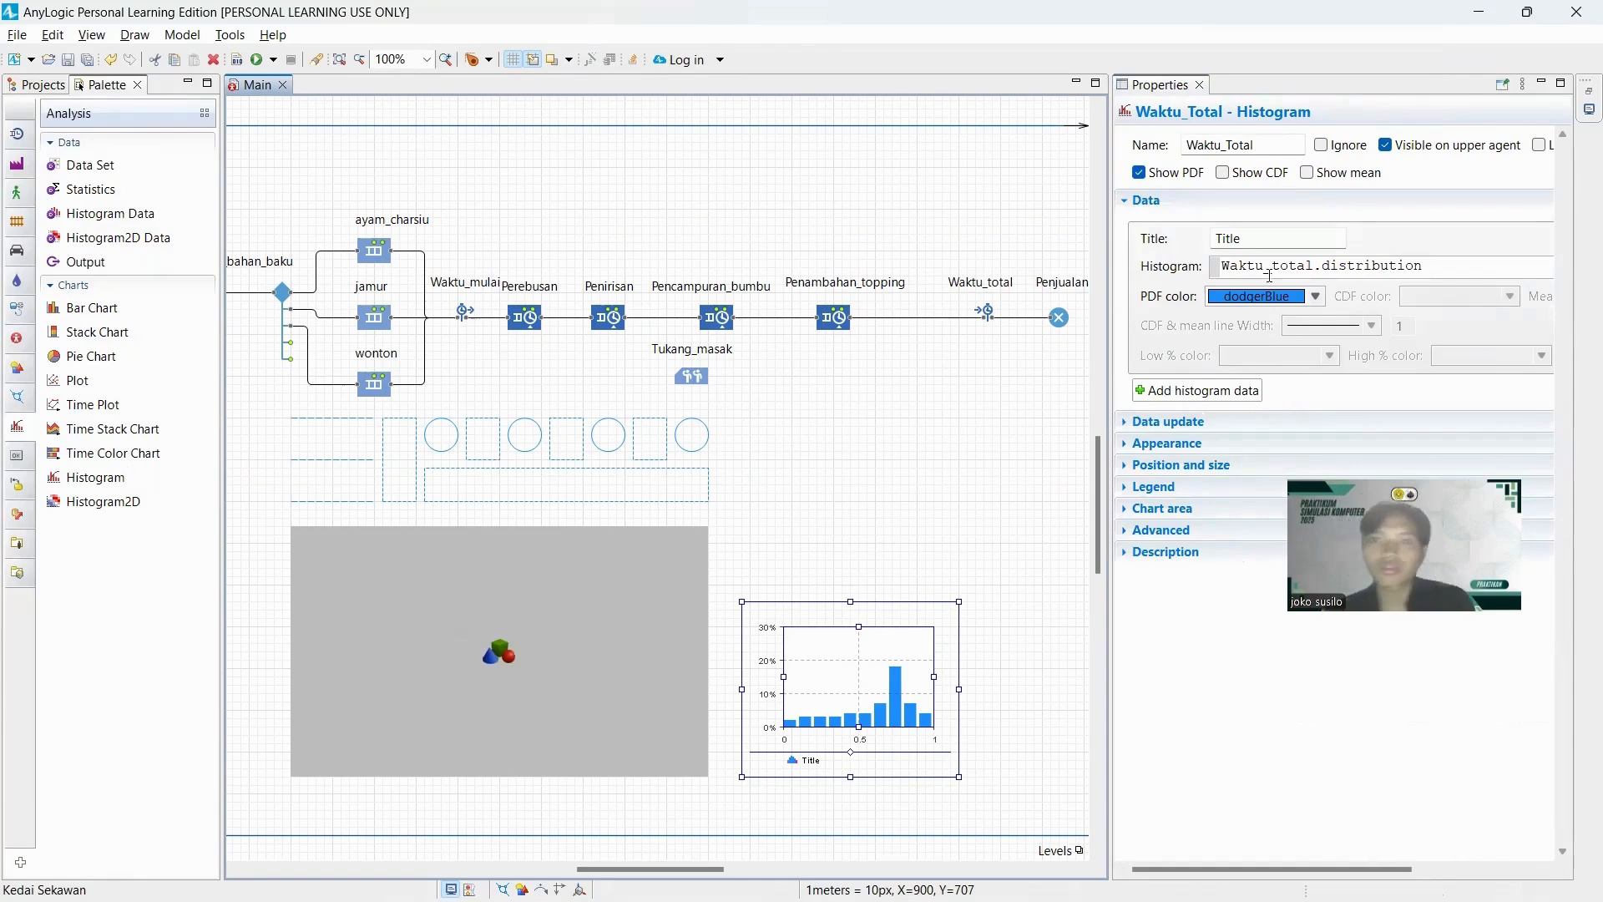
pyautogui.doubleClick(1276, 239)
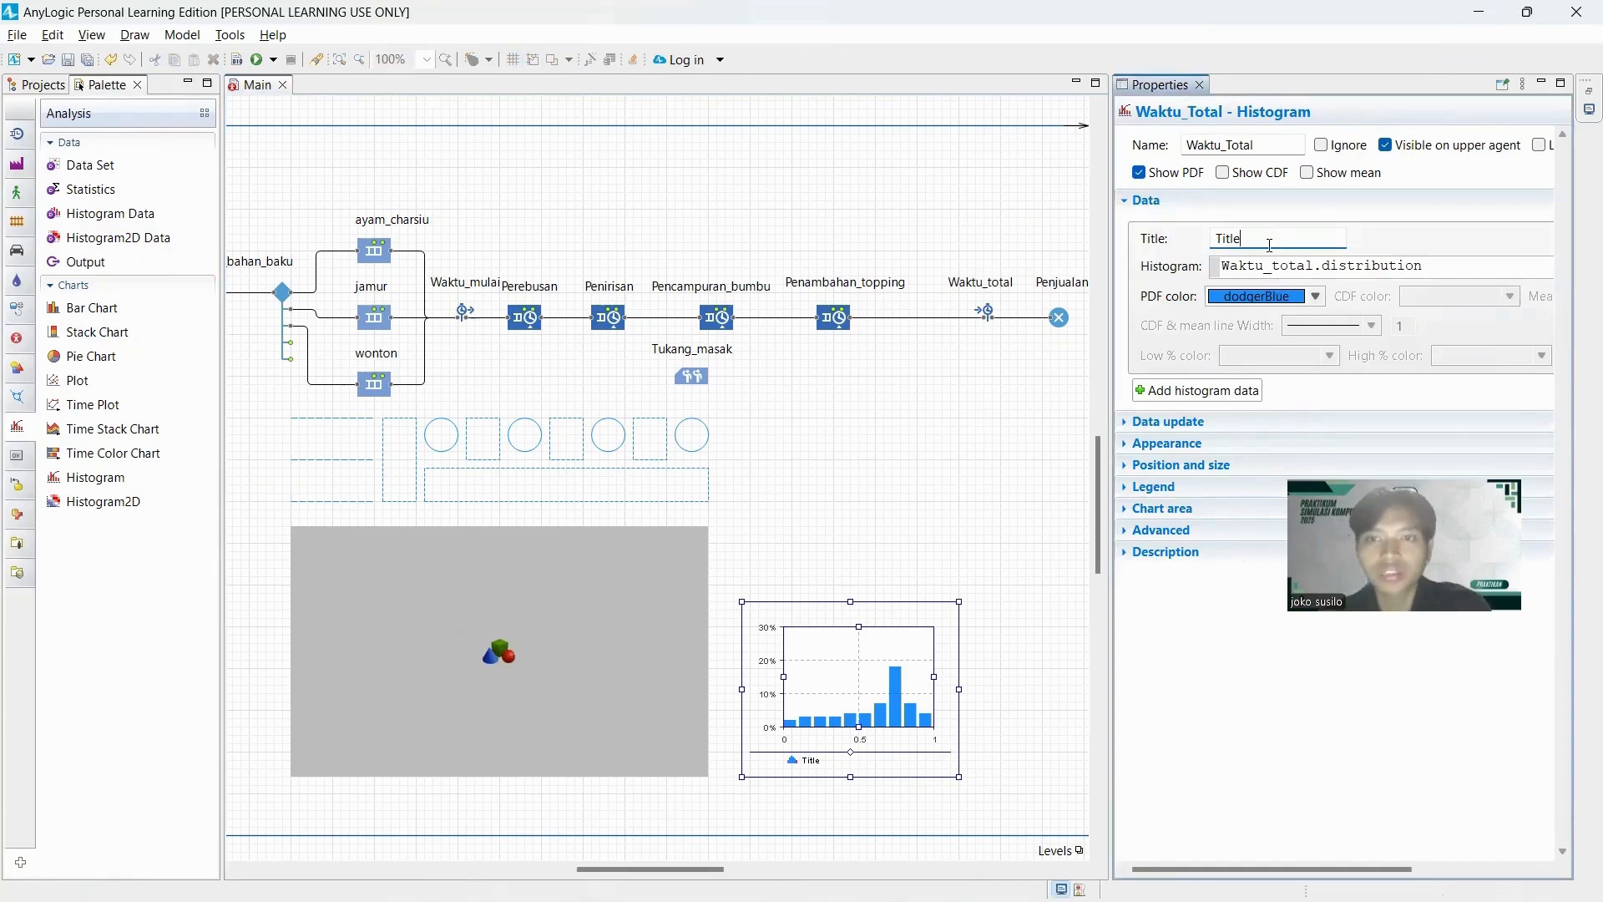
pyautogui.write('Waktu Total Da')
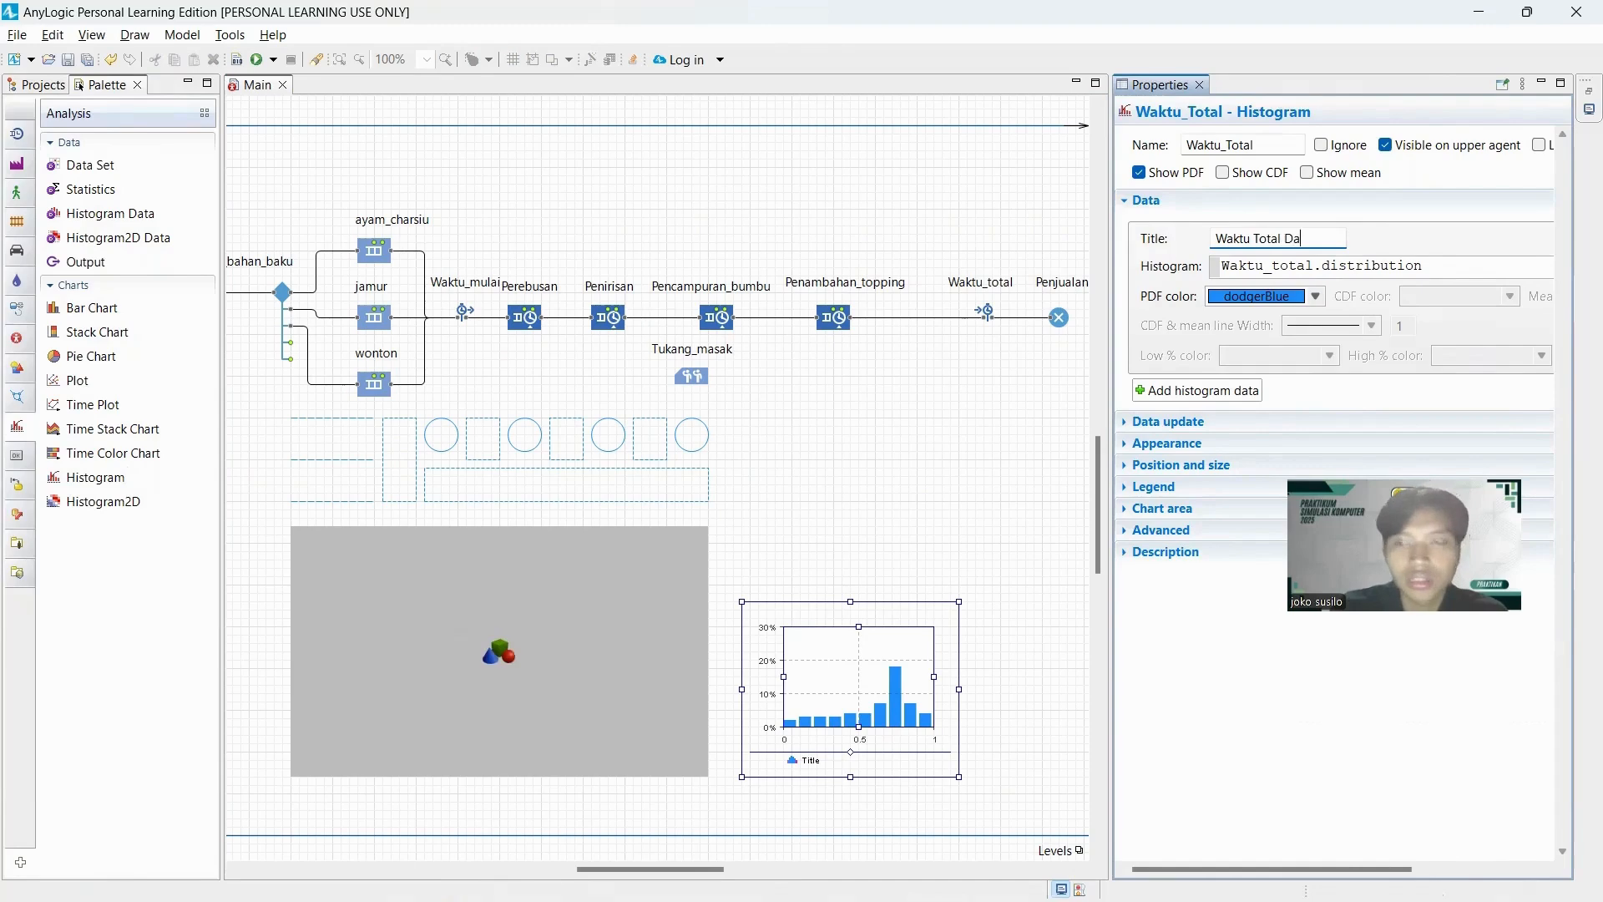
pyautogui.write('lam Sistem')
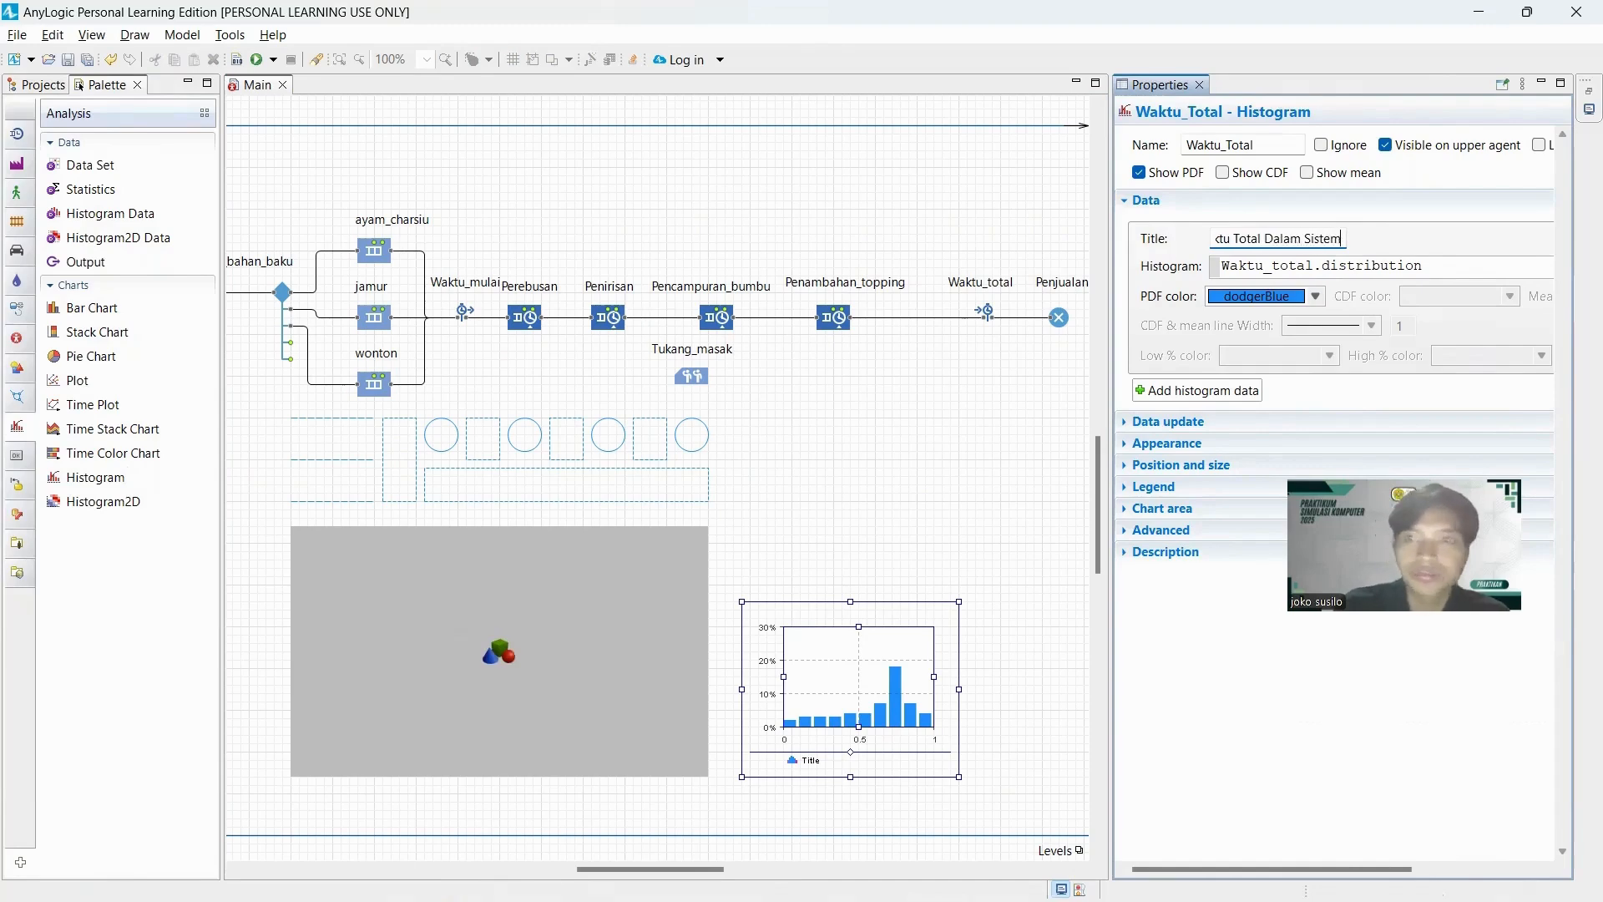
pyautogui.click(1268, 146)
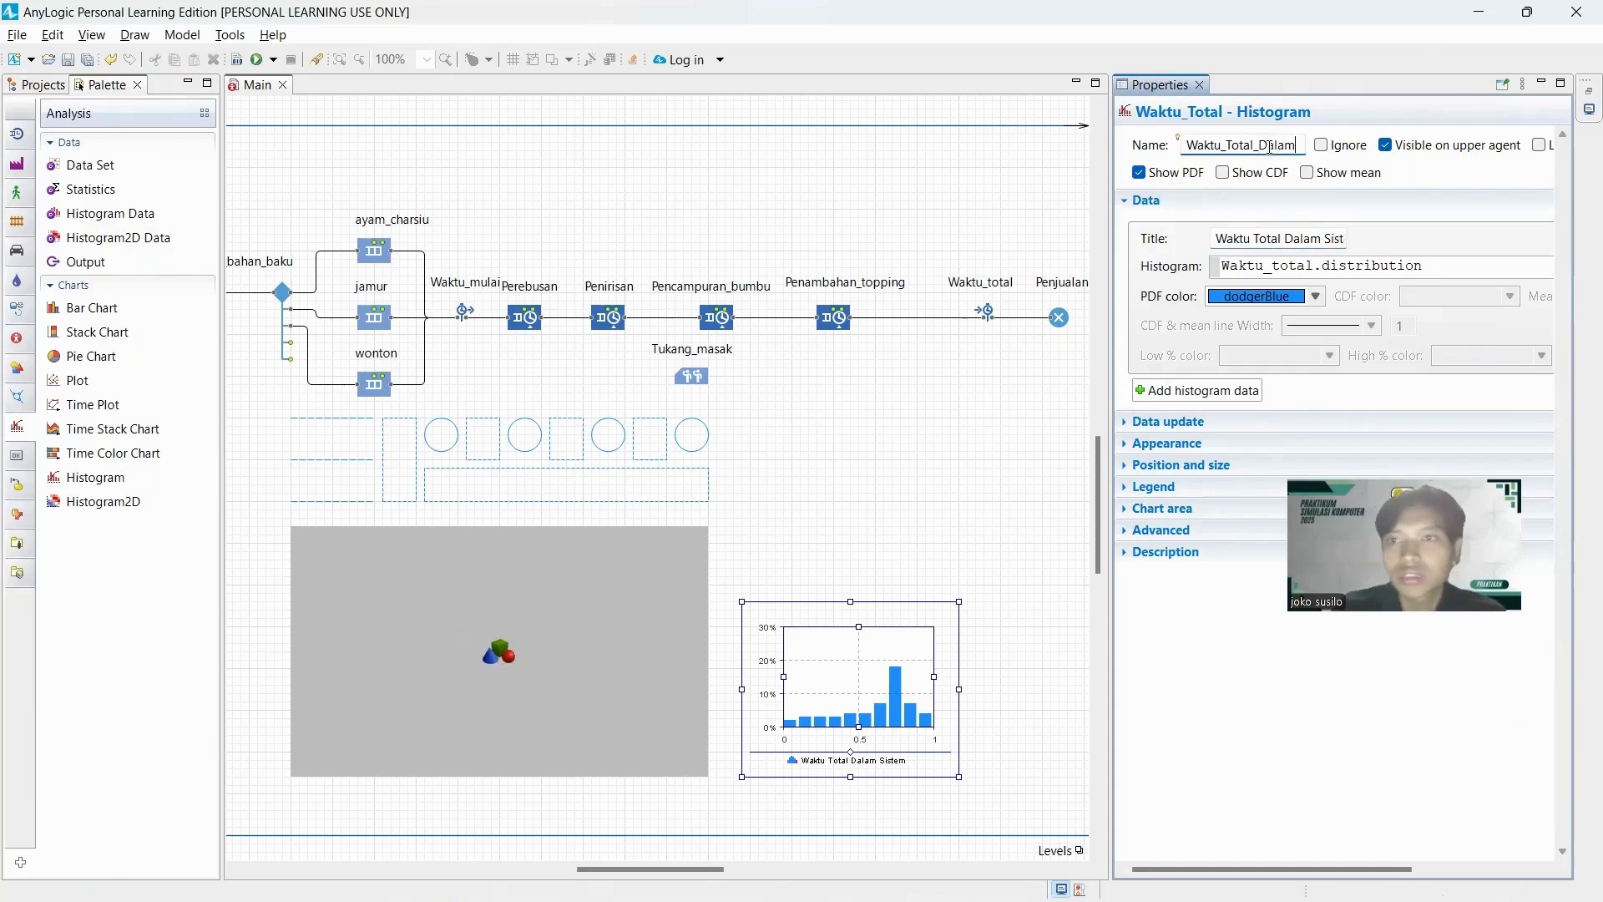
pyautogui.write('_Dalam_Sistem')
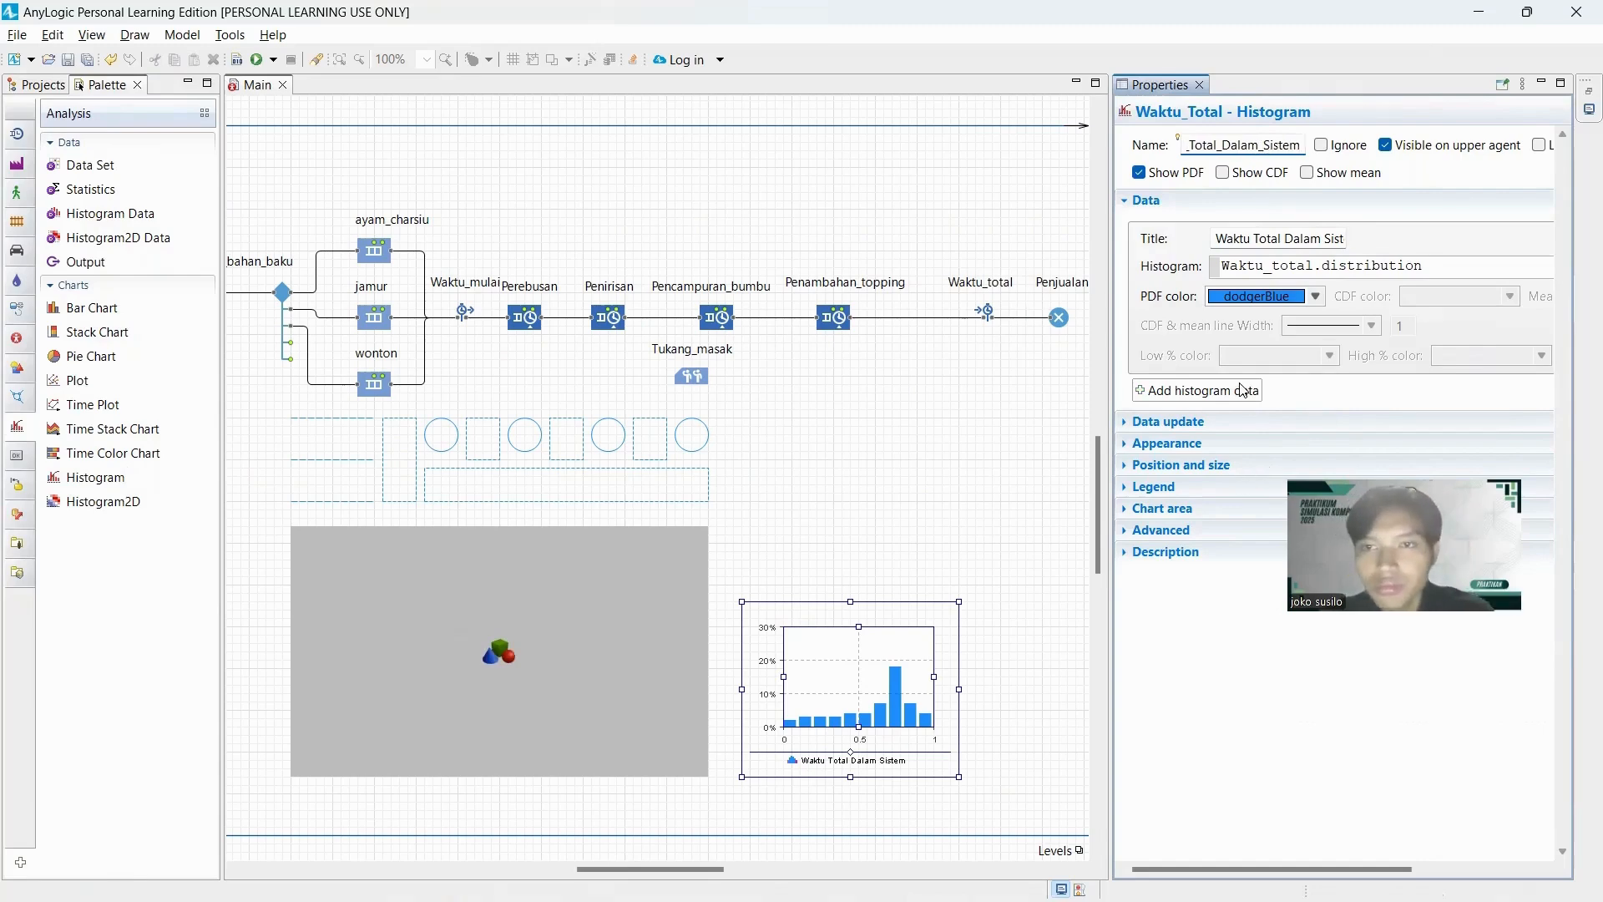
# Change the histogram's PDF color to lime.
pyautogui.click(1317, 297)
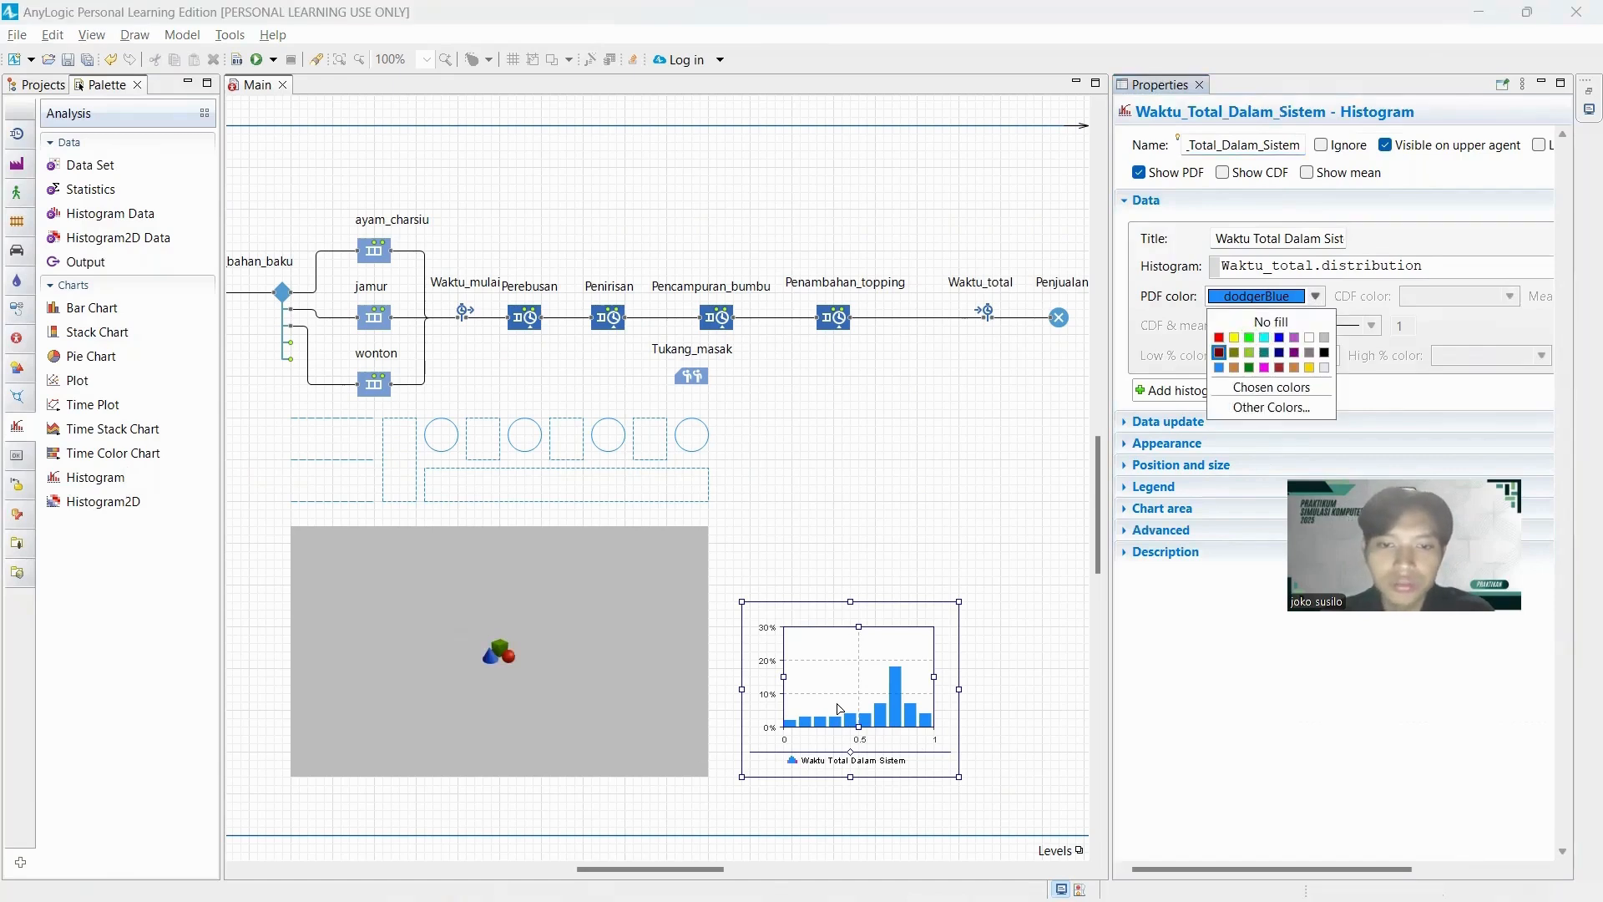
pyautogui.click(1248, 336)
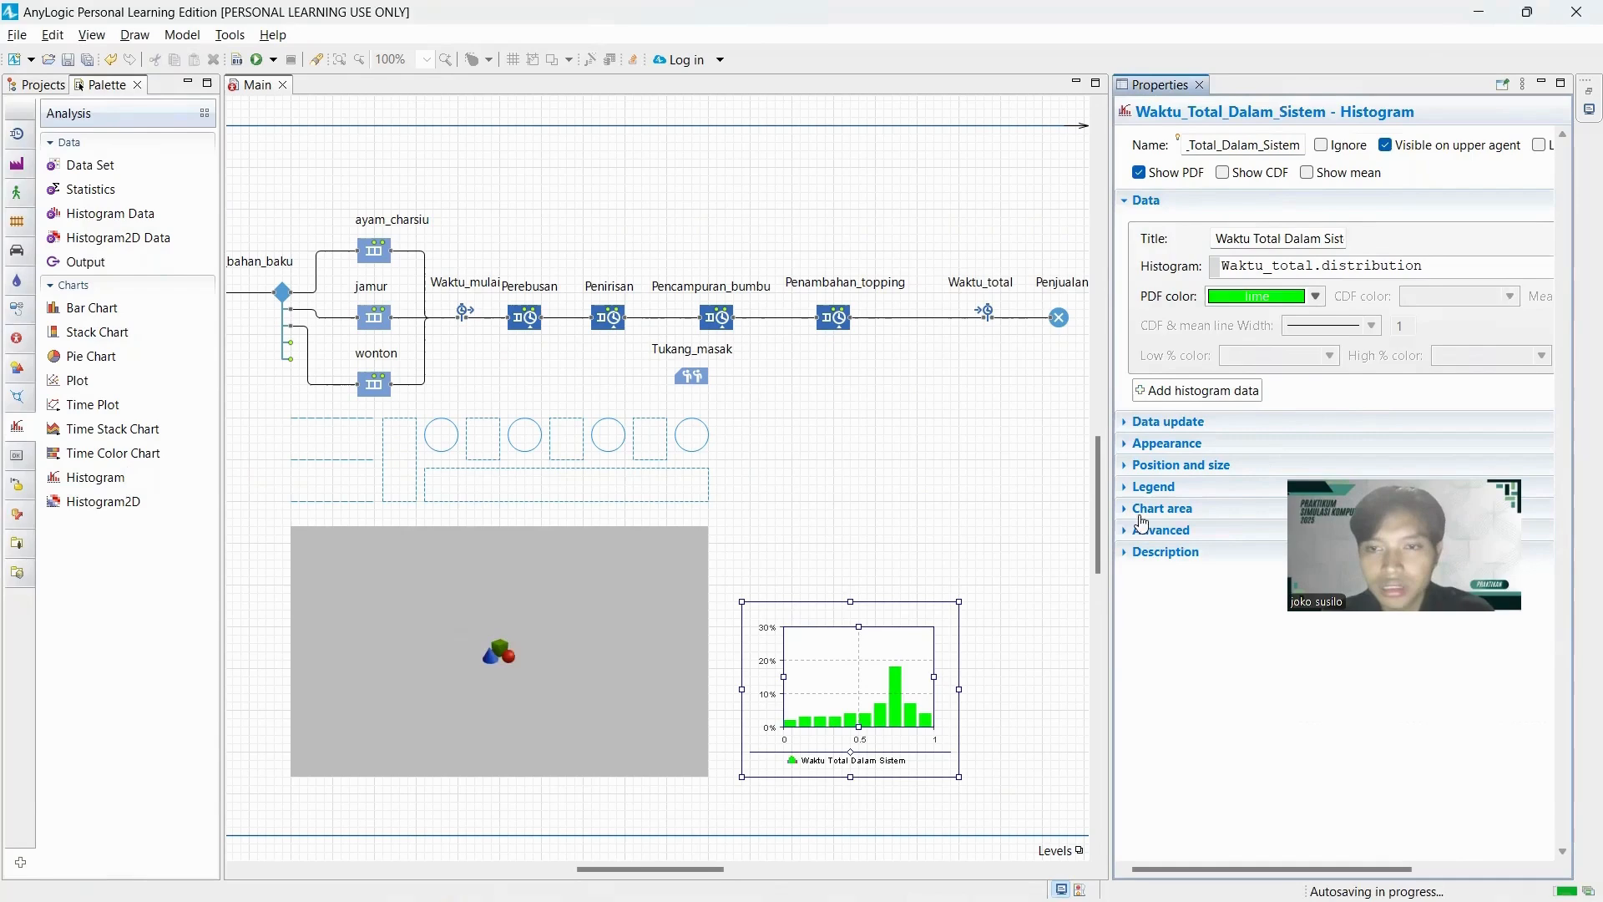
pyautogui.click(993, 578)
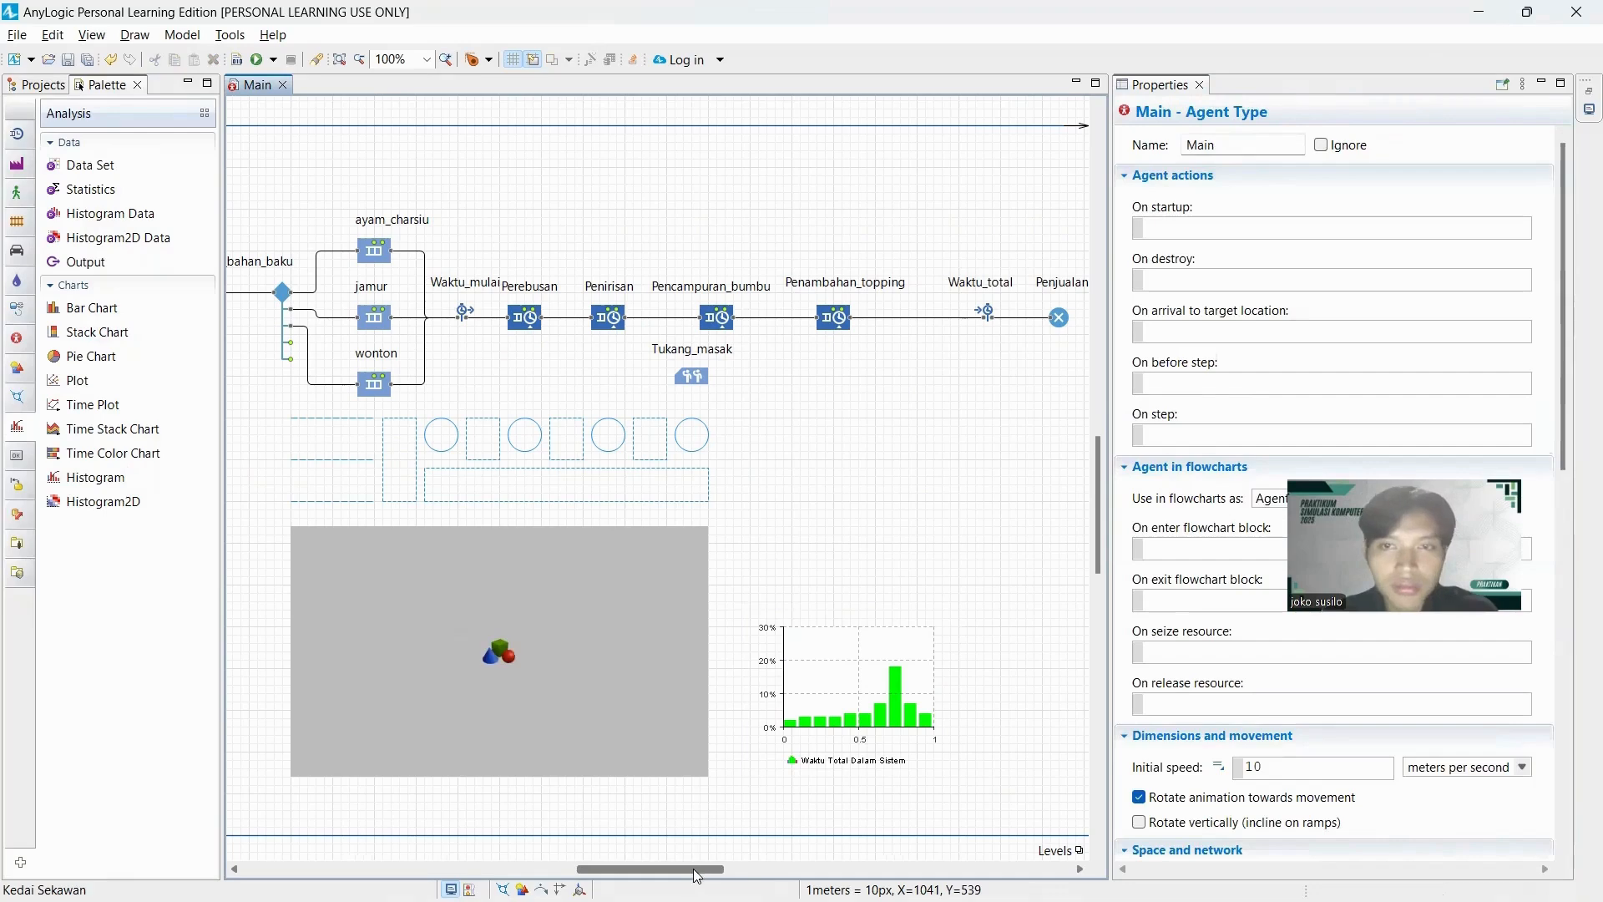
# Set the Perebusan service's agent location to antri_perebusan for the queue and St_perebusan for the delay.
pyautogui.moveTo(693, 868); pyautogui.dragTo(688, 867)
pyautogui.scroll(-1, 803, 630)
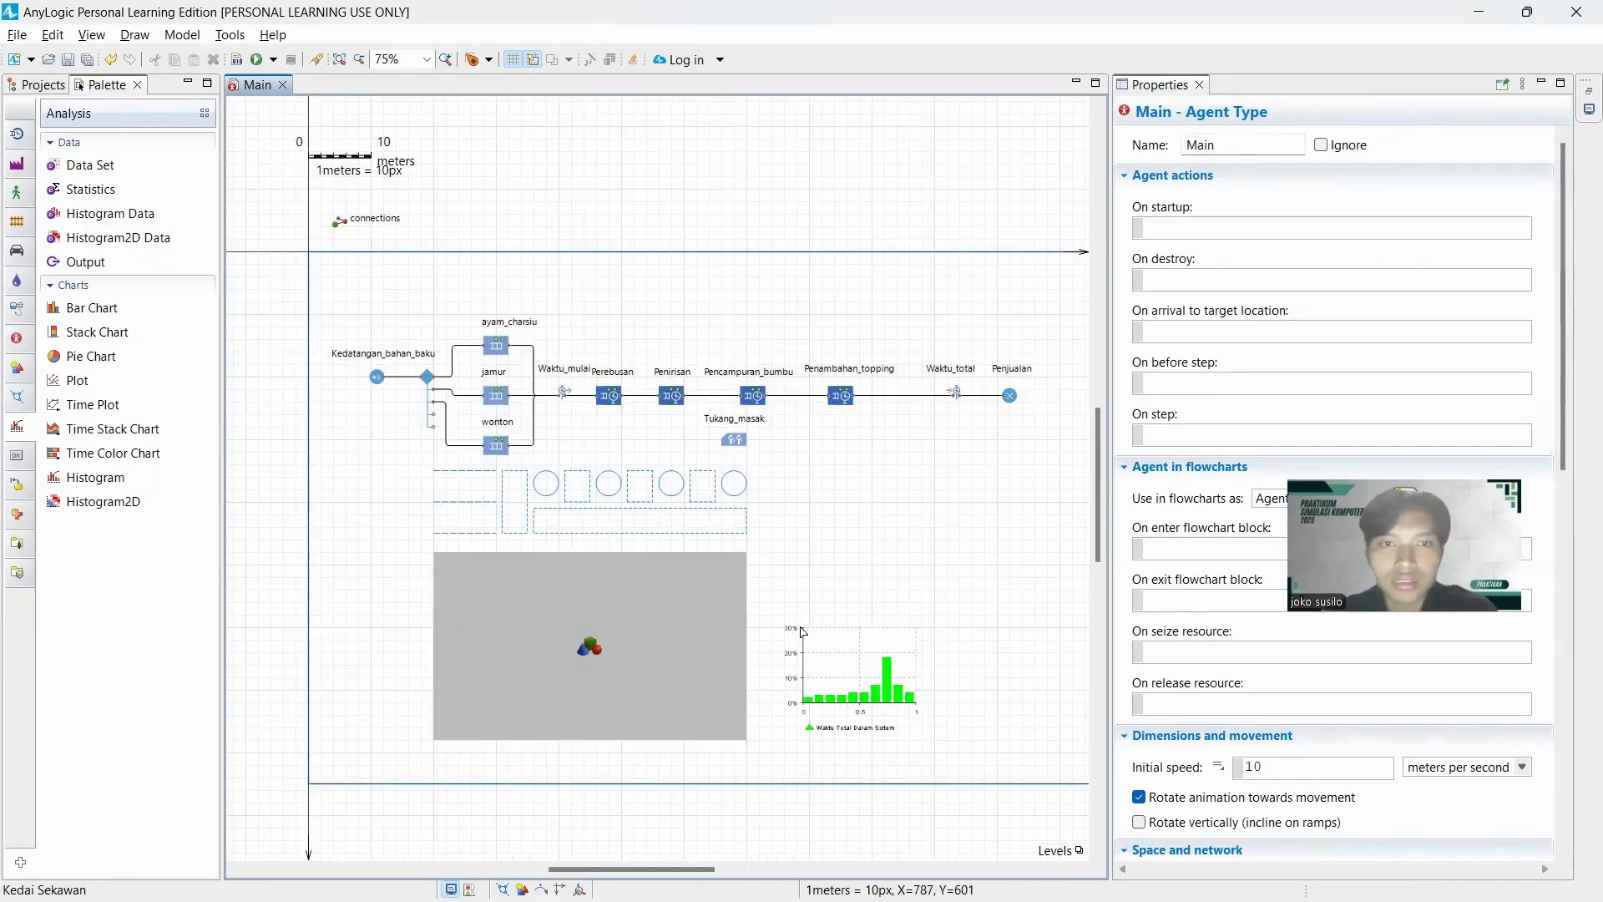
pyautogui.moveTo(653, 870)
pyautogui.mouseDown()
pyautogui.moveTo(716, 868)
pyautogui.moveTo(669, 868)
pyautogui.mouseUp()
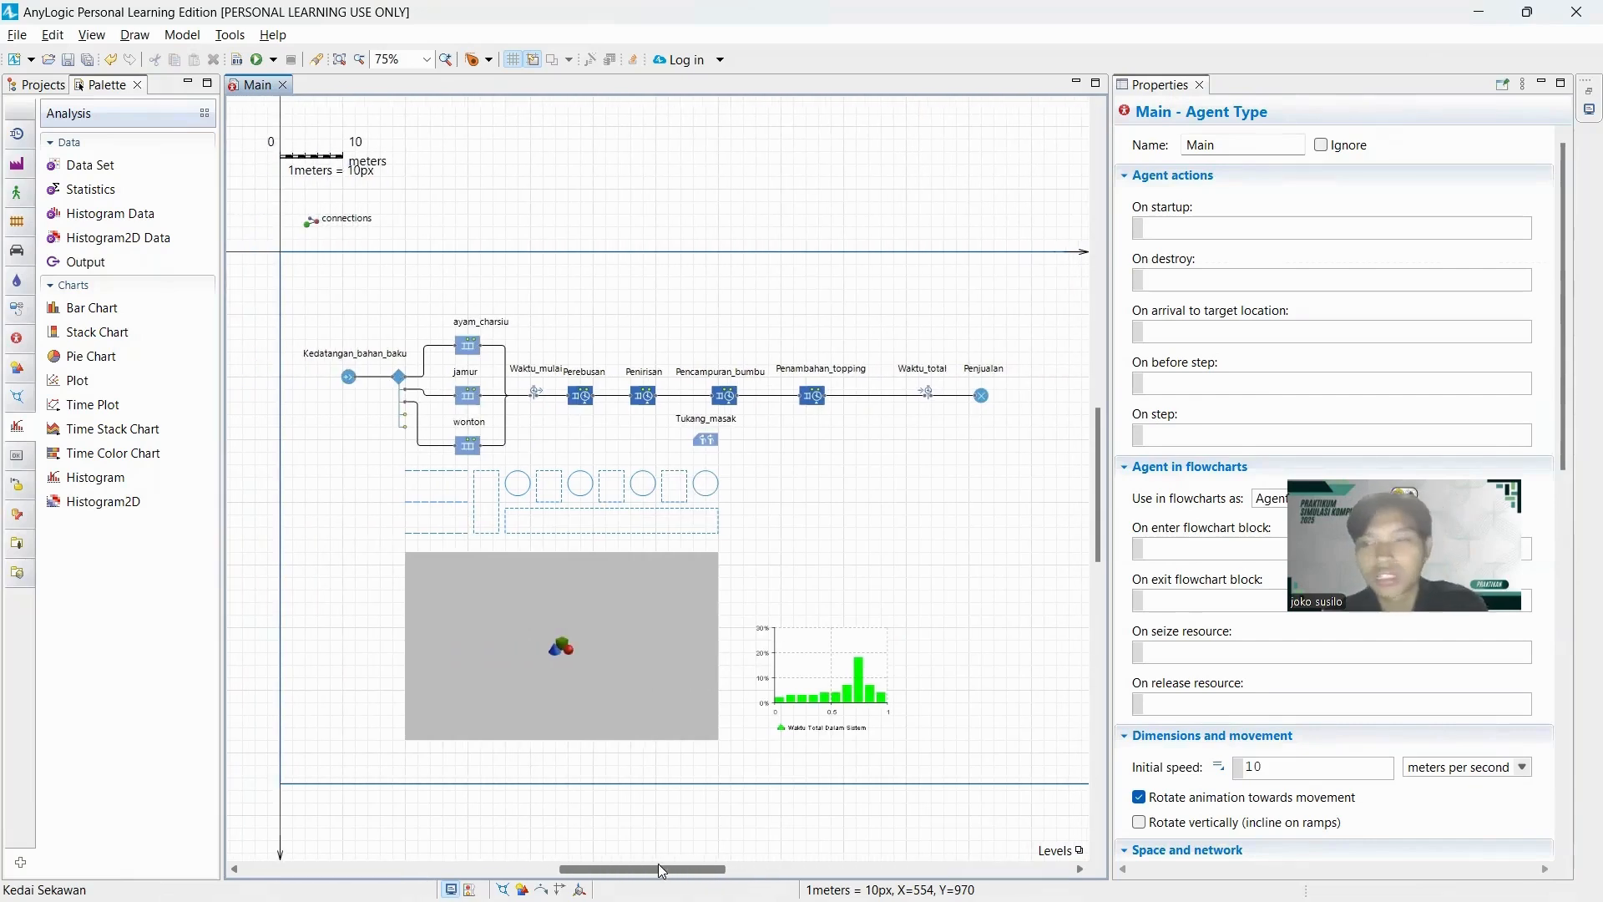
pyautogui.click(468, 345)
pyautogui.click(583, 397)
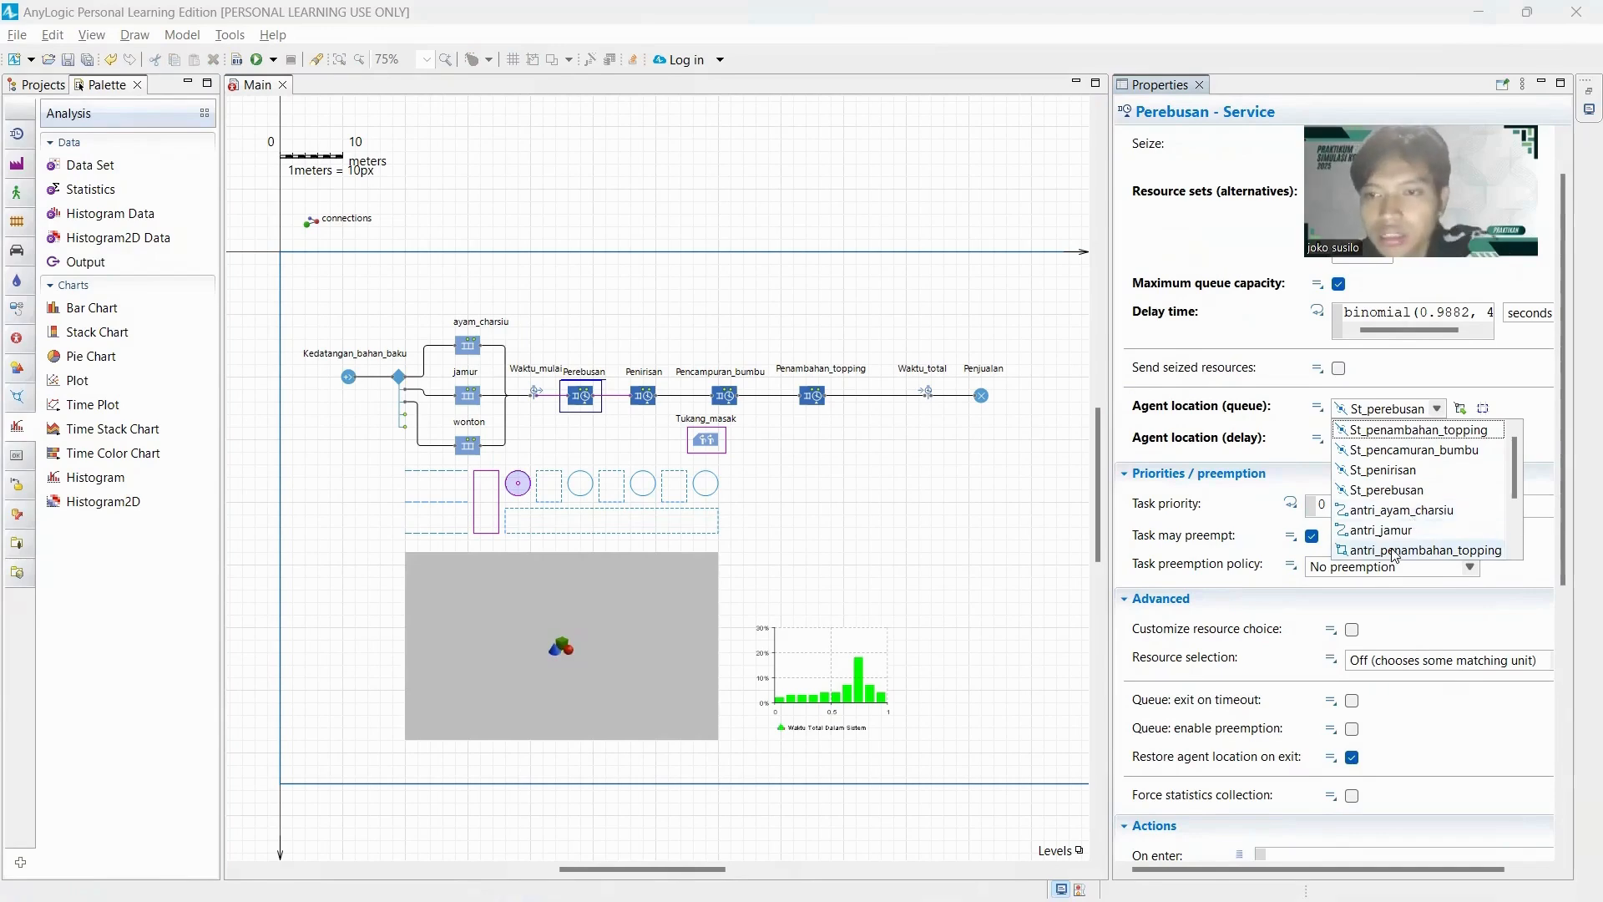
pyautogui.scroll(-1, 1452, 534)
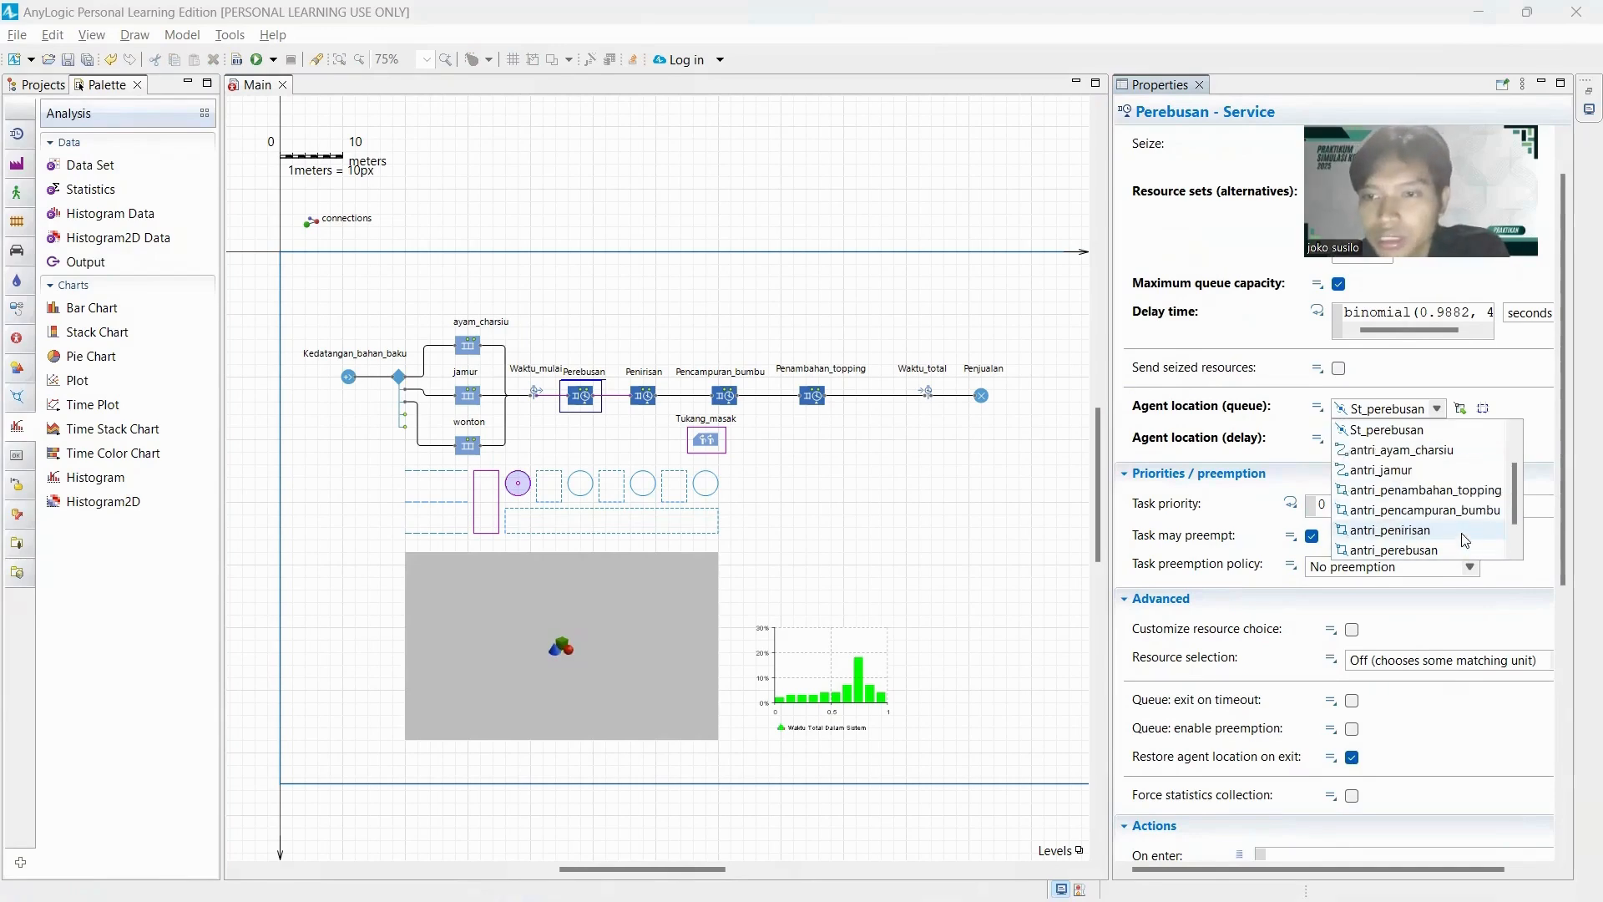
pyautogui.click(1409, 550)
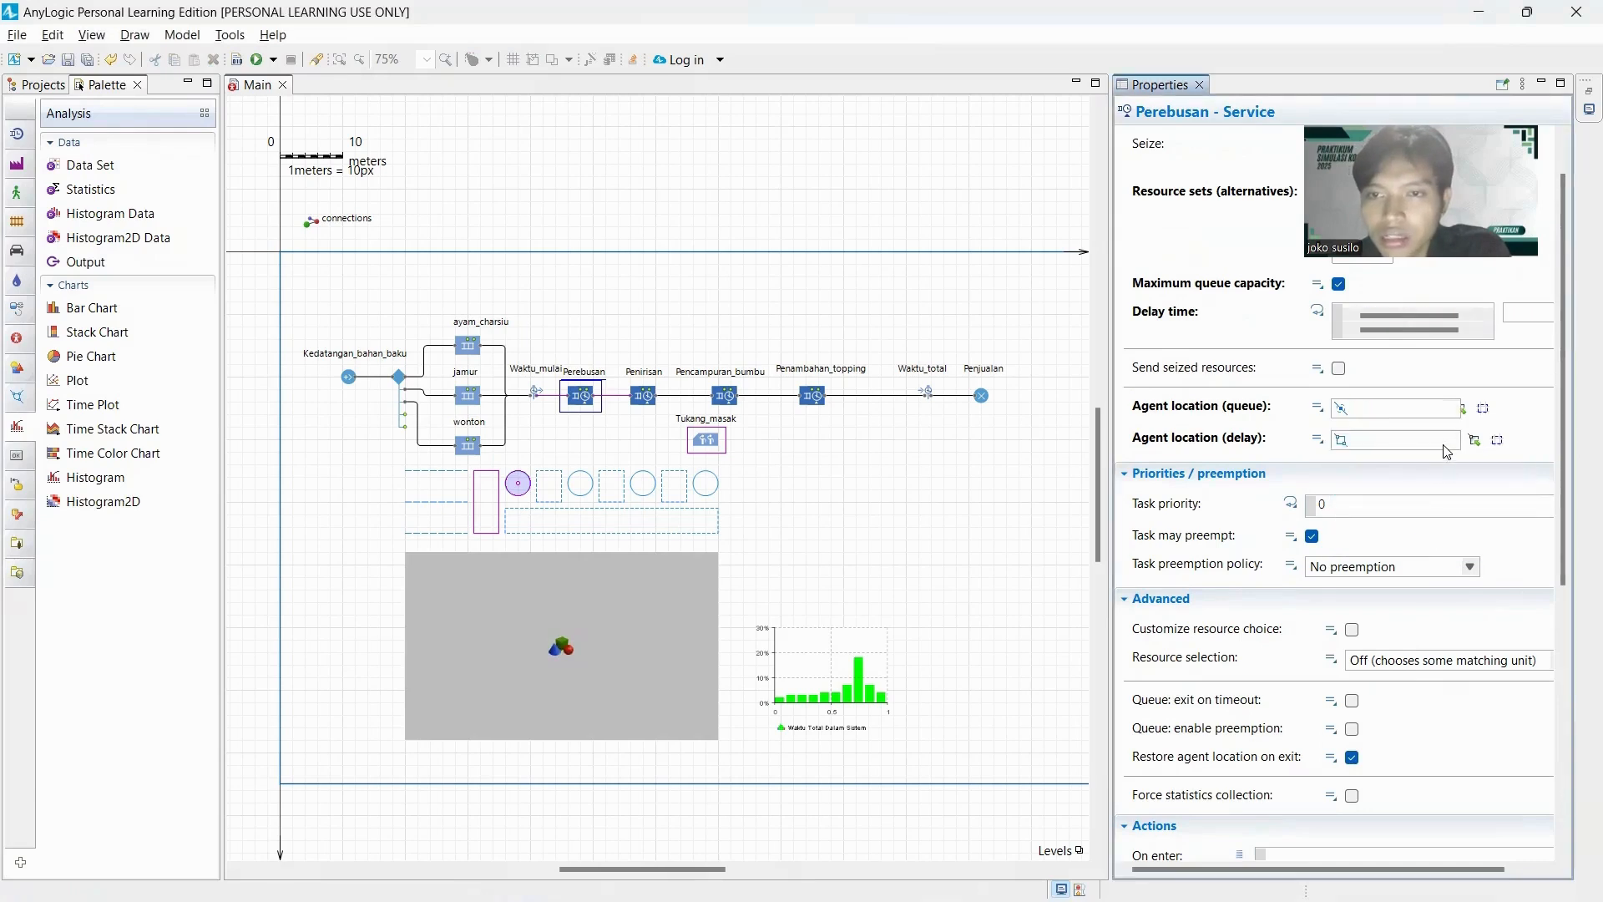
pyautogui.click(1451, 442)
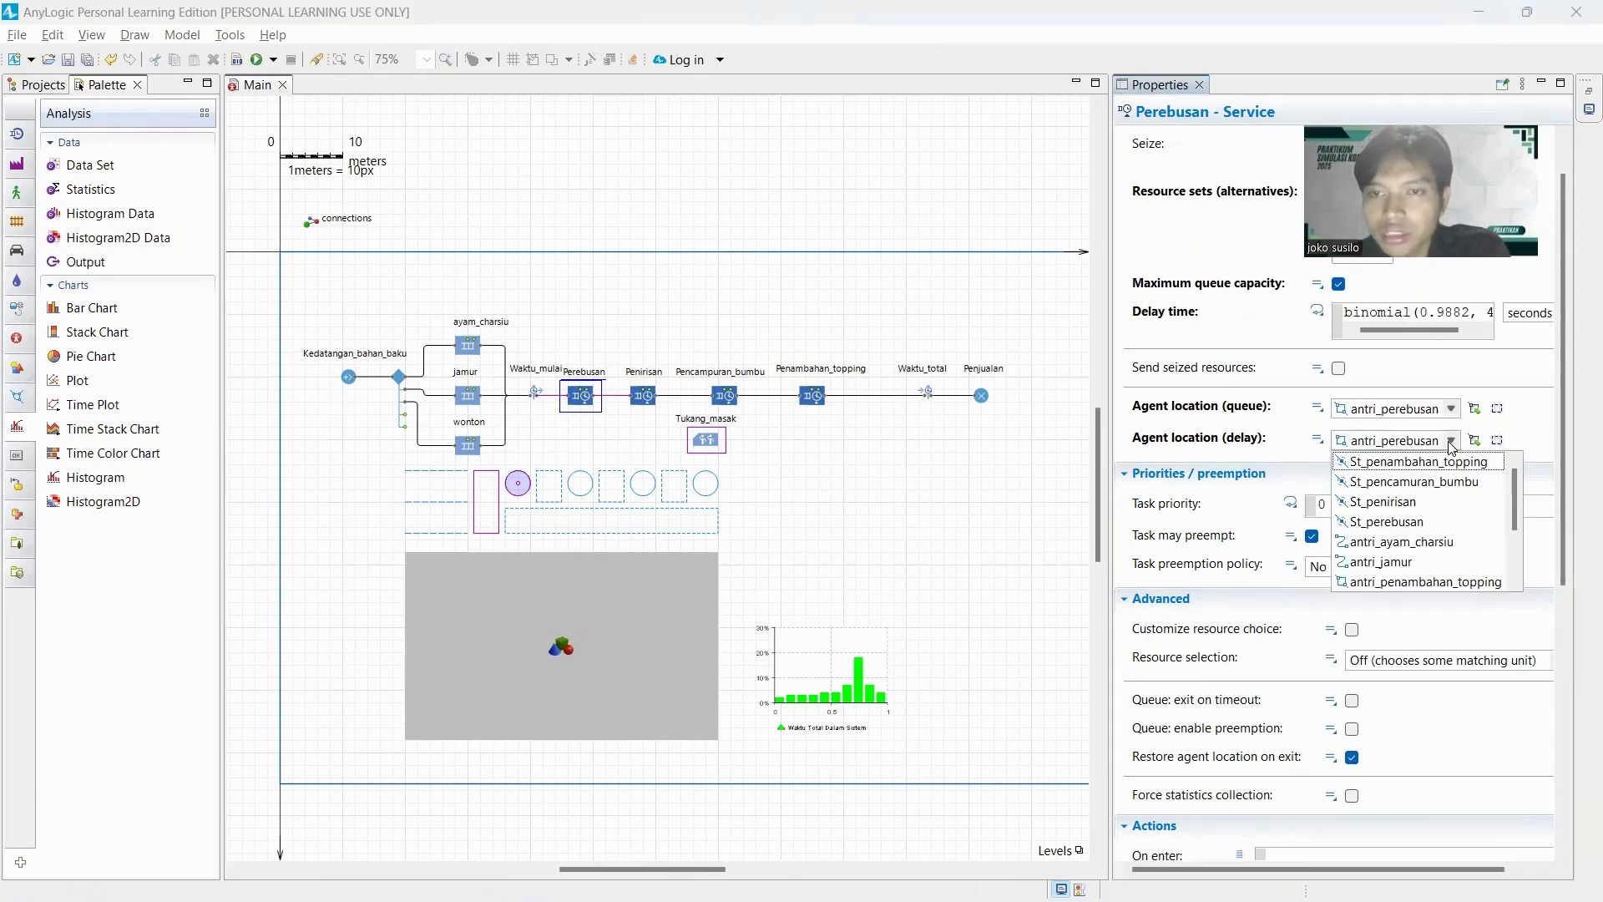
pyautogui.click(1416, 524)
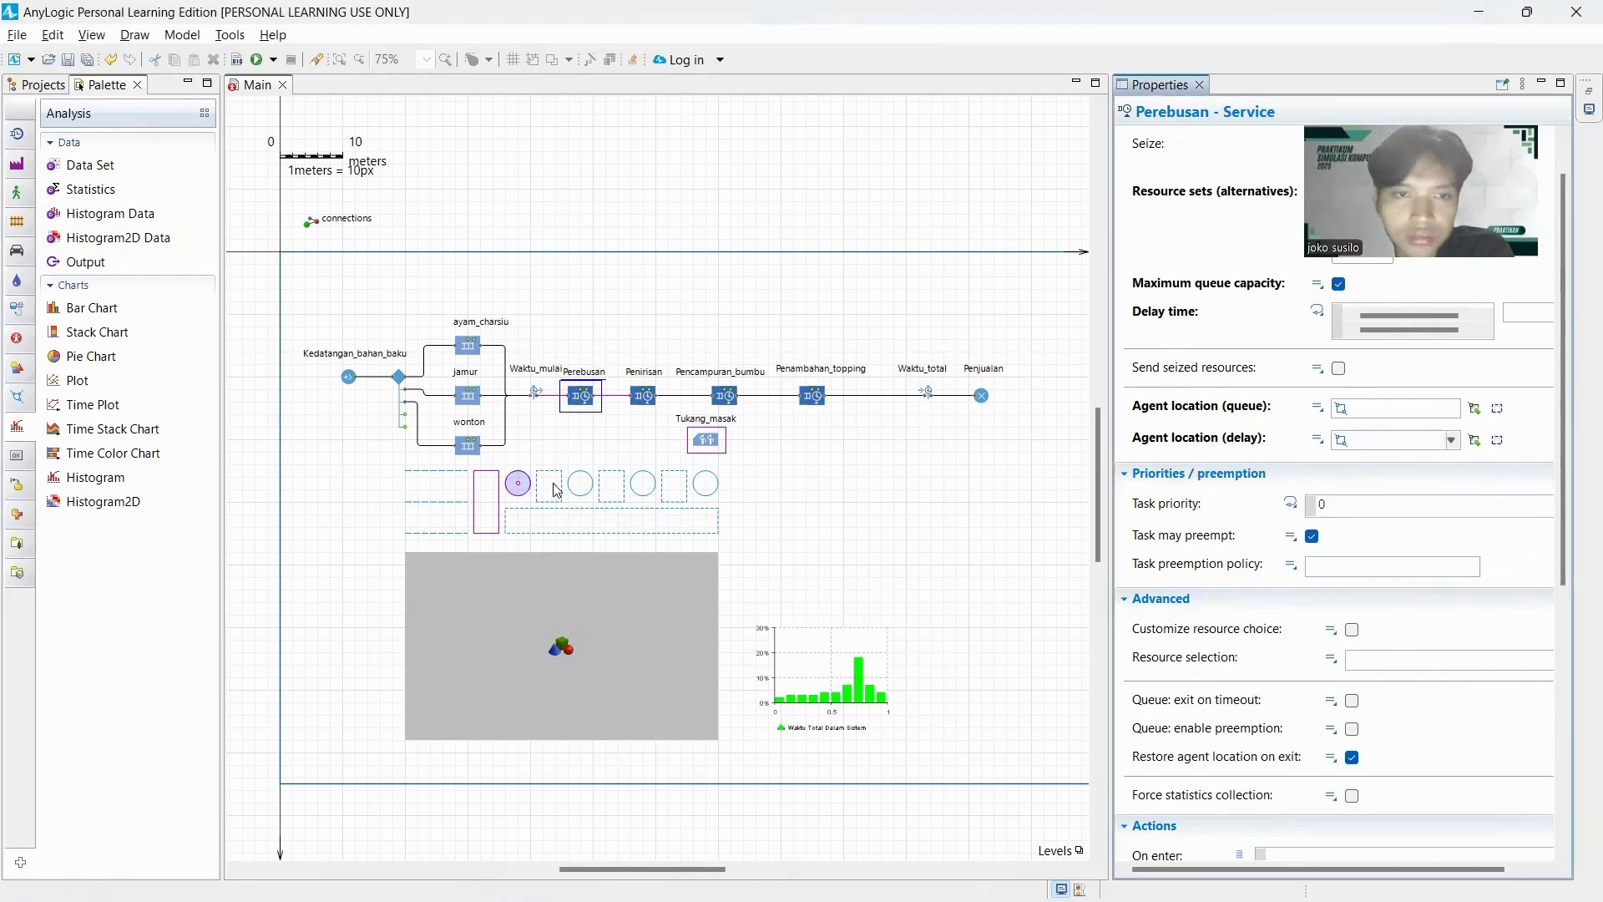
# Set the Penirisan service's agent location to antri_penirisan for the queue and St_penirisan for the delay.
pyautogui.click(645, 396)
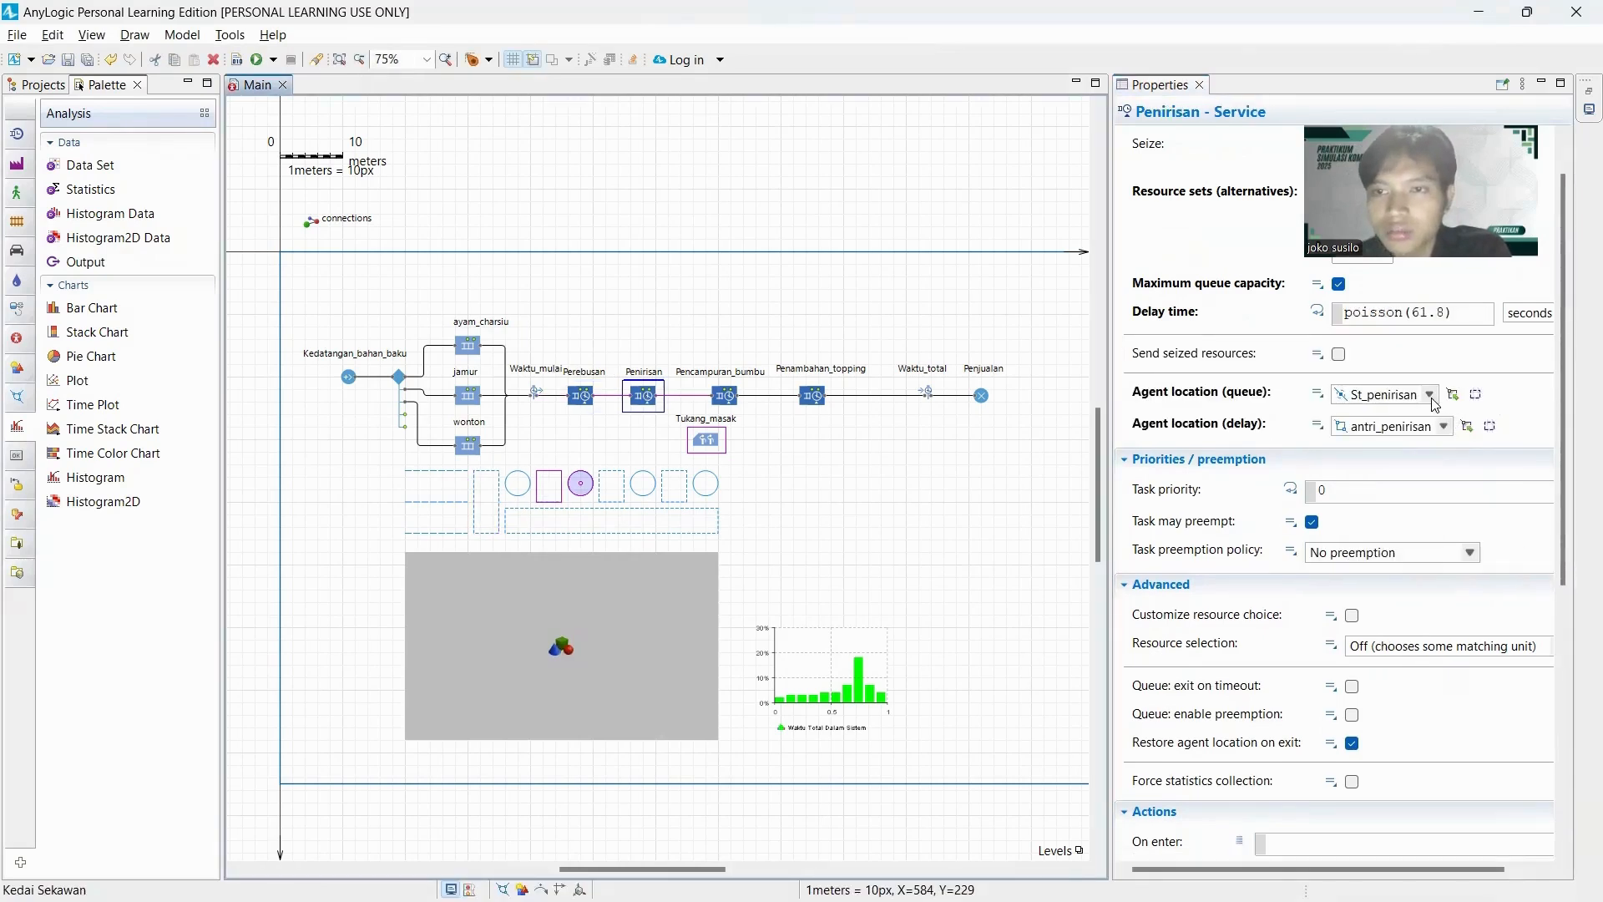
pyautogui.click(1430, 394)
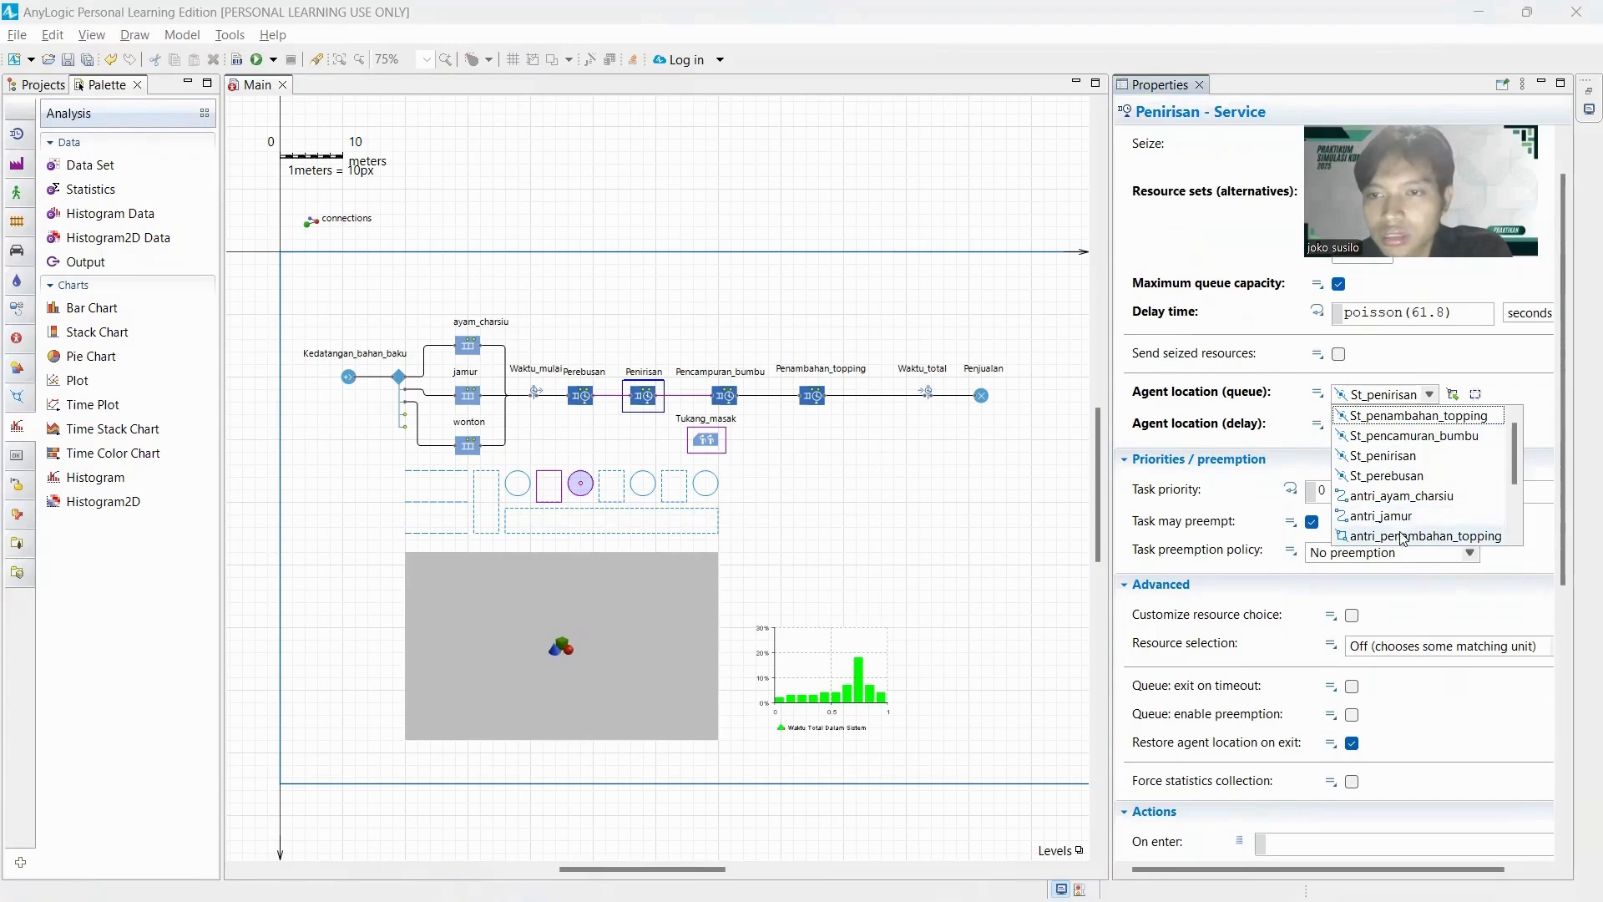
pyautogui.scroll(-2, 1413, 510)
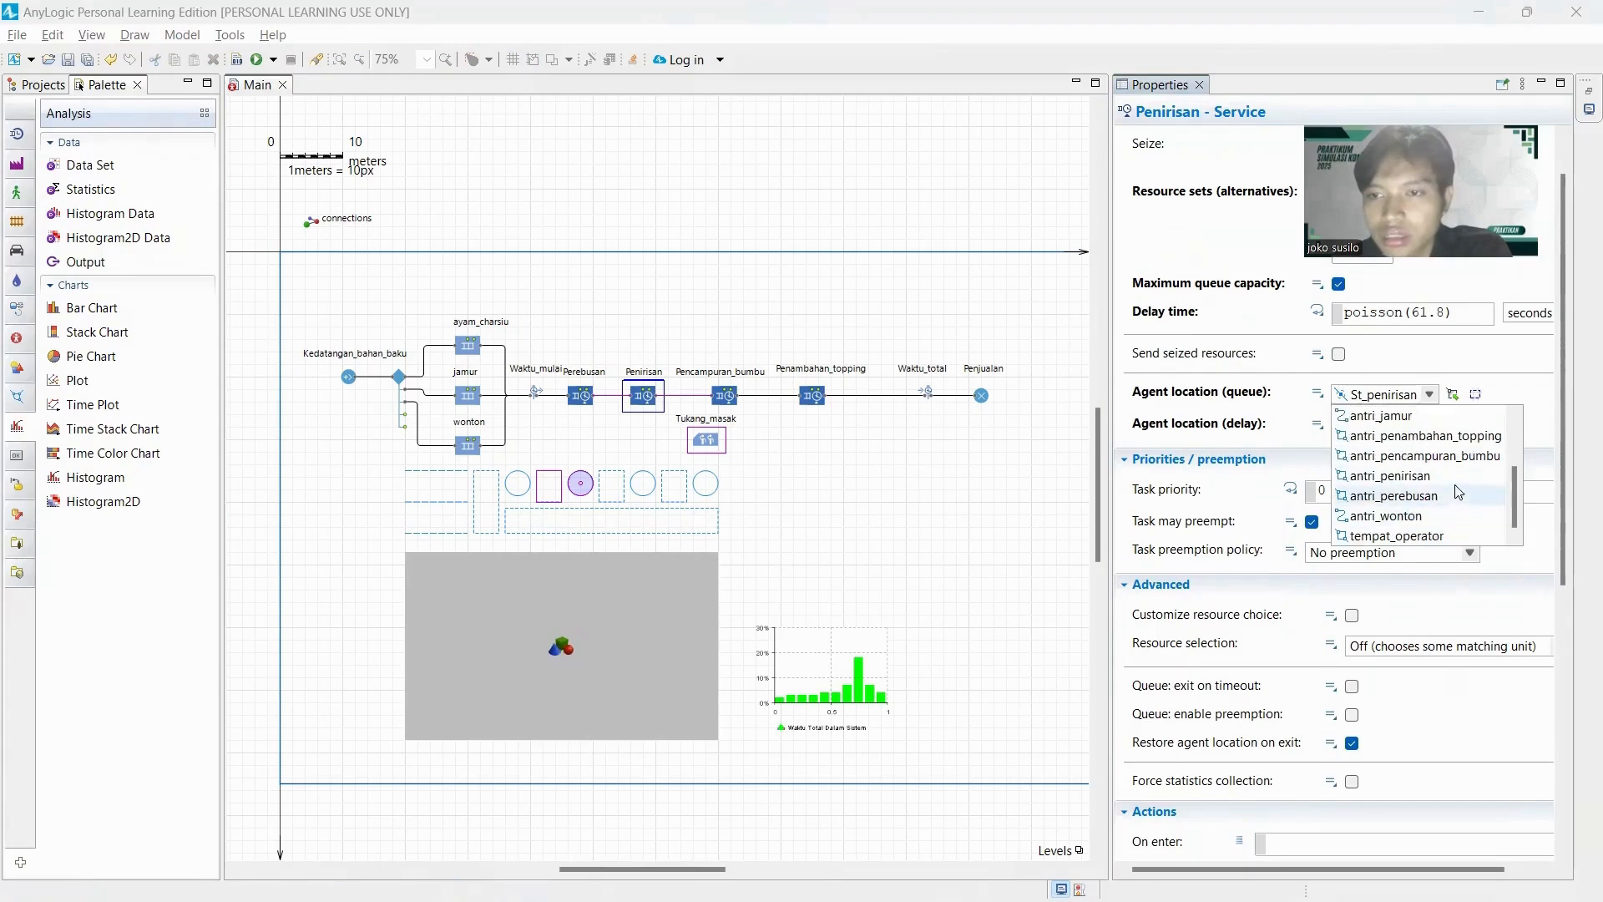
pyautogui.click(1427, 477)
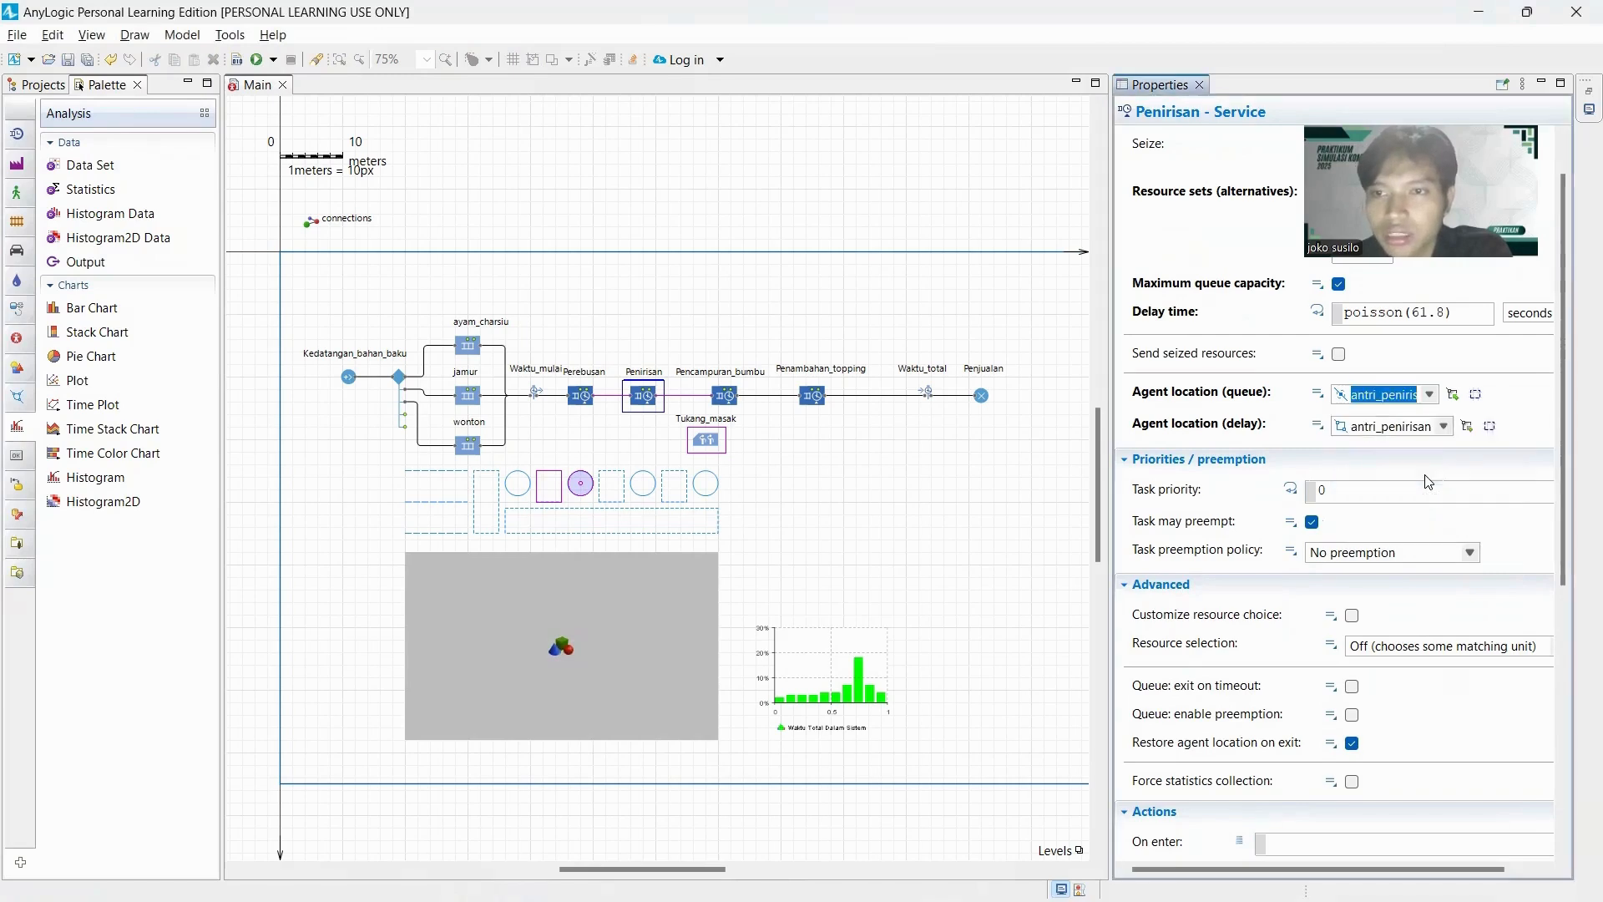
pyautogui.click(1442, 427)
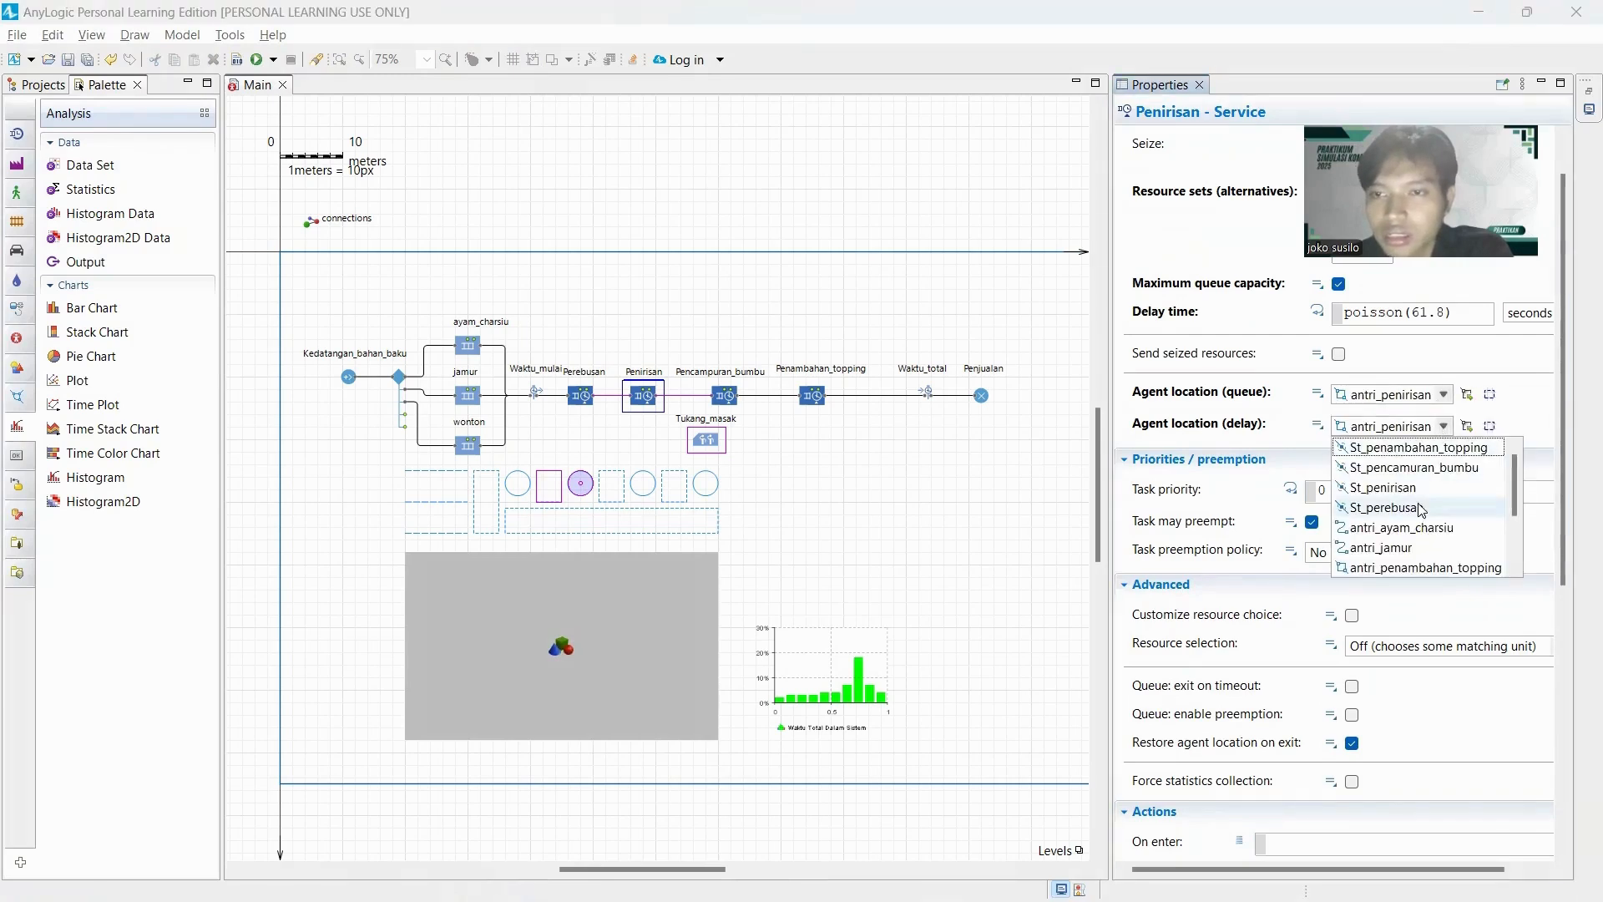
pyautogui.click(1381, 489)
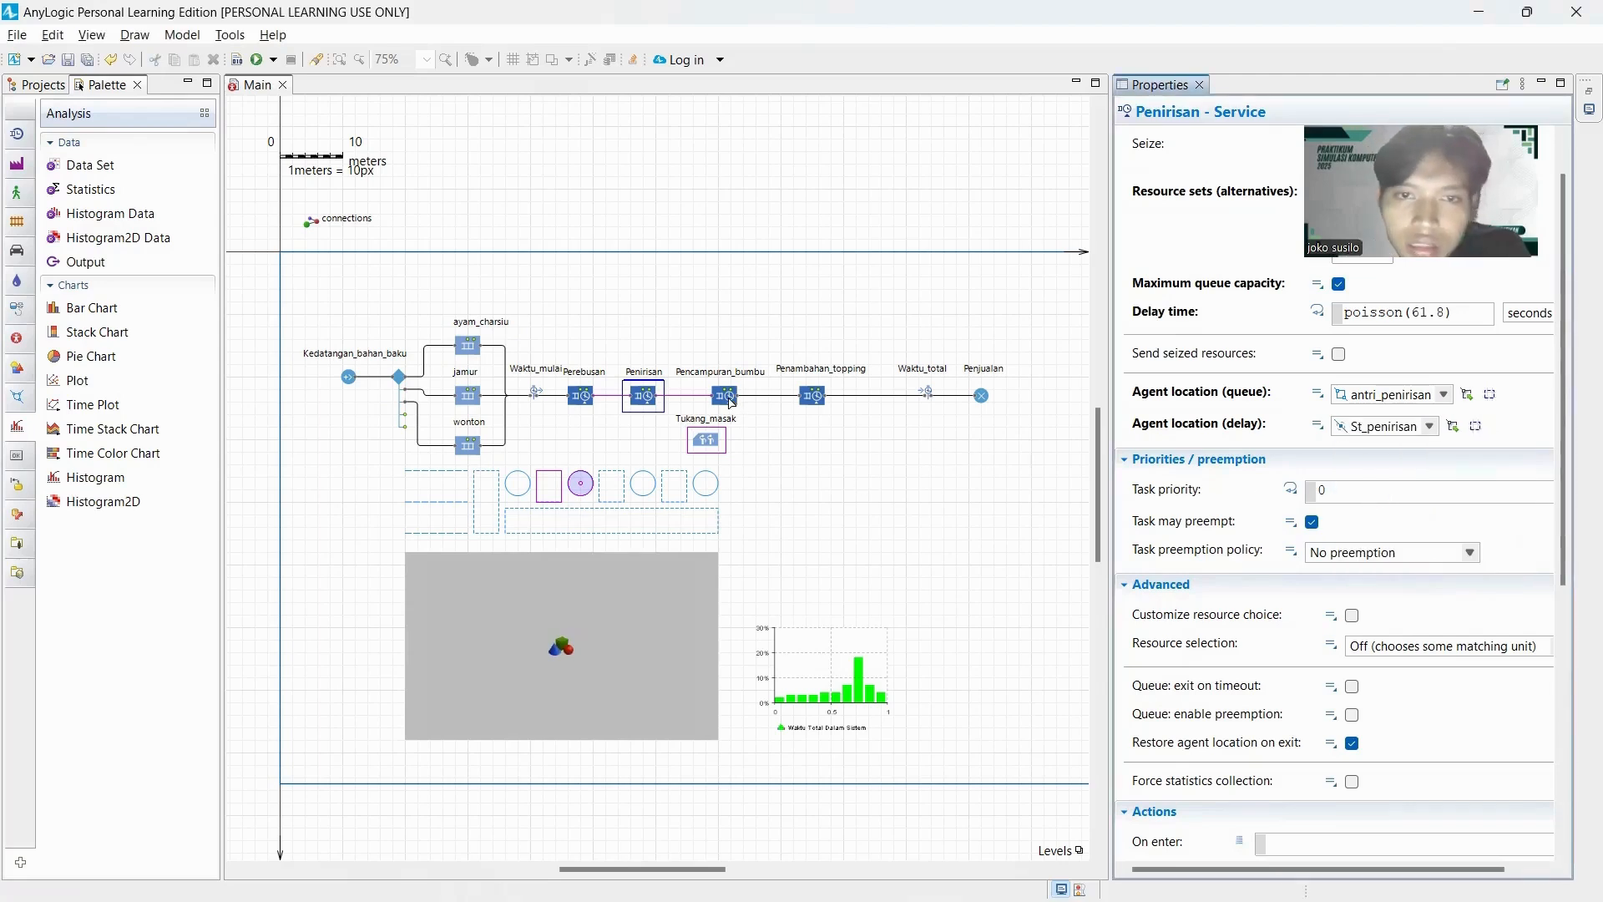
# Set the Pencampuran_bumbu service's agent location to antri_pencampuran_bumbu for the queue and St_pencamuran_bumbu for the delay.
pyautogui.click(731, 400)
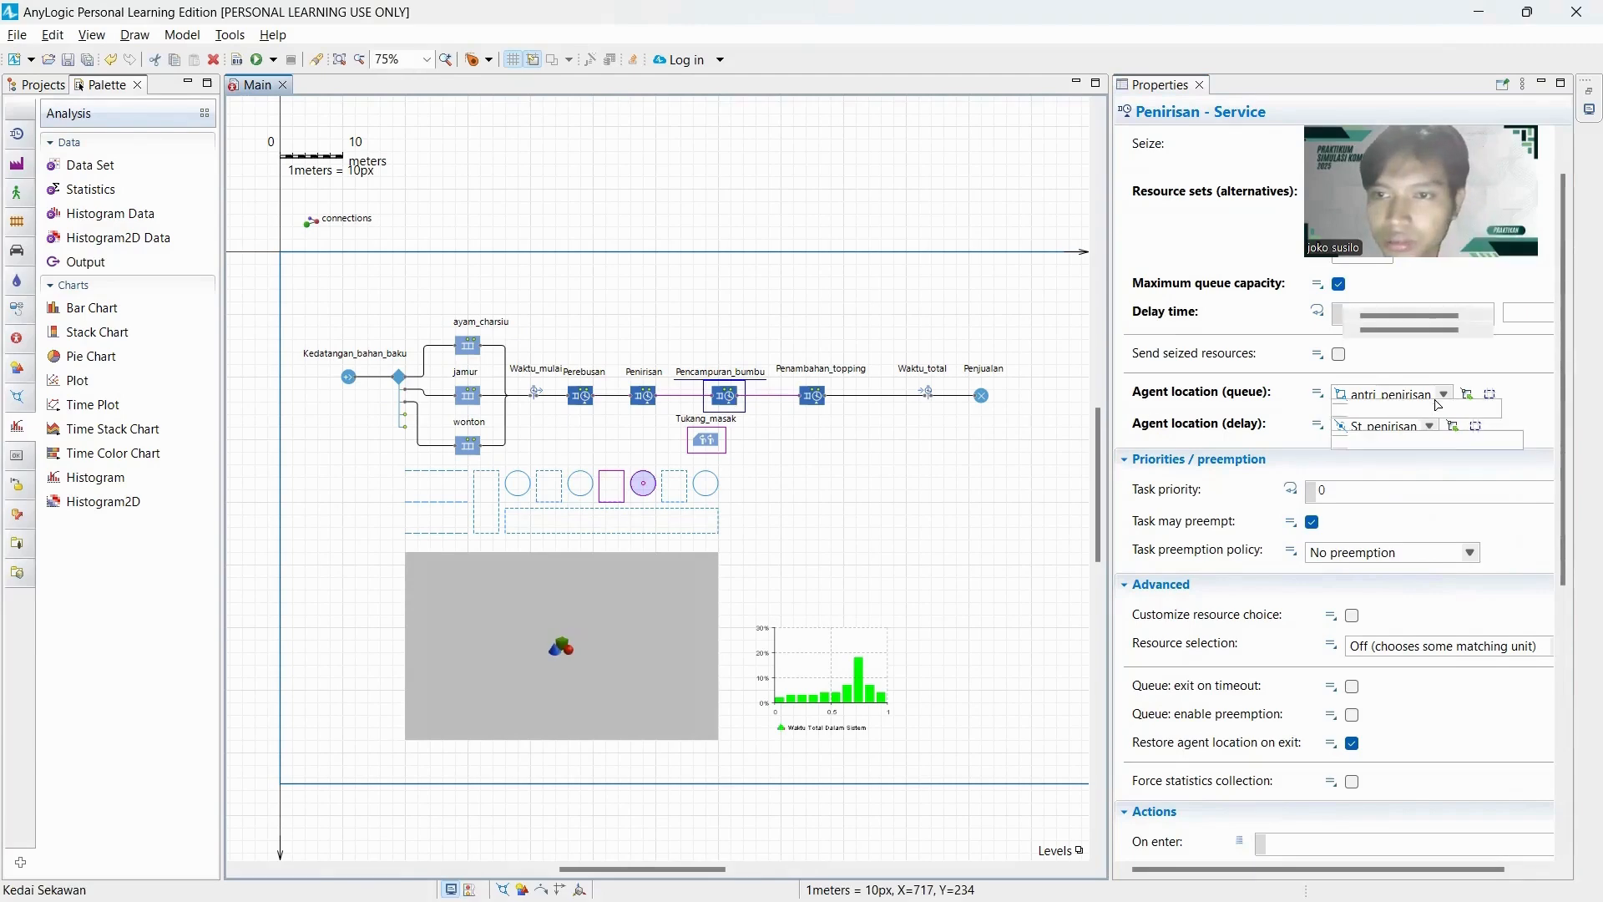
pyautogui.click(1497, 411)
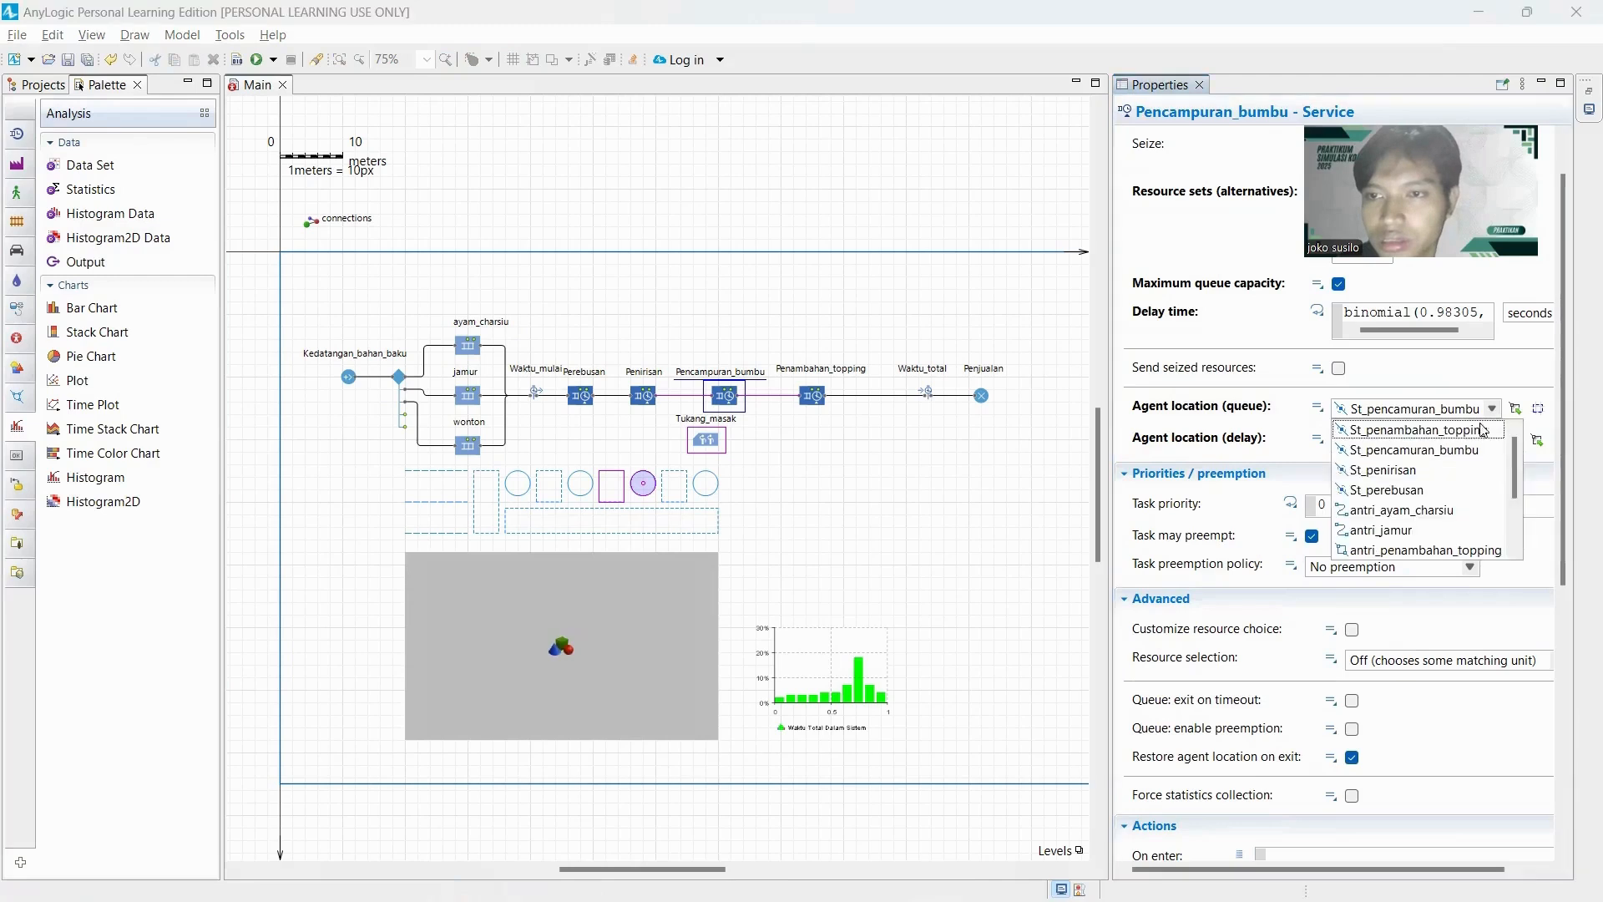
pyautogui.scroll(-2, 1356, 525)
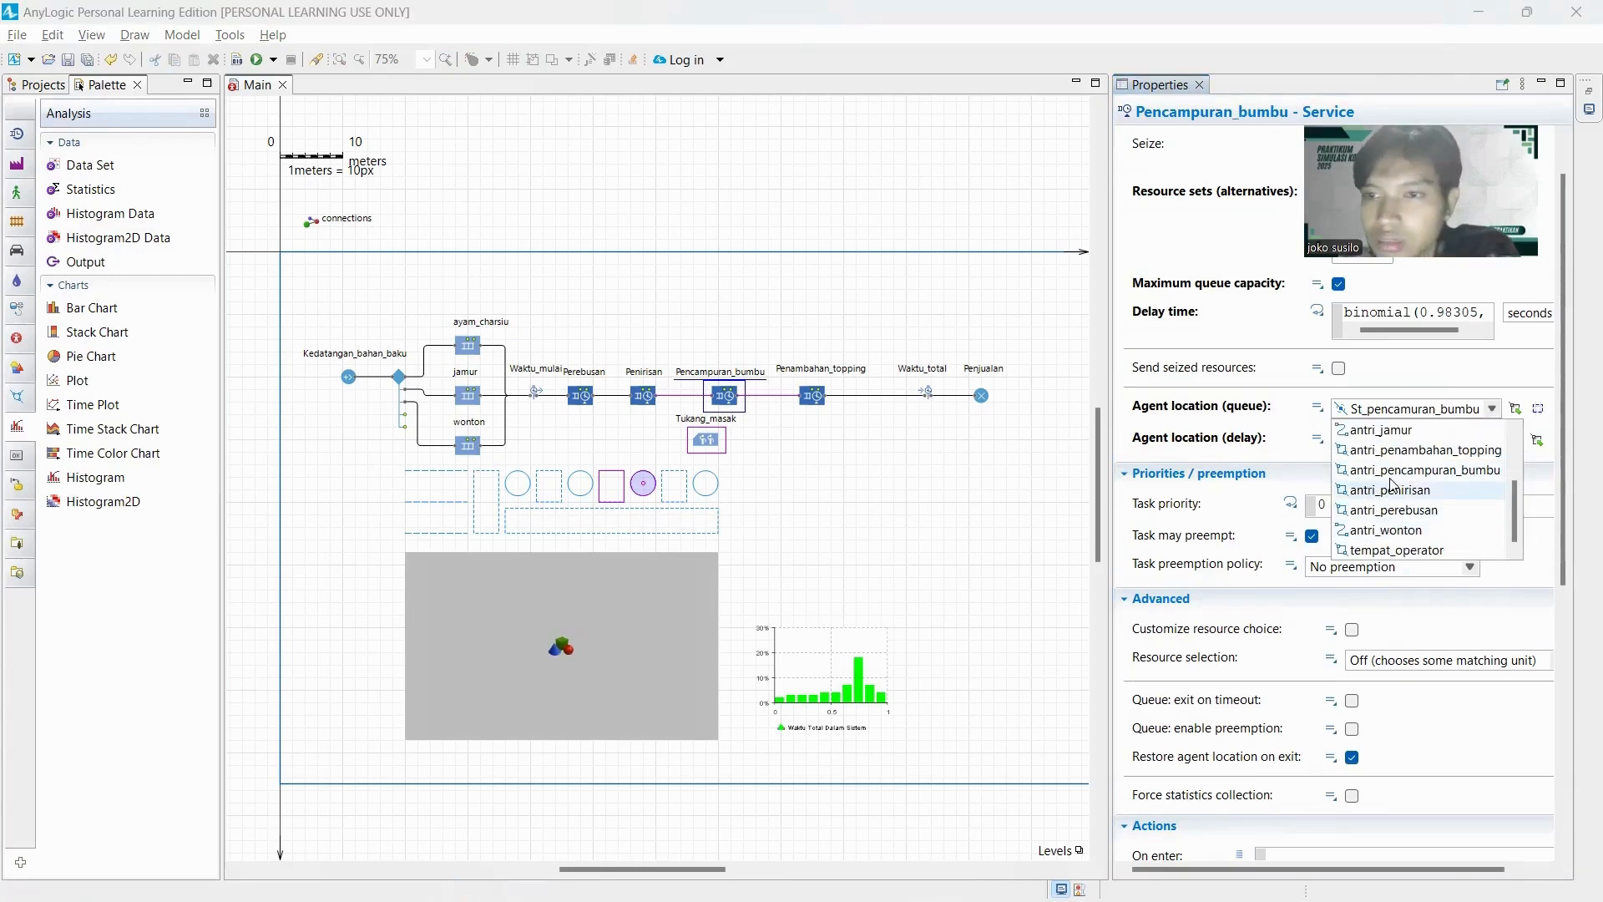
pyautogui.click(1386, 471)
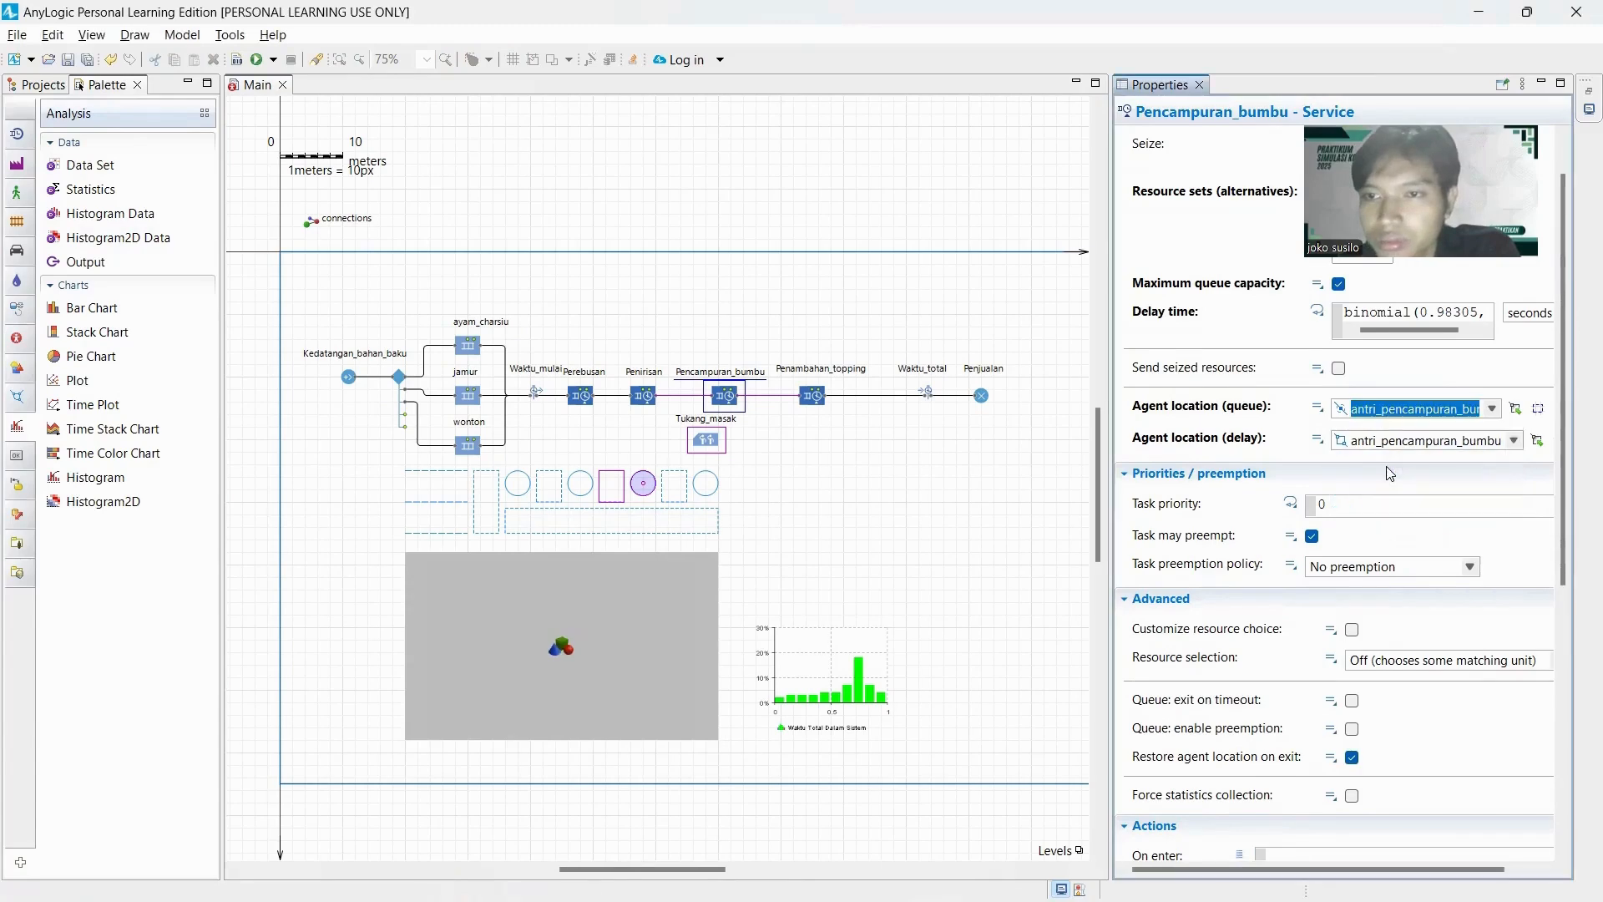
pyautogui.click(1513, 441)
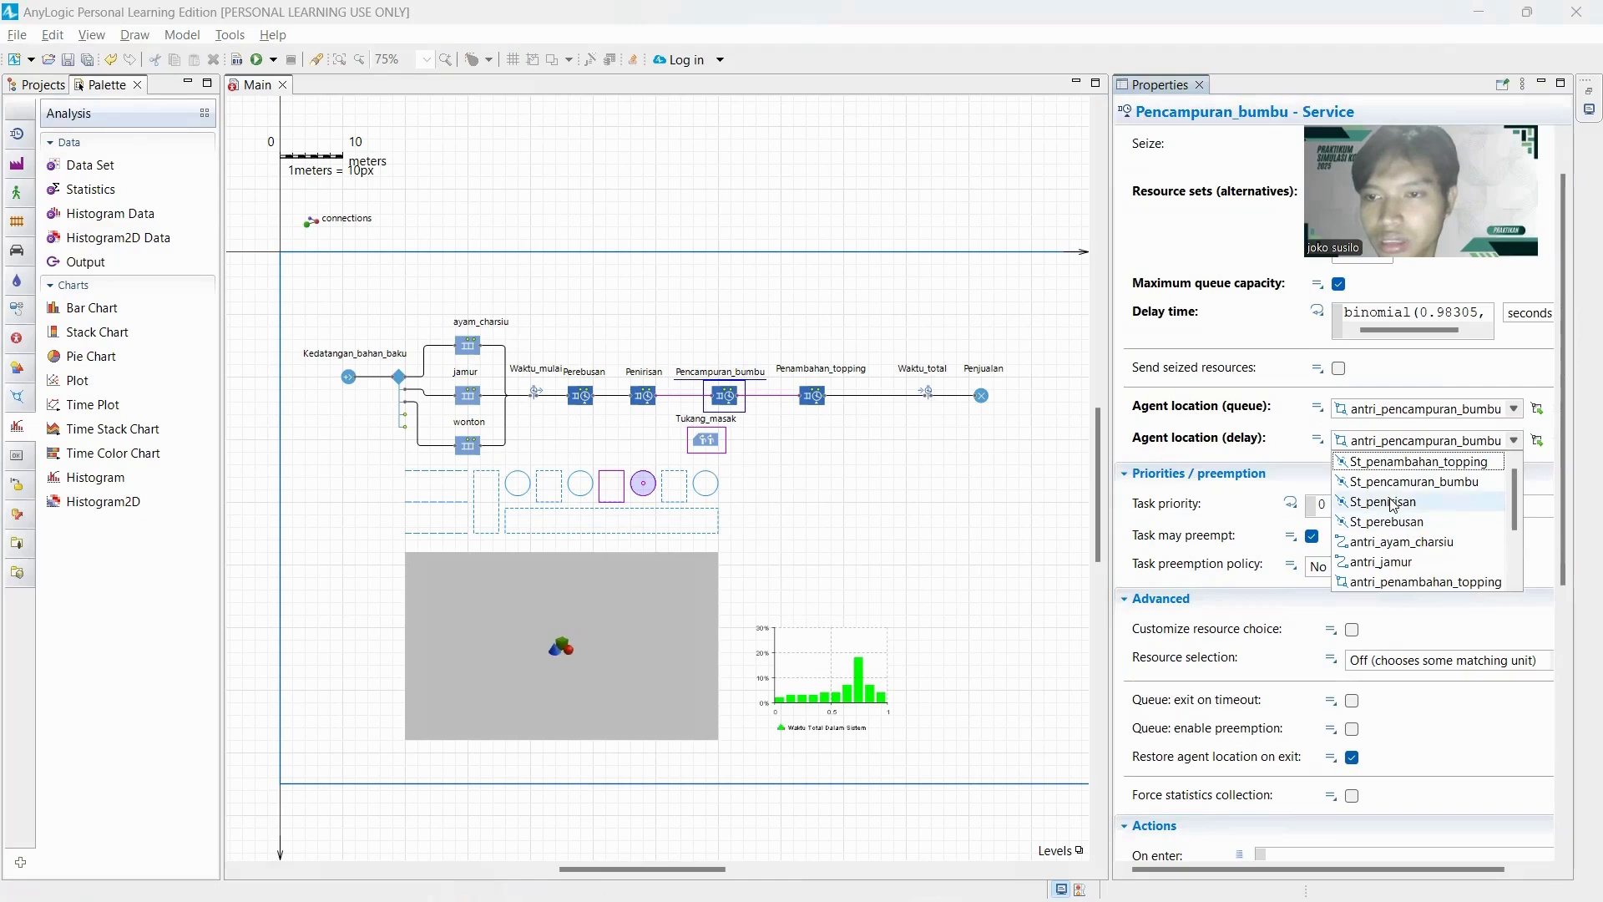
pyautogui.click(1411, 483)
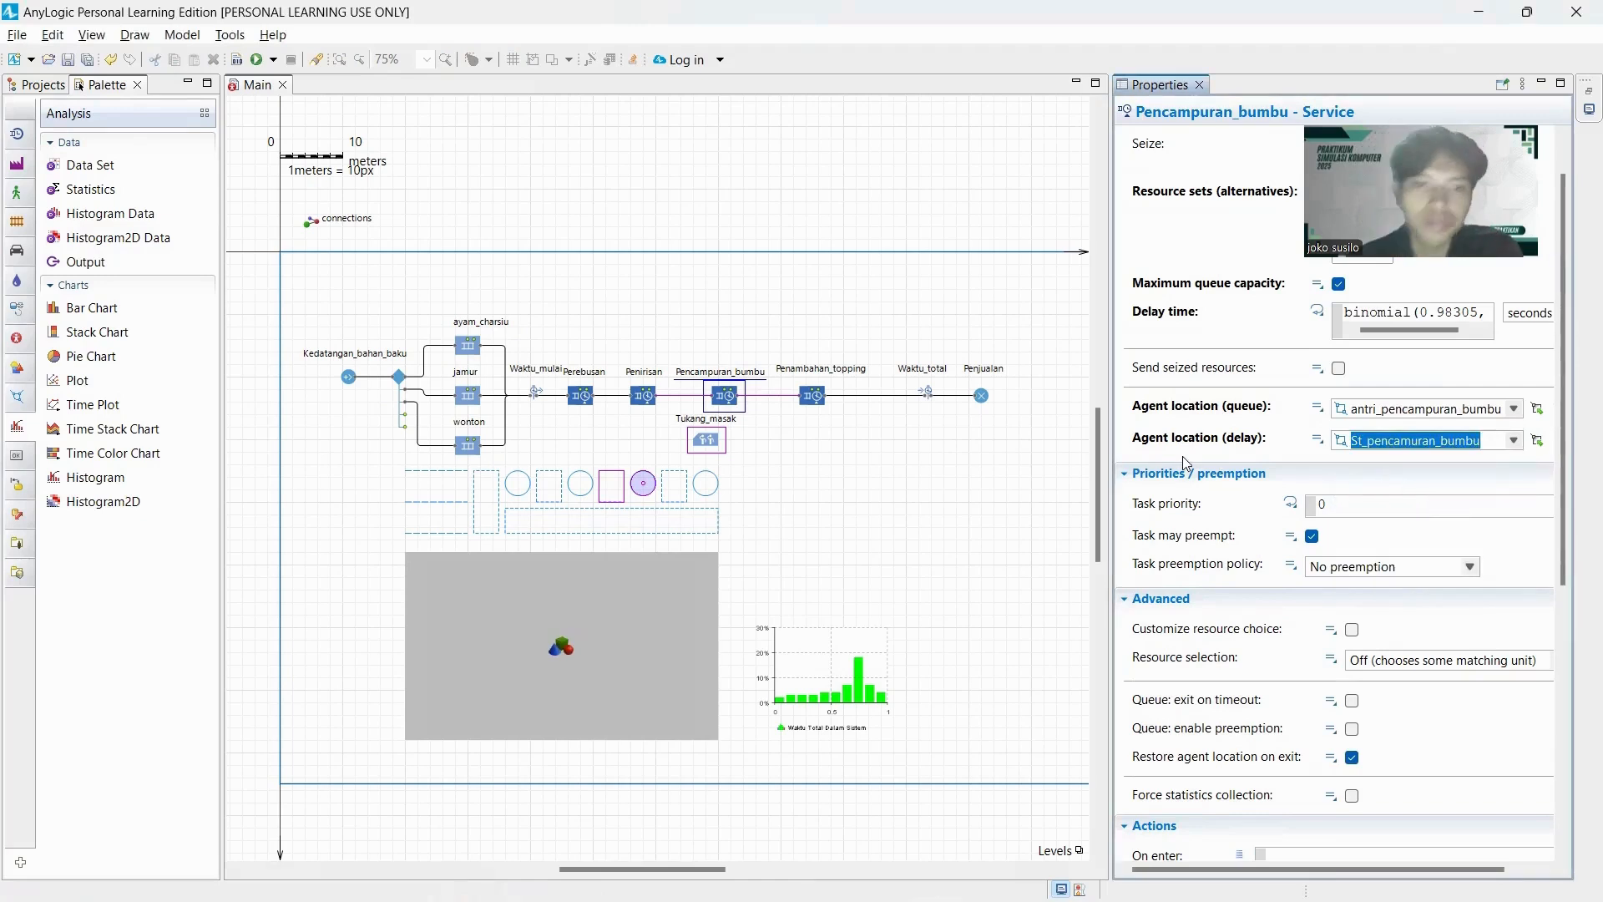
# Set the Penambahan_topping service's agent location to antri_penambahan_topping for the queue and St_penambahan_topping for the delay.
pyautogui.click(818, 397)
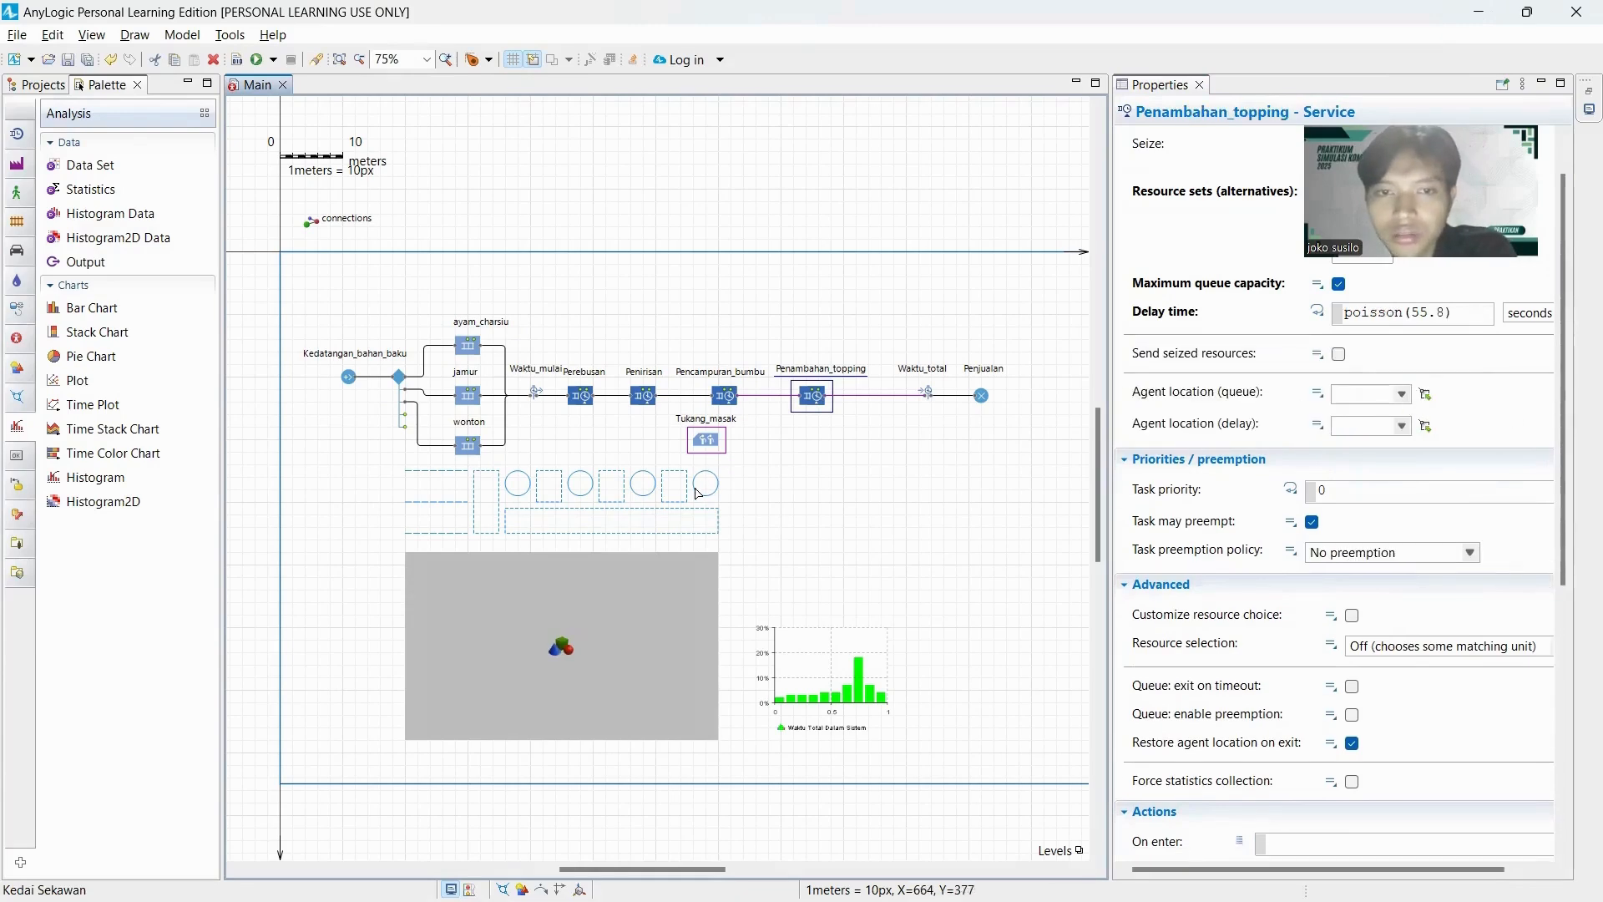
pyautogui.click(1403, 398)
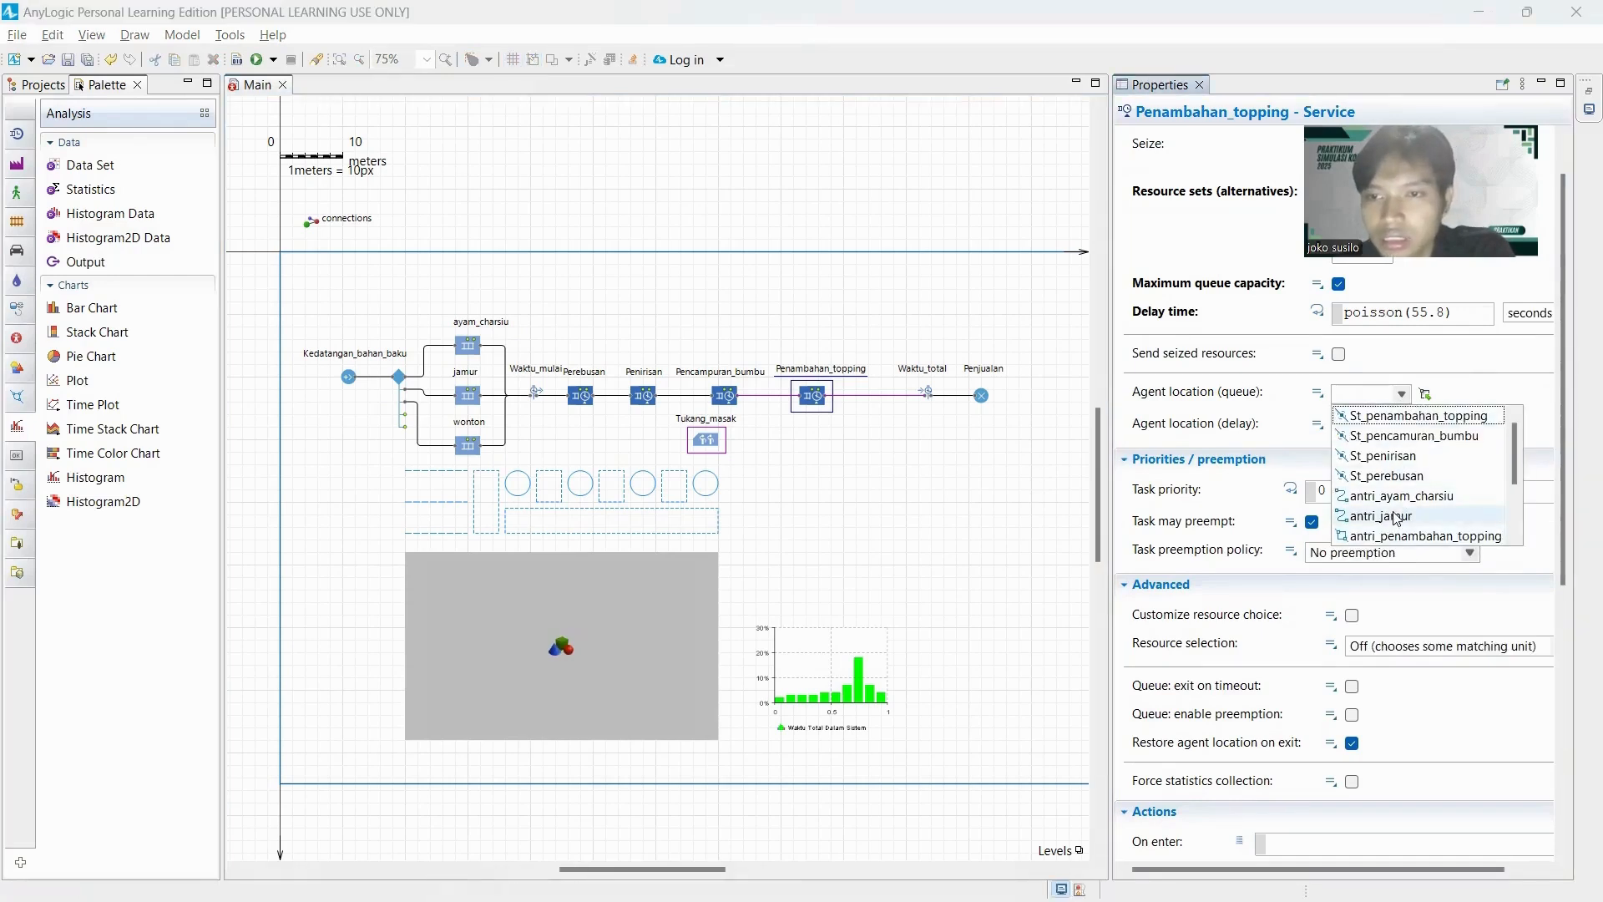
pyautogui.scroll(-2, 1411, 501)
pyautogui.scroll(2, 1415, 497)
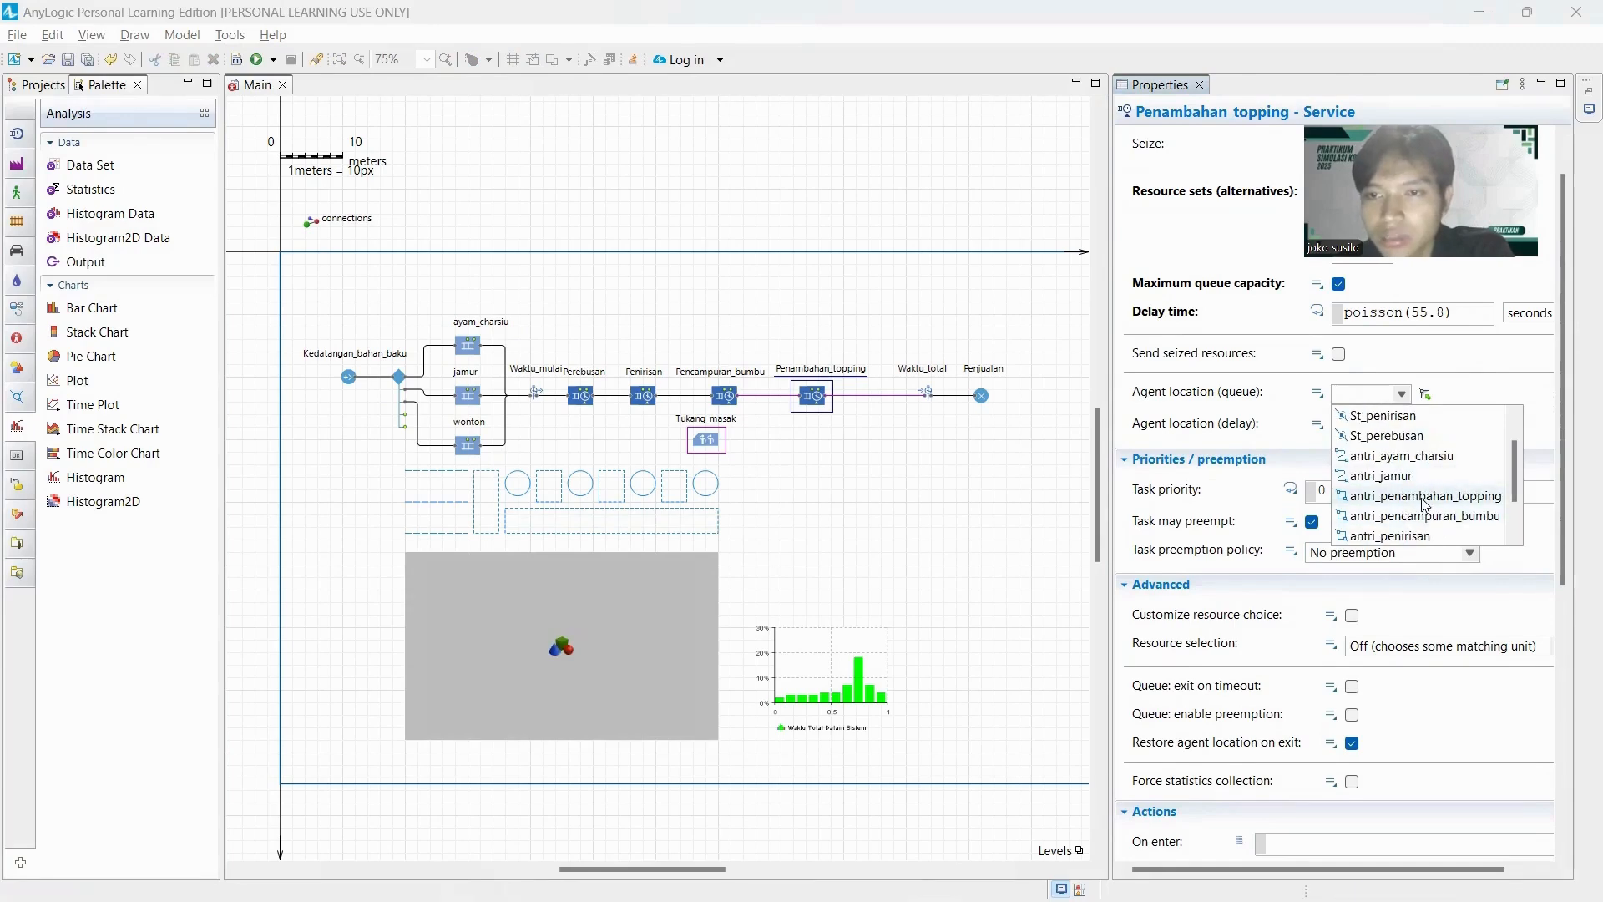
pyautogui.click(1422, 499)
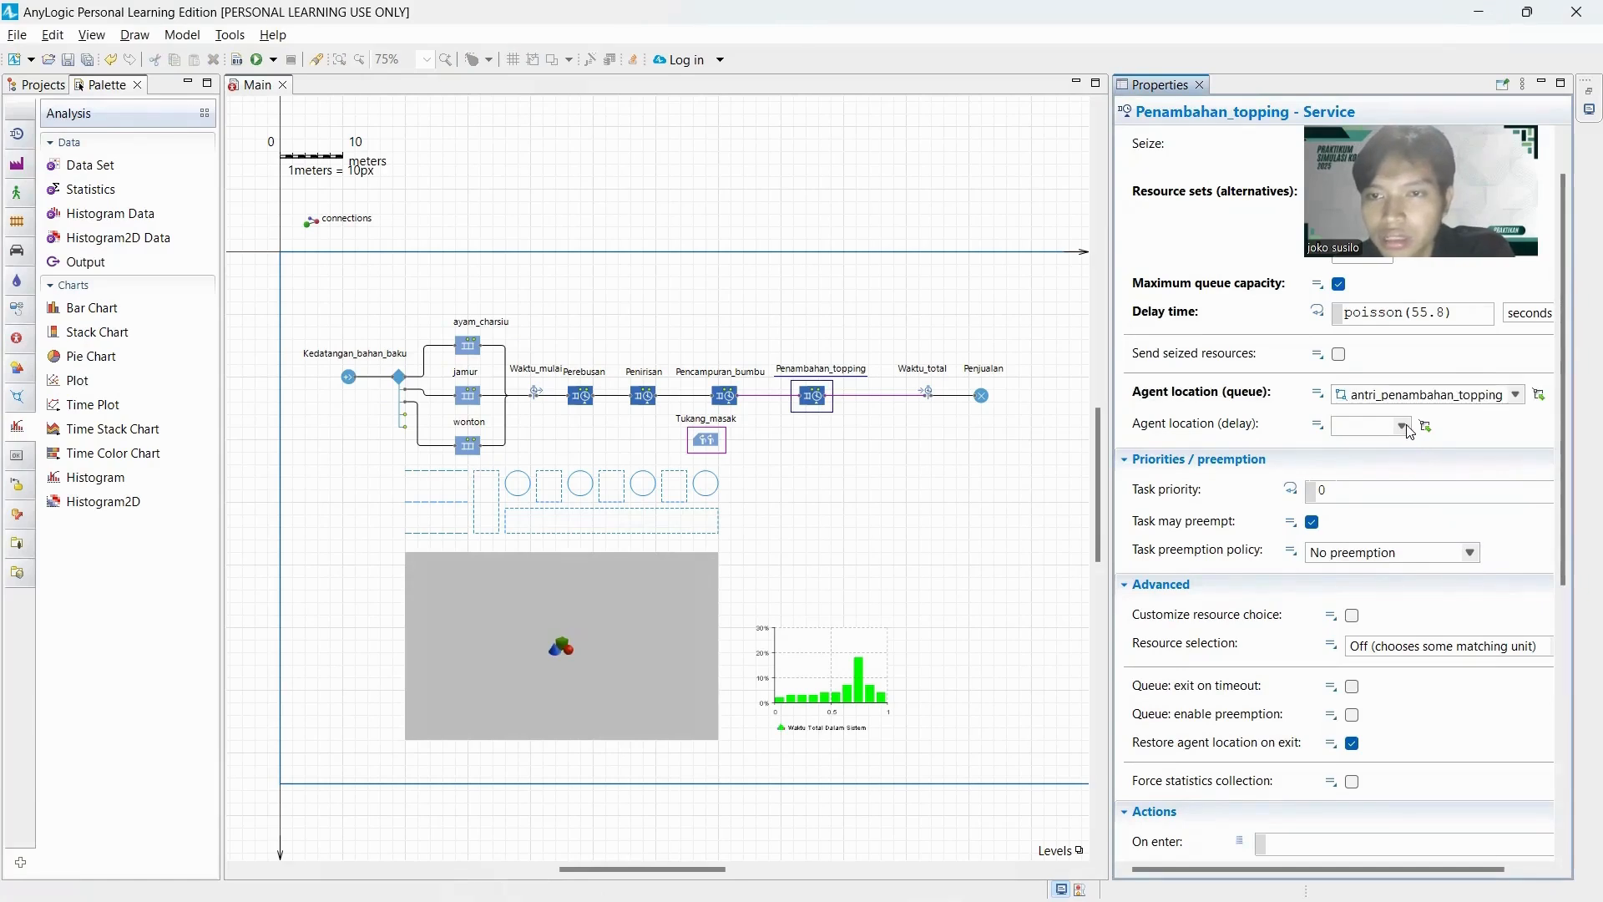
pyautogui.click(1405, 427)
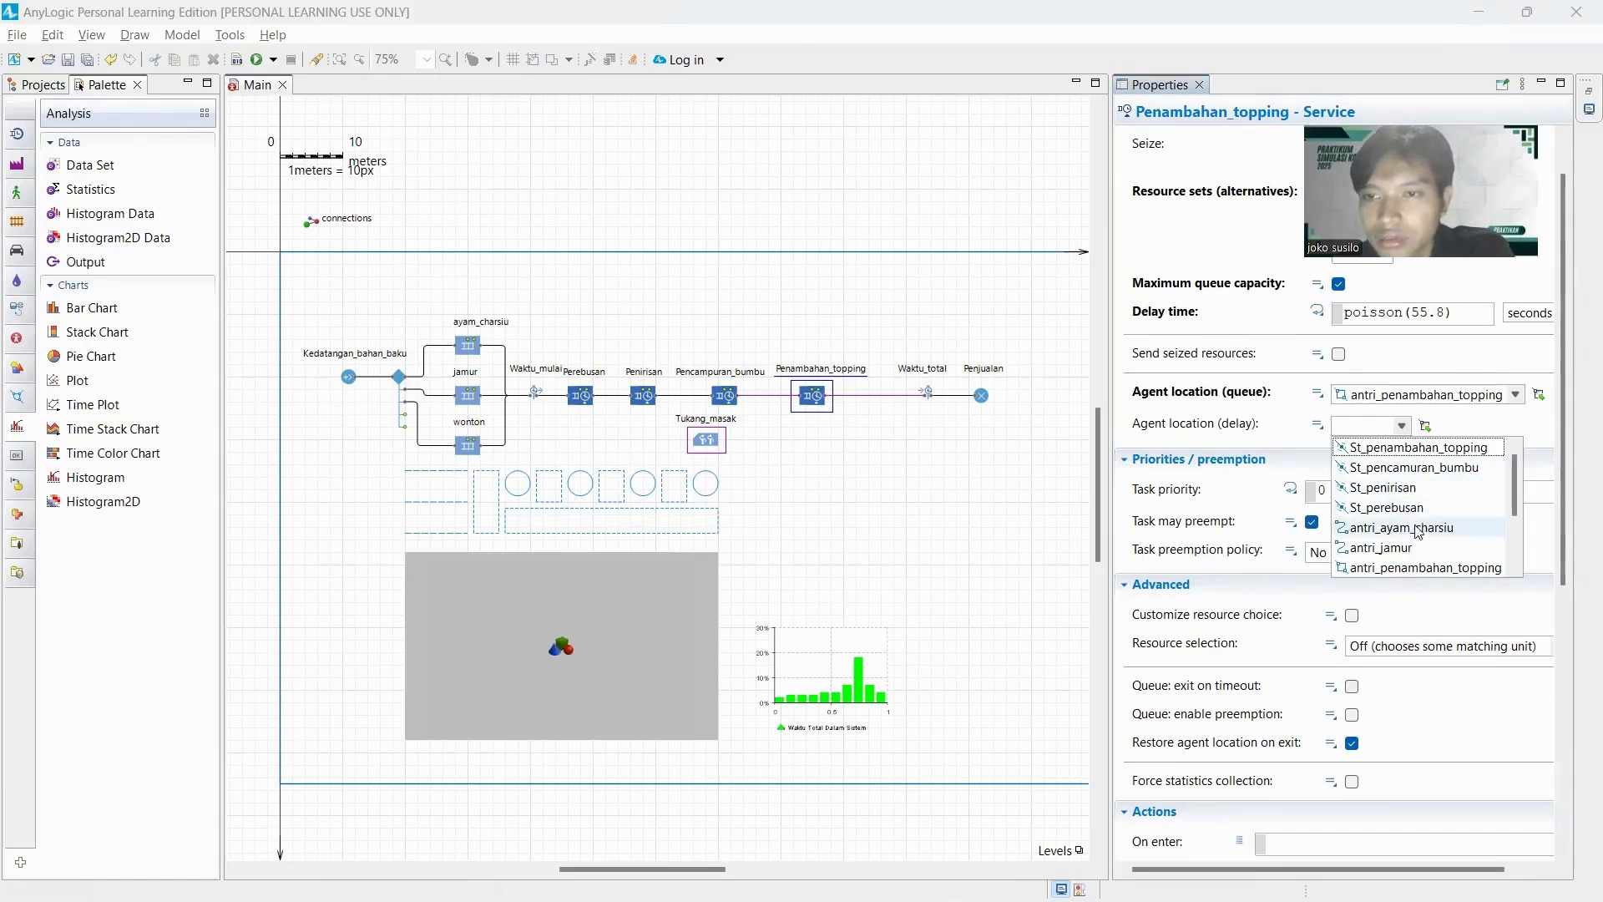
pyautogui.click(1383, 455)
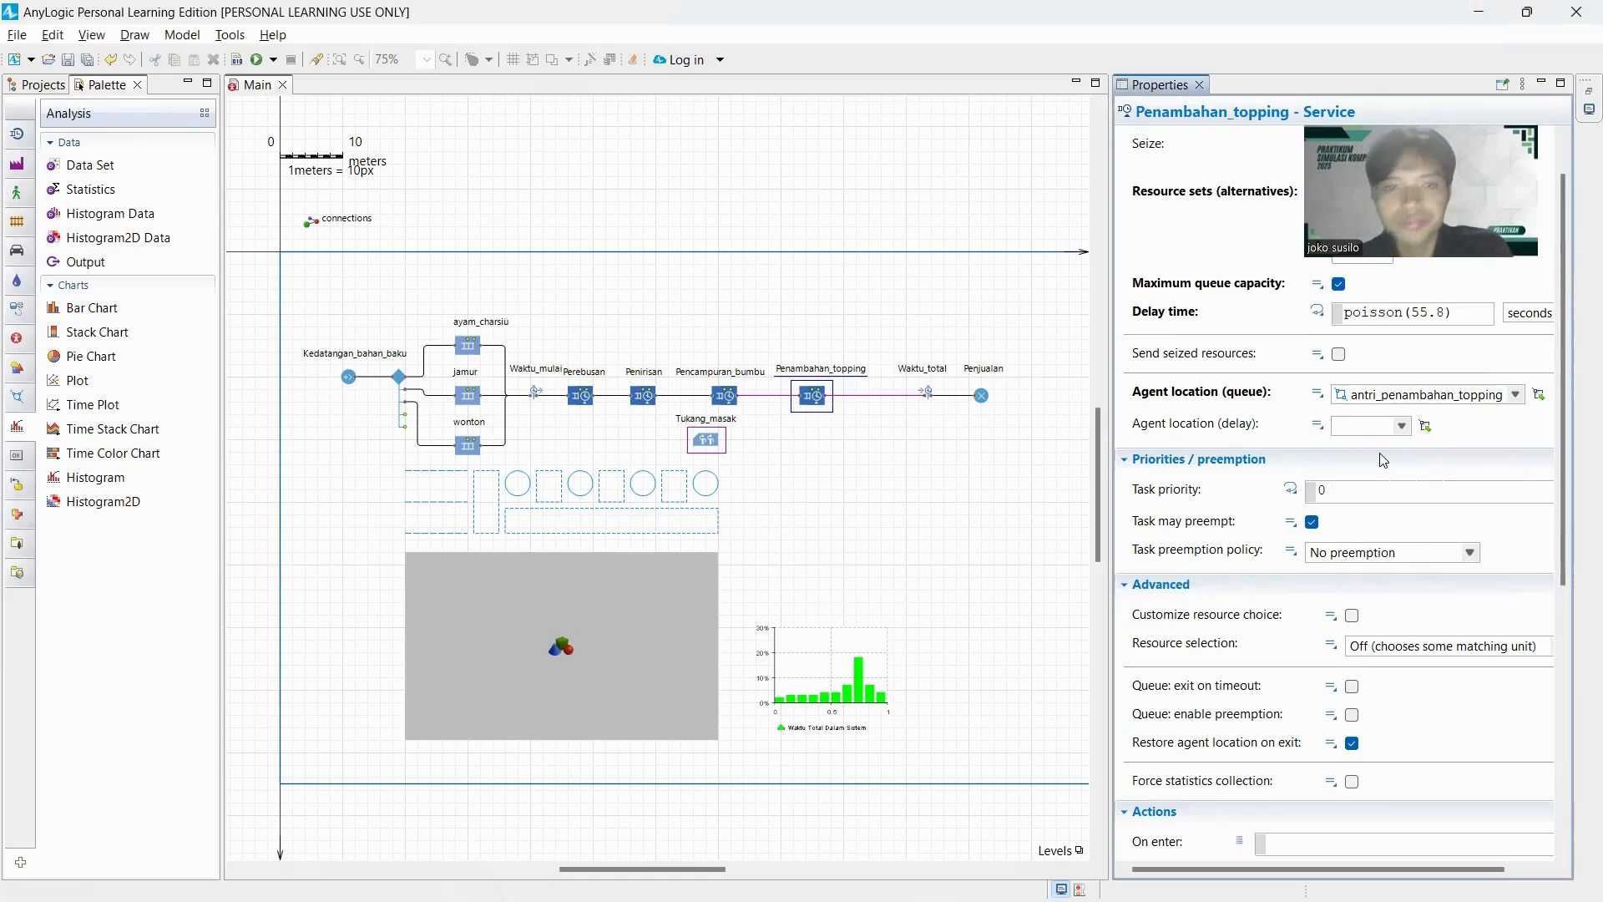
pyautogui.click(852, 512)
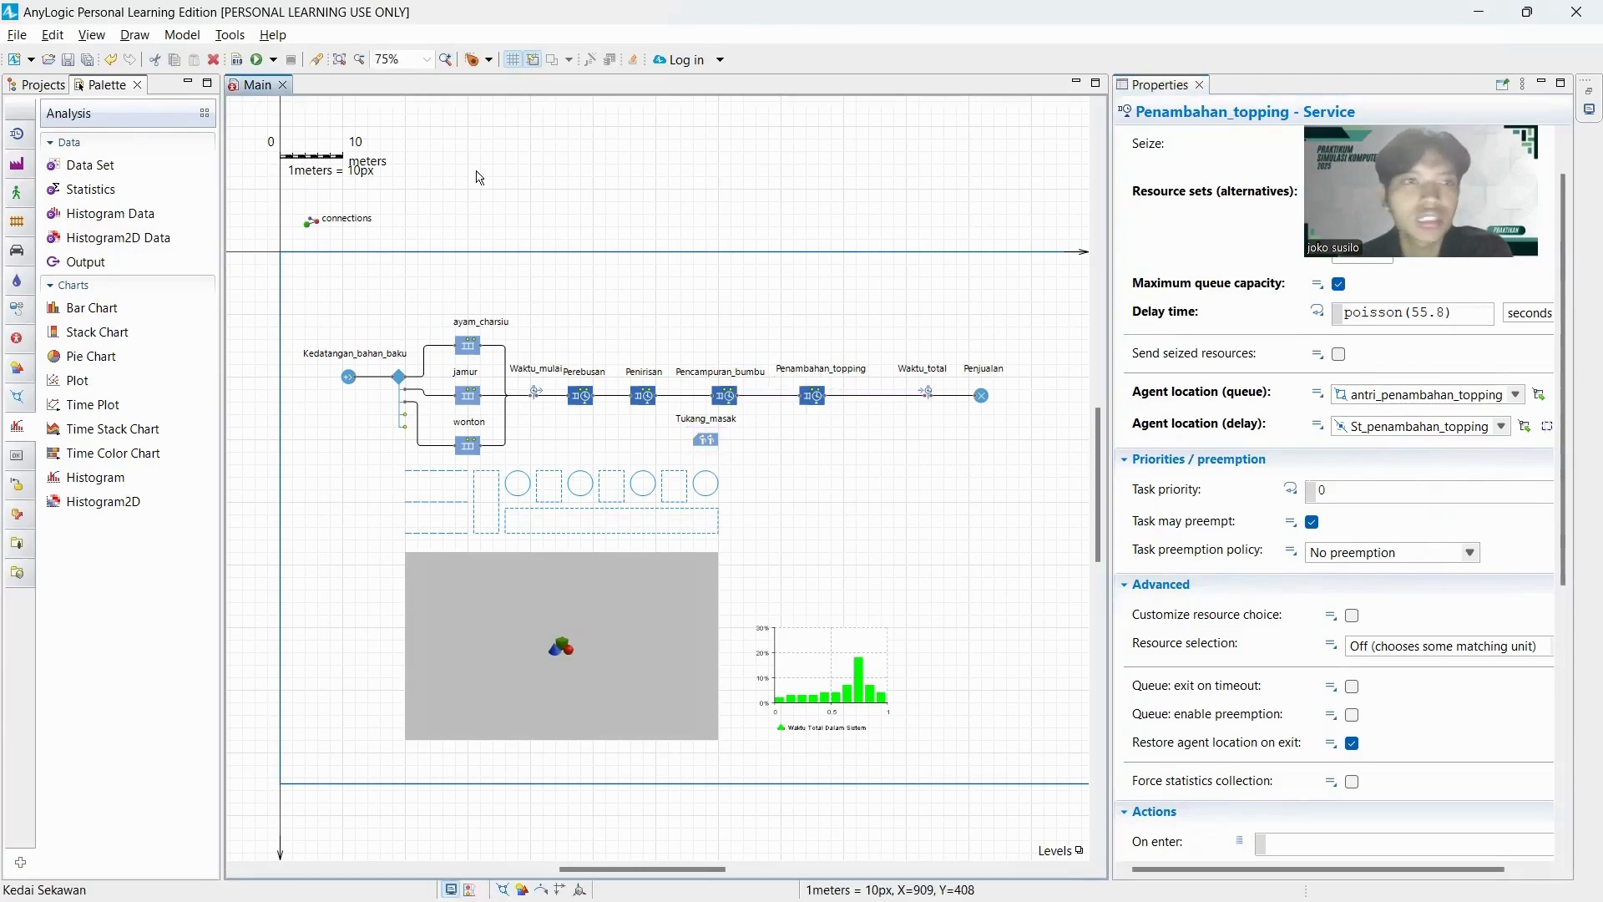
# Run the Kedai Sekawan simulation to check the 3D layout, pause it and close the simulation window.
pyautogui.click(274, 60)
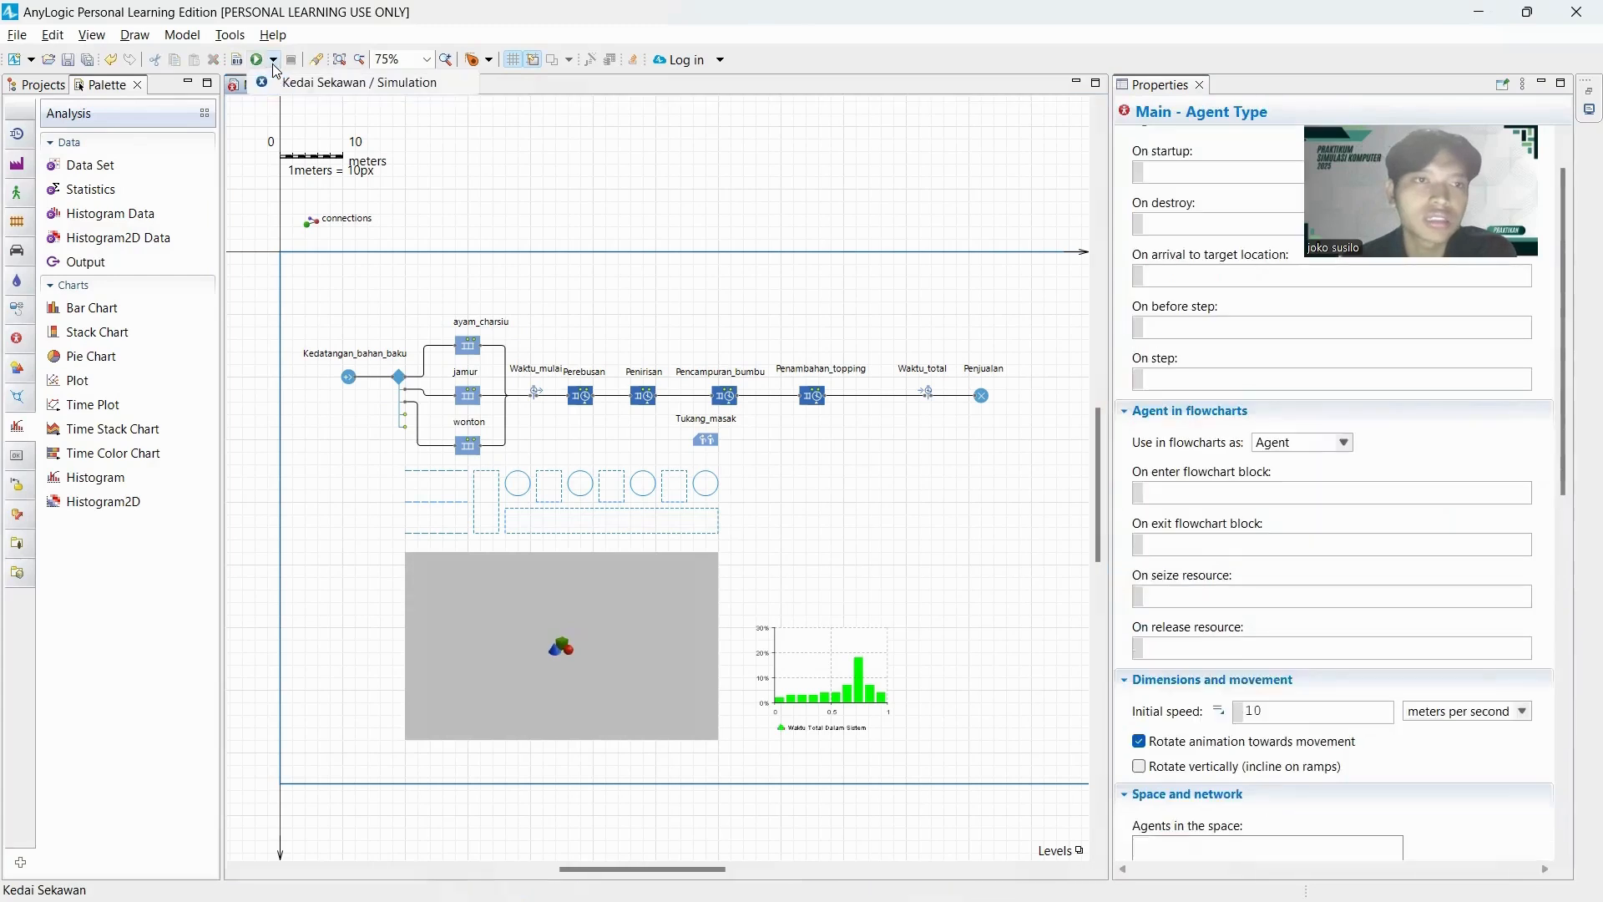
pyautogui.click(312, 86)
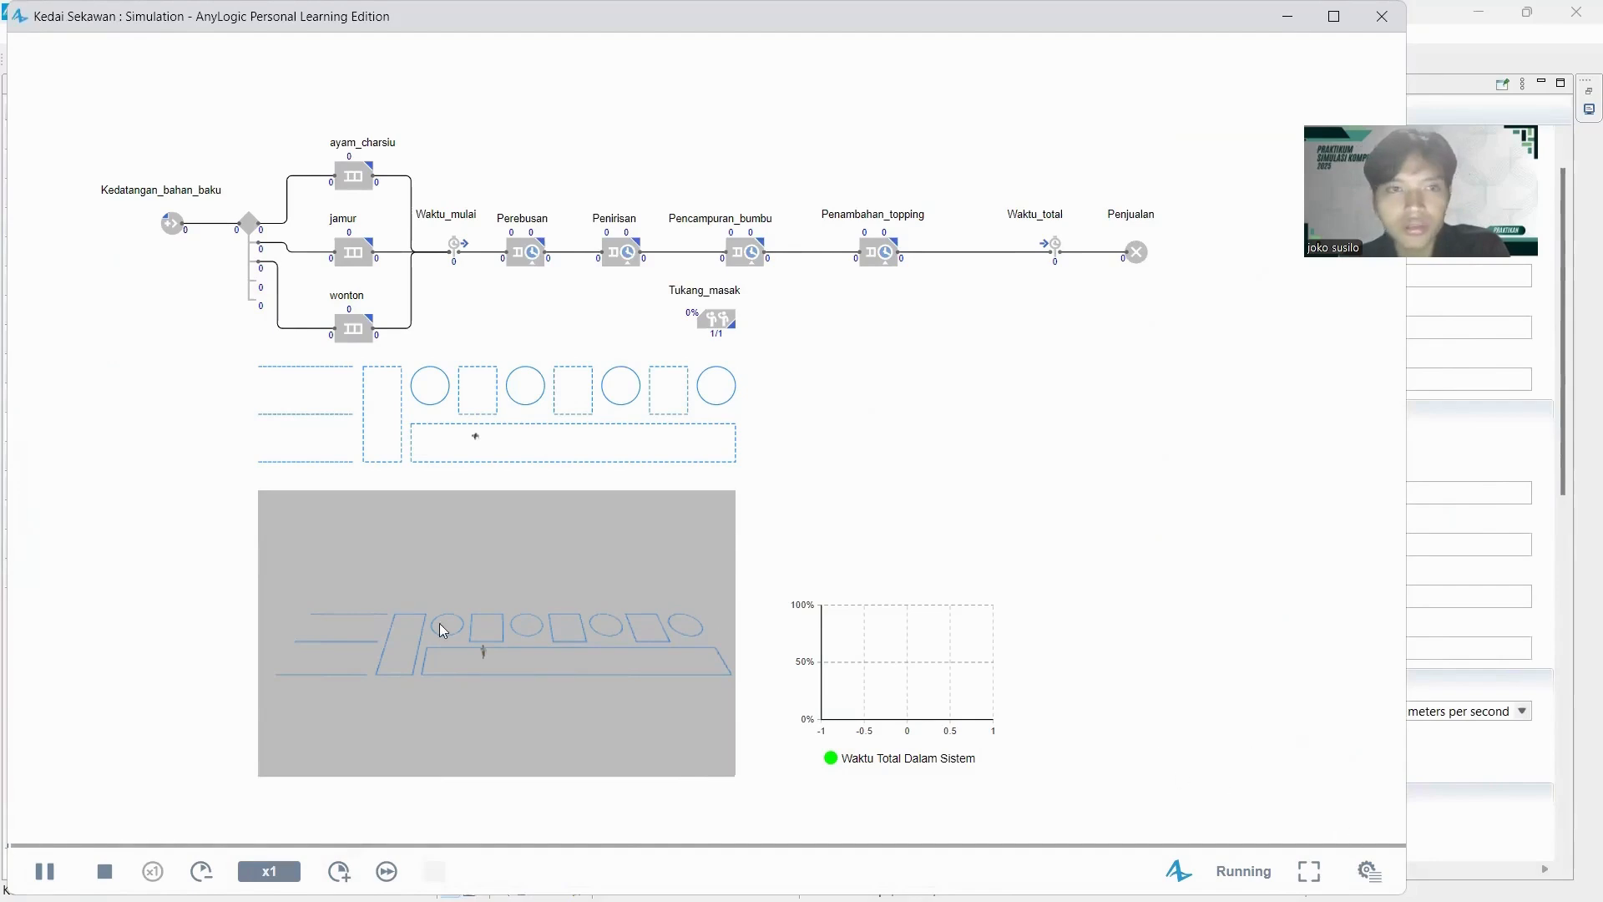
pyautogui.click(44, 871)
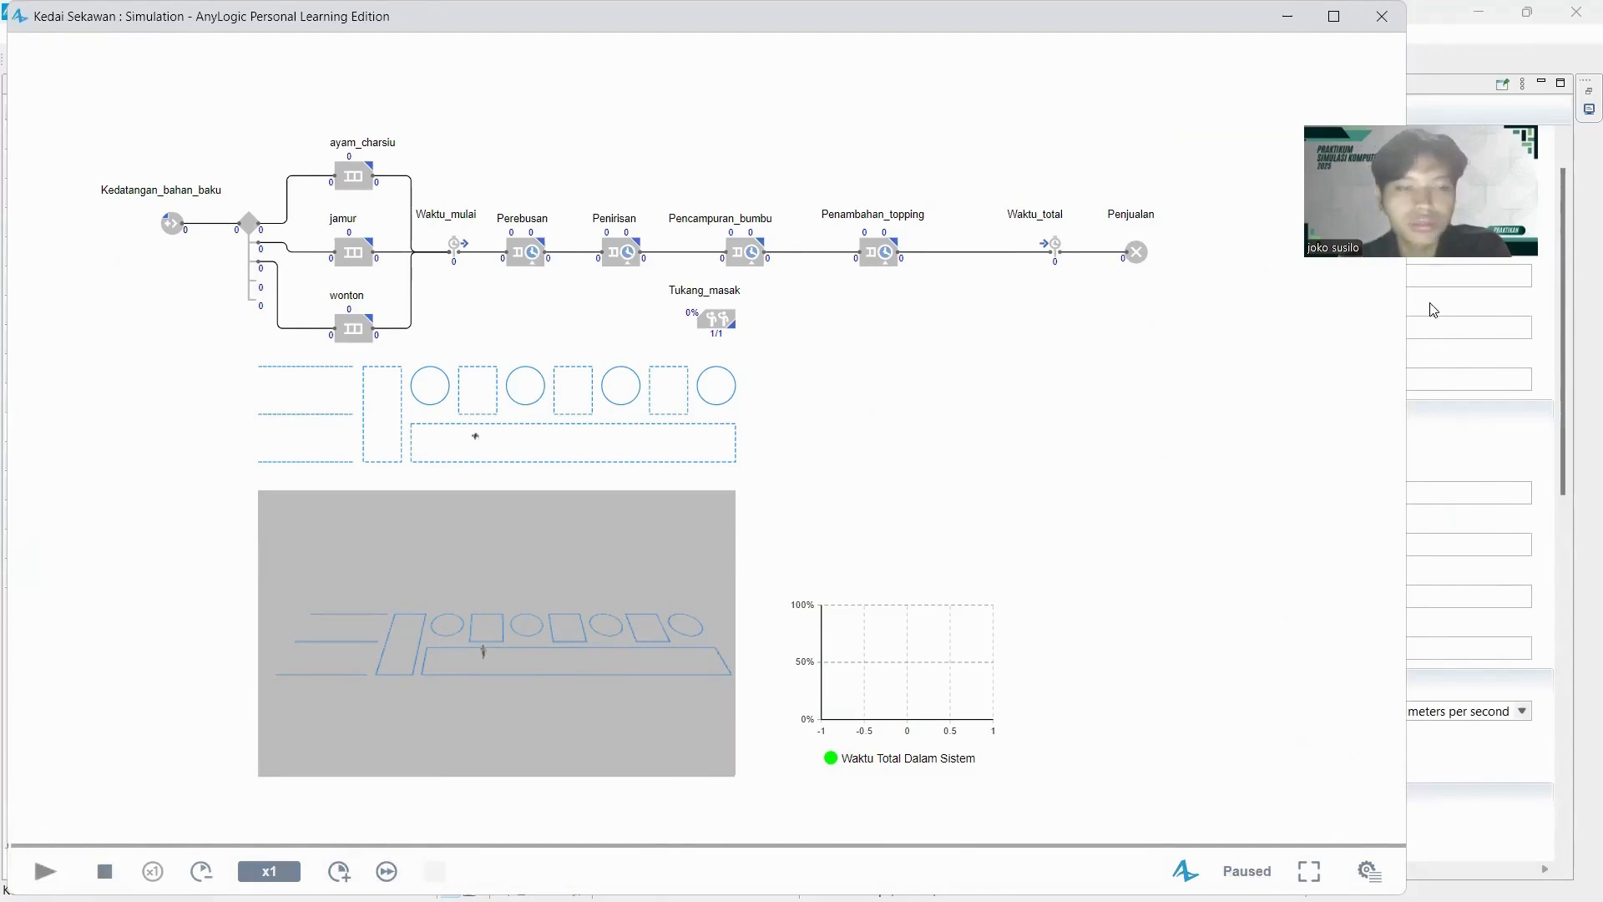
pyautogui.click(1381, 16)
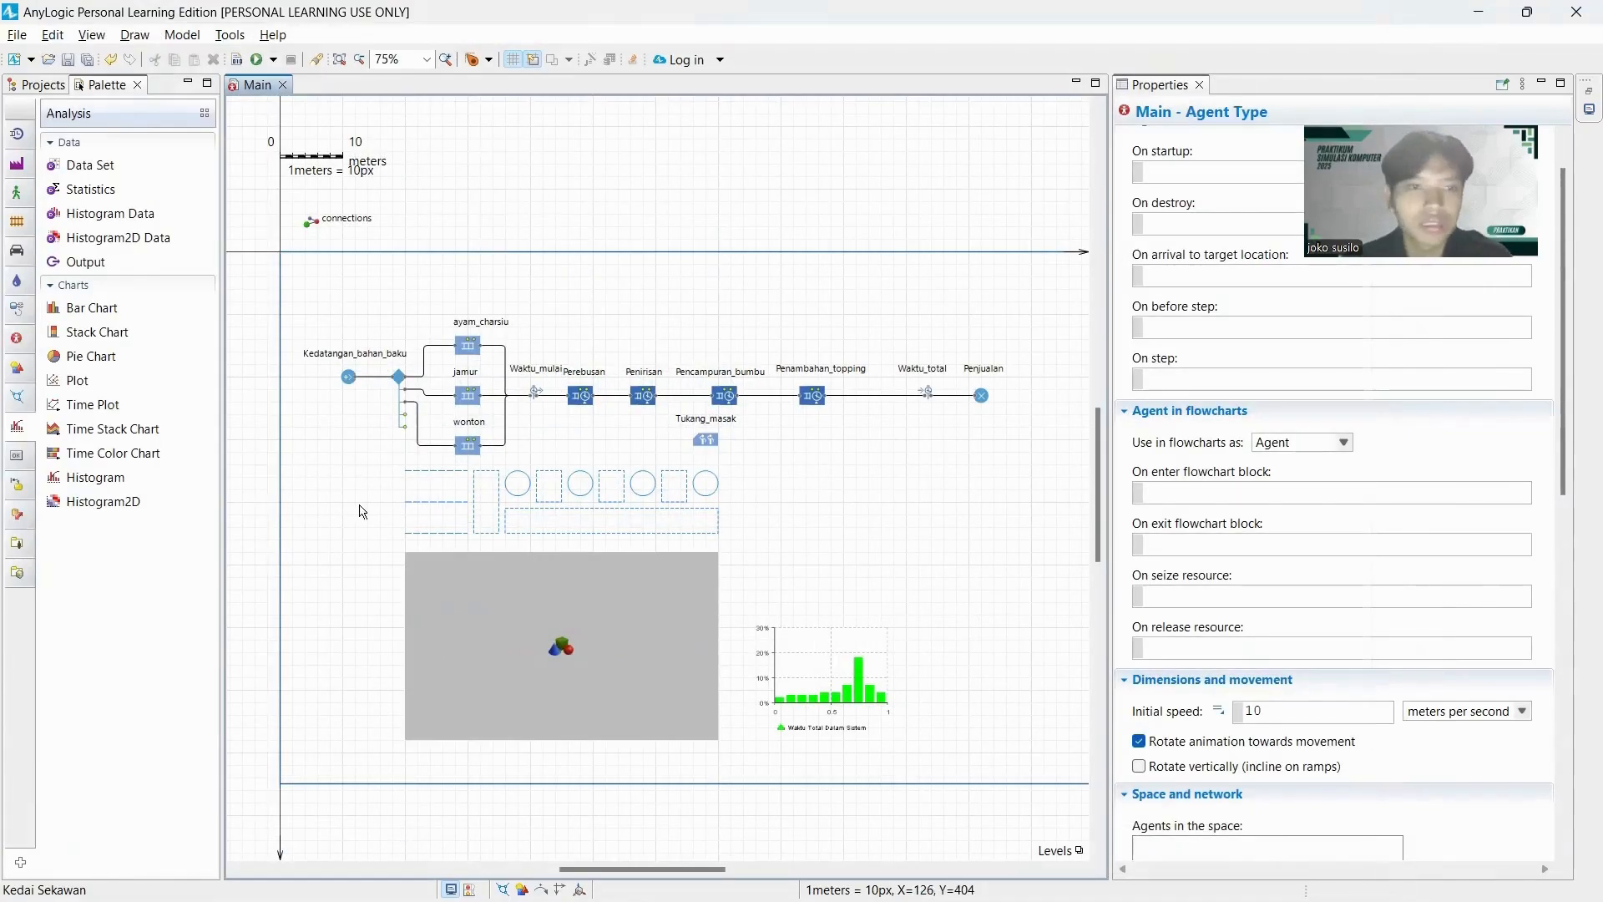
# Place 3D objects CNC Bender 2 State 1, CNC Bender 2 State 2, Bar Feeder 4 and Bar Feeder 2 at the four circular stations, in process order.
pyautogui.scroll(1, 359, 510)
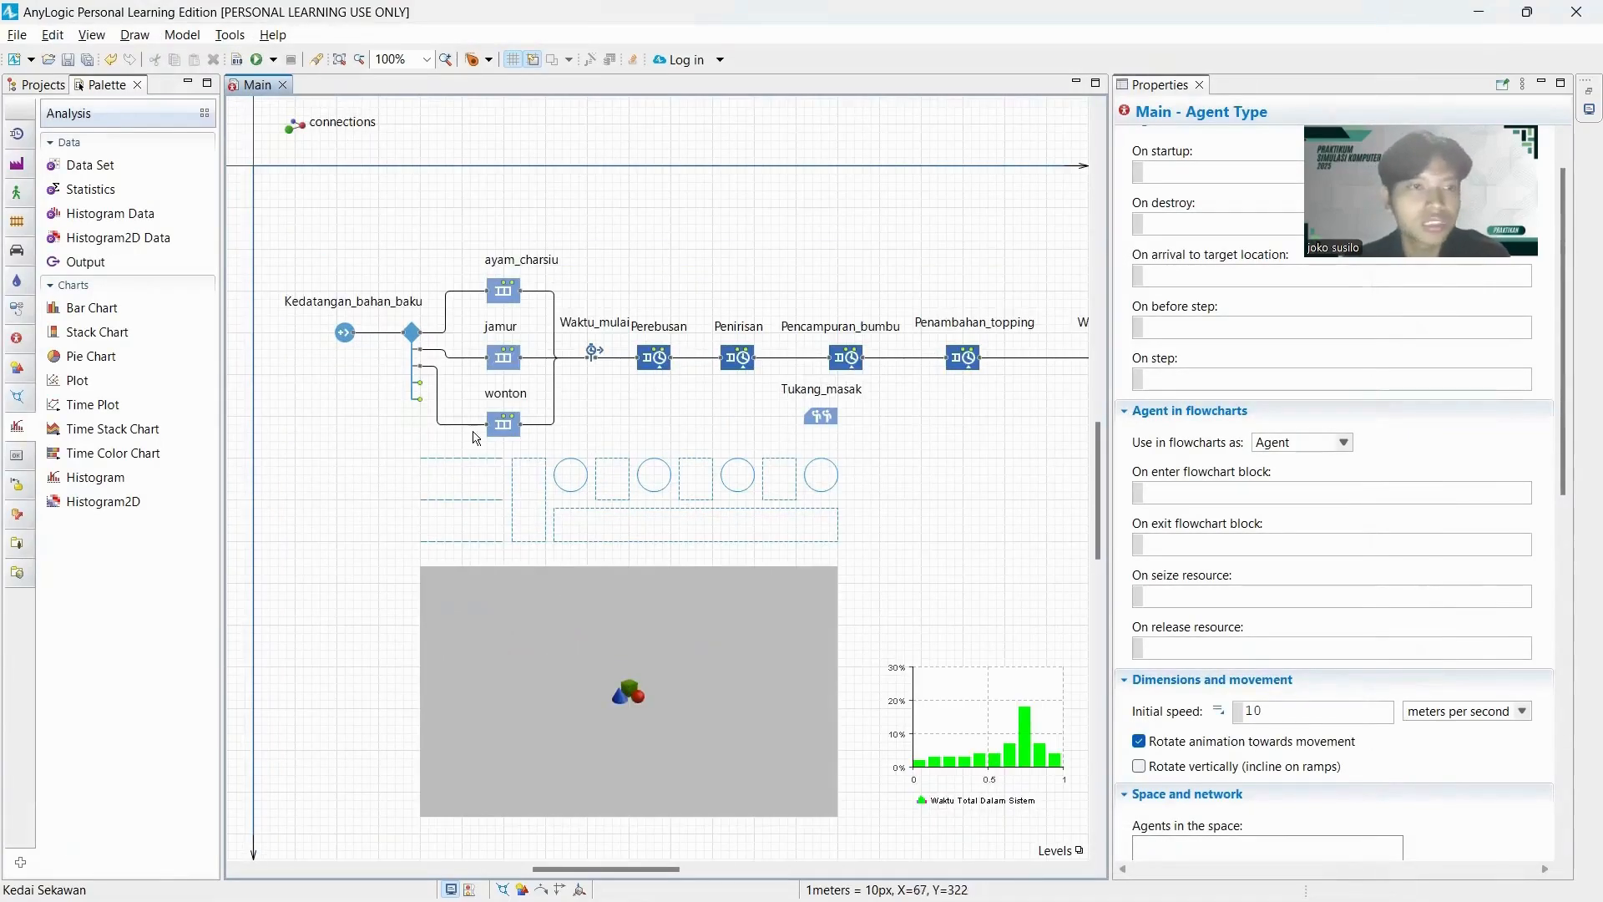
pyautogui.click(17, 576)
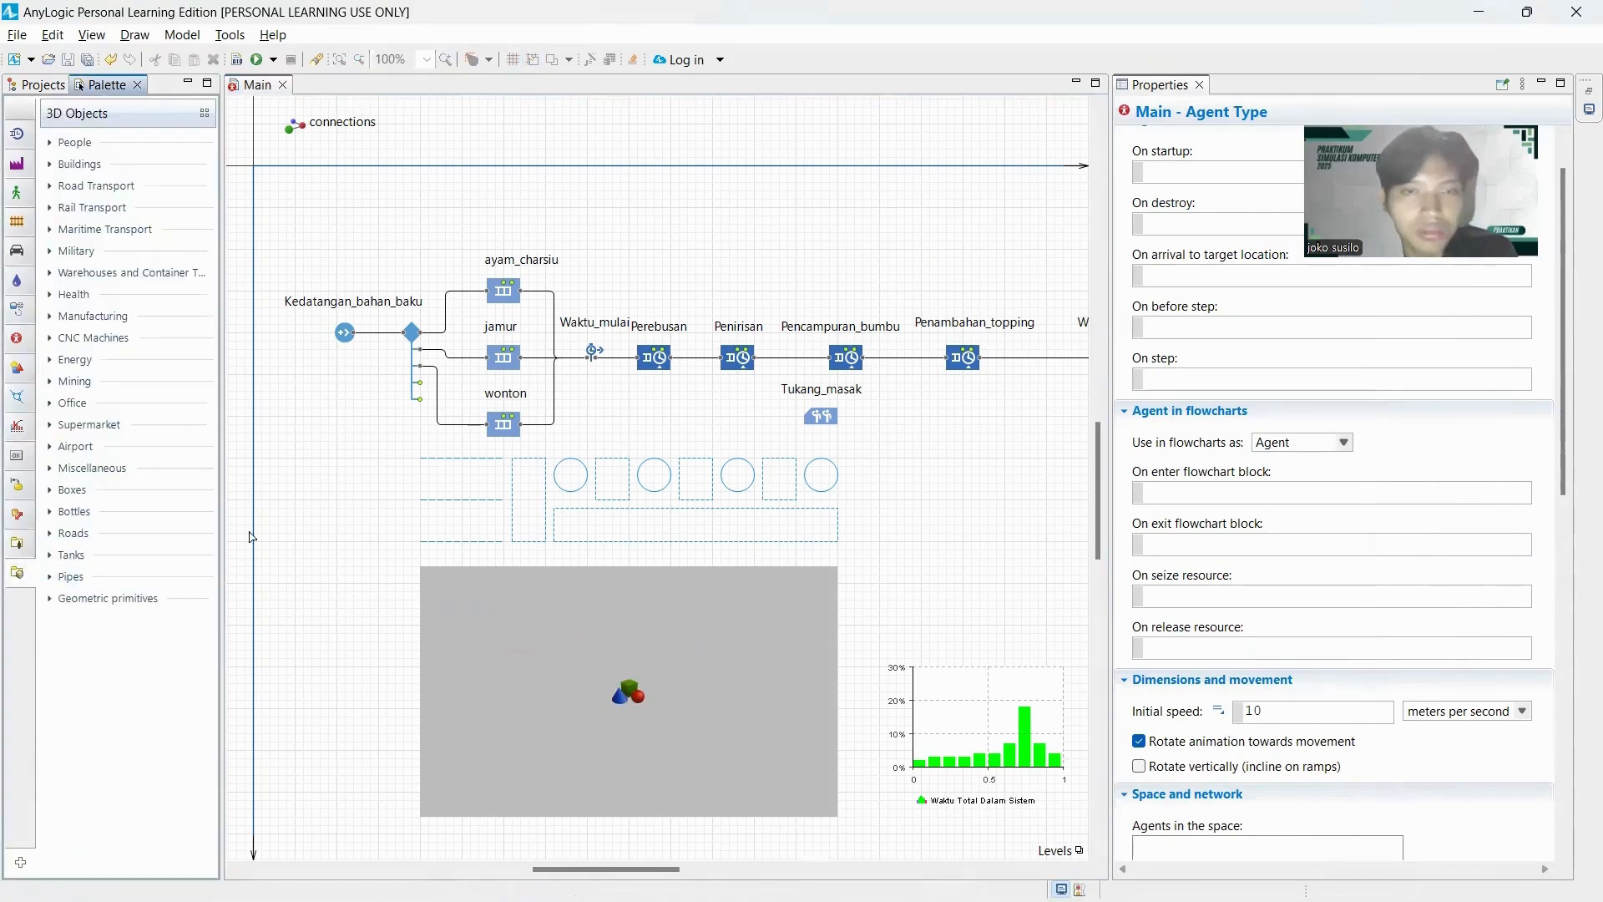
pyautogui.click(97, 340)
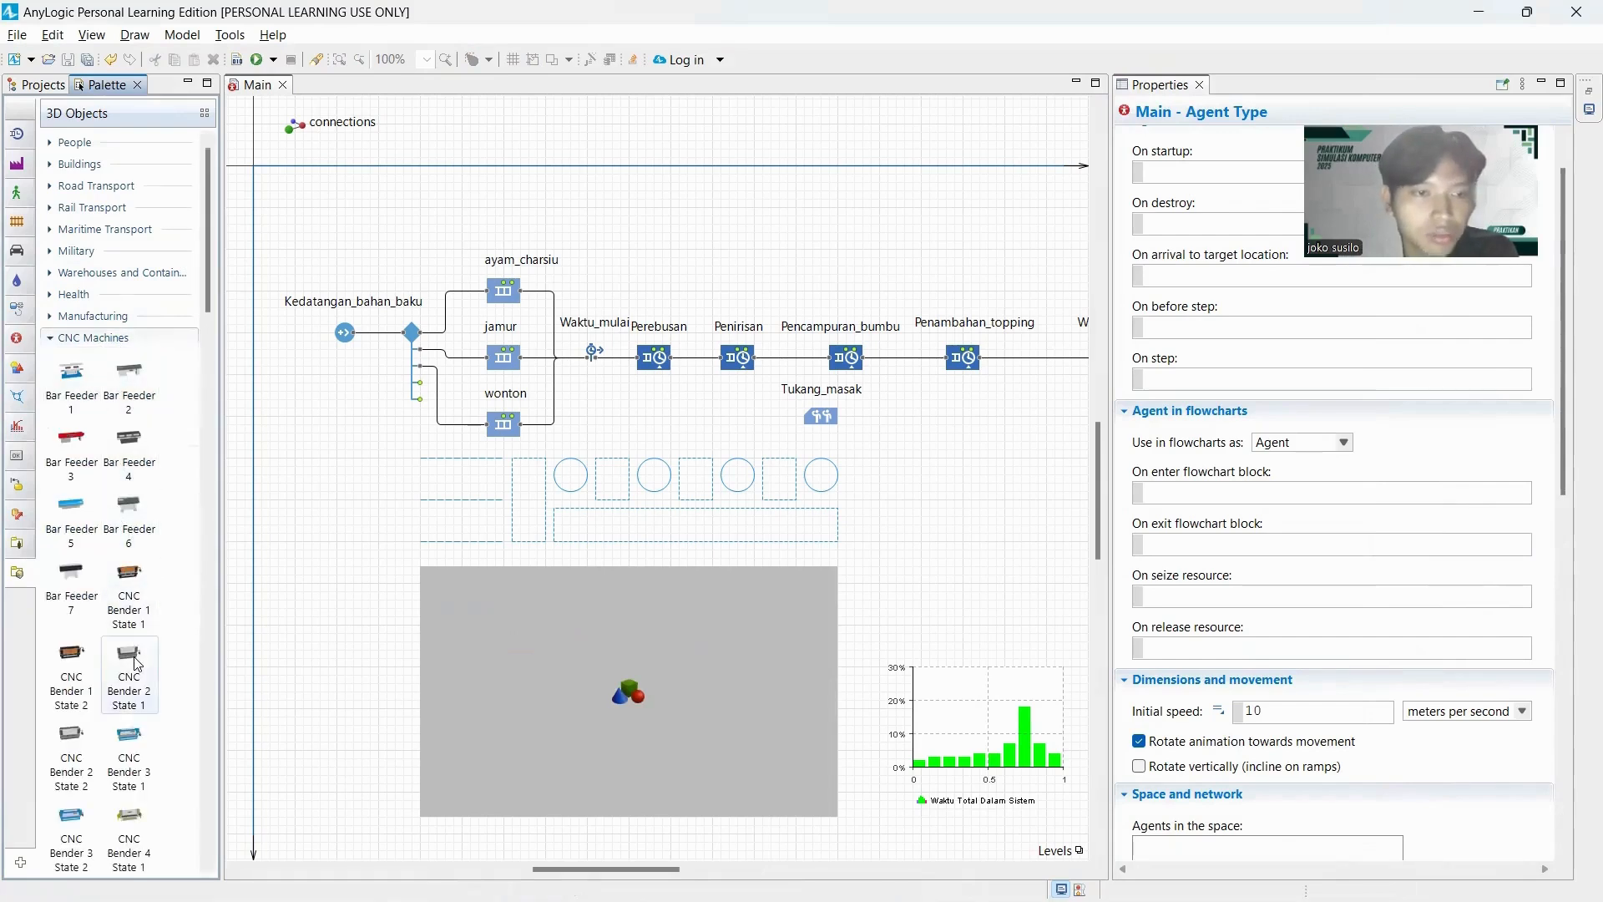
pyautogui.moveTo(136, 664); pyautogui.dragTo(576, 468)
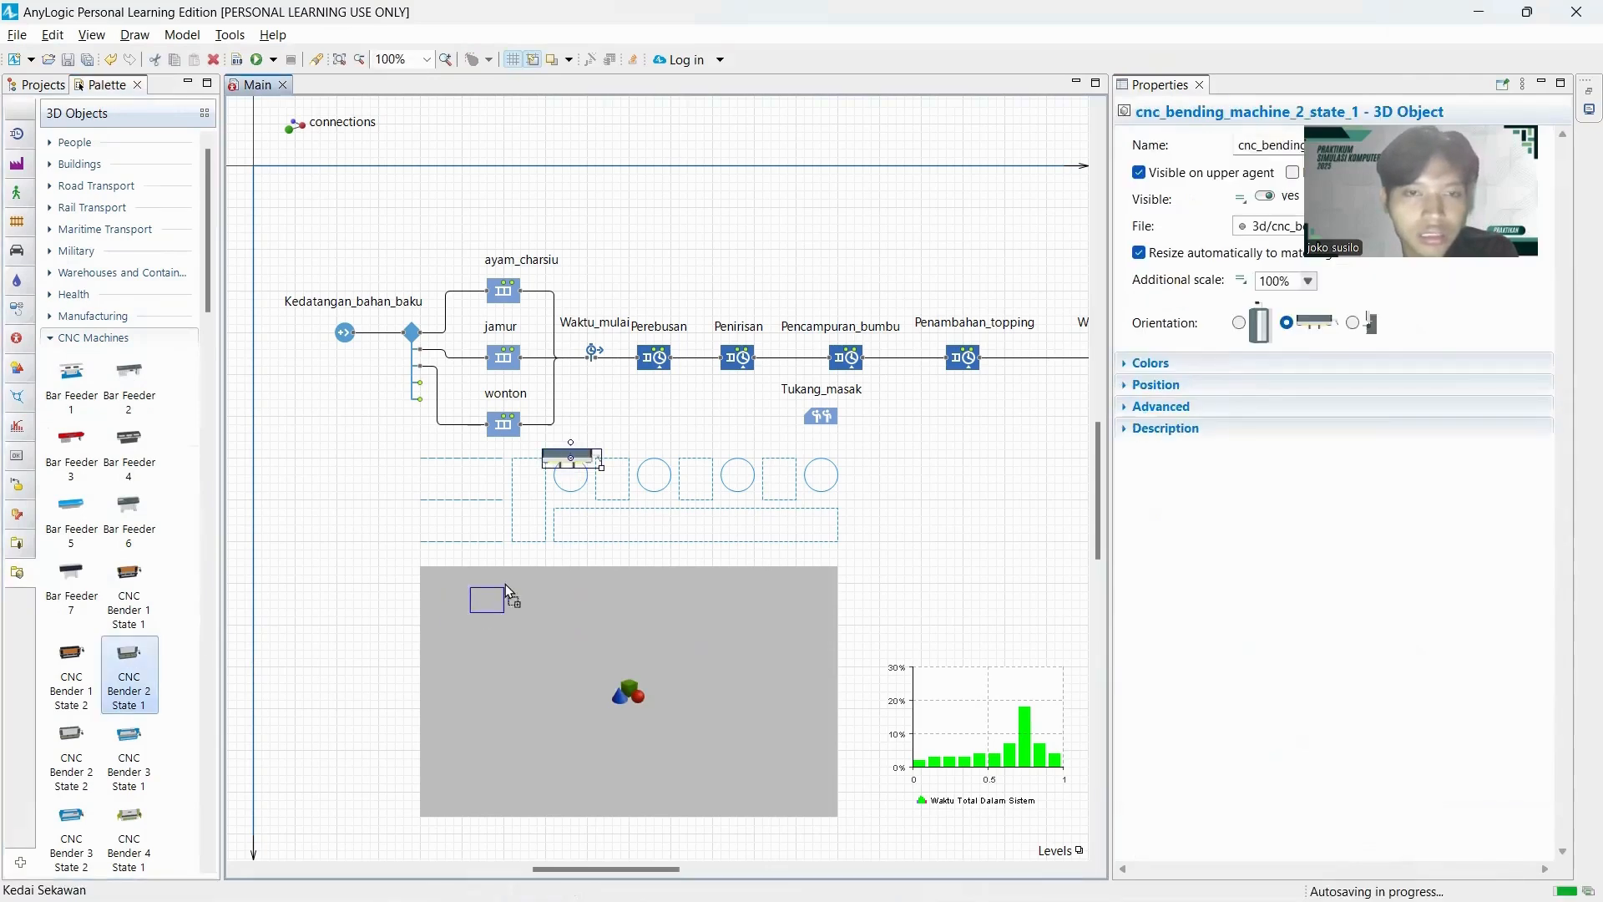
pyautogui.click(662, 465)
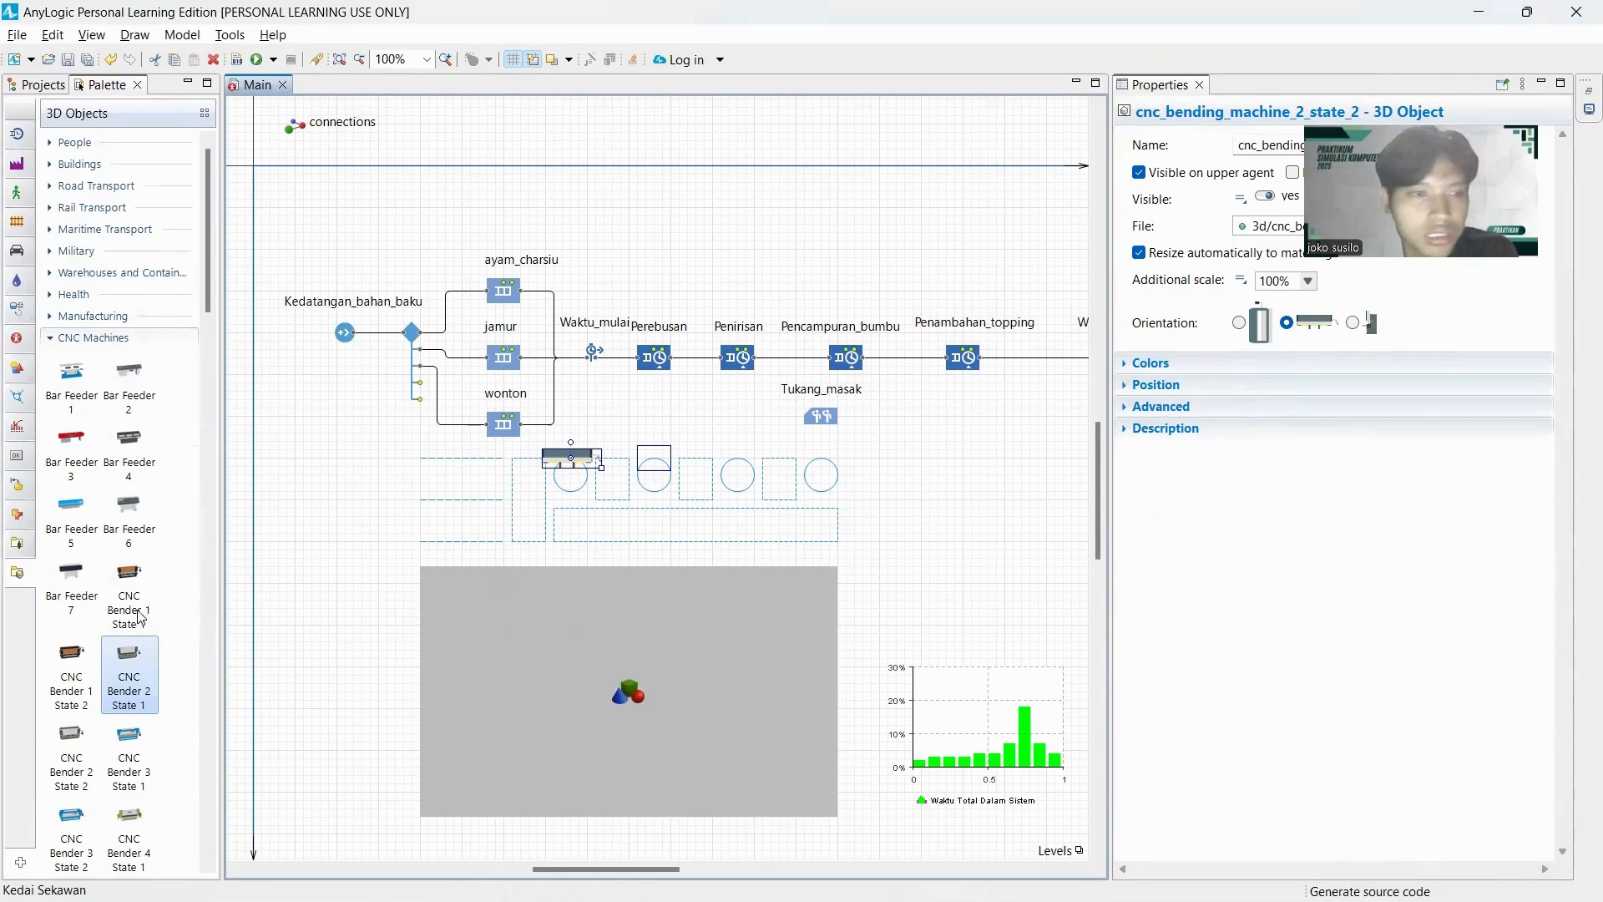
pyautogui.moveTo(133, 442); pyautogui.dragTo(739, 462)
pyautogui.moveTo(129, 375); pyautogui.dragTo(823, 460)
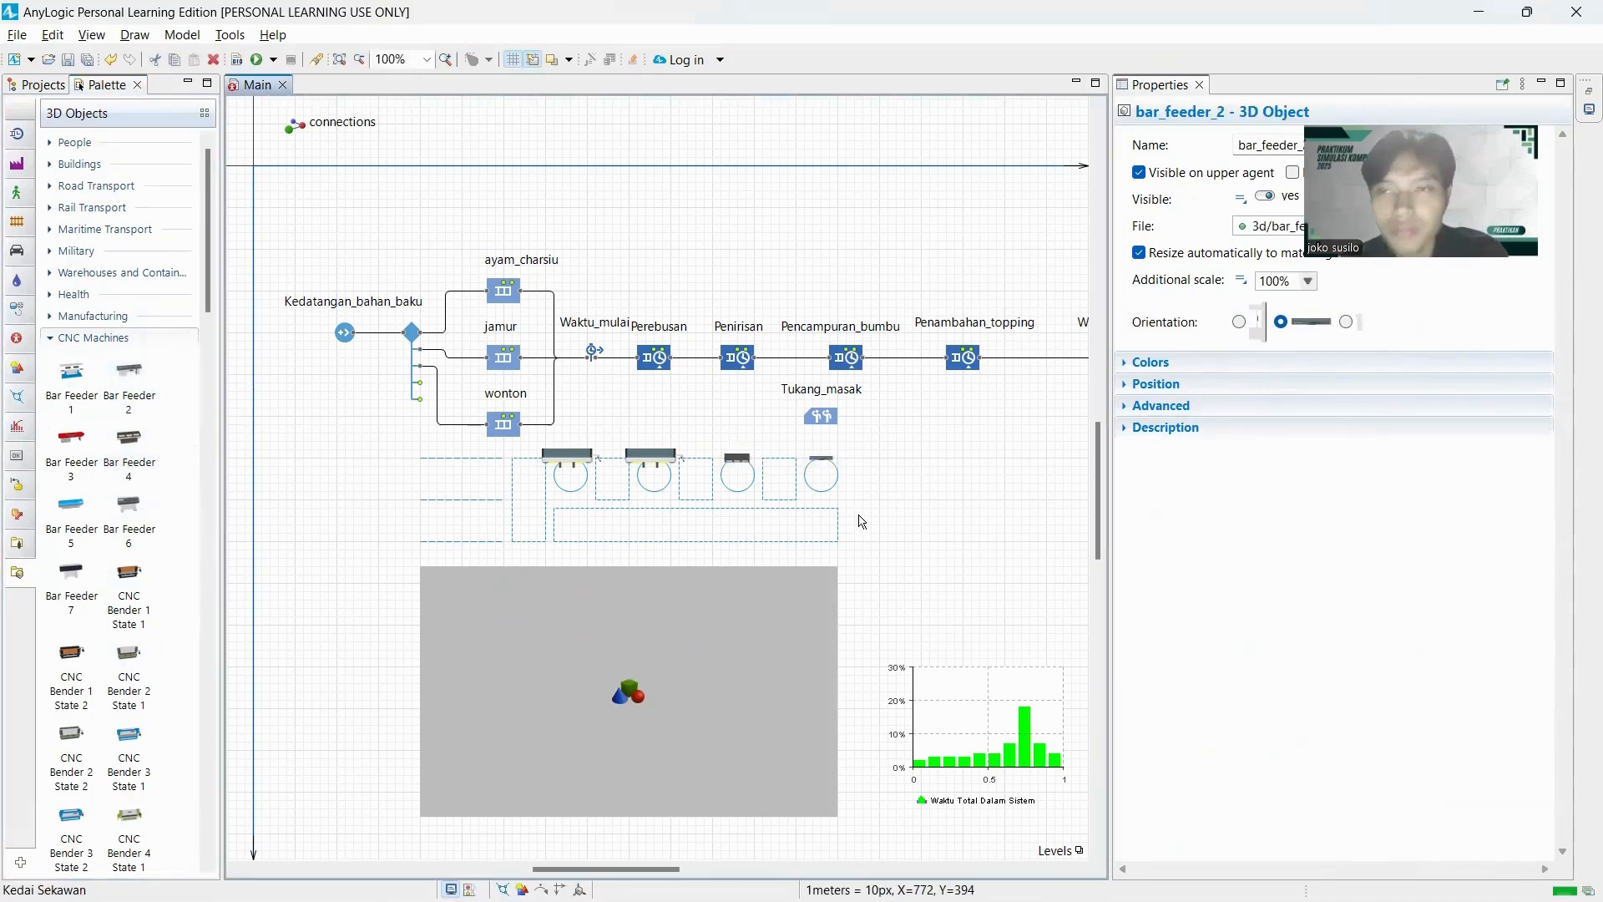
pyautogui.click(863, 521)
# Run the Kedai Sekawan simulation with the developer panel shown, raising the speed to x100 and finally to virtual time mode.
pyautogui.click(268, 58)
pyautogui.click(286, 81)
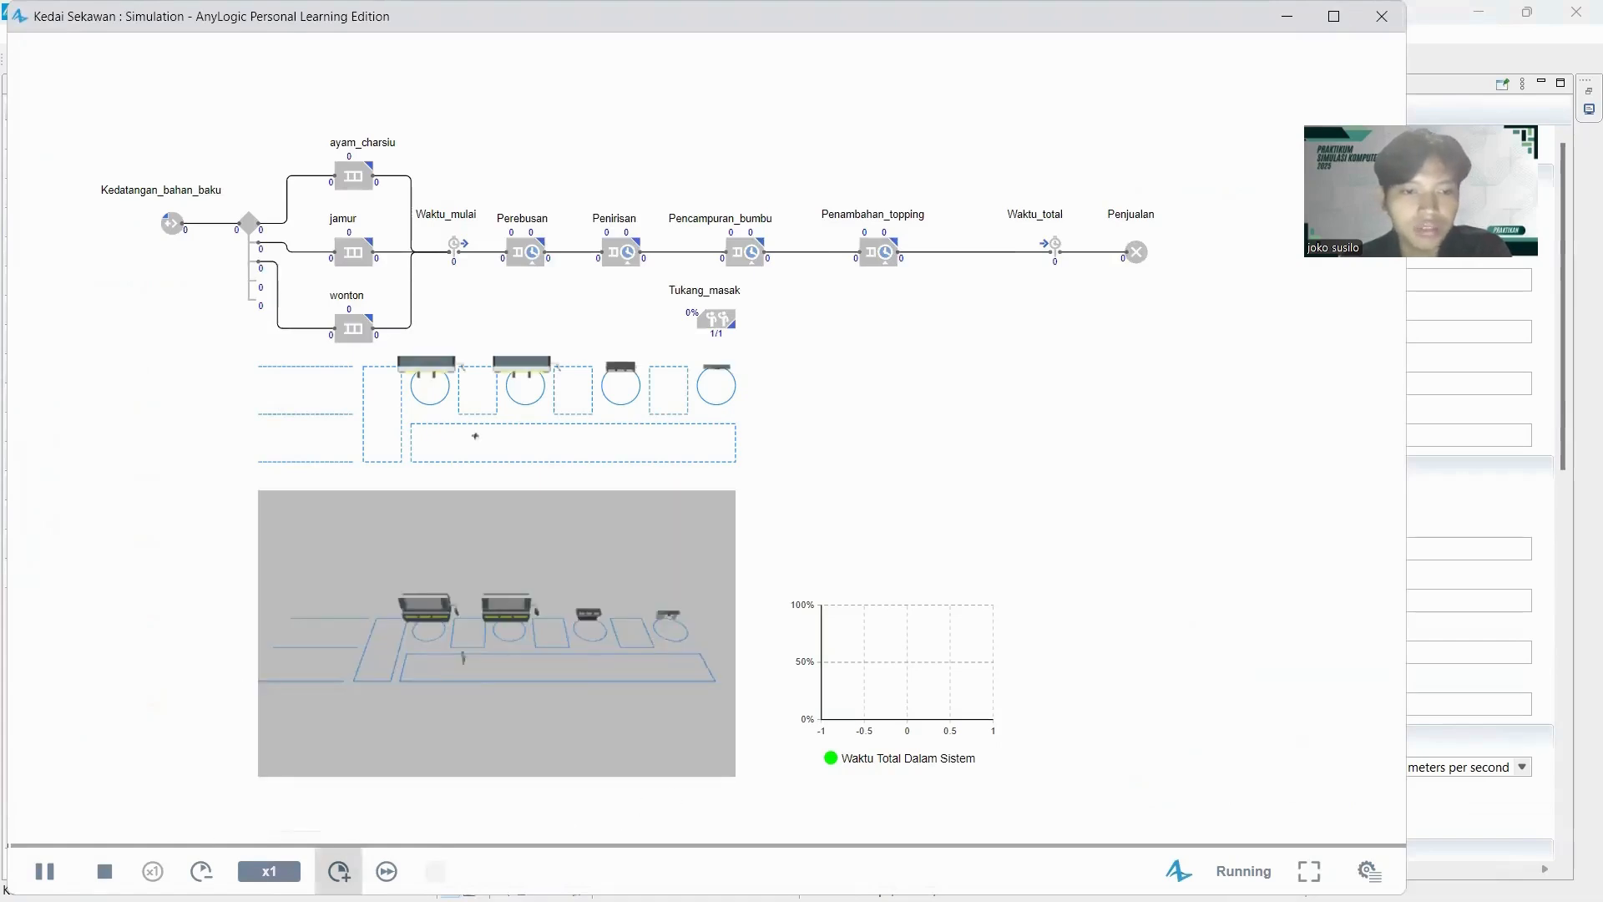
pyautogui.click(338, 870)
pyautogui.click(338, 870)
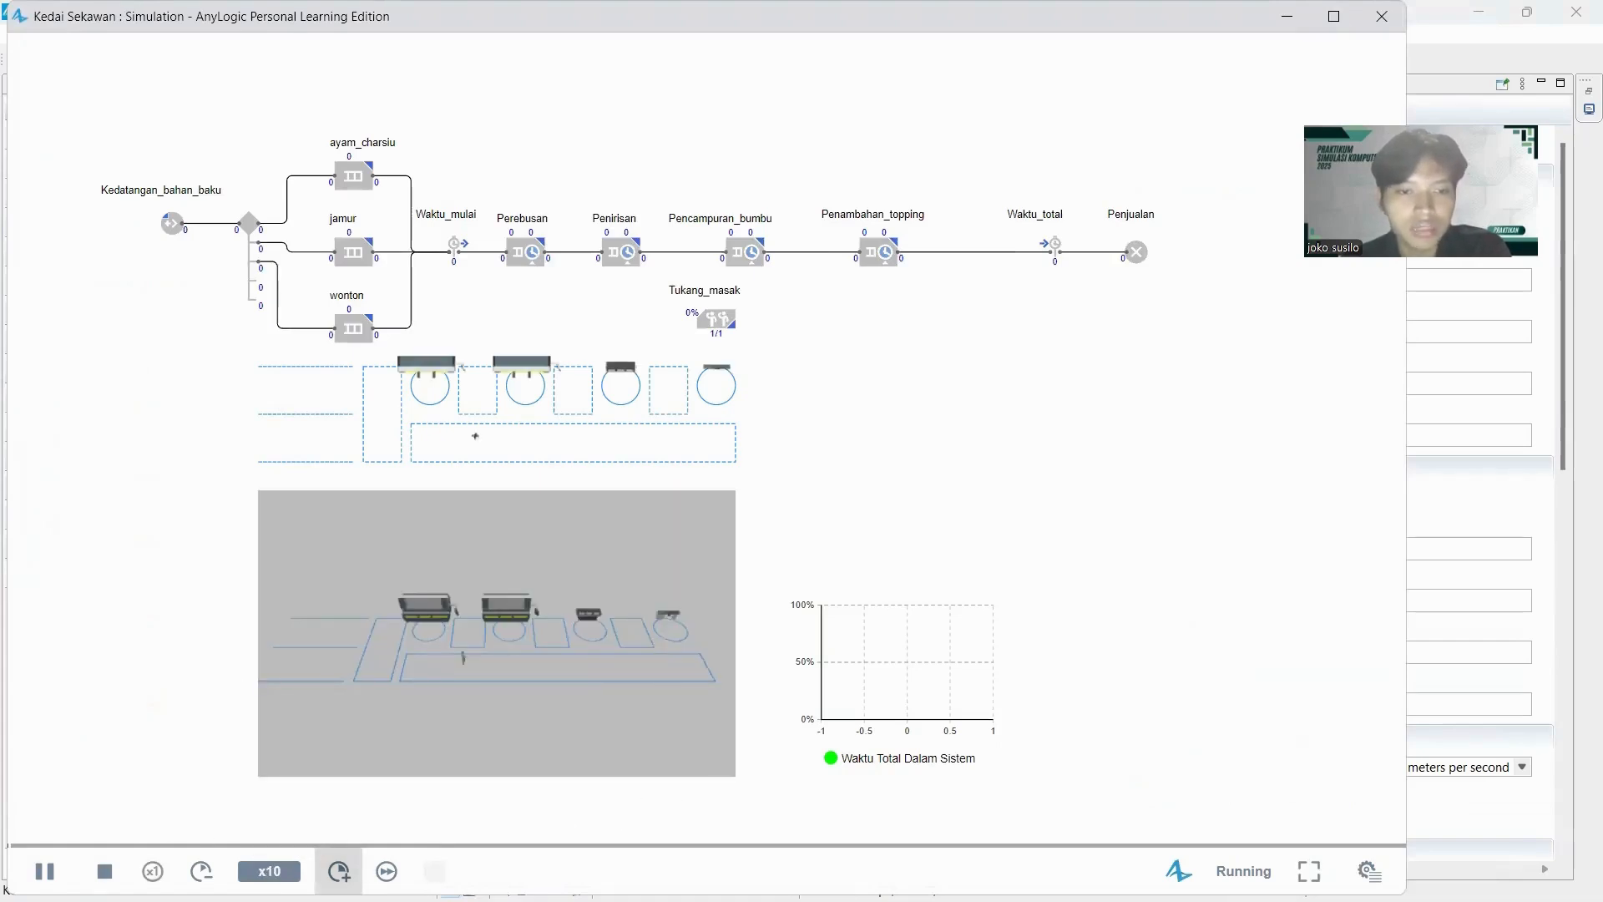
pyautogui.click(1369, 871)
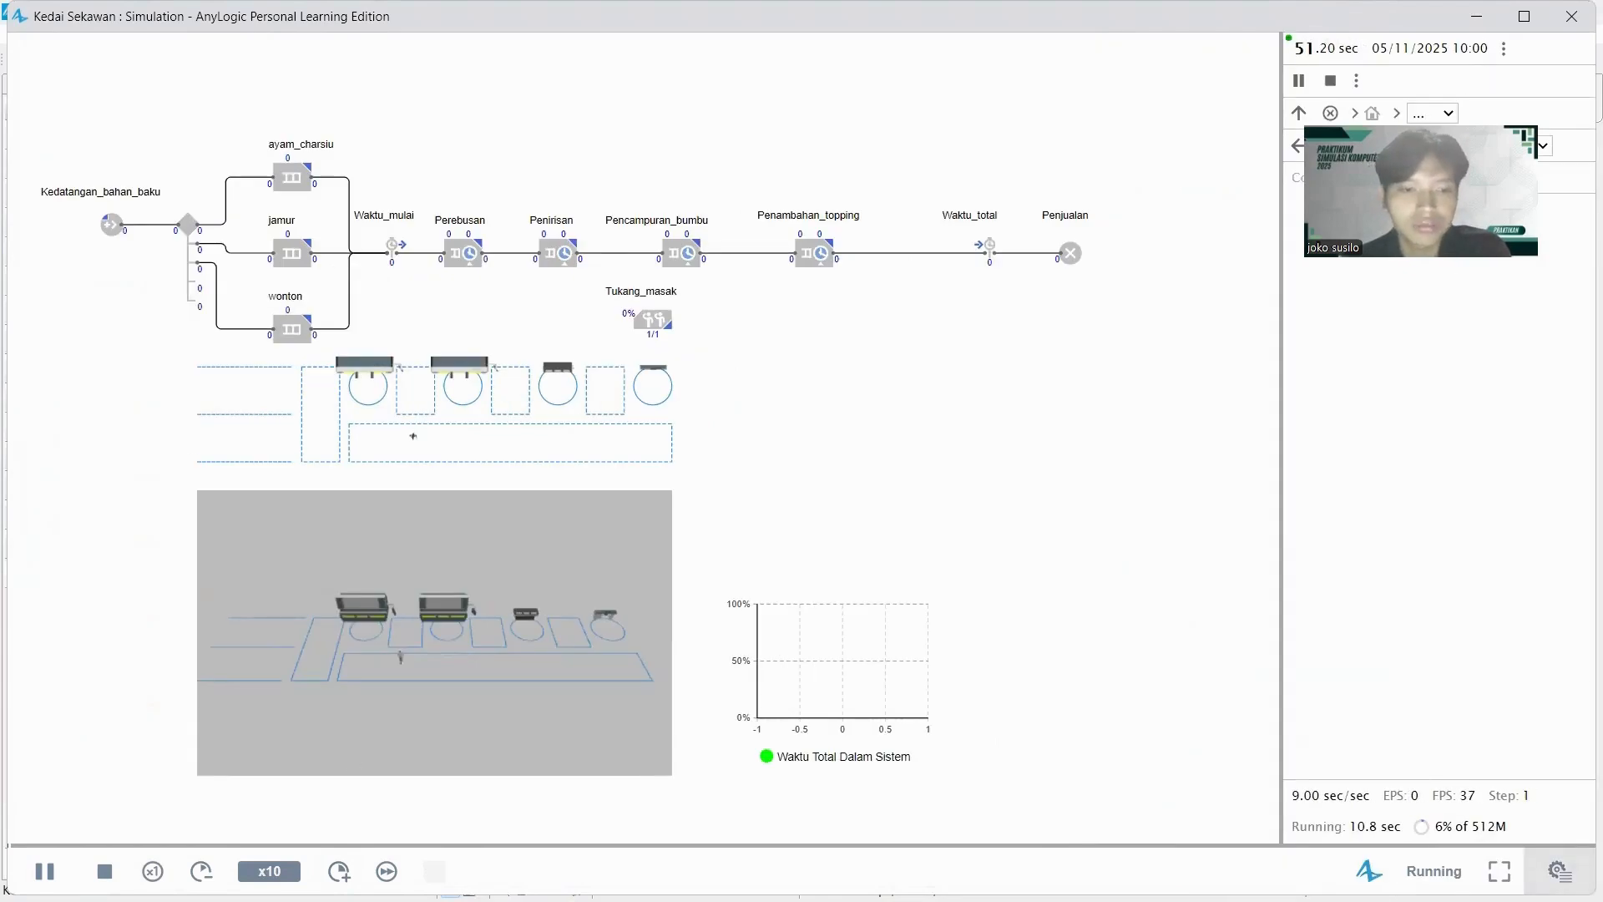
pyautogui.click(338, 871)
pyautogui.click(338, 871)
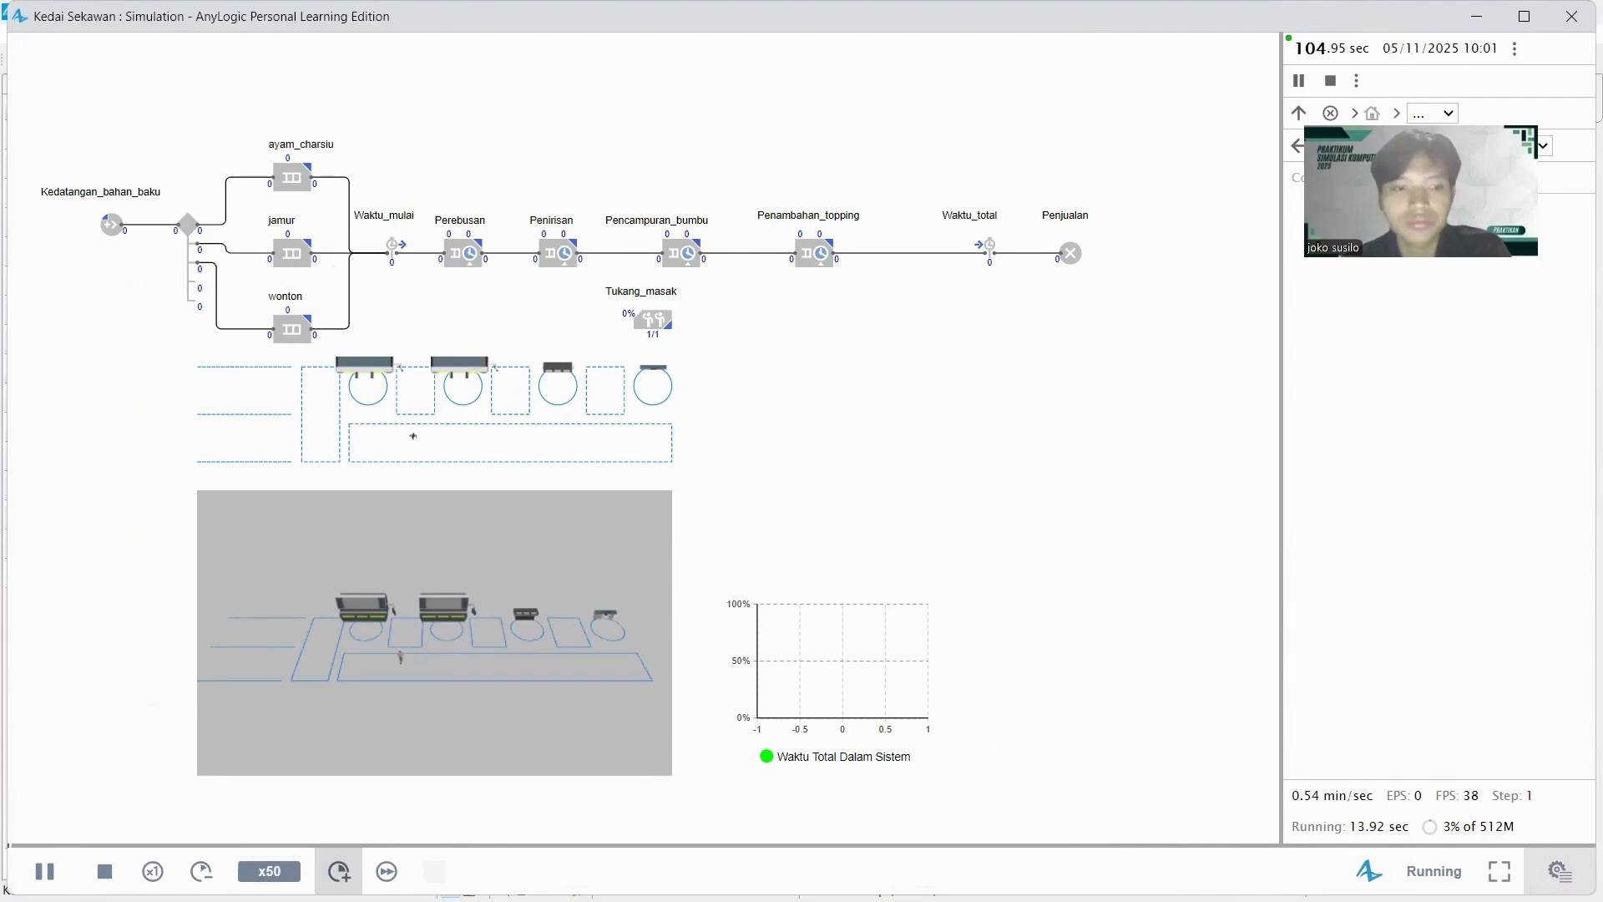
pyautogui.click(338, 871)
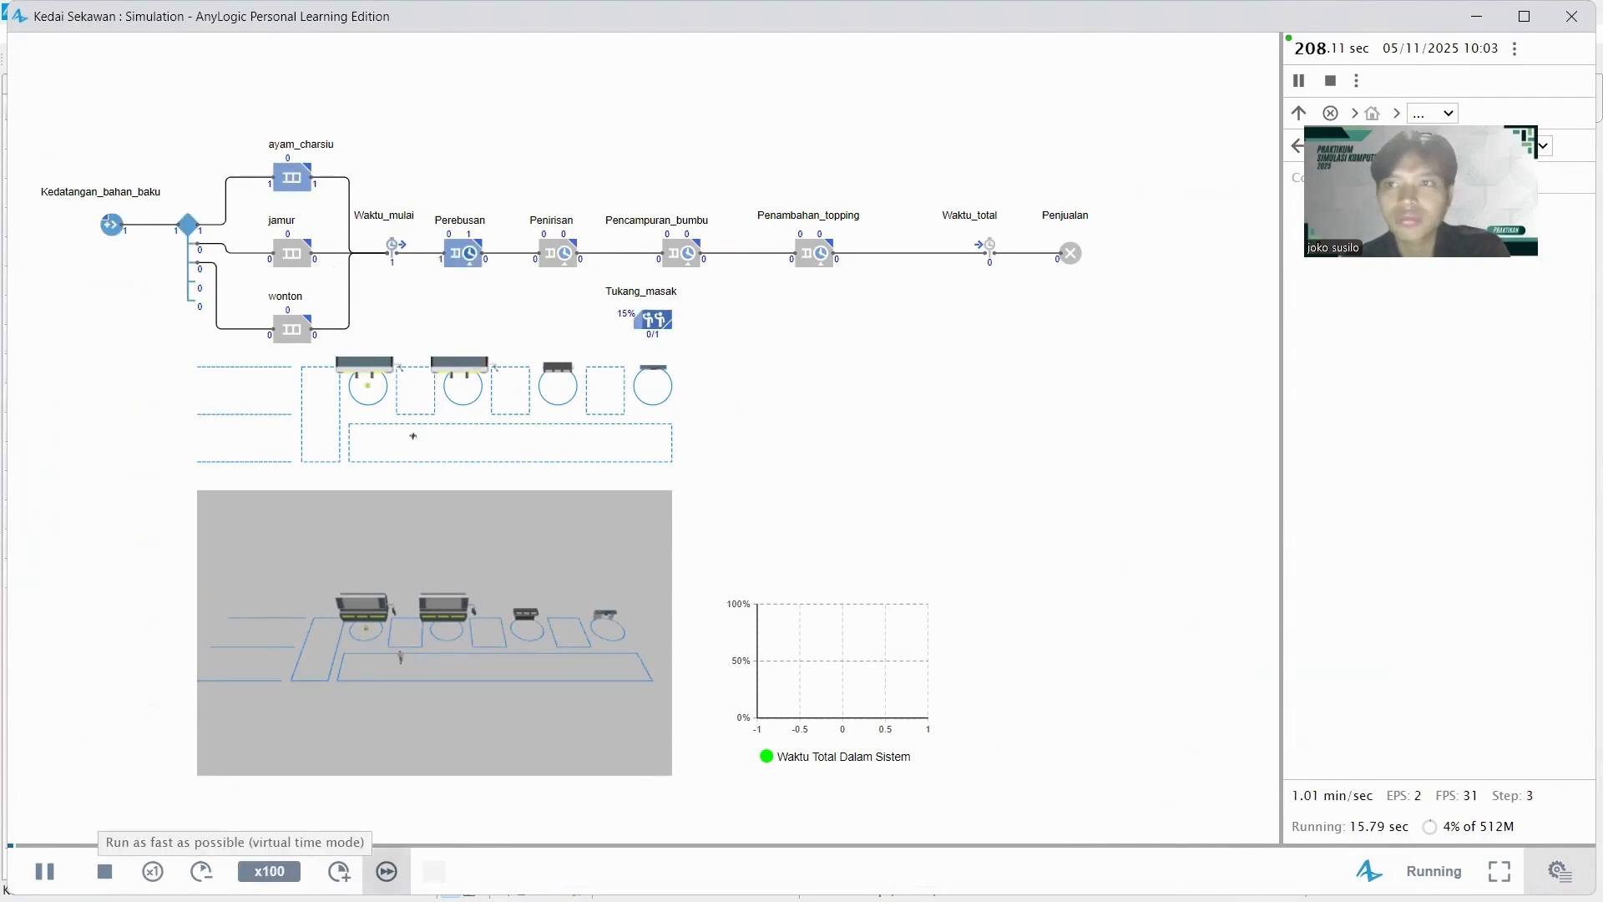
pyautogui.click(386, 870)
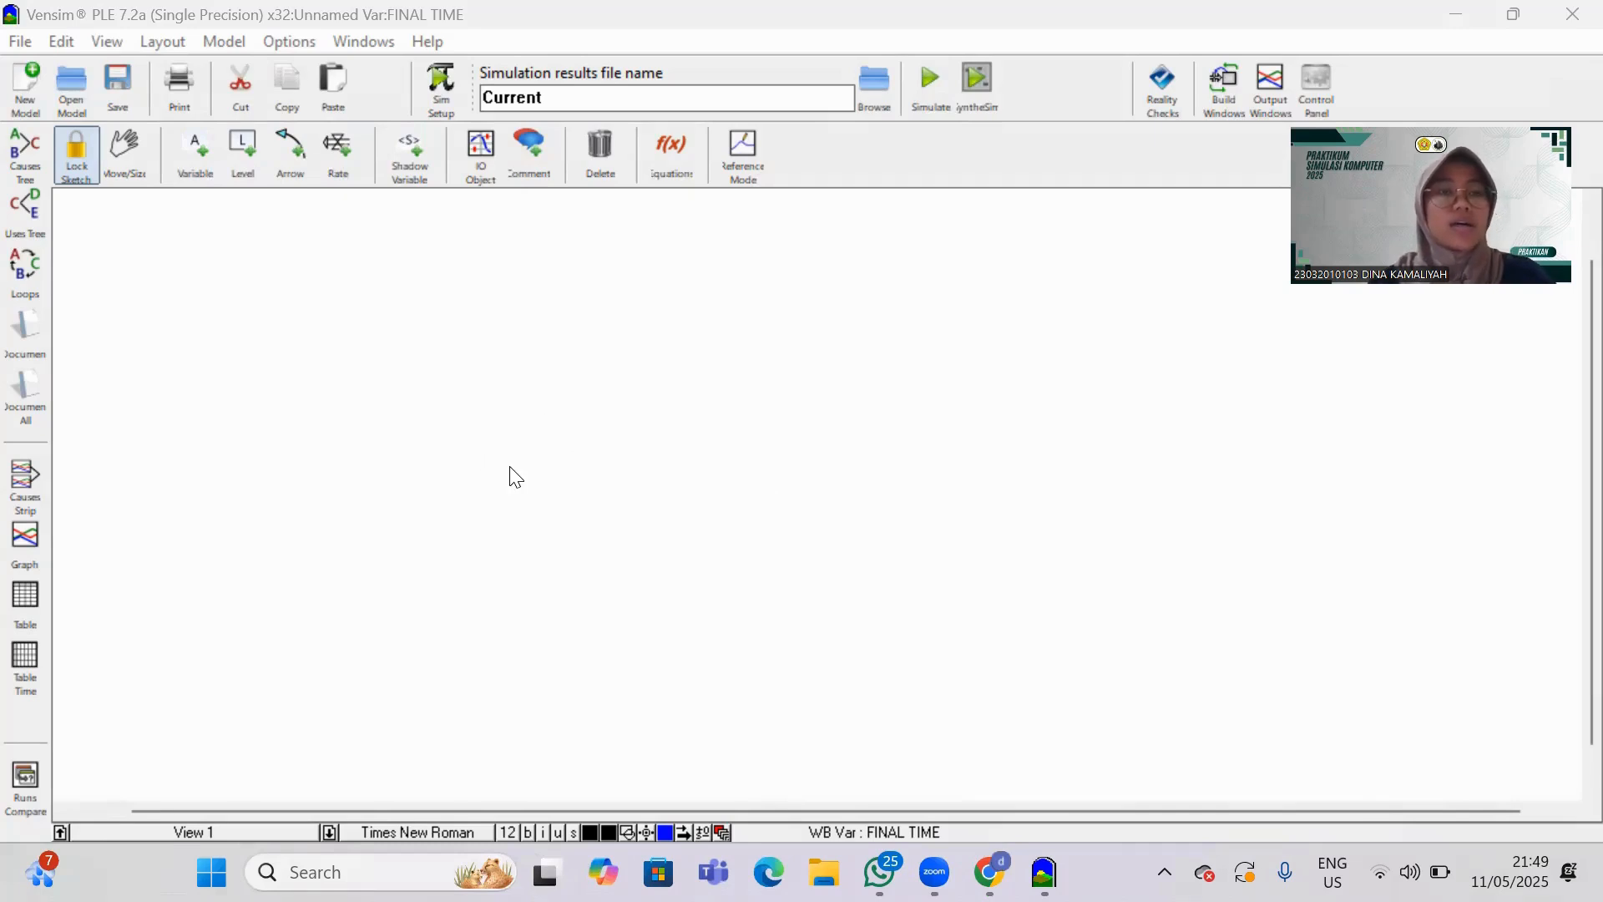
# Add a variable named "Ketersediaan stock bahan baku bakmie" near the middle of the empty sketch.
pyautogui.click(192, 167)
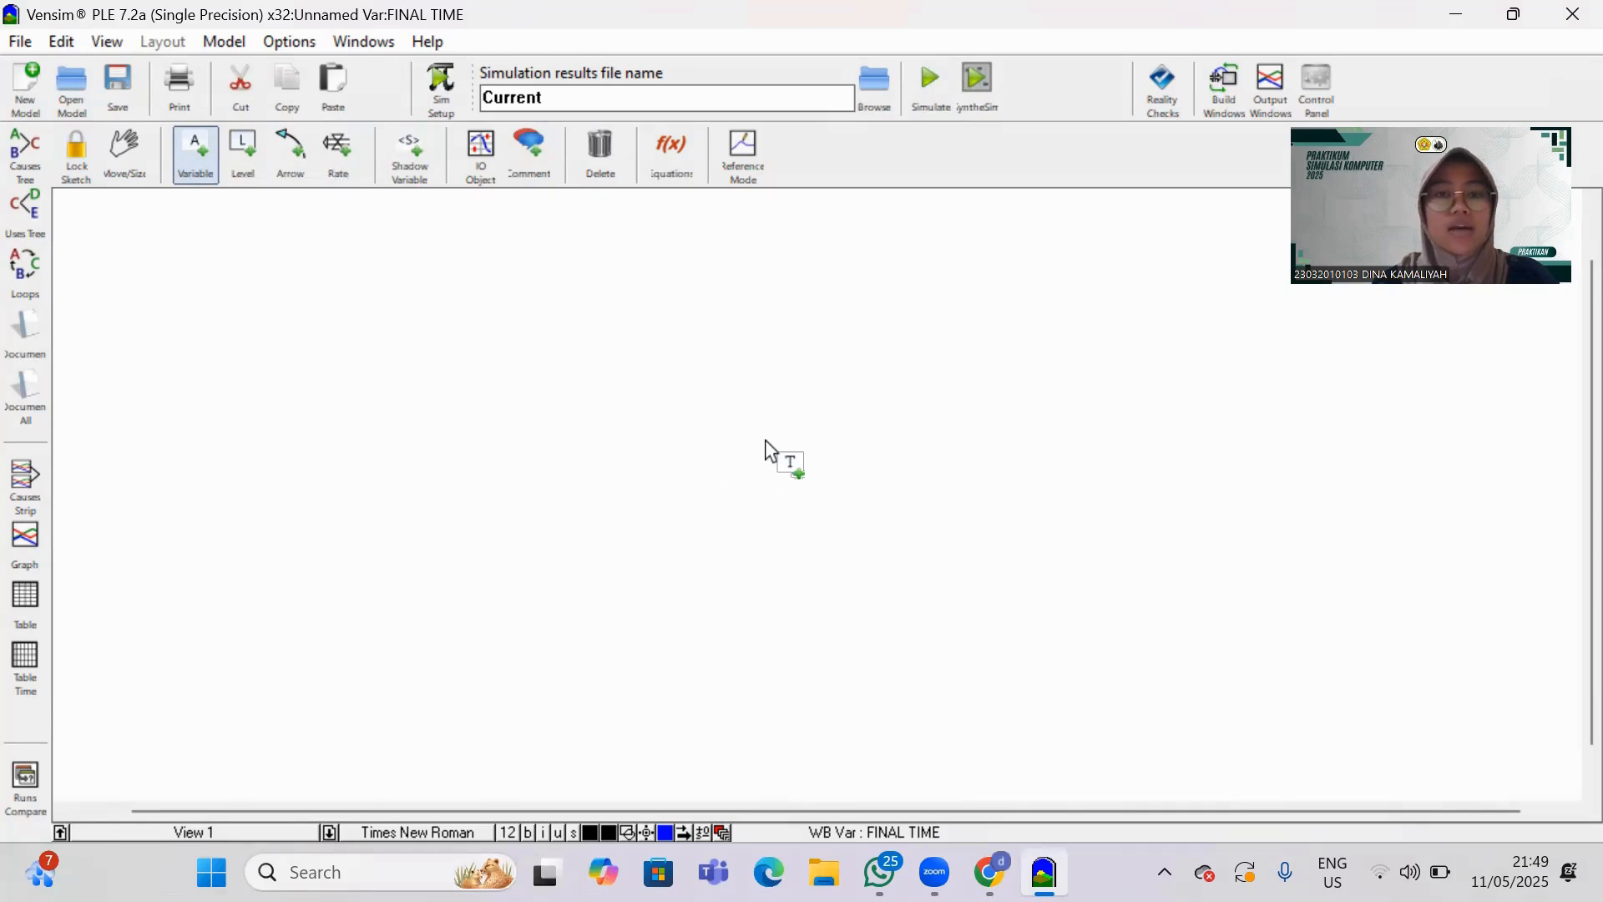
pyautogui.click(737, 447)
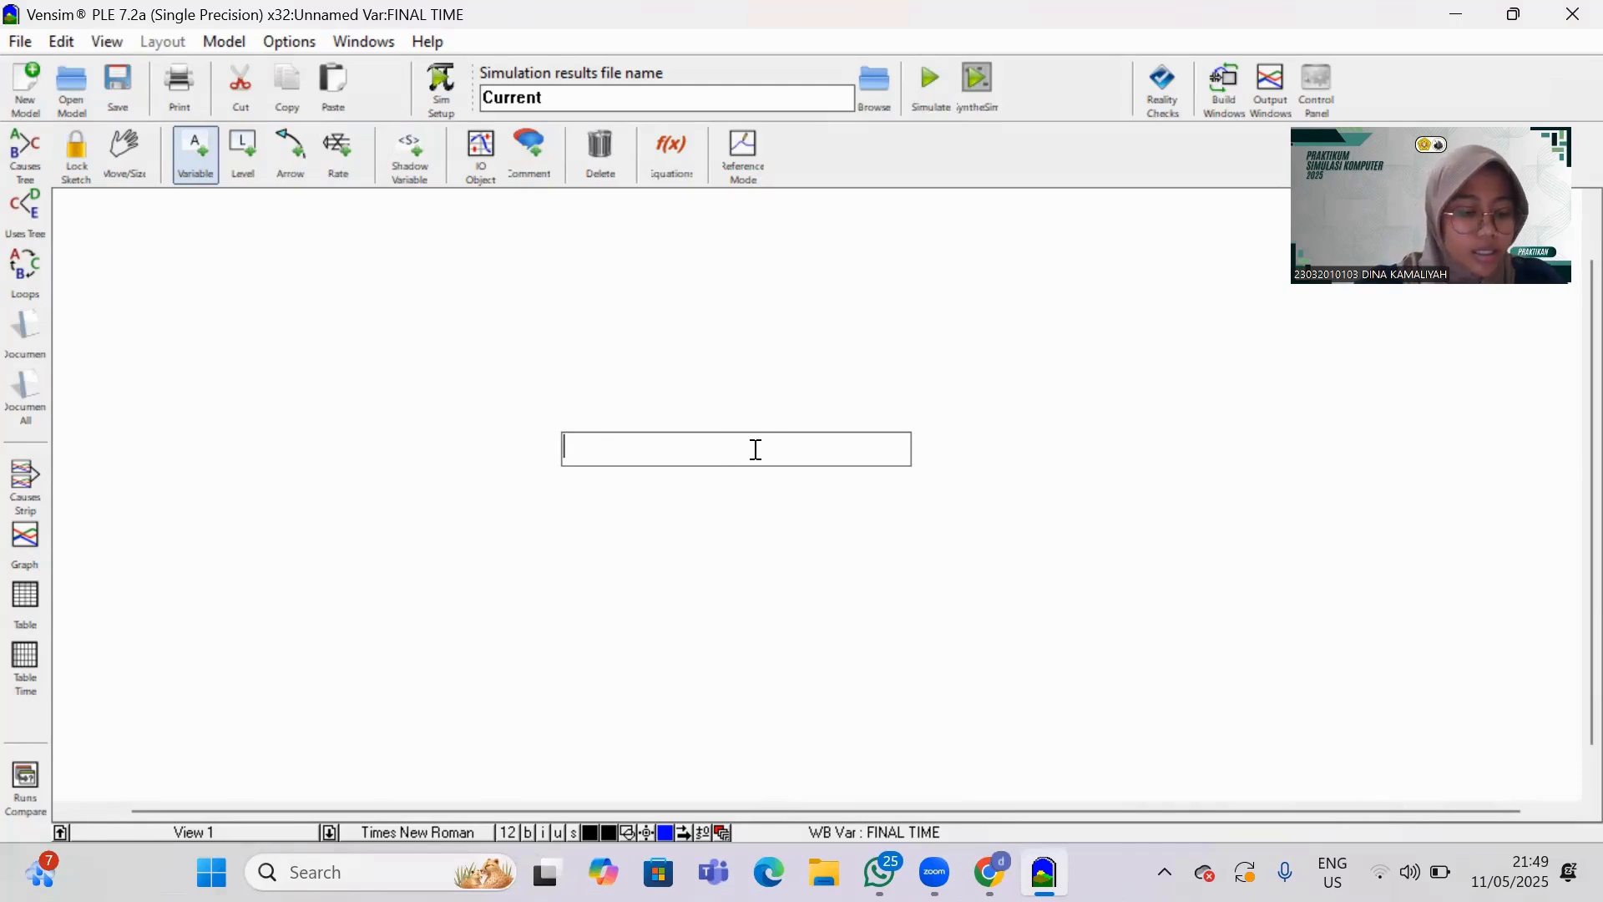
pyautogui.write('ket')
pyautogui.press('BackSpace')
pyautogui.press('BackSpace')
pyautogui.press('BackSpace')
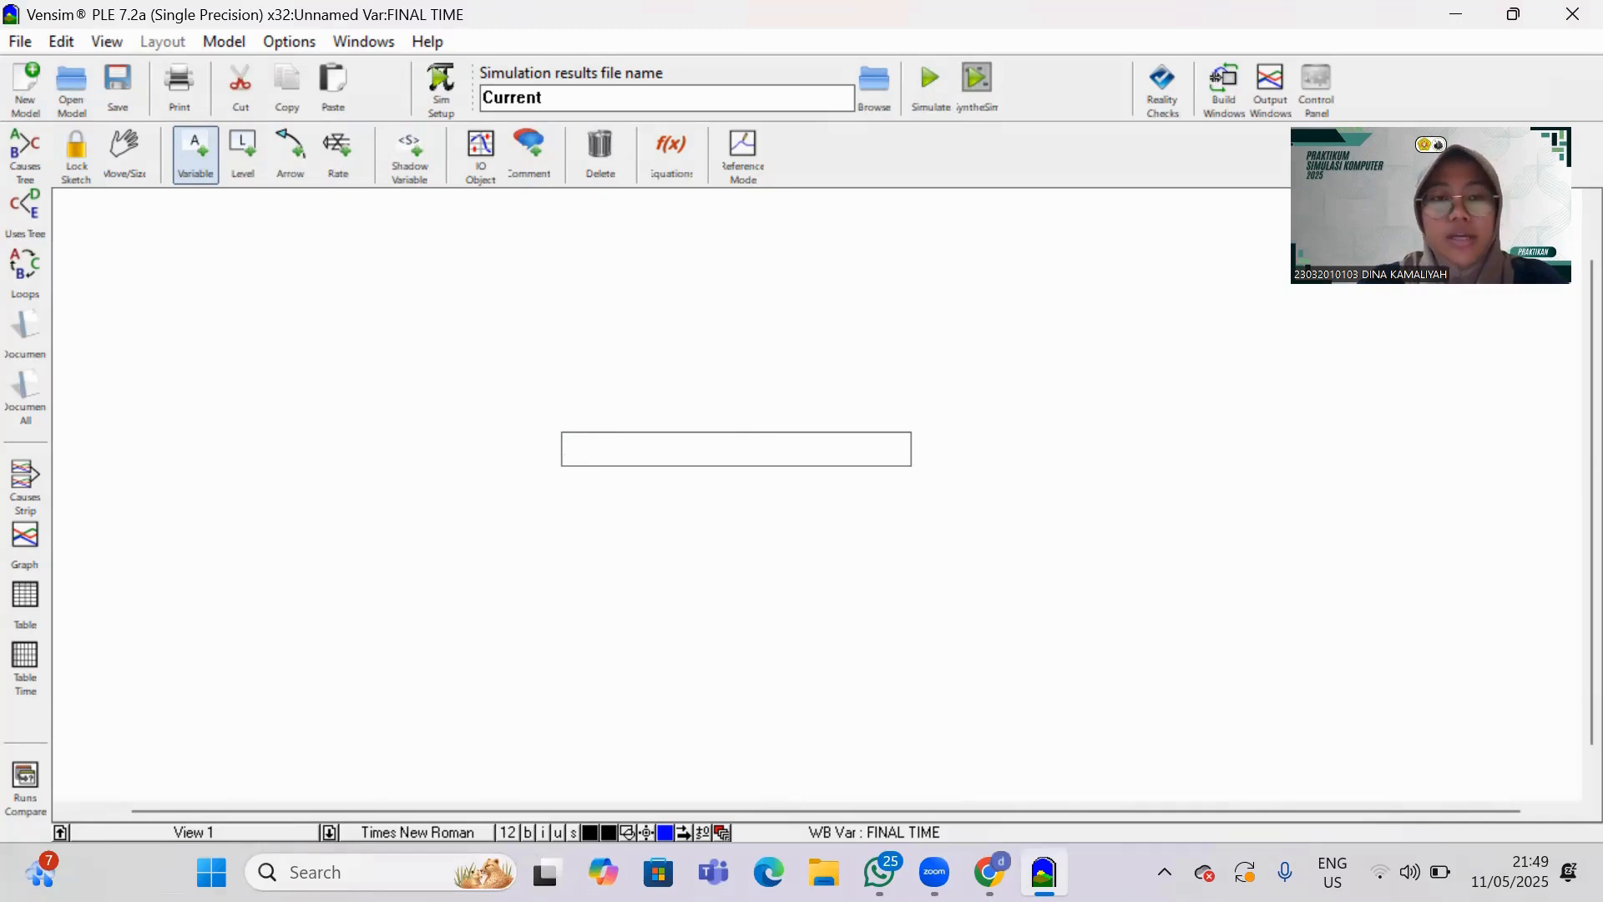
pyautogui.write('Keter')
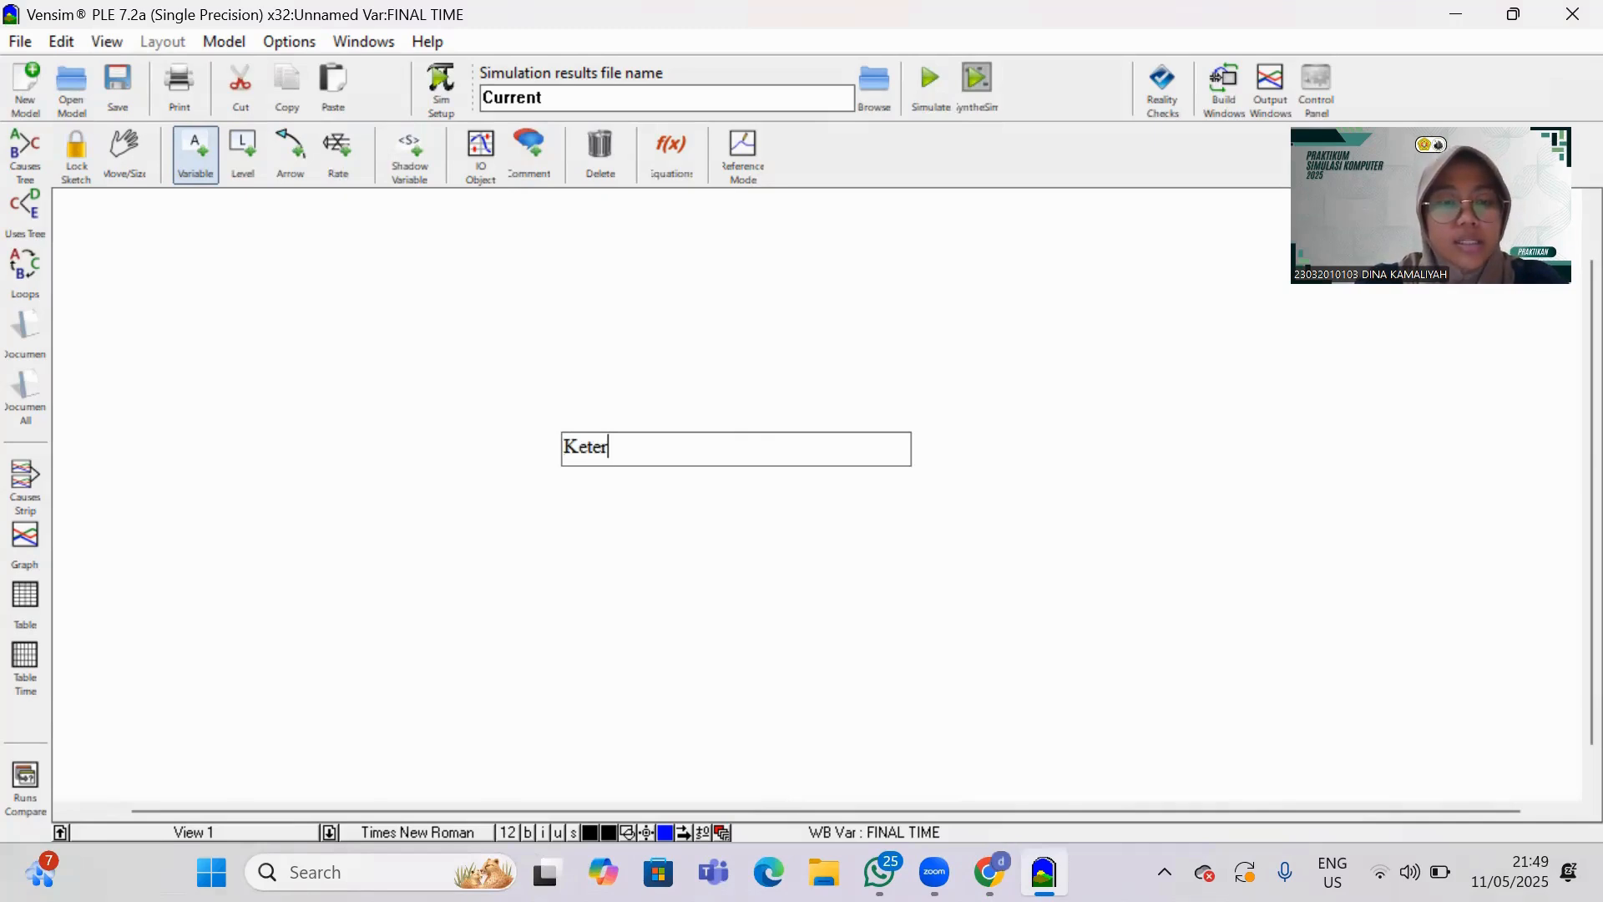
pyautogui.write('sediaan ')
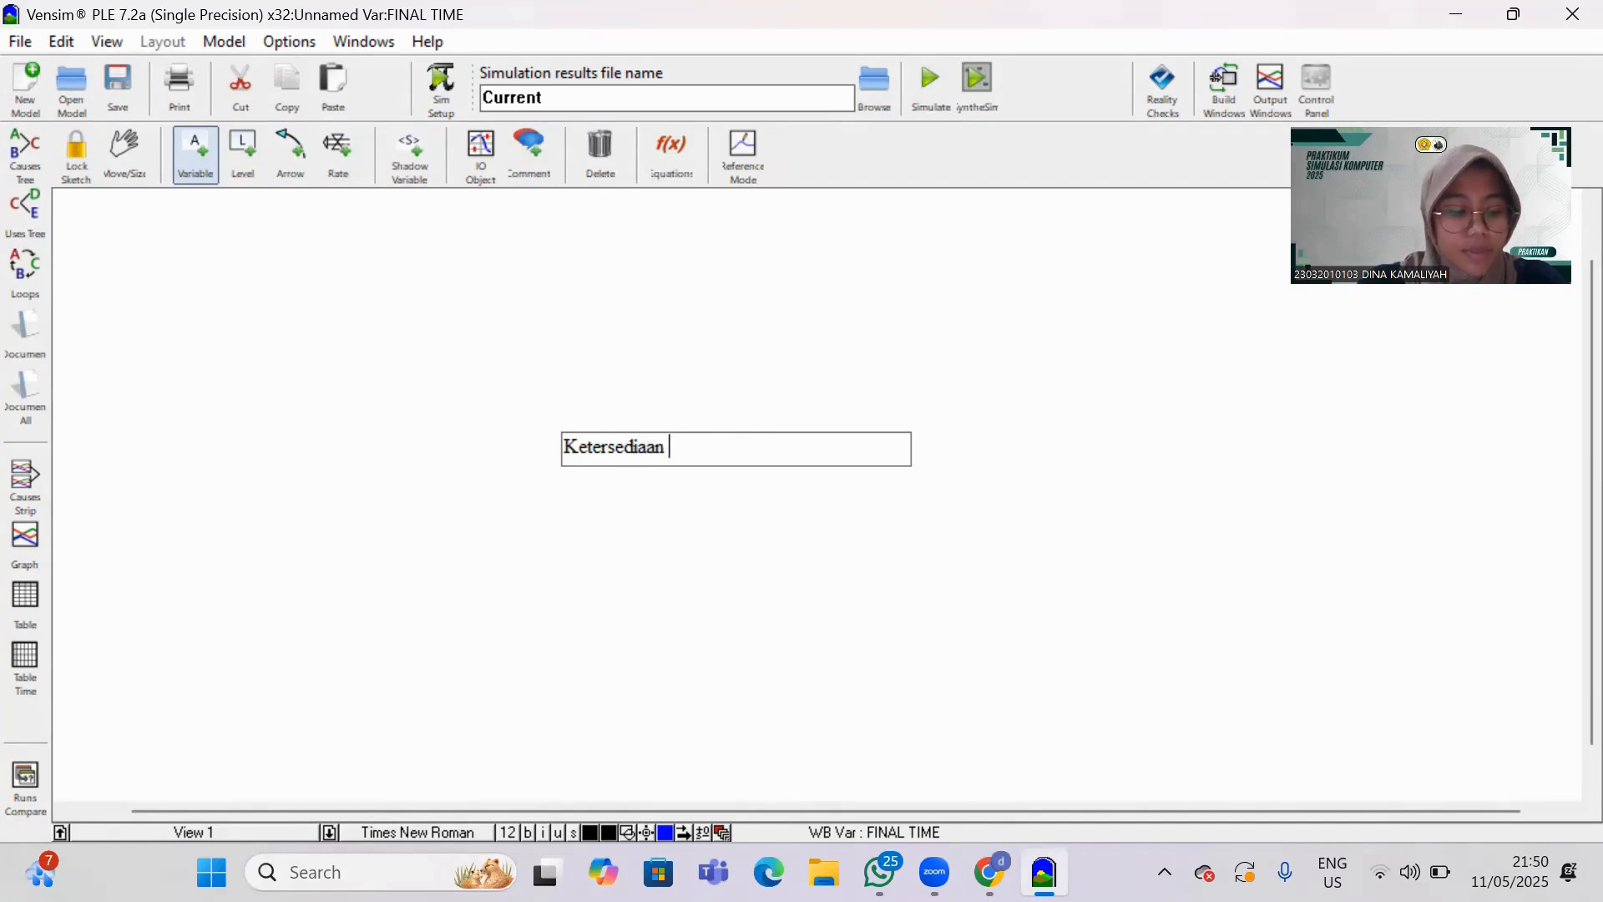
pyautogui.write('stock')
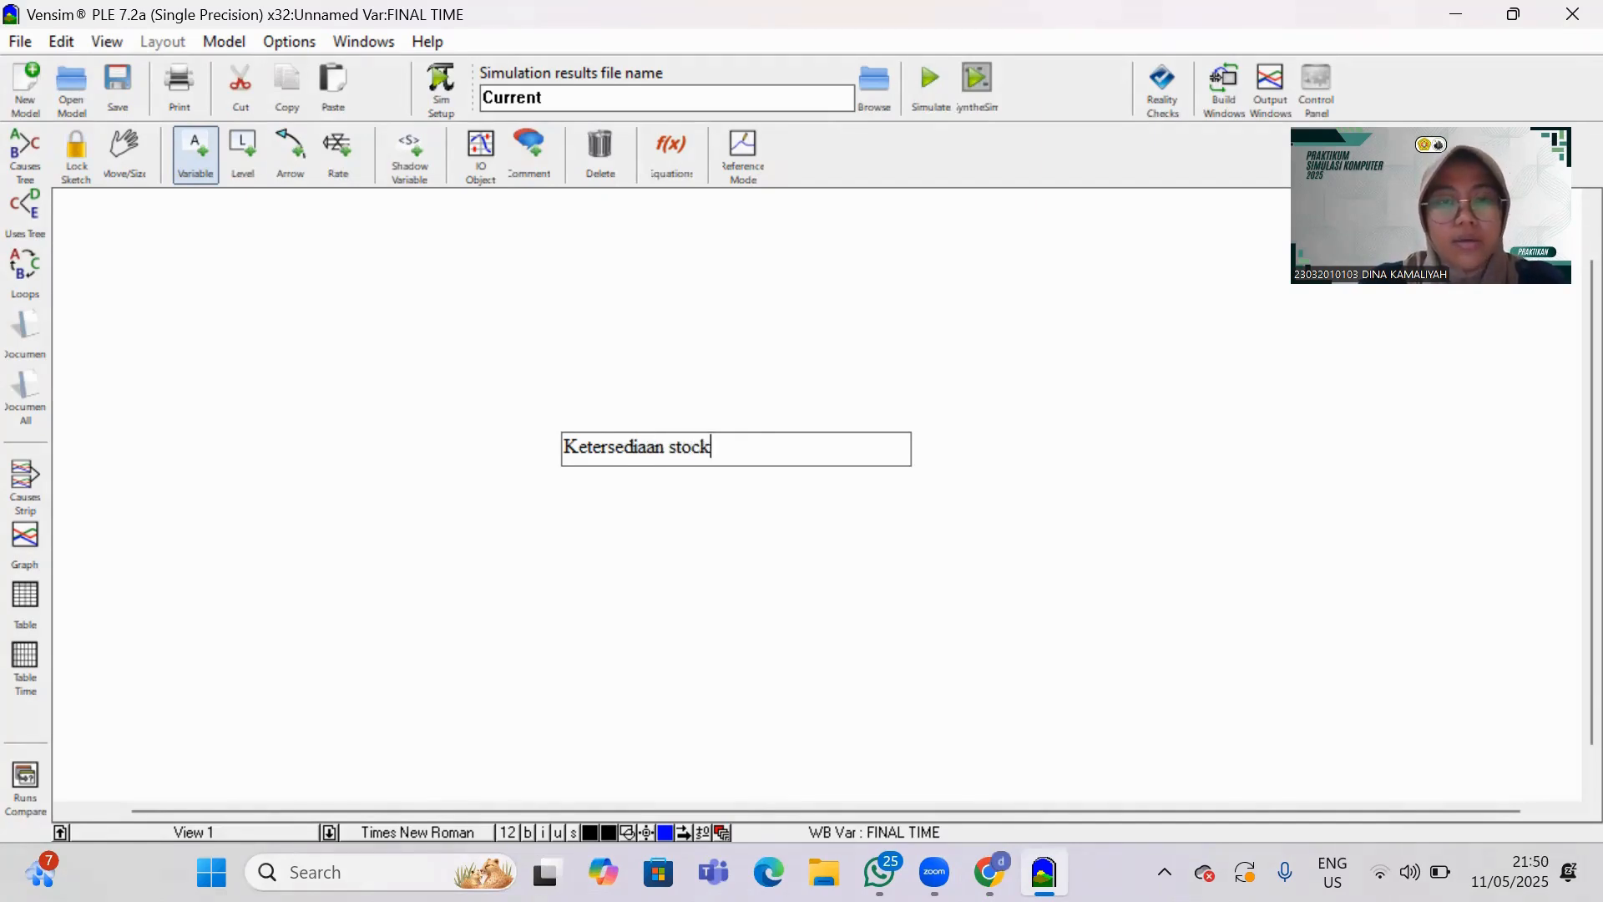
pyautogui.write(' bahan b')
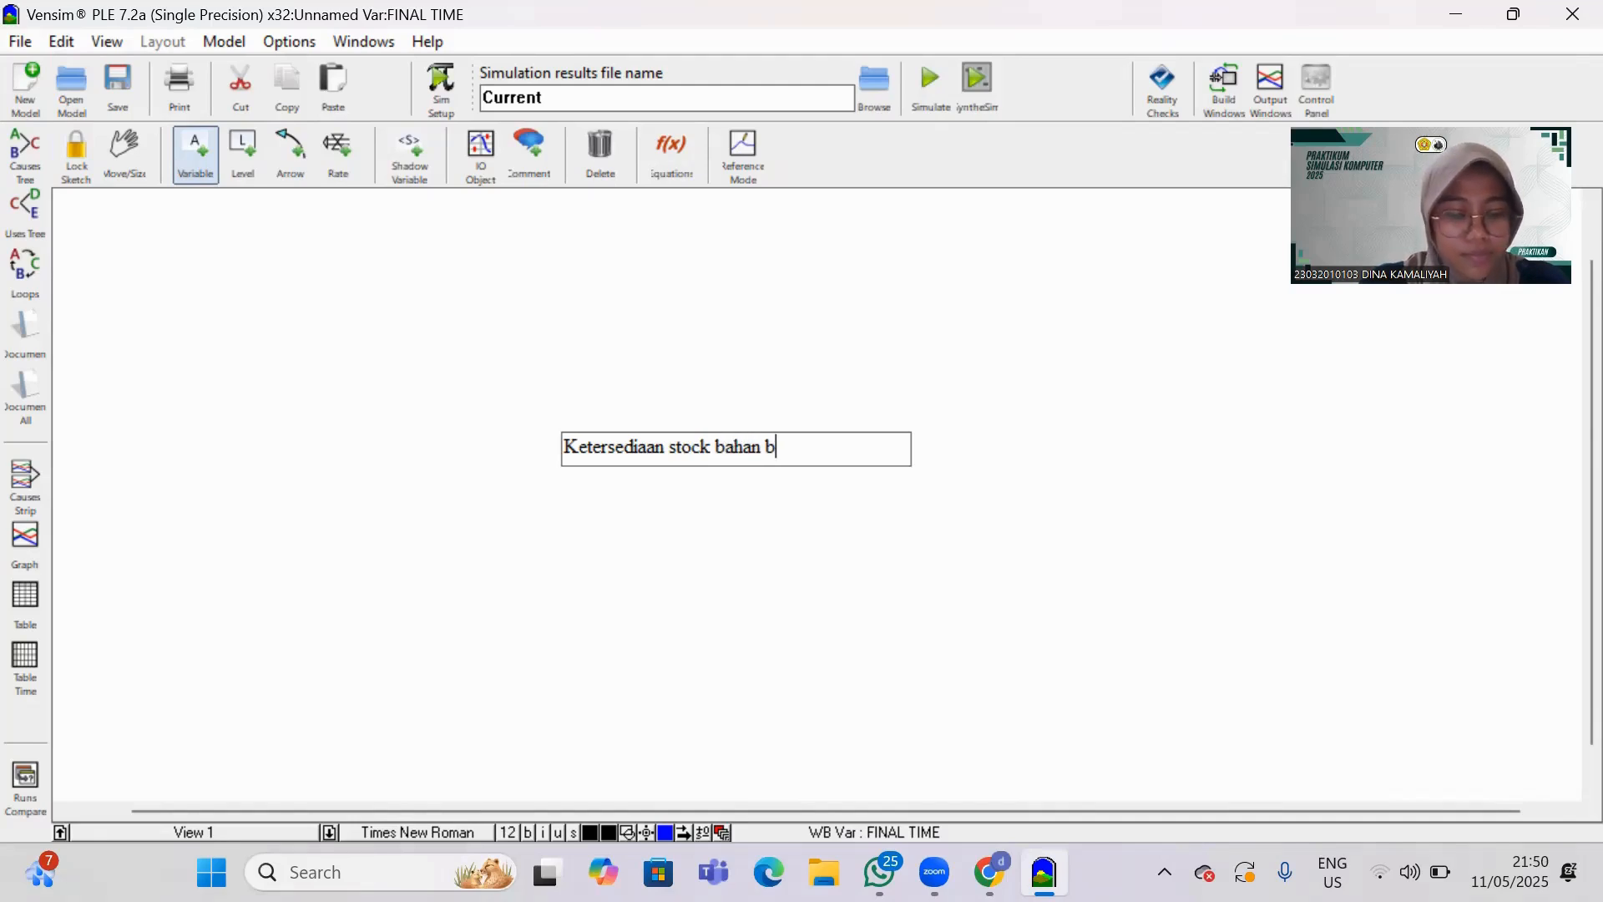
pyautogui.write('aku bakmie')
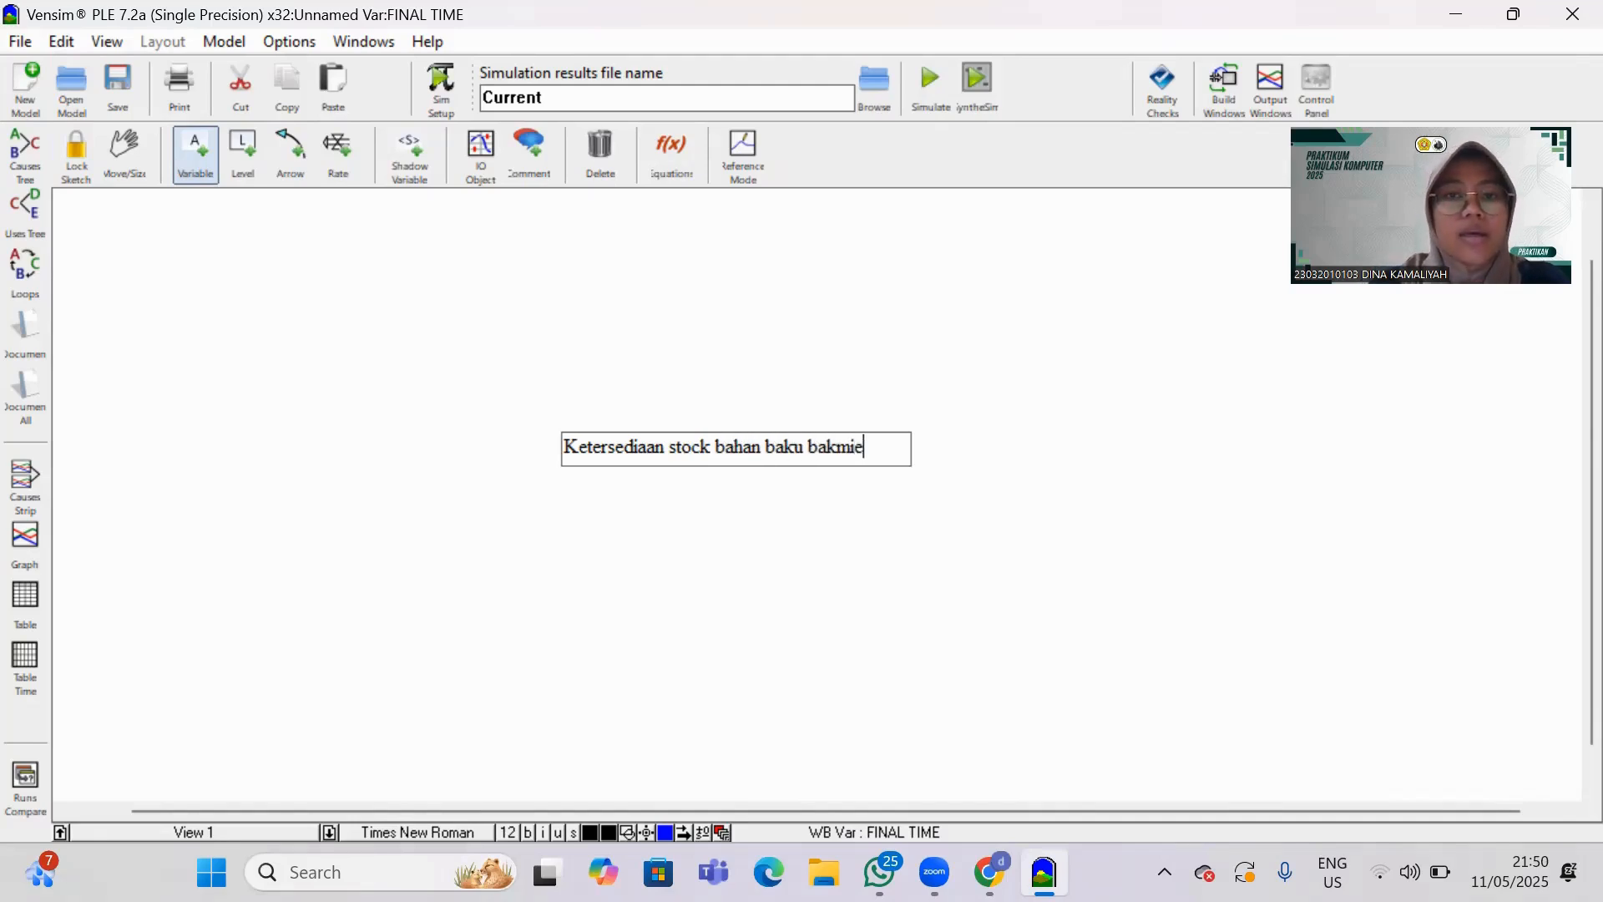
pyautogui.click(827, 580)
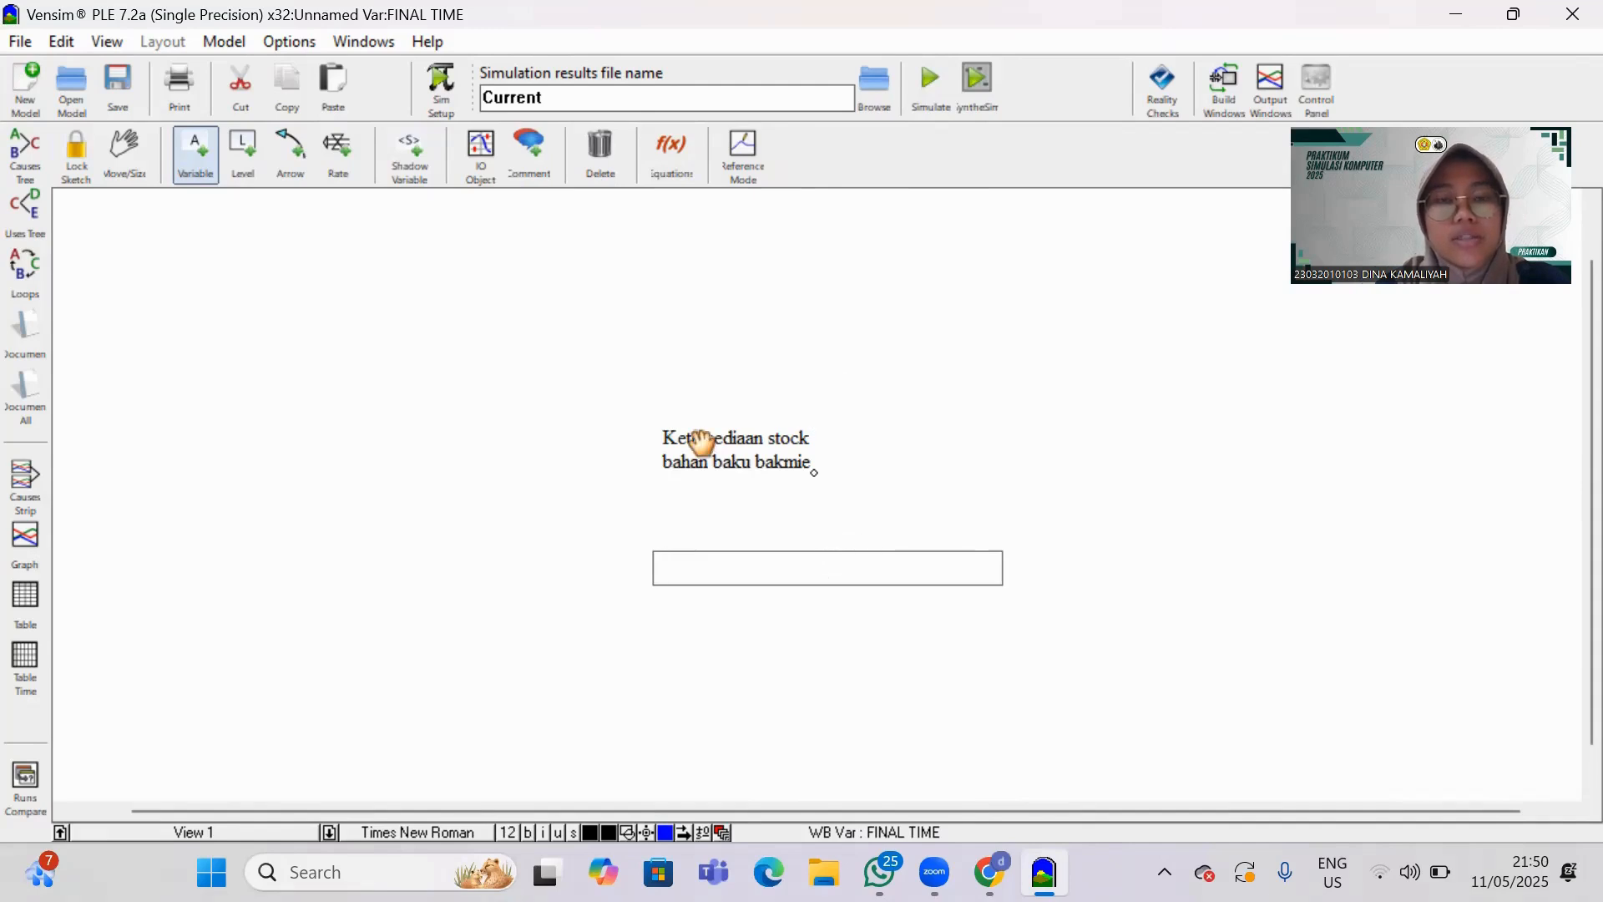
# Add a variable named "bahan baku bakmie kedaluwarsa di gudang" above and left of the stock availability variable.
pyautogui.click(564, 378)
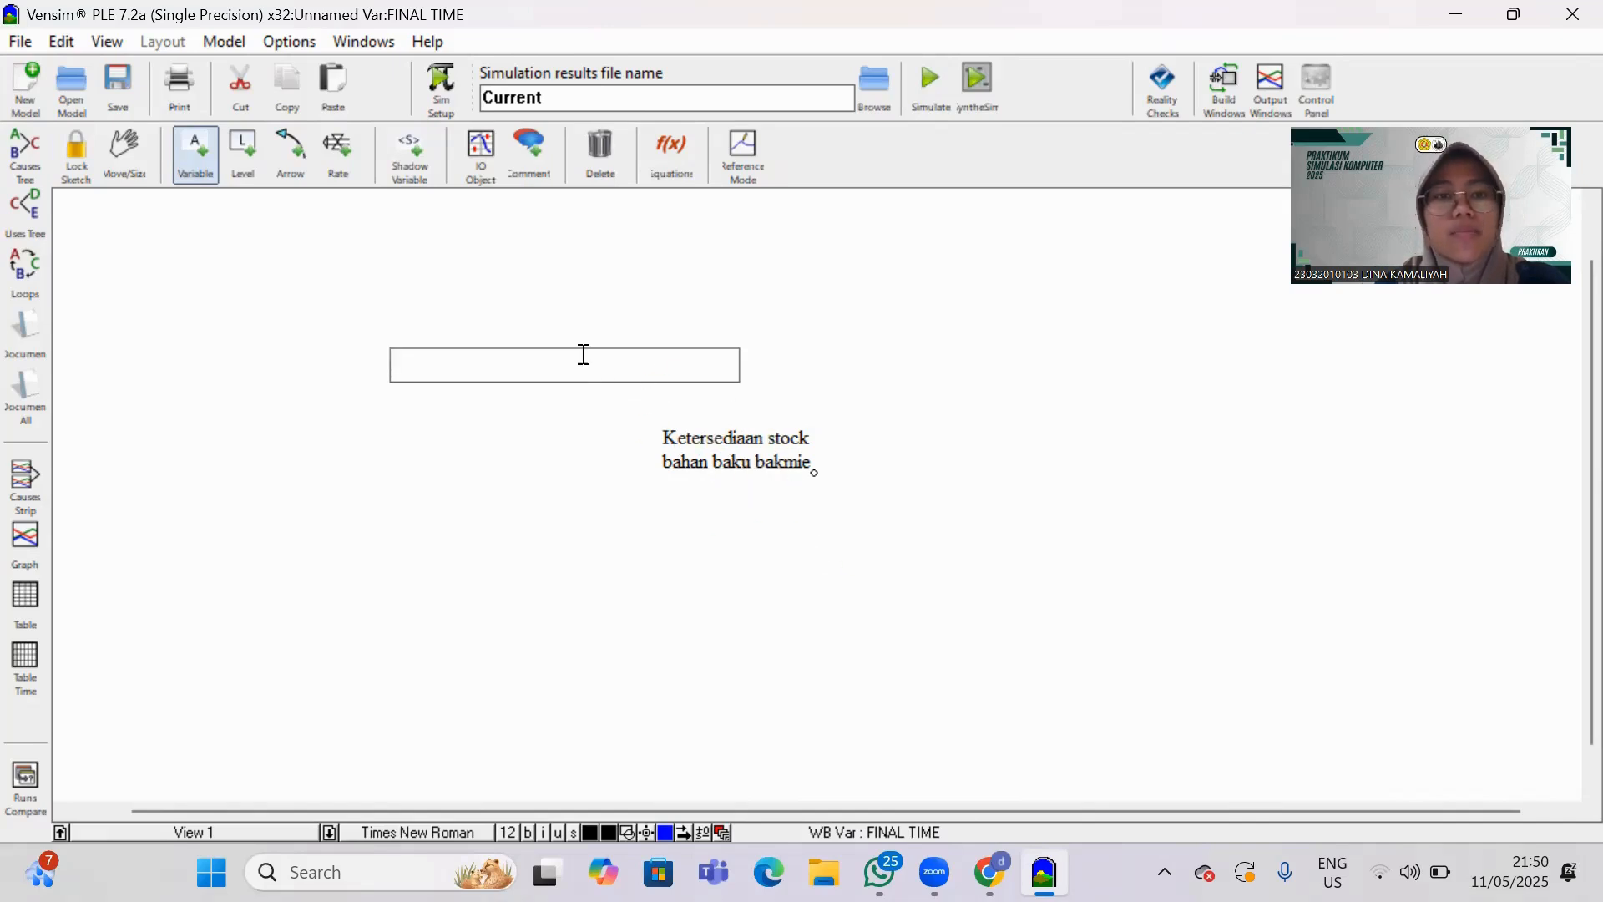
pyautogui.write('bahan baku ')
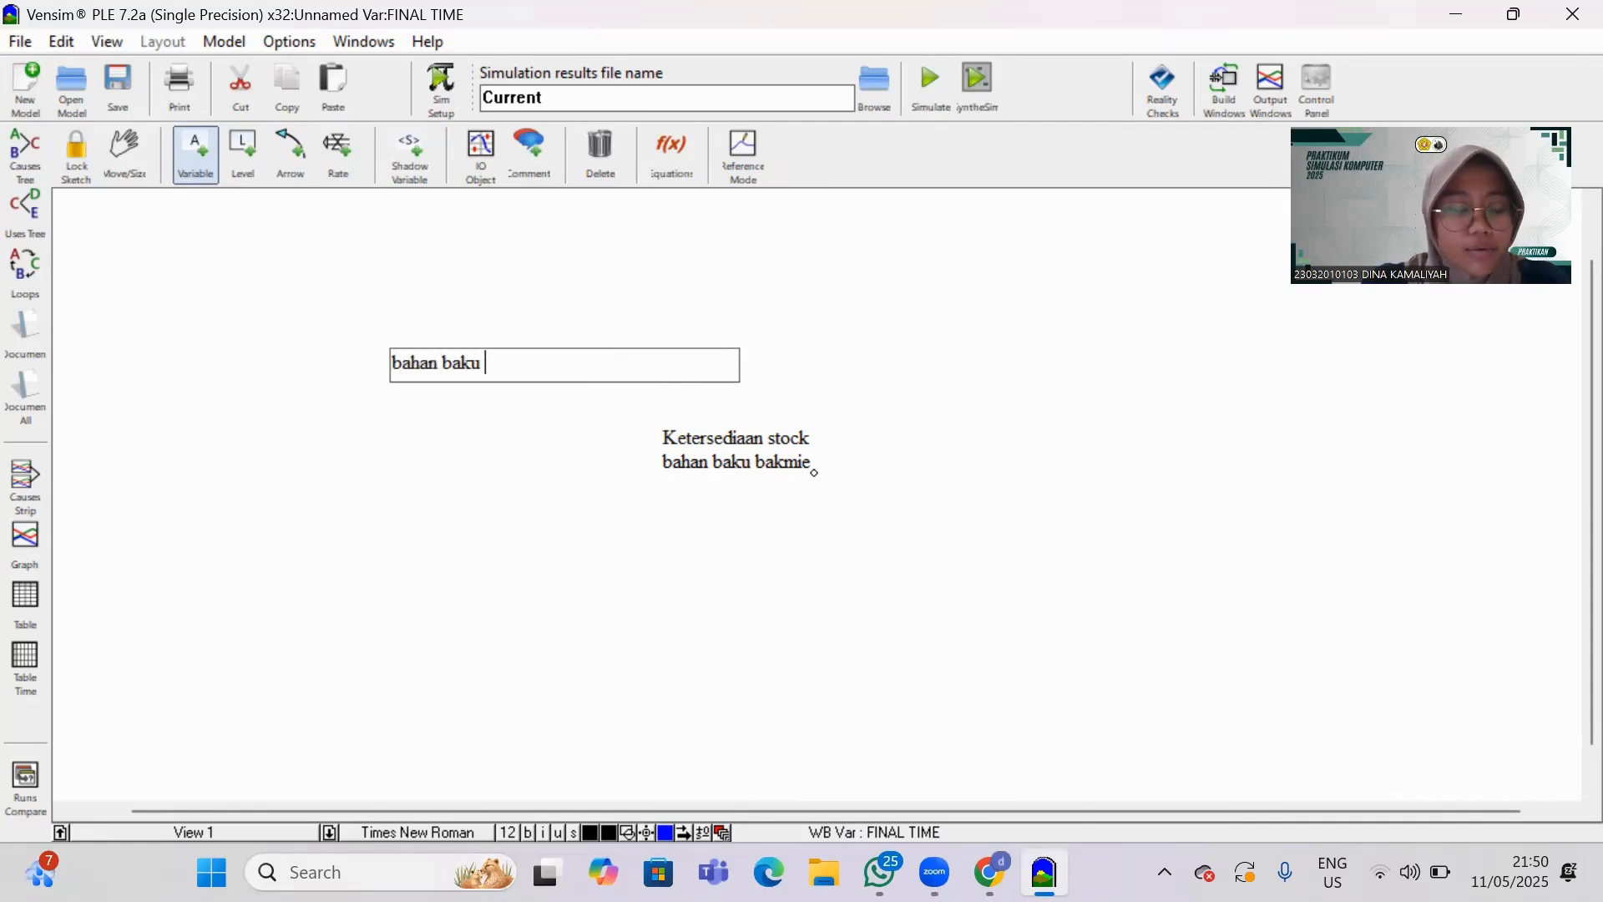
pyautogui.write('bakmie ka')
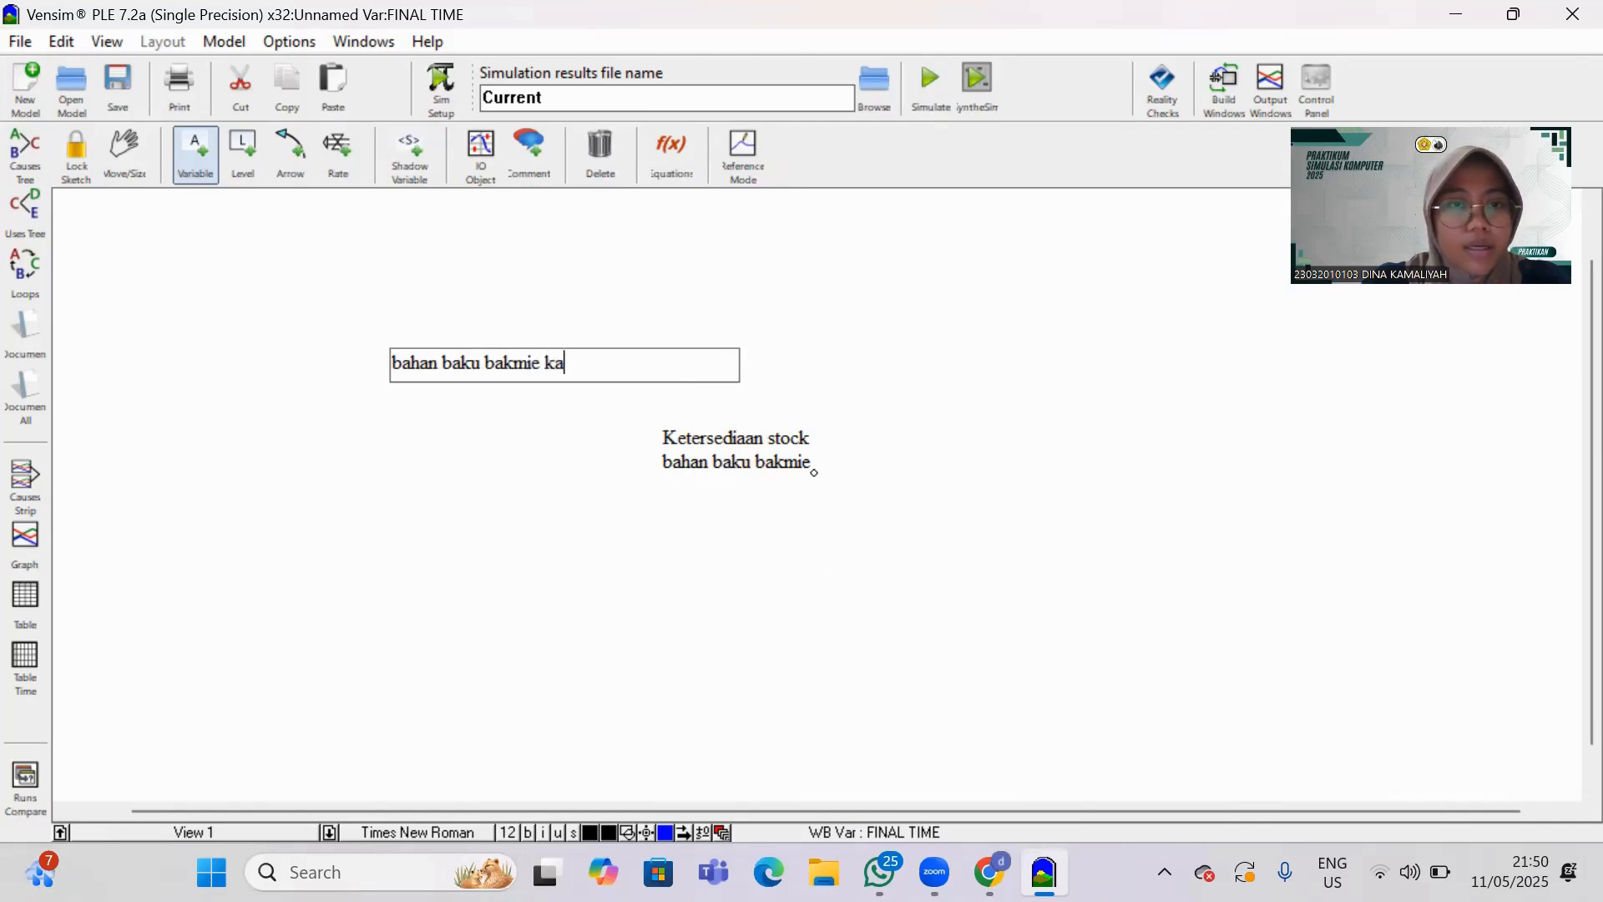
pyautogui.press('BackSpace')
pyautogui.write('edat')
pyautogui.press('BackSpace')
pyautogui.write('luwarsa')
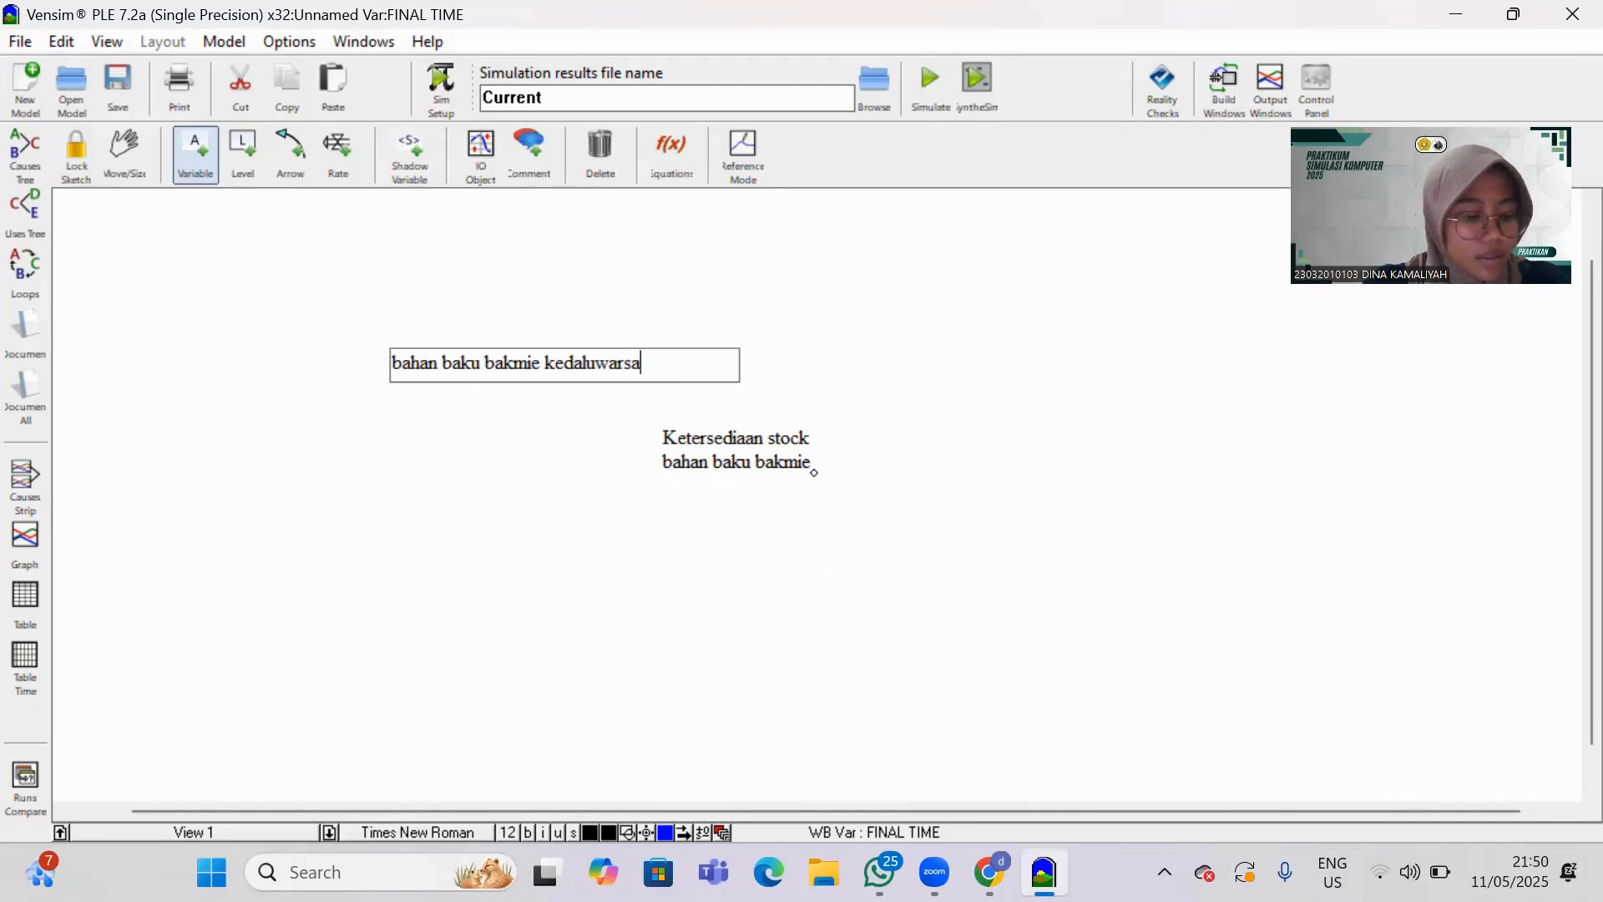
pyautogui.write(' di gudang')
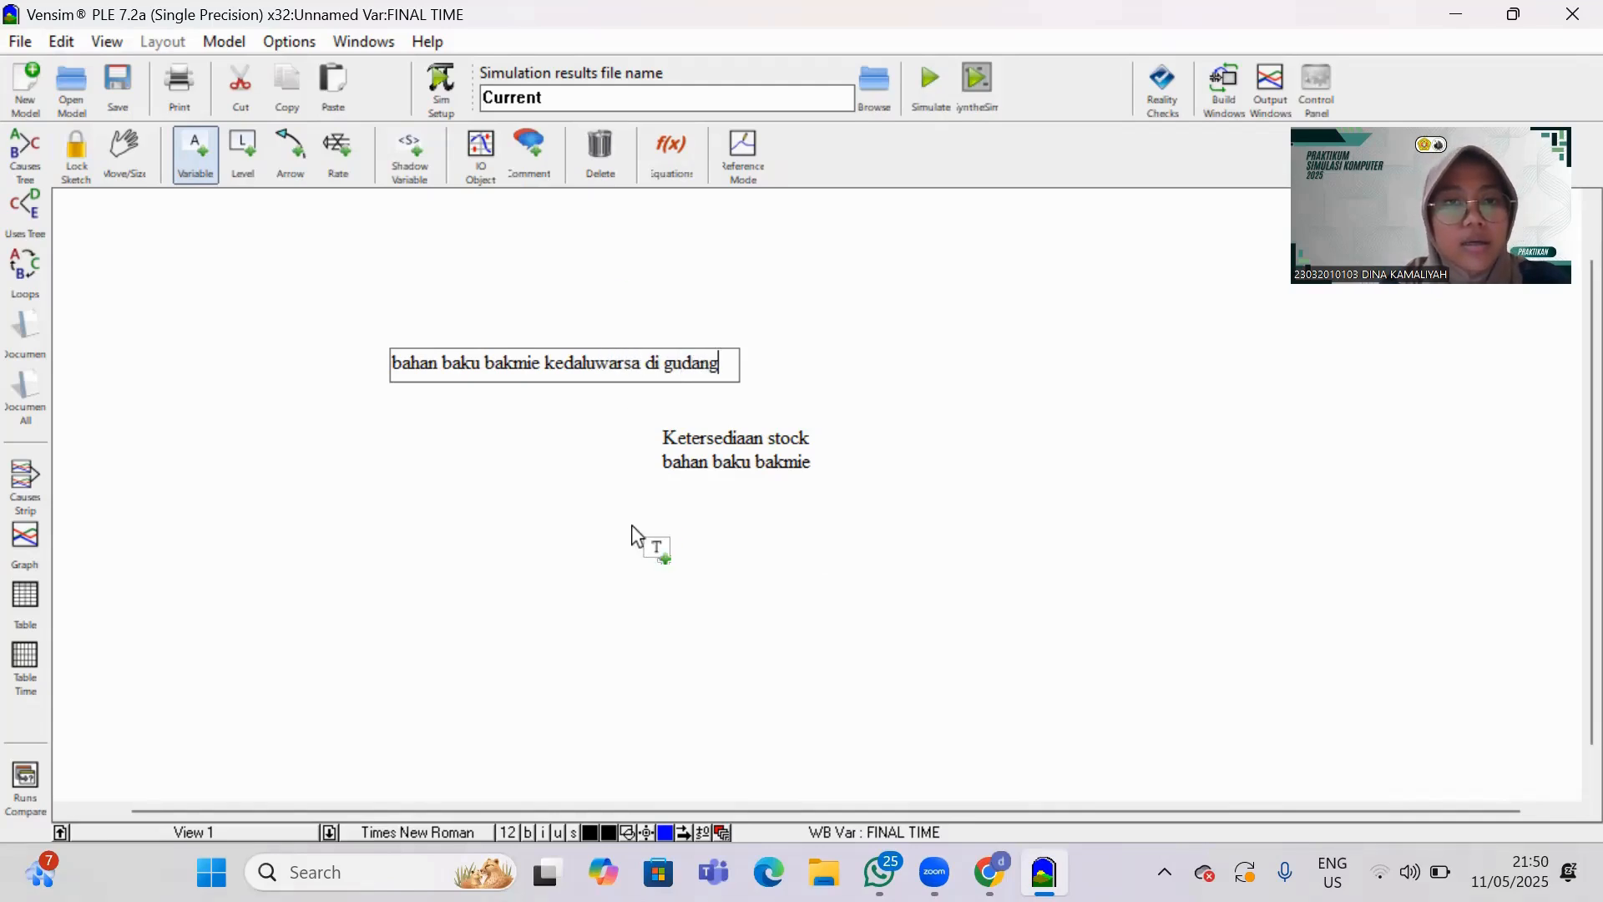
pyautogui.press('Return')
# Add a variable named "persentase bahan baku bakmie kedaluwarsa" and move it above and left of "bahan baku bakmie kedaluwarsa di gudang".
pyautogui.click(476, 439)
pyautogui.write('persentase bah')
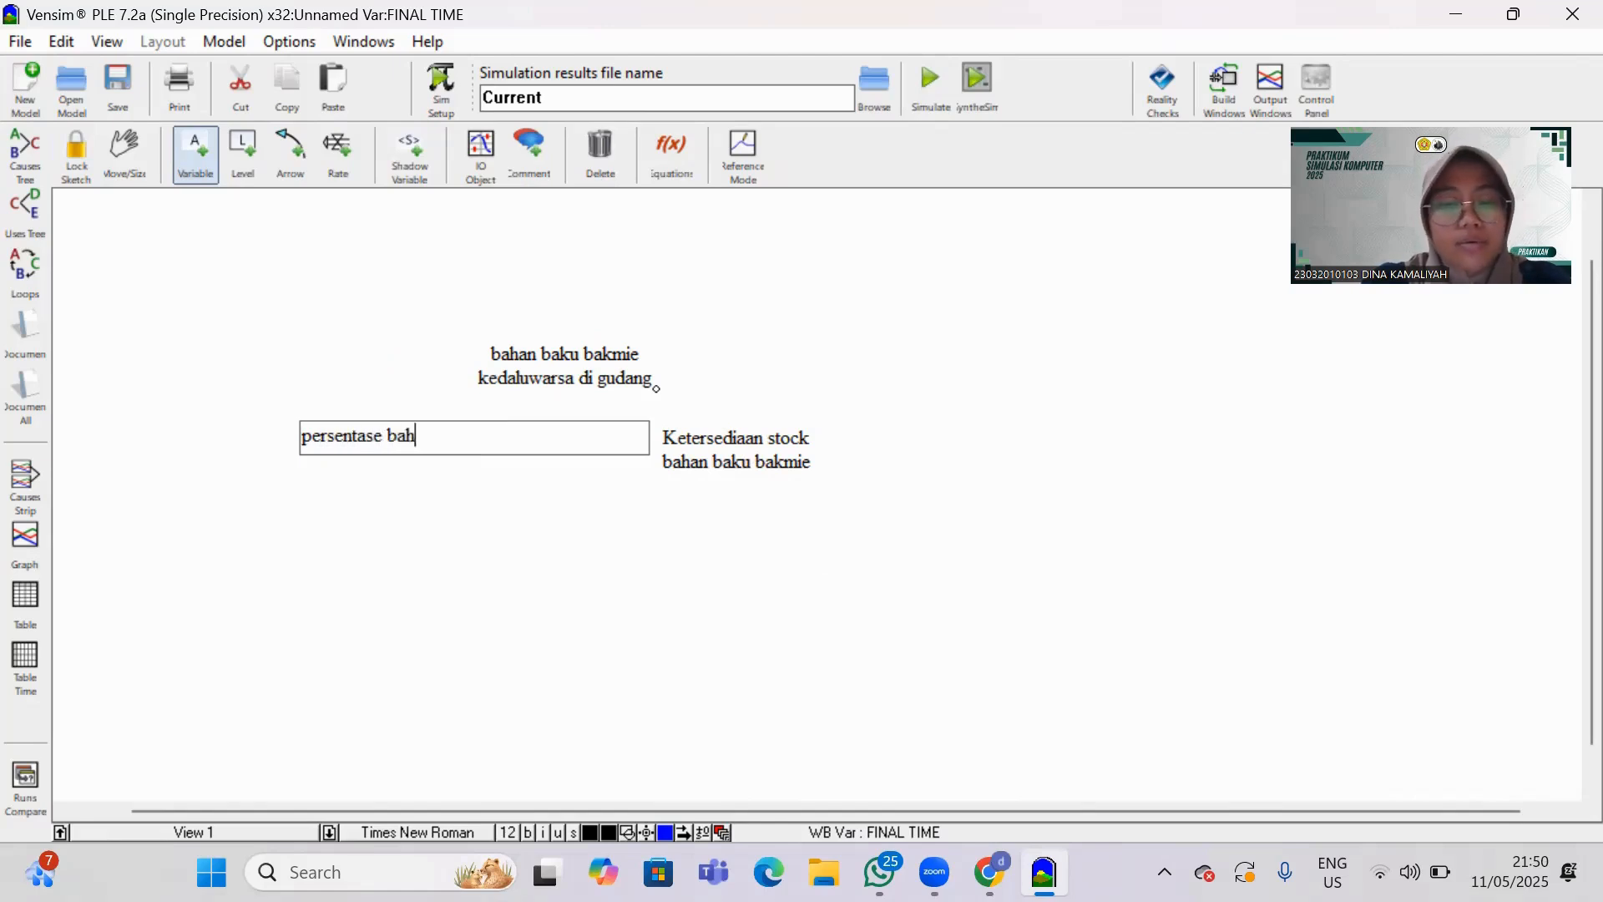
pyautogui.write('an baku ')
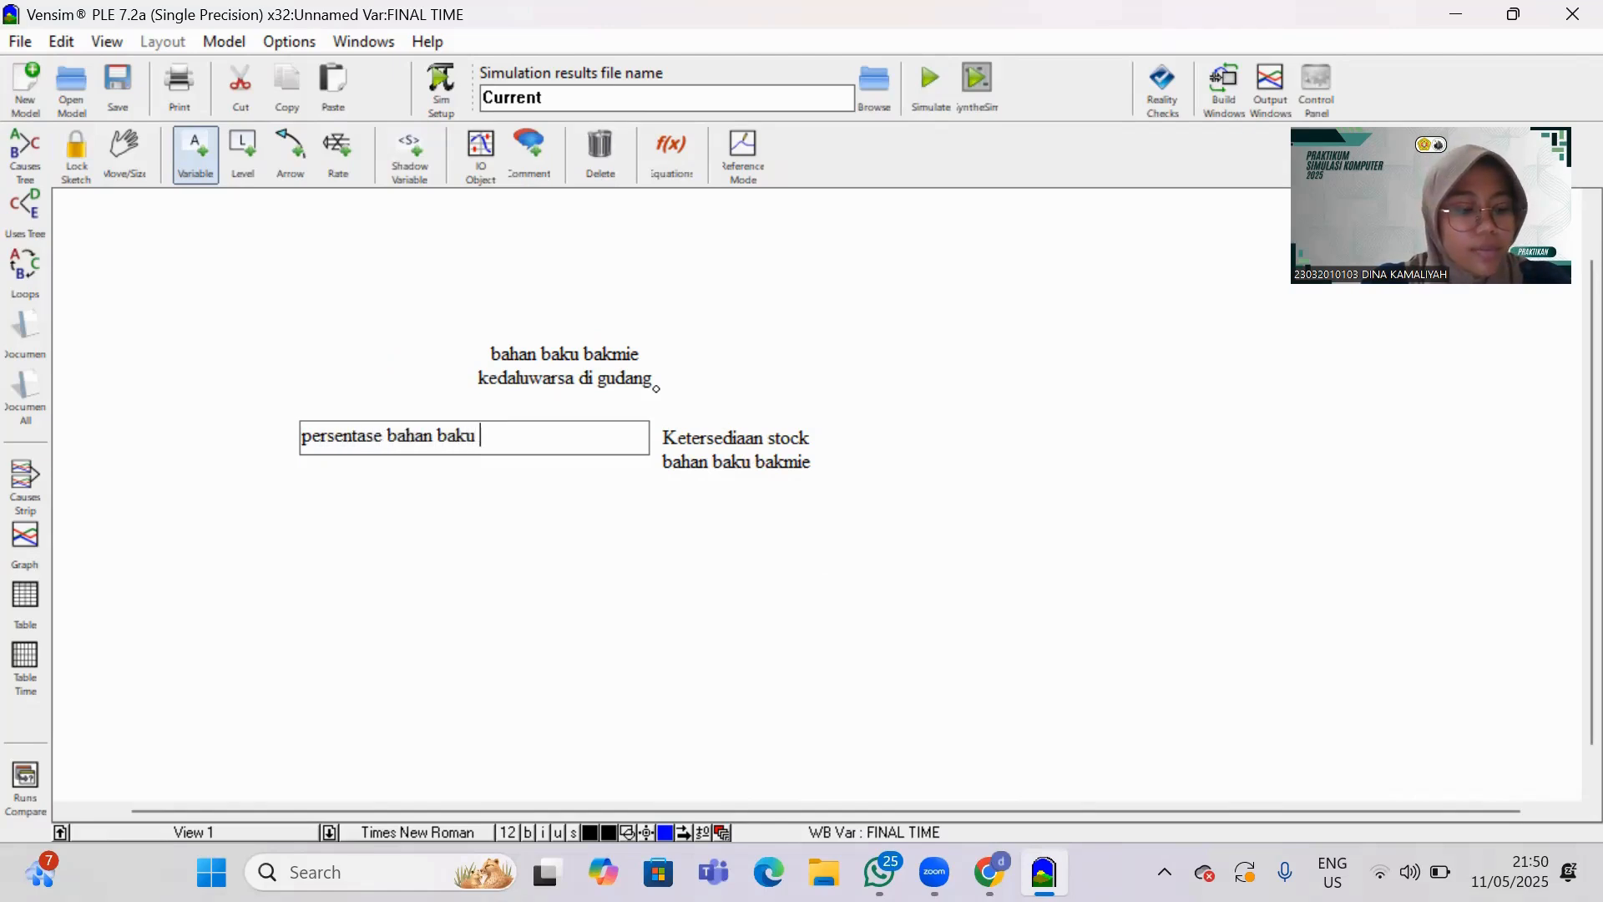
pyautogui.write('bakmie kedaluwarsa')
pyautogui.click(448, 497)
pyautogui.moveTo(424, 430); pyautogui.dragTo(317, 311)
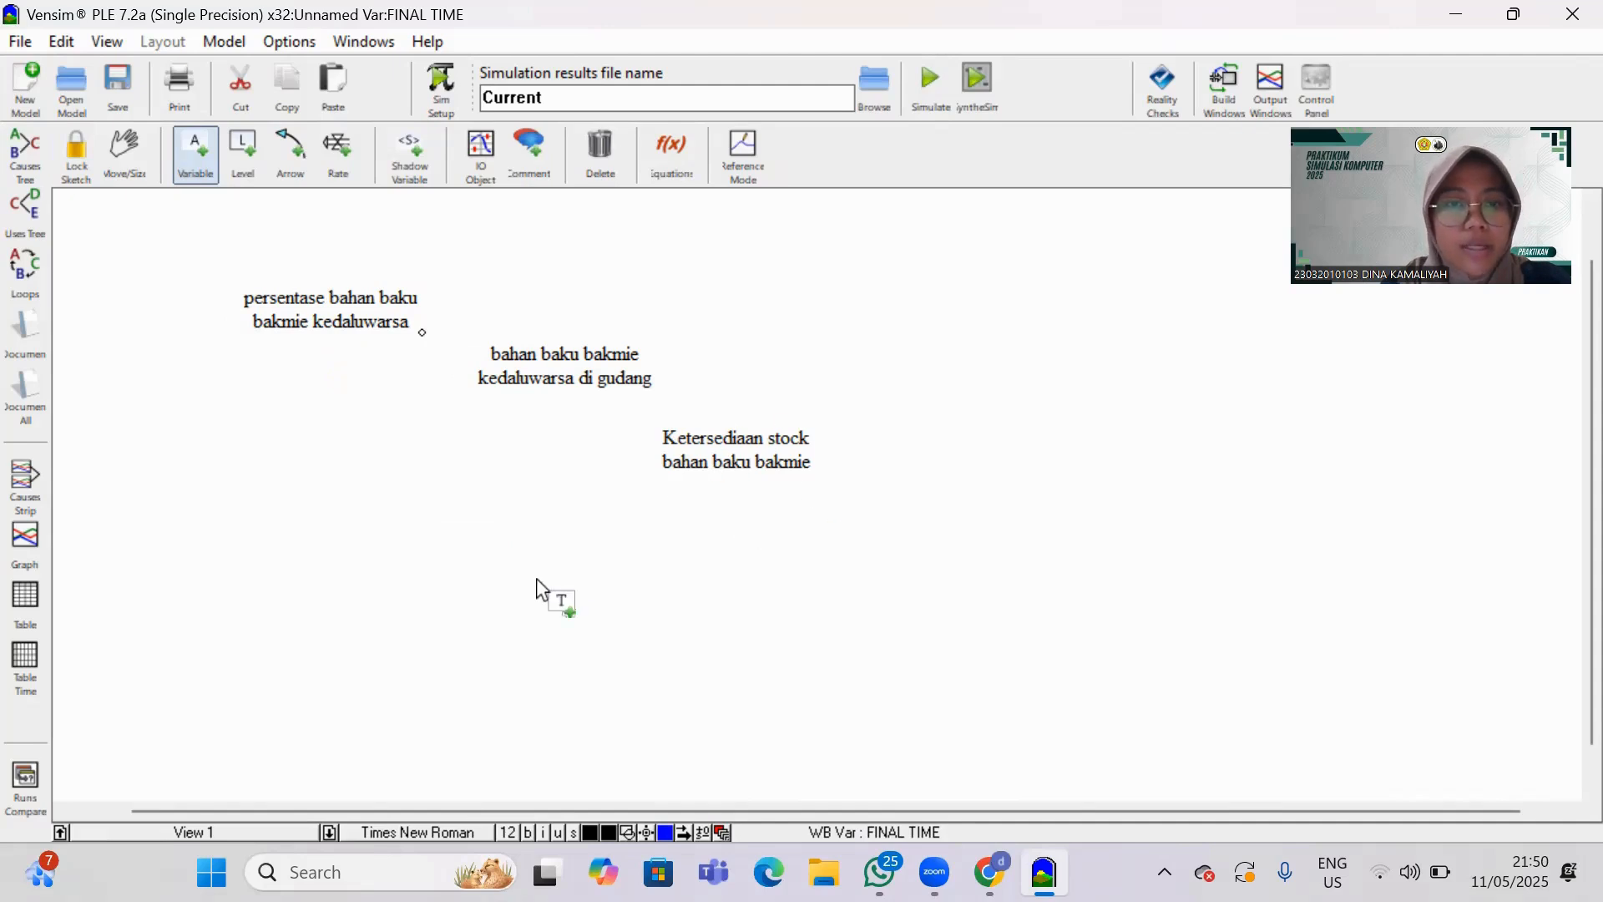
# Add a variable named "permintaan pelanggan" and position it below and left of the stock availability variable.
pyautogui.click(562, 584)
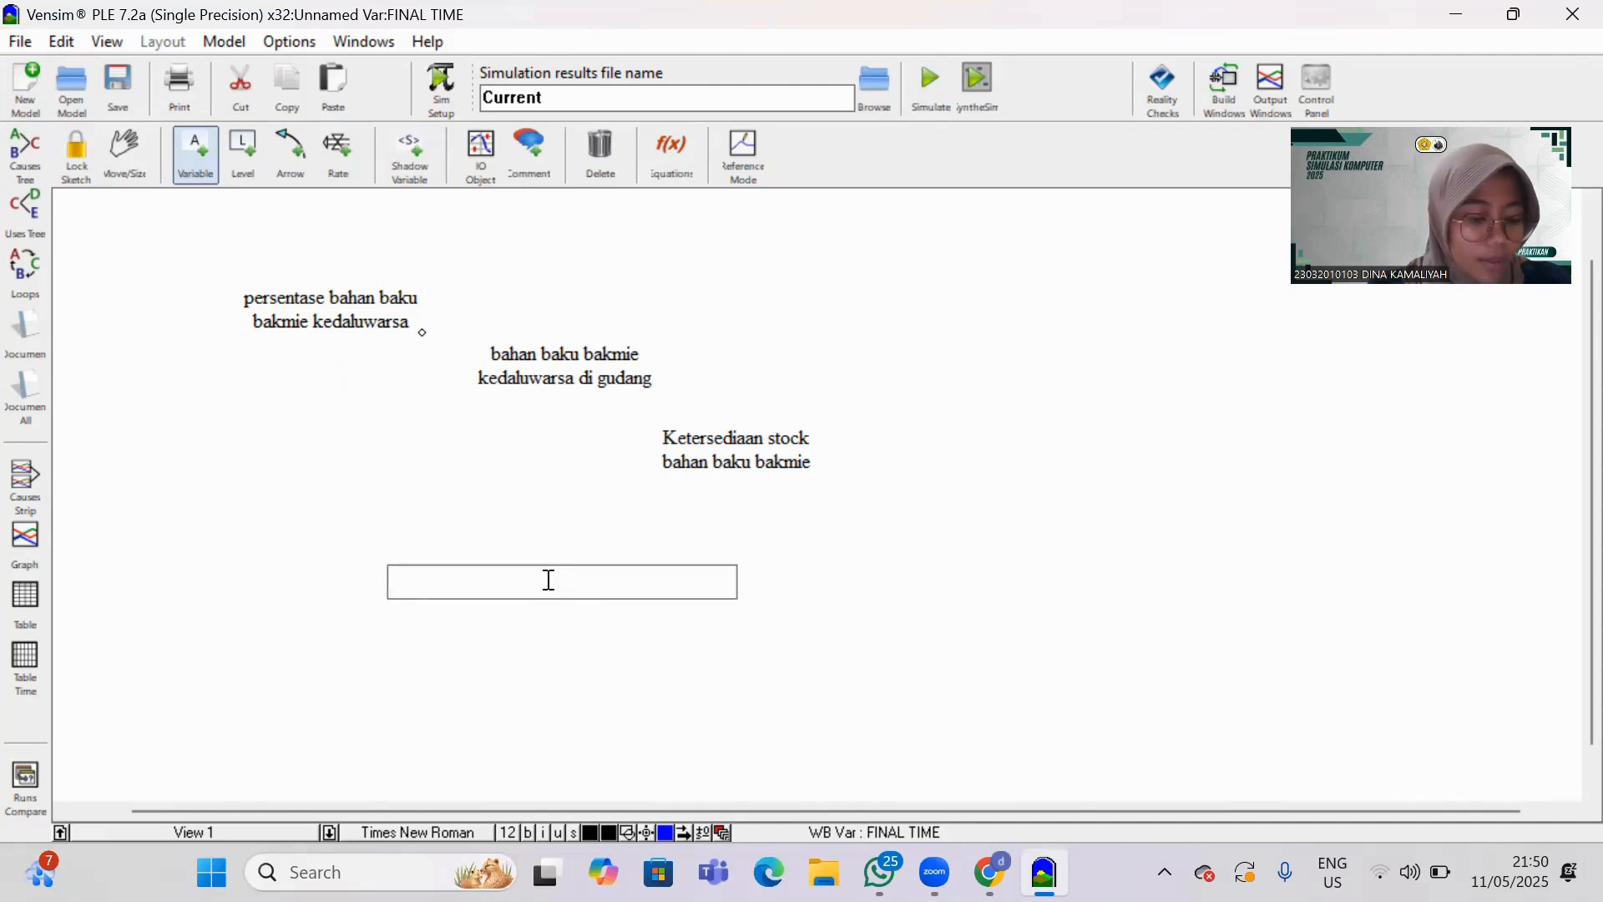
pyautogui.write('perm')
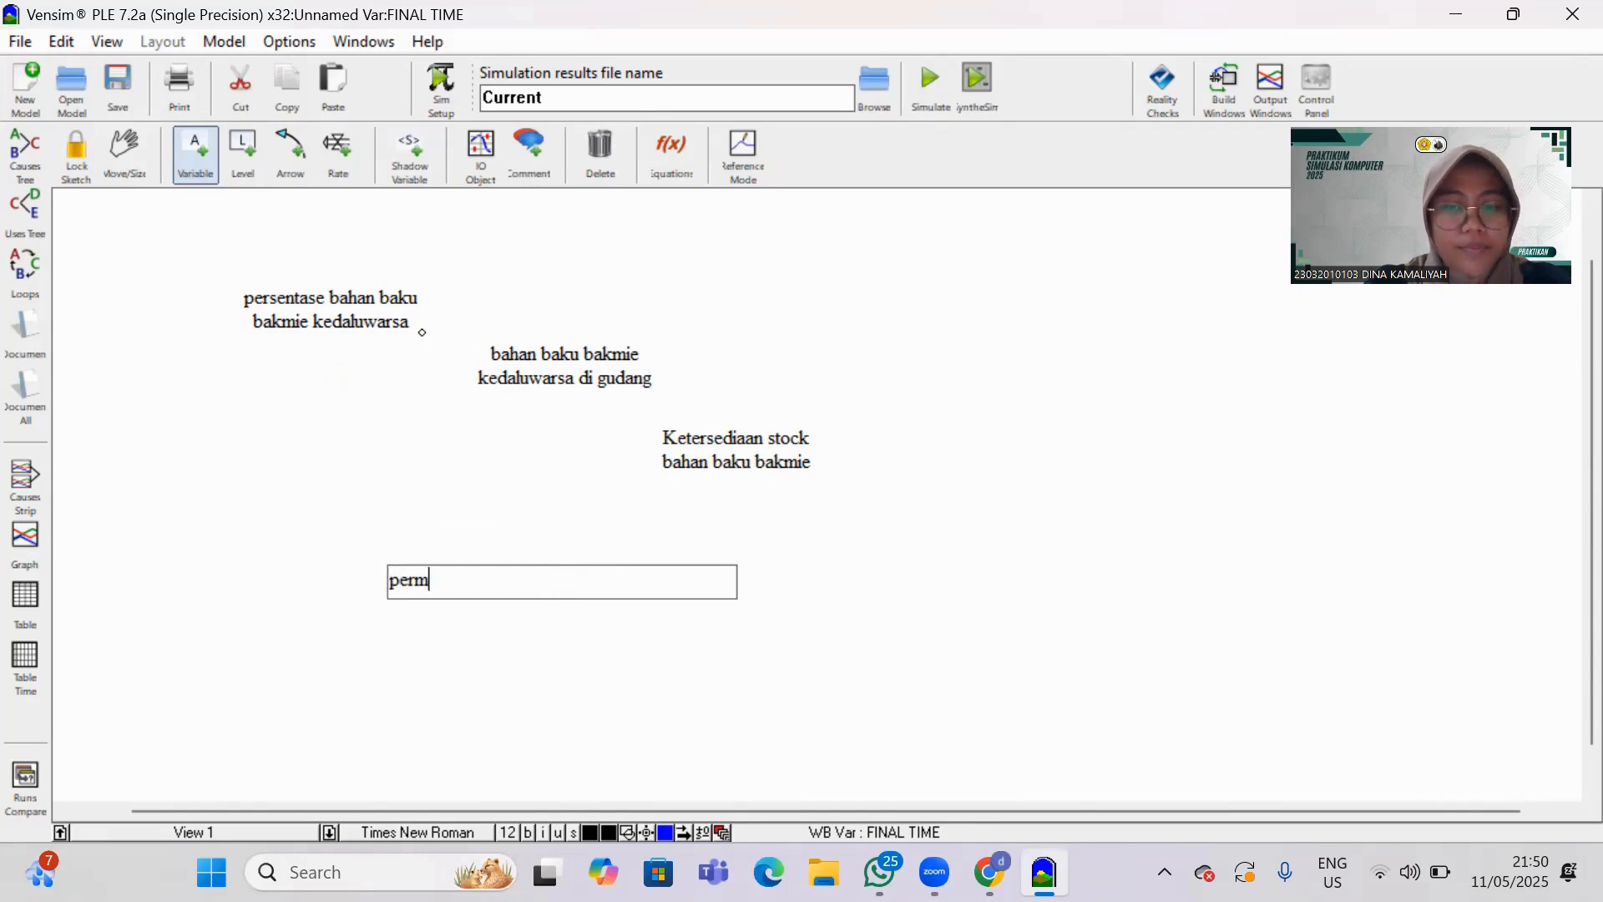
pyautogui.write('int')
pyautogui.press('BackSpace')
pyautogui.press('BackSpace')
pyautogui.write('n')
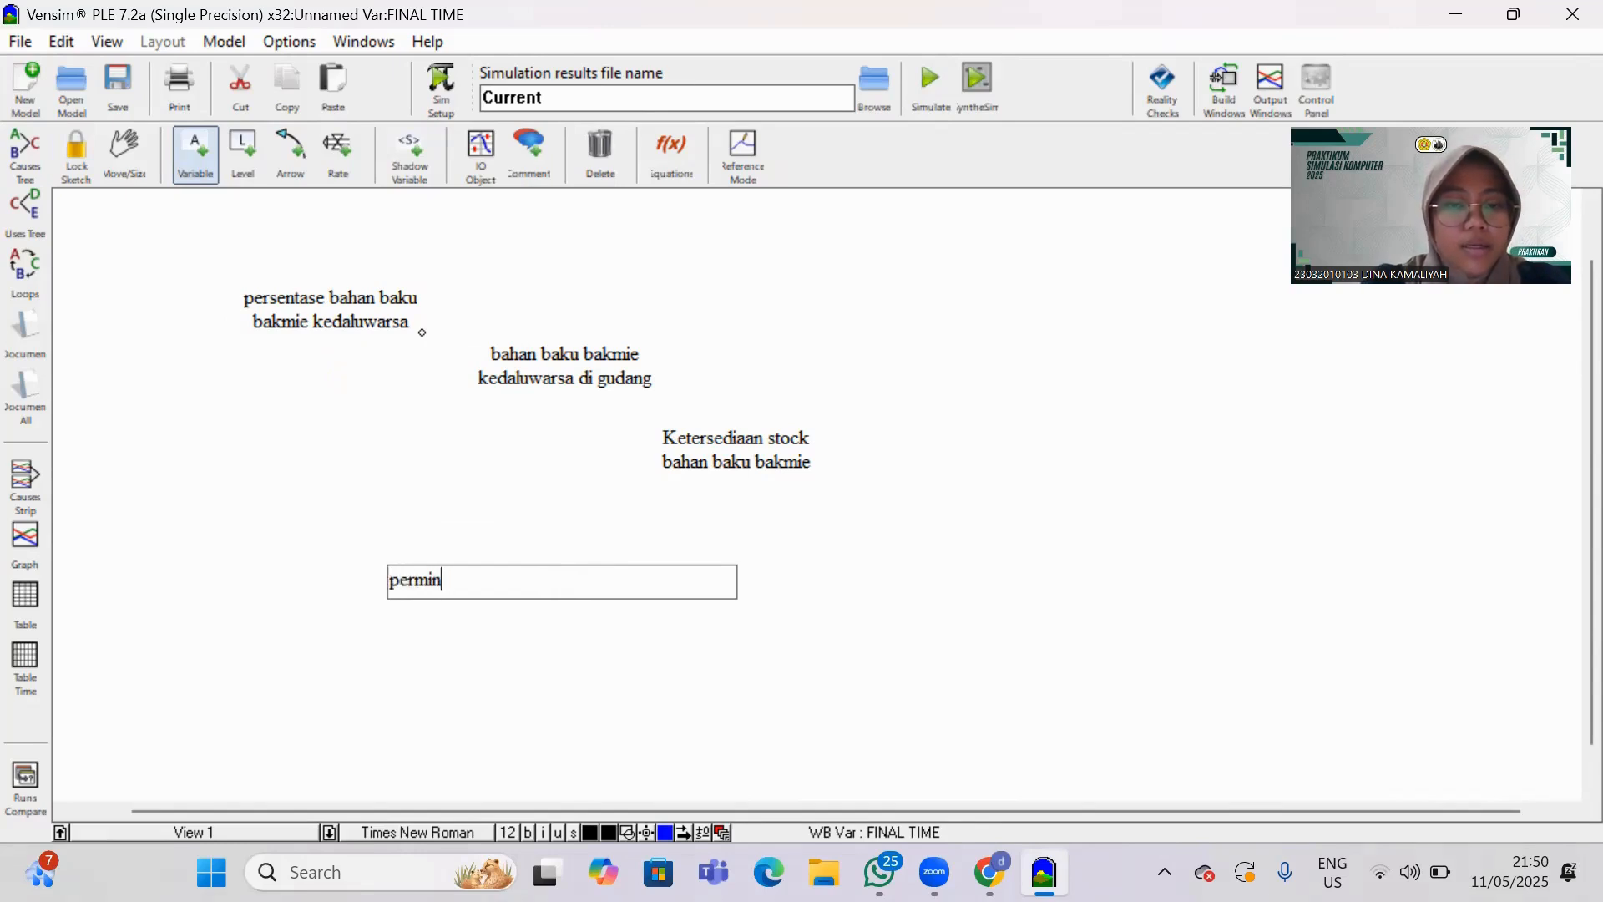
pyautogui.write('taan pelan')
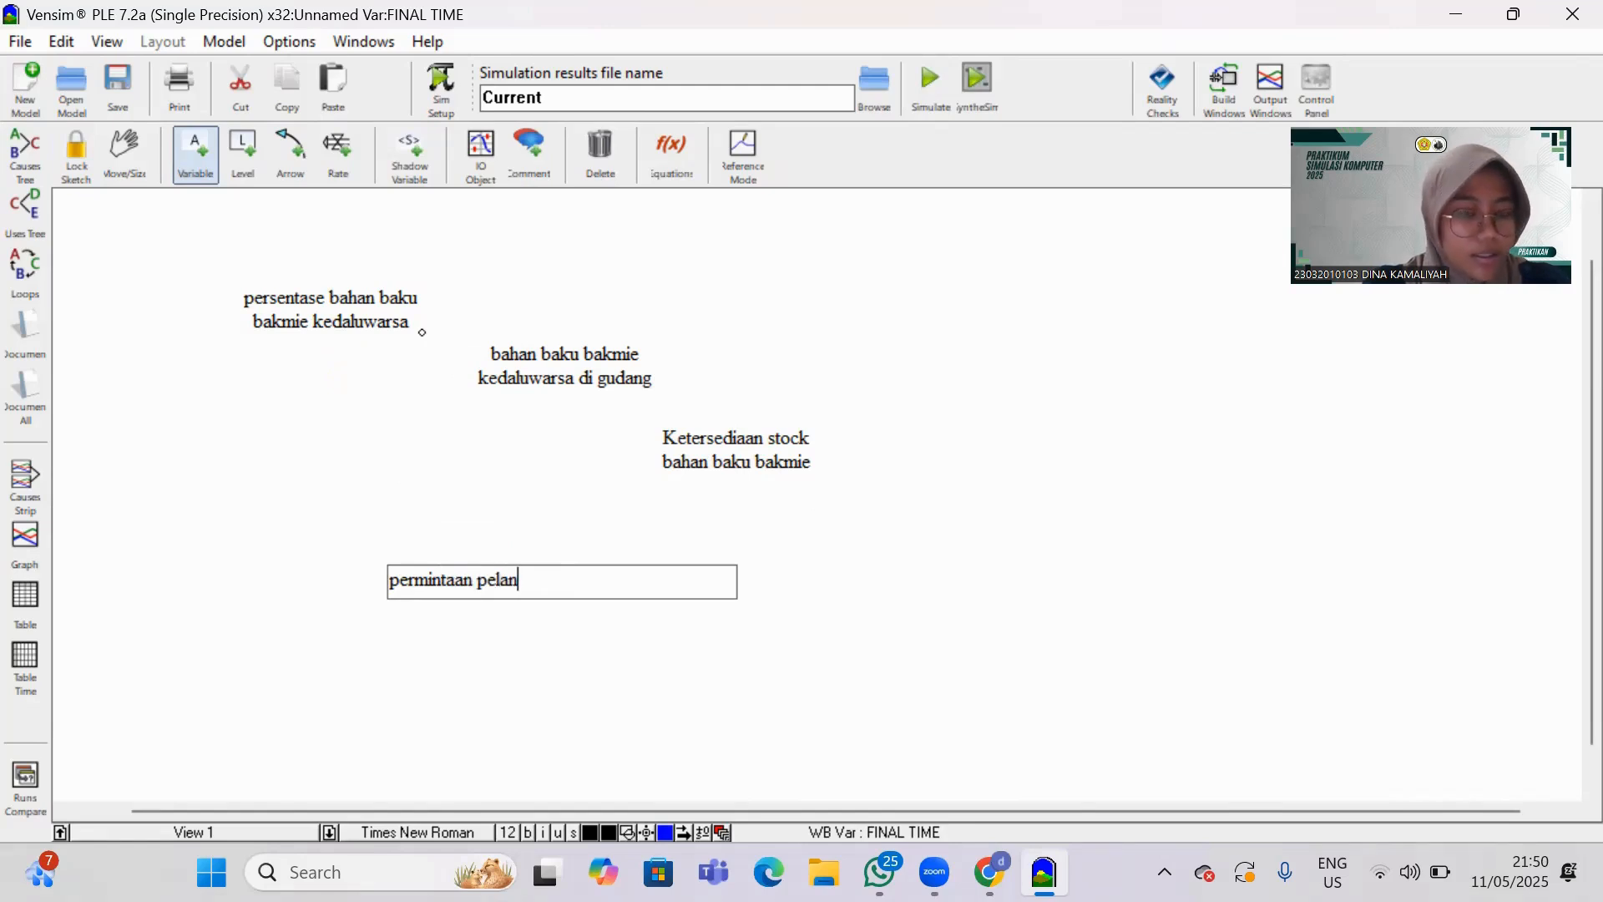
pyautogui.write('ggan')
pyautogui.click(584, 610)
pyautogui.moveTo(544, 577); pyautogui.dragTo(555, 555)
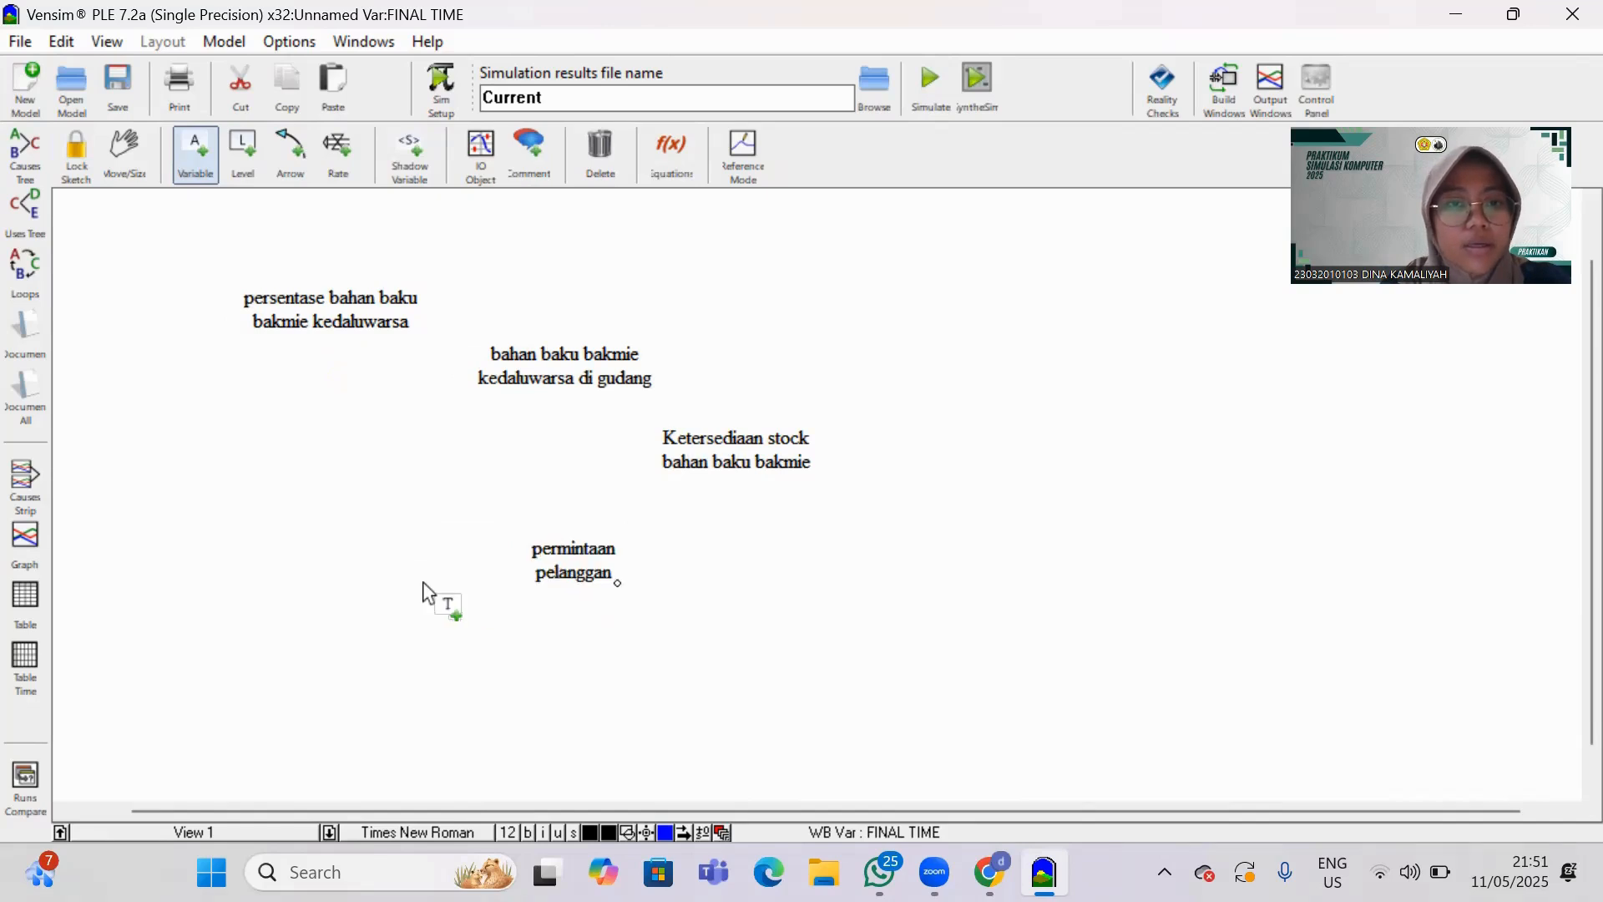
# Add a variable named "kepuasan pelanggan" and move it to the left of "permintaan pelanggan", slightly higher.
pyautogui.click(423, 576)
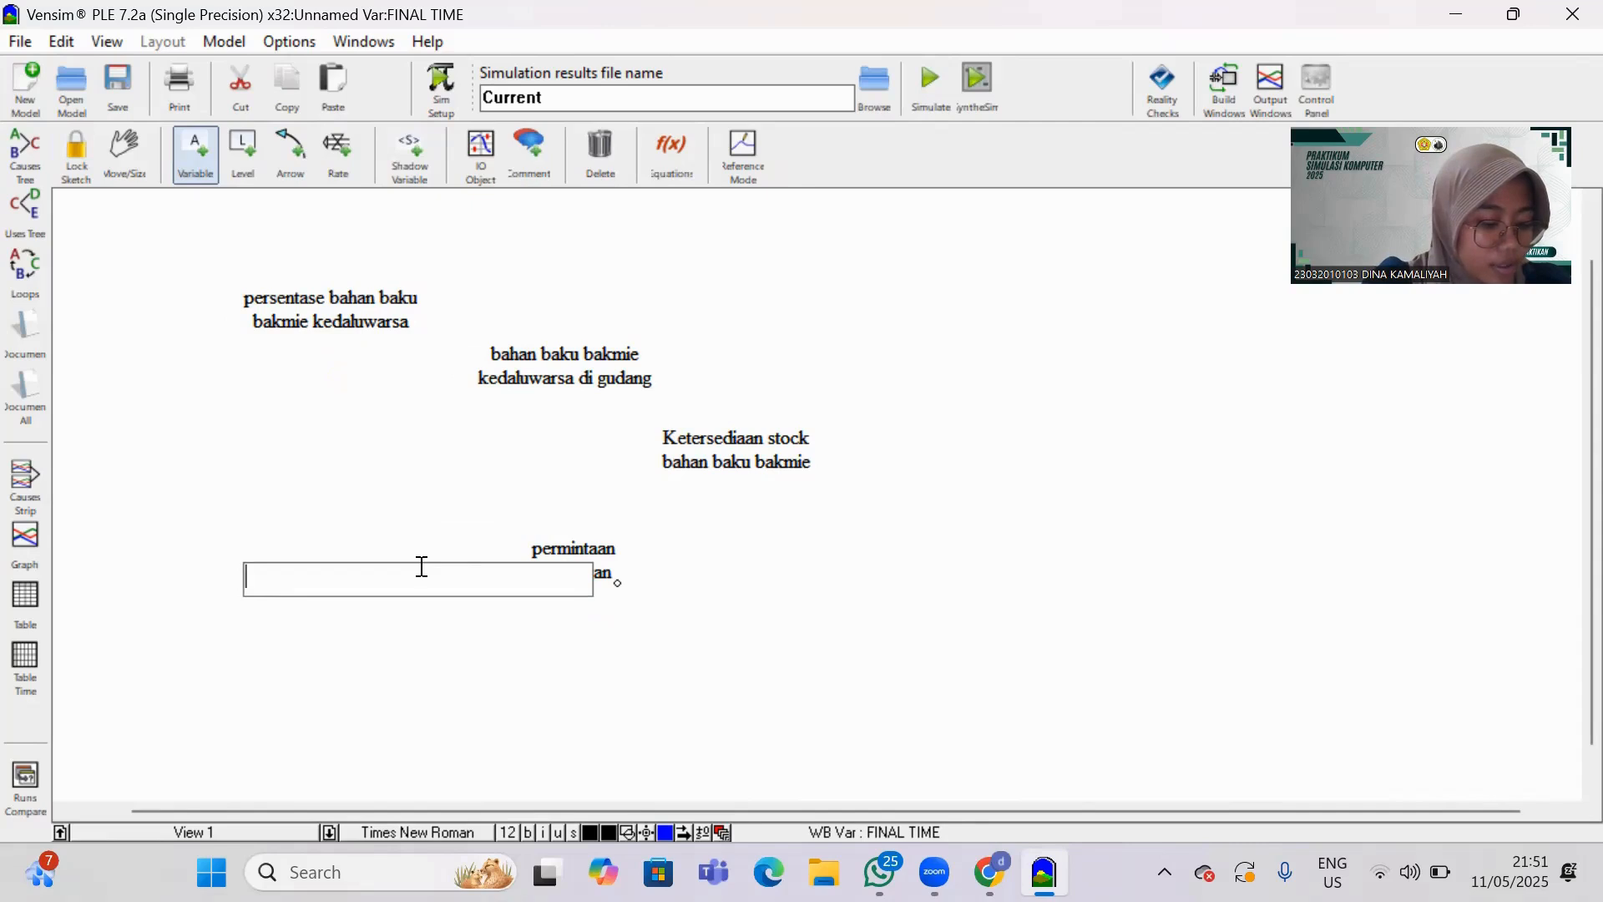
pyautogui.write('kepuana')
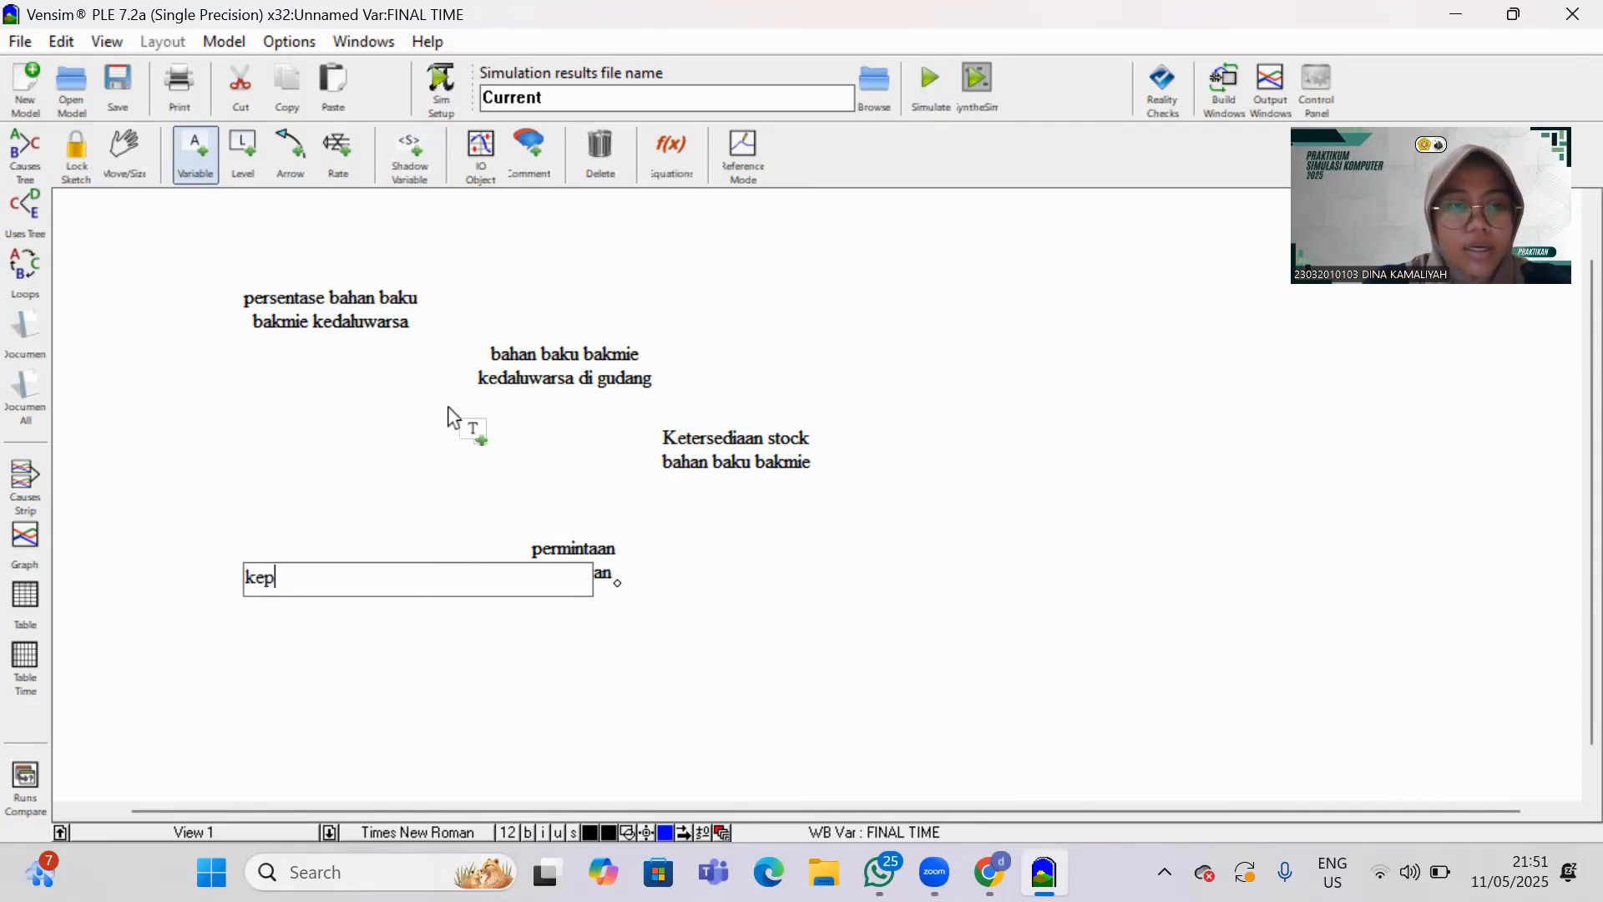
pyautogui.press('BackSpace')
pyautogui.press('BackSpace')
pyautogui.write('s')
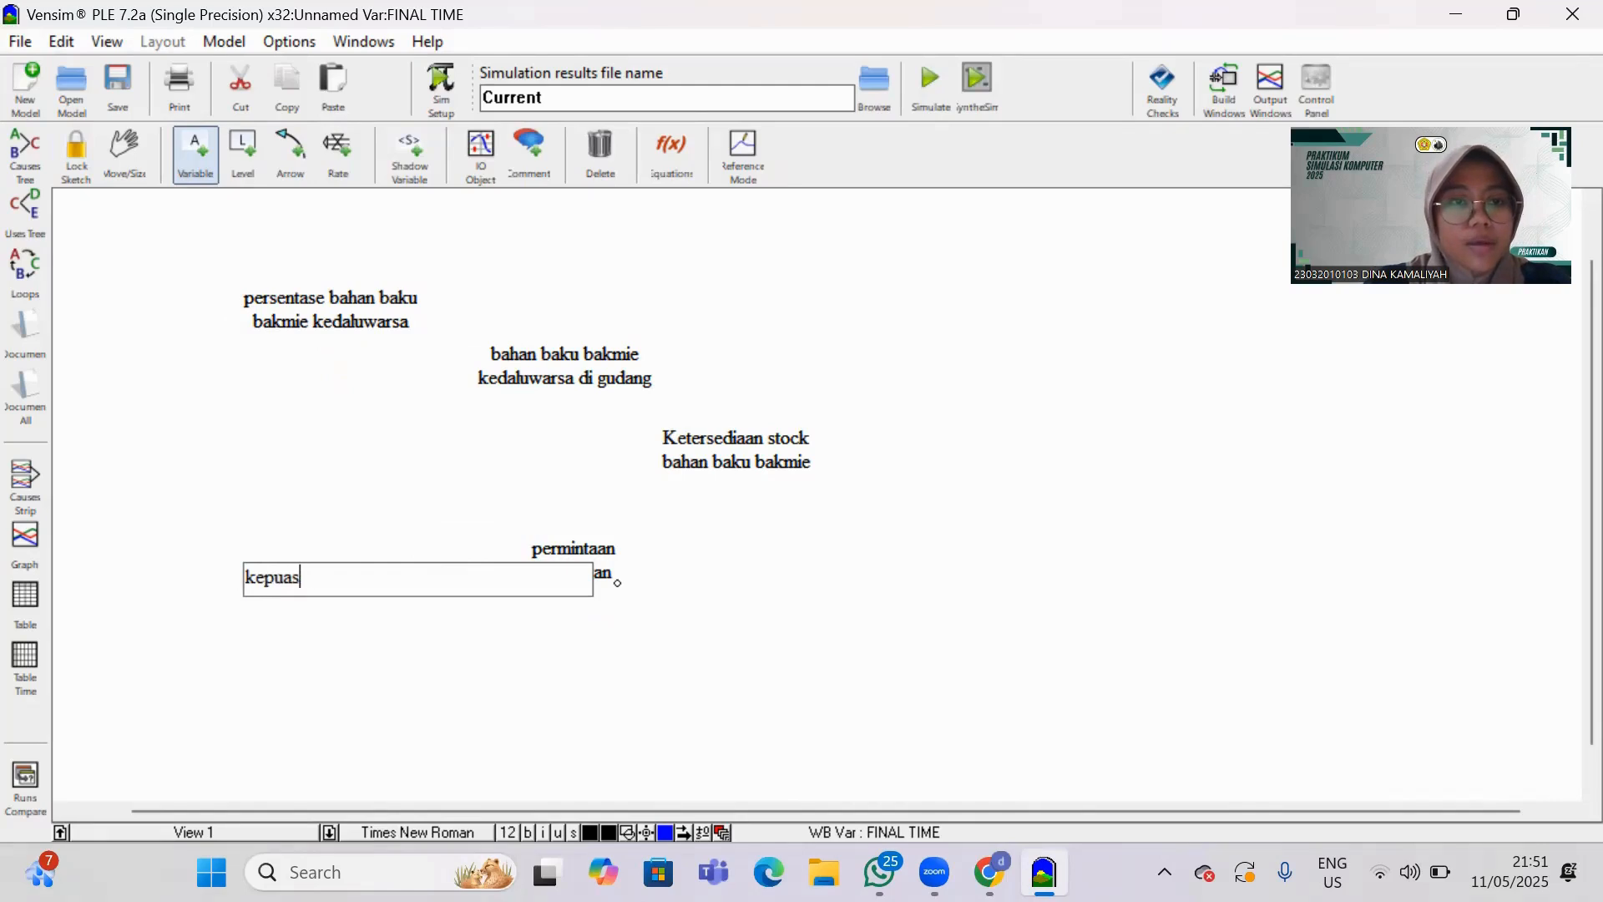
pyautogui.write('an pelanggan')
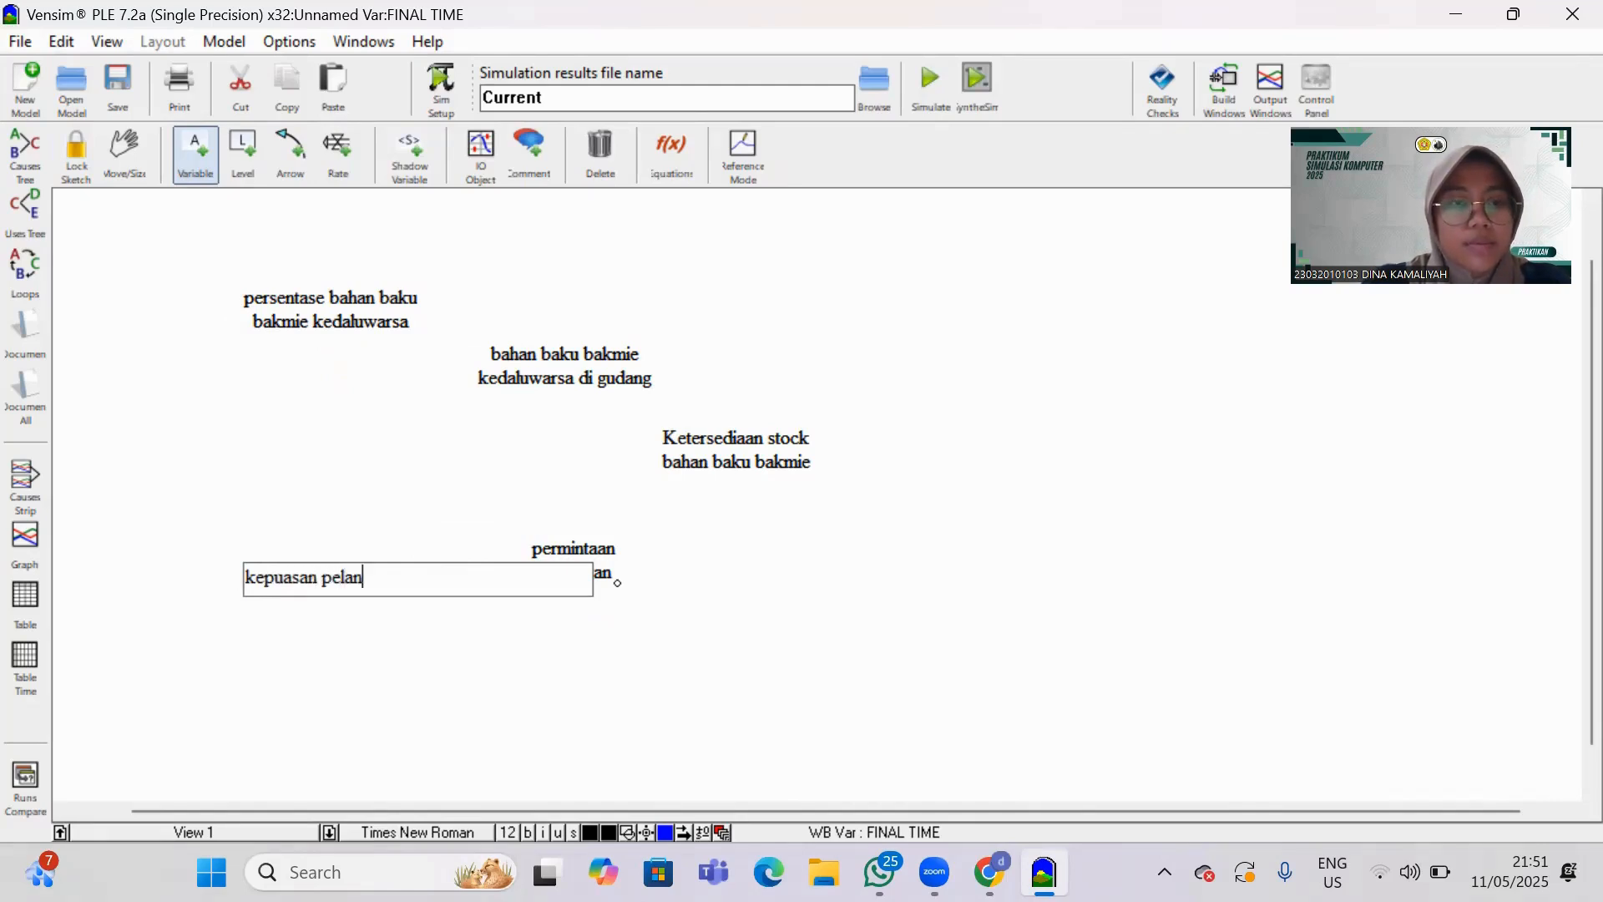
pyautogui.click(439, 603)
pyautogui.click(422, 578)
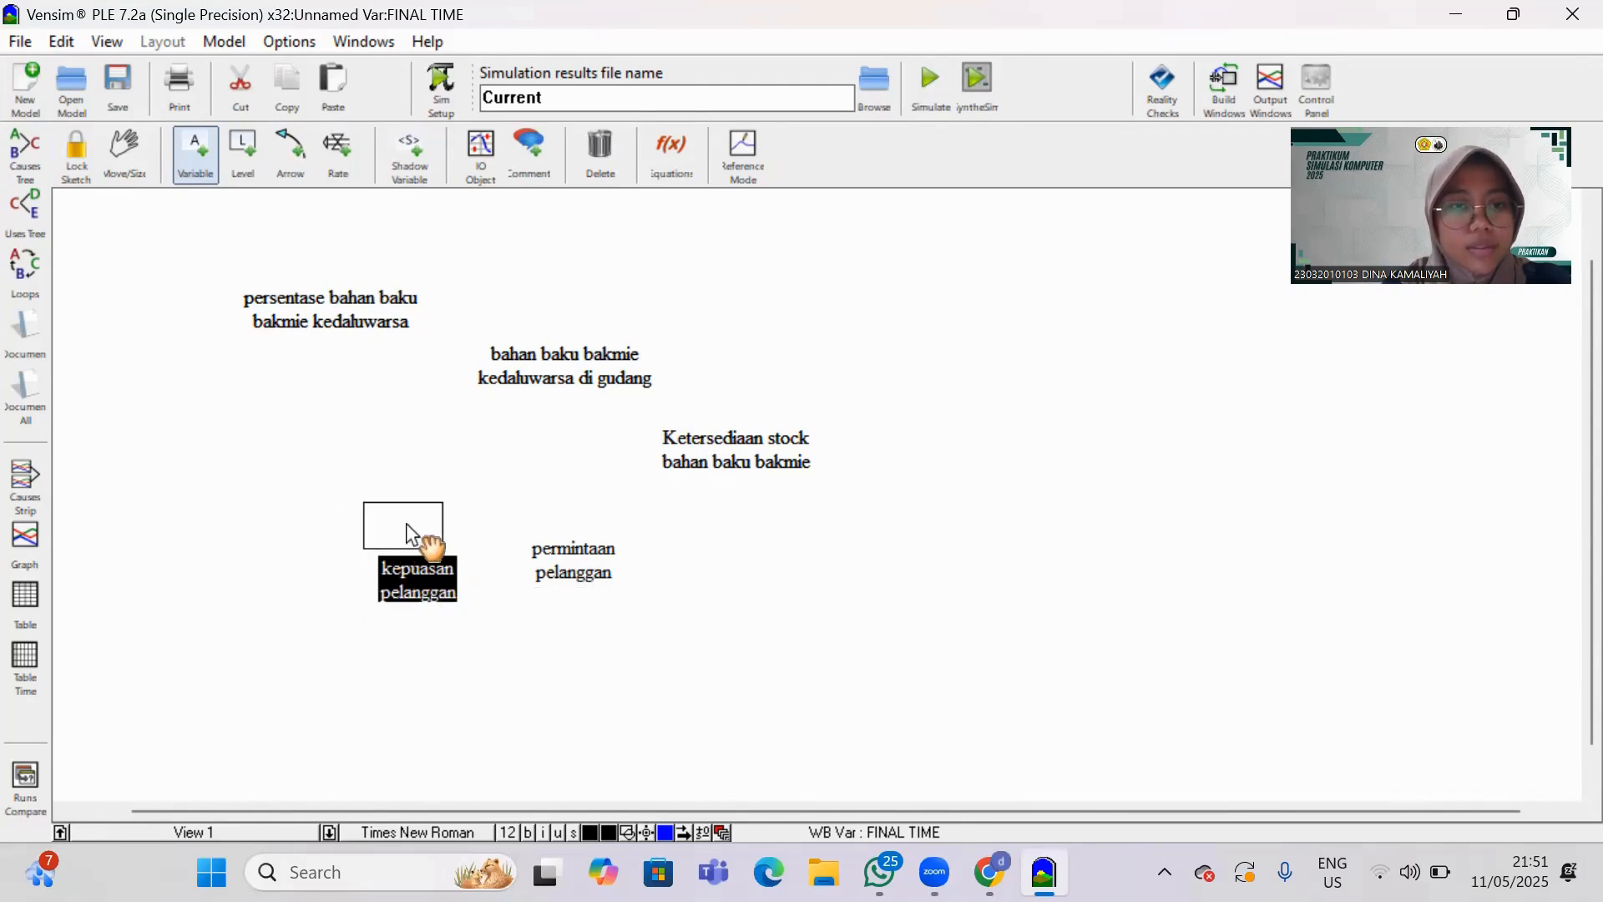
pyautogui.moveTo(364, 540); pyautogui.dragTo(302, 504)
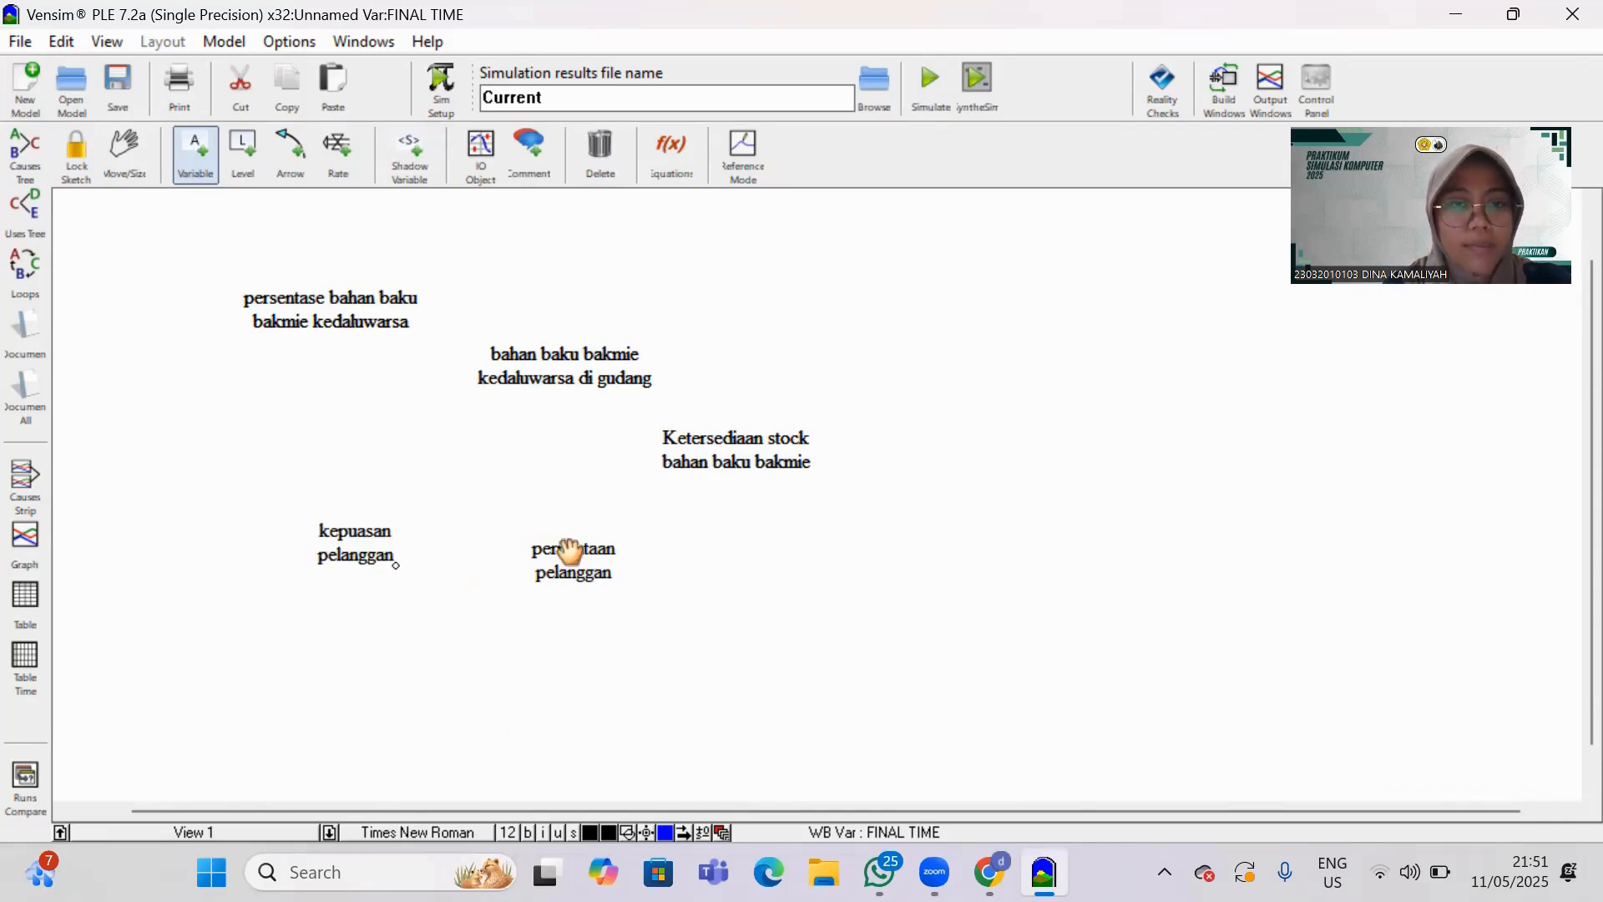
# Add a variable named "jumlah produksi bakmie" and position it below and between "kepuasan pelanggan" and "permintaan pelanggan".
pyautogui.click(478, 648)
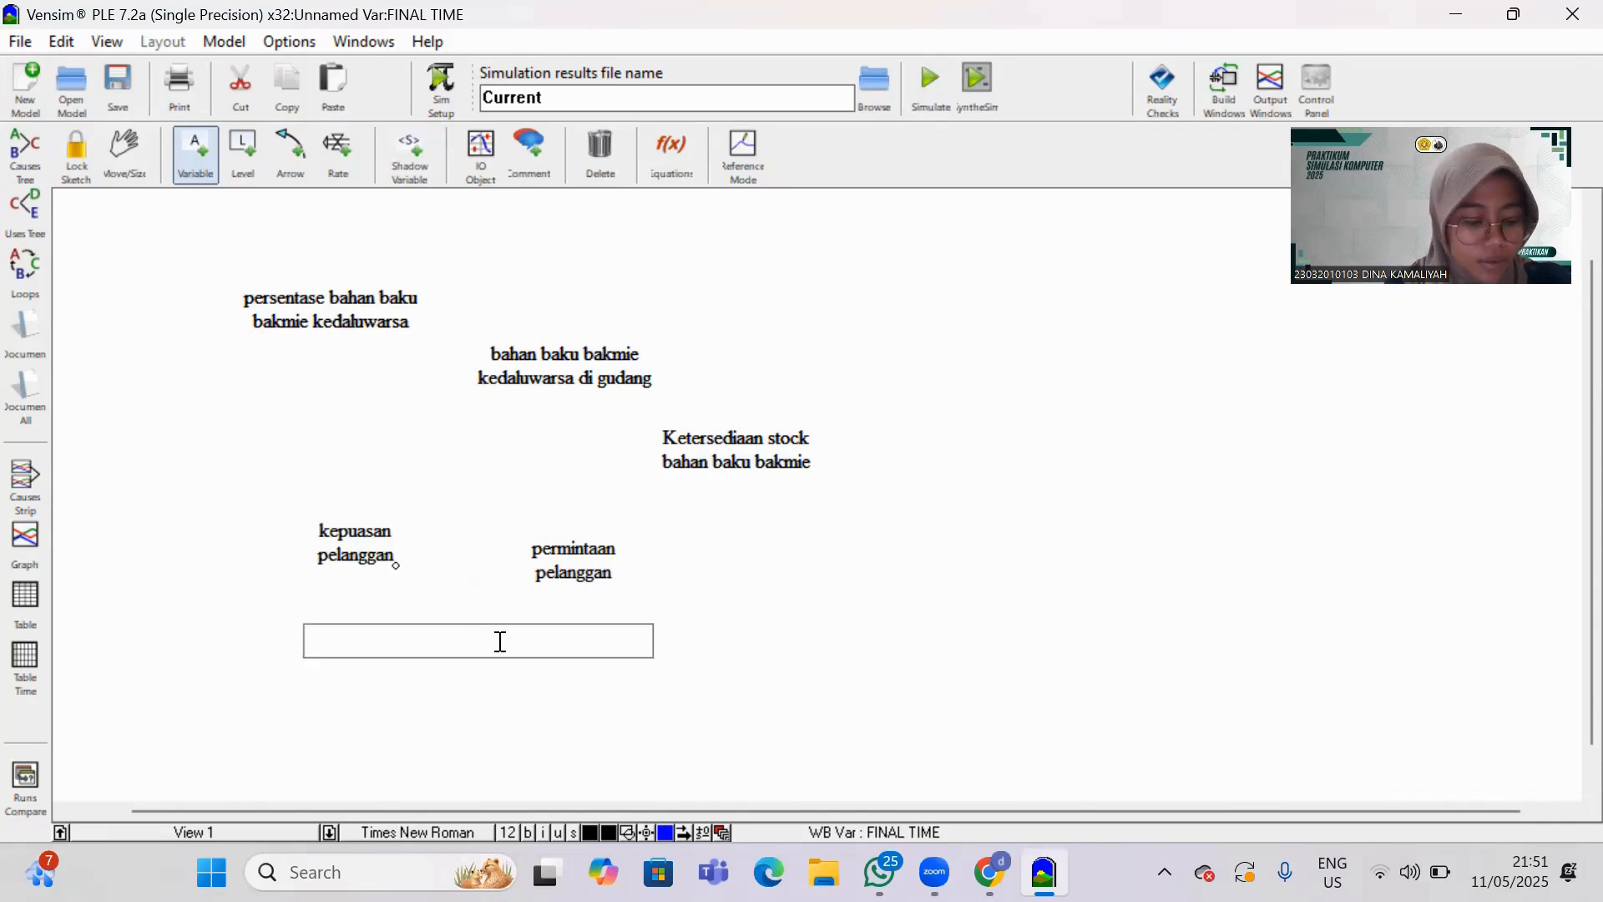
pyautogui.write('juml')
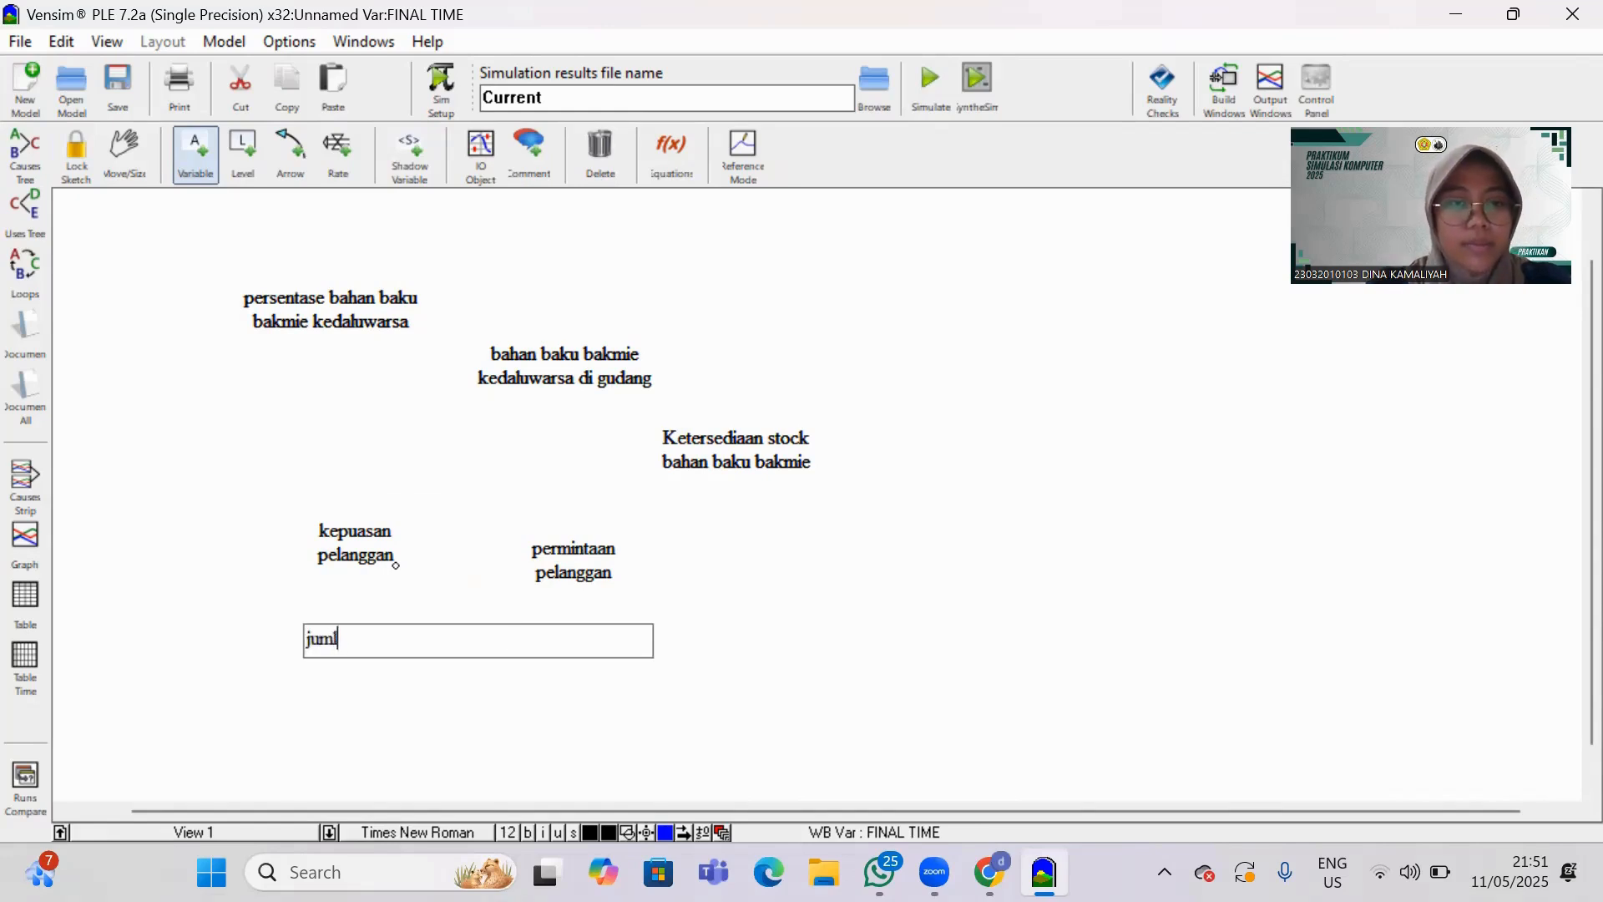
pyautogui.write('ah produksi')
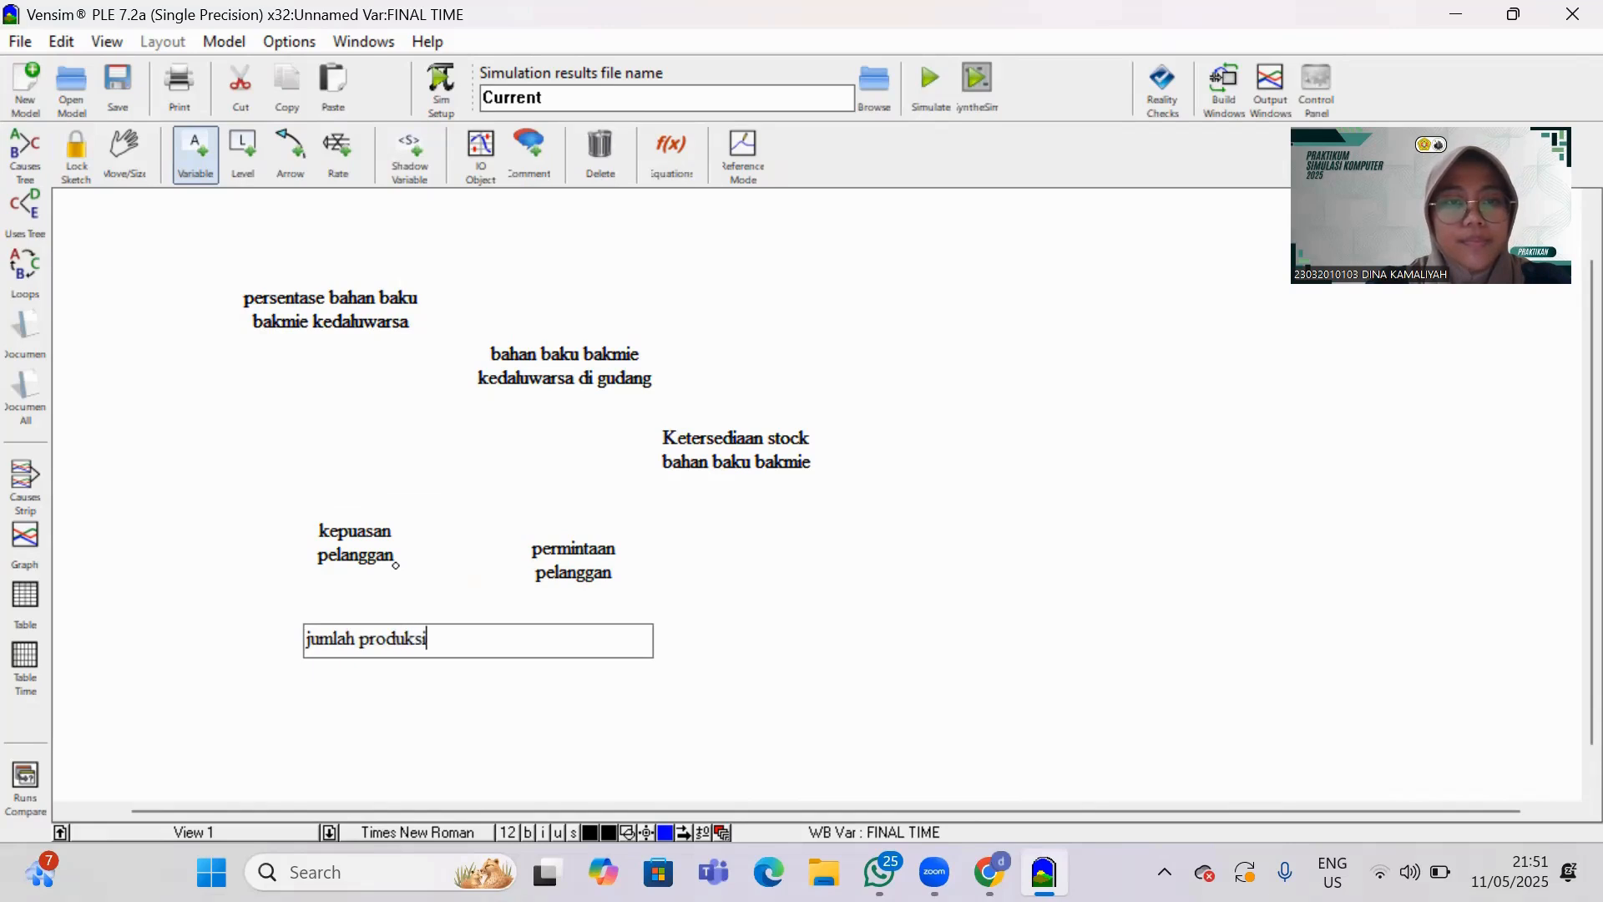
pyautogui.write(' bakmie')
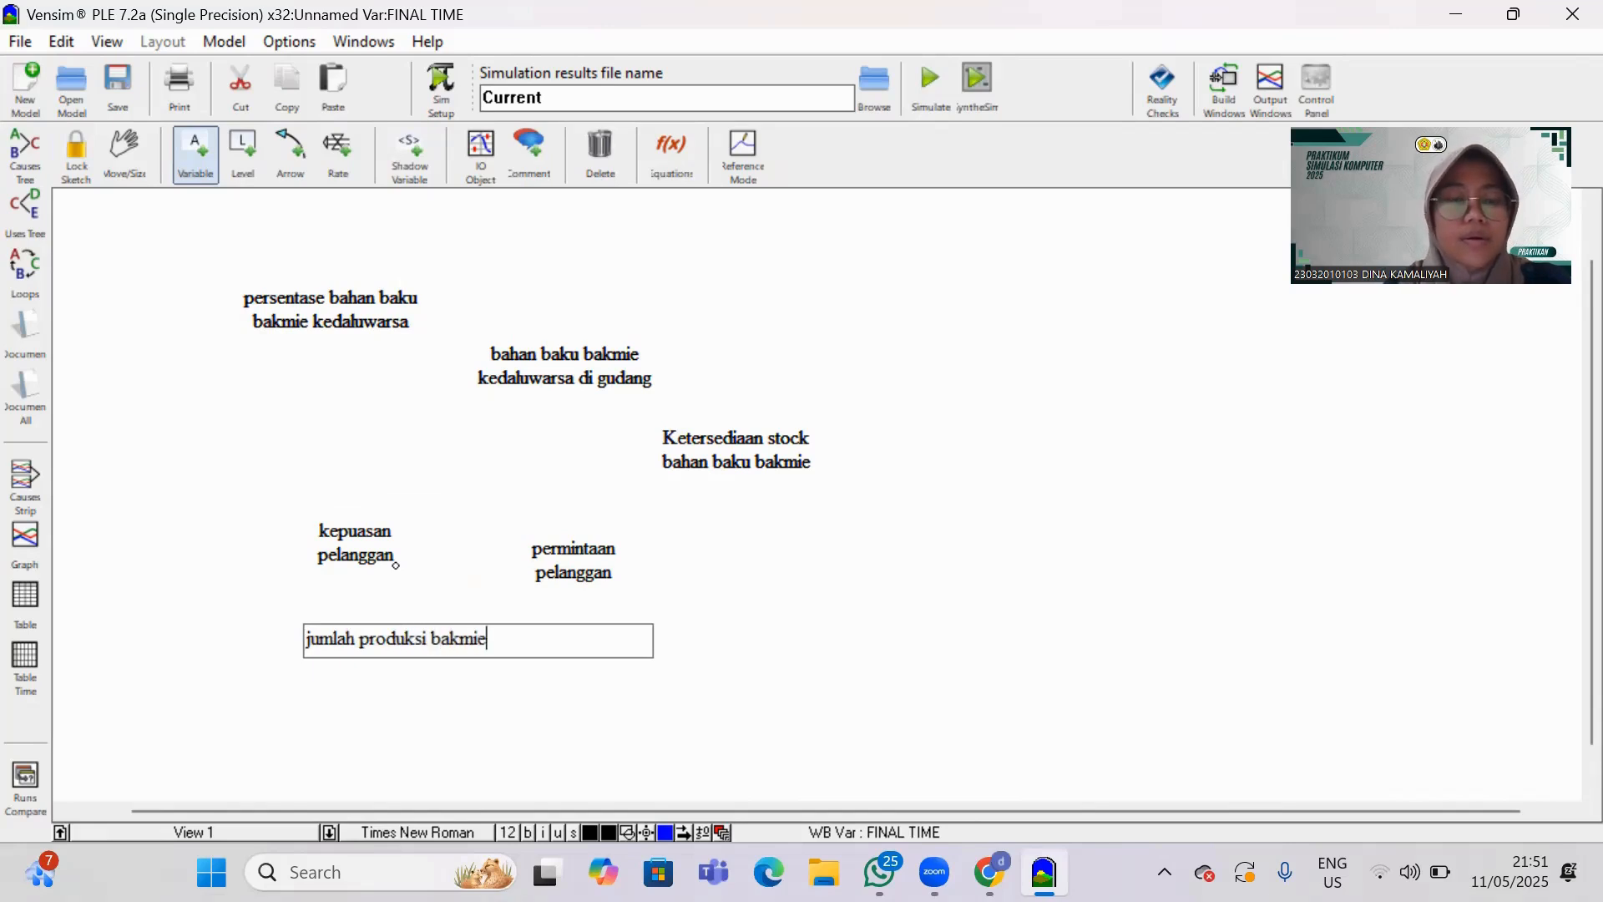
pyautogui.press('Return')
pyautogui.moveTo(473, 642); pyautogui.dragTo(476, 671)
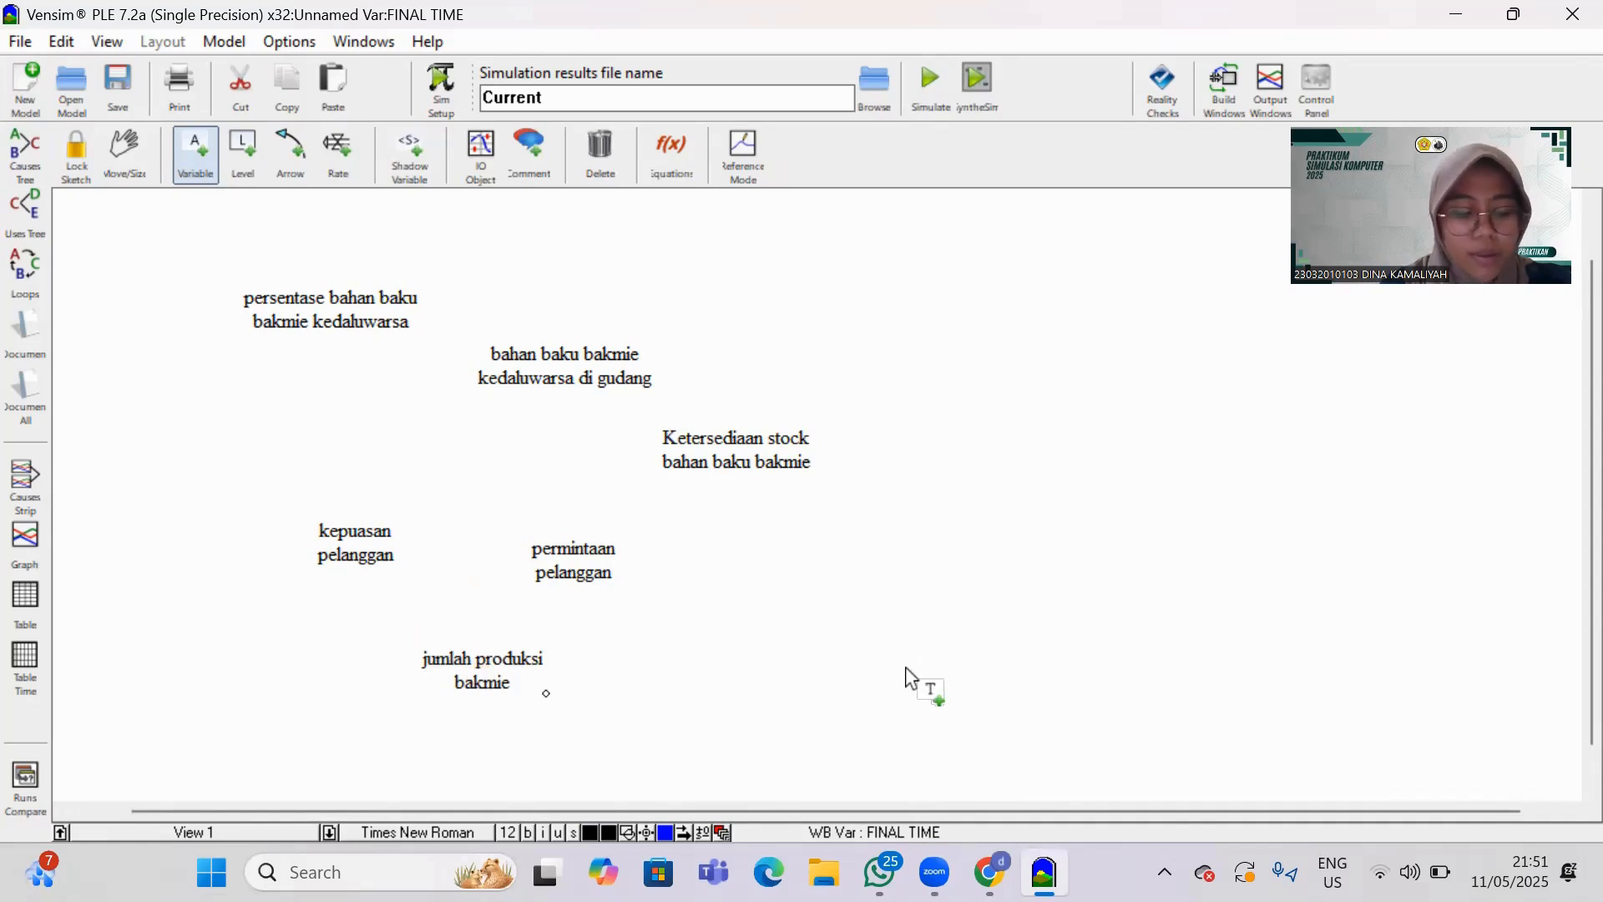
# Add a variable named "jumlah permintaan" to the right of "jumlah produksi bakmie", below the stock availability variable.
pyautogui.click(836, 654)
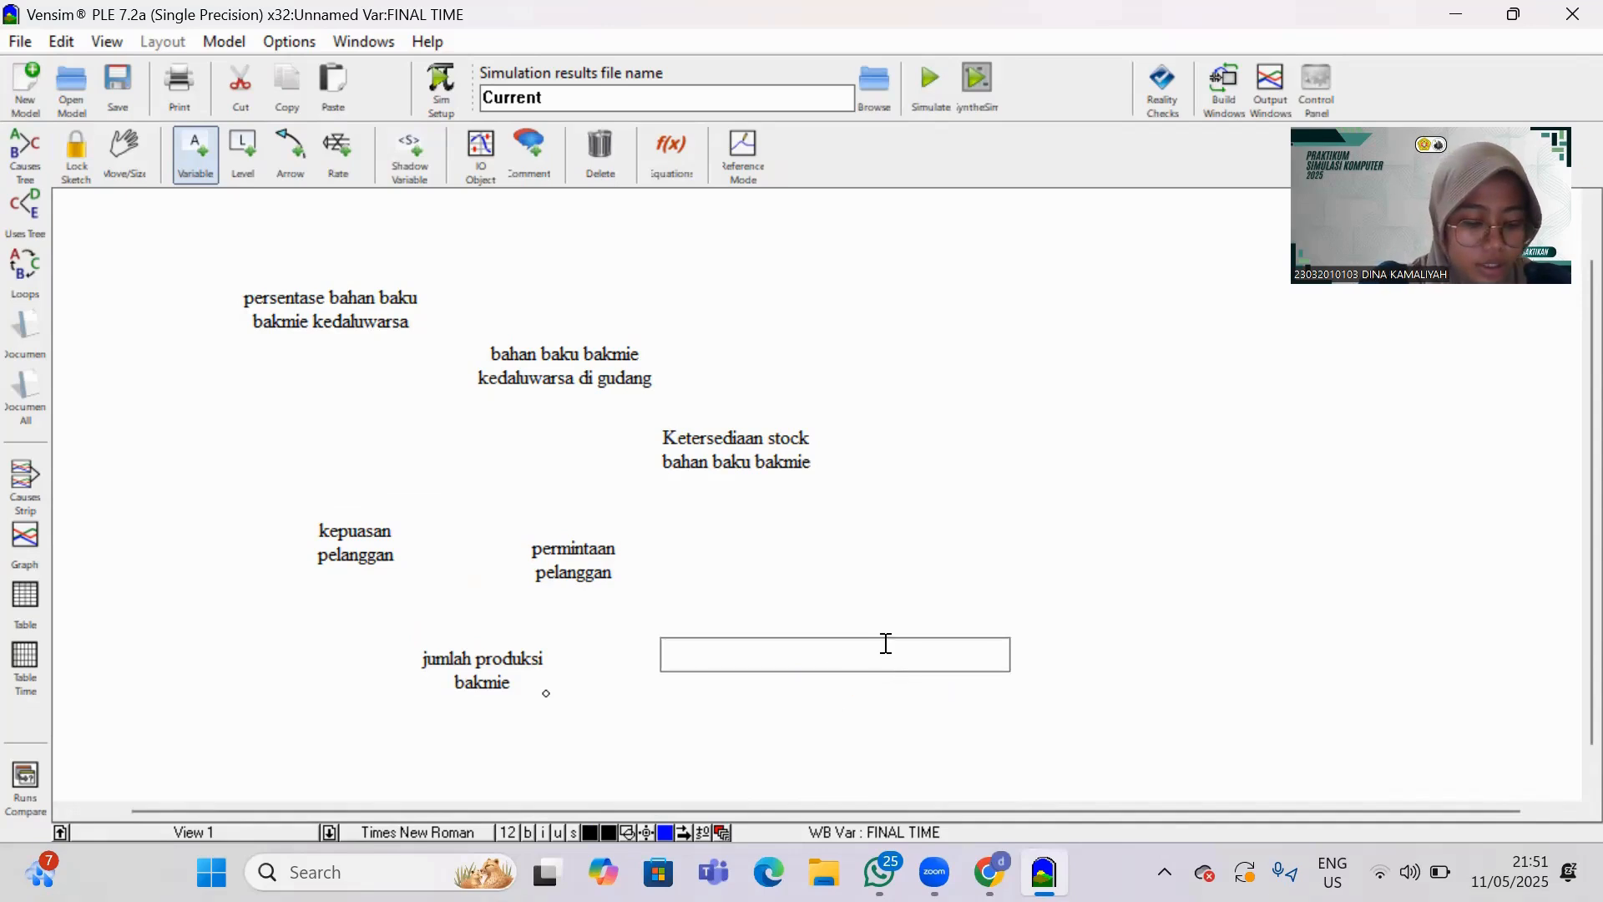
pyautogui.write('j')
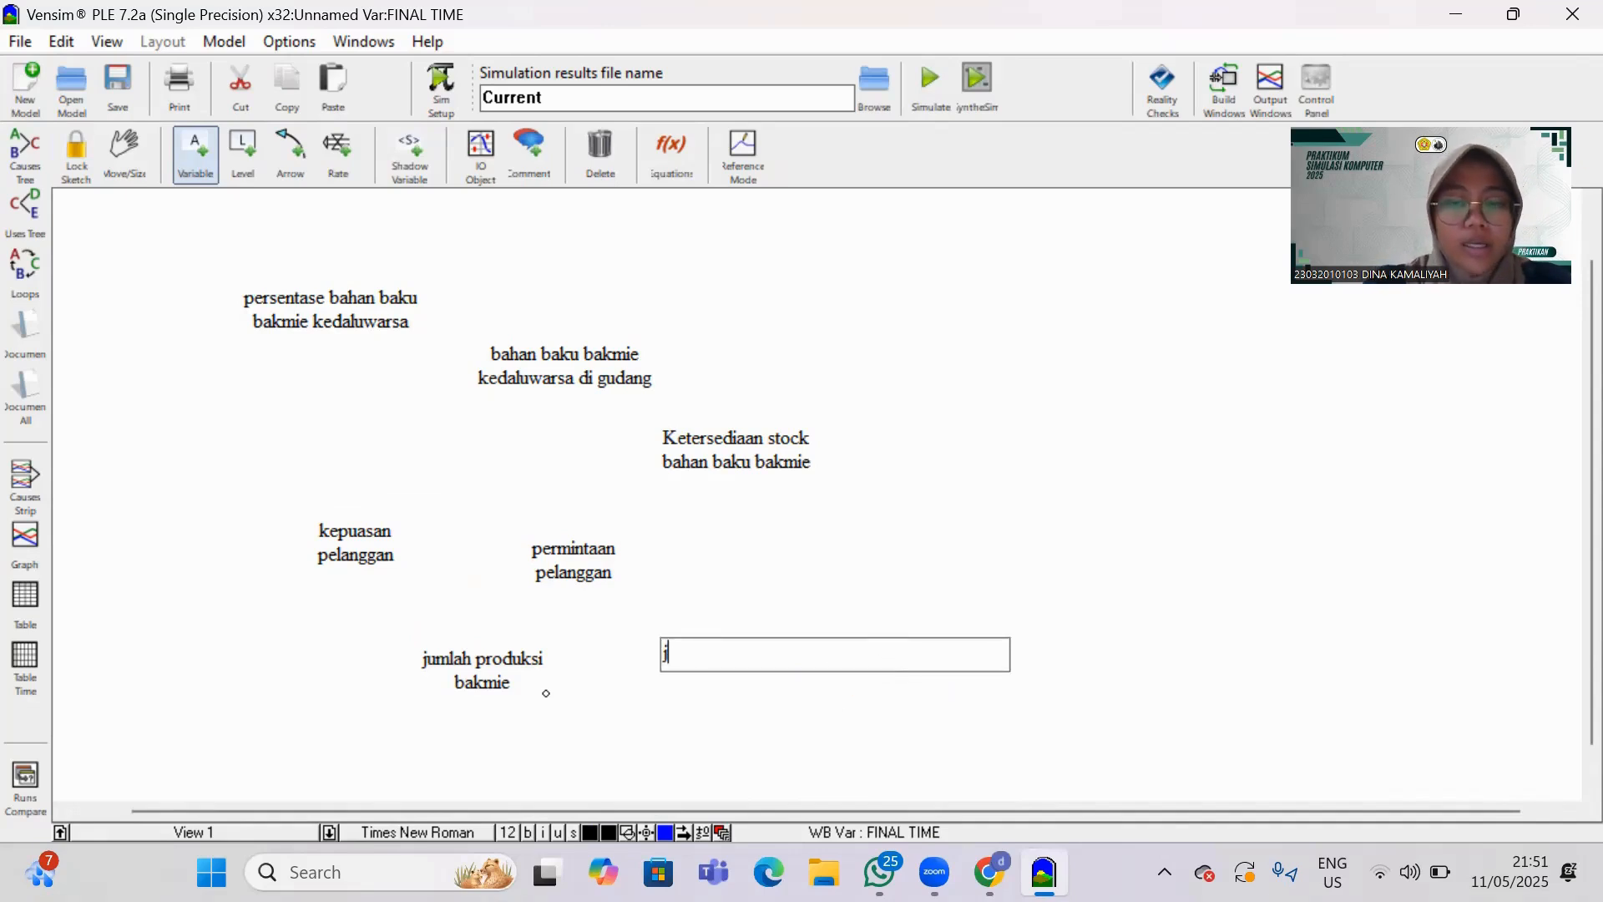
pyautogui.write('umlah permintaan')
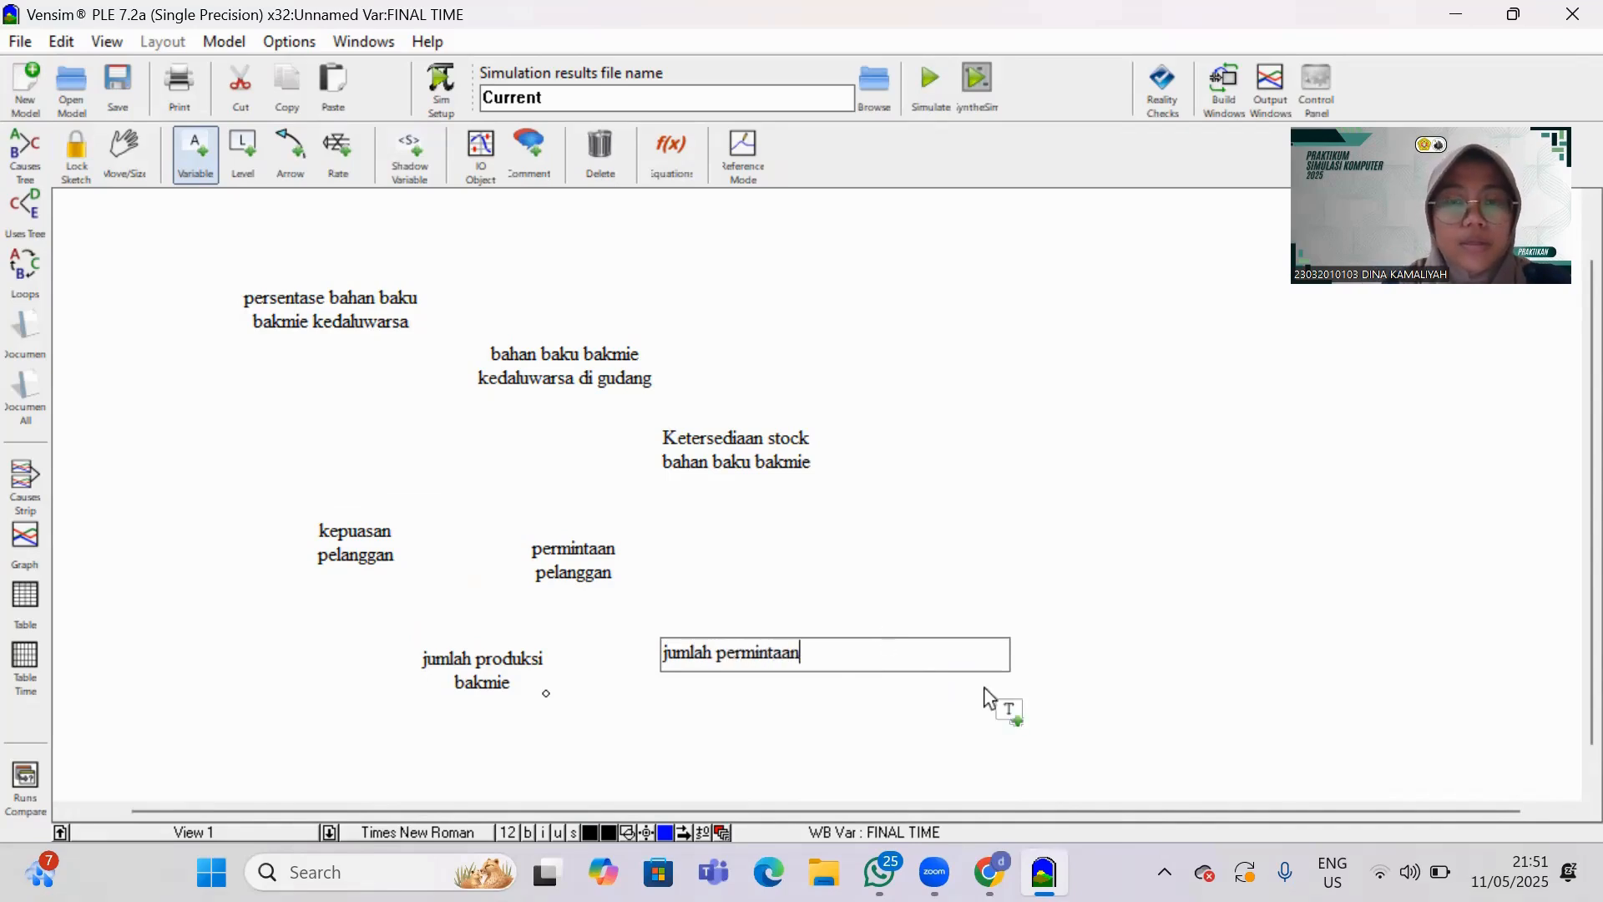
# Add a variable named "peningkatan permintaan" above and right of "jumlah permintaan".
pyautogui.click(1040, 582)
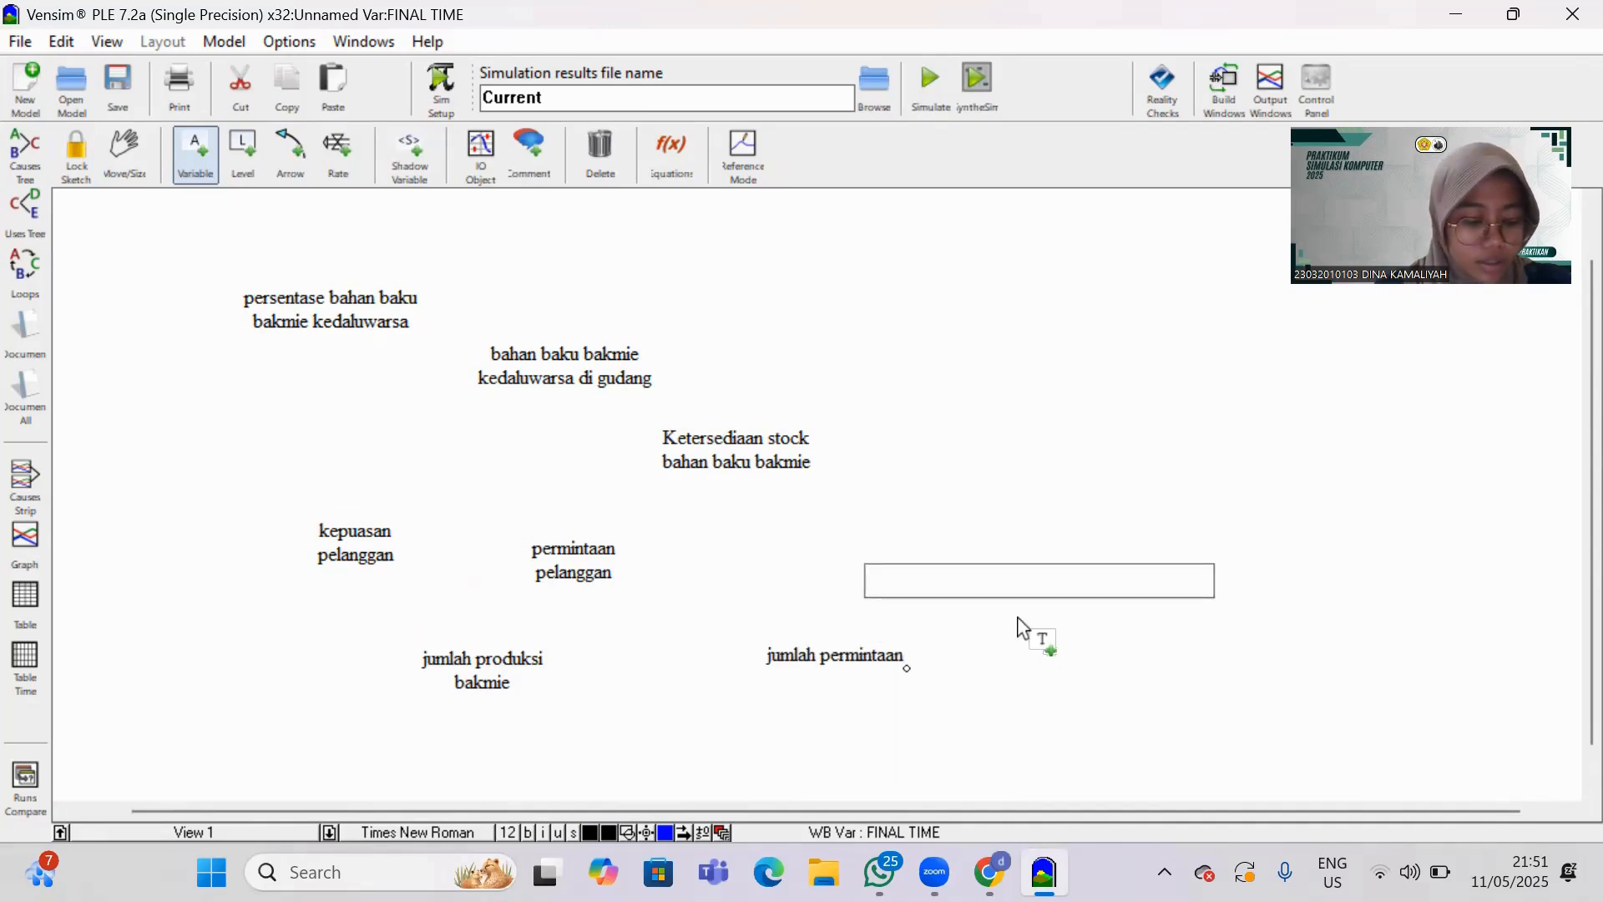
pyautogui.write('pen')
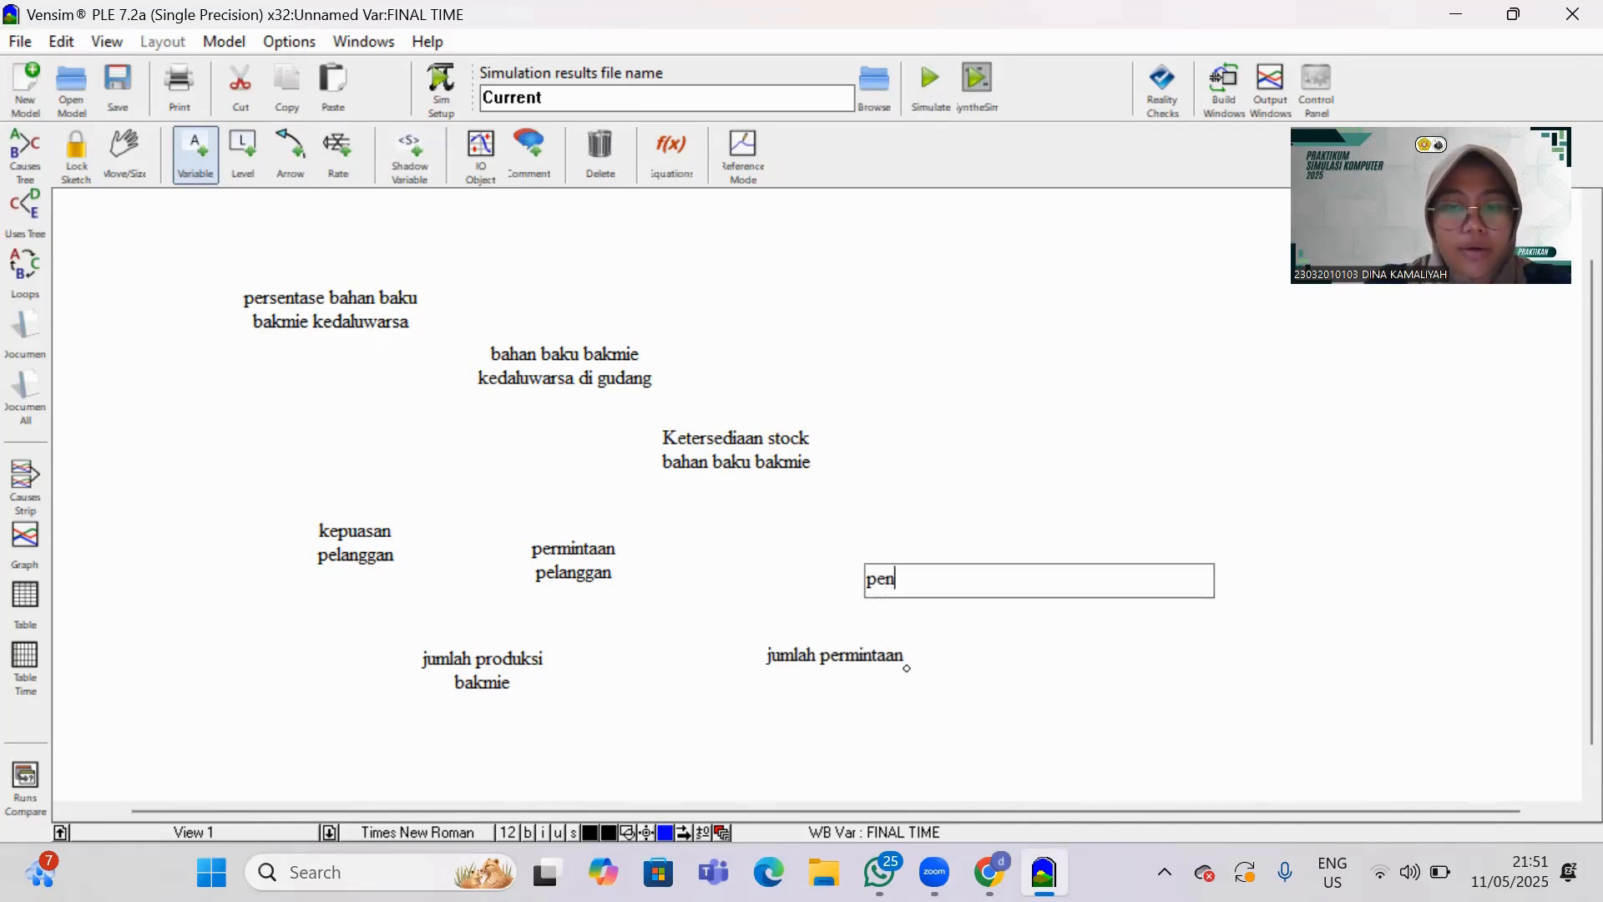
pyautogui.write('ingkatan ')
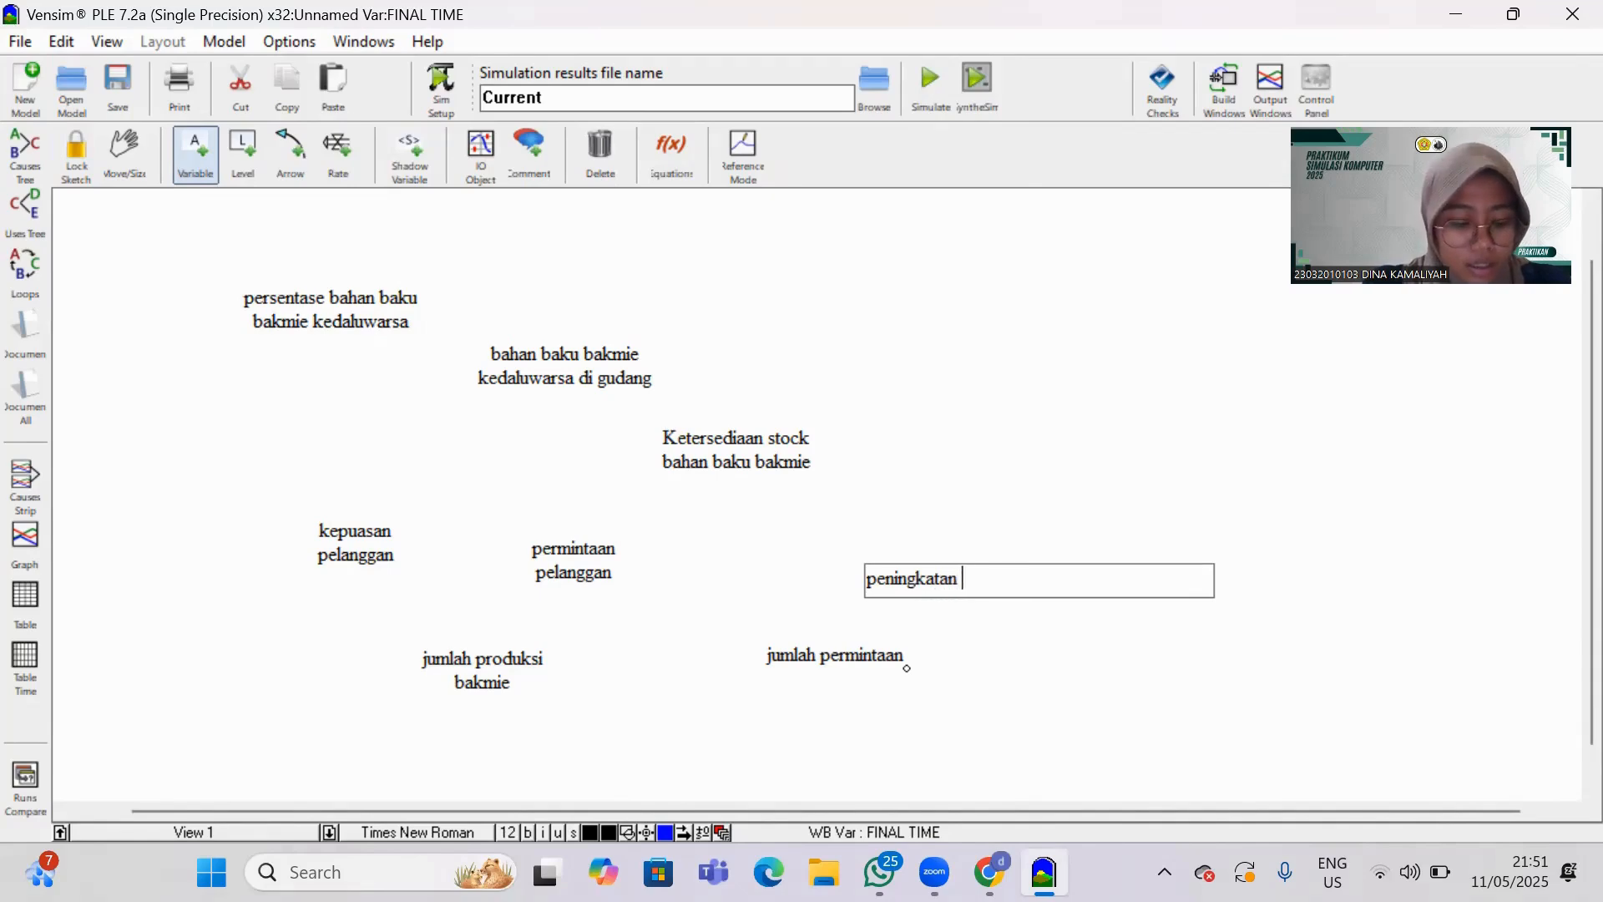
pyautogui.write('permintaan')
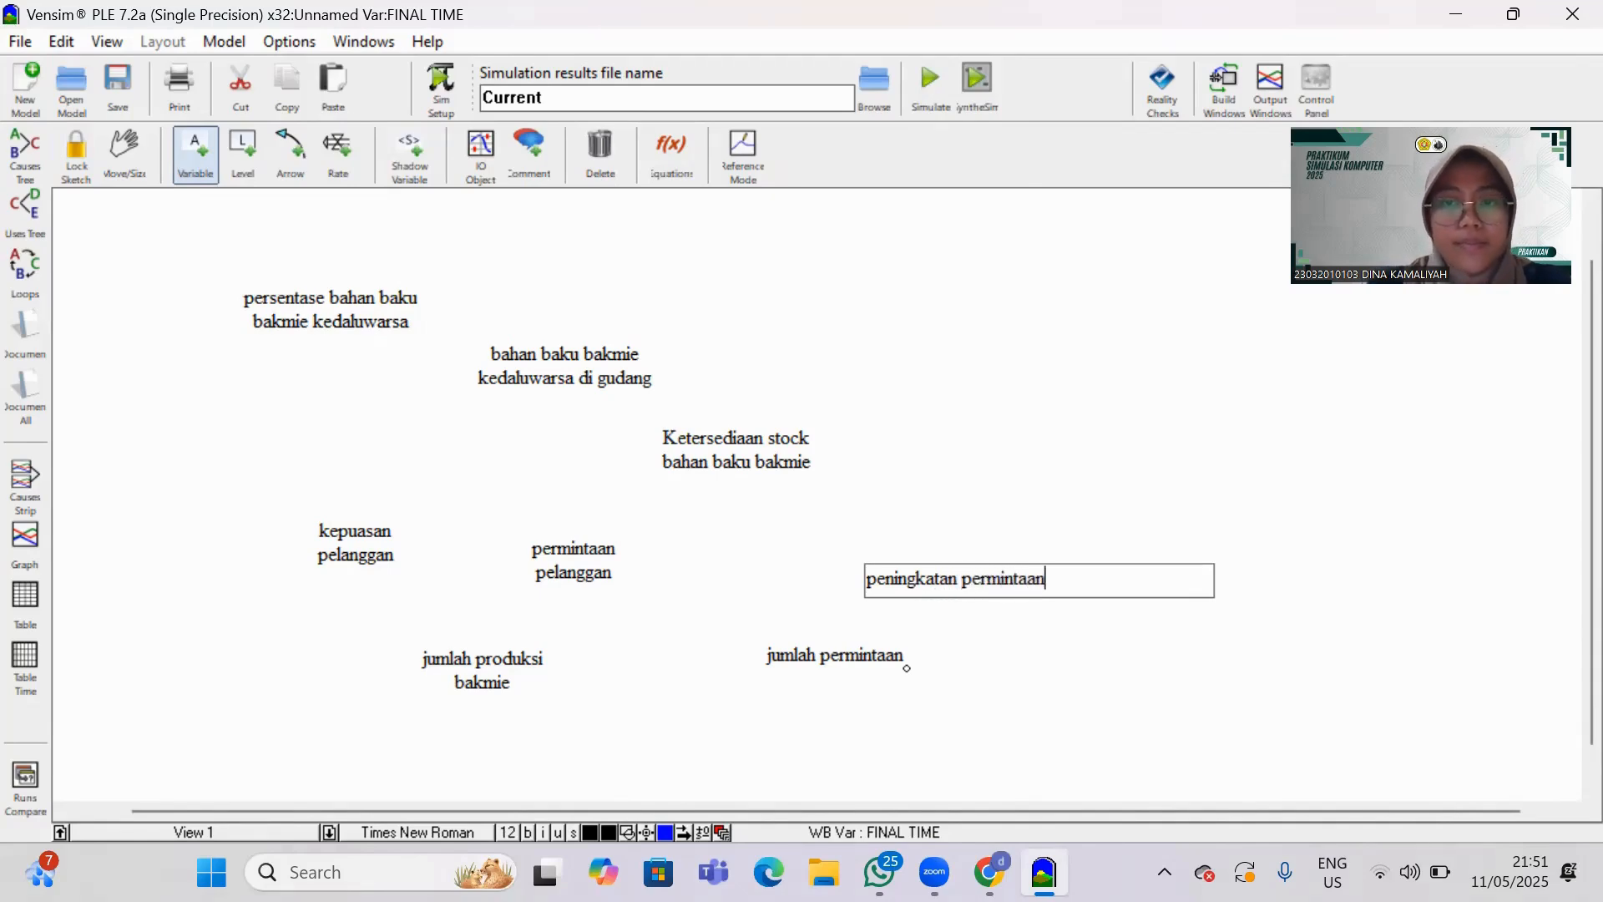
# Add a variable named "penurunan permintaan" below and right of "jumlah permintaan".
pyautogui.click(1008, 716)
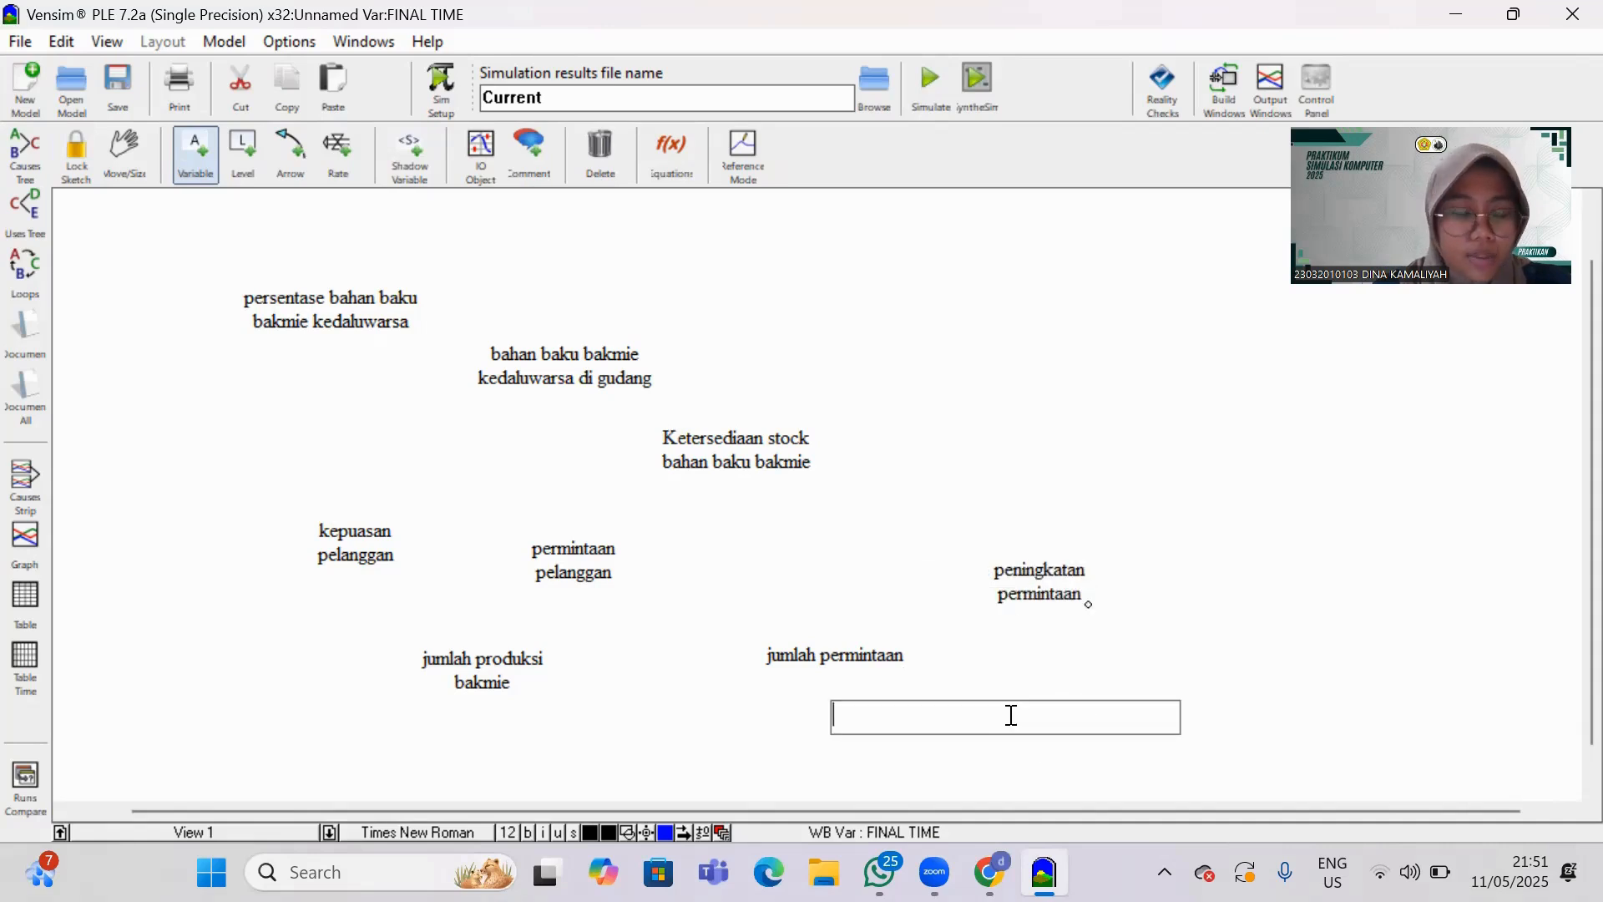
pyautogui.write('pen')
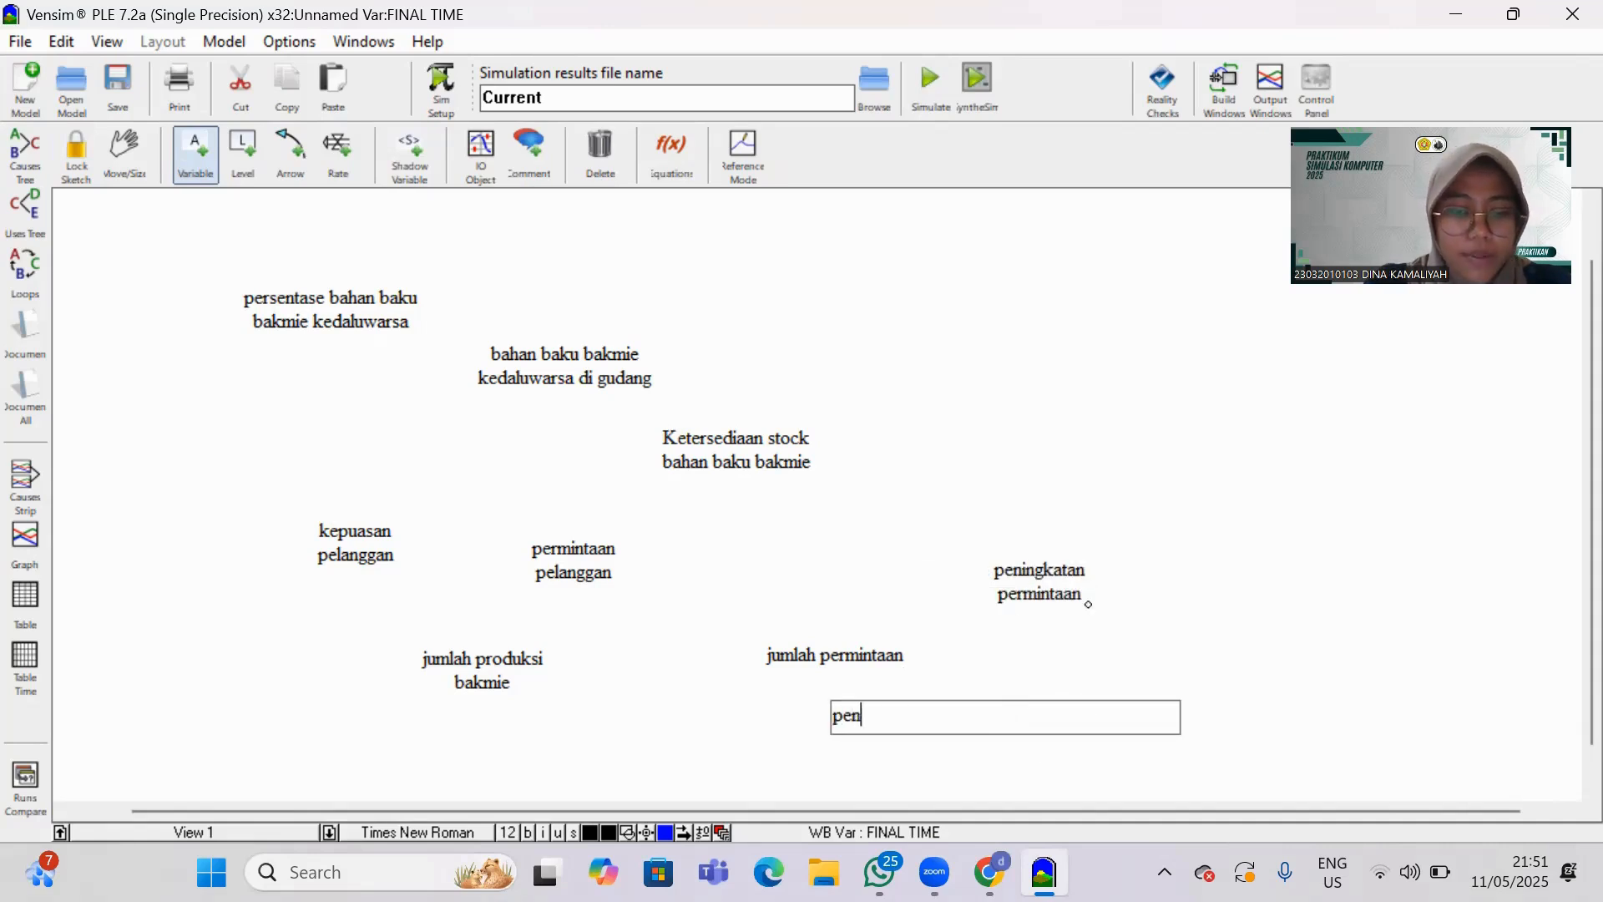
pyautogui.write('urunan permintaan')
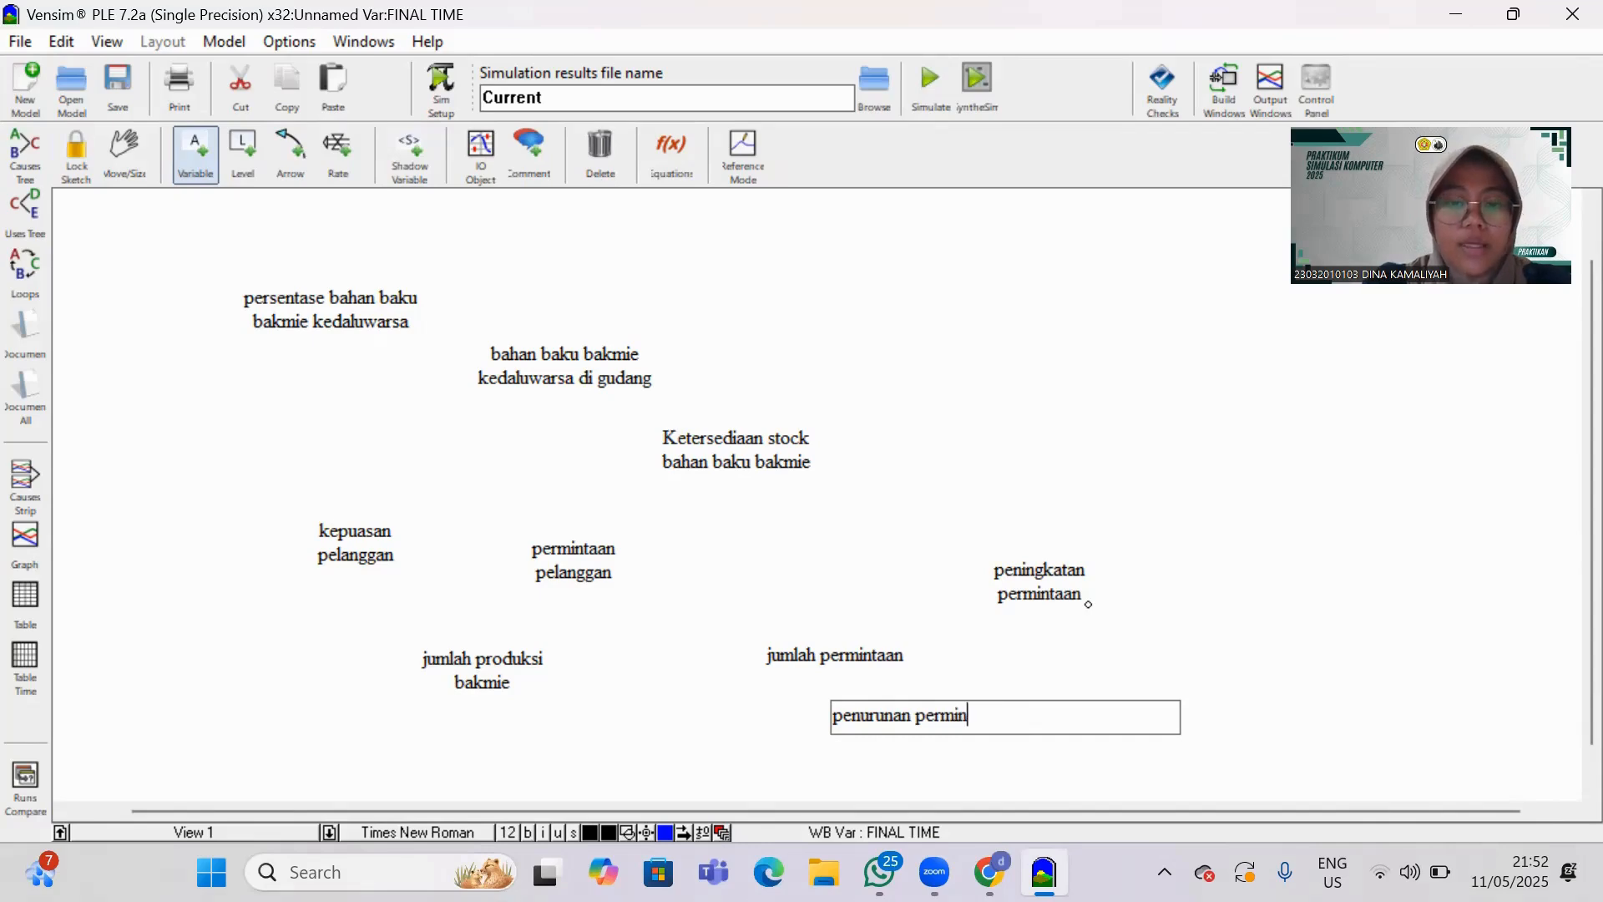
# Add a variable named "persentase peningkatan permintaan" above and right of "peningkatan permintaan".
pyautogui.click(1165, 628)
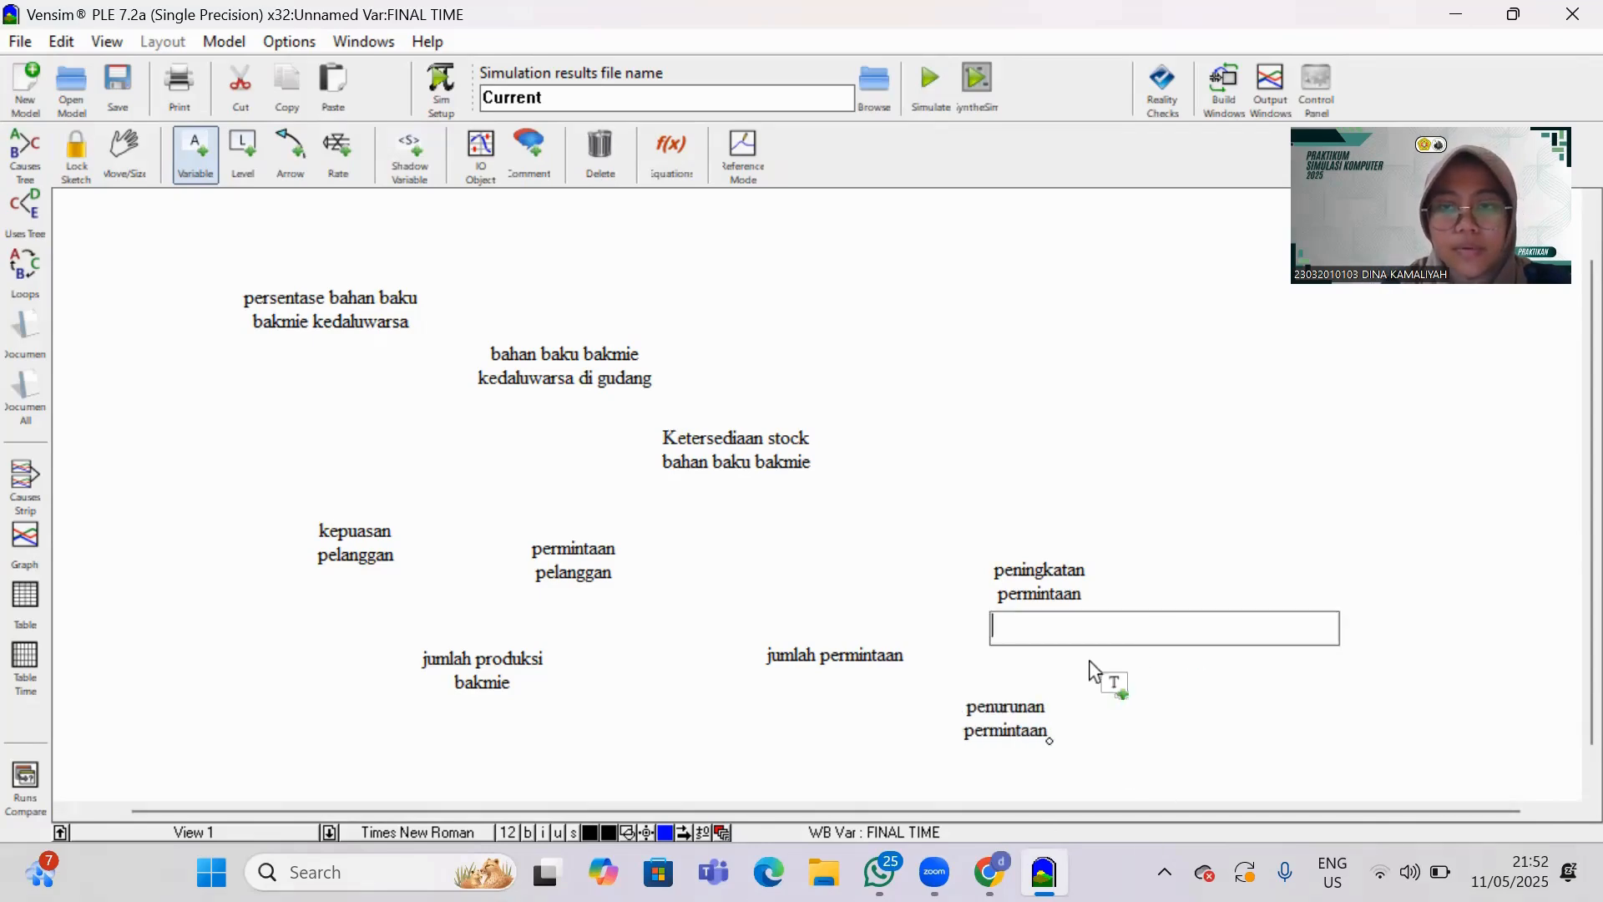
pyautogui.click(1207, 440)
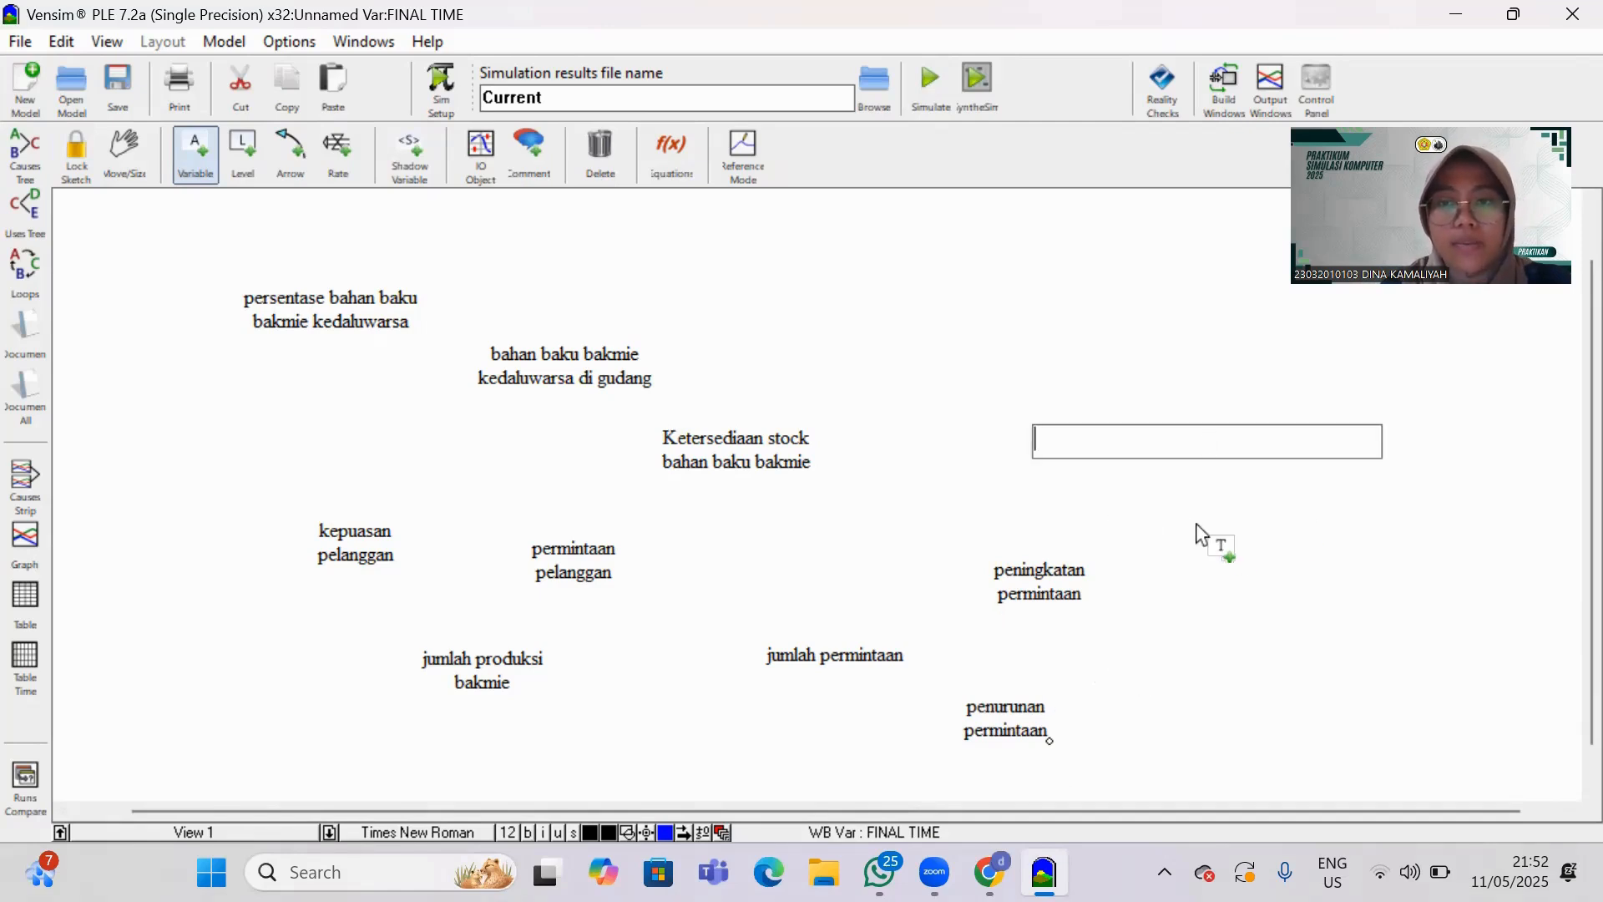
pyautogui.write('persentase ')
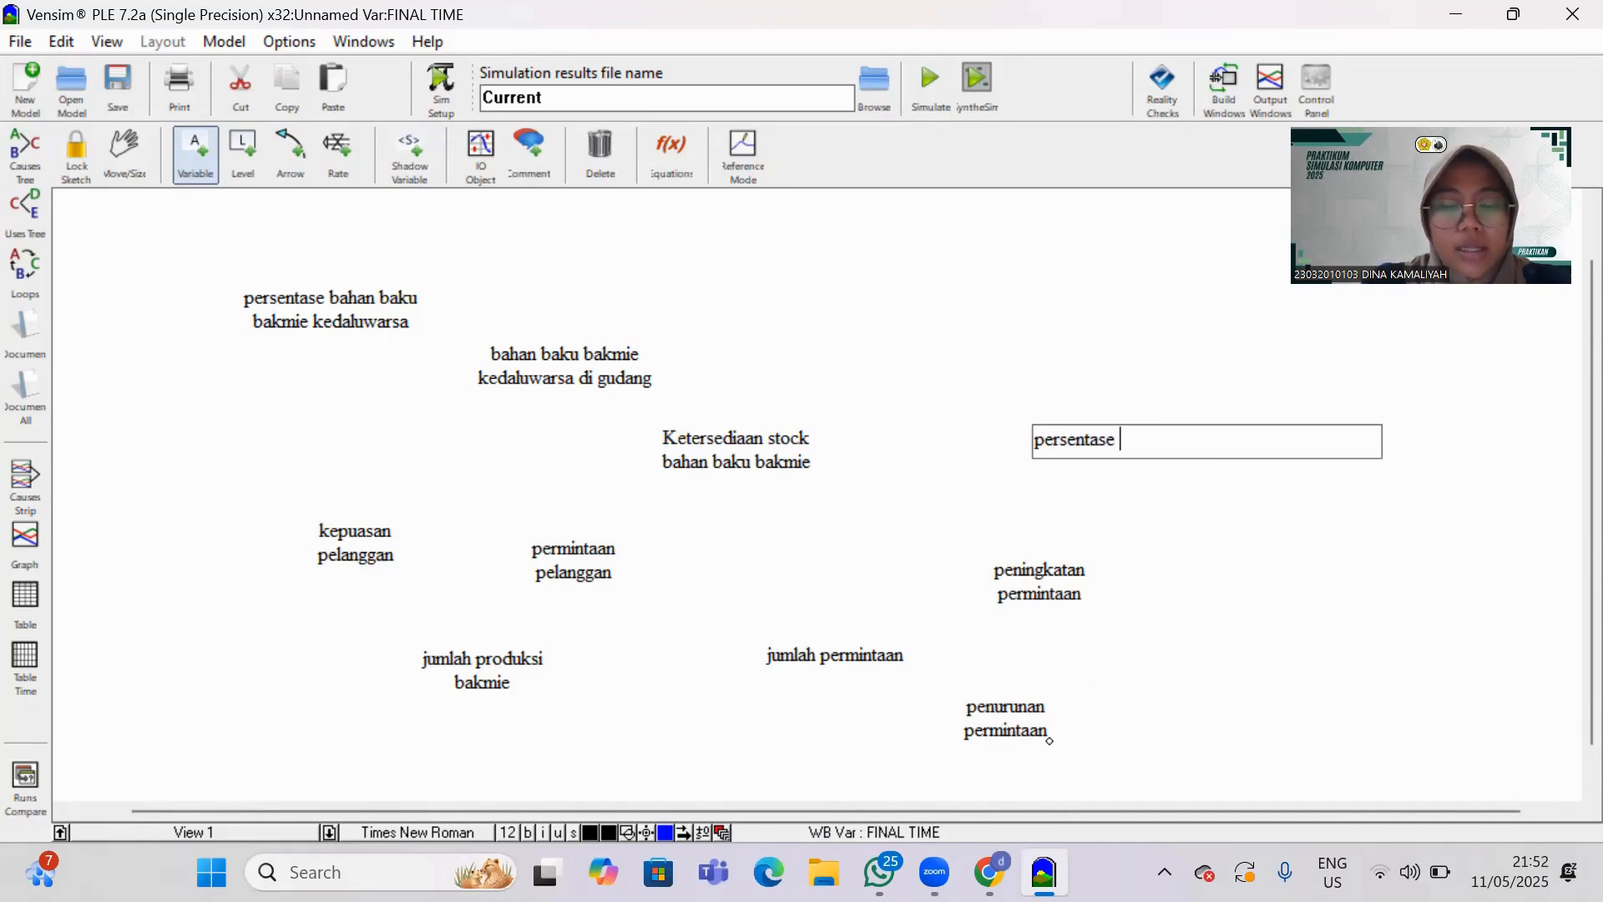
pyautogui.write('peningkata')
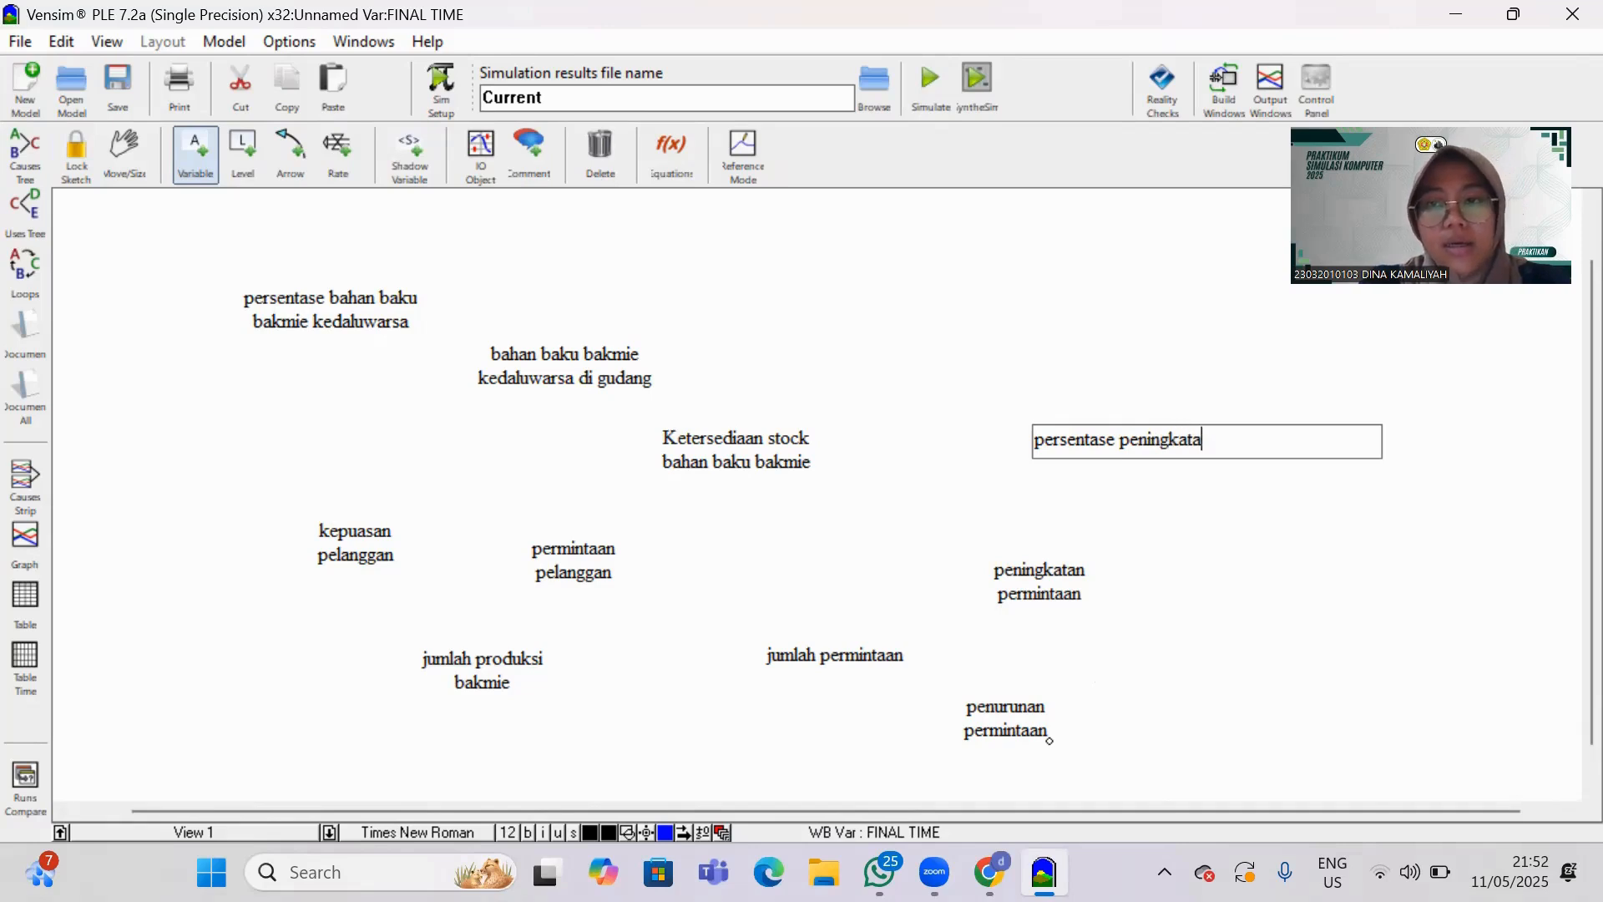
pyautogui.write('n permintaan')
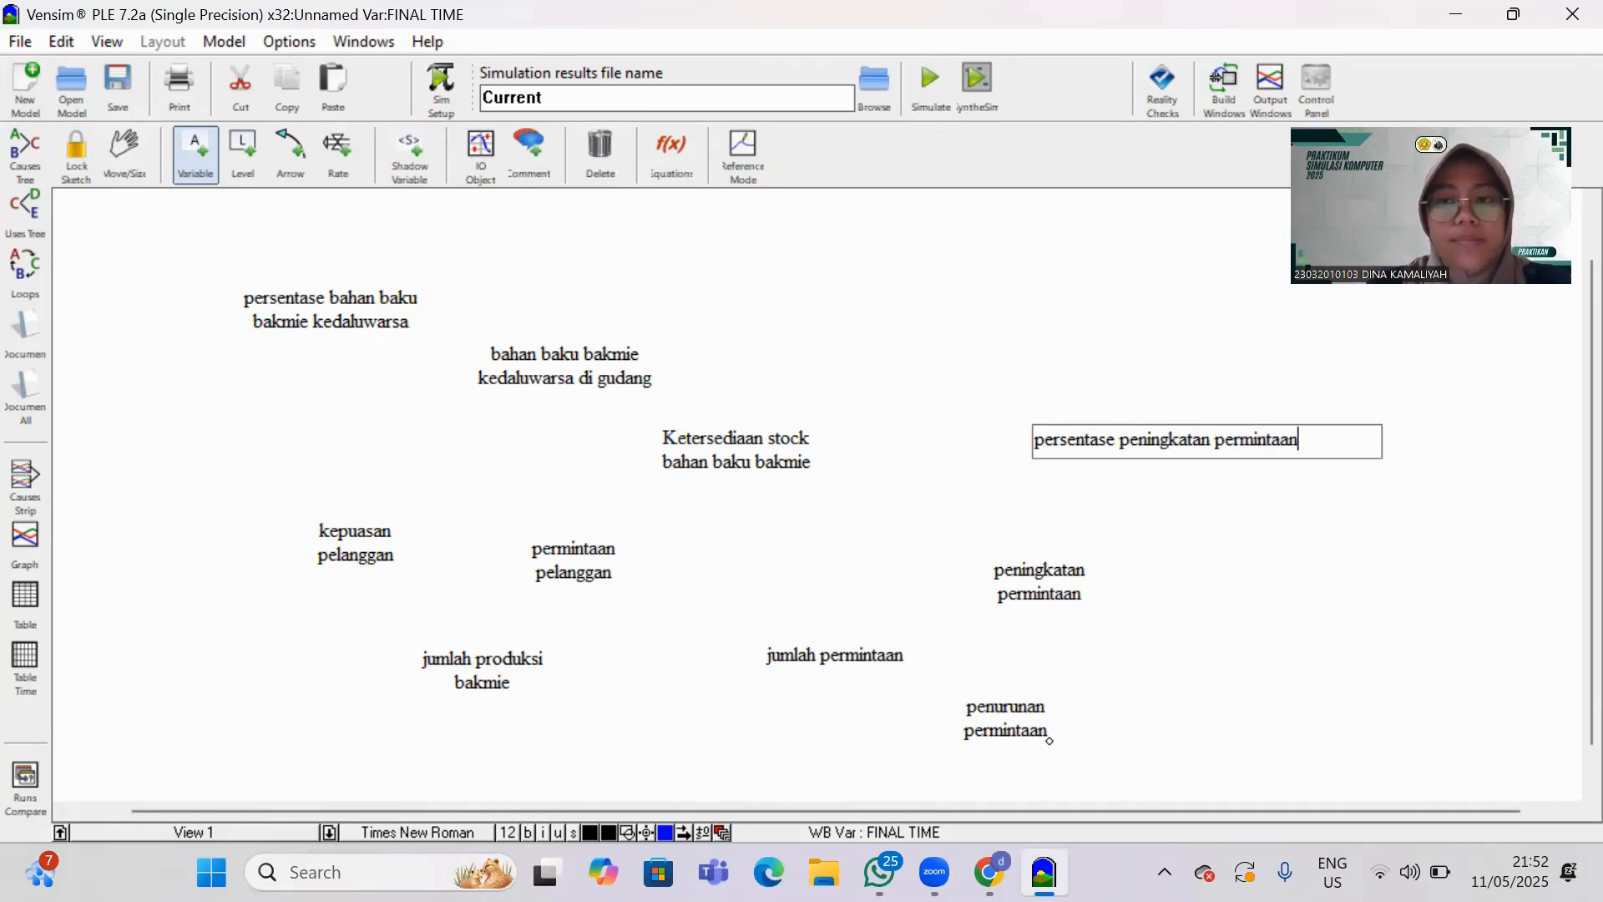
# Add a variable named "persentase penurunan permintaan" to the right of "penurunan permintaan".
pyautogui.click(1273, 724)
pyautogui.click(1273, 723)
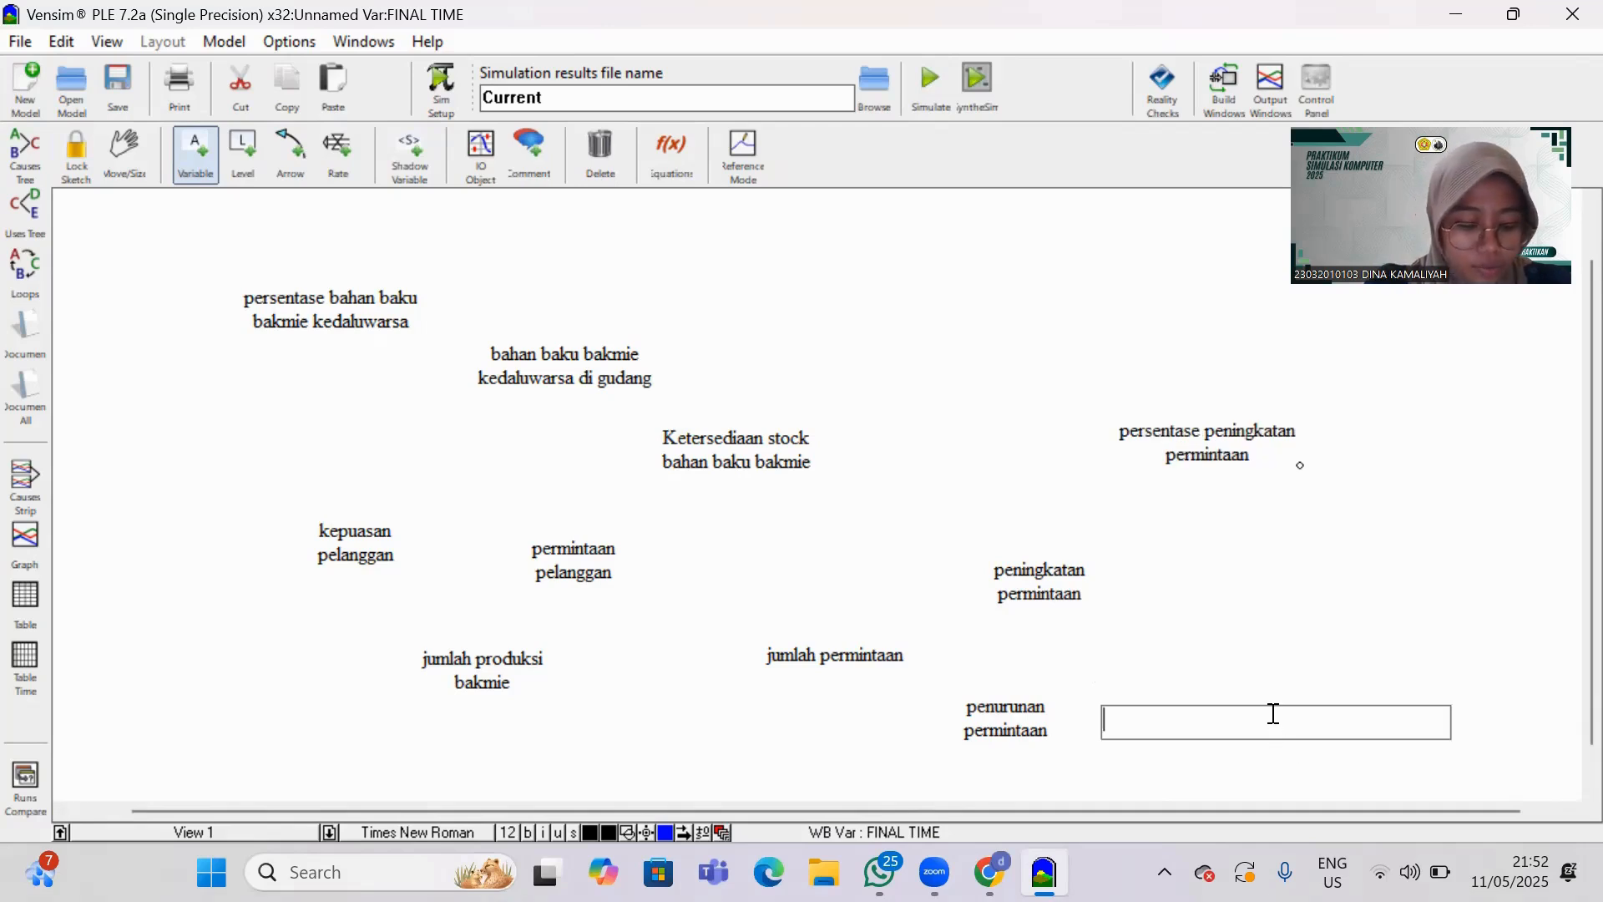
pyautogui.write('persentase ')
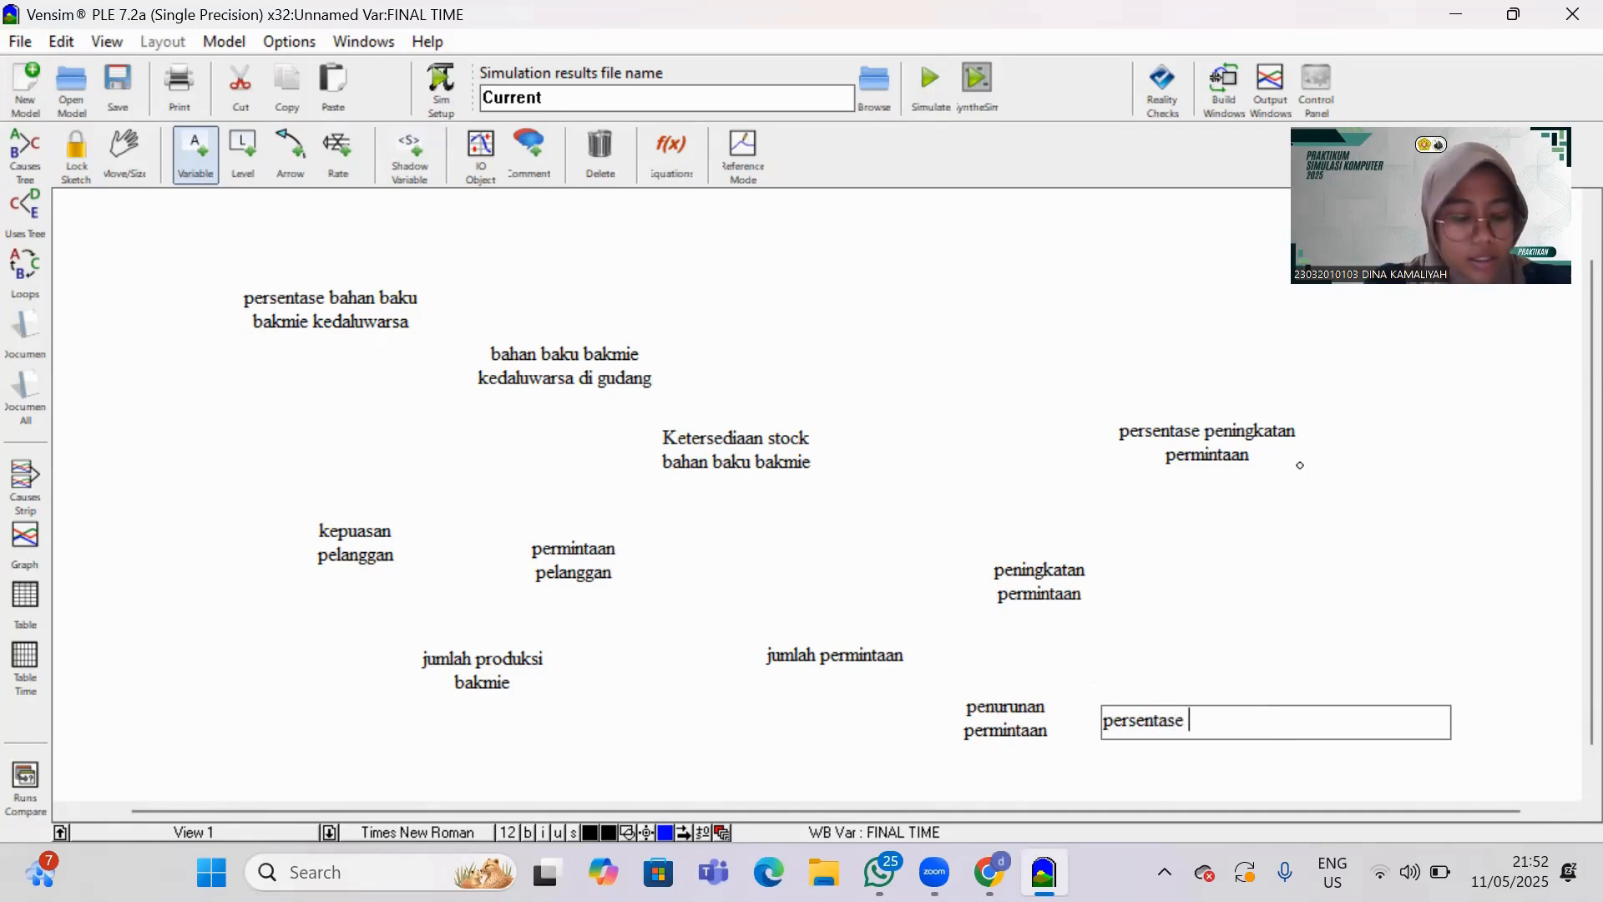
pyautogui.write('penurunan permintaan')
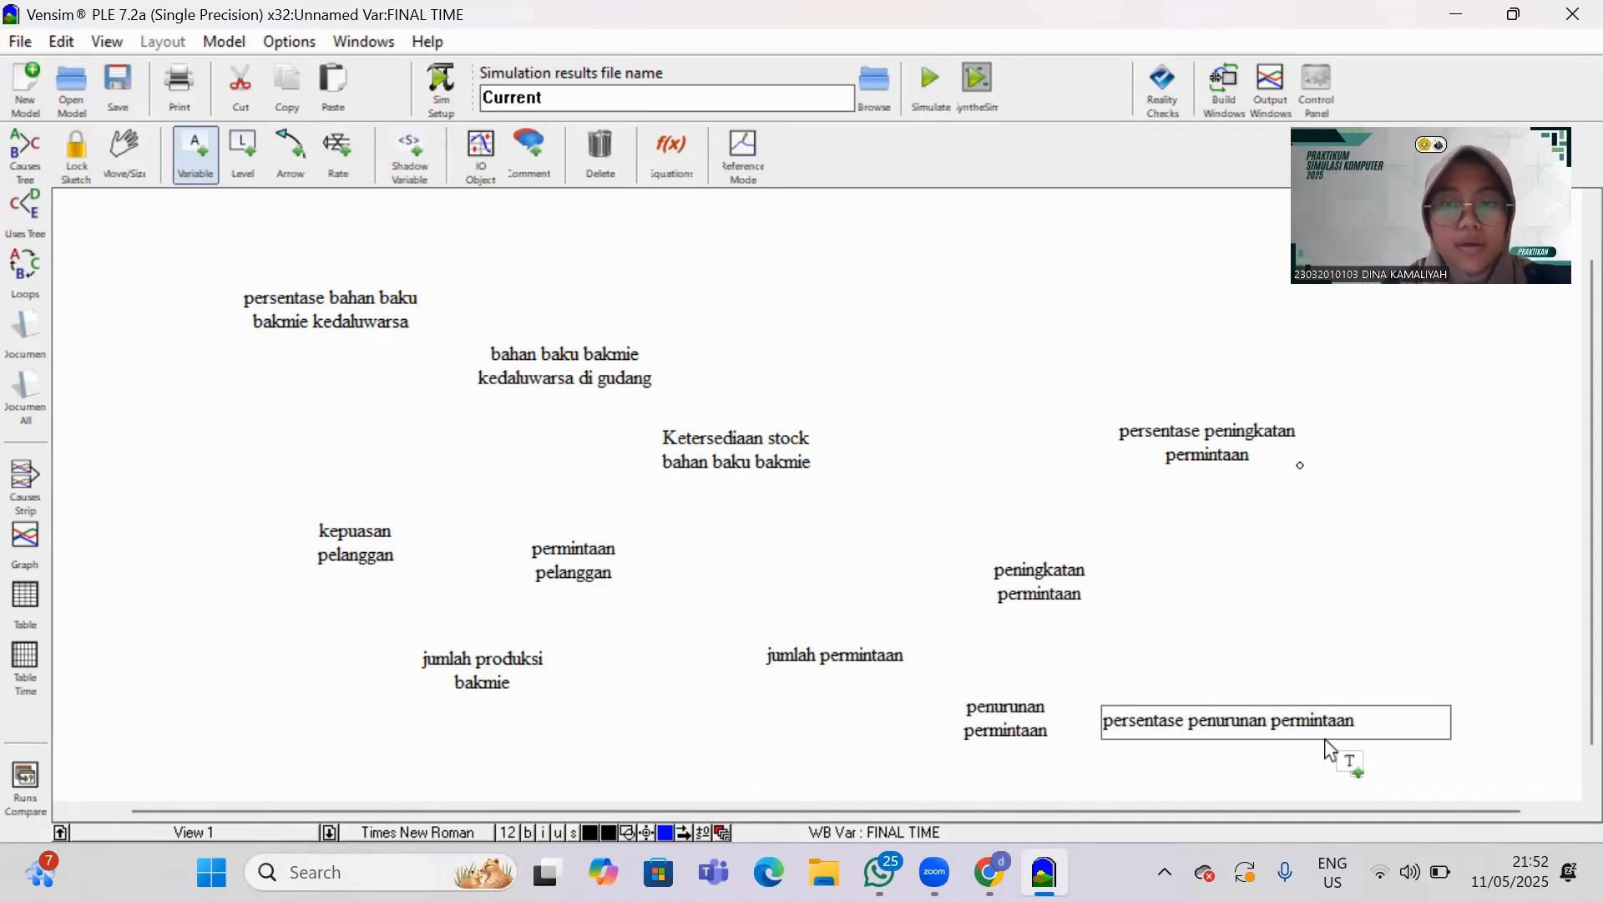
pyautogui.click(1251, 668)
# Shift "persentase penurunan permintaan" and "persentase peningkatan permintaan" slightly down and to the left.
pyautogui.moveTo(1259, 711); pyautogui.dragTo(1227, 739)
pyautogui.moveTo(1235, 462); pyautogui.dragTo(1202, 493)
pyautogui.scroll(-1, 1232, 594)
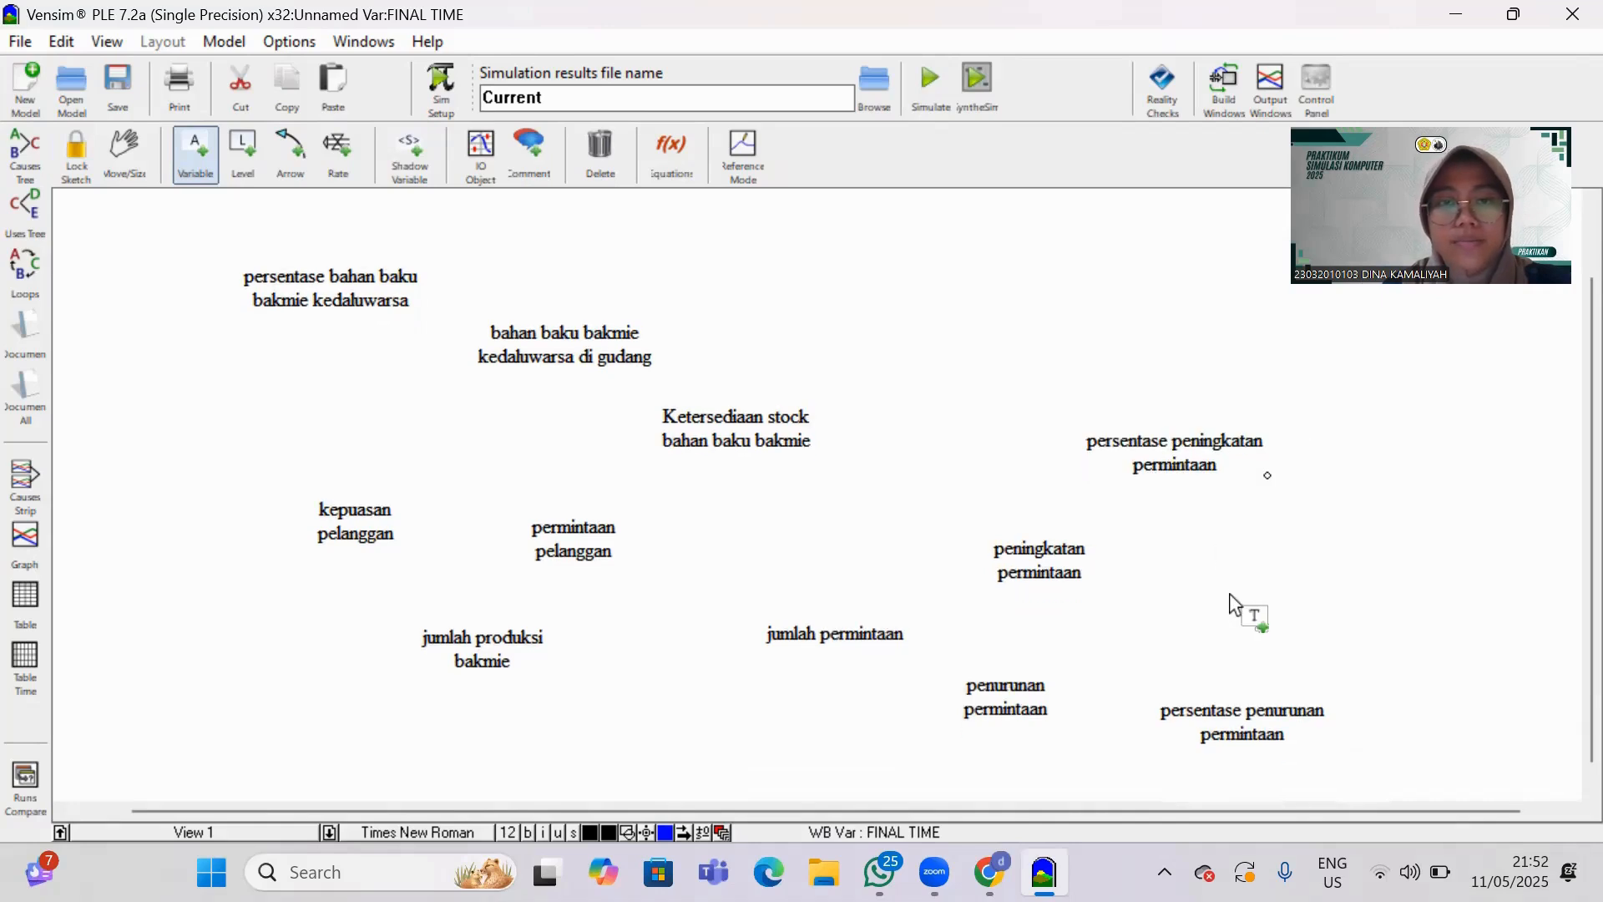
# Start a causal arrow from the variable "persentase bahan baku bakmie kedaluwarsa".
pyautogui.click(299, 152)
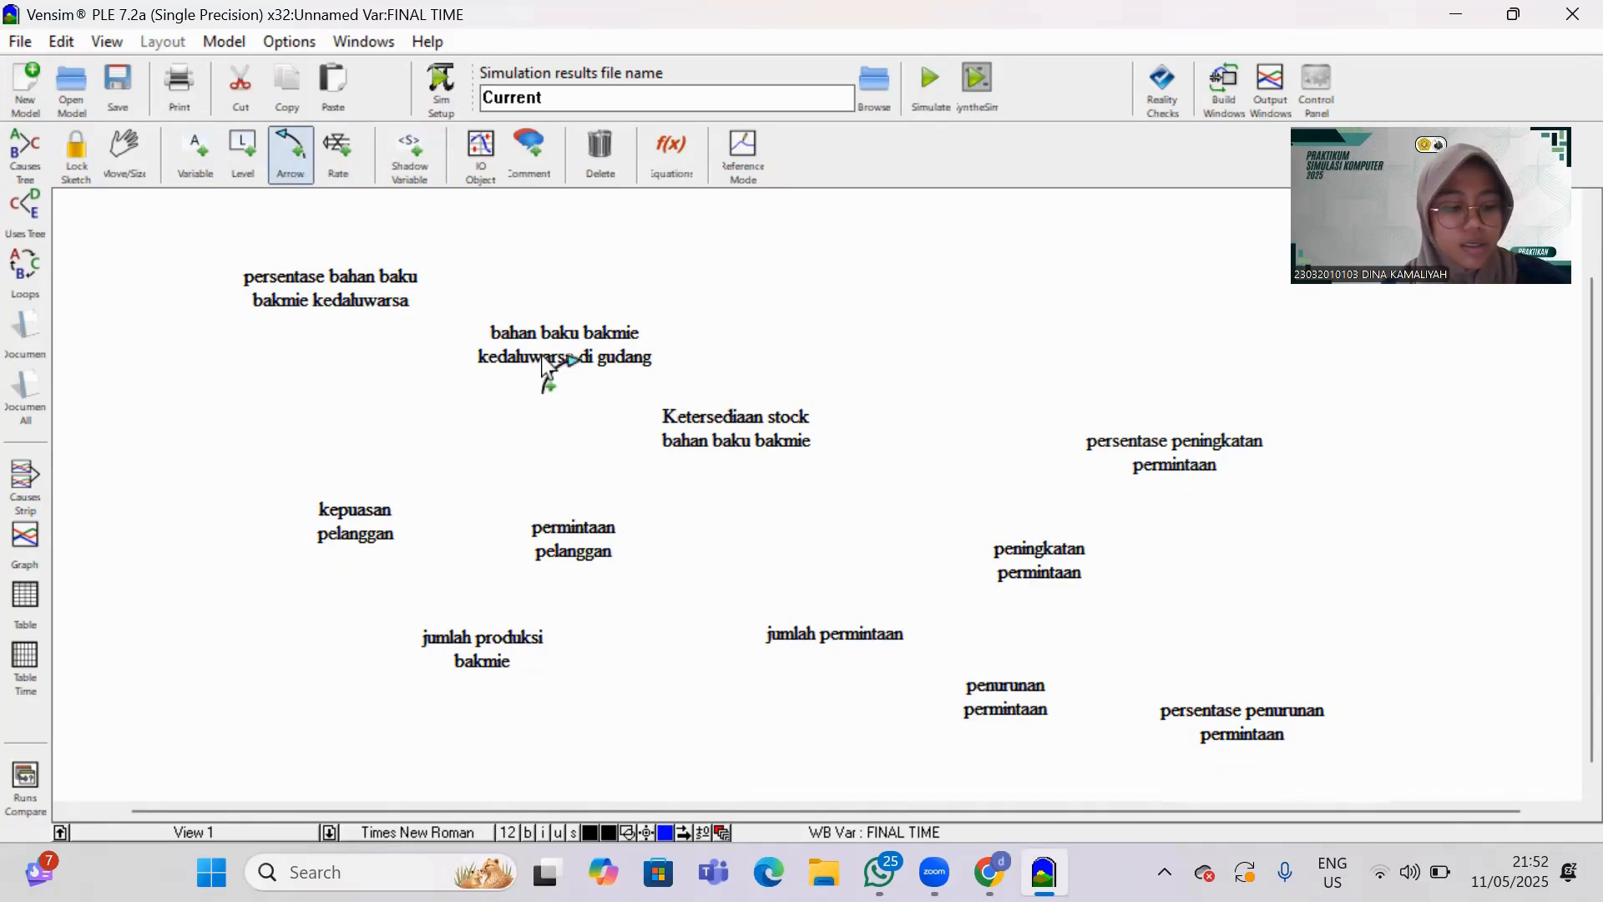
pyautogui.click(326, 288)
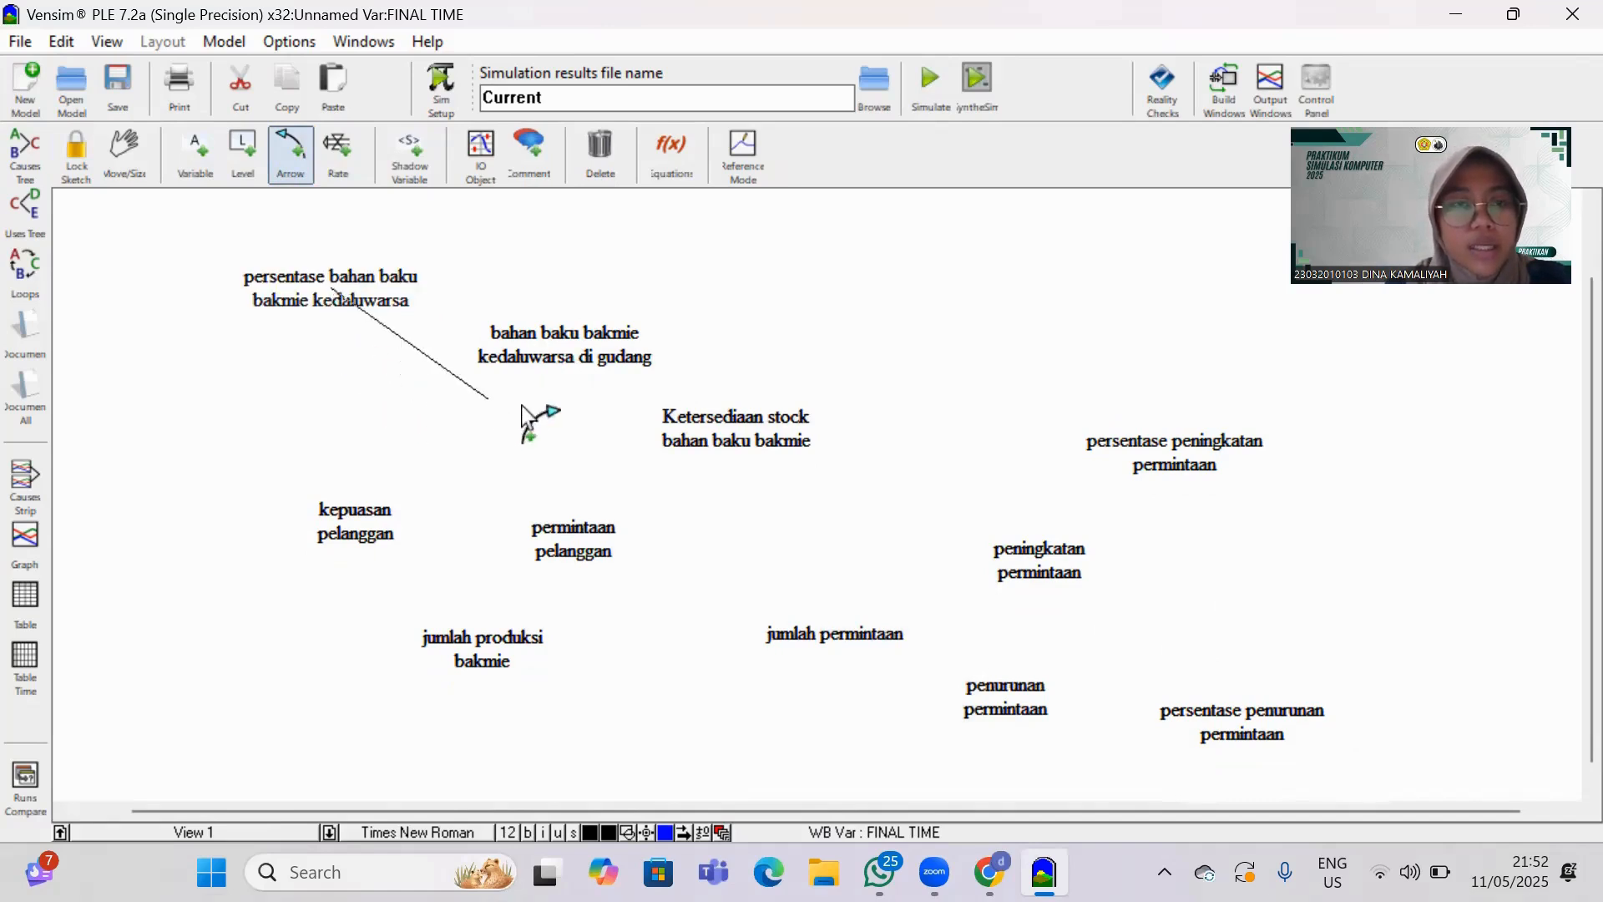
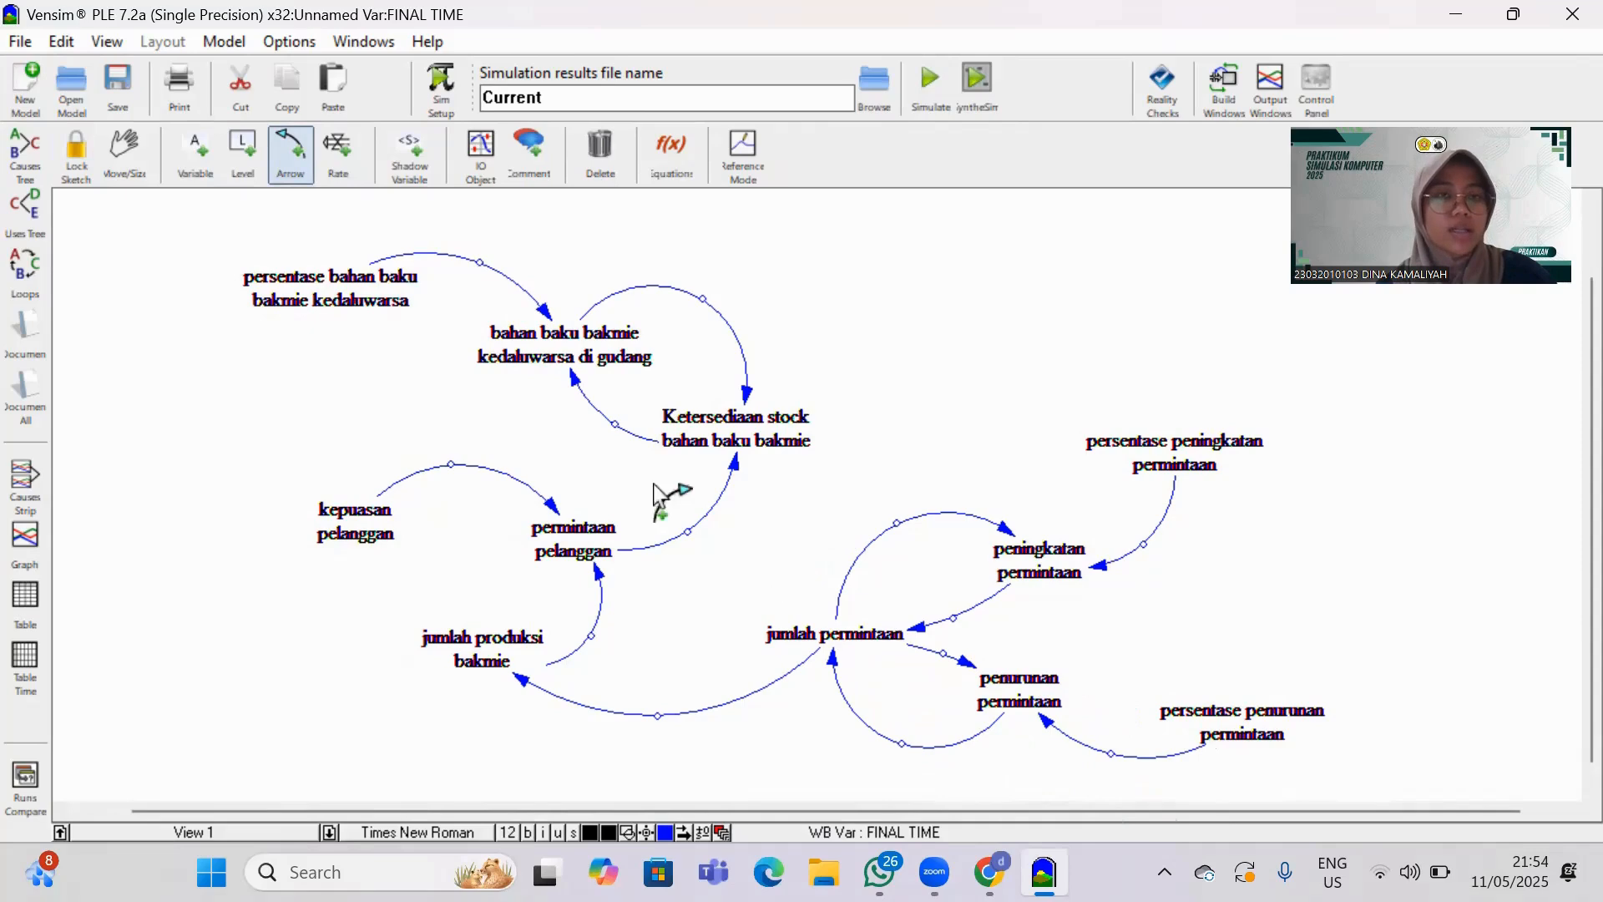
pyautogui.rightClick(544, 311)
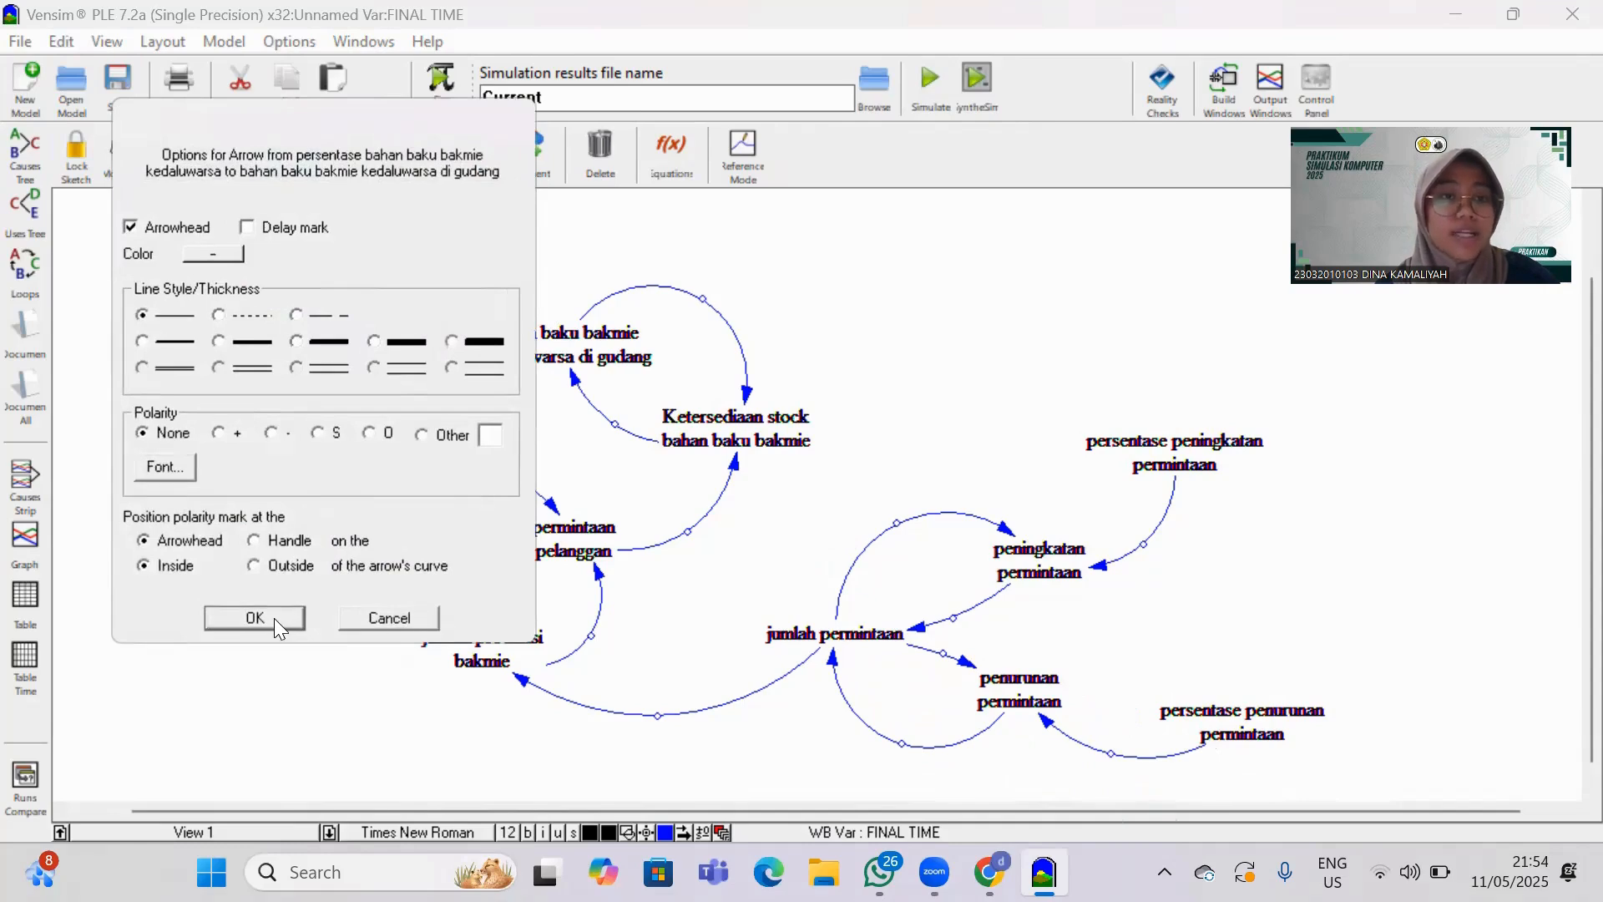
pyautogui.click(255, 618)
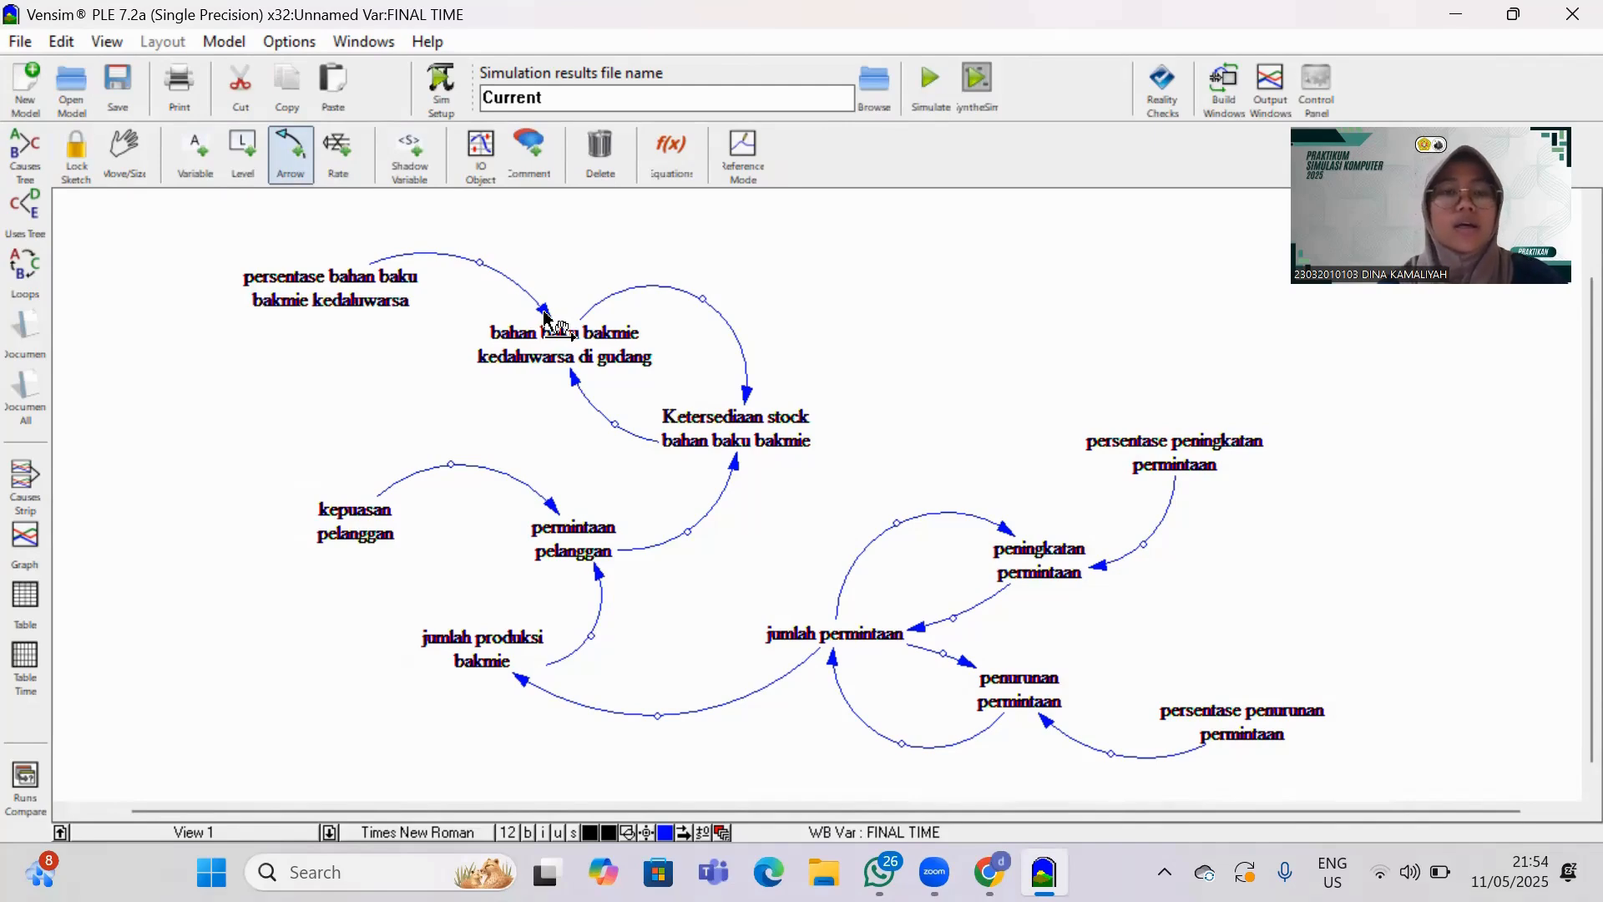
pyautogui.rightClick(544, 317)
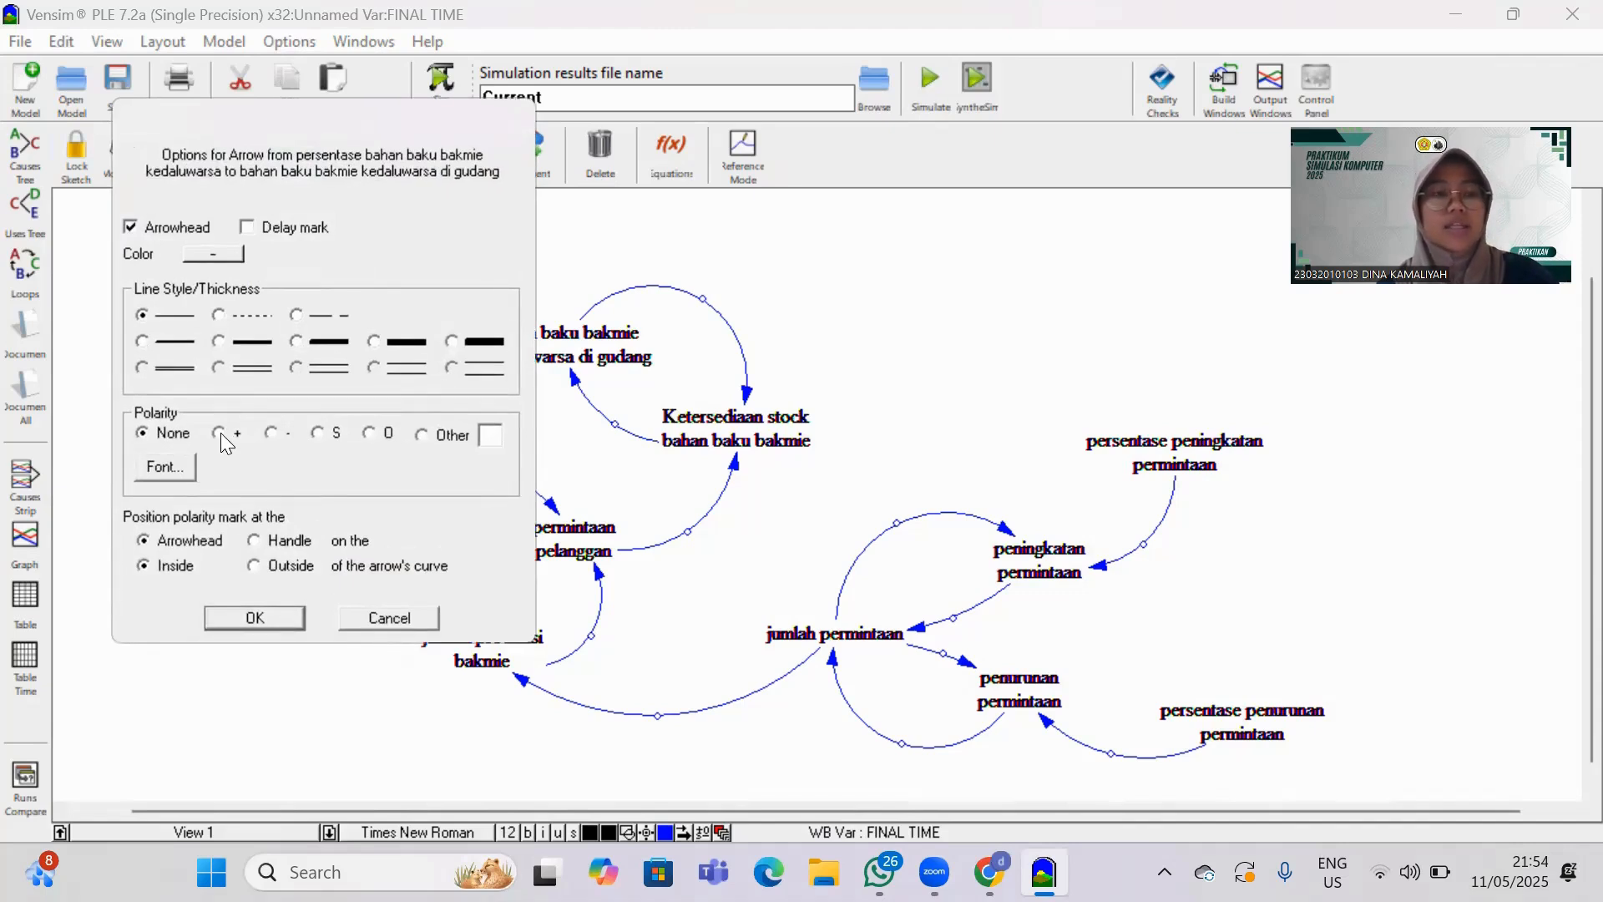
pyautogui.click(409, 618)
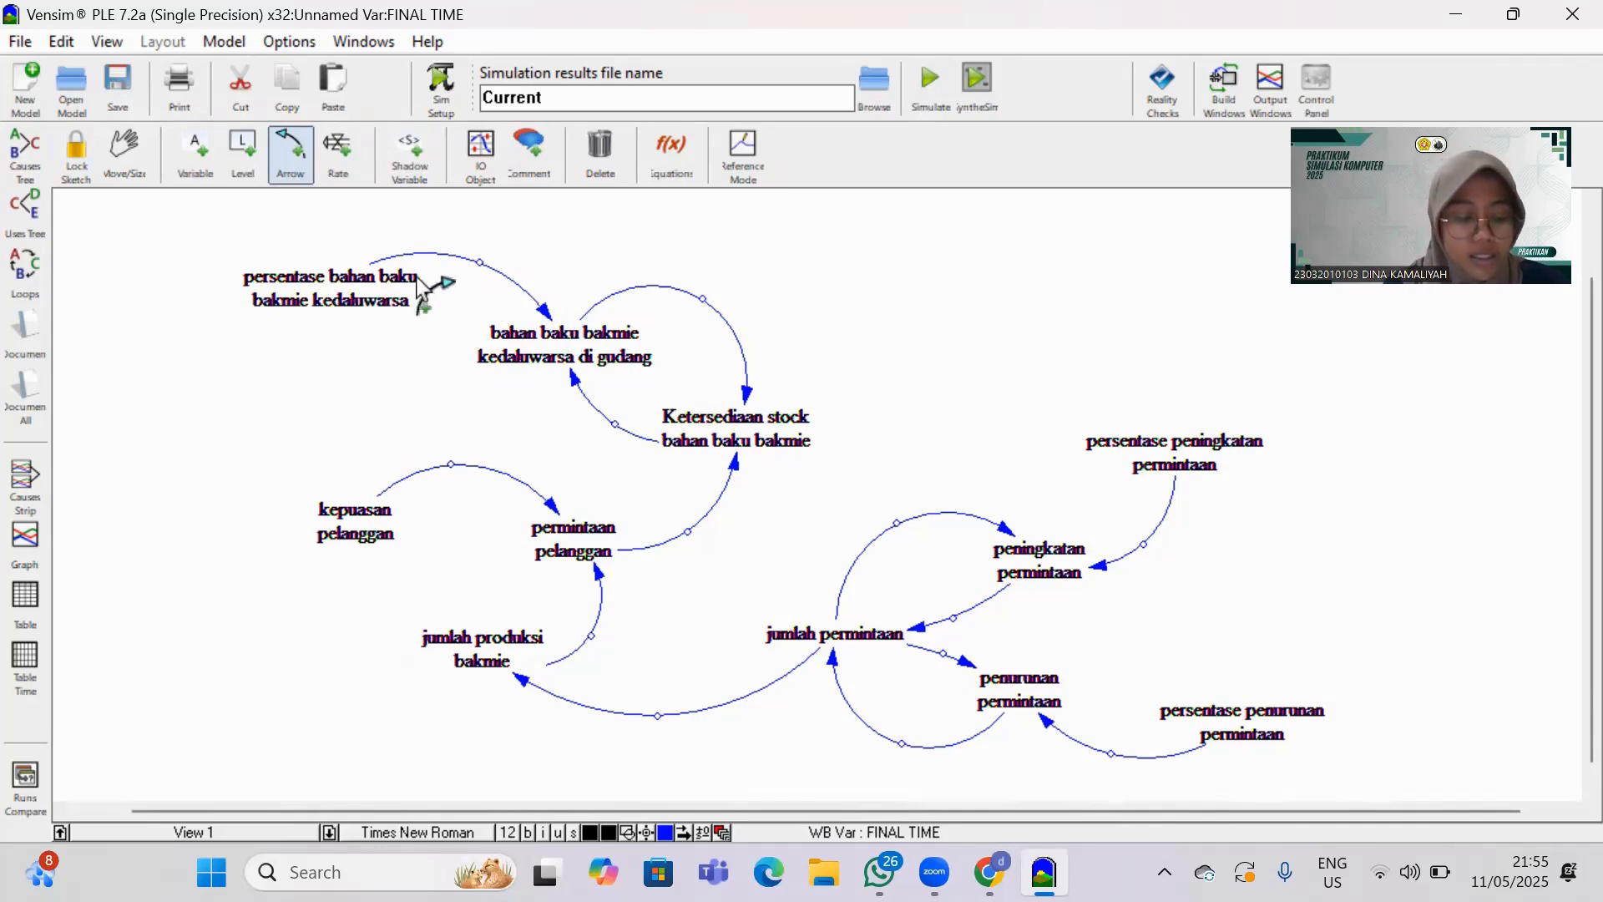
# Give both arrows into "bahan baku bakmie kedaluwarsa di gudang" + polarity and its arrow to "Ketersediaan stock bahan baku bakmie" - polarity.
pyautogui.rightClick(542, 307)
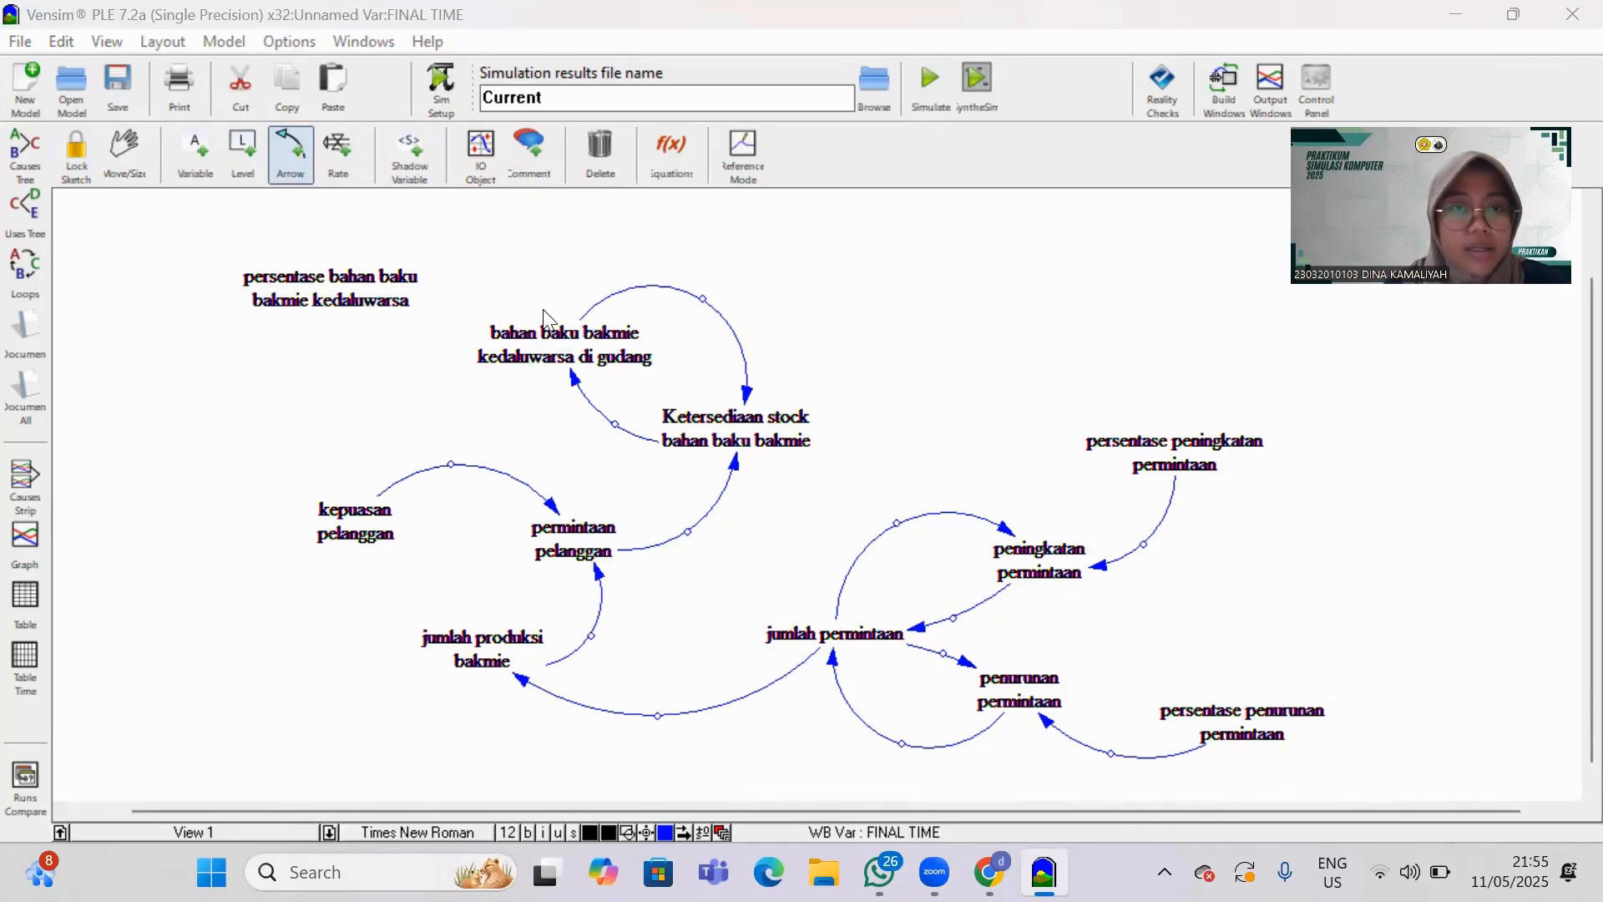
pyautogui.click(219, 432)
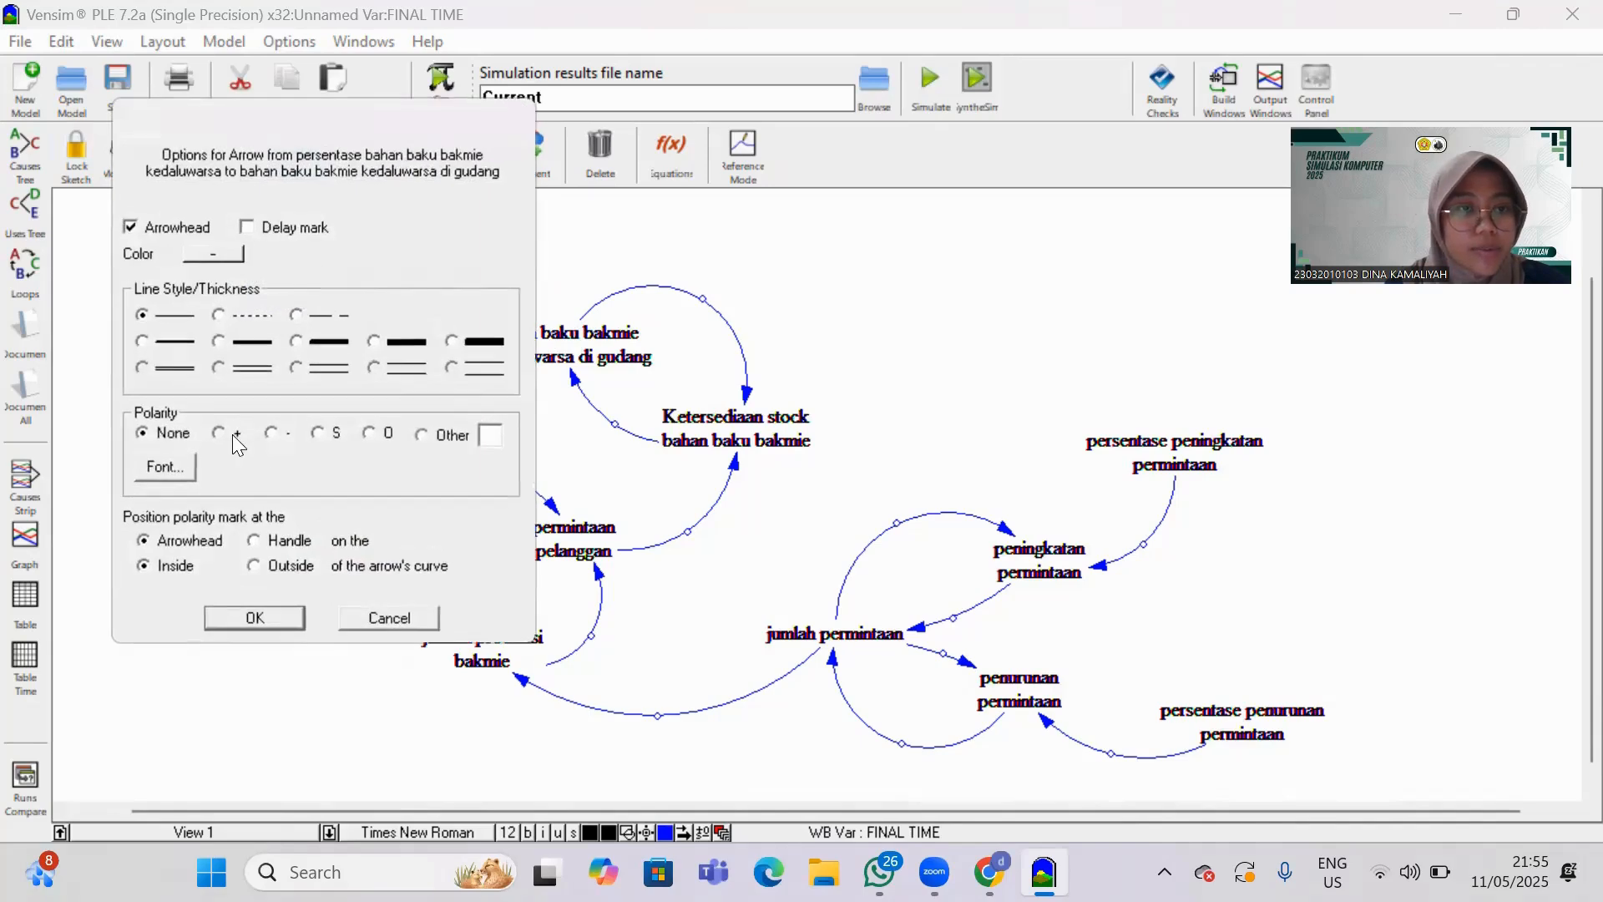
pyautogui.click(271, 614)
pyautogui.rightClick(578, 386)
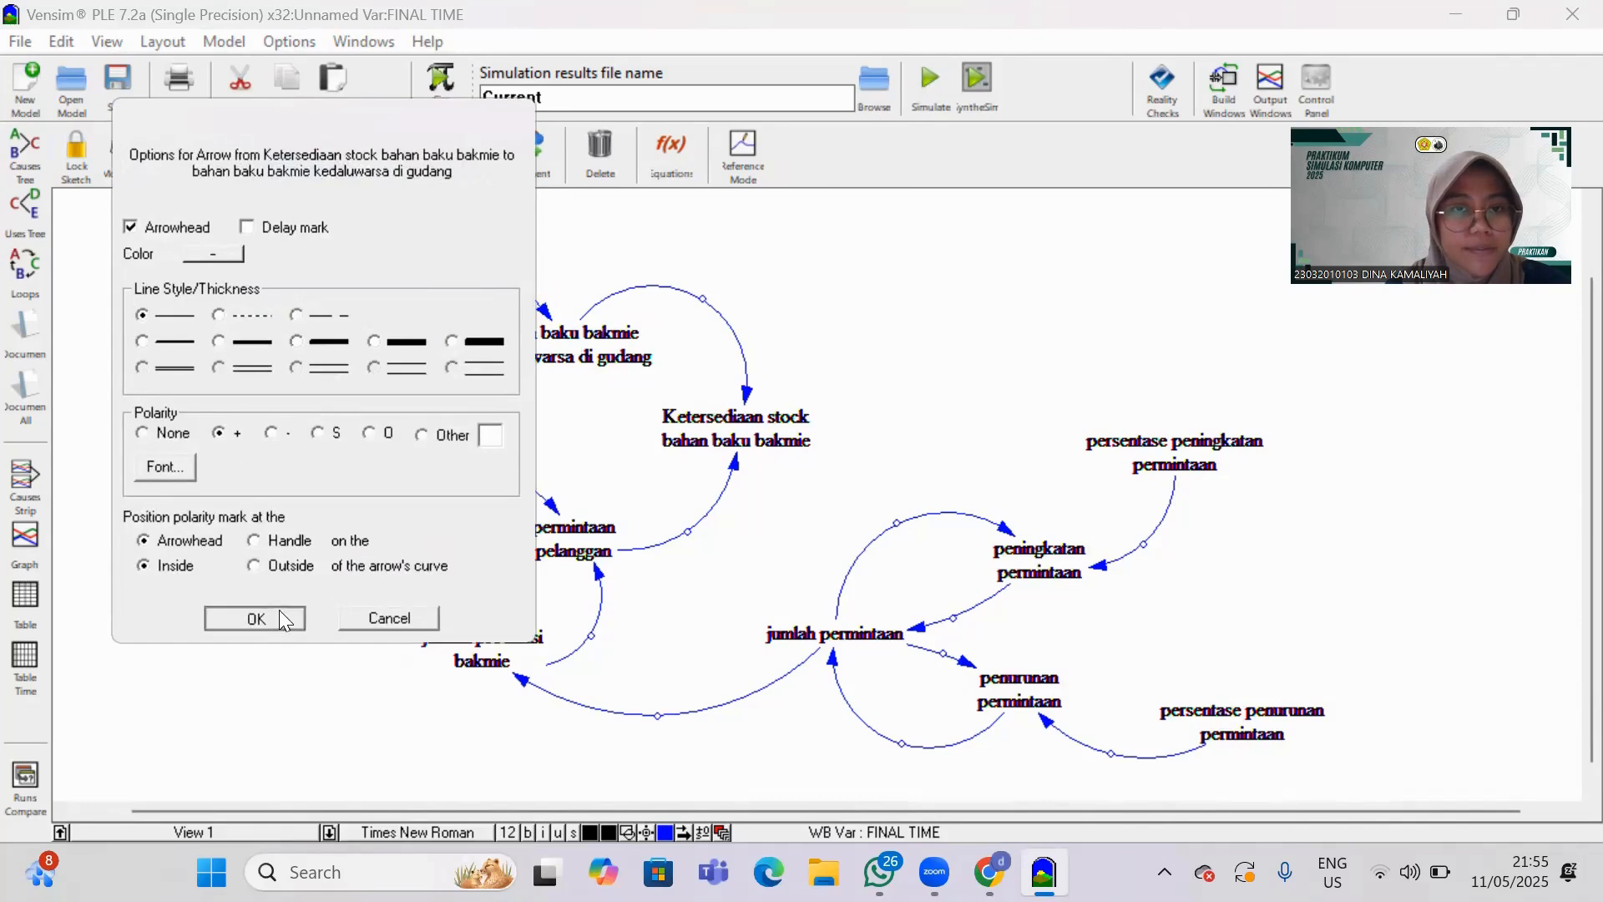
pyautogui.click(282, 619)
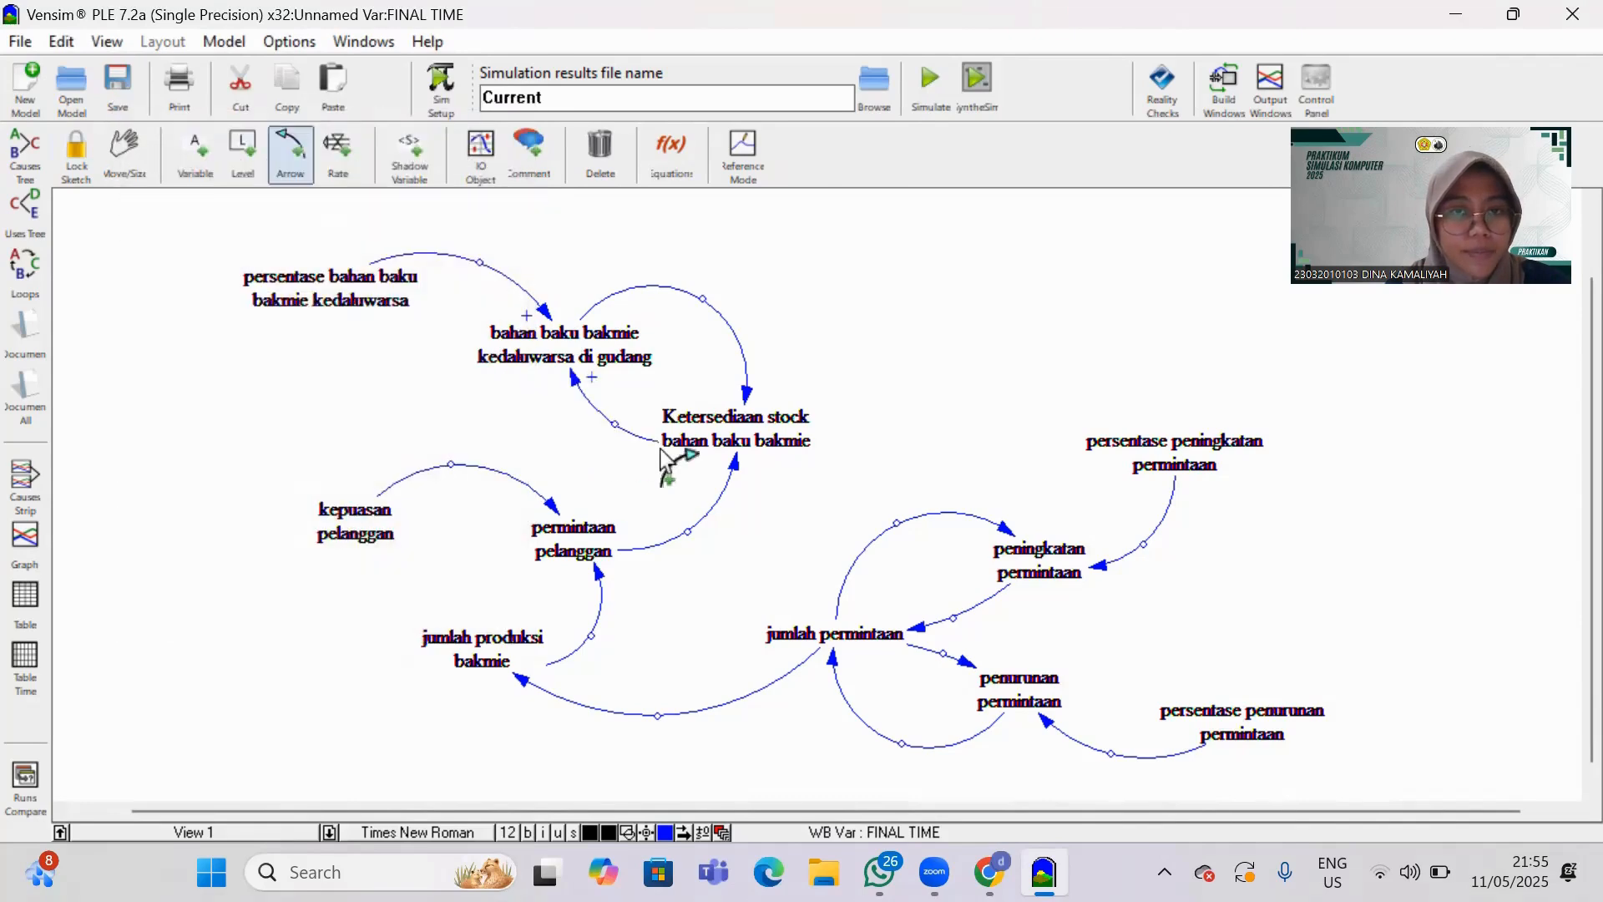
pyautogui.rightClick(745, 387)
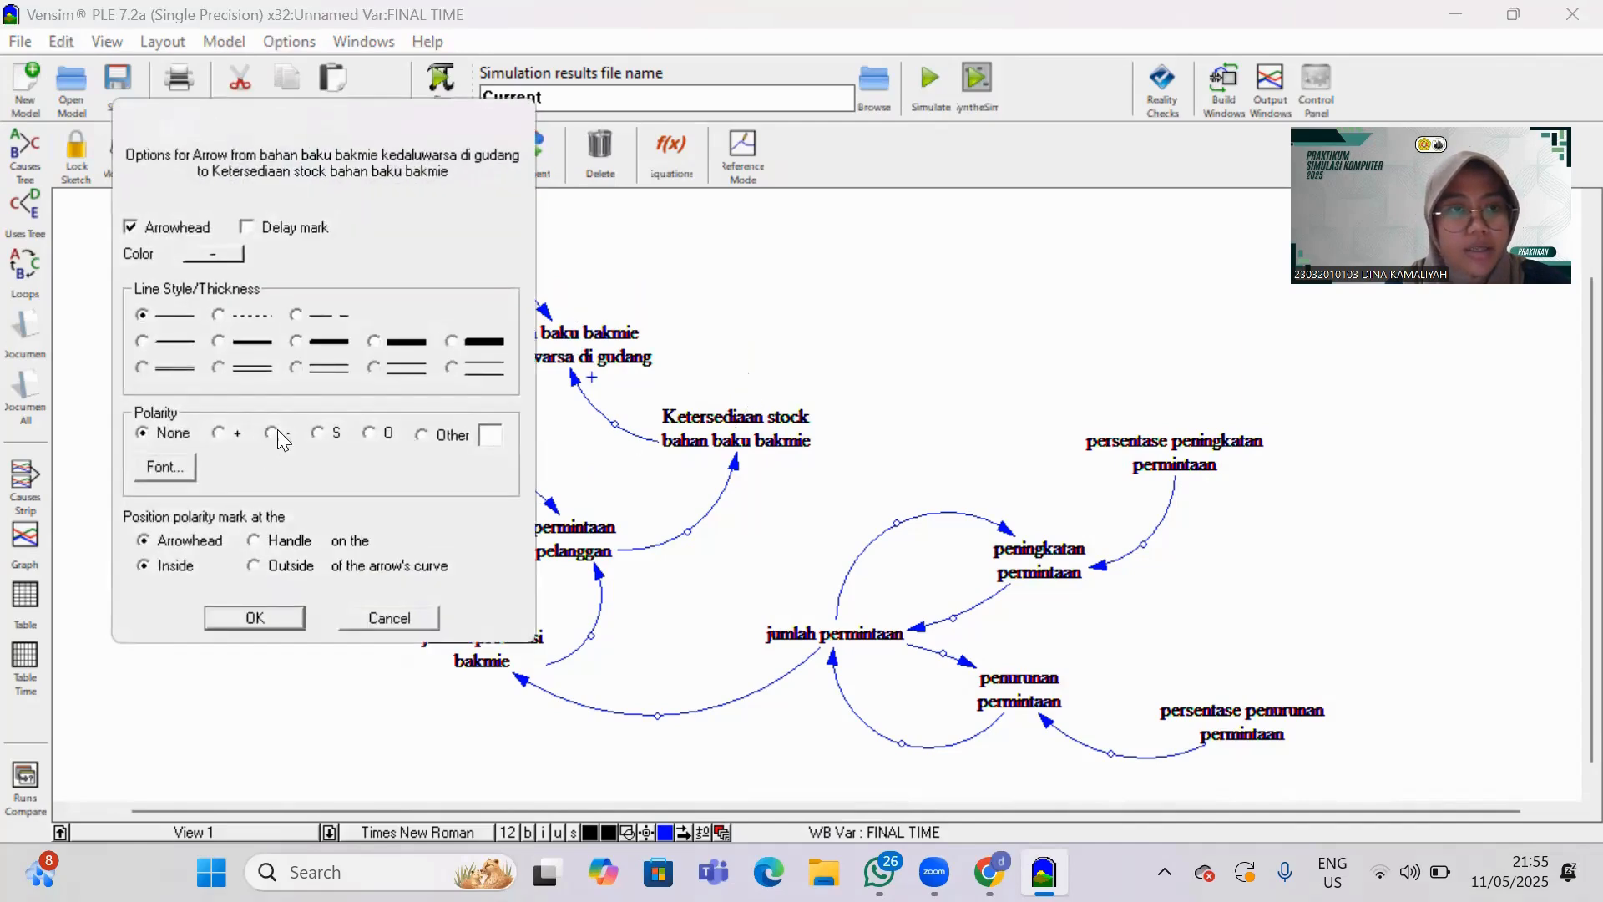
pyautogui.click(289, 625)
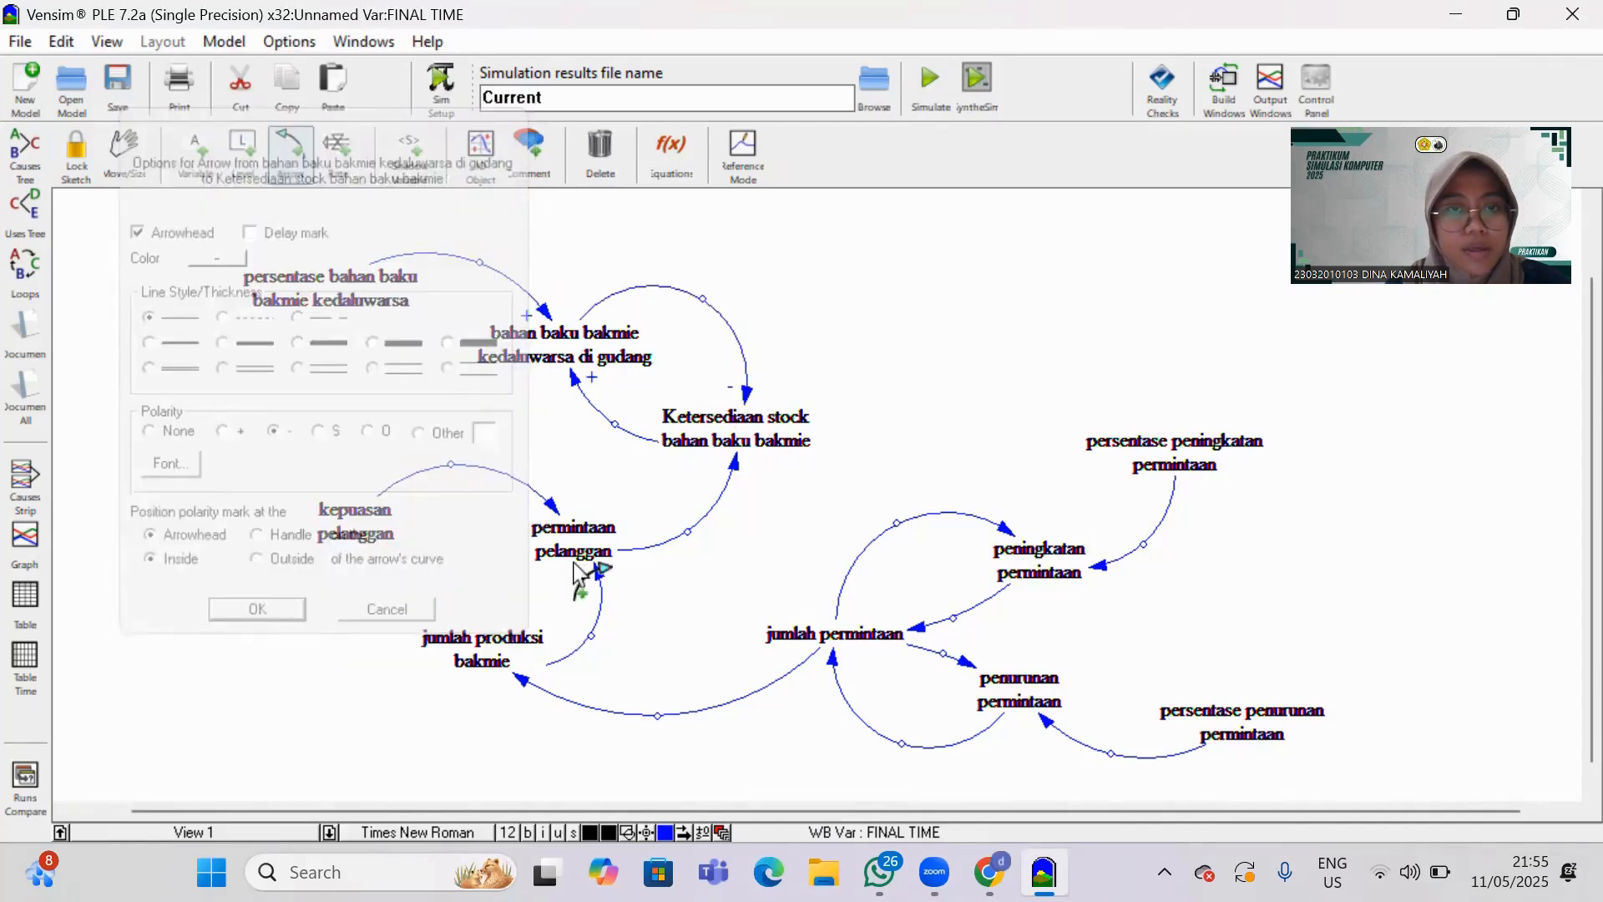
pyautogui.click(553, 504)
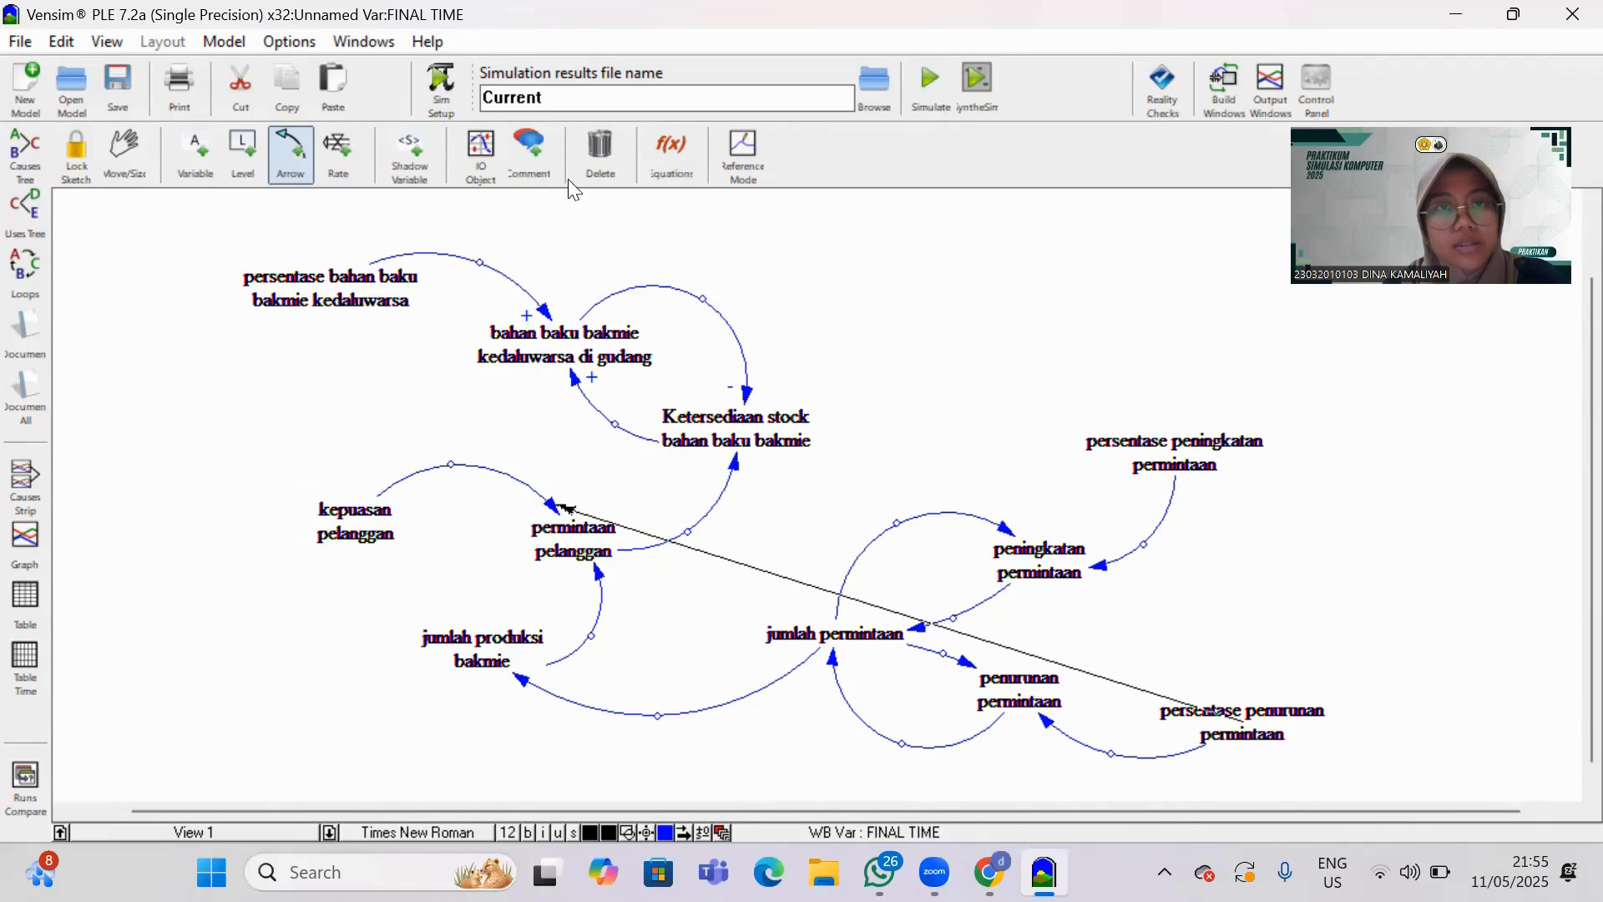
pyautogui.click(601, 157)
pyautogui.click(585, 164)
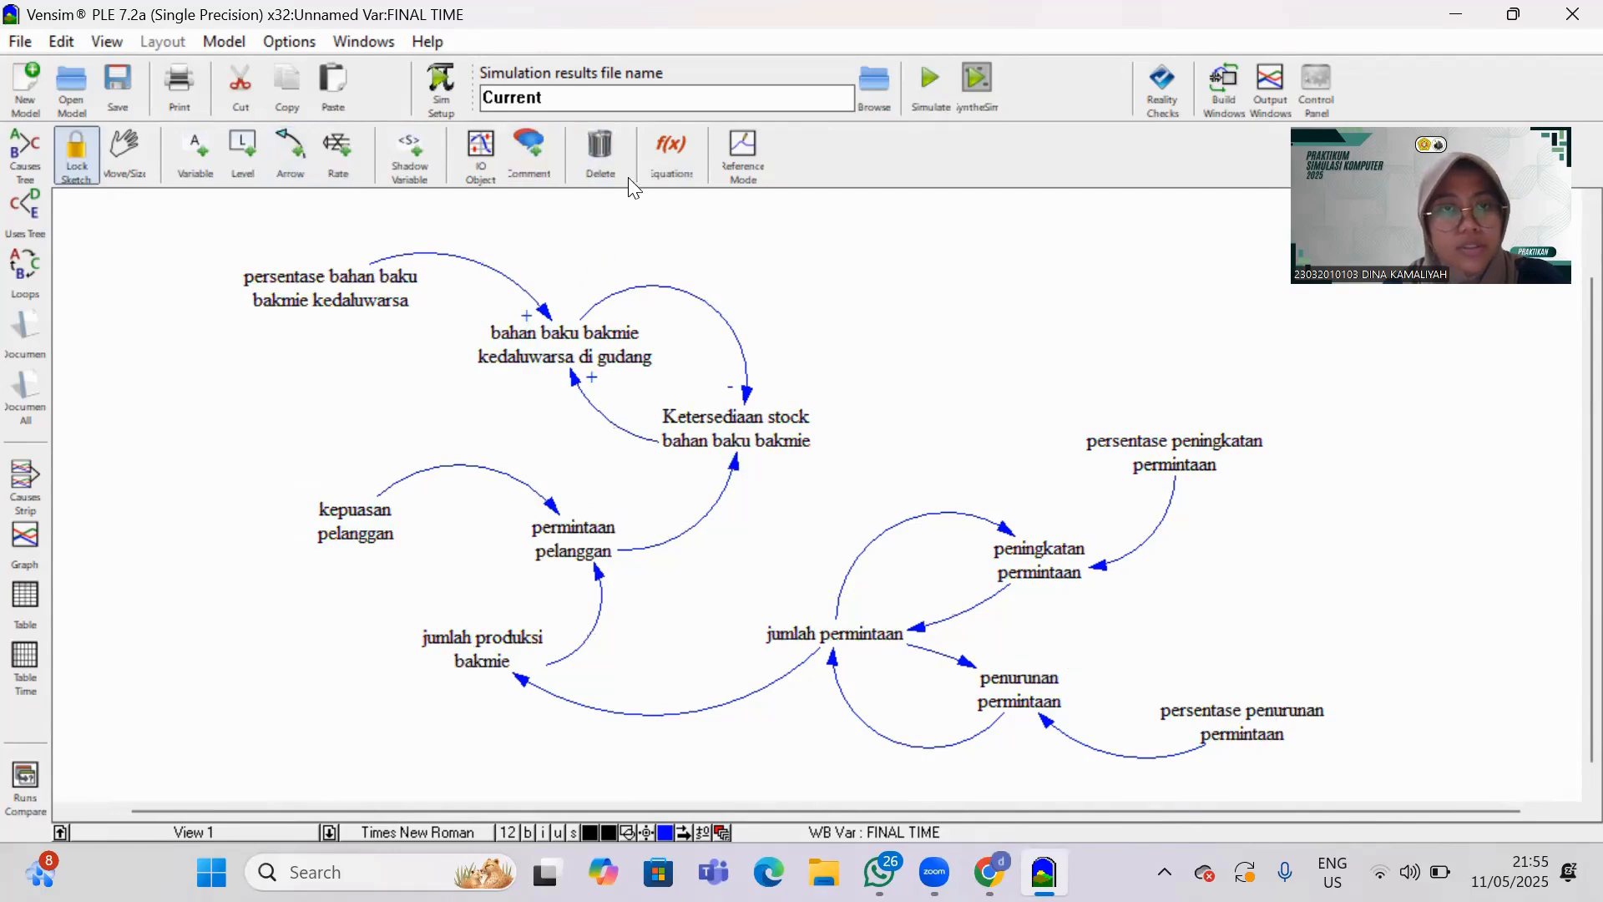
# Set + polarity on the arrows from "kepuasan pelanggan" and "jumlah produksi bakmie" to "permintaan pelanggan", and from "jumlah permintaan" to "jumlah produksi bakmie".
pyautogui.rightClick(556, 523)
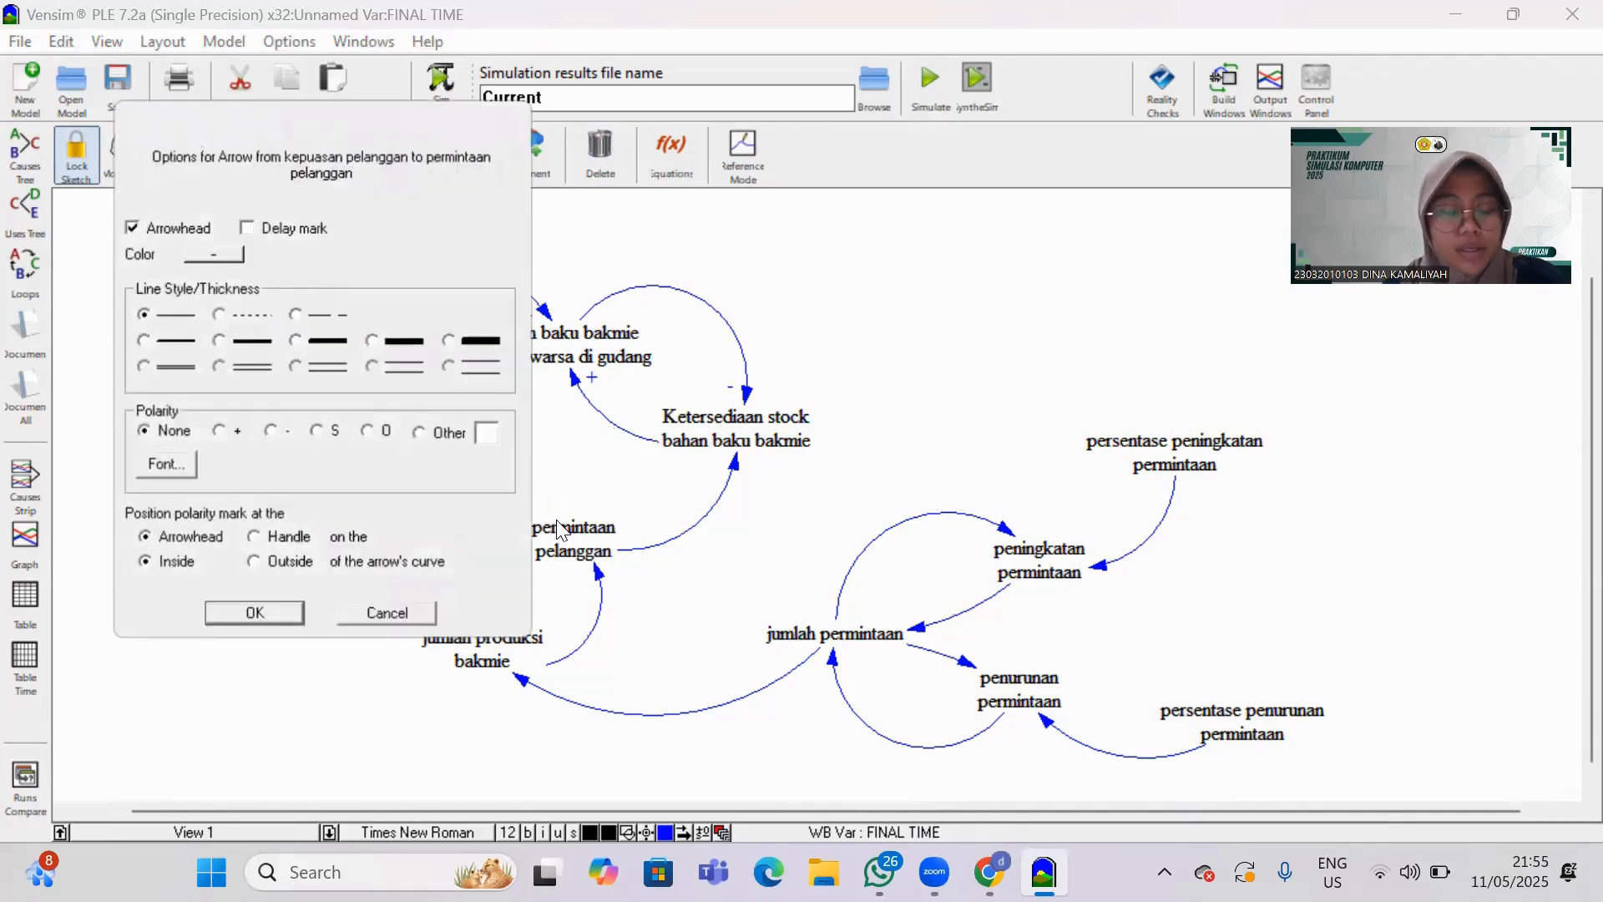
pyautogui.click(263, 611)
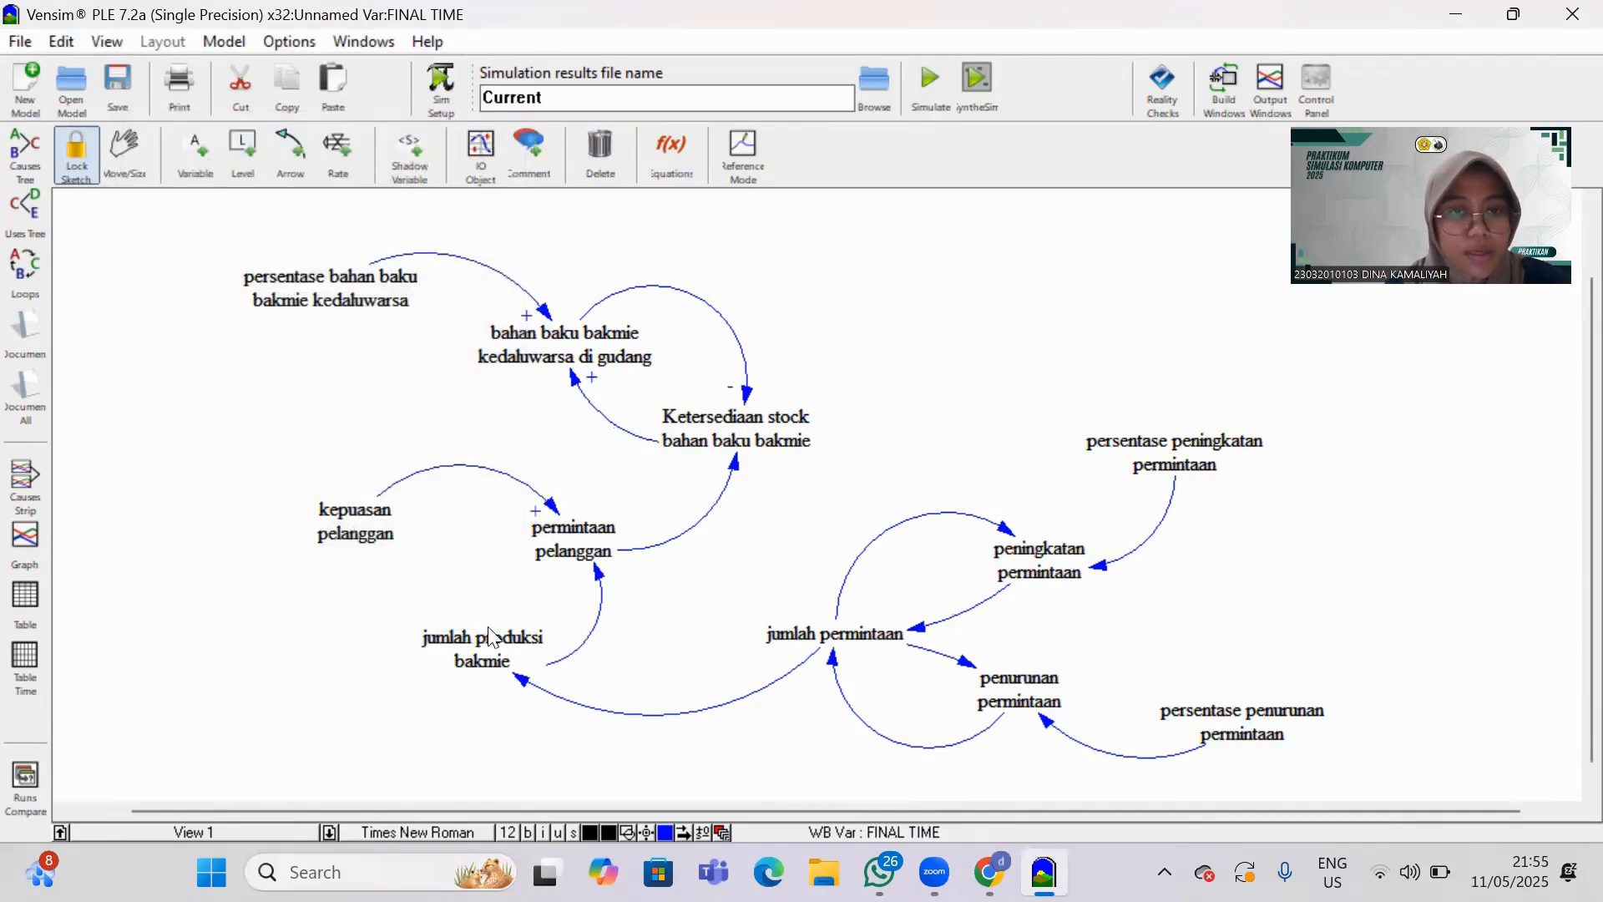
pyautogui.rightClick(525, 687)
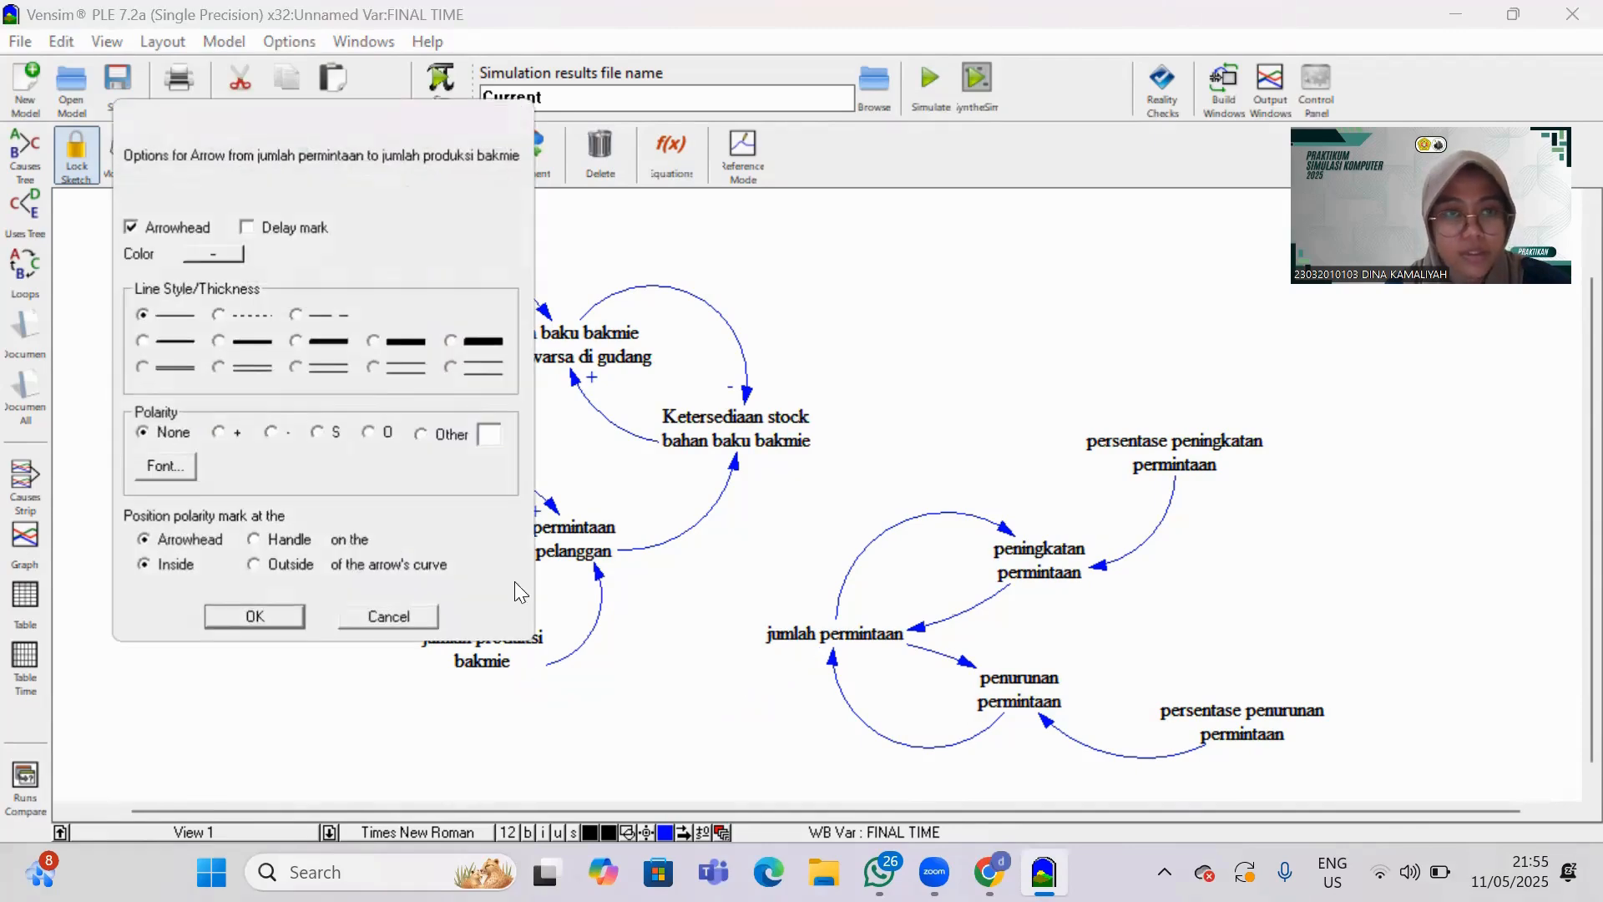
pyautogui.click(222, 434)
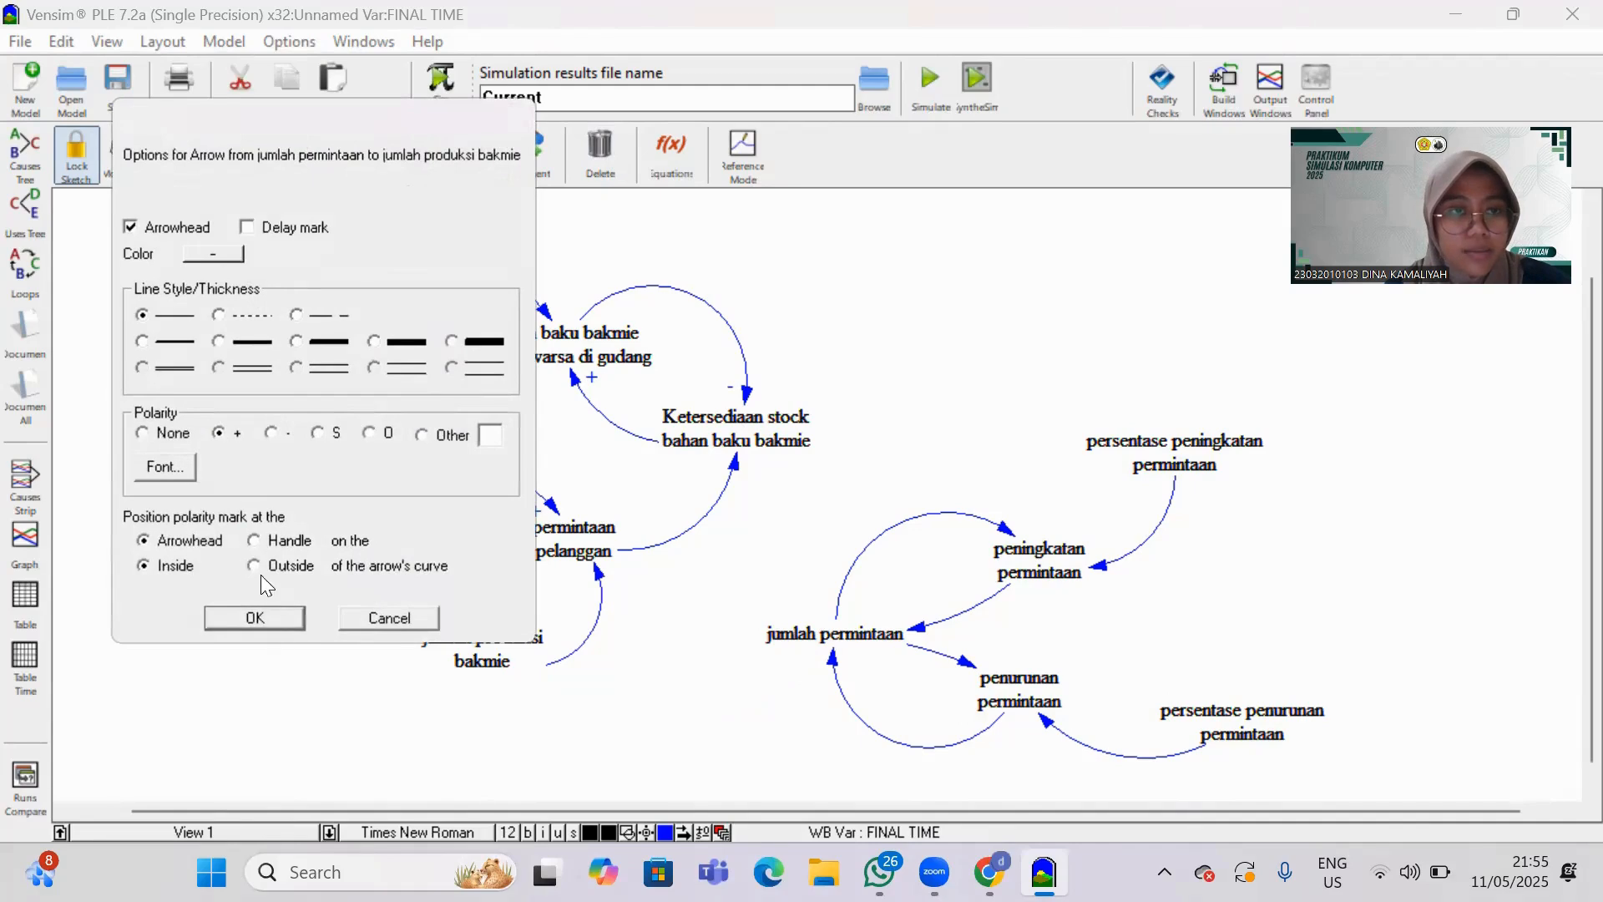
pyautogui.click(278, 614)
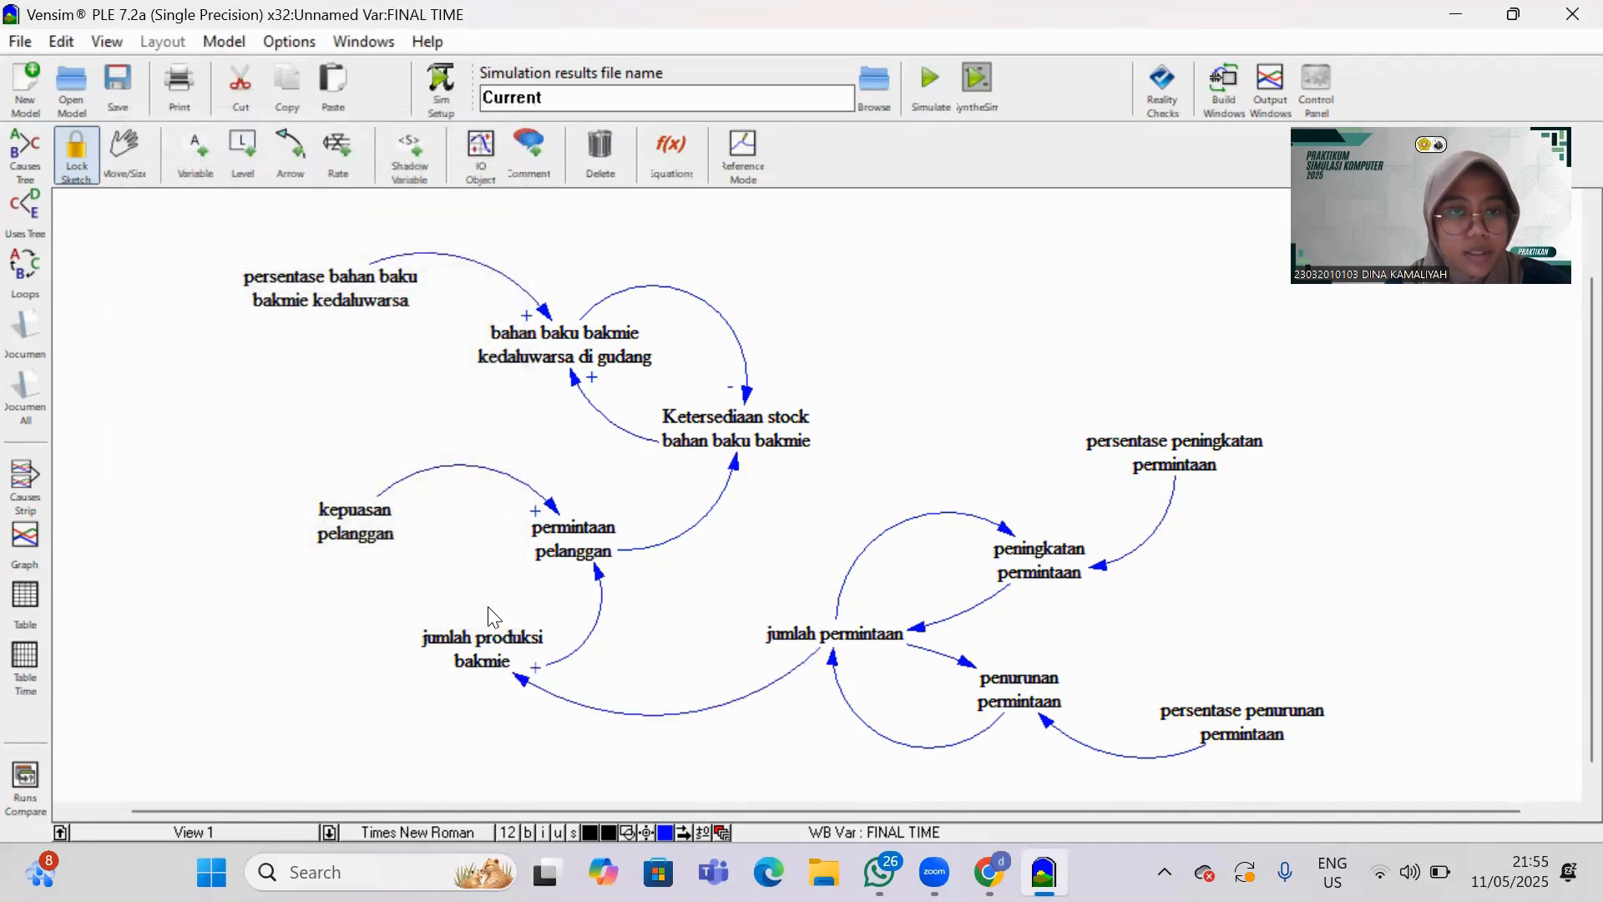
pyautogui.rightClick(598, 568)
pyautogui.click(221, 433)
pyautogui.click(254, 621)
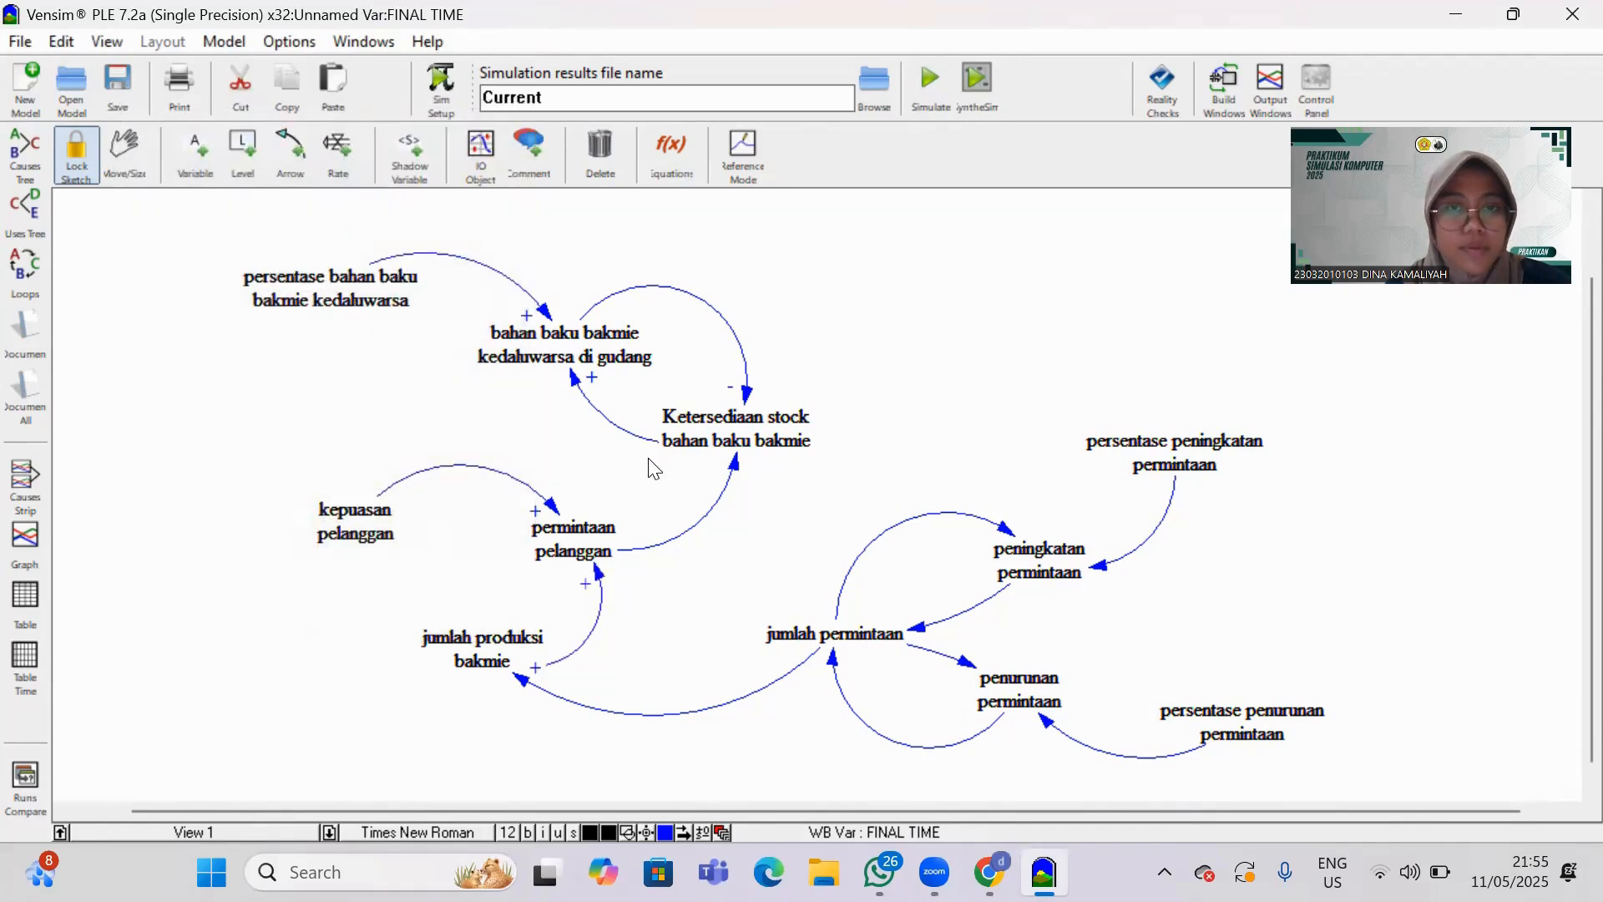
# Set - polarity on the arrows from "permintaan pelanggan" to "Ketersediaan stock bahan baku bakmie" and from "penurunan permintaan" to "jumlah permintaan".
pyautogui.rightClick(738, 467)
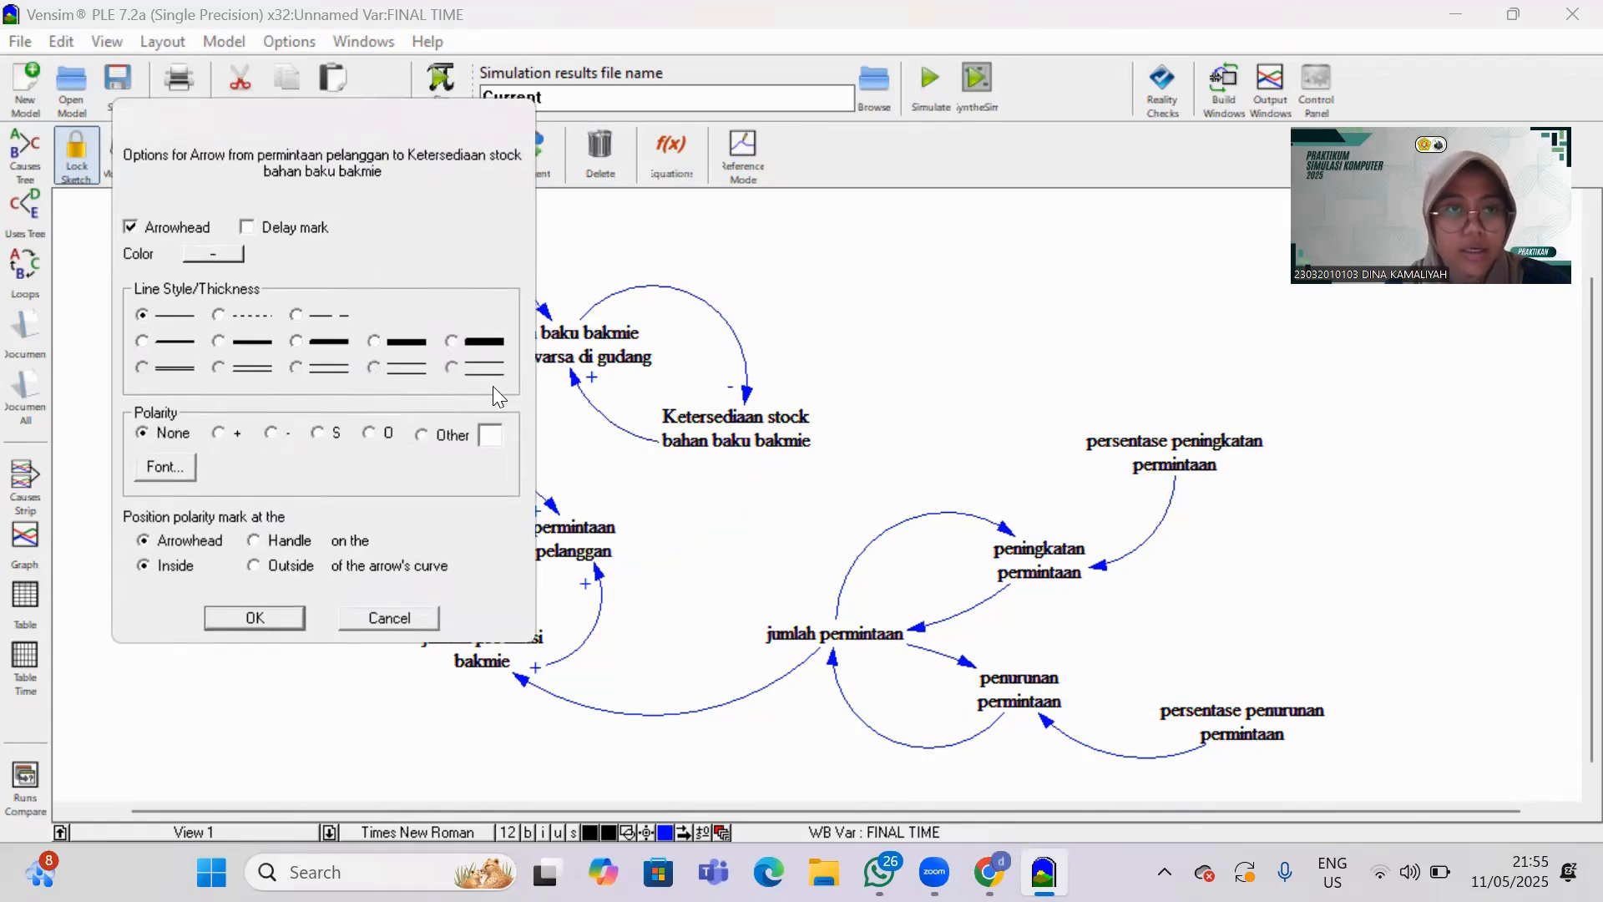
pyautogui.click(255, 618)
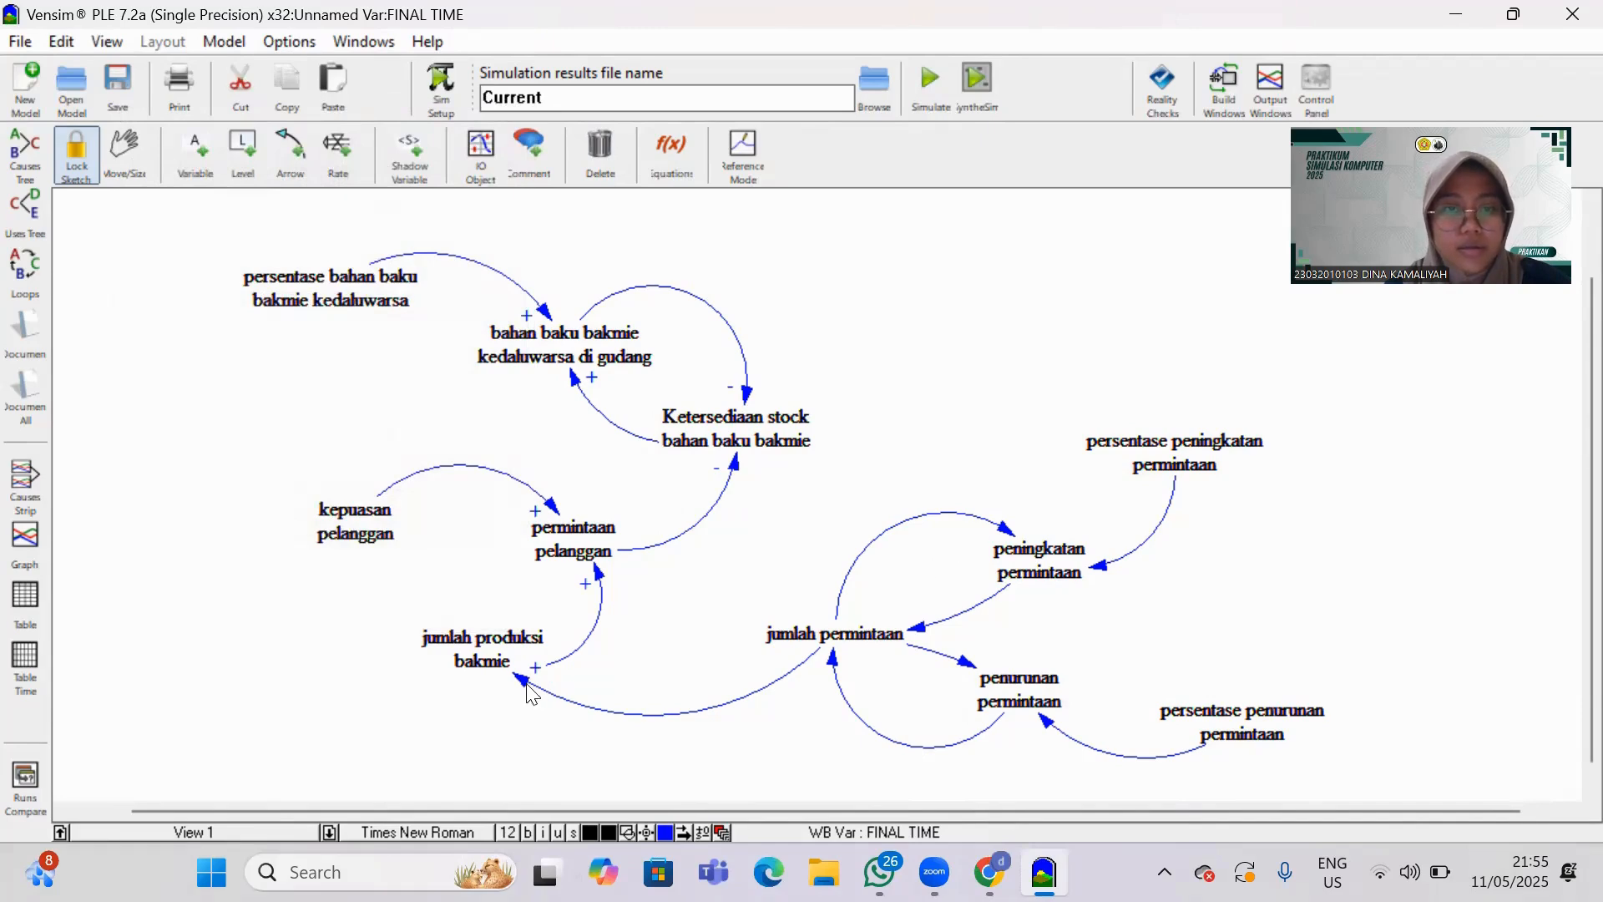
pyautogui.rightClick(835, 667)
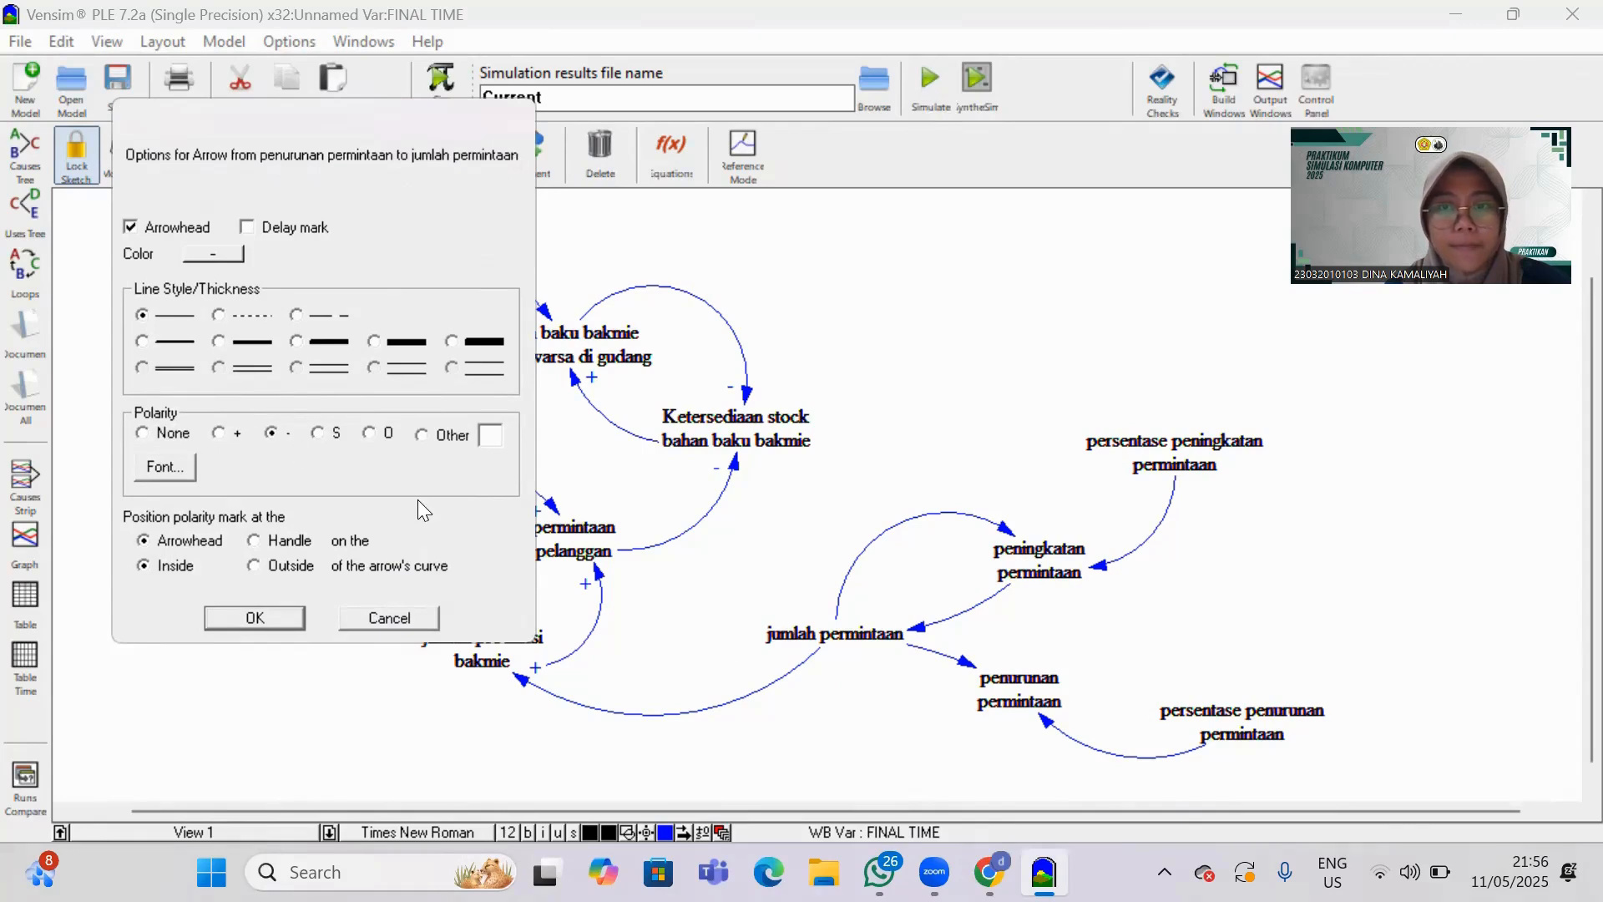
pyautogui.click(292, 613)
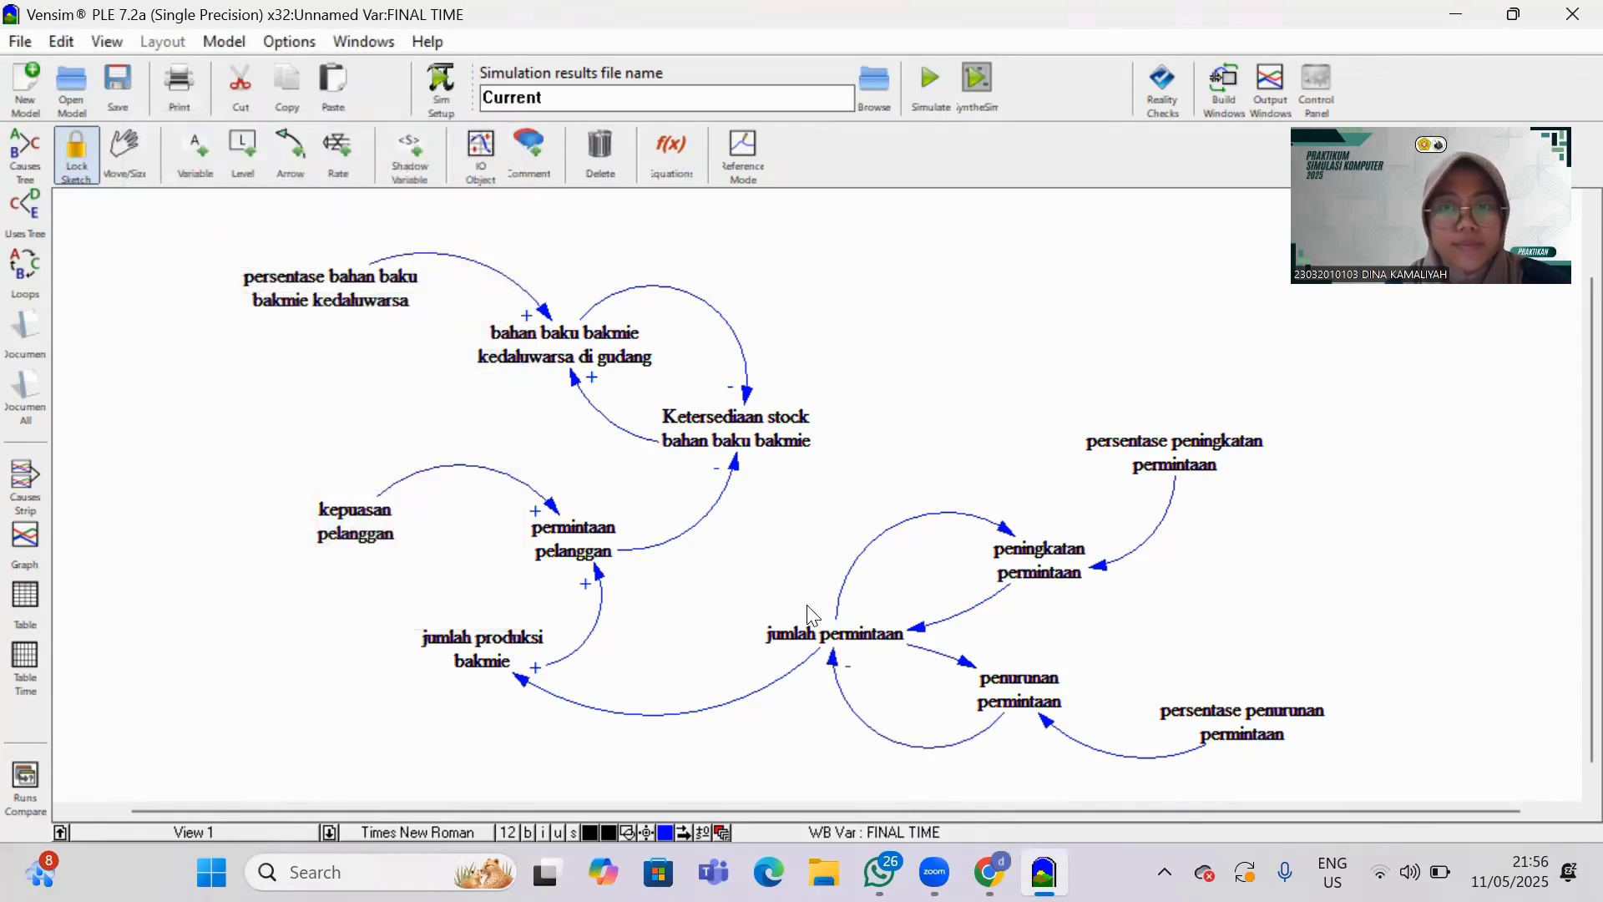
# Set + polarity on the arrow from "persentase penurunan permintaan" to "penurunan permintaan".
pyautogui.rightClick(1052, 719)
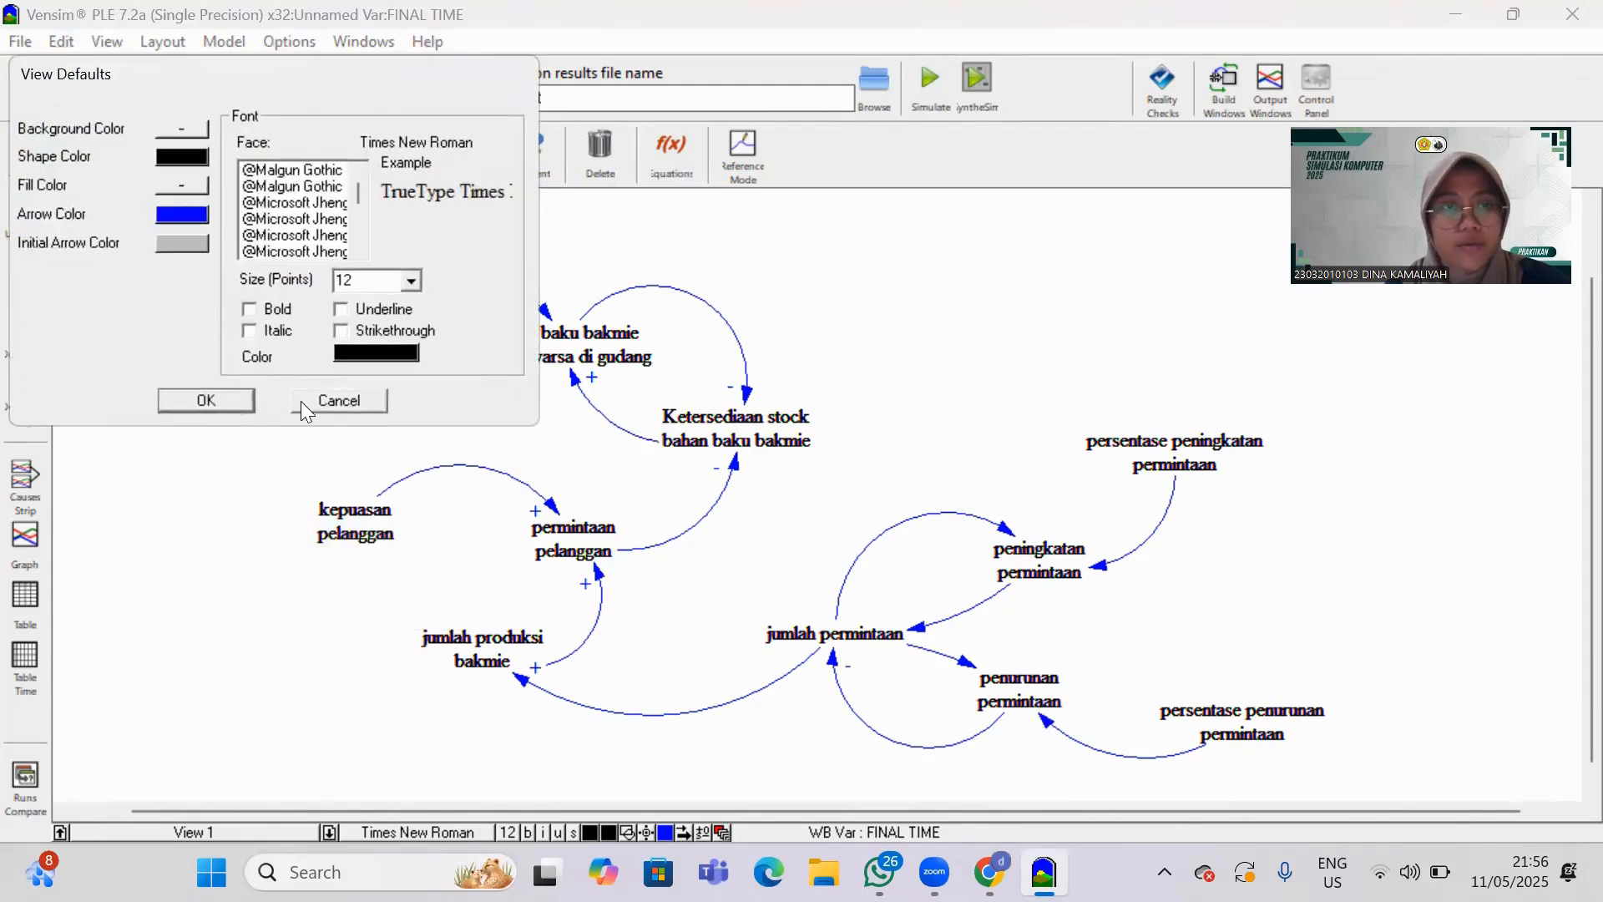
pyautogui.click(339, 402)
pyautogui.click(1050, 729)
pyautogui.rightClick(1049, 731)
pyautogui.click(227, 436)
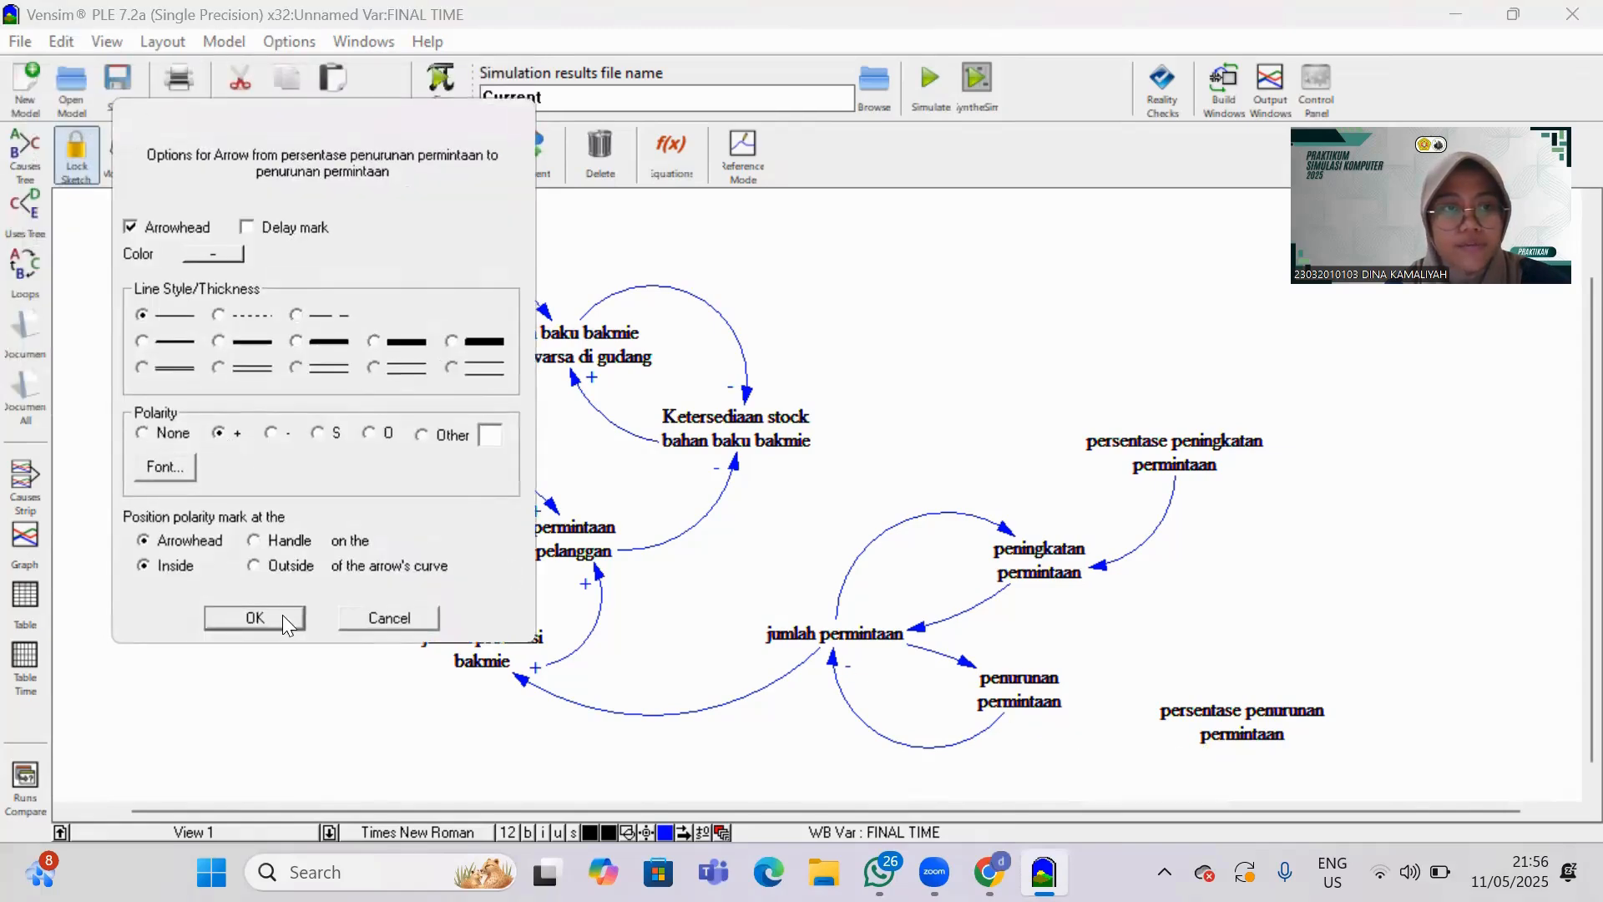
pyautogui.click(219, 618)
# Set + polarity on both arrows linking "jumlah permintaan" and "peningkatan permintaan".
pyautogui.click(1005, 537)
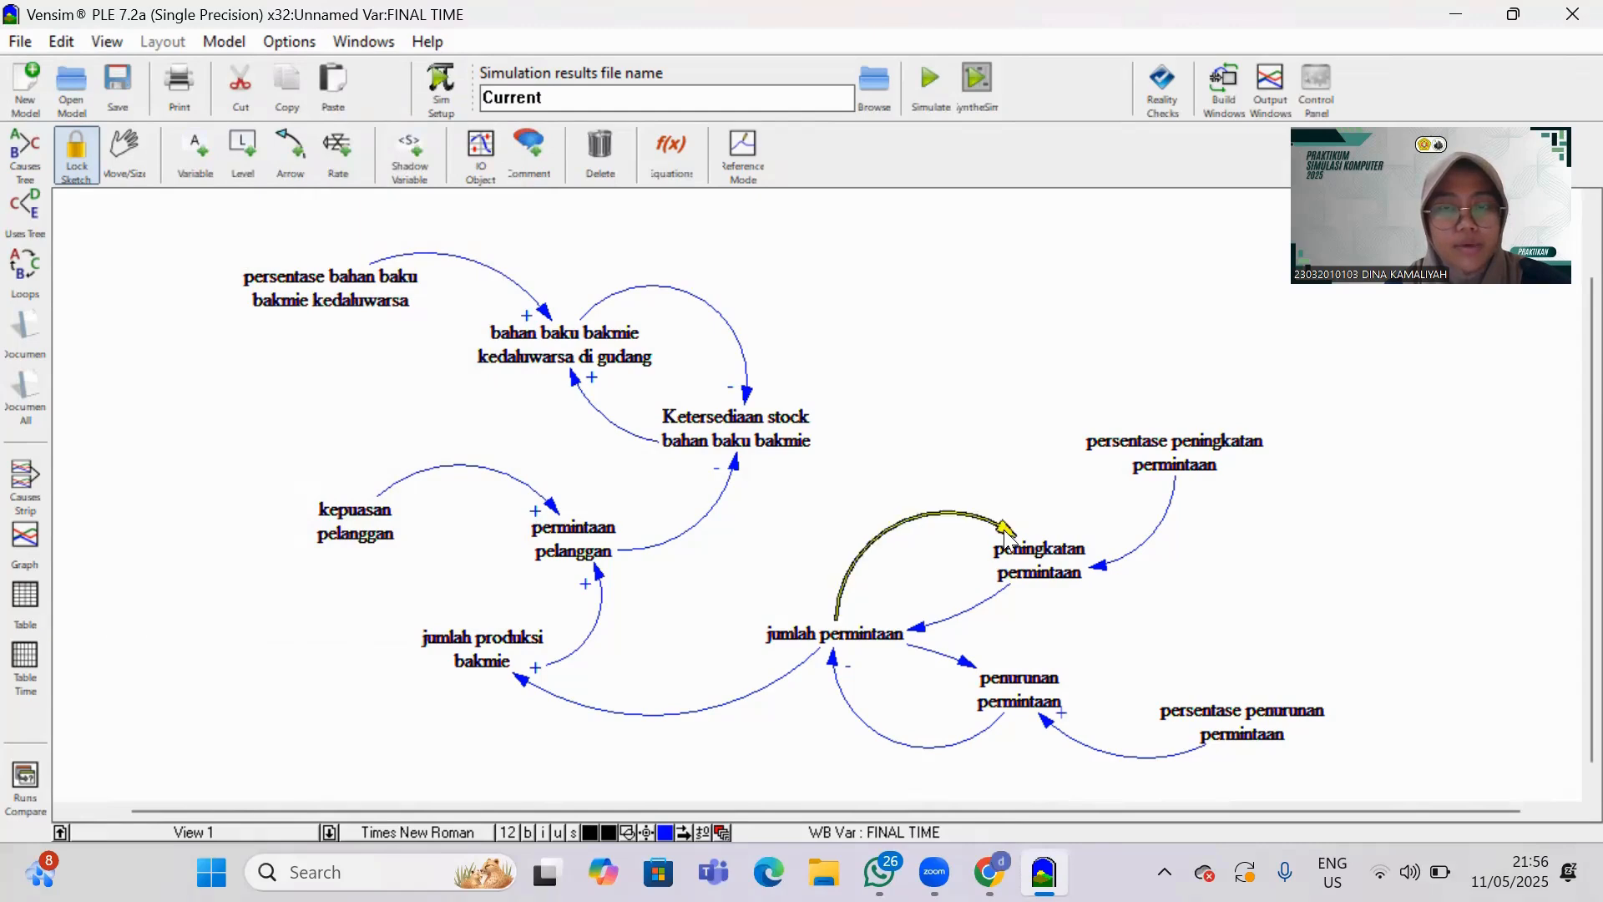
pyautogui.rightClick(1005, 539)
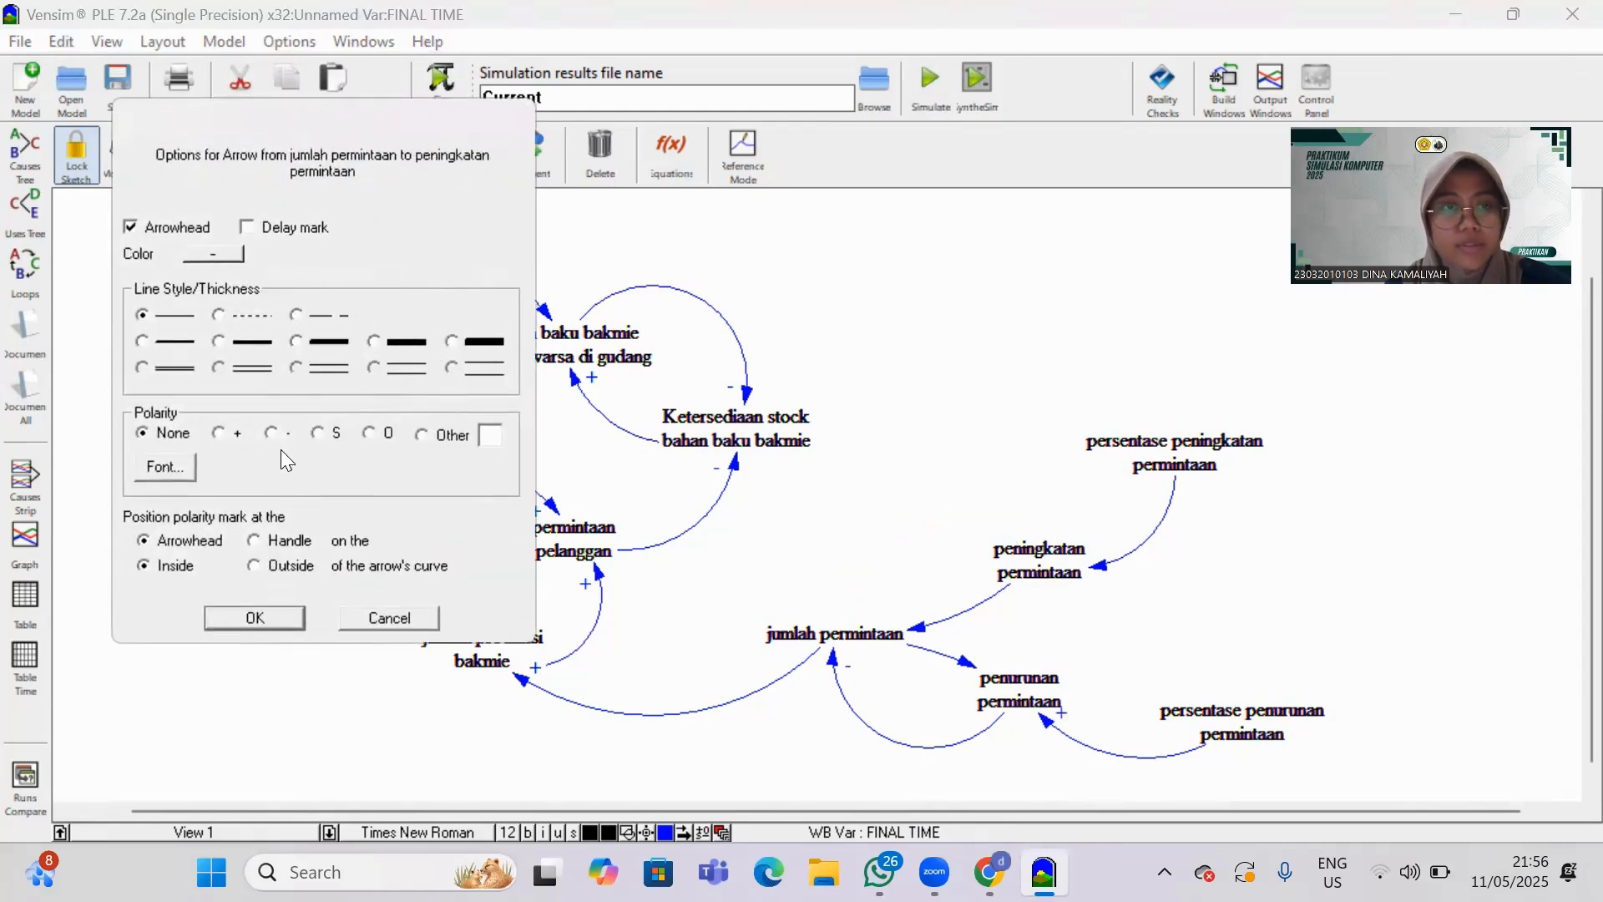
pyautogui.click(224, 436)
pyautogui.click(274, 619)
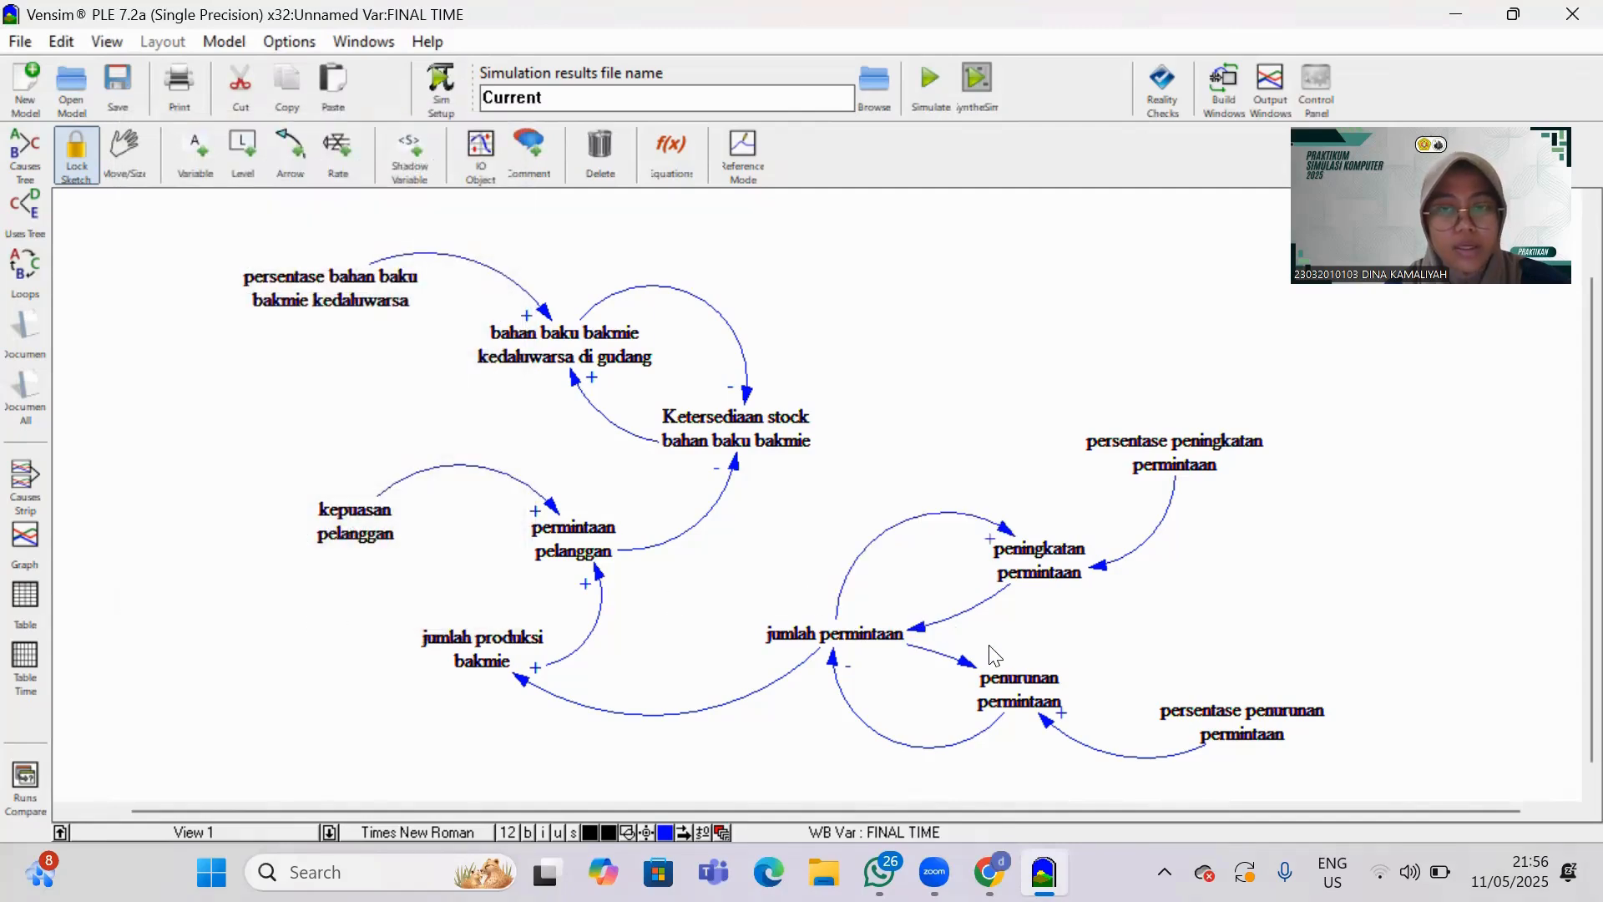
pyautogui.rightClick(919, 633)
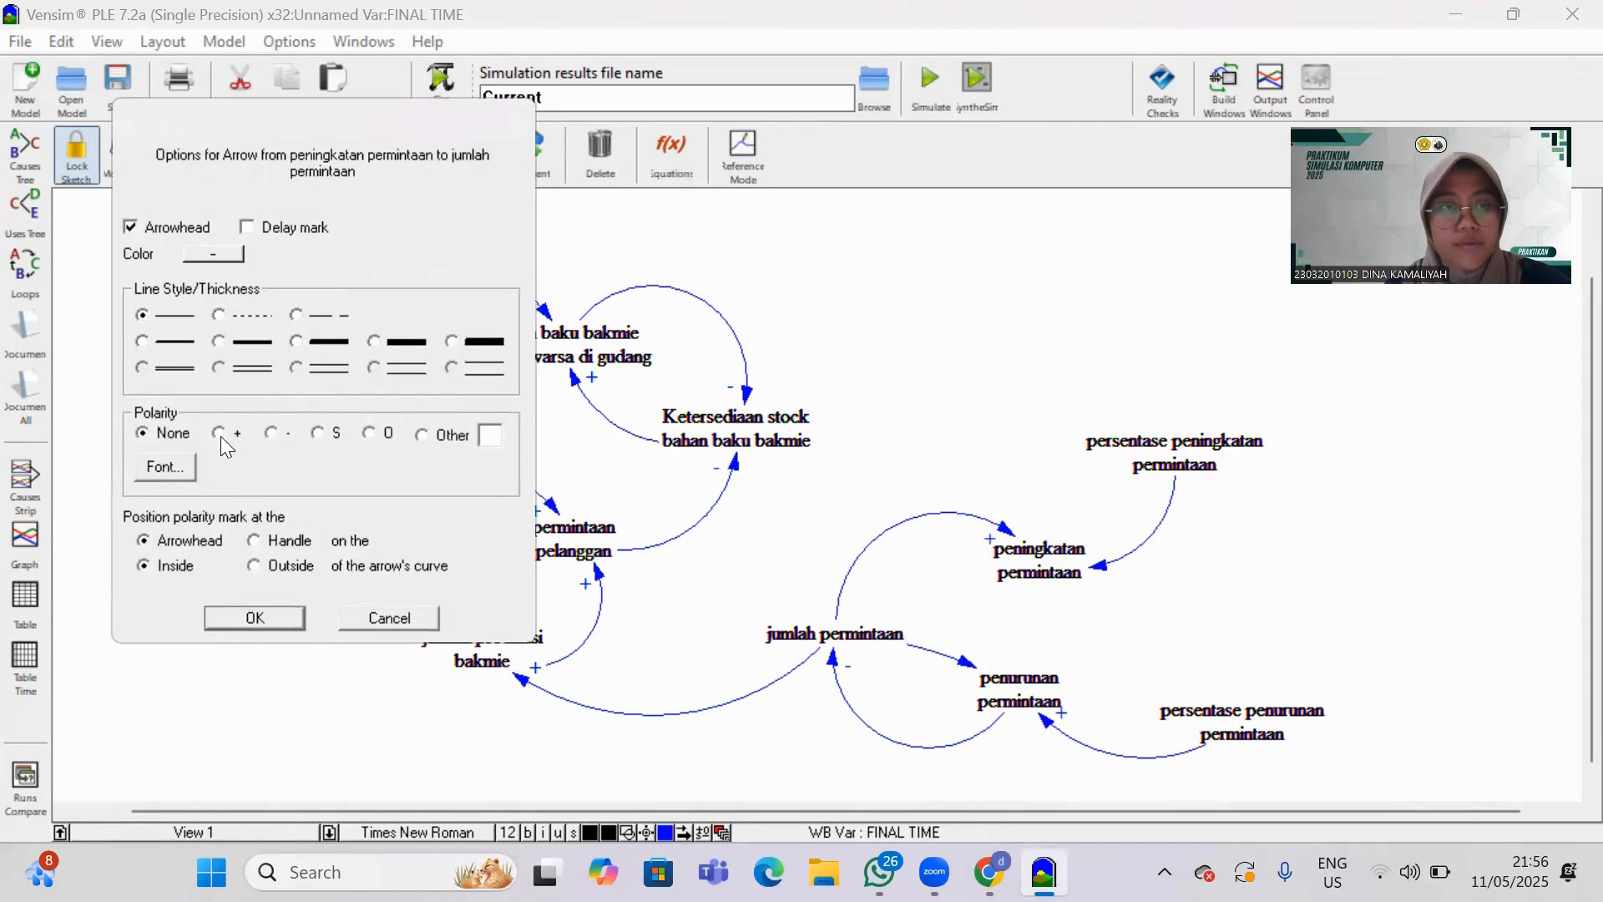
pyautogui.click(287, 615)
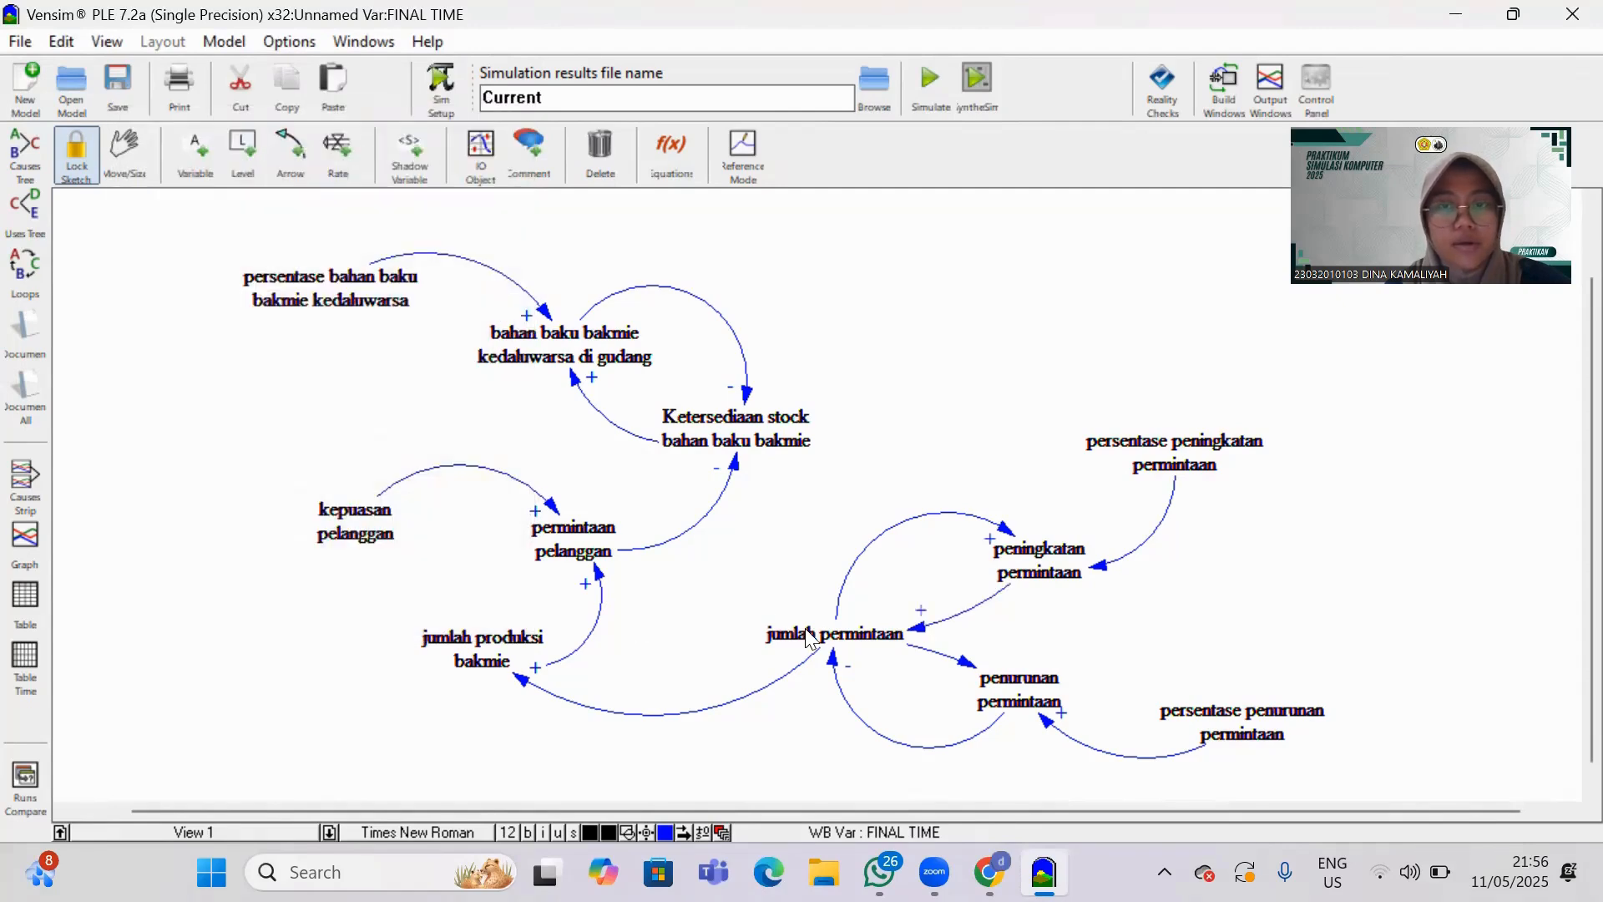
# Set + polarity on the arrows from "jumlah permintaan" to "penurunan permintaan" and from "persentase peningkatan permintaan" to "peningkatan permintaan".
pyautogui.rightClick(972, 663)
pyautogui.click(360, 407)
pyautogui.rightClick(966, 665)
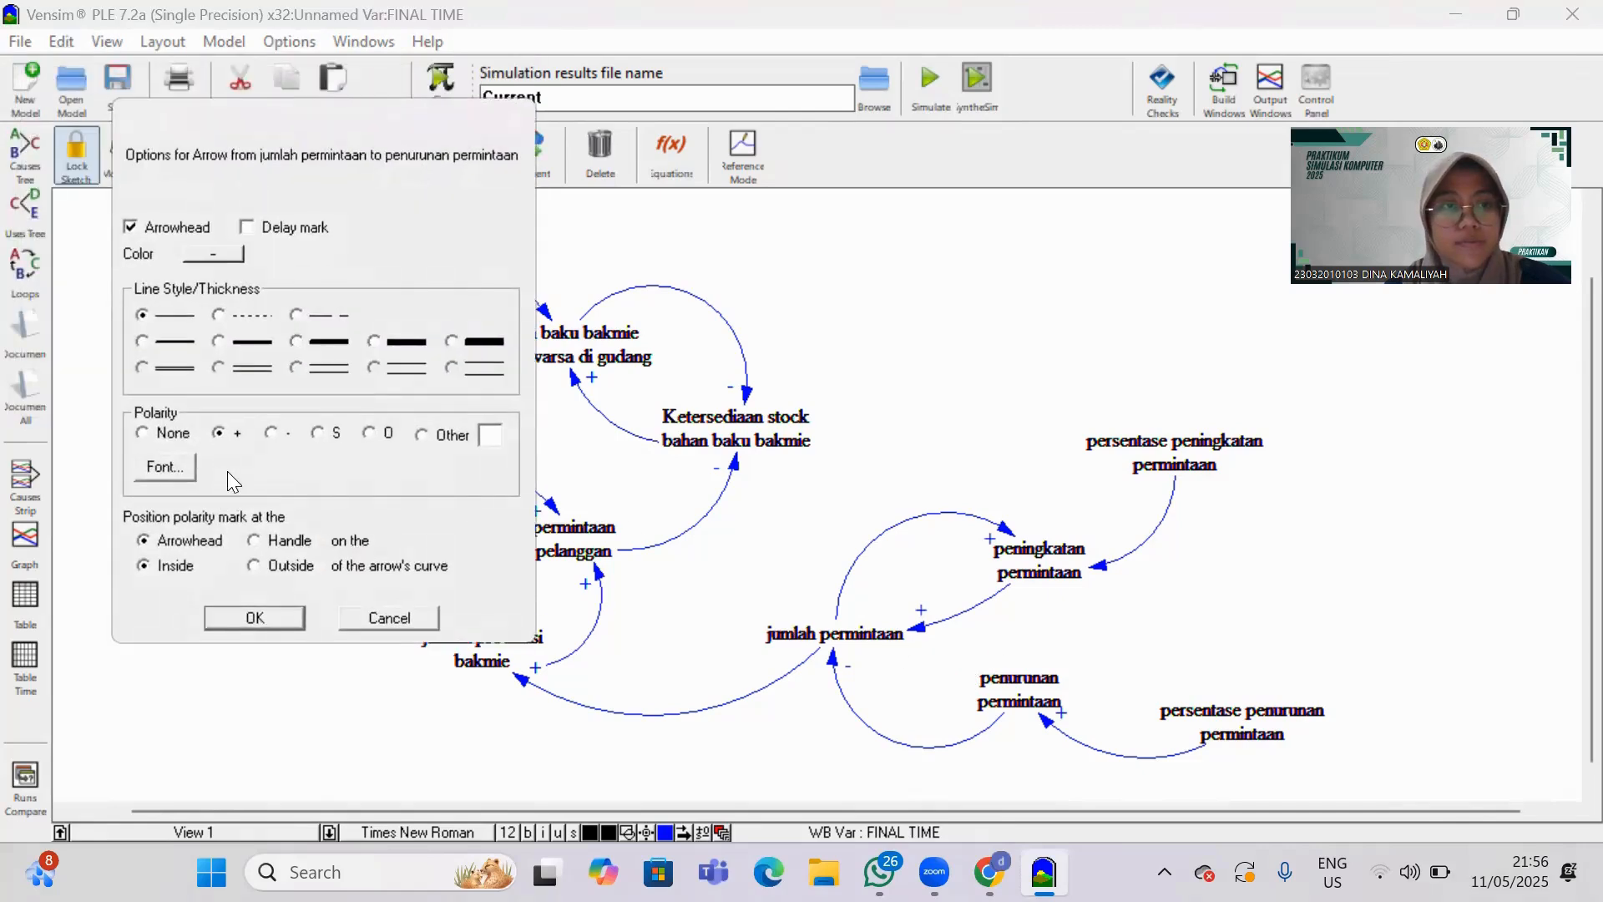
pyautogui.click(260, 618)
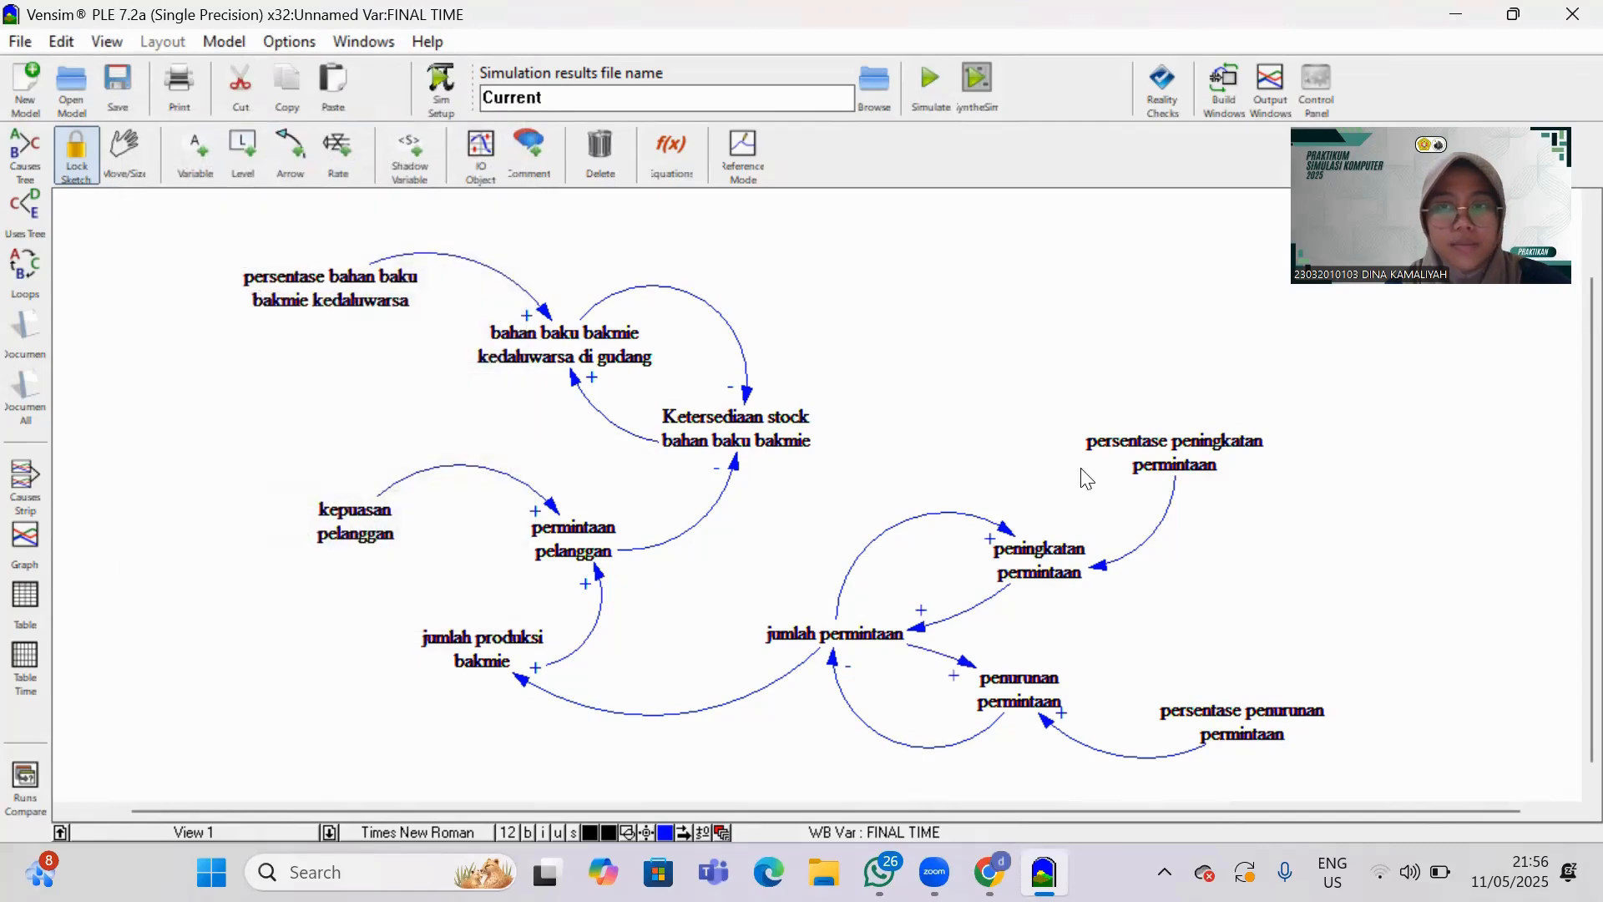
pyautogui.rightClick(1102, 570)
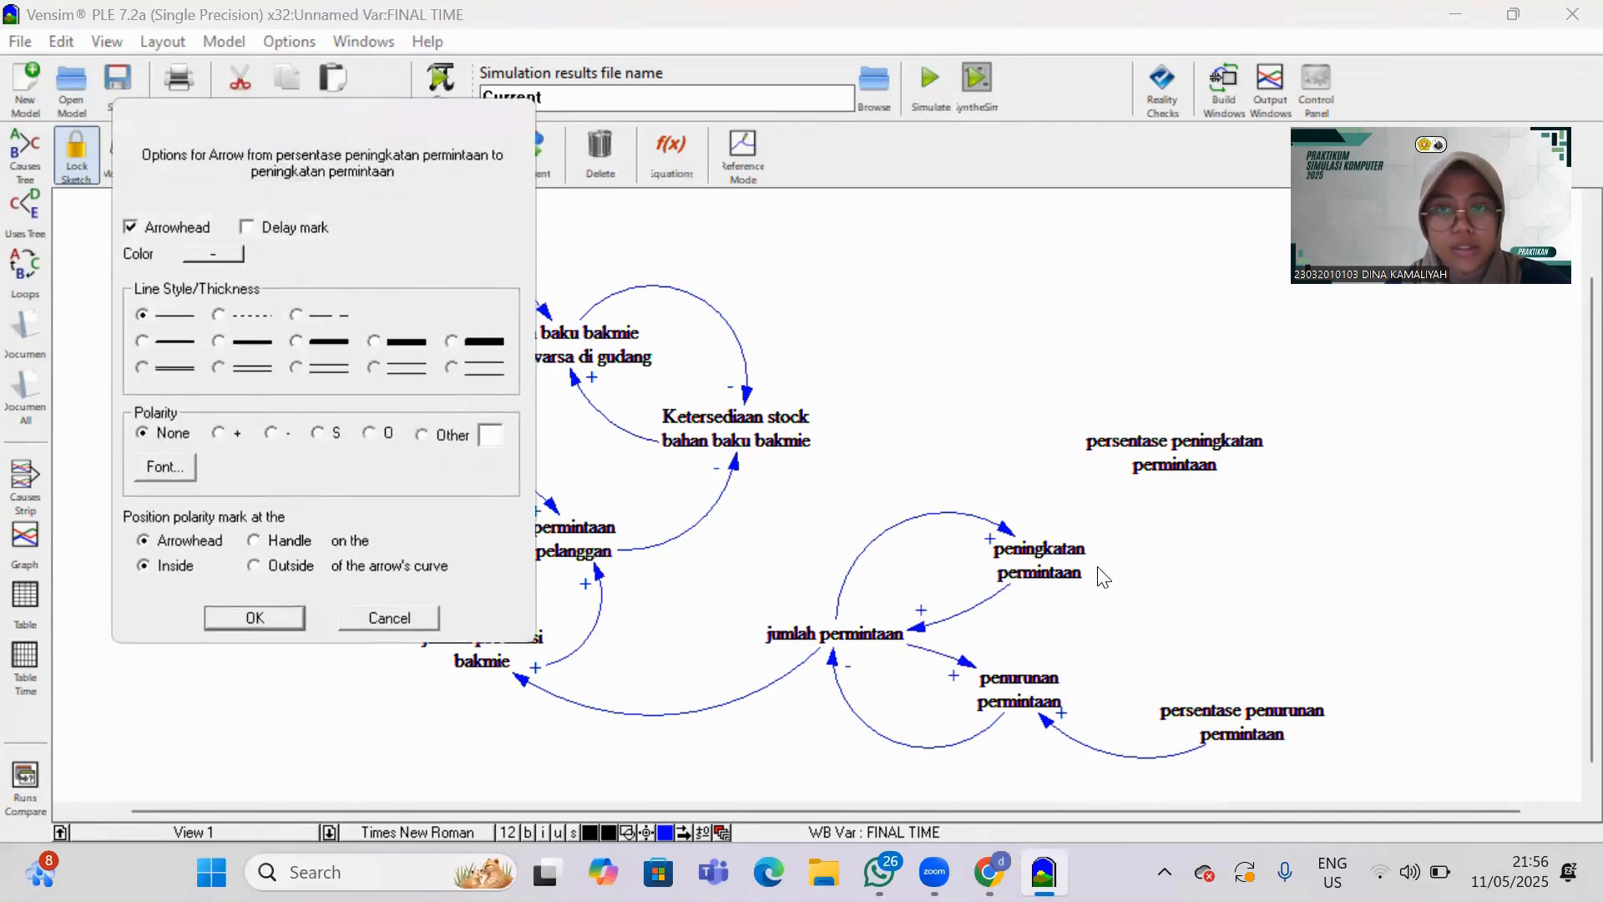
pyautogui.click(221, 431)
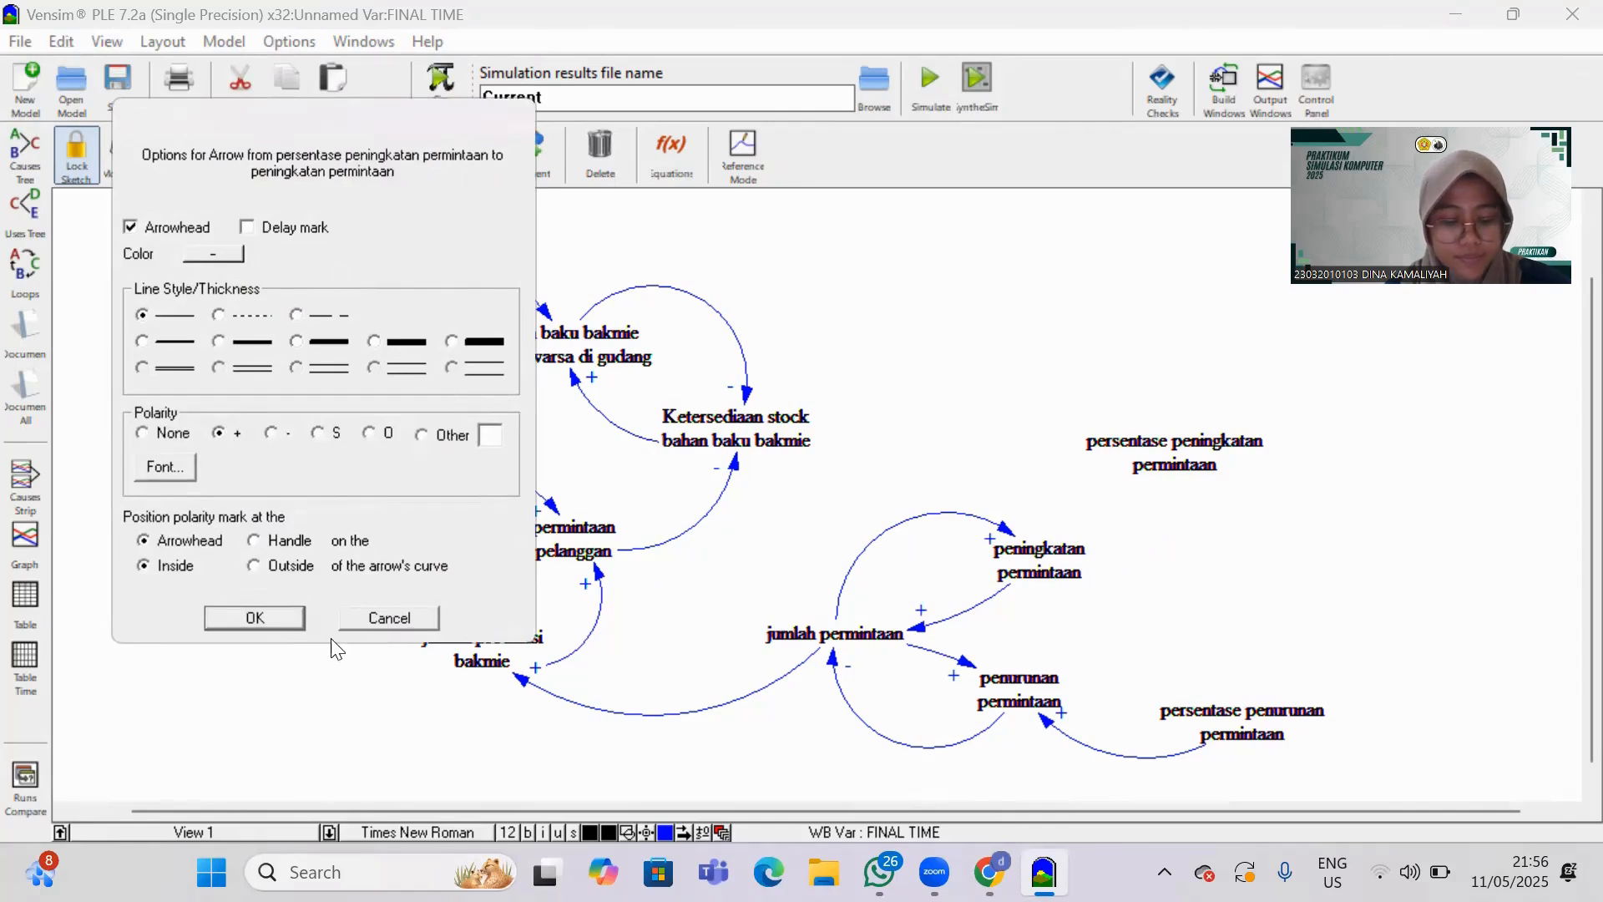
pyautogui.click(210, 617)
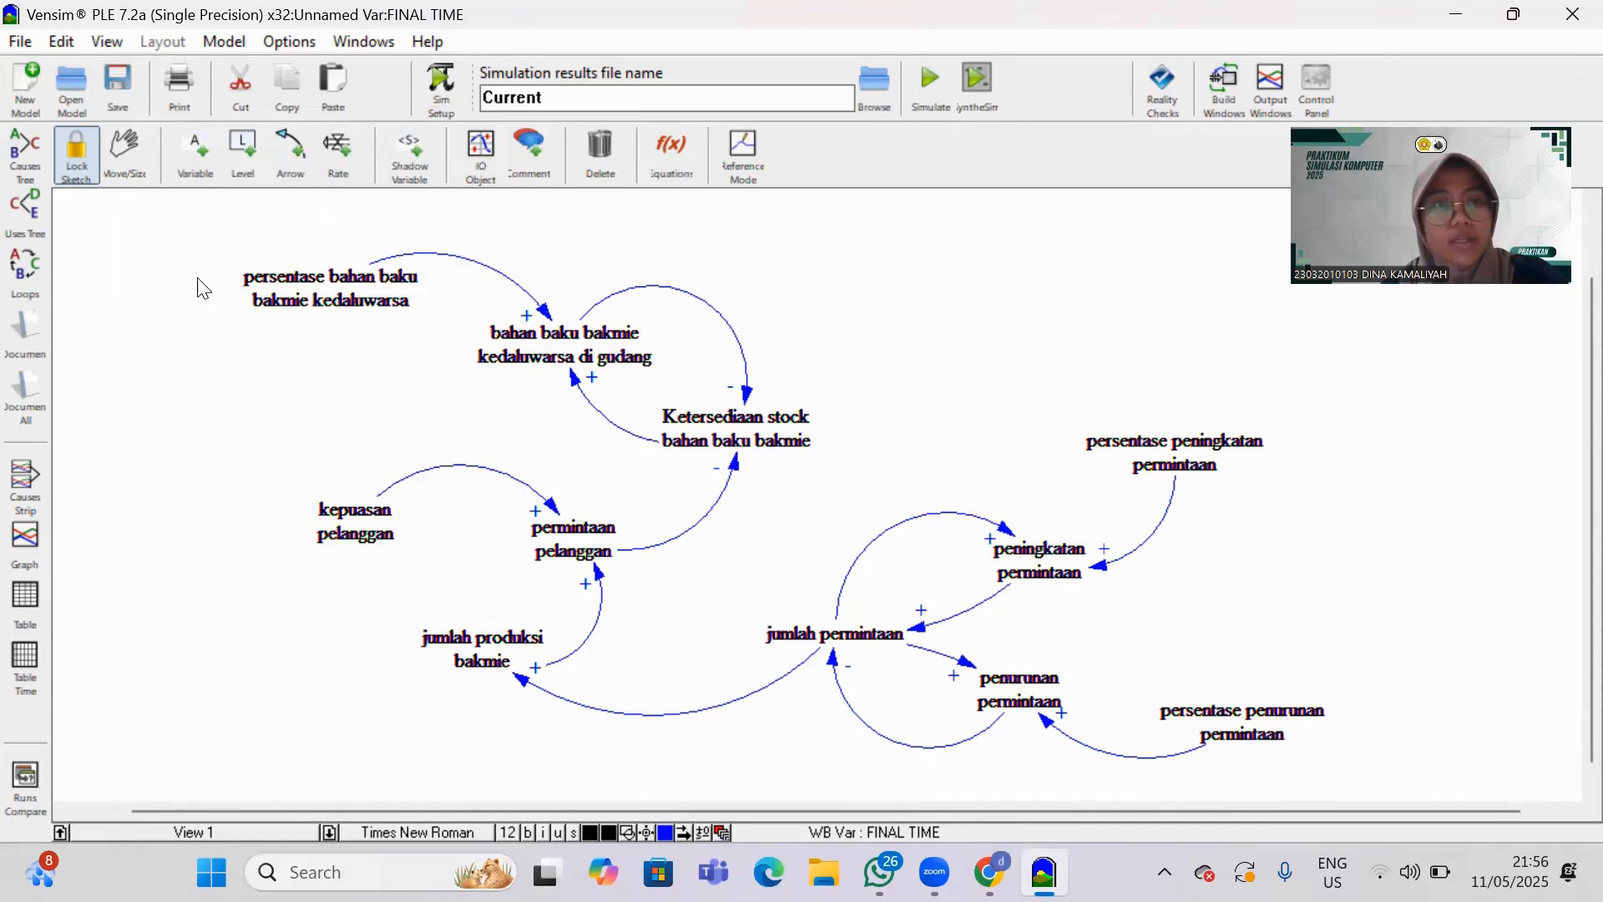
pyautogui.moveTo(1262, 472)
pyautogui.mouseDown()
pyautogui.moveTo(1381, 690)
pyautogui.moveTo(1377, 785)
pyautogui.mouseUp()
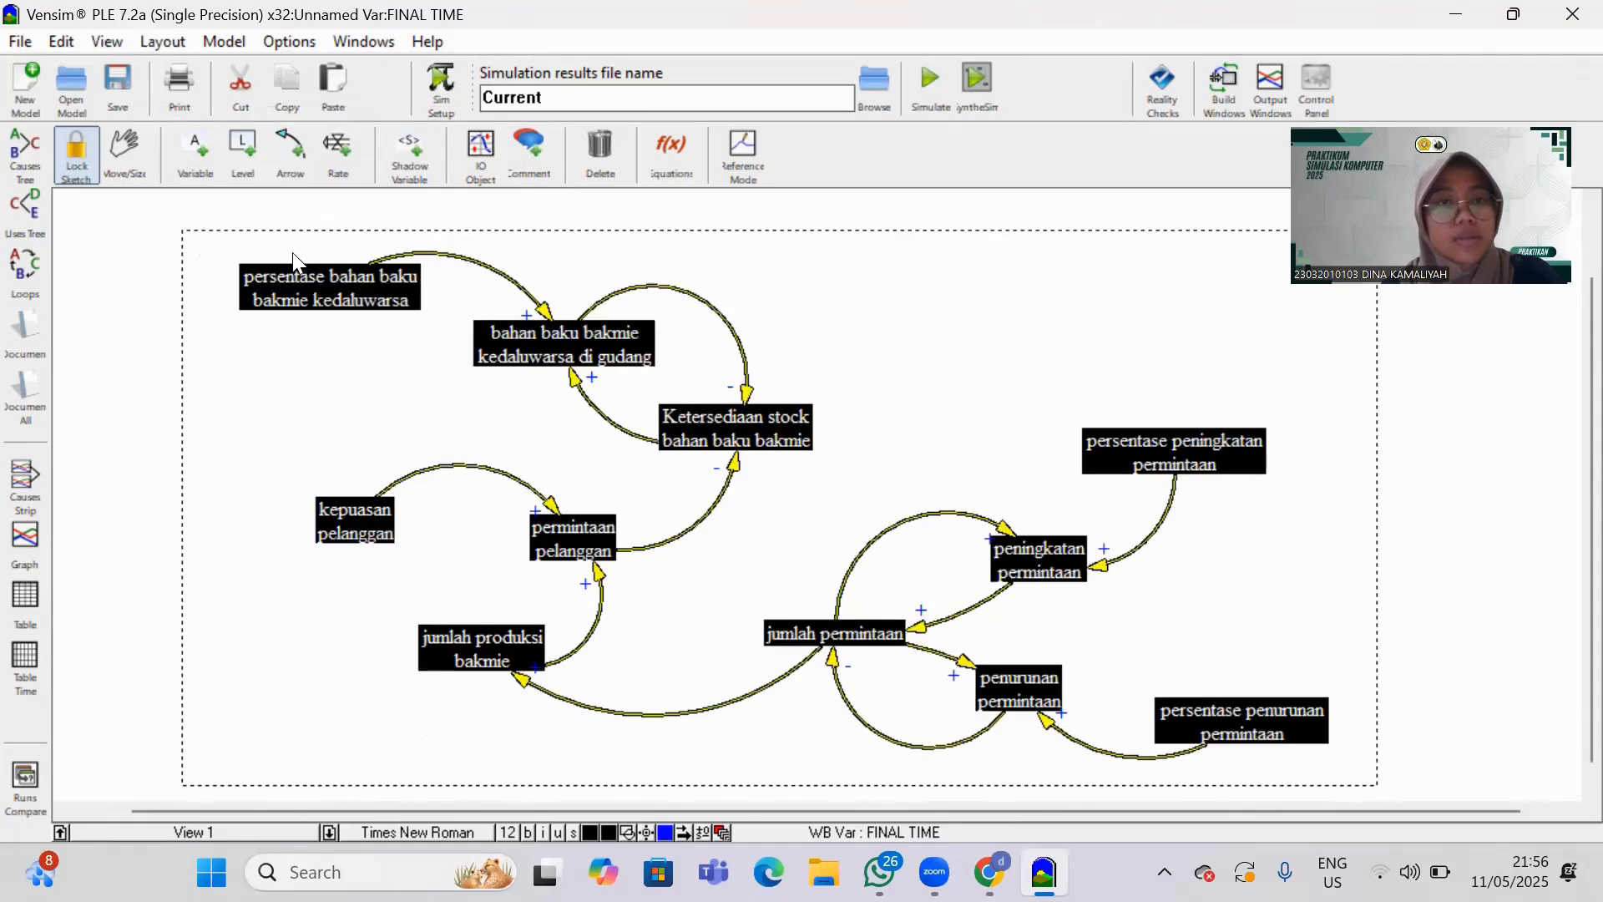
pyautogui.rightClick(342, 314)
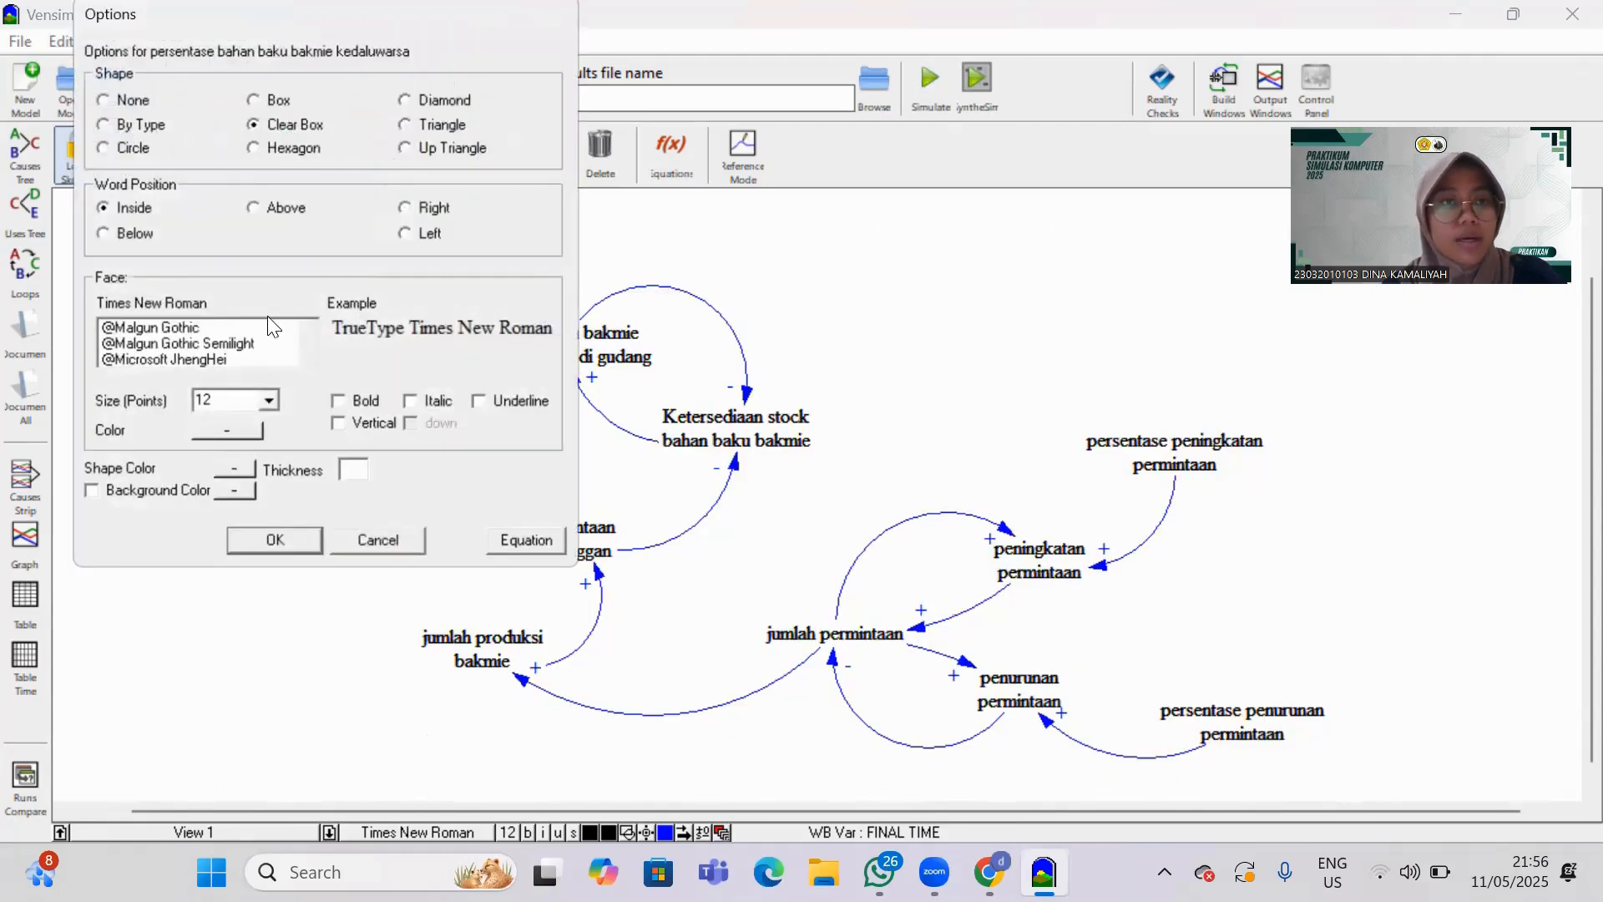
pyautogui.click(392, 553)
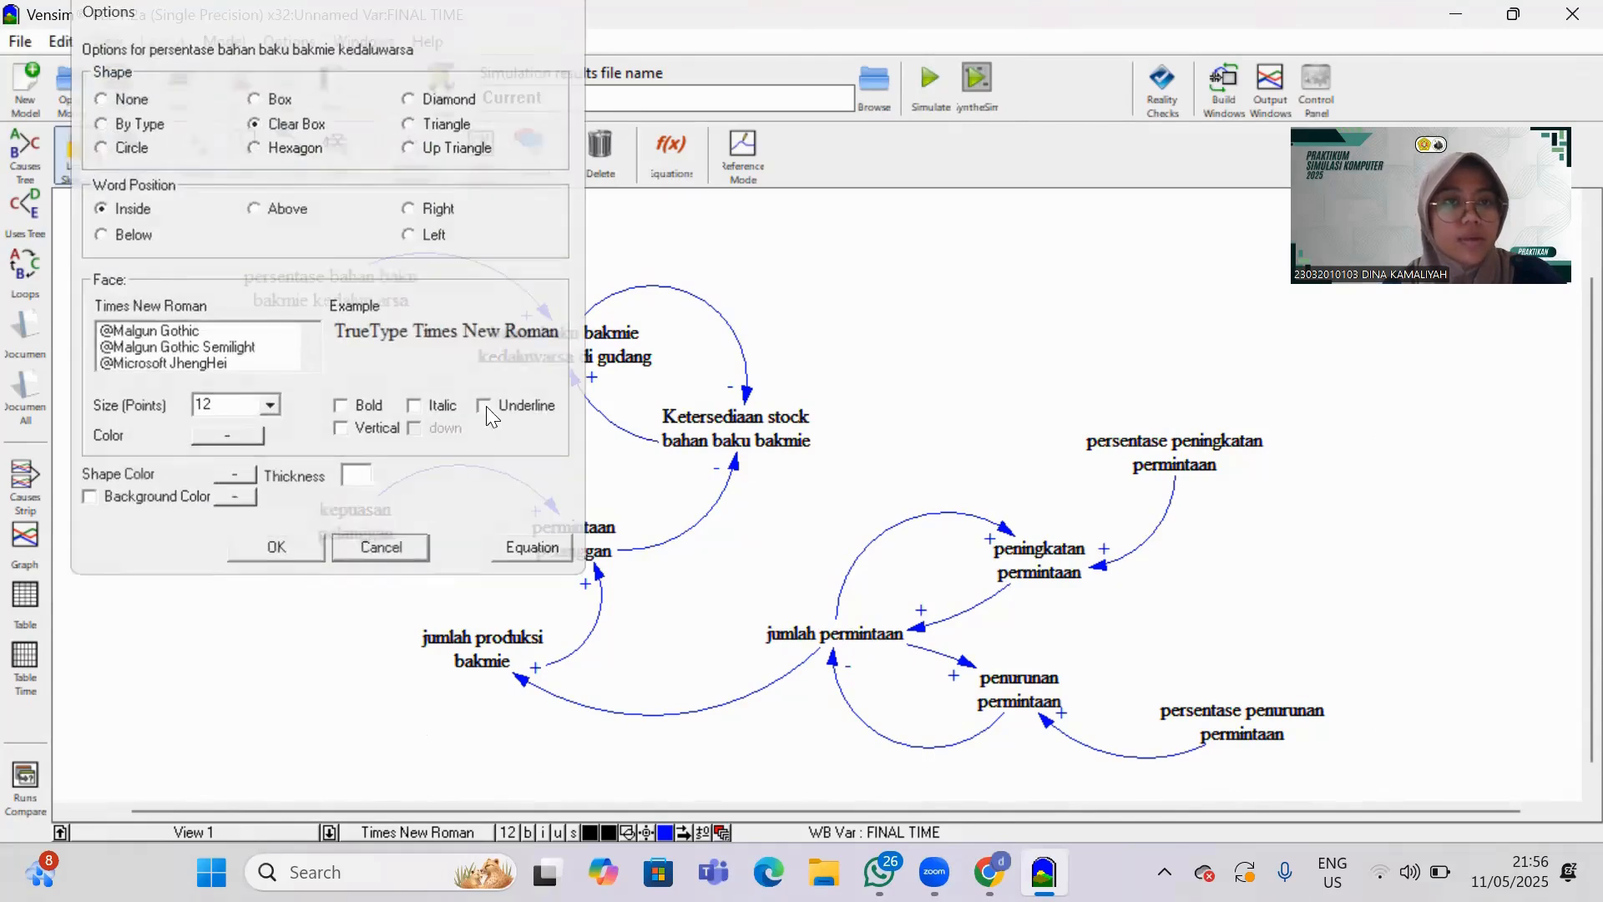
# Set the arrow color to green for the whole causal loop diagram in the view defaults, and decline saving the sketch for automated backup.
pyautogui.hotkey('ctrl', 'a')
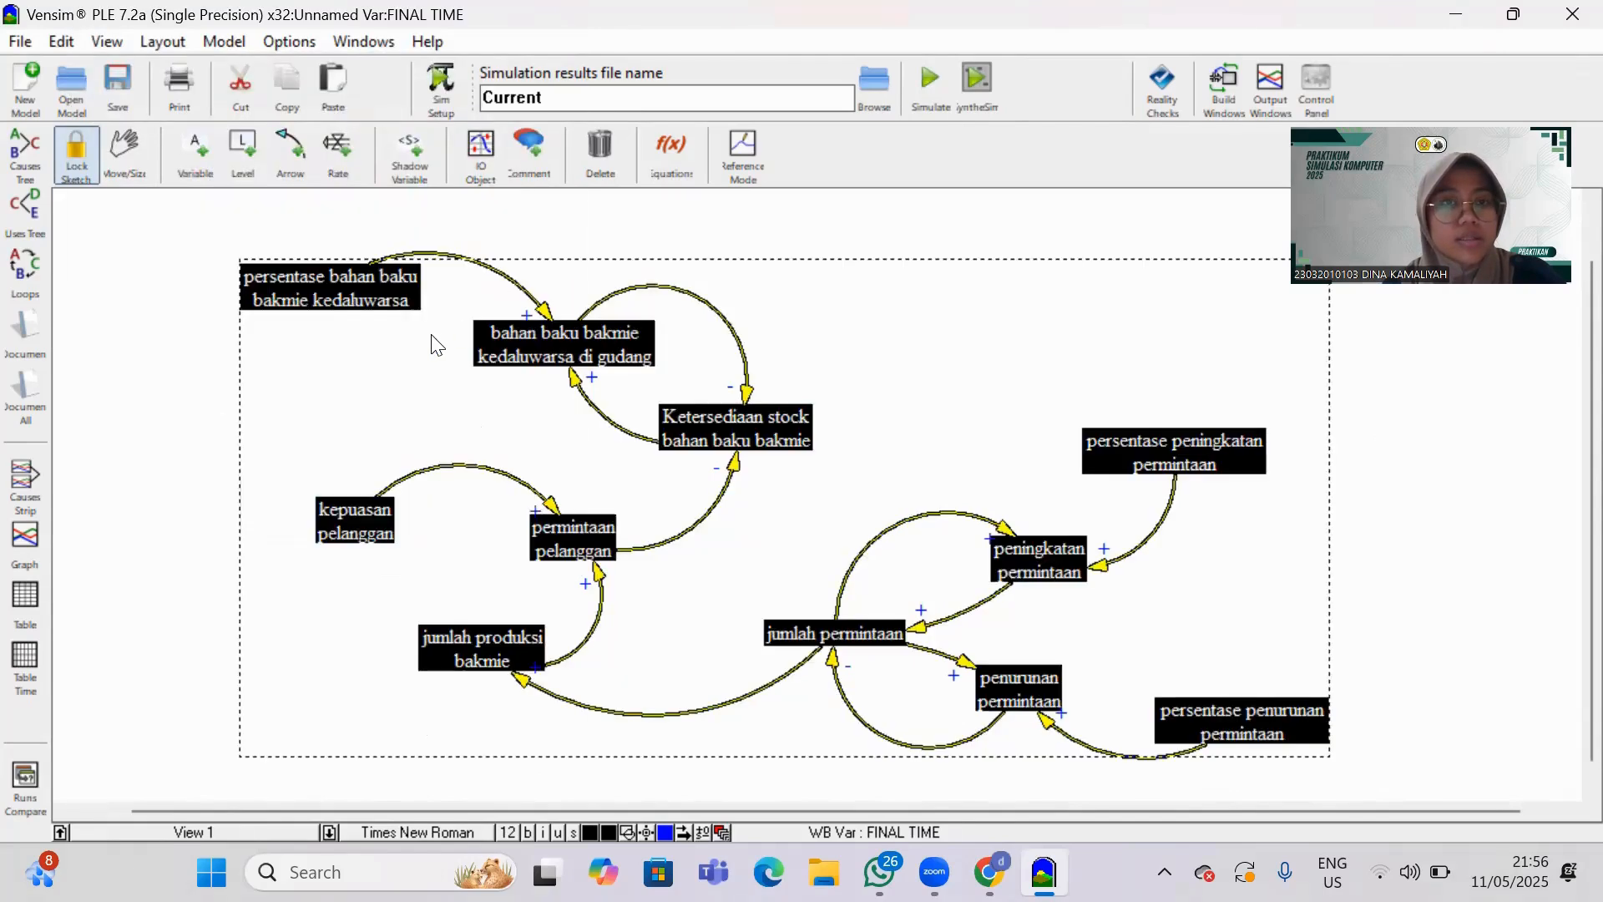
pyautogui.rightClick(432, 334)
pyautogui.click(194, 216)
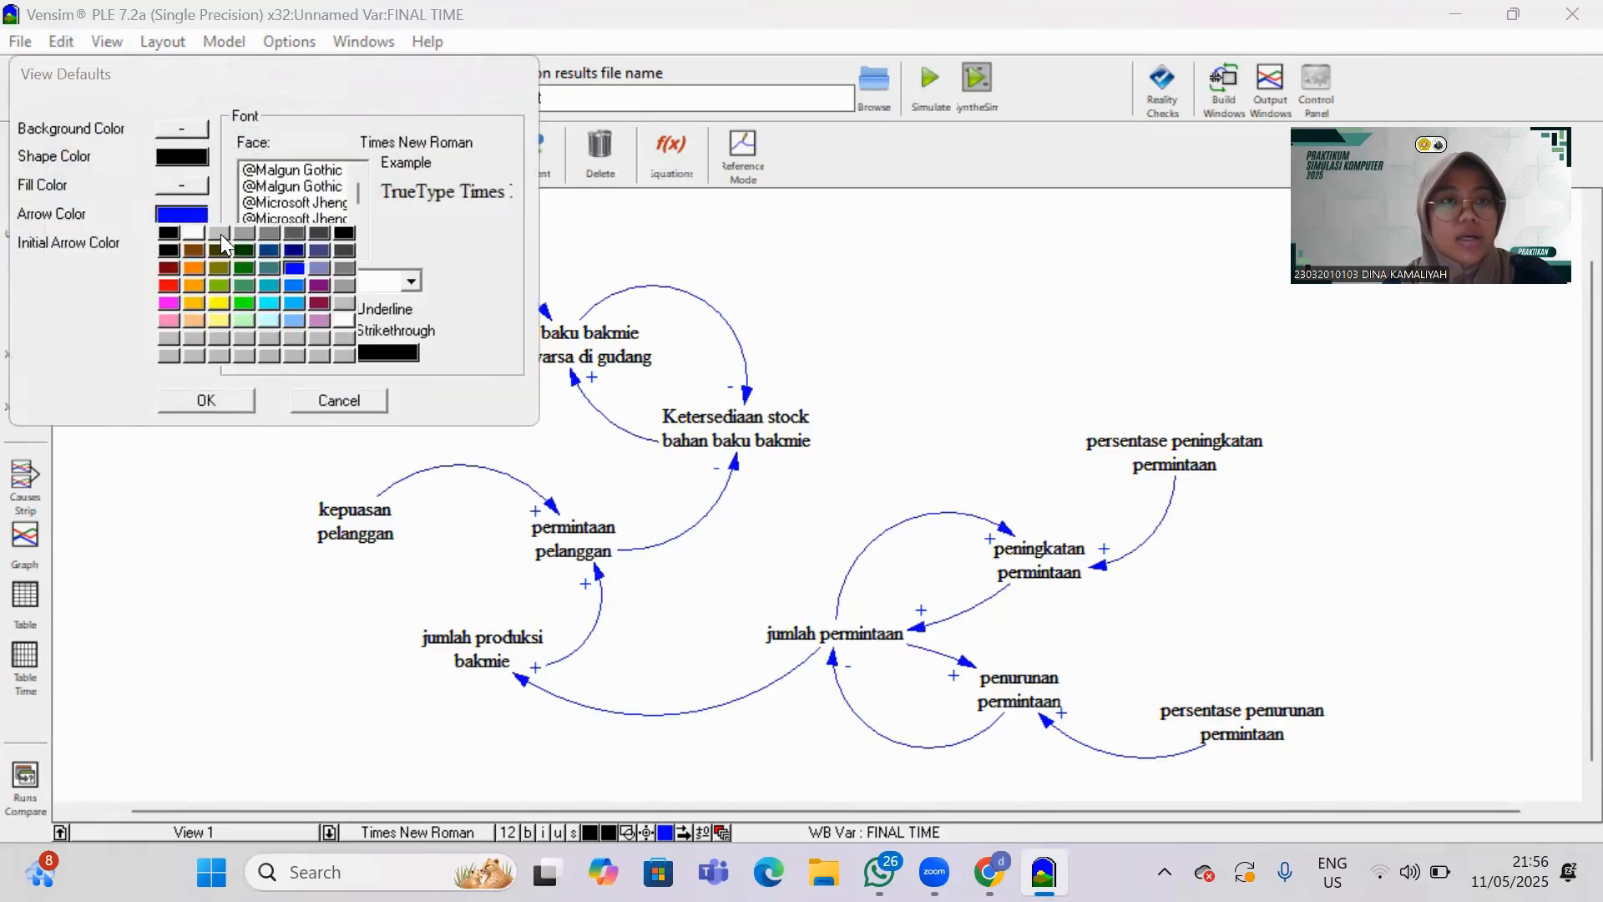
pyautogui.click(244, 302)
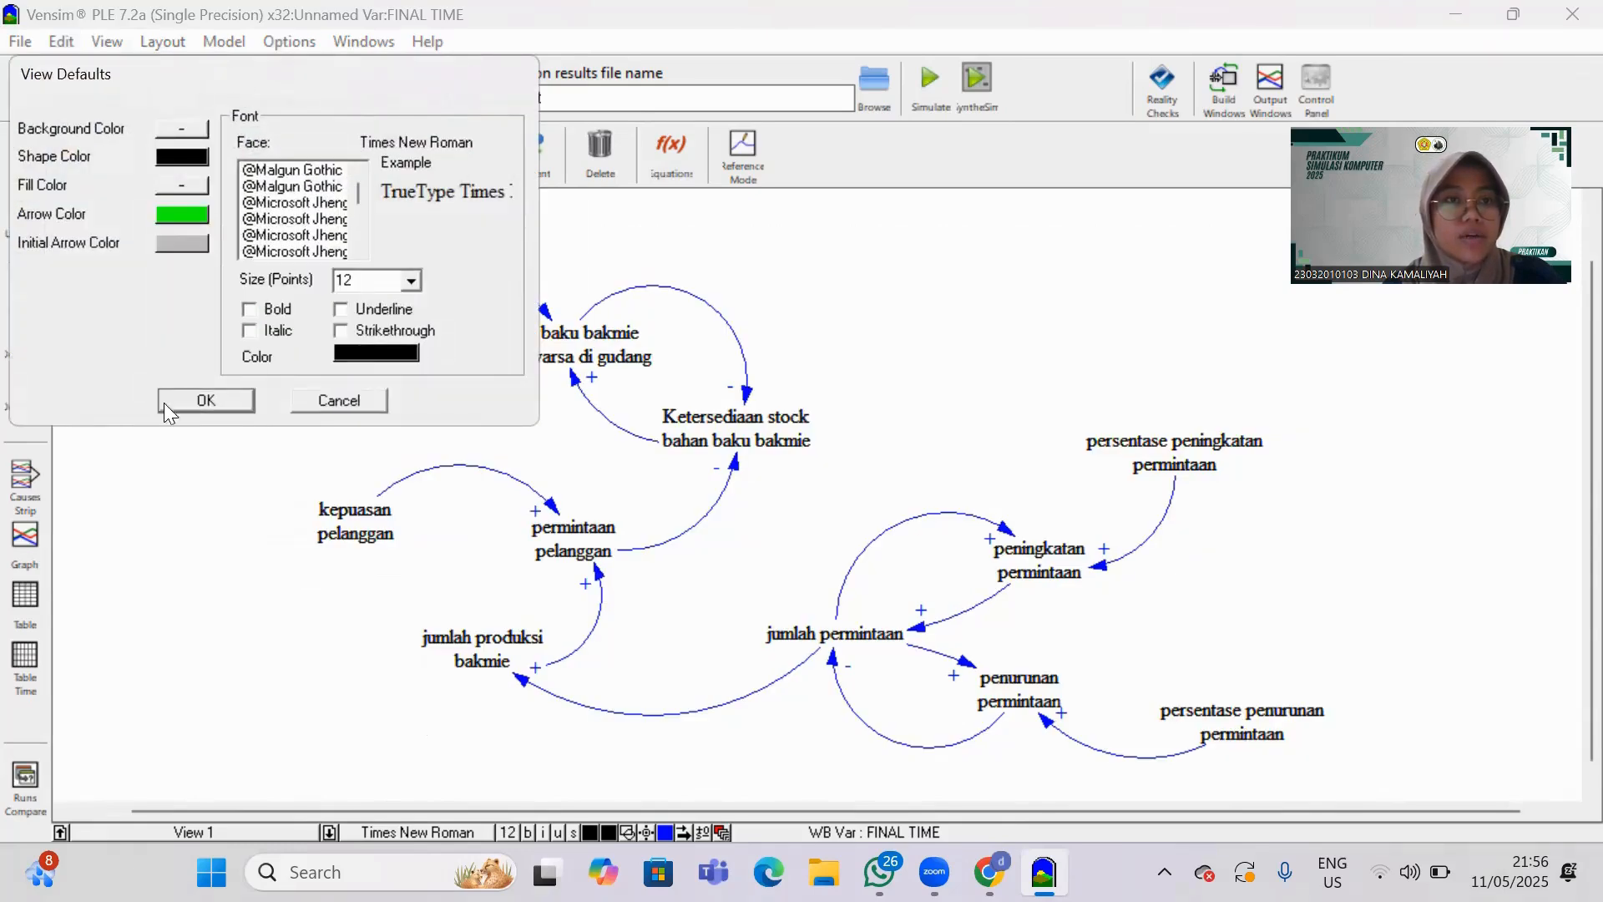
pyautogui.click(207, 401)
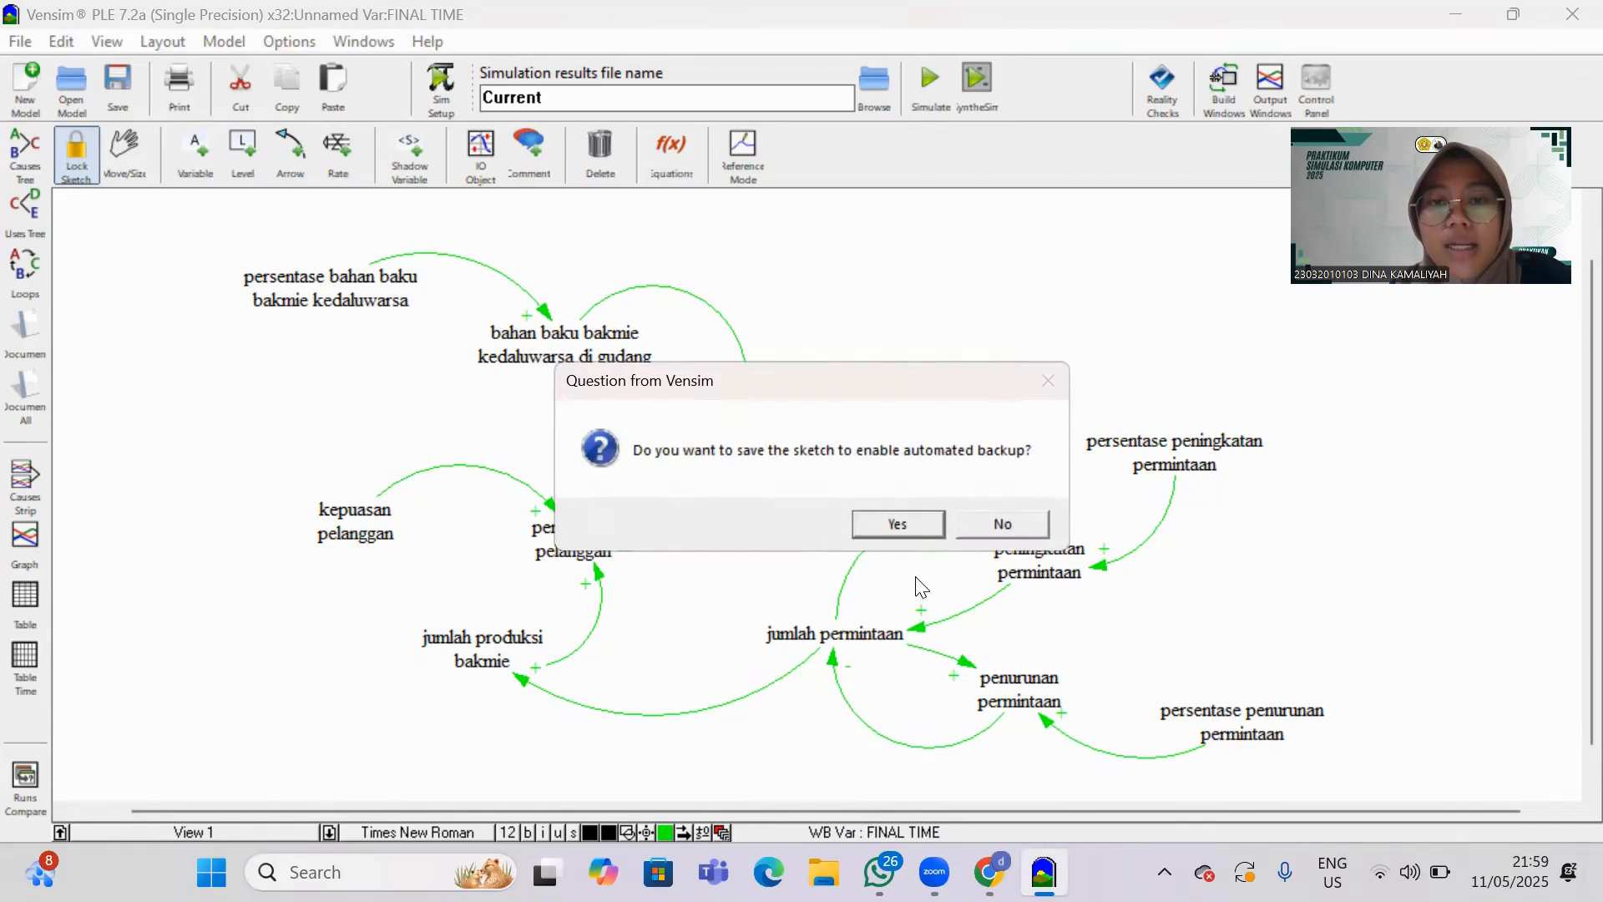
pyautogui.click(977, 523)
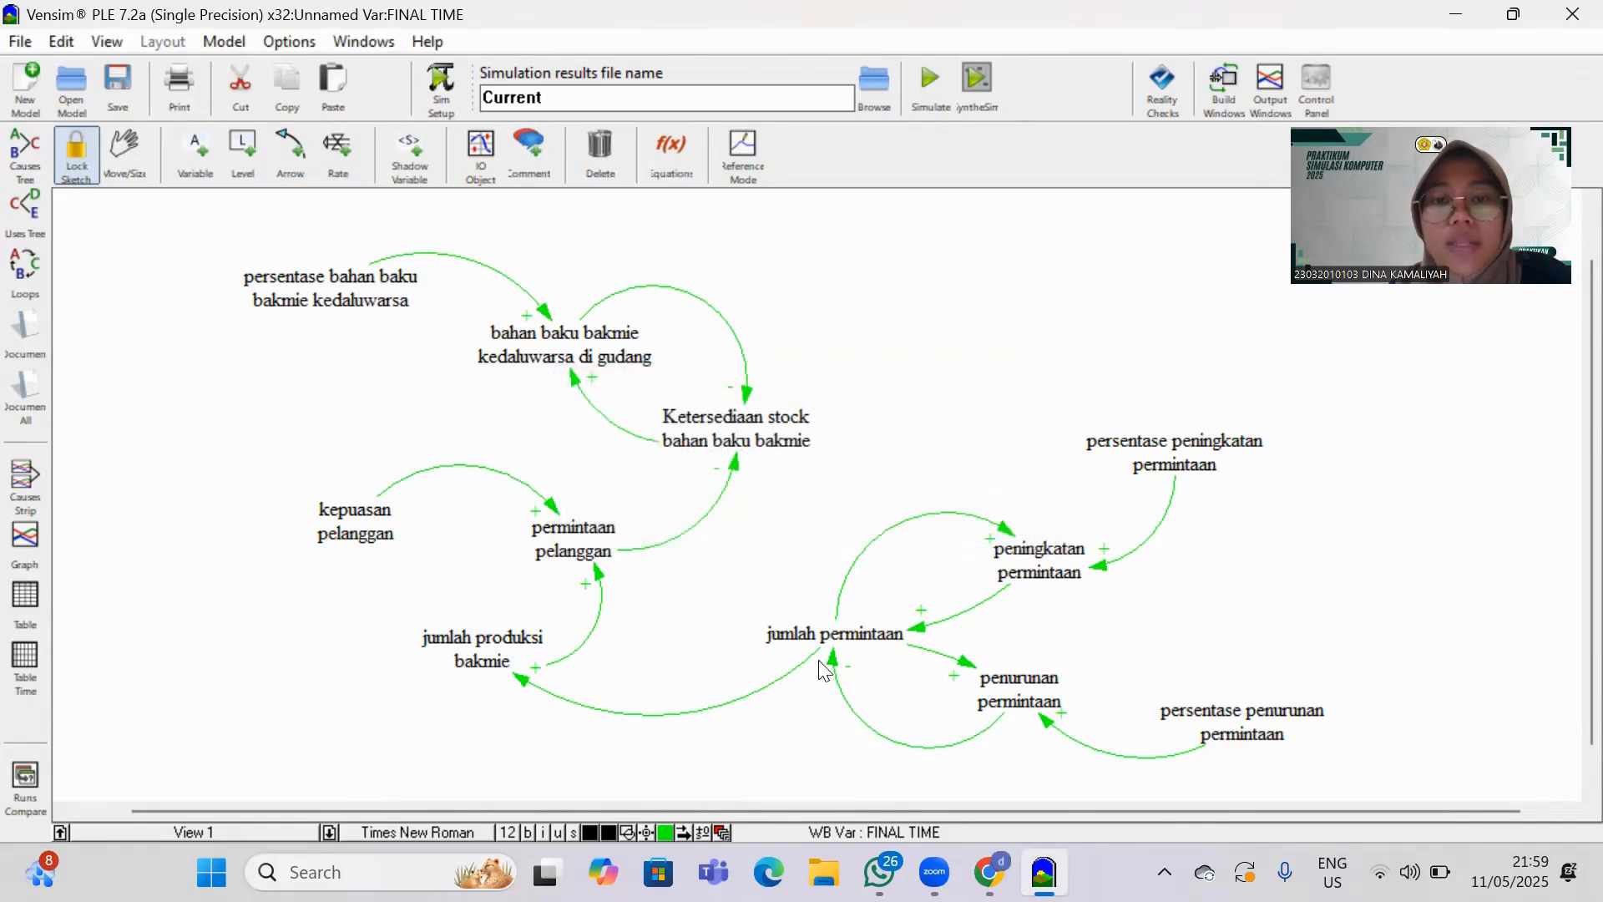